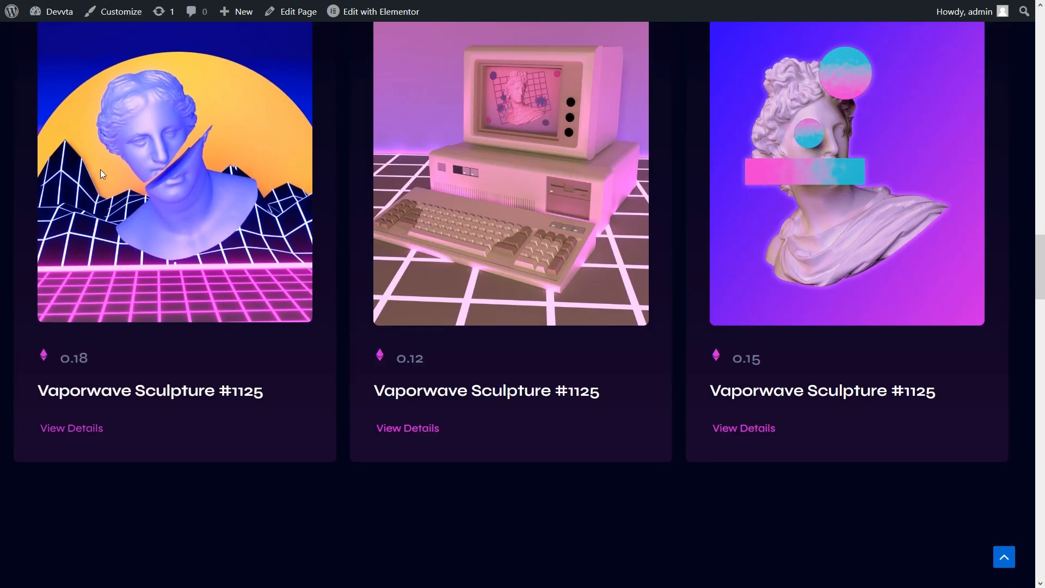
- Scroll the Devvta NFT front page down to its footer
scroll(101, 173, "down", 6)
scroll(100, 173, "down", 3)
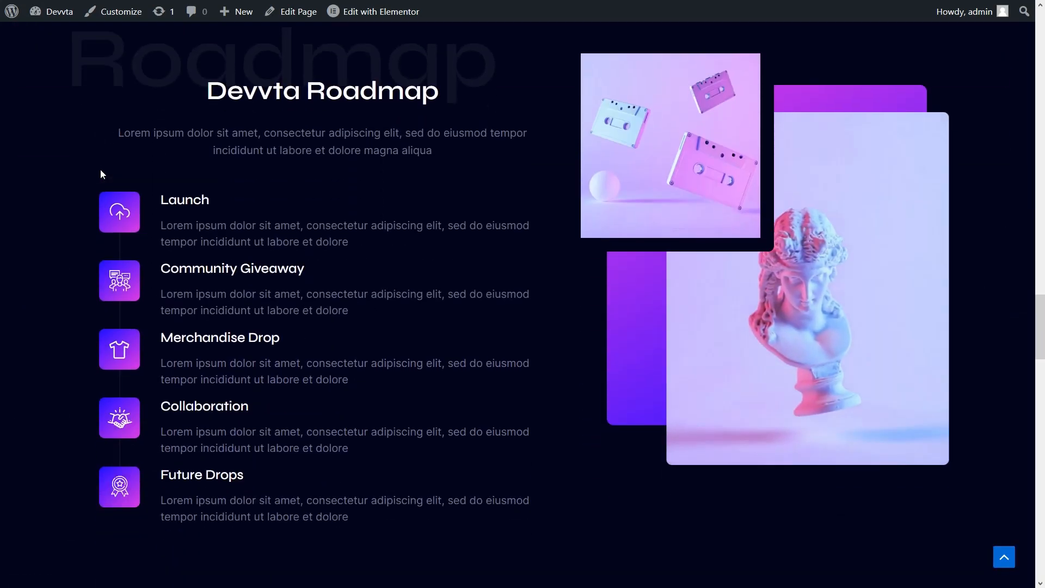
scroll(101, 173, "down", 4)
scroll(101, 173, "down", 4)
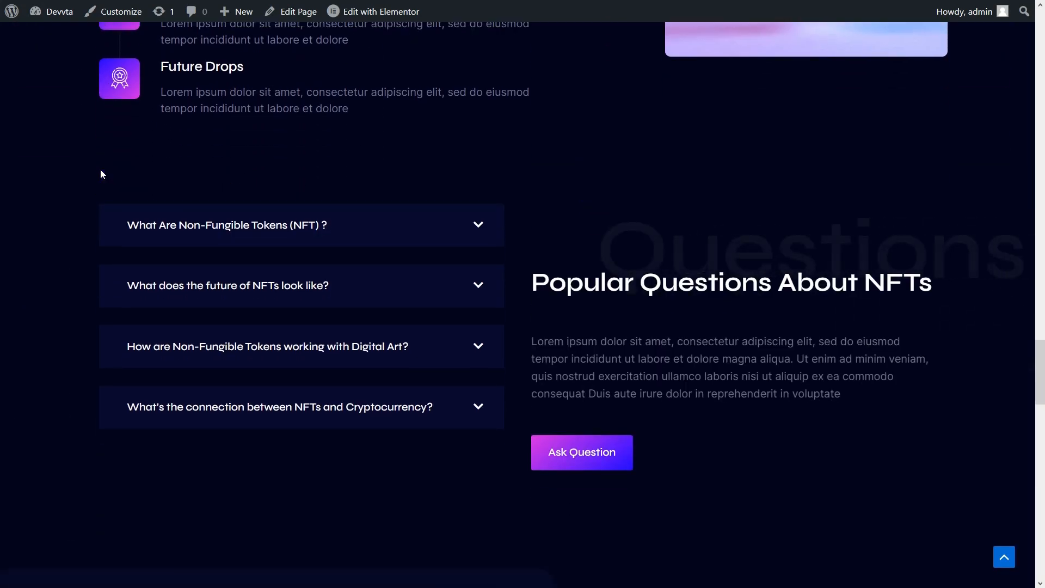
scroll(101, 173, "down", 4)
scroll(102, 174, "down", 2)
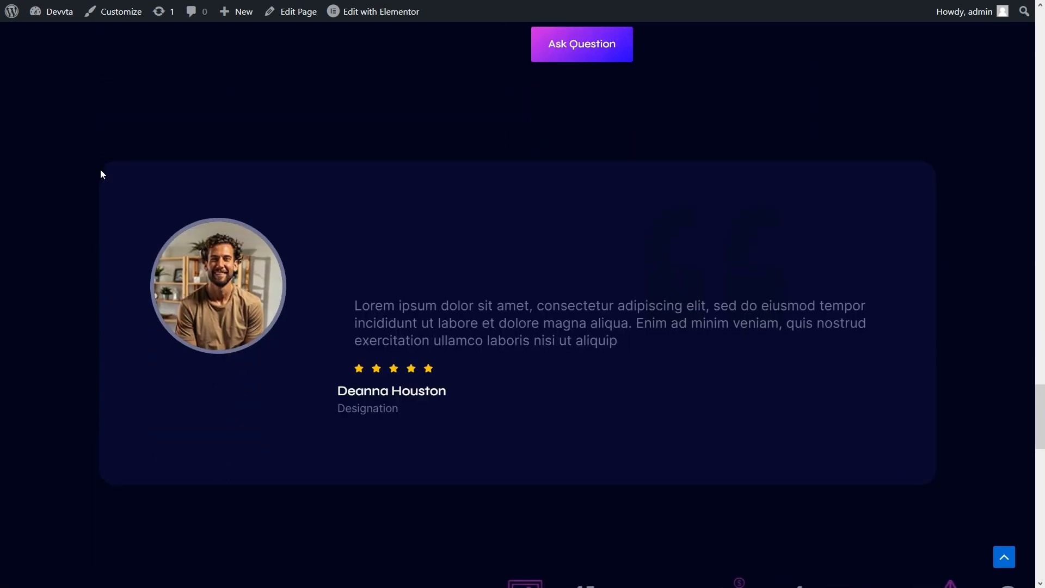
scroll(102, 174, "down", 4)
scroll(101, 174, "down", 6)
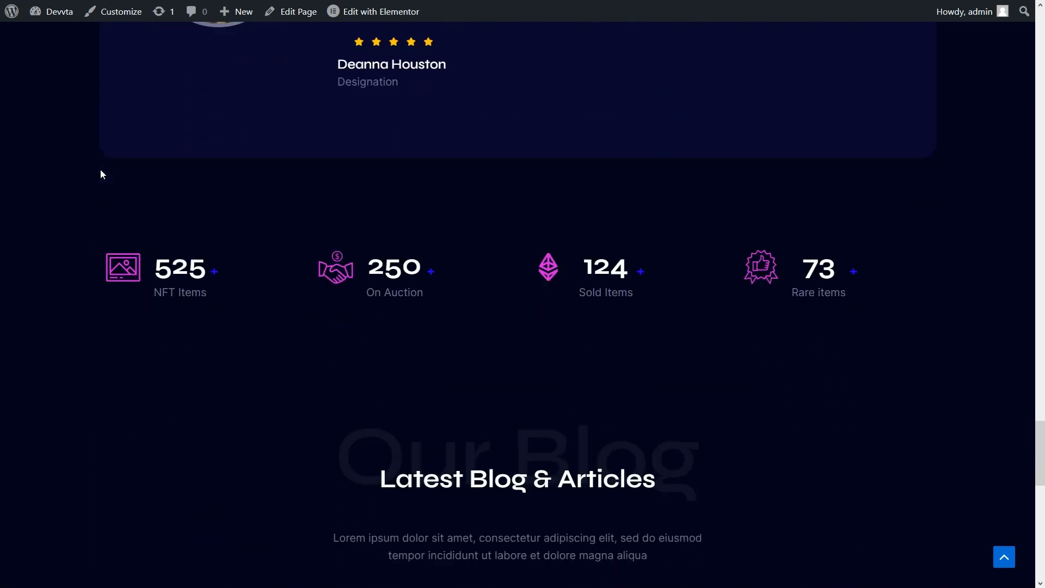
scroll(100, 174, "down", 4)
scroll(100, 177, "down", 3)
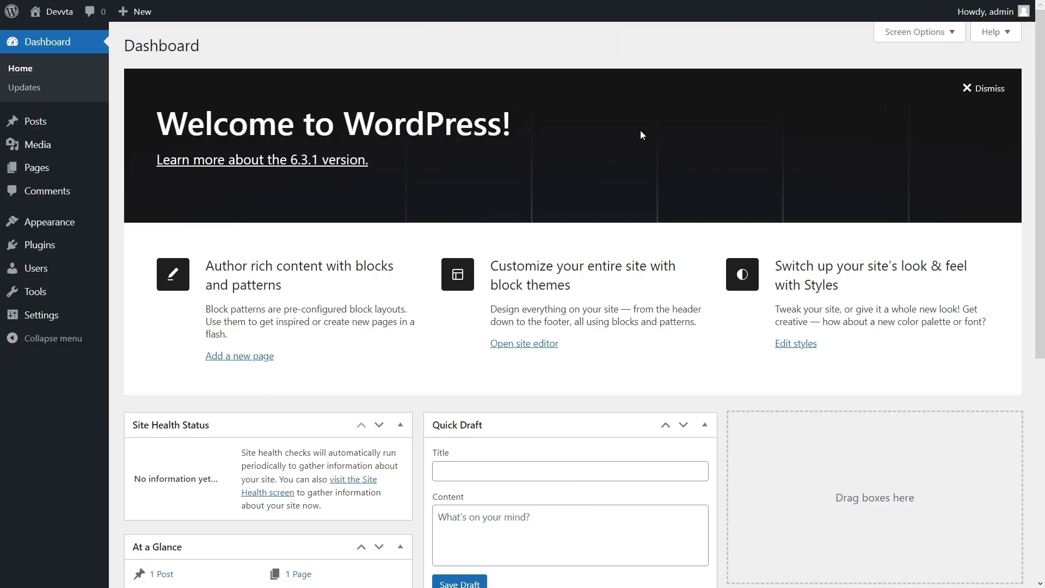
- Hide the Welcome, Events and News, Quick Draft, Activity, At a Glance and Site Health boxes
left_click(914, 33)
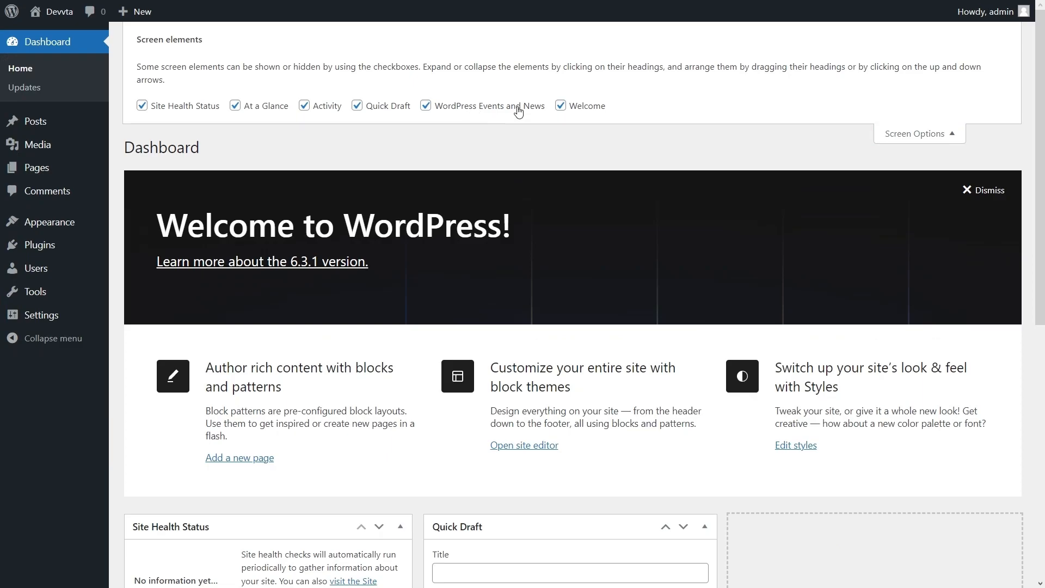
left_click(570, 107)
left_click(517, 107)
left_click(383, 107)
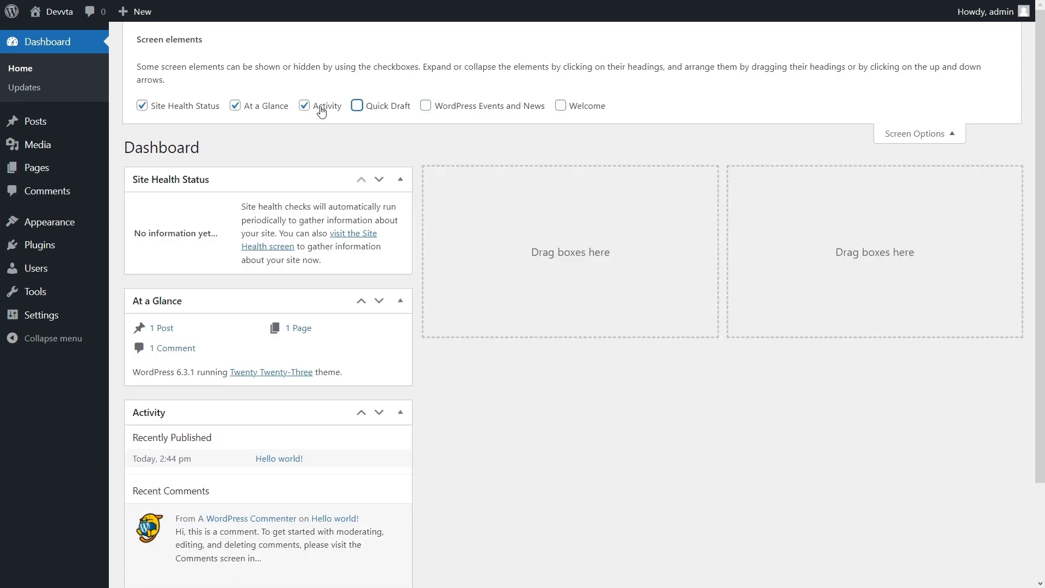
left_click(325, 107)
left_click(236, 93)
left_click(164, 94)
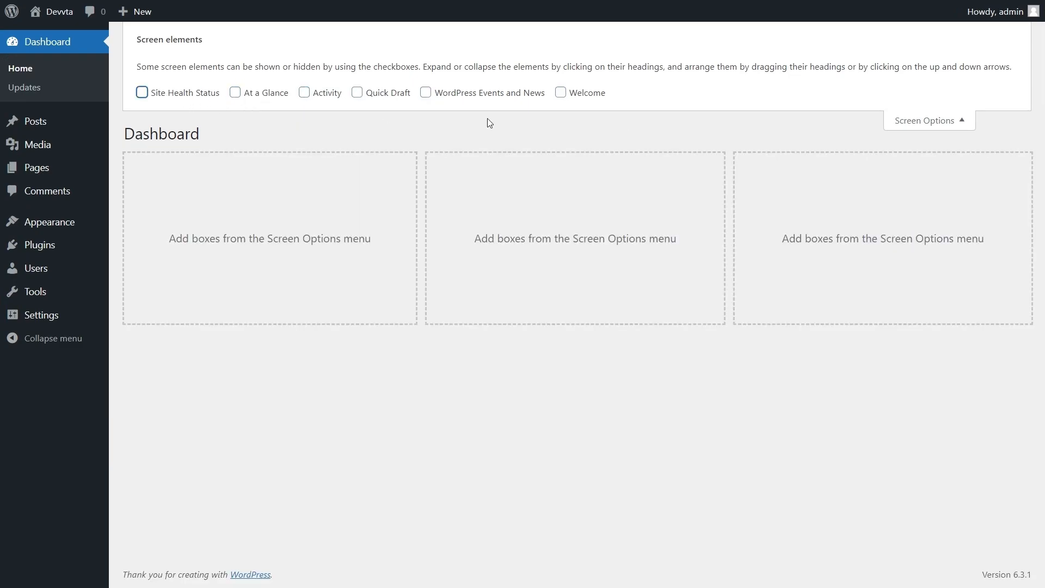
left_click(915, 121)
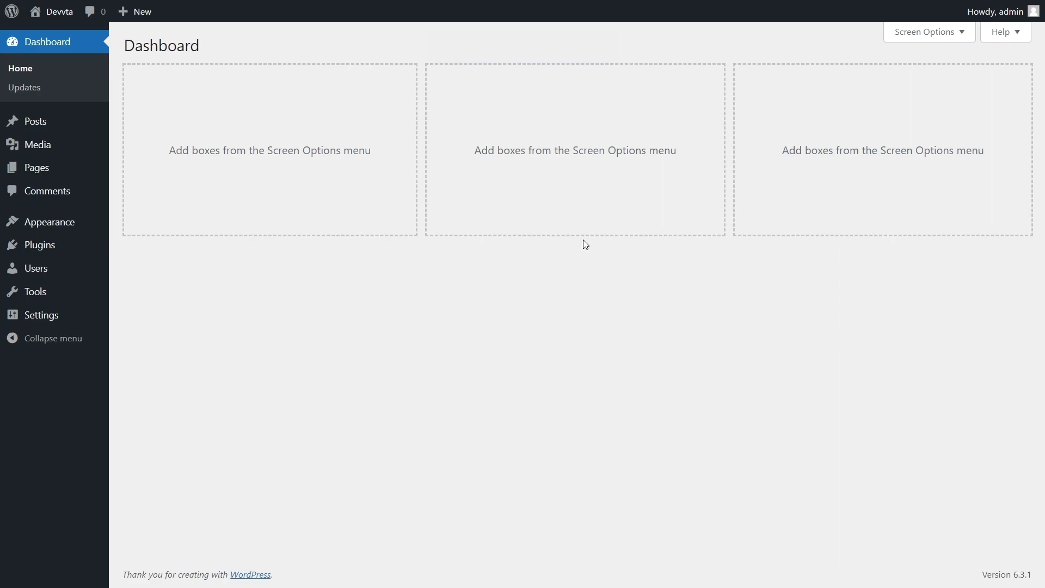
- Search the plugin directory for 'elementor' and install Elementor Website Builder
mouse_move(70, 249)
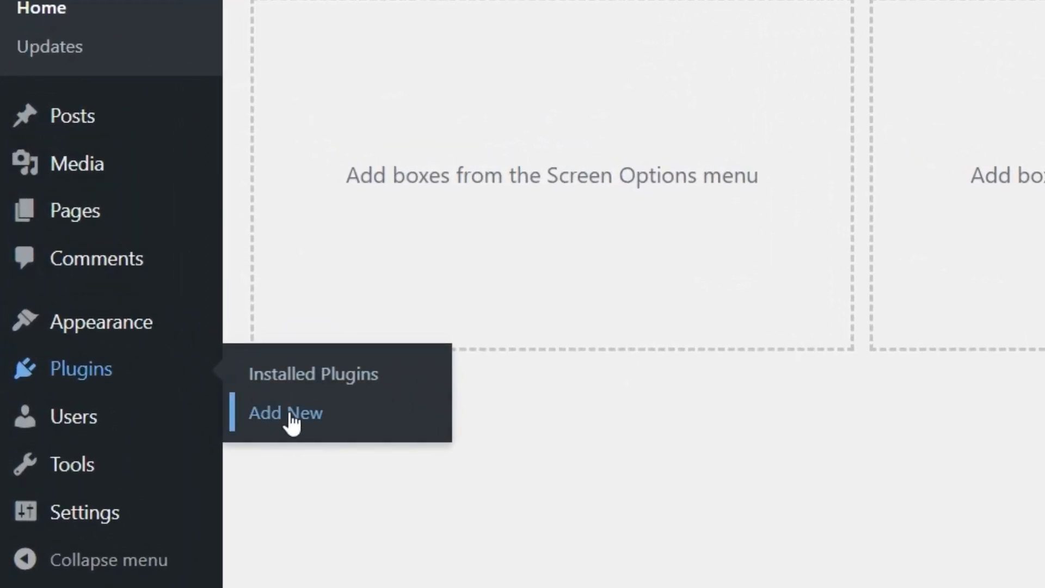
left_click(292, 422)
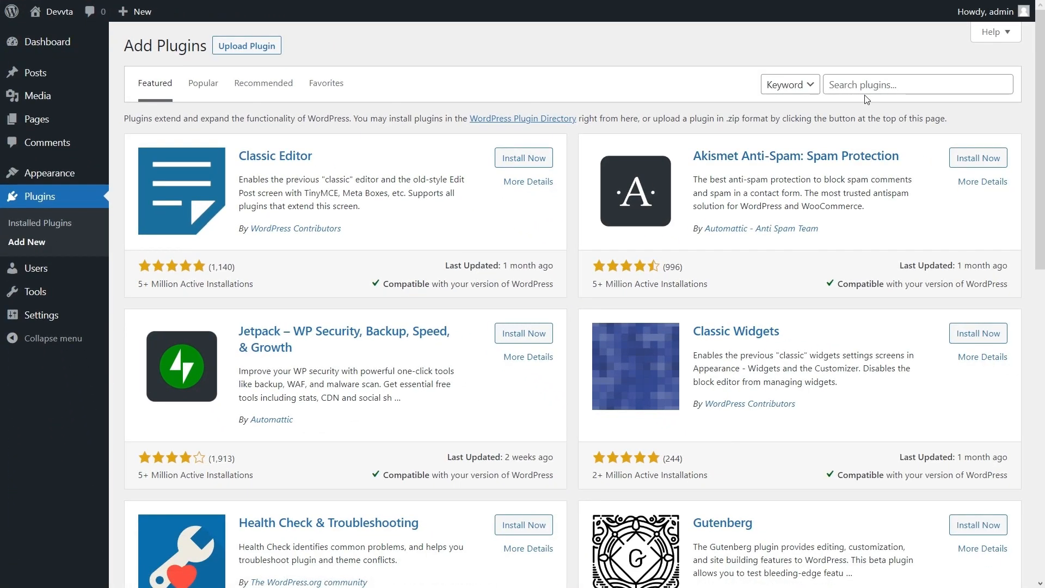
left_click(867, 91)
type("elementor")
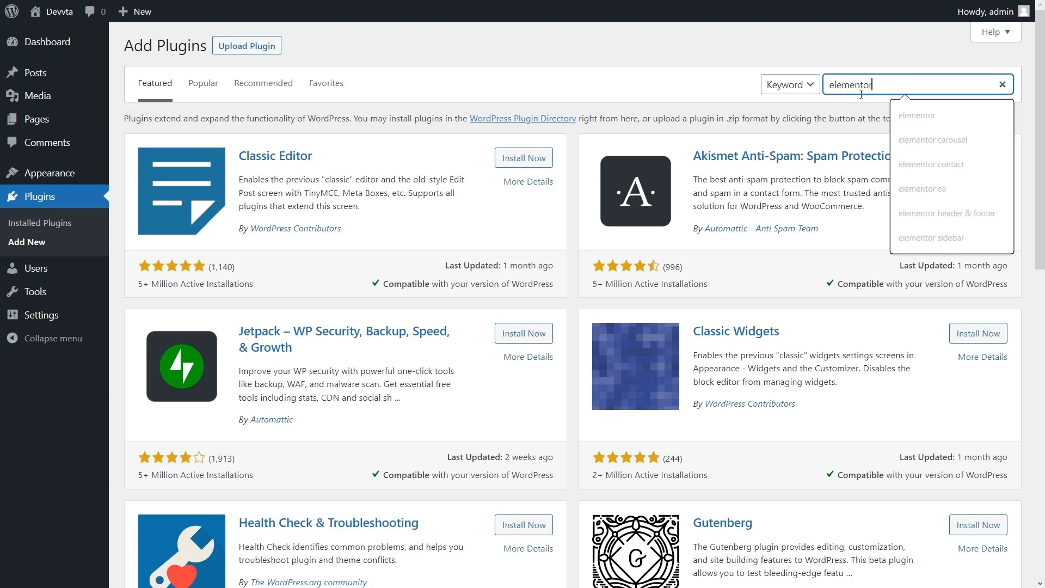
key("Return")
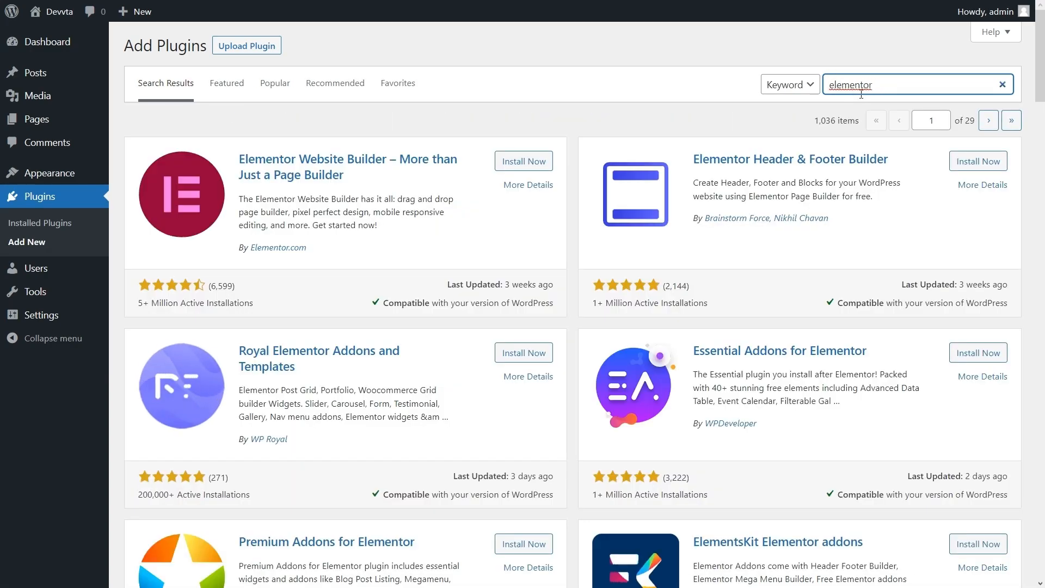
left_click(524, 162)
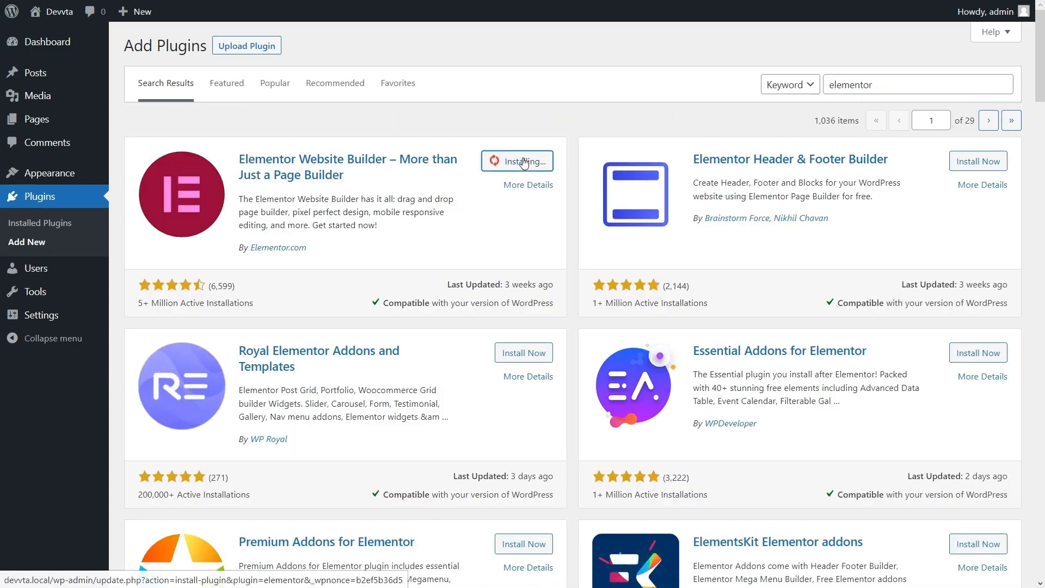
- Search for 'jeg elementor' and install the Jeg Elementor Kit plugin
right_click(524, 161)
left_click(491, 198)
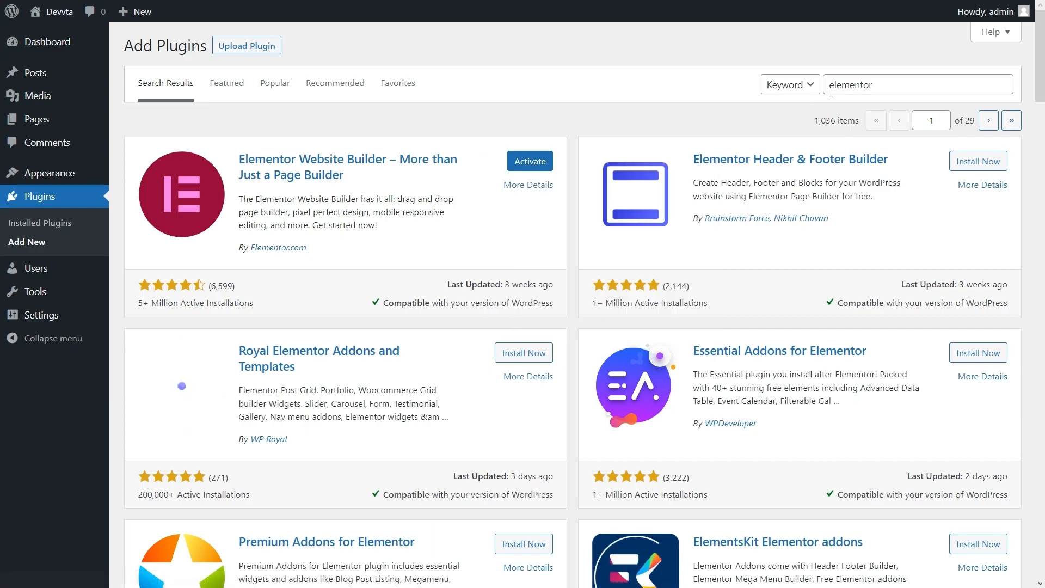
double_click(849, 85)
left_click(885, 83)
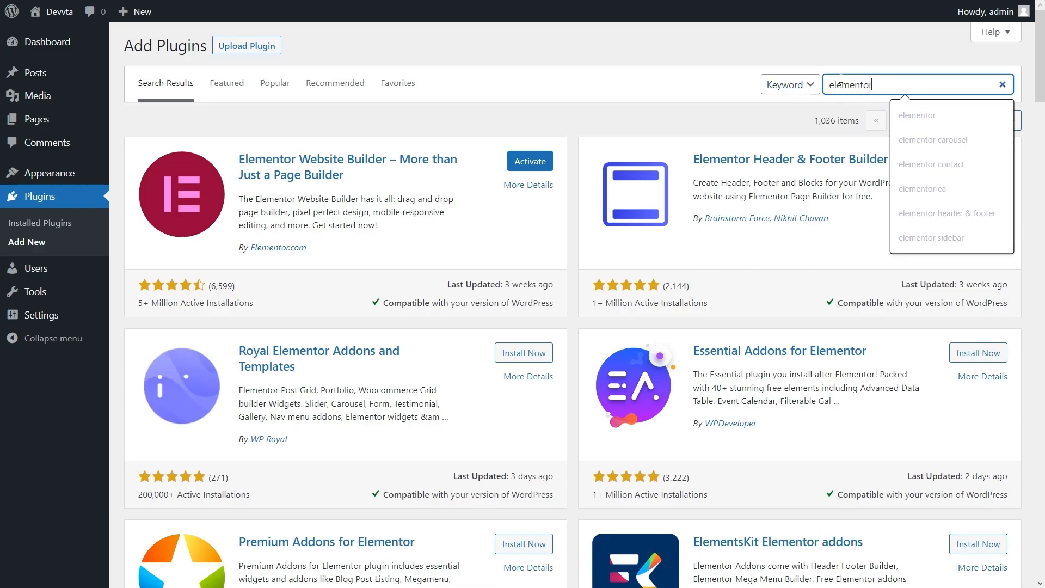
double_click(849, 85)
type("jeg elementor")
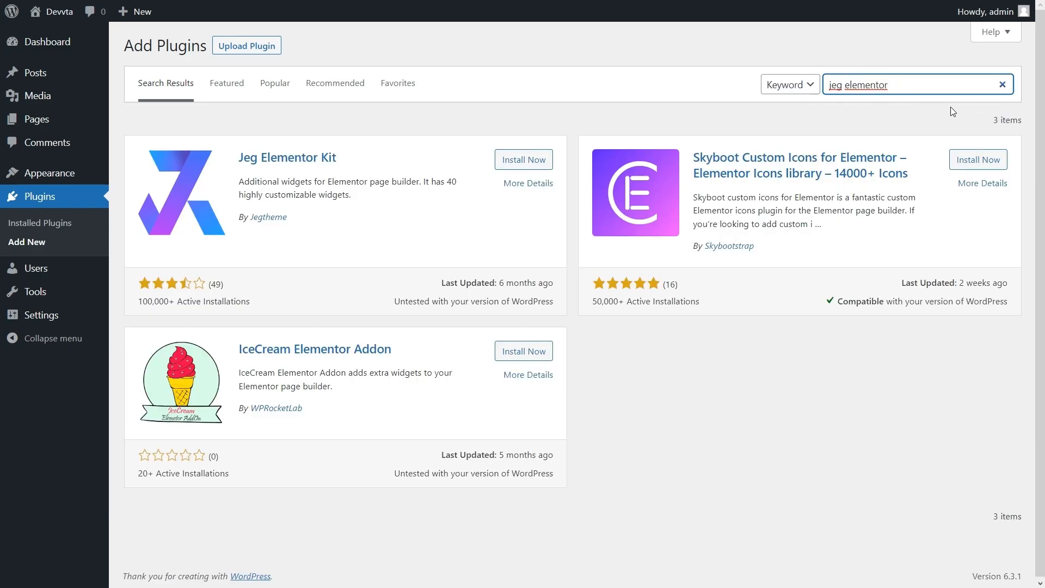
left_click(541, 159)
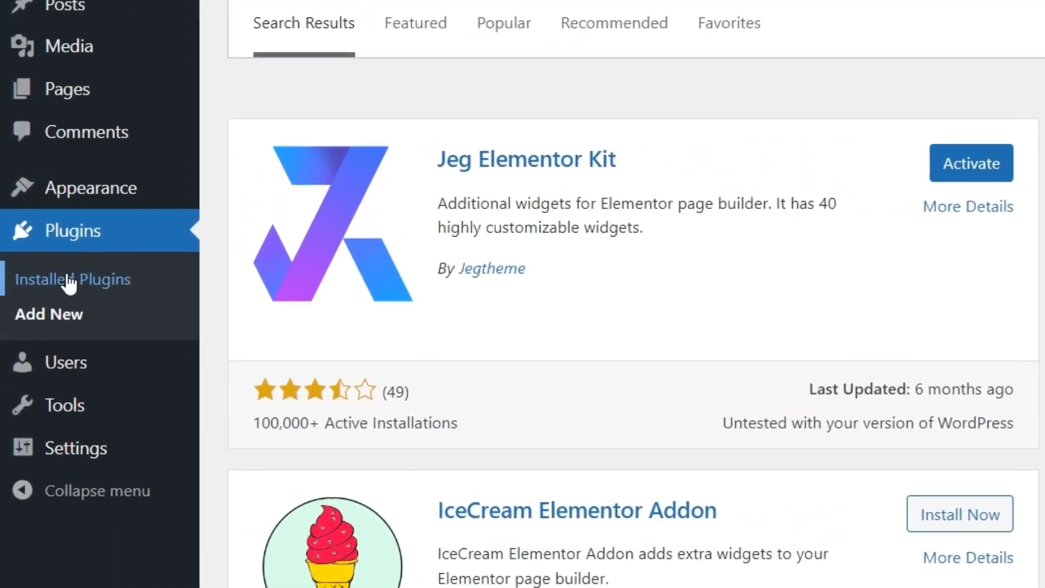
- Bulk-activate all installed plugins, including Elementor and Jeg Elementor Kit
left_click(37, 223)
left_click(285, 340)
left_click(337, 403)
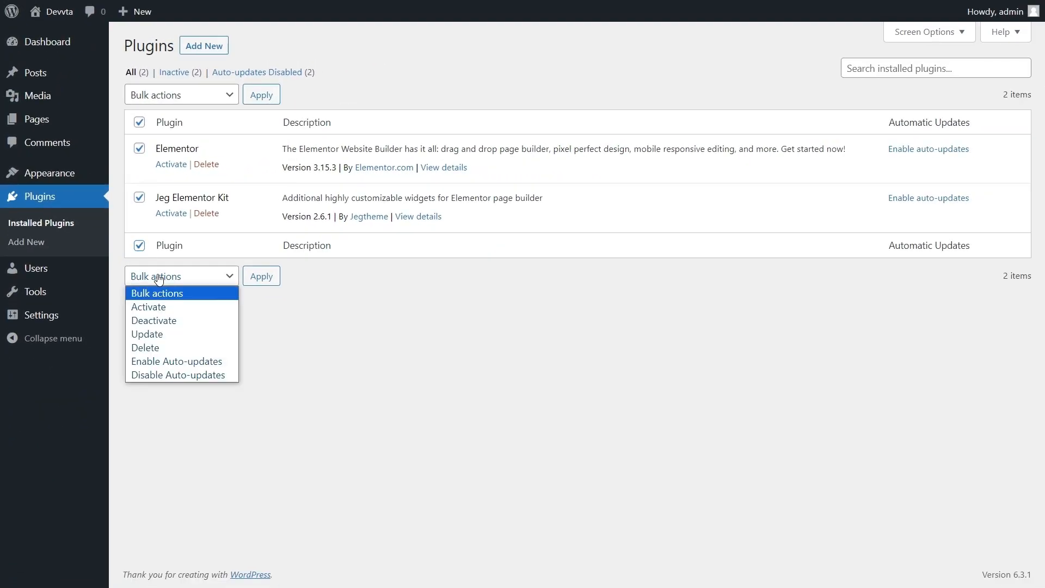
left_click(163, 336)
left_click(180, 277)
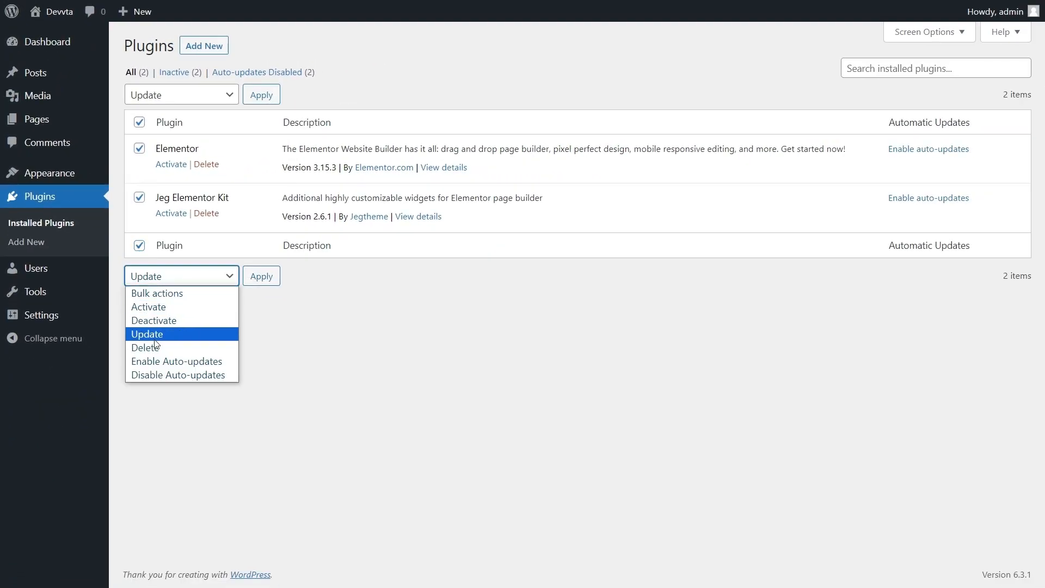
left_click(164, 306)
left_click(267, 278)
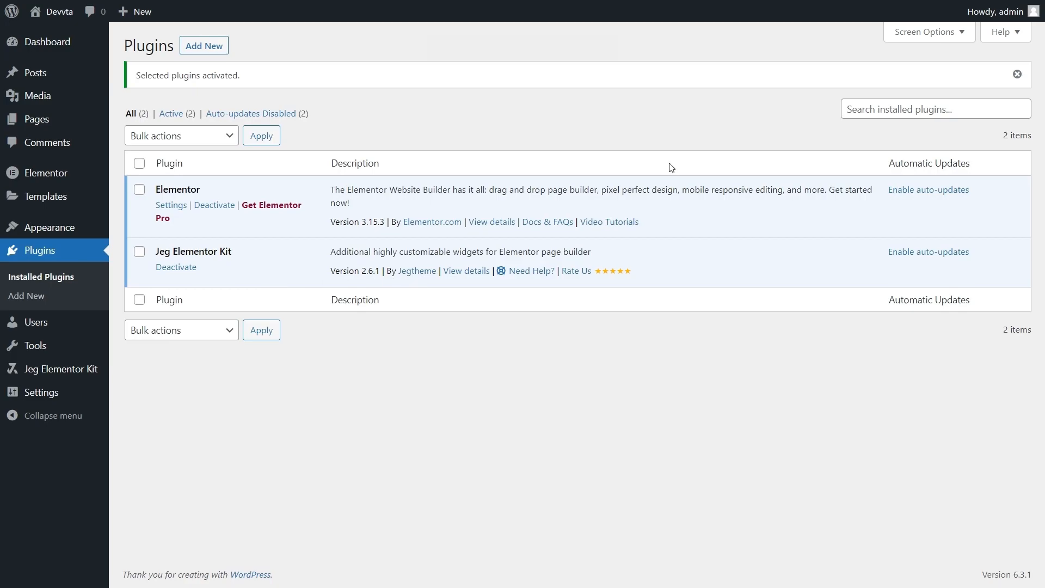
mouse_move(66, 173)
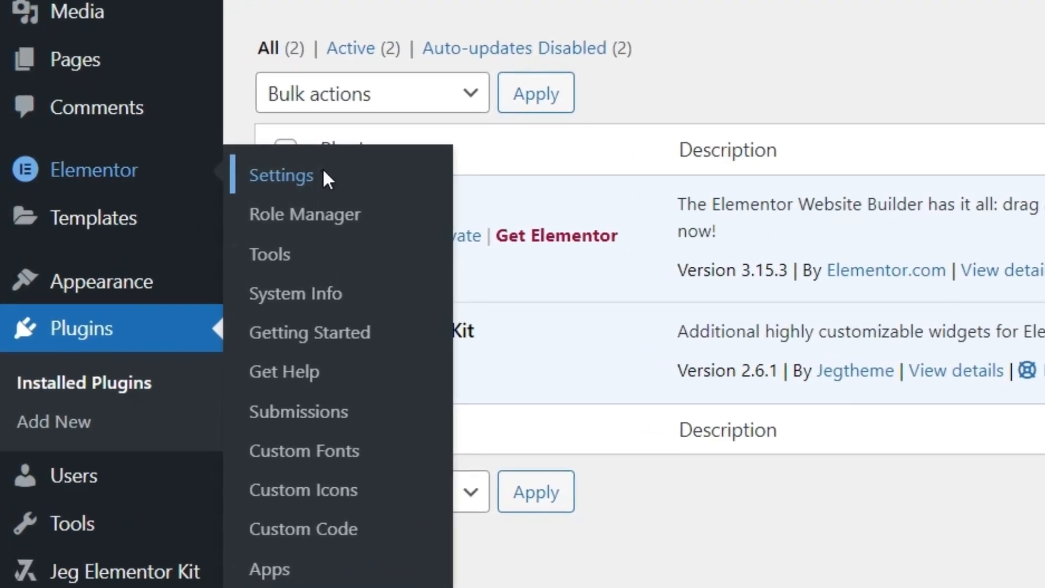
- In Elementor's Advanced settings, set Enable Unfiltered File Uploads to Enable and save
left_click(321, 179)
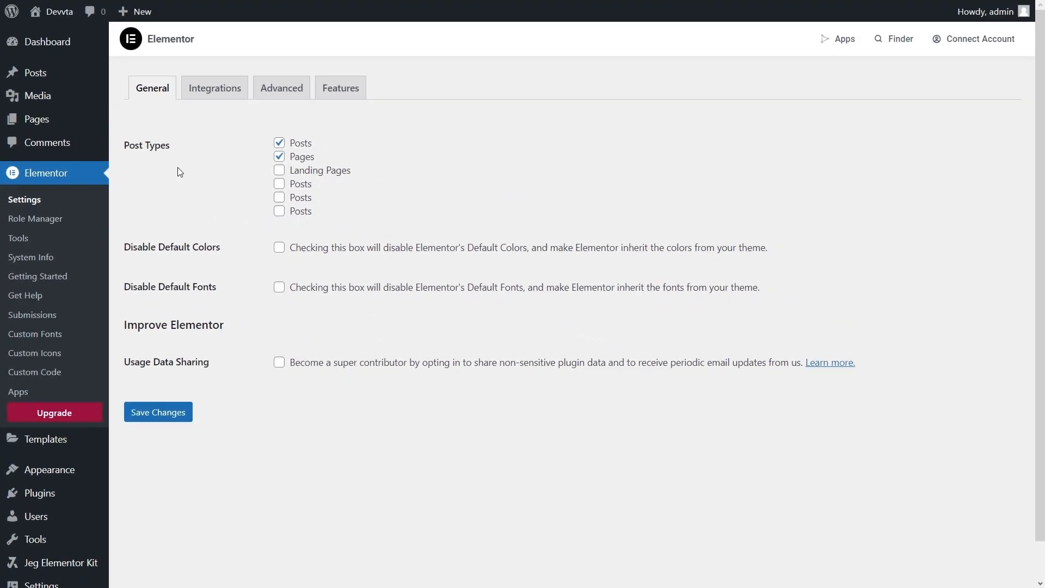
left_click(284, 97)
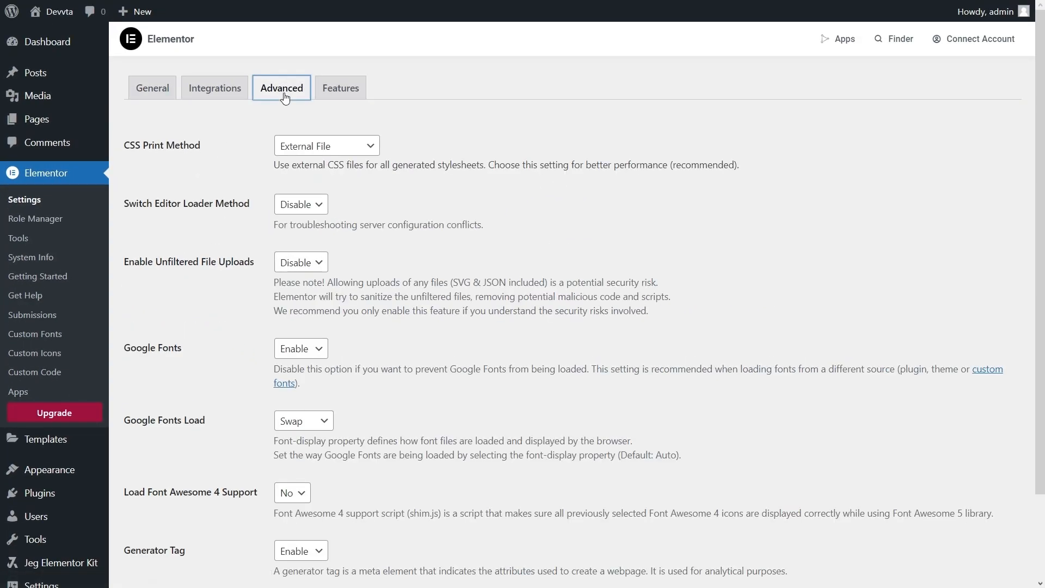
left_click(300, 263)
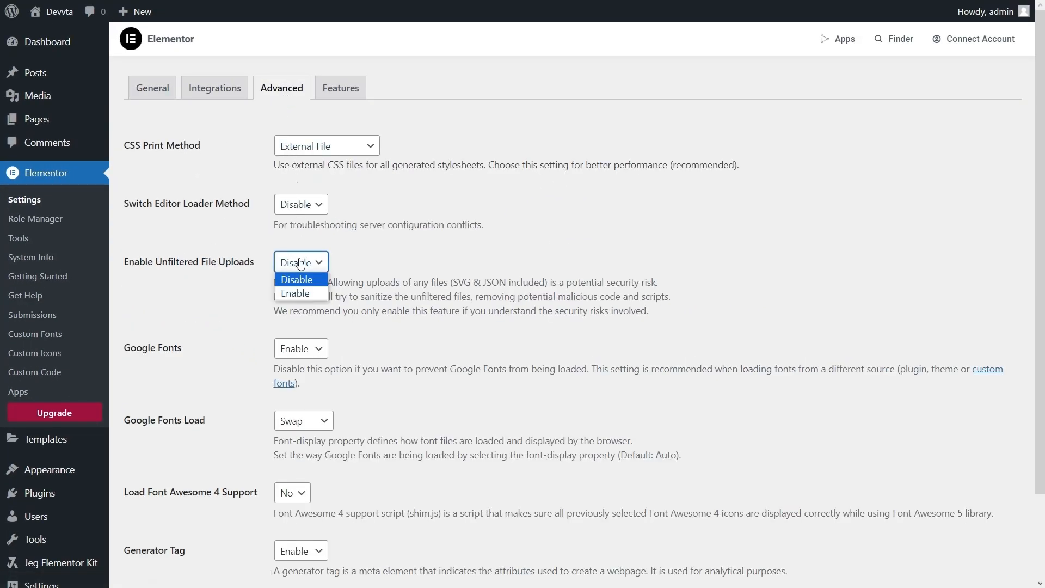
left_click(291, 293)
scroll(280, 272, "down", 2)
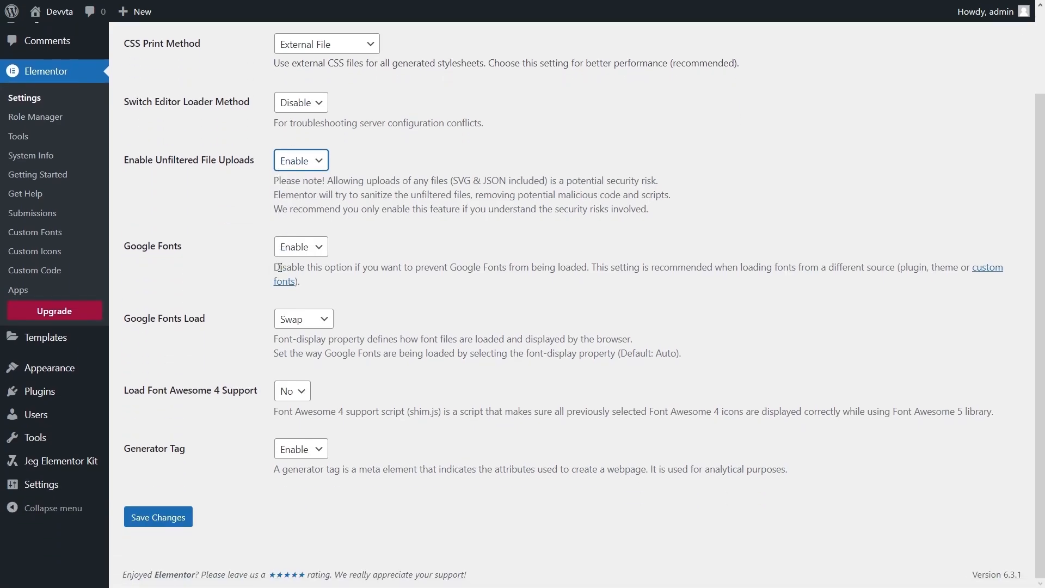
left_click(169, 516)
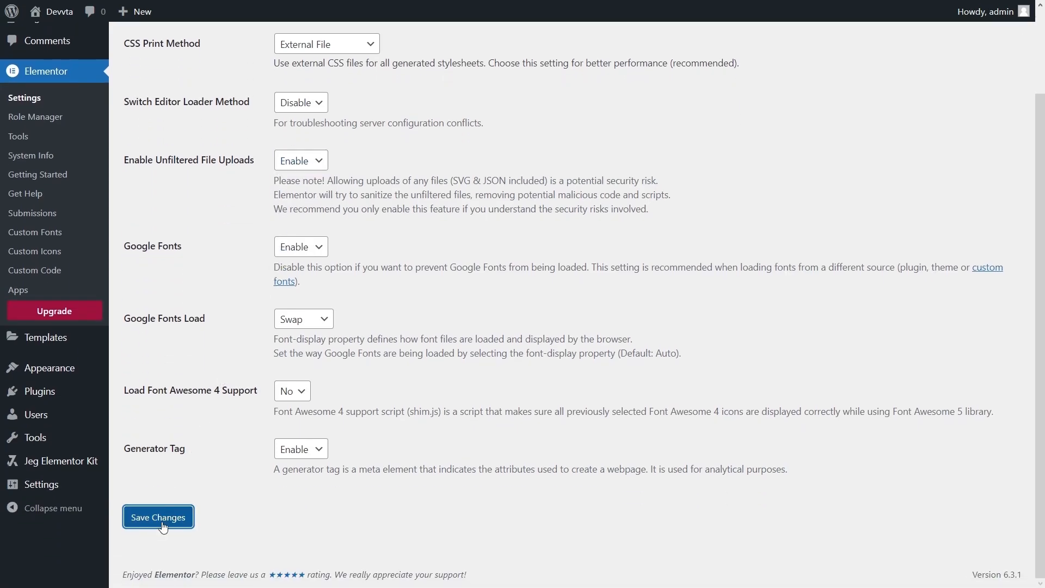
scroll(250, 267, "up", 2)
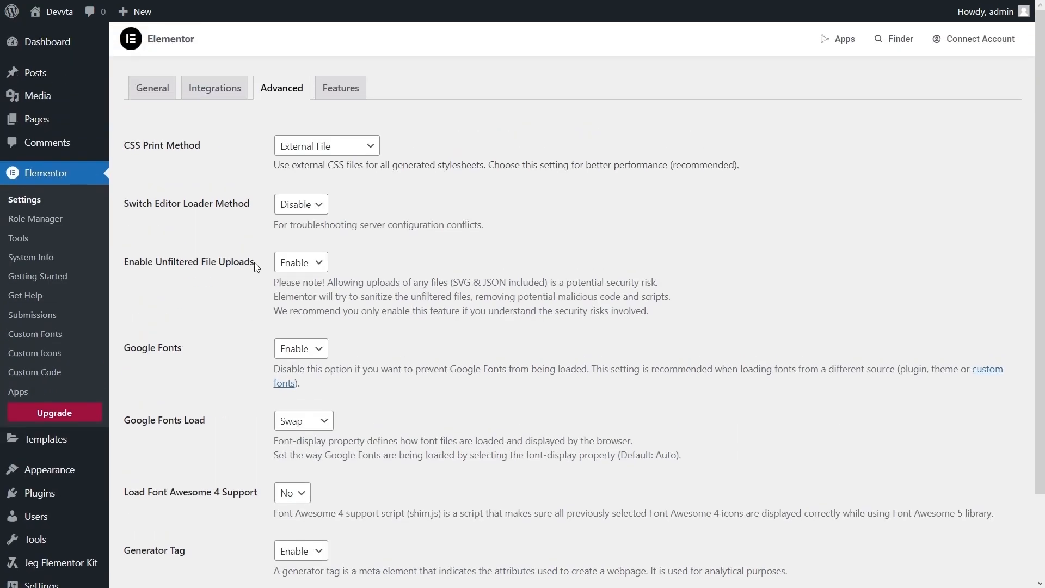
- Set the Flexbox Container experiment to Active in Elementor's Features settings and save
left_click(343, 92)
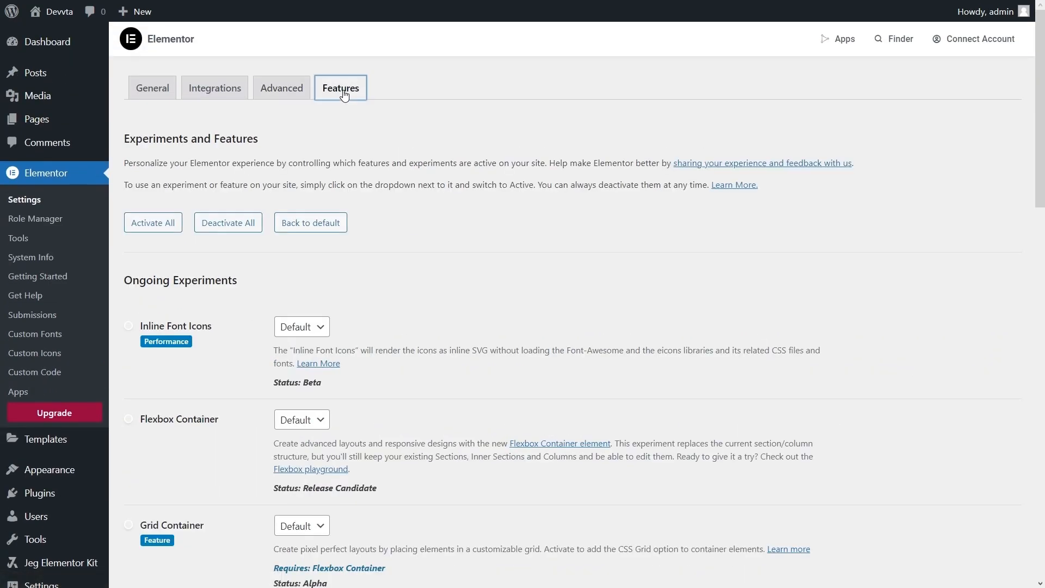
scroll(309, 268, "down", 2)
left_click(302, 283)
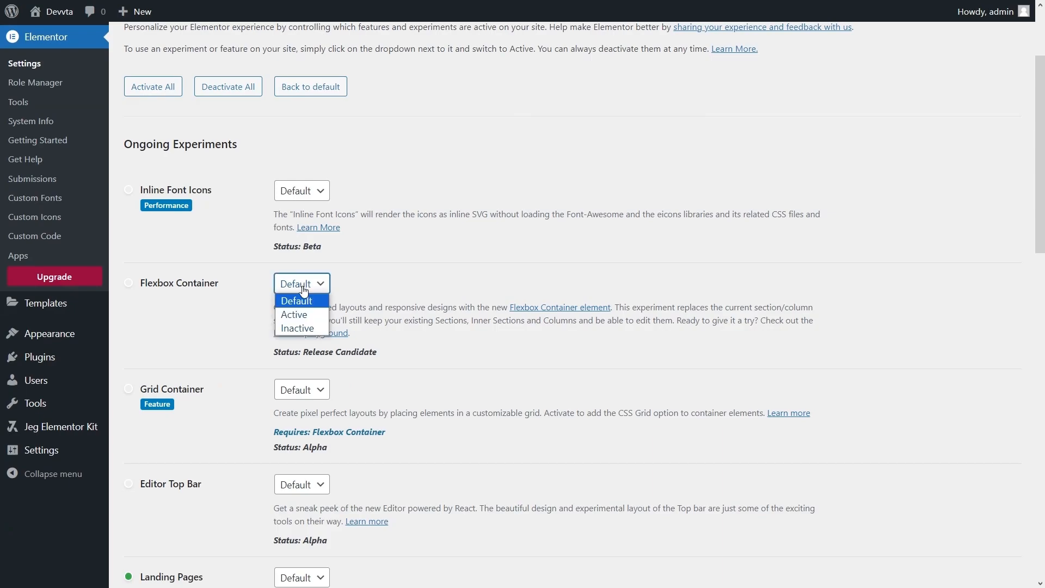
left_click(303, 314)
scroll(304, 317, "down", 10)
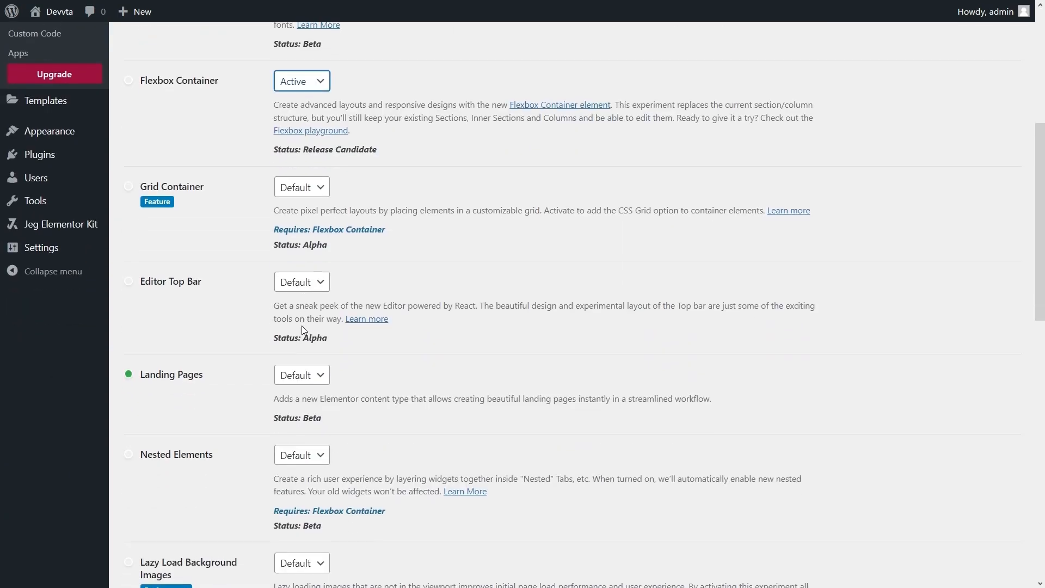
scroll(258, 393, "down", 4)
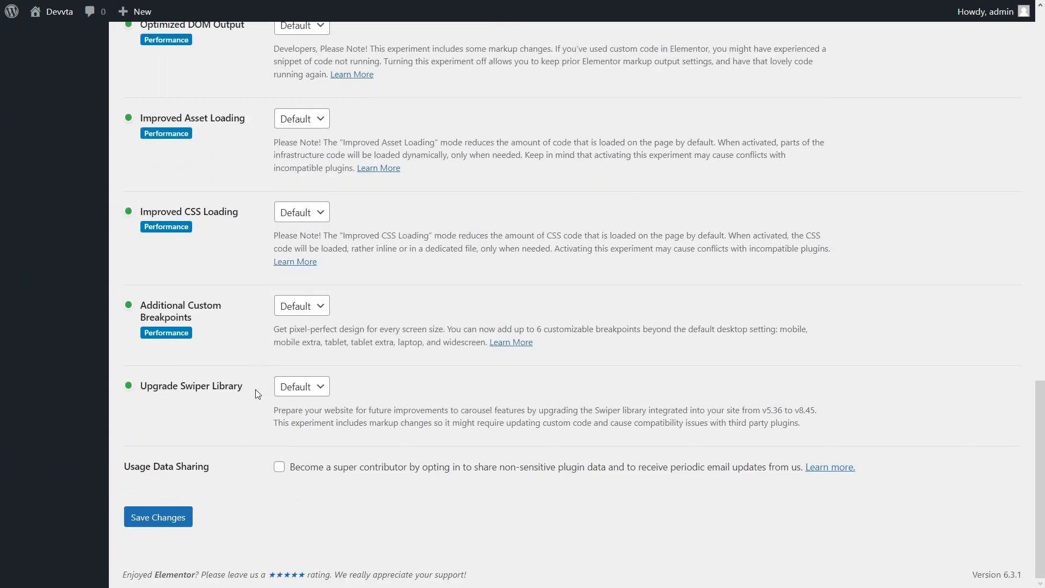
left_click(177, 520)
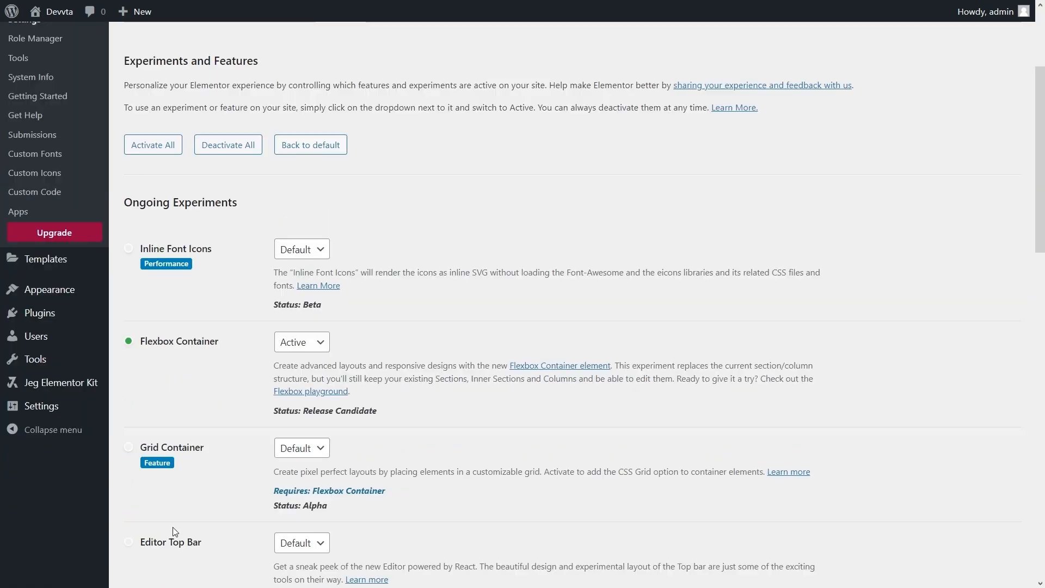
scroll(167, 494, "up", 3)
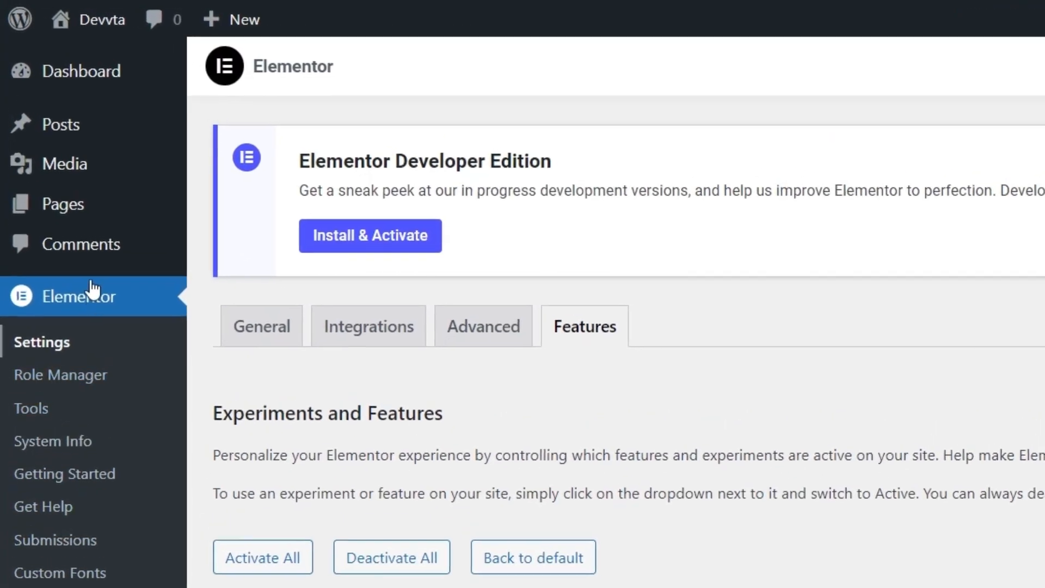
mouse_move(75, 203)
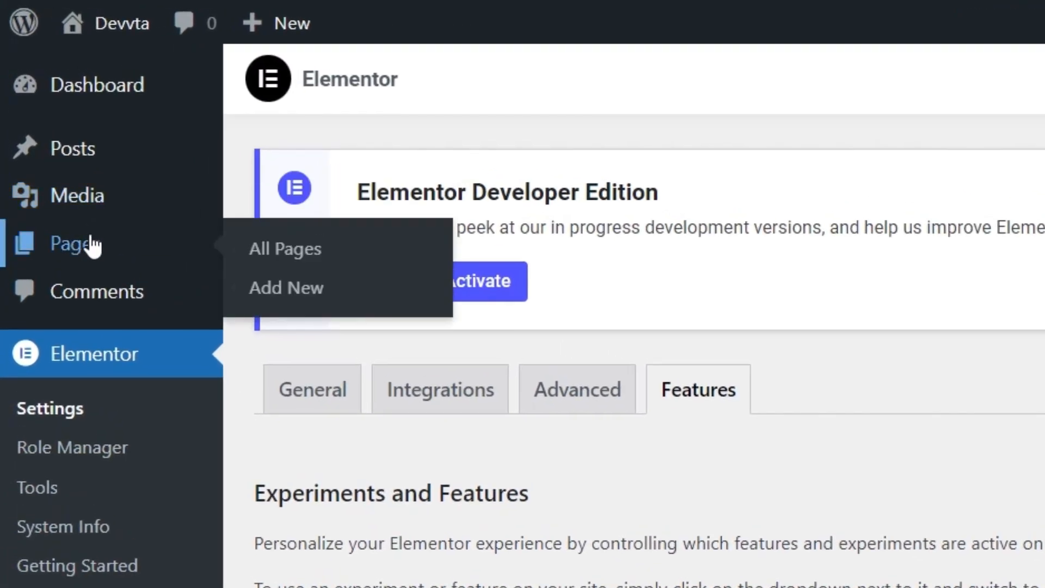
- Create and publish a page titled 'Home', then leave fullscreen editing mode
left_click(312, 285)
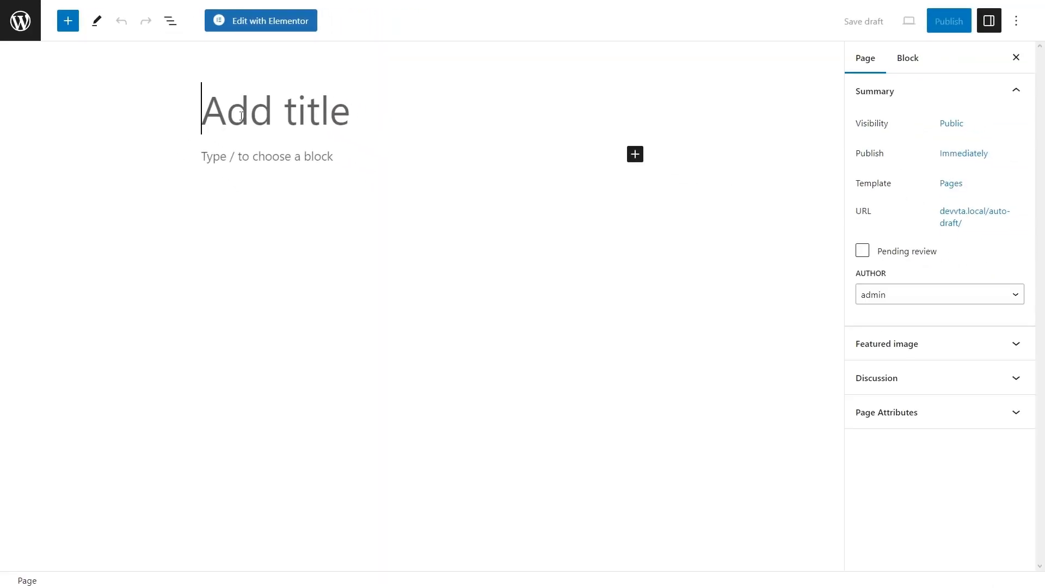
type("Home")
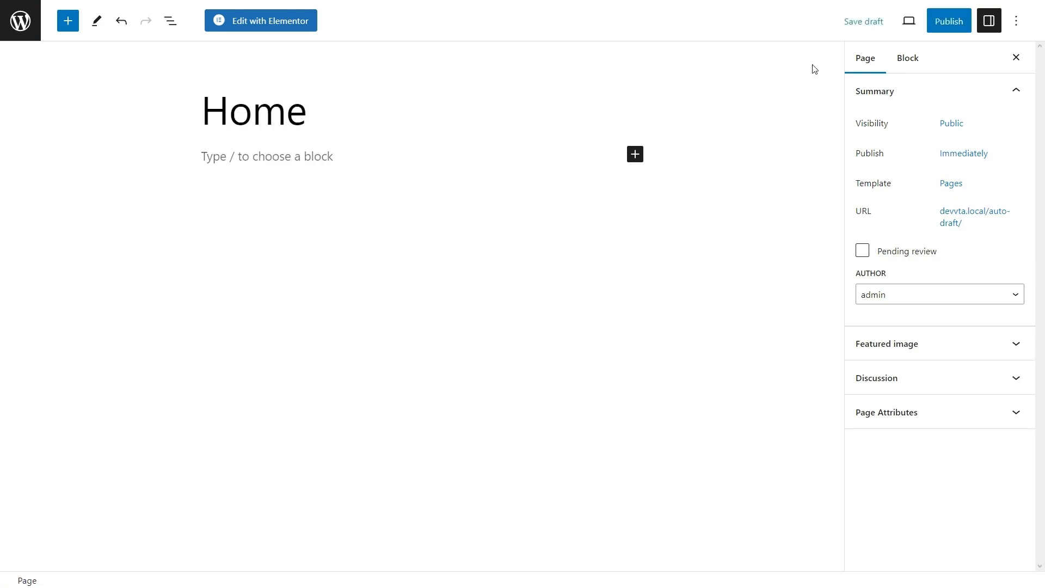
left_click(941, 24)
left_click(919, 26)
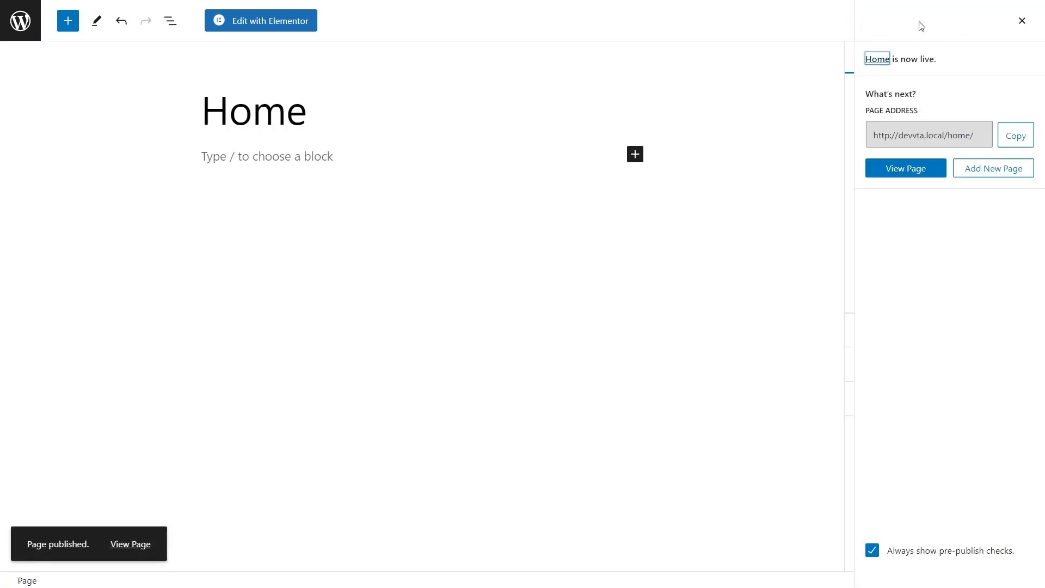
left_click(1013, 25)
left_click(1018, 23)
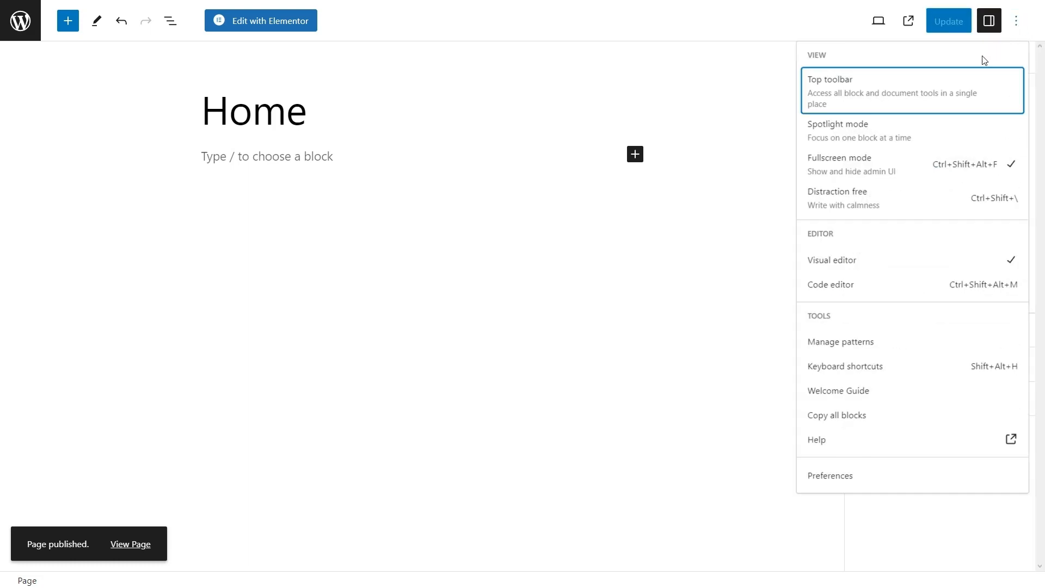
left_click(865, 163)
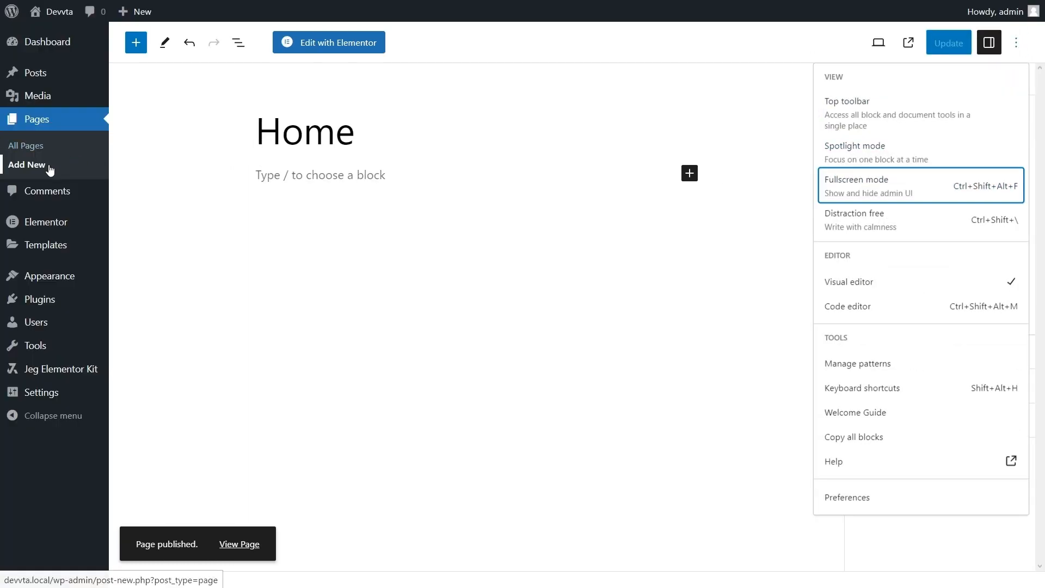
- Create and publish the 'About' and 'NFT' pages
left_click(49, 169)
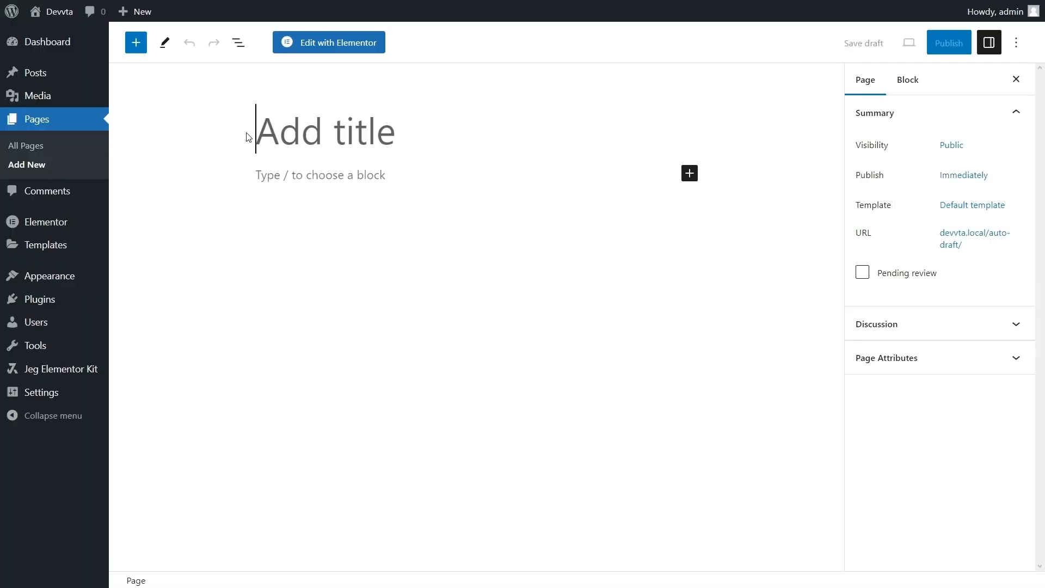
type("About")
left_click(950, 43)
left_click(926, 41)
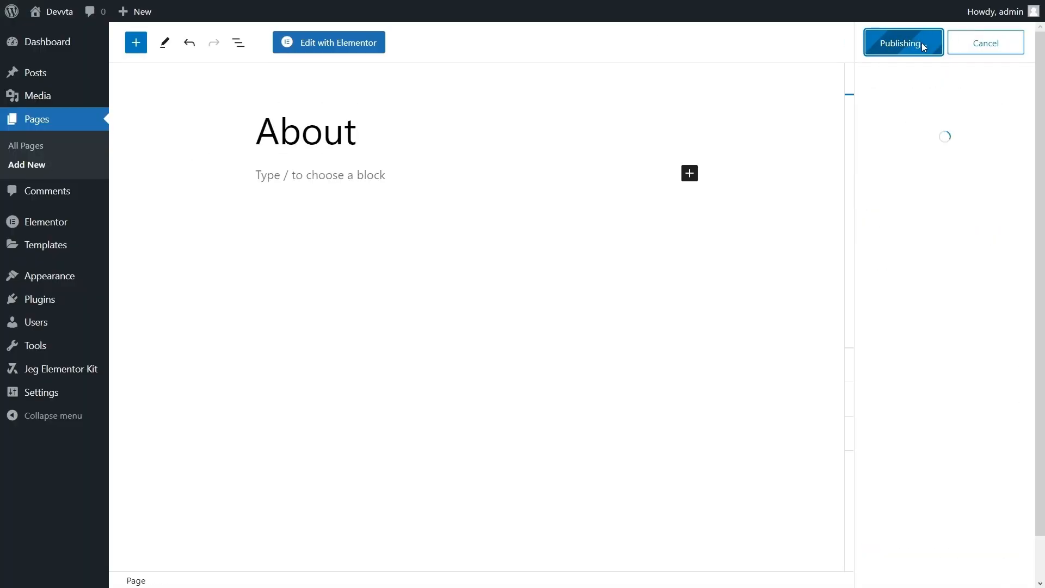
left_click(15, 174)
type("NFT")
left_click(932, 44)
left_click(930, 45)
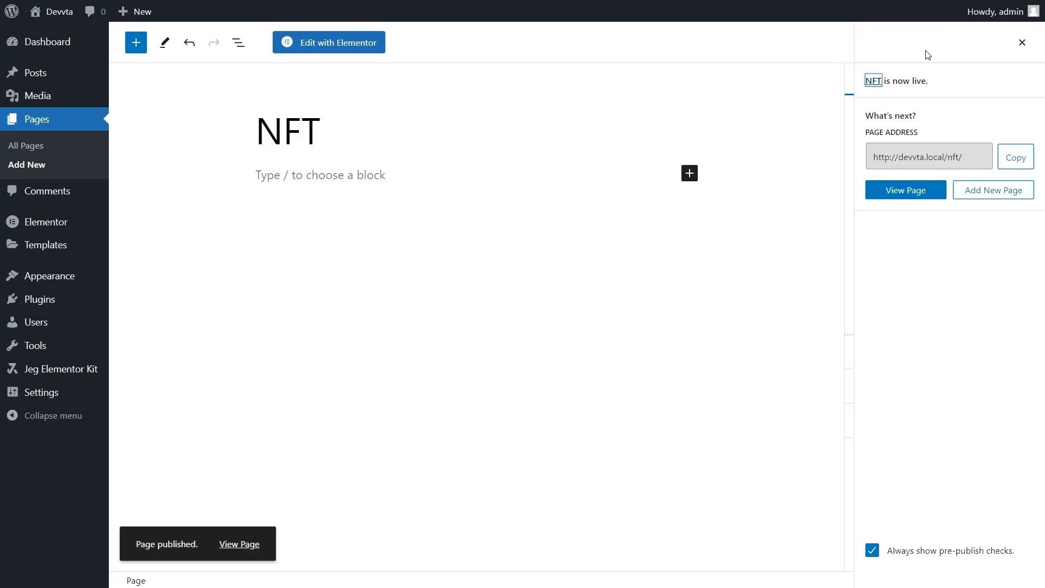
- Create and publish the 'Blog' and 'Contact' pages, then view all pages
left_click(21, 171)
type("Blog")
left_click(959, 49)
left_click(922, 44)
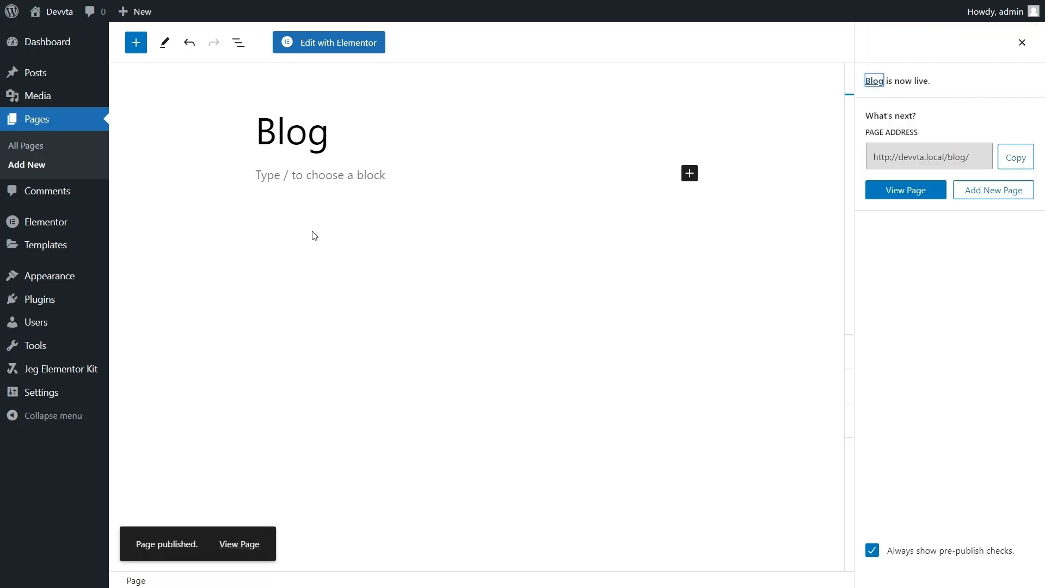
left_click(28, 165)
type("Contact")
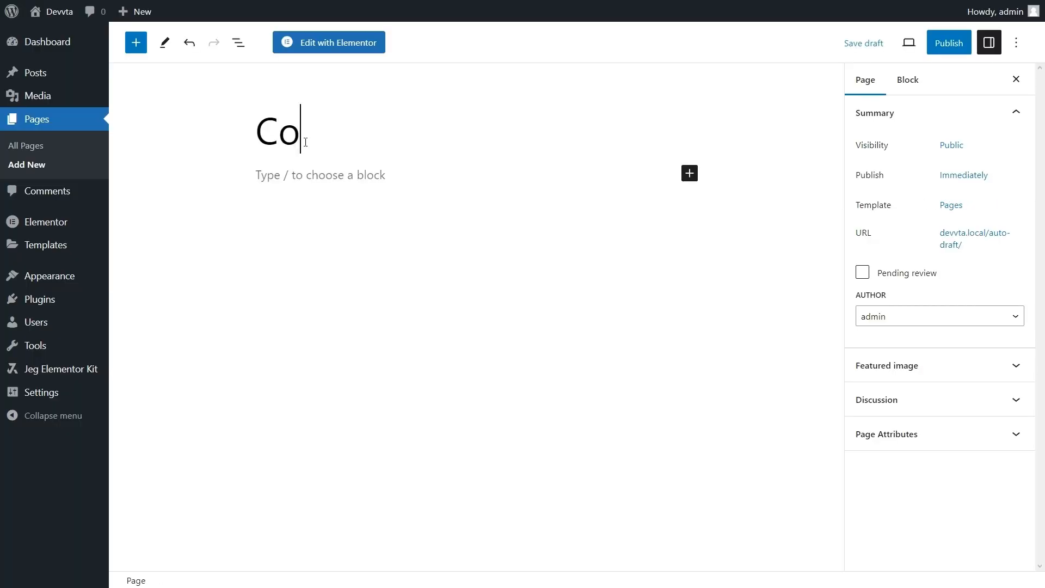
left_click(937, 46)
left_click(936, 43)
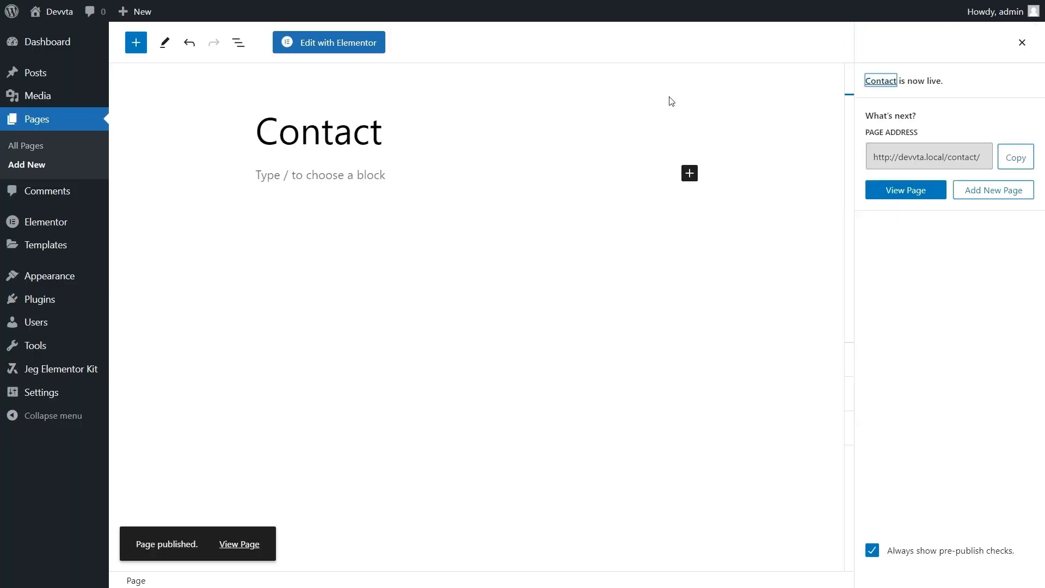
left_click(25, 146)
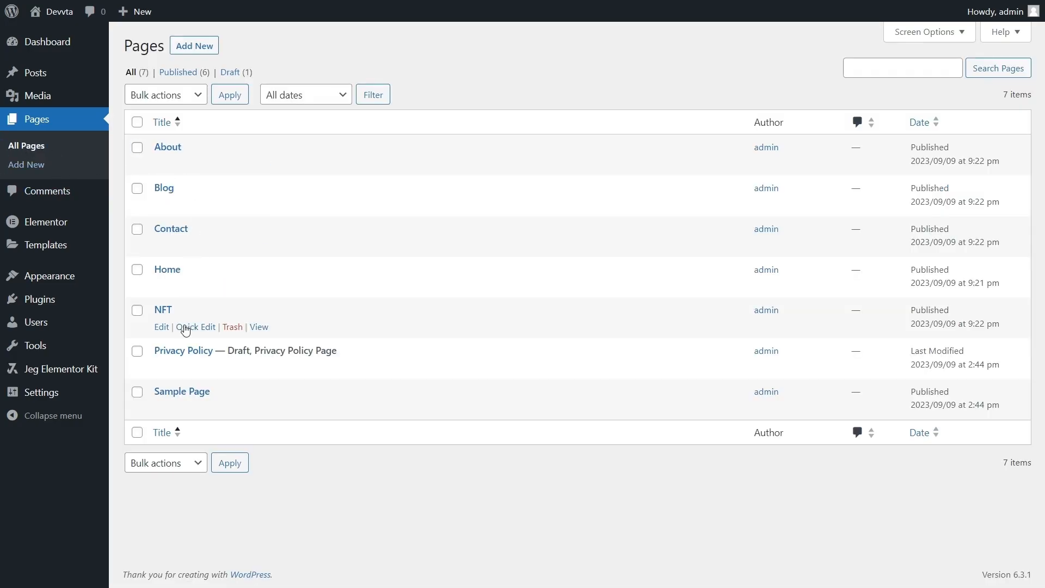
- Trash Privacy Policy and Sample Page, then set Home as static homepage and Blog as posts page
left_click(232, 368)
left_click(233, 409)
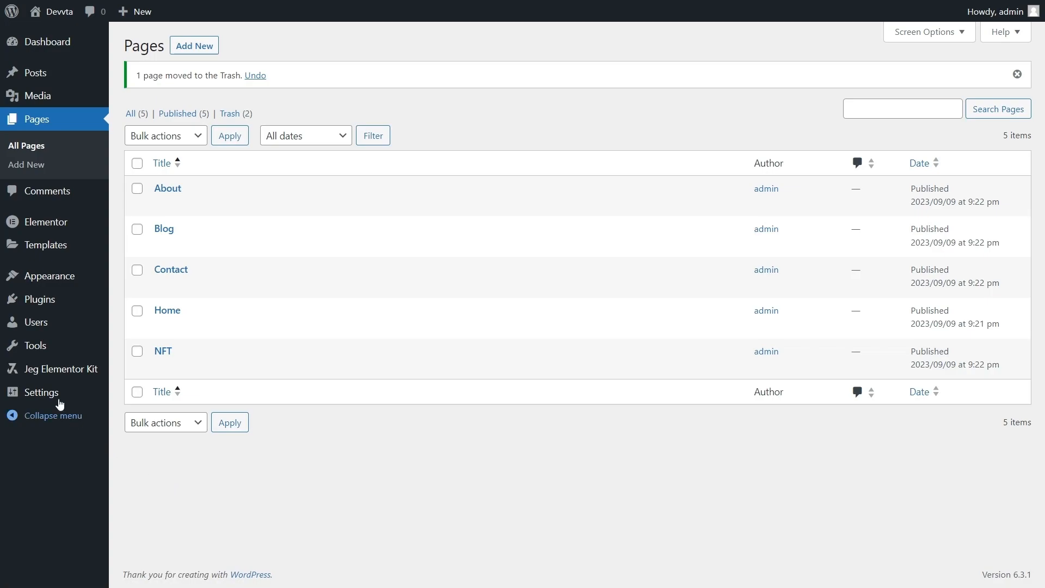
mouse_move(54, 393)
left_click(142, 435)
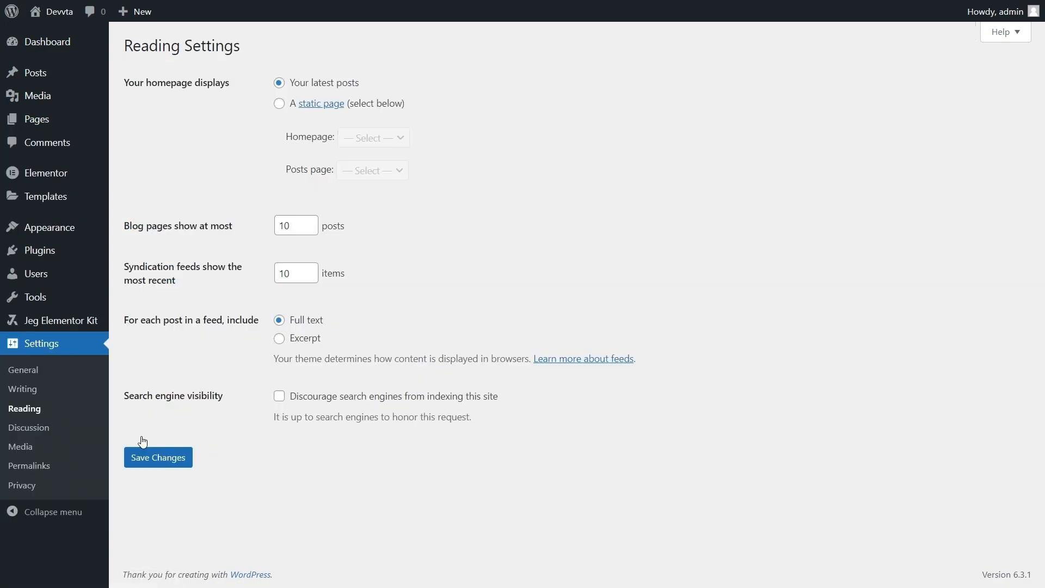
left_click(281, 104)
left_click(351, 138)
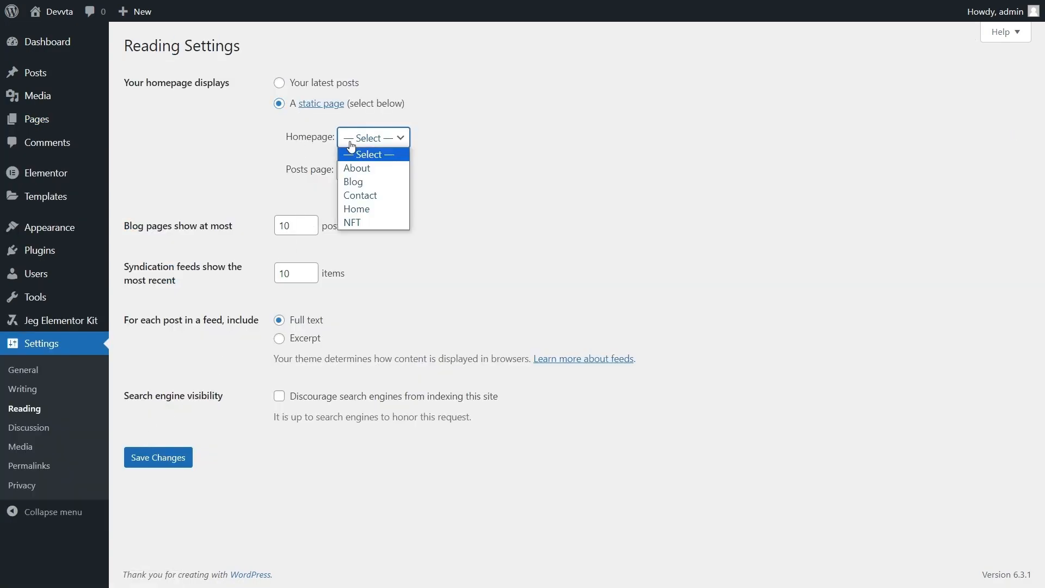
left_click(357, 208)
left_click(370, 174)
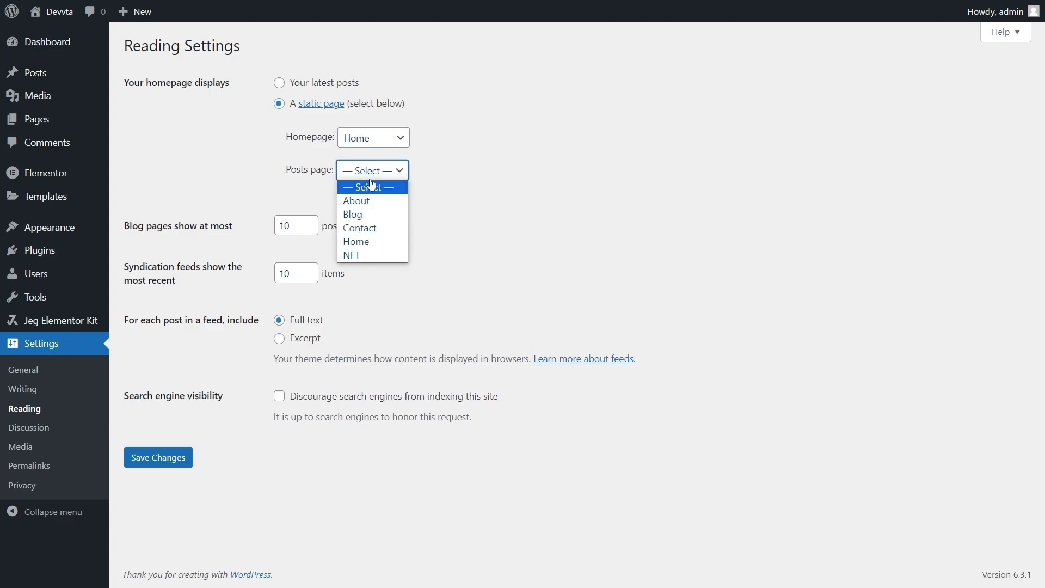
left_click(366, 213)
left_click(176, 451)
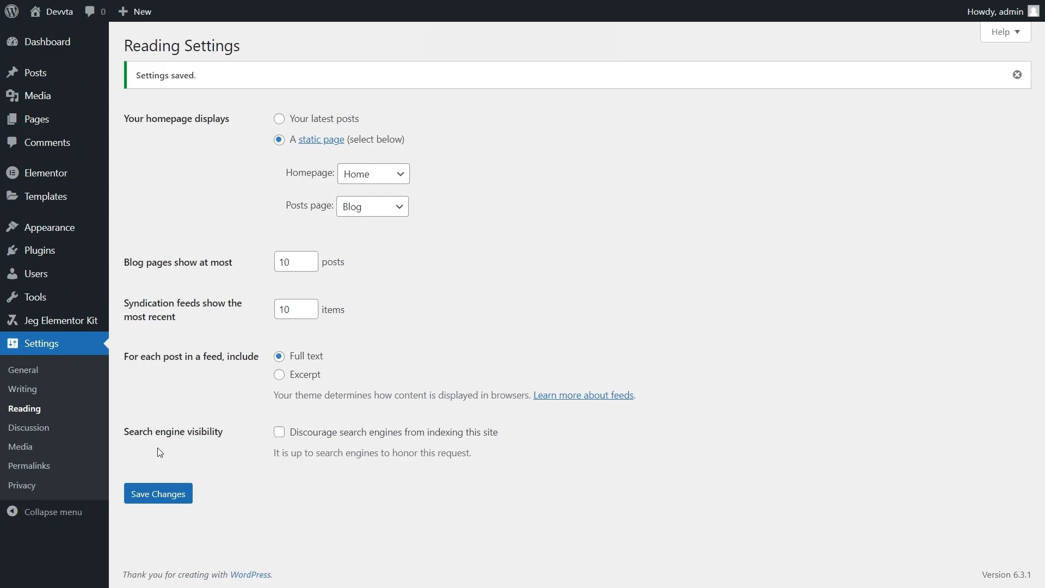
left_click(56, 471)
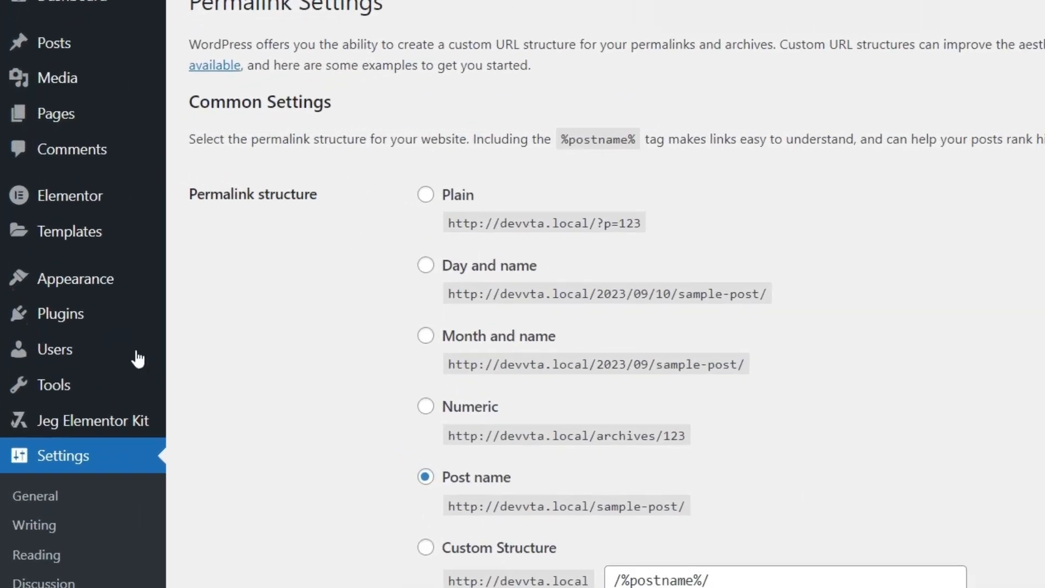
mouse_move(65, 234)
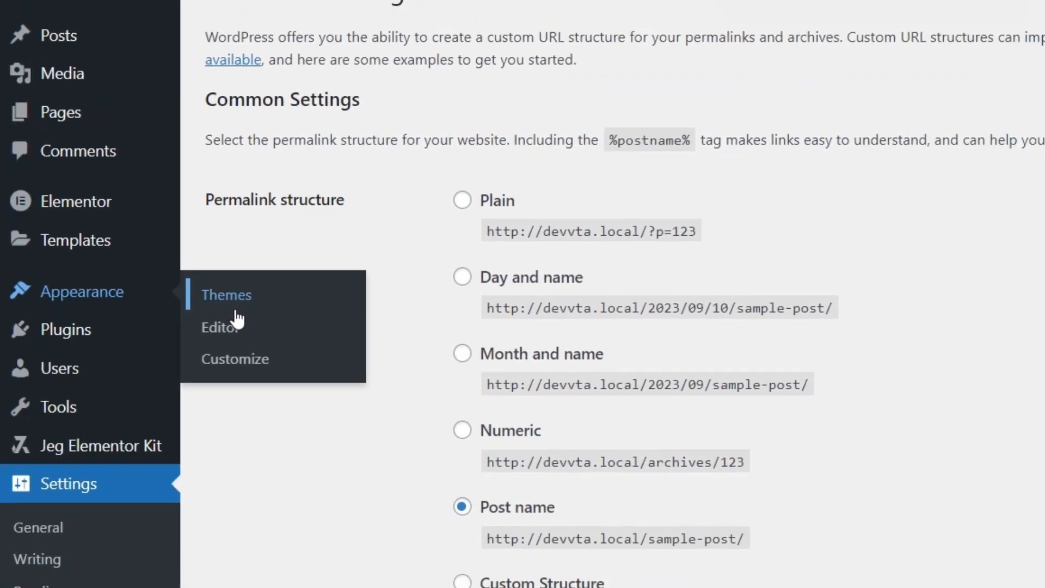
- Install and activate the Astra theme
left_click(288, 342)
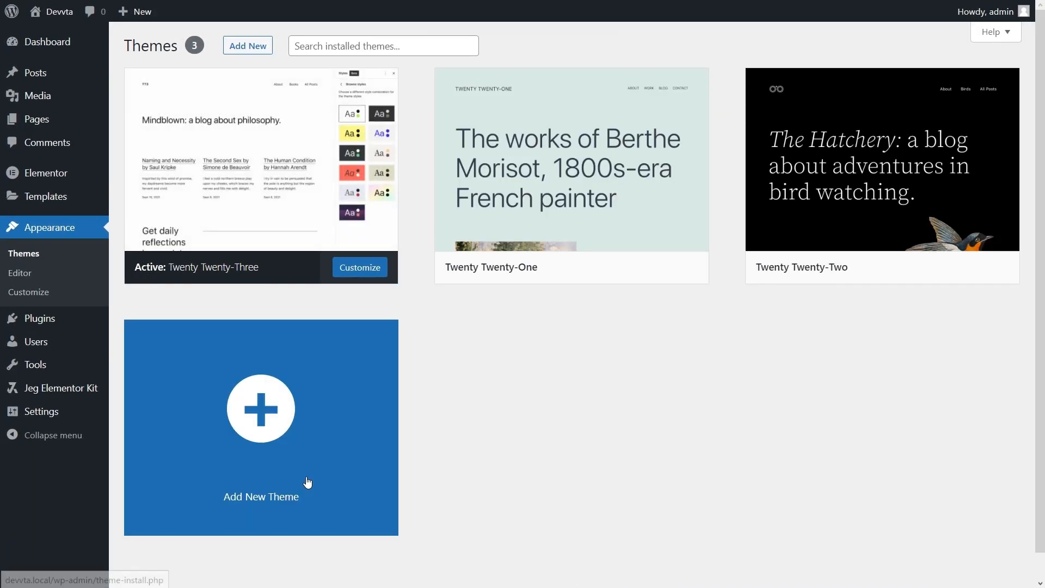
left_click(321, 399)
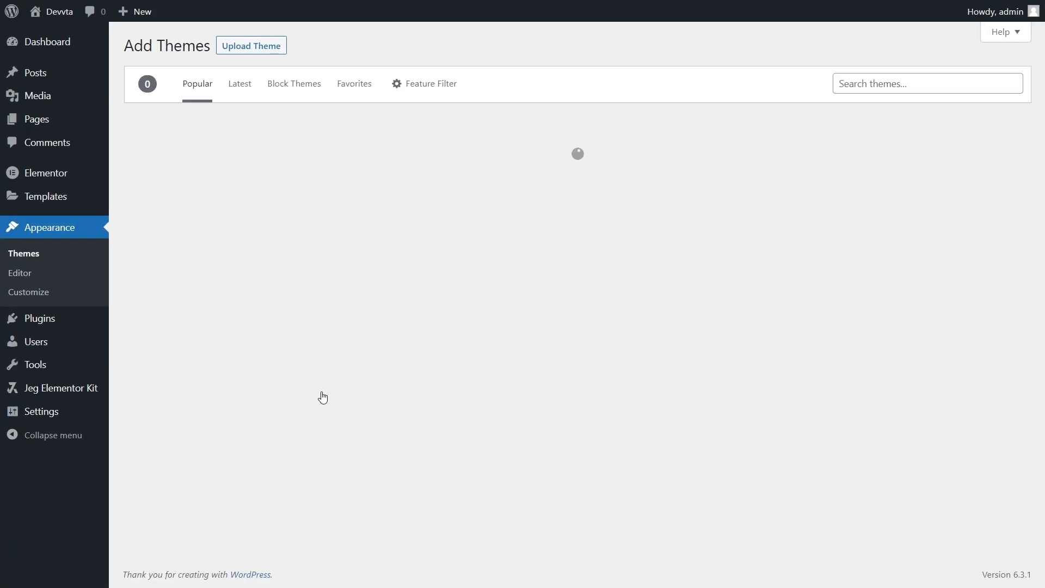
mouse_move(914, 255)
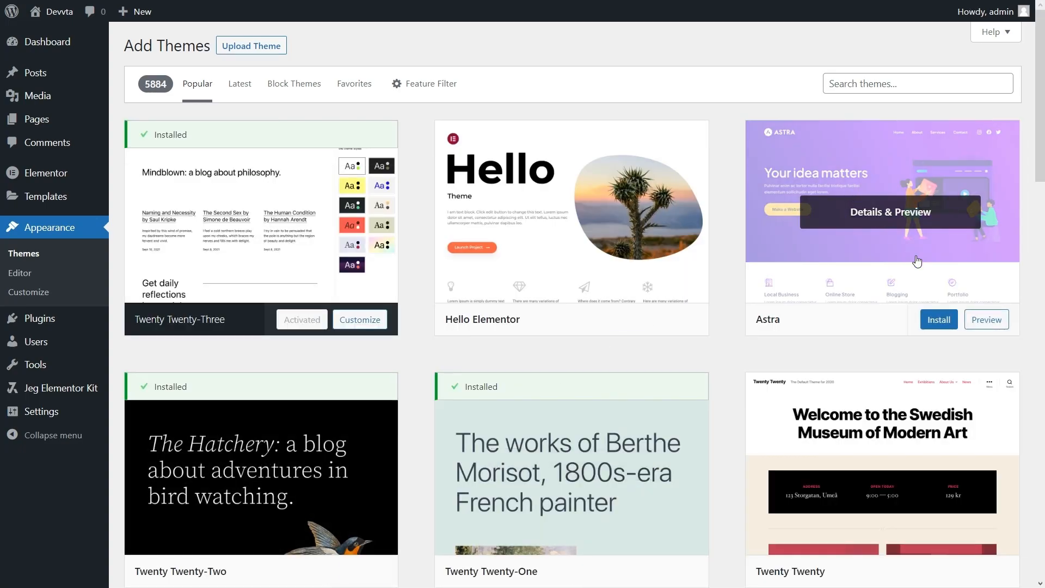
left_click(937, 327)
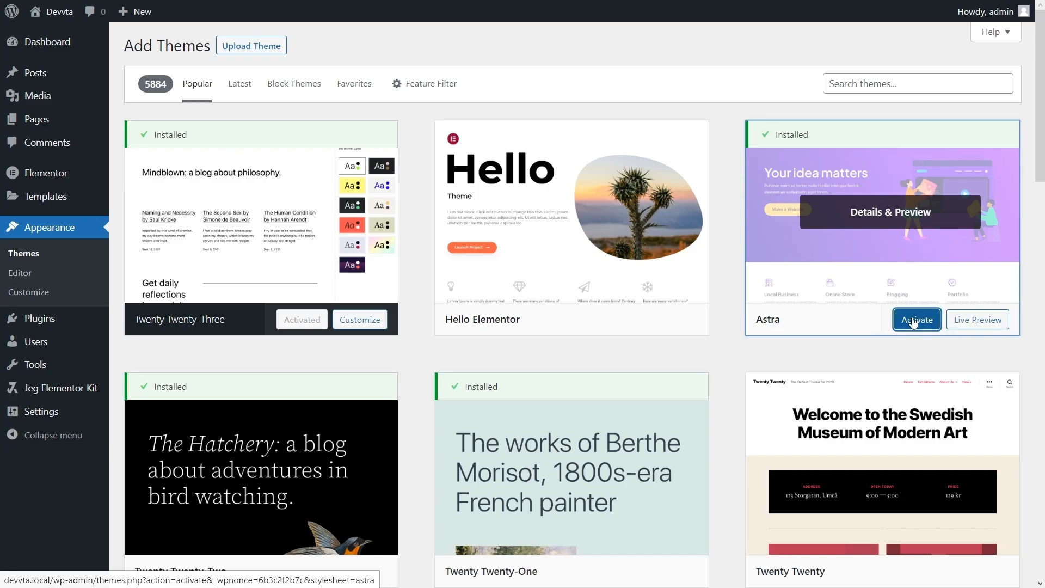
left_click(913, 321)
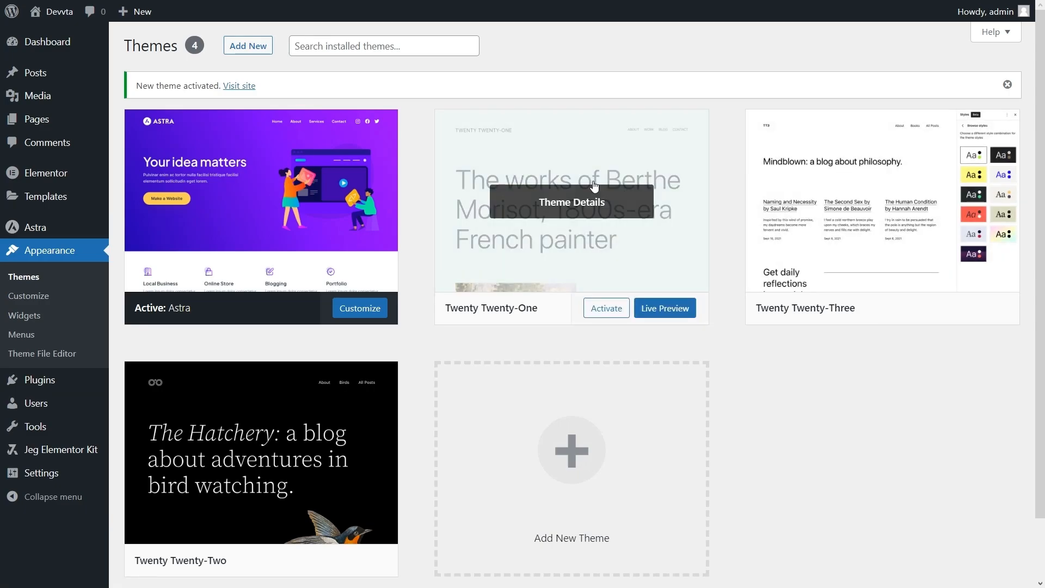
- Delete the Twenty Twenty-One, Twenty Twenty-Three and Twenty Twenty-Two themes
left_click(593, 187)
left_click(993, 553)
left_click(587, 79)
left_click(664, 207)
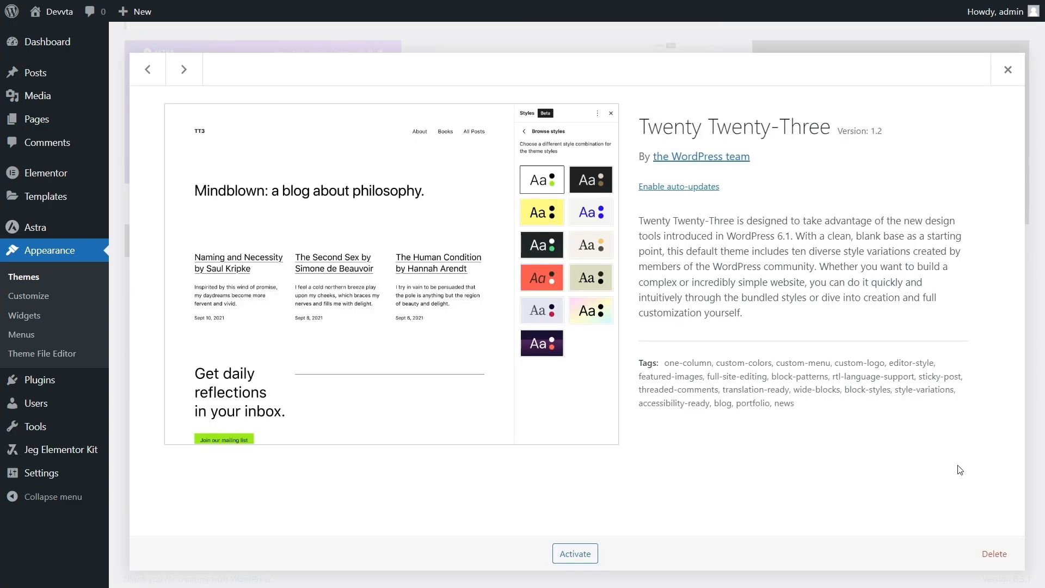
left_click(993, 553)
left_click(589, 80)
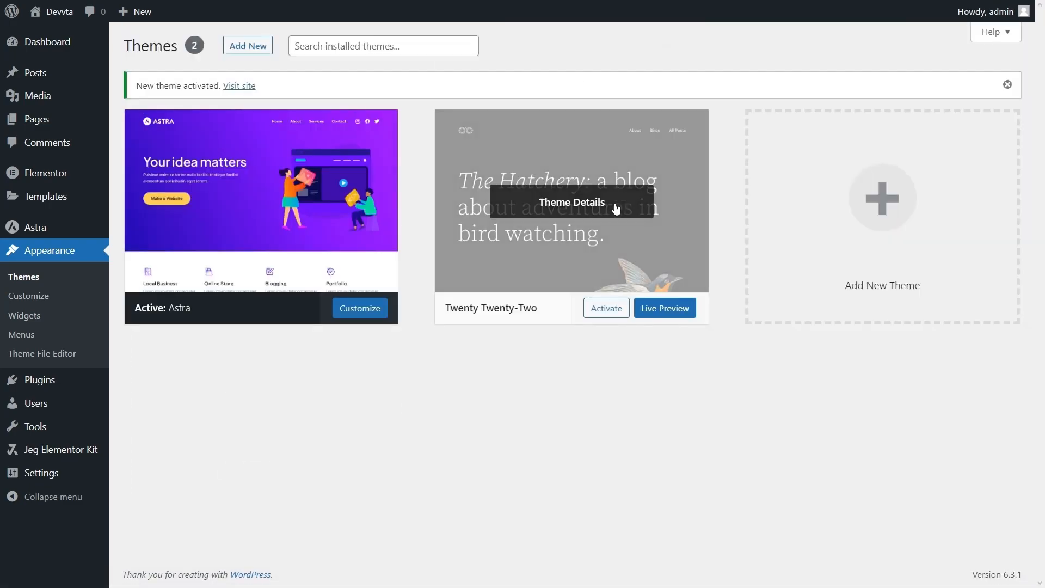
left_click(617, 208)
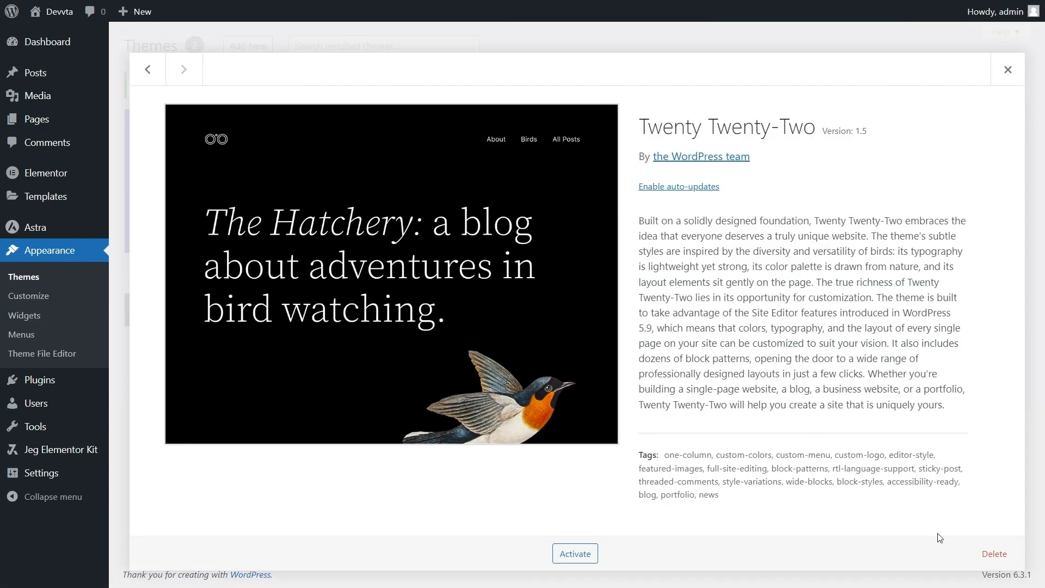
left_click(993, 553)
left_click(592, 80)
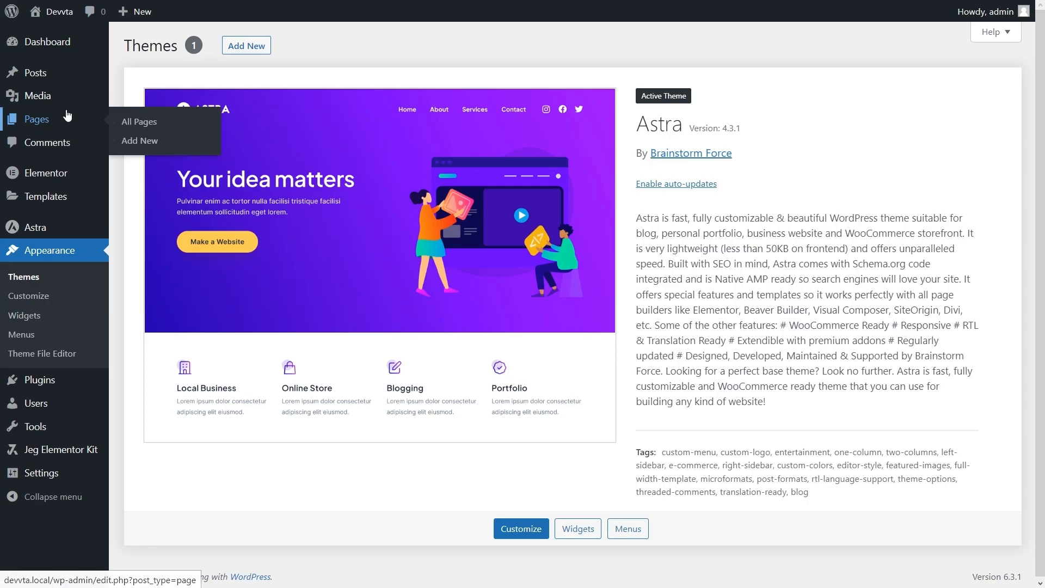
- Open the Home page from All Pages and launch it in the Elementor editor
left_click(131, 124)
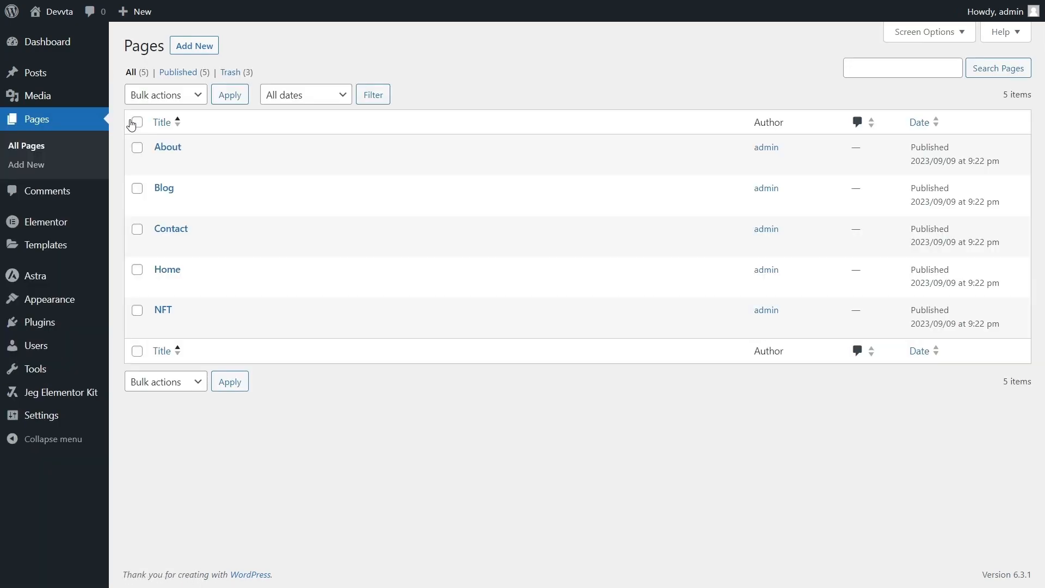
mouse_move(193, 281)
left_click(161, 287)
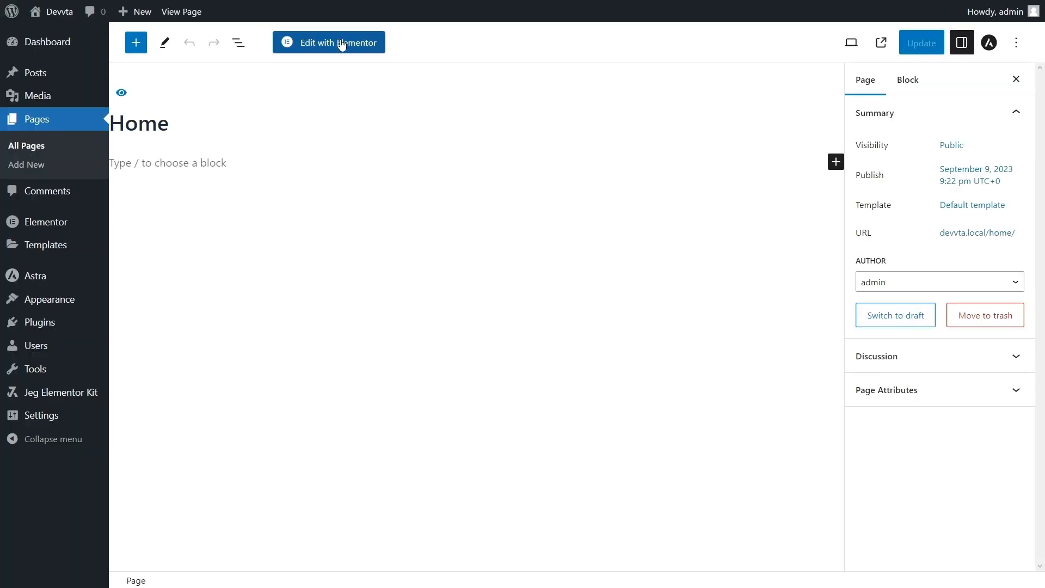
left_click(341, 44)
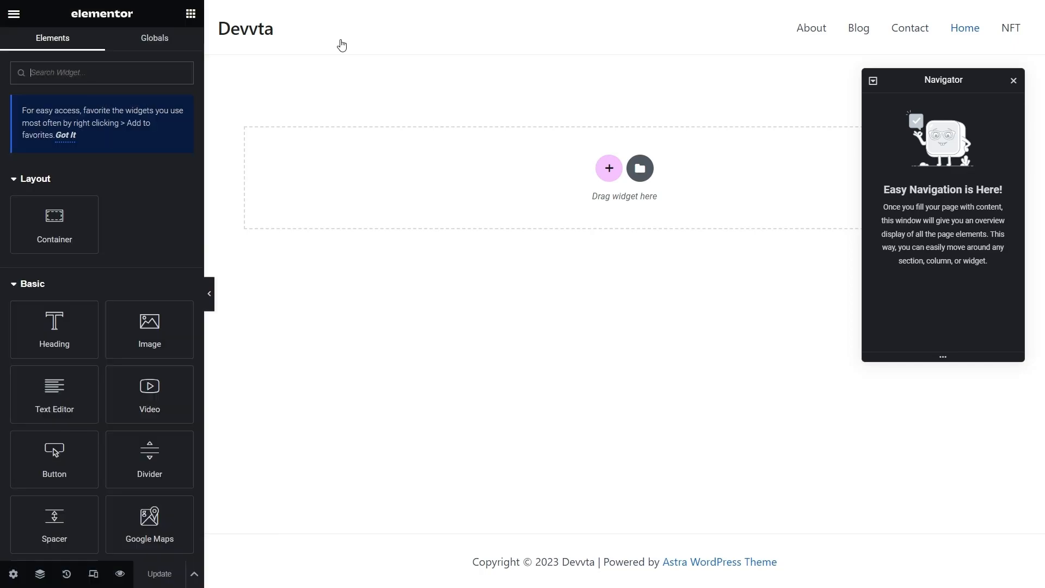
- Close Navigator and add a row container holding a full-width nested container
left_click_drag(940, 80, 924, 75)
left_click(996, 76)
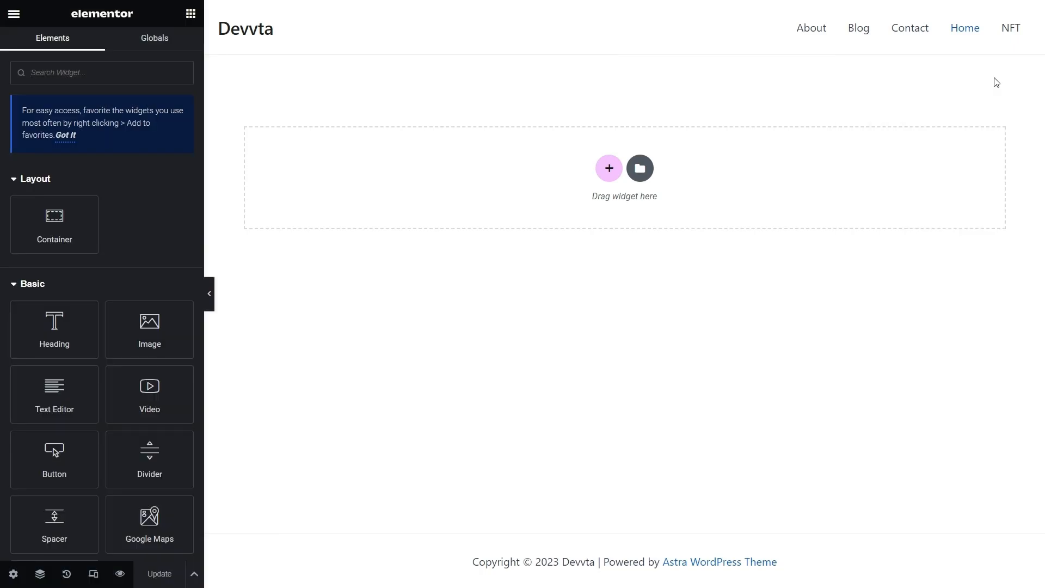
left_click(611, 165)
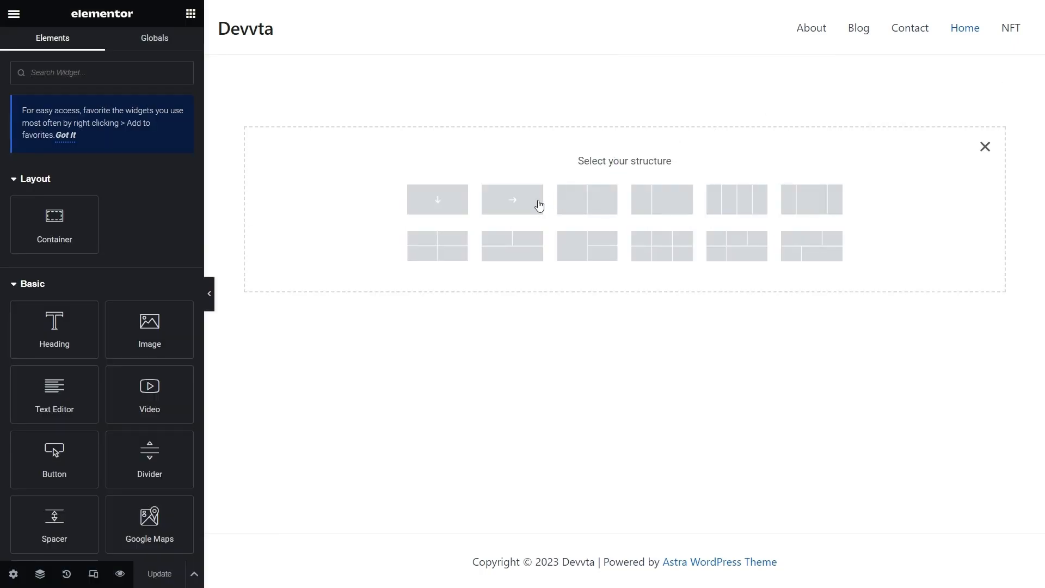
left_click(524, 205)
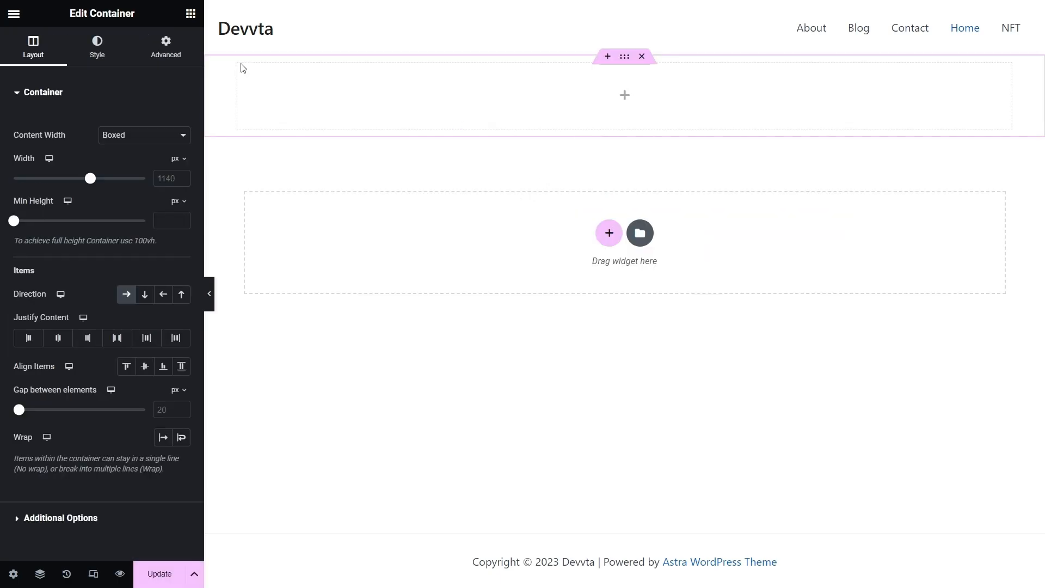
left_click(190, 13)
left_click_drag(70, 222, 454, 95)
left_click(173, 135)
left_click(157, 160)
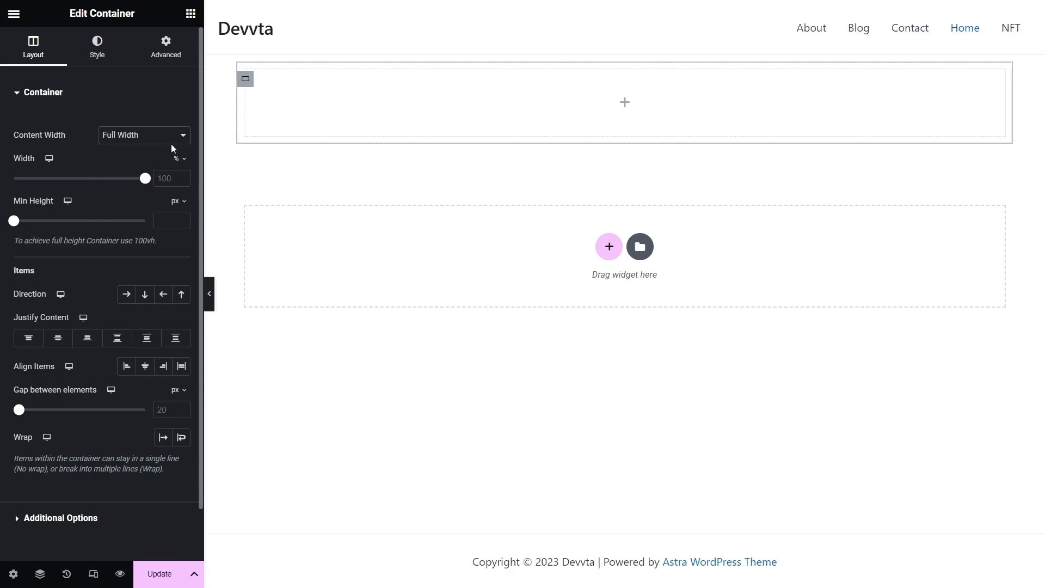
- Duplicate the nested container and drop an Image widget into the right one
right_click(245, 80)
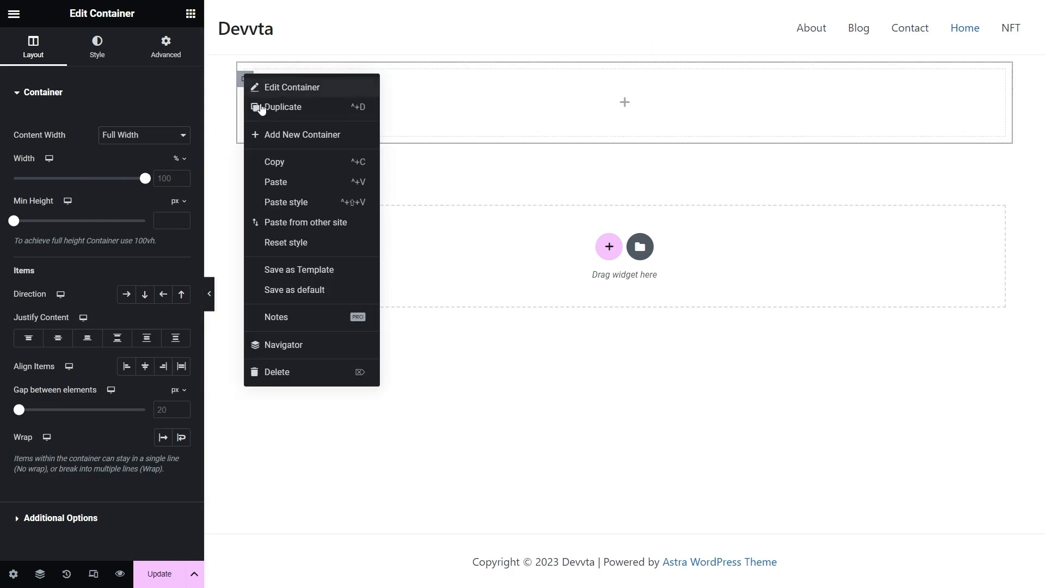
left_click(263, 107)
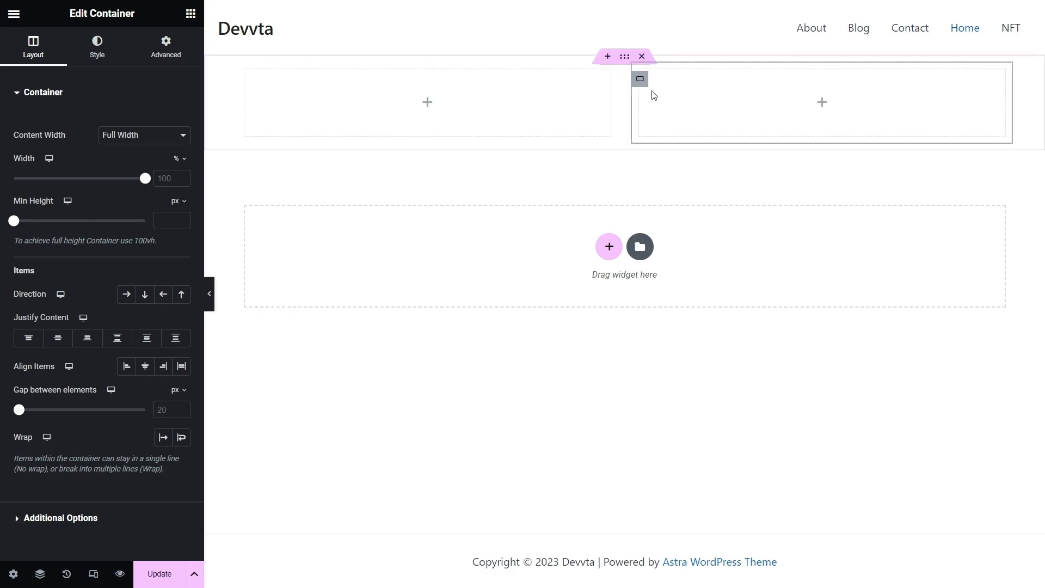
left_click(165, 44)
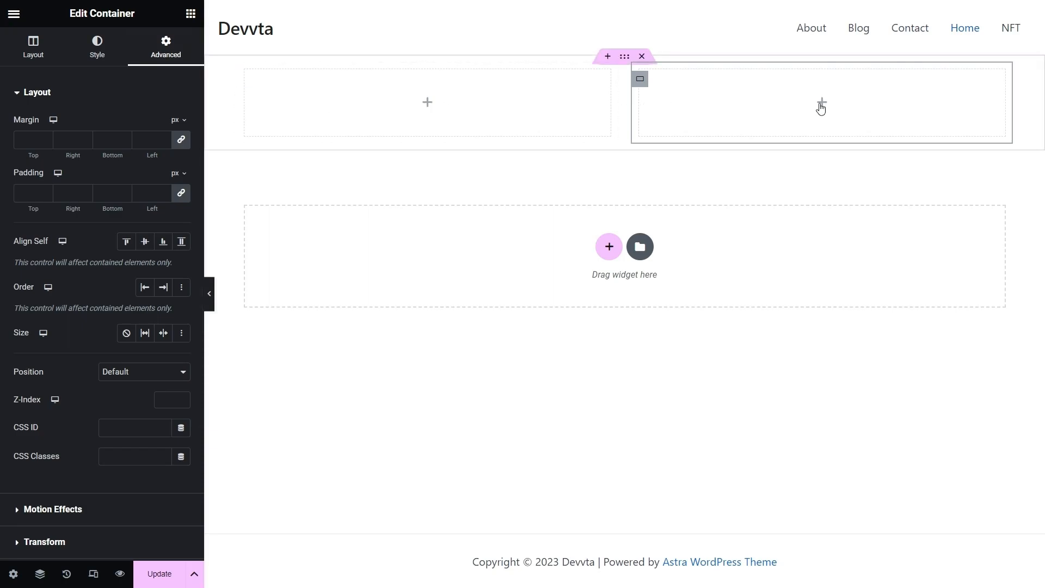
left_click(820, 105)
left_click_drag(165, 326, 727, 104)
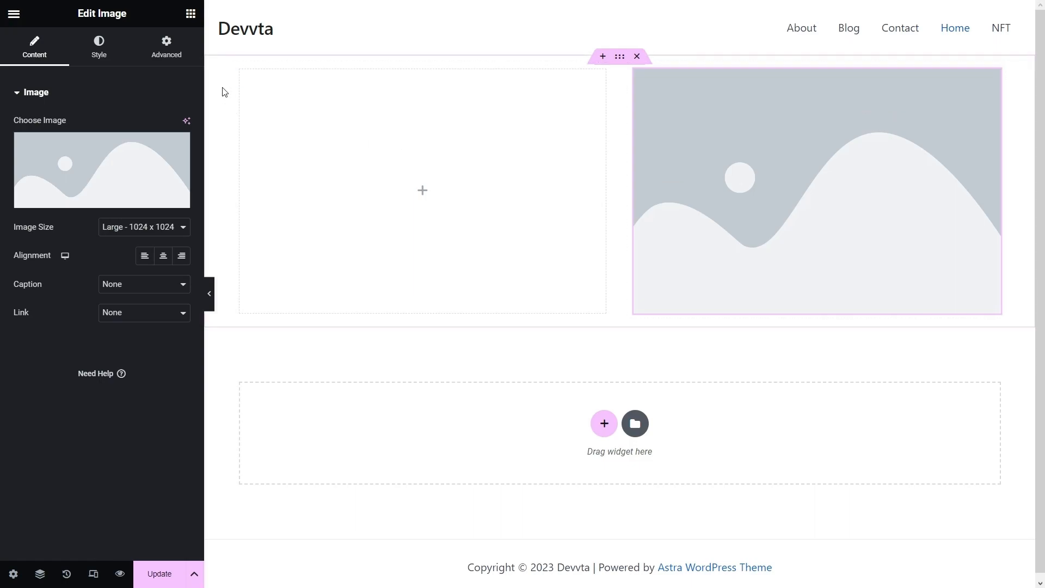
- Search 'headi' and add a JKit Heading widget to the empty left container
left_click(241, 81)
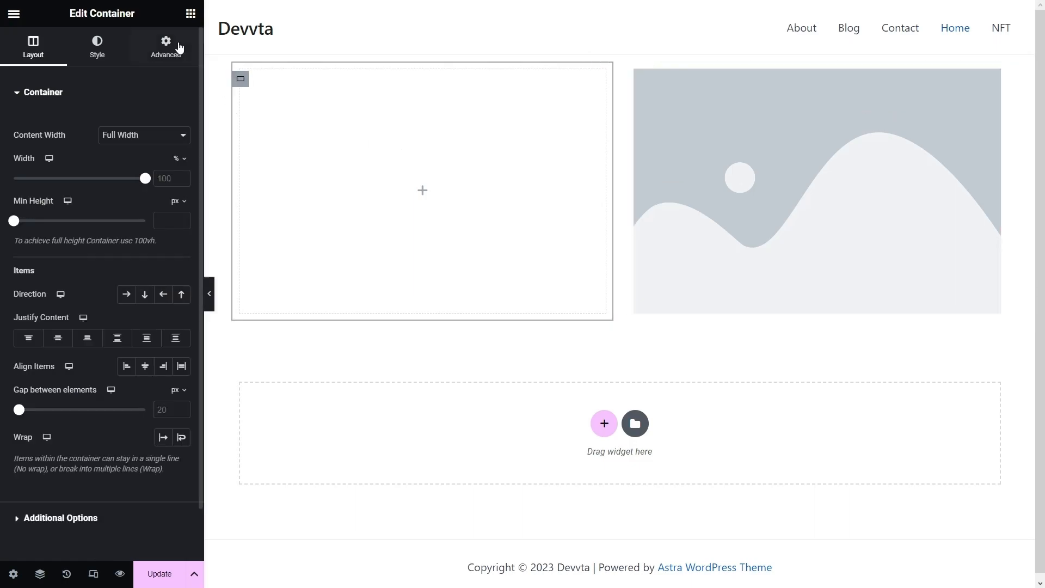
left_click(190, 14)
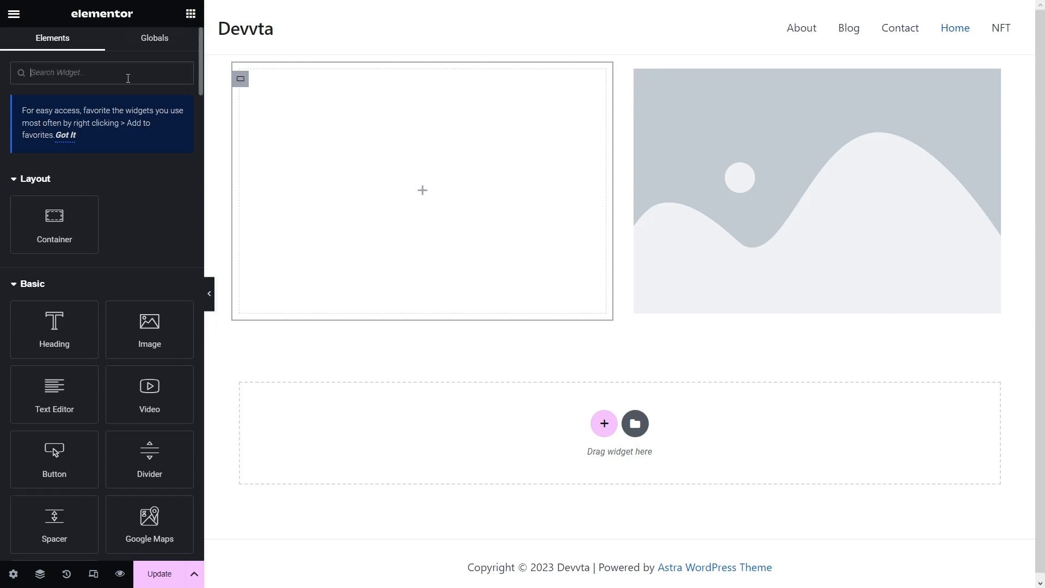
left_click(128, 78)
type("headi")
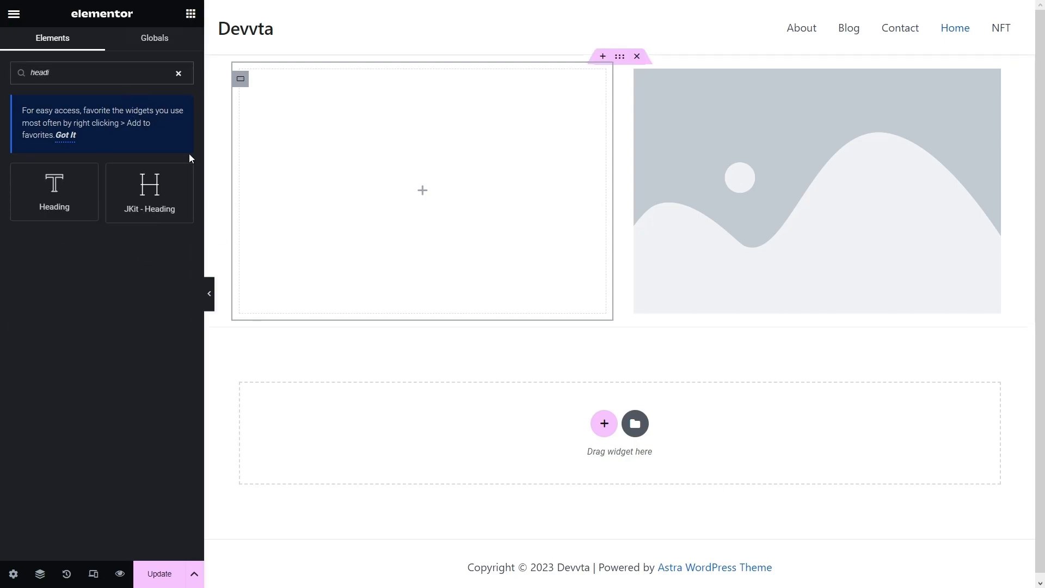
left_click_drag(163, 190, 422, 187)
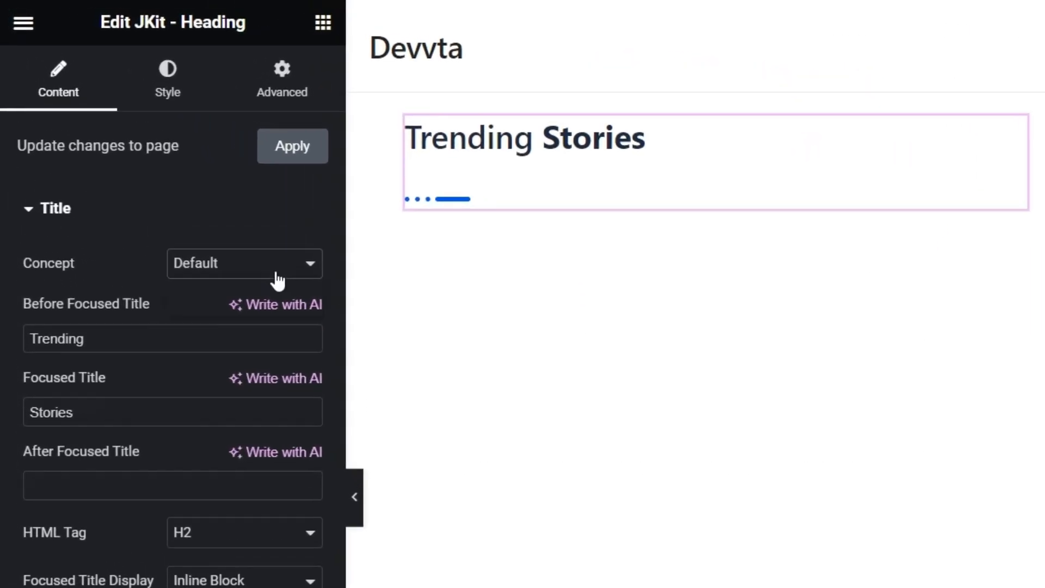
- Use the Highlight concept with title 'Discover Rare {{Digital Art}} And Collect {{NFTs}}'
left_click(276, 271)
left_click(269, 306)
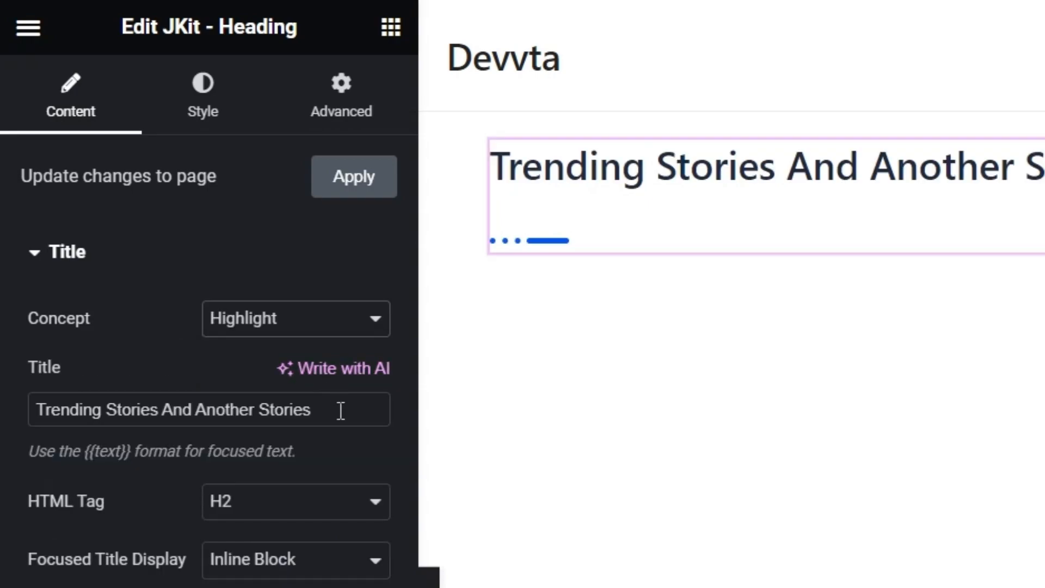
left_click_drag(343, 409, 1, 433)
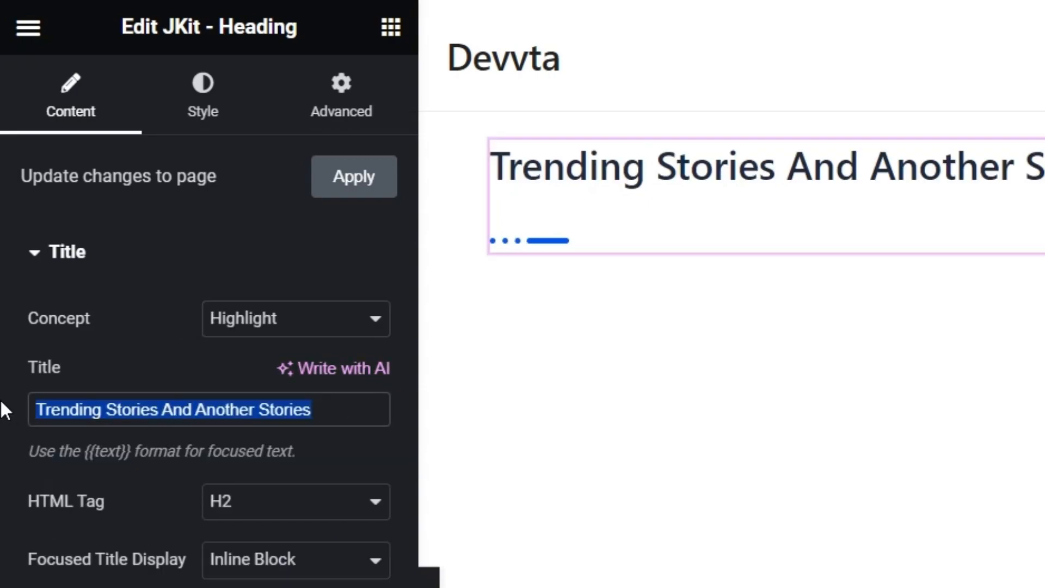
type("Discover R")
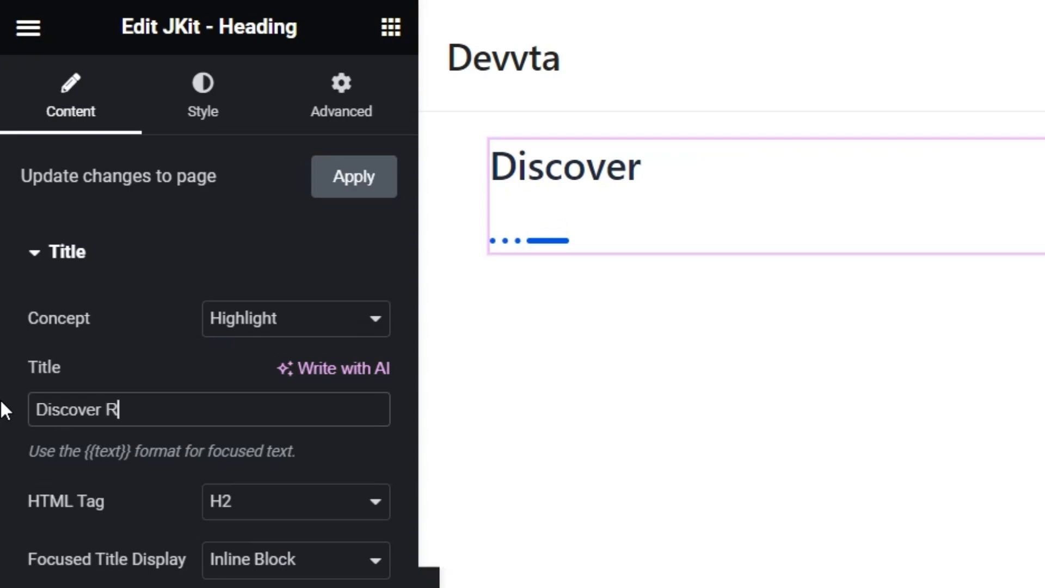
type("are {{Digital Art")
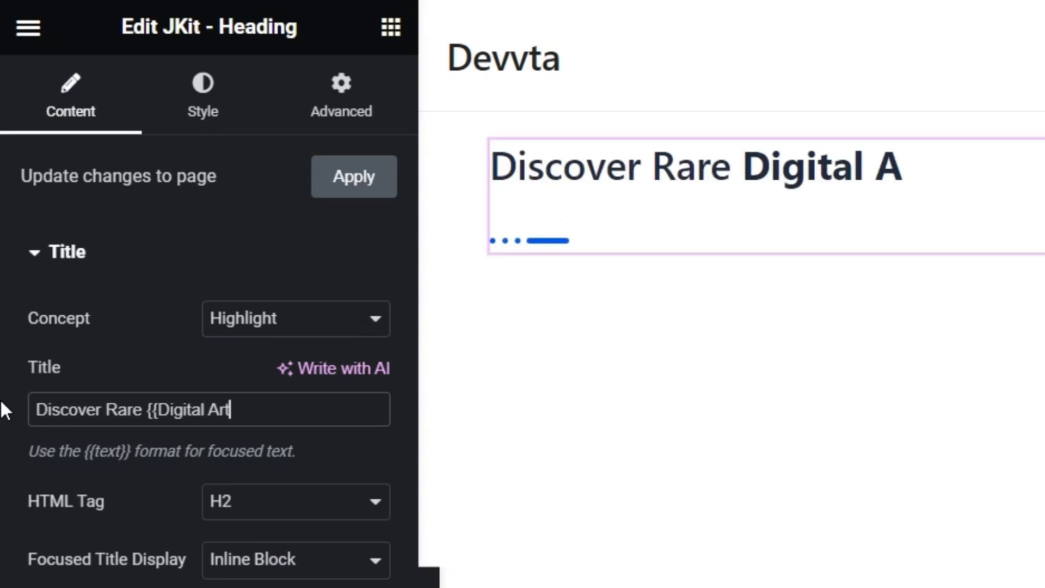
type("}} And")
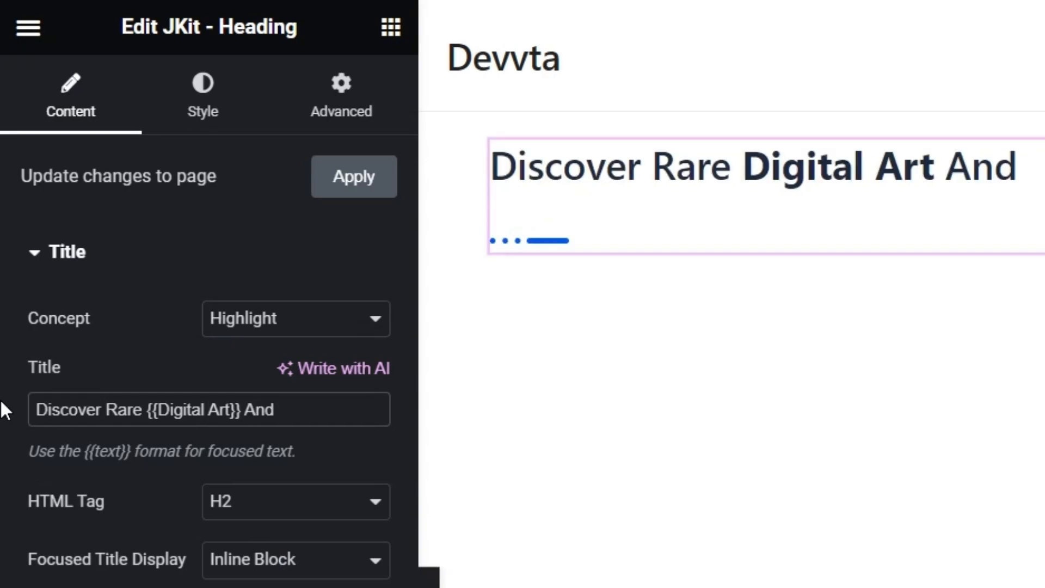
type(" Co")
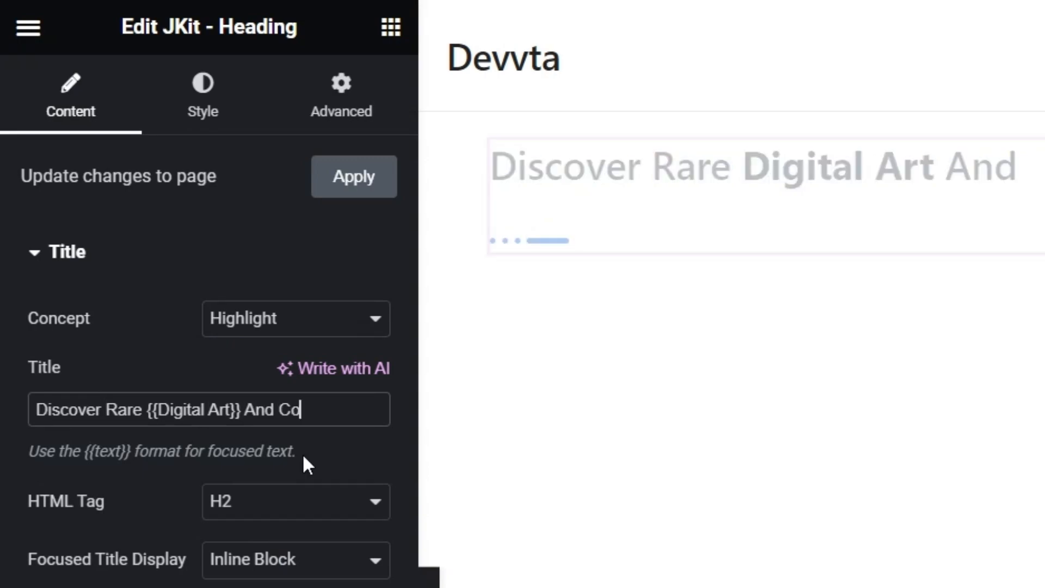
type("llect {{NFTs}}")
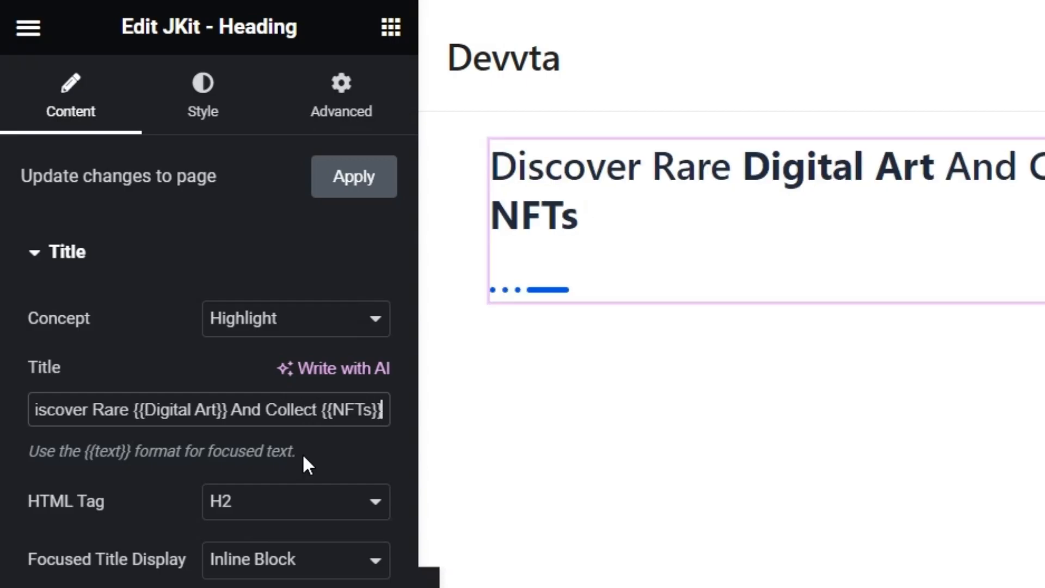
left_click(202, 98)
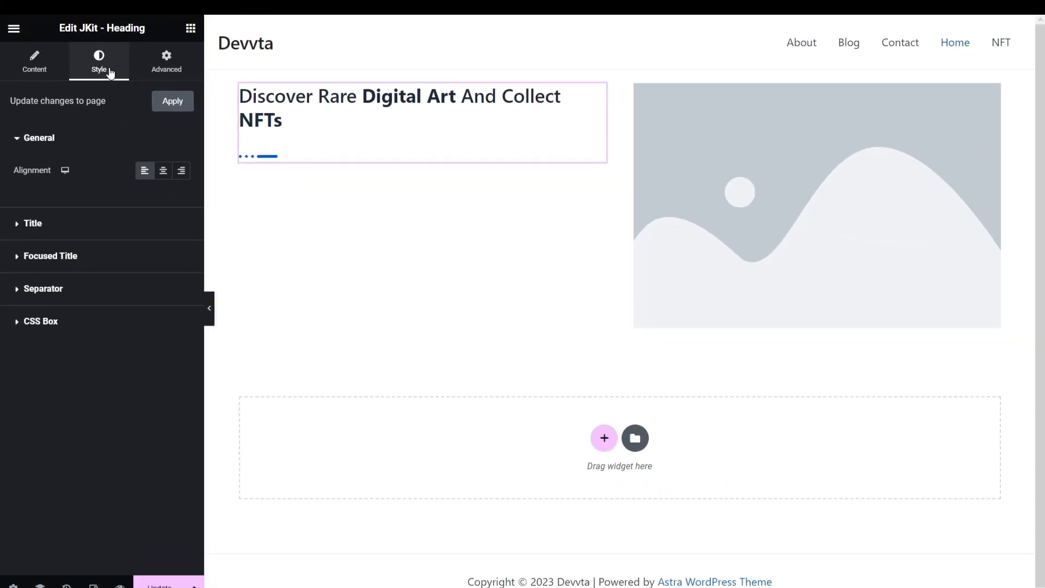
- Set the heading title typography to Syne, 64 px, weight 600 (Semi Bold)
left_click(34, 224)
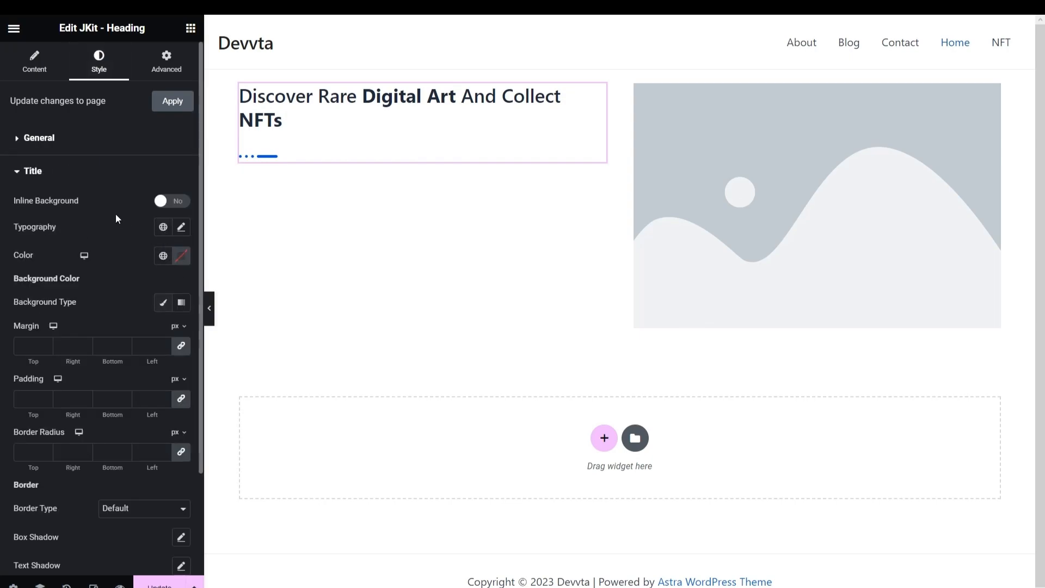
left_click(180, 227)
left_click(158, 334)
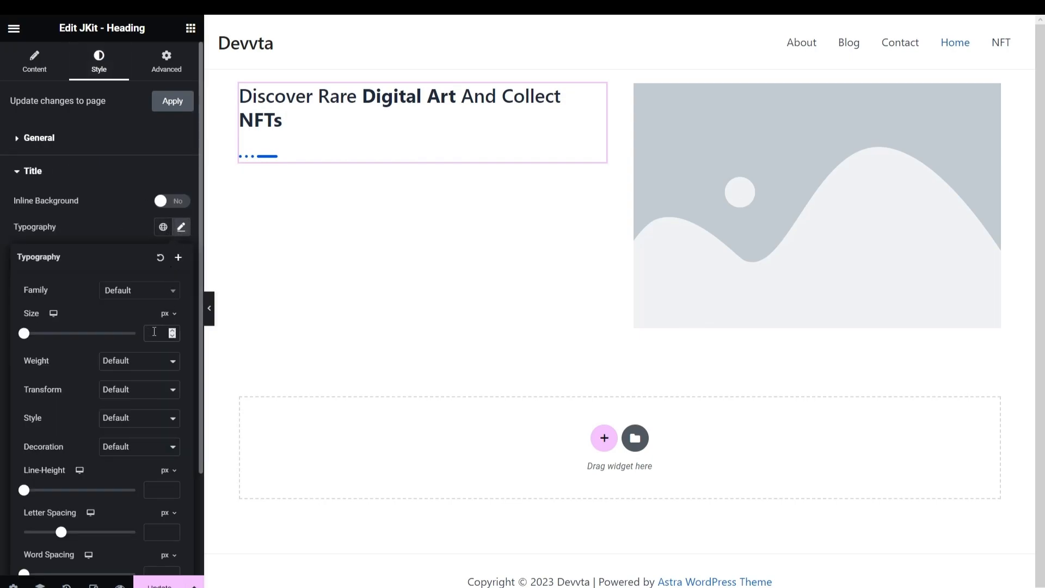
left_click(155, 298)
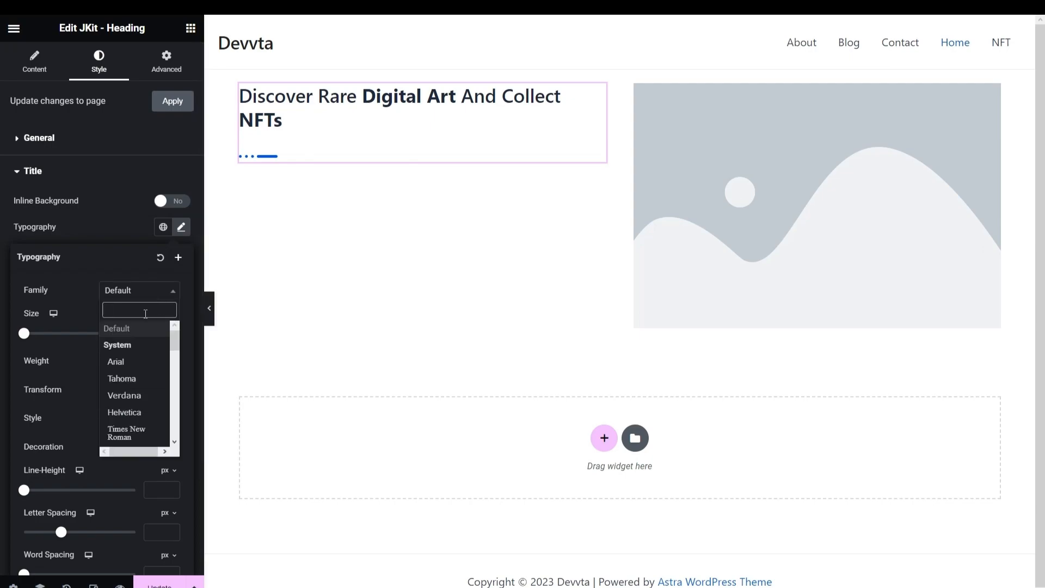
type("syne")
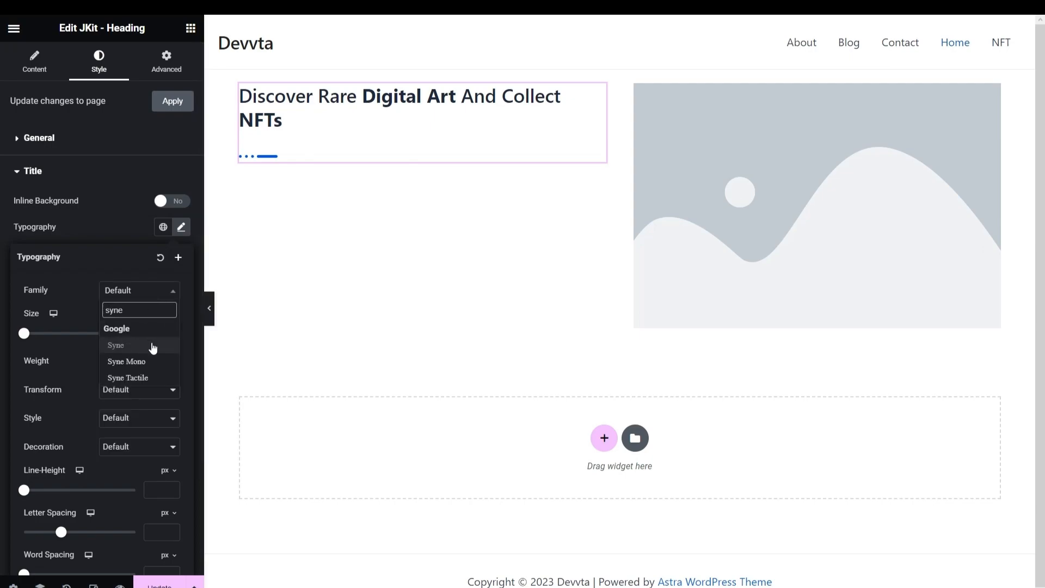
left_click(153, 347)
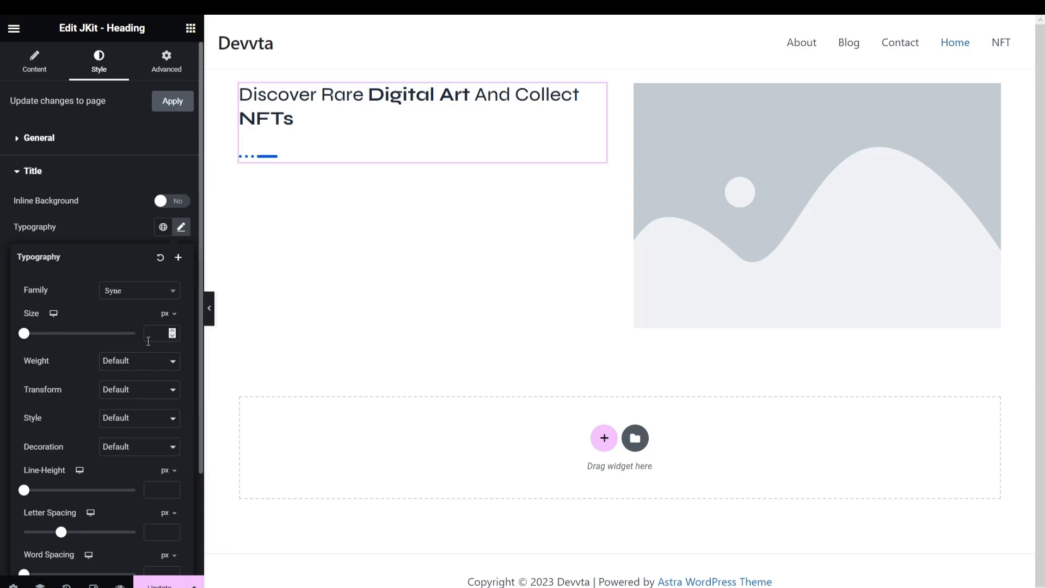
type("64")
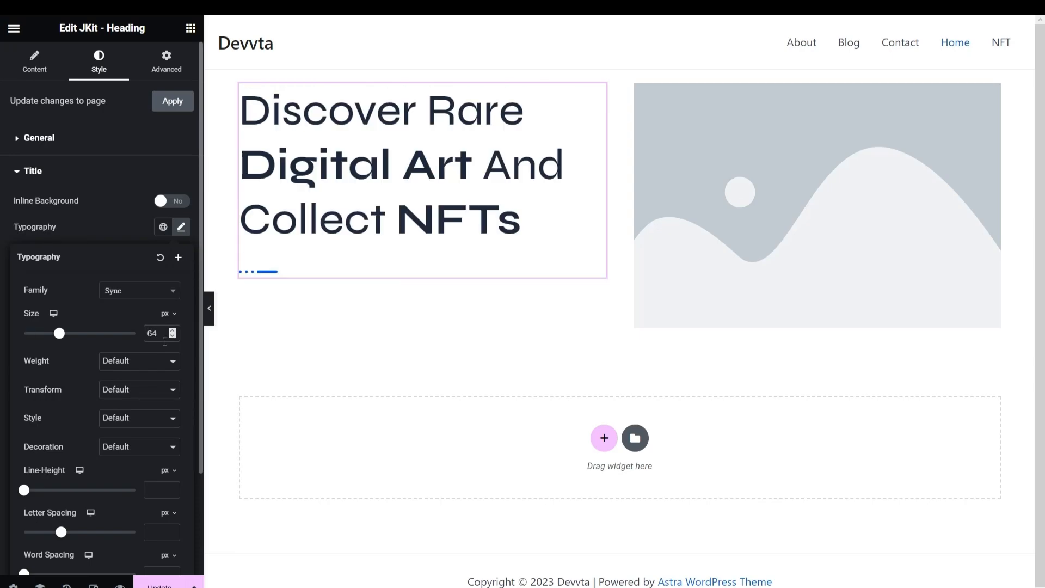
left_click(140, 361)
left_click(138, 423)
scroll(82, 308, "down", 1)
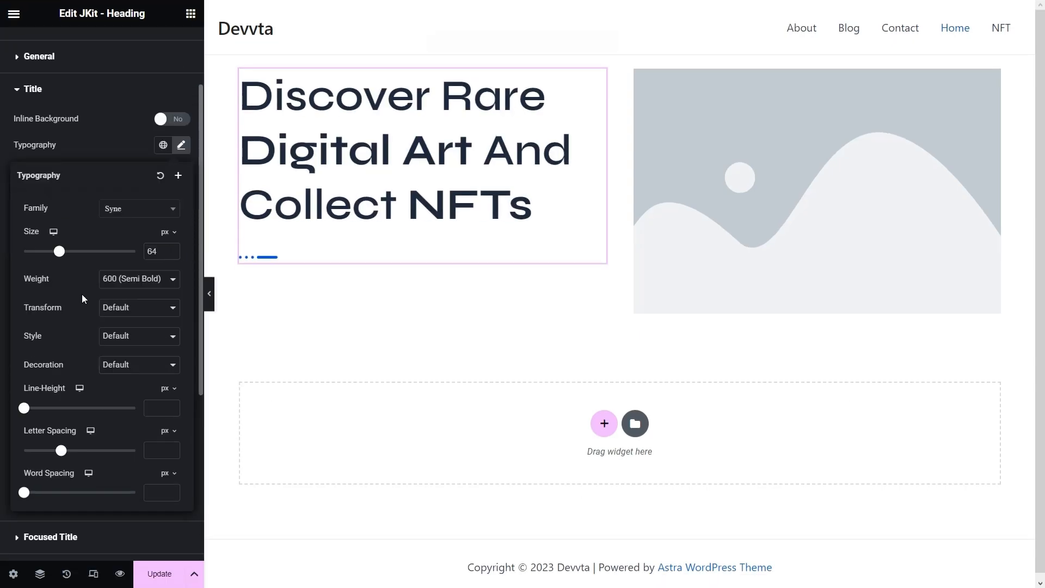
left_click(115, 106)
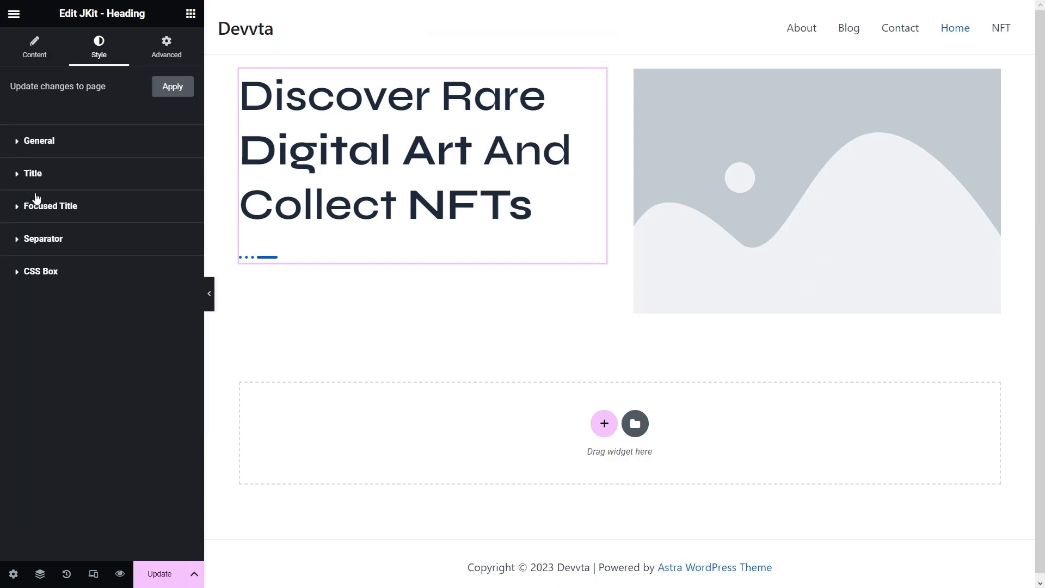
- Make the focused words a gradient starting at #D624DF, saved as global colour 'Pink'
left_click(48, 217)
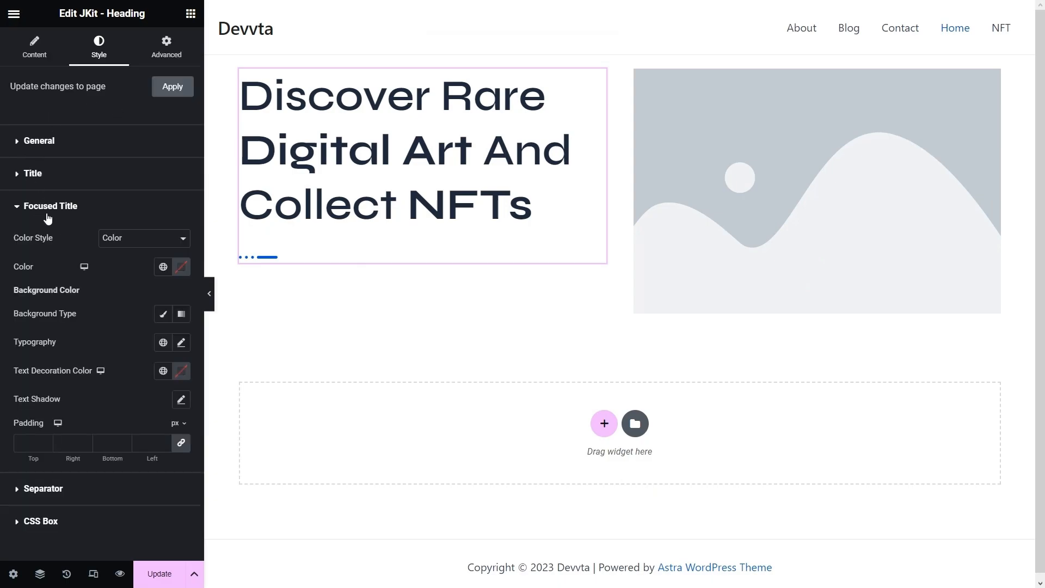
left_click(133, 240)
left_click(122, 260)
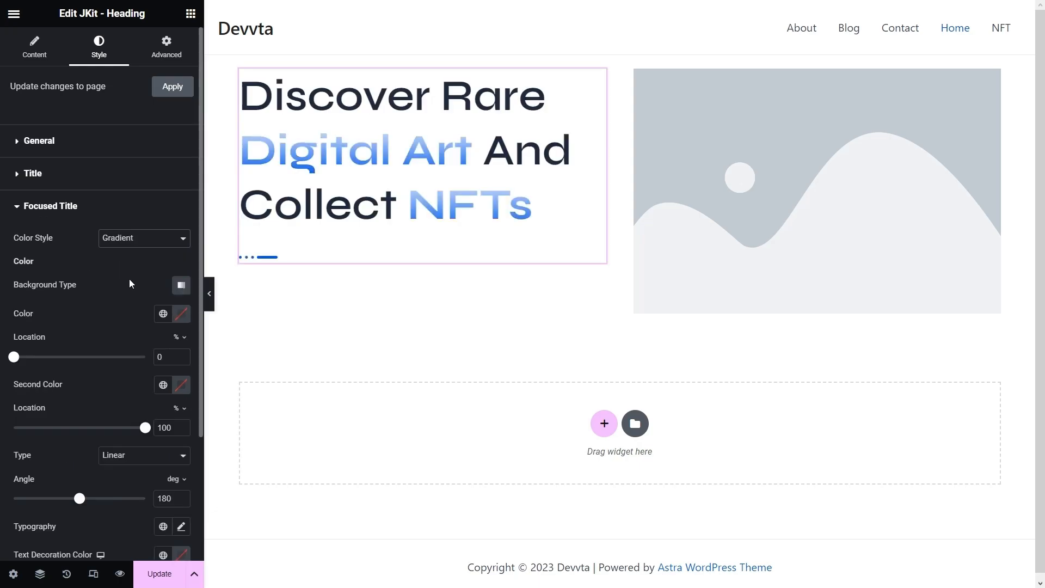
left_click(179, 314)
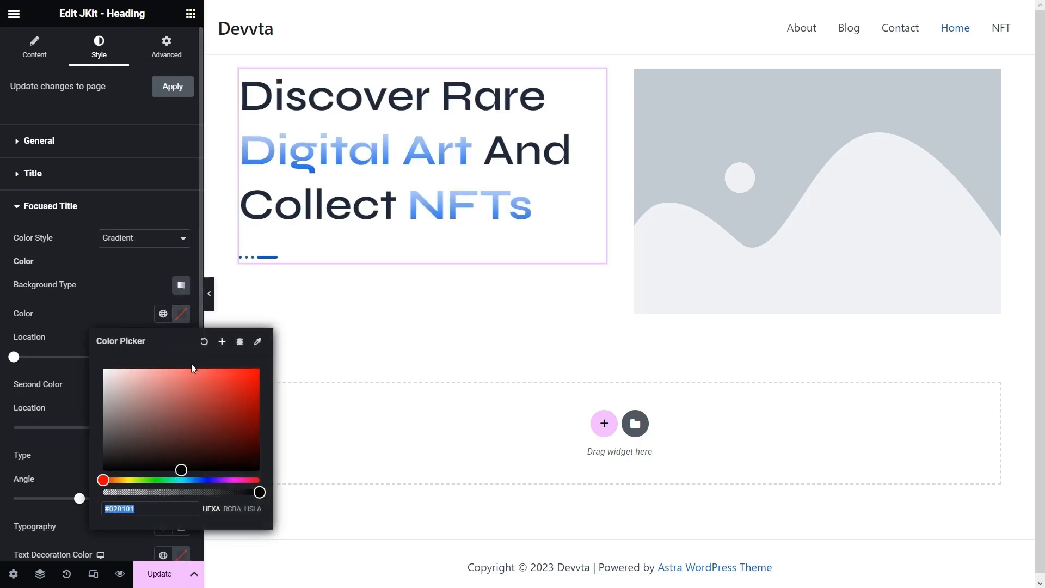
type("#D624DF")
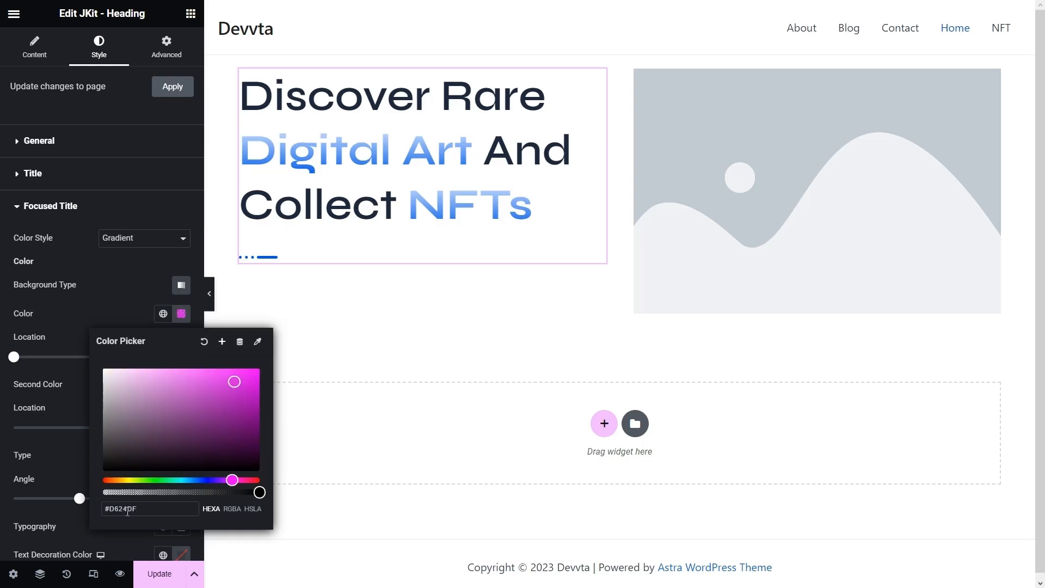
left_click(223, 343)
left_click_drag(498, 300, 388, 296)
type("Pink")
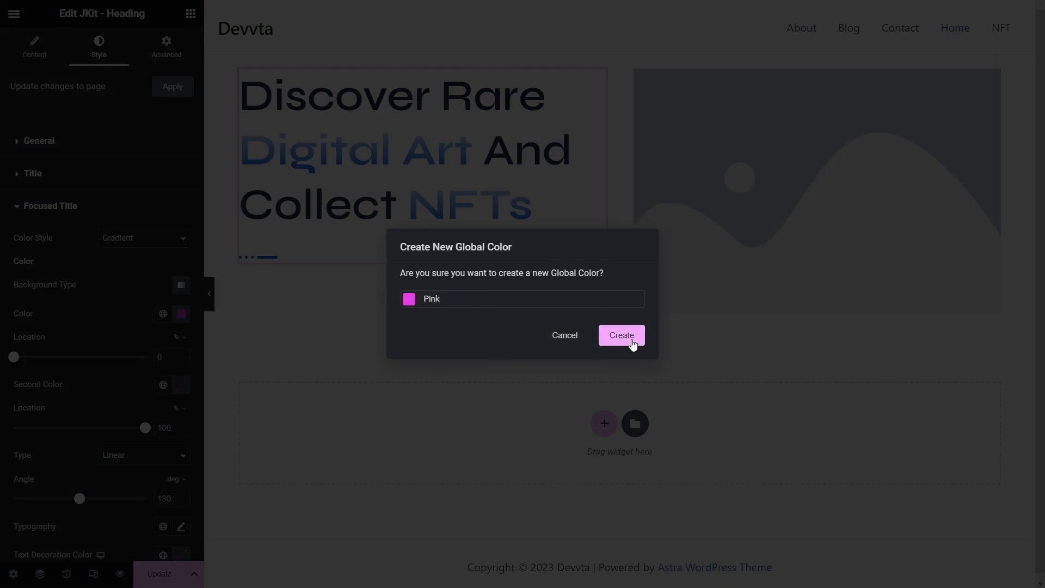
left_click(628, 338)
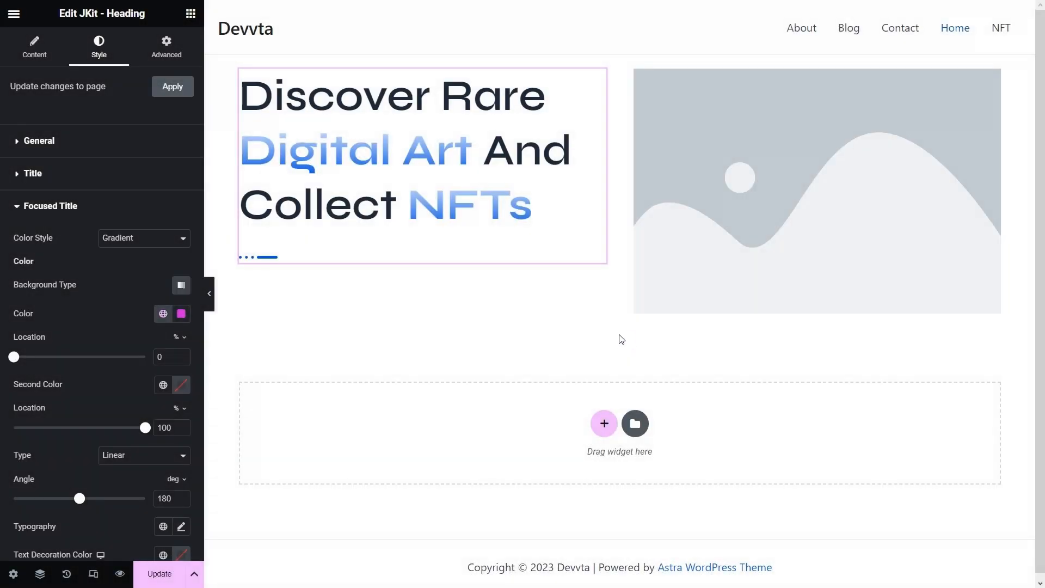
- Set the gradient's second colour to #1F00FC, saved as global 'Blue', with angle 90
scroll(145, 296, "down", 2)
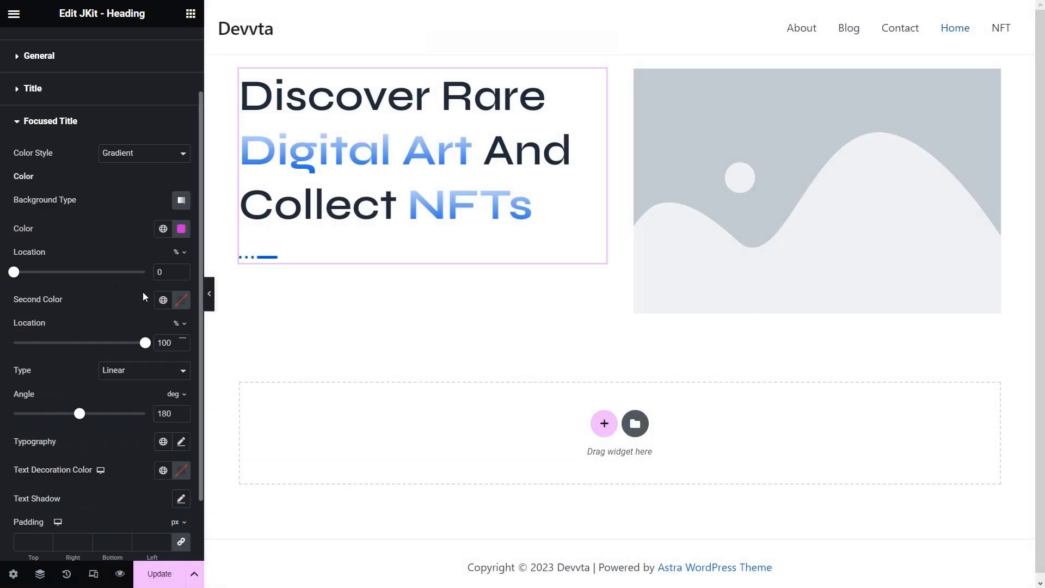
left_click(182, 300)
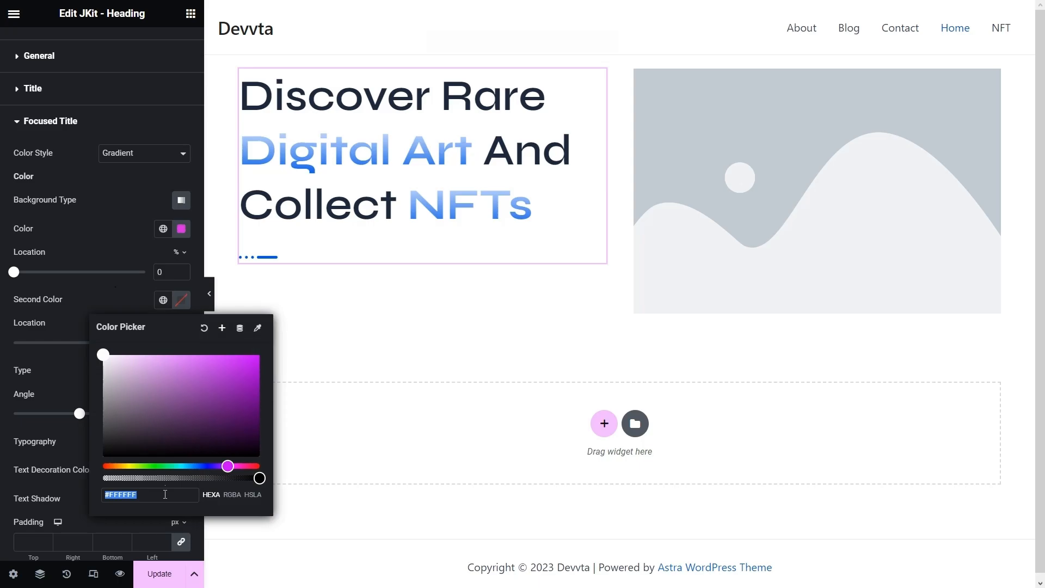
type("#1F00FC")
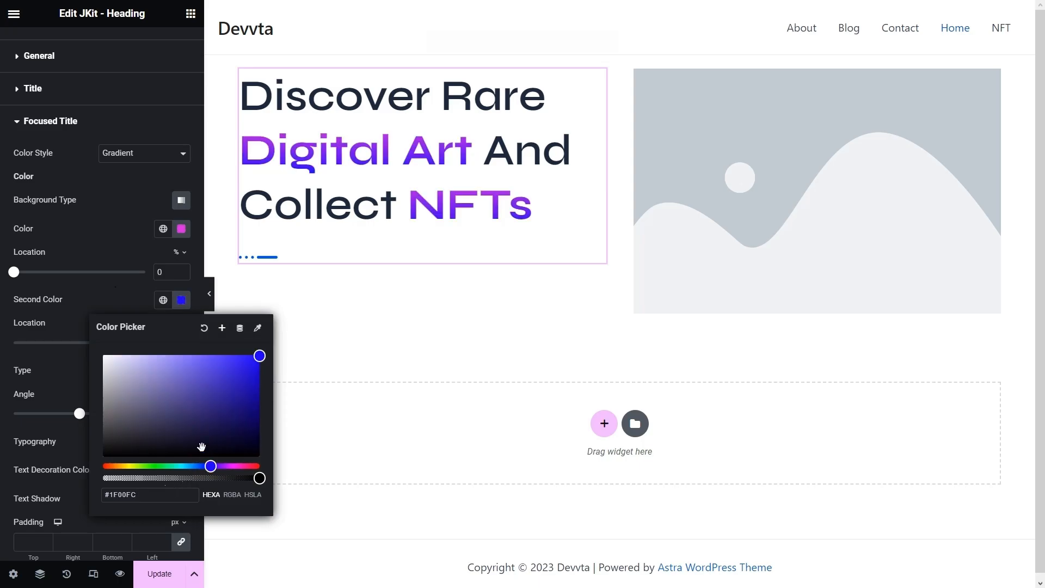
left_click(221, 328)
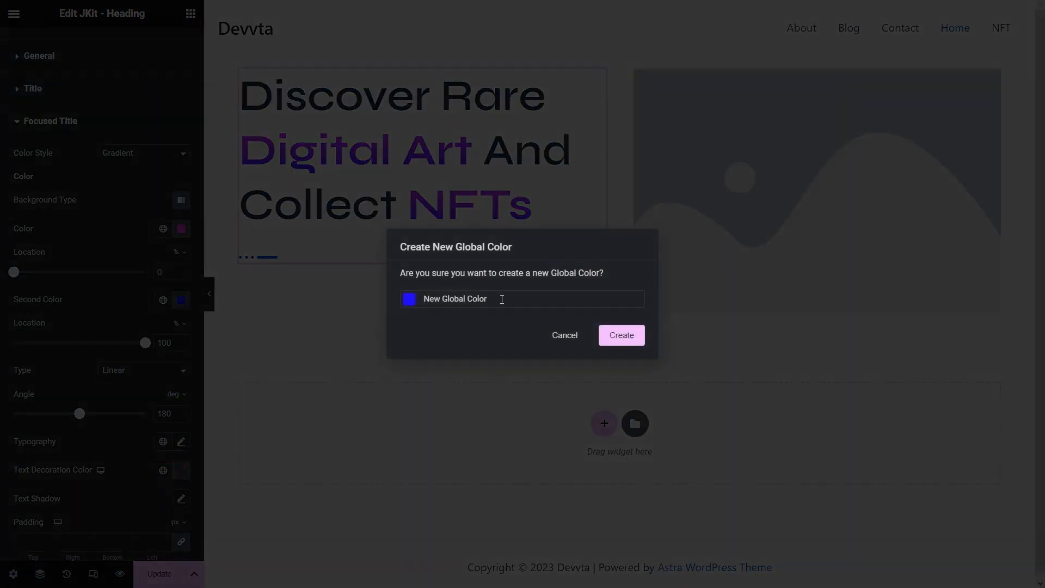
left_click_drag(522, 296, 375, 309)
type("Blue")
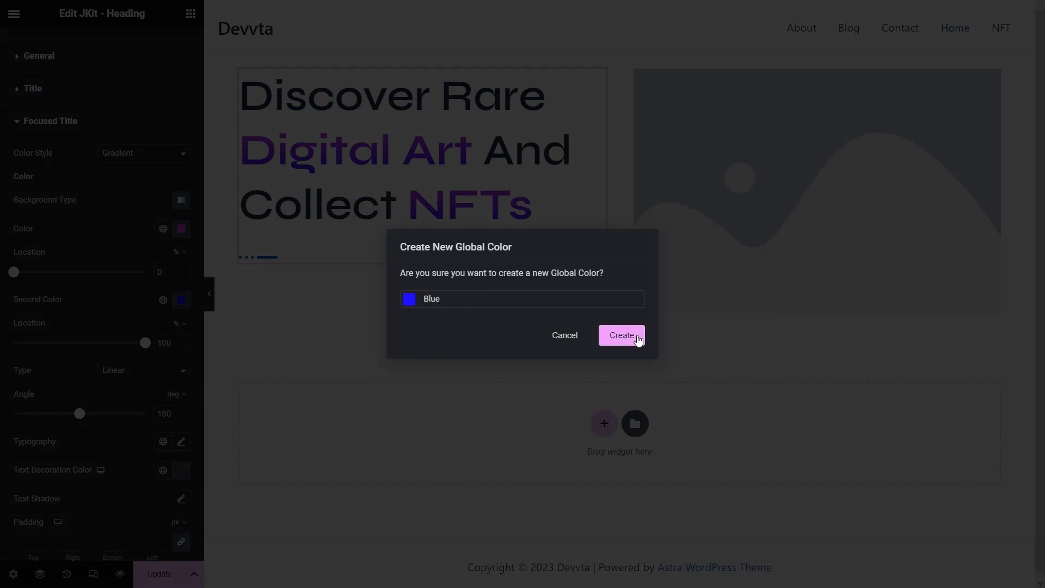
left_click(632, 337)
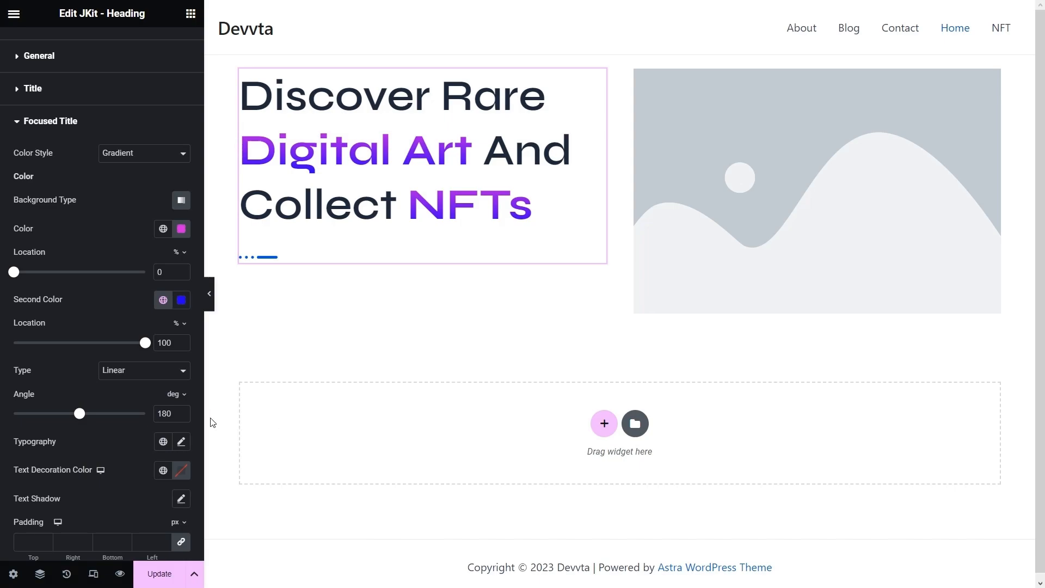
double_click(154, 413)
type("90")
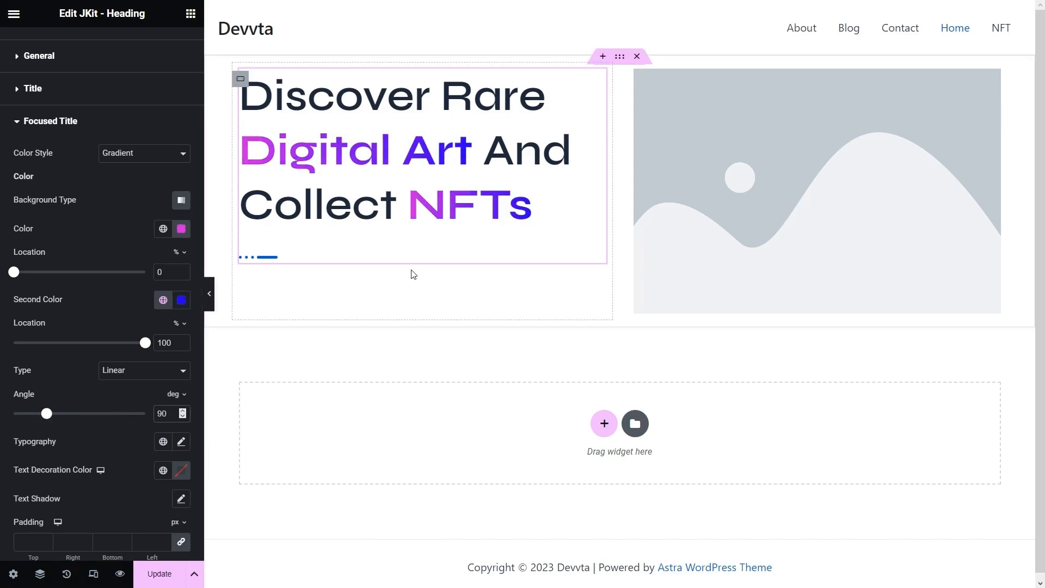
- Set the heading's Show Separator option to No, removing the dotted line
scroll(60, 141, "up", 2)
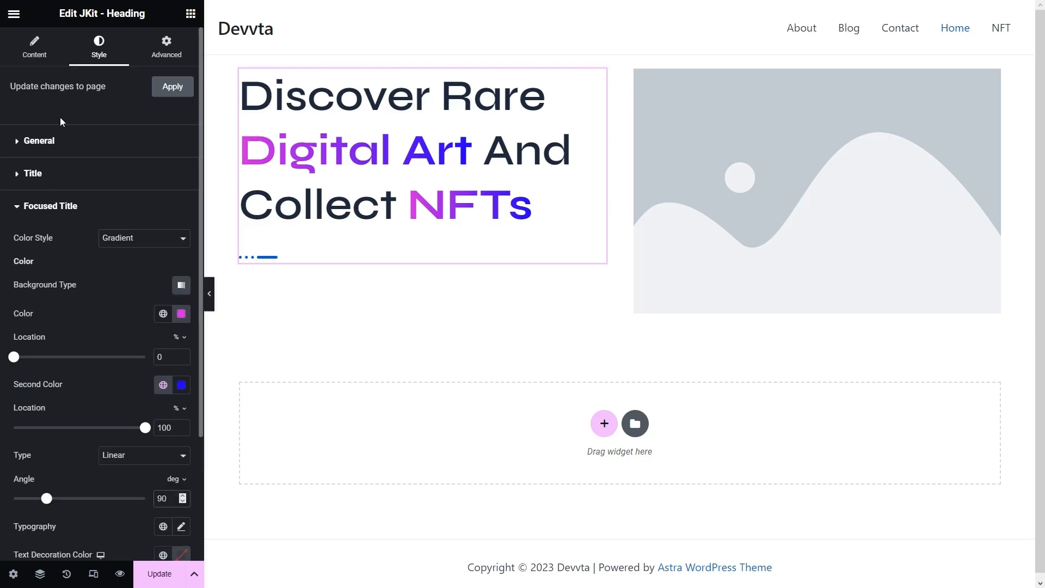
left_click(34, 61)
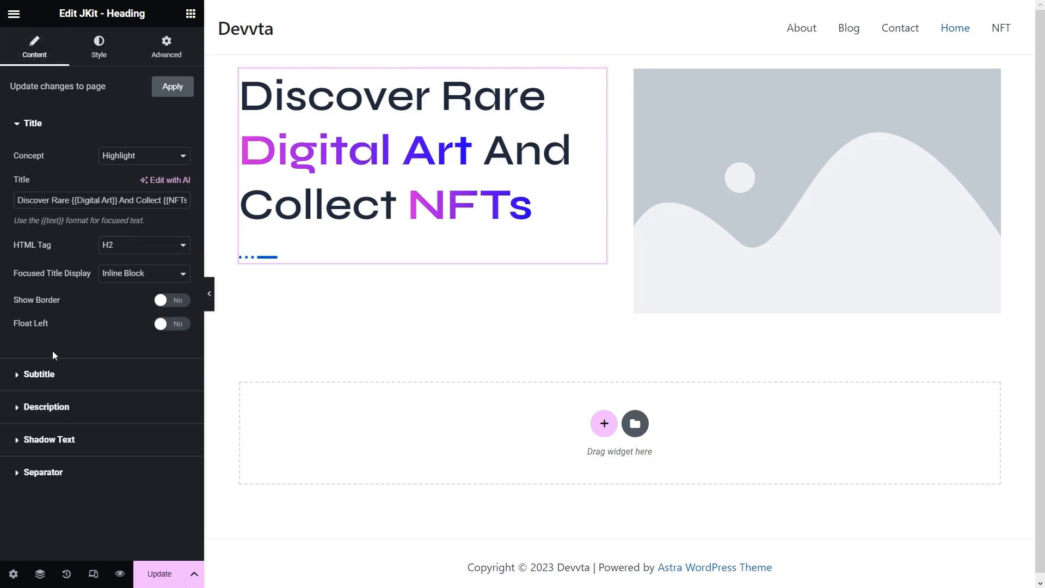
left_click(47, 468)
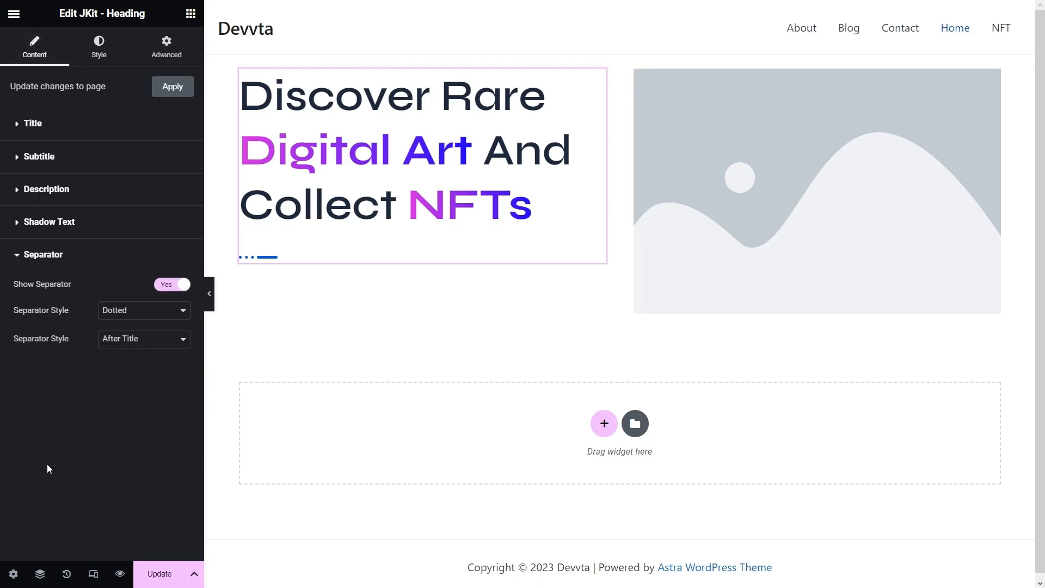
left_click(165, 284)
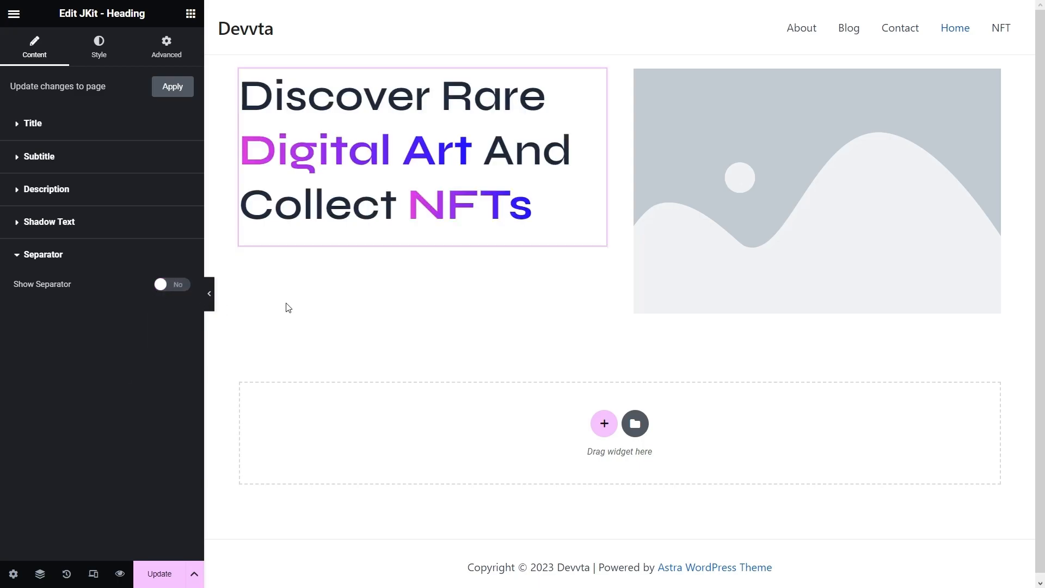
left_click(766, 214)
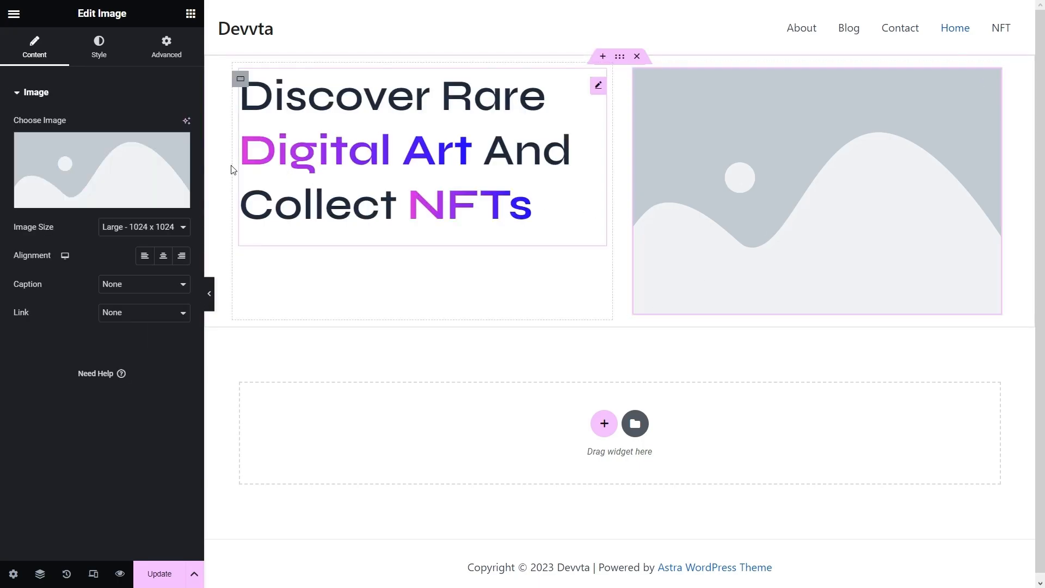
- Upload all Devvta Images files to the media library and use nft-0.jpg as the hero image
left_click(147, 166)
left_click(485, 297)
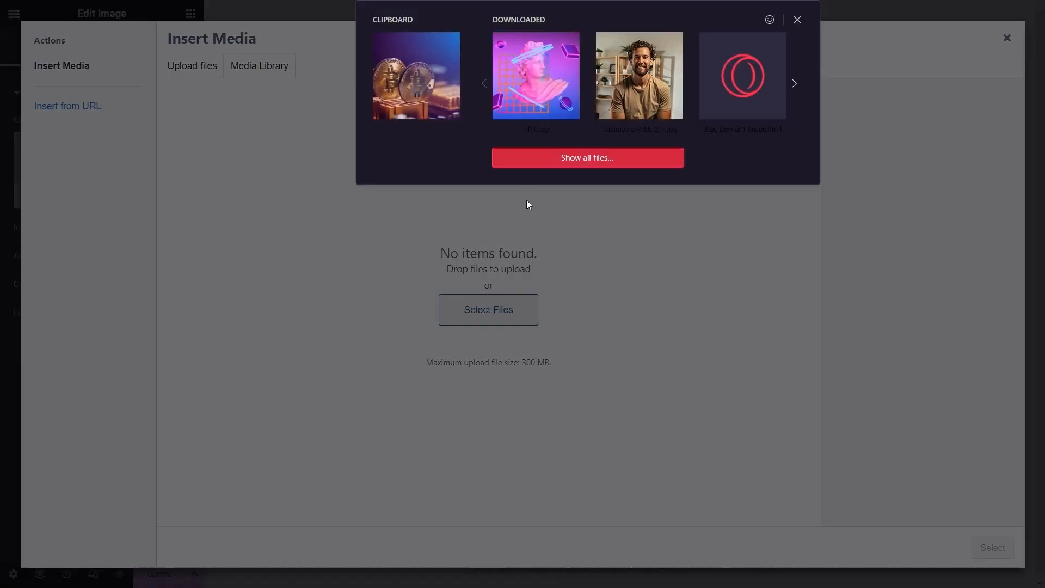
left_click(542, 158)
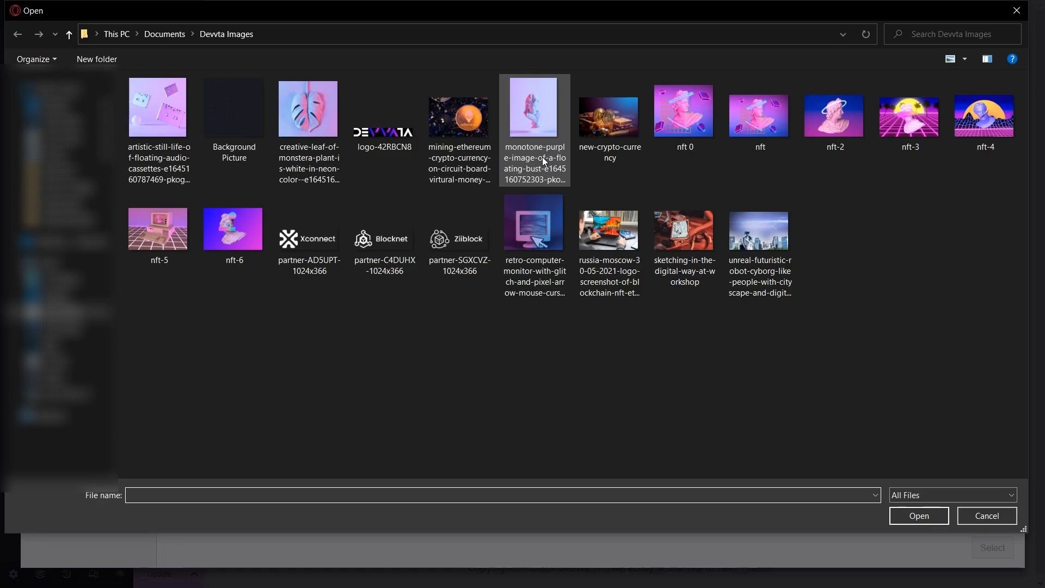
left_click(168, 110)
left_click(756, 264, "shift")
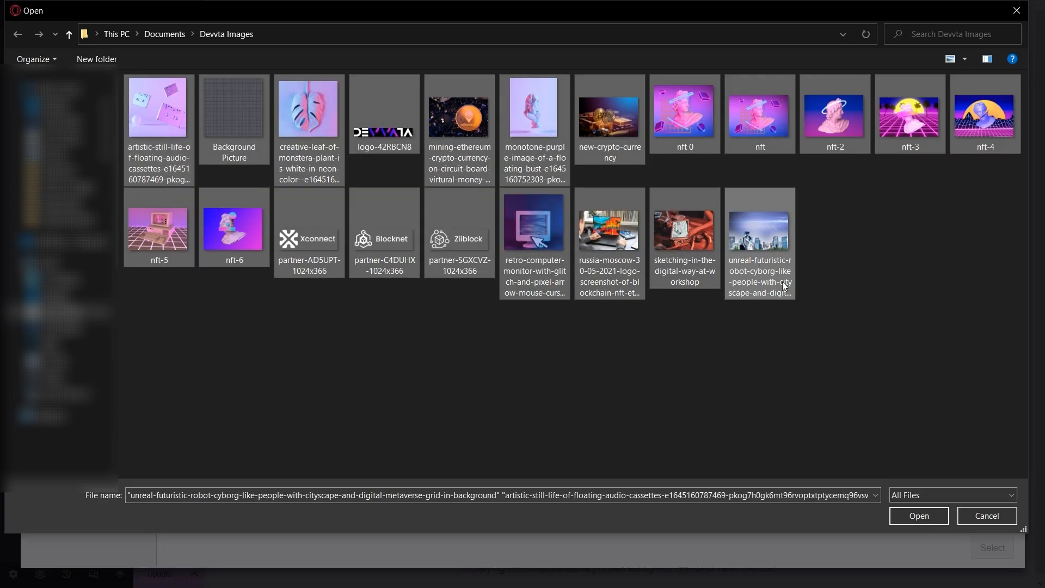
left_click(922, 513)
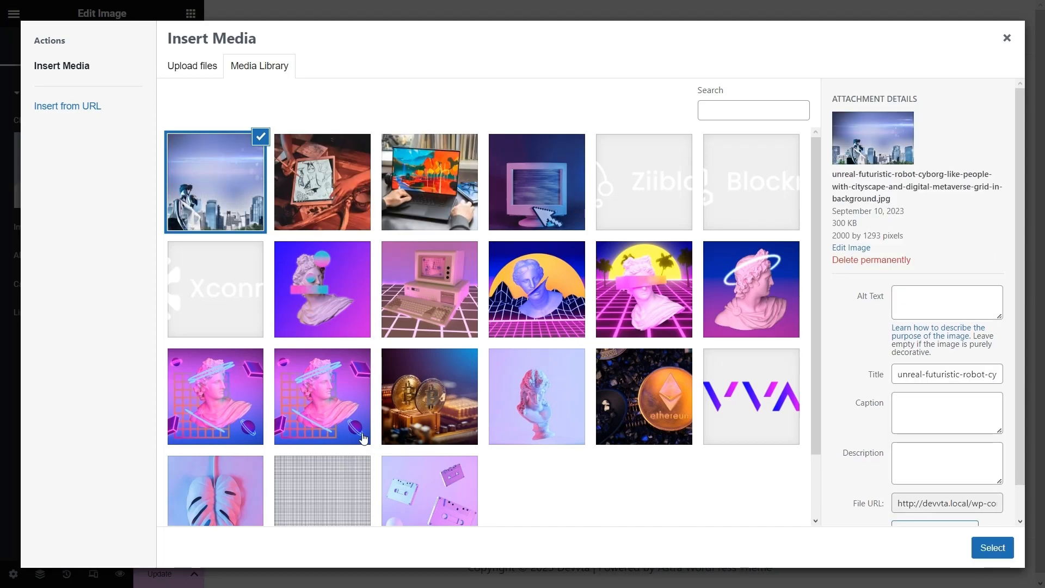
left_click(326, 410)
left_click(978, 547)
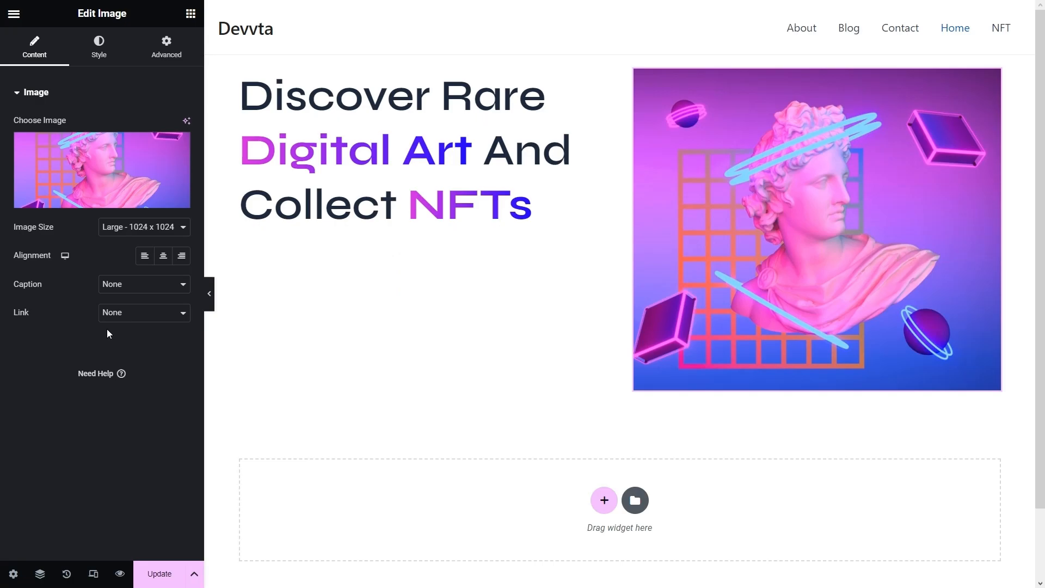
- Add a Text Editor widget below the heading and paste longer Lorem ipsum text
left_click(191, 15)
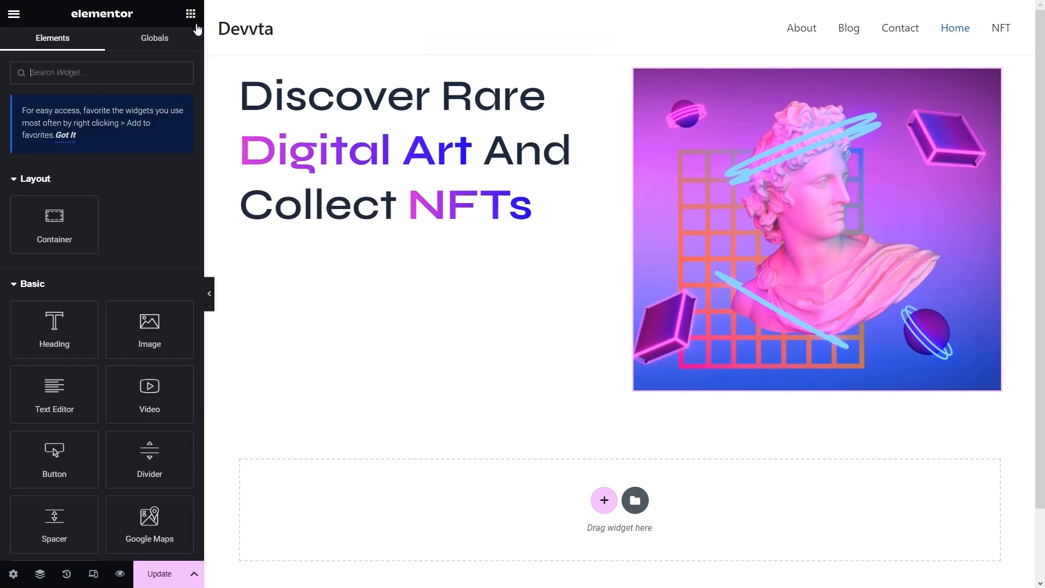
left_click_drag(52, 387, 337, 234)
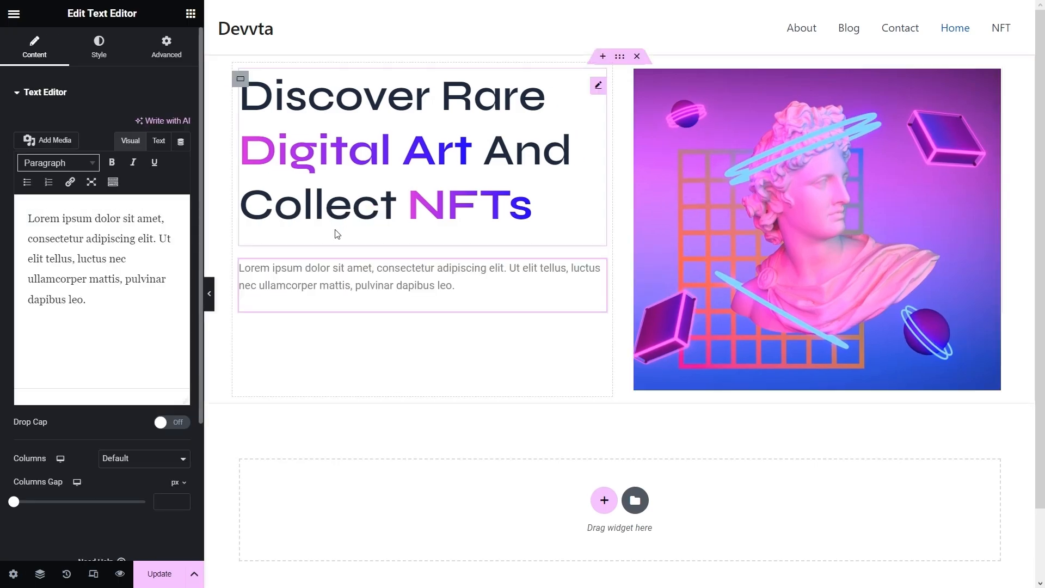
left_click(124, 315)
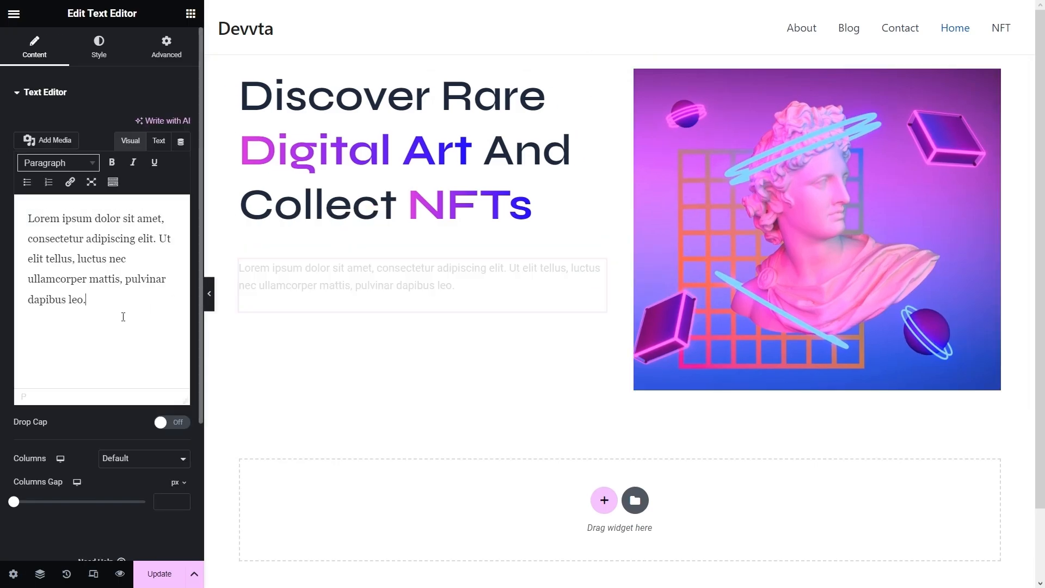
left_click_drag(87, 300, 19, 214)
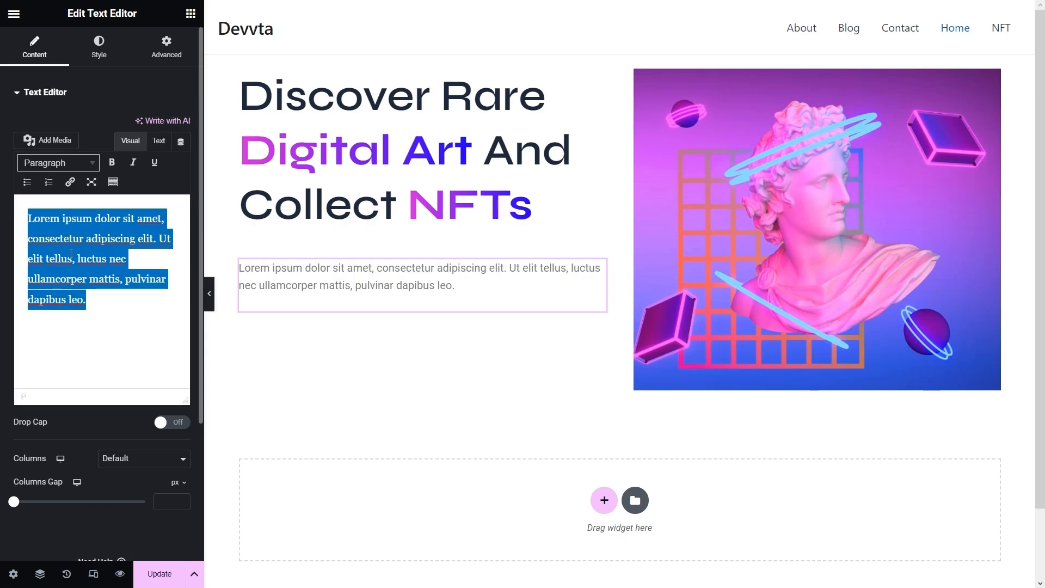
type("Lorem ipsum dolor sit amet, consectetur adipiscing elit, sed do eiusmod tempor incididunt ut labore et dolore magna aliqua. Ut enim ad minim veniam nostrud")
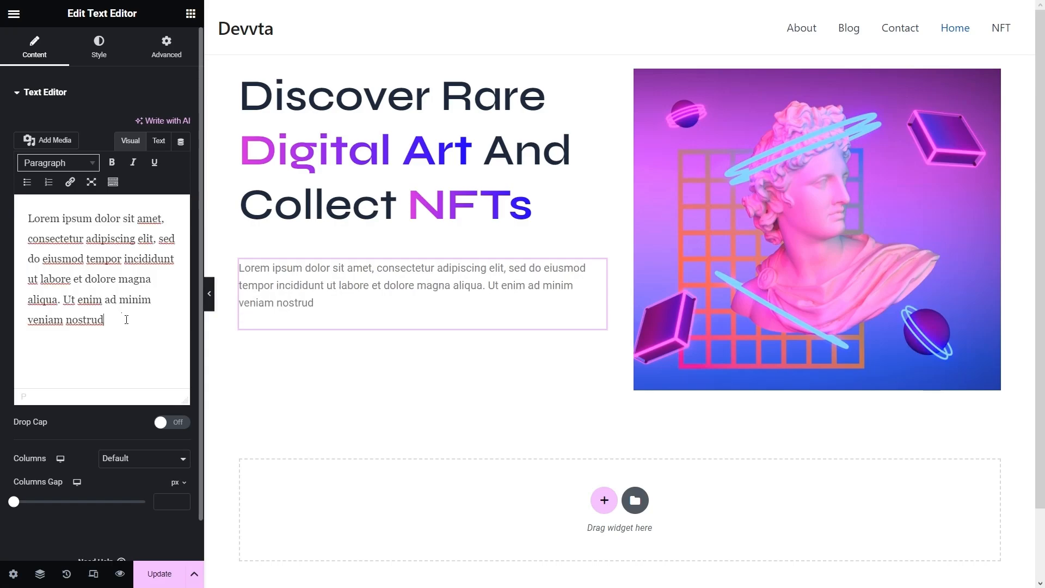
- Colour the paragraph text #6F7491 and save it as global colour 'Grey Blue'
left_click(106, 53)
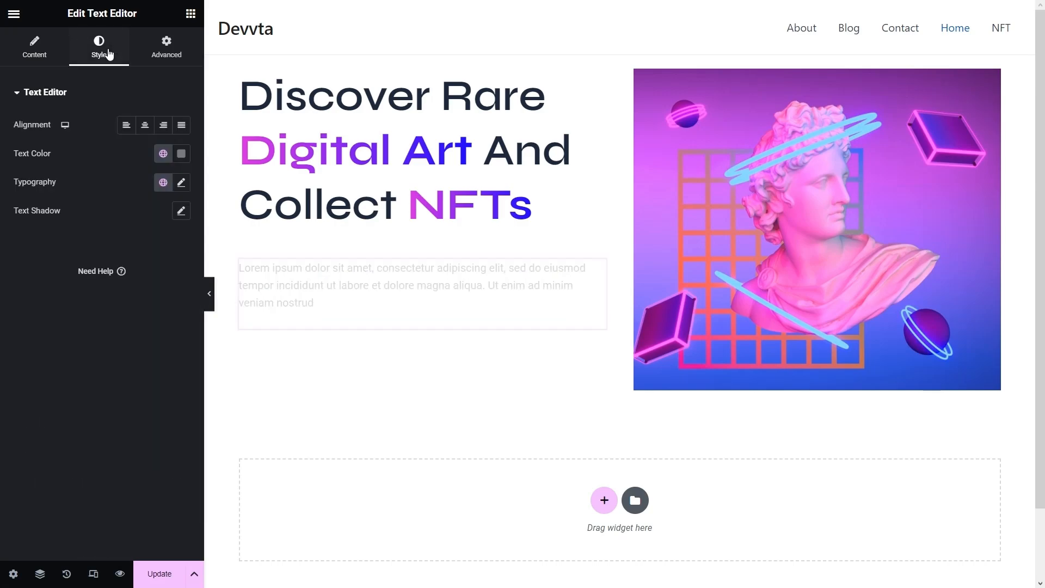
left_click(181, 154)
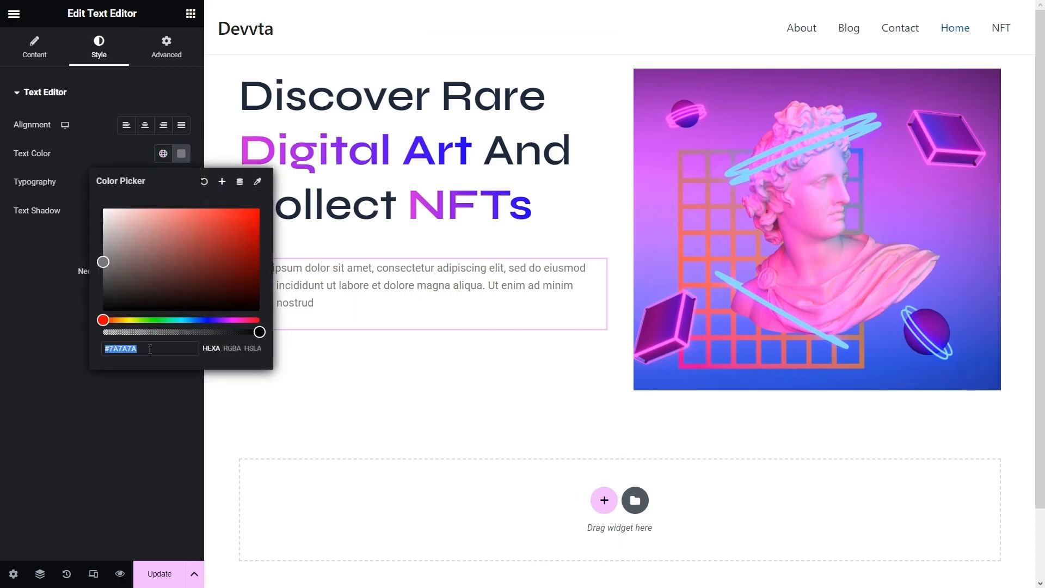
type("#6F7491")
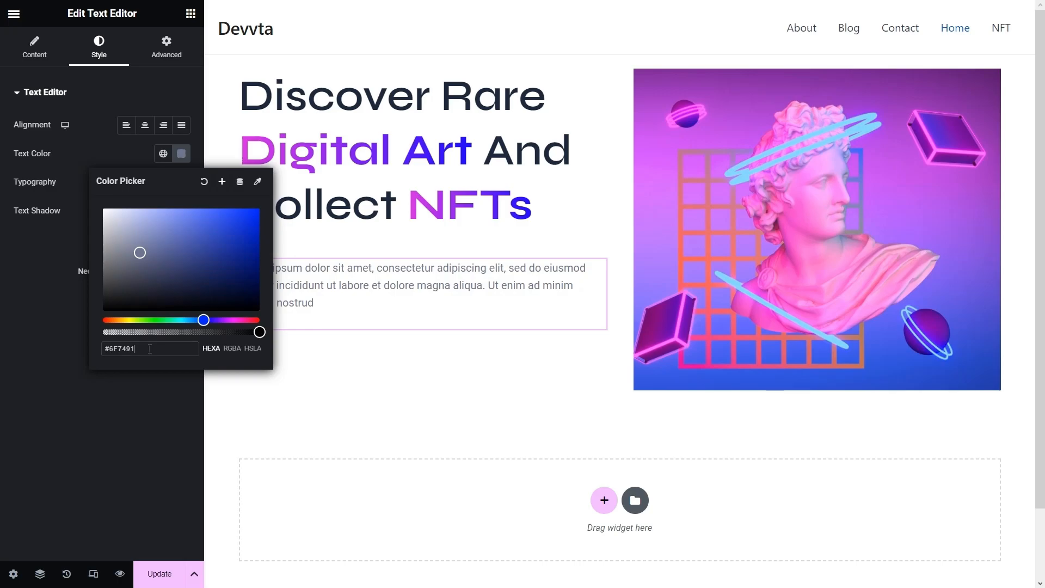
left_click(147, 384)
left_click(181, 154)
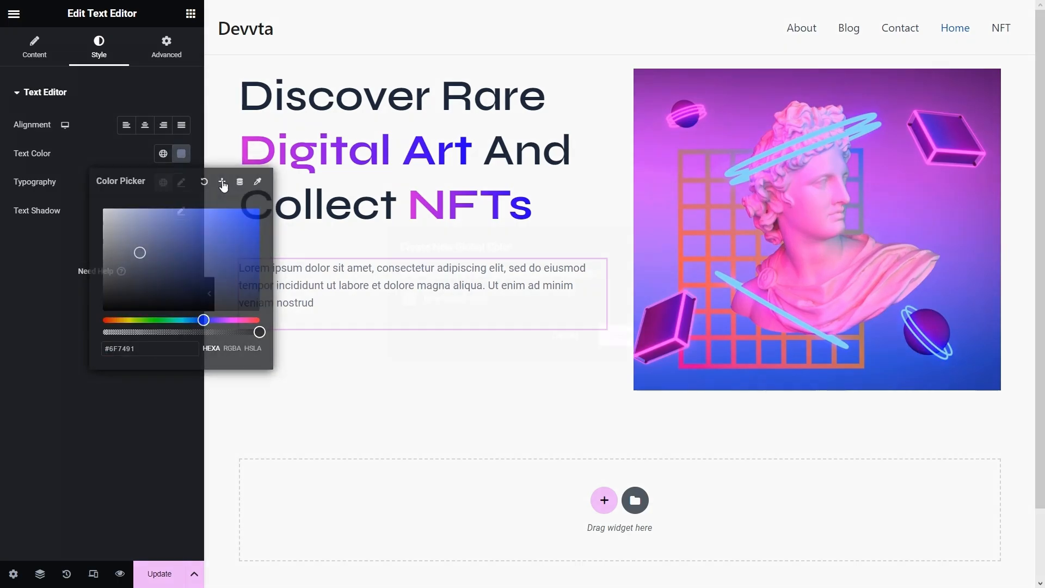
left_click(222, 181)
left_click_drag(495, 295, 2, 249)
type("Grey Blue")
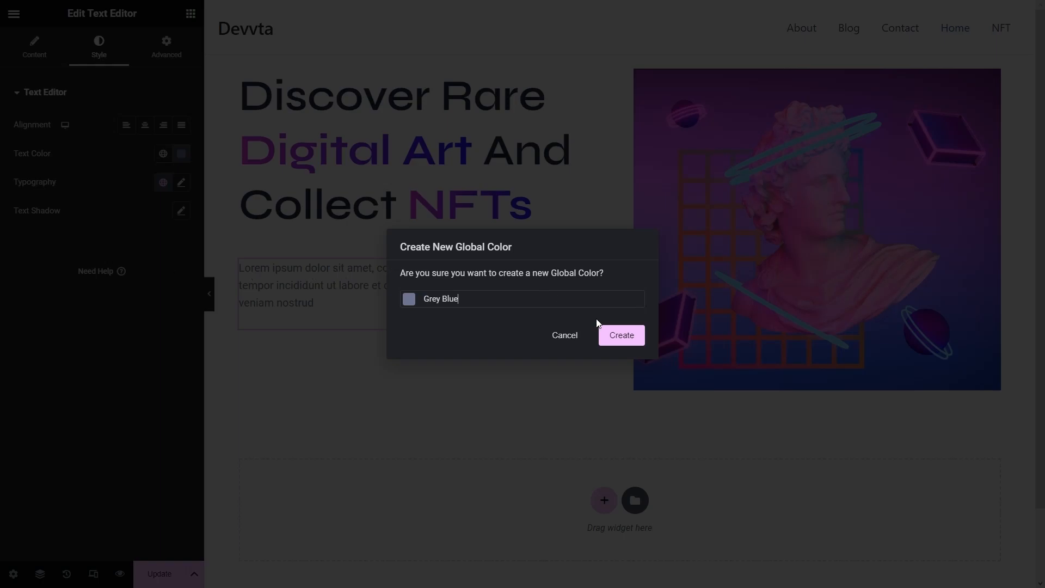
left_click(612, 333)
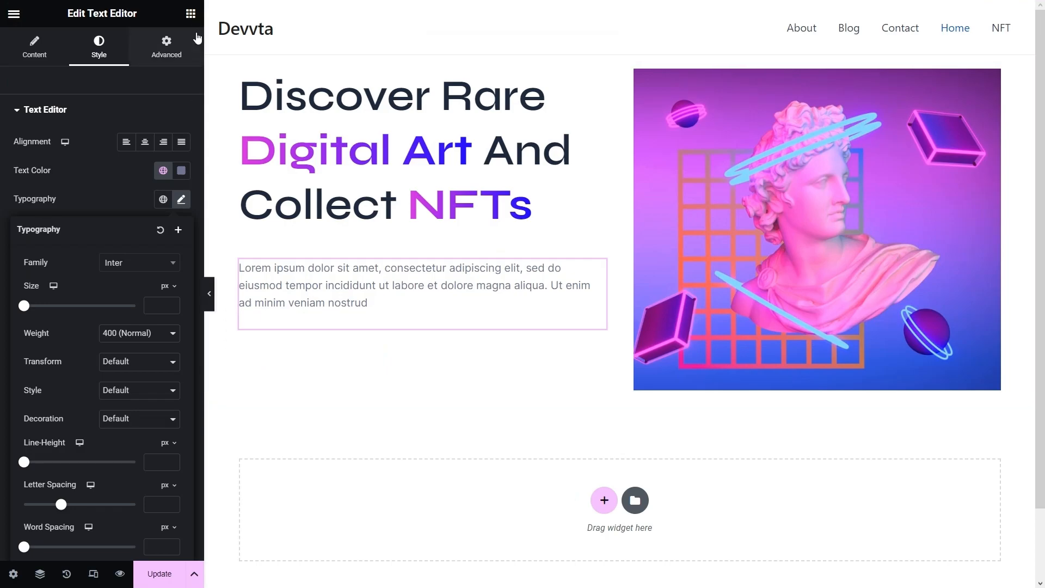
- Add a Button widget under the paragraph labelled 'Explore Now'
left_click(191, 14)
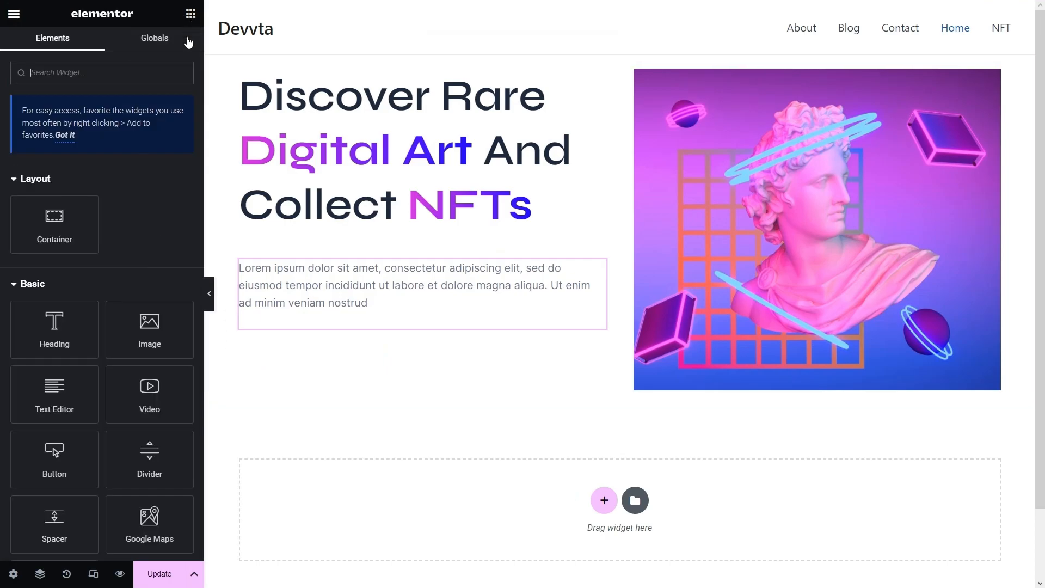
left_click_drag(58, 460, 427, 333)
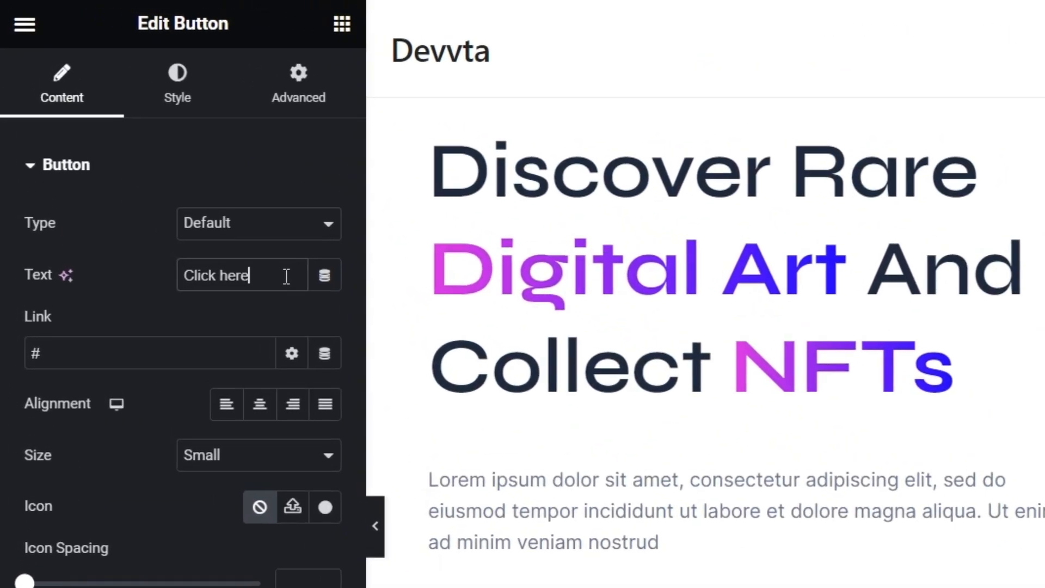
left_click_drag(229, 220, 2, 182)
type("Explore Now")
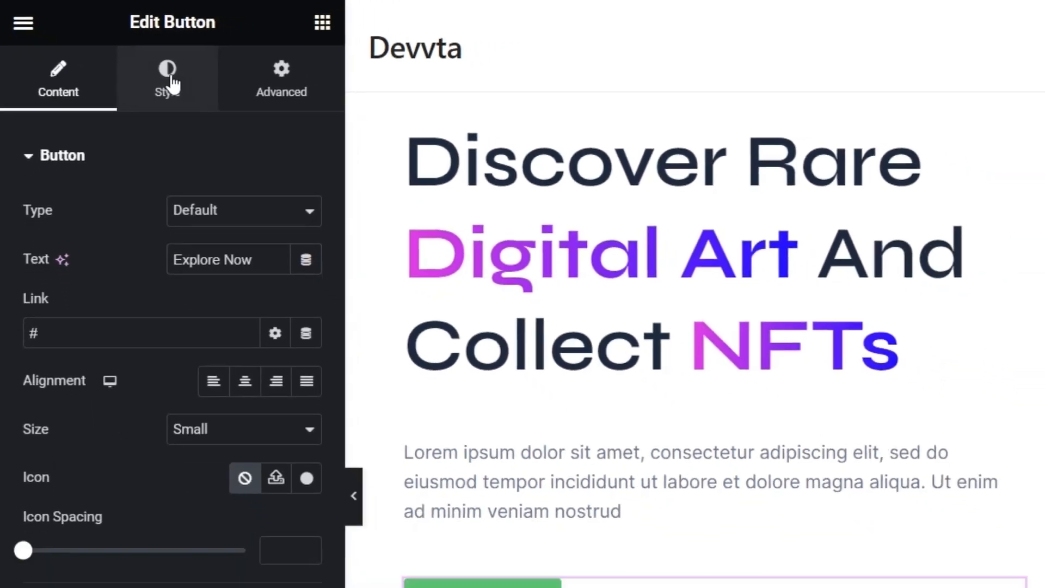
left_click(209, 100)
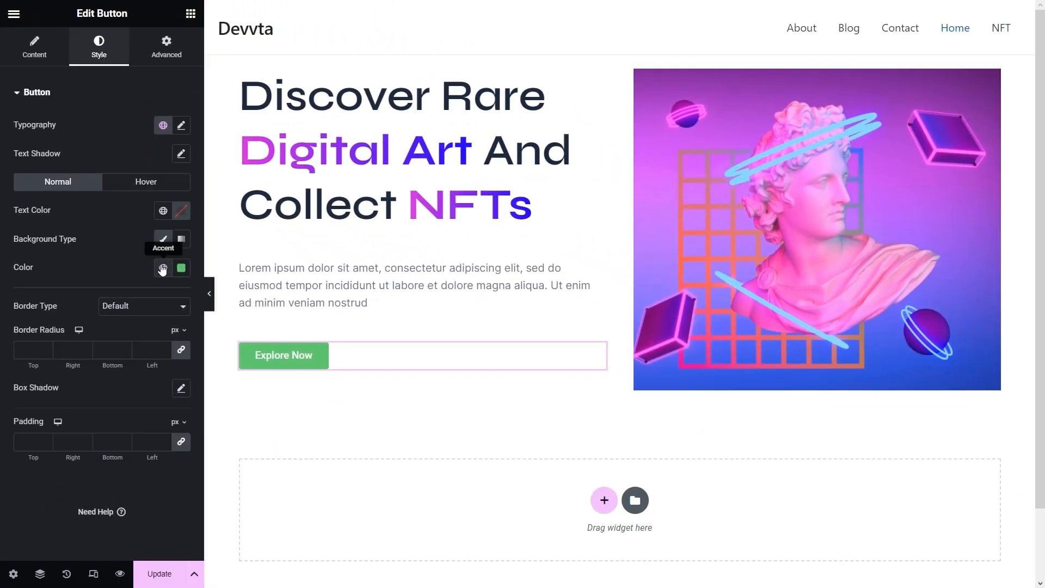
- Give the button a gradient background from global Pink to global Blue at 140°
left_click(181, 239)
left_click(163, 268)
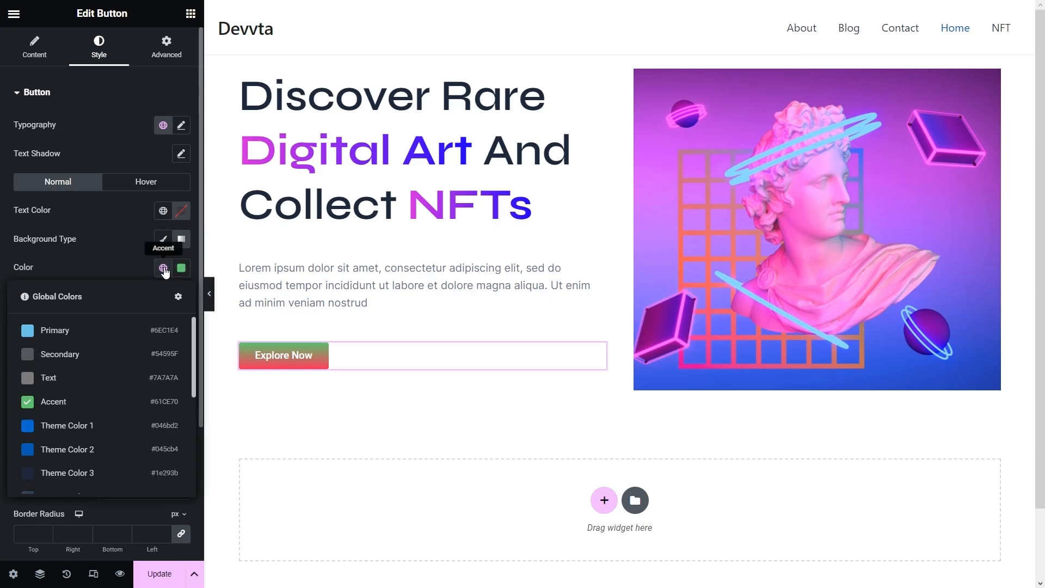
scroll(112, 387, "down", 3)
left_click(44, 426)
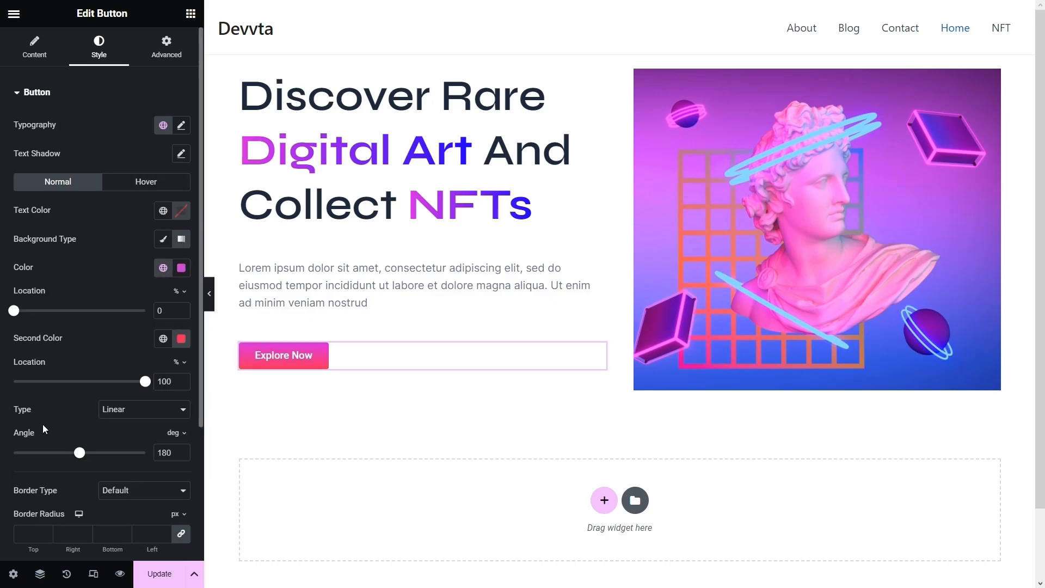
left_click(162, 339)
scroll(128, 415, "down", 4)
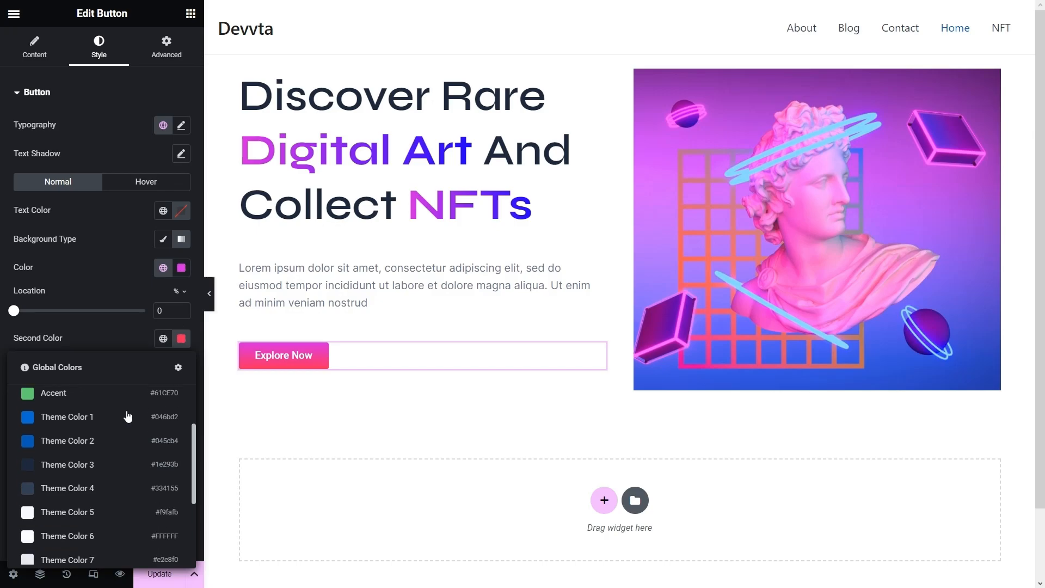
left_click(75, 525)
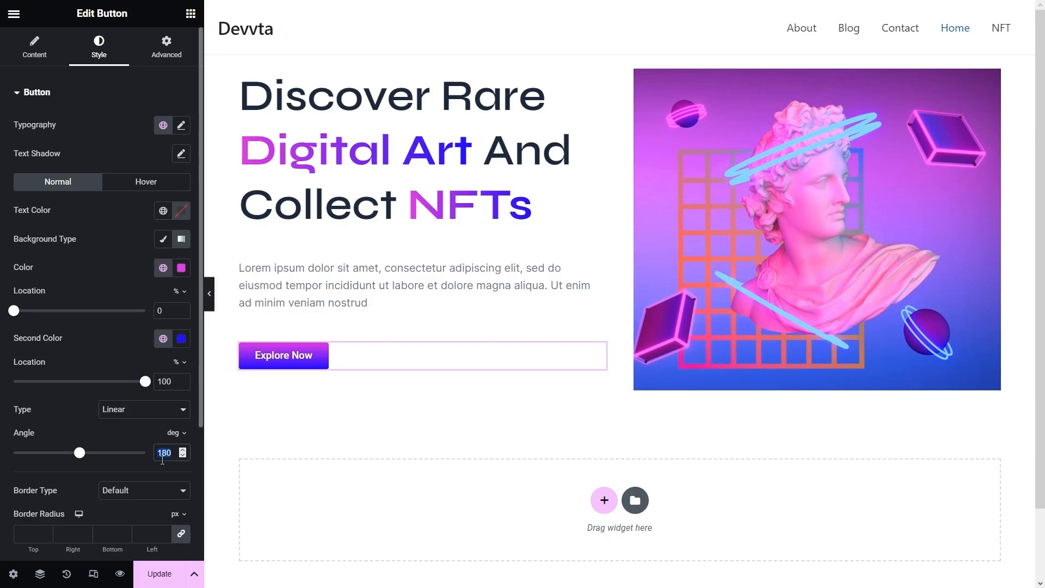
type("140")
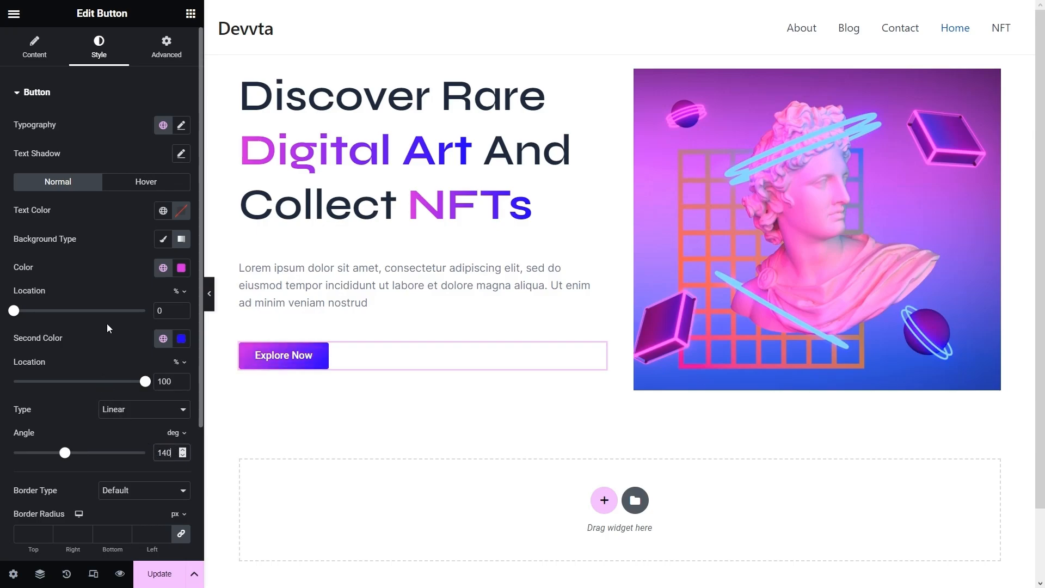
- Give the Explore Now hover background a global Blue-to-Pink gradient angled at 140°
left_click(152, 186)
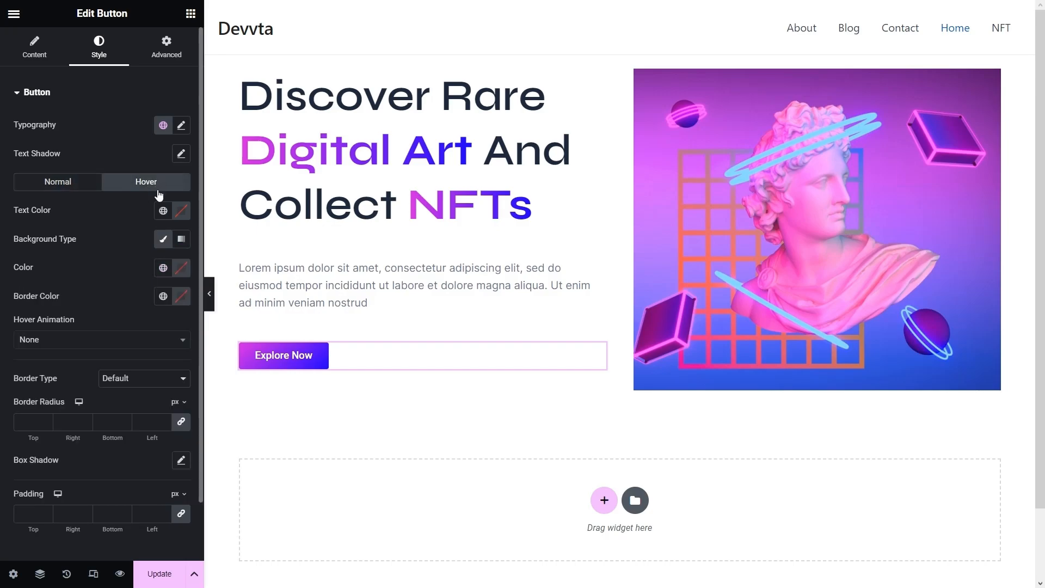
left_click(180, 245)
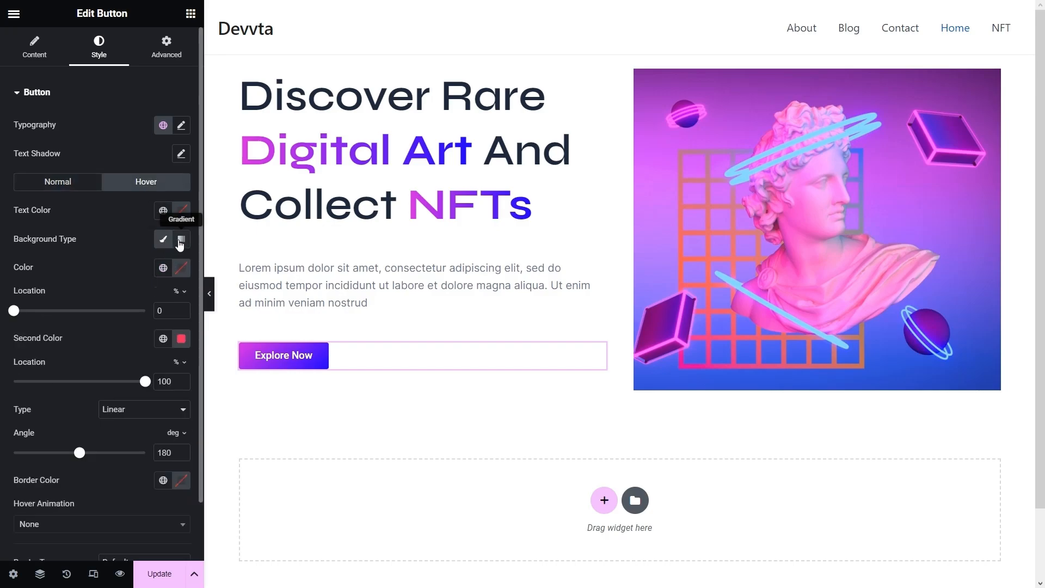
left_click(163, 268)
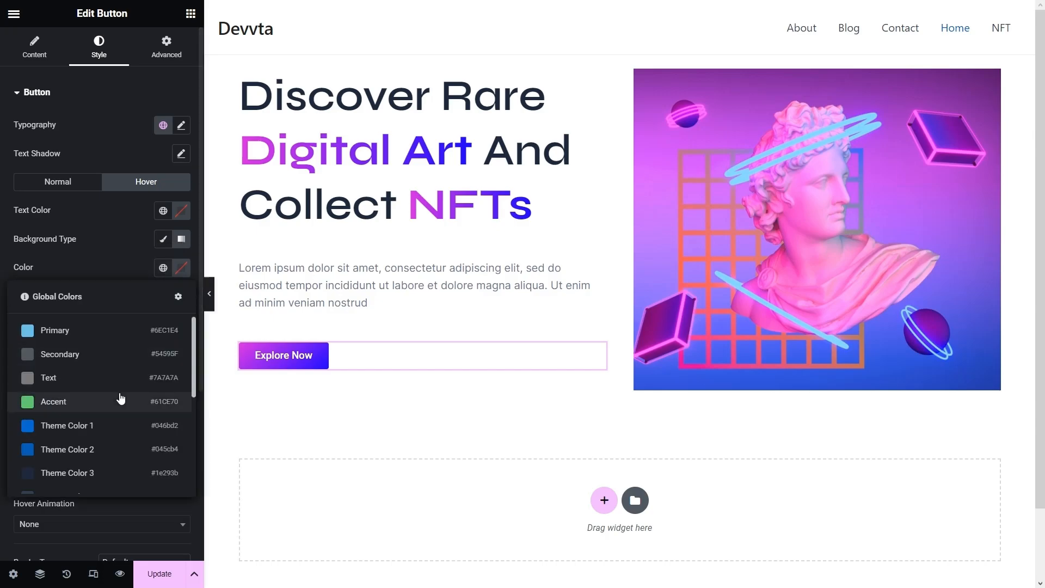
scroll(98, 414, "down", 4)
left_click(55, 455)
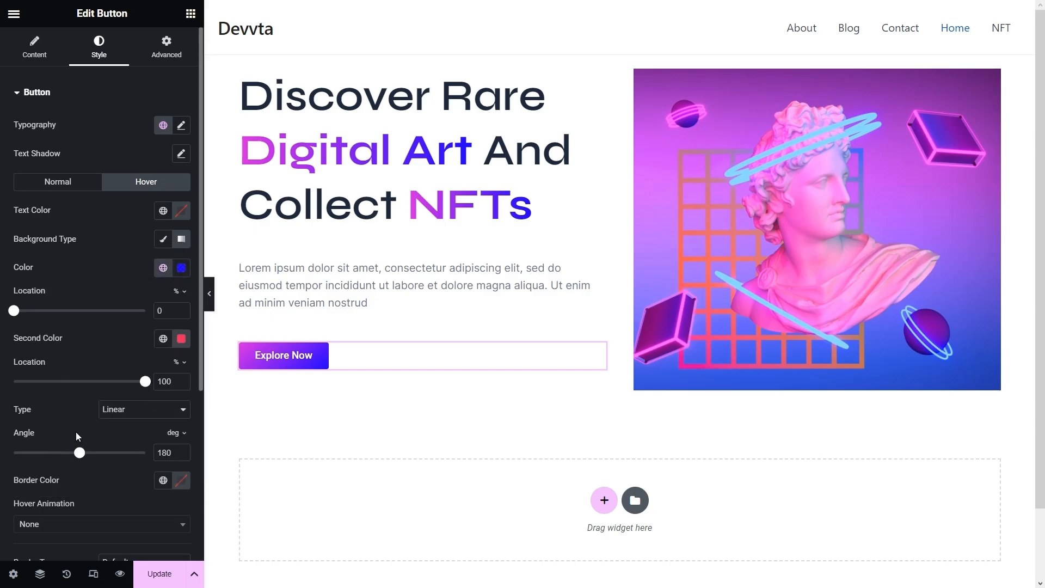
left_click(164, 339)
scroll(109, 435, "down", 4)
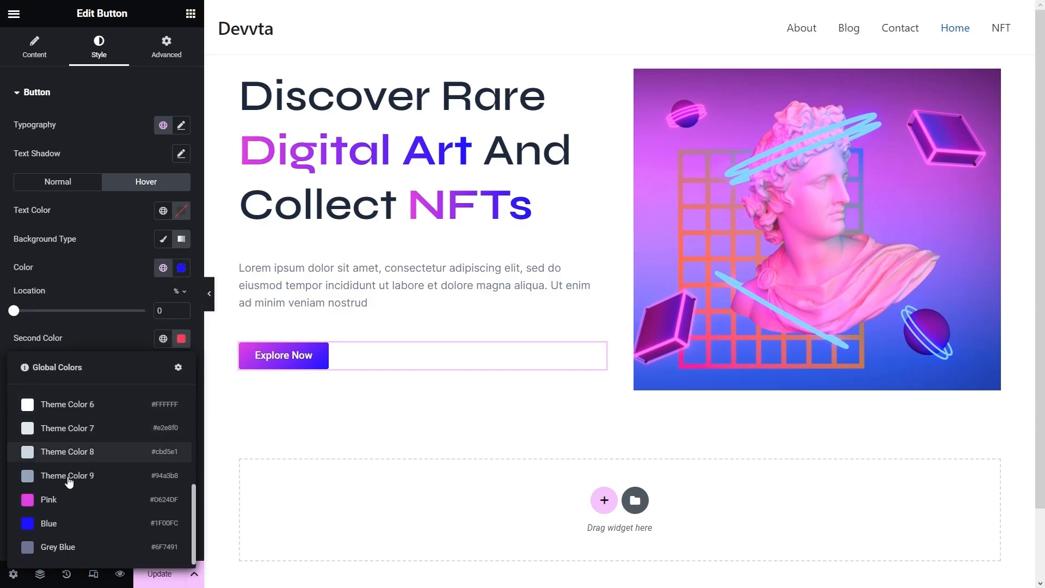
left_click(59, 501)
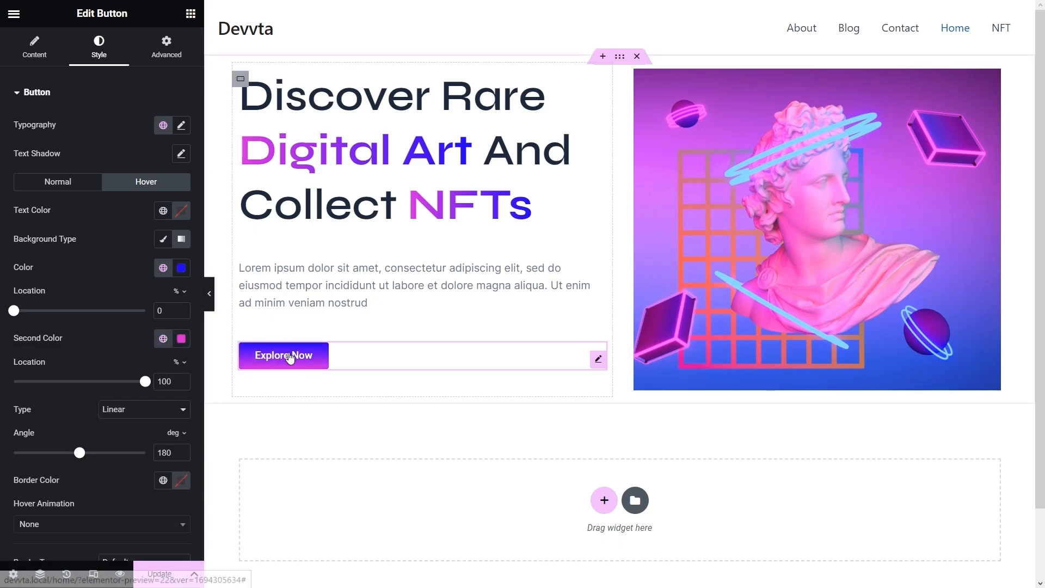
scroll(141, 438, "down", 2)
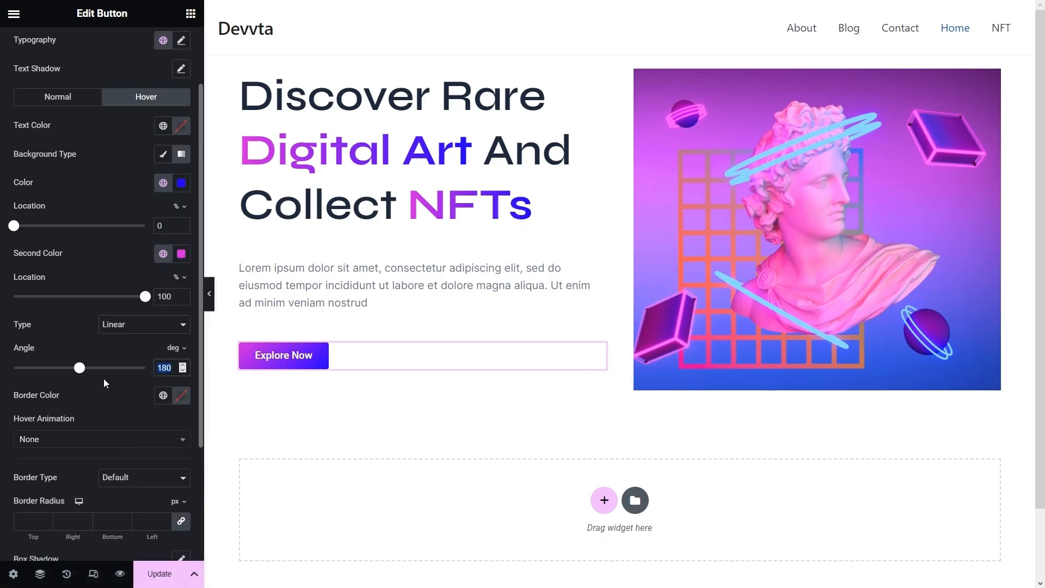
type("140")
scroll(132, 398, "up", 1)
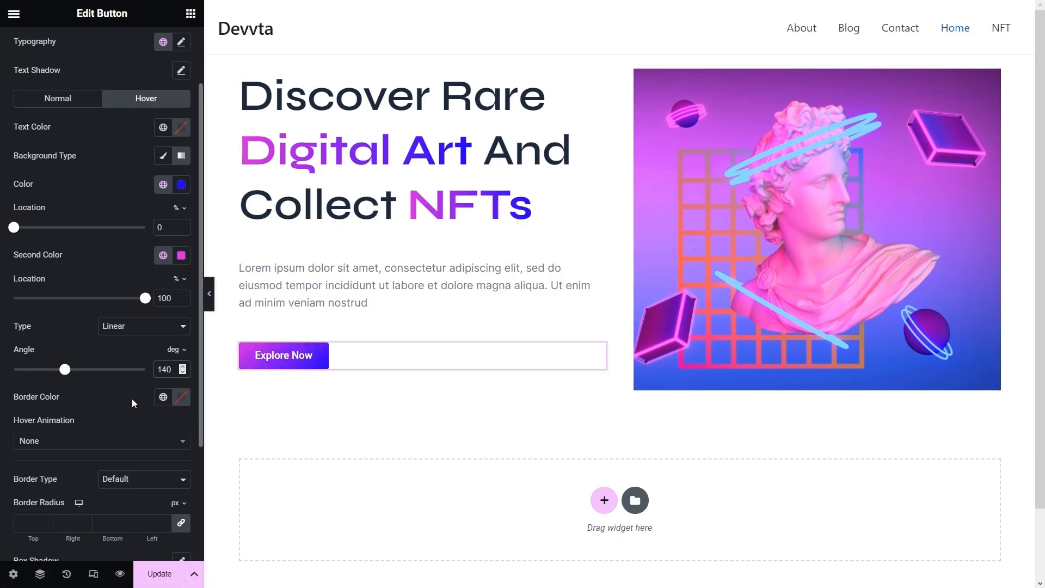
scroll(132, 398, "down", 3)
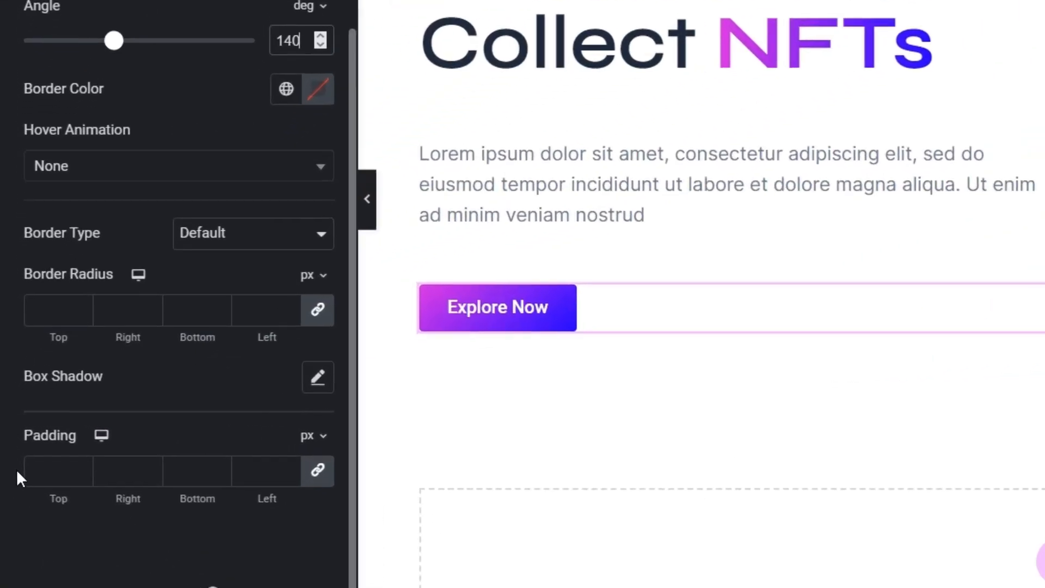
- Pad the button 18 px top and bottom, with unlinked left and right sides at 25 px
left_click(44, 465)
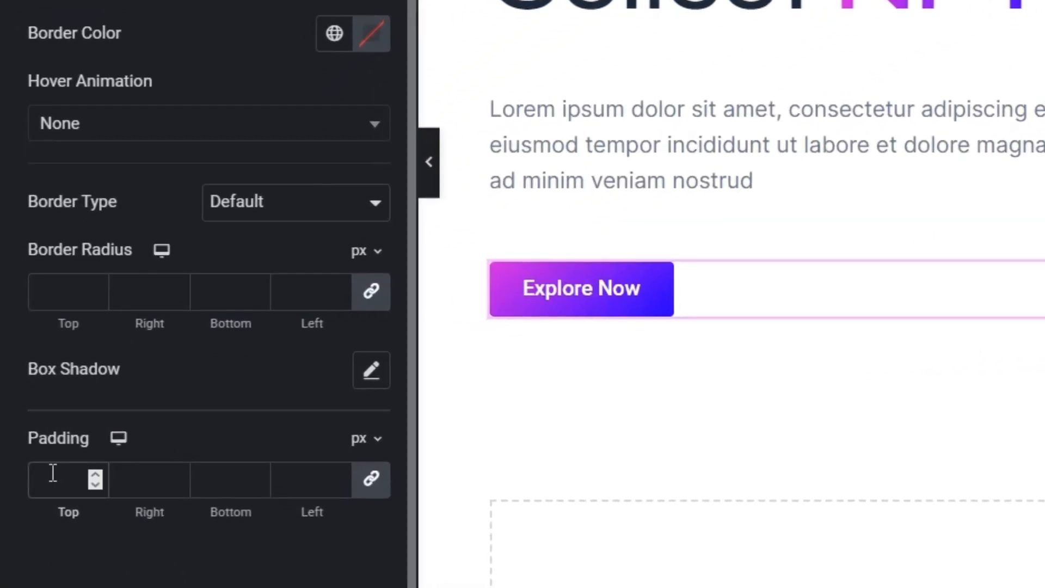
type("18")
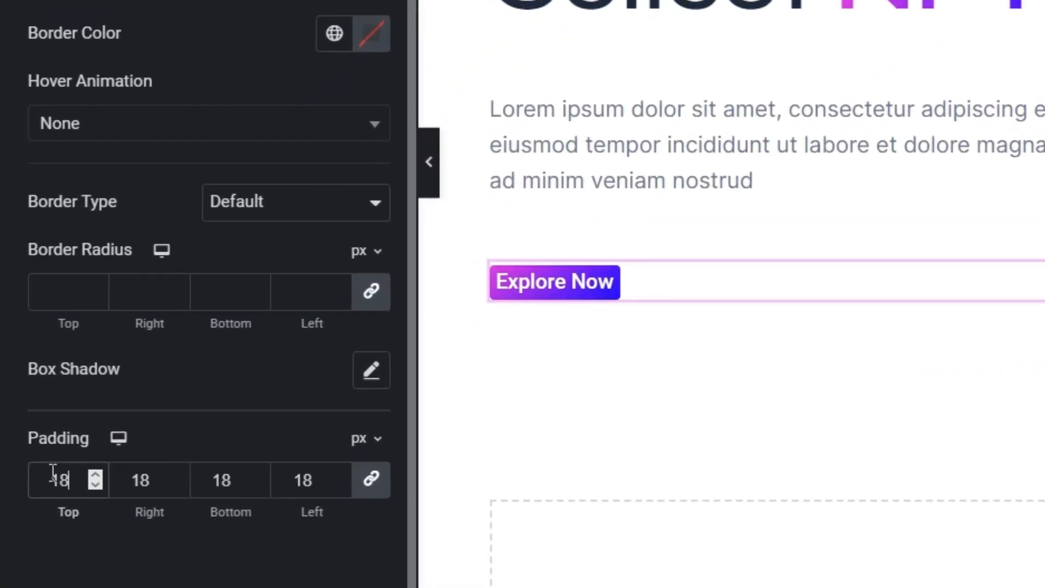
left_click(351, 492)
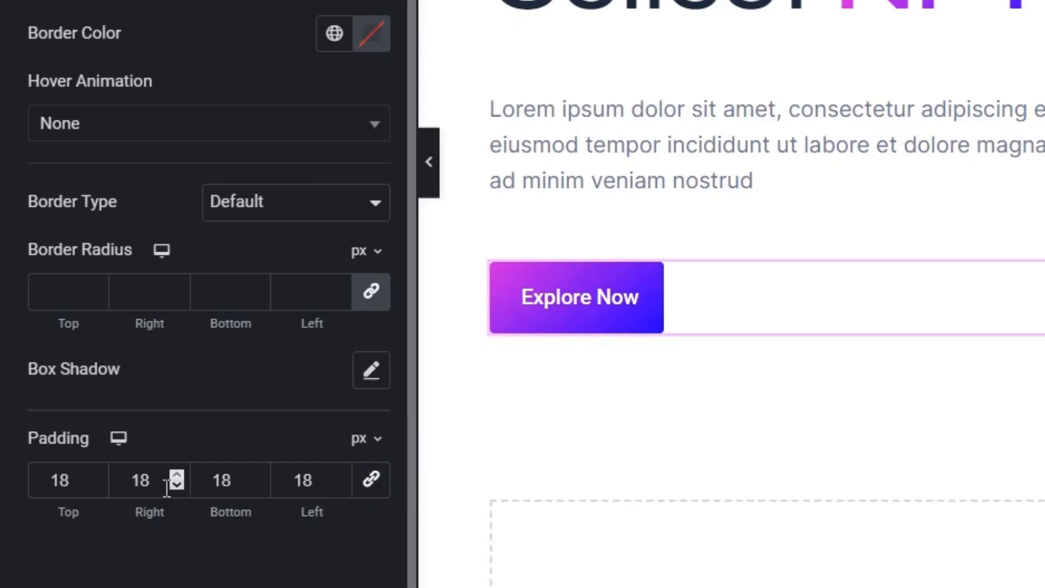
double_click(128, 488)
type("25")
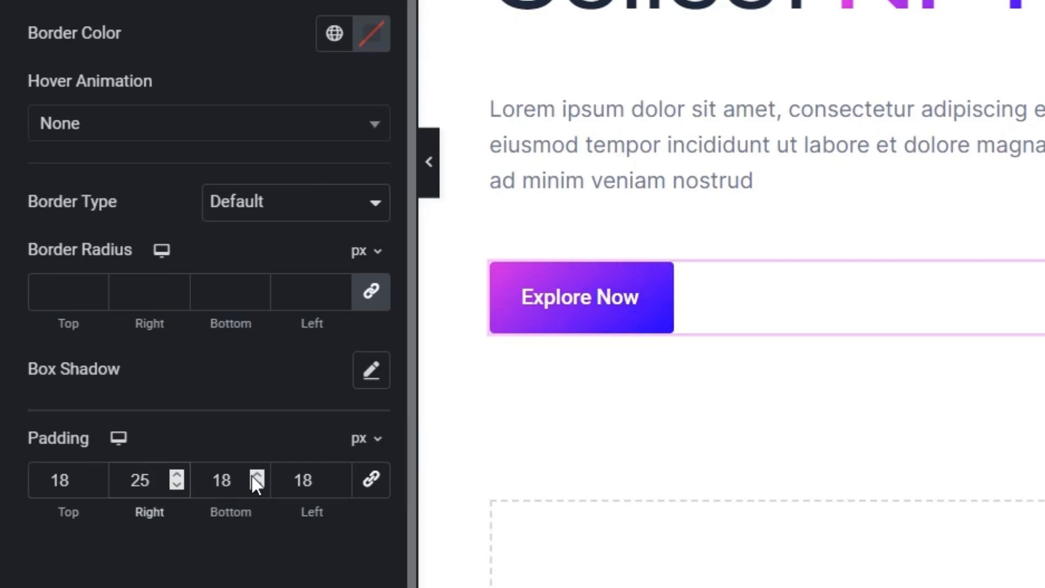
double_click(301, 479)
type("25")
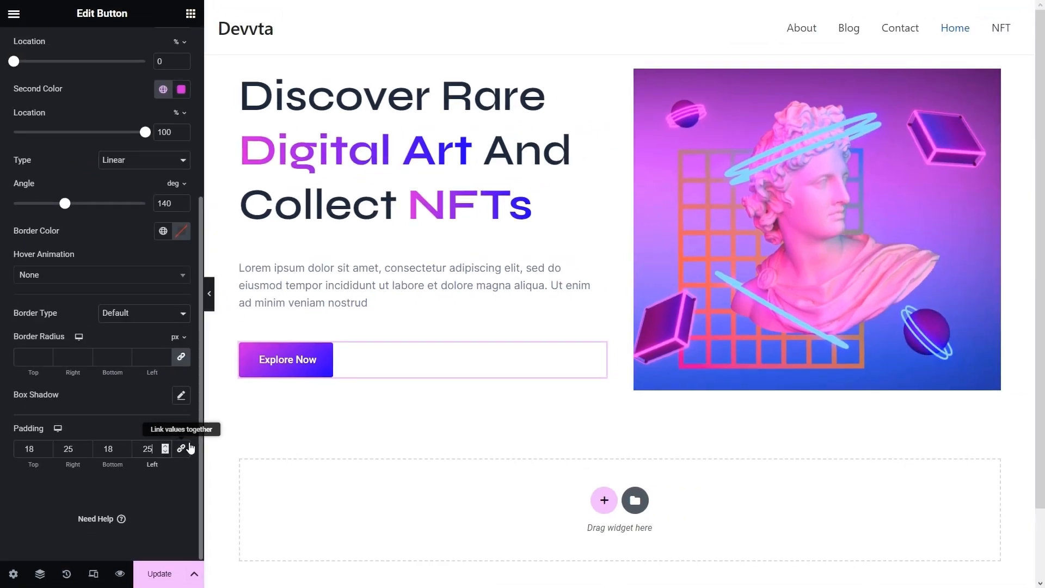
scroll(188, 449, "up", 5)
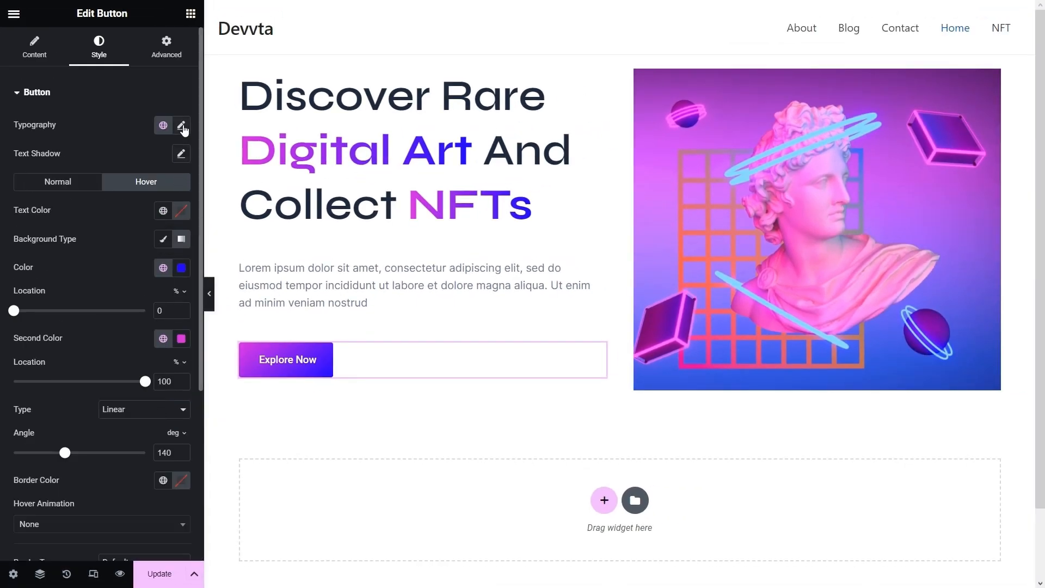
- Set the Explore Now label's typography to the Syne family at size 16
left_click(182, 125)
left_click(133, 189)
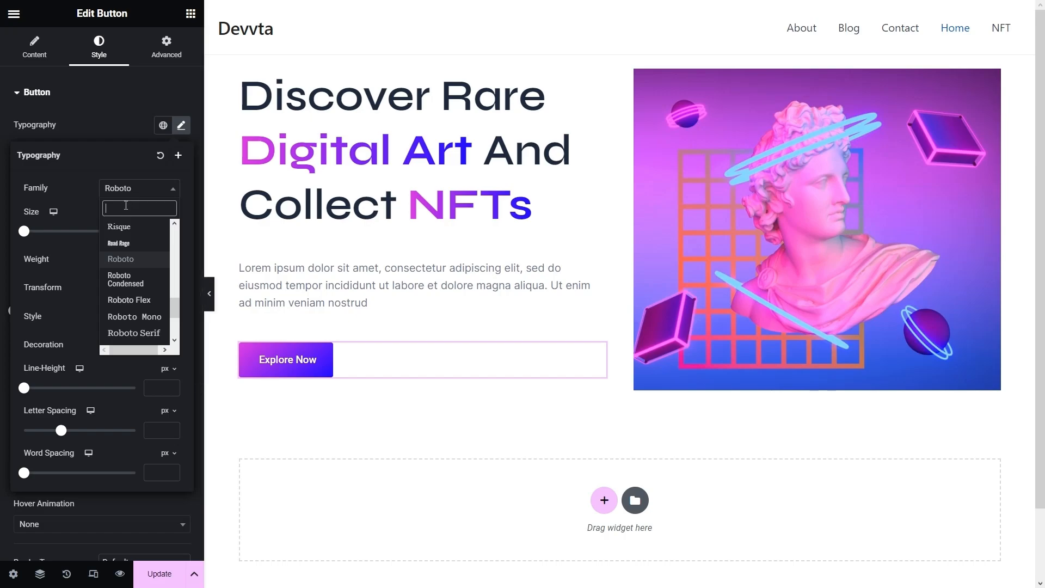
type("syne")
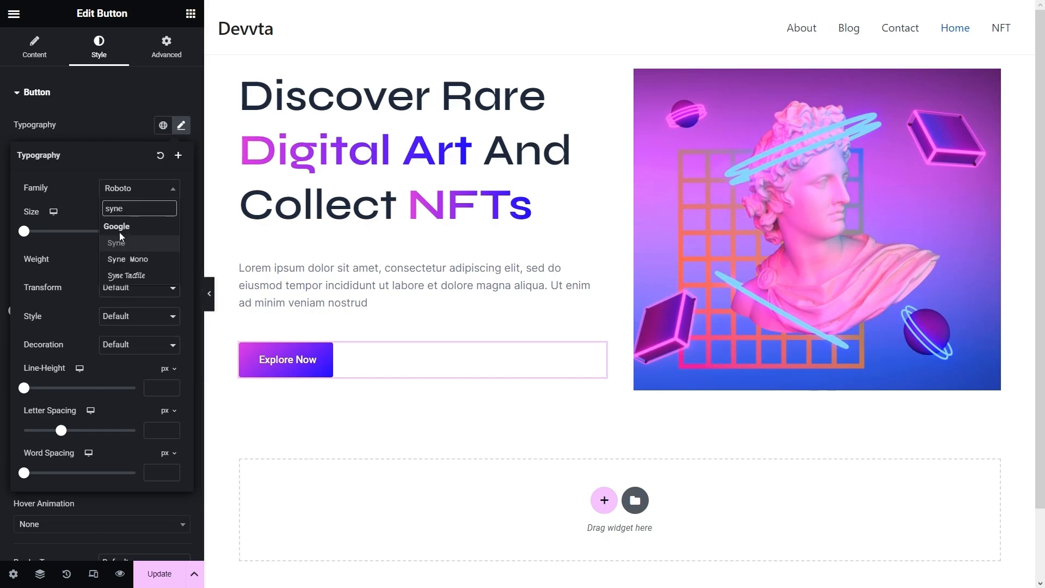
left_click(121, 243)
left_click(150, 230)
type("16")
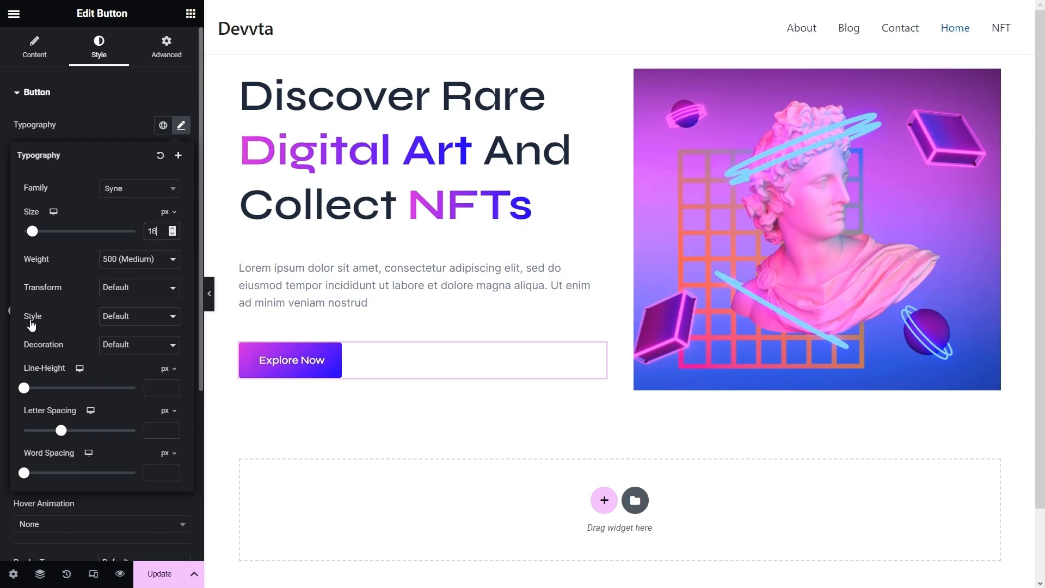
left_click(109, 102)
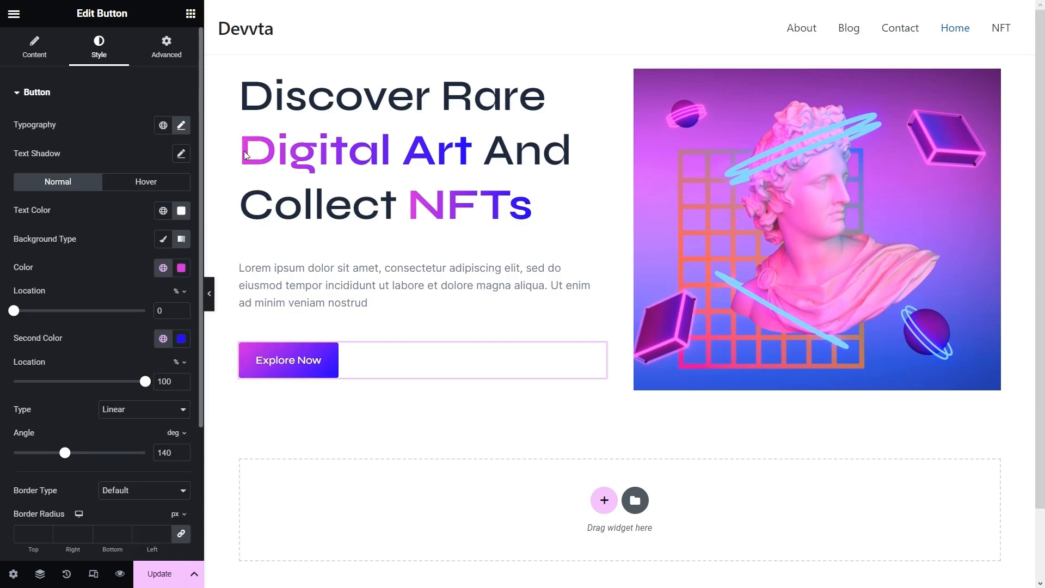
left_click(517, 133)
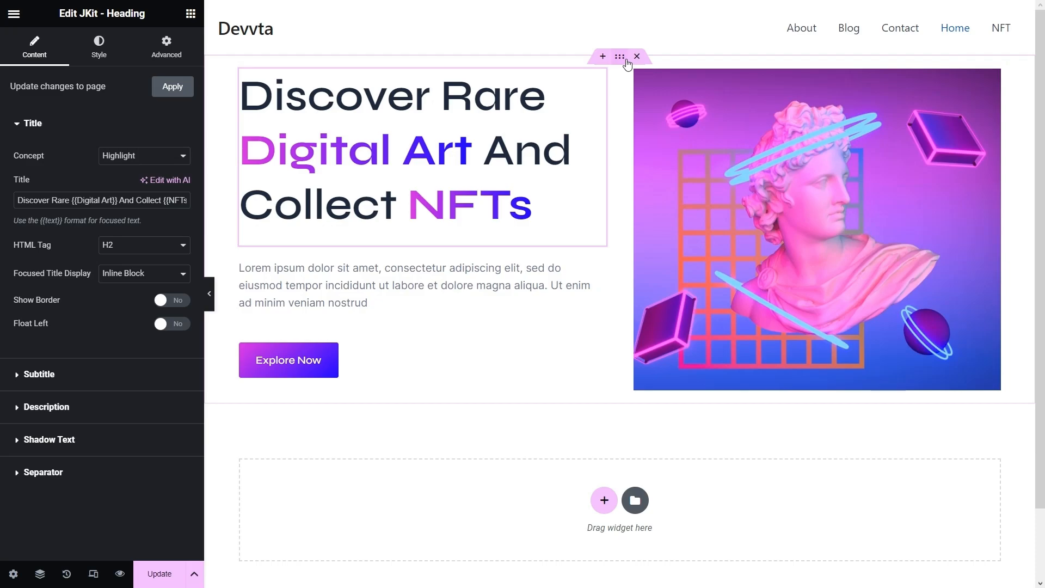
- Give the hero container a classic dark navy #03041A background colour
left_click(228, 193)
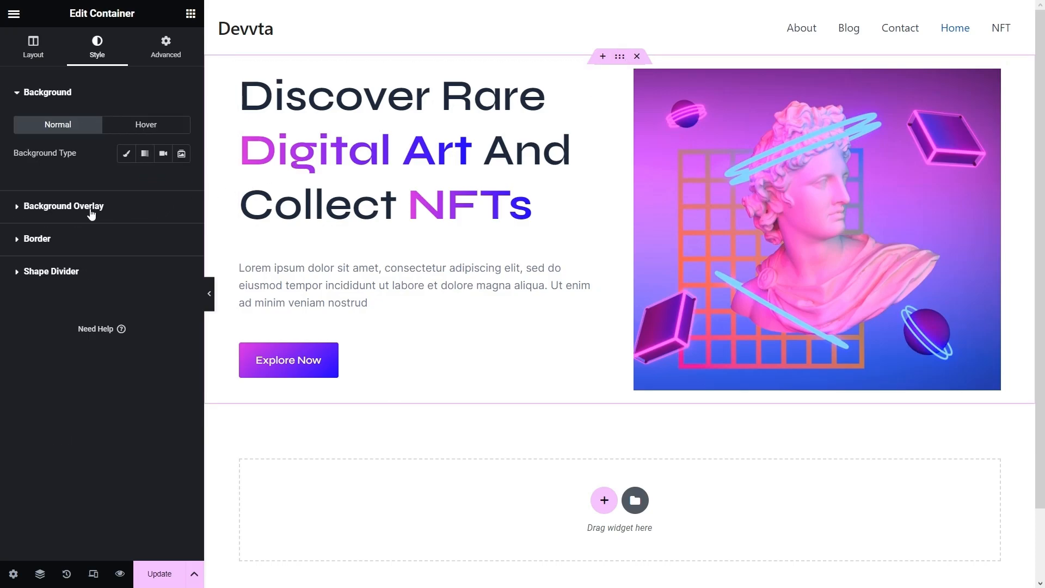
left_click(127, 154)
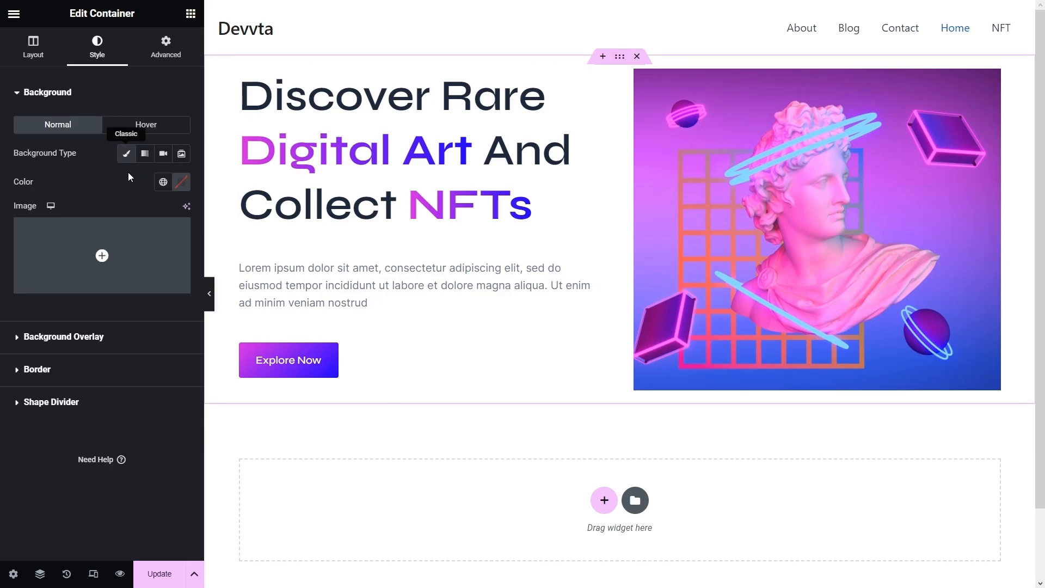
left_click(181, 183)
type("#03041A")
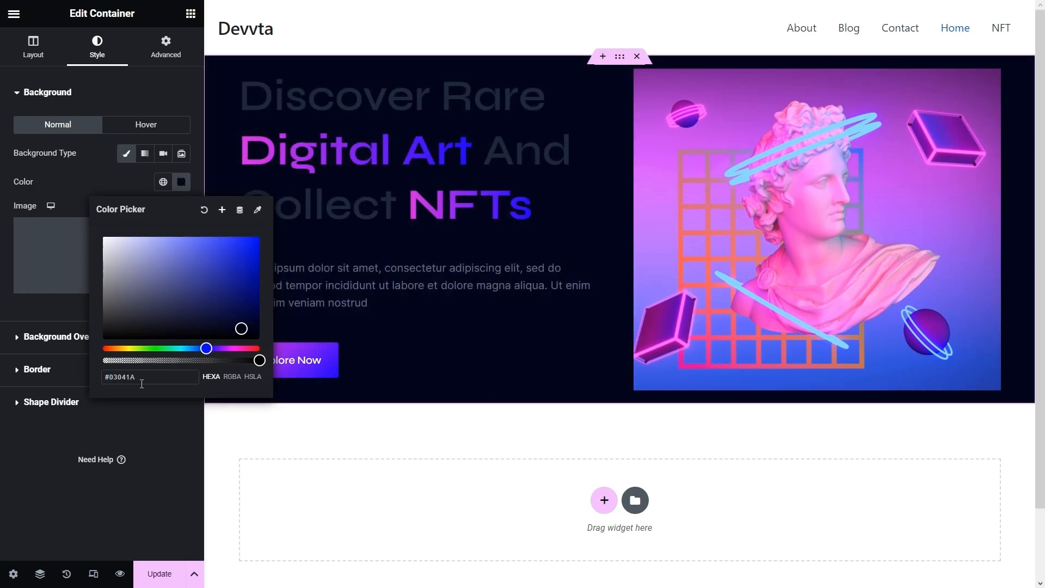
left_click(62, 174)
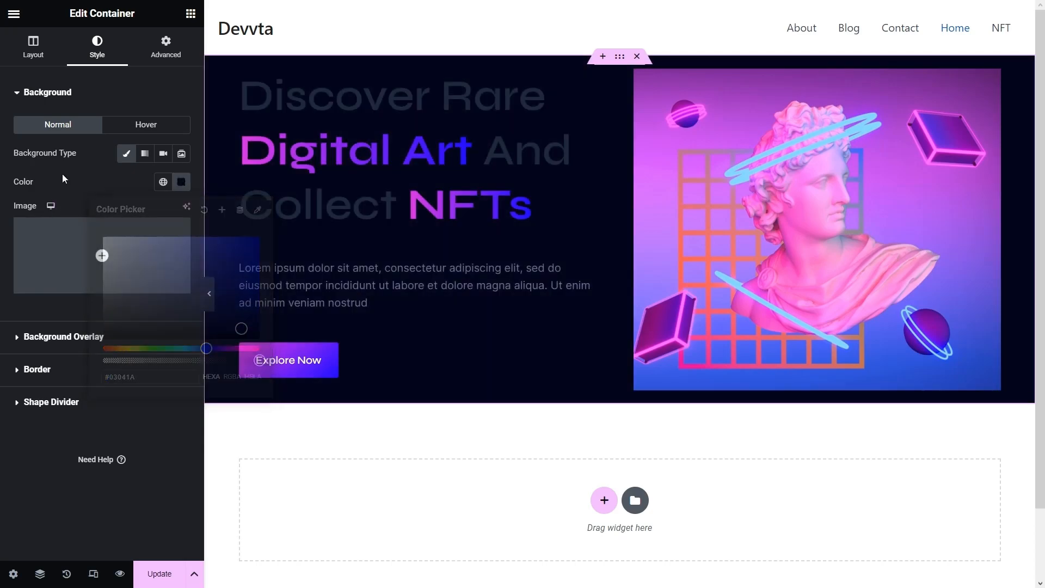
- Add a classic overlay using Background-Picture.png at 0.15 opacity
left_click(56, 338)
left_click(163, 186)
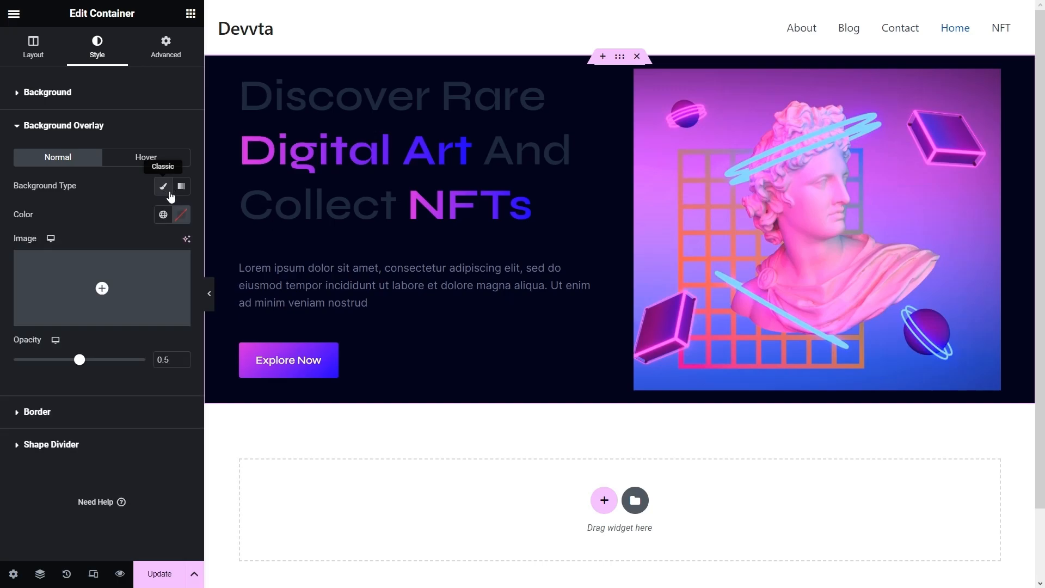
left_click(141, 284)
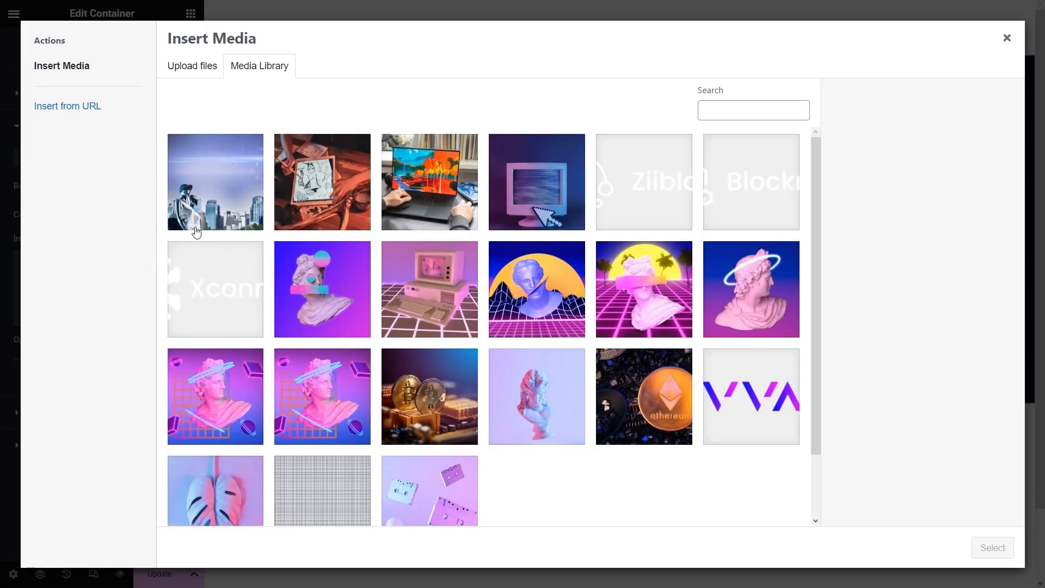
left_click(358, 502)
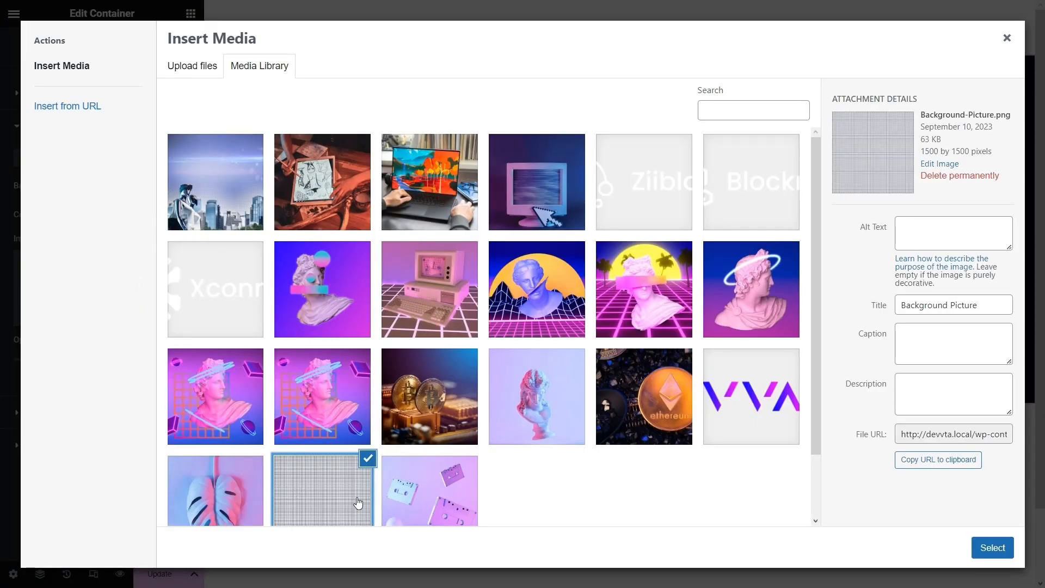
left_click(990, 548)
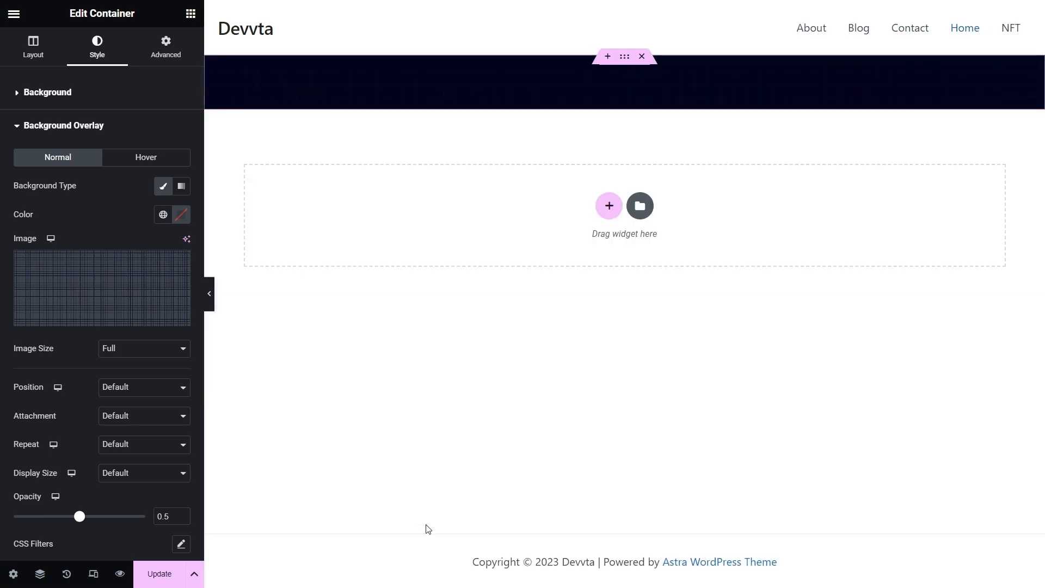
type("15")
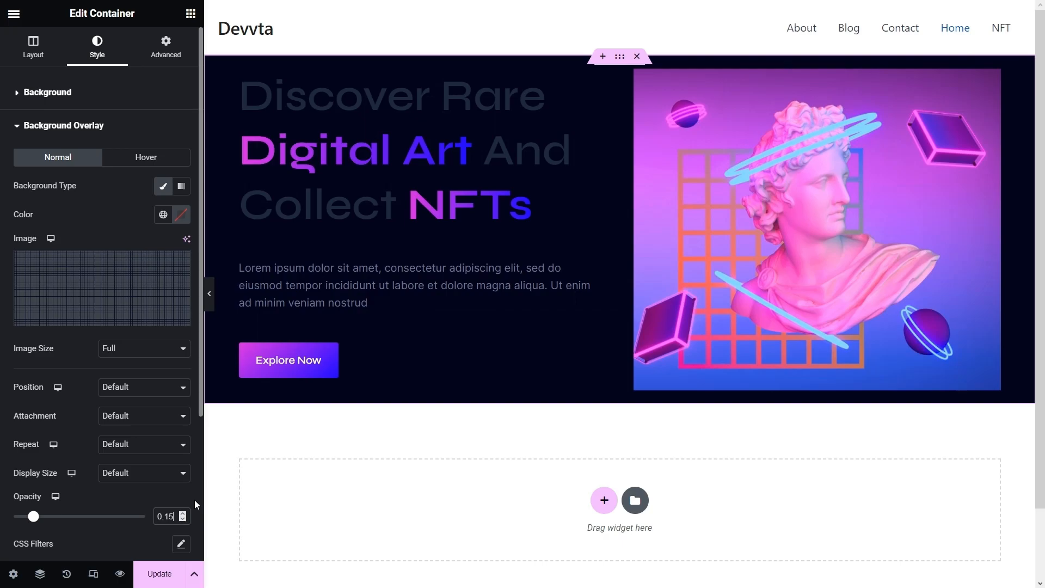
scroll(168, 445, "down", 2)
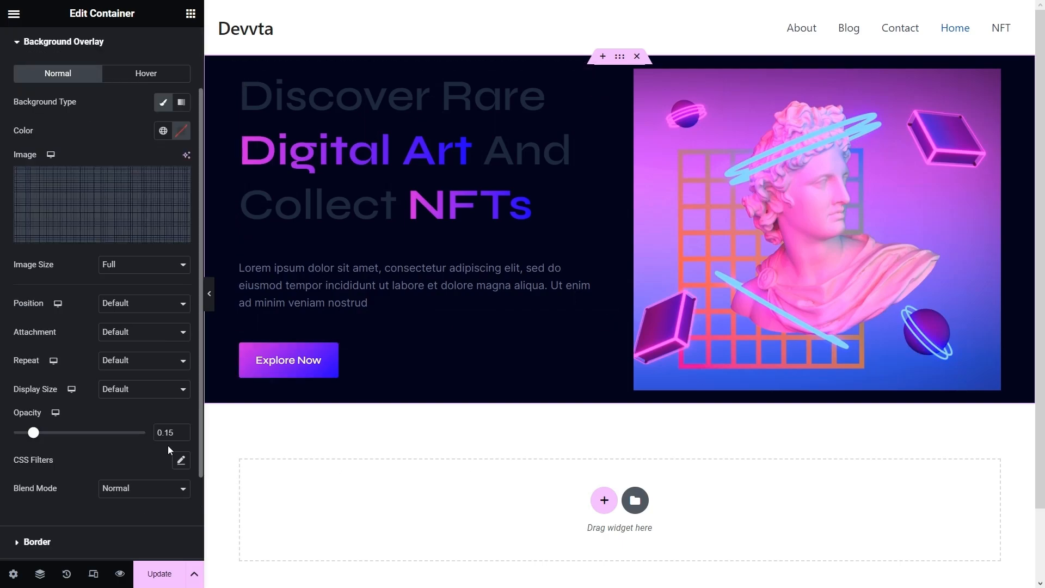
- Change the hero heading's title colour to white #FFFFFF
left_click(439, 97)
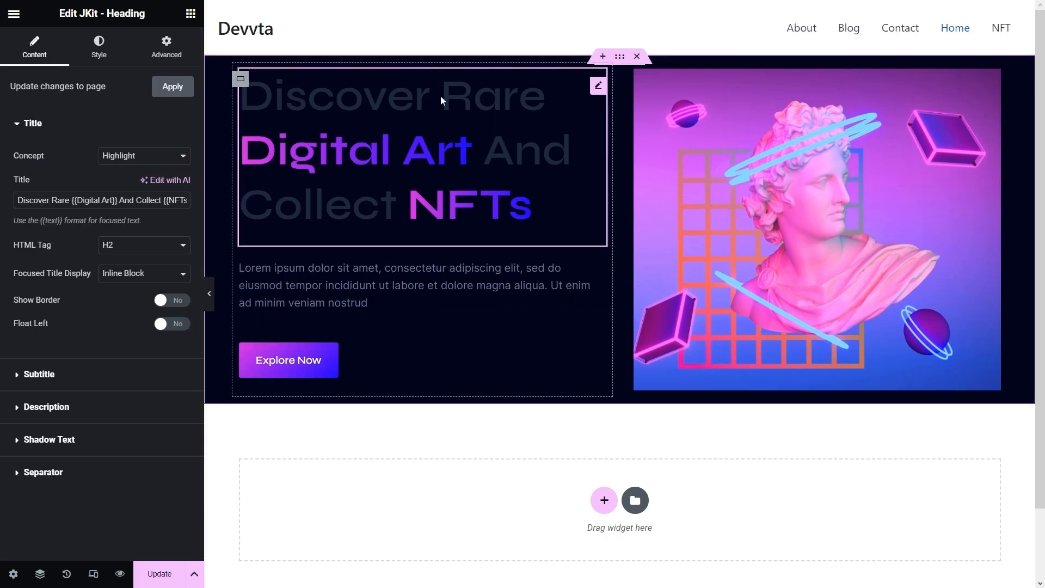
left_click(106, 53)
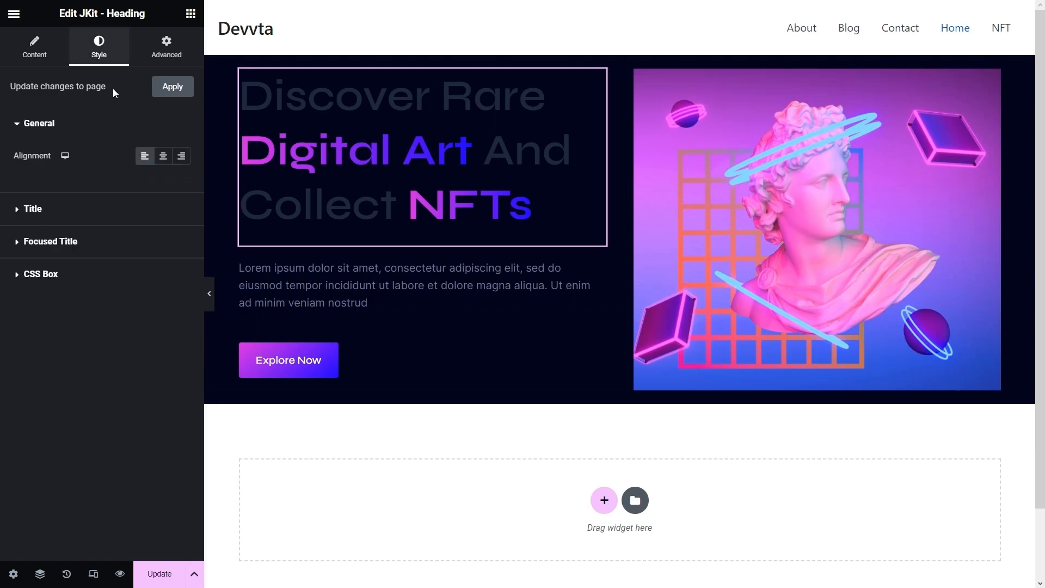
left_click(59, 211)
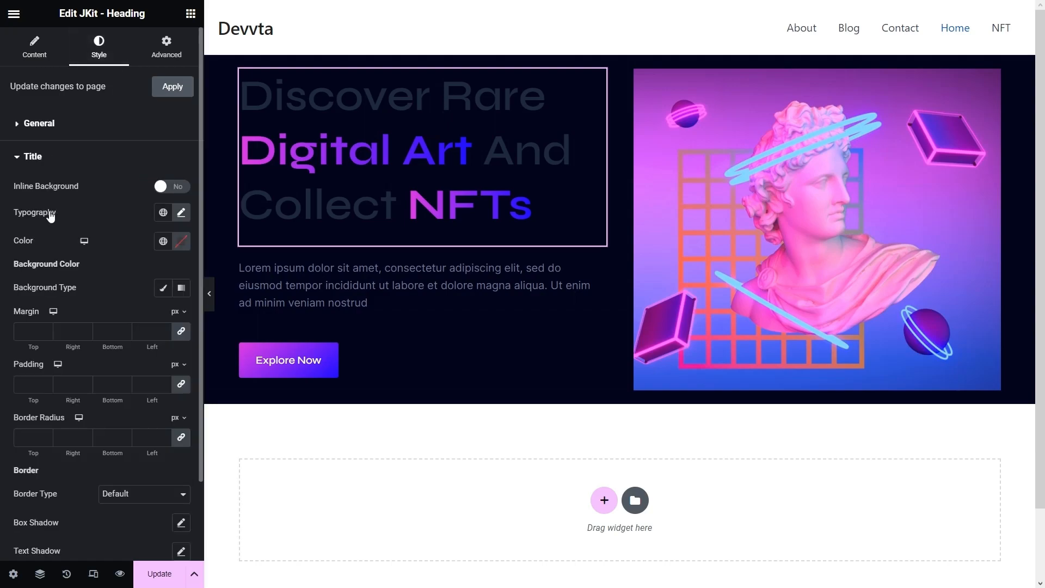
left_click(181, 241)
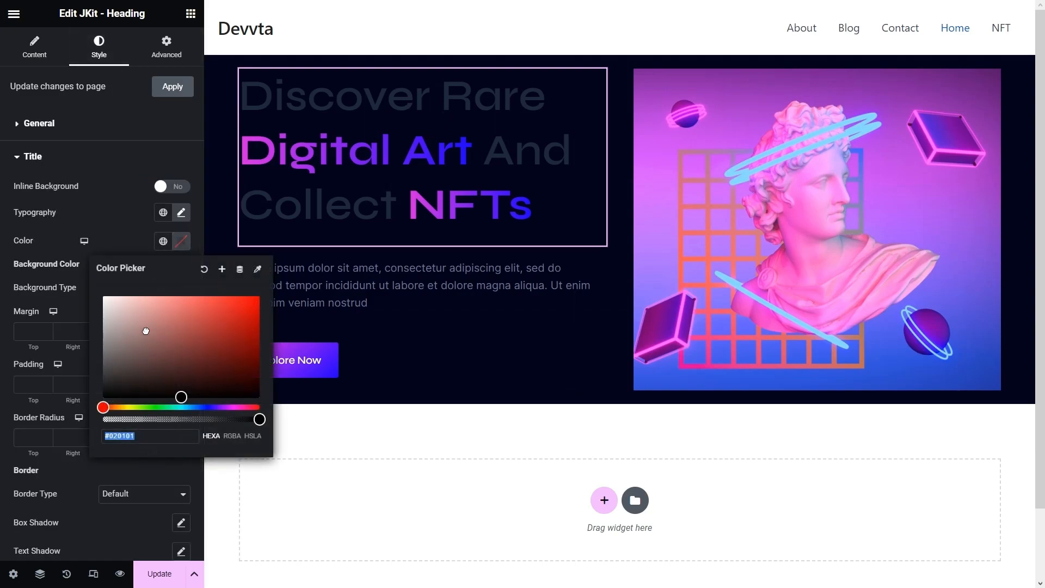
left_click_drag(147, 334, 60, 250)
left_click(67, 217)
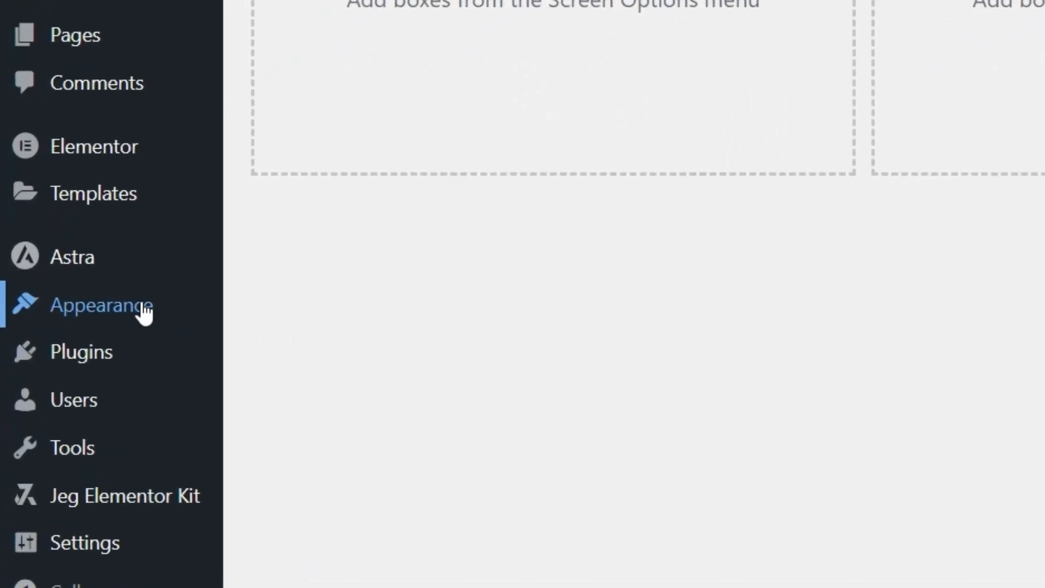
- Paste the .hover-effect CSS with moveUpDown keyframes into Additional CSS and publish it
mouse_move(142, 311)
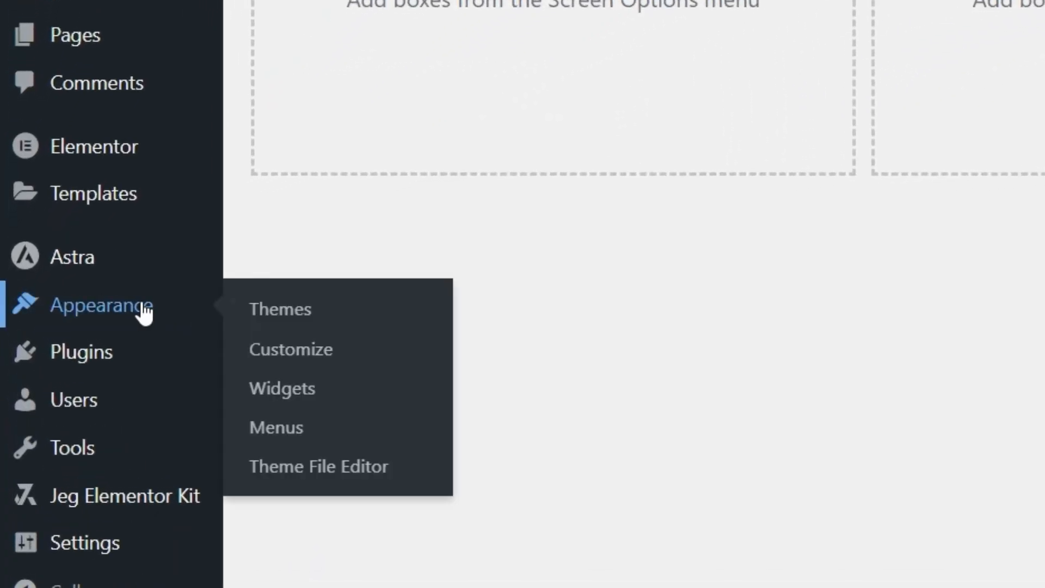
left_click(297, 343)
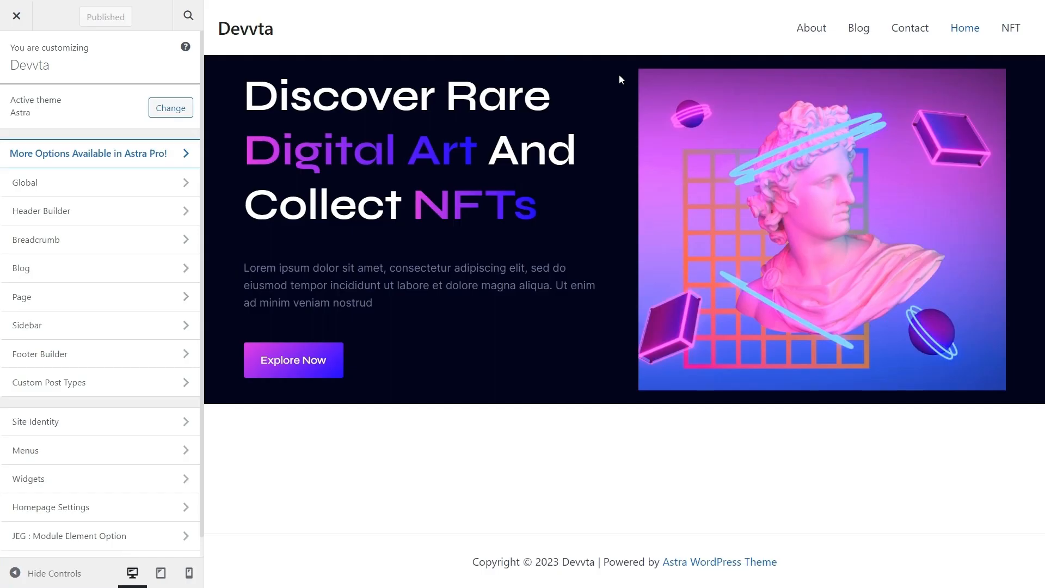
scroll(126, 334, "down", 1)
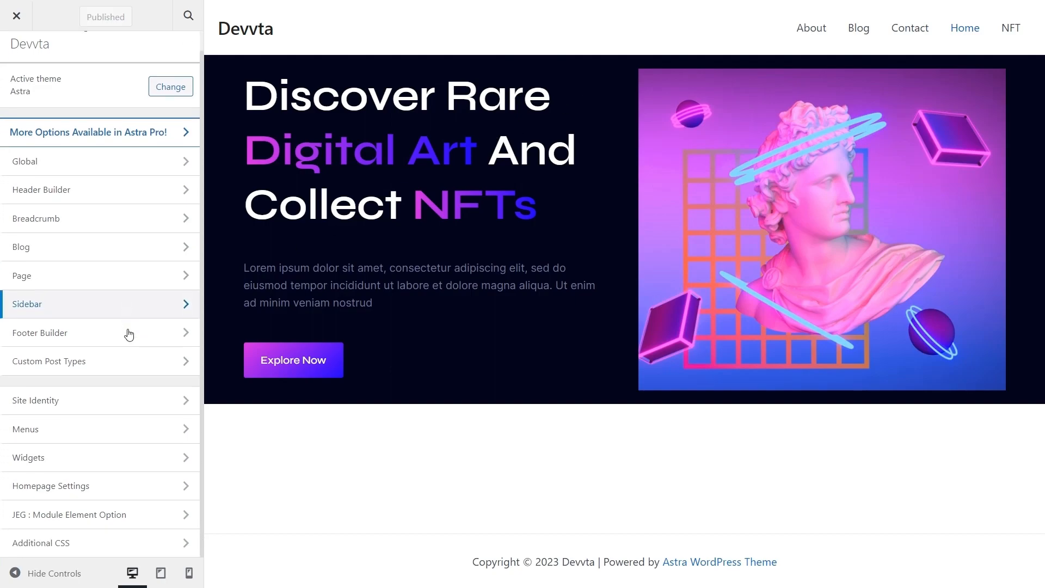
left_click(112, 544)
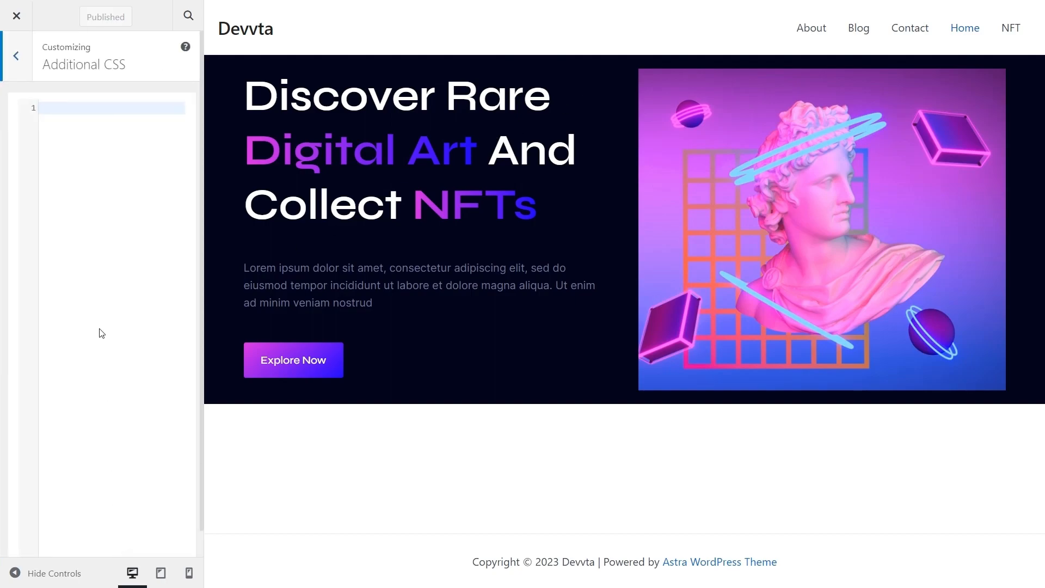
left_click(120, 109)
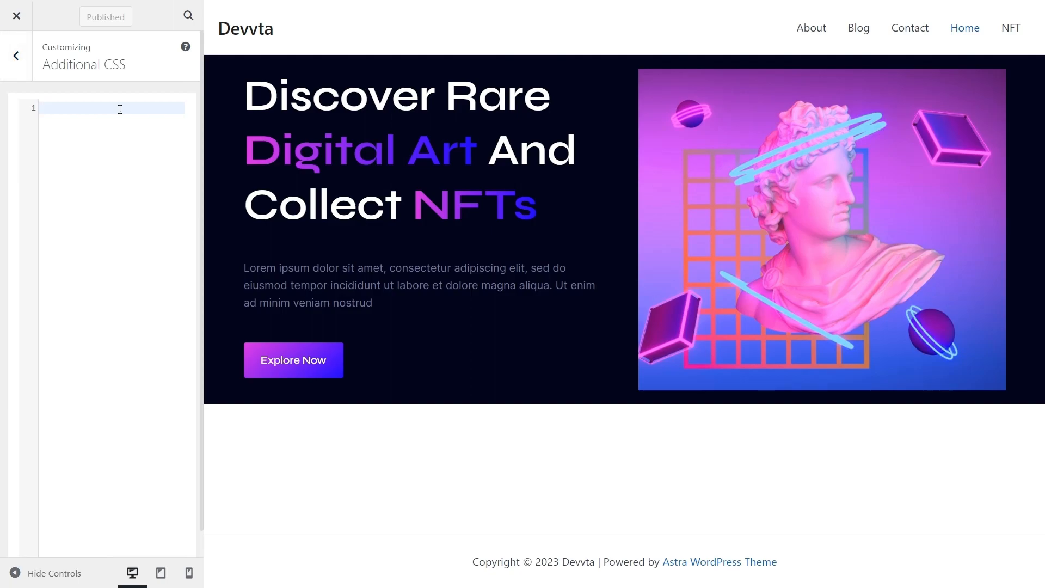
type("/* Define the animation when hovering */ .hover-effect:hover {     animation: moveUpDown 1s infinite alternate; /* This animation will alternate between moving up and down infinitely */ }  /* Define the keyframes for the animation */ @keyframes moveUpDown {     0% {         transform: translateY(0); /* Start position (no movement) */     }     100% {         transform: translateY(-10px); /* End position (move up by 10 pixels) */     } }")
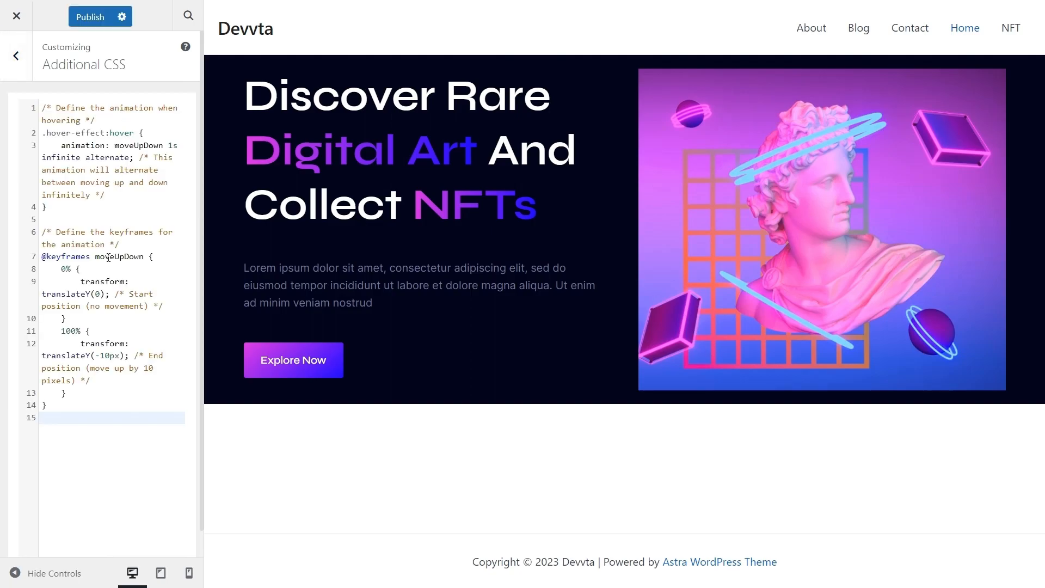
left_click(99, 17)
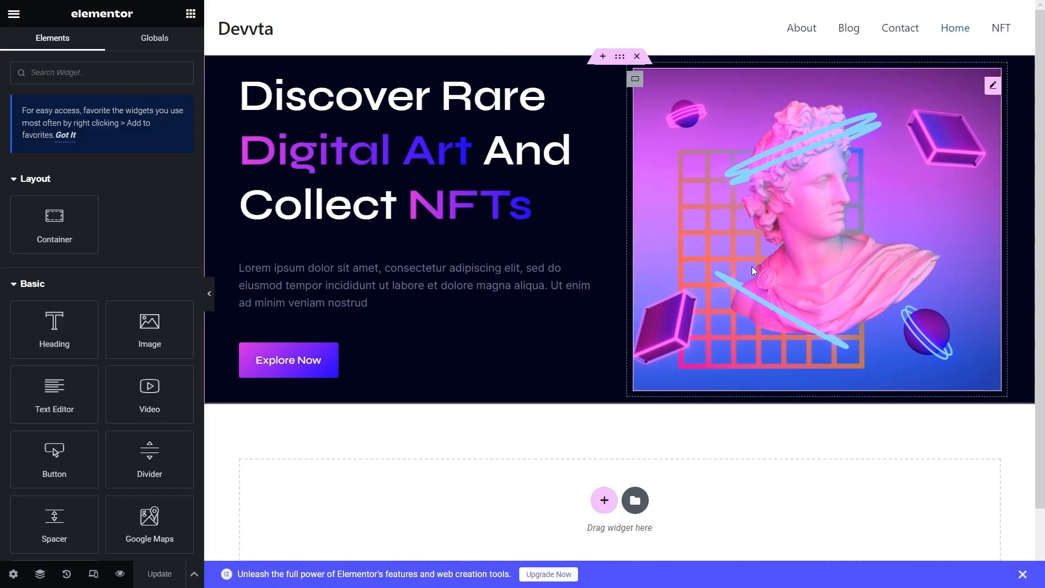
- Add the hover-effect CSS class to the hero image's Advanced settings
left_click(753, 270)
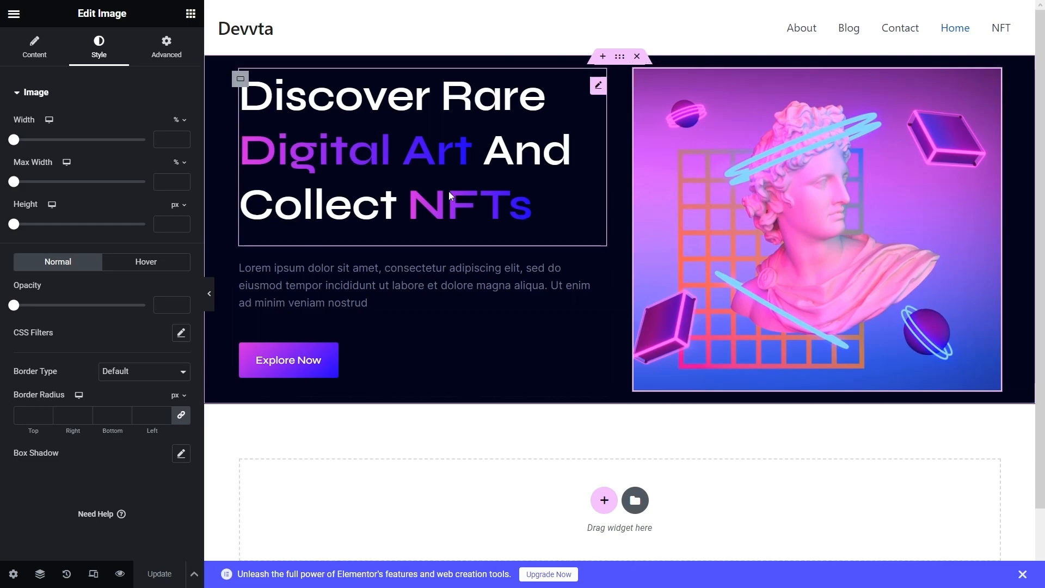
left_click(166, 42)
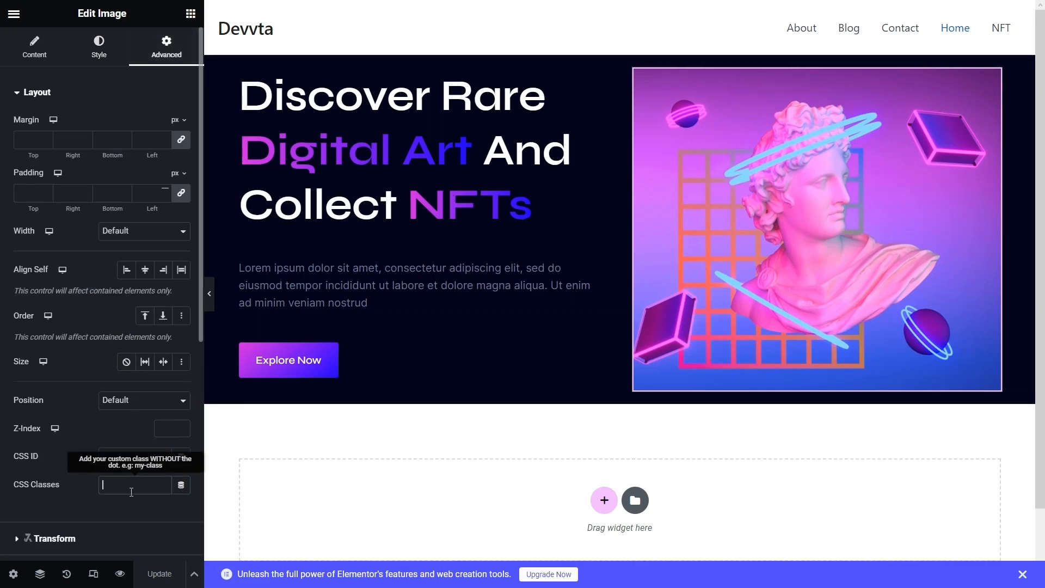
type("hover-effect")
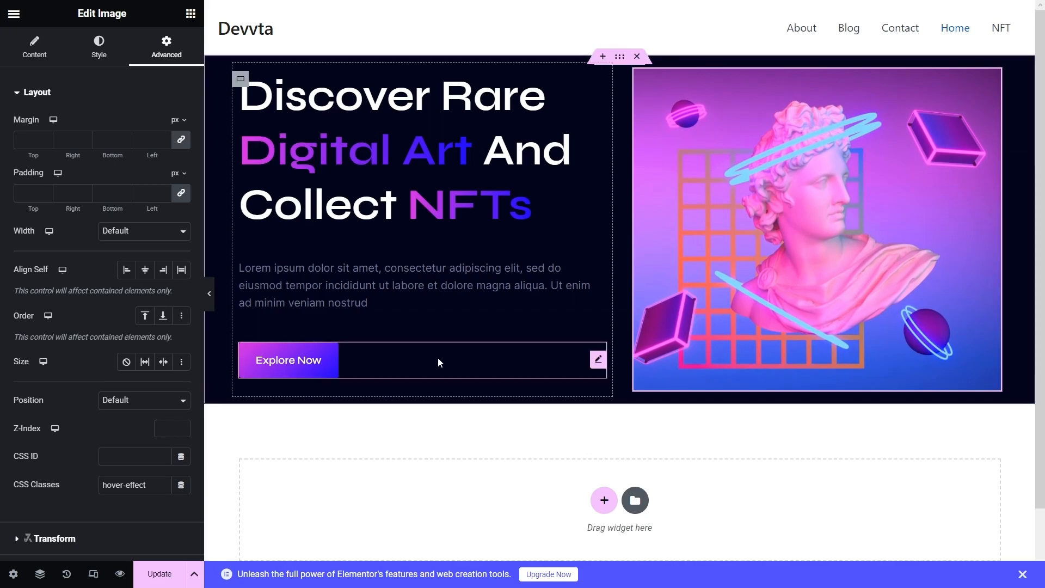
left_click(438, 361)
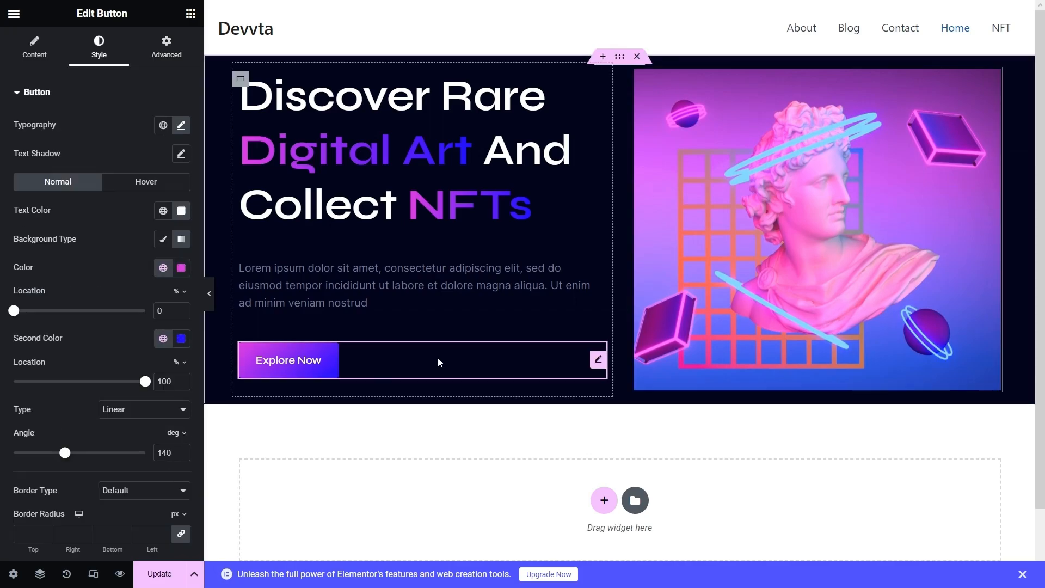
- Set the Explore Now button's Hover Animation to Float
left_click(146, 182)
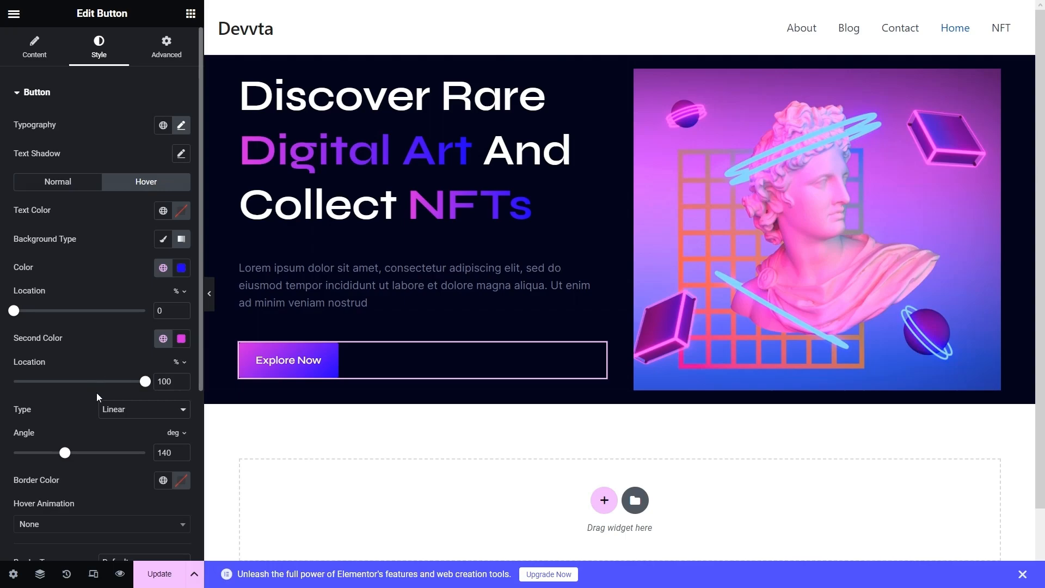
scroll(96, 393, "down", 2)
left_click(65, 439)
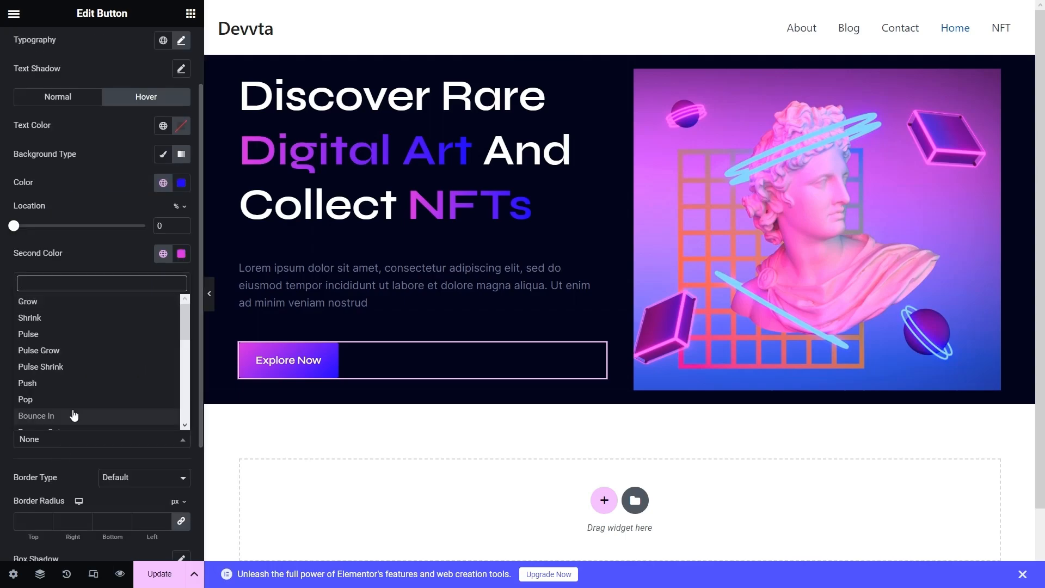
scroll(73, 419, "down", 1)
type("fl")
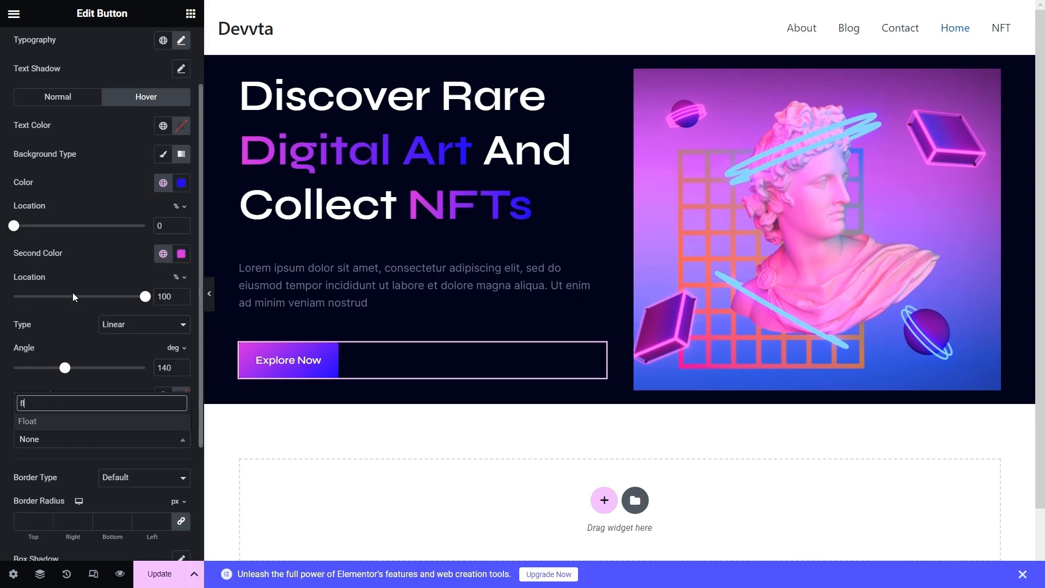
left_click(70, 421)
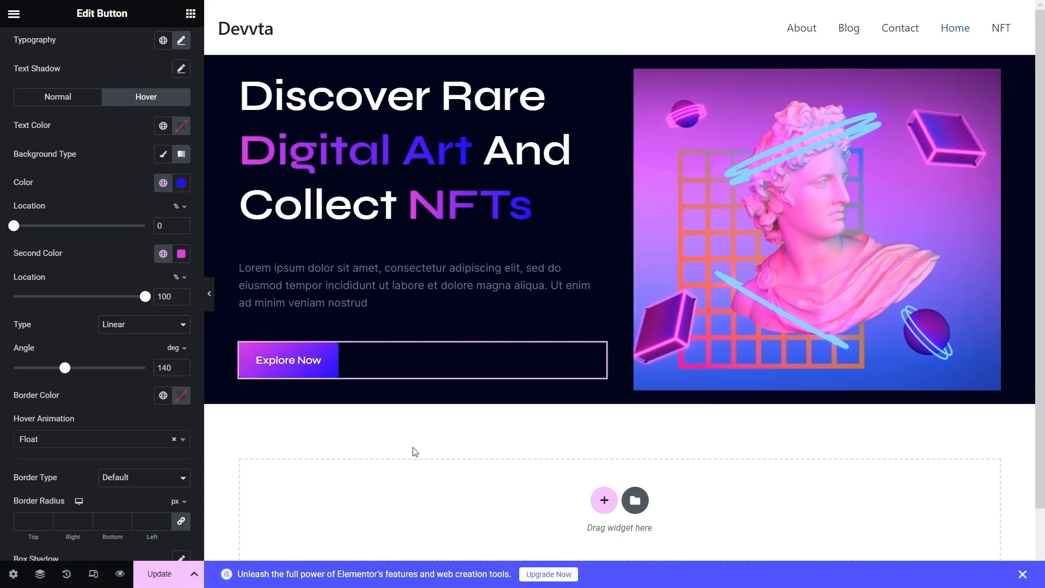
- Give the hero container 175 px top padding with the other sides unlinked at 0
left_click(713, 199)
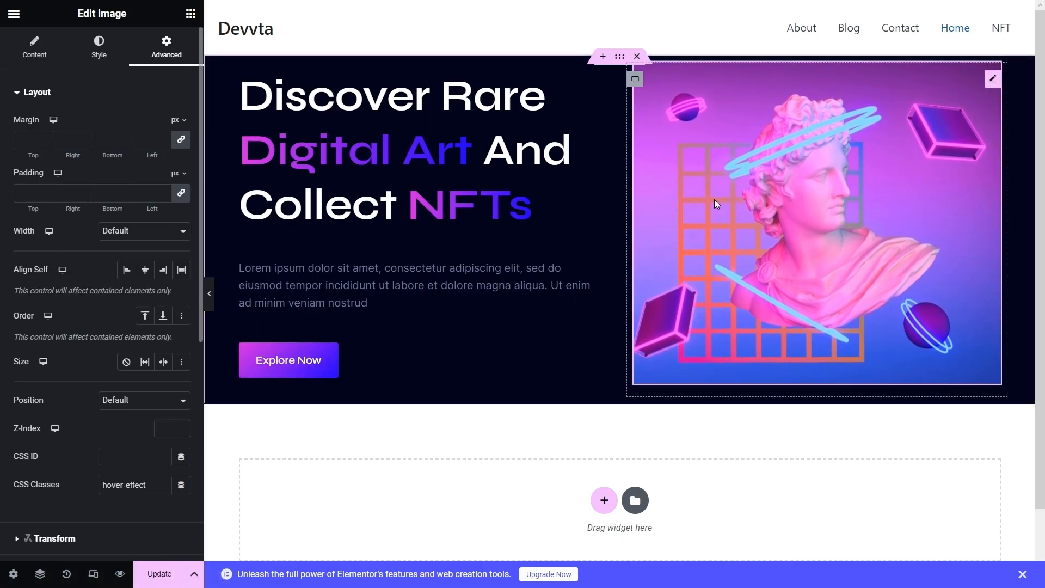
left_click(112, 45)
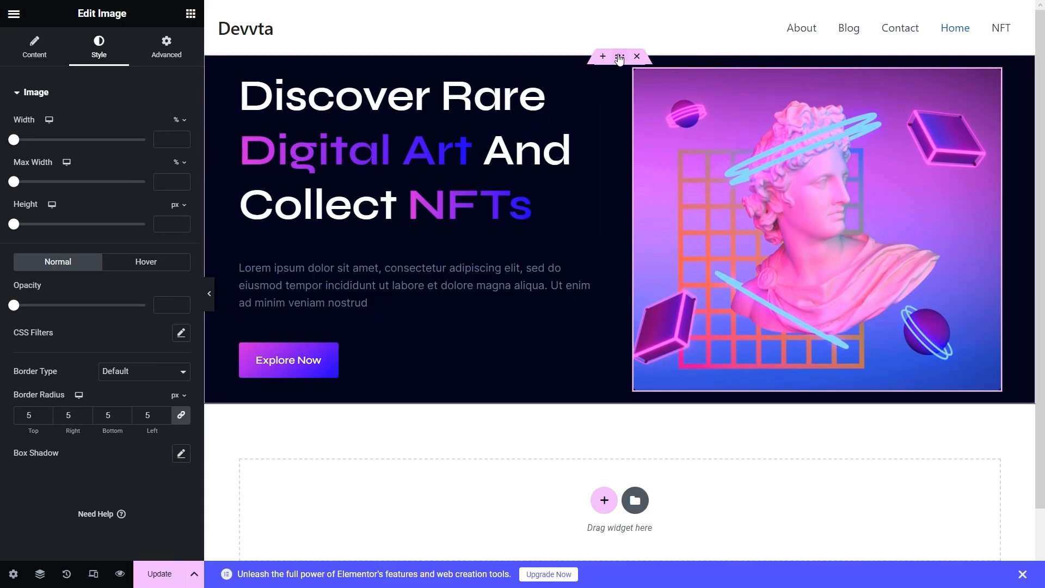
left_click(619, 57)
left_click(154, 44)
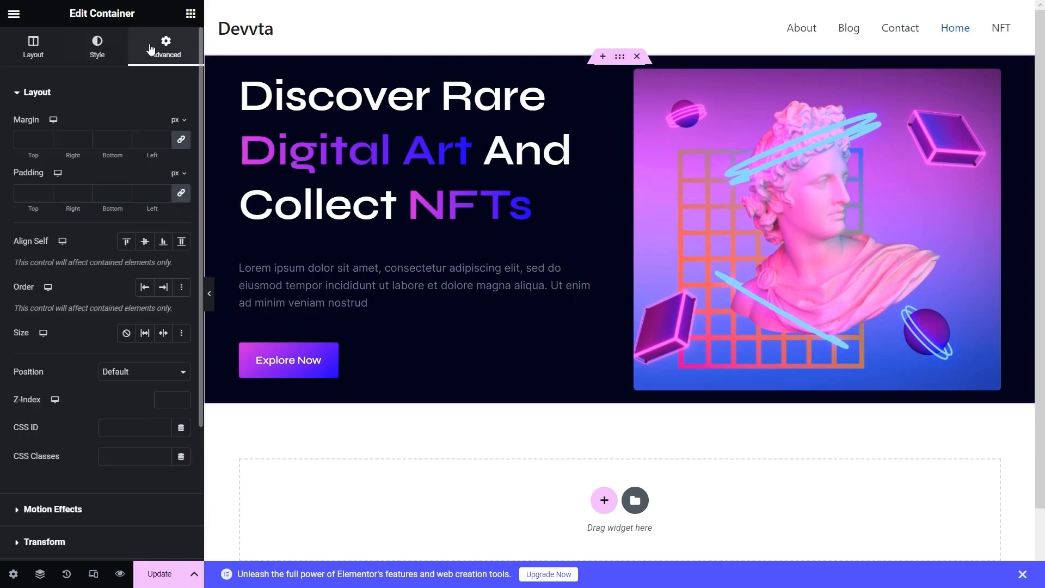
left_click(30, 197)
type("175")
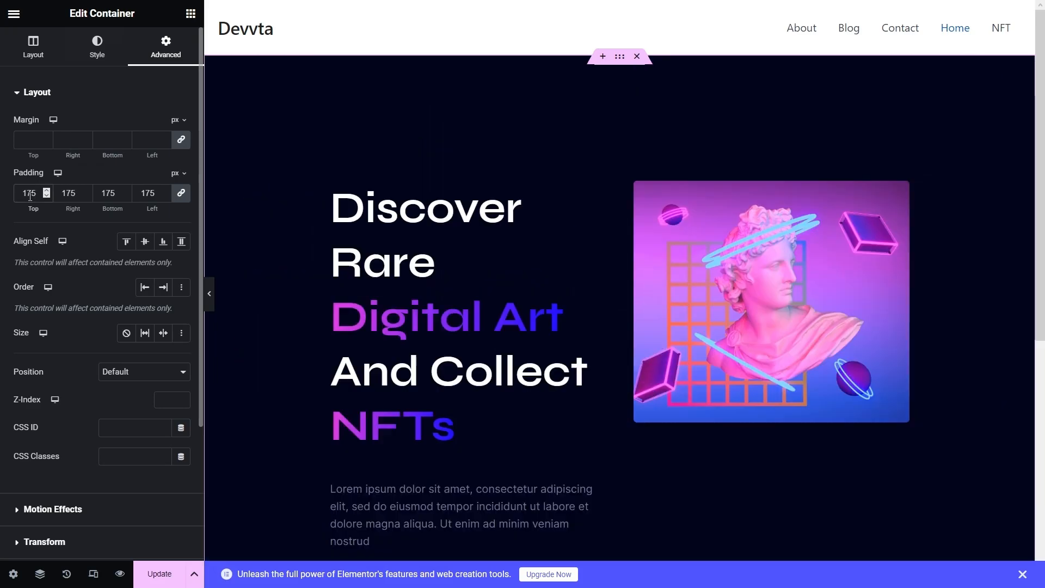
left_click_drag(40, 193, 2, 204)
key("BackSpace")
left_click(184, 195)
type("175")
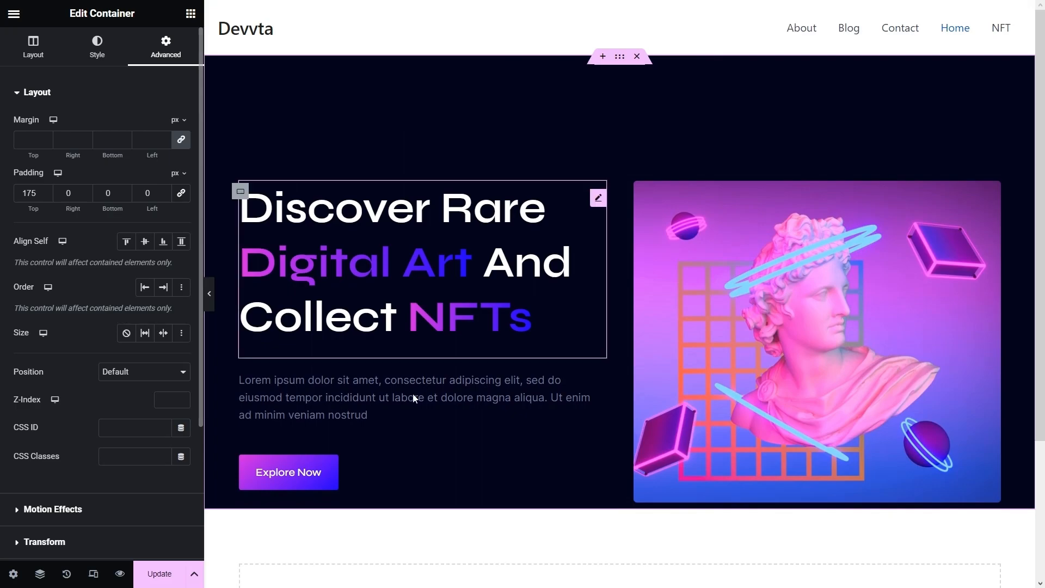
- Add a new section below the hero to bring up the structure choices
scroll(337, 365, "down", 3)
left_click(604, 418)
scroll(508, 458, "down", 1)
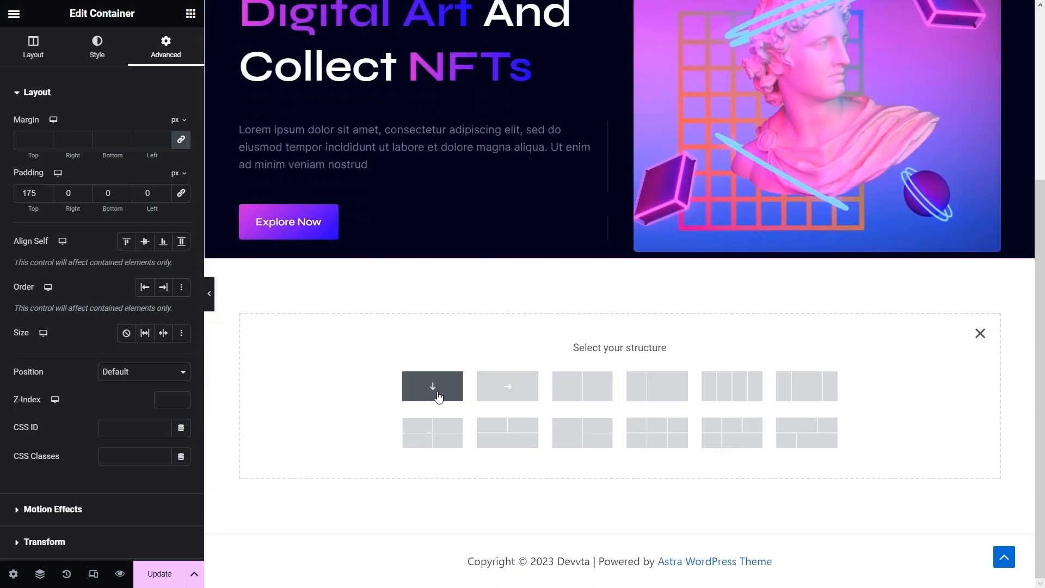
- Create a single-column container holding a heading that reads 'Investor'
left_click(437, 391)
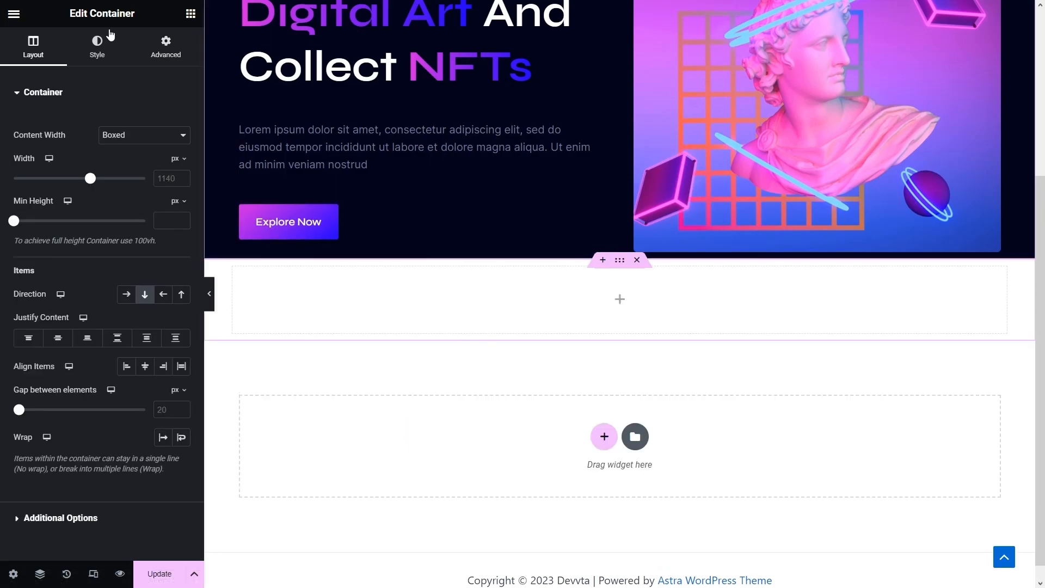
left_click(191, 14)
left_click_drag(54, 330, 270, 306)
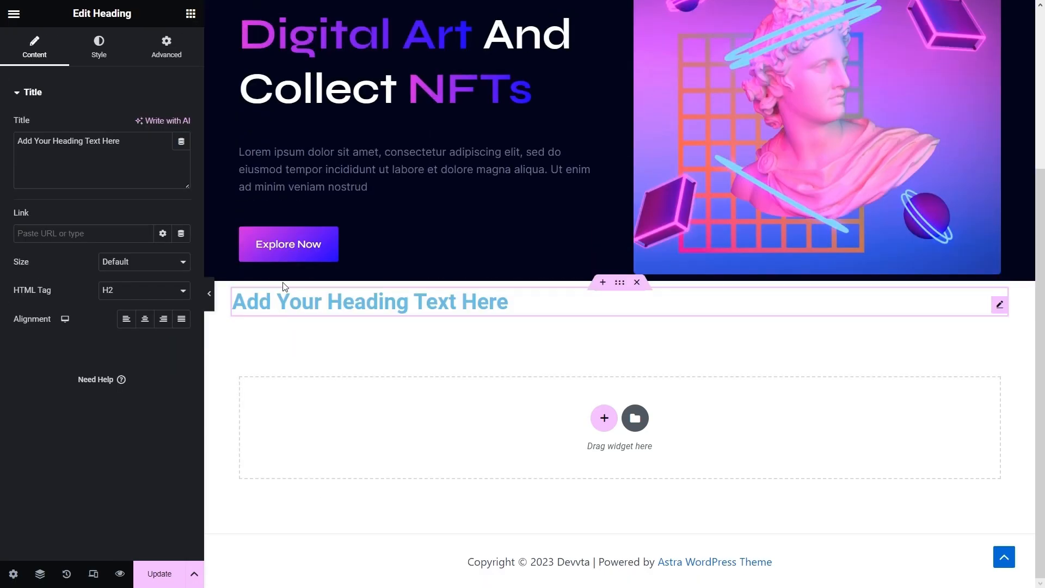
left_click_drag(126, 148, 8, 146)
key("BackSpace")
type("Investor")
- Set the heading size to 124 and its text colour to dark navy #101126
left_click(78, 56)
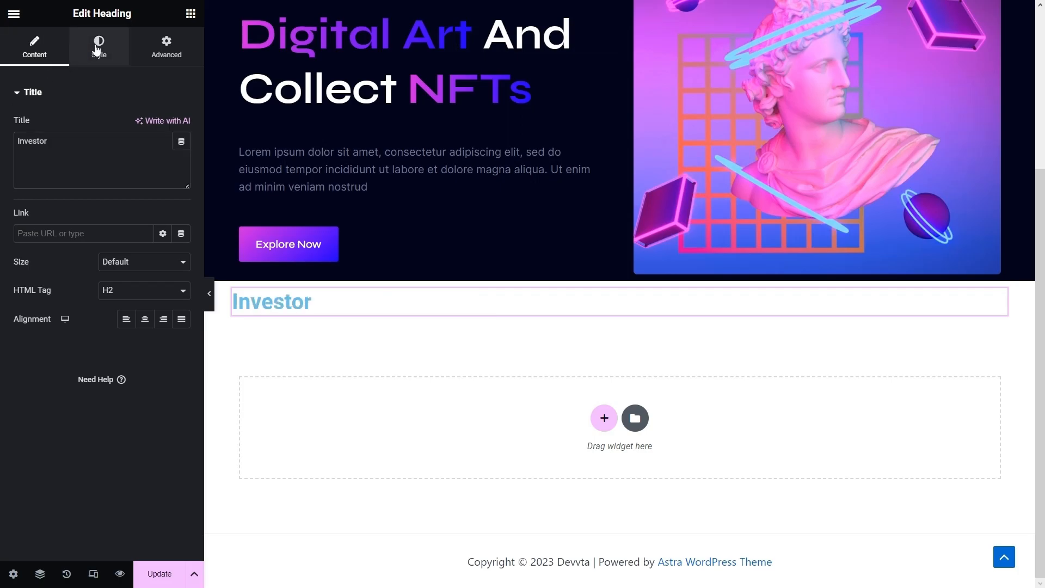
left_click(181, 154)
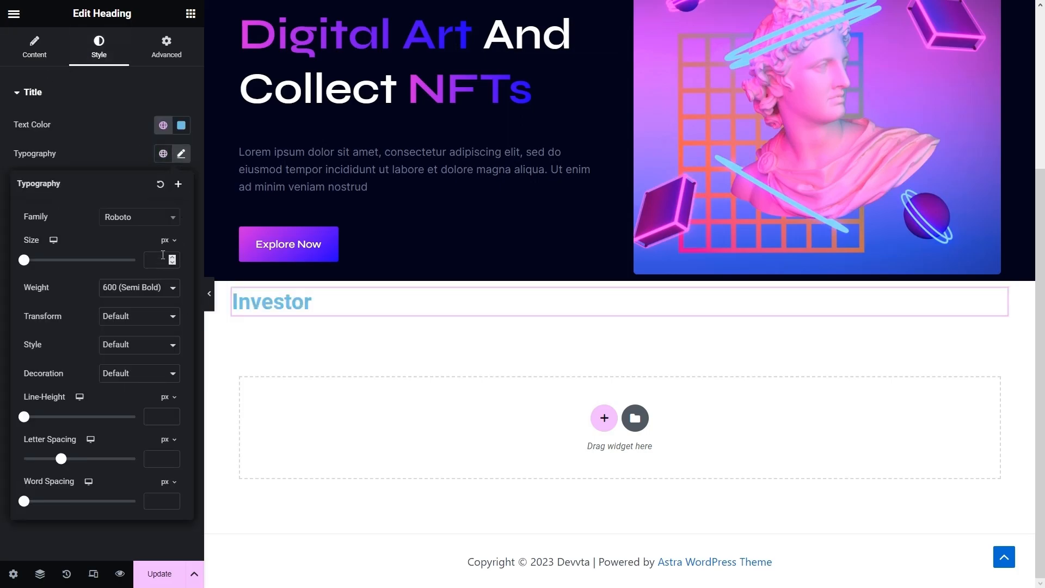
type("124")
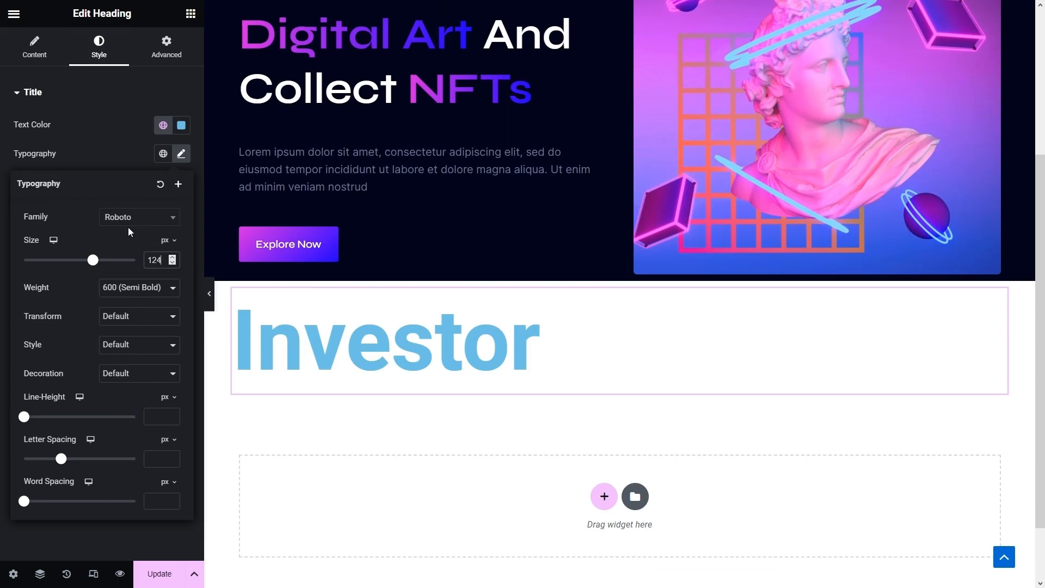
left_click(178, 126)
key("ctrl+v")
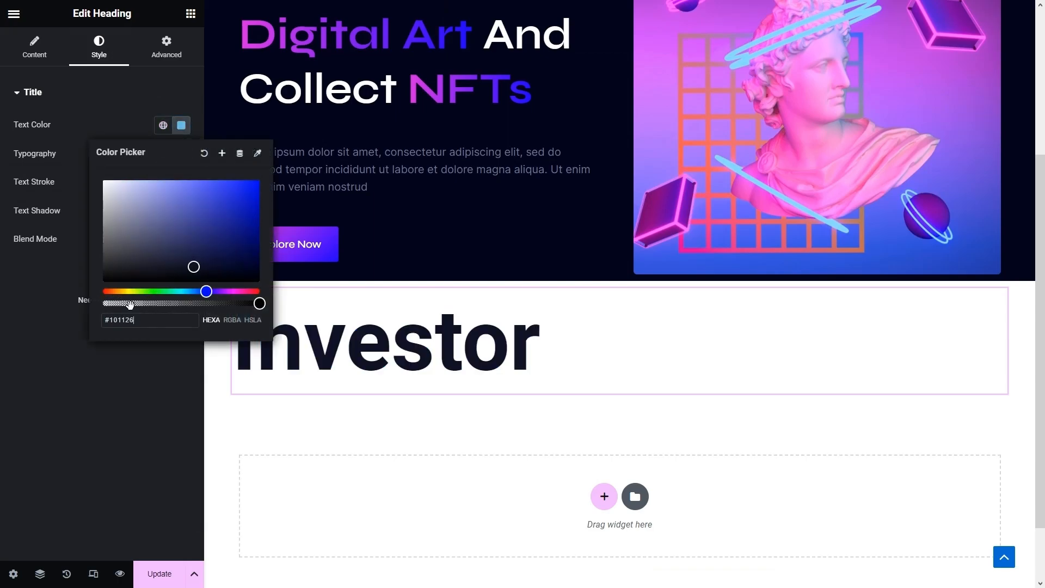
left_click(126, 362)
- Change the Investor heading's font family to Syne
left_click(181, 154)
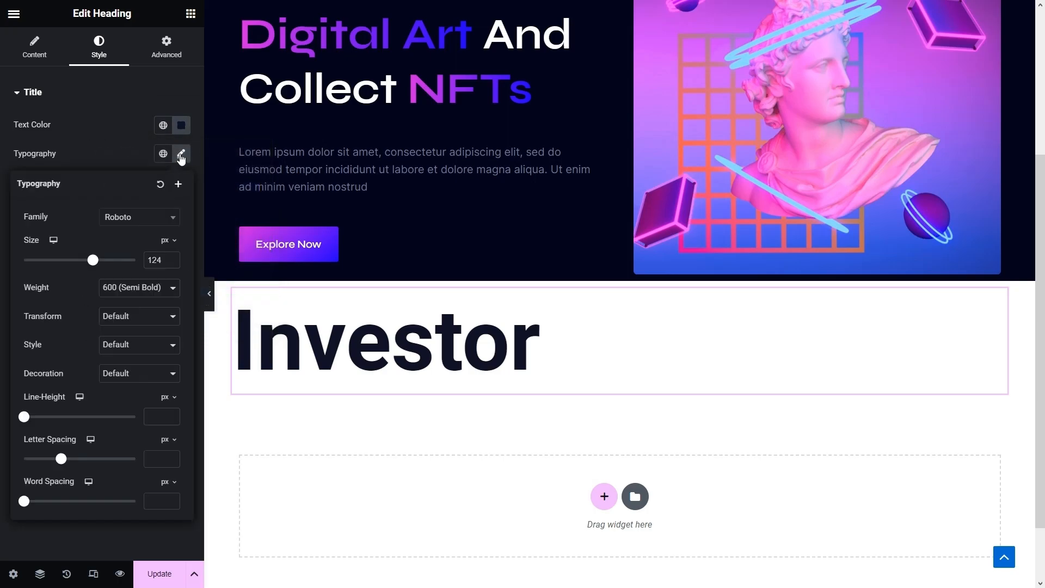
left_click(140, 217)
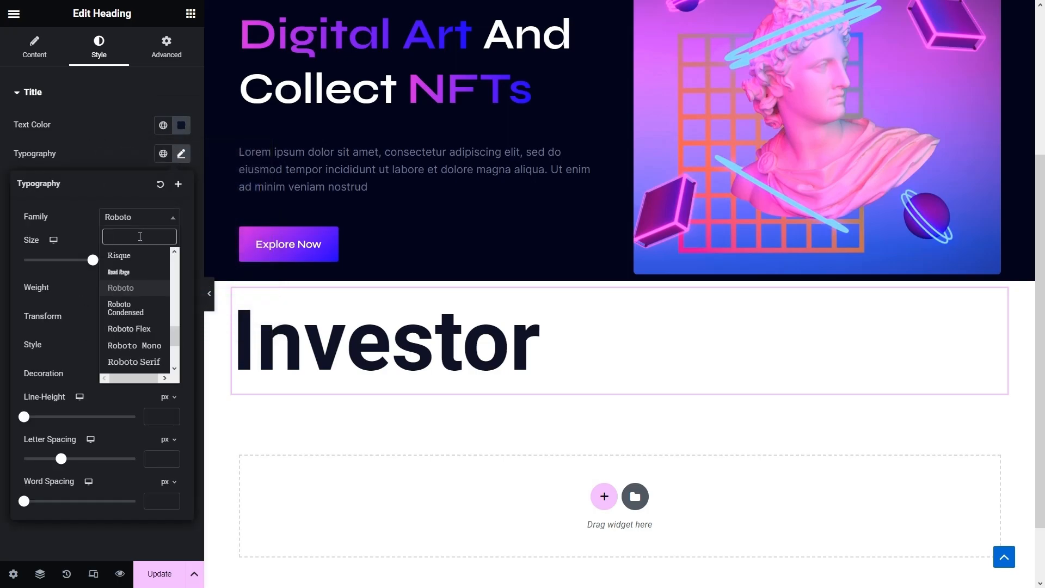
type("syne")
left_click(116, 272)
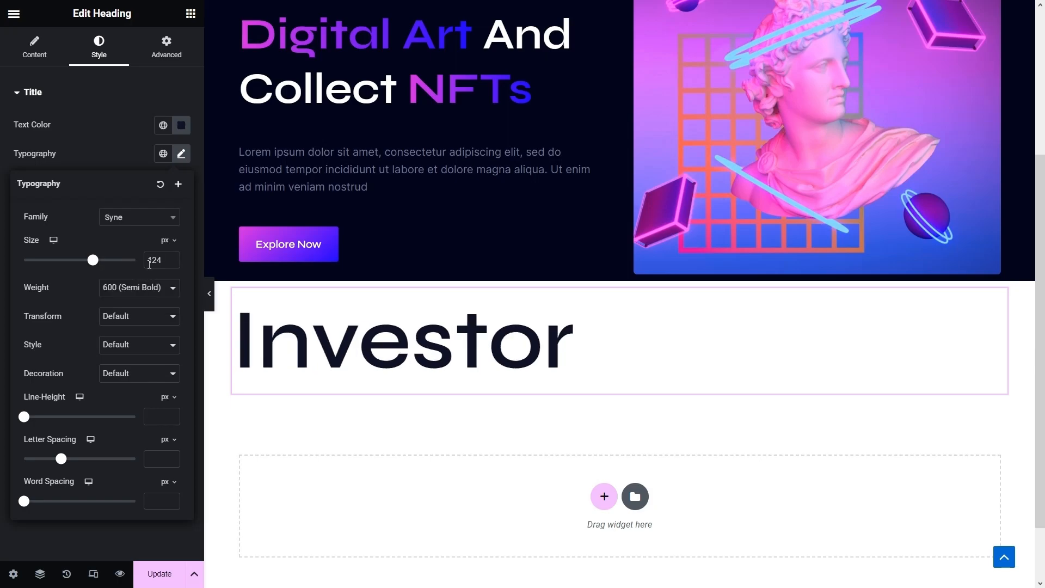
left_click(105, 145)
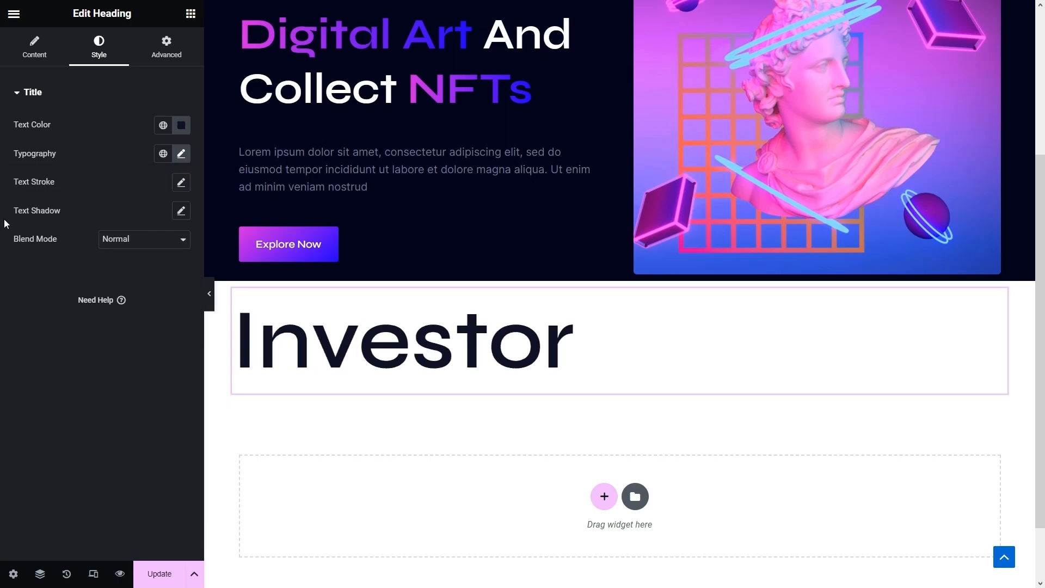
scroll(612, 296, "up", 4)
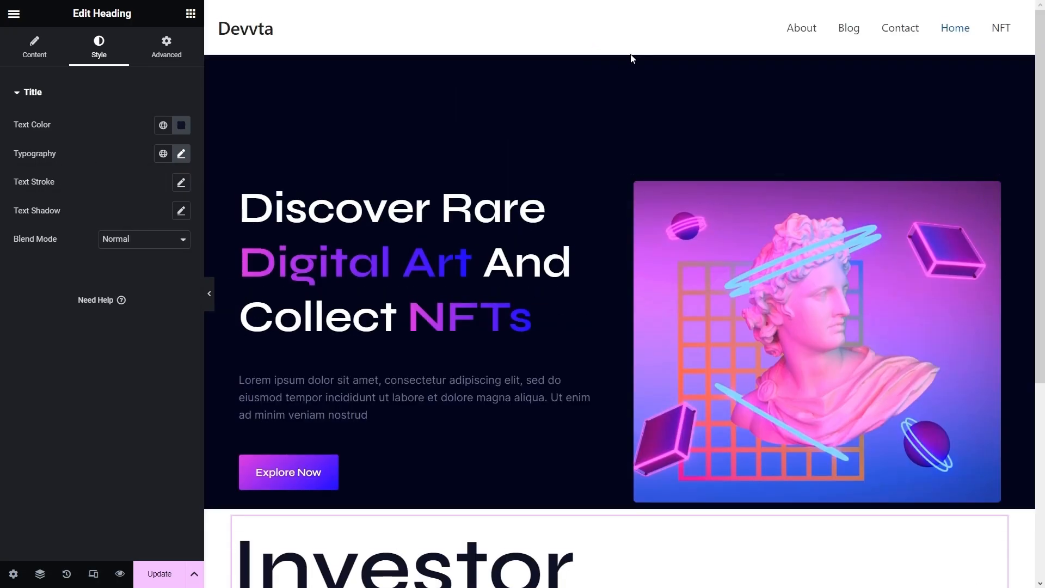
- Copy the hero container's #03041A background colour from its background settings
left_click(622, 60)
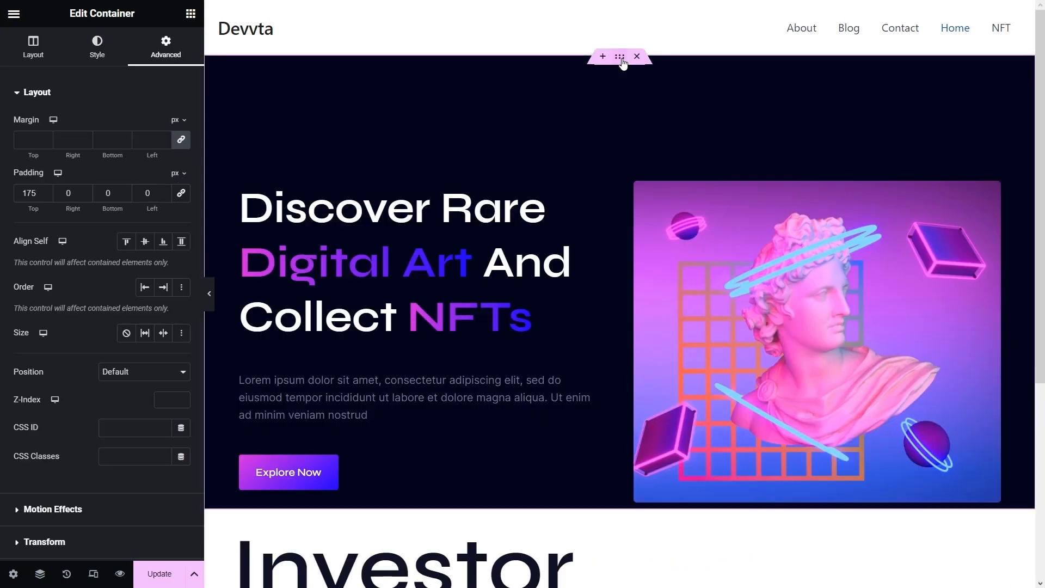
left_click(92, 56)
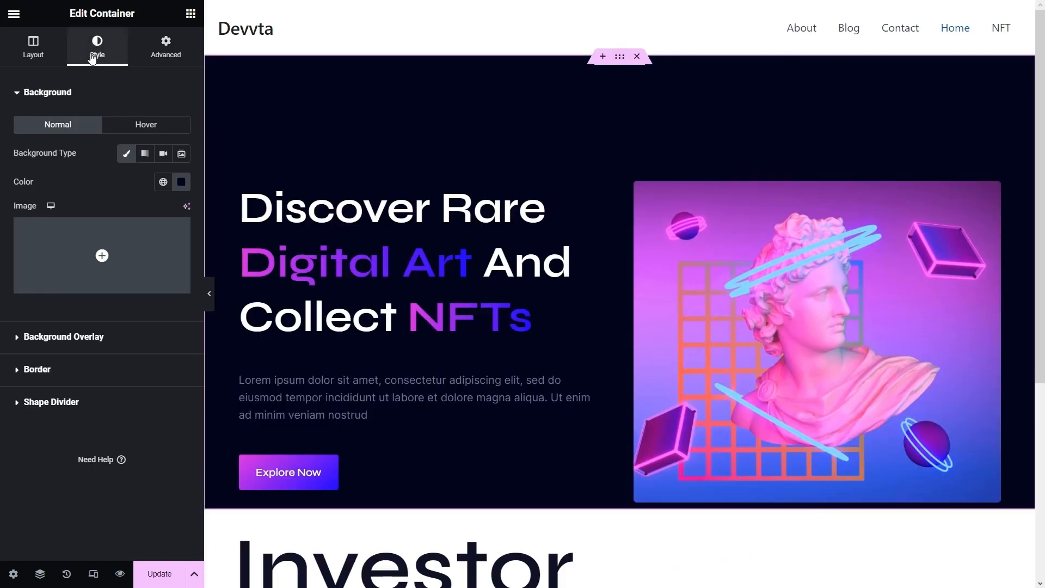
left_click(188, 188)
key("ctrl+c")
scroll(430, 402, "down", 5)
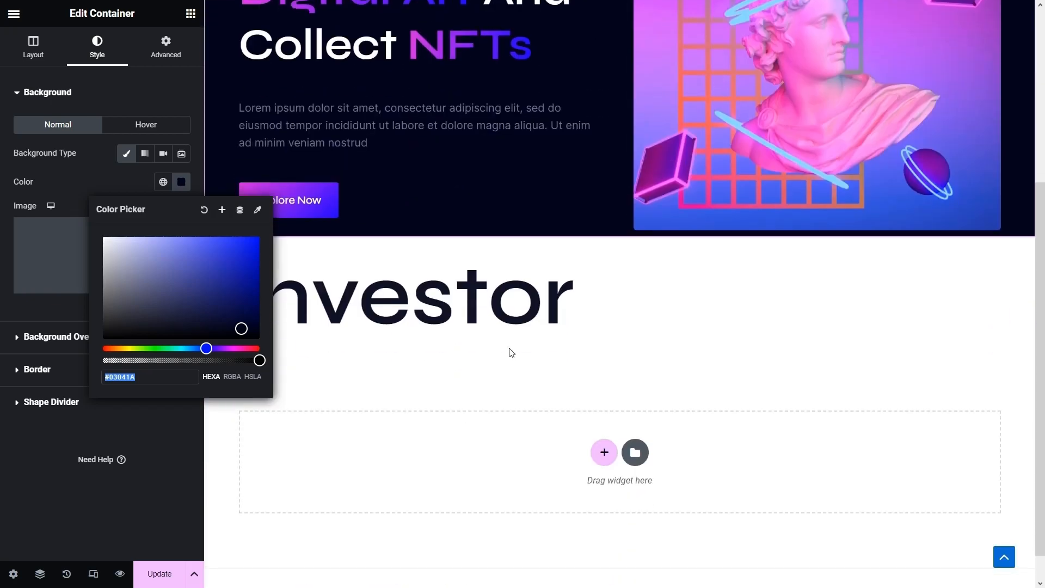
left_click(622, 245)
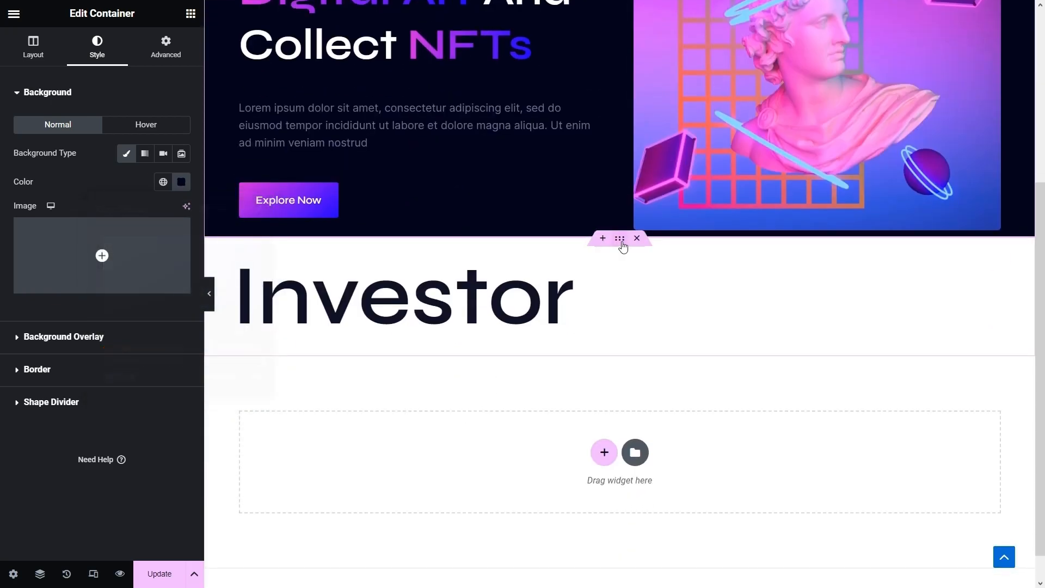
- Give the Investor container a Classic background with the pasted #03041A colour
left_click(104, 48)
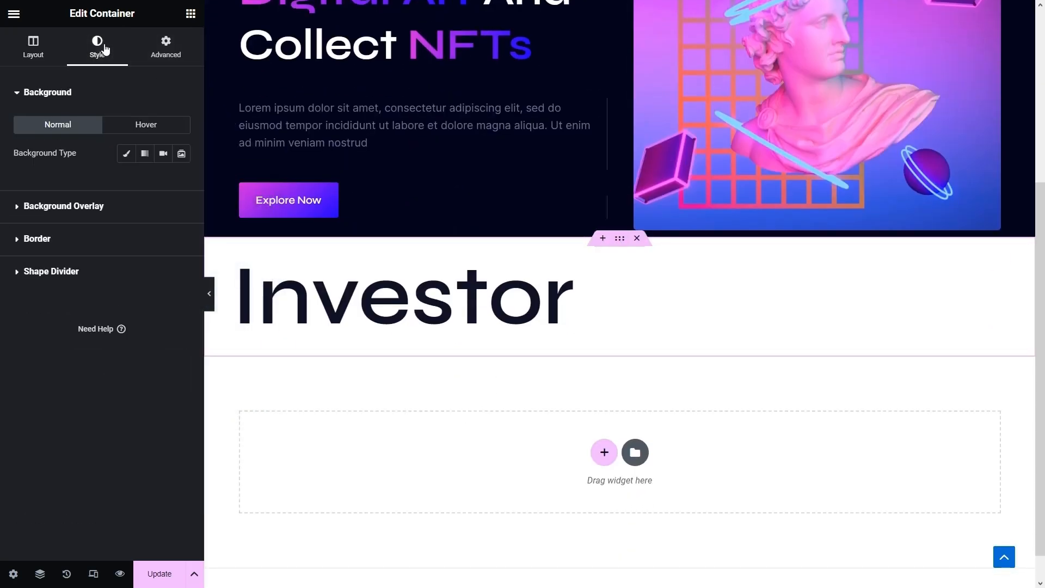
left_click(124, 164)
left_click(181, 182)
key("ctrl+v")
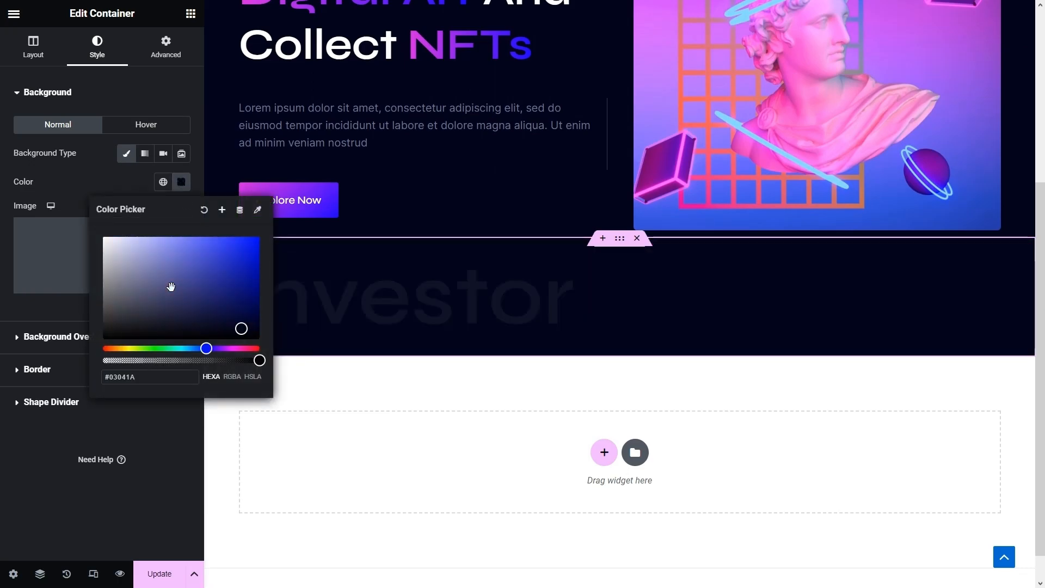
left_click(36, 471)
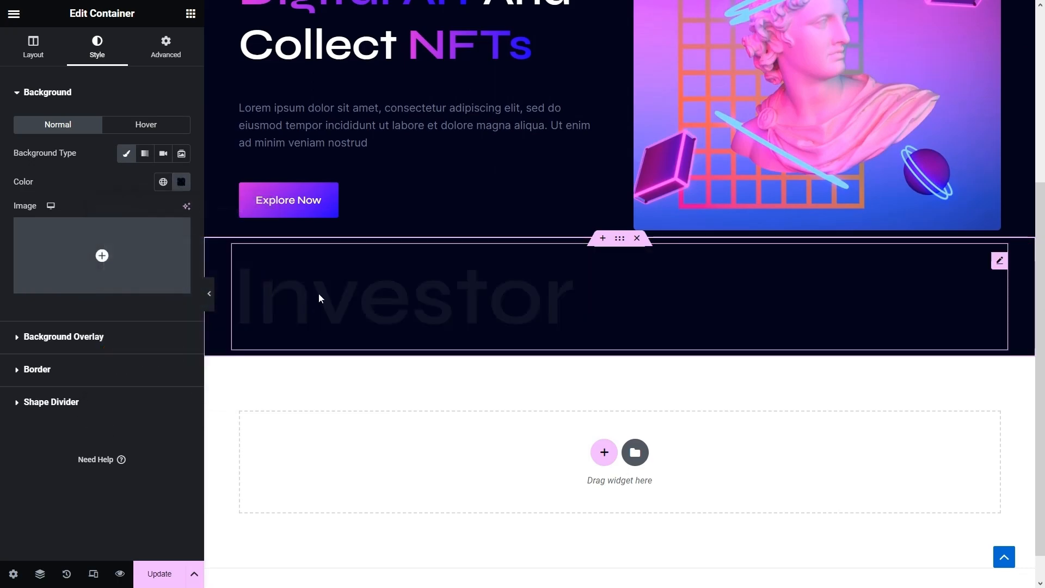
- Add an inner container to the Investor section and move the Investor heading into it
left_click(192, 16)
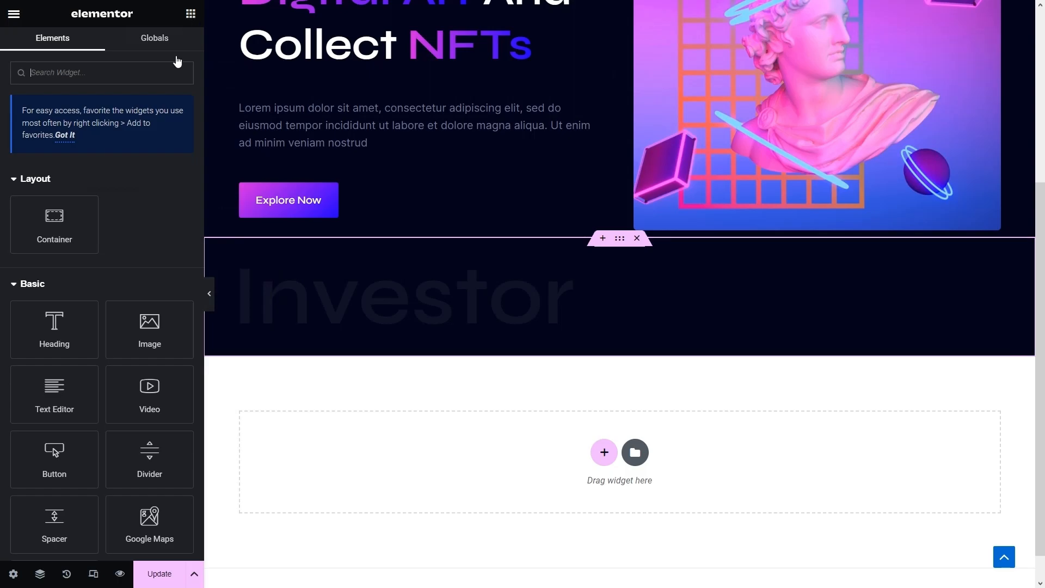
left_click_drag(54, 221, 326, 259)
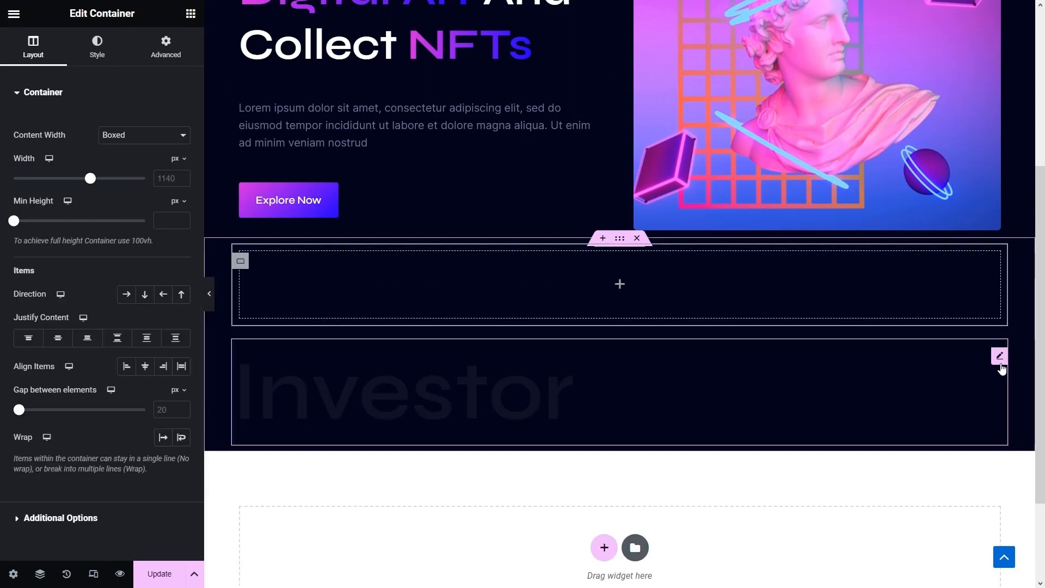
left_click_drag(1001, 367, 649, 282)
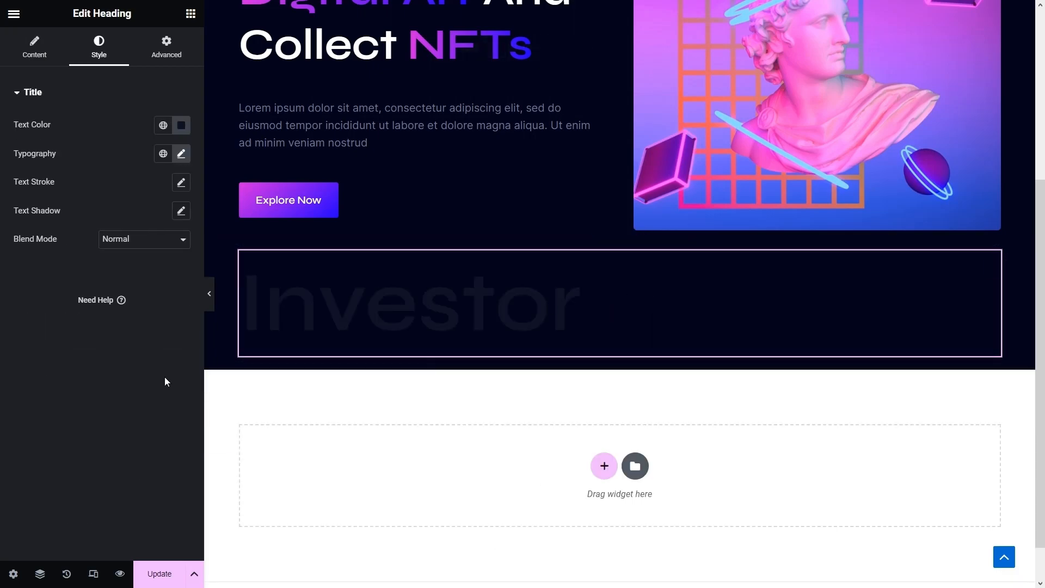
left_click(34, 47)
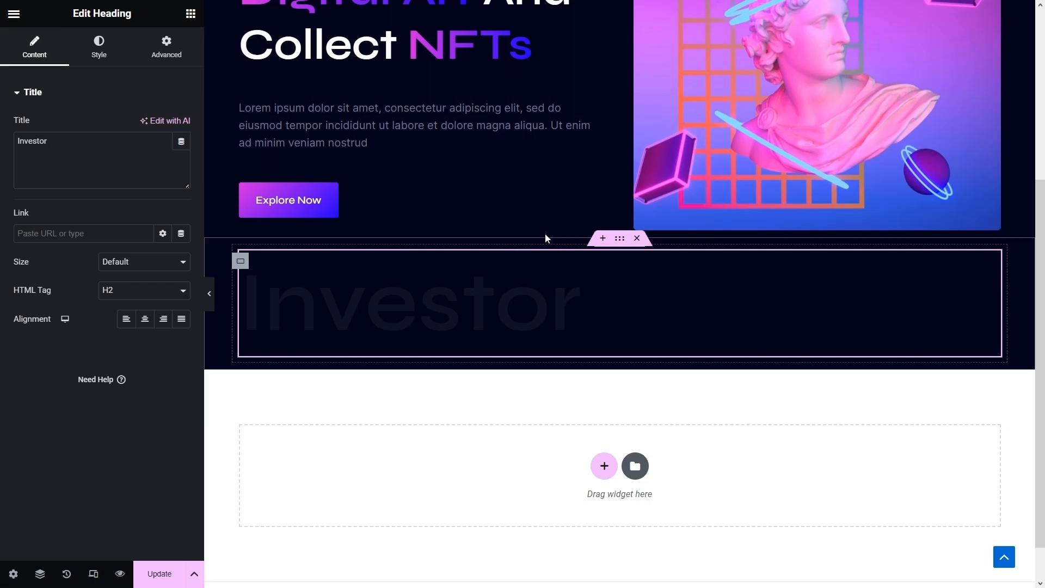
- Enter 1350 in the Investor container's layout and set its items to a row direction
left_click(612, 243)
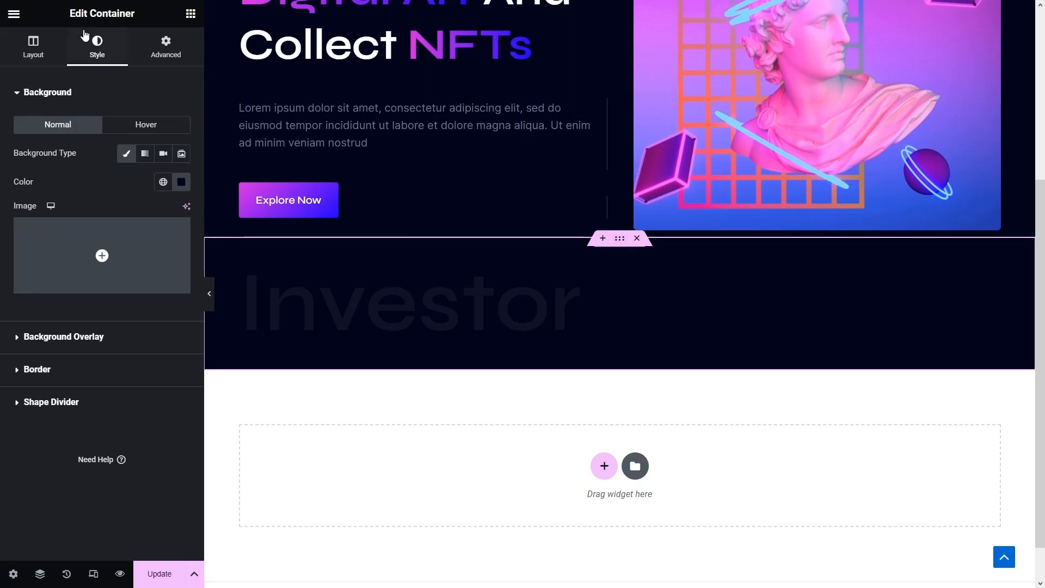
left_click(32, 42)
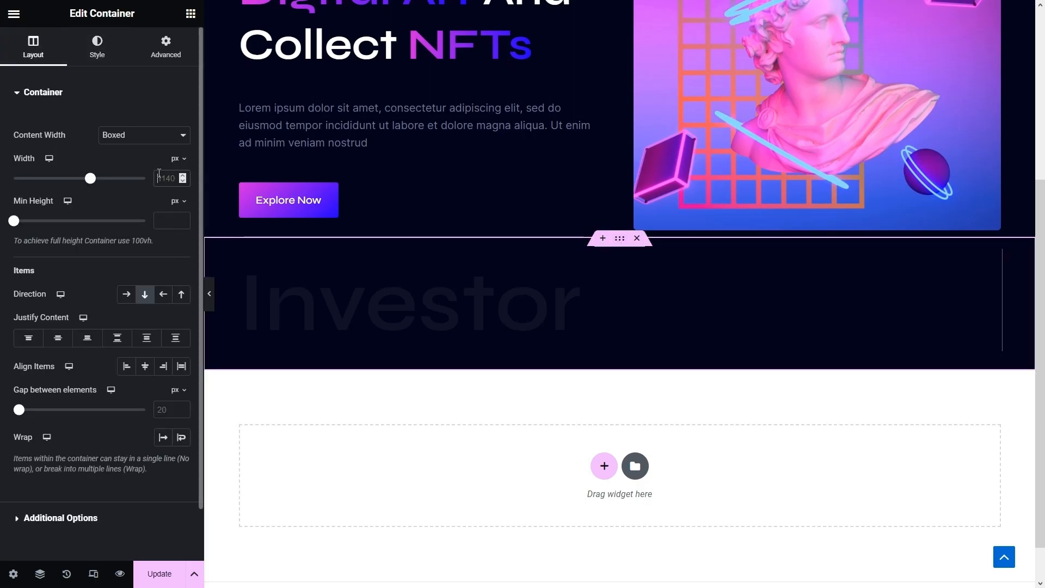
type("1350")
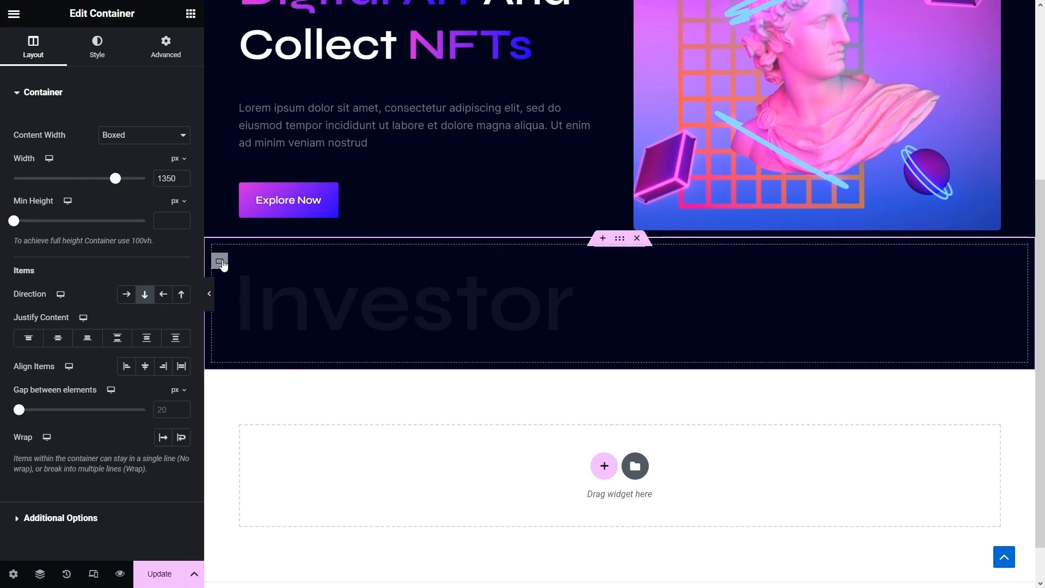
left_click(220, 261)
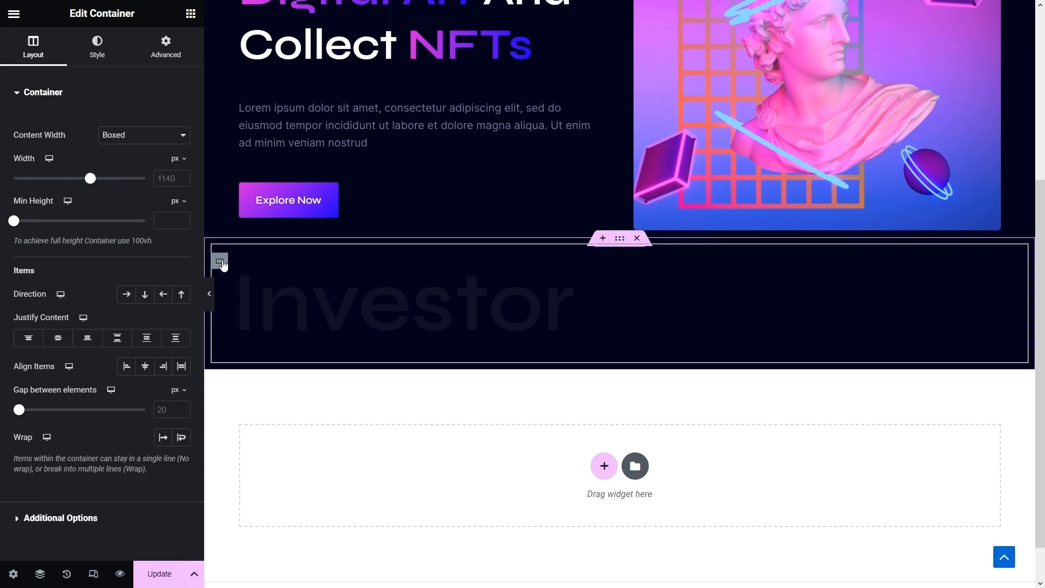
left_click(122, 299)
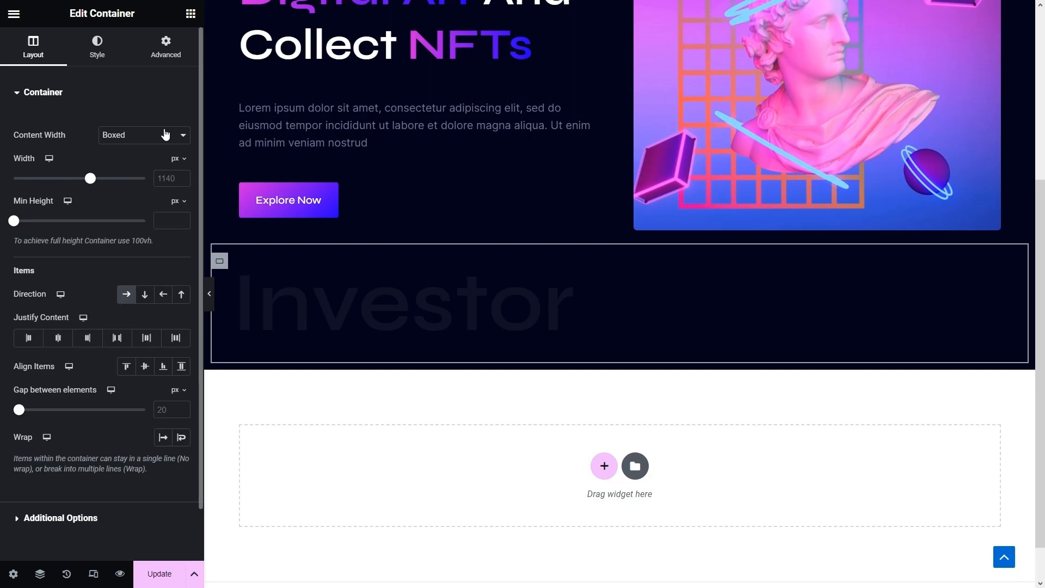
- Add a nested empty container beside the Investor heading
left_click(191, 13)
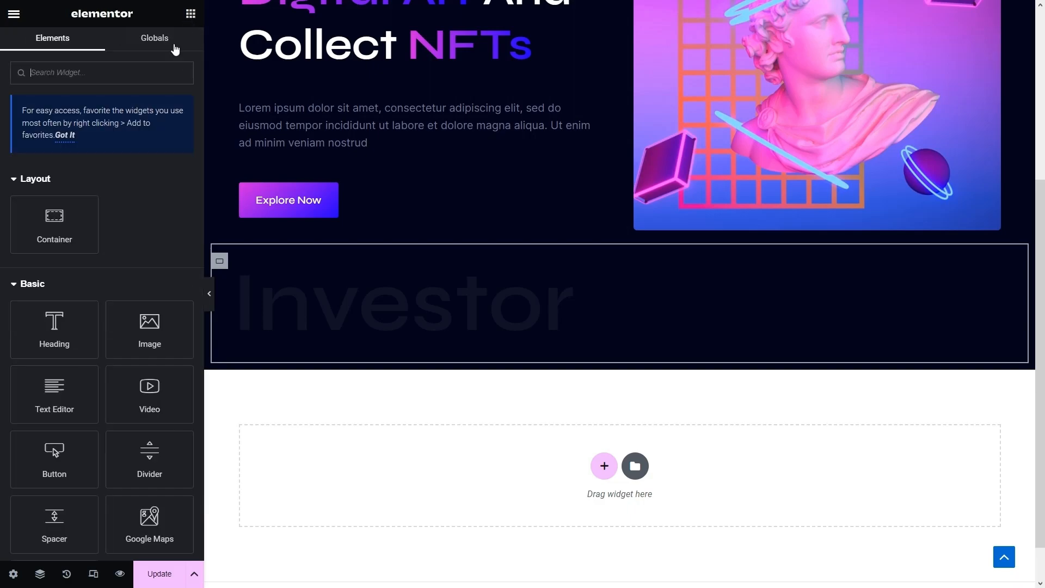
left_click_drag(57, 223, 574, 291)
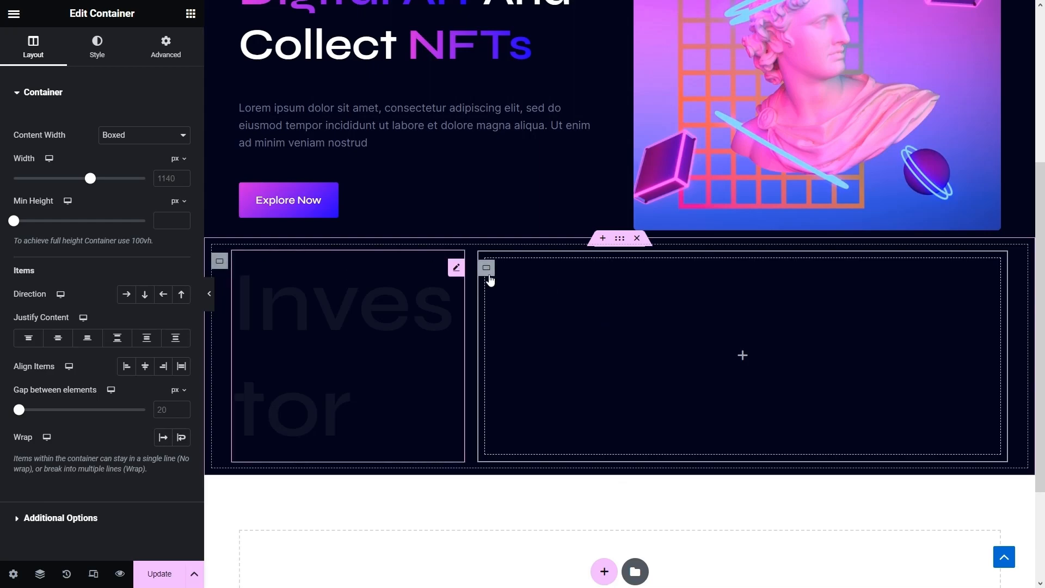
left_click(221, 262)
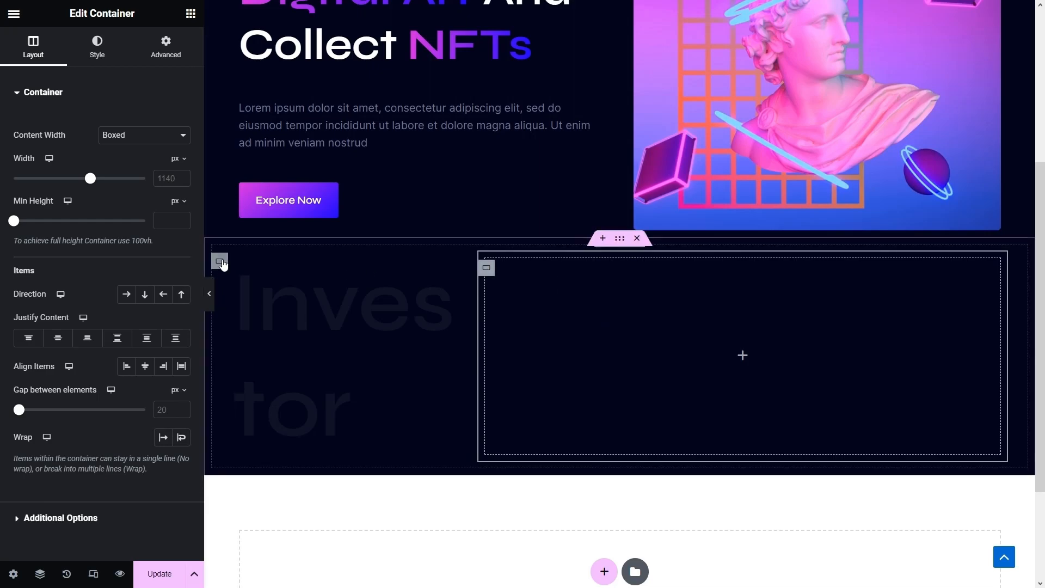
- Give the Investor heading a Custom width of 90%
left_click(293, 308)
left_click(166, 48)
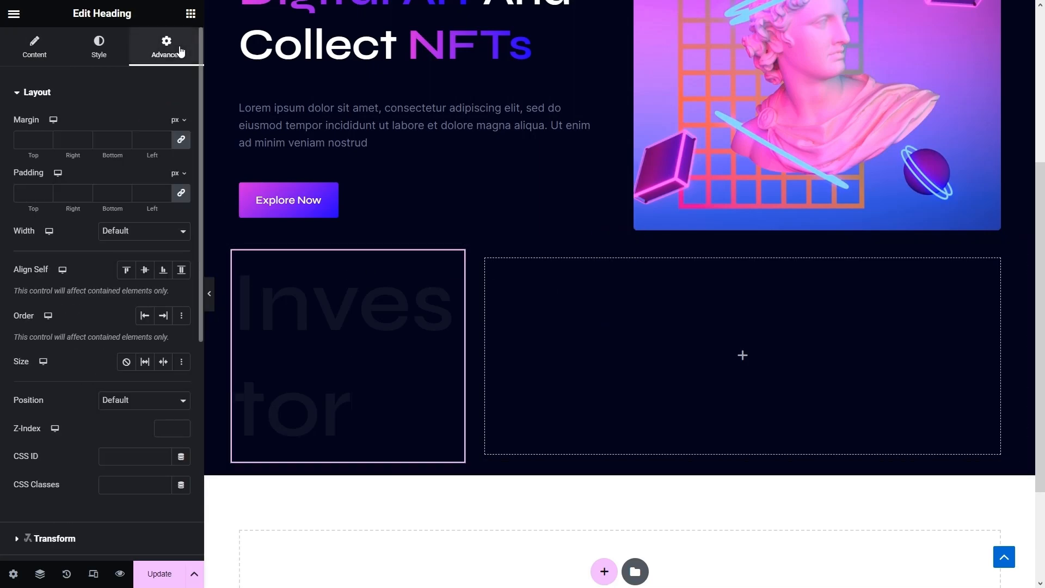
left_click(131, 233)
left_click(129, 277)
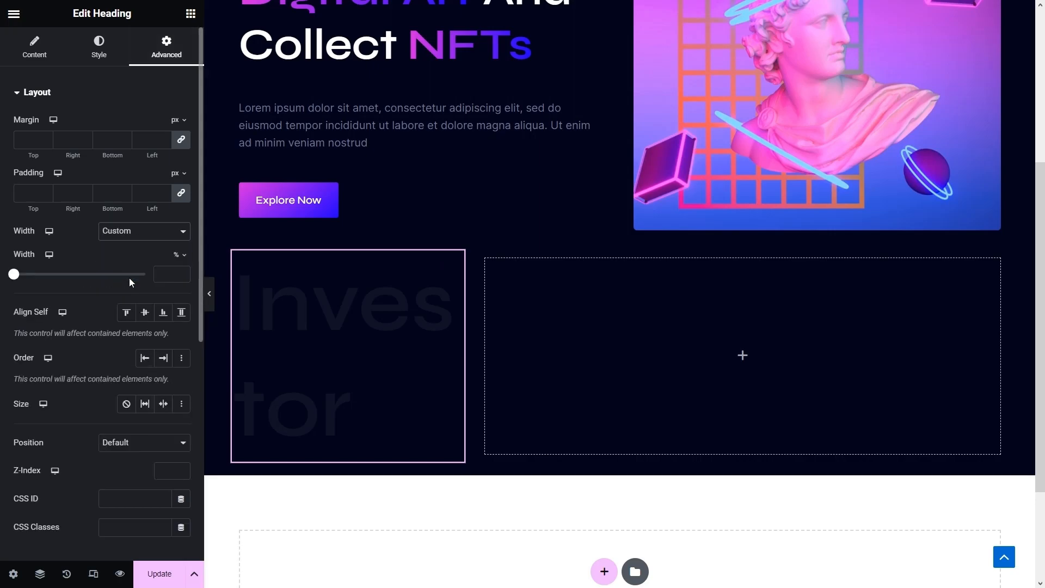
left_click_drag(28, 280, 129, 273)
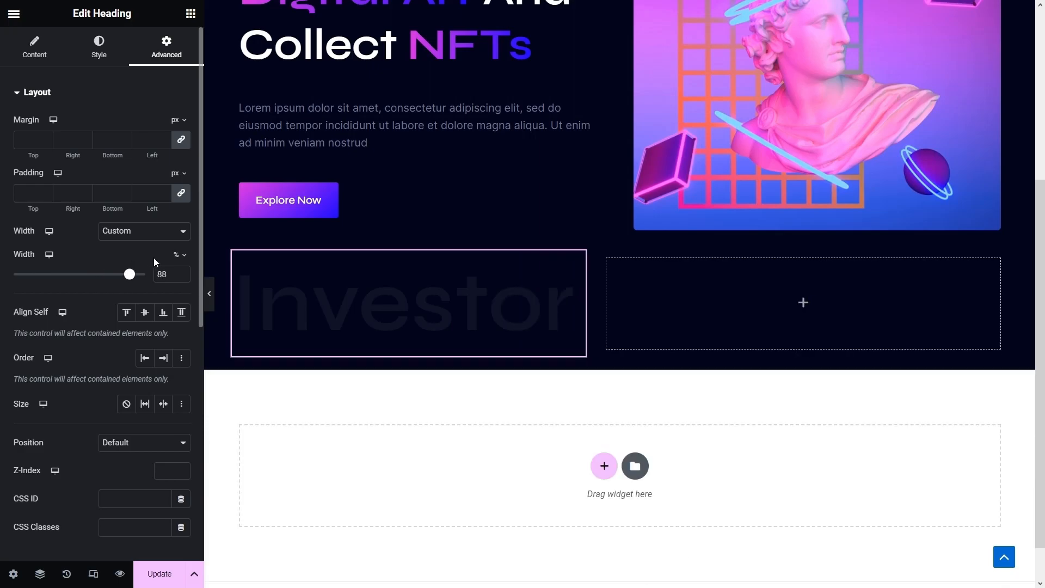
type("90")
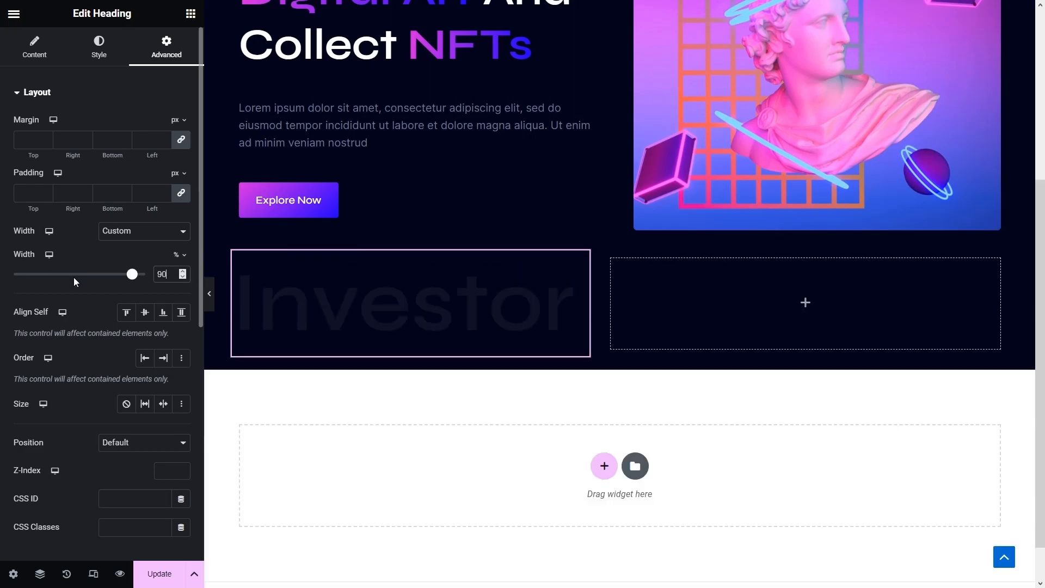
left_click(661, 298)
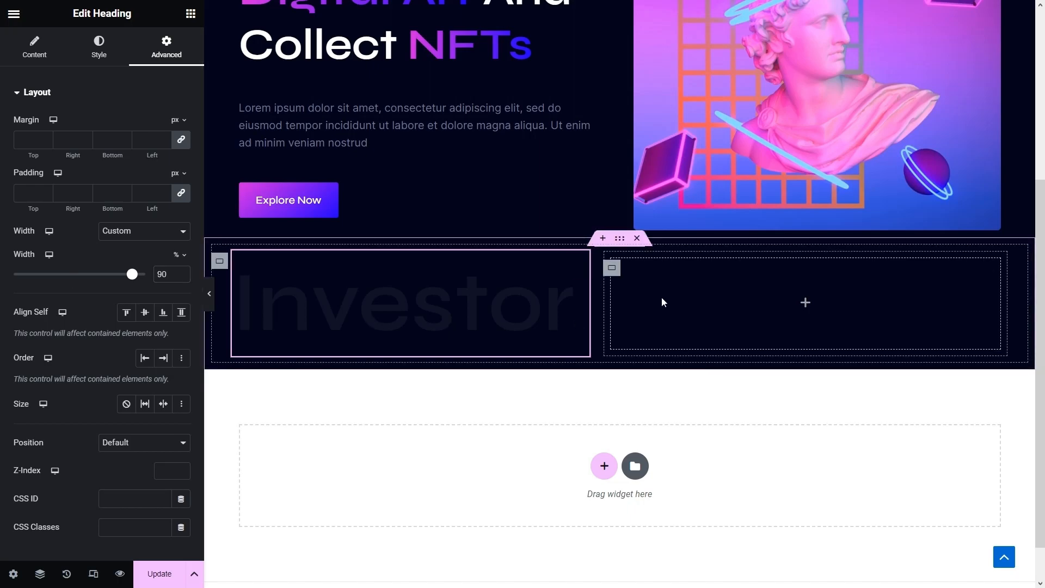
left_click(613, 268)
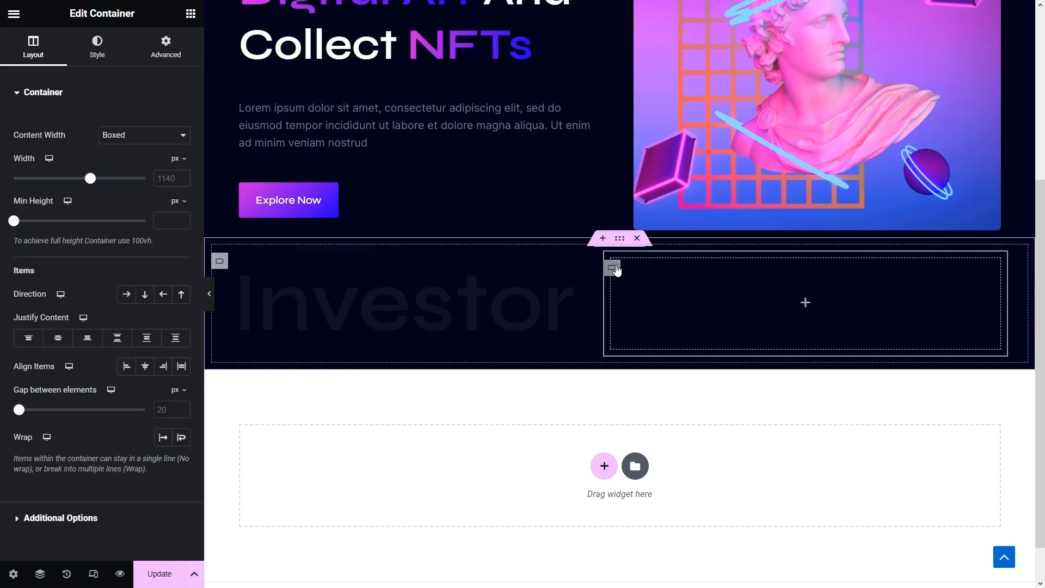
- Place an Image widget in the right-hand container showing the Blocknet partner logo
left_click(191, 14)
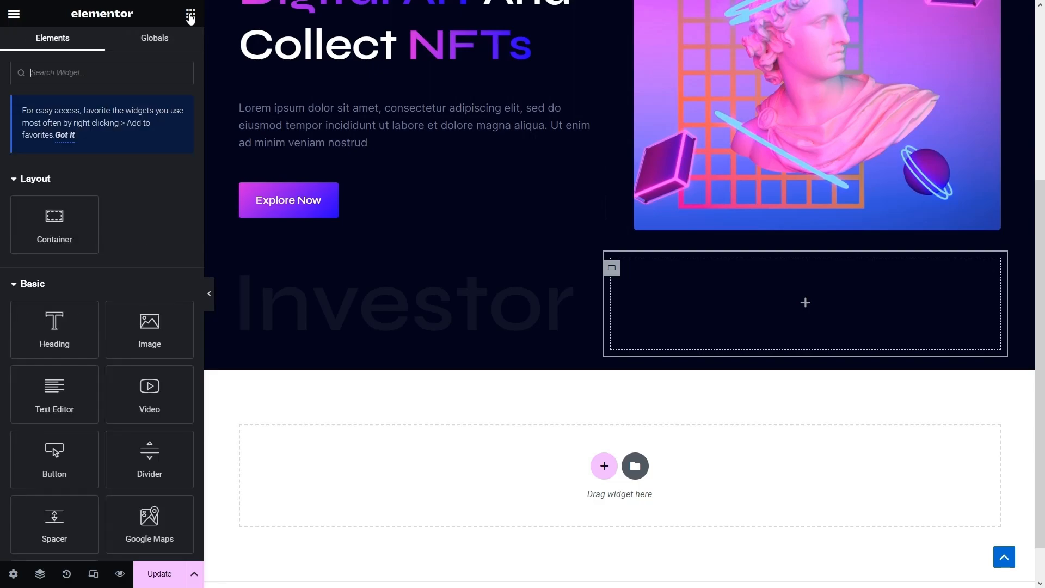
left_click_drag(156, 337, 685, 304)
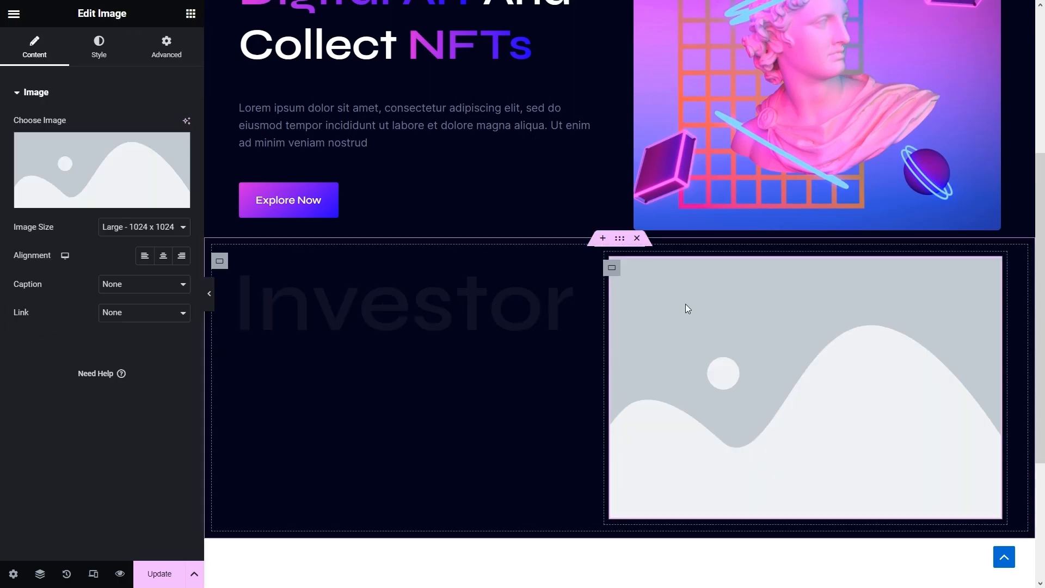
scroll(685, 305, "down", 1)
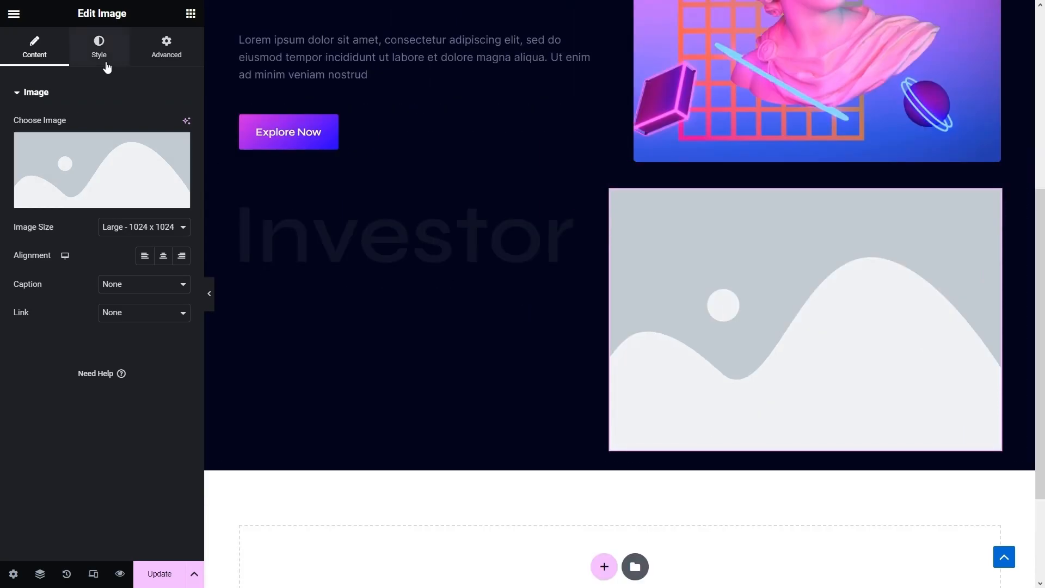
left_click(111, 164)
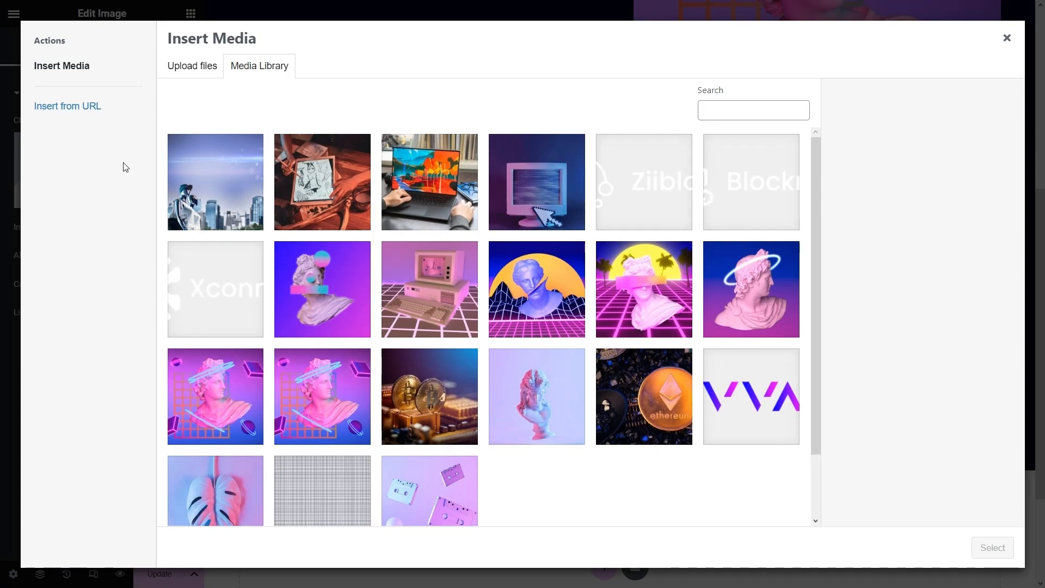
left_click(738, 198)
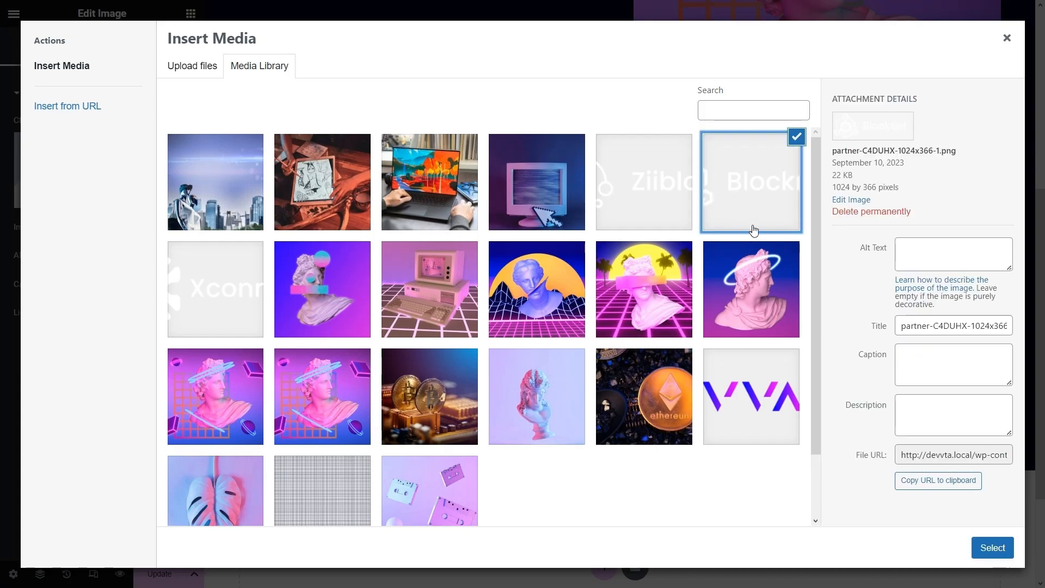
left_click(1001, 549)
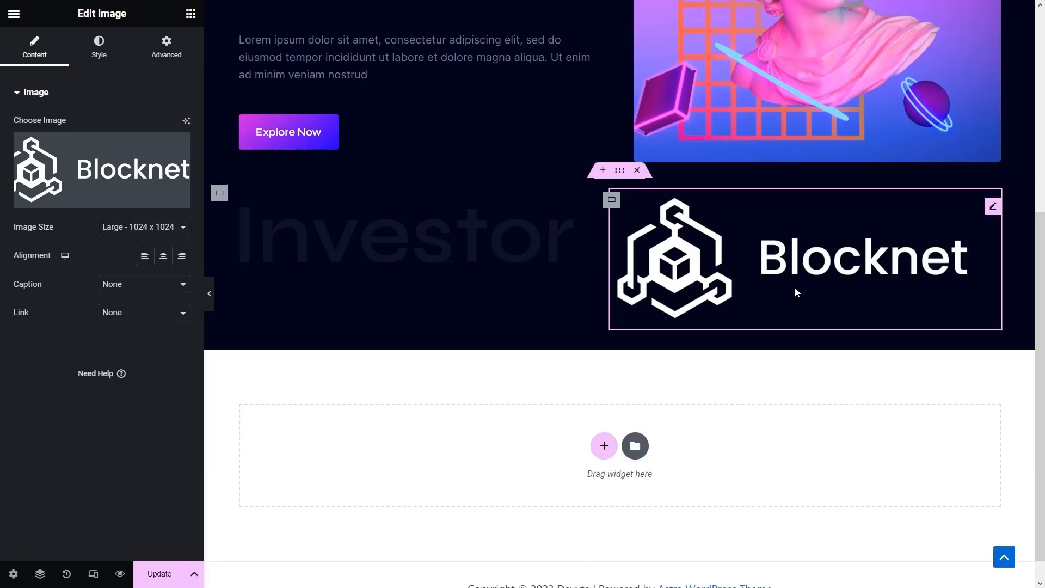
- Set the Blocknet logo to Custom width 25% and centre it with Align Self
left_click(163, 53)
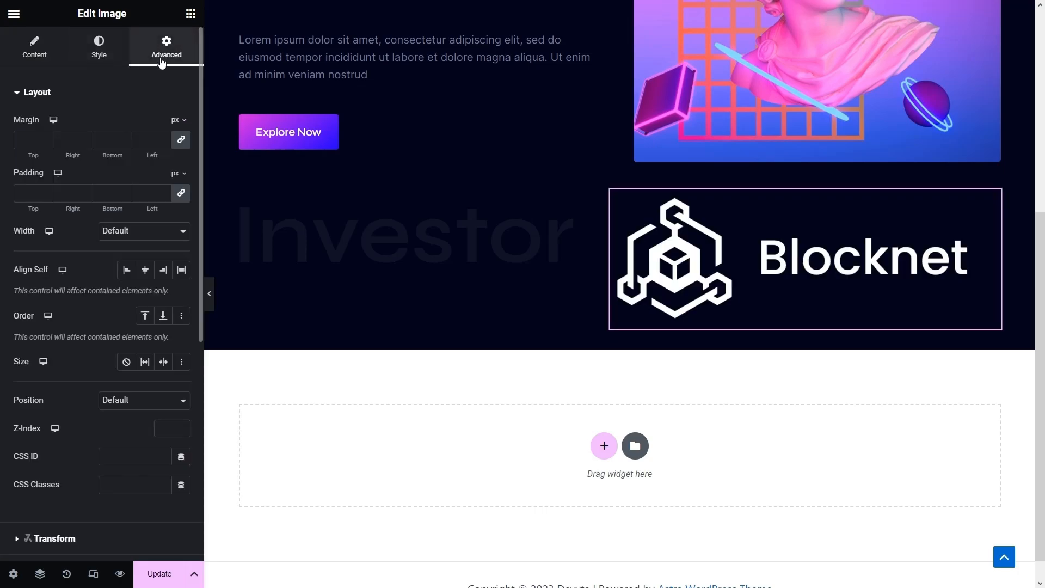
left_click(151, 238)
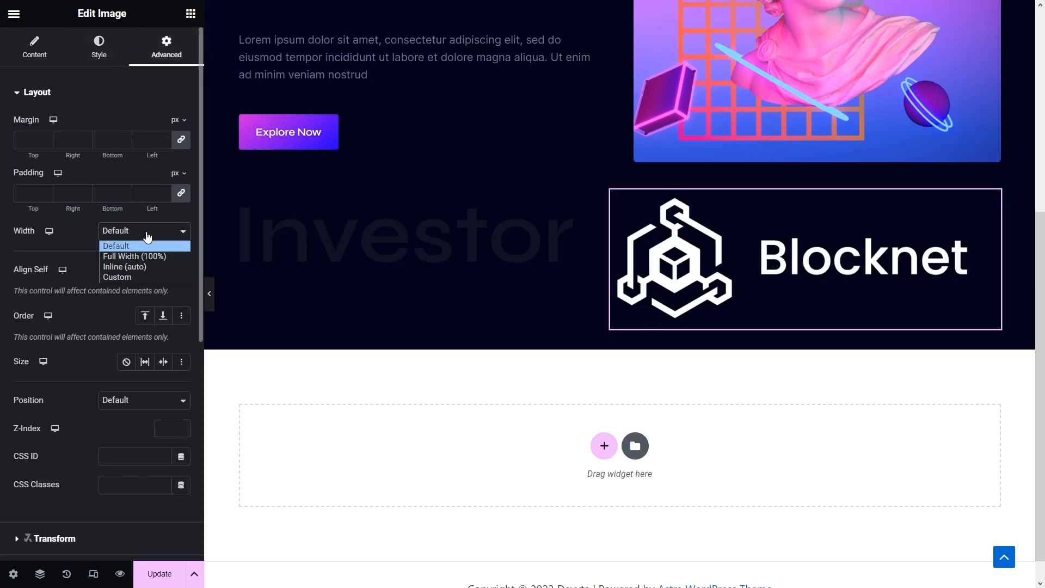
left_click(132, 281)
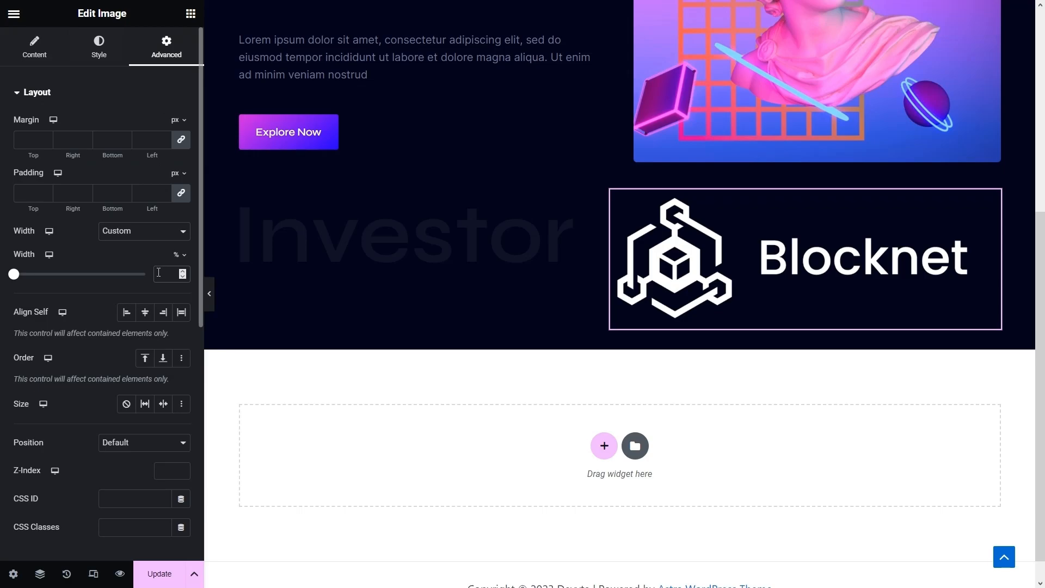
left_click(159, 272)
type("25")
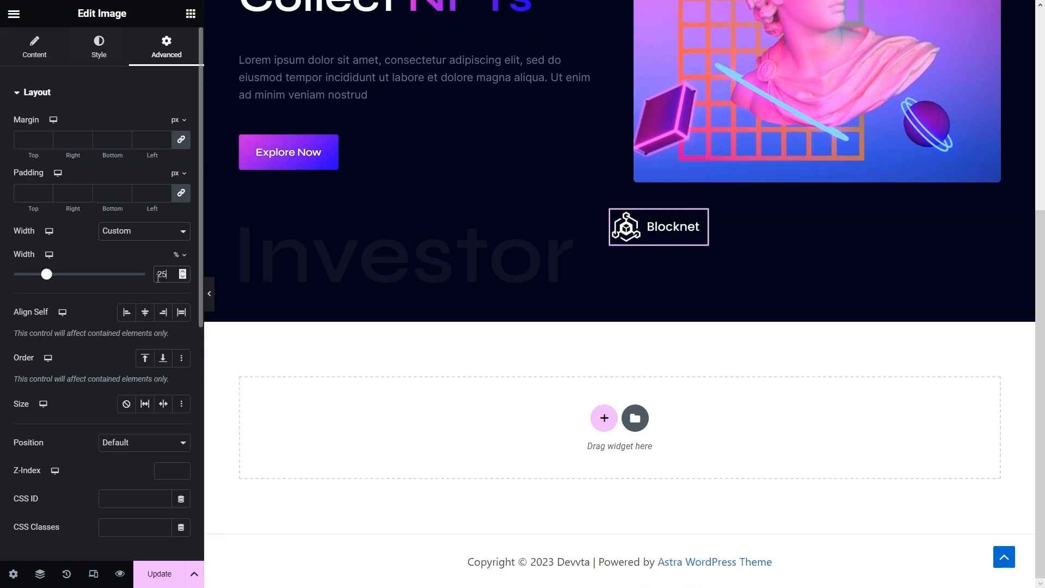
left_click(150, 313)
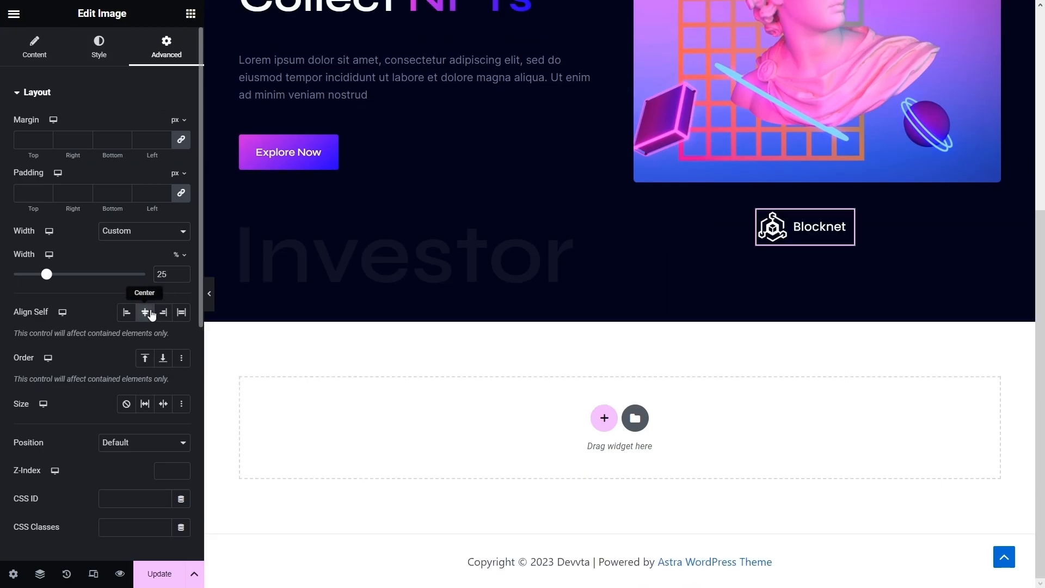
- Fade the logo to 0.3 opacity with full opacity 1 on hover
left_click(106, 50)
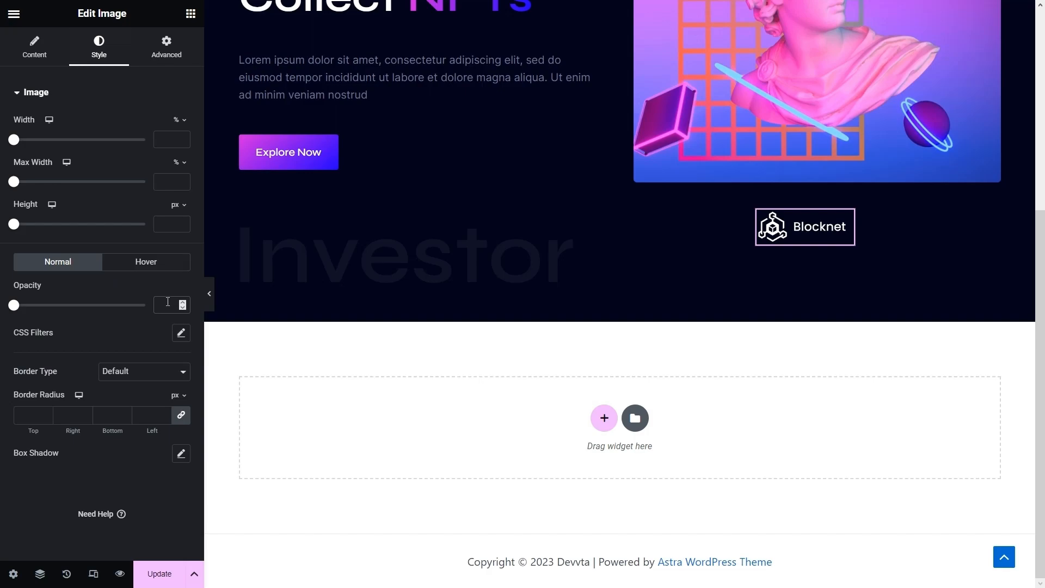
type("0.3")
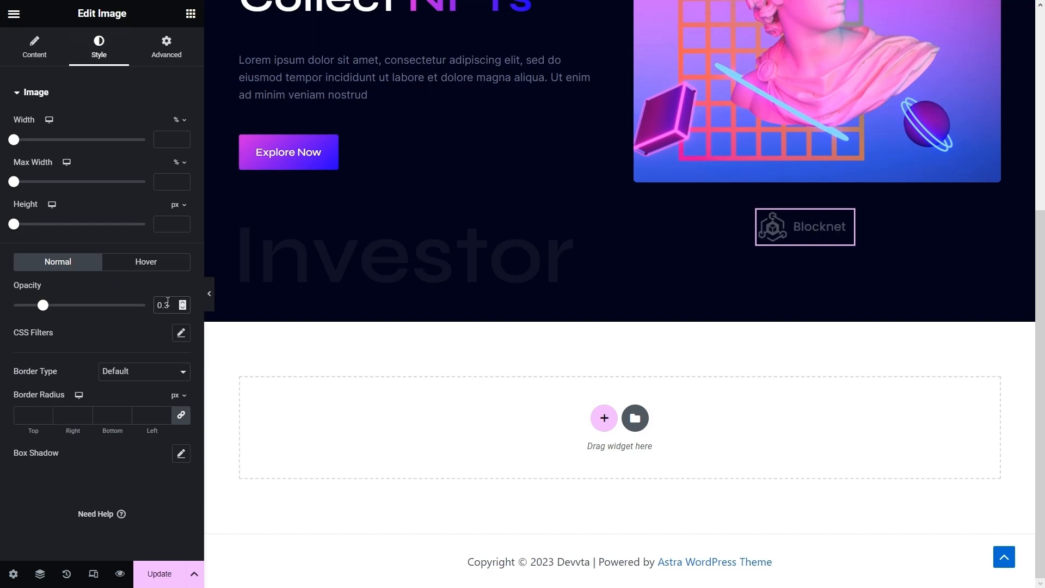
left_click(148, 266)
type("1")
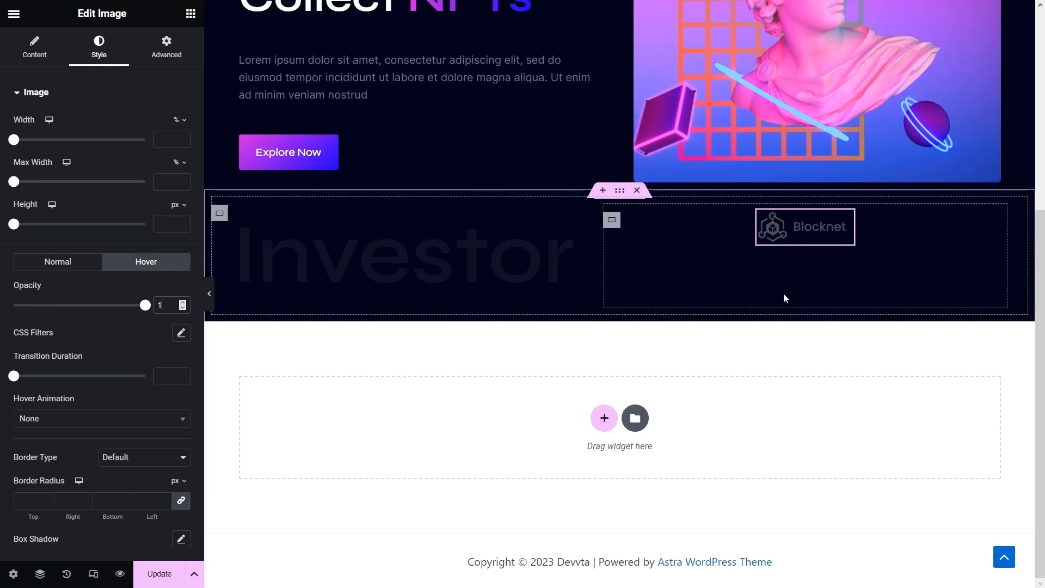
left_click(168, 50)
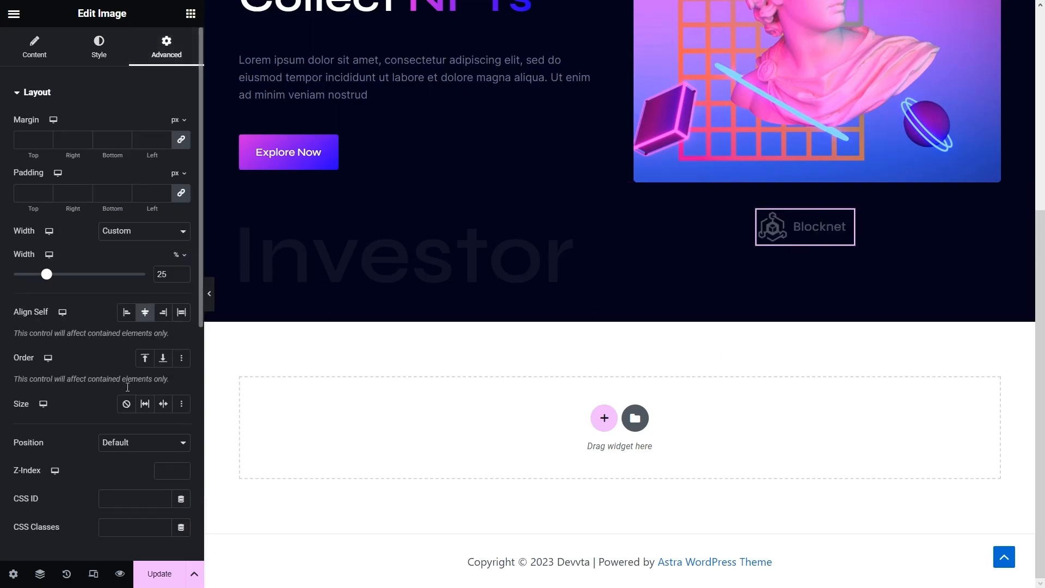
scroll(129, 445, "down", 2)
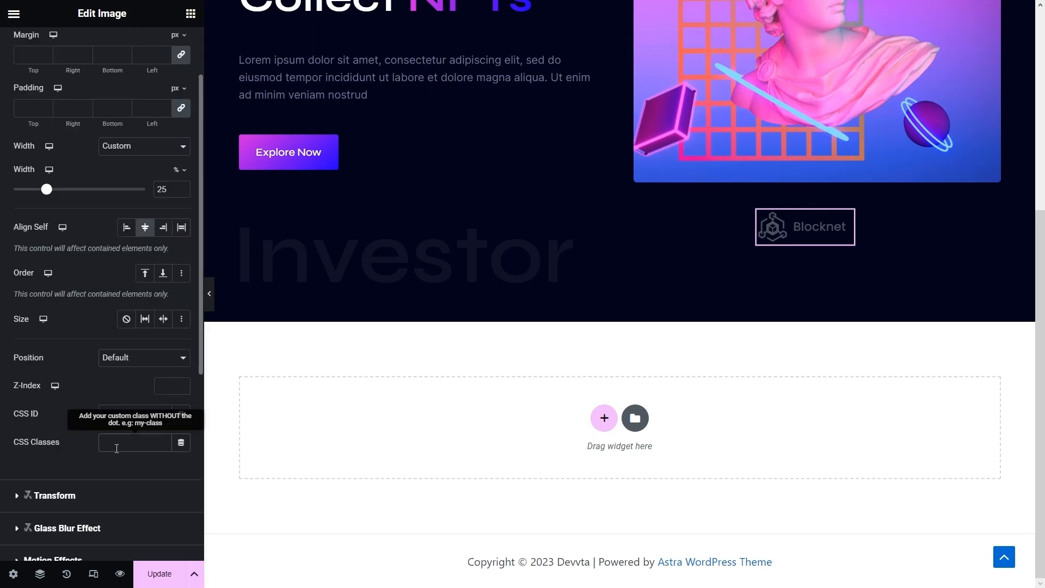
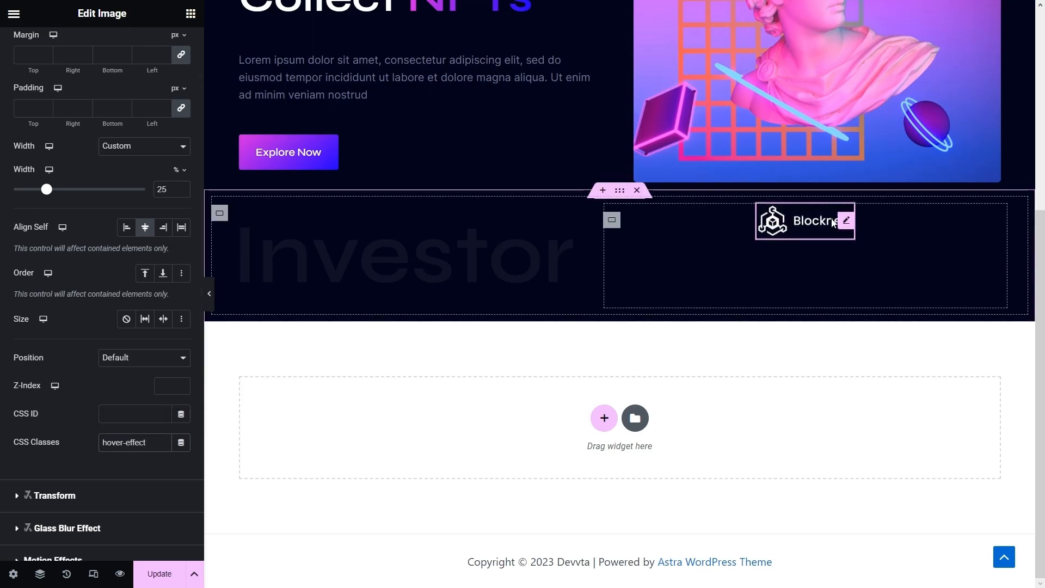
- Centre the Blocknet logo's container in a Row direction, then add an empty container to the section
left_click(612, 221)
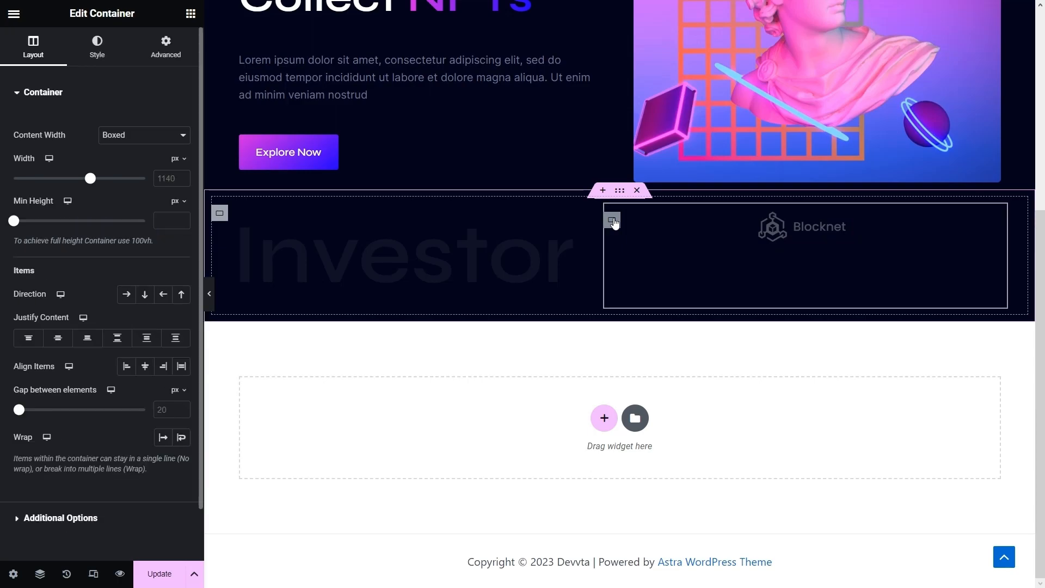
left_click(57, 339)
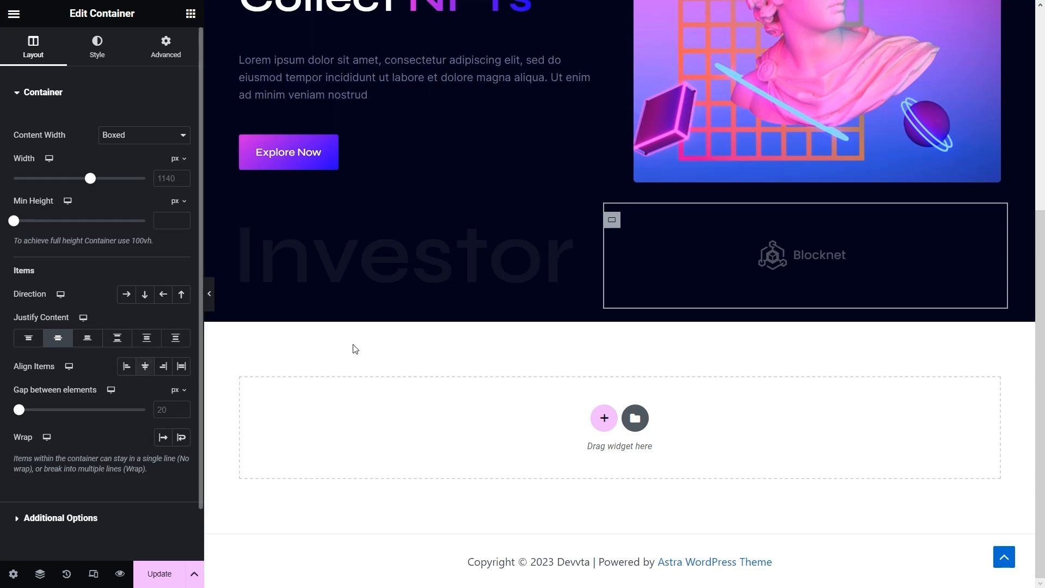
scroll(354, 348, "up", 1)
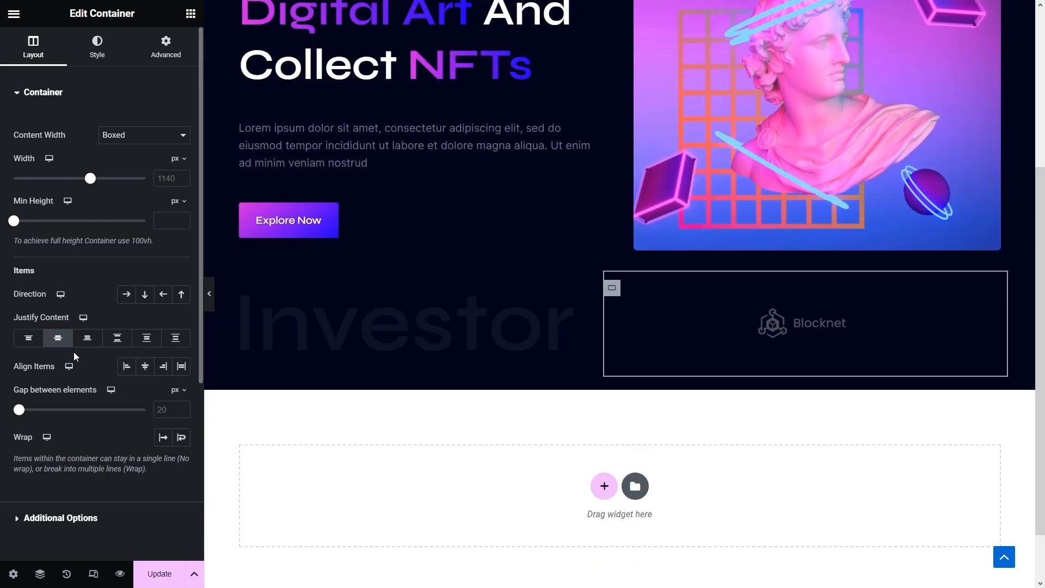
left_click(125, 296)
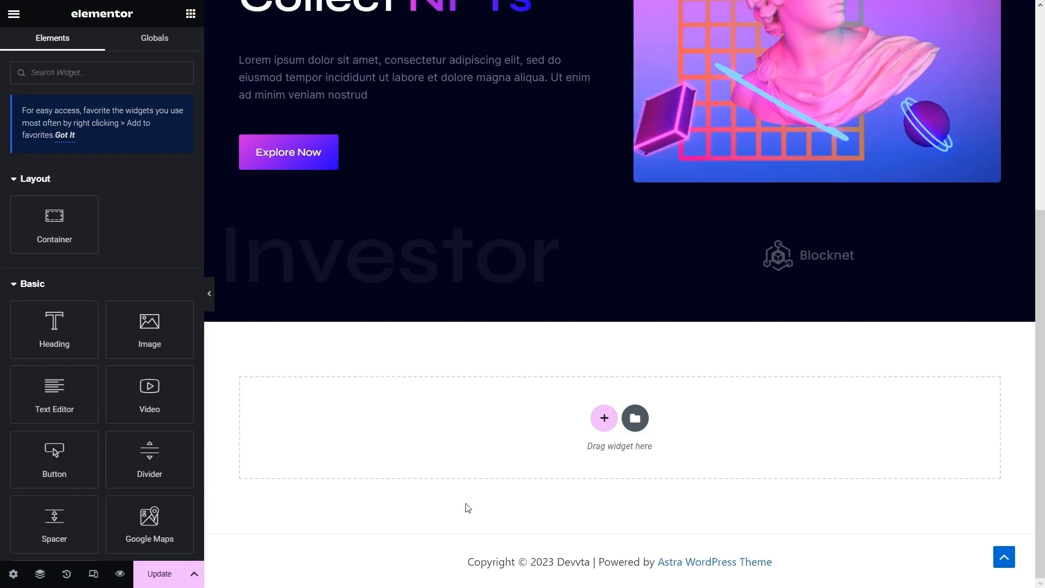
left_click_drag(67, 243, 441, 296)
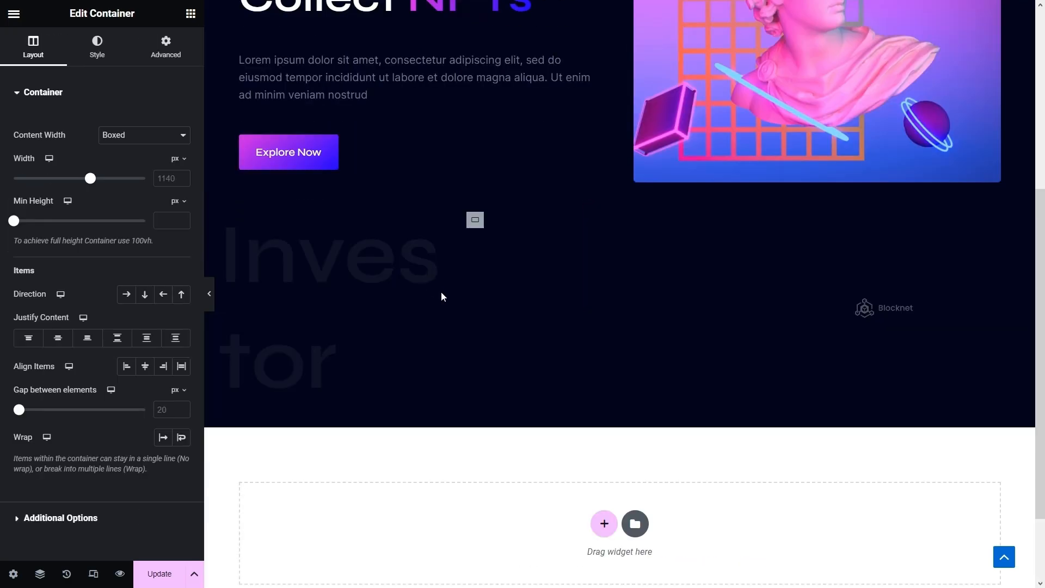
- In the Navigator, move the empty container below the Investor container
left_click(40, 573)
scroll(911, 313, "down", 1)
left_click_drag(927, 305, 931, 268)
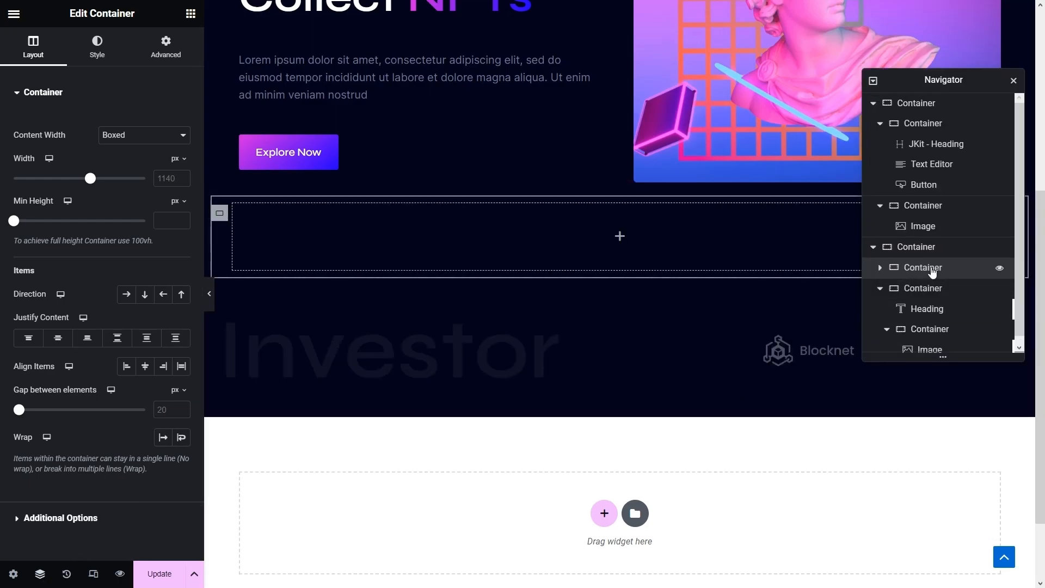
left_click(882, 293)
left_click(884, 287)
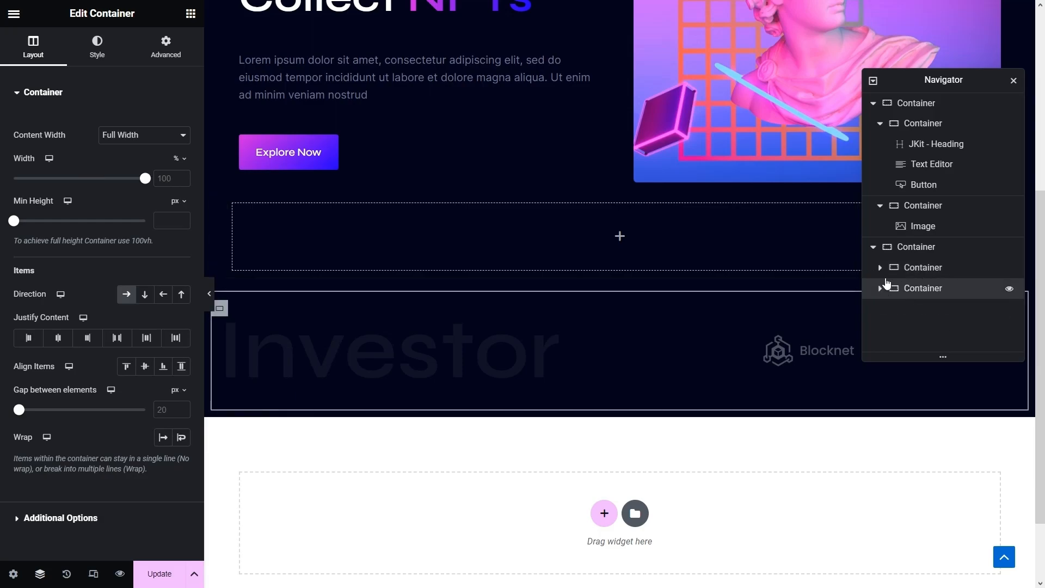
left_click_drag(905, 270, 919, 304)
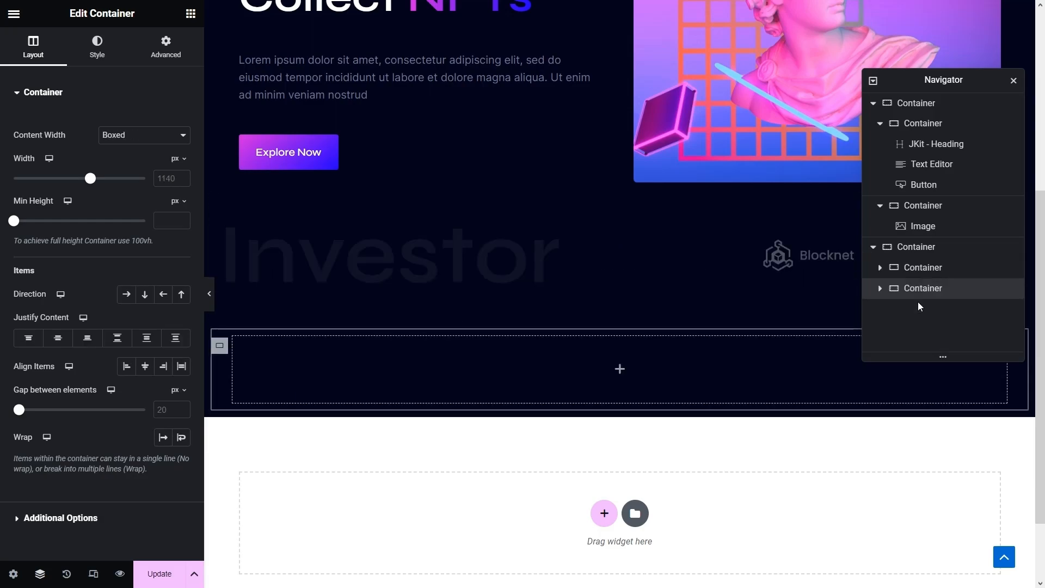
scroll(552, 340, "down", 2)
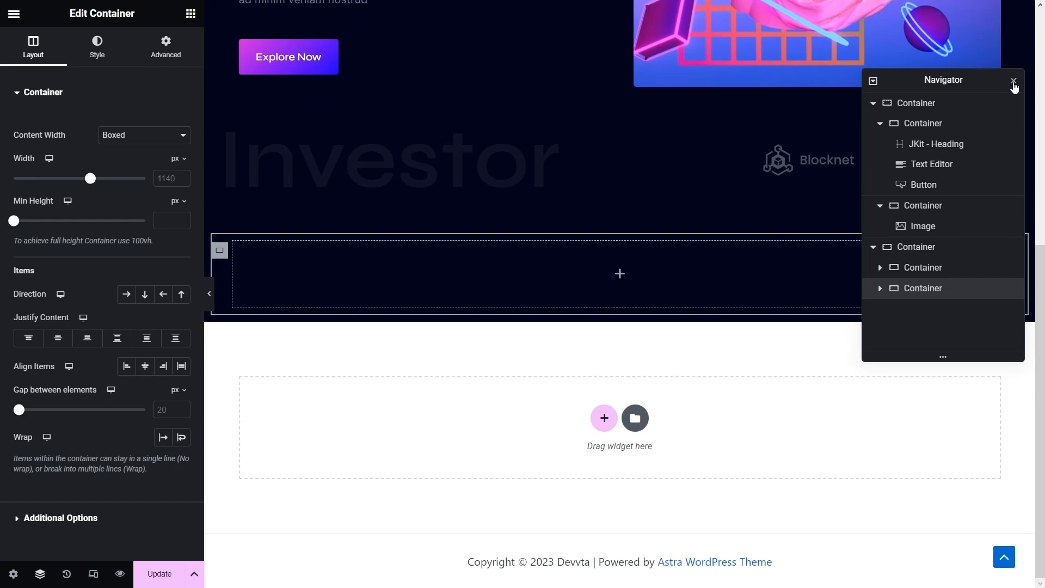
left_click(1013, 81)
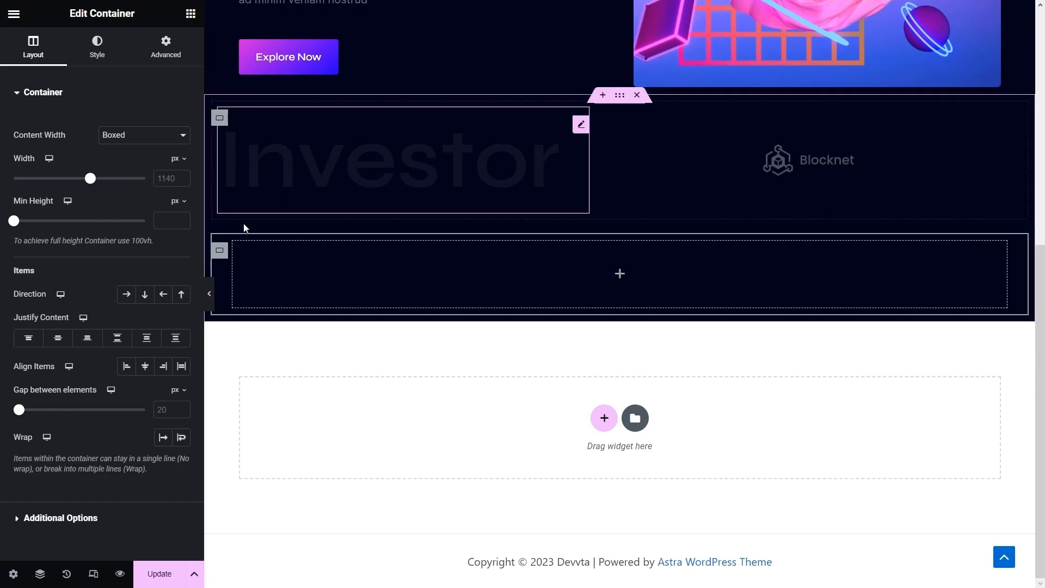
- Make the empty container Full Width content at 25% width
left_click(217, 254)
left_click(145, 135)
left_click(123, 159)
left_click_drag(144, 178, 46, 178)
- Add a Heading widget to the narrow container titled 'Our Partners'
left_click(190, 14)
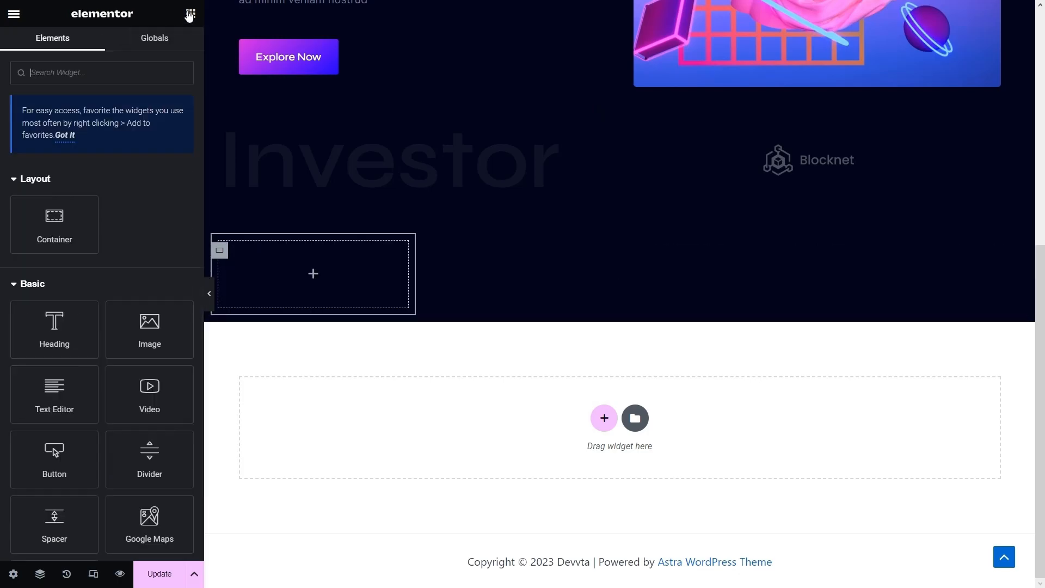
left_click_drag(71, 332, 289, 264)
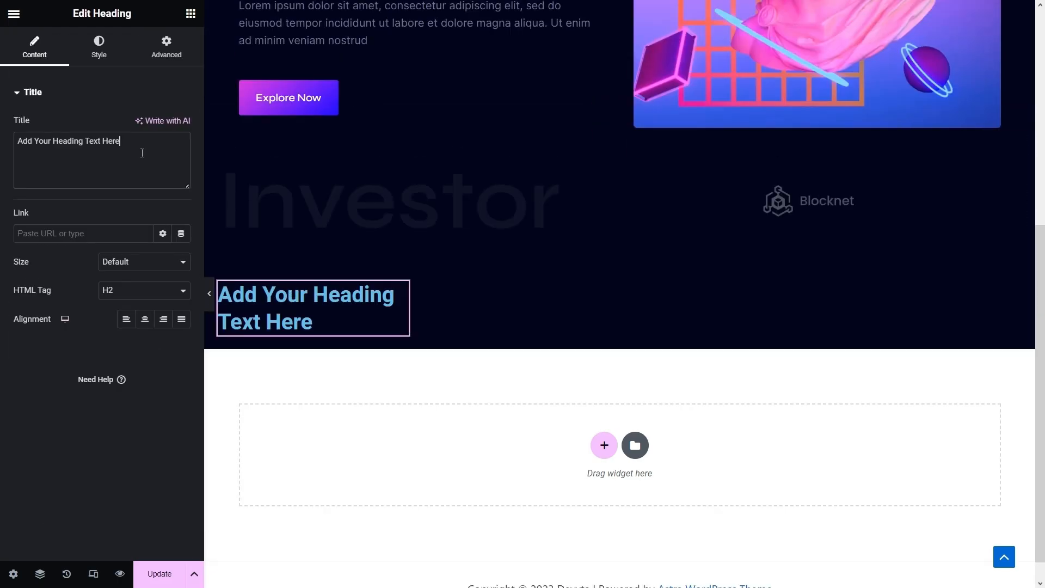
left_click_drag(142, 152, 0, 147)
type("Our Patn")
type("tners")
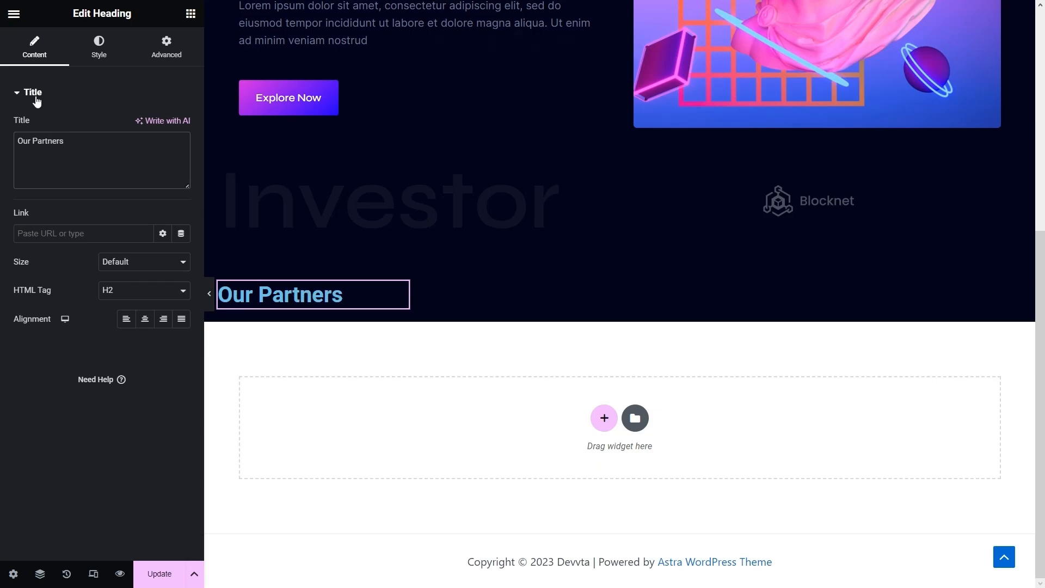
- Colour the Our Partners heading text white (#FFFFFF)
left_click(100, 54)
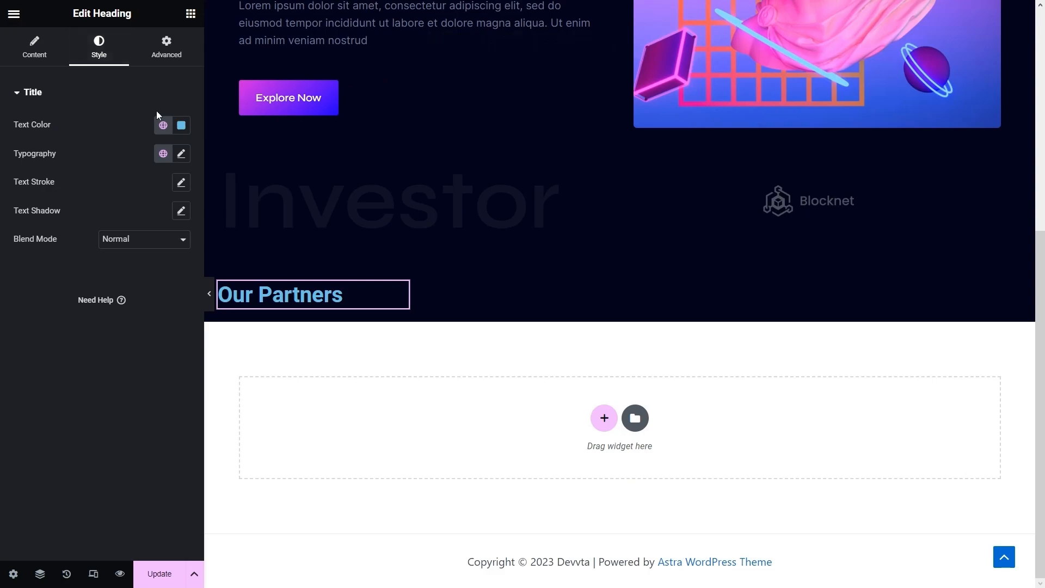
left_click(180, 129)
left_click_drag(184, 191, 1, 86)
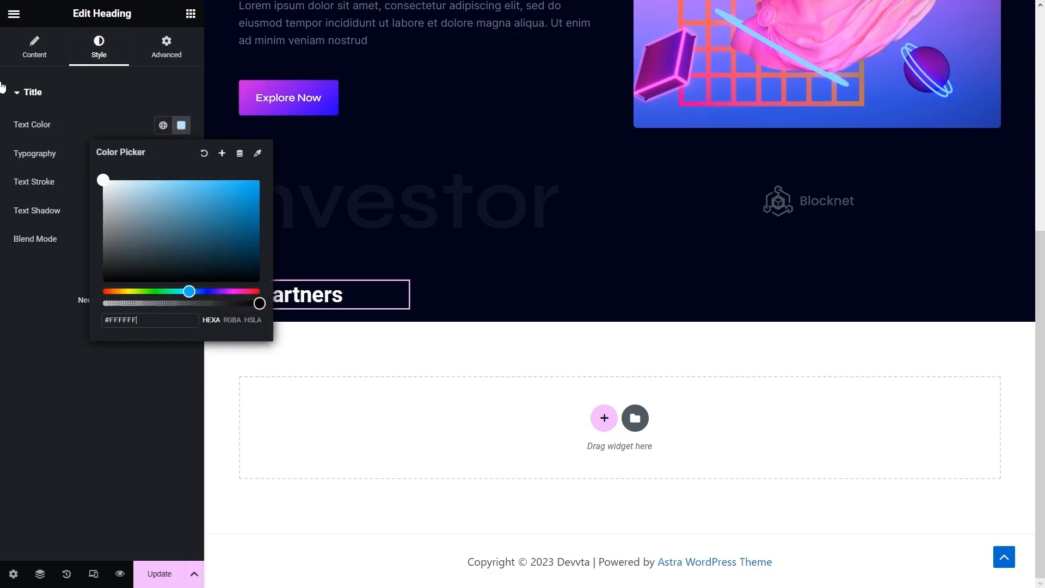
left_click(115, 108)
left_click(105, 110)
- Set the heading font to Syne at size 38 with all margins 0
left_click(181, 170)
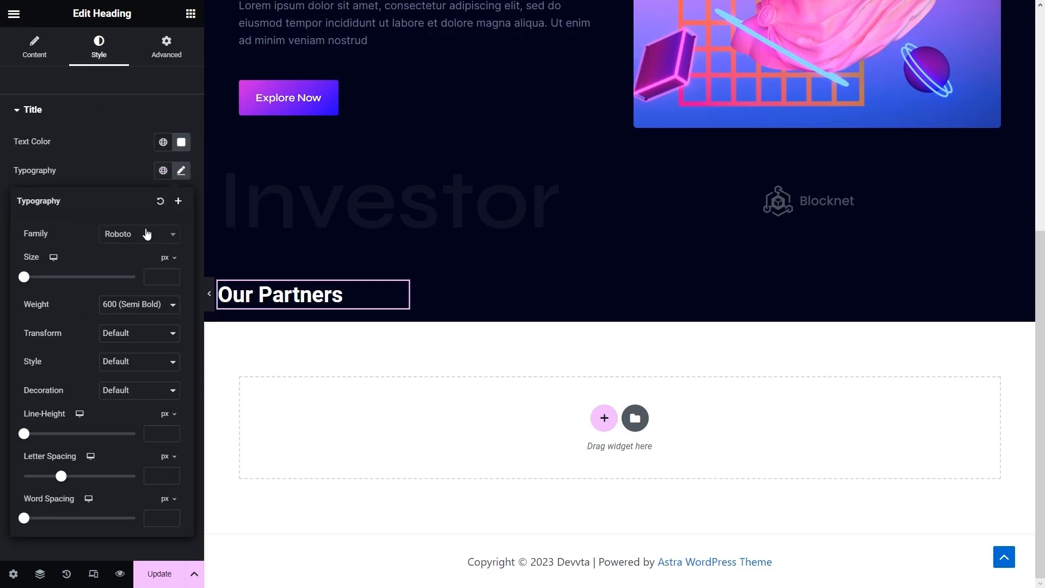
left_click(145, 235)
type("syne")
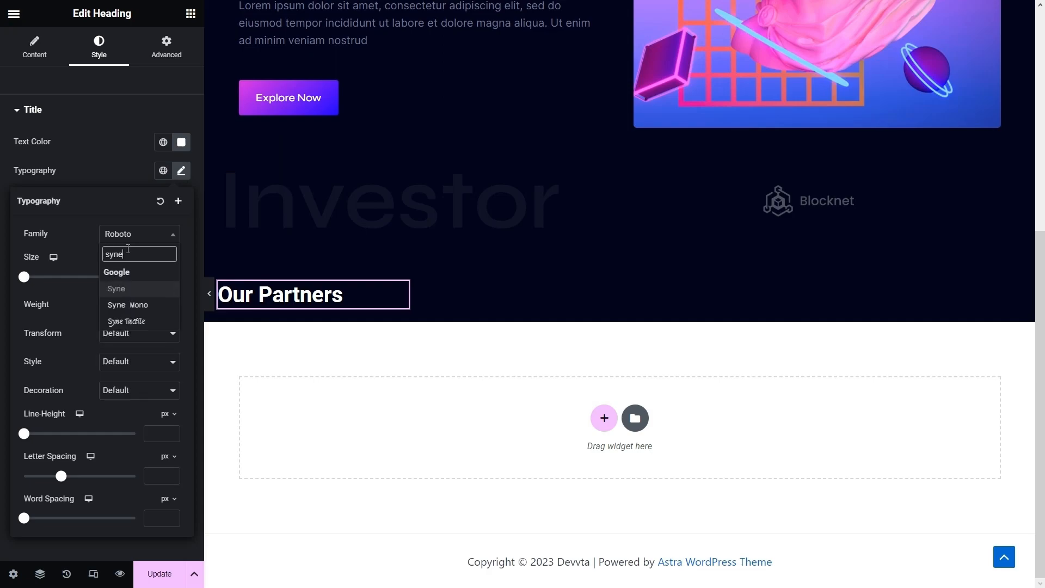
left_click(151, 292)
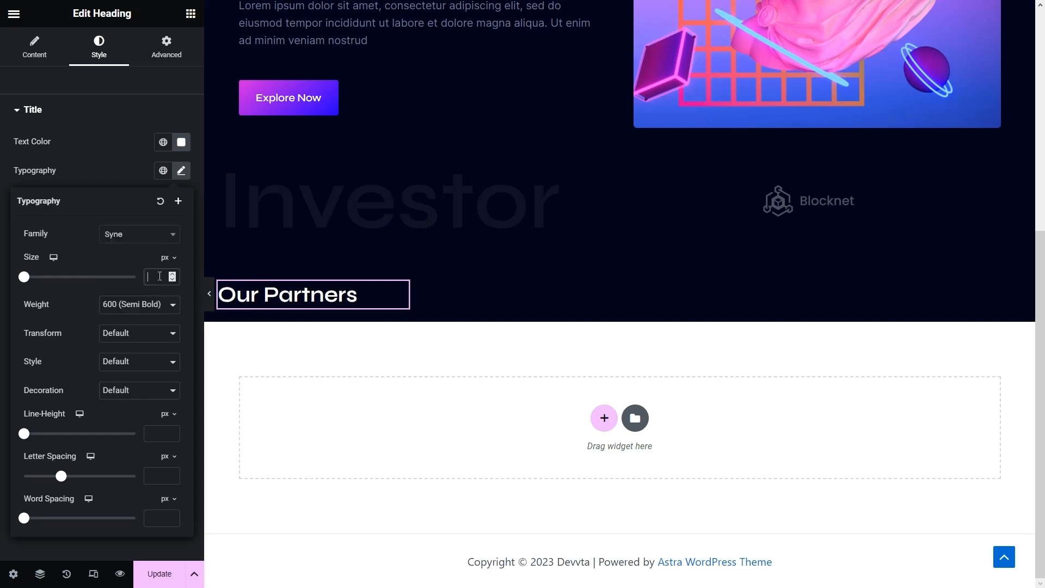
type("38")
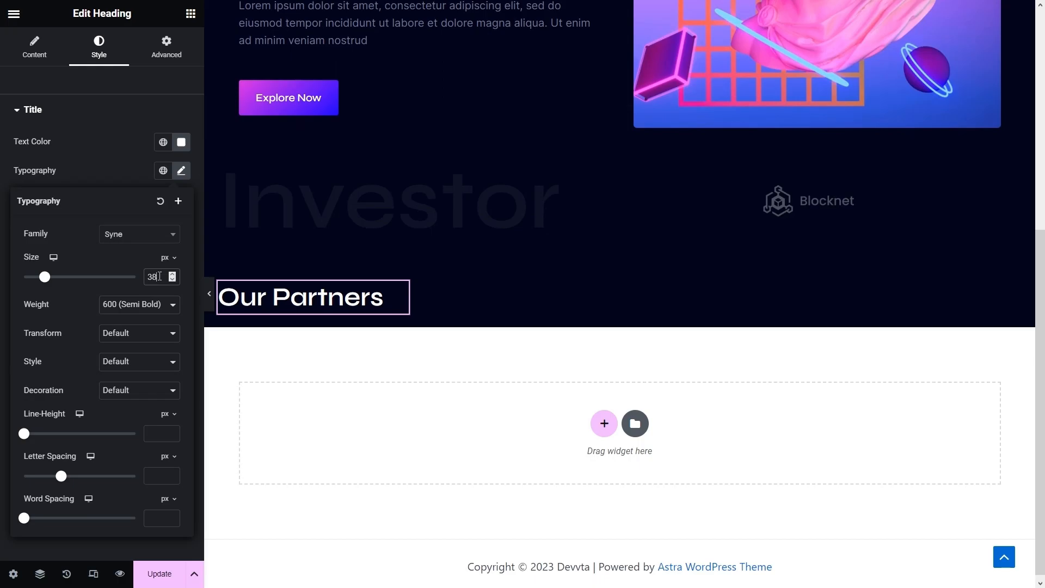
left_click(171, 45)
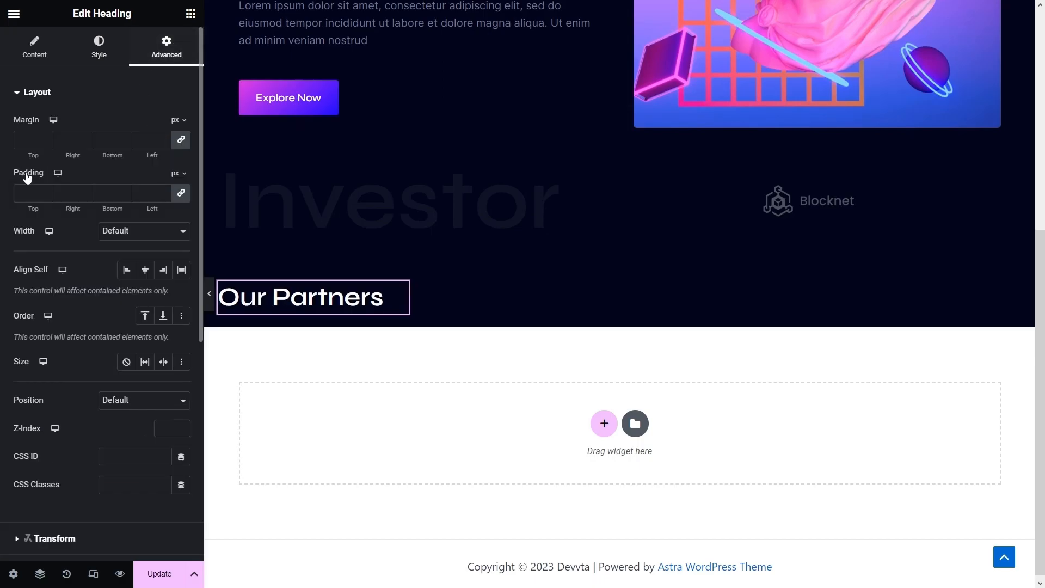
left_click(47, 143)
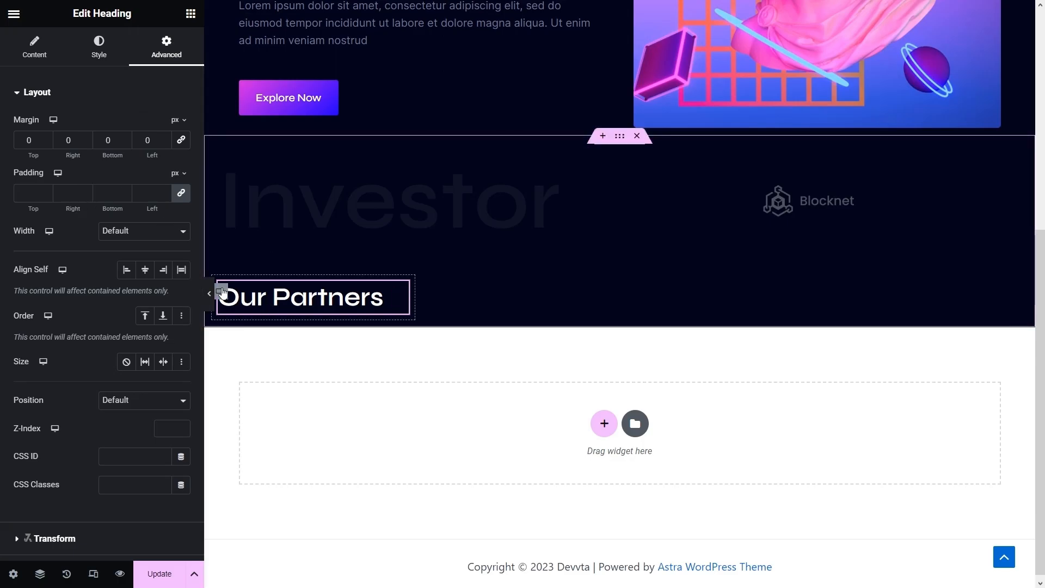
- Give the Our Partners container unlinked margins of -120 top and 50 left
left_click(220, 292)
left_click(172, 57)
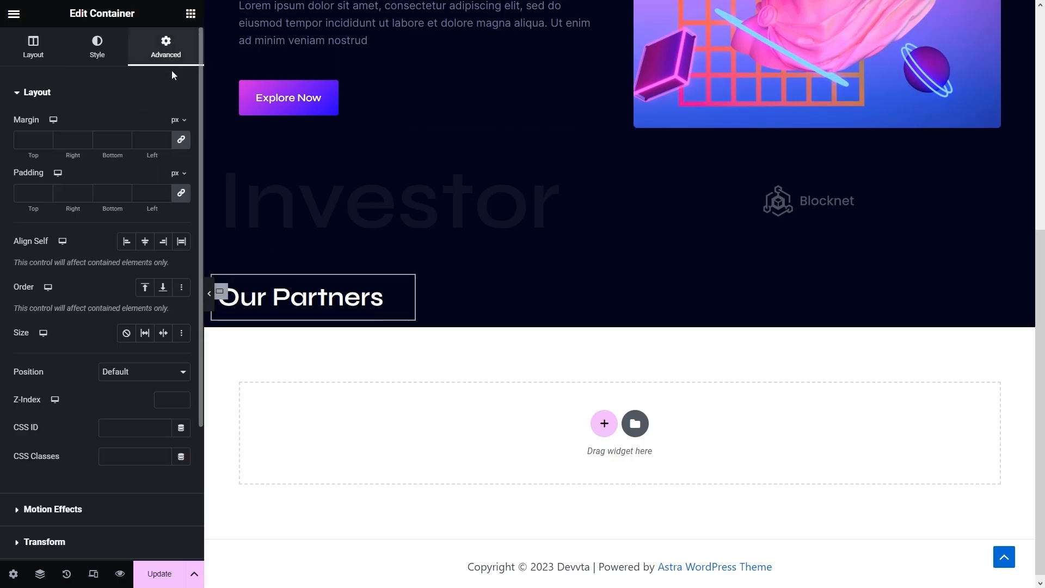
left_click(180, 143)
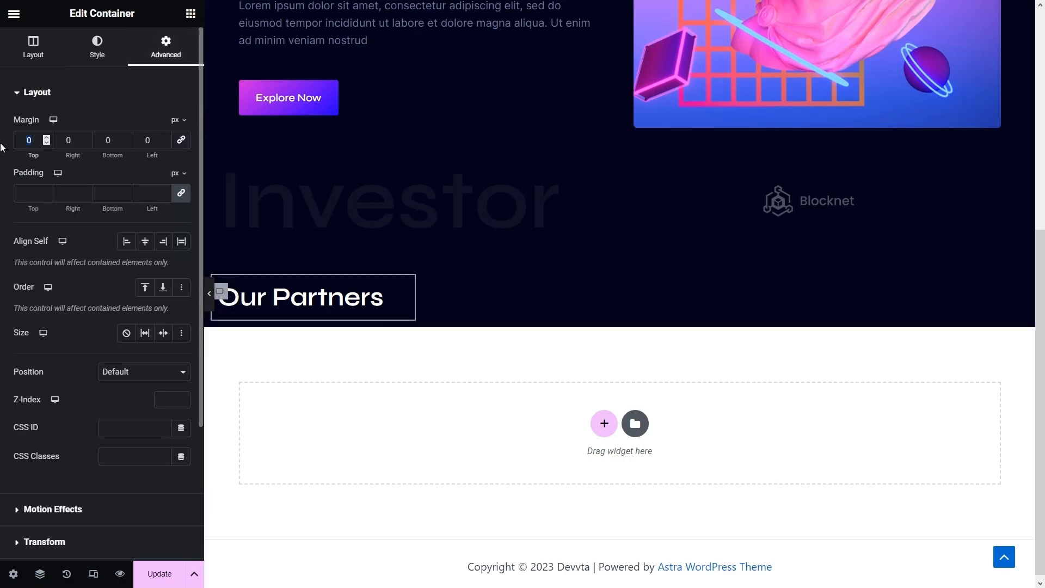
type("120")
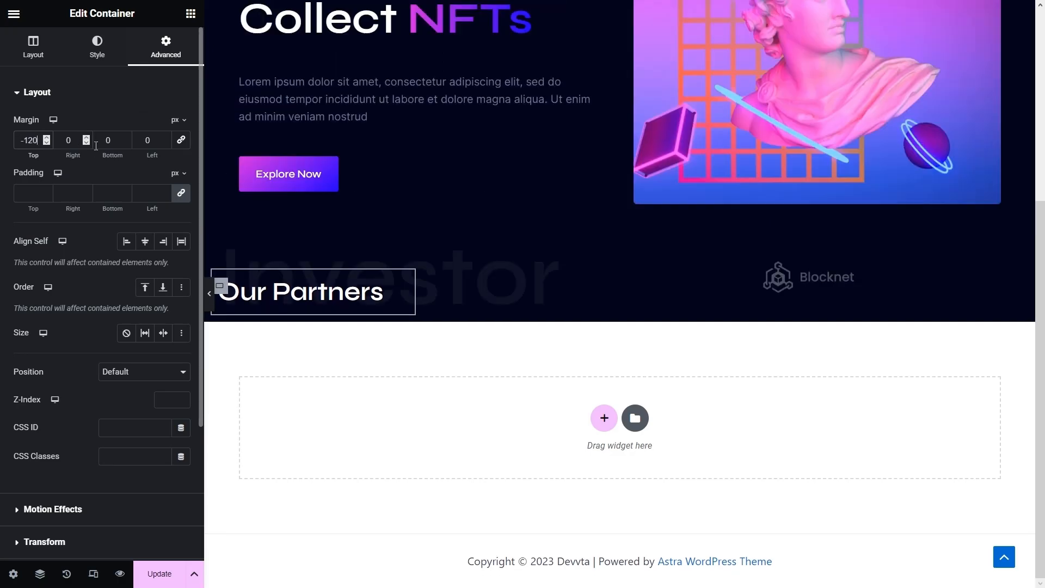
left_click_drag(154, 140, 117, 140)
type("50")
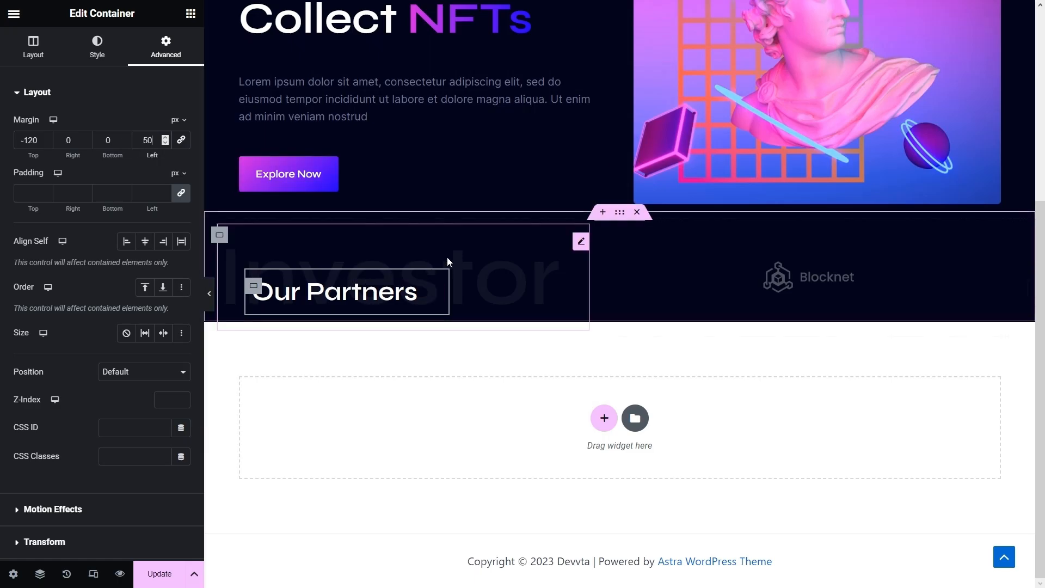
- Set the Our Partners heading margins to 0, 0, 0 and -50 left
left_click(580, 245)
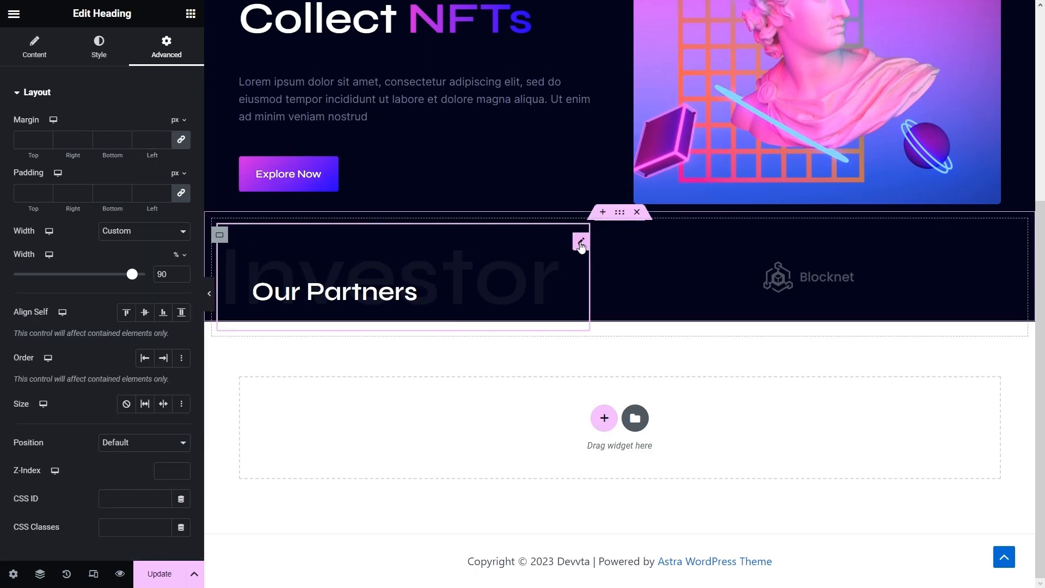
left_click(161, 140)
type("0-50")
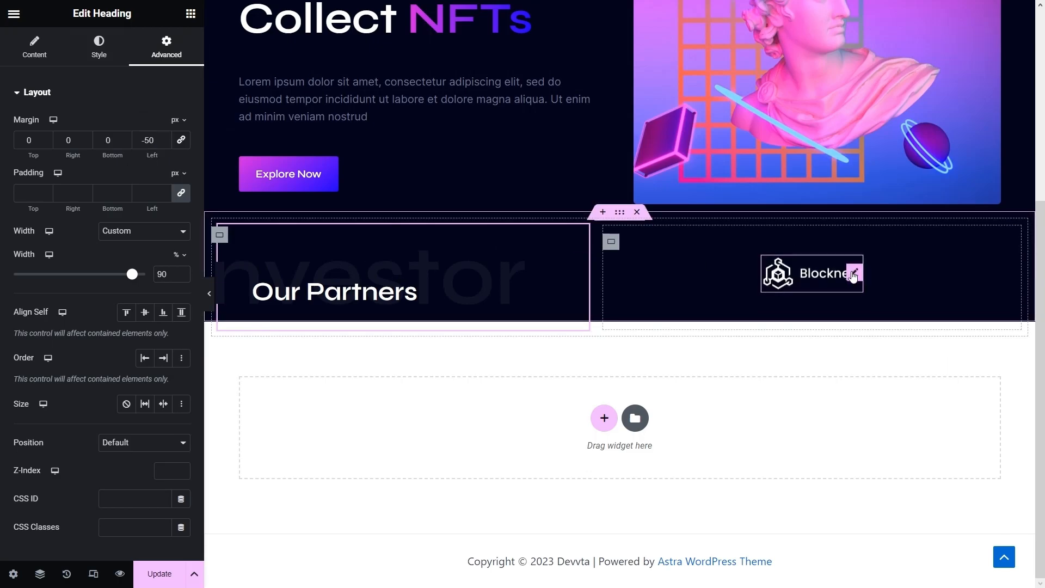
- Set the Blocknet logo container to Justify Space Between with a horizontal Row direction
left_click(611, 241)
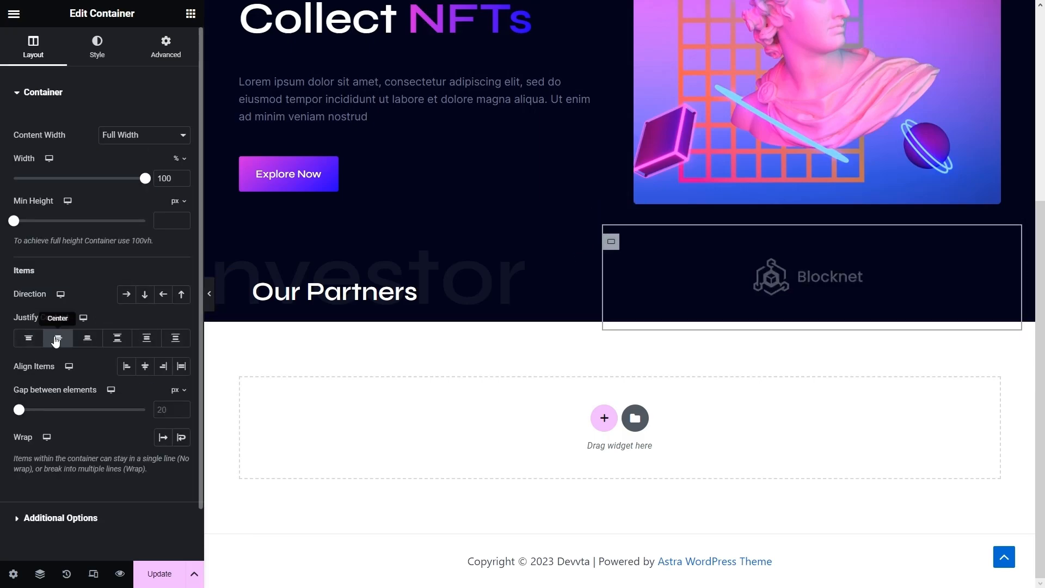
left_click(118, 338)
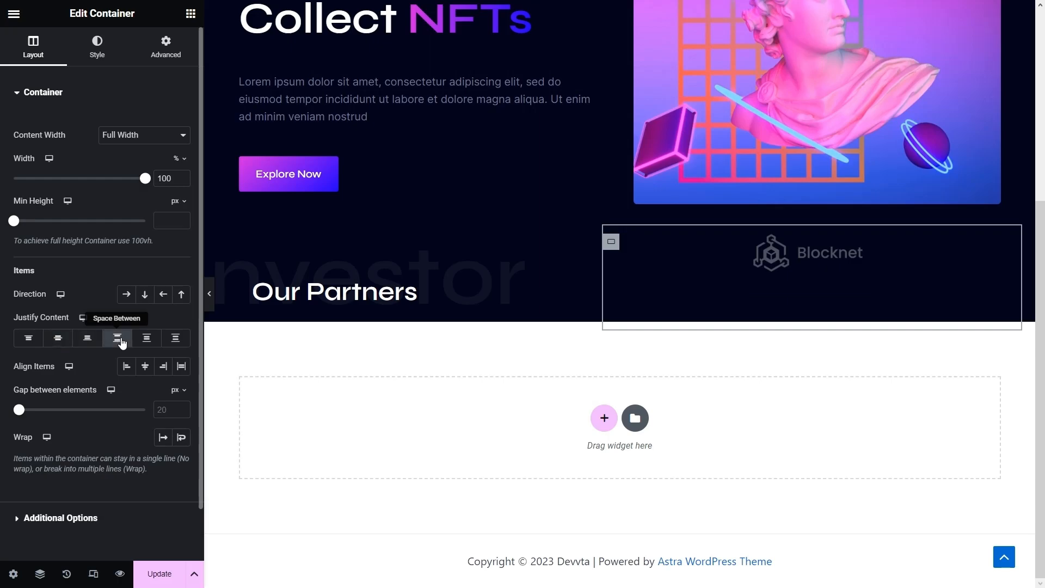
left_click(125, 295)
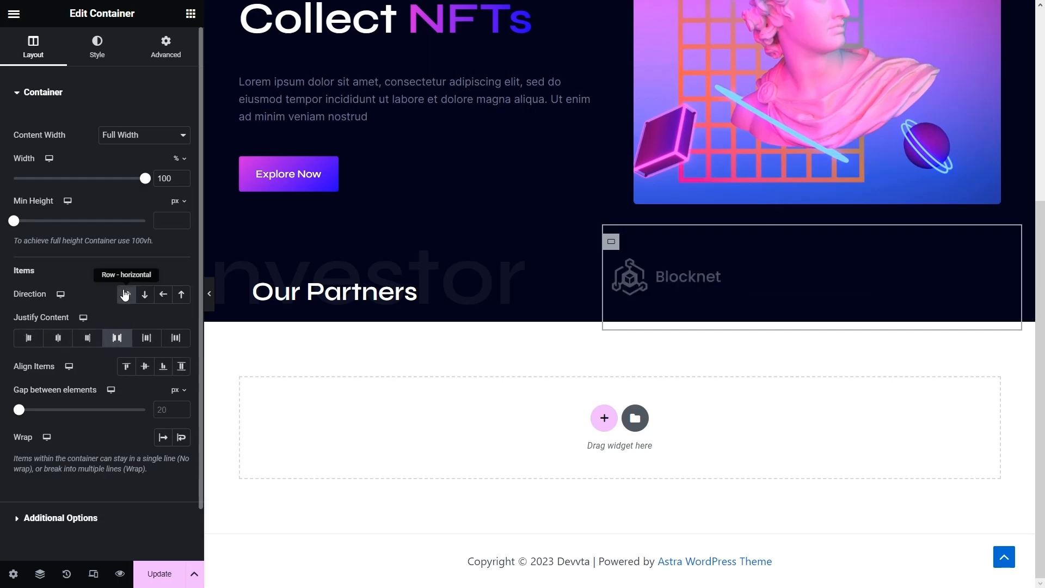
- Duplicate the Blocknet logo twice to make three partner logos
right_click(722, 275)
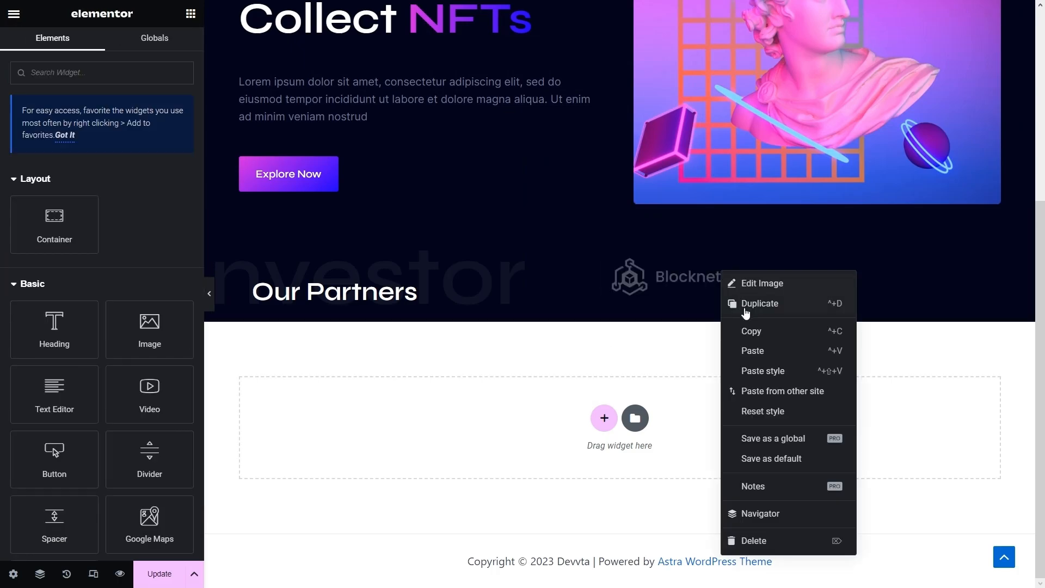
left_click(746, 304)
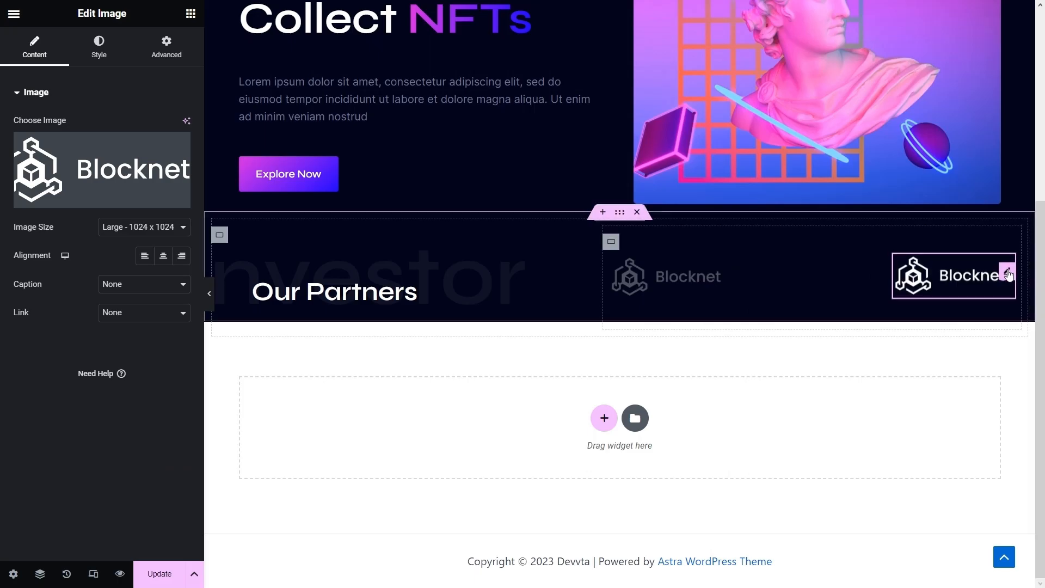
right_click(925, 272)
left_click(950, 311)
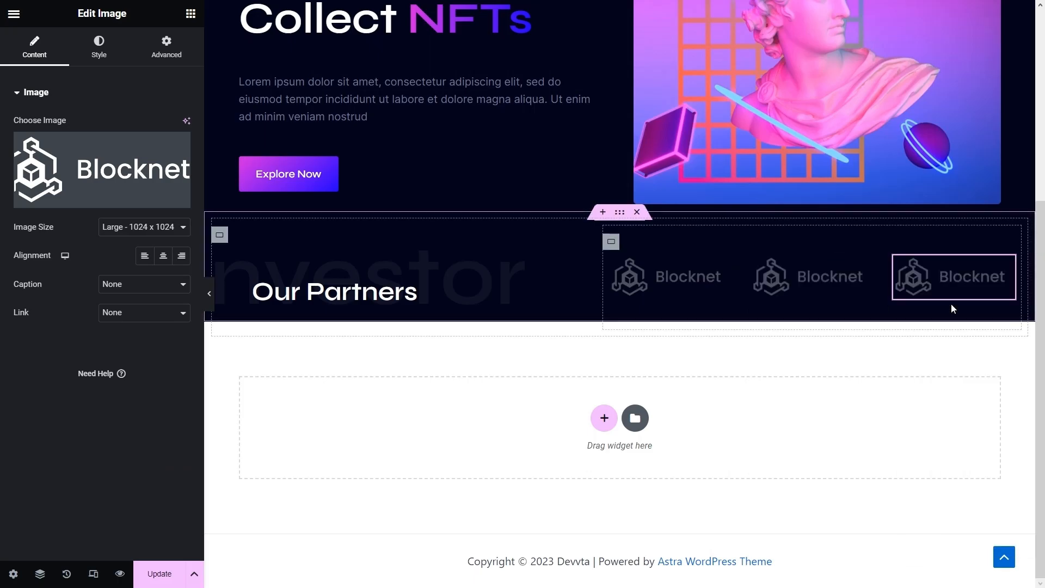
- Swap the second logo's image to Xconnect and the third to Ziiblock
left_click(865, 268)
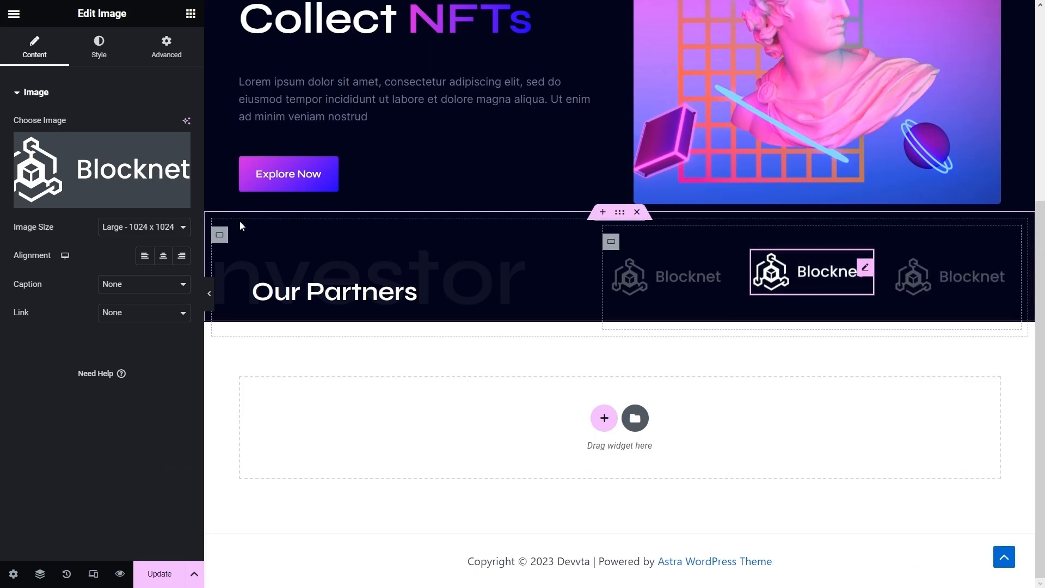
left_click(129, 176)
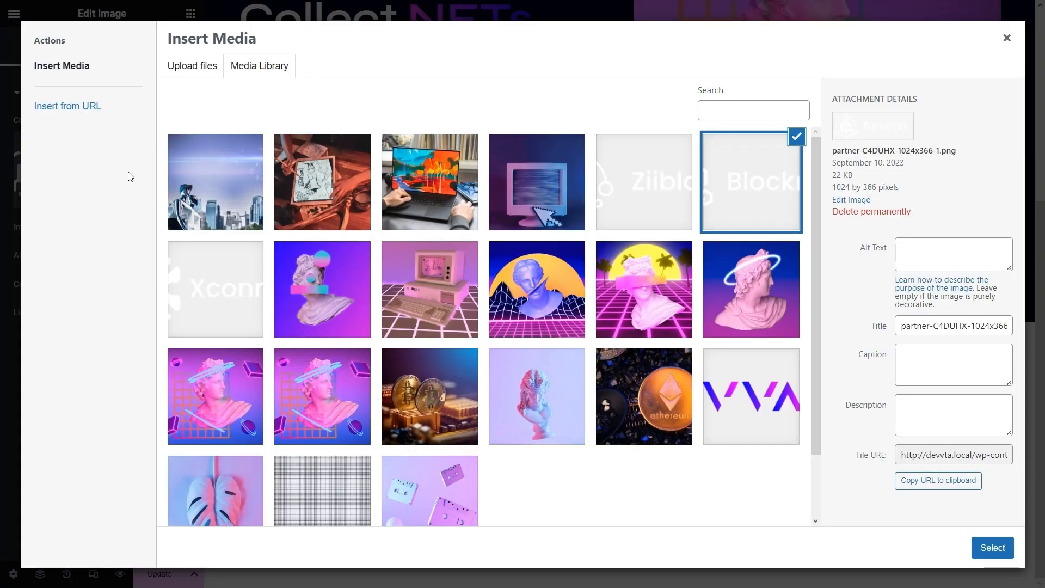
left_click(213, 297)
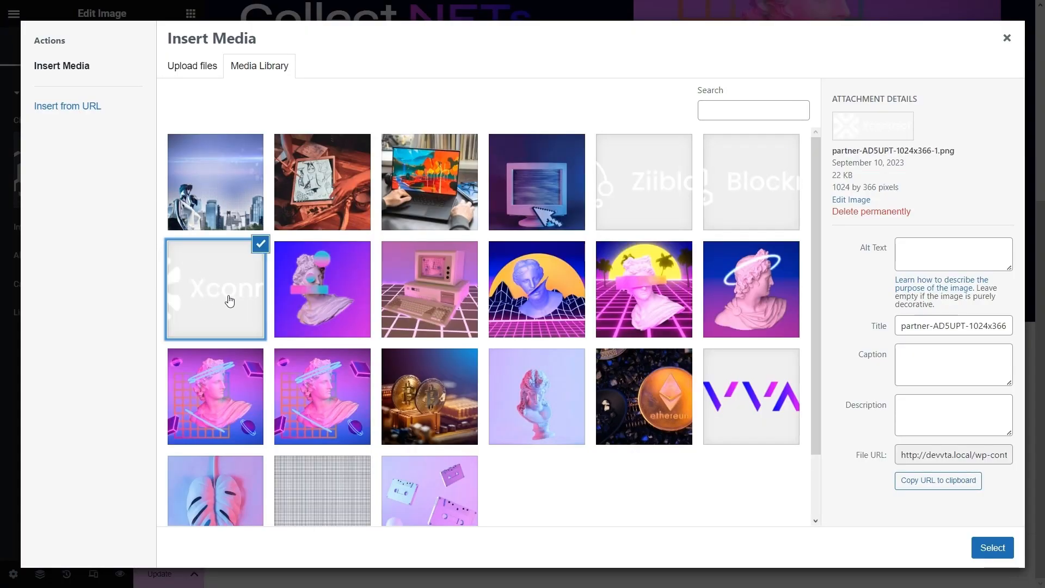
left_click(984, 550)
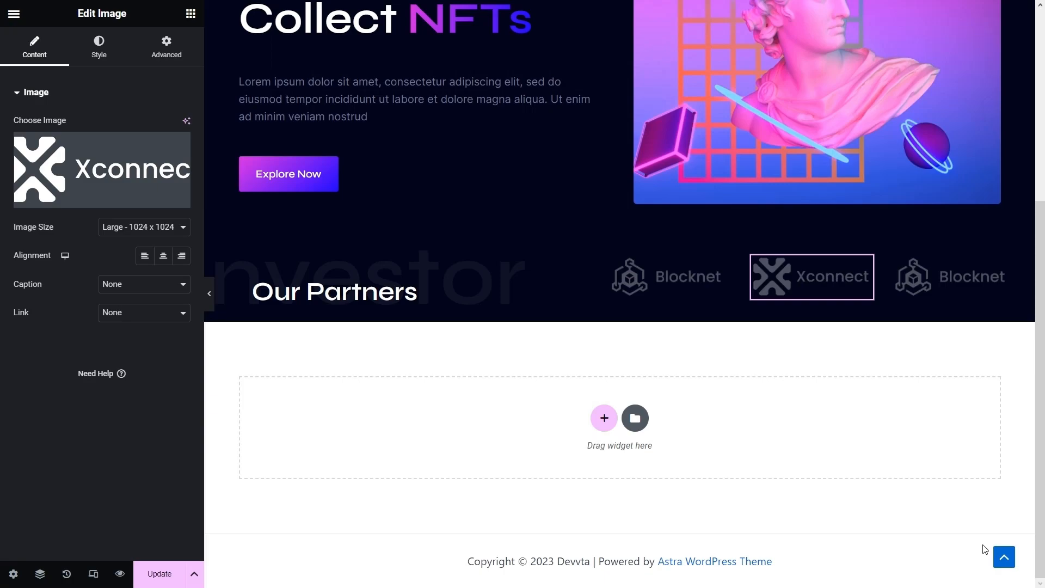
left_click(955, 276)
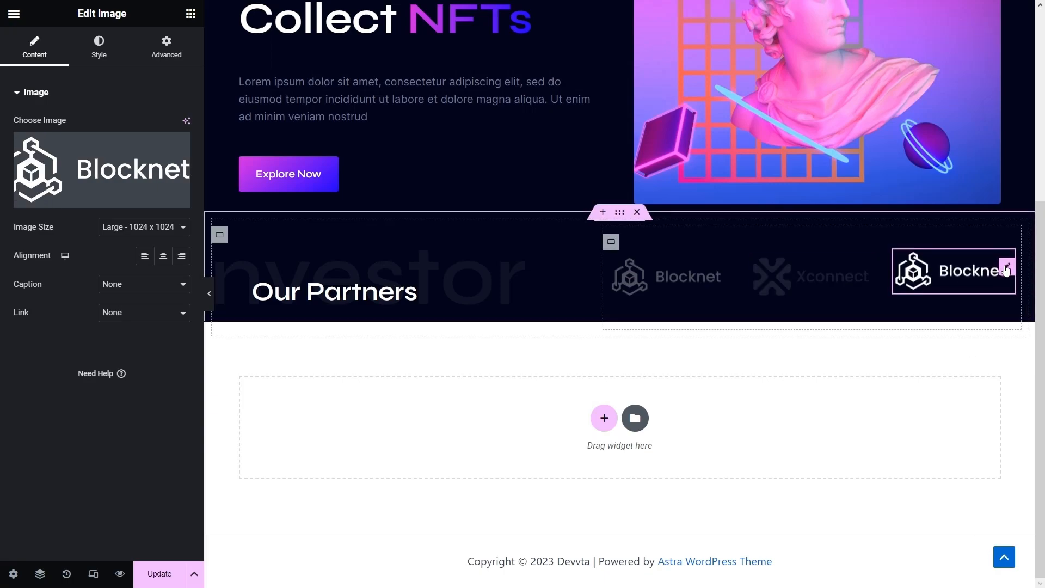
left_click(94, 159)
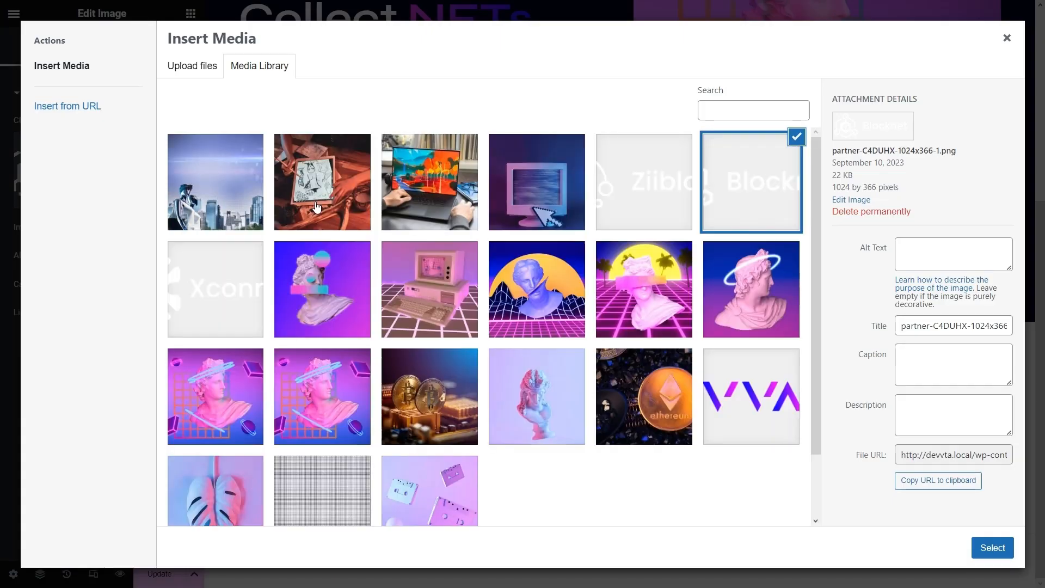
left_click(638, 188)
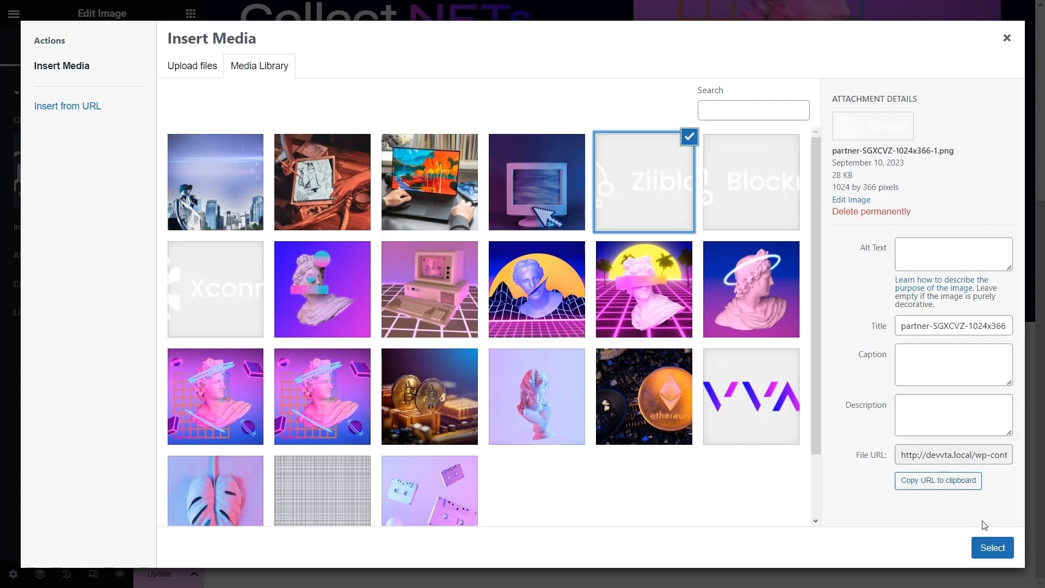
left_click(996, 549)
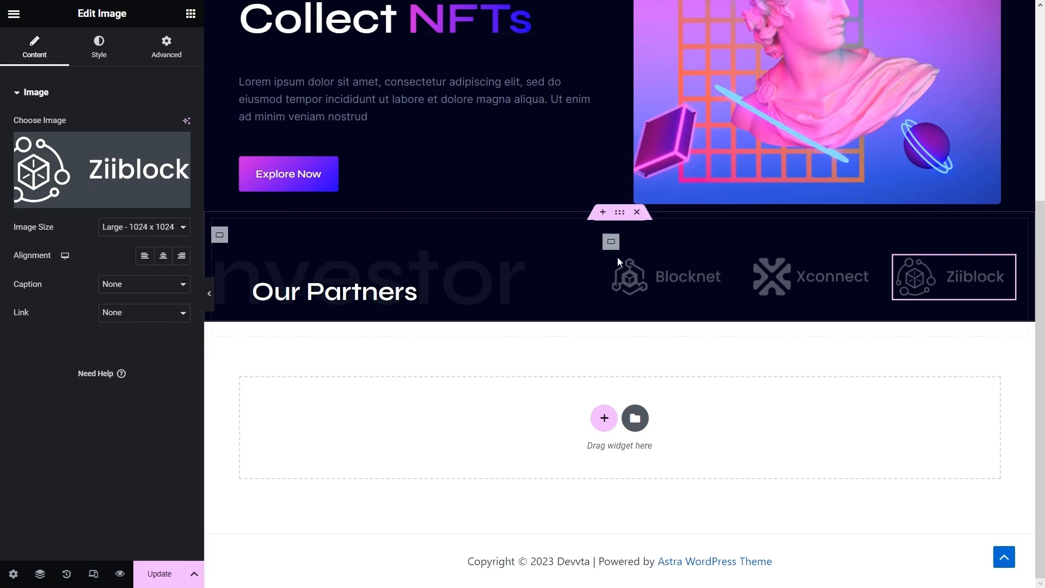
left_click(611, 242)
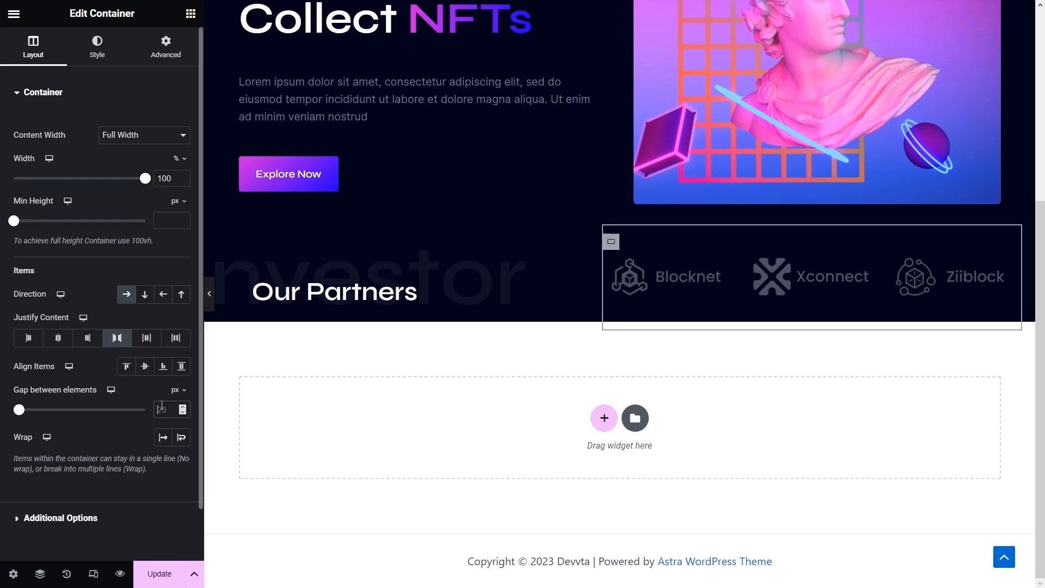
- Set an 80 px gap between logos and 75 px top and bottom padding on the partners section
type("80")
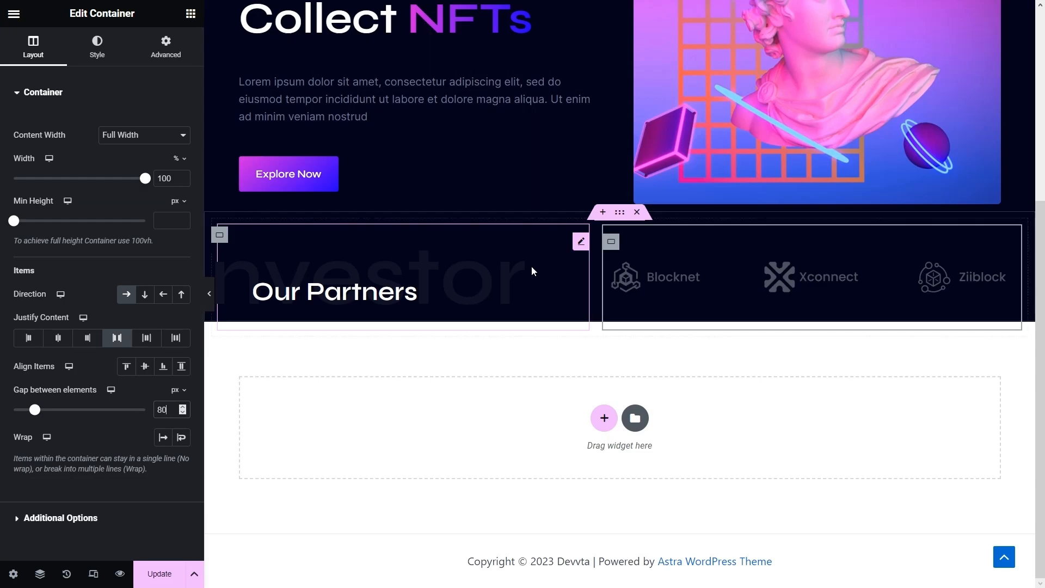
left_click(599, 215)
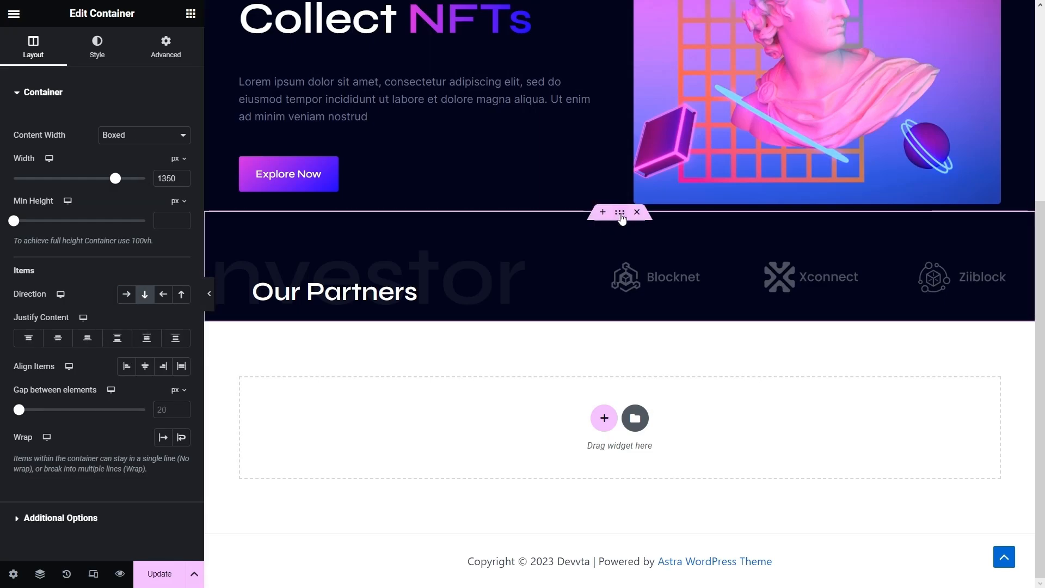
left_click(170, 47)
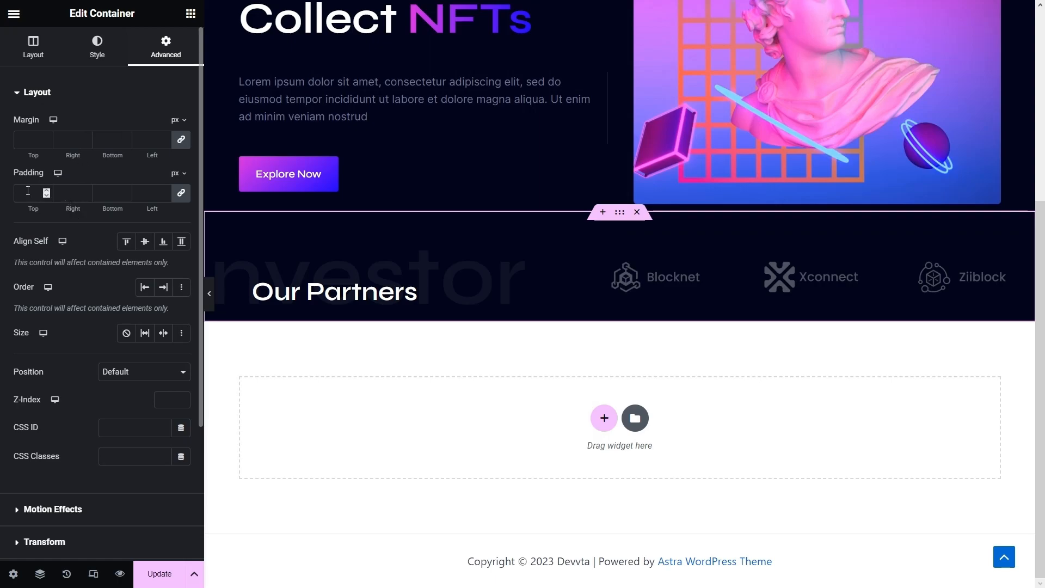
left_click(182, 193)
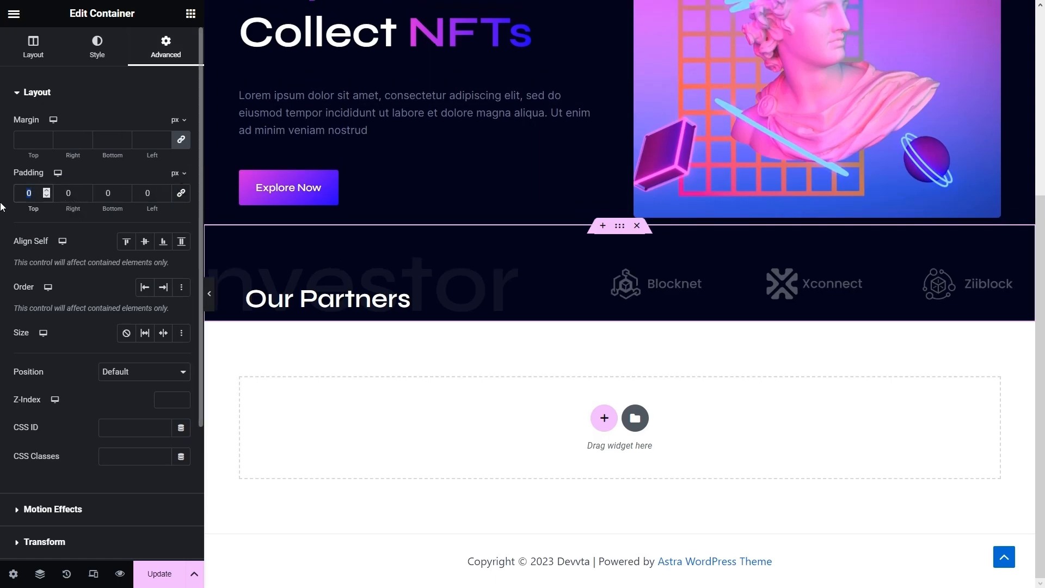
type("75")
double_click(115, 194)
type("75")
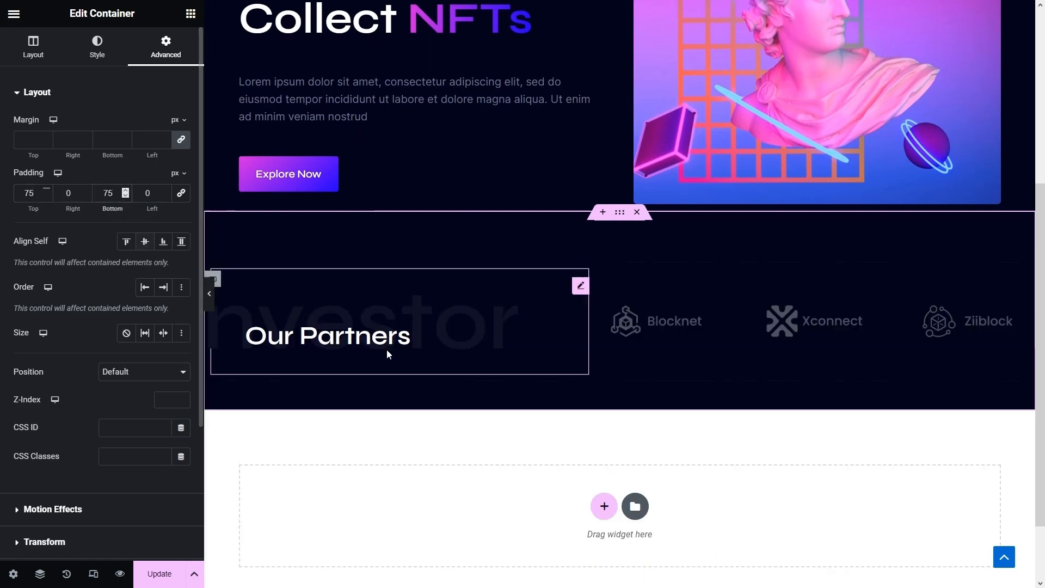
scroll(443, 443, "down", 2)
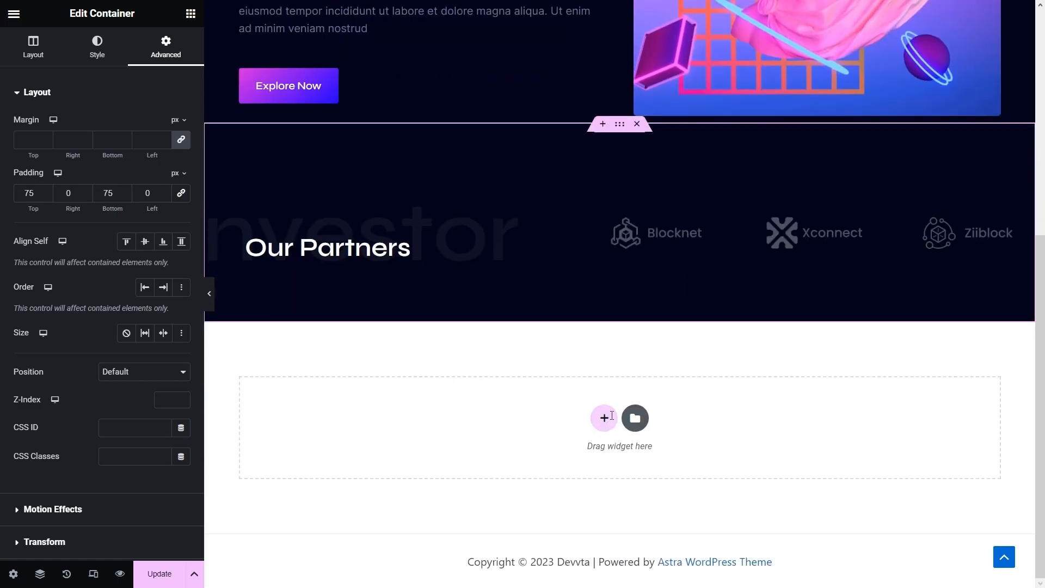
left_click(604, 418)
- Add a new container below Our Partners and paste the partners section's dark style onto it
left_click(515, 452)
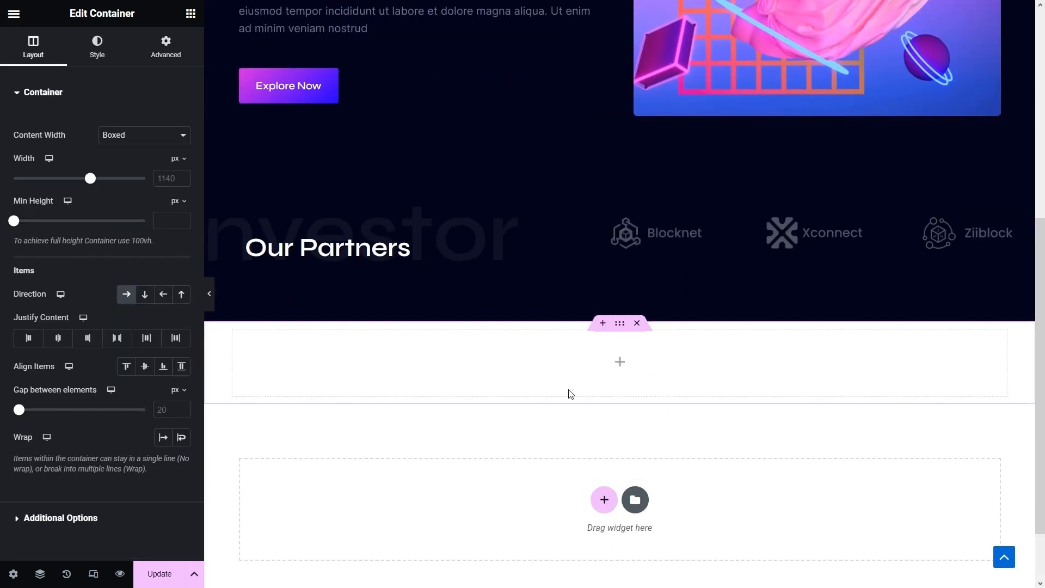
right_click(620, 129)
left_click(645, 218)
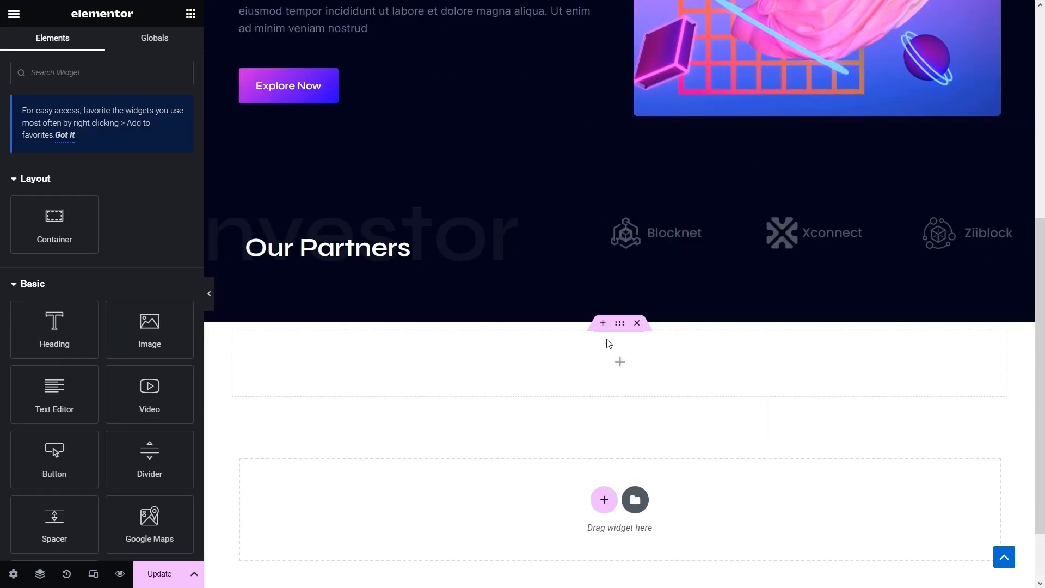
right_click(622, 329)
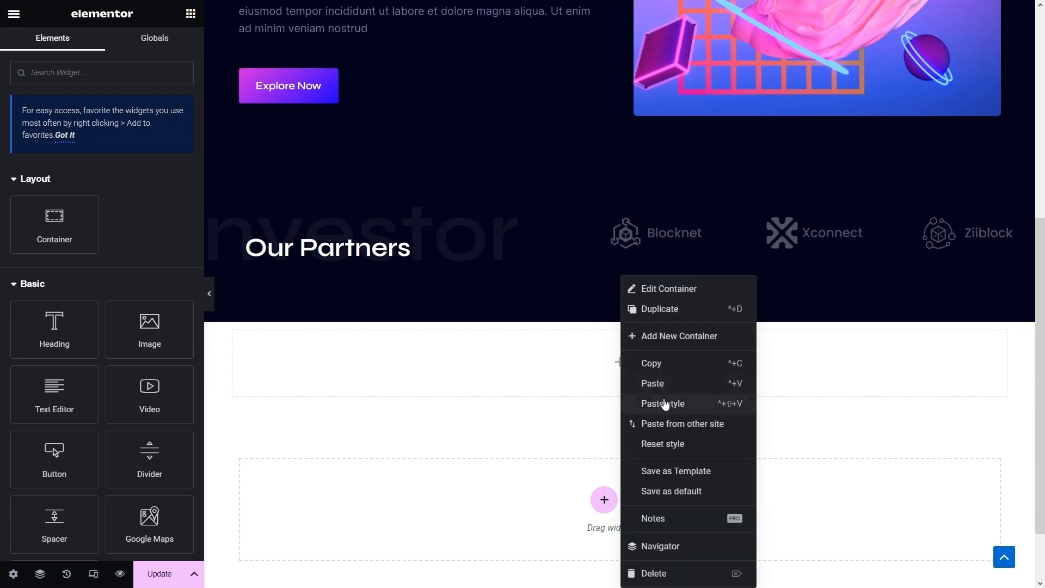
left_click(665, 404)
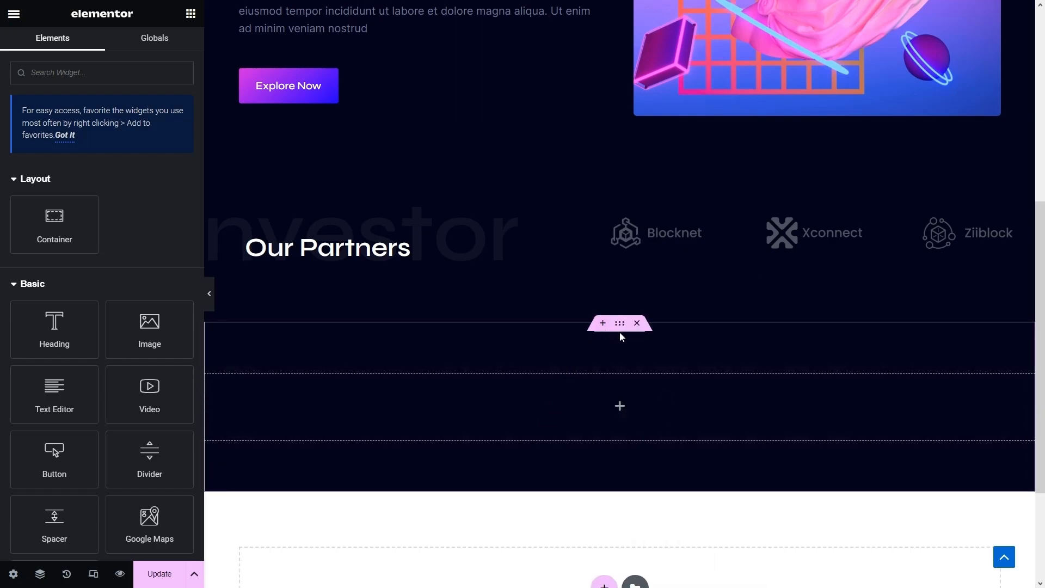
left_click(622, 408)
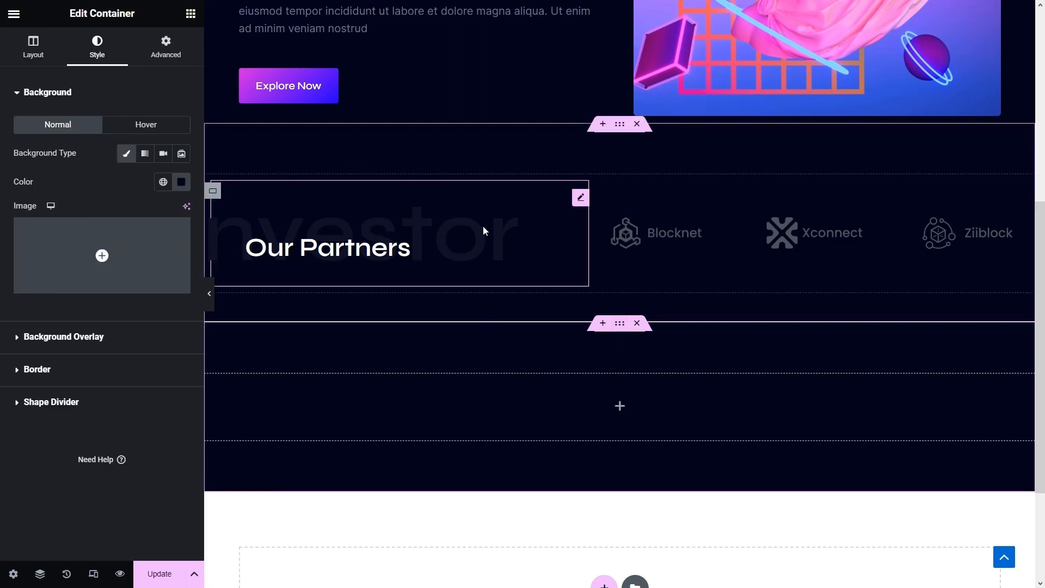
- Paste a copy of the faded Investor heading into the new container and retitle it 'About'
right_click(493, 223)
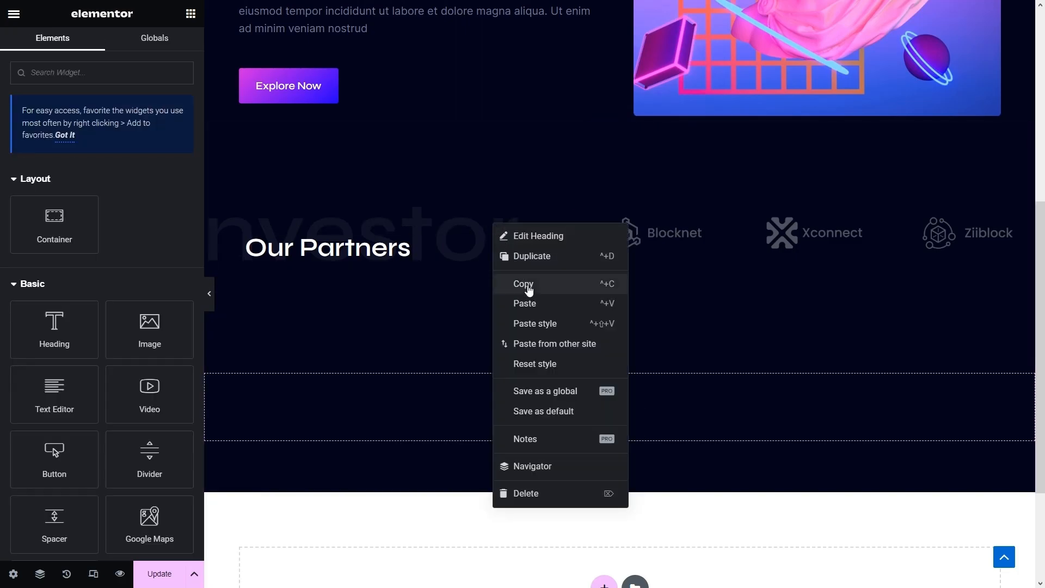
left_click(525, 284)
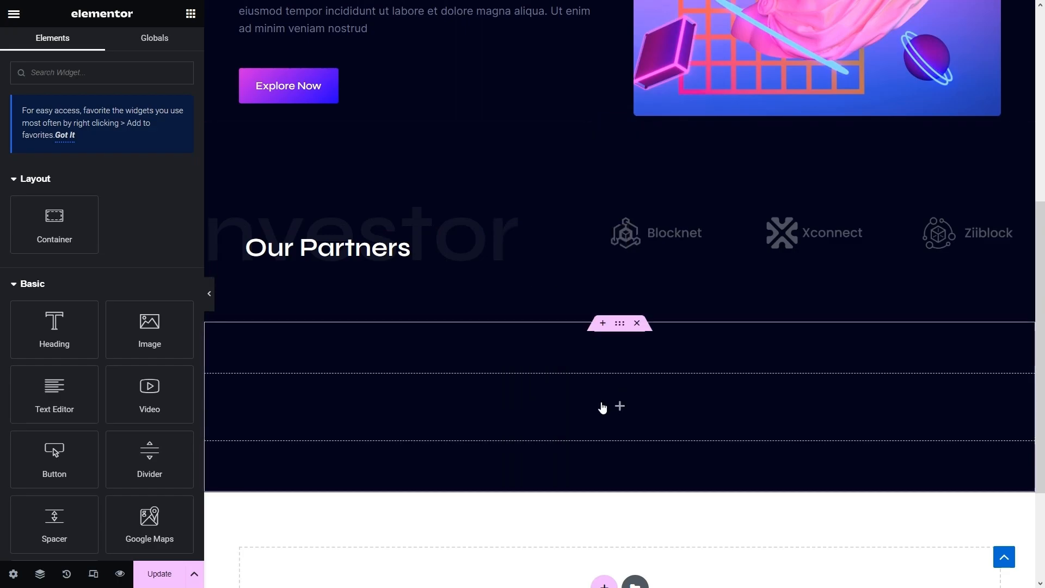
right_click(602, 409)
left_click(635, 386)
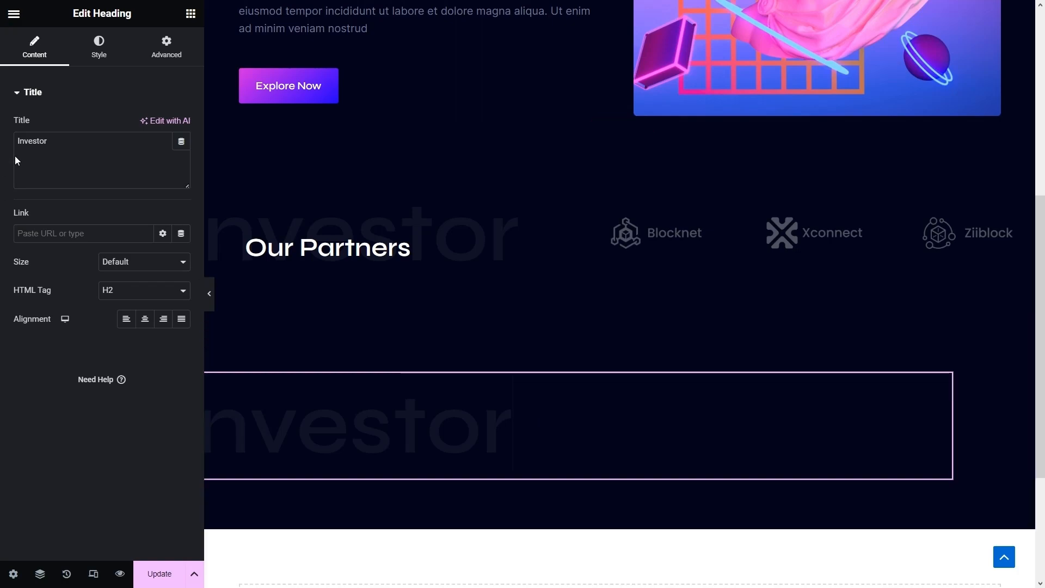
left_click_drag(81, 168, 3, 172)
type("About")
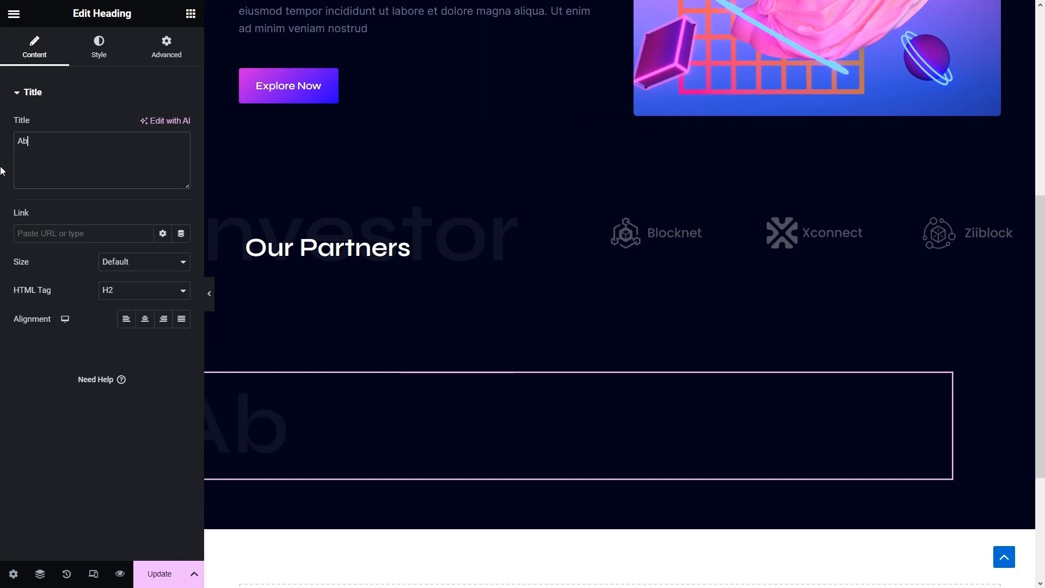
- Give the About heading 0 left margin, right alignment and Default width
left_click(166, 47)
left_click_drag(157, 138, 97, 144)
type("0")
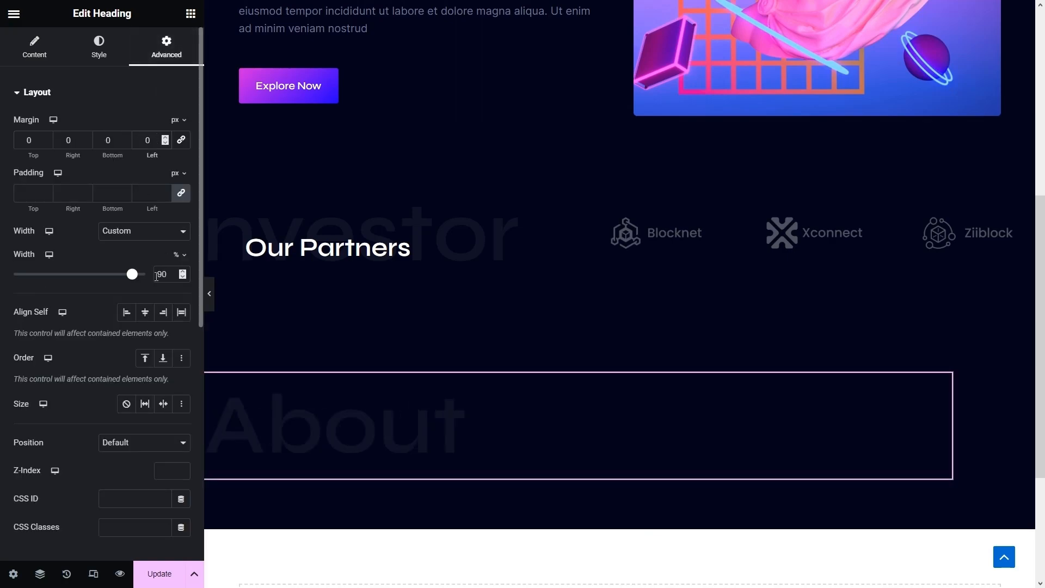
left_click(35, 45)
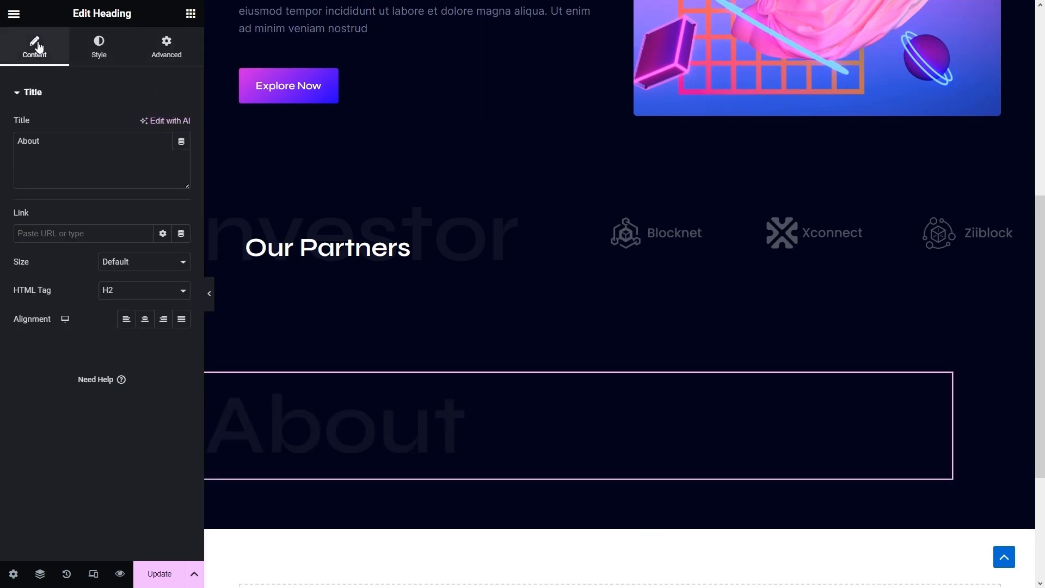
left_click(163, 322)
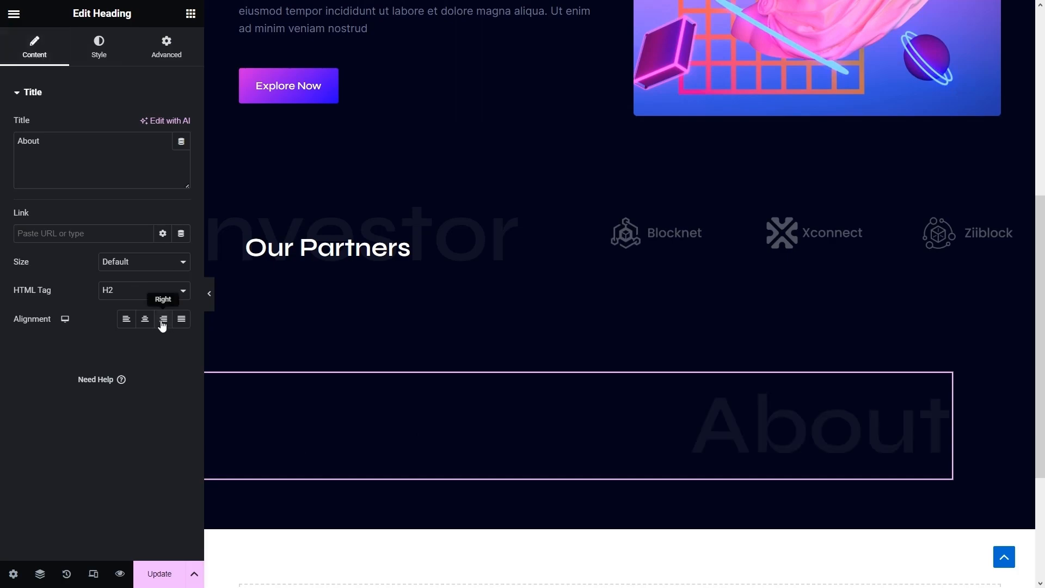
left_click(163, 52)
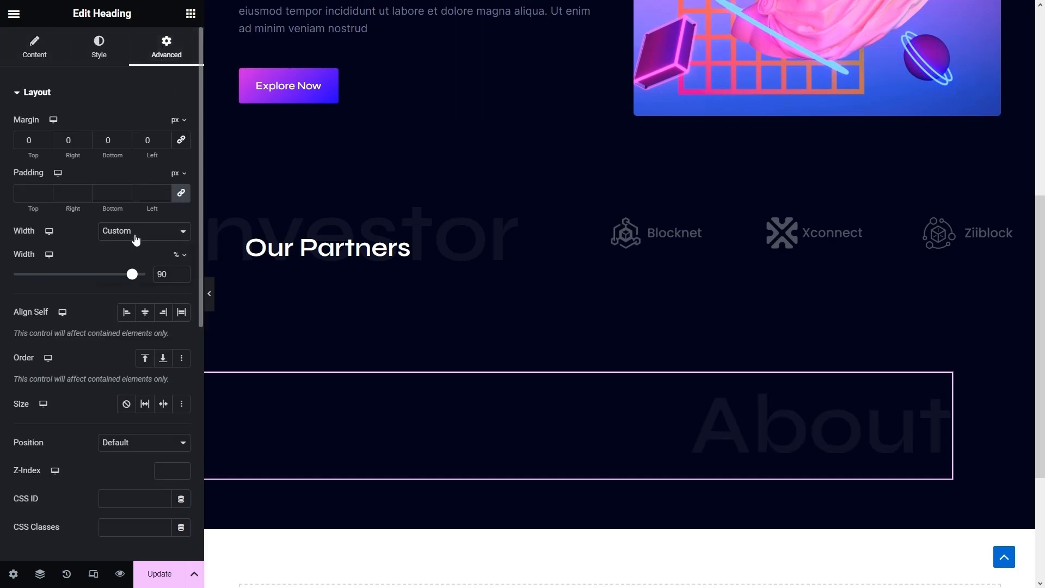
left_click(136, 240)
left_click(140, 245)
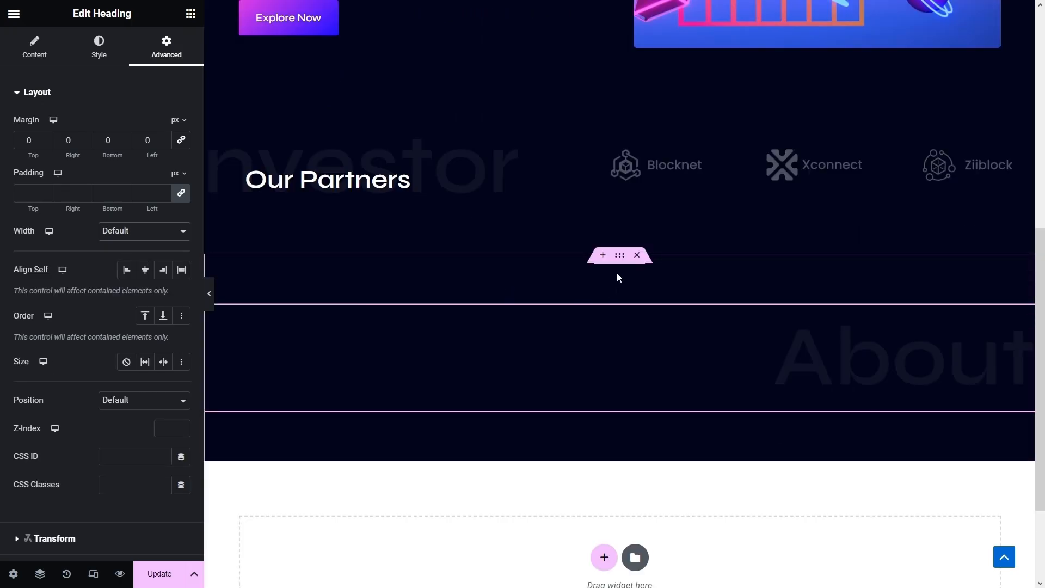
- Add a container, move the About heading into it, and align it to the end
left_click(190, 15)
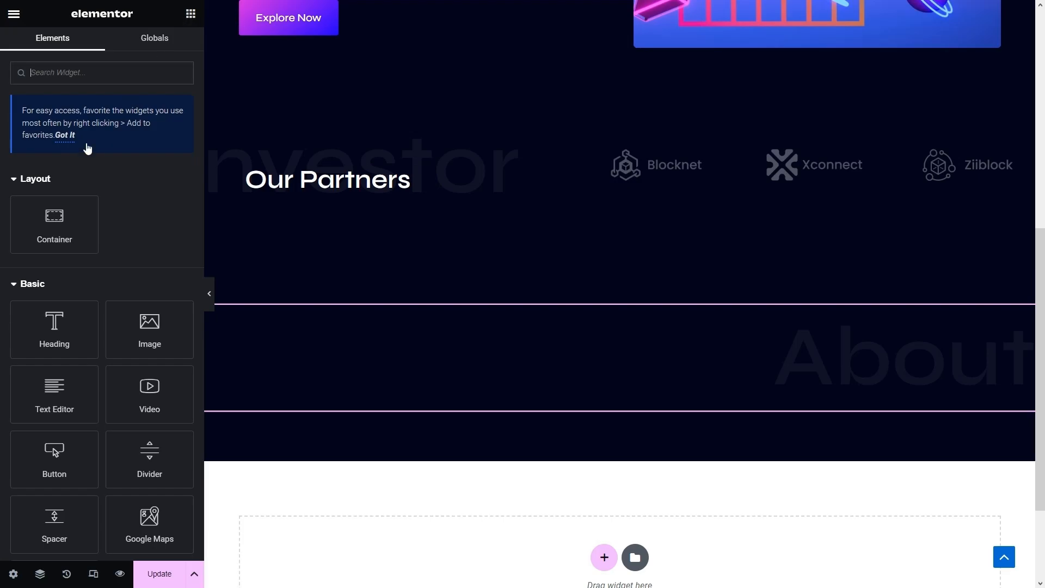
left_click_drag(53, 218, 422, 399)
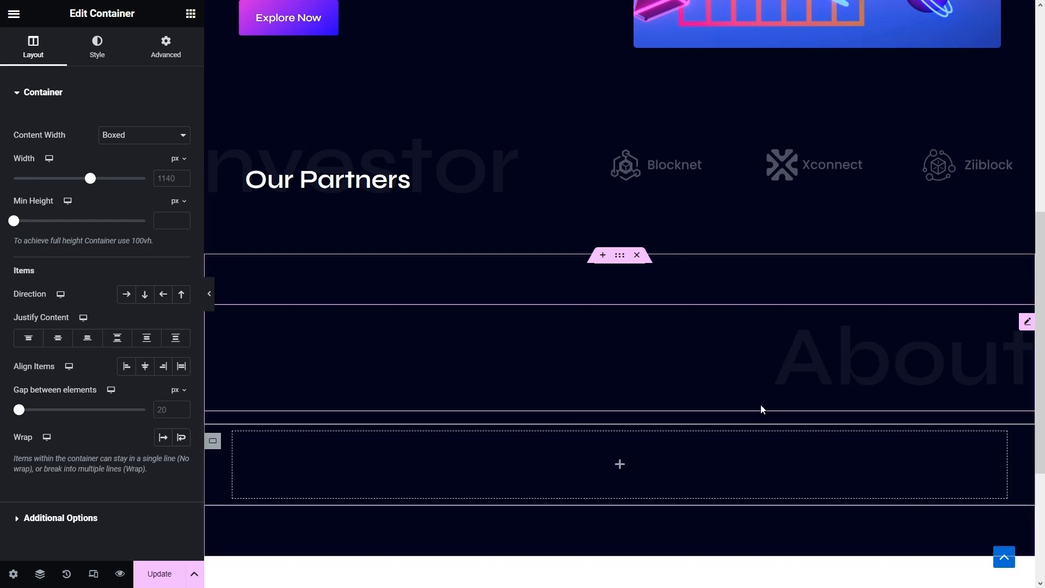
left_click_drag(621, 450, 624, 466)
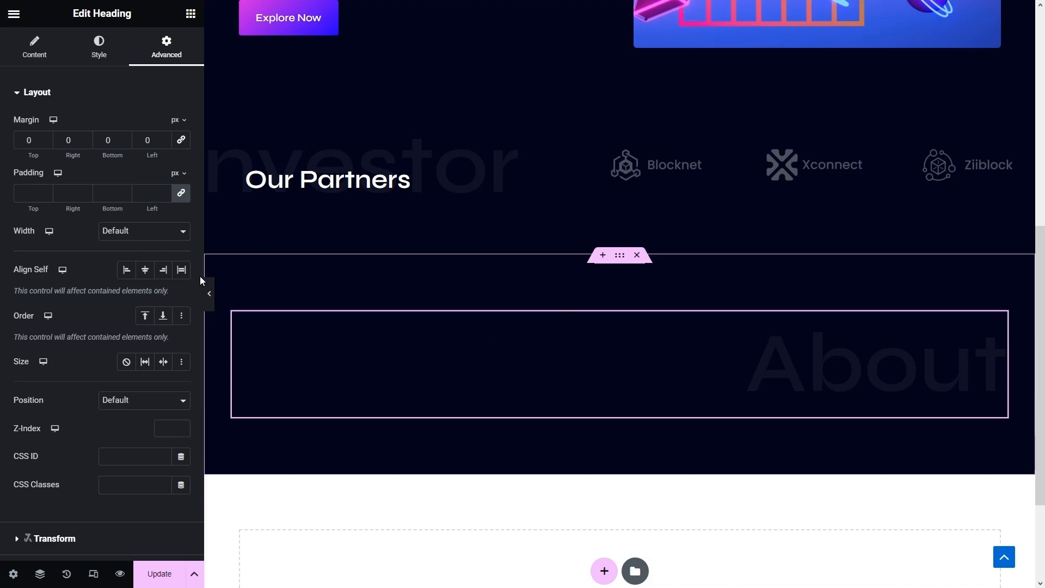
left_click(145, 269)
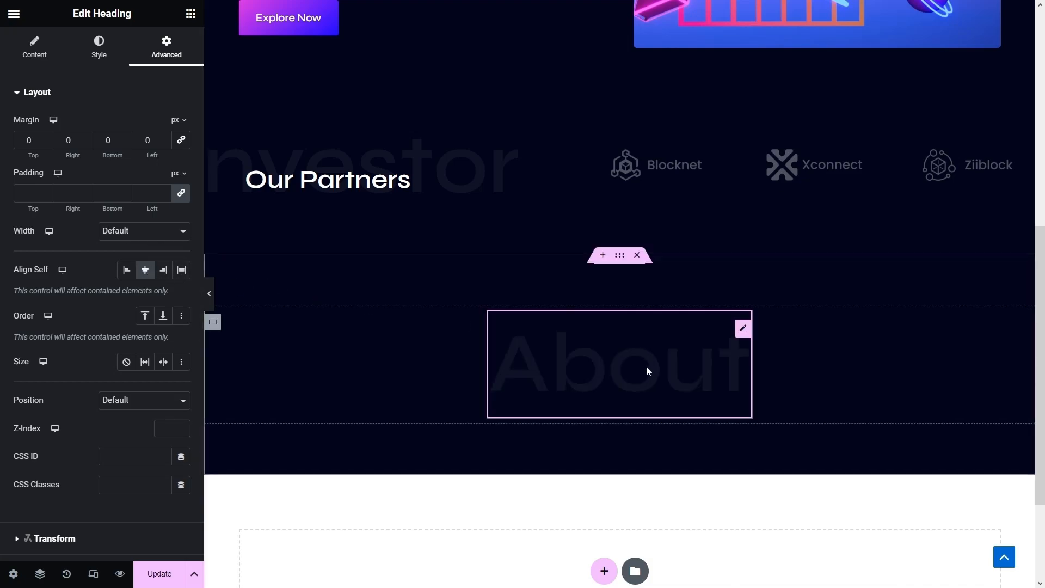
left_click(163, 270)
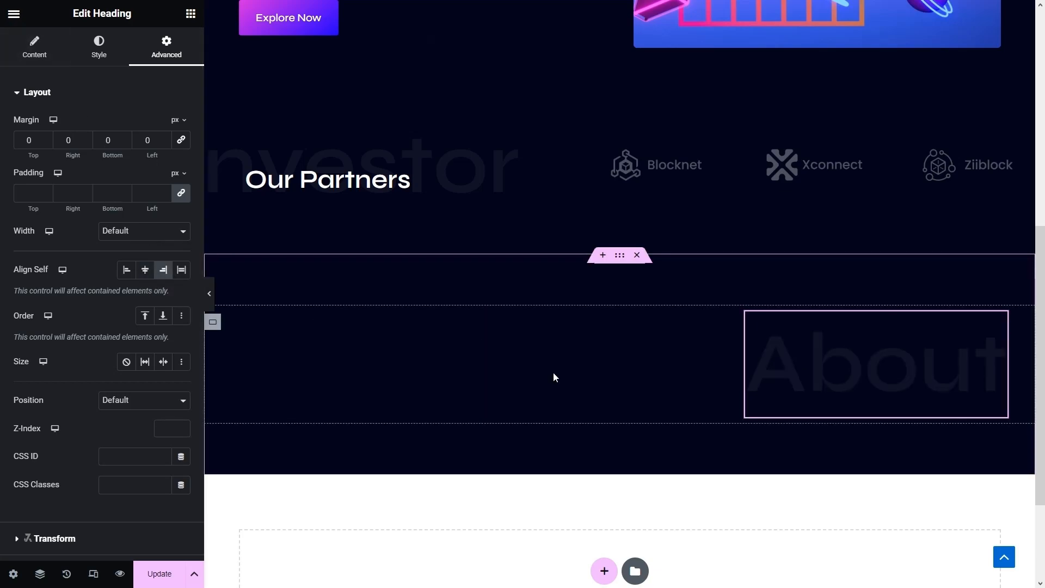
- Add an empty container beside the heading and set the About section to Row direction
left_click(194, 16)
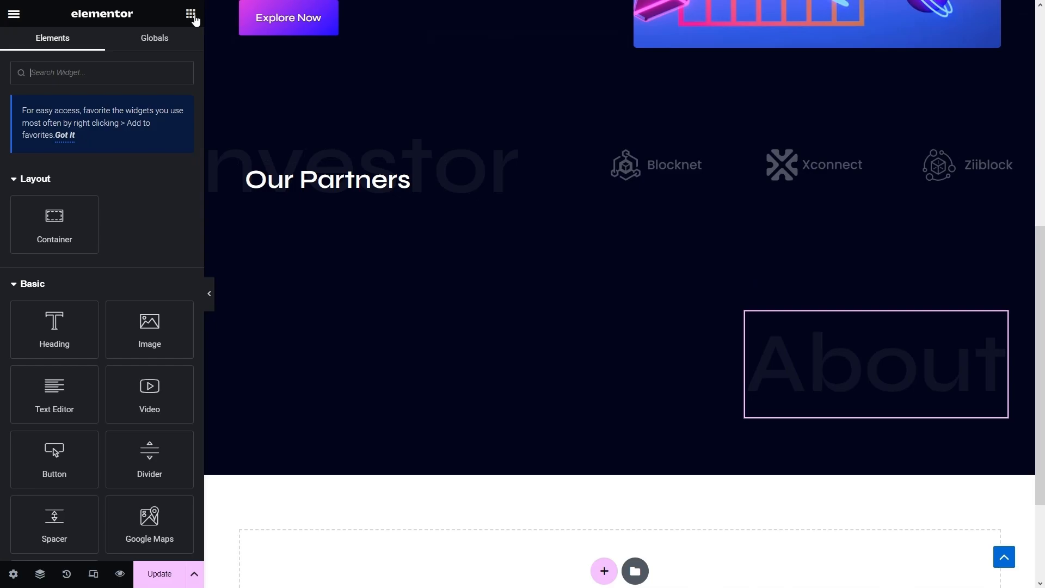
left_click_drag(54, 224, 436, 333)
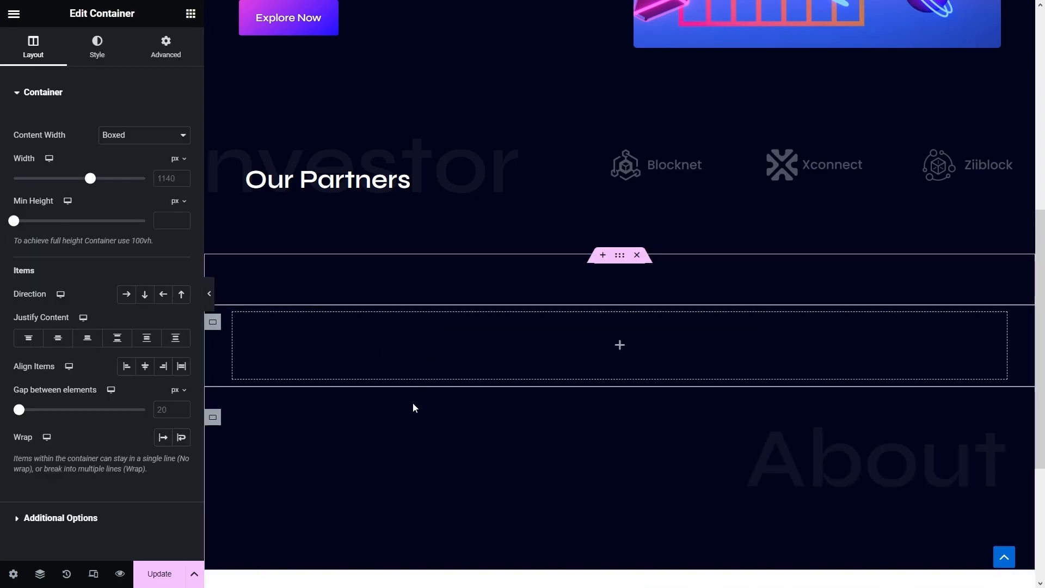
left_click(620, 256)
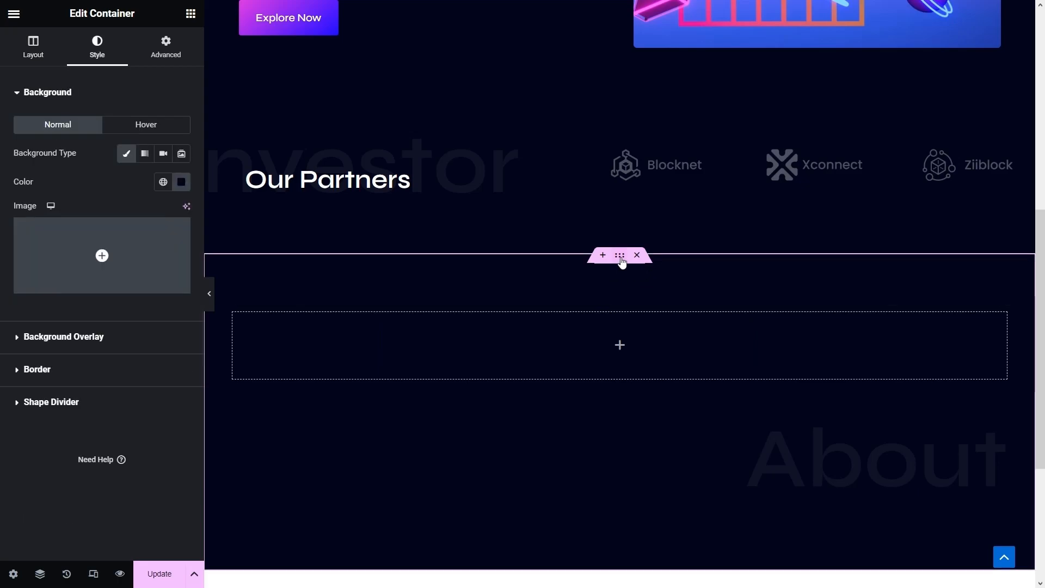
left_click(31, 52)
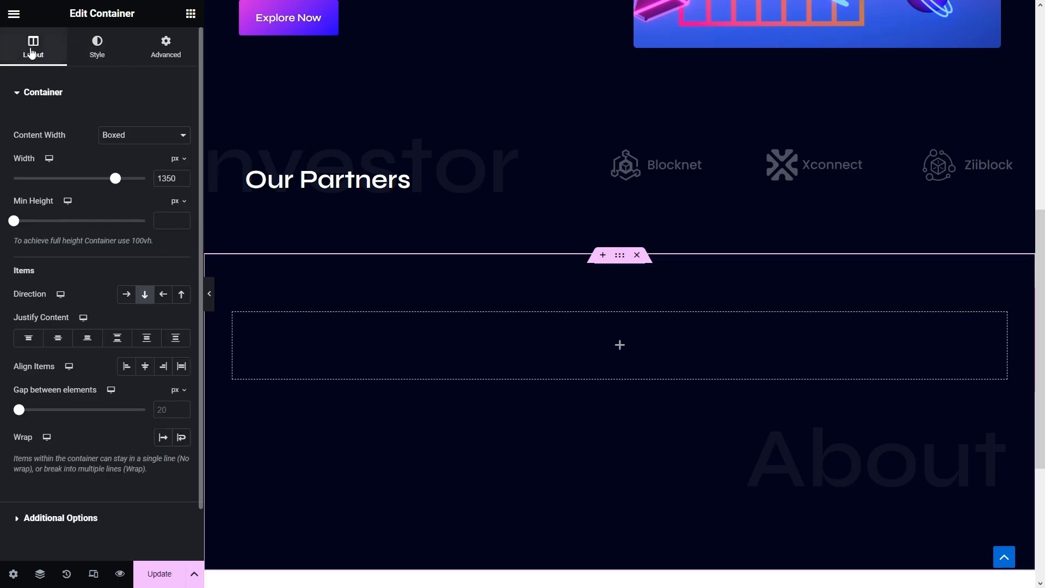
left_click(127, 295)
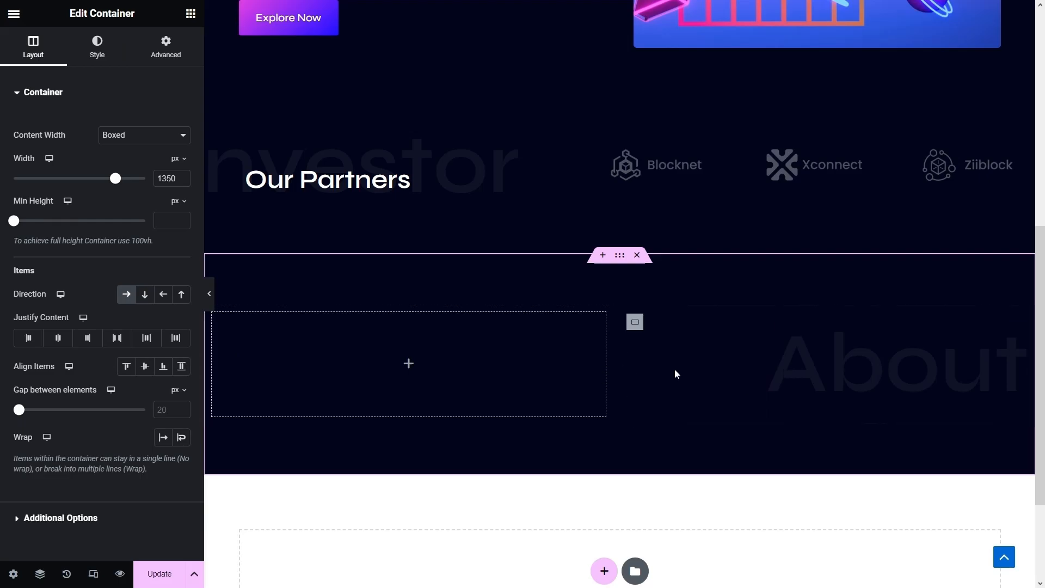
left_click(813, 392)
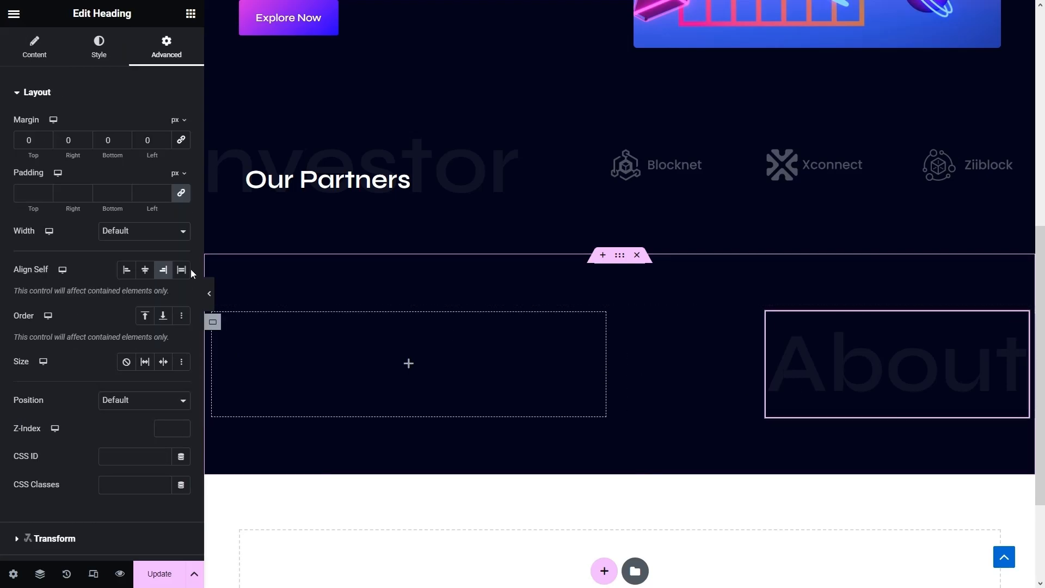
left_click(126, 270)
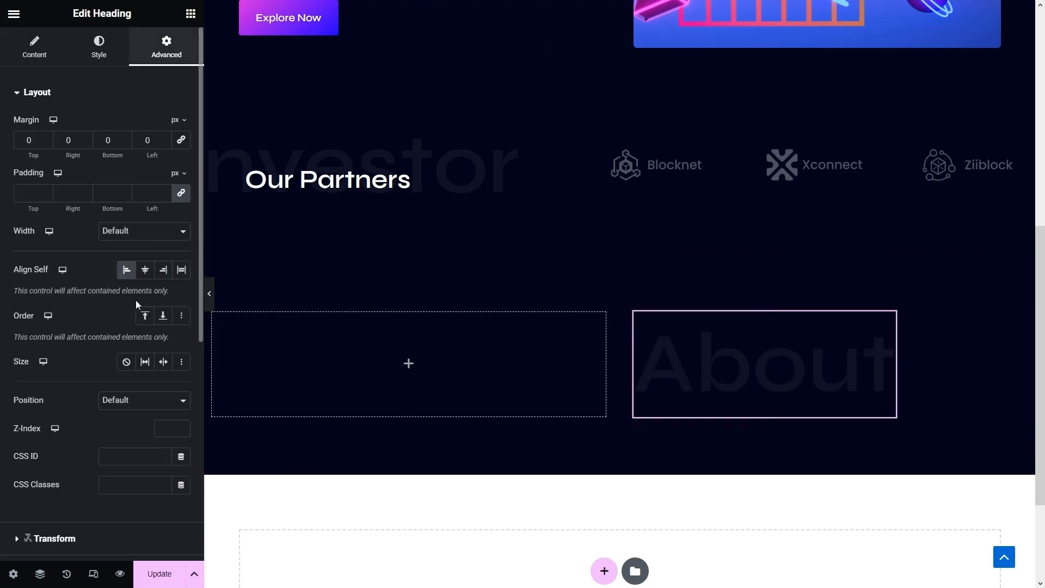
- Paste a copy of the Our Partners heading into the About column, retitled 'Let's Drive Into The World of NFT With Devvata'
right_click(304, 186)
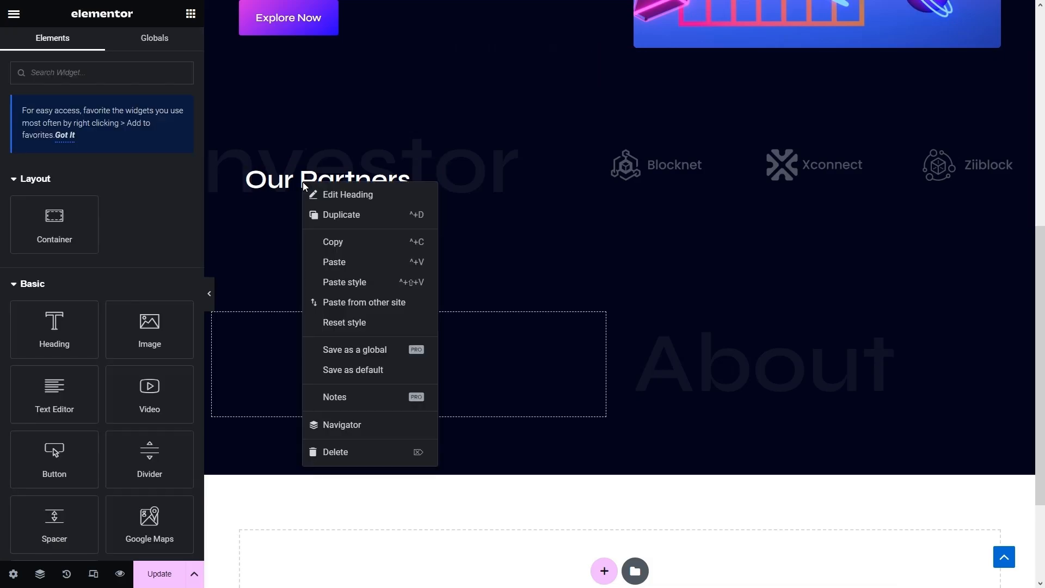
left_click(324, 241)
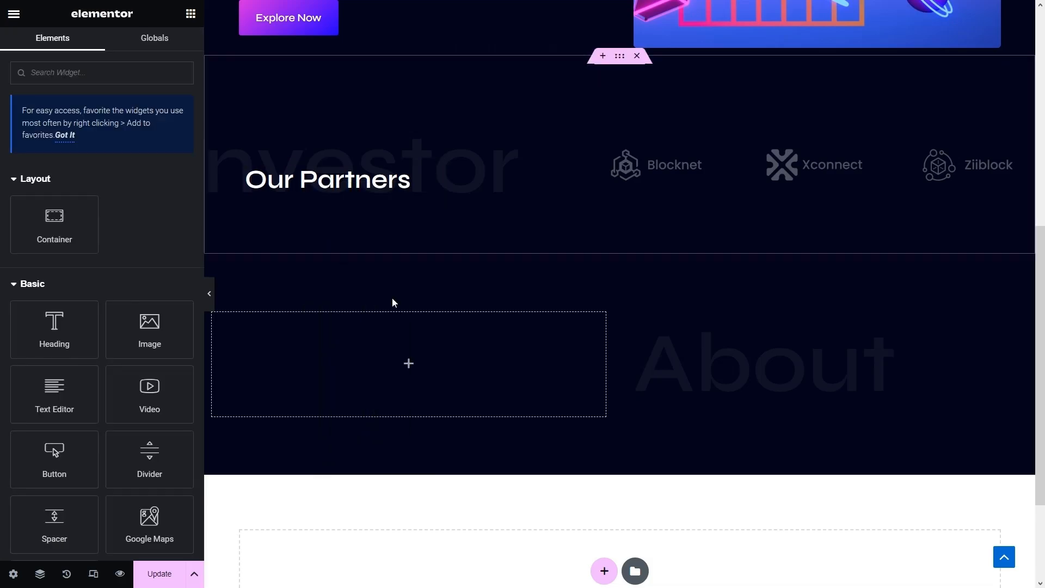
right_click(714, 402)
left_click(744, 384)
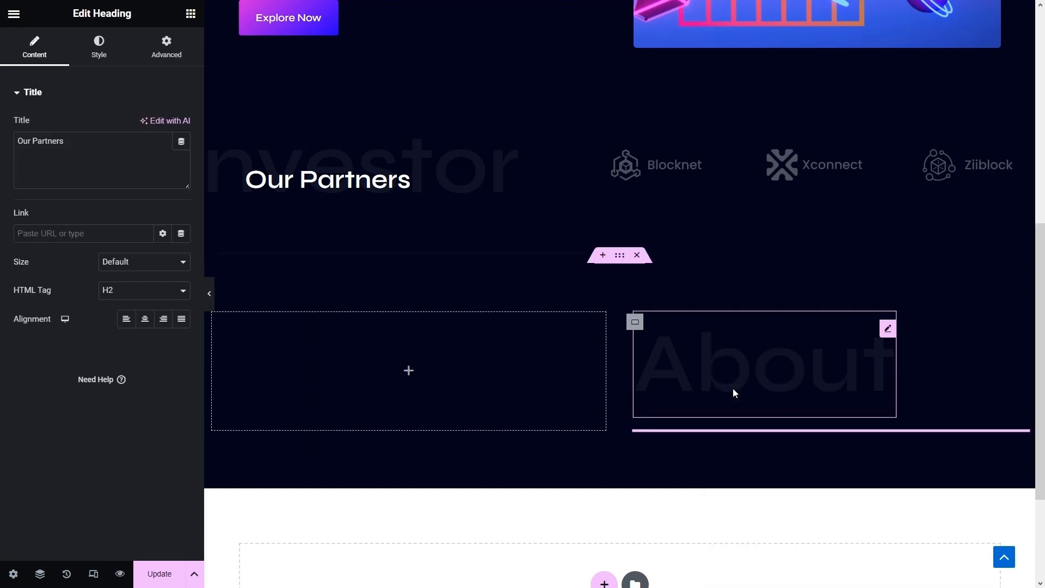
left_click(88, 176)
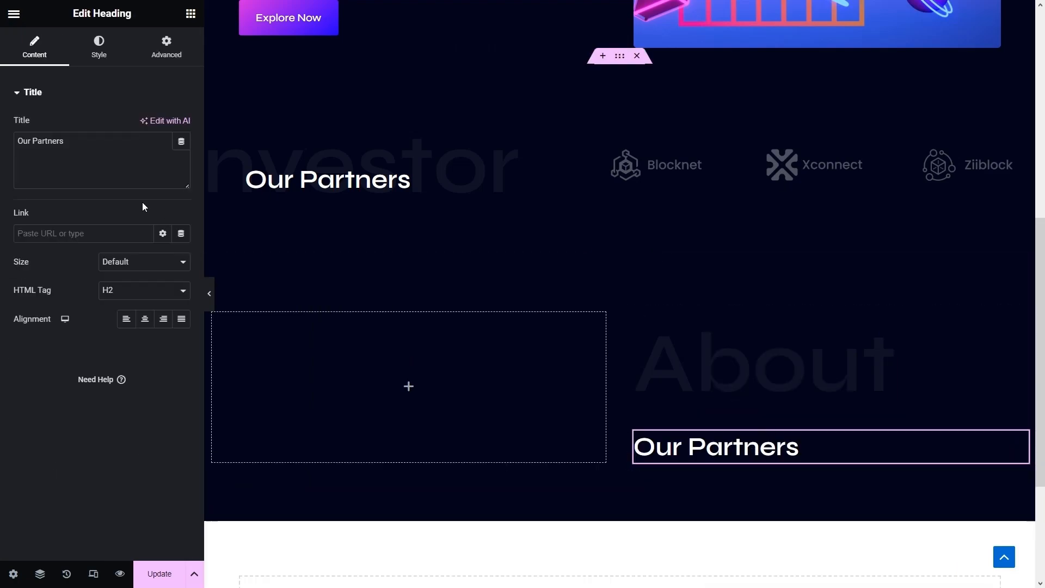
key("ctrl+a")
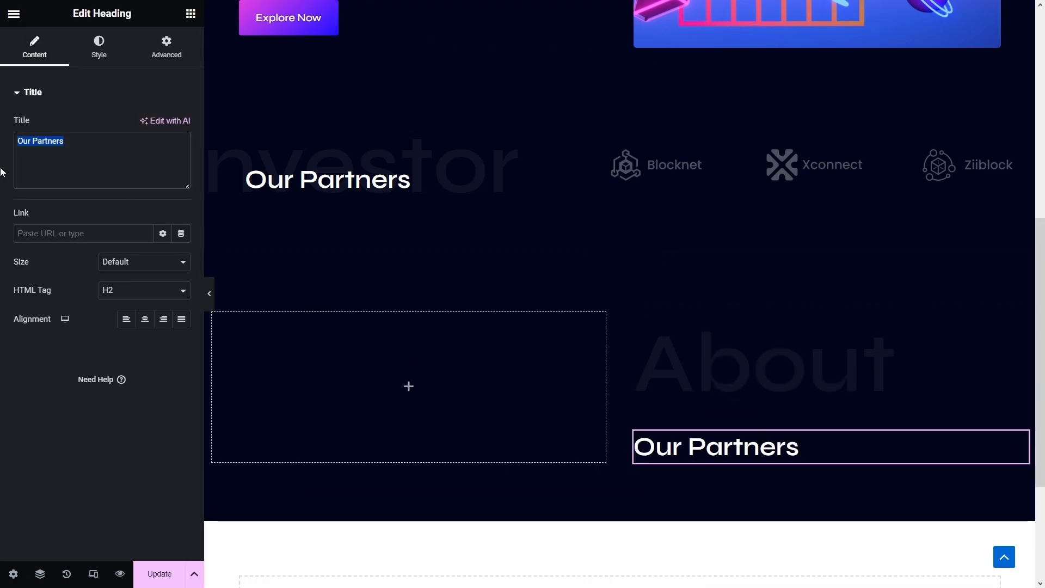
key("ctrl+v")
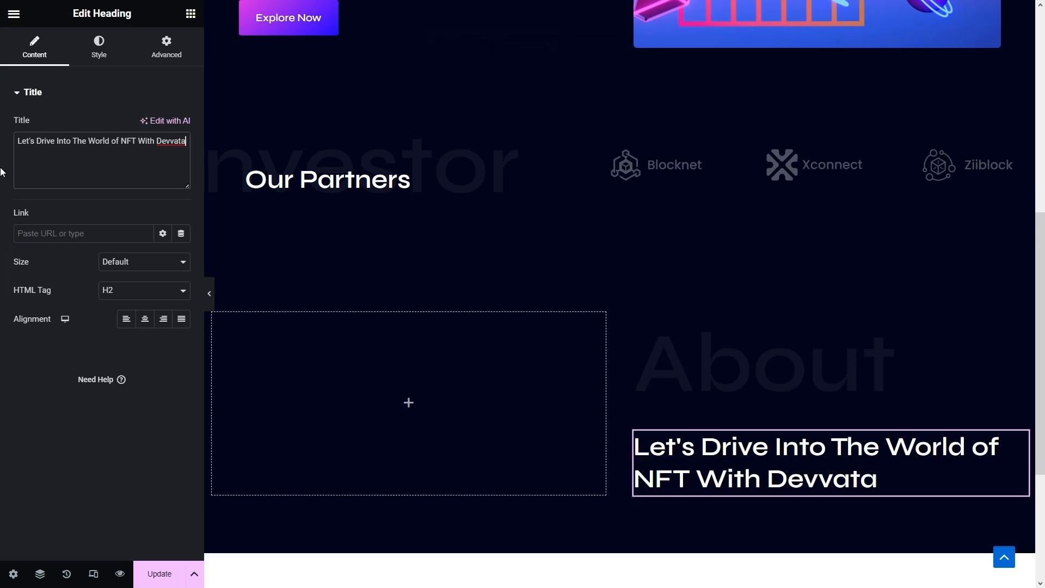
- Set the new heading's top margin to -75
left_click(156, 45)
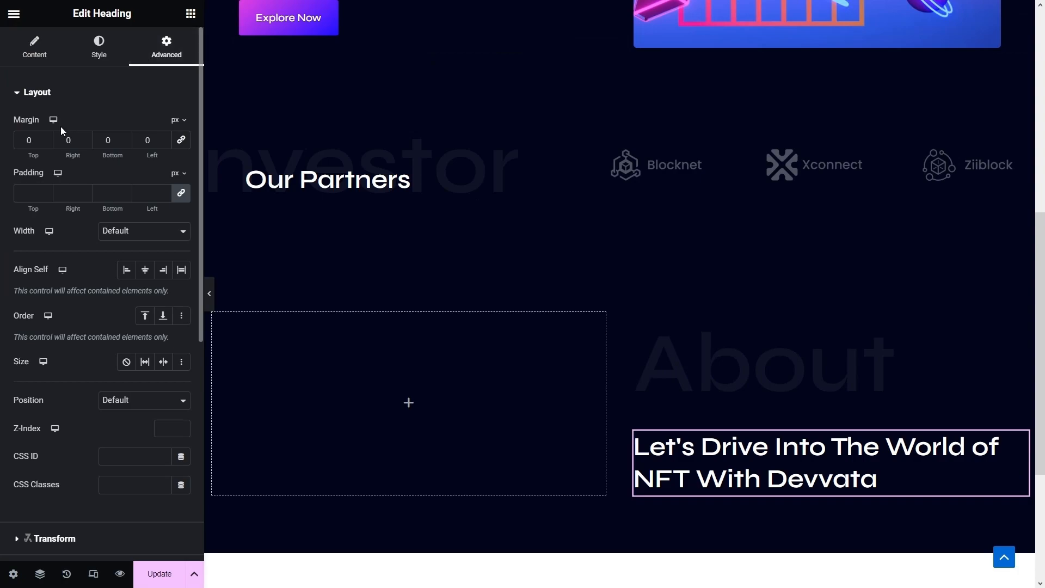
type("-75")
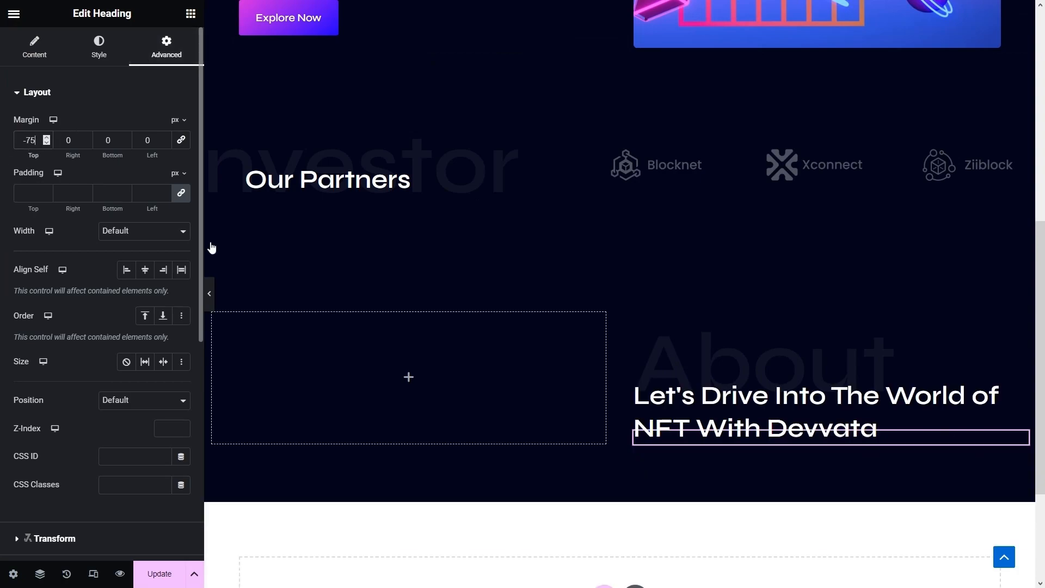
scroll(501, 439, "up", 8)
- Copy the hero Lorem ipsum paragraph and paste it under the Devvata heading in the About column
scroll(493, 416, "down", 1)
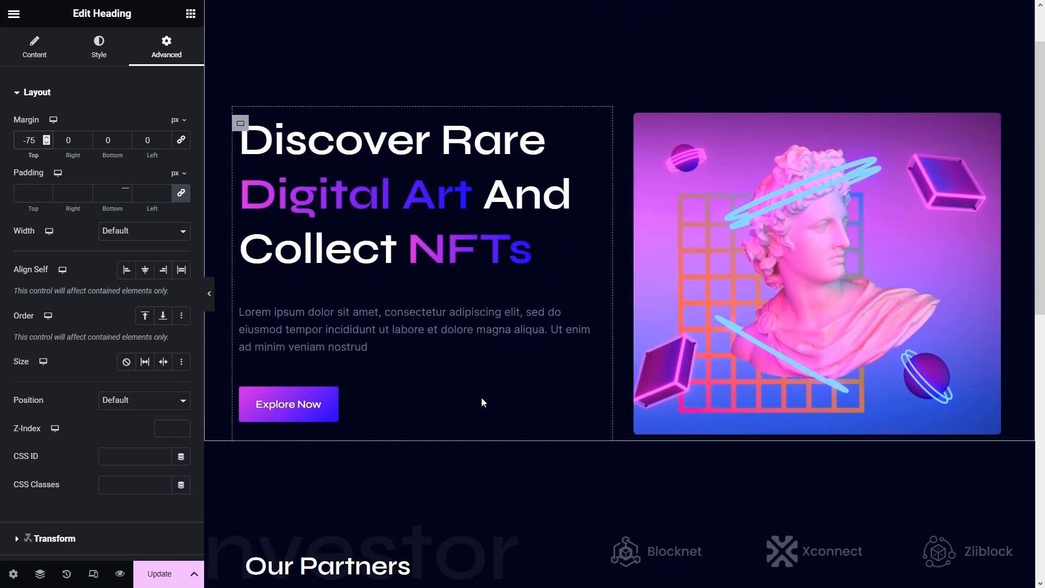
right_click(461, 323)
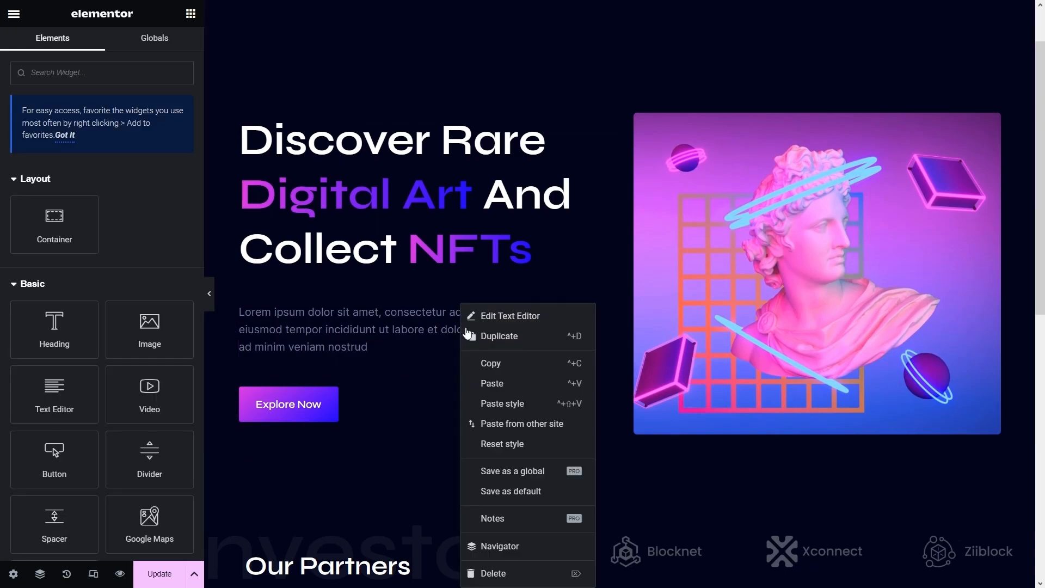
left_click(502, 364)
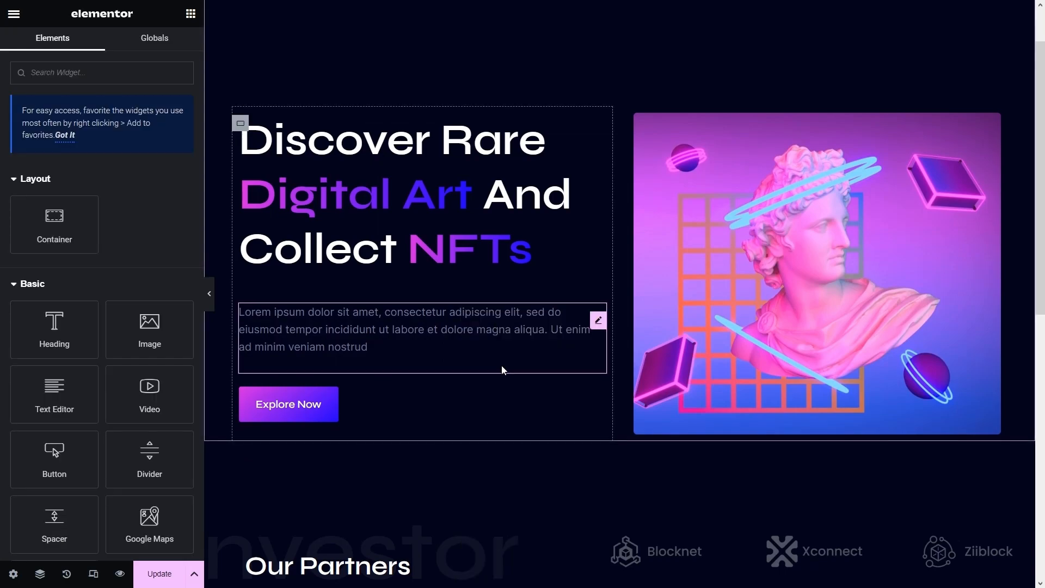
scroll(504, 366, "down", 7)
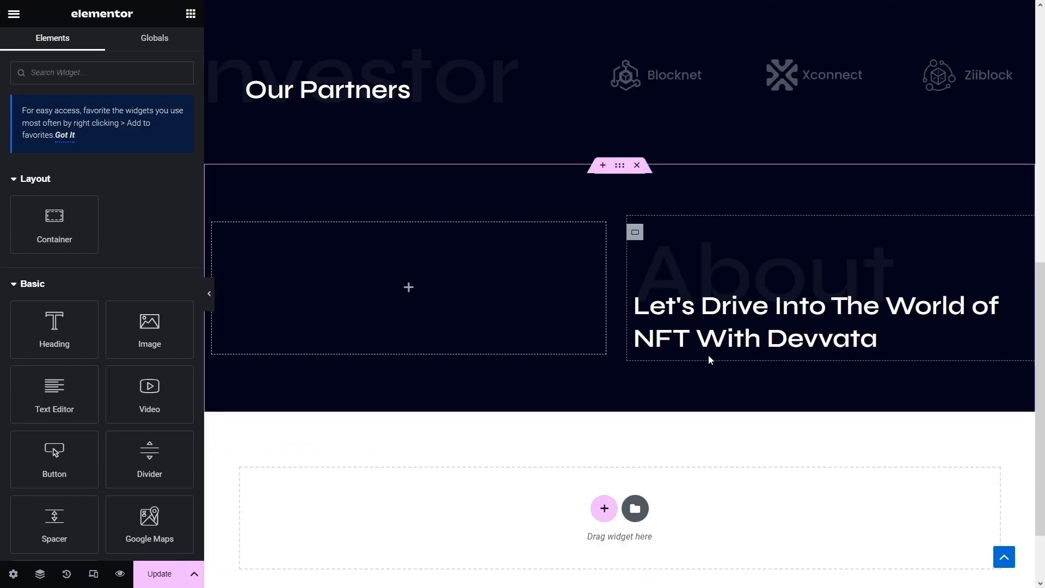
right_click(709, 356)
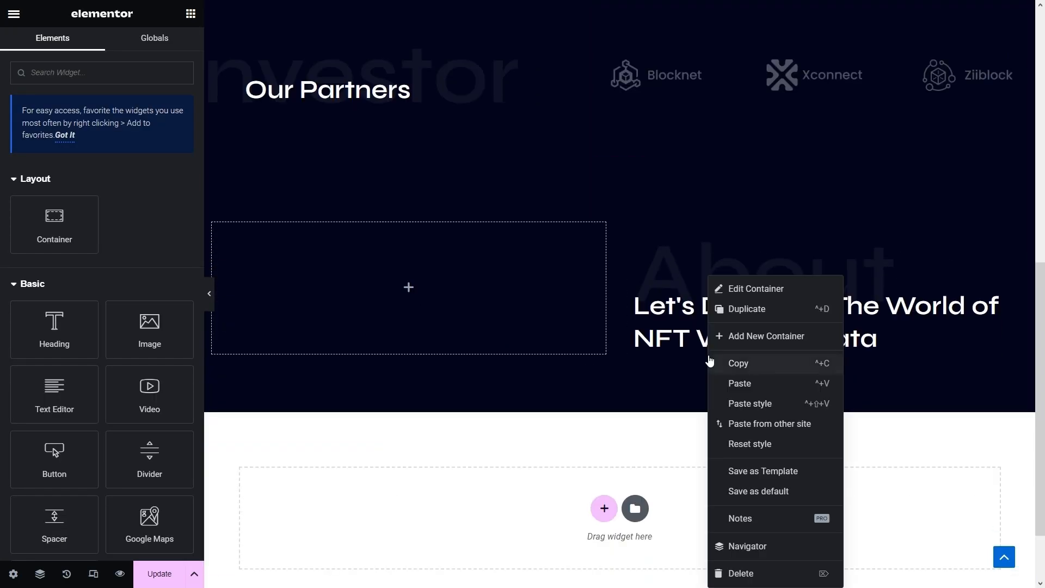
left_click(738, 384)
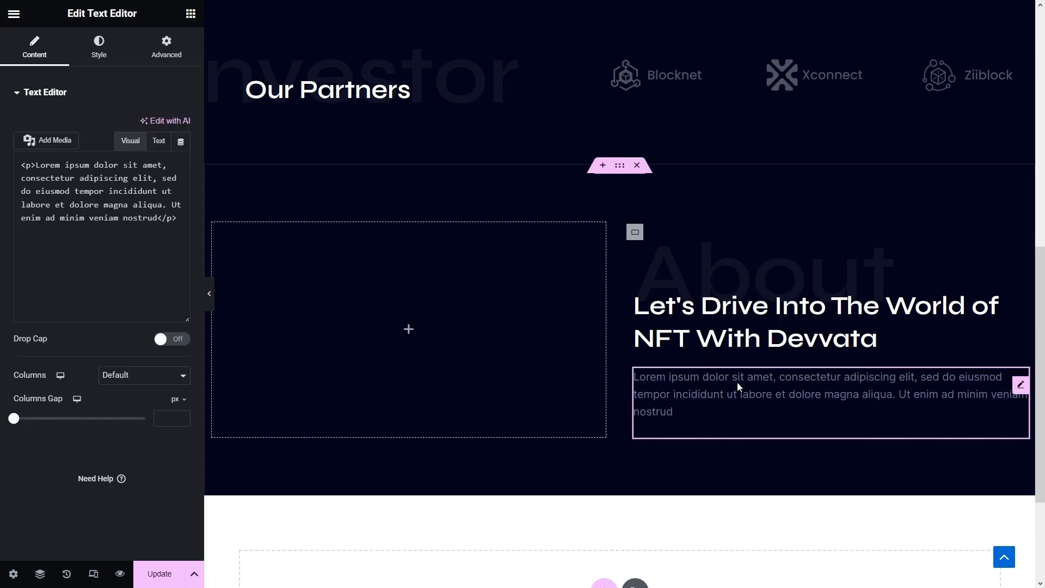
left_click(699, 414)
- Set the empty left container's direction to Row and justify its content to Center
scroll(699, 415, "down", 1)
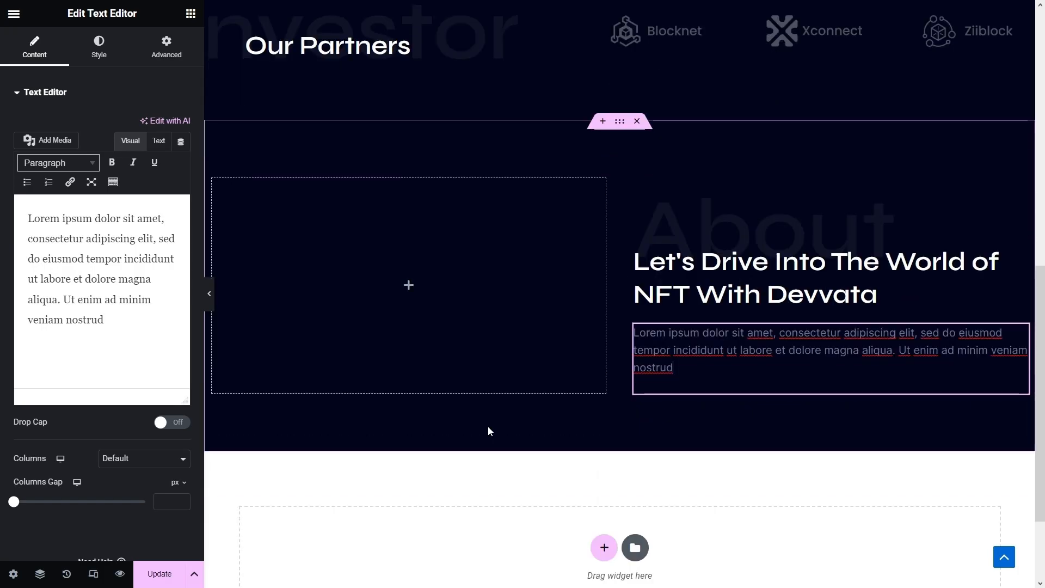
left_click(212, 189)
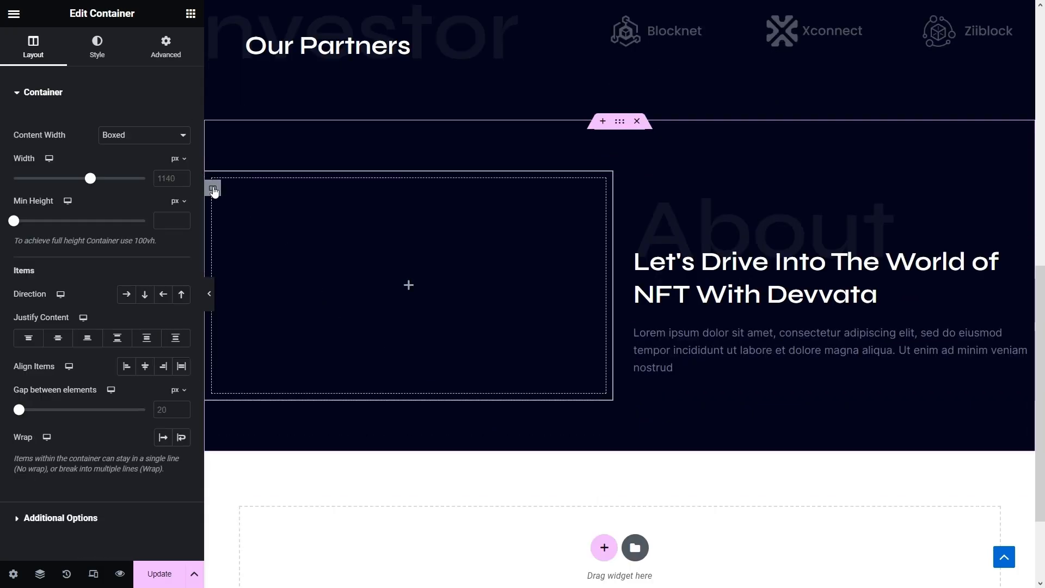
left_click(124, 296)
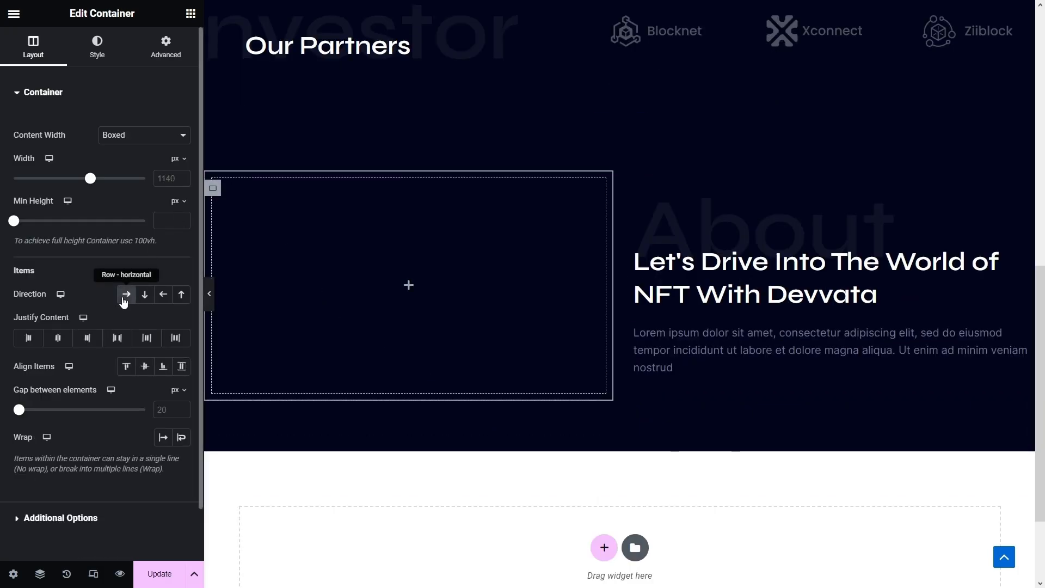
left_click(57, 338)
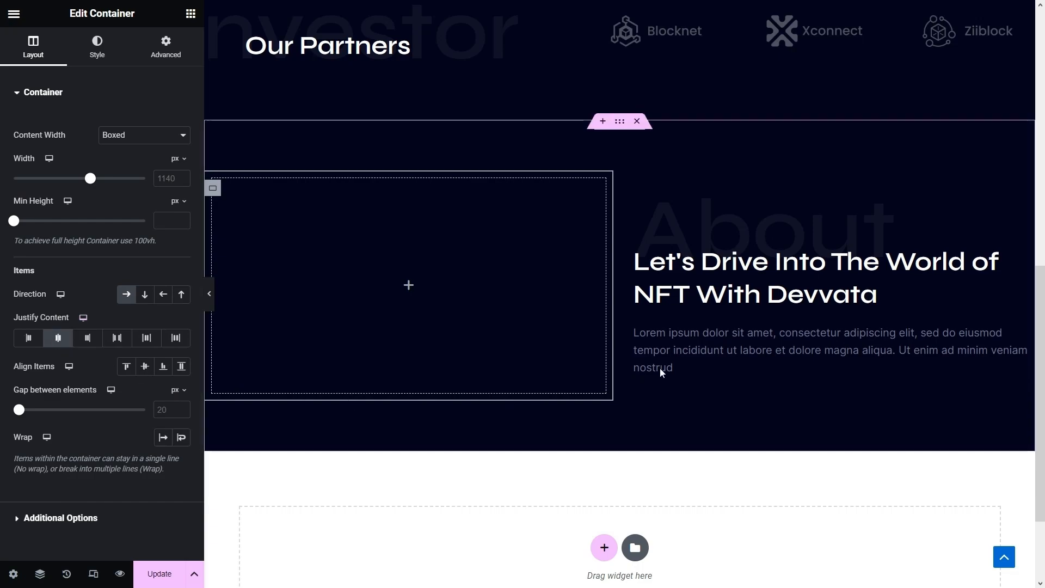
- Drop a Spacer widget under the Lorem ipsum paragraph in the right column with 400 px height
left_click(634, 195)
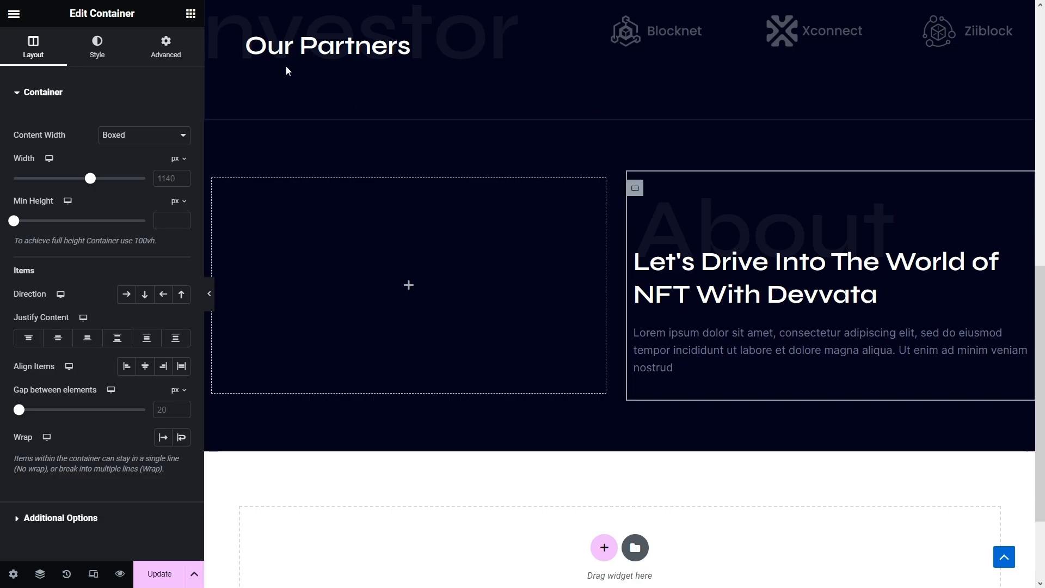
left_click(190, 13)
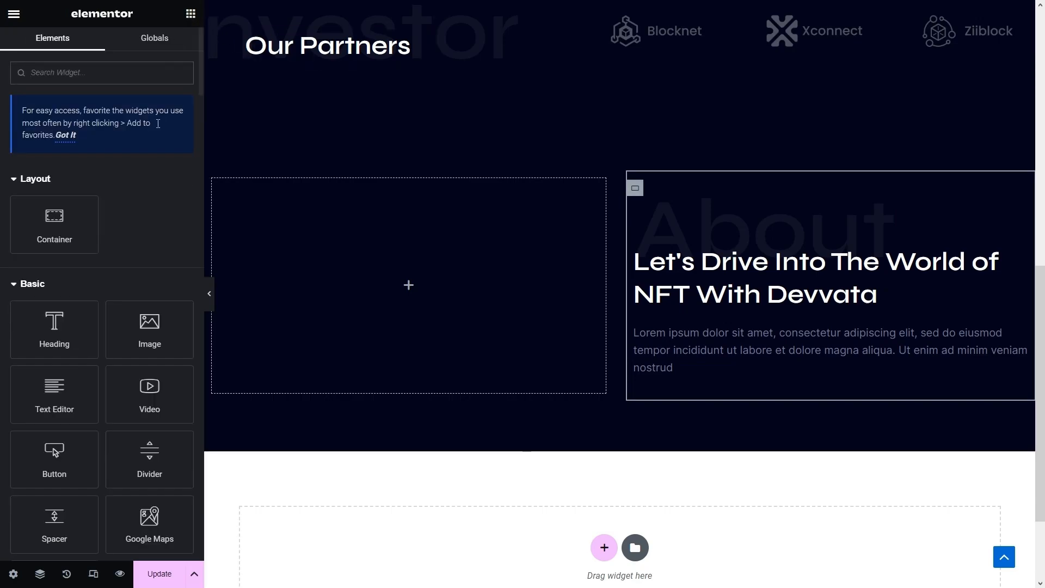
type("spac")
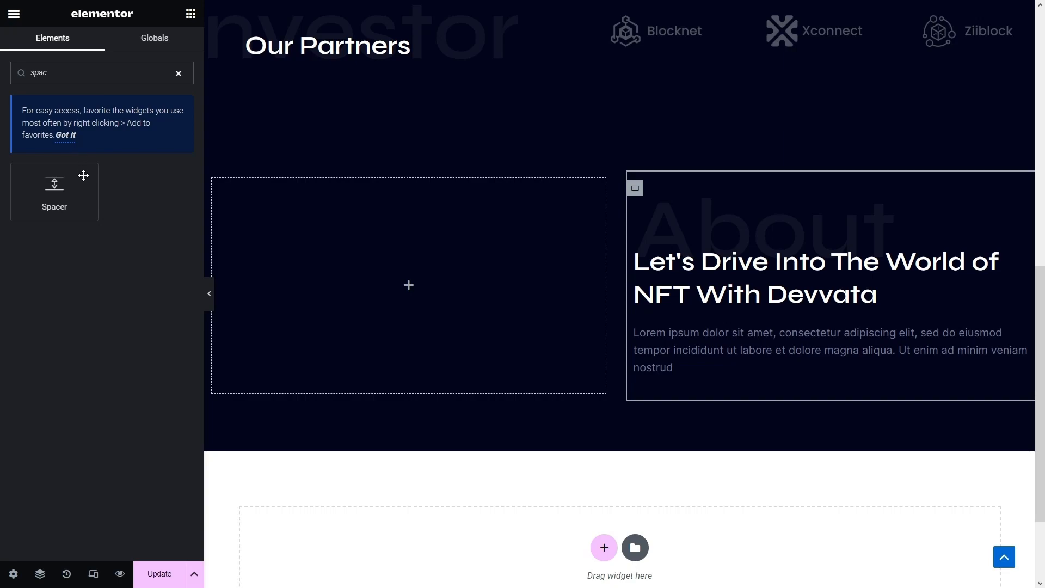
left_click_drag(84, 175, 741, 393)
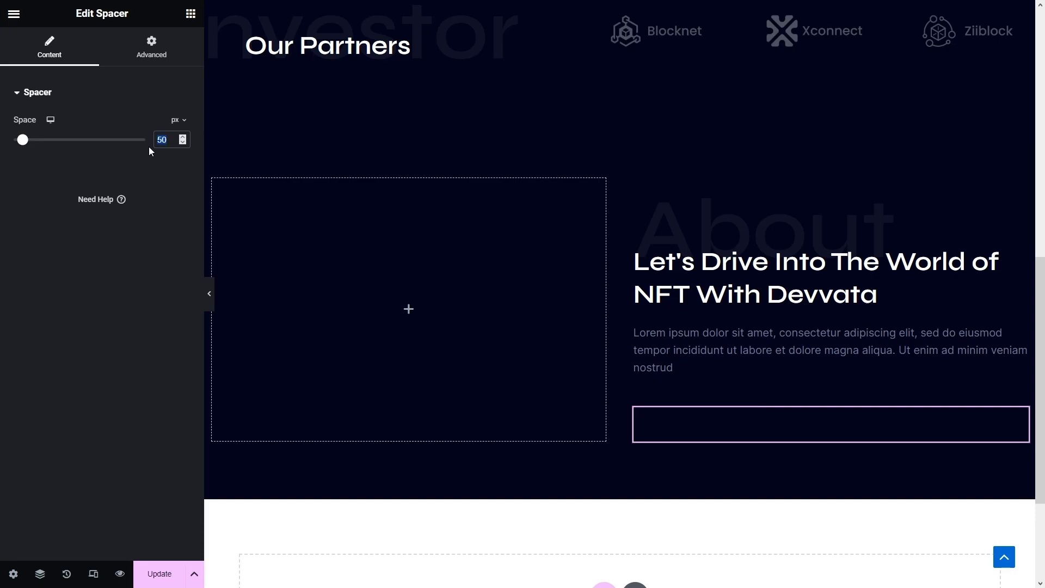
type("400")
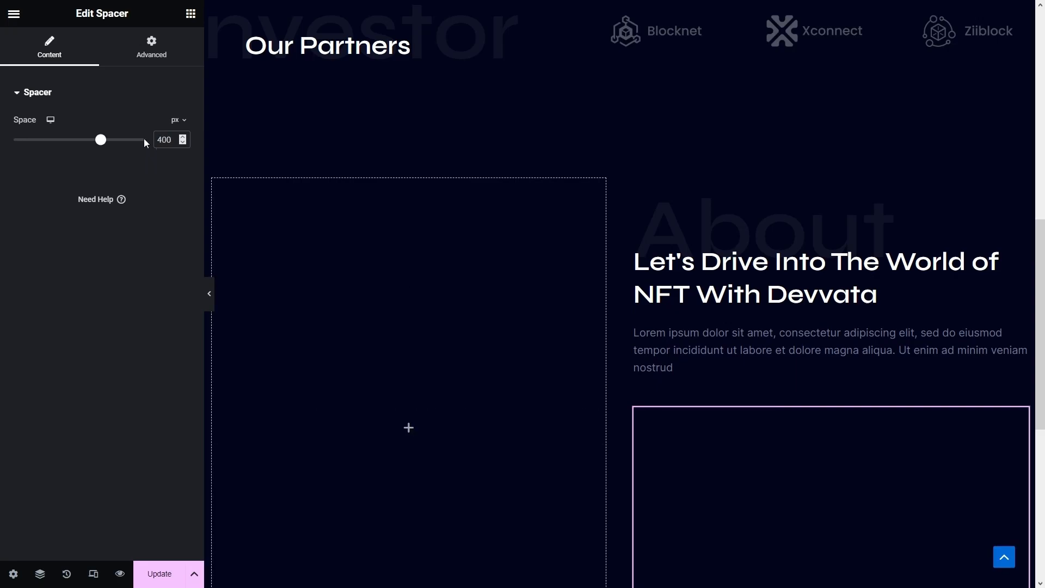
scroll(925, 258, "down", 4)
scroll(905, 248, "up", 1)
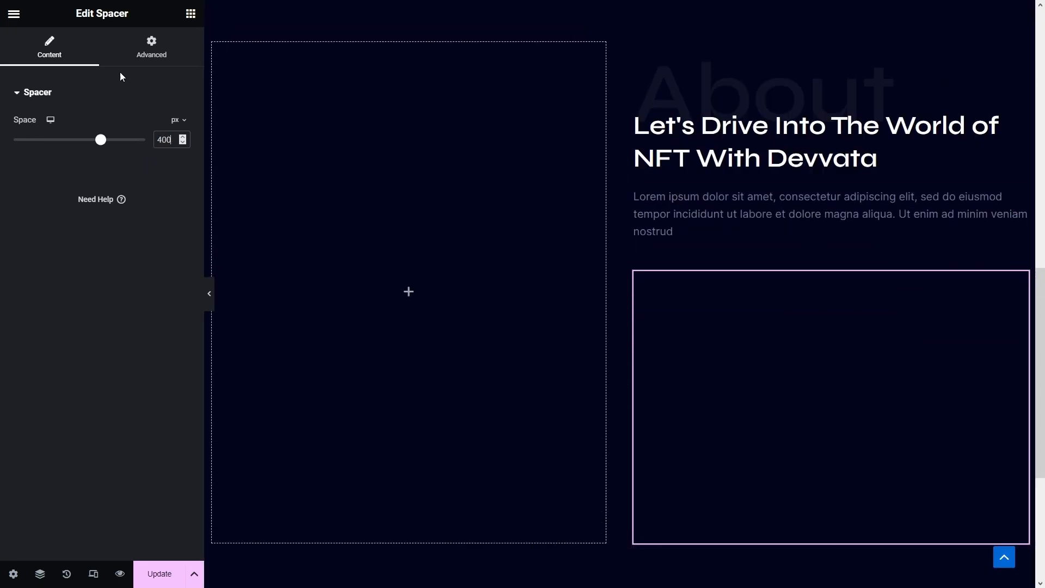
left_click(155, 57)
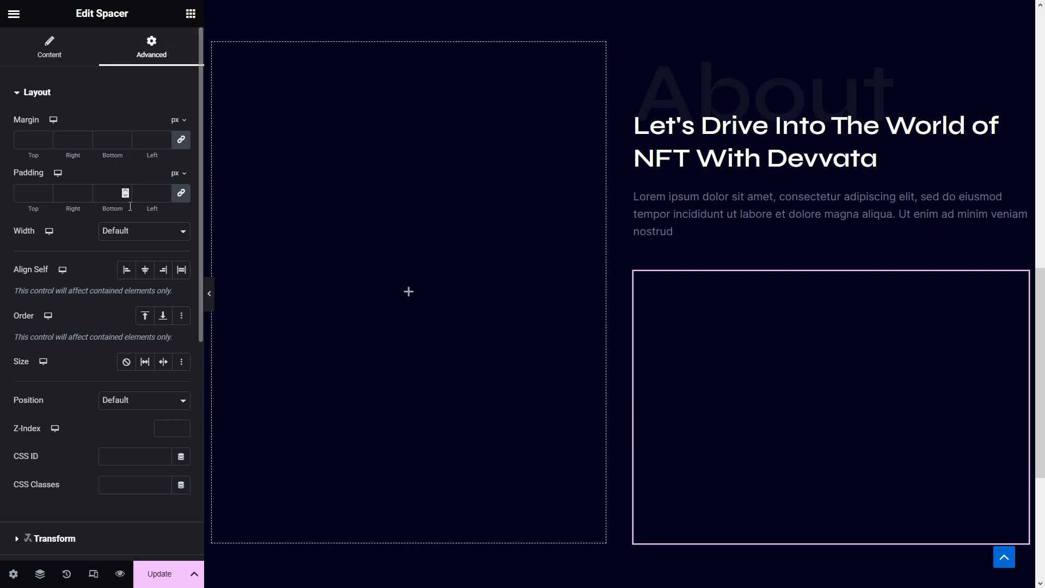
- Give the spacer a custom width of 60%
left_click(129, 237)
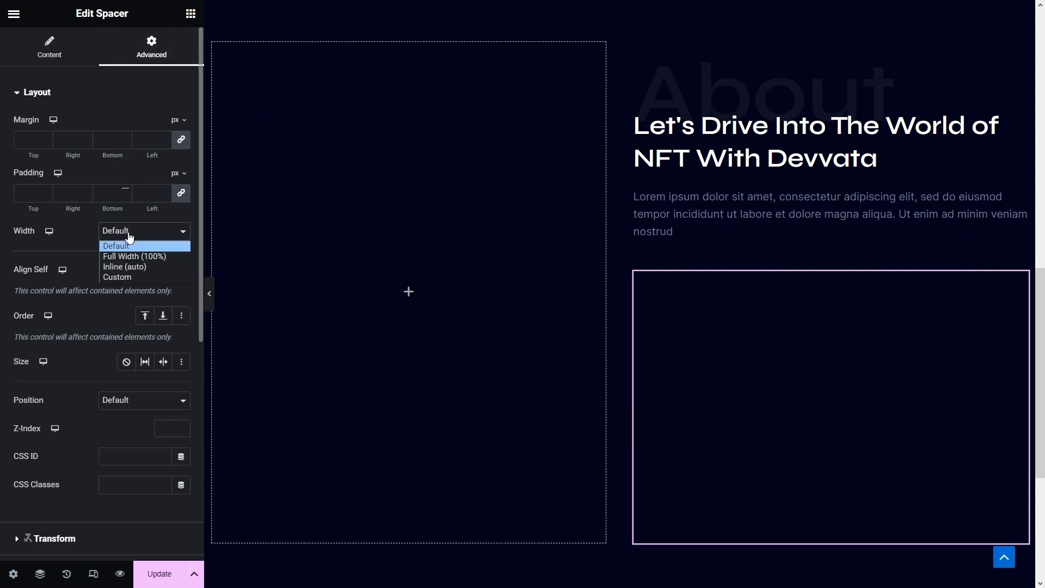
left_click(129, 273)
type("60")
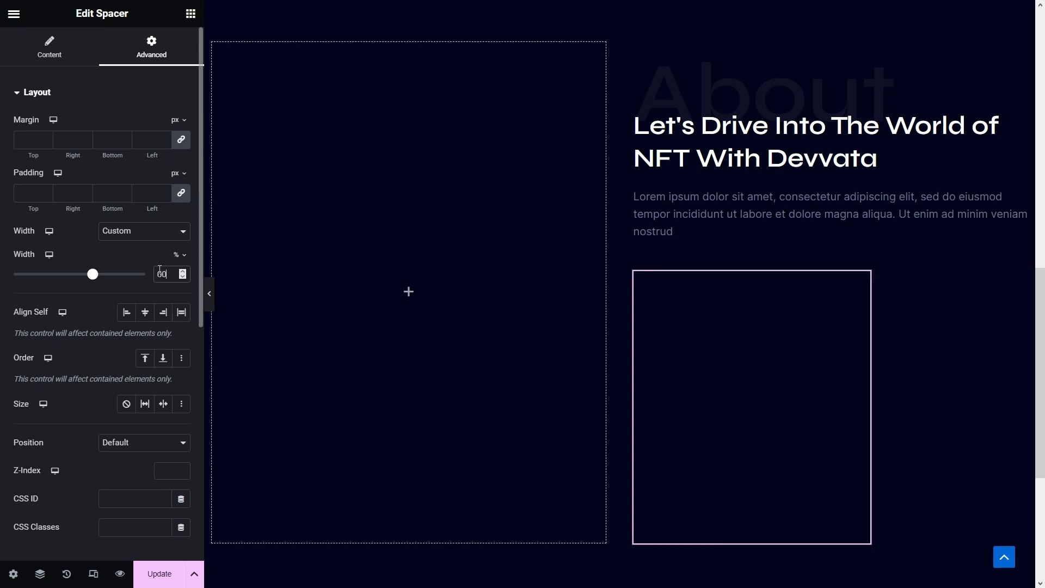
scroll(152, 315, "down", 8)
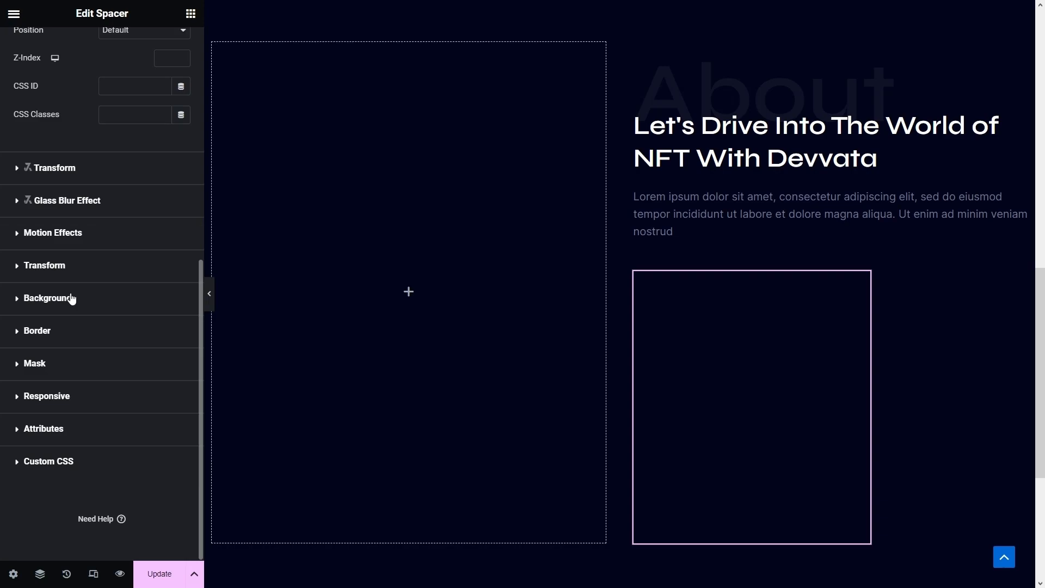
- Fill the spacer's background with a Pink-to-Blue gradient angled at 150 degrees
left_click(71, 298)
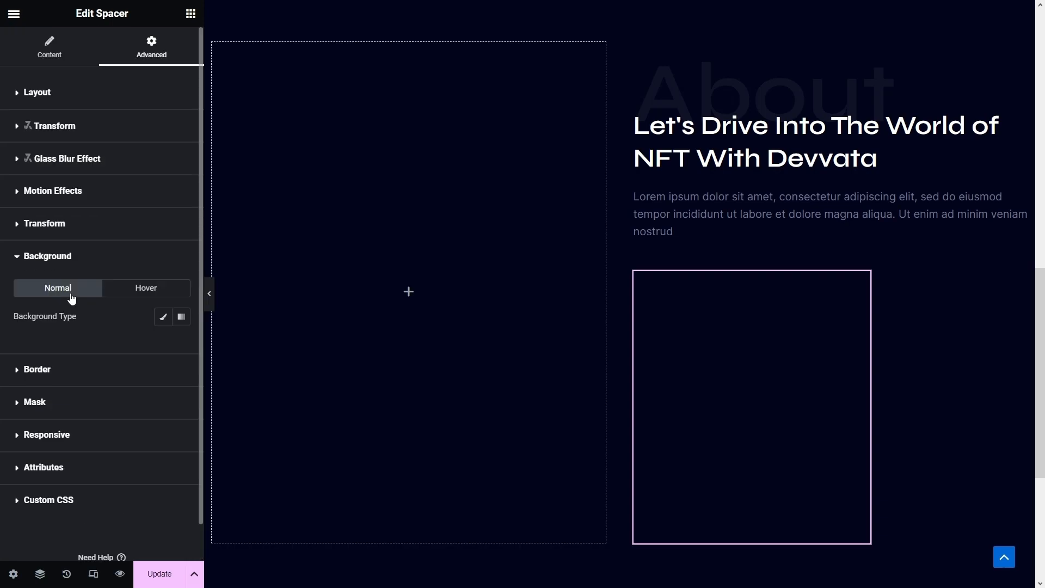
left_click(181, 317)
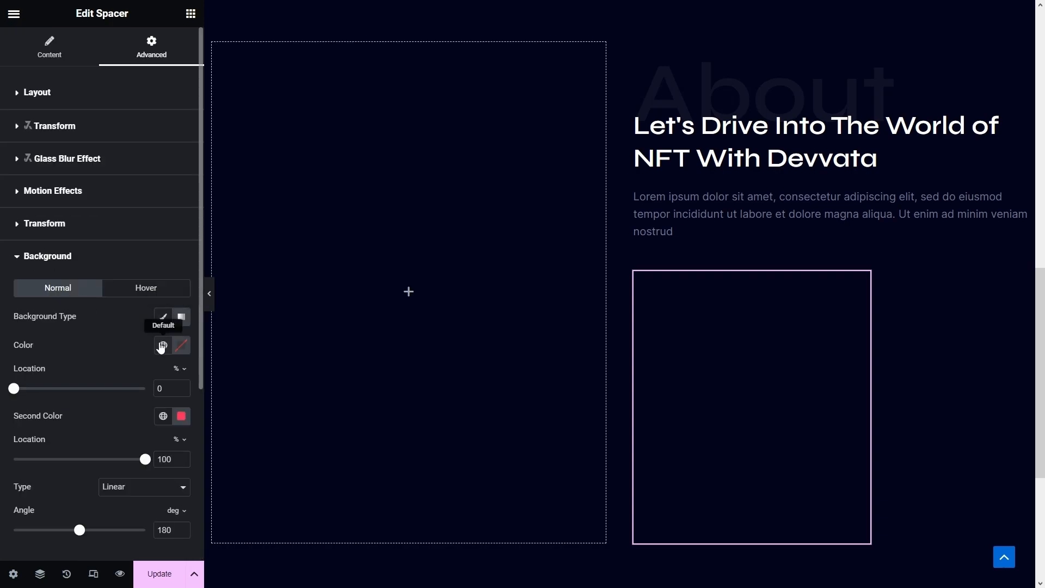
left_click(163, 345)
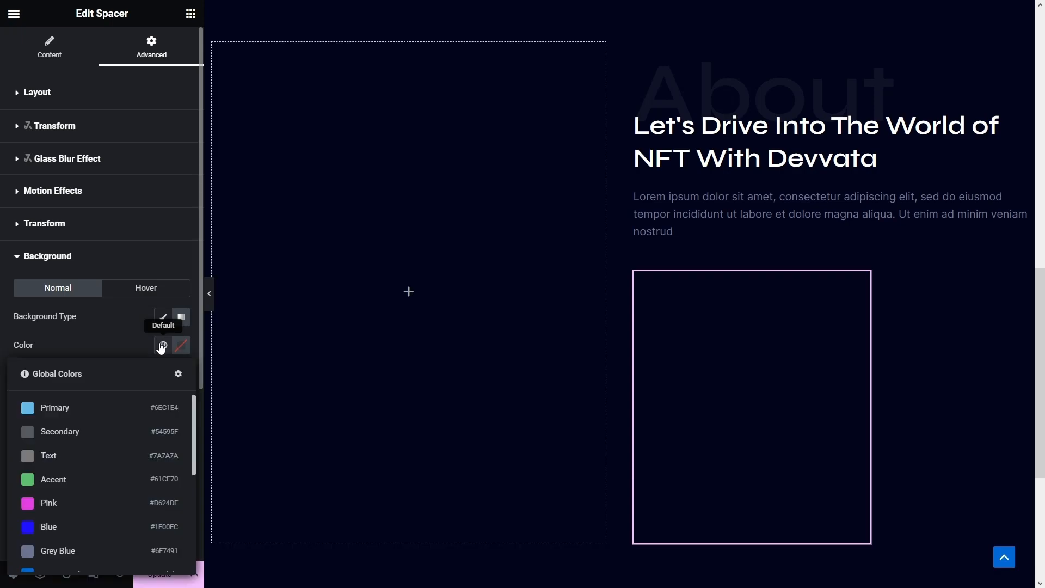
left_click(124, 502)
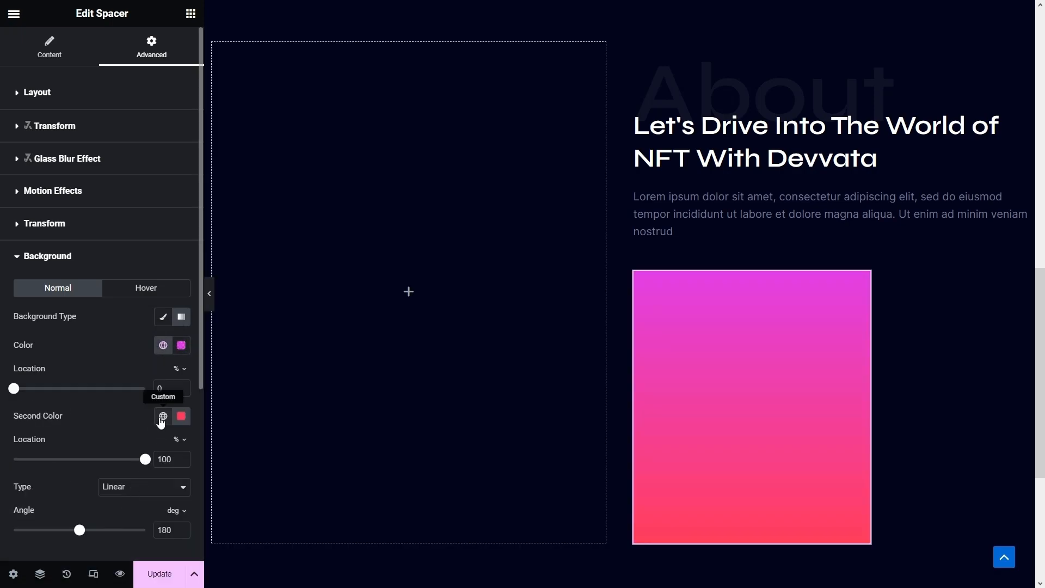
left_click(162, 417)
left_click(90, 357)
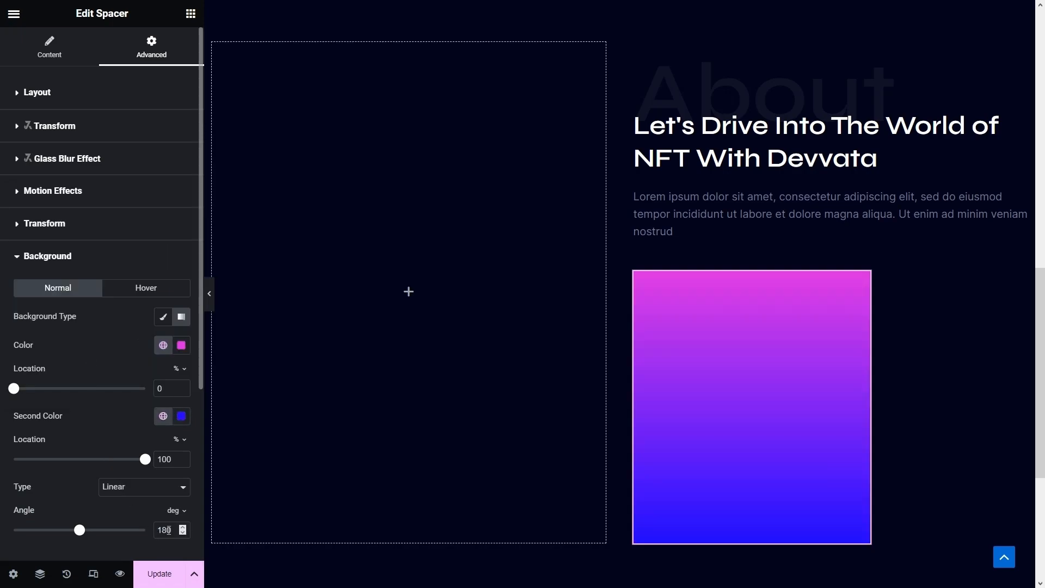
type("5")
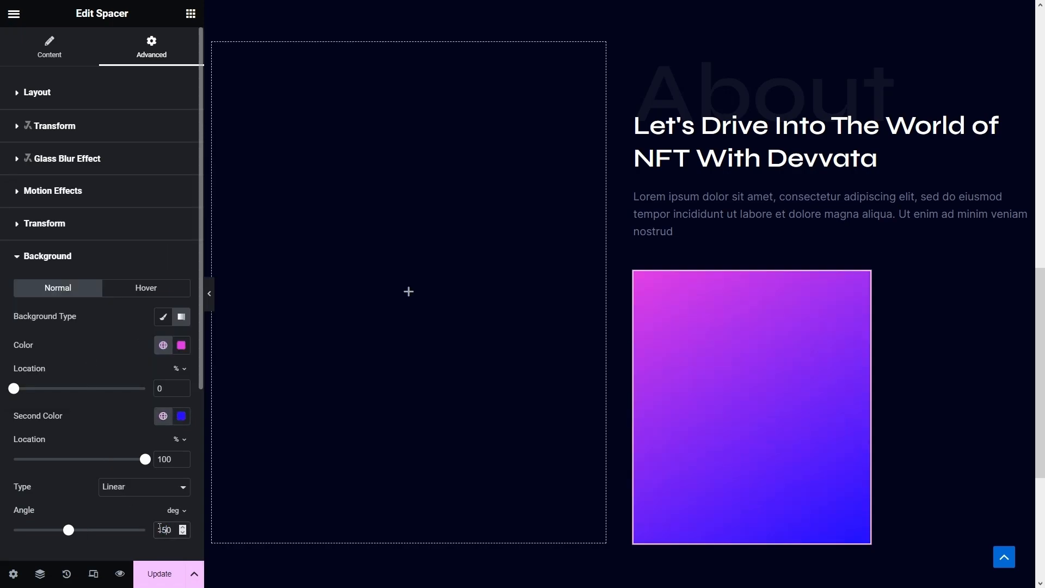
scroll(161, 531, "down", 1)
scroll(120, 464, "up", 2)
- Make the spacer absolutely positioned with offsets of -650 horizontally and 100 px vertically
left_click(39, 93)
scroll(109, 294, "down", 3)
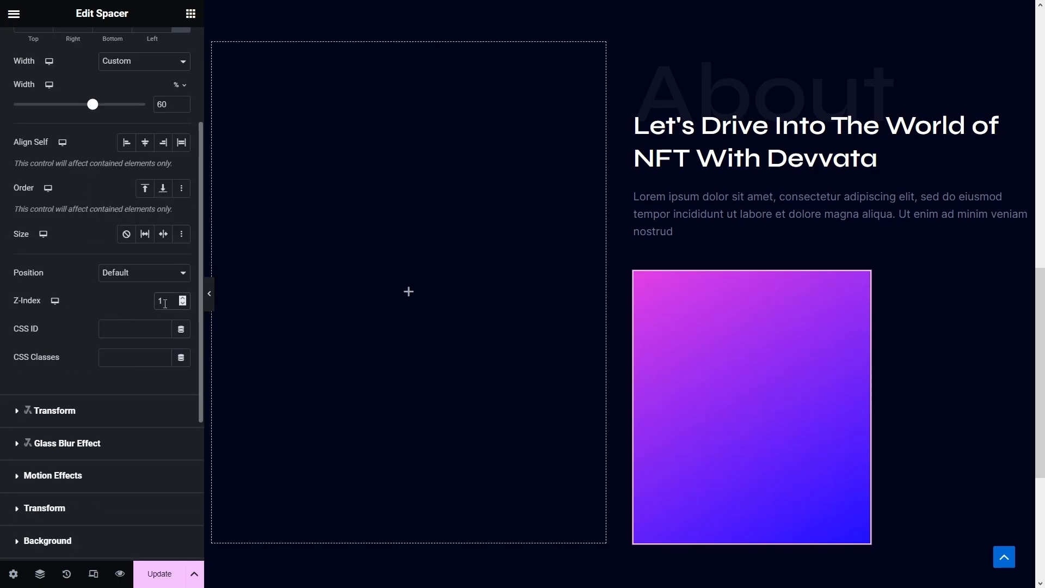
left_click(136, 275)
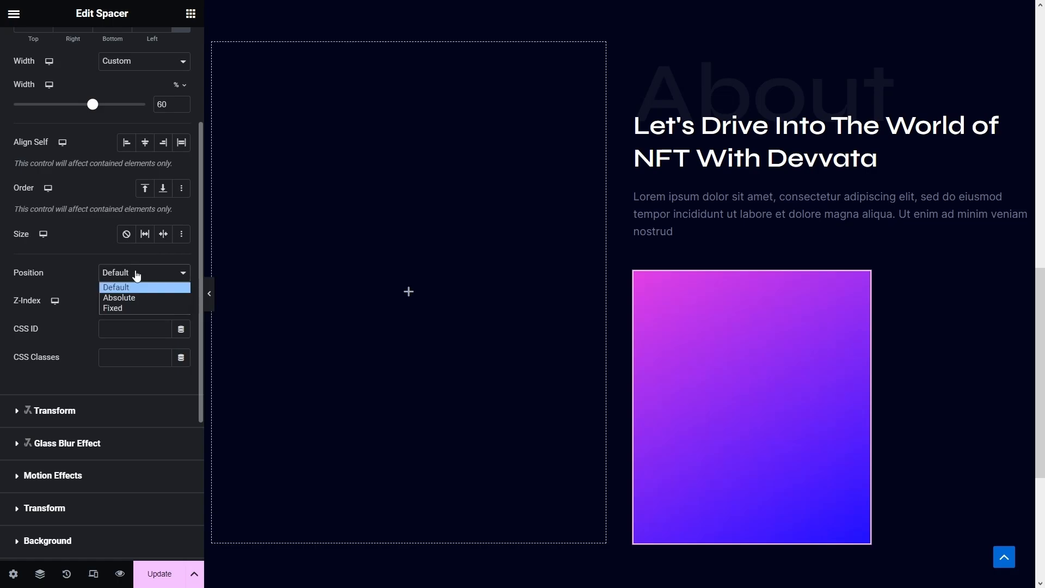
left_click(131, 299)
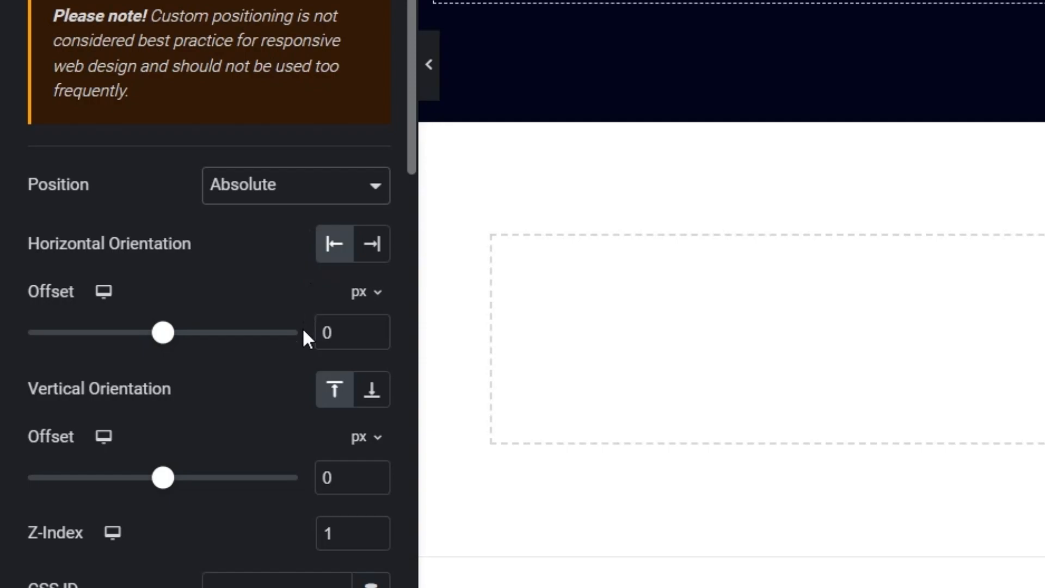
left_click(348, 326)
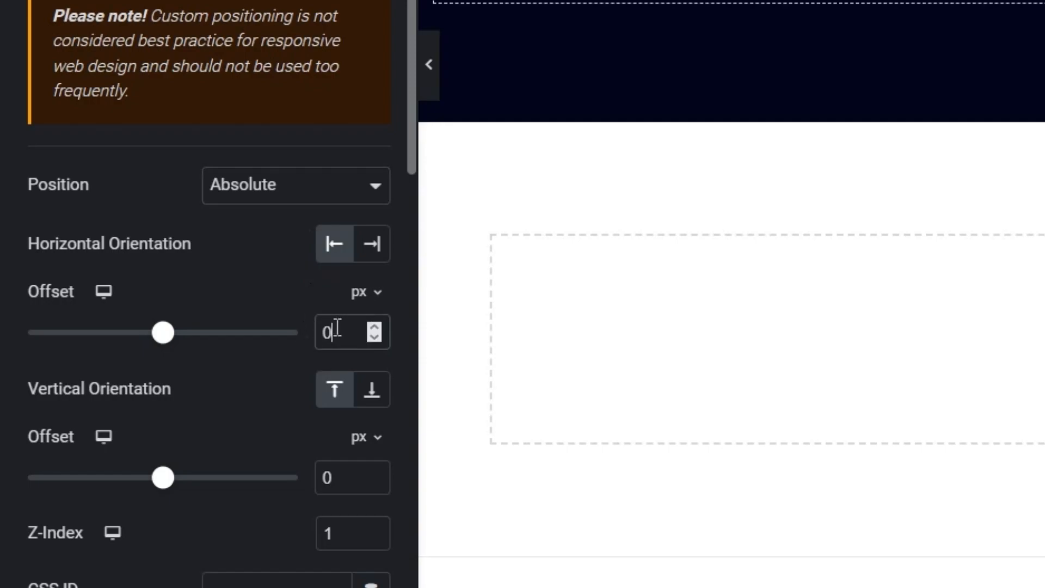
left_click_drag(335, 329, 242, 313)
type("-650")
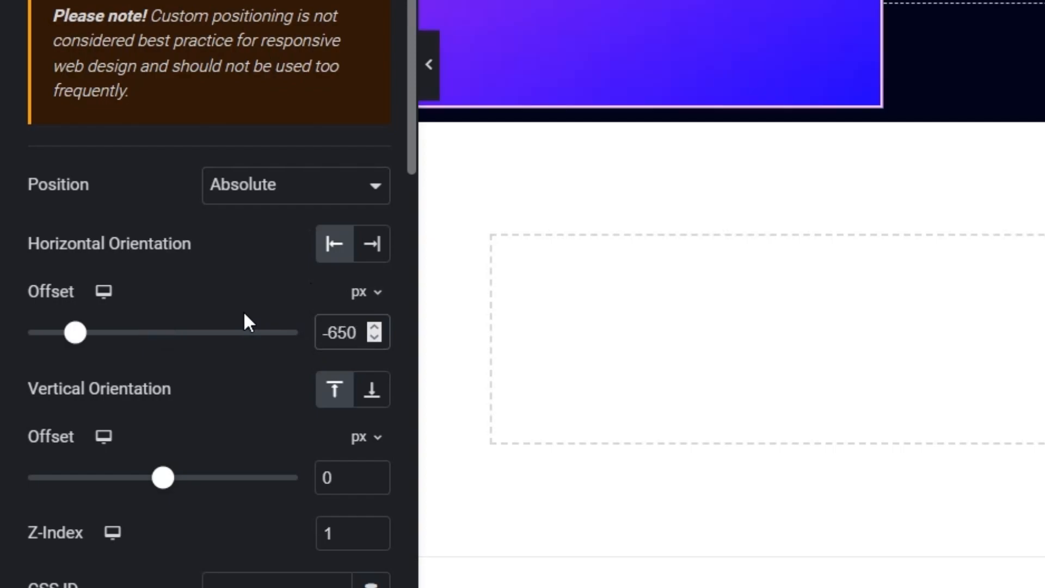
left_click(352, 486)
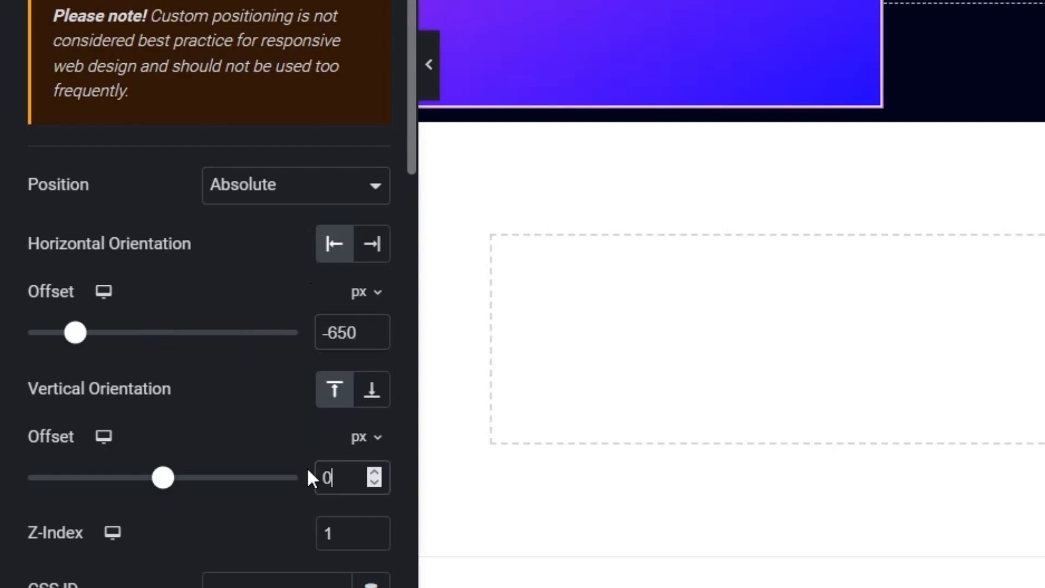
type("100")
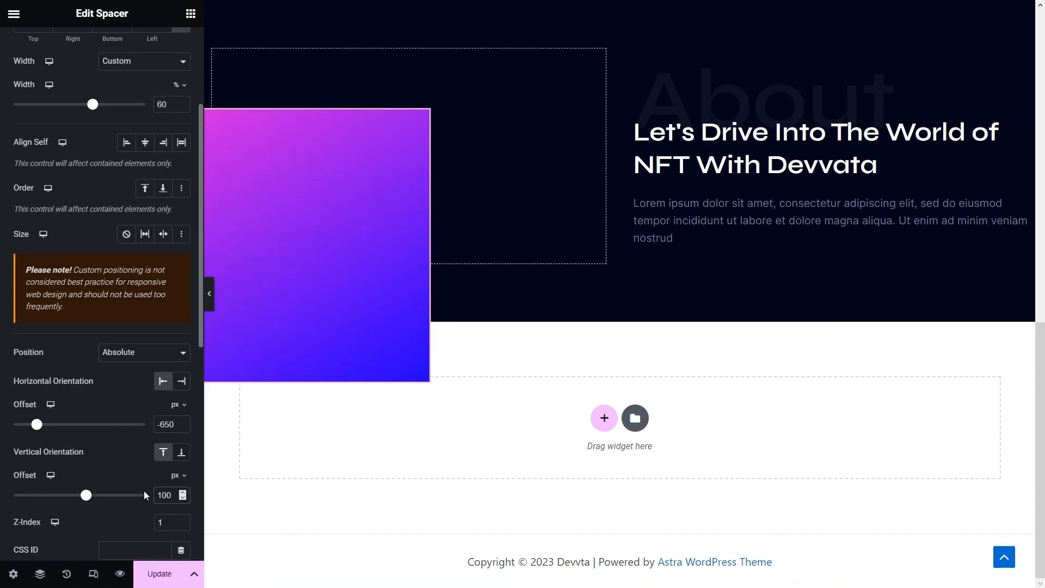
- Round all four of the spacer's corners with a 10 px border radius
scroll(123, 416, "up", 3)
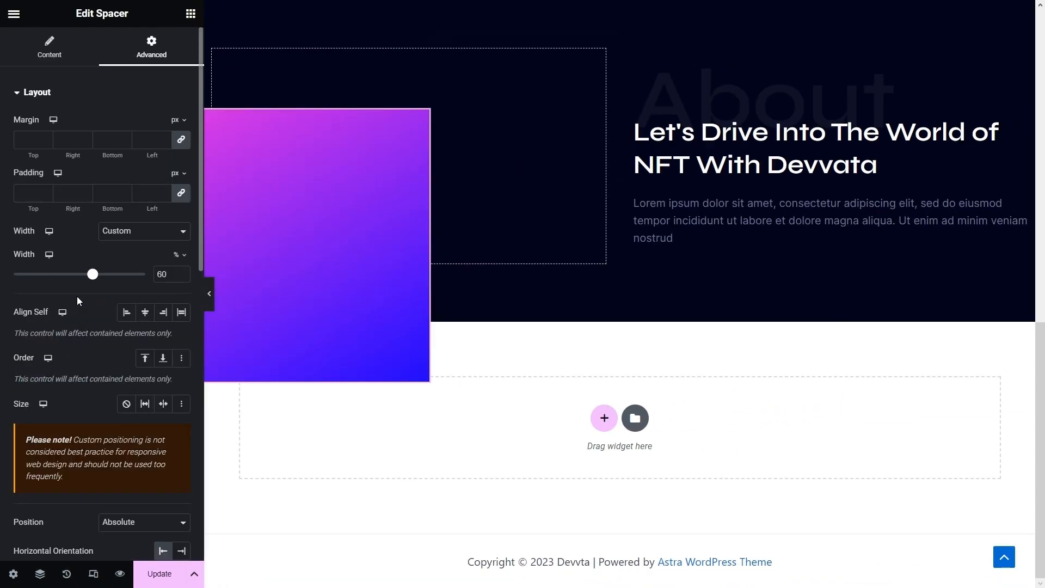
left_click(48, 50)
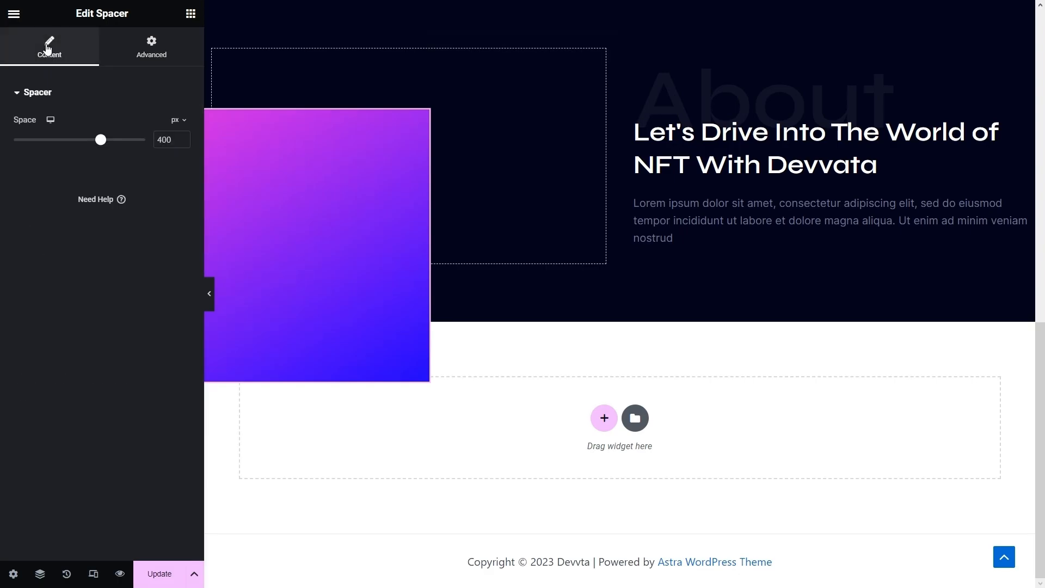
left_click(152, 52)
scroll(102, 288, "down", 10)
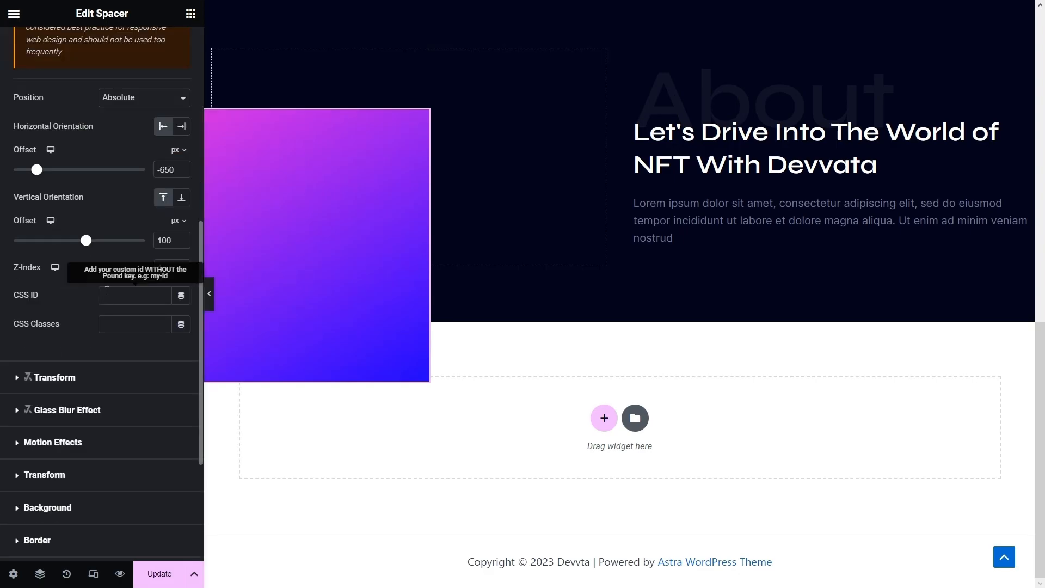
left_click(54, 329)
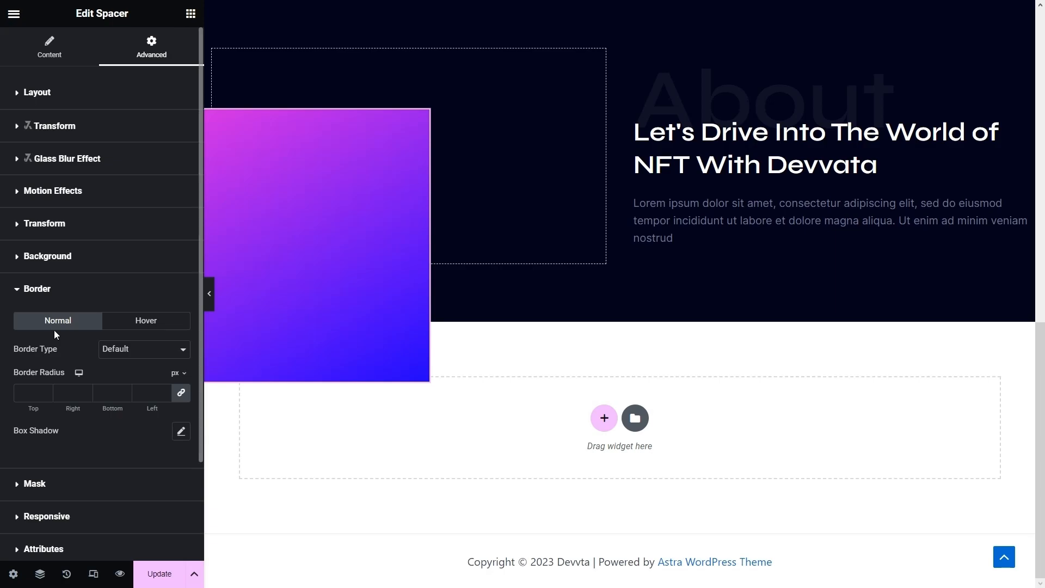
left_click(35, 387)
type("10")
- Add two Image widgets to the upper container and duplicate the second to make three
left_click(190, 15)
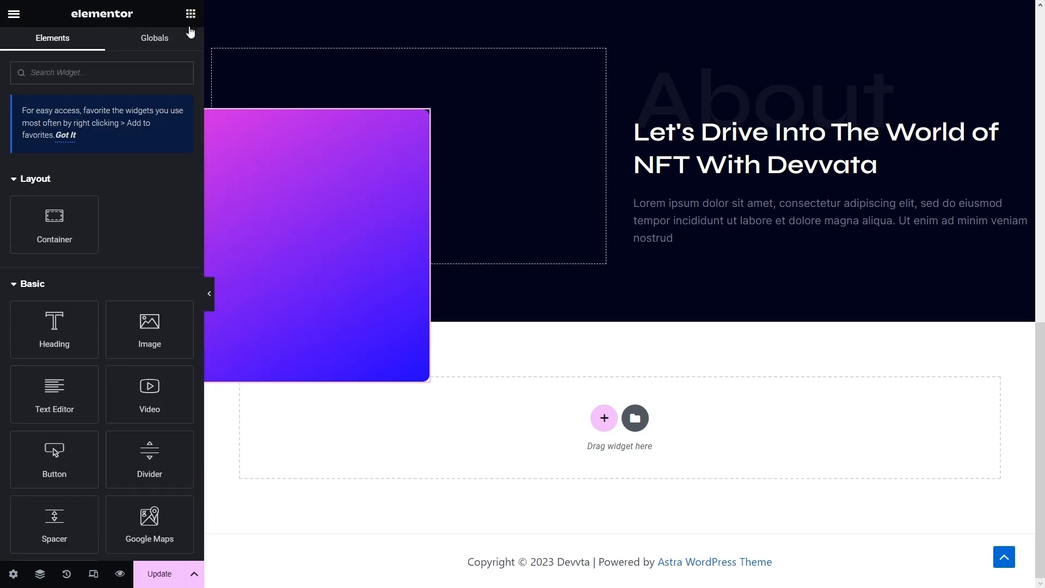
left_click_drag(142, 325, 395, 100)
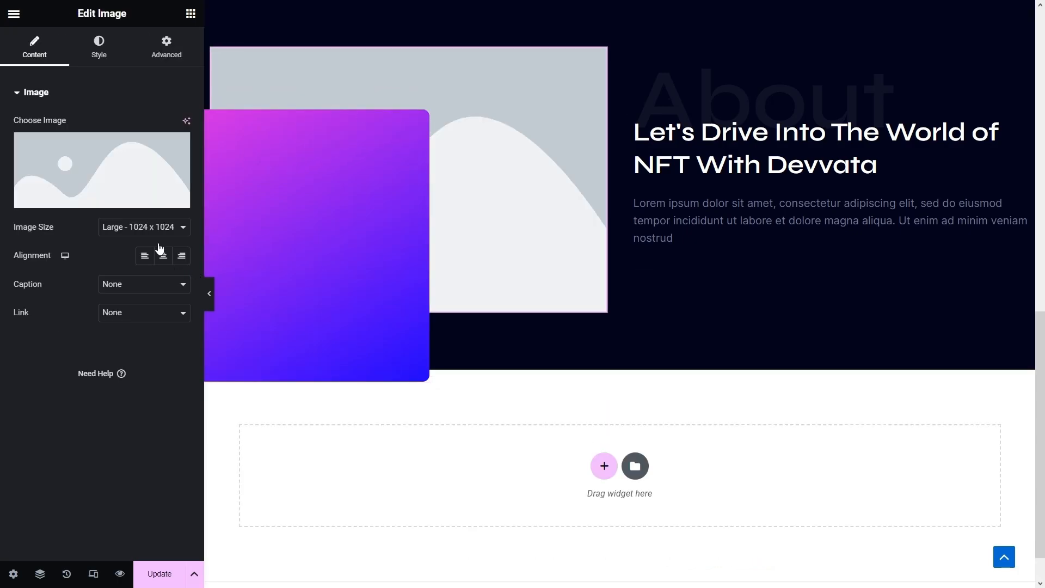
left_click(193, 20)
left_click_drag(147, 326, 469, 231)
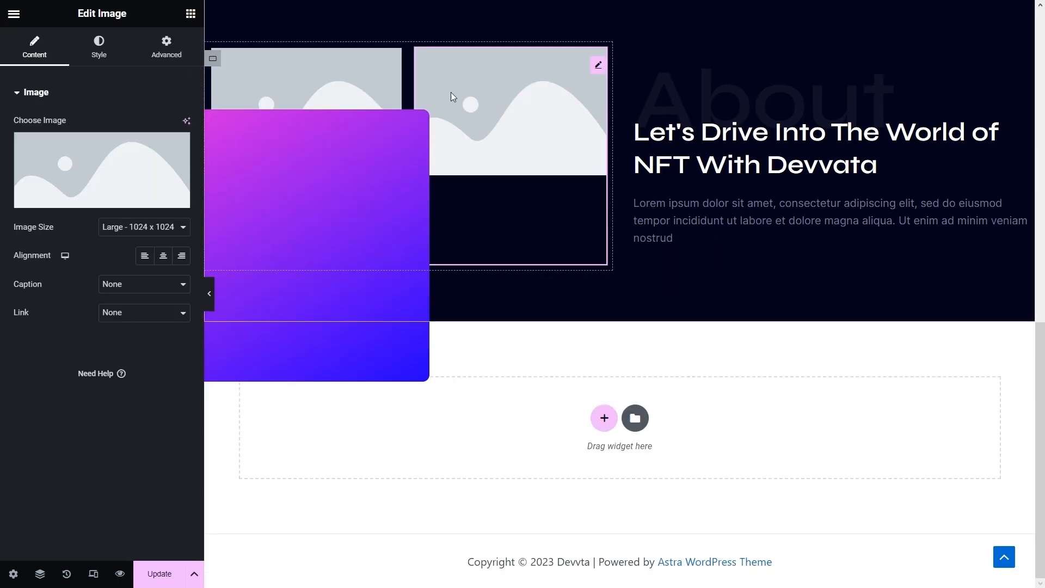
right_click(481, 87)
left_click(508, 130)
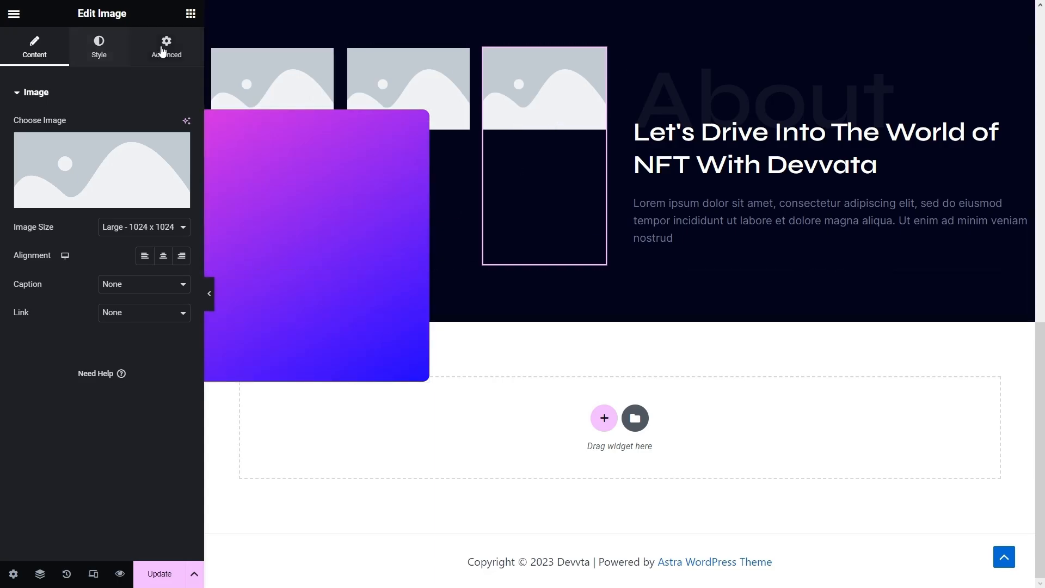
- Set the images' Z-Index to 2 so they sit above the gradient box
left_click(178, 48)
scroll(156, 198, "down", 3)
left_click(166, 257)
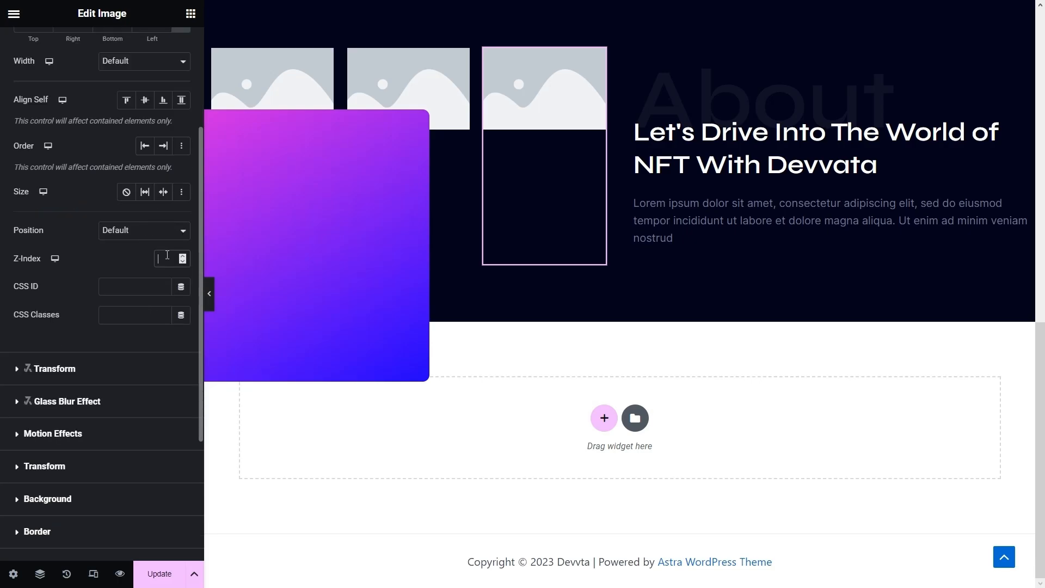
type("2")
left_click(389, 81)
left_click(163, 46)
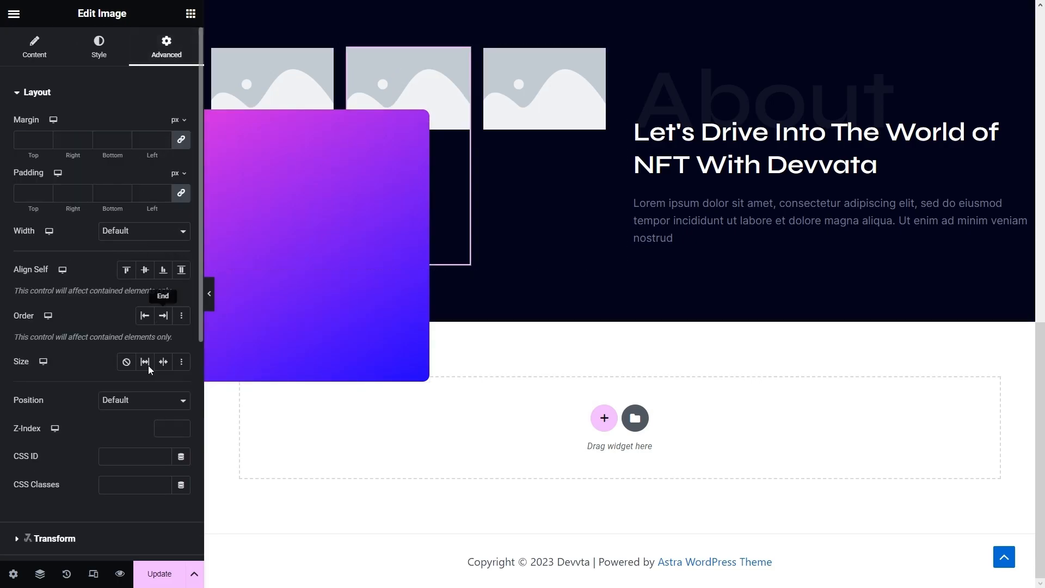
left_click(321, 71)
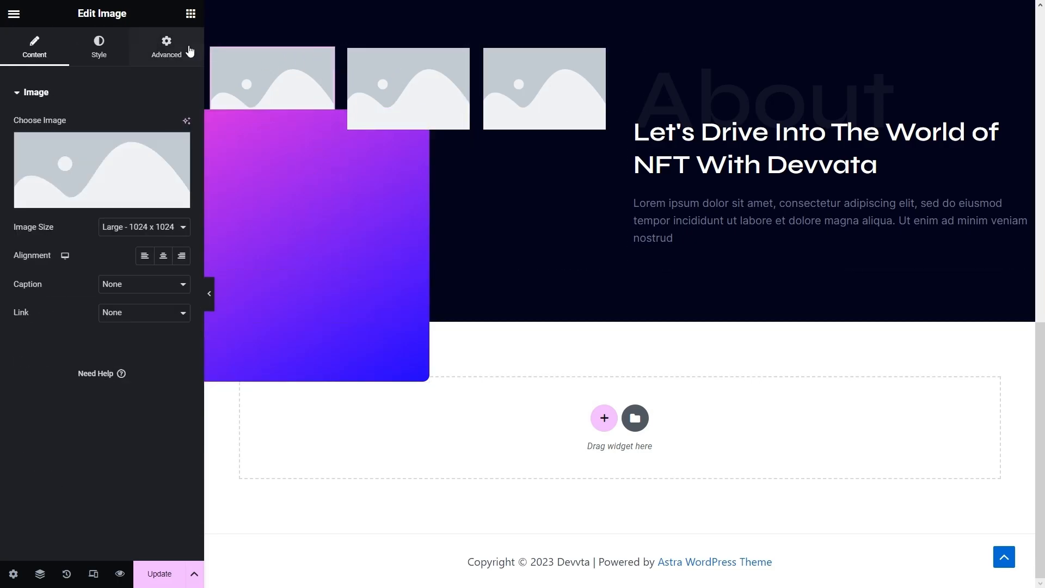
left_click(183, 65)
left_click(167, 428)
- Set the first two images to the cassette tape and VR-glasses Media Library pictures
type("2")
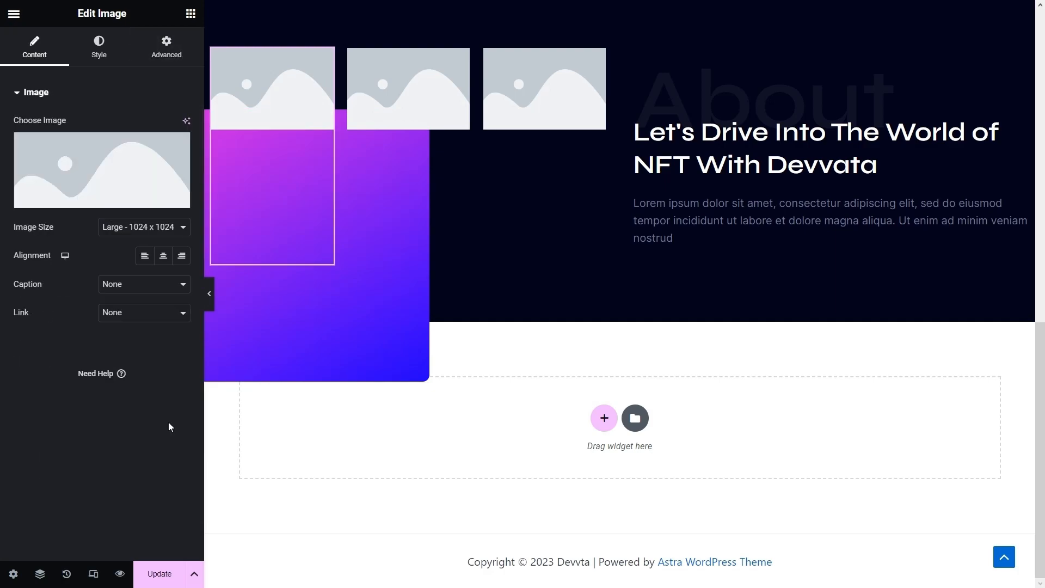
left_click(65, 183)
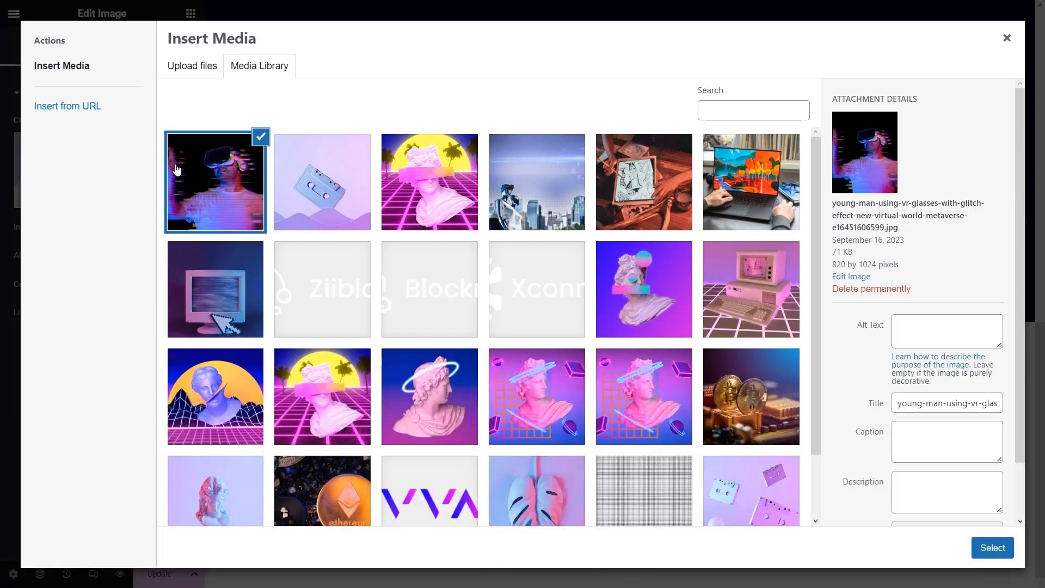
left_click(330, 174)
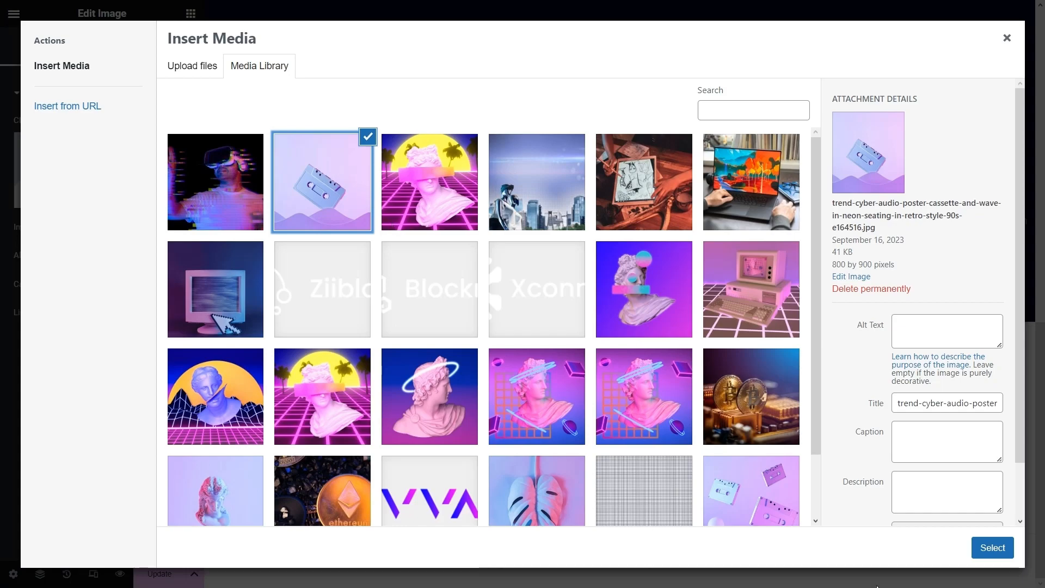
left_click(976, 551)
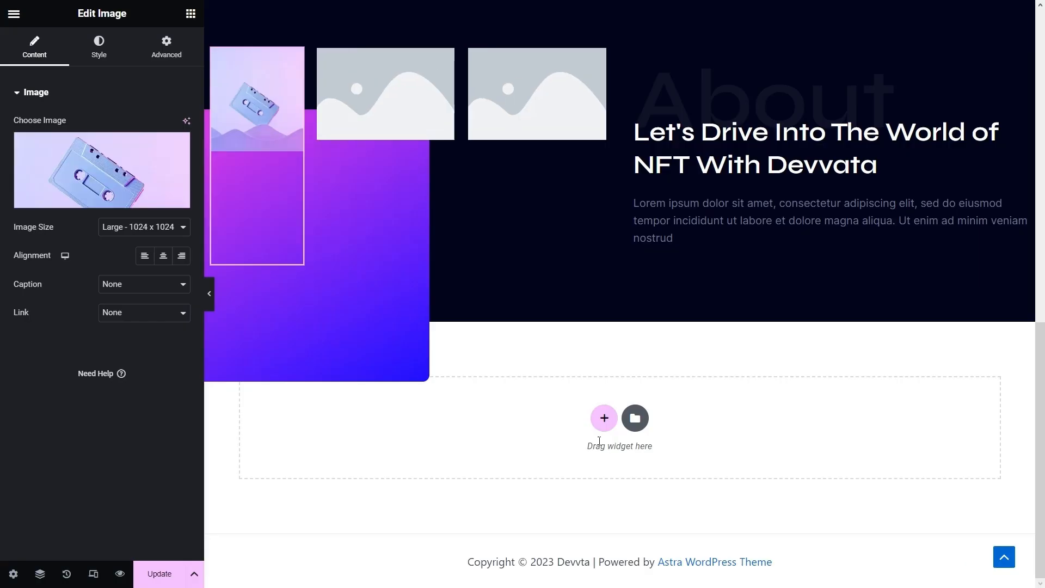
left_click(403, 111)
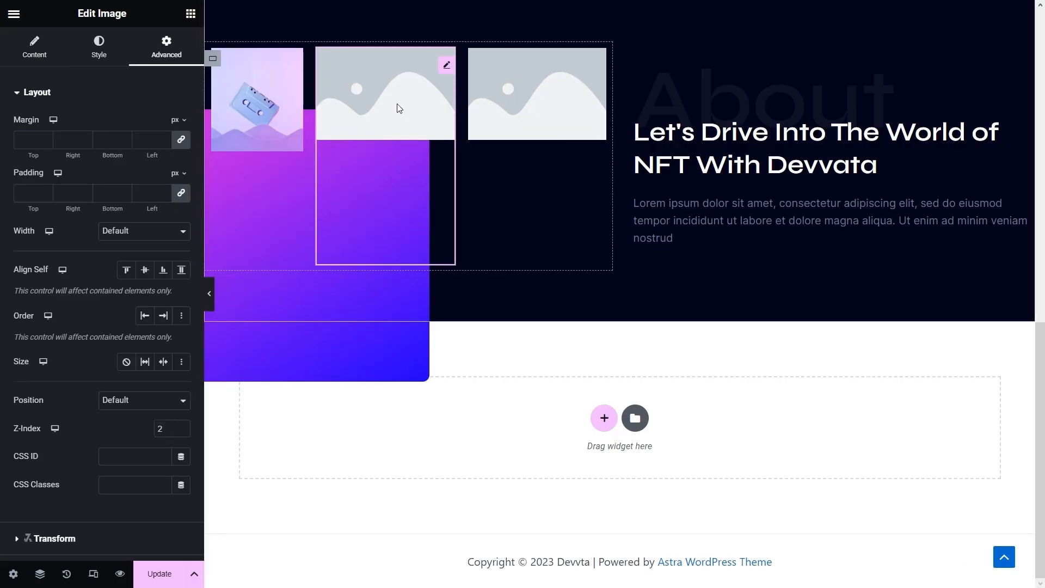
left_click(36, 57)
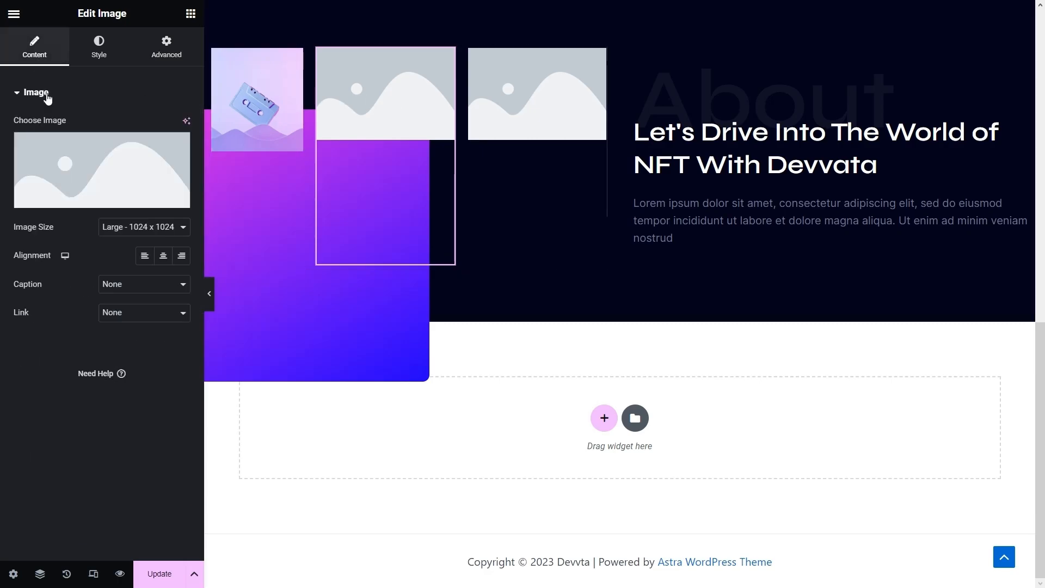
left_click(65, 166)
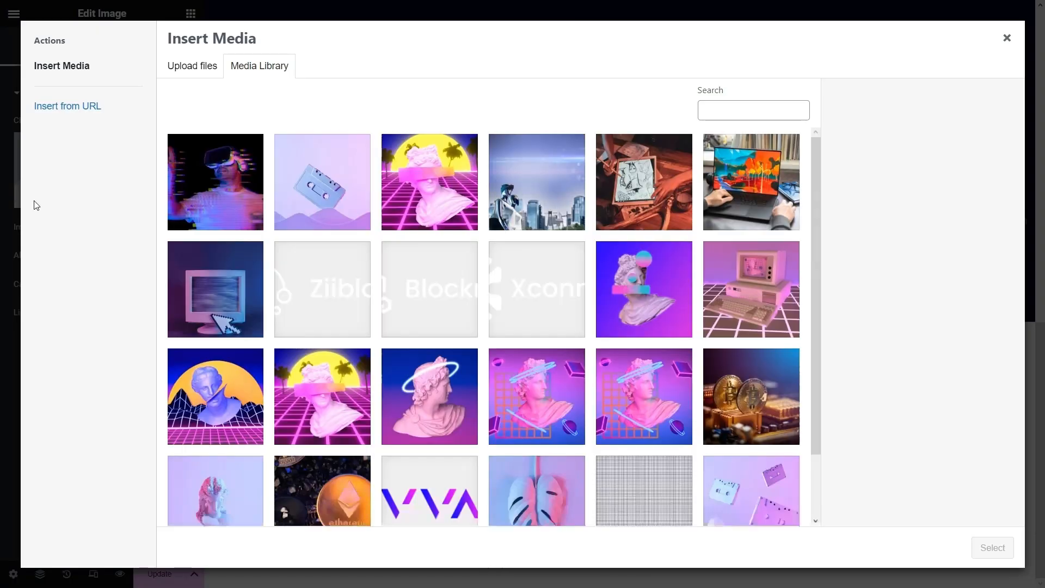
left_click(243, 169)
left_click(992, 547)
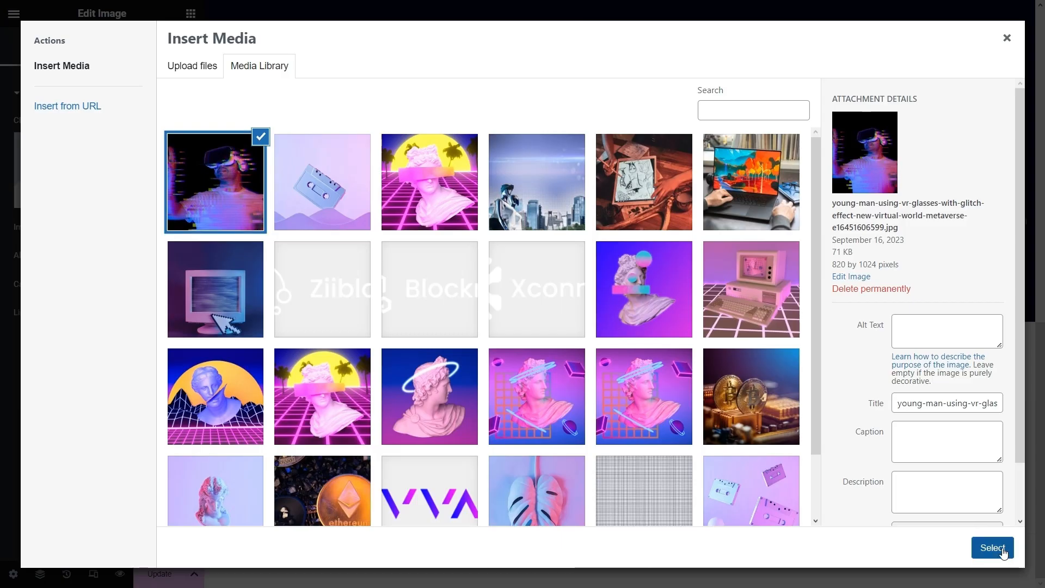
- Set the third image to the statue bust on a neon pink grid
left_click(542, 103)
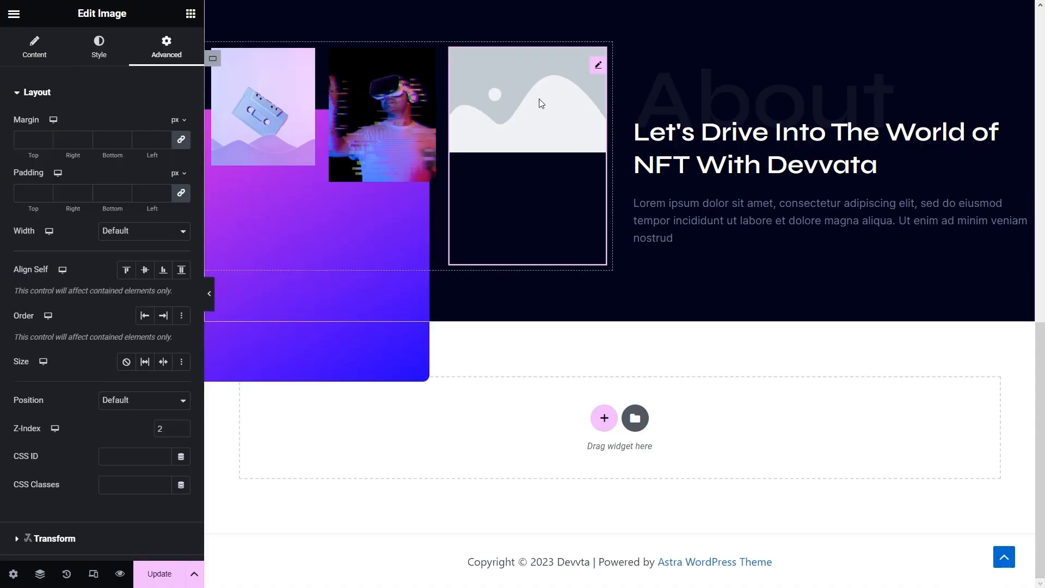
left_click(26, 49)
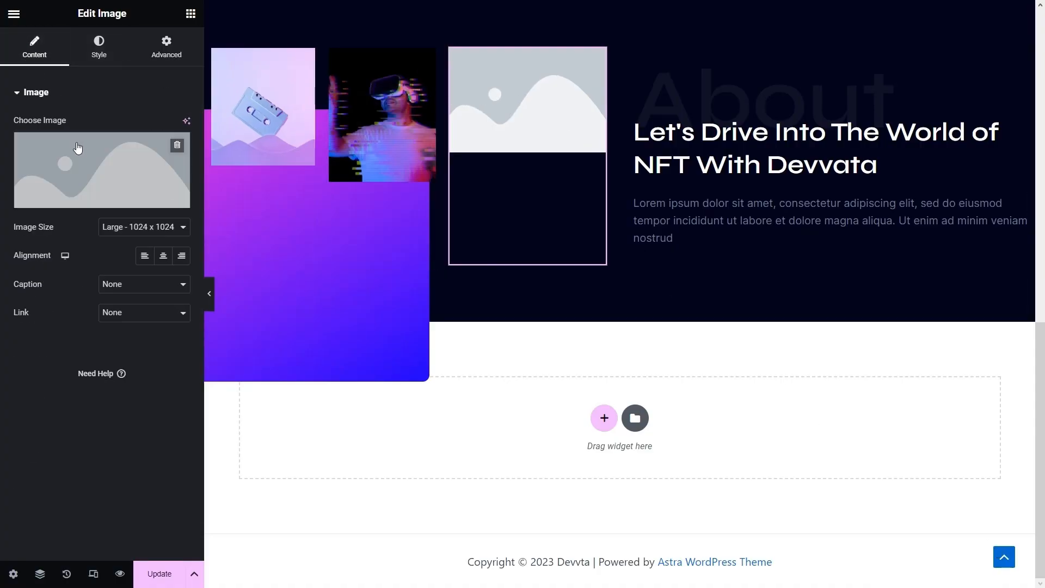
left_click(83, 158)
left_click(443, 185)
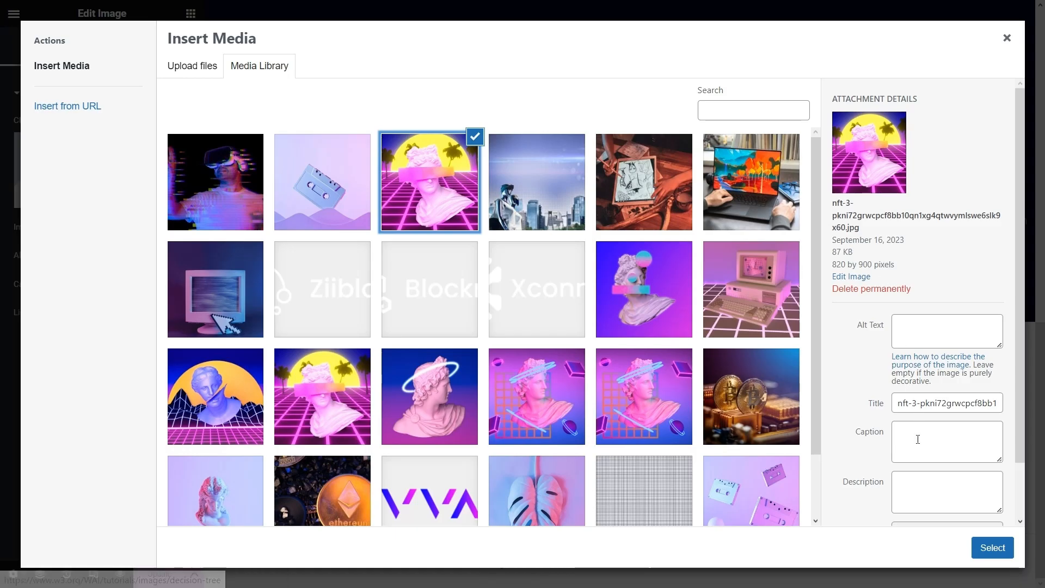
left_click(992, 548)
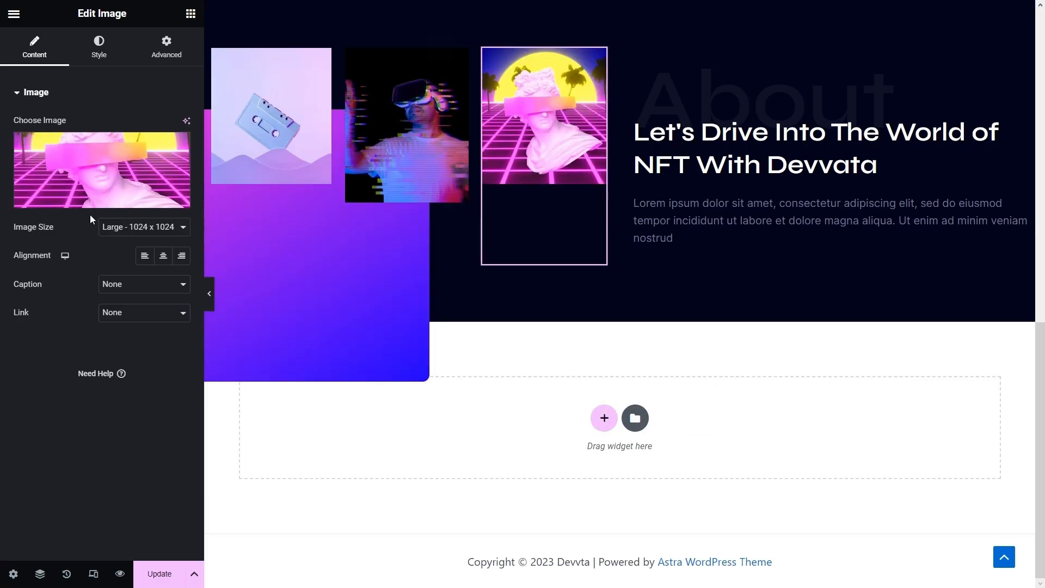
- Give the statue image a solid 20 px border
left_click(167, 46)
scroll(136, 231, "down", 7)
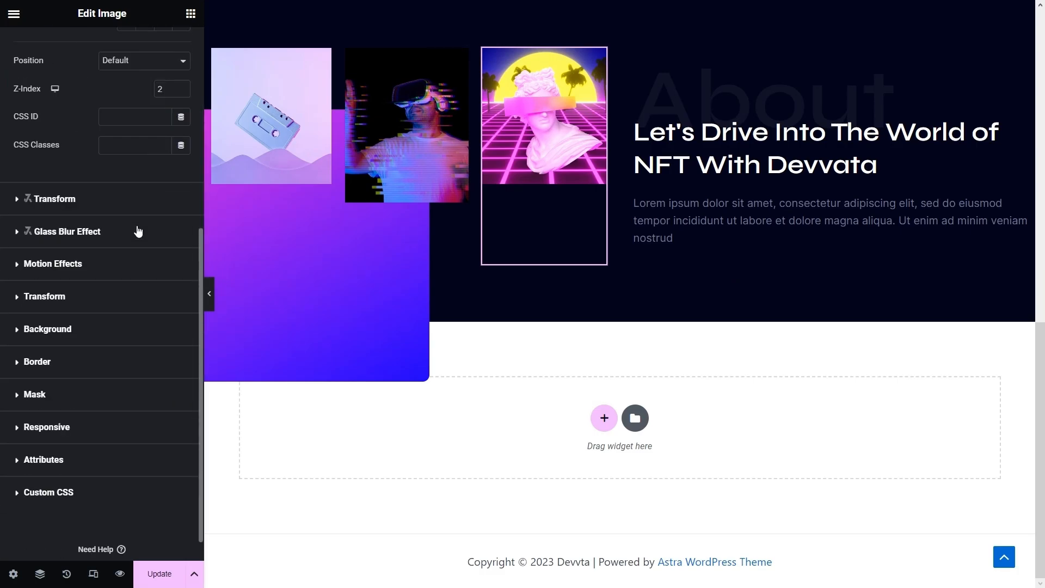
left_click(59, 333)
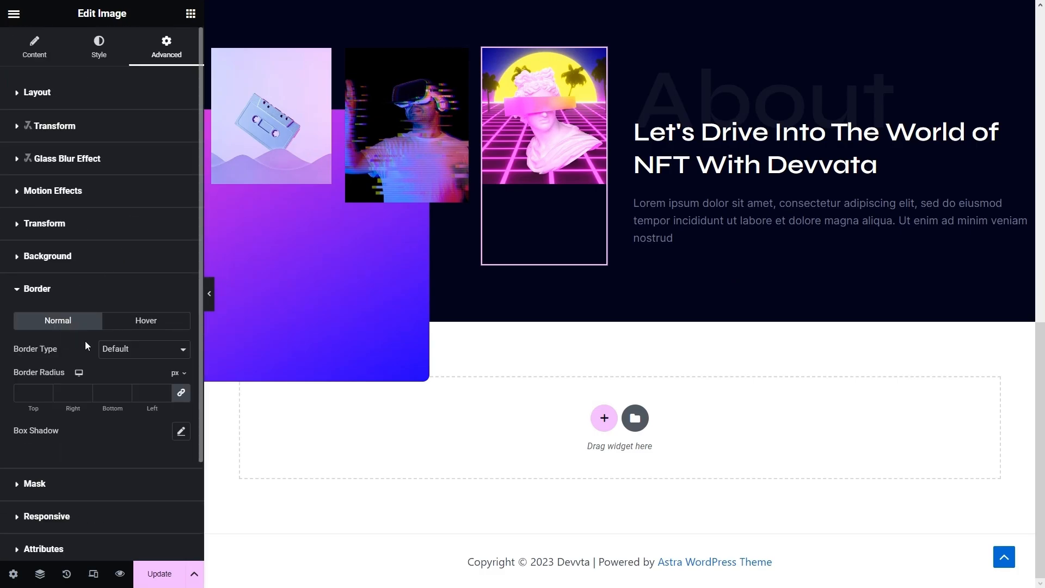
left_click(123, 349)
left_click(112, 384)
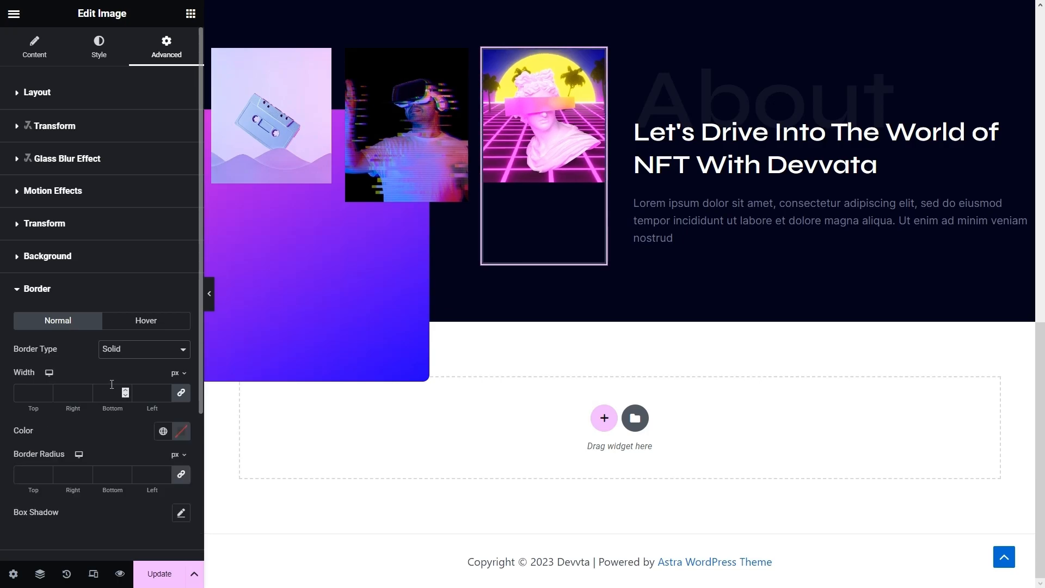
left_click(26, 386)
type("20")
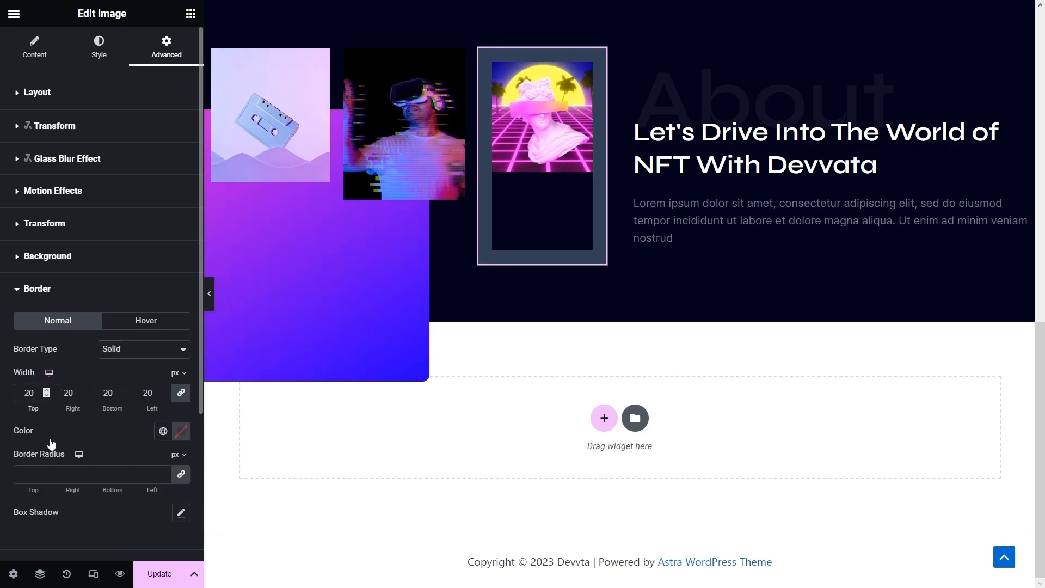
- Round the statue image's corners by 6 px and colour its border #03041A
left_click(35, 474)
type("6")
left_click(180, 436)
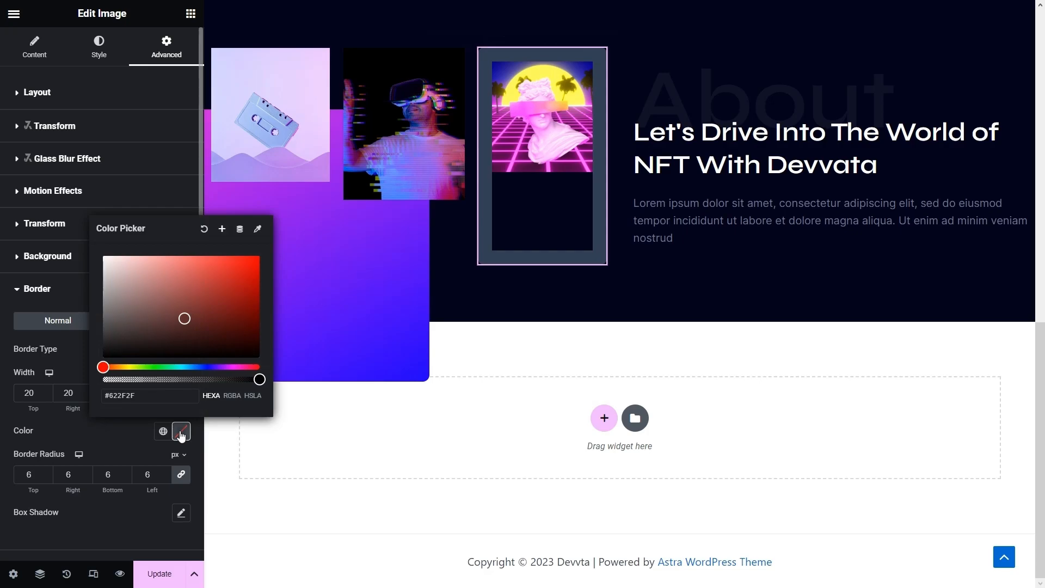
left_click_drag(140, 395, 84, 393)
type("#03041A")
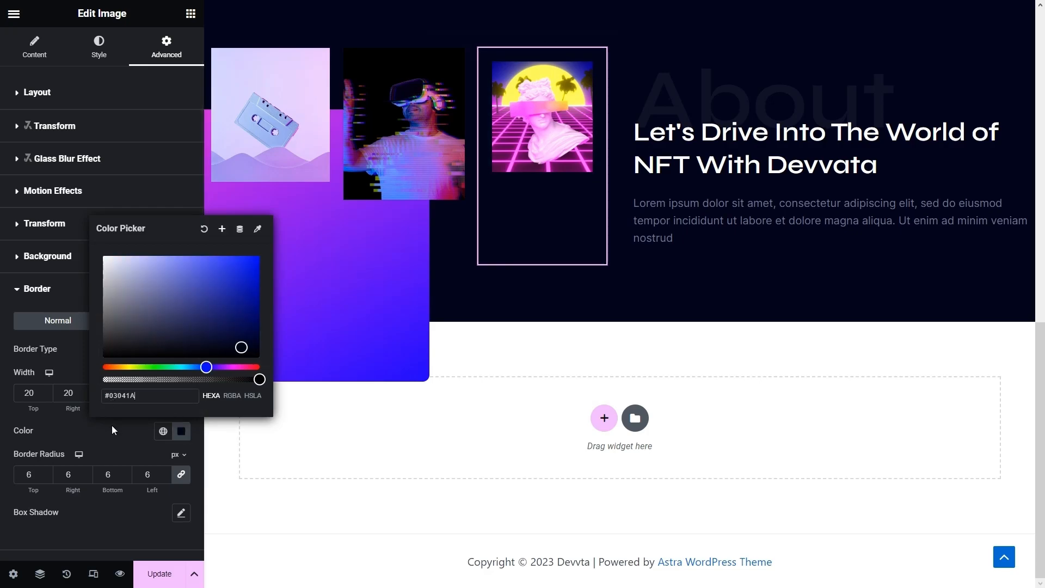
left_click(112, 439)
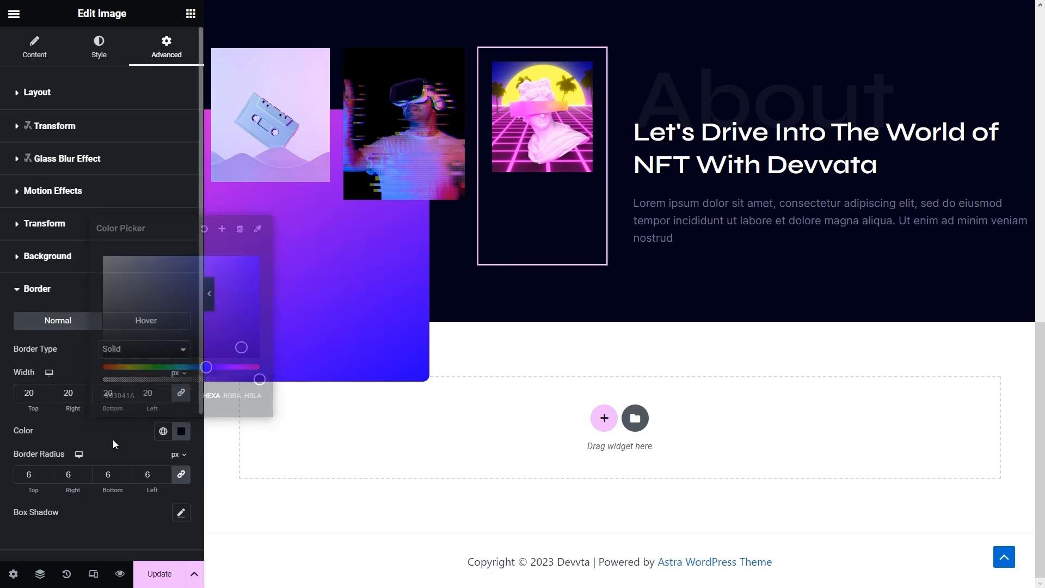
left_click(55, 91)
scroll(82, 217, "down", 2)
- Position the statue image absolutely with offsets of 135 px across and 360 px down
left_click(123, 333)
left_click(124, 355)
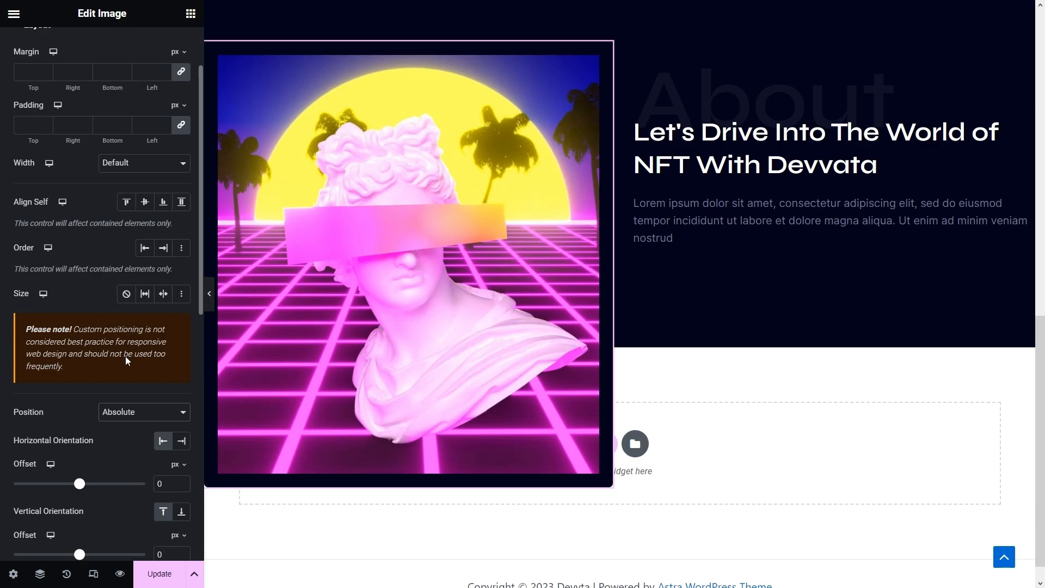
scroll(125, 356, "down", 5)
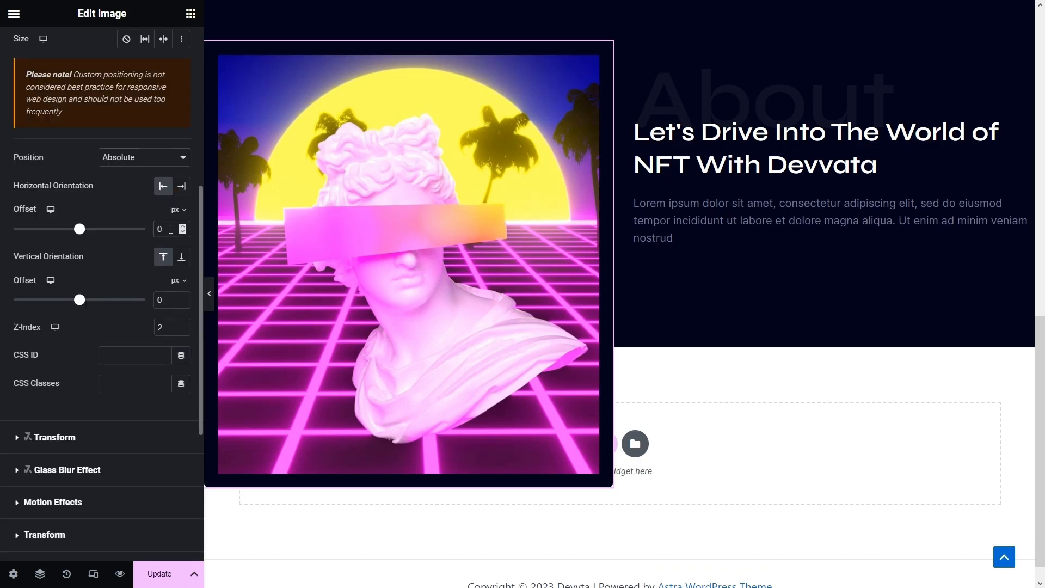
type("135")
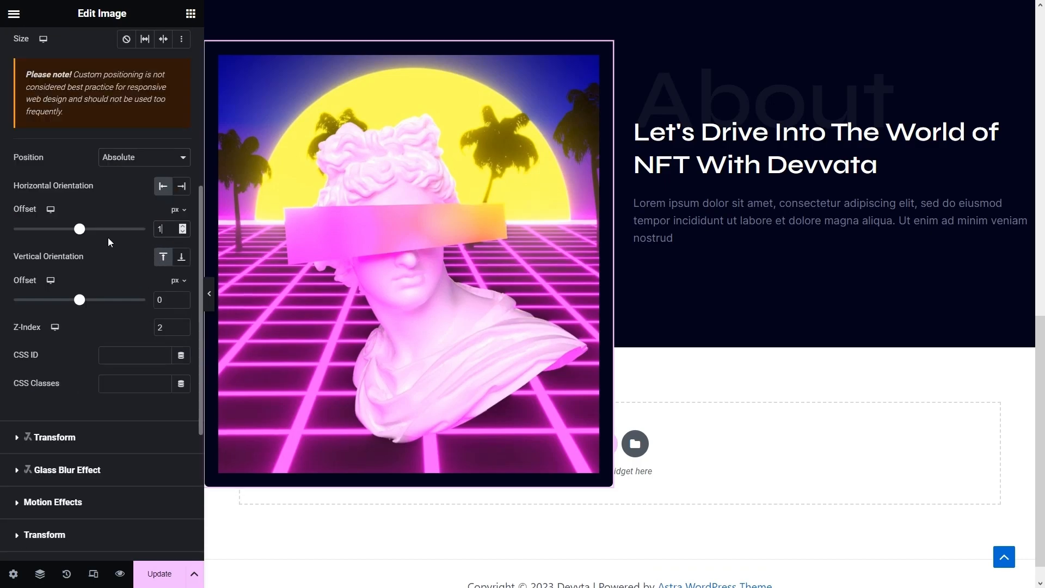
left_click(169, 298)
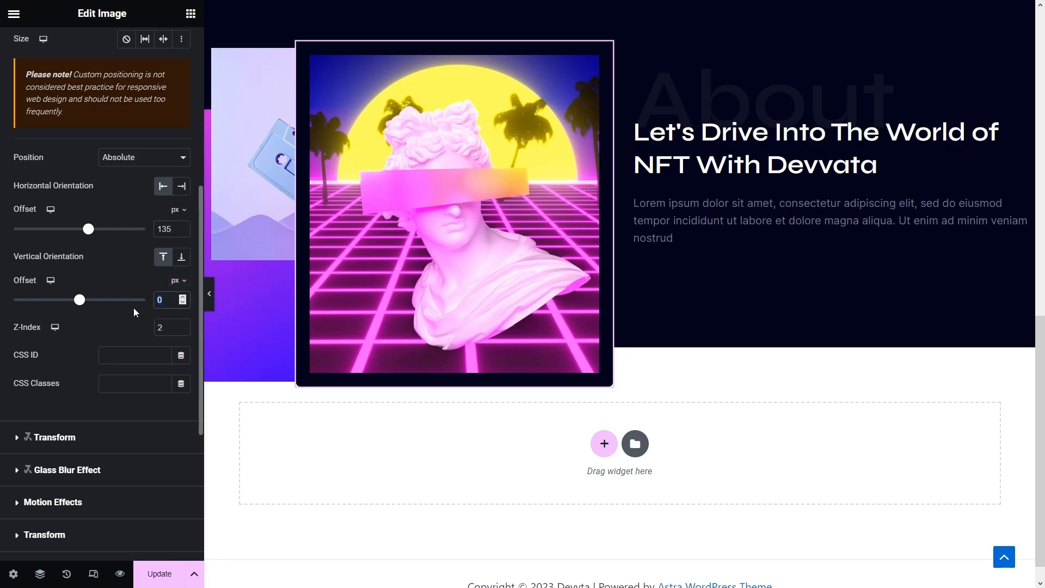
type("360")
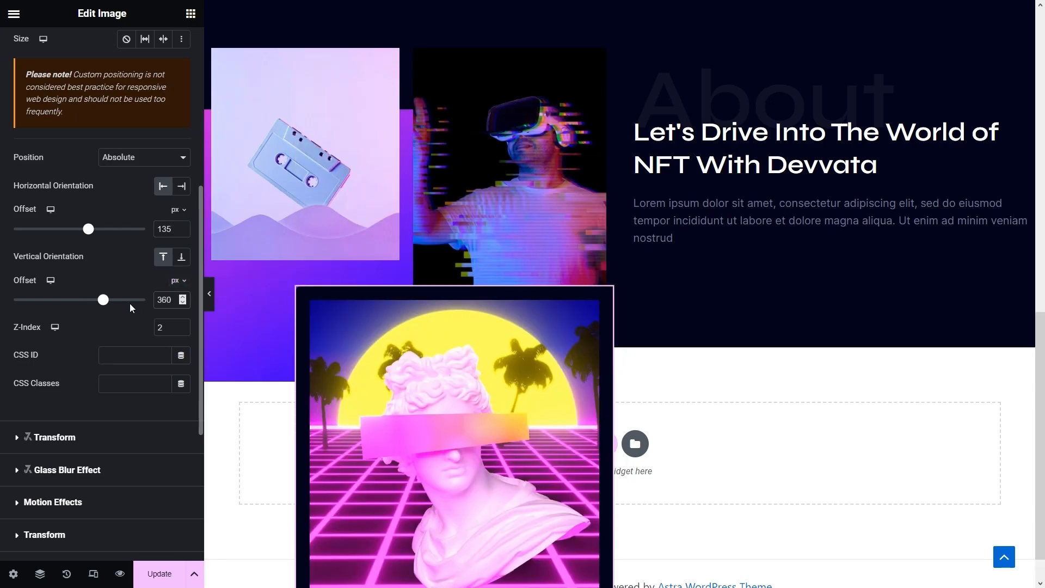
- Set the statue image to a custom 33% width
scroll(100, 252, "up", 6)
left_click(101, 252)
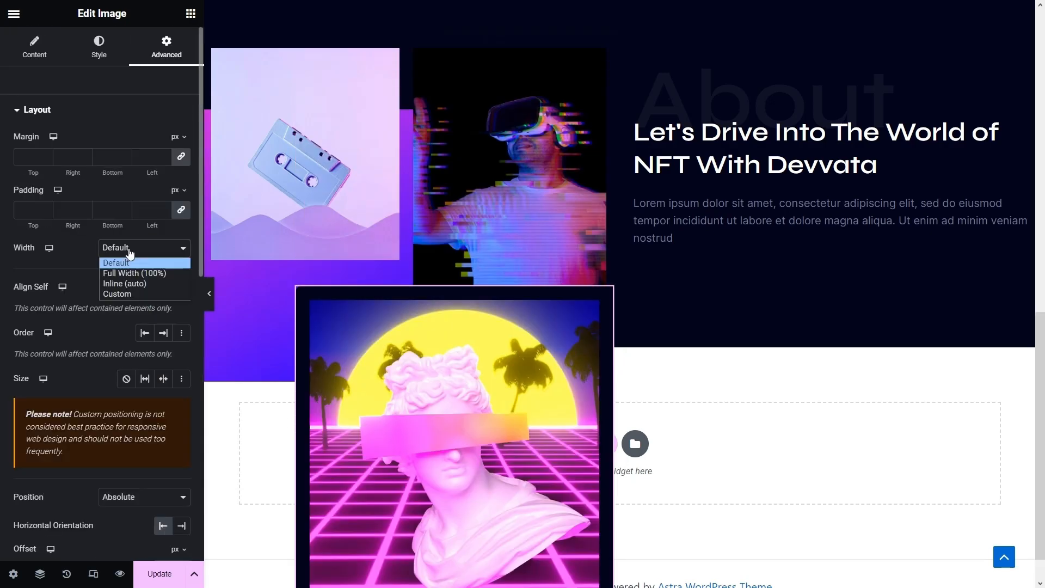
left_click(135, 296)
left_click(163, 291)
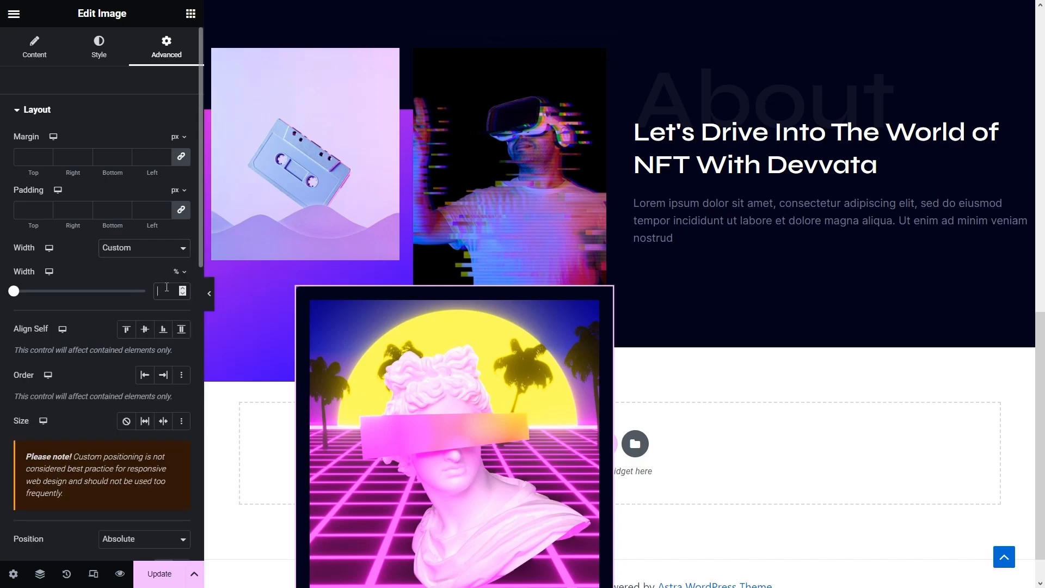
type("33")
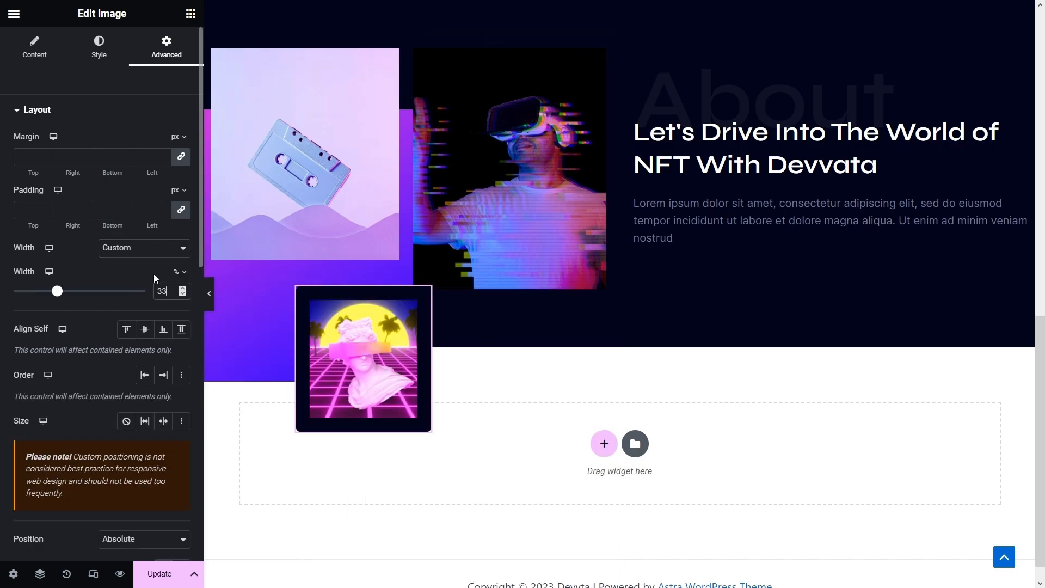
left_click(390, 68)
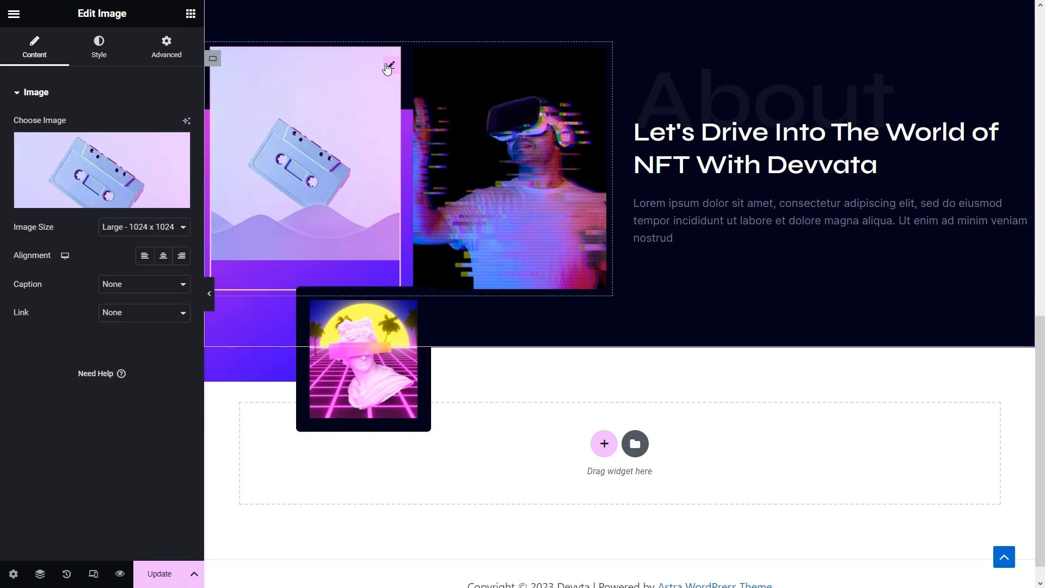
- Position the cassette image absolutely at a custom 33% width, offset 75 px across and 80 px down
left_click(164, 55)
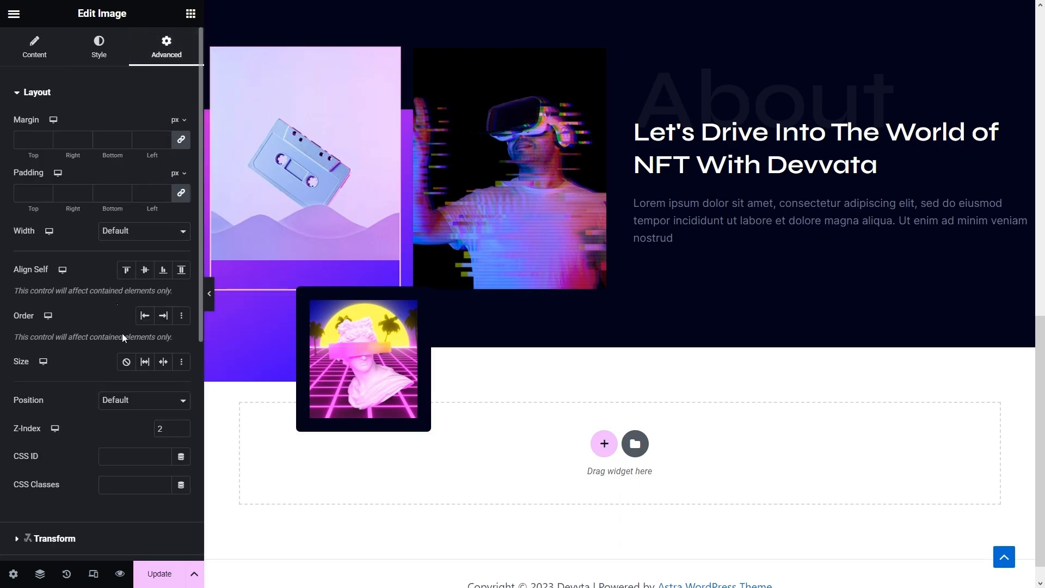
left_click(140, 402)
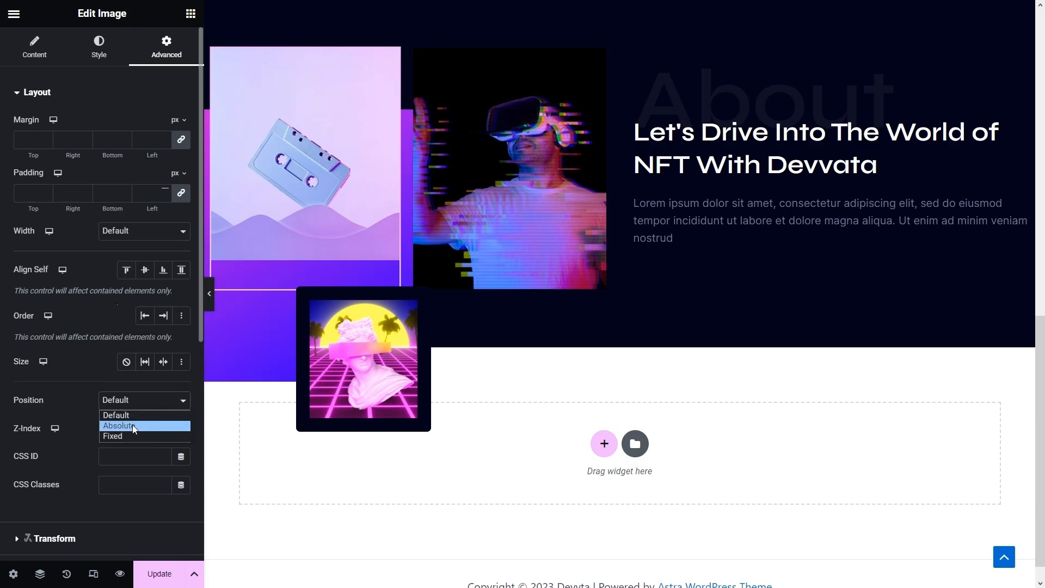
left_click(133, 425)
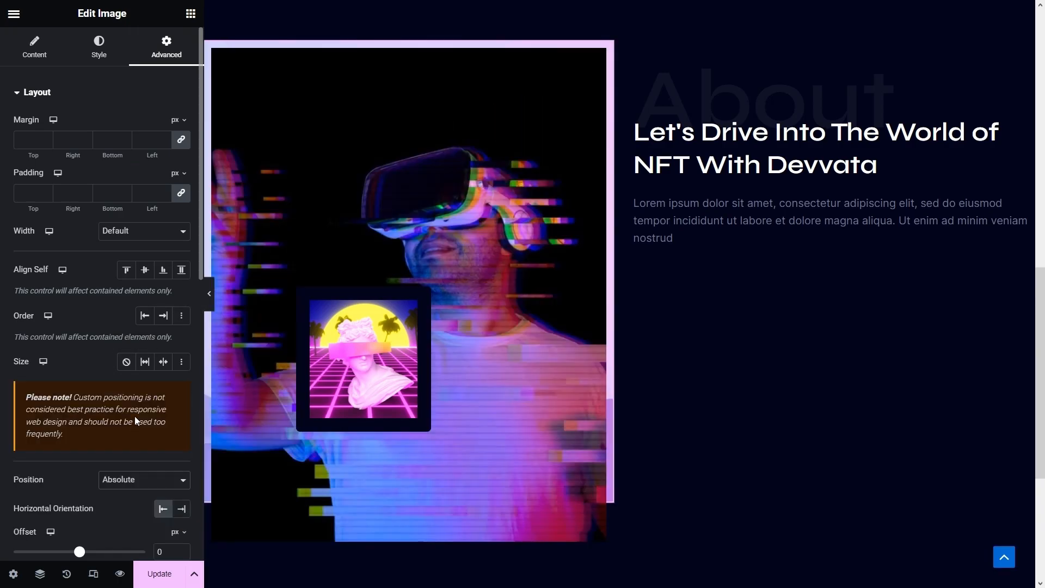
left_click(144, 232)
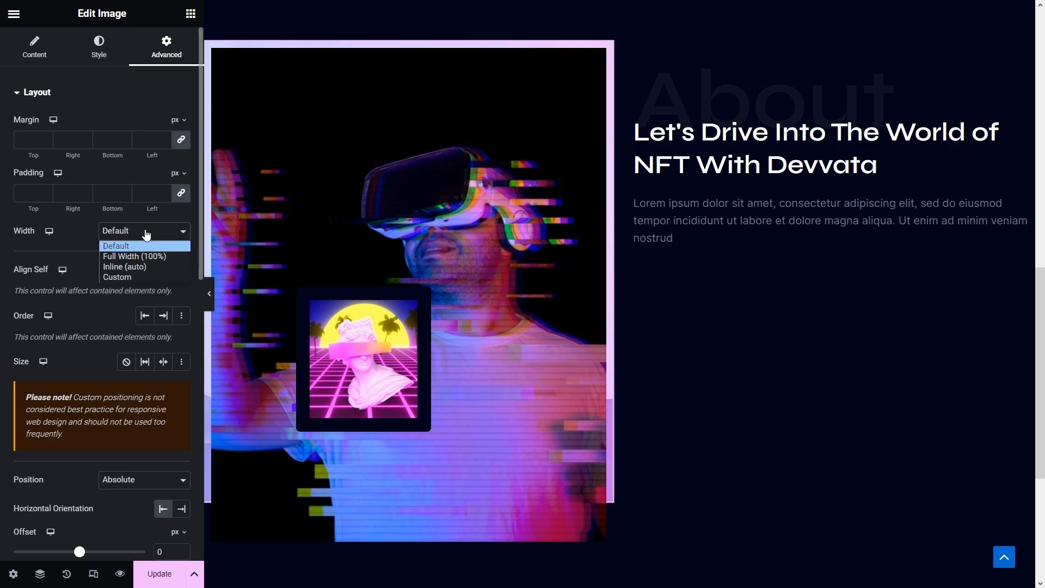
left_click(139, 279)
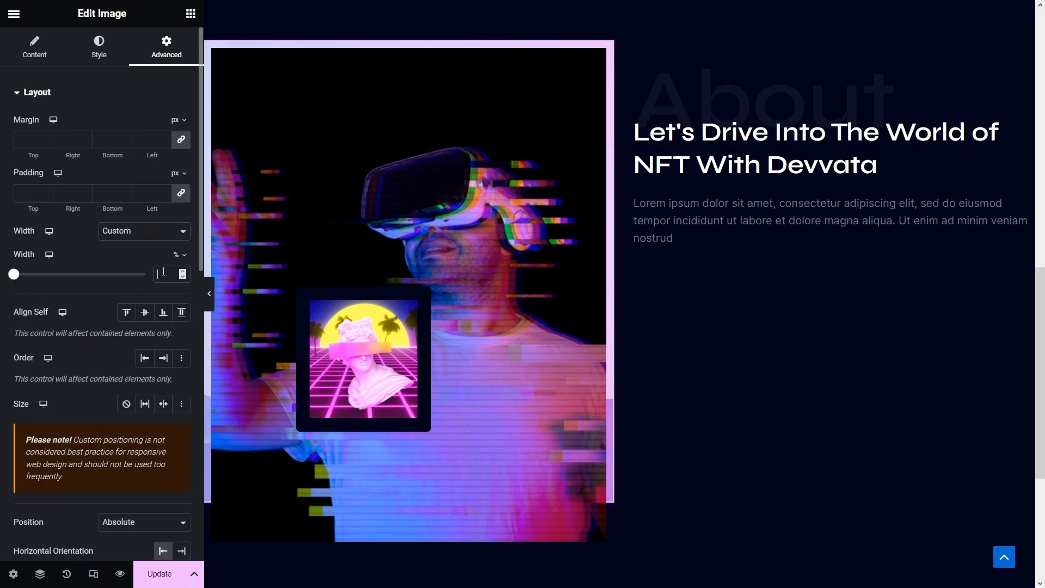
type("33")
scroll(124, 294, "down", 5)
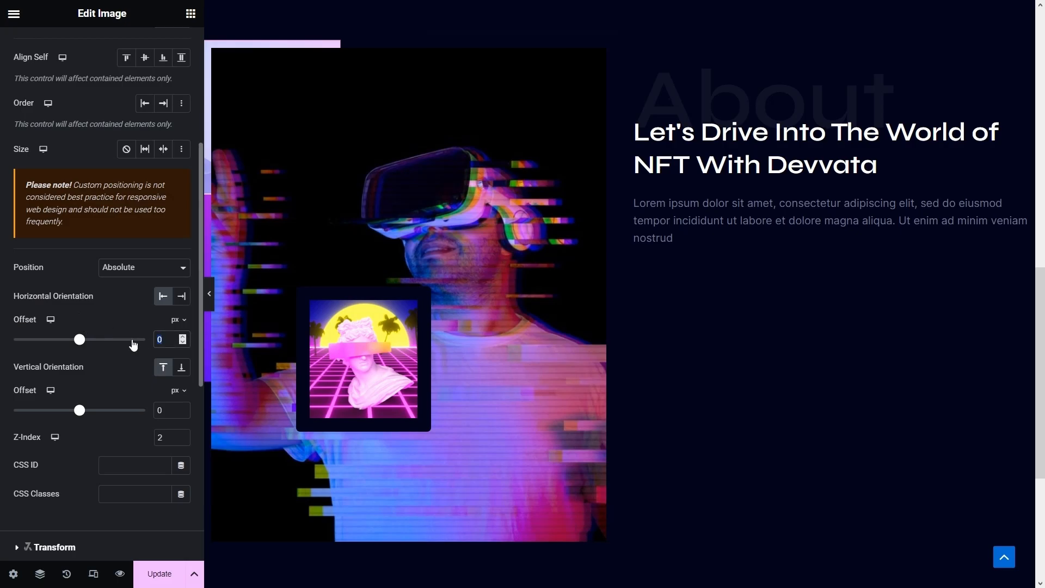
type("75")
left_click(163, 408)
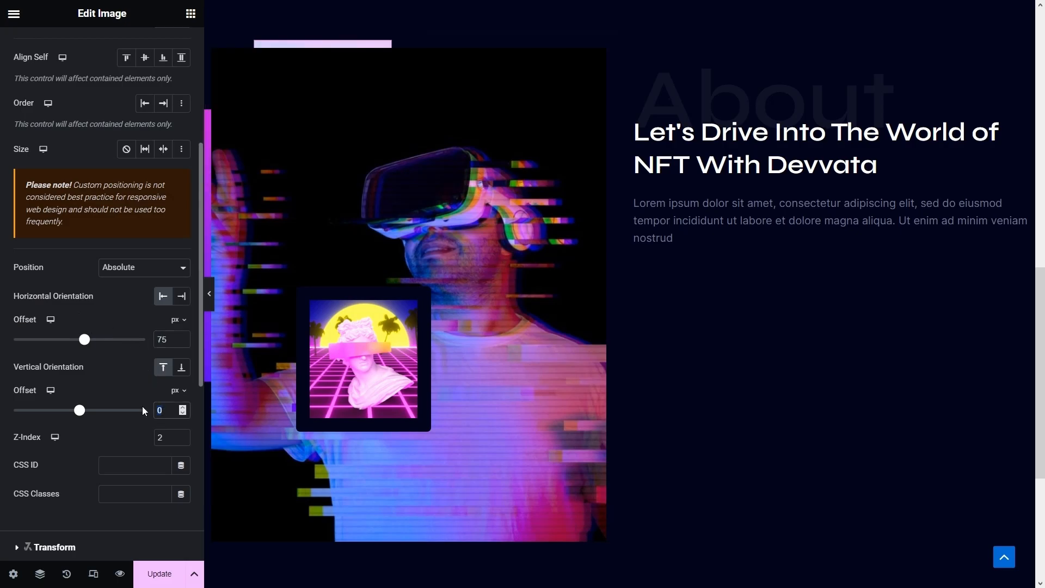
type("80")
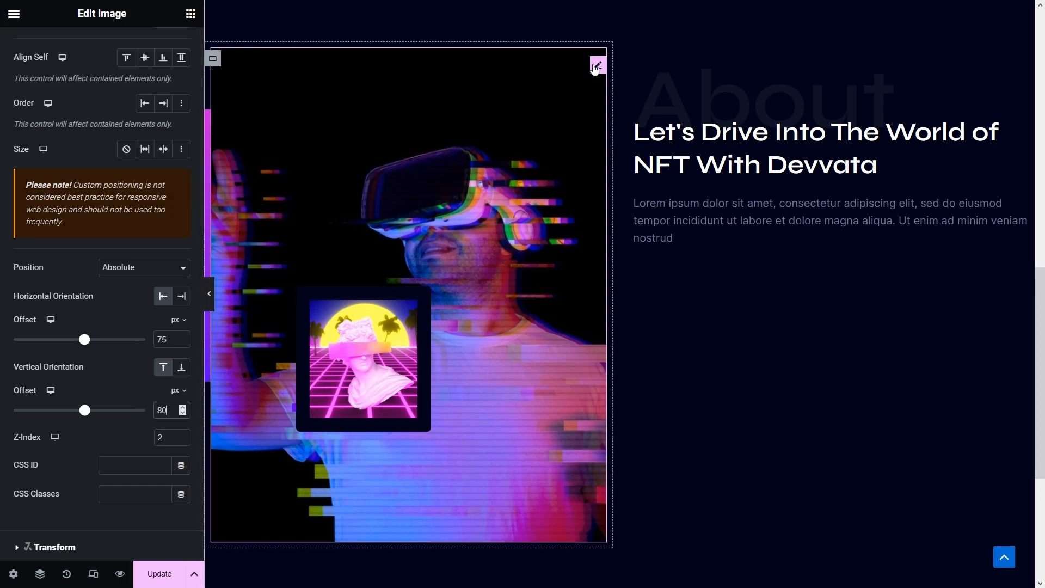
left_click(596, 65)
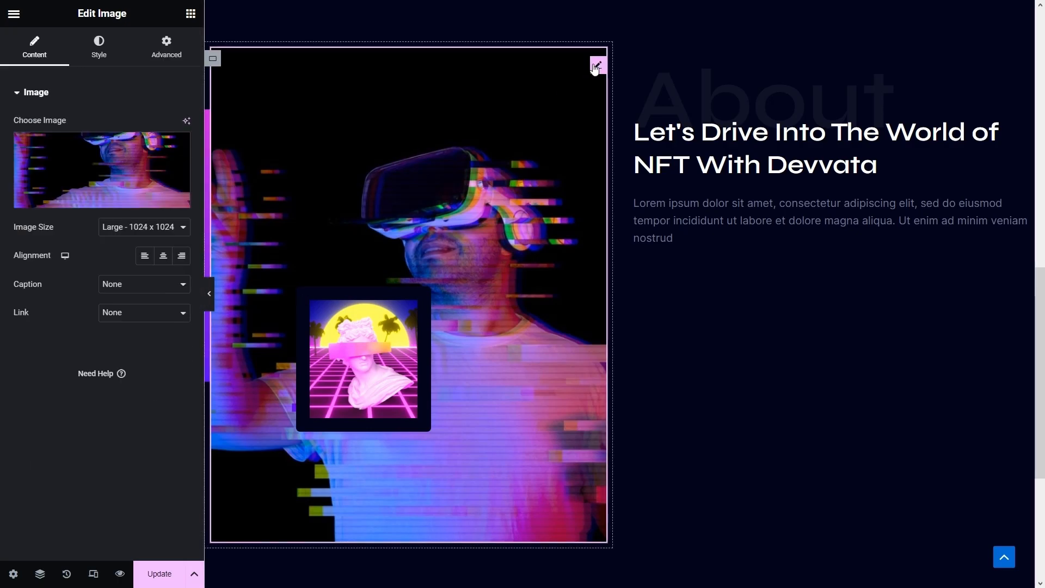
- Position the VR image absolutely with offsets of 375 px across and 130 px down
left_click(170, 46)
scroll(124, 190, "down", 3)
scroll(124, 190, "down", 3)
scroll(109, 198, "up", 3)
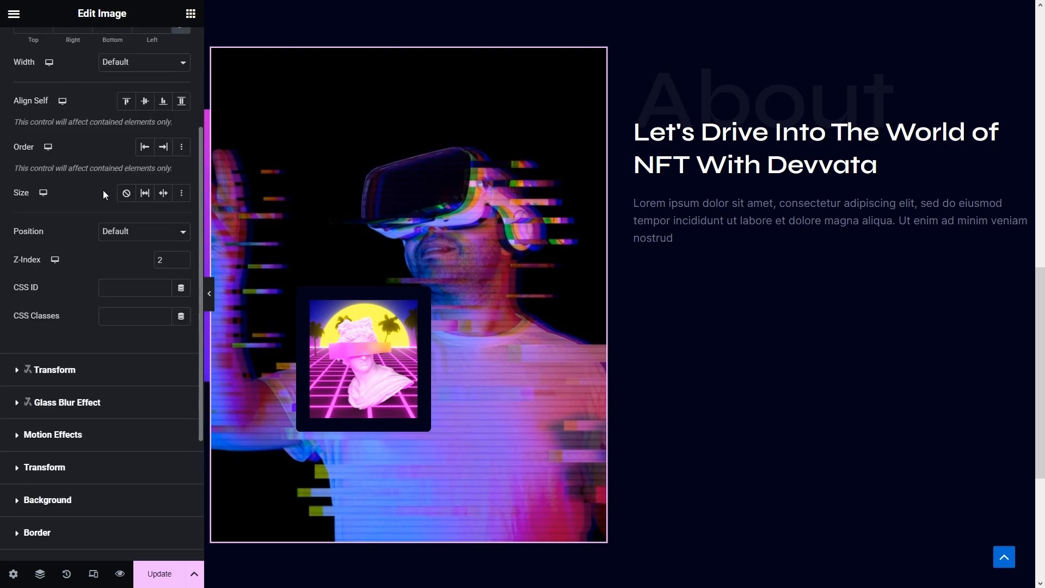
left_click(128, 239)
left_click(130, 256)
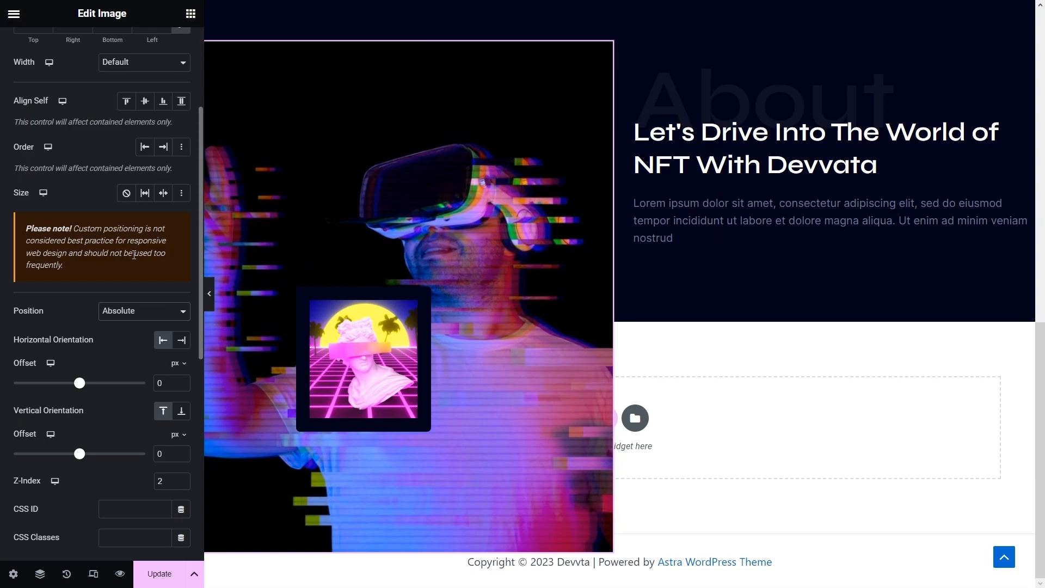
double_click(164, 379)
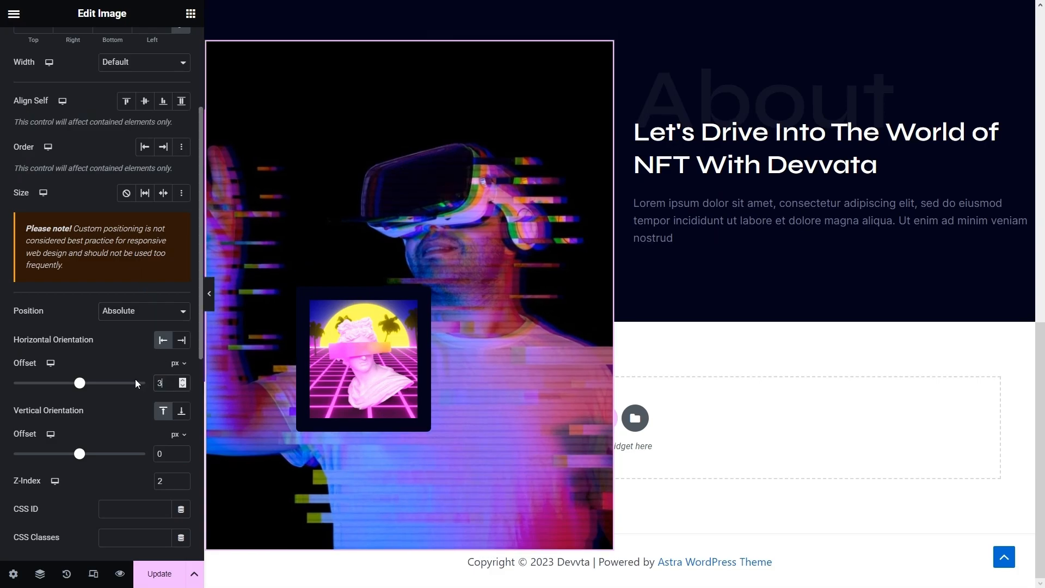
type("375")
double_click(168, 451)
type("130")
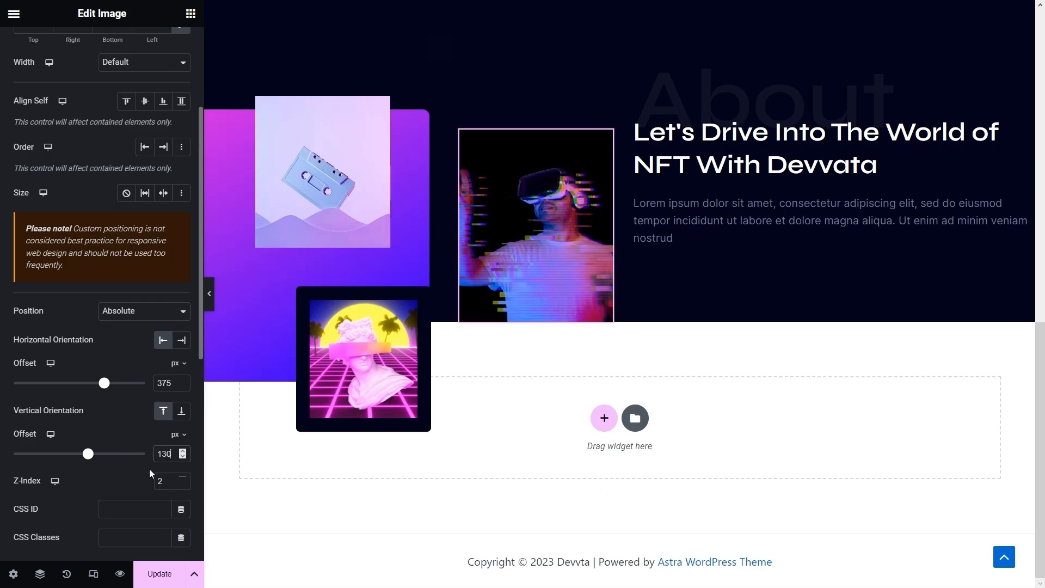
- Set the VR image to a custom 45% width
scroll(149, 468, "up", 2)
scroll(150, 468, "up", 2)
left_click(143, 233)
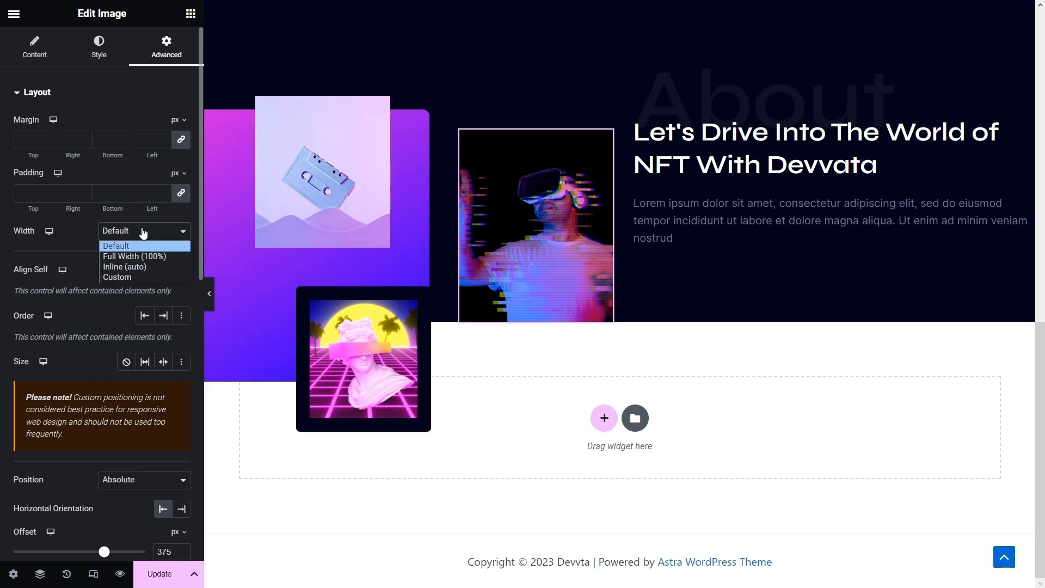
left_click(139, 276)
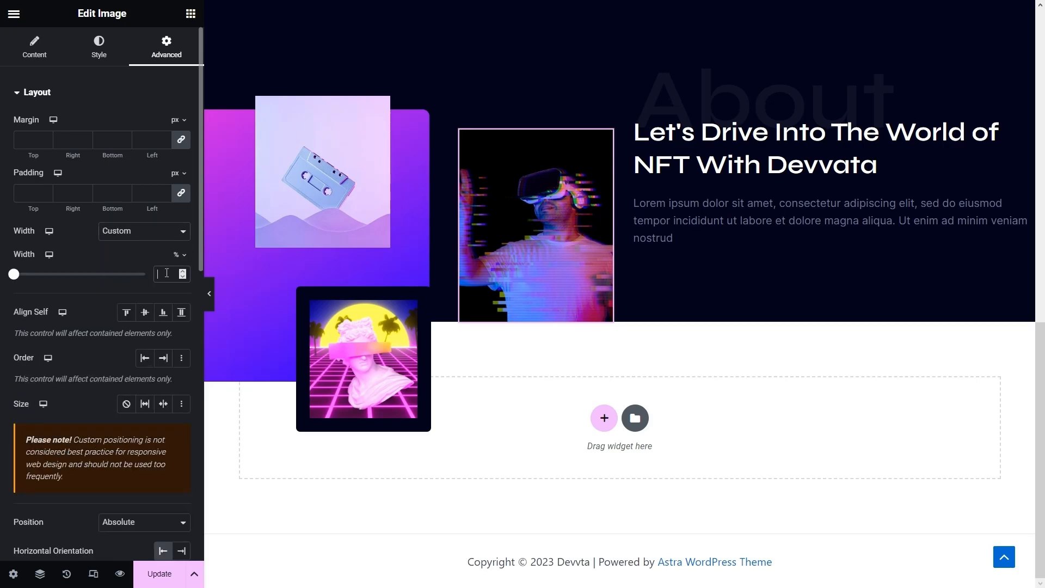
type("45")
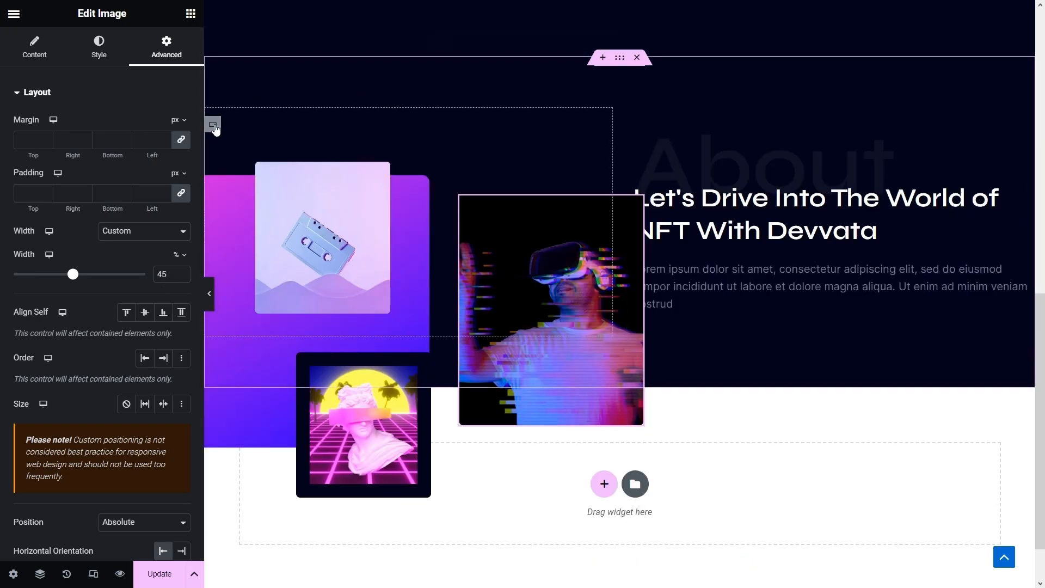
- Set the image collage container to Full Width, changing its width value to 45 and then 55
left_click(213, 125)
left_click(144, 136)
left_click(137, 160)
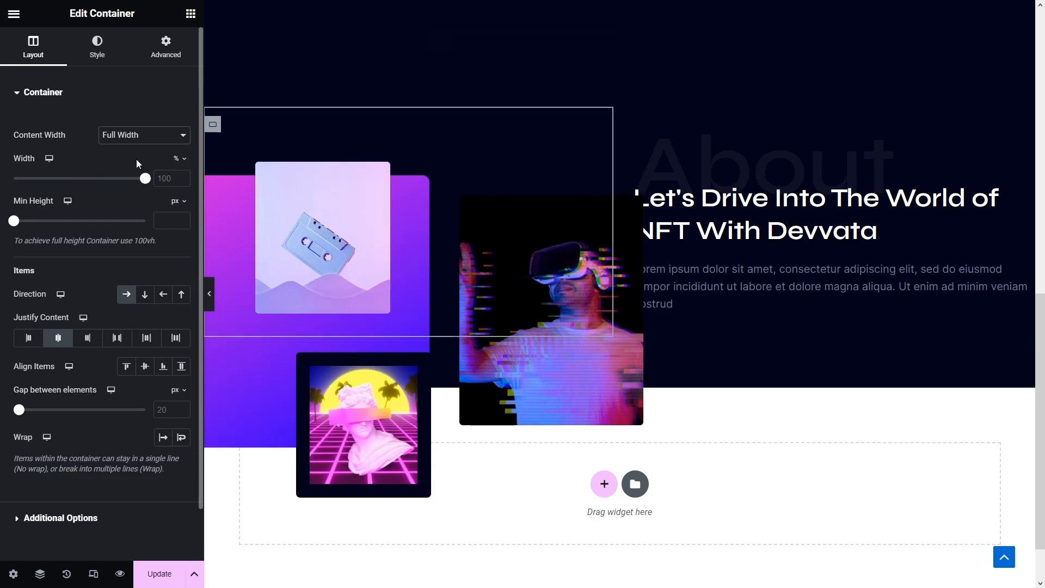
double_click(162, 181)
type("45")
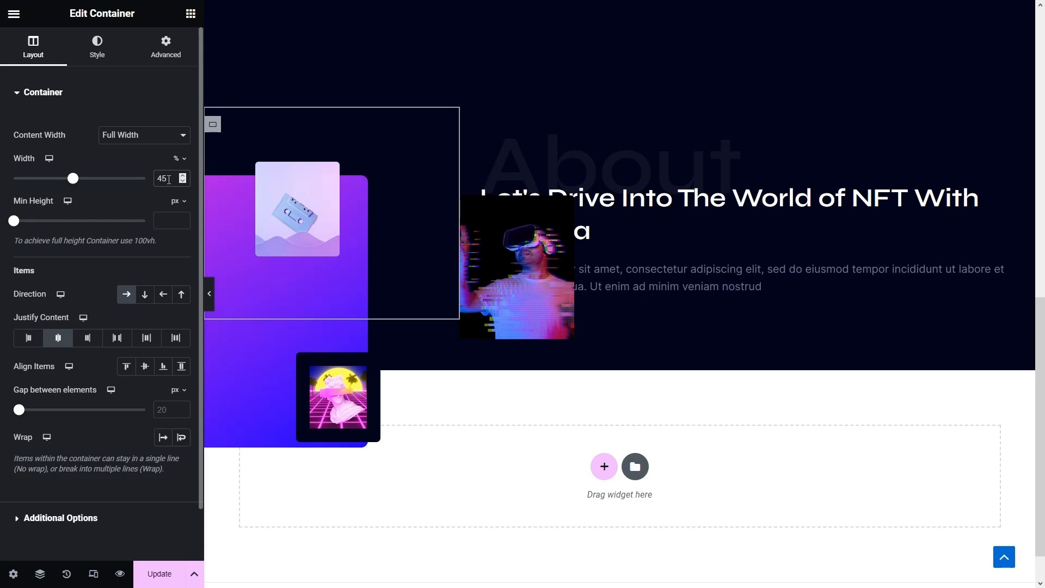
left_click_drag(169, 180, 136, 178)
type("55")
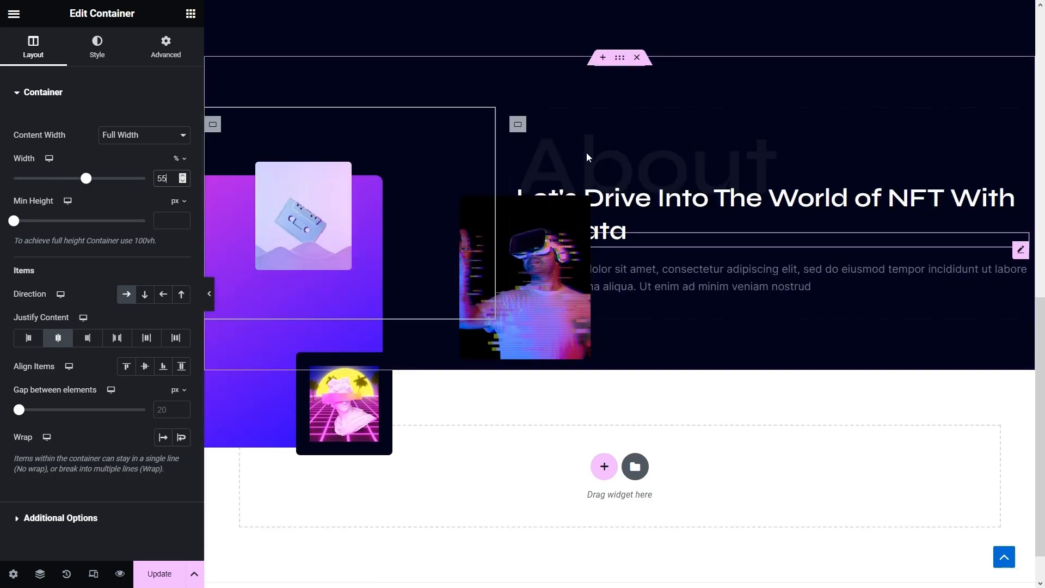
- Set the adjacent About container to Full Width with a 45% width
left_click(517, 124)
left_click(164, 137)
left_click(141, 159)
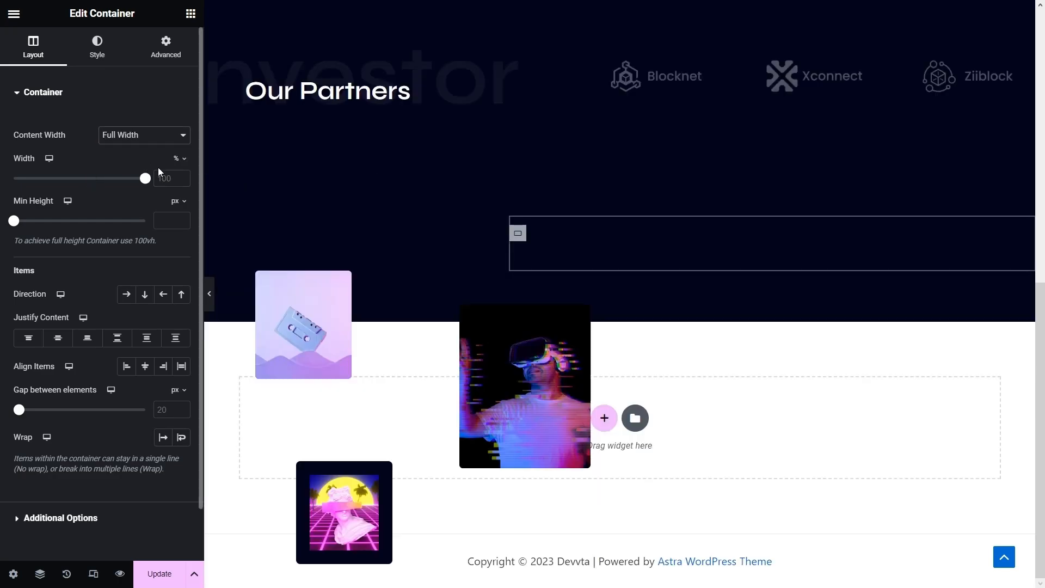
left_click(171, 175)
type("45")
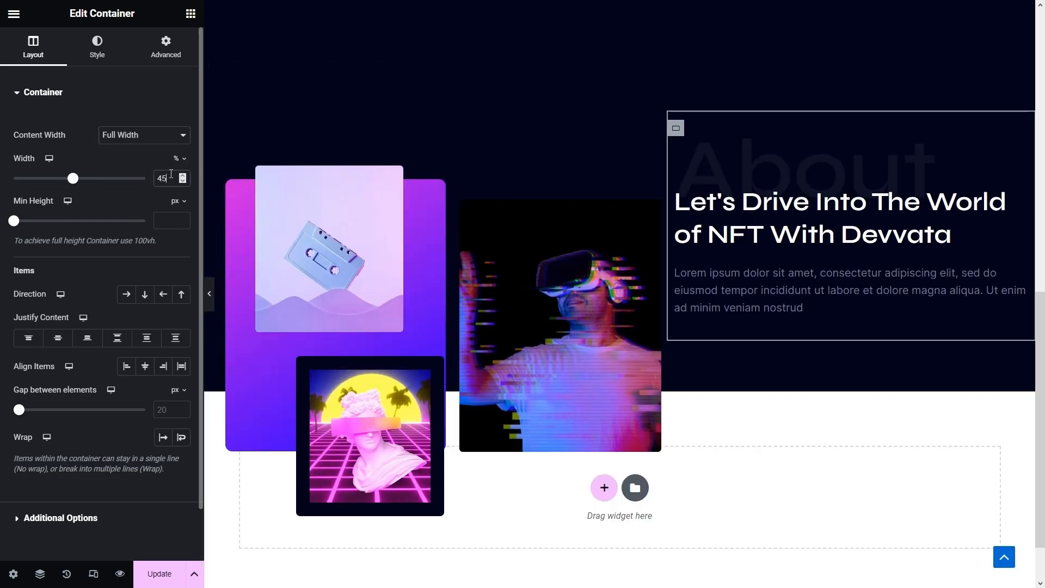
left_click(210, 285)
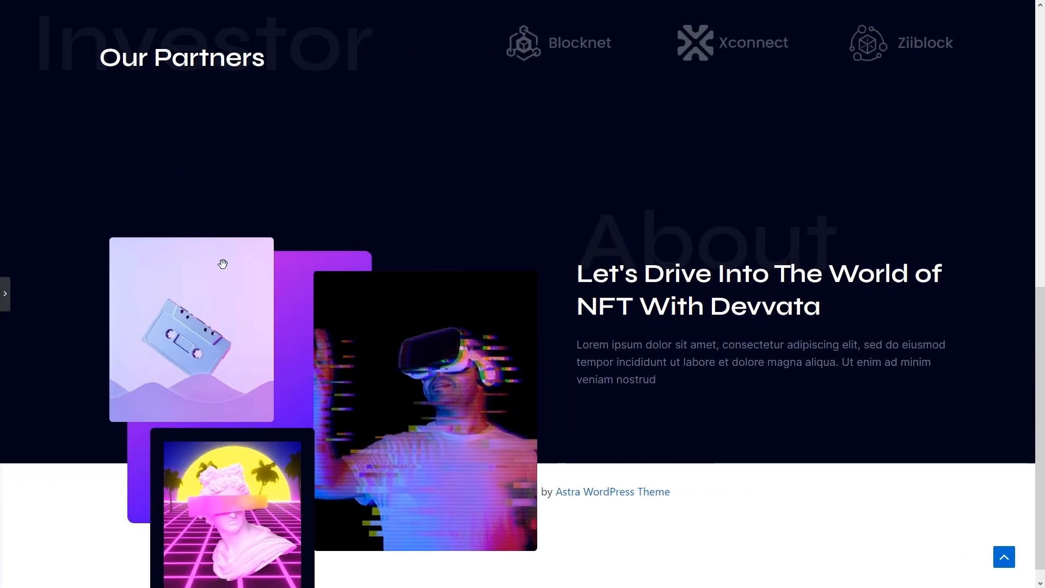
scroll(204, 326, "down", 1)
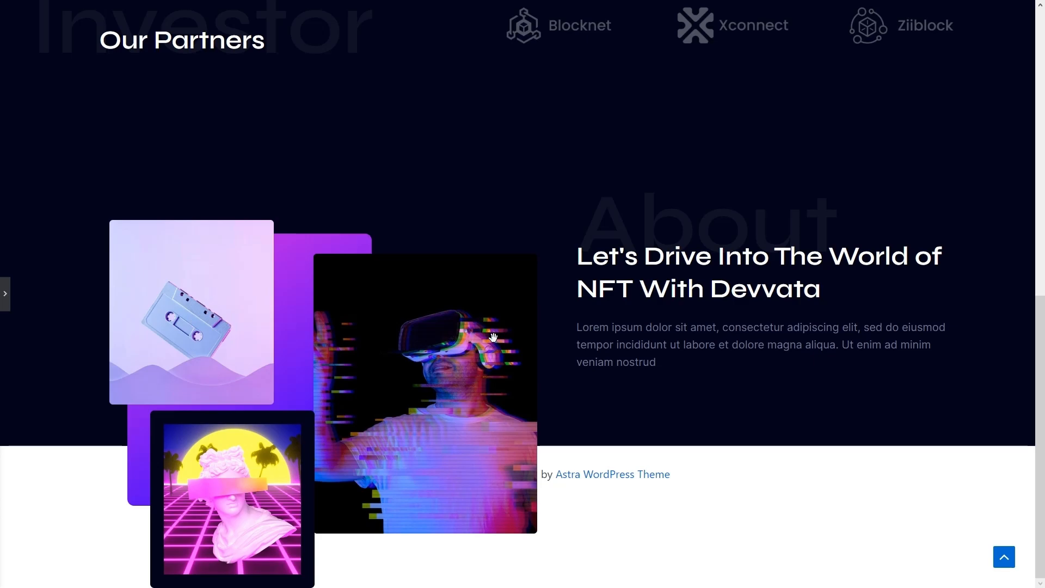
scroll(97, 499, "up", 1)
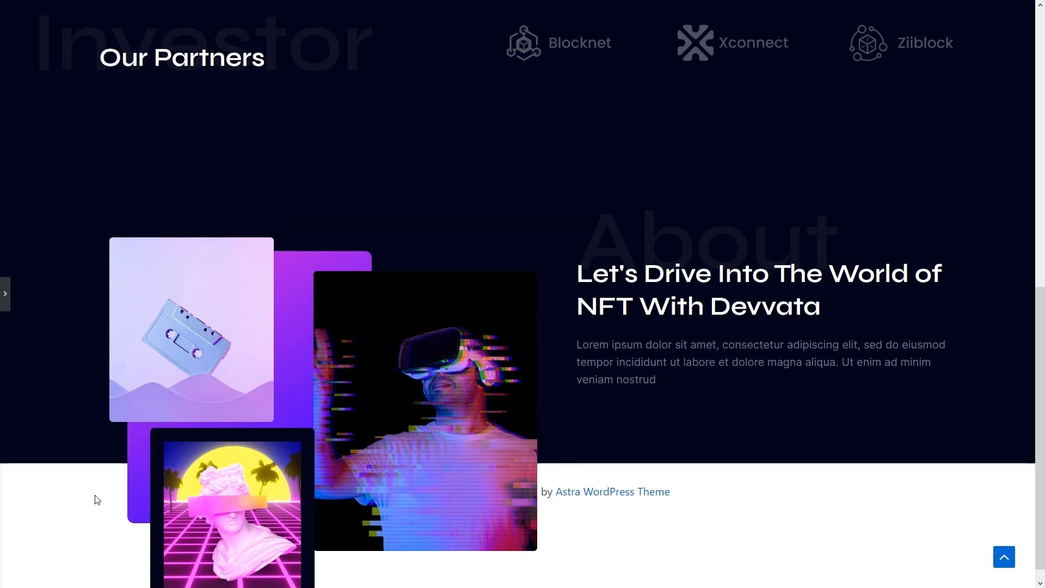
left_click(6, 296)
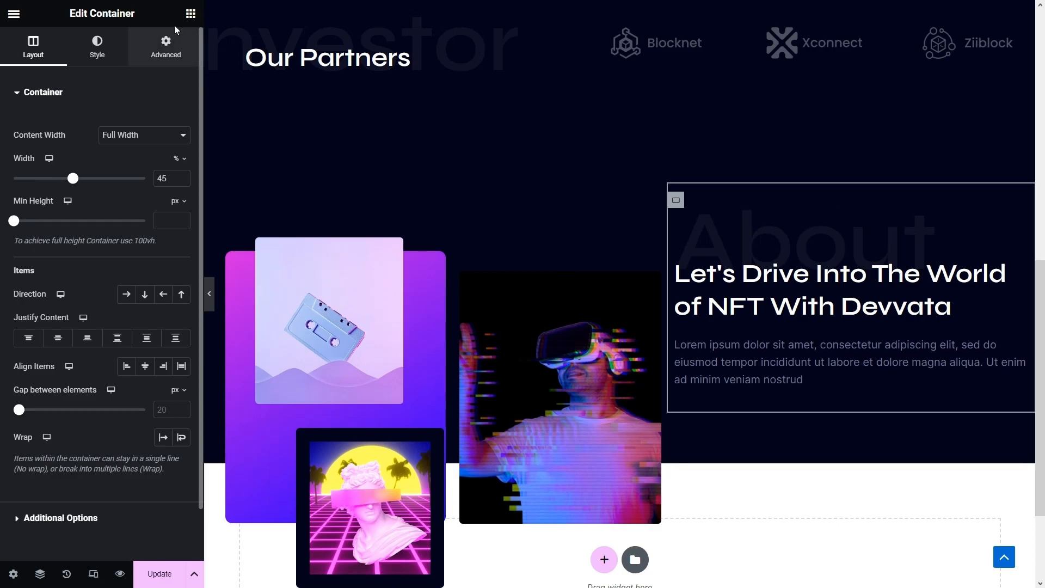
- Add a new container below the About paragraph with its direction set to Row
left_click(191, 13)
left_click_drag(92, 206, 794, 398)
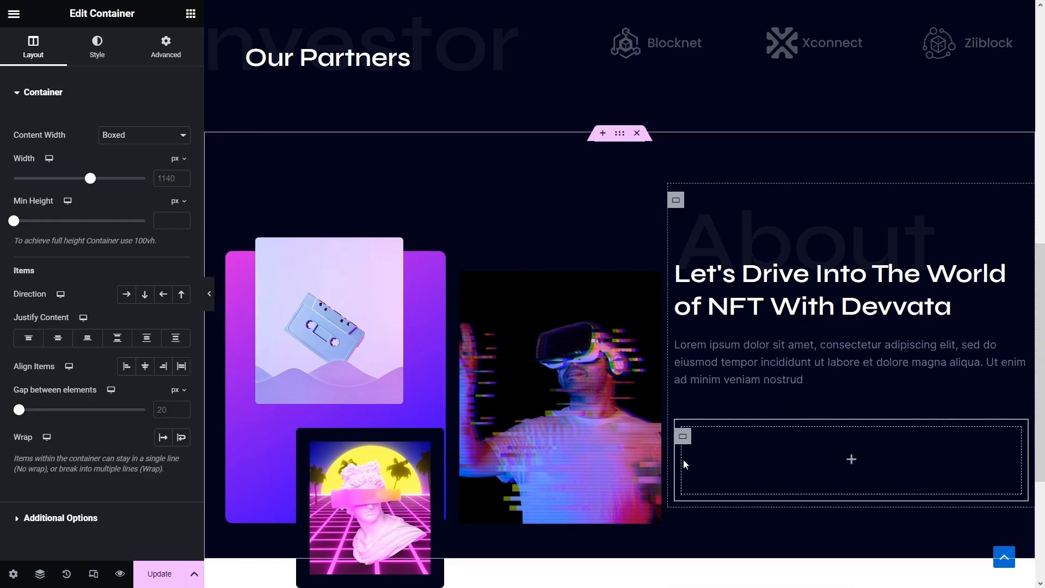
left_click(126, 294)
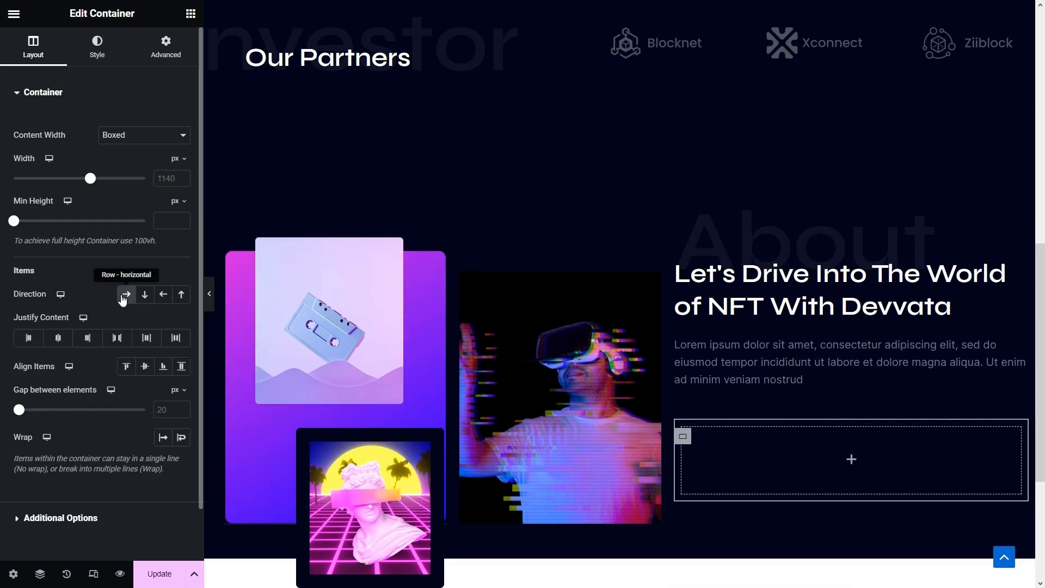
- Search the widgets for 'icon' and drop an Icon into the new container
left_click(191, 15)
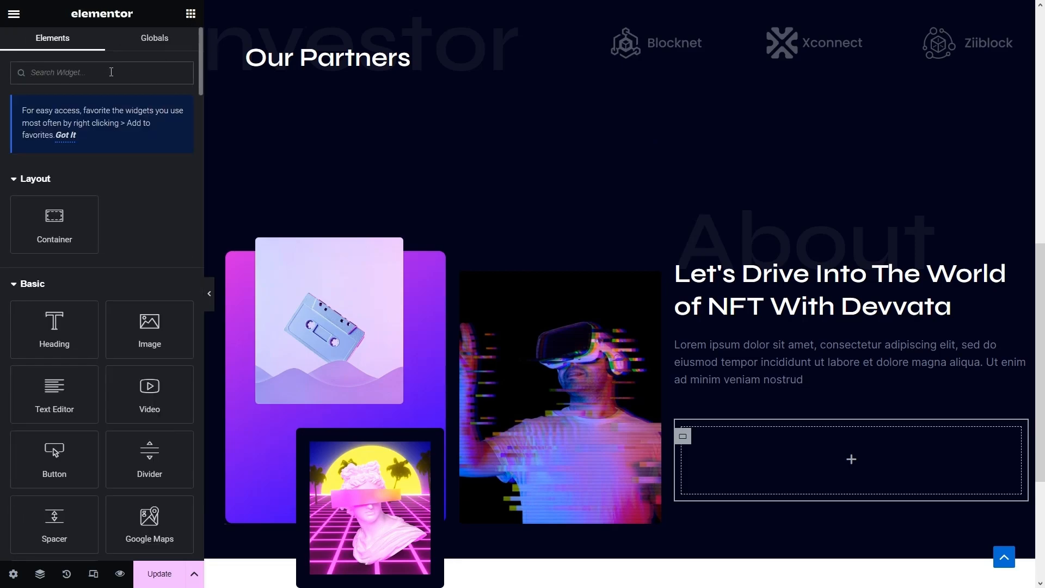
type("icon")
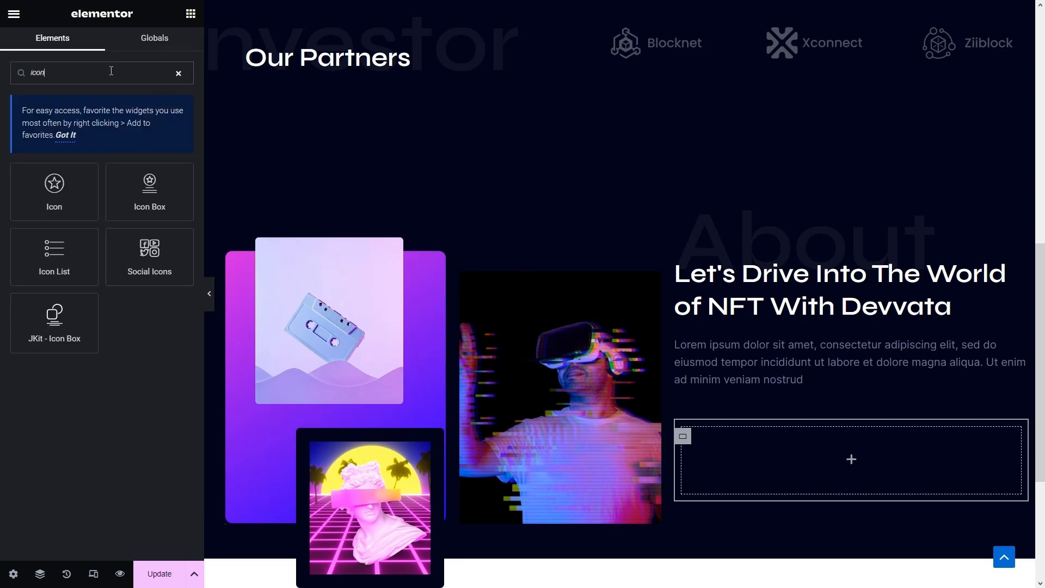
left_click_drag(59, 186, 775, 449)
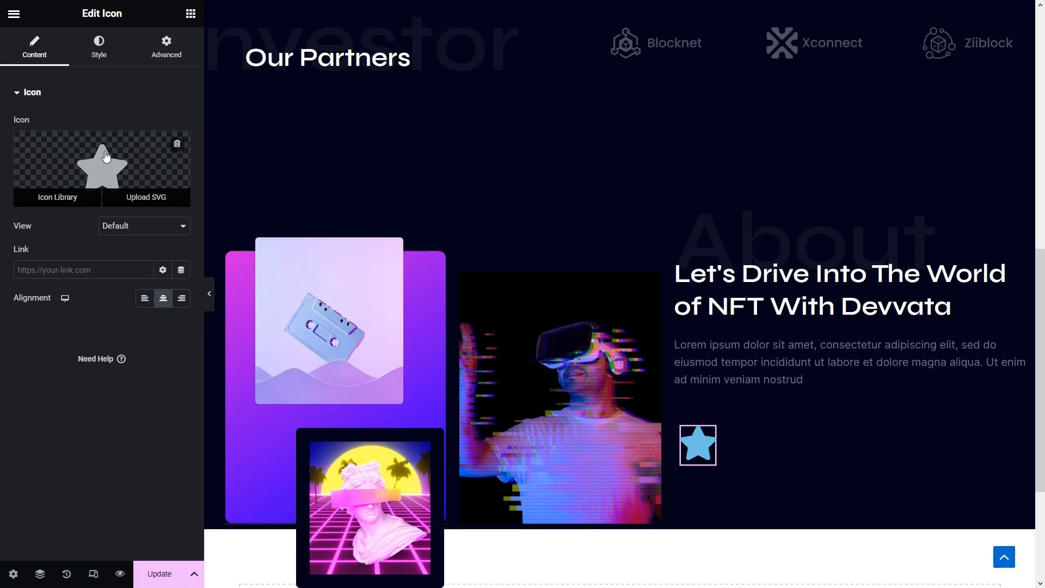
- Replace the default star with the image icon from the Icon Library
left_click(106, 157)
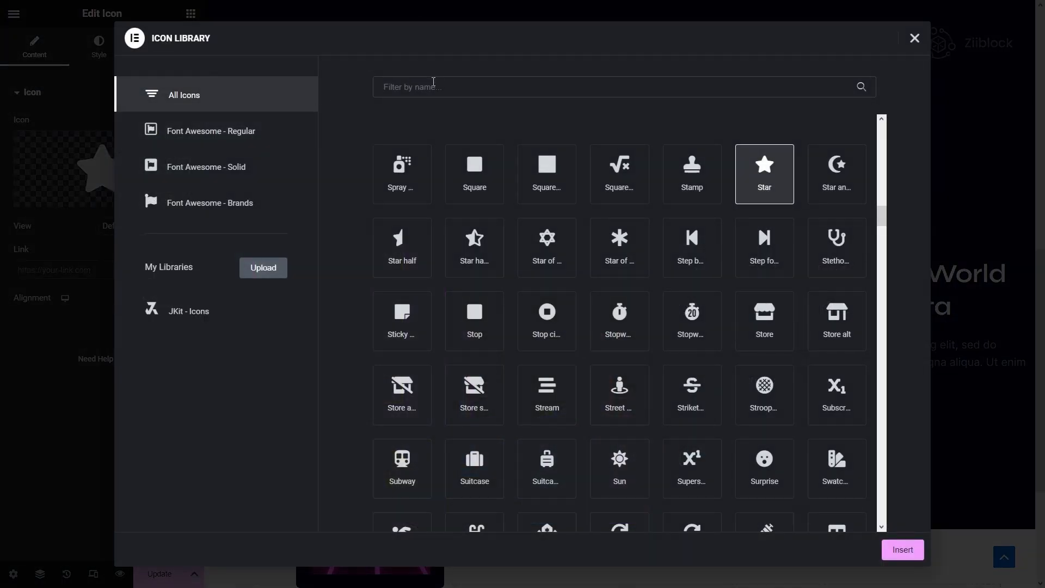
type("image")
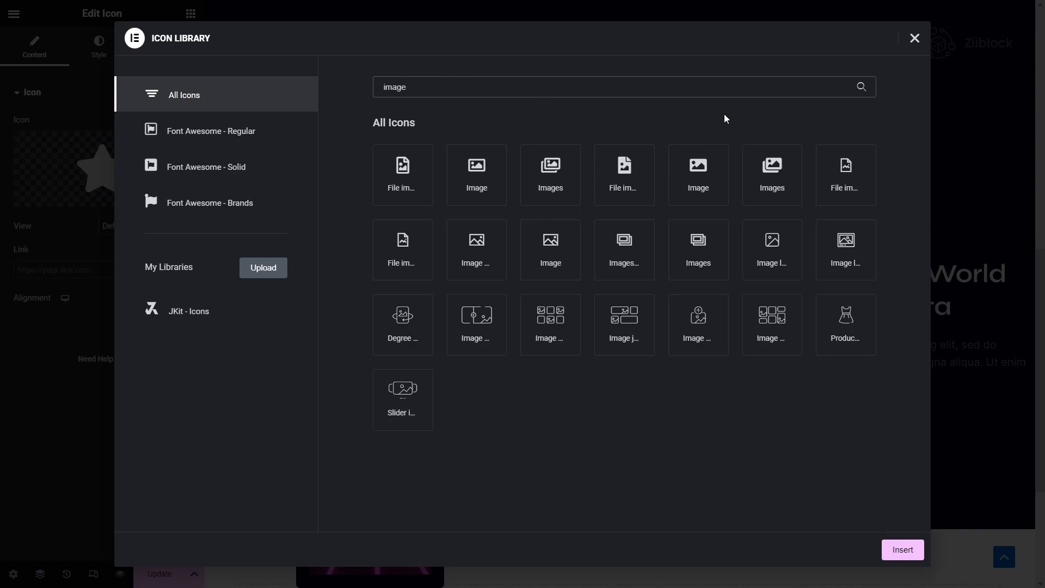
left_click(835, 258)
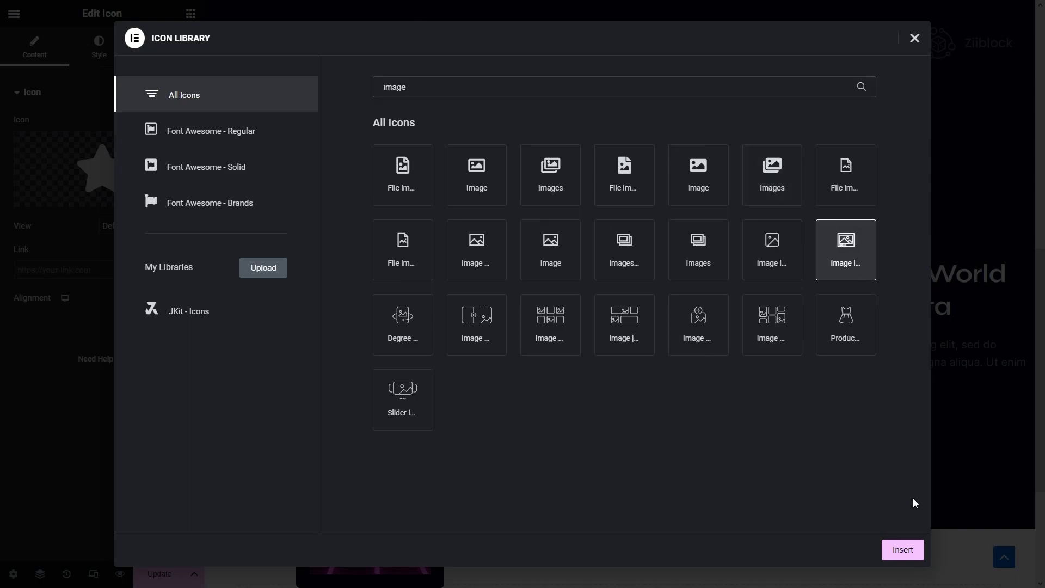
left_click(902, 550)
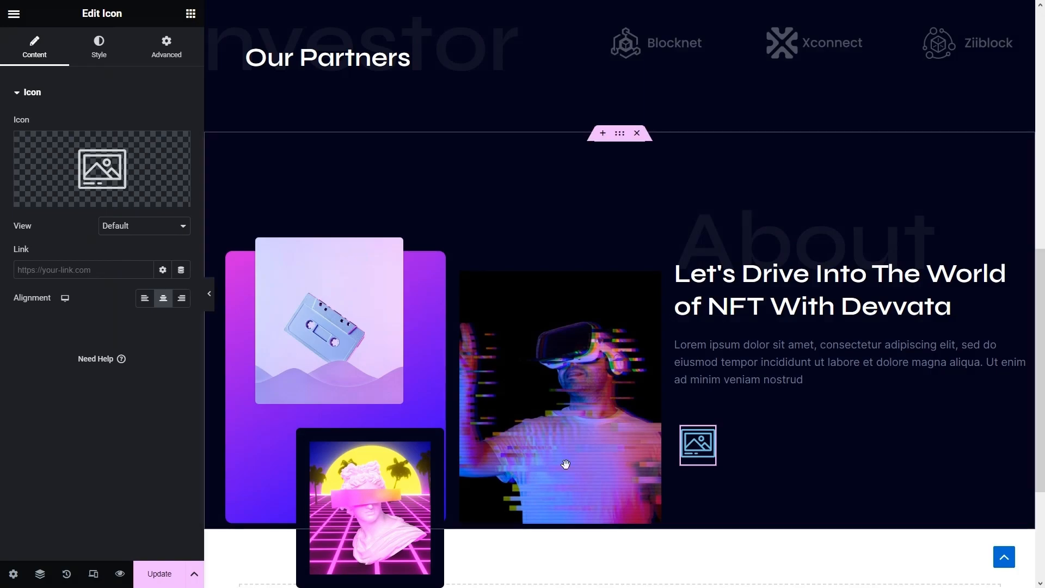
- Colour the image icon with the Pink global colour
left_click(102, 50)
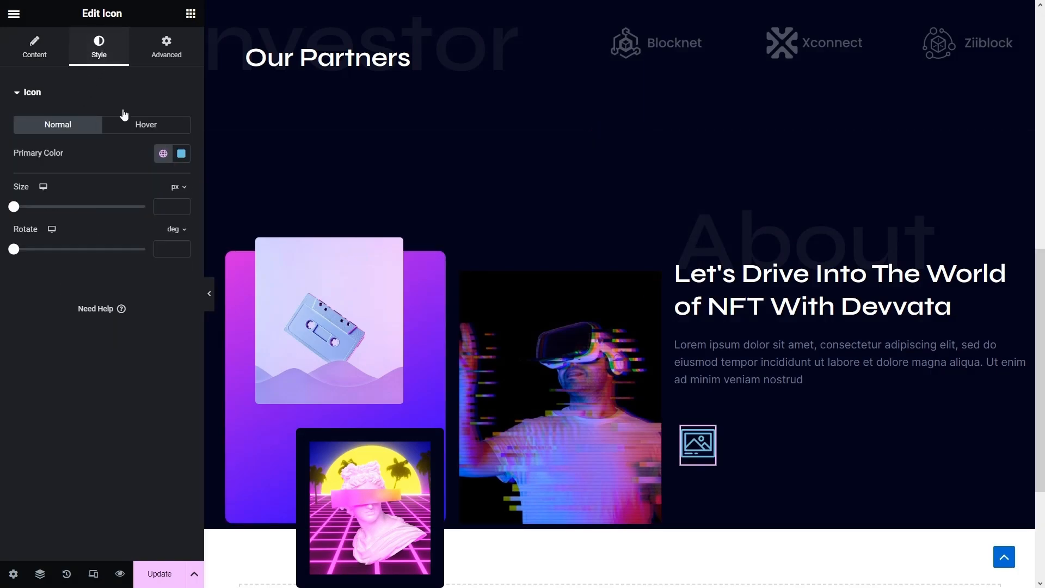
left_click(163, 155)
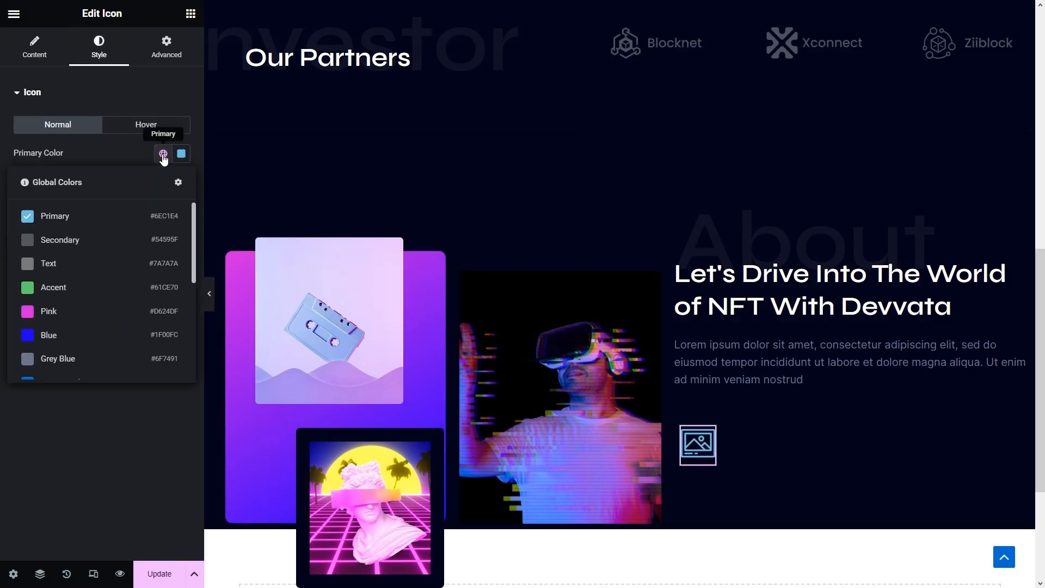
left_click(139, 311)
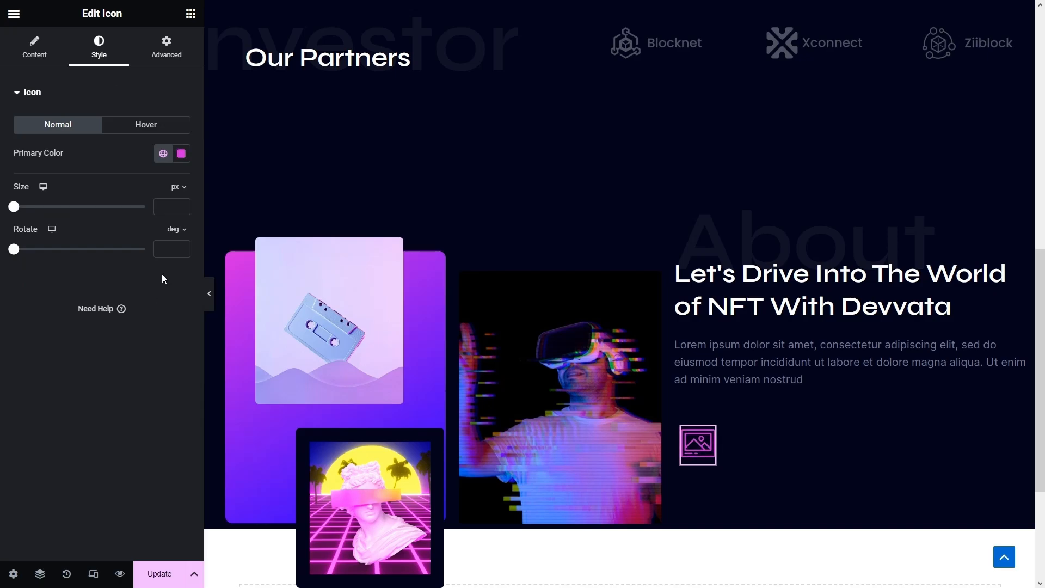
left_click(191, 16)
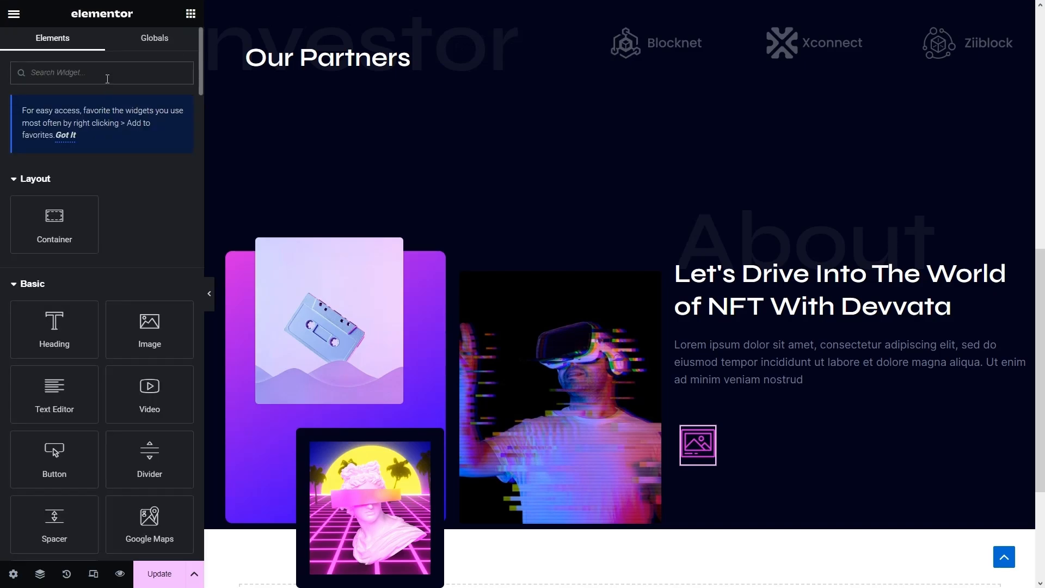
- Place a Counter beside the icon with ending number 525 and title 'NFT Items'
type("count")
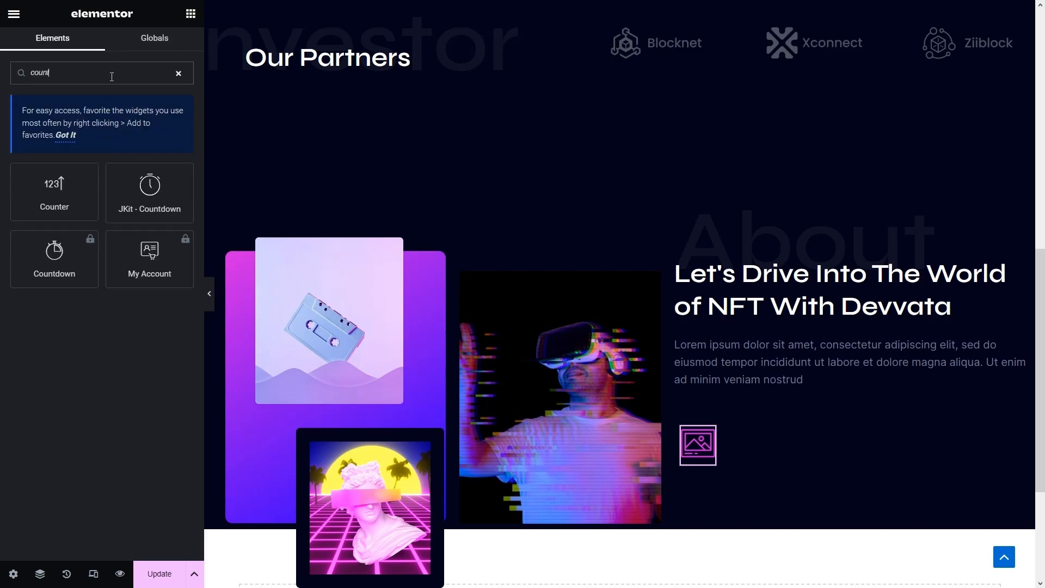
left_click_drag(85, 180, 719, 440)
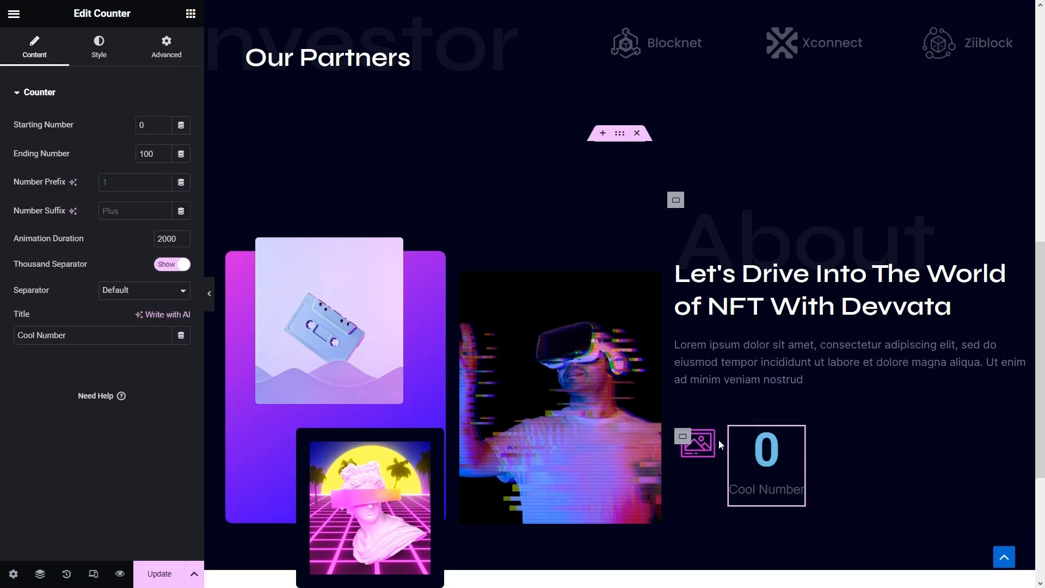
scroll(718, 438, "down", 3)
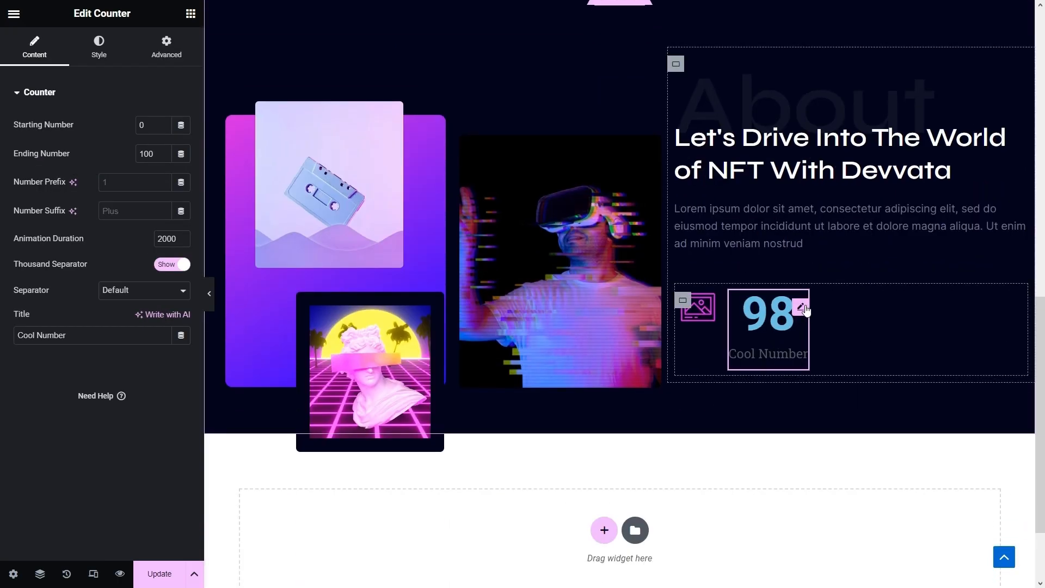
left_click_drag(157, 154, 71, 156)
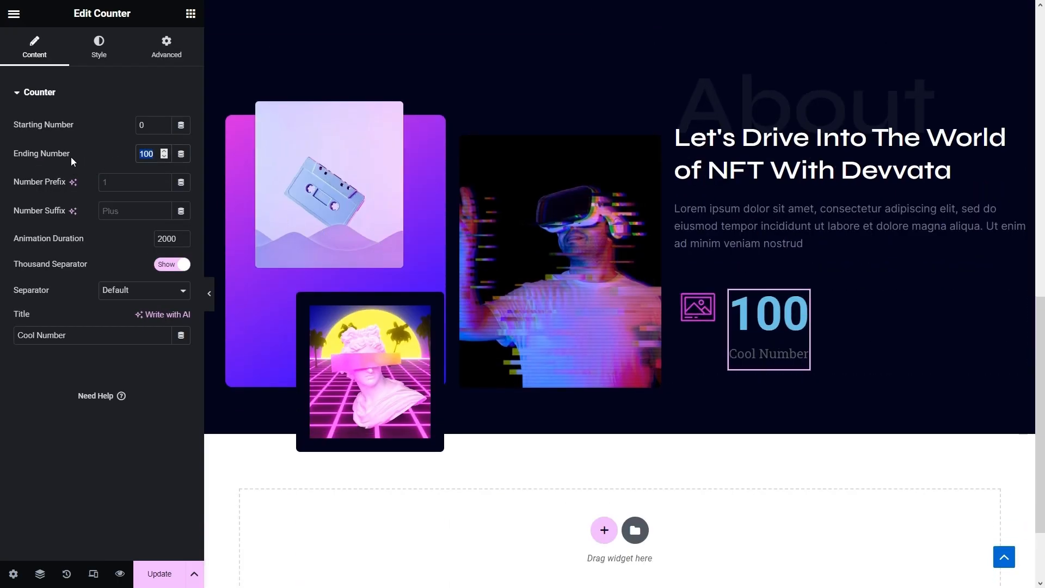
type("525")
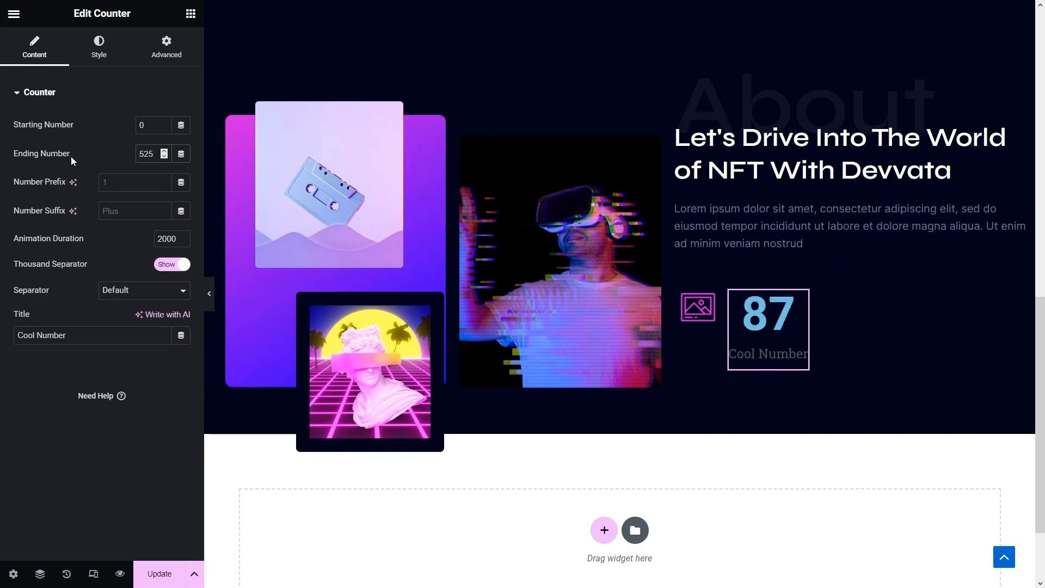
left_click_drag(68, 335, 4, 305)
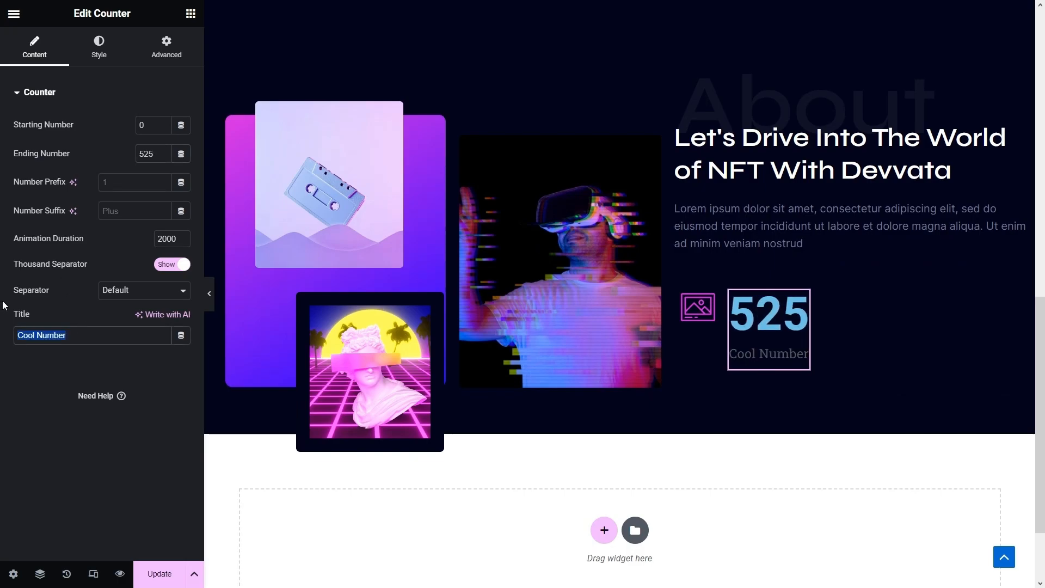
type("NFT")
key("BackSpace")
key("BackSpace")
type("FT Items")
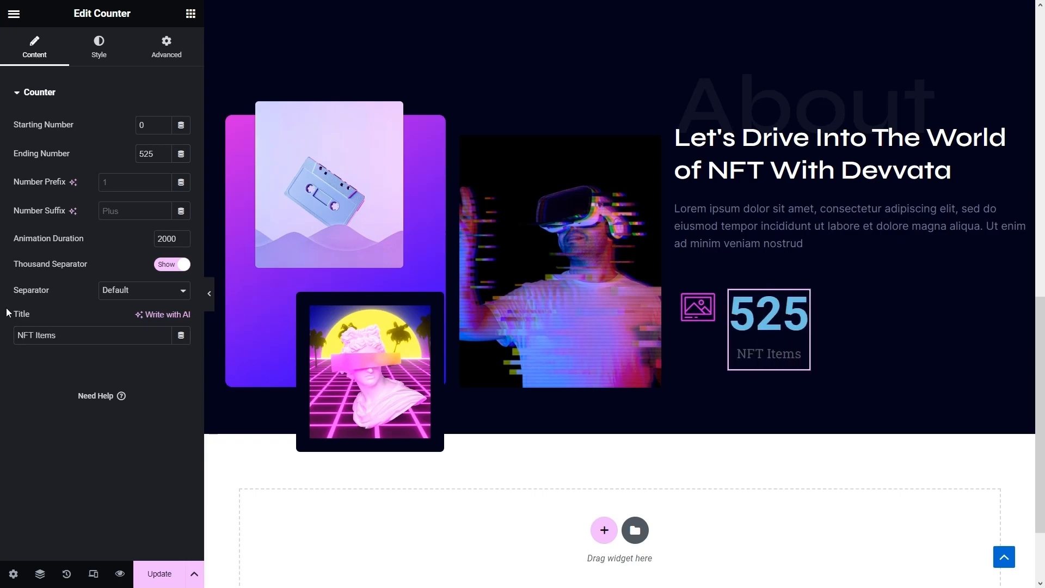
- Style the 525 counter number white in the Syne font at 42 px
left_click(100, 60)
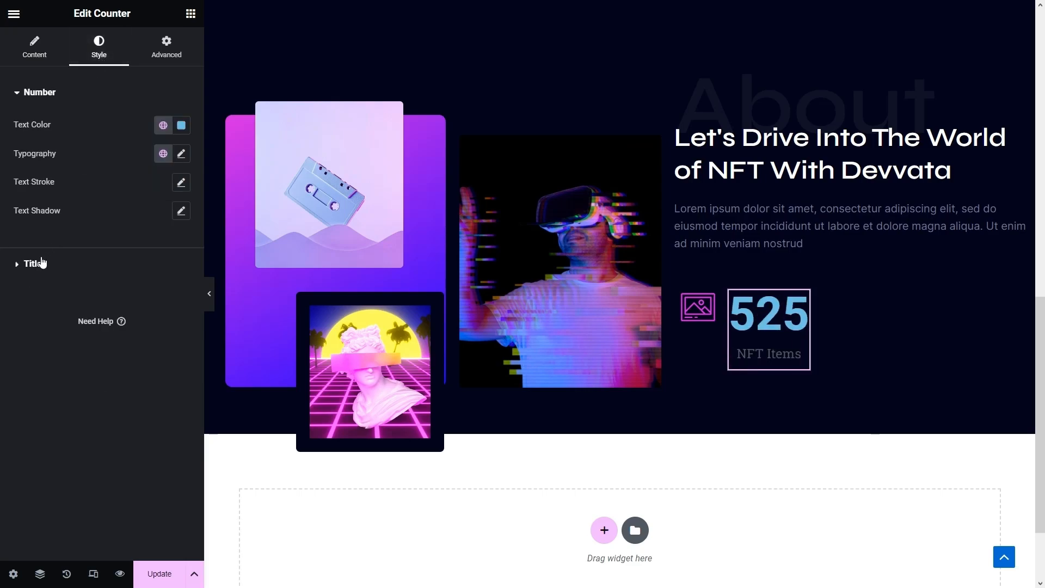
left_click(163, 126)
scroll(116, 203, "down", 5)
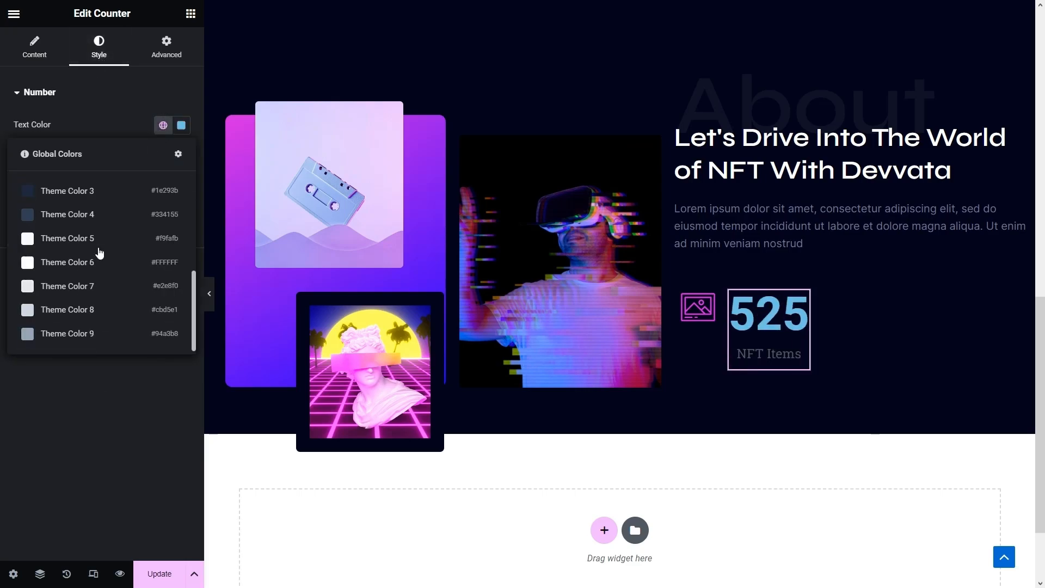
left_click(99, 262)
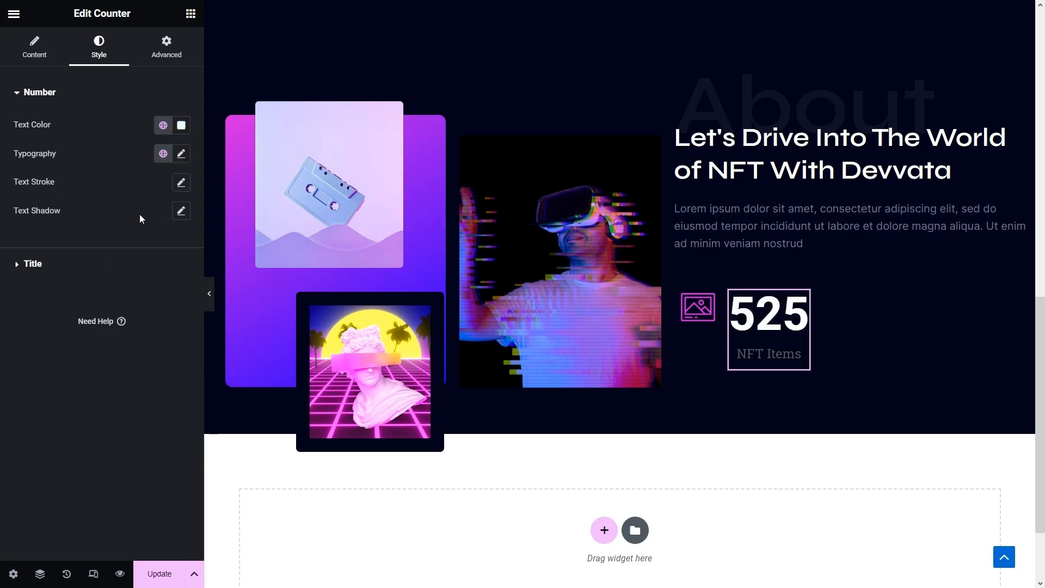
left_click(162, 154)
left_click(181, 154)
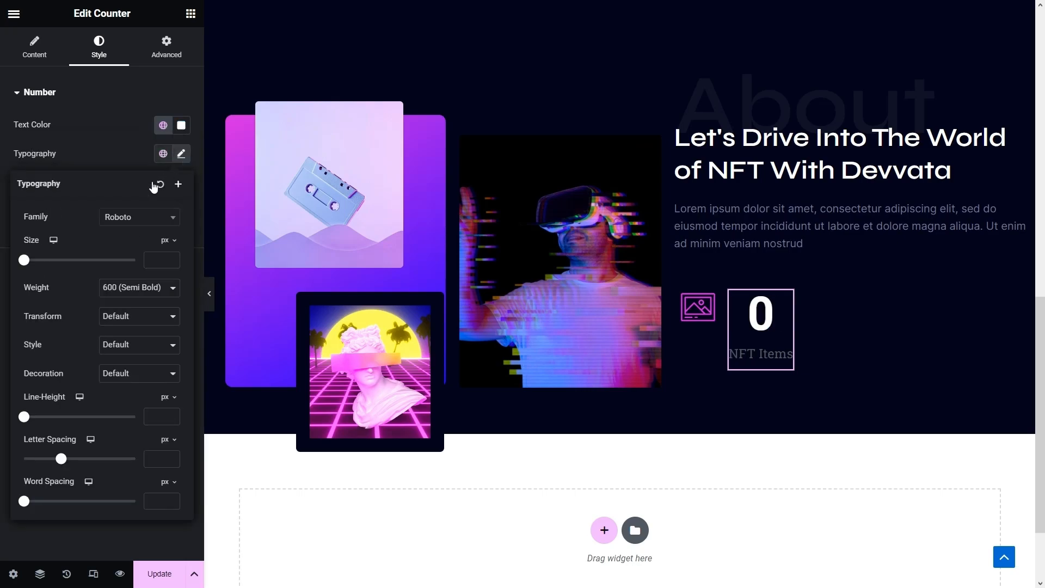
left_click(134, 217)
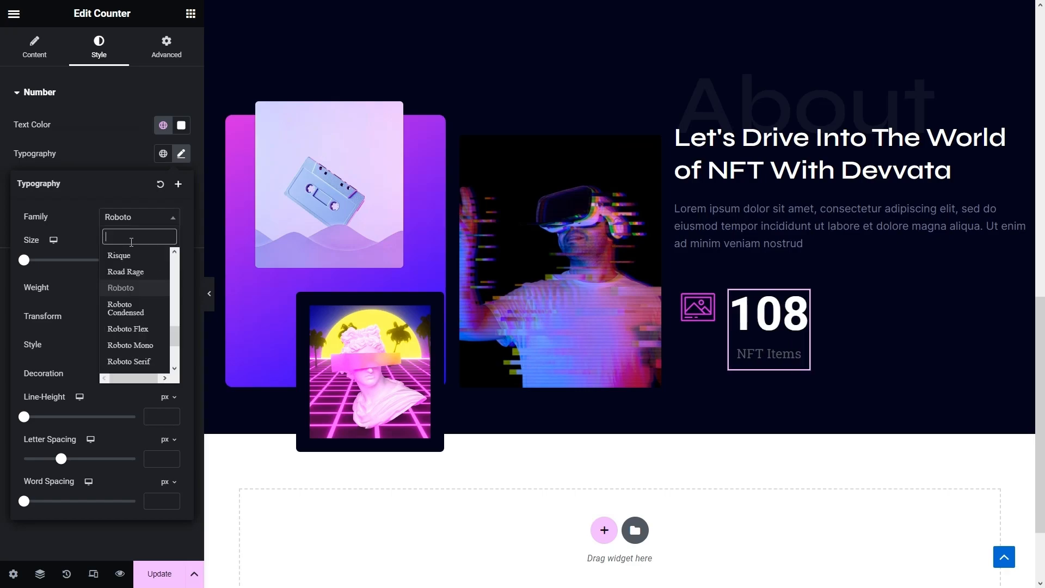
type("syne")
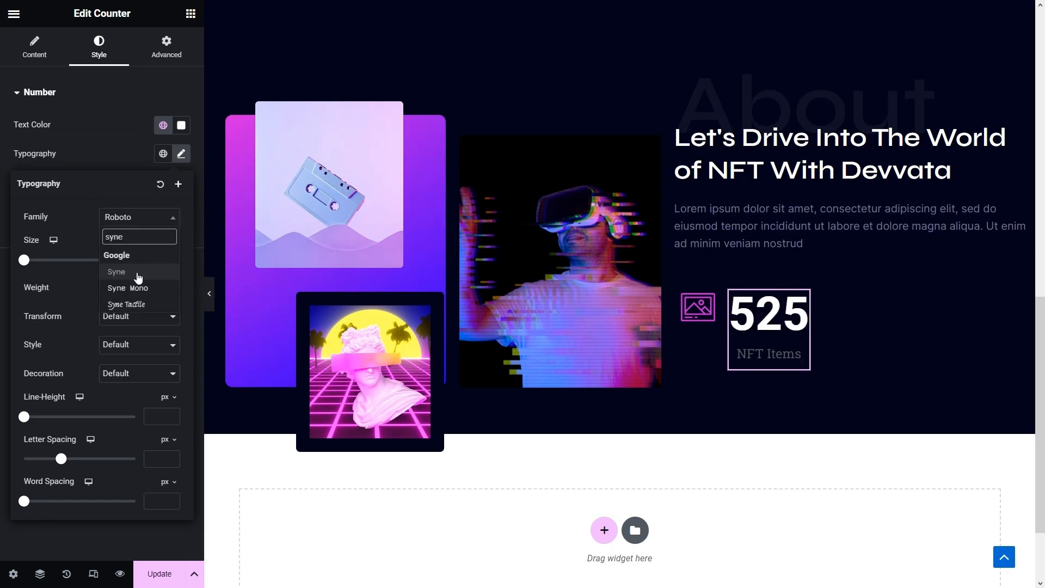
left_click(139, 275)
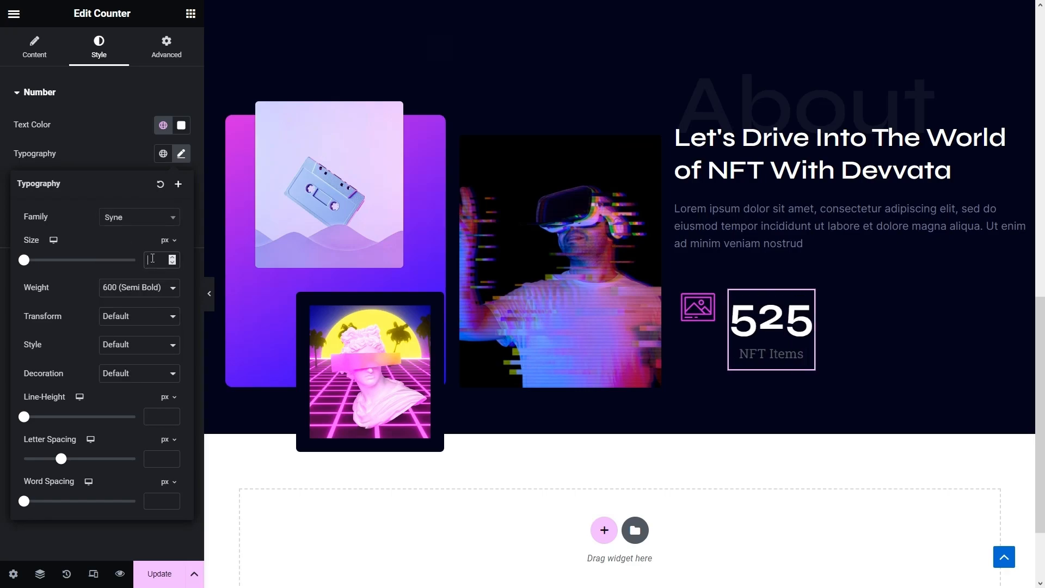
type("42")
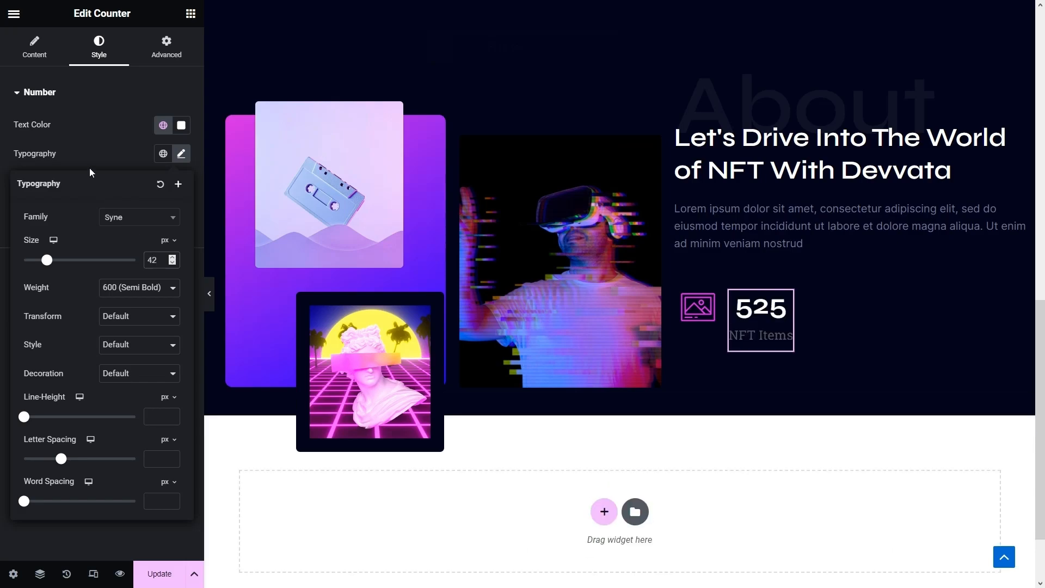
left_click_drag(84, 128, 75, 99)
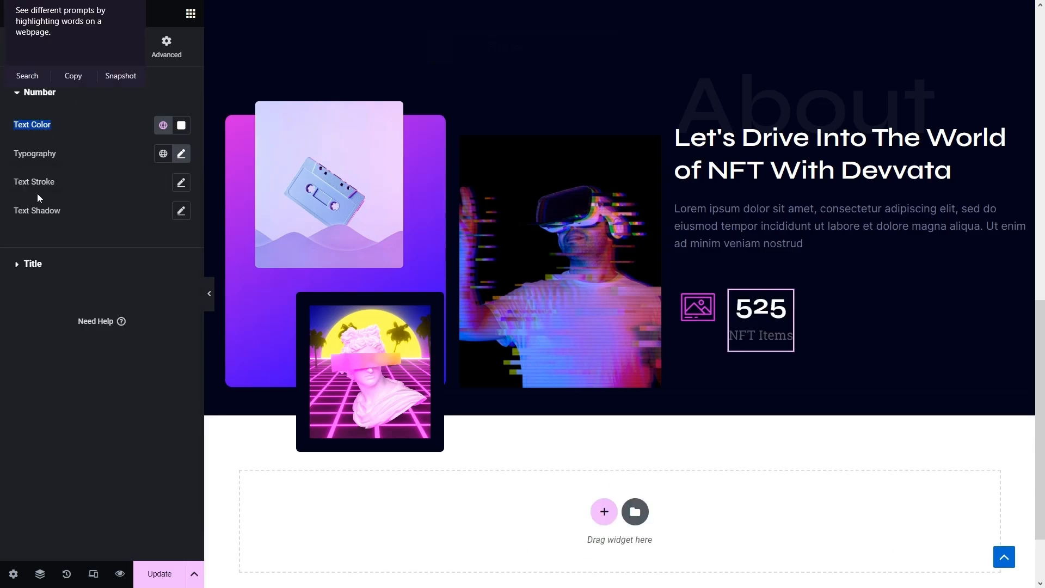
- Make the NFT Items title Grey Blue in the Inter font at 15 px
left_click(32, 264)
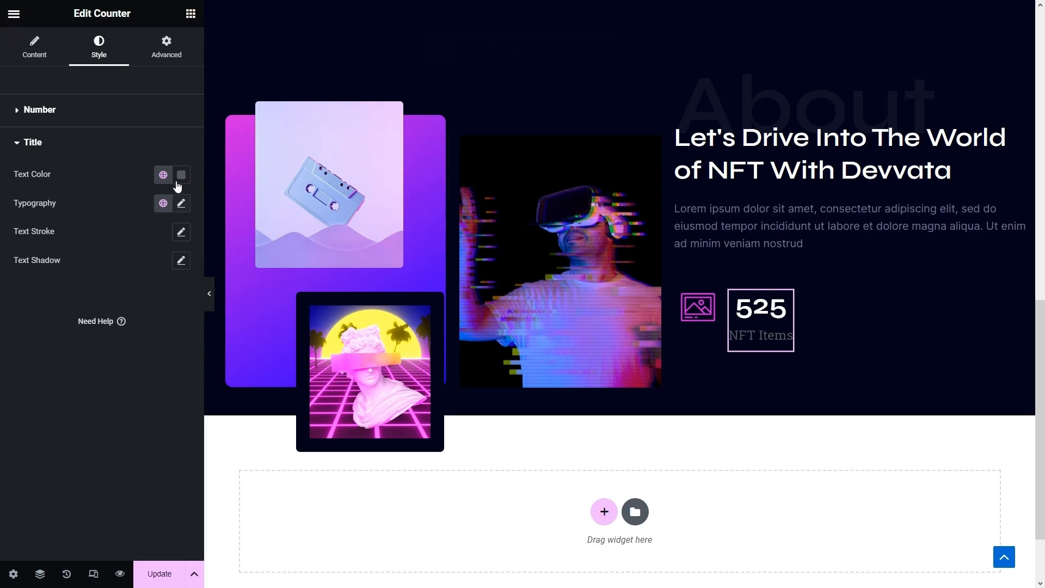
left_click(163, 175)
scroll(109, 272, "down", 3)
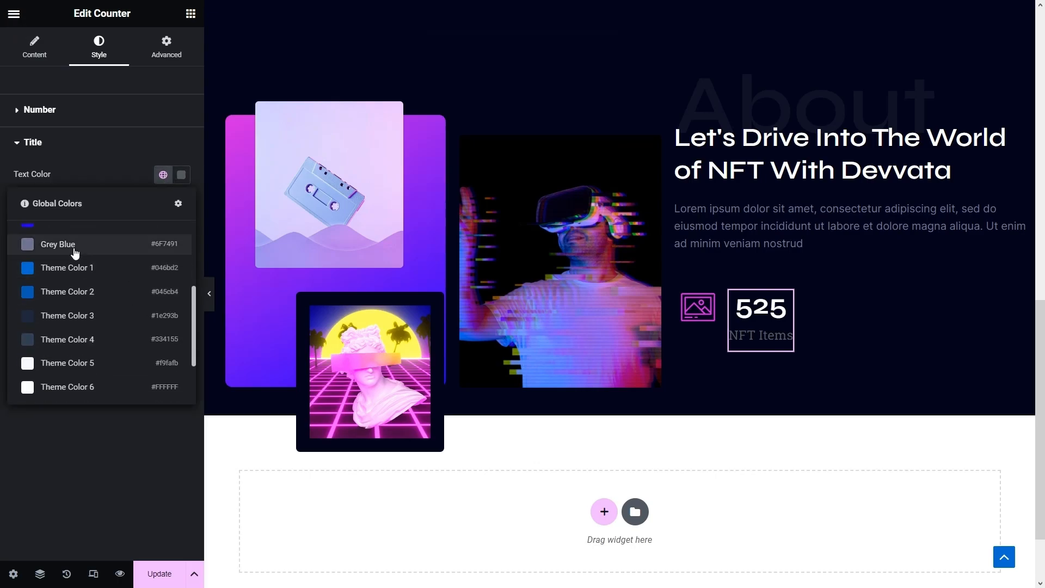
left_click(74, 251)
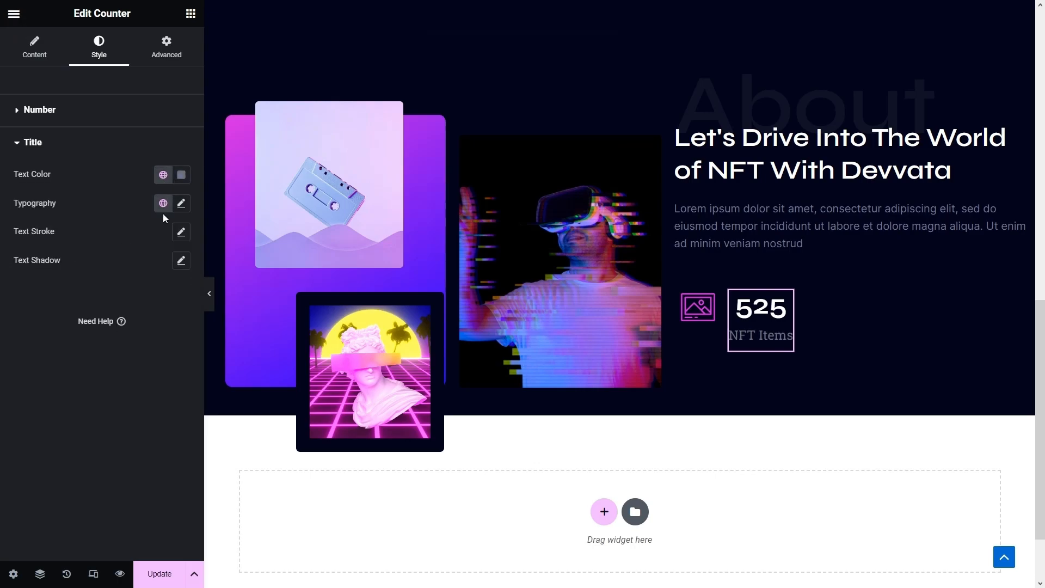
left_click(181, 203)
left_click(137, 266)
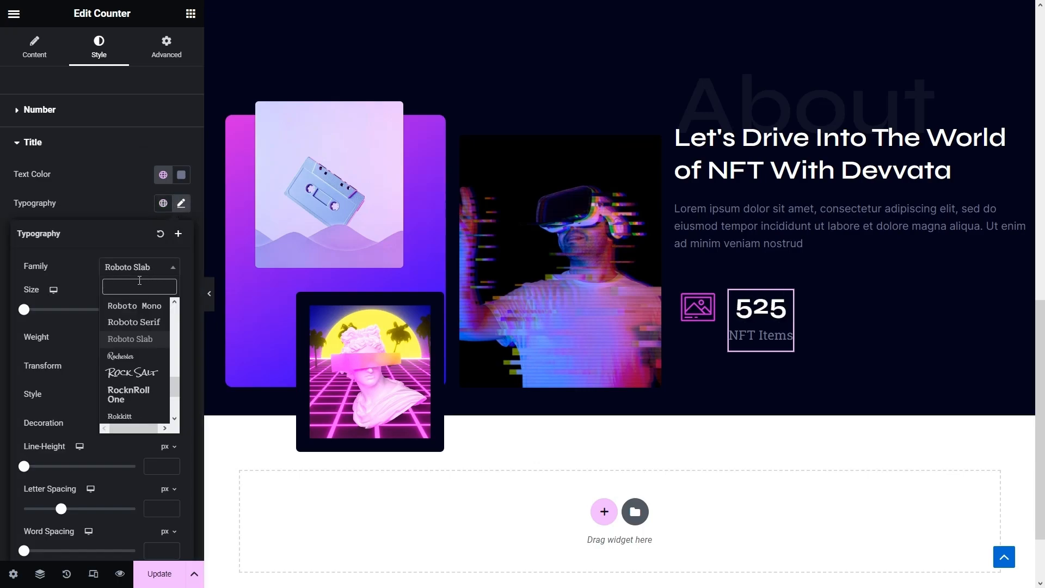
type("inte")
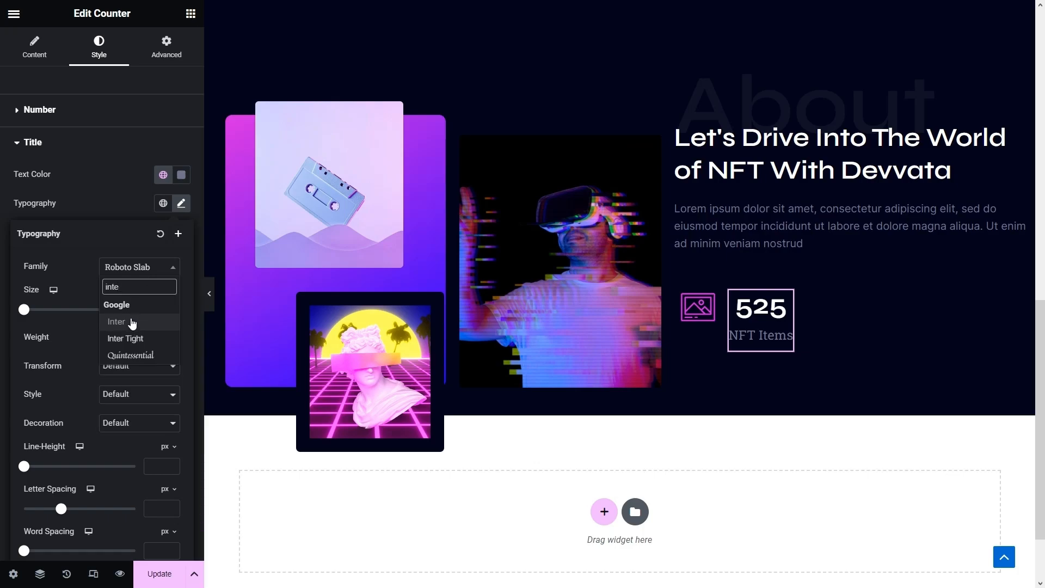
left_click(131, 321)
type("15")
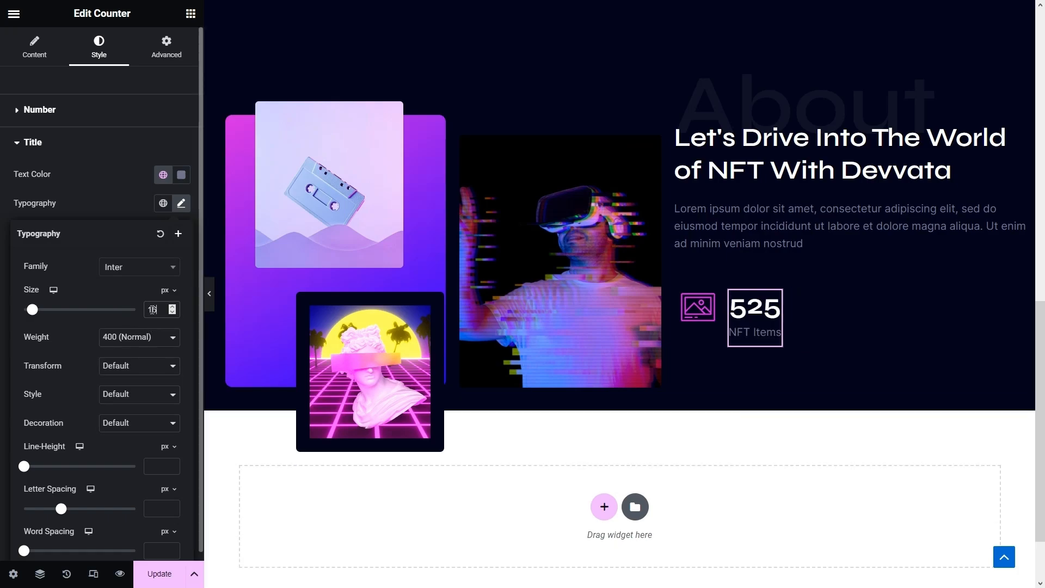
left_click(58, 214)
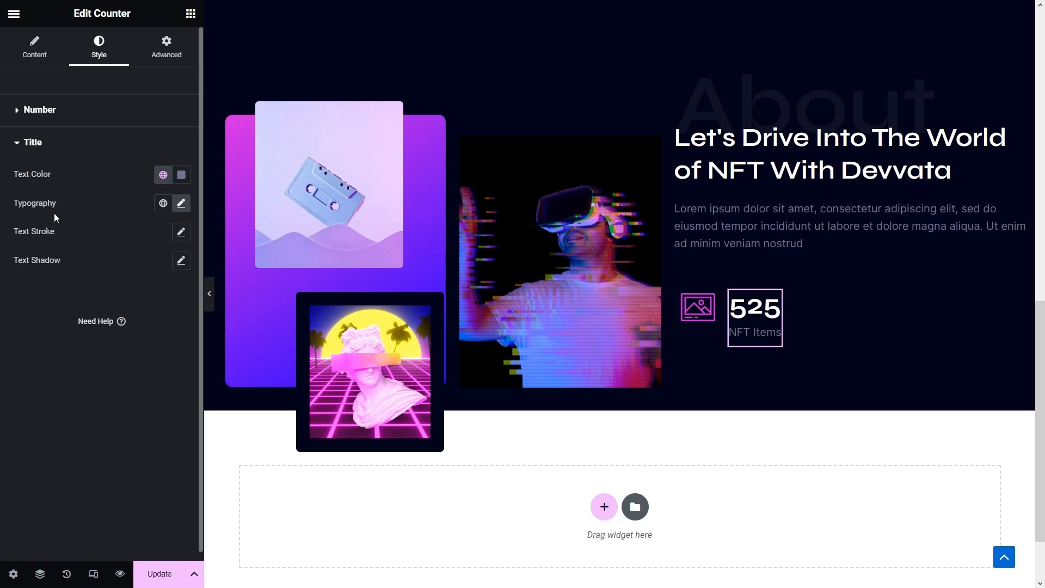
- Add a Heading right after the 525 counter with the text '+'
left_click(191, 14)
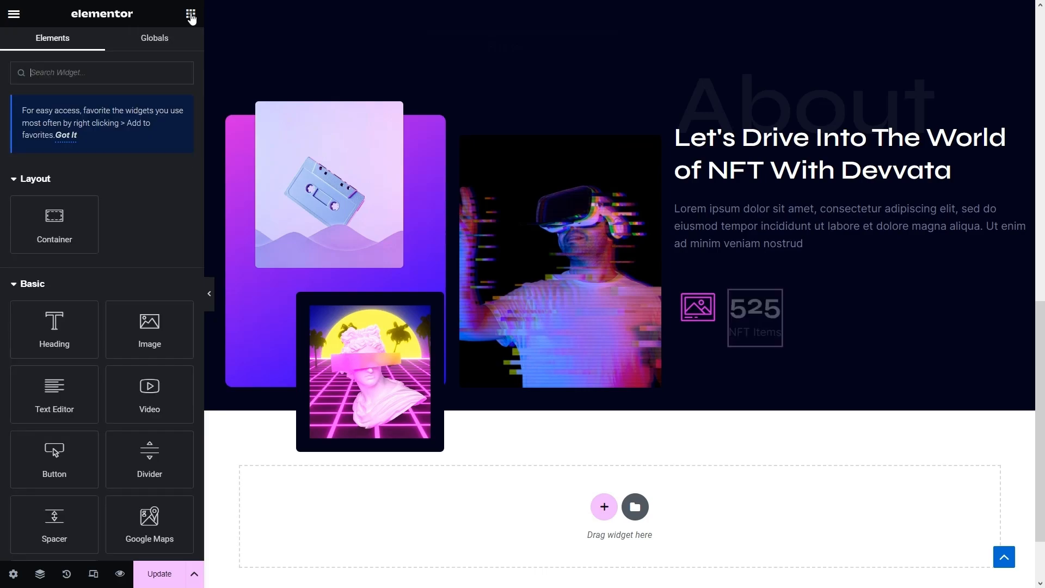
left_click_drag(50, 326, 778, 326)
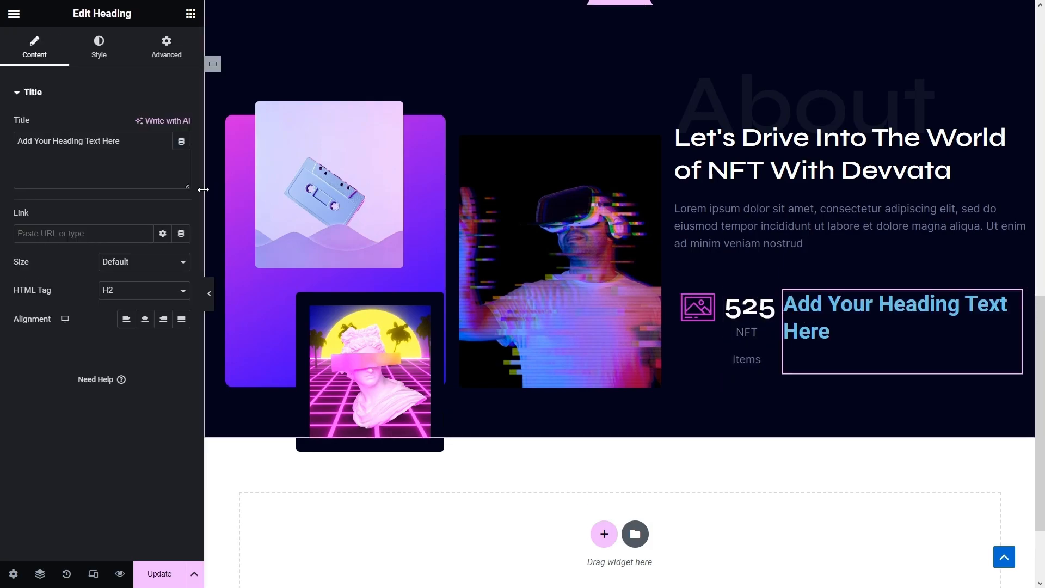
left_click_drag(185, 143, 2, 145)
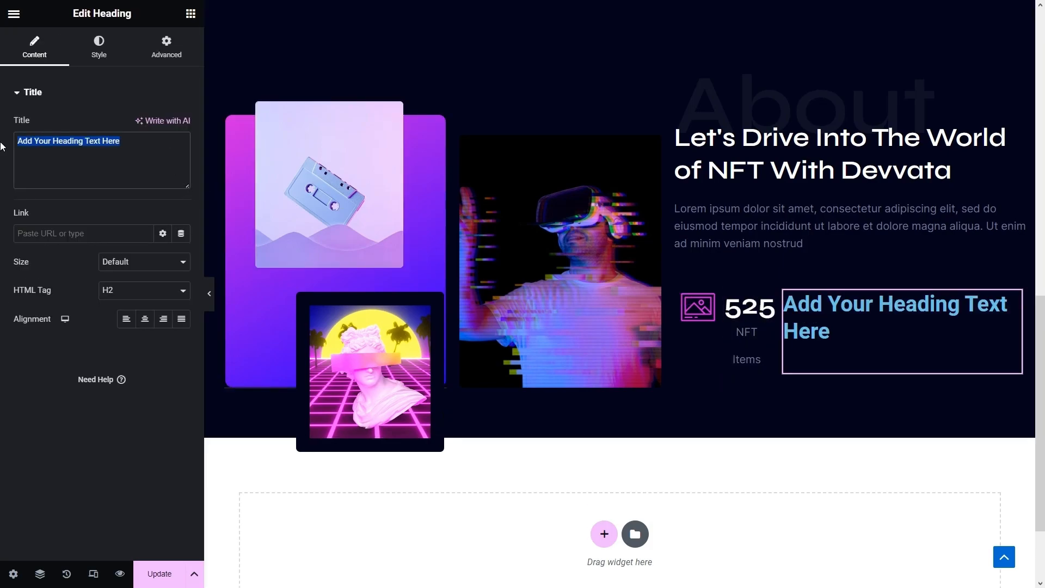
type("+")
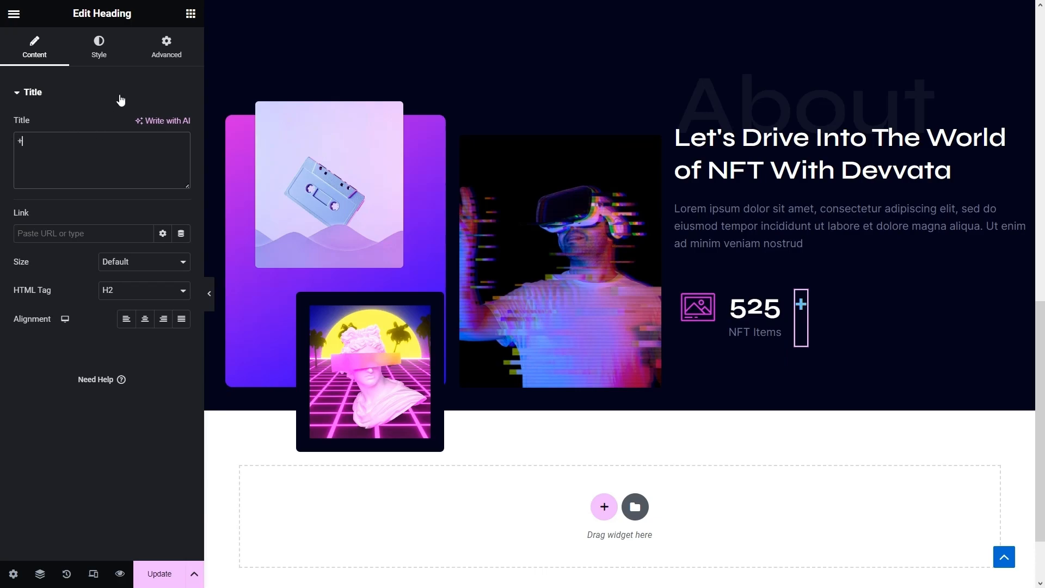
- Colour the + heading Blue and set it in Syne at 24 px
left_click(114, 50)
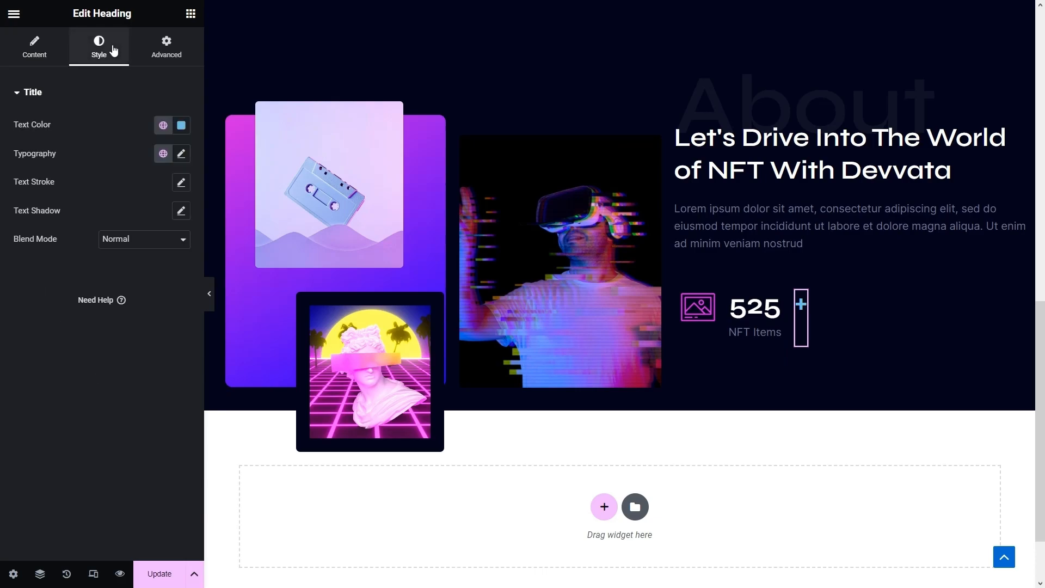
left_click(162, 126)
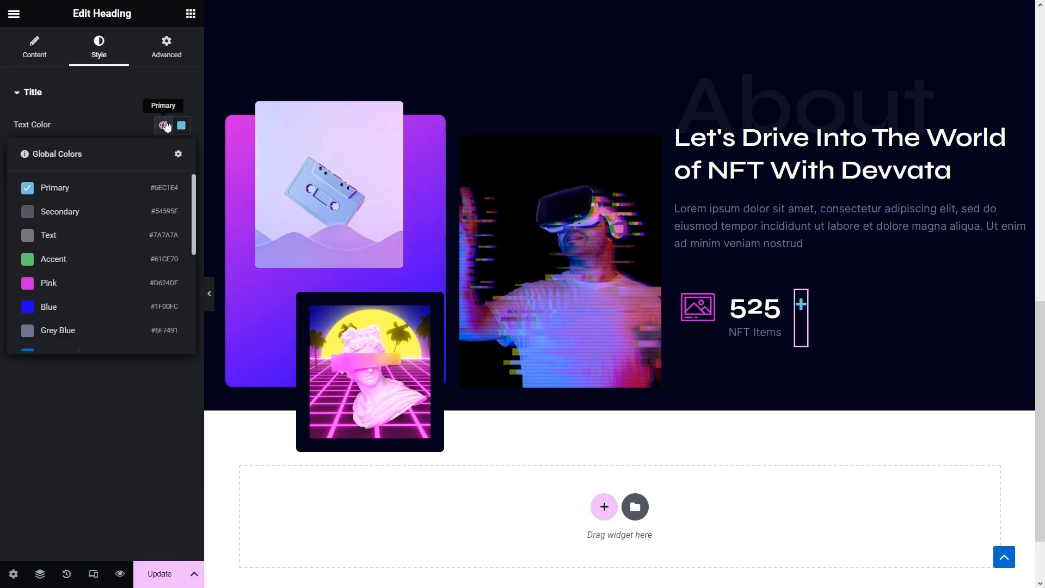
left_click(70, 311)
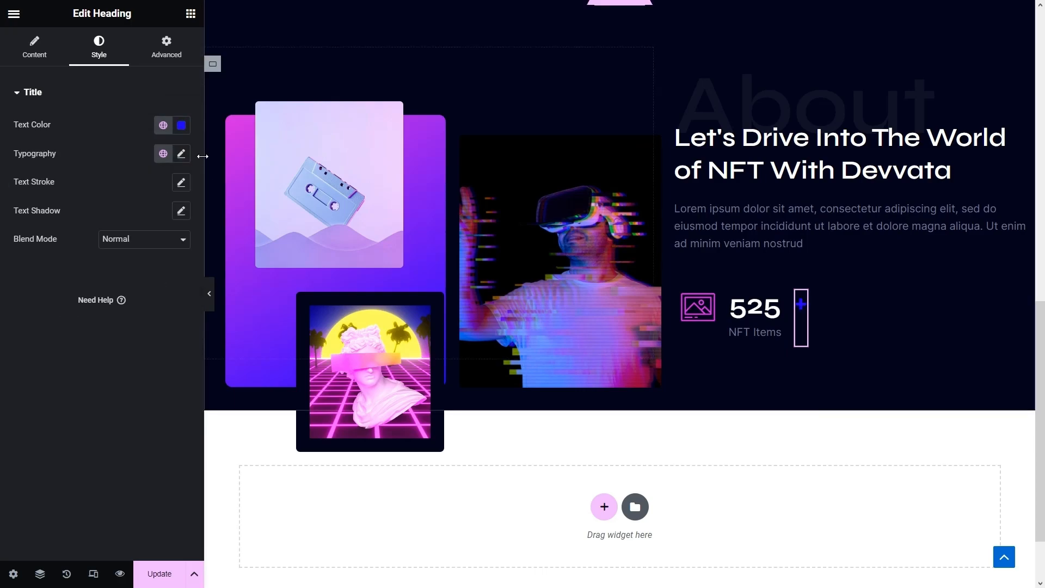
left_click(182, 153)
type("24")
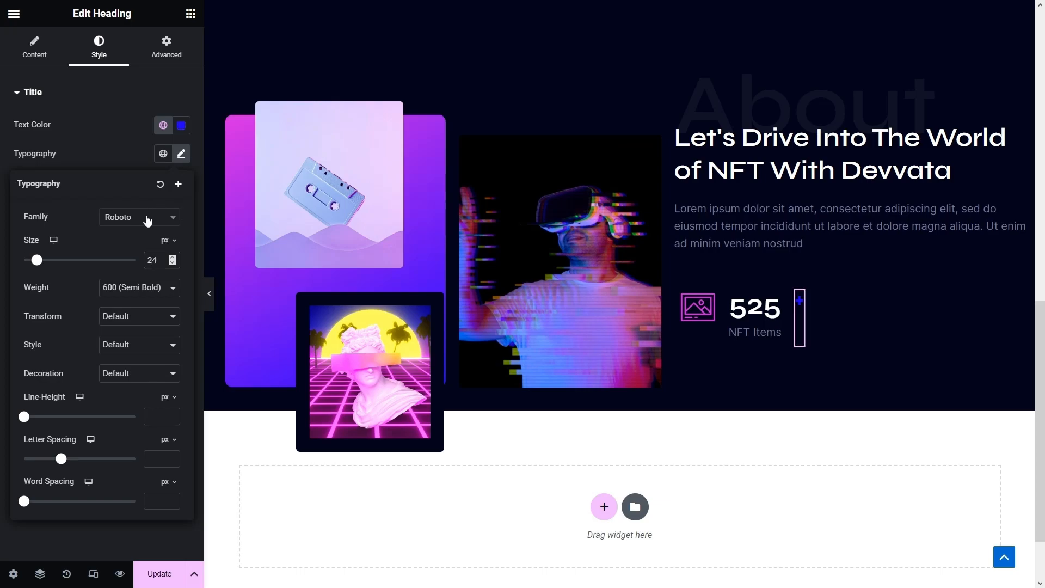
left_click(147, 220)
type("syne")
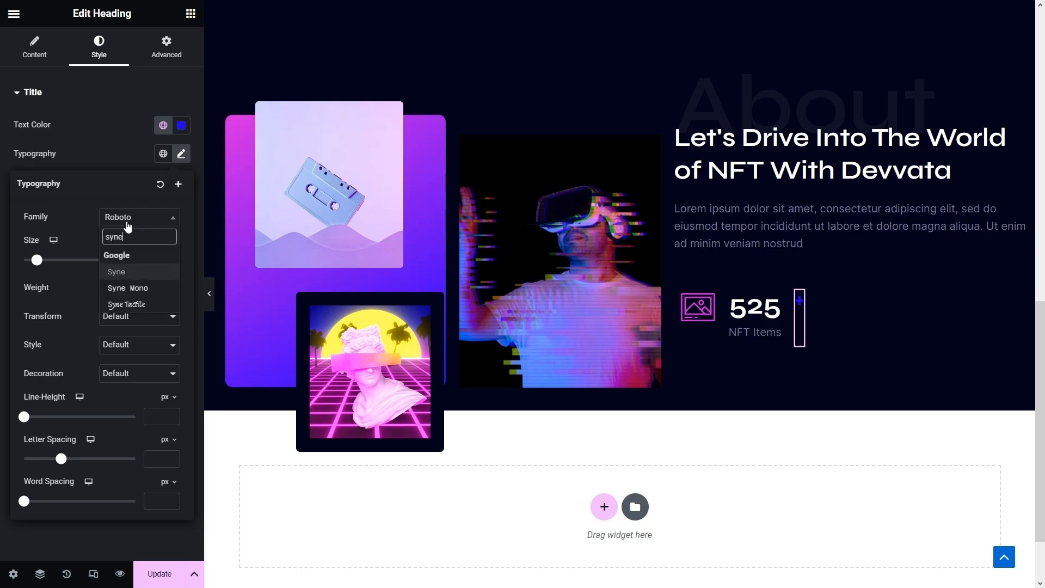
left_click(141, 270)
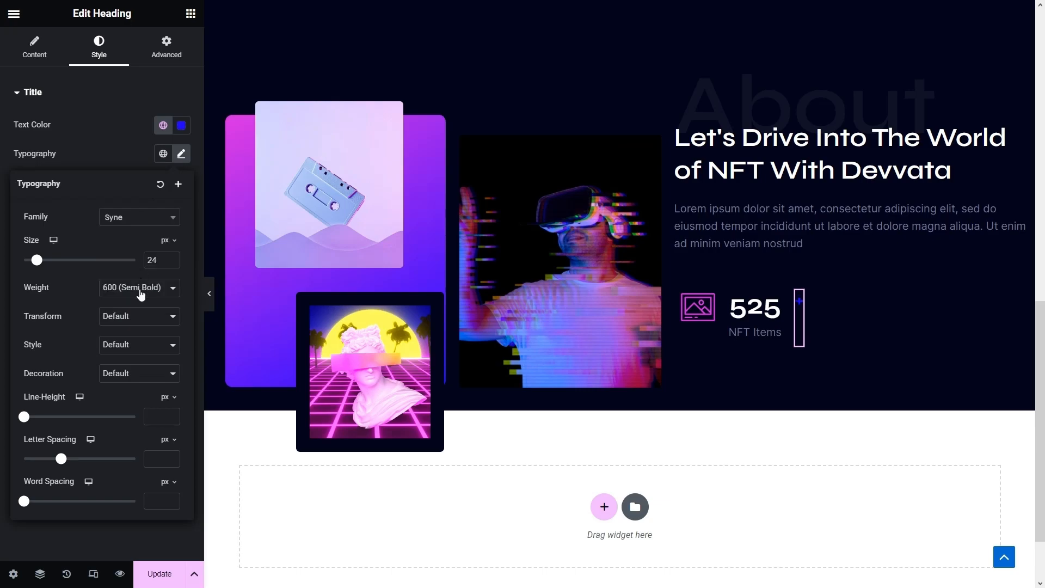
left_click(78, 153)
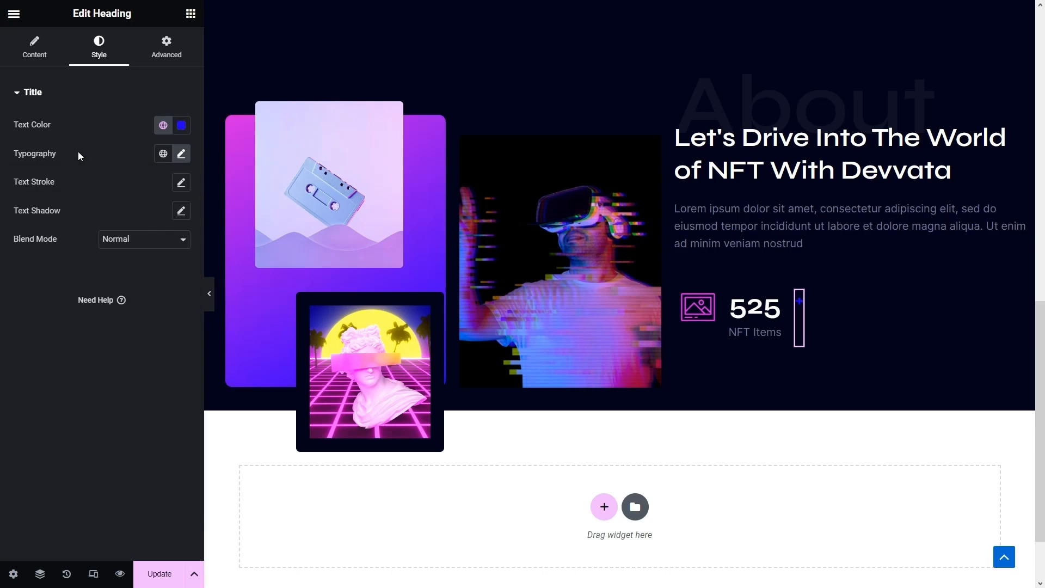
- Unlink the heading's margins and start entering individual margin values
left_click(167, 44)
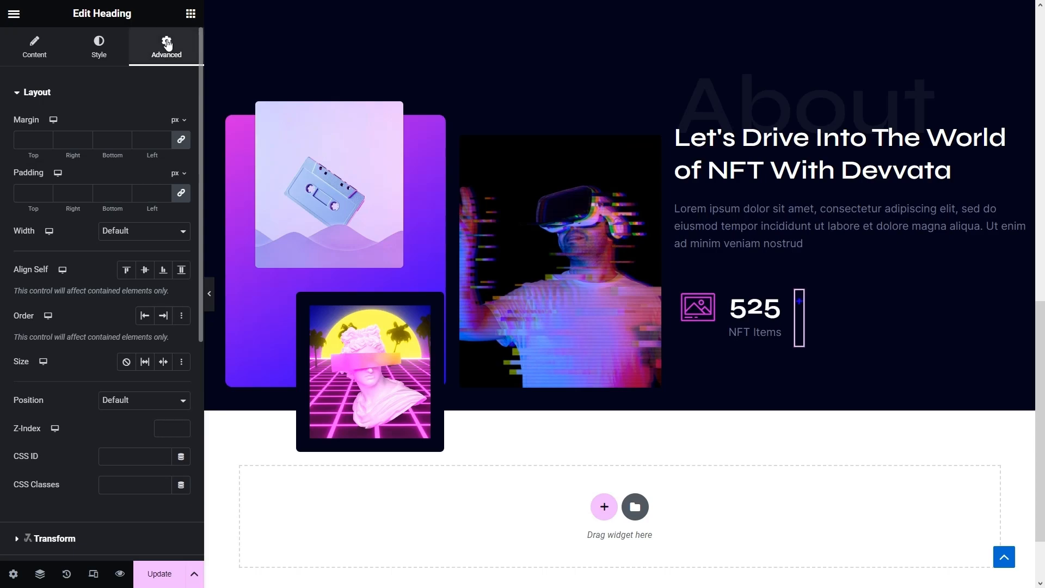
left_click(30, 138)
left_click(181, 141)
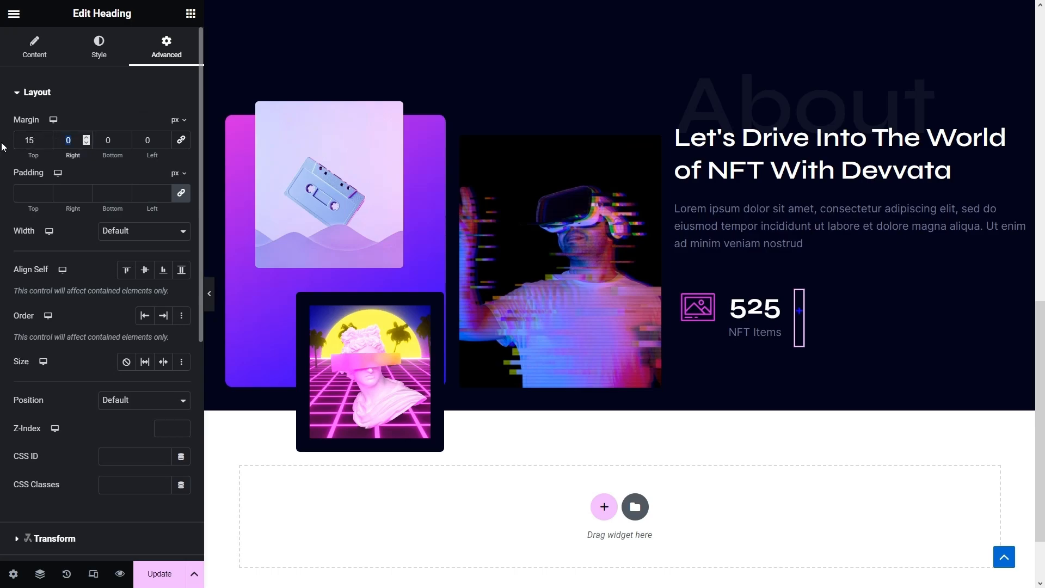
type("5")
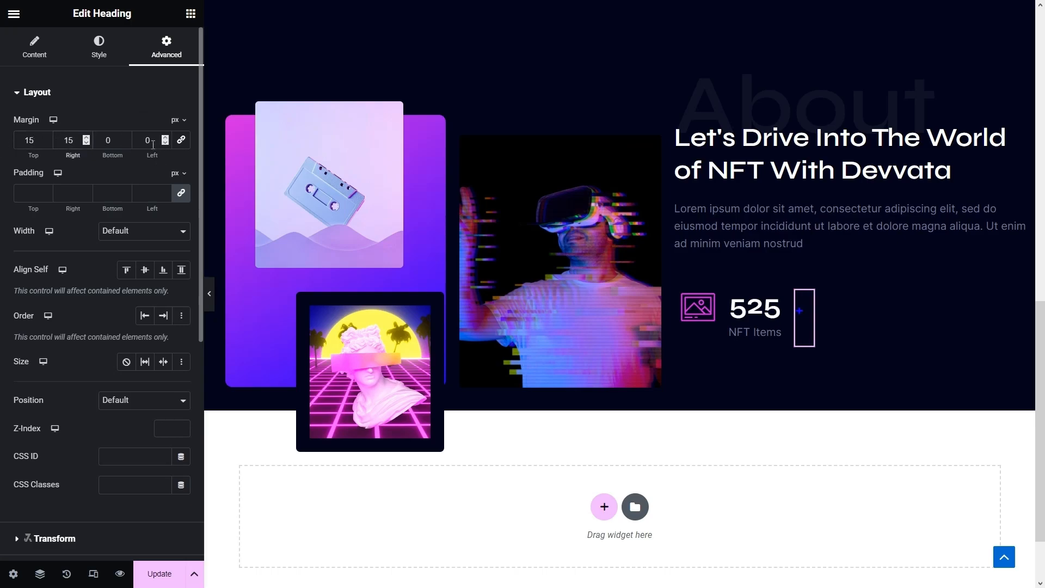
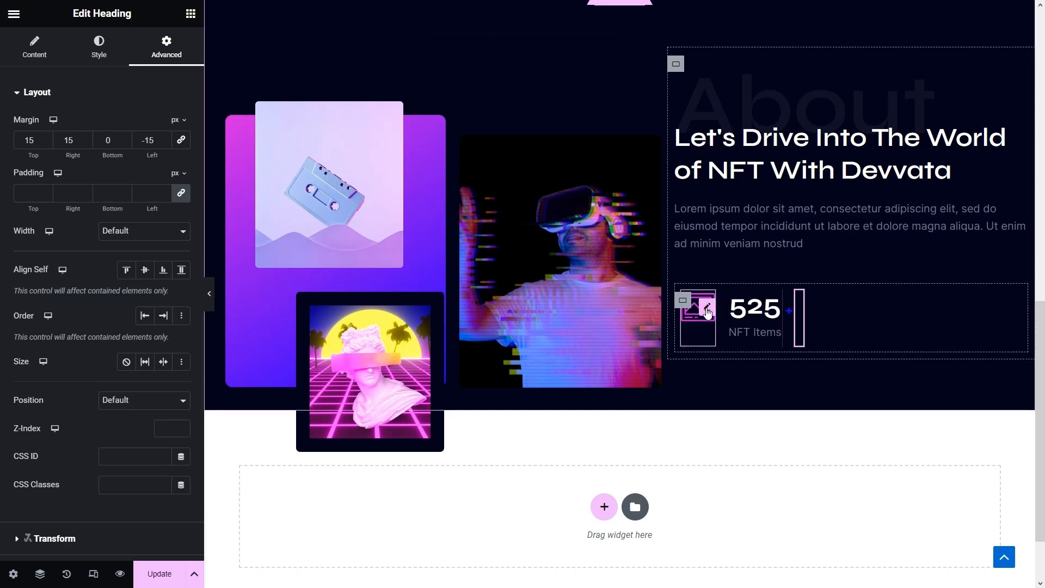
- Duplicate the gallery icon and place the copy to the right of the 525 counter
right_click(707, 313)
left_click(724, 336)
left_click_drag(754, 306, 915, 311)
- Duplicate the 525 counter and its small + heading, placing the copies after the new icon
right_click(769, 304)
left_click(786, 338)
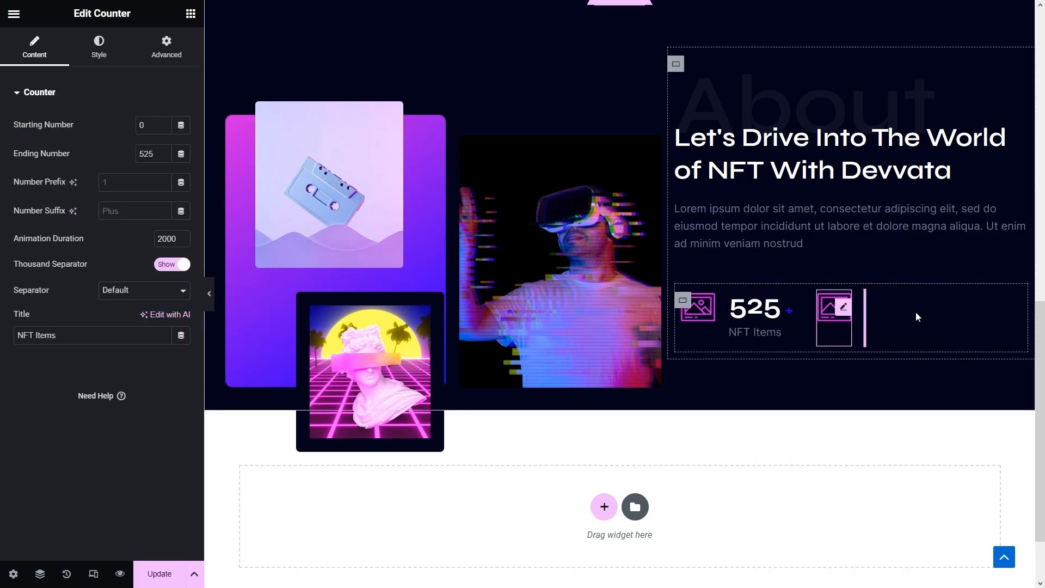
right_click(797, 313)
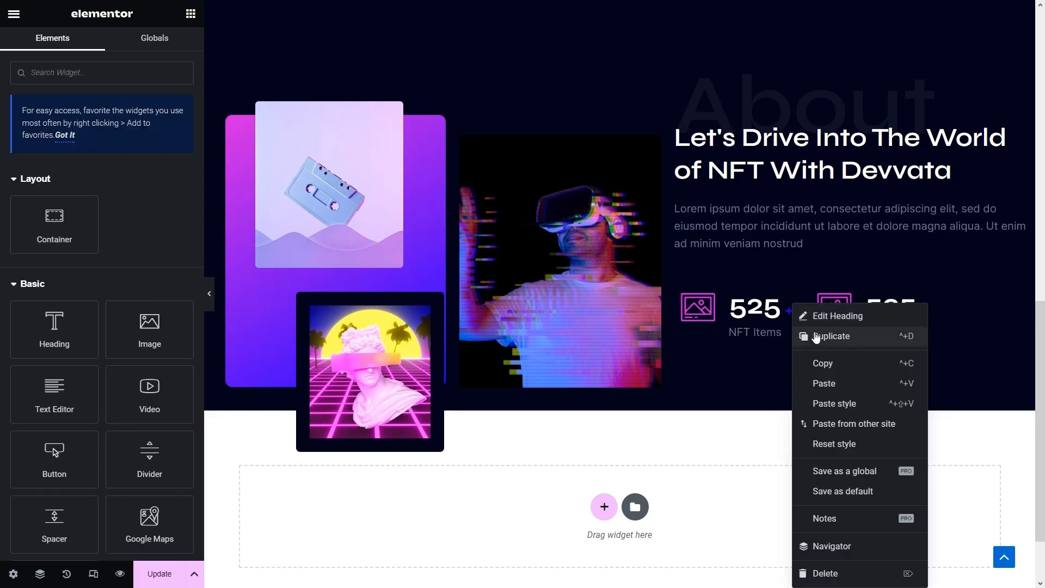
left_click(806, 333)
left_click_drag(817, 306, 935, 317)
- Set the second counter's ending number to 250 and its title to On Auction
left_click(909, 314)
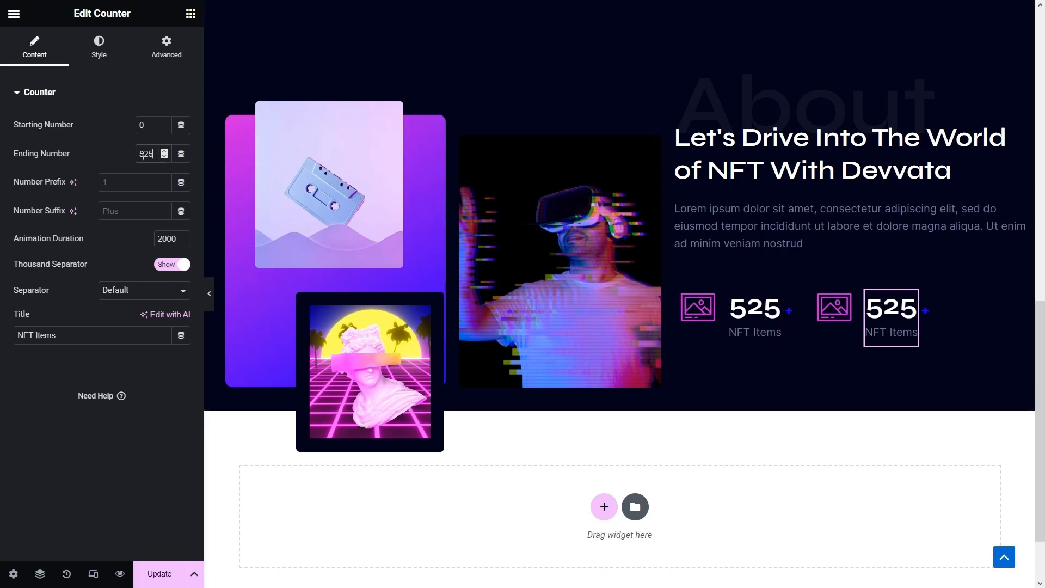
type("2")
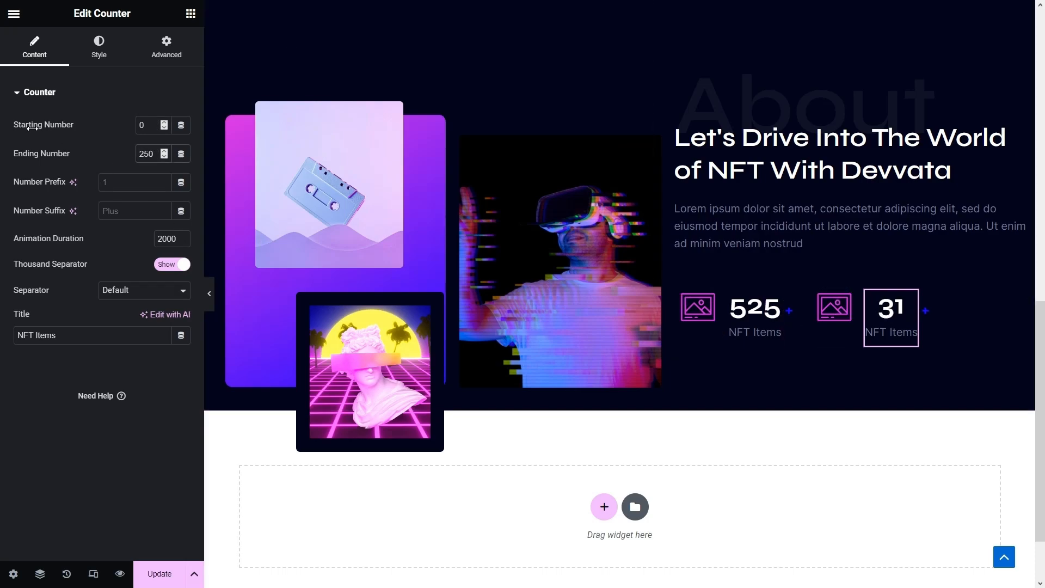
left_click_drag(56, 335, 2, 335)
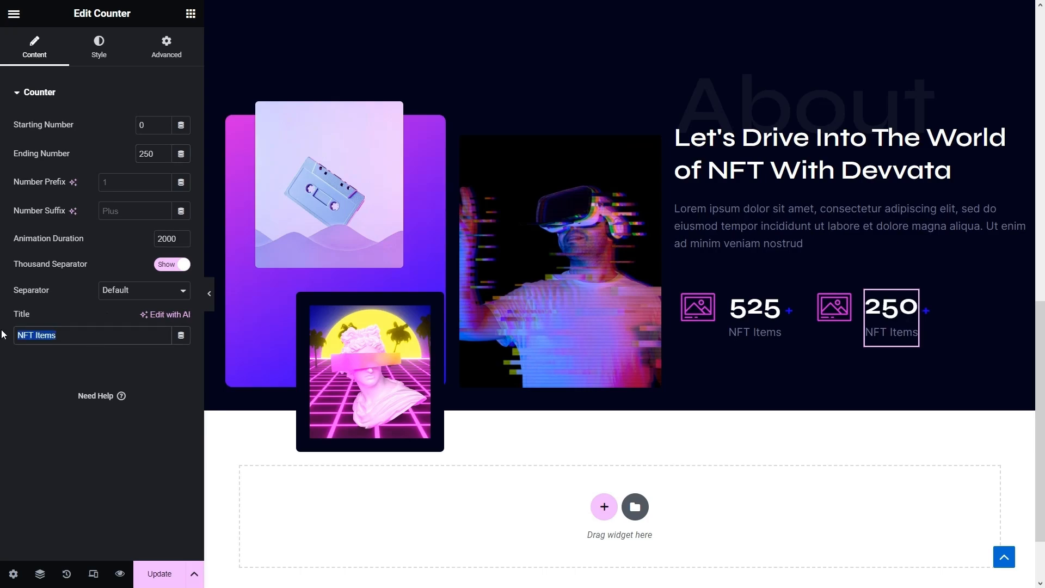
type("On ")
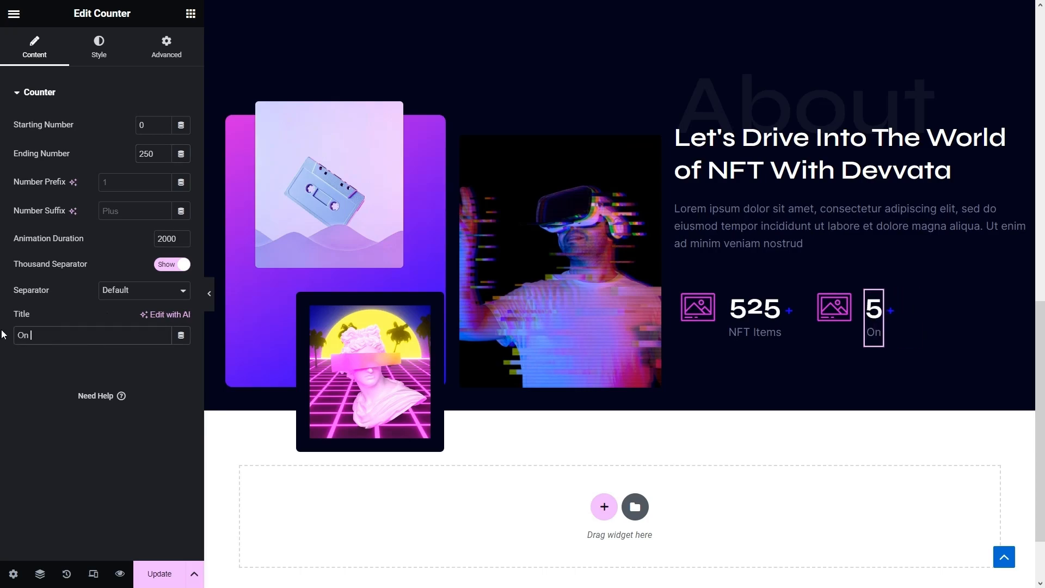
type("Auction")
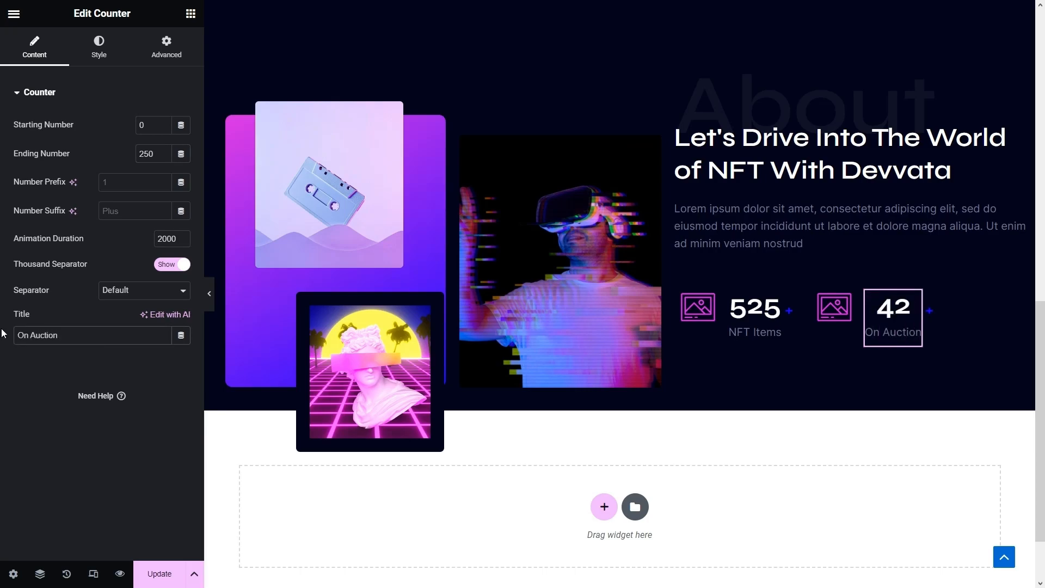
- Swap the second stat's icon for the handshake-dollar 'deal' icon from the Icon Library
left_click(841, 308)
left_click(82, 196)
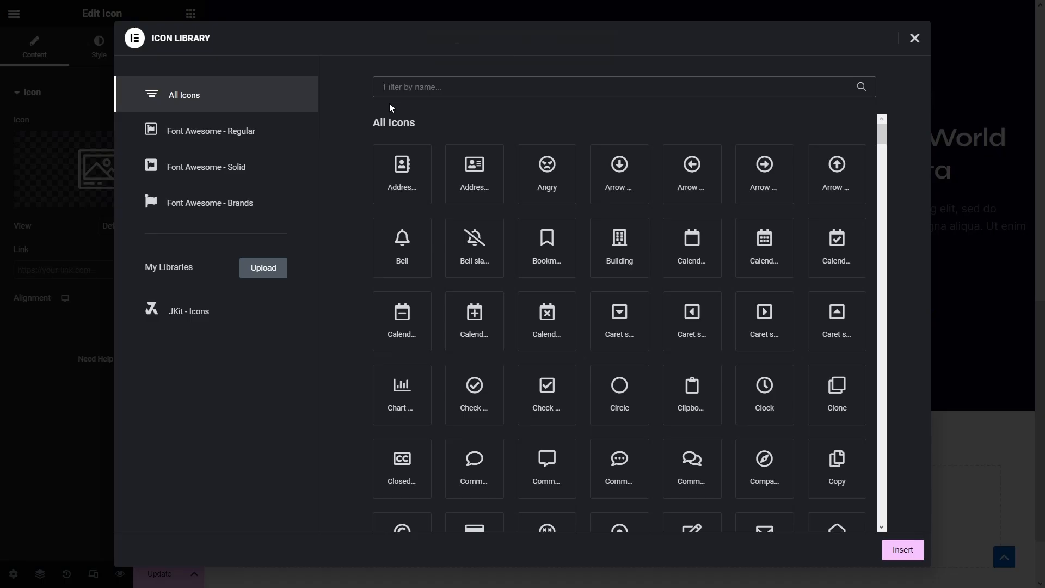
type("deal")
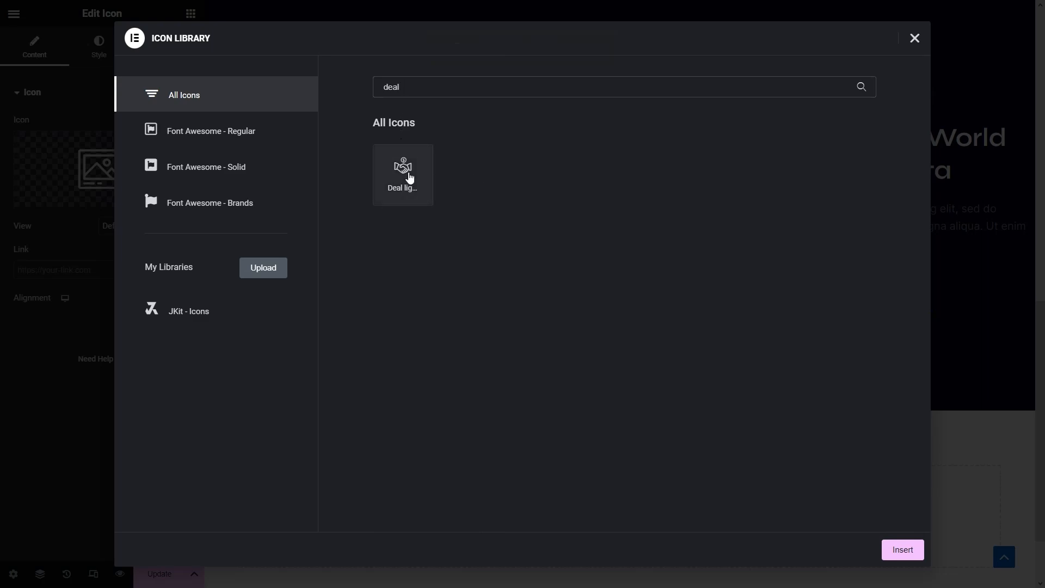
left_click(409, 178)
left_click(904, 550)
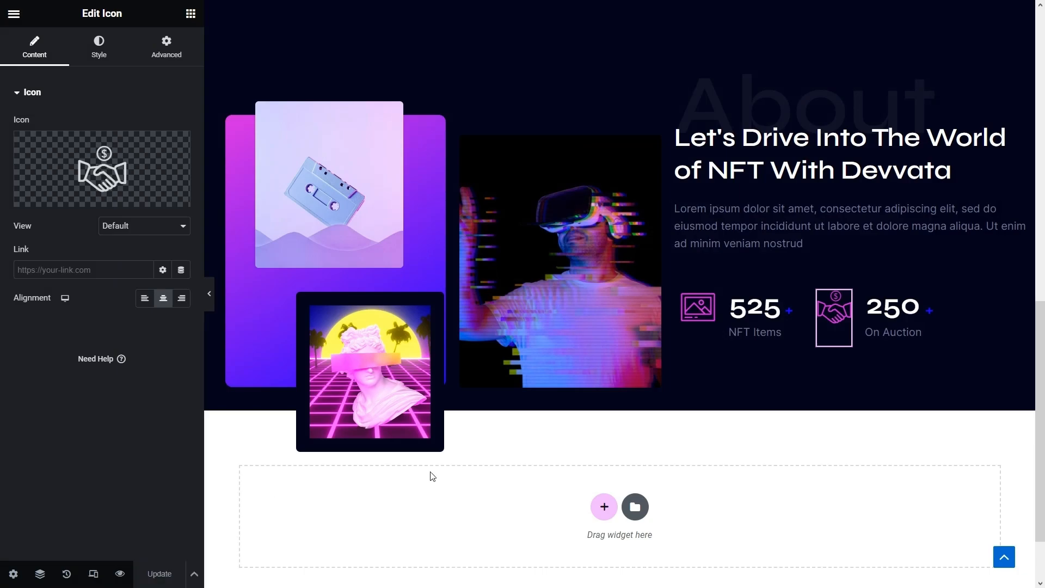
- Copy the intro paragraph and use the Navigator to move the copy below the stats row
right_click(747, 235)
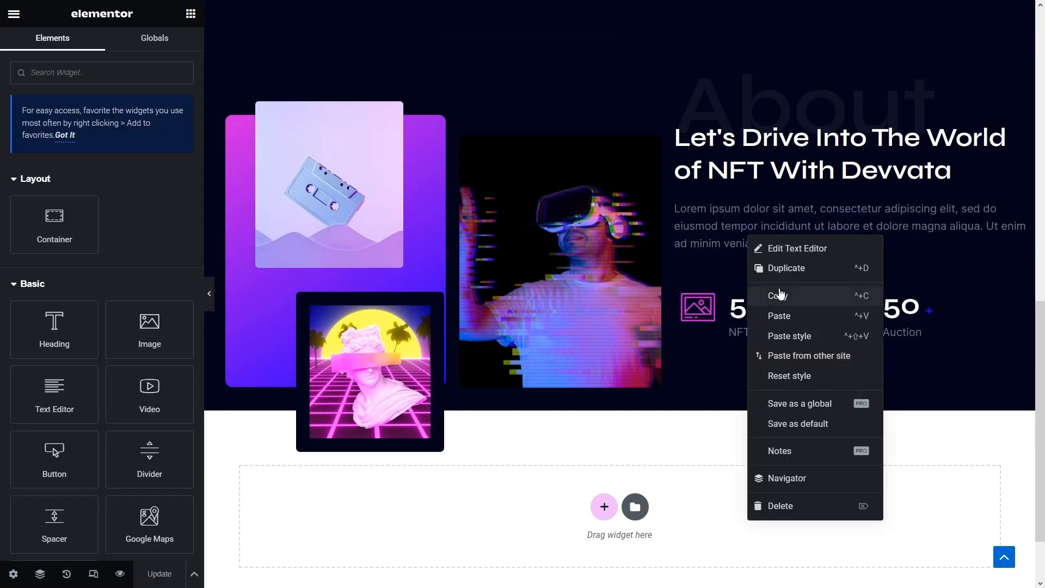
left_click(779, 295)
right_click(745, 304)
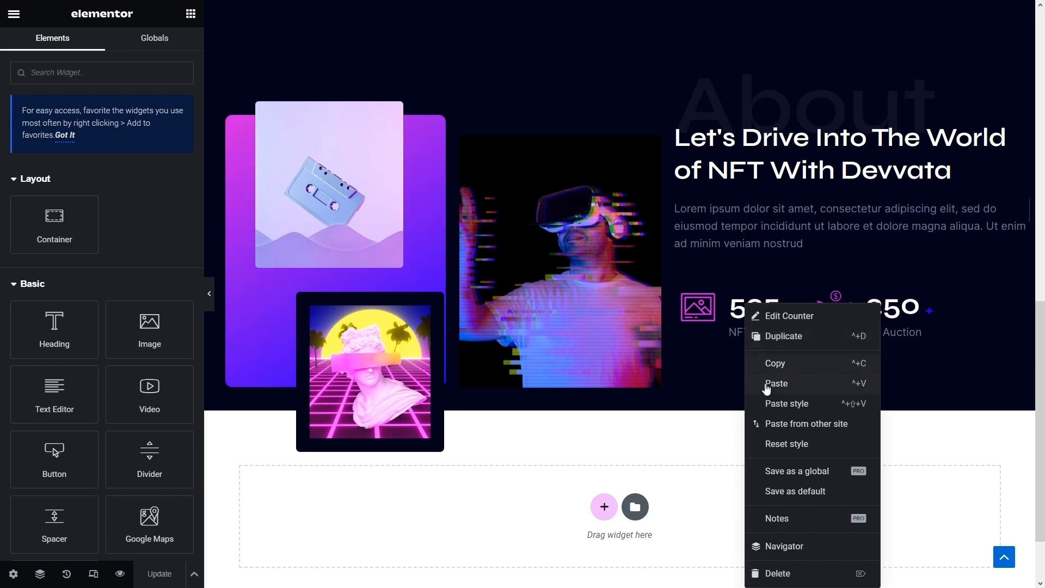
left_click(767, 385)
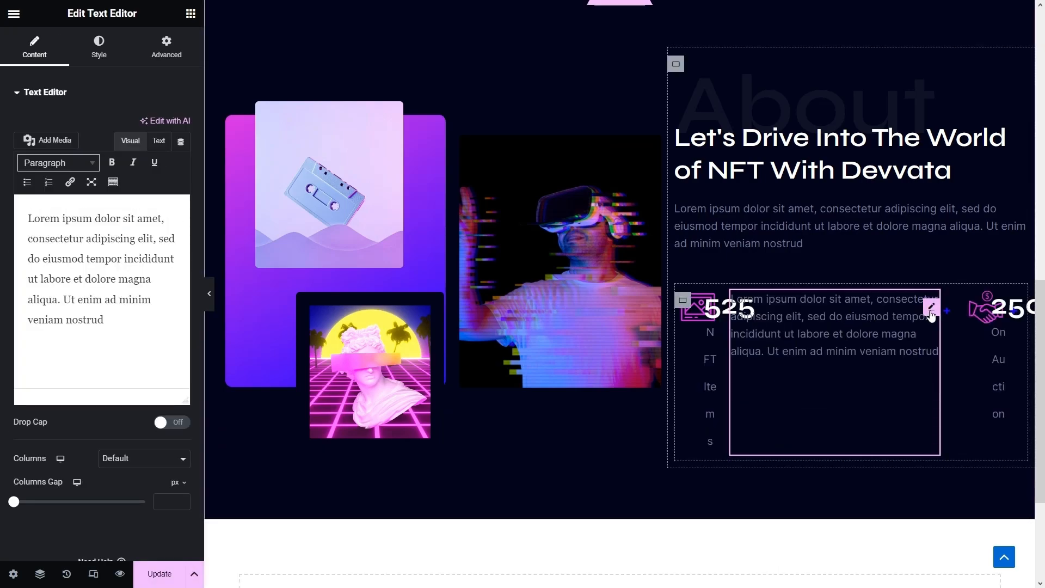
left_click_drag(931, 313, 847, 478)
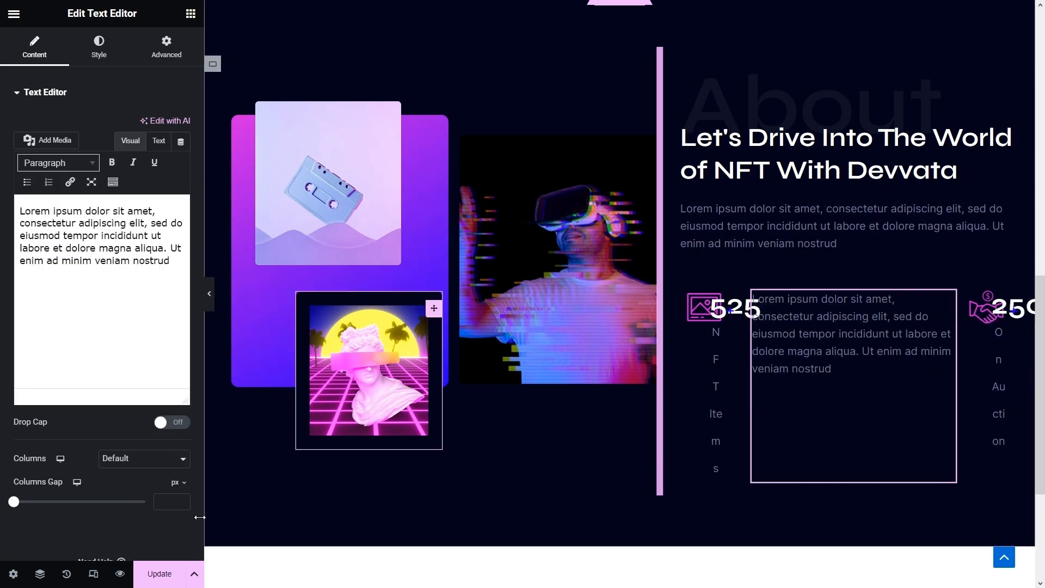
left_click(40, 574)
scroll(954, 252, "down", 2)
left_click_drag(923, 266, 933, 143)
scroll(941, 229, "up", 1)
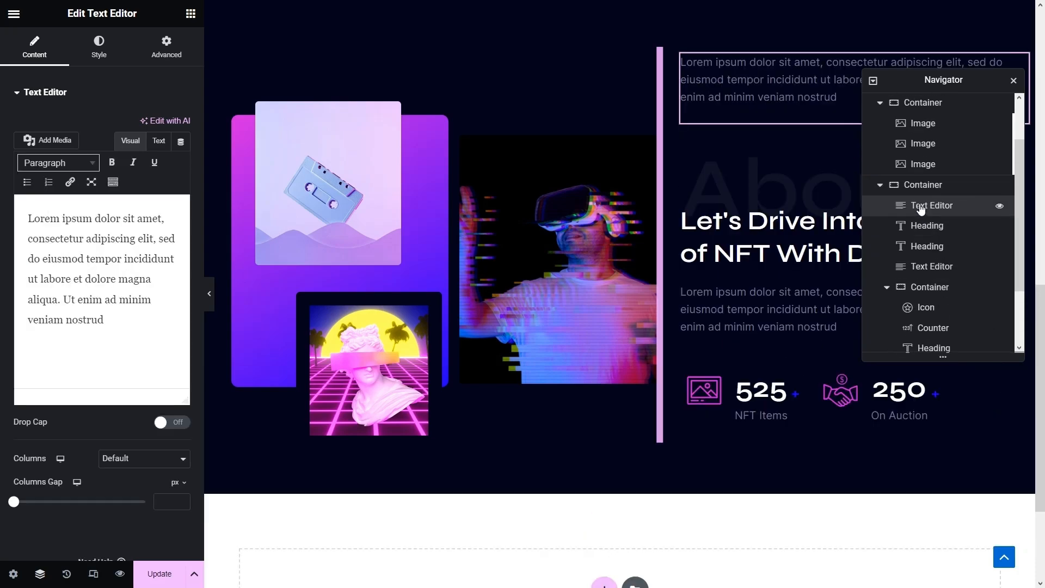
left_click_drag(919, 208, 935, 310)
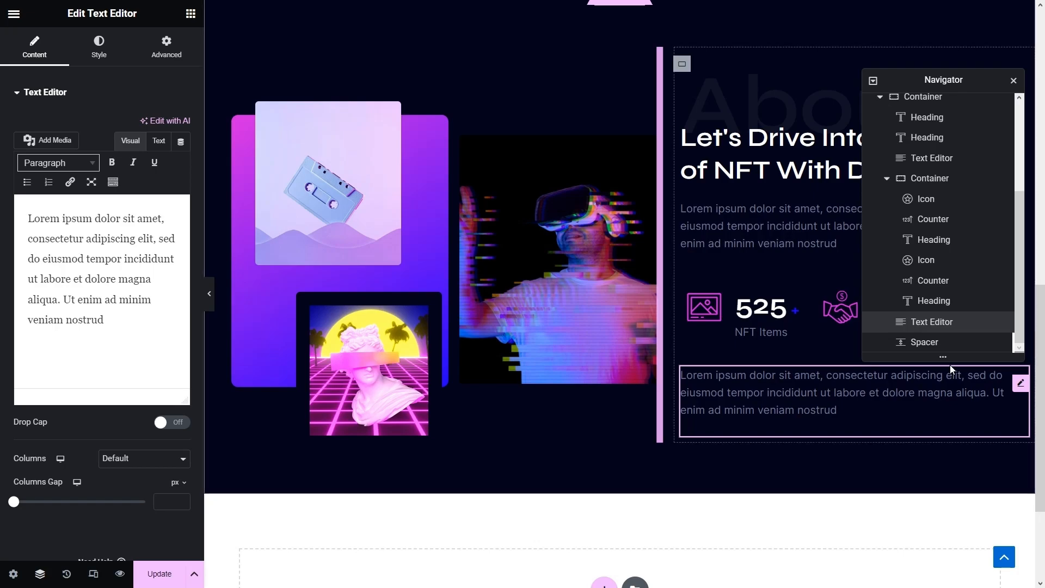
- Replace the new paragraph's Lorem ipsum with the 'Consectetuer adipiscing elit…' placeholder text
left_click(105, 327)
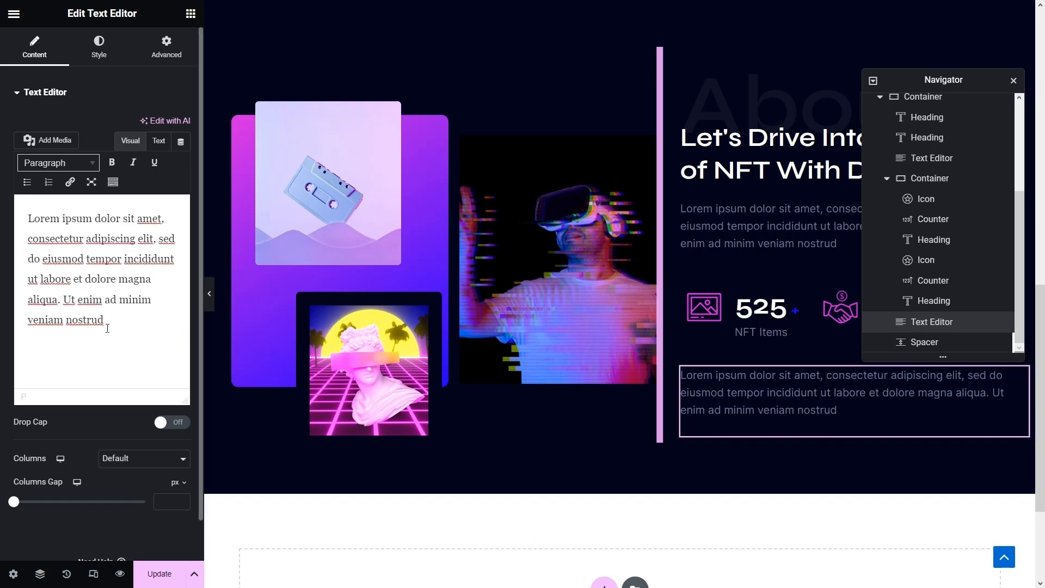
left_click_drag(107, 328, 2, 164)
type("Consectetuer adipiscing elit. Aenean commodo ligula eget dolor. Aenean massa. Cum sociis natoque penatibus et magnis dis parturient")
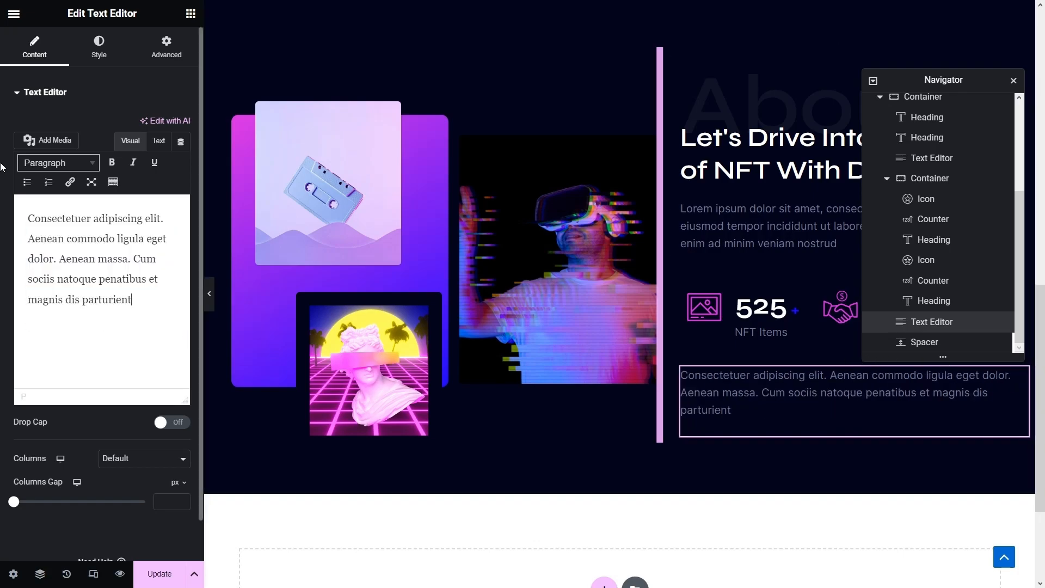
left_click(1014, 81)
left_click(801, 380)
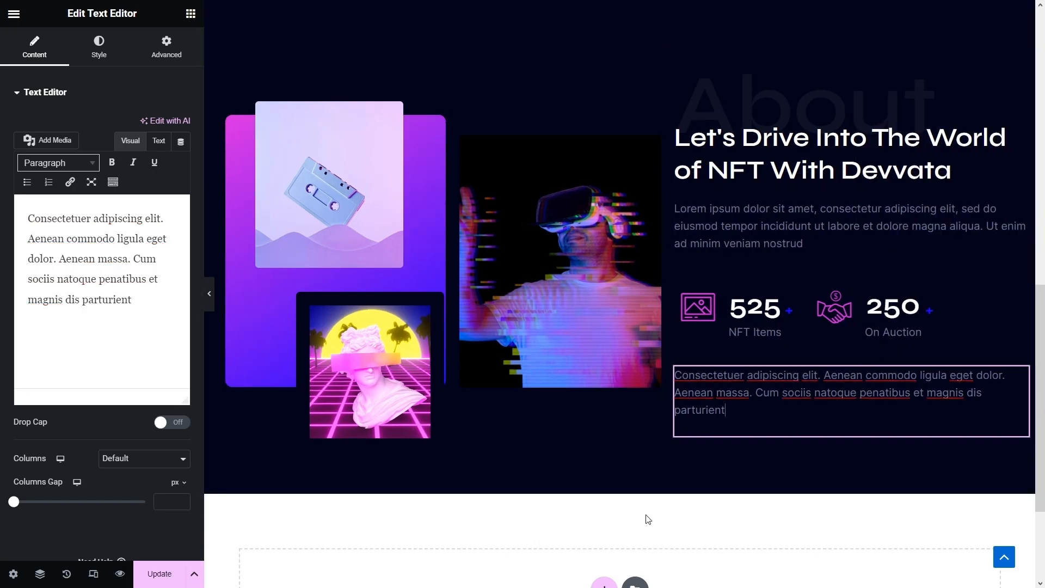
scroll(647, 519, "up", 10)
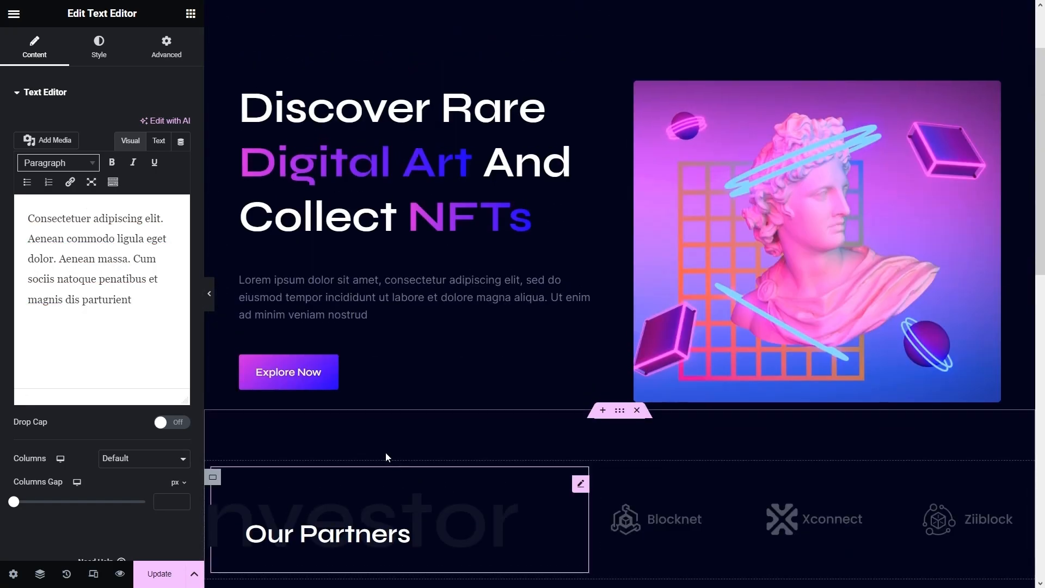
- Paste a copy of the hero's Explore Now button under the paragraph and relabel it 'More About Us'
right_click(351, 370)
left_click(381, 363)
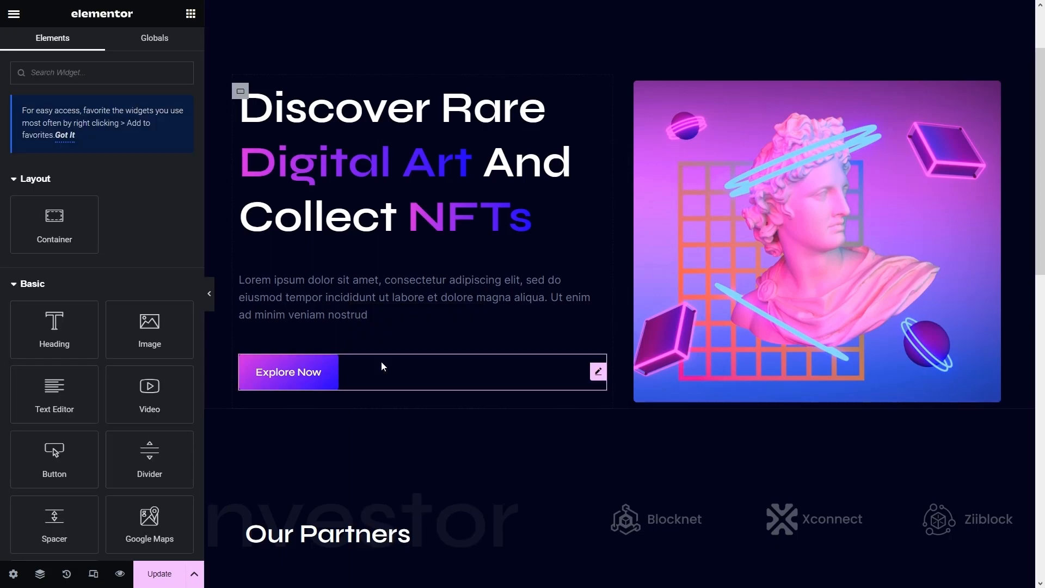
scroll(454, 386, "down", 10)
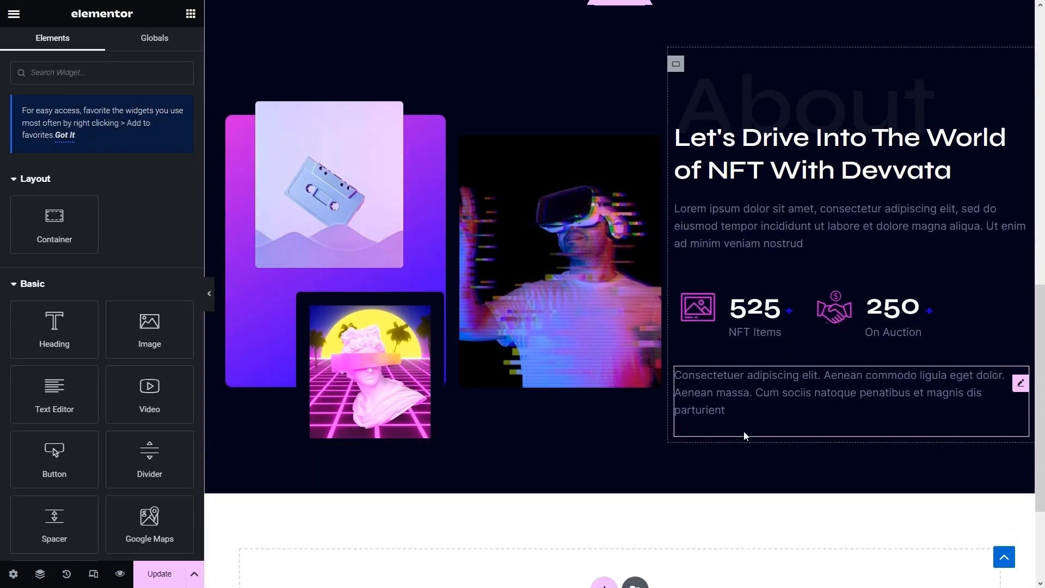
right_click(744, 433)
left_click(788, 383)
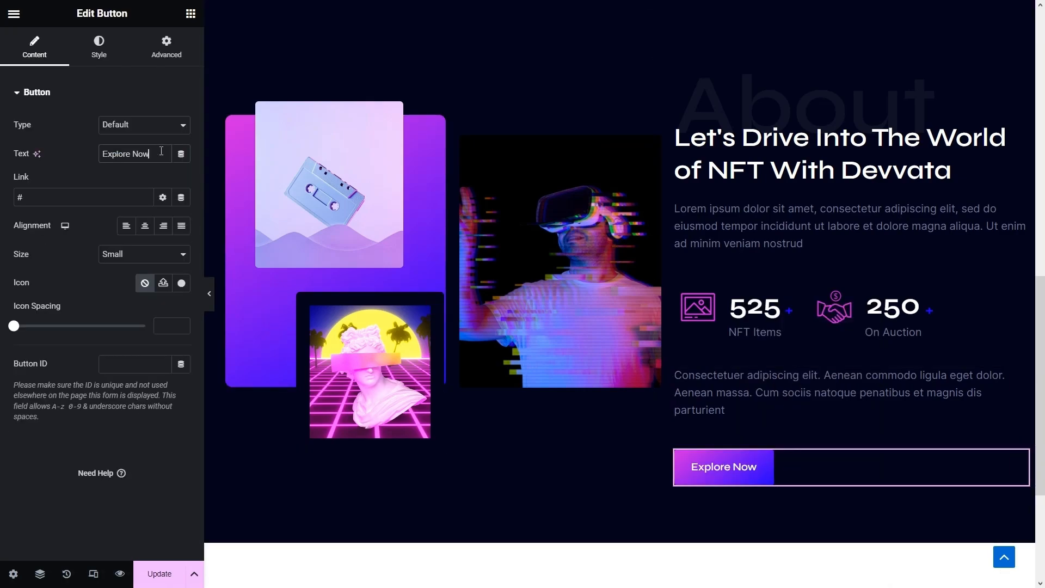
left_click_drag(160, 153, 2, 130)
type("Mo")
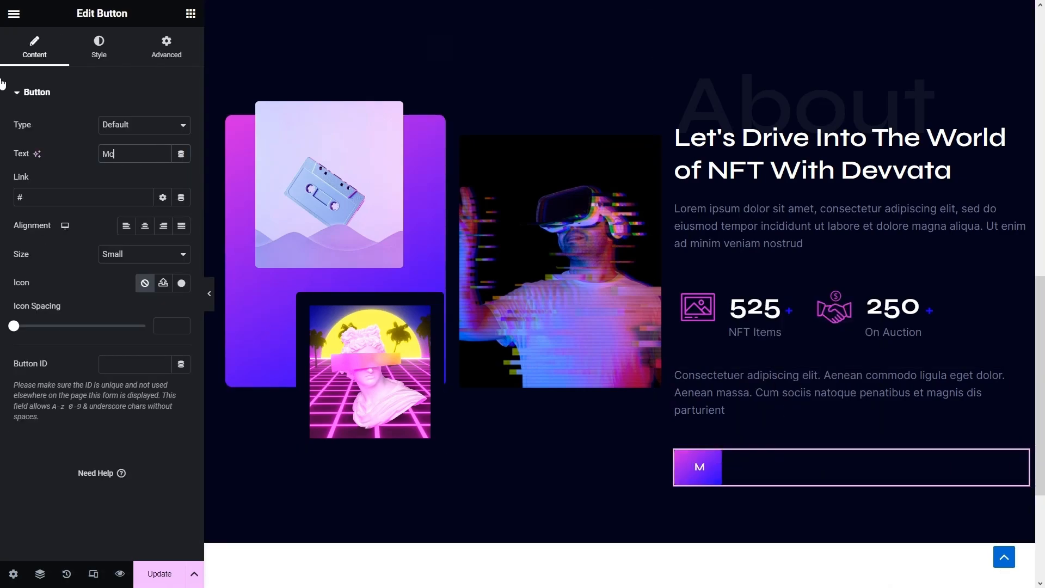
type("re About Us")
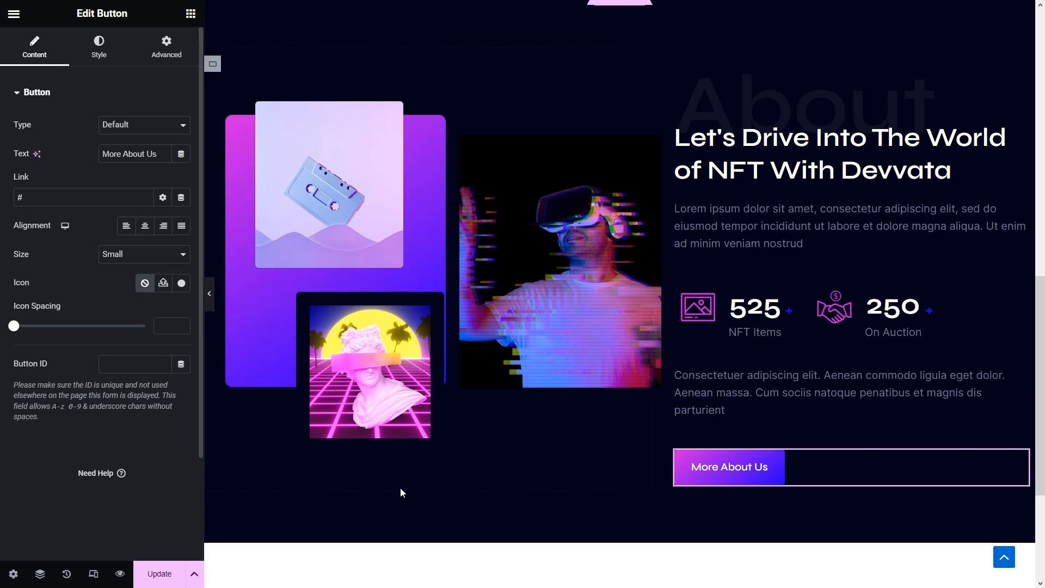
scroll(397, 486, "down", 4)
- Add a new container below About and paste the About section's dark style onto it
left_click(603, 419)
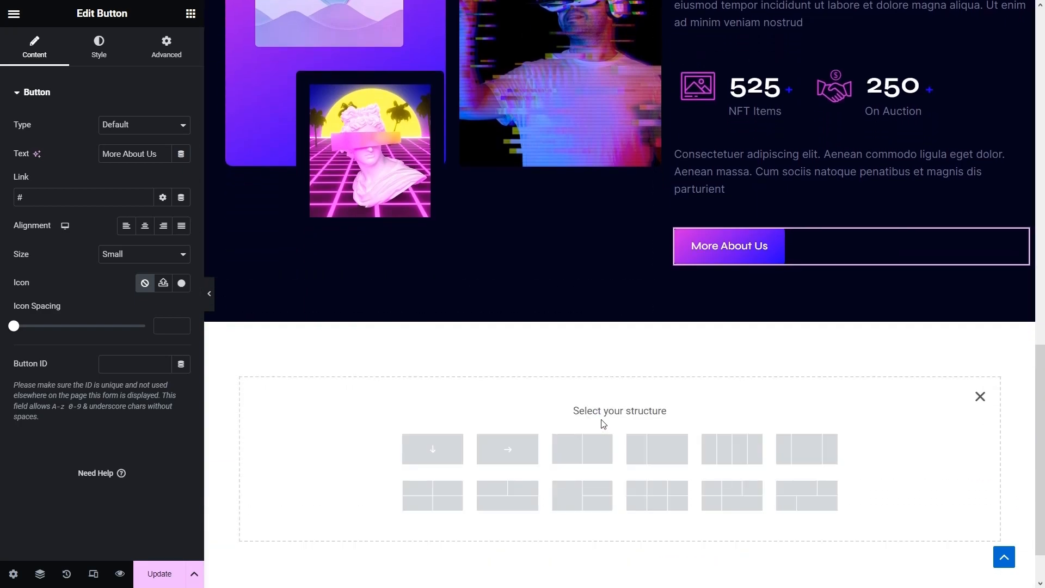
left_click(508, 453)
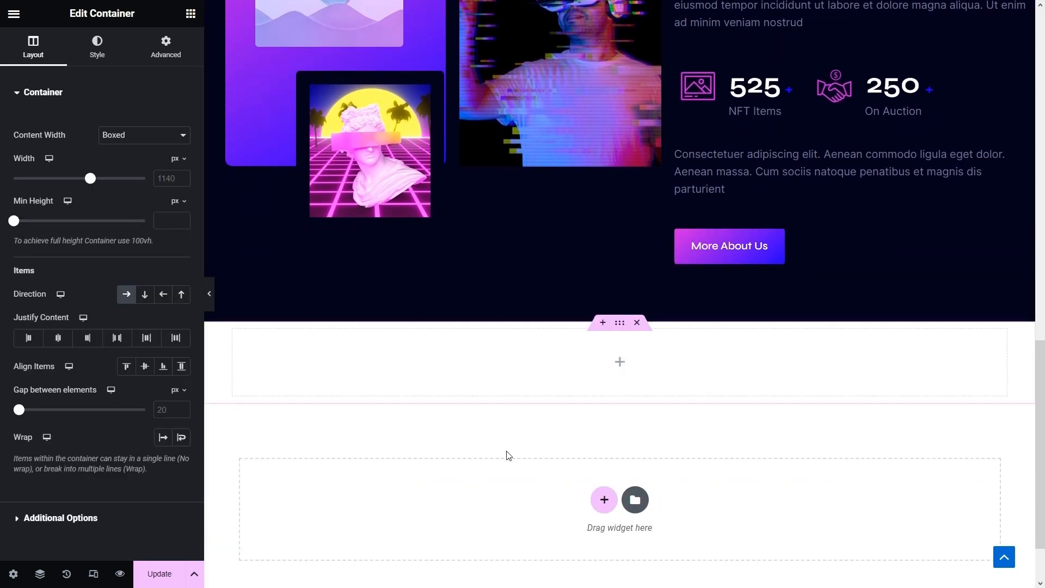
scroll(514, 436, "up", 6)
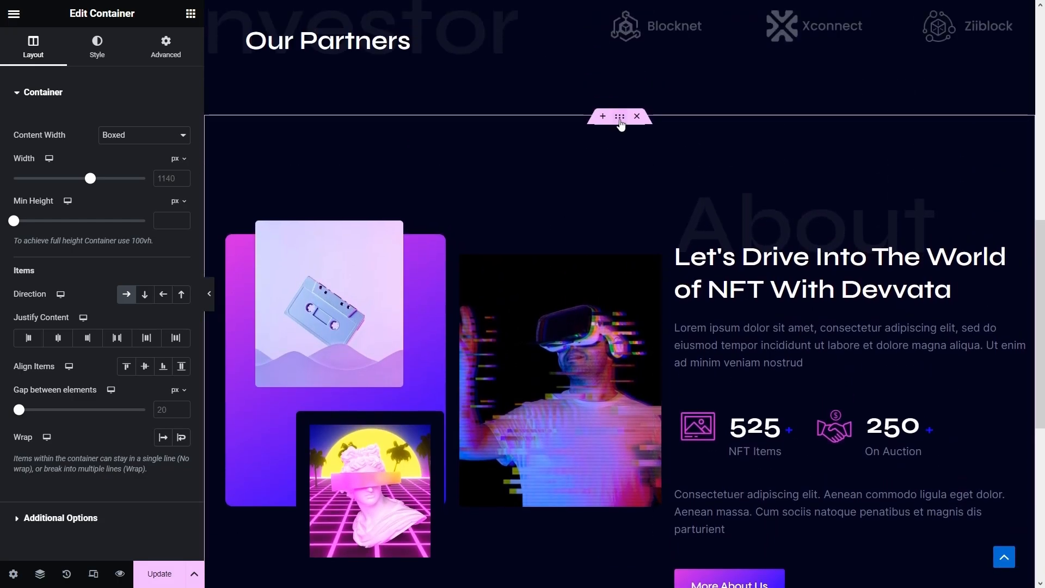
right_click(621, 124)
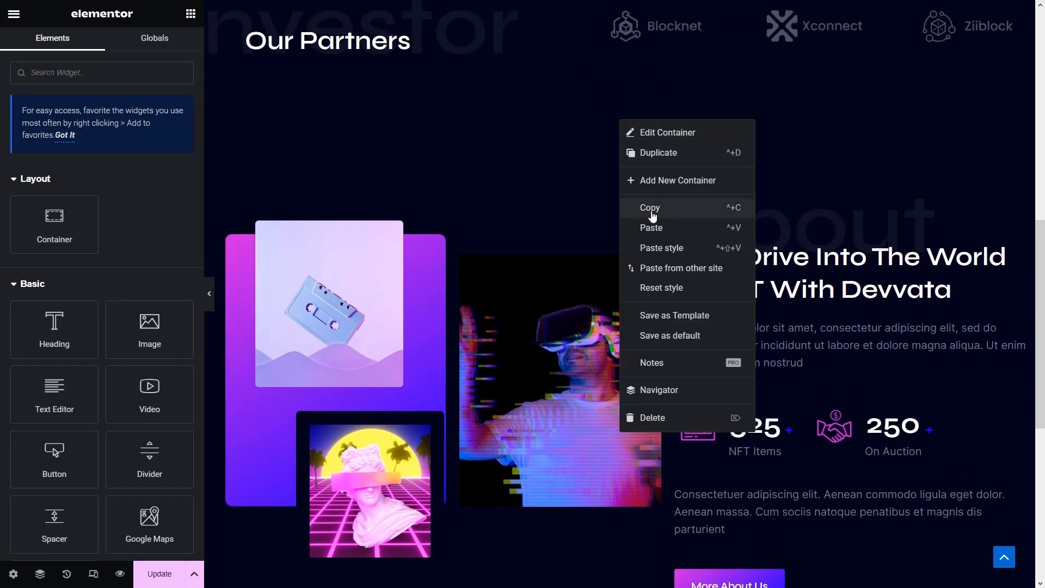
left_click(655, 205)
scroll(658, 207, "down", 5)
scroll(657, 207, "down", 3)
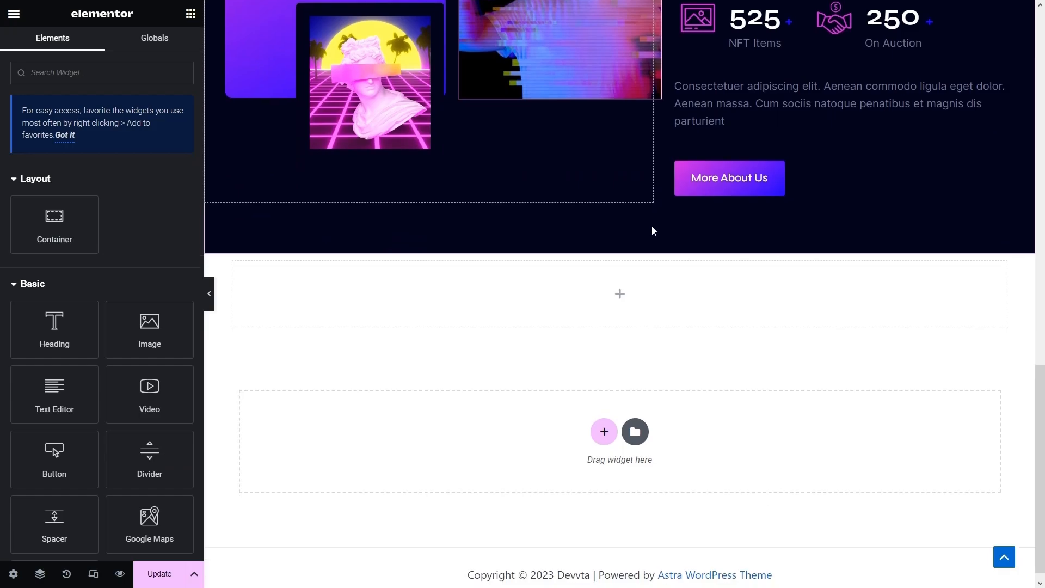
right_click(602, 281)
left_click(646, 405)
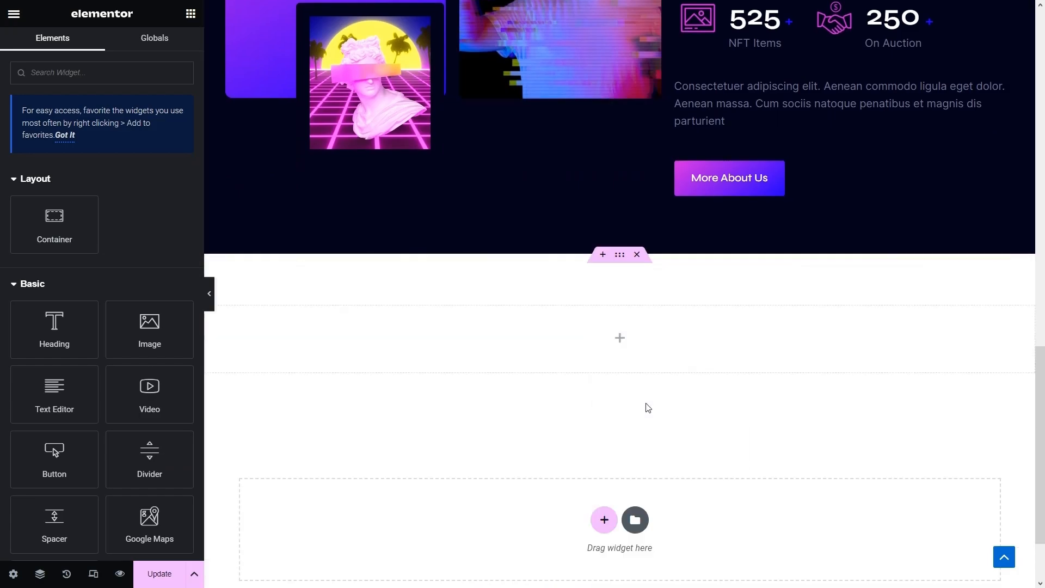
- Make the new section full width with 100 px top padding and 0 bottom padding
left_click(619, 260)
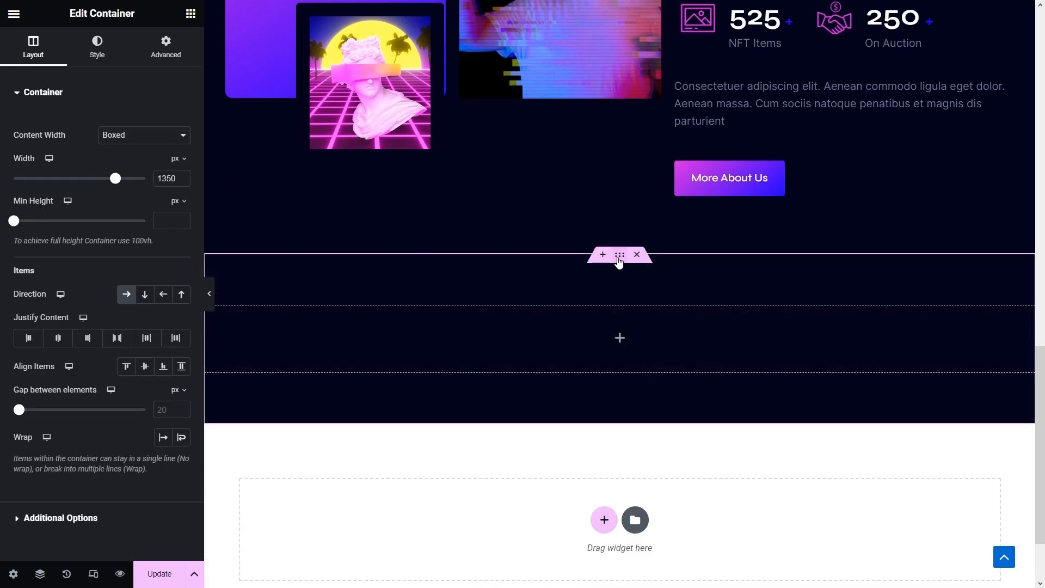
left_click(126, 135)
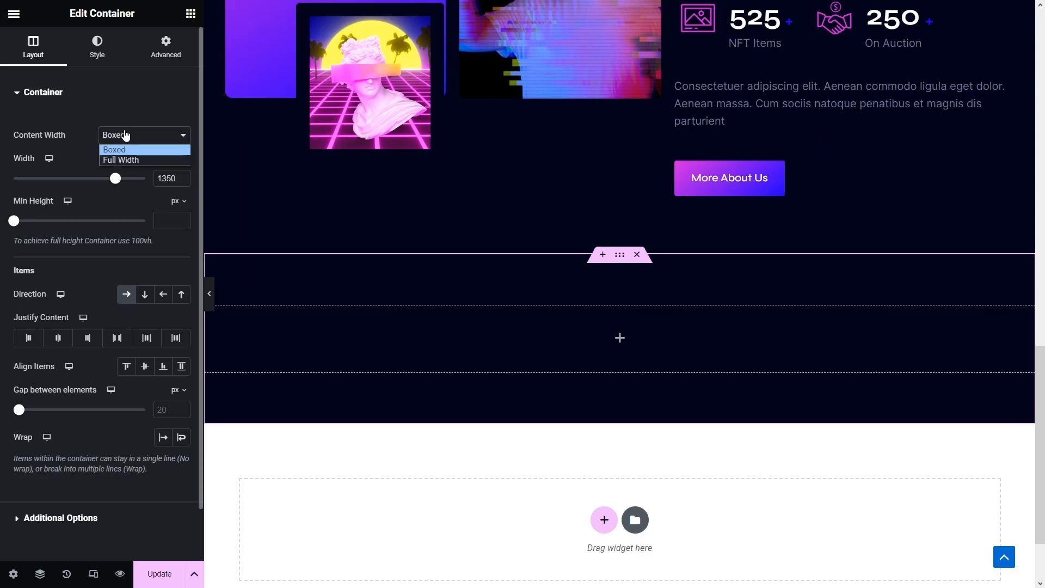
left_click(147, 162)
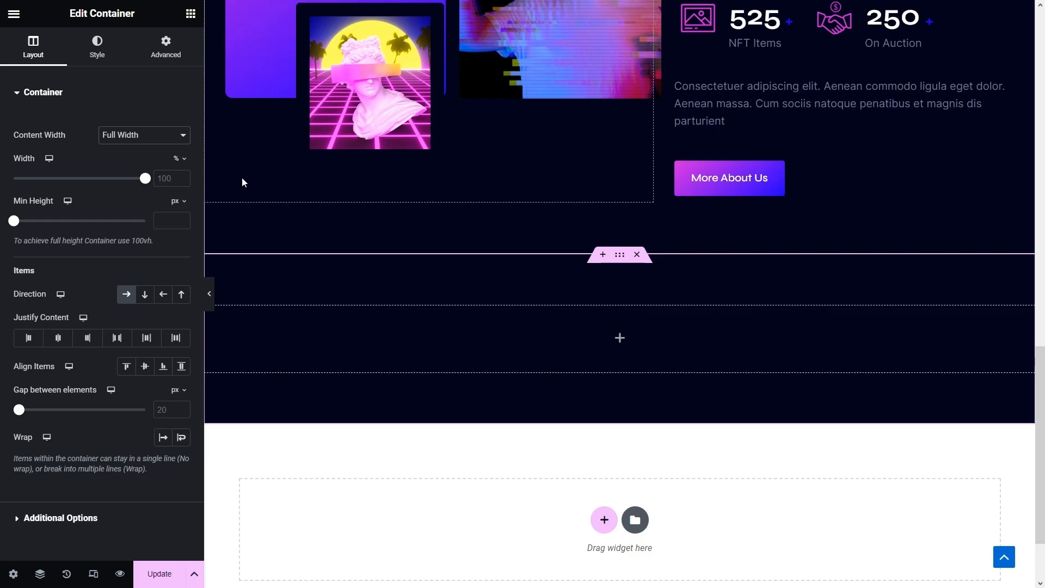
left_click(166, 46)
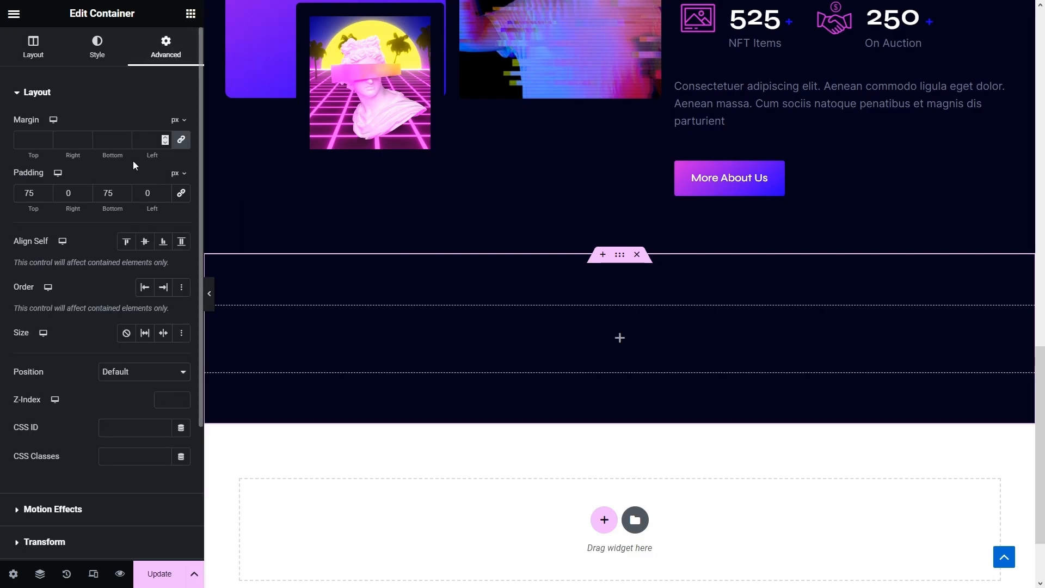
type("0")
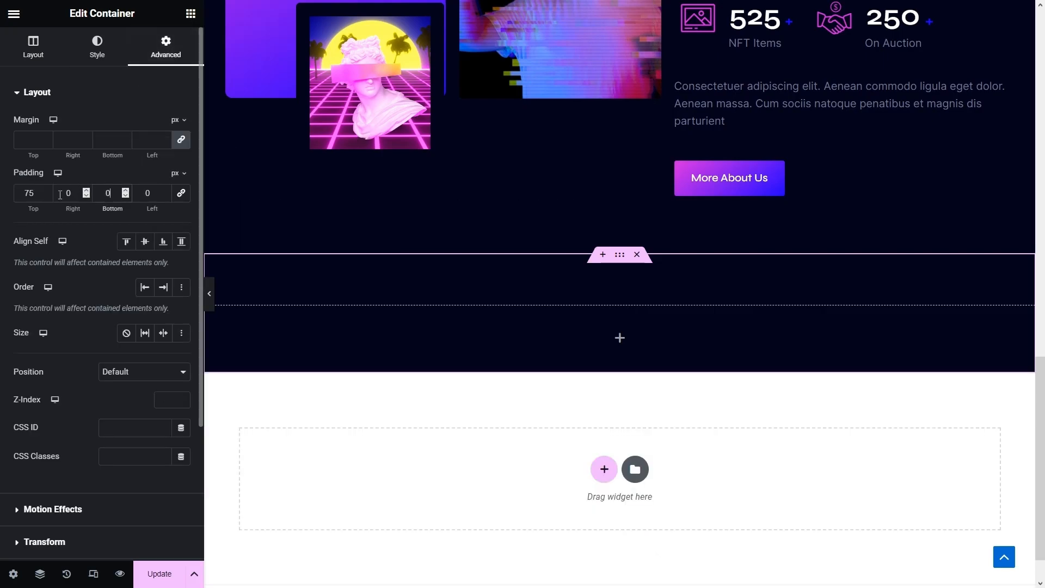
type("100")
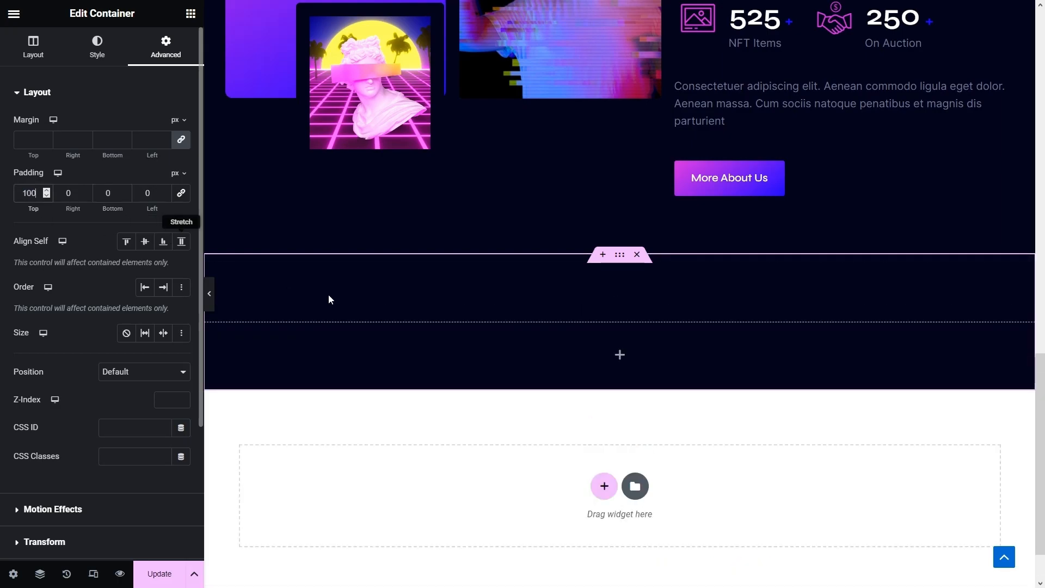
scroll(328, 298, "up", 5)
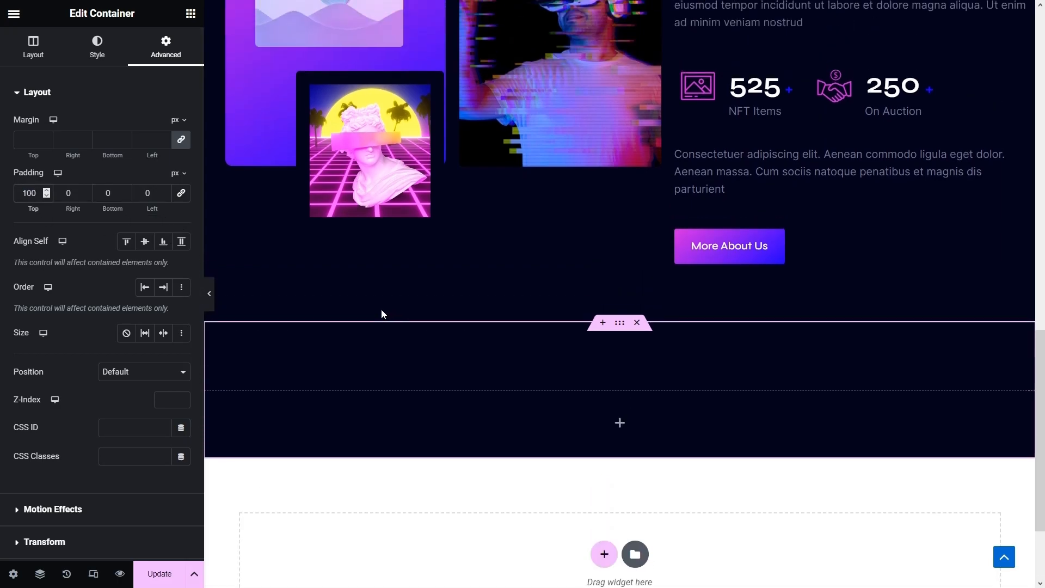
- Paste the faded About heading into the new section and add an inner container
right_click(756, 152)
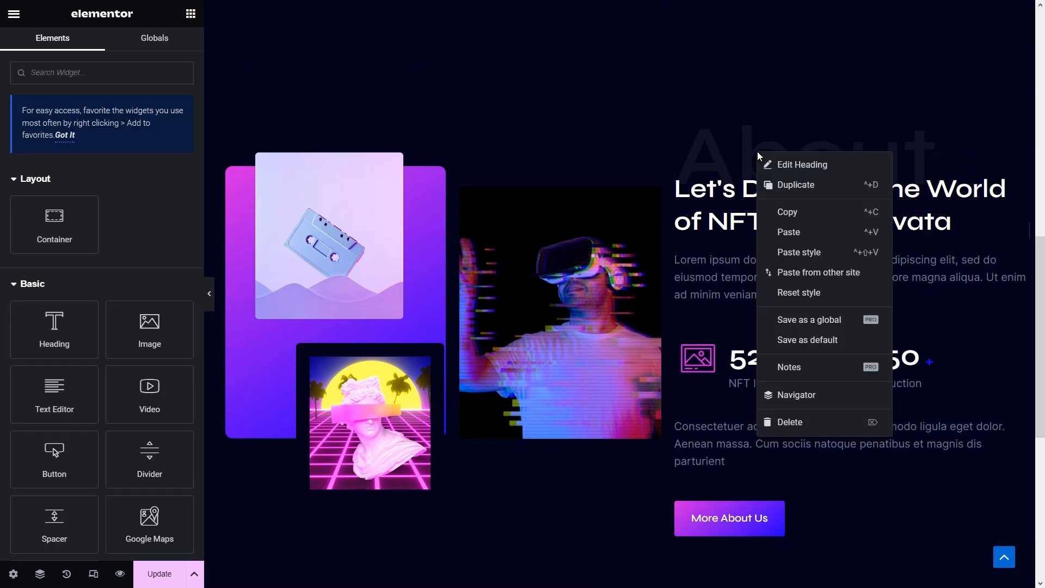
scroll(592, 289, "down", 5)
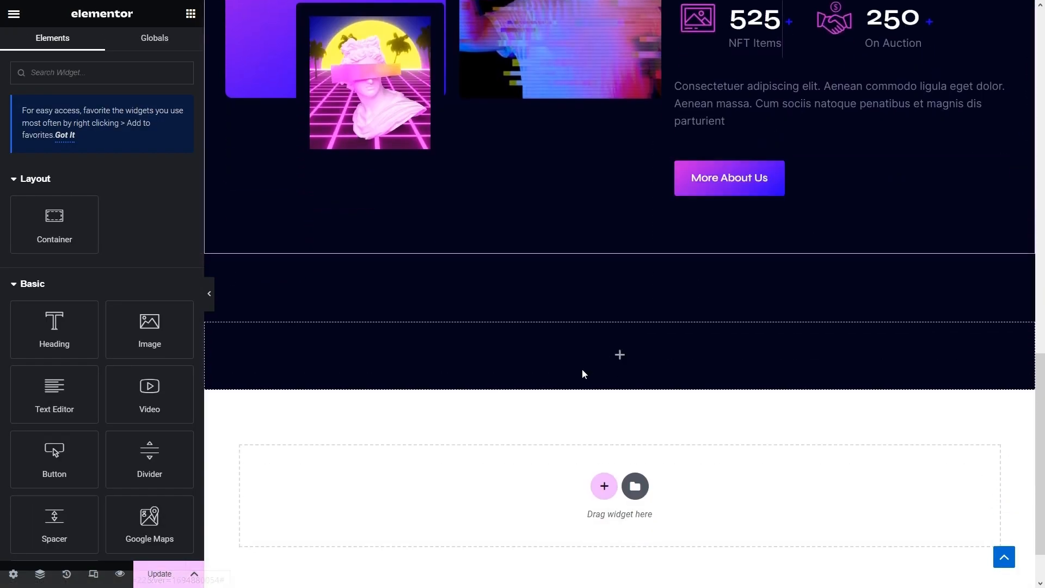
right_click(593, 355)
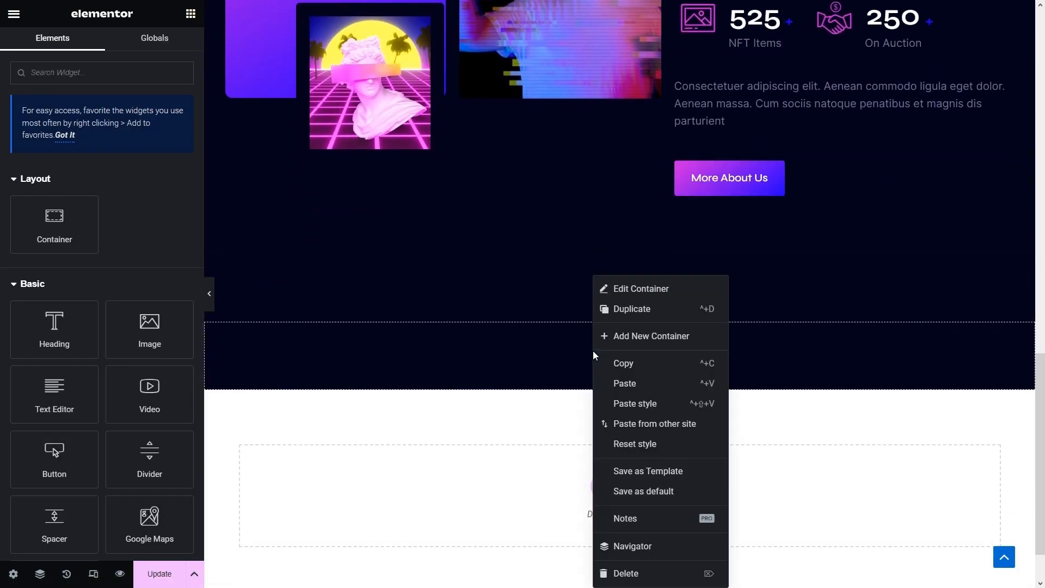
left_click(634, 386)
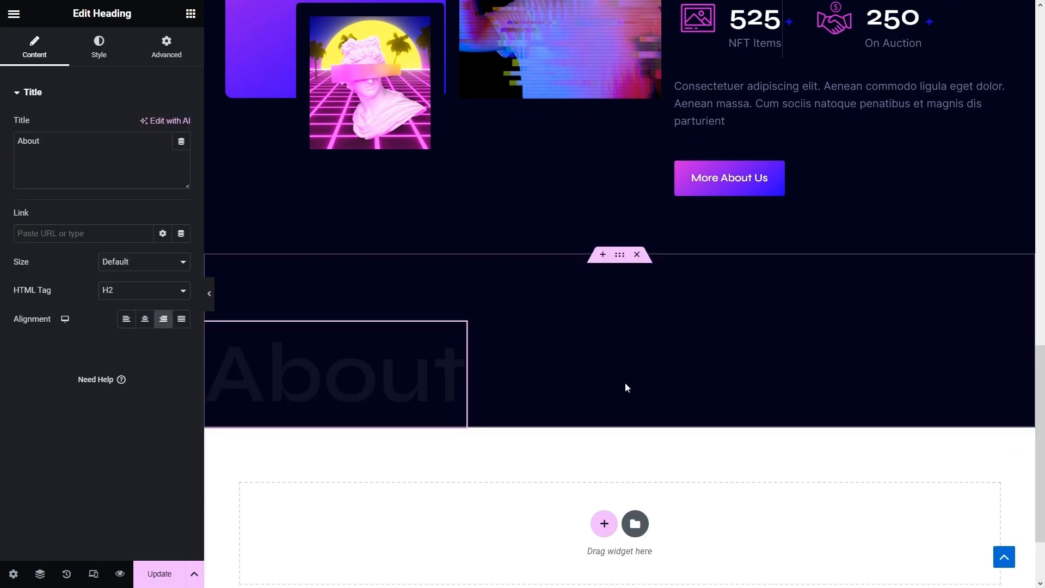
left_click(190, 13)
left_click_drag(56, 209, 466, 394)
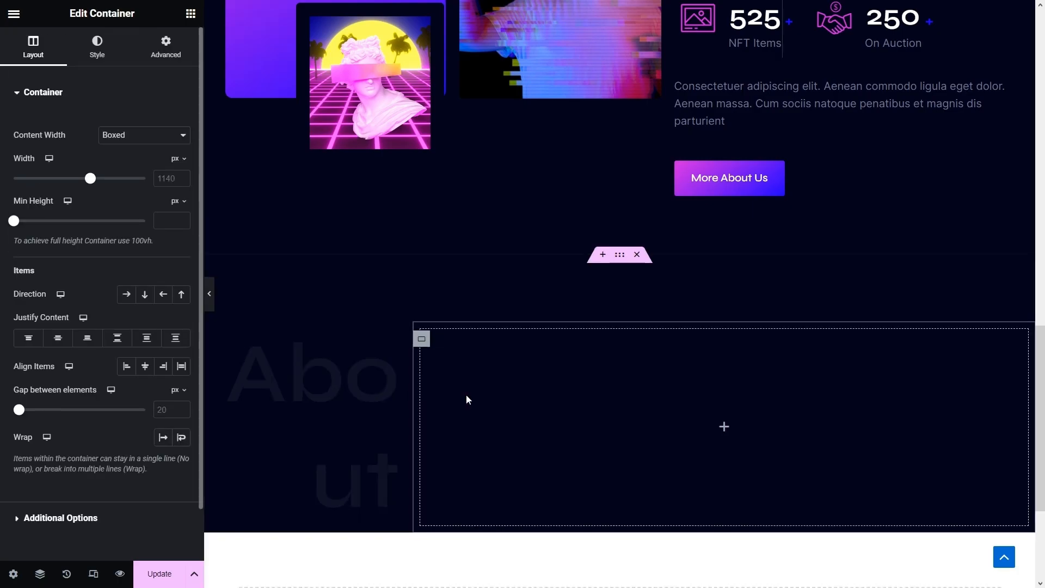
- Set the section's direction to Column and center the heading with Align Self Center
left_click(618, 261)
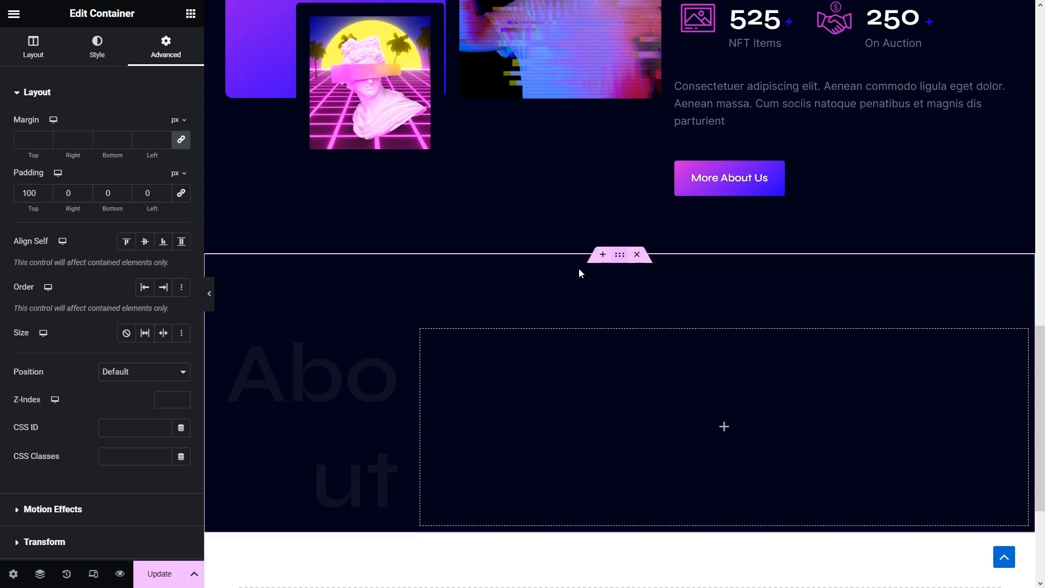
left_click(36, 49)
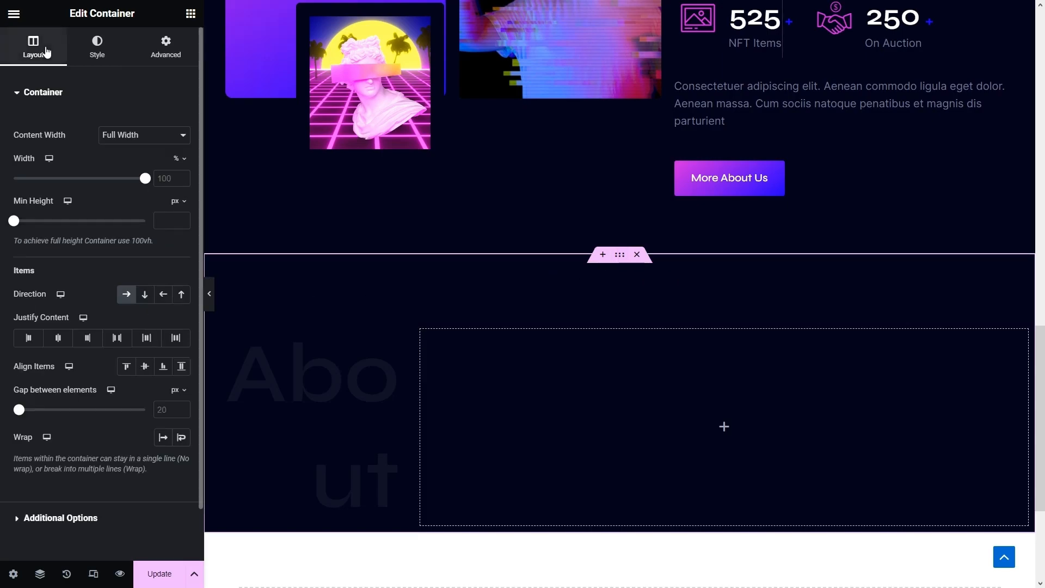
left_click(142, 297)
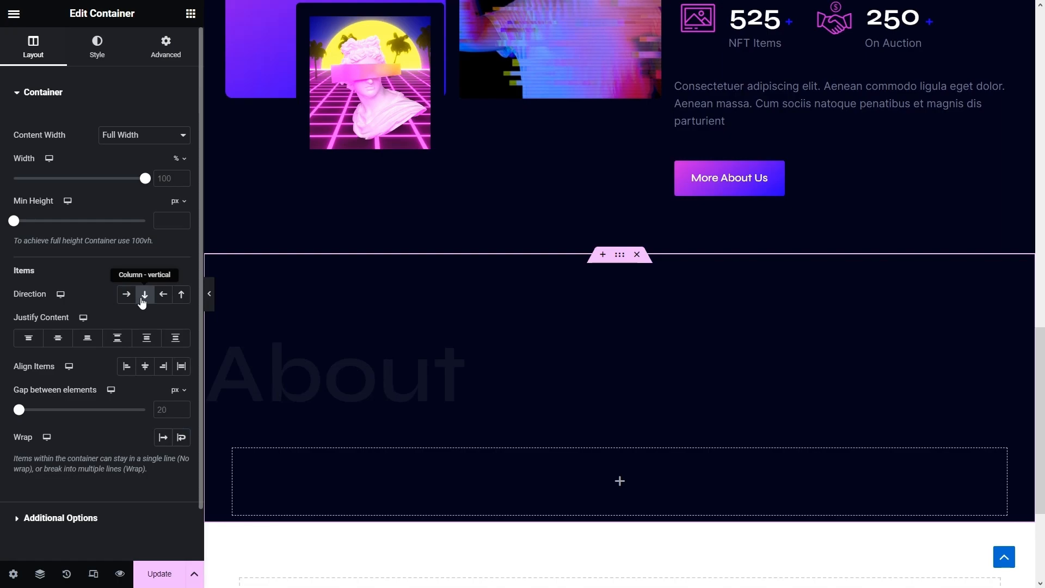
left_click(459, 338)
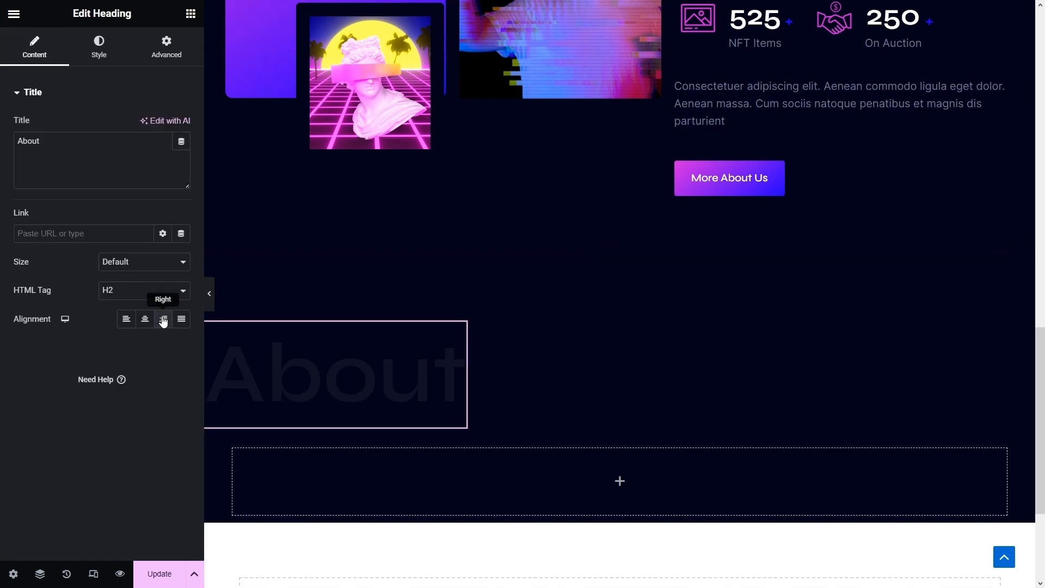
left_click(150, 51)
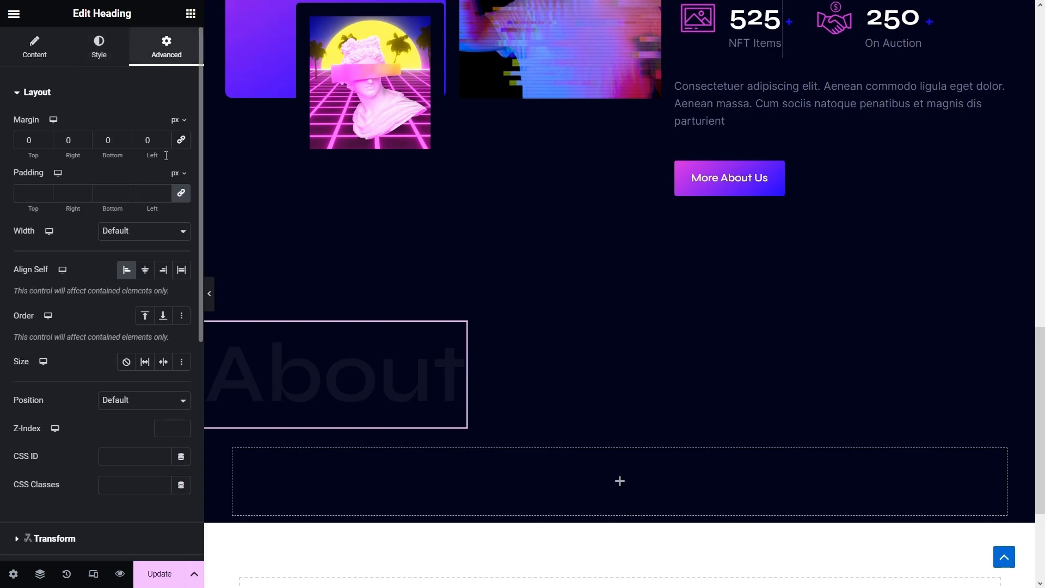
left_click(127, 272)
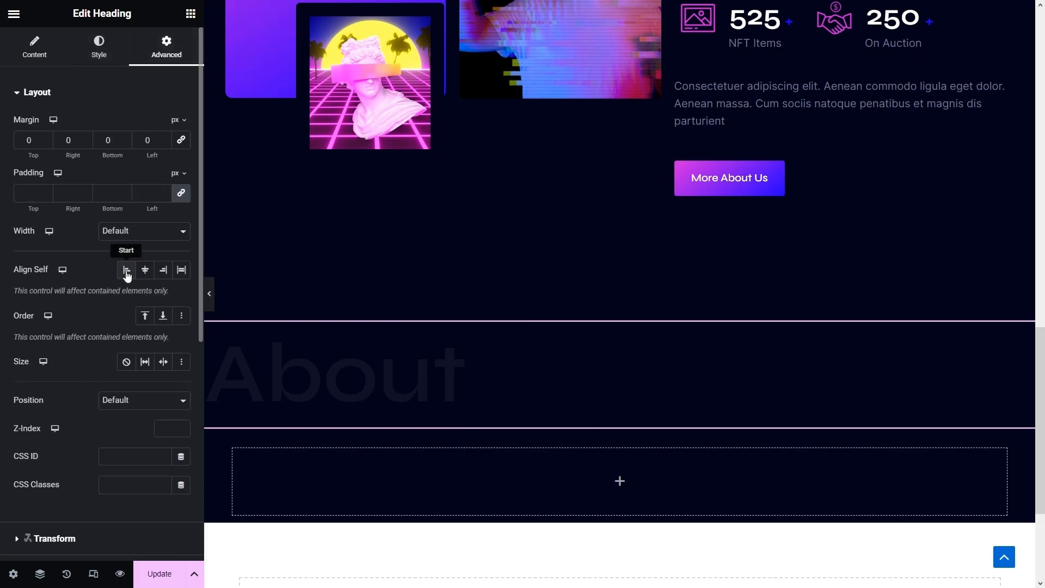
left_click(147, 275)
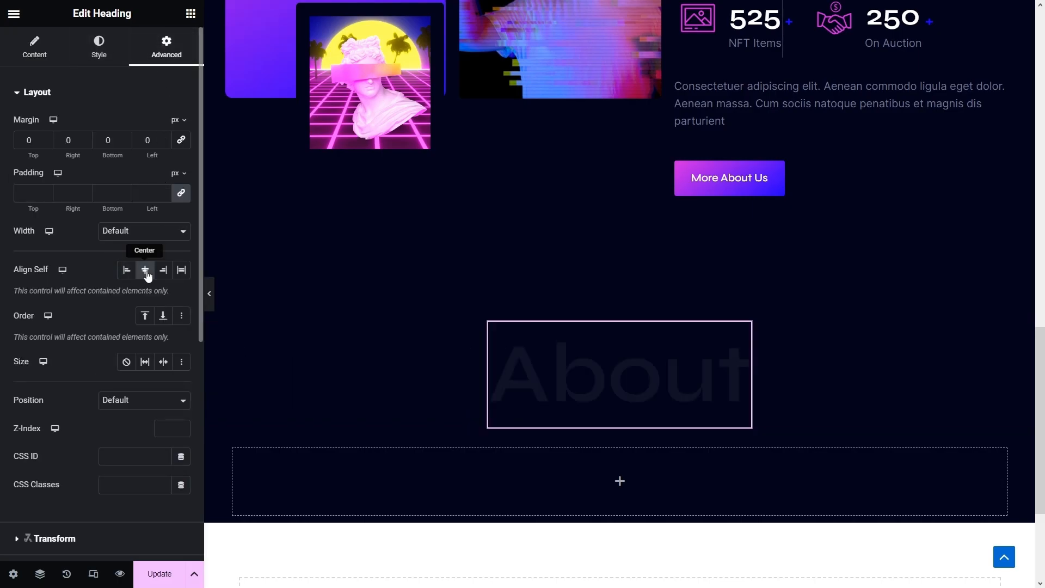
- Retitle the faded heading 'Popular'
left_click(38, 53)
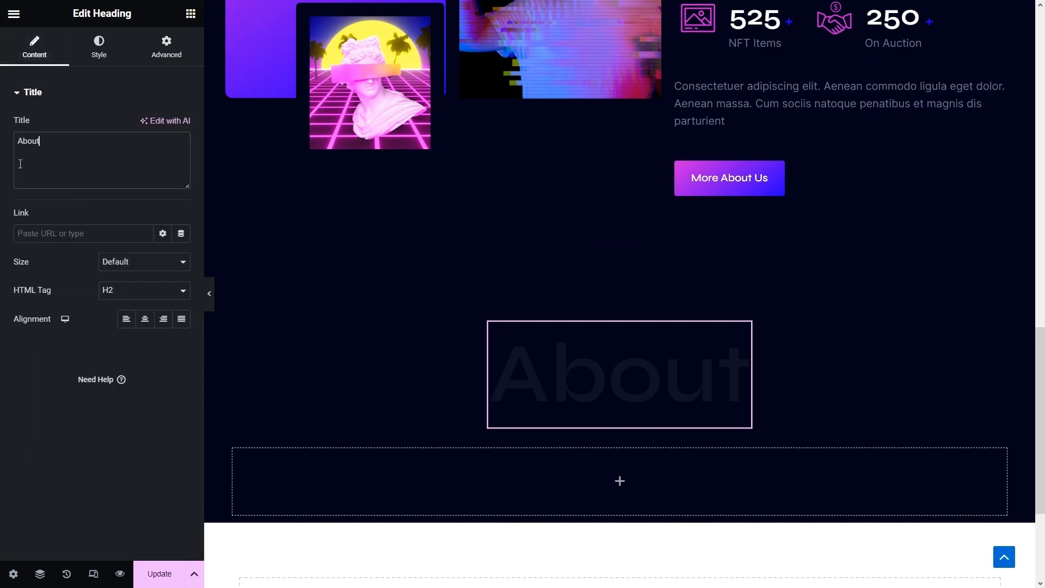
type("Populart")
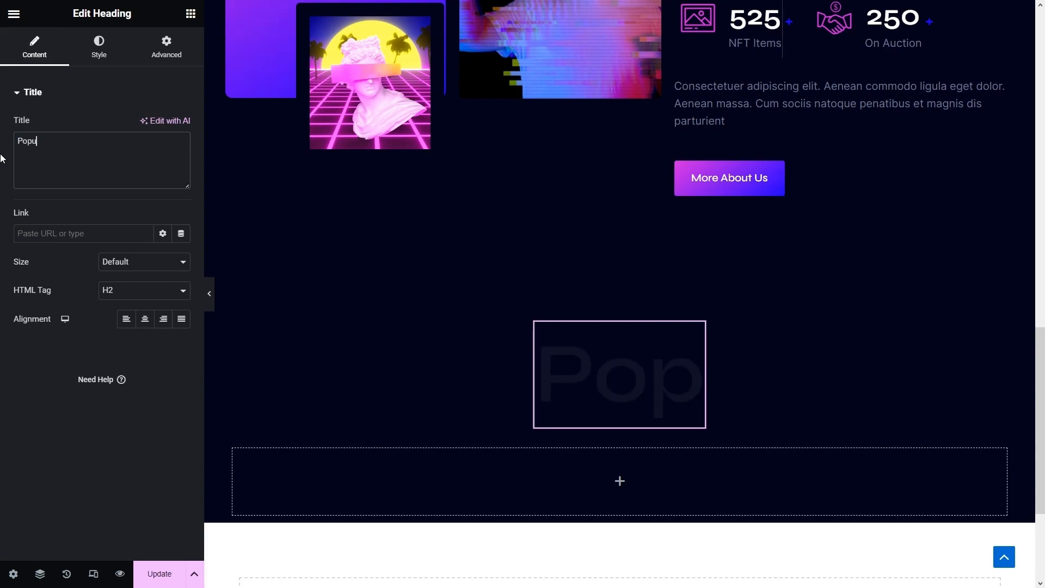
key("BackSpace")
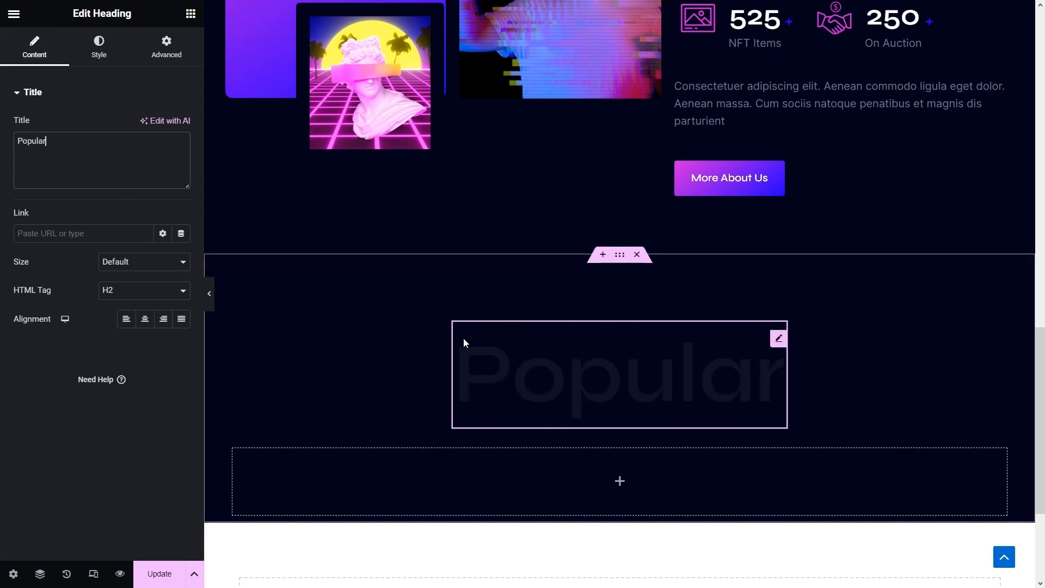
scroll(463, 338, "up", 5)
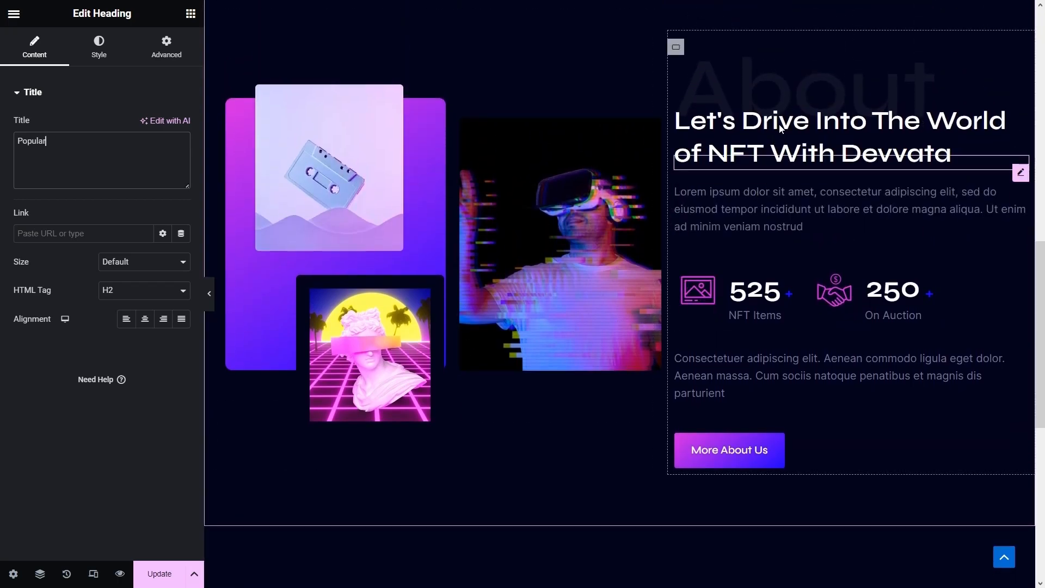
- Paste a copy of the Let's Drive Into NFT heading into the section, below Popular
right_click(780, 158)
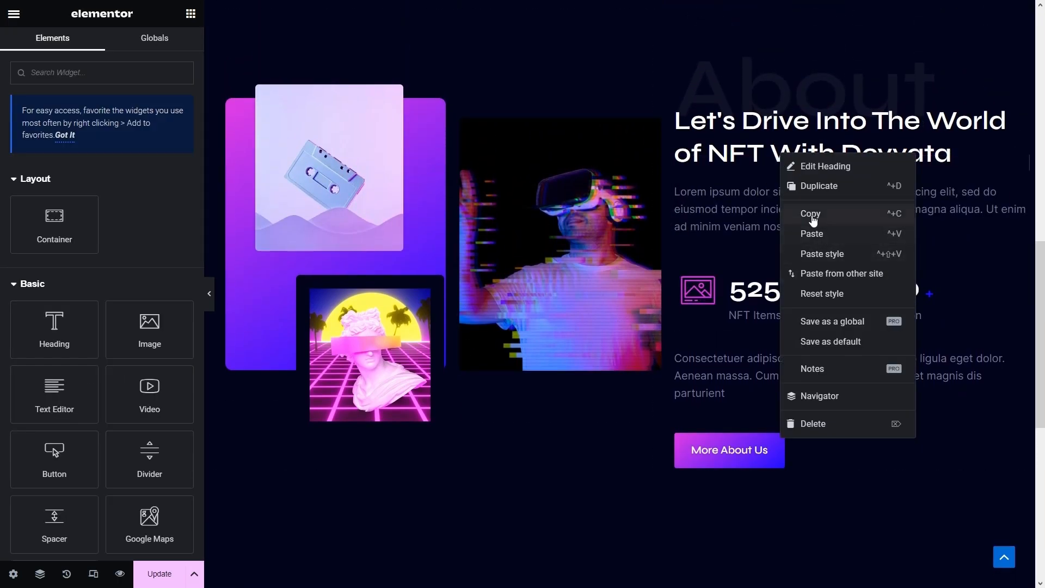
left_click(811, 215)
scroll(811, 218, "down", 7)
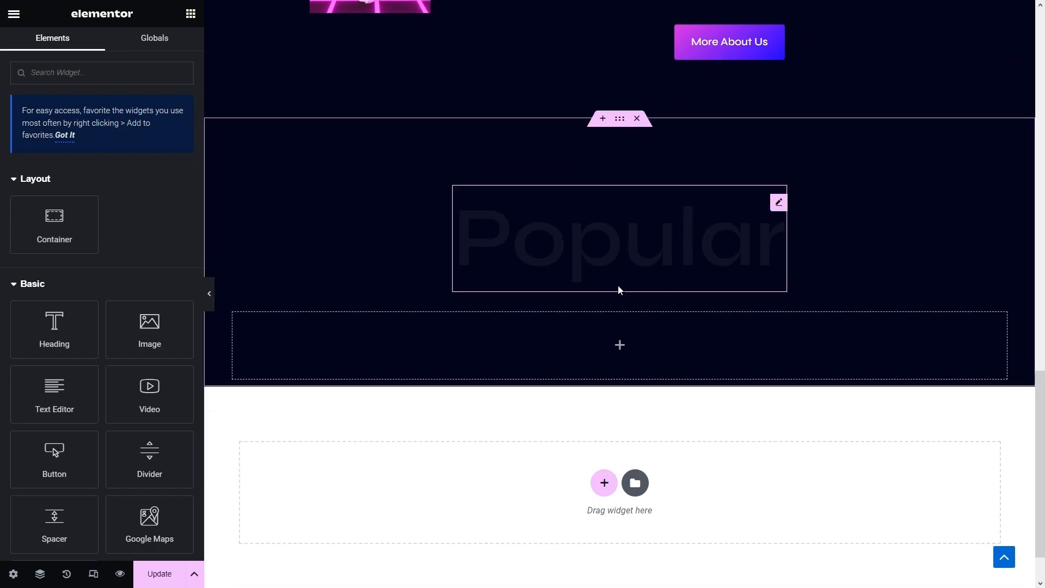
right_click(602, 284)
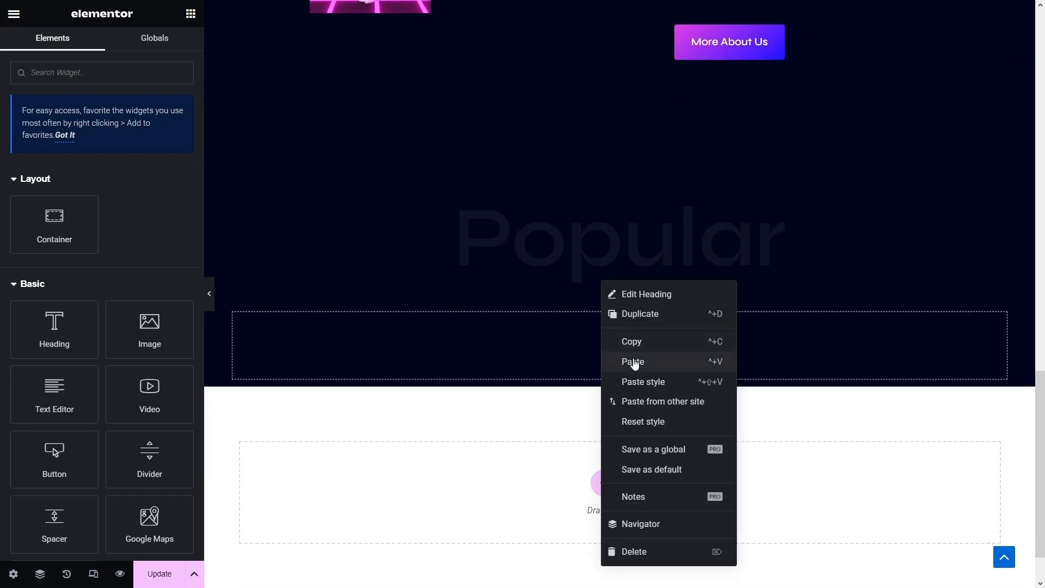
left_click(633, 361)
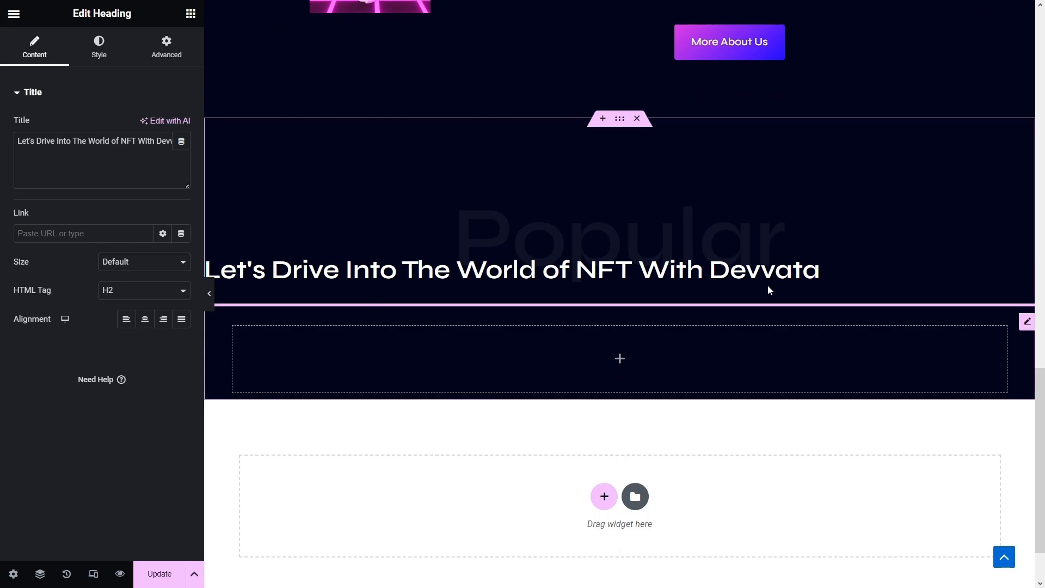
left_click(781, 265)
left_click_drag(779, 203, 665, 343)
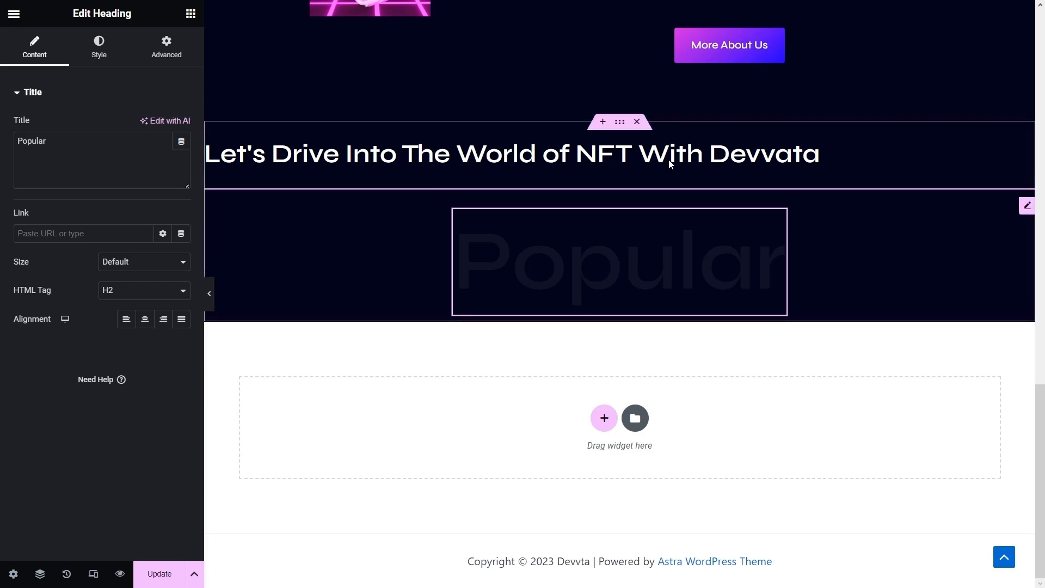
left_click_drag(681, 171, 681, 279)
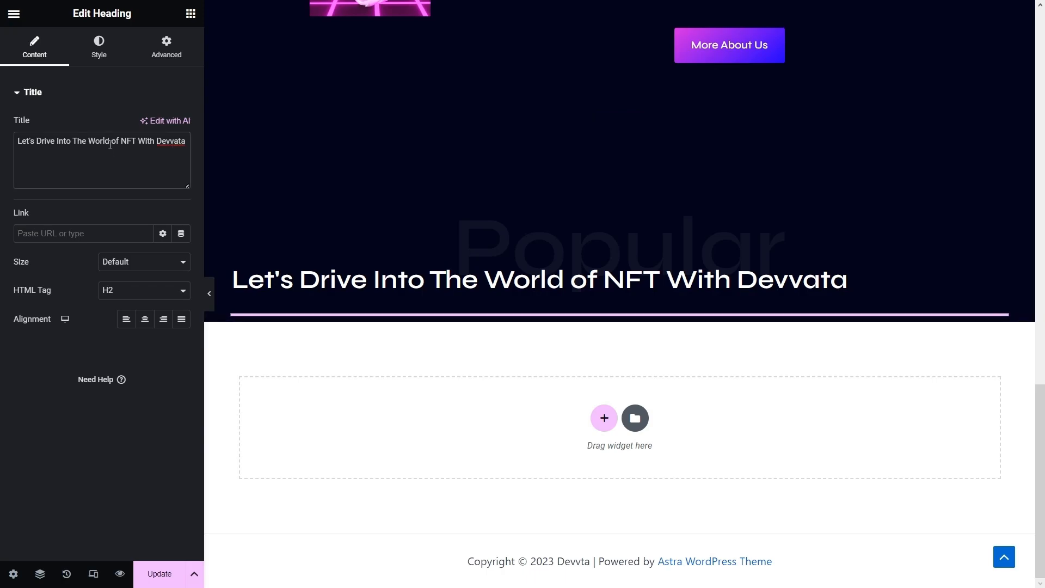
- Retitle it 'Check Devvata NFT Collection', center it, and set margins to -75 px top, 50 px bottom
triple_click(110, 144)
type("Check Devvata NFT Collection")
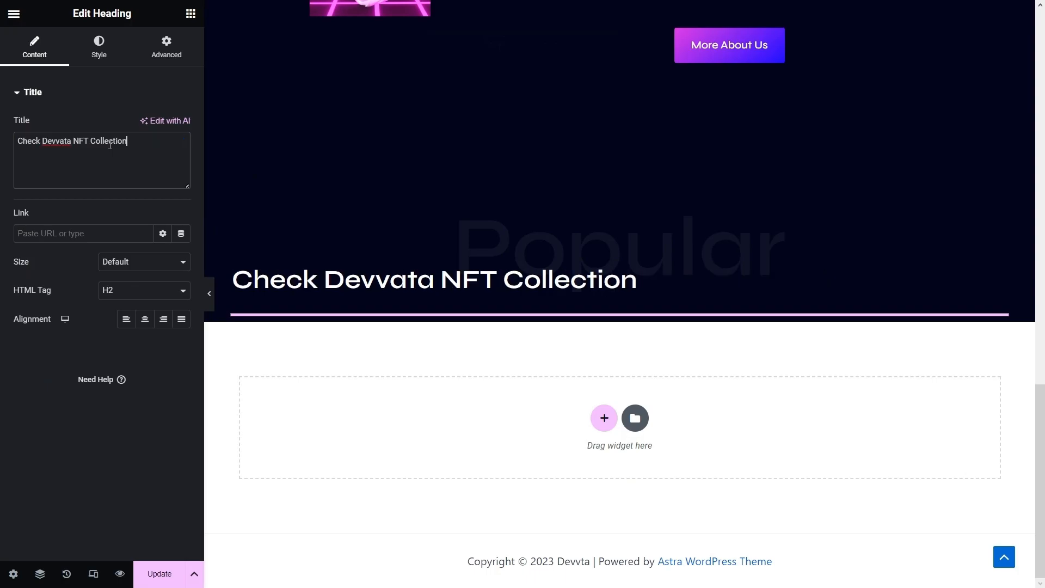
left_click(148, 321)
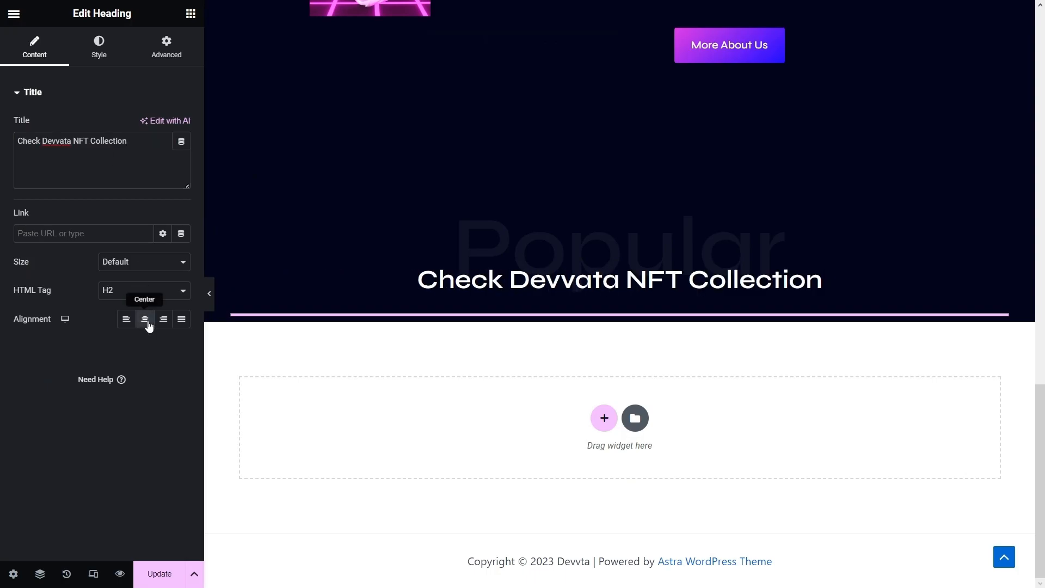
left_click(185, 52)
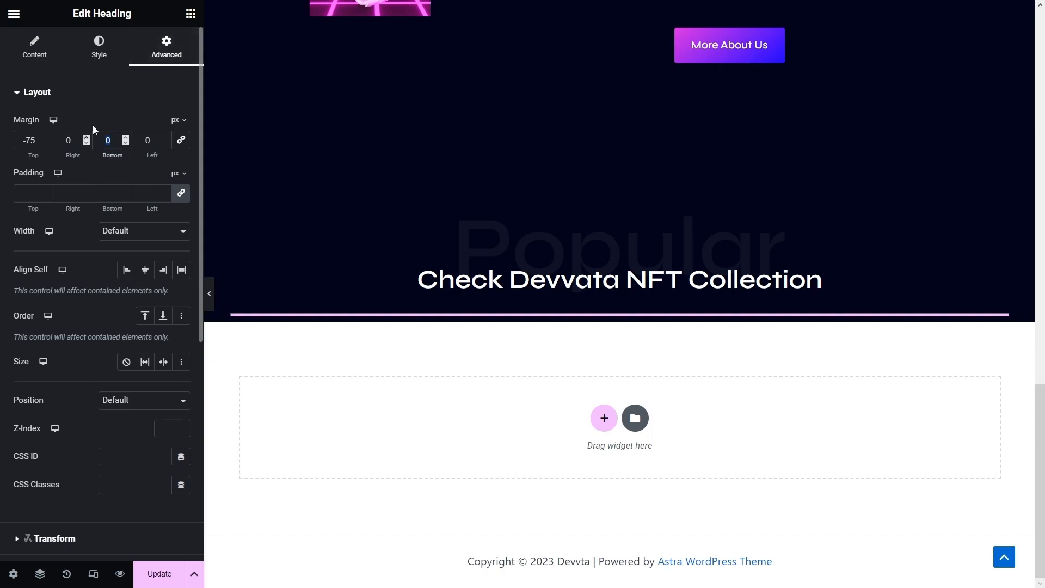
type("50")
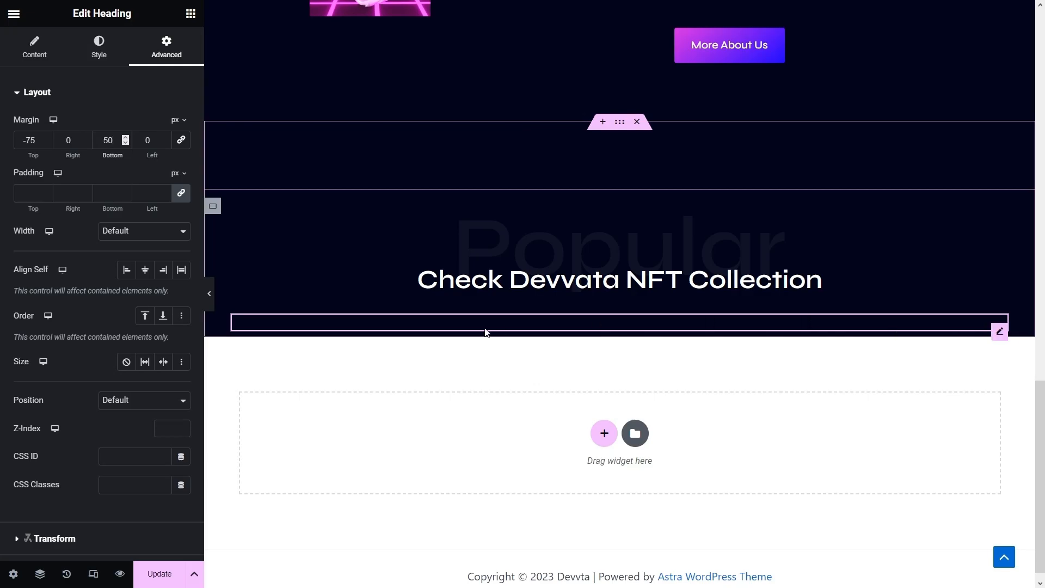
scroll(559, 346, "up", 5)
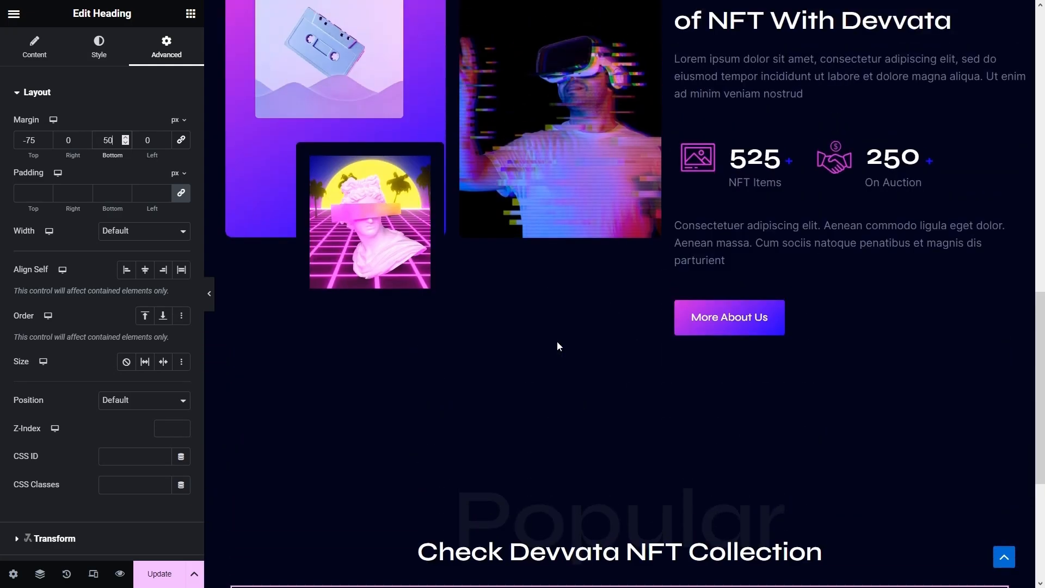
- Paste a copy of the About paragraph under the heading and replace its text with Lorem ipsum
right_click(723, 240)
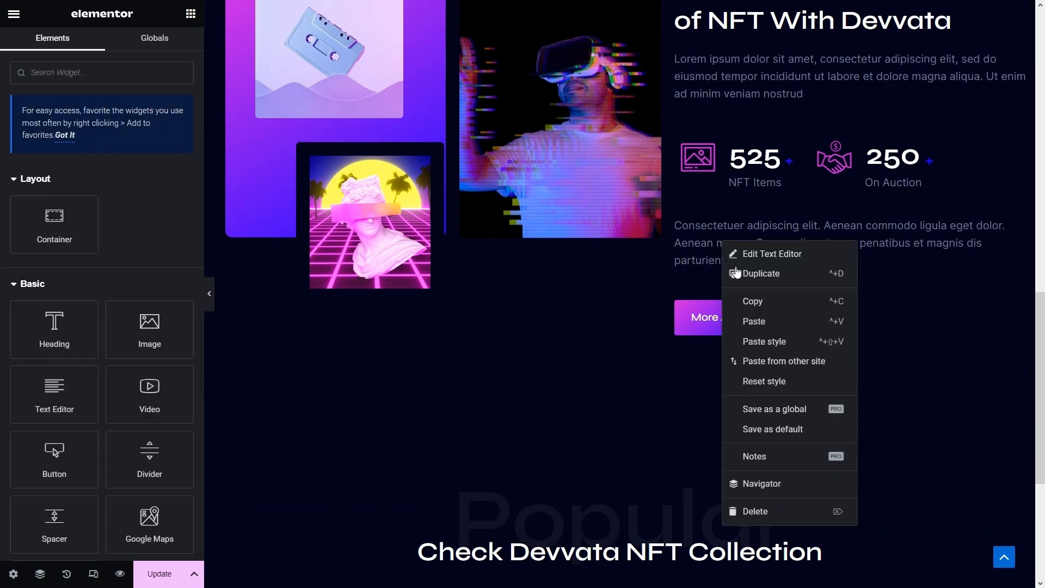
left_click(753, 301)
scroll(622, 301, "down", 5)
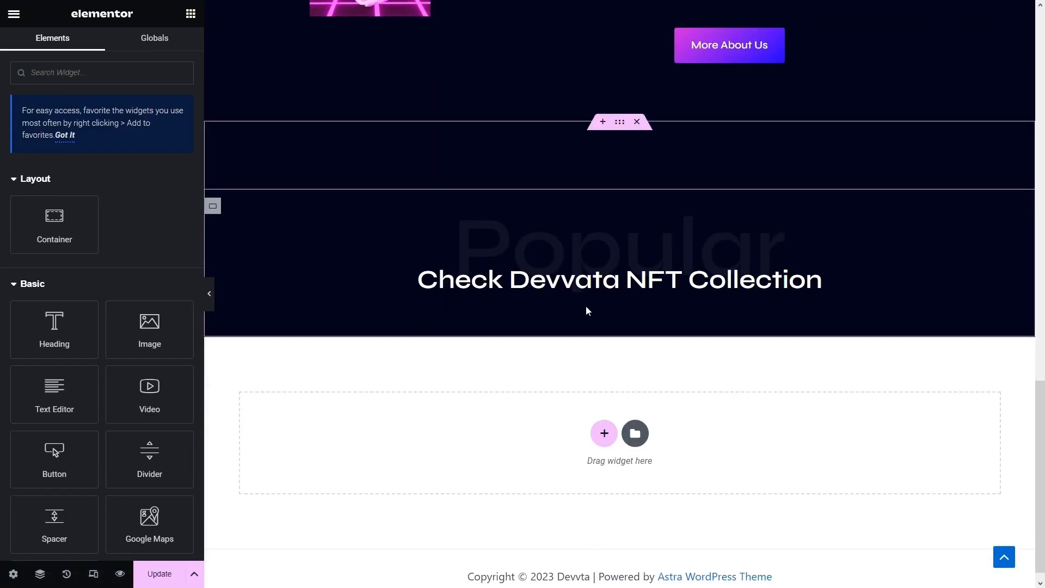
right_click(591, 329)
left_click(612, 384)
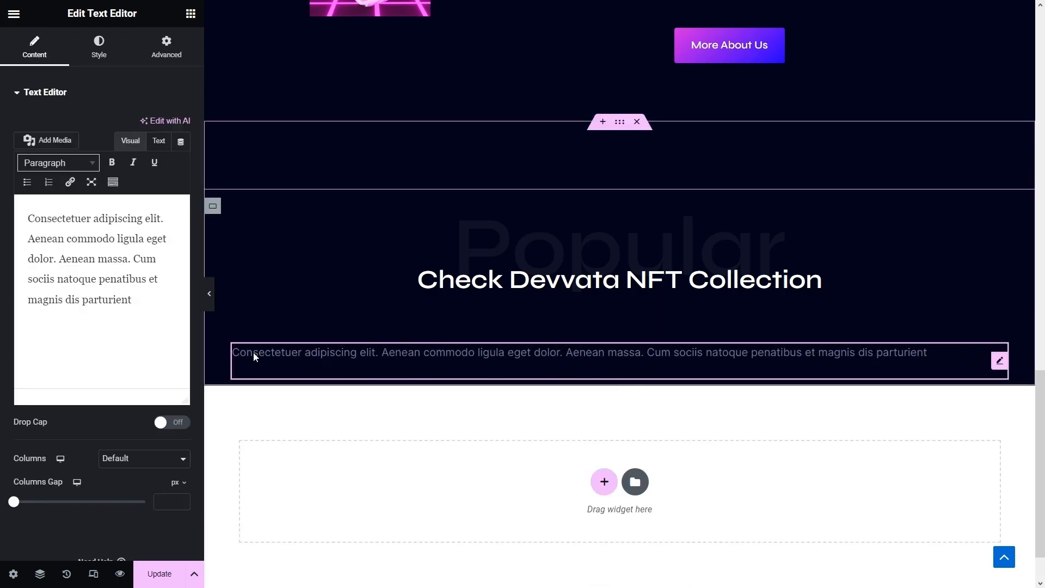
left_click(165, 330)
key("ctrl+a")
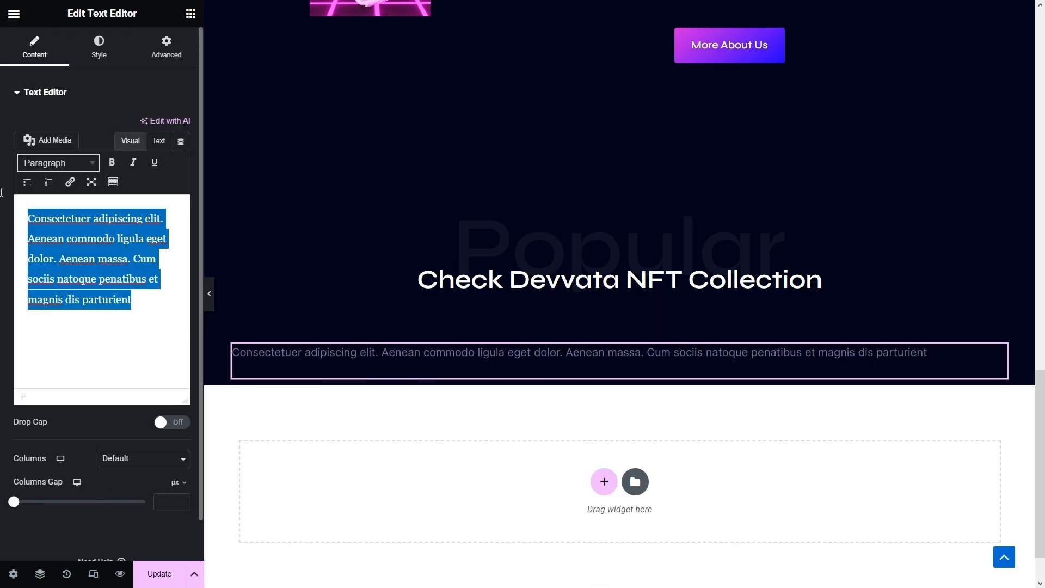
key("ctrl+v")
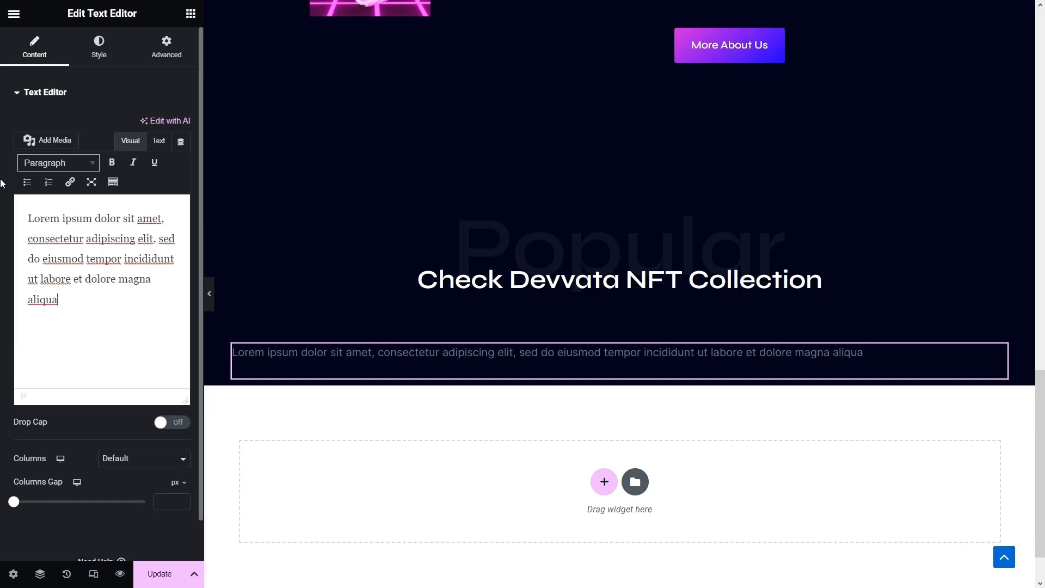
- Give the paragraph a -30 px top margin, Align Self Center and a 50% custom width
left_click(169, 43)
left_click(181, 140)
type("-20")
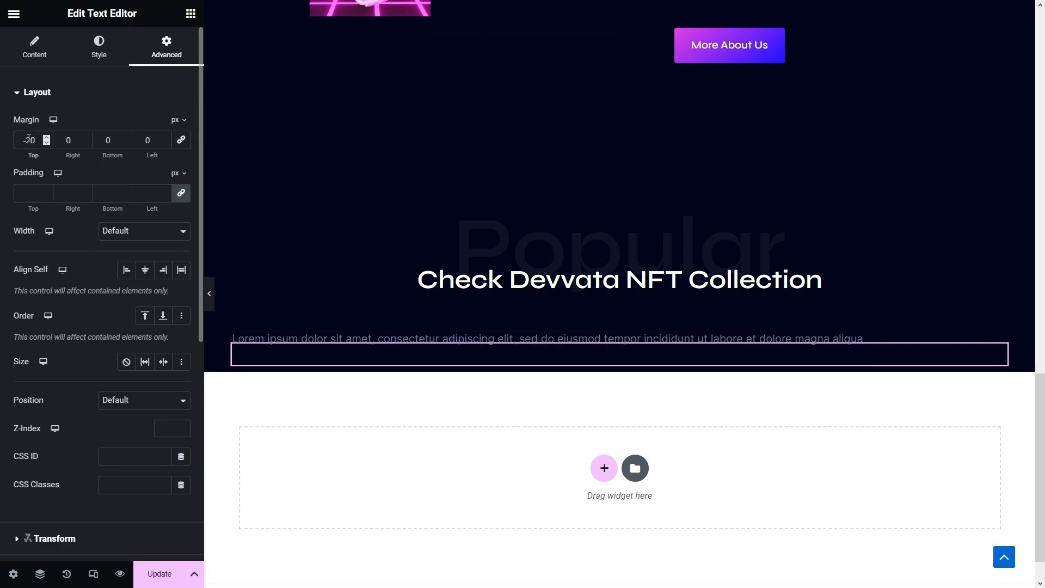
left_click_drag(30, 140, 26, 139)
type("3")
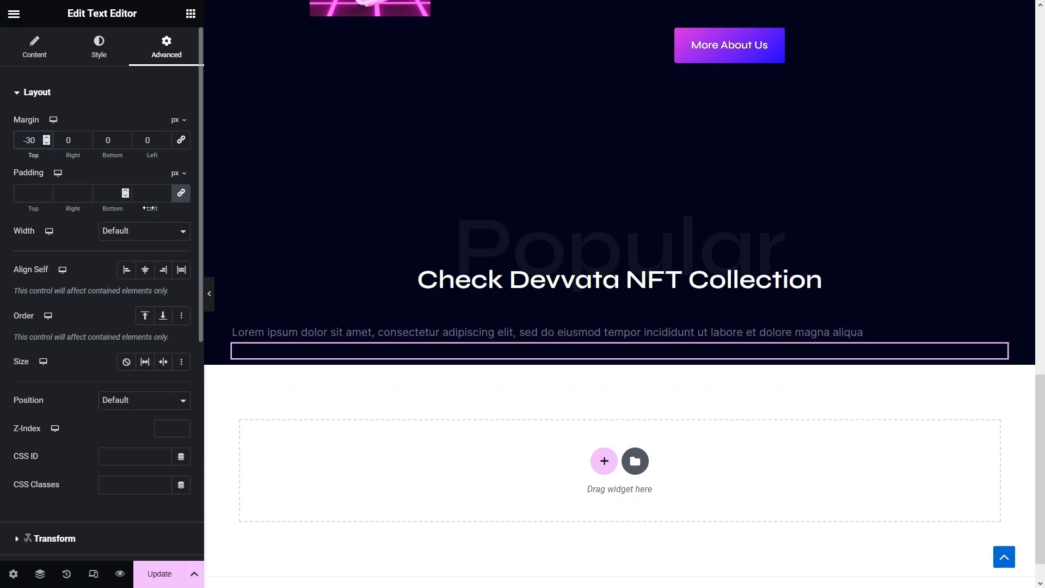
left_click(146, 272)
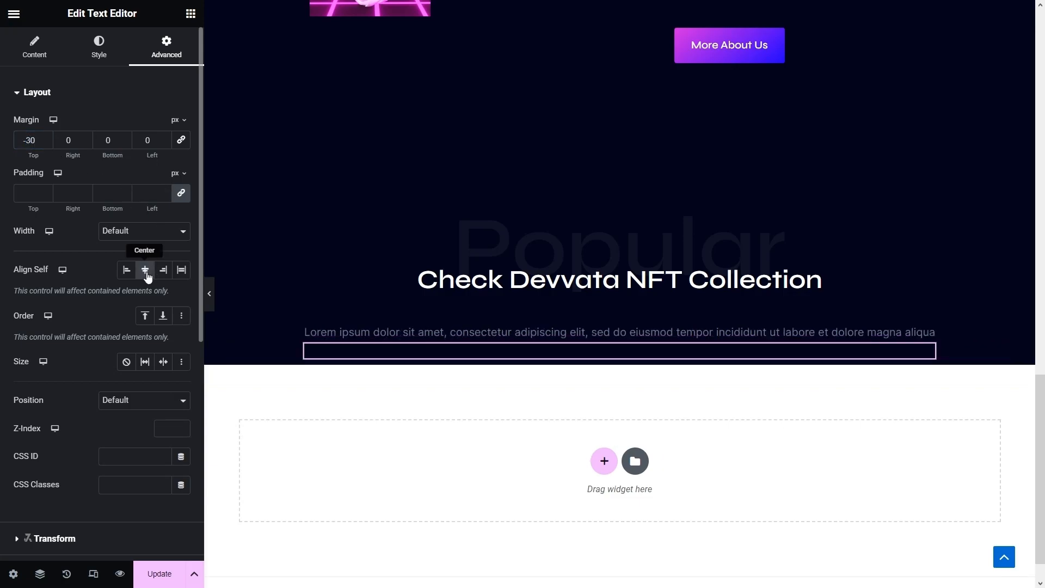
left_click(140, 231)
left_click(142, 276)
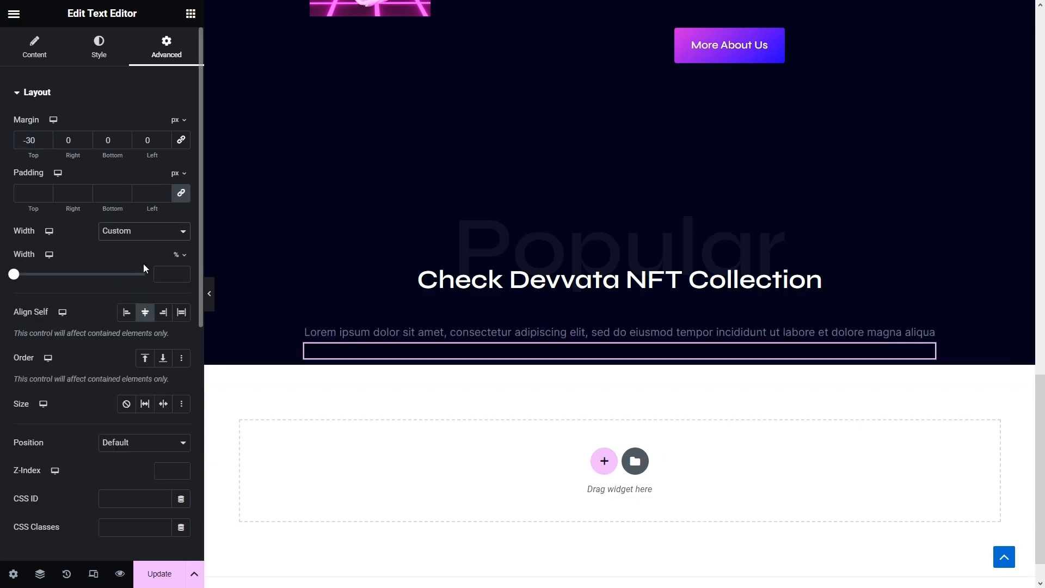
left_click_drag(14, 274, 87, 279)
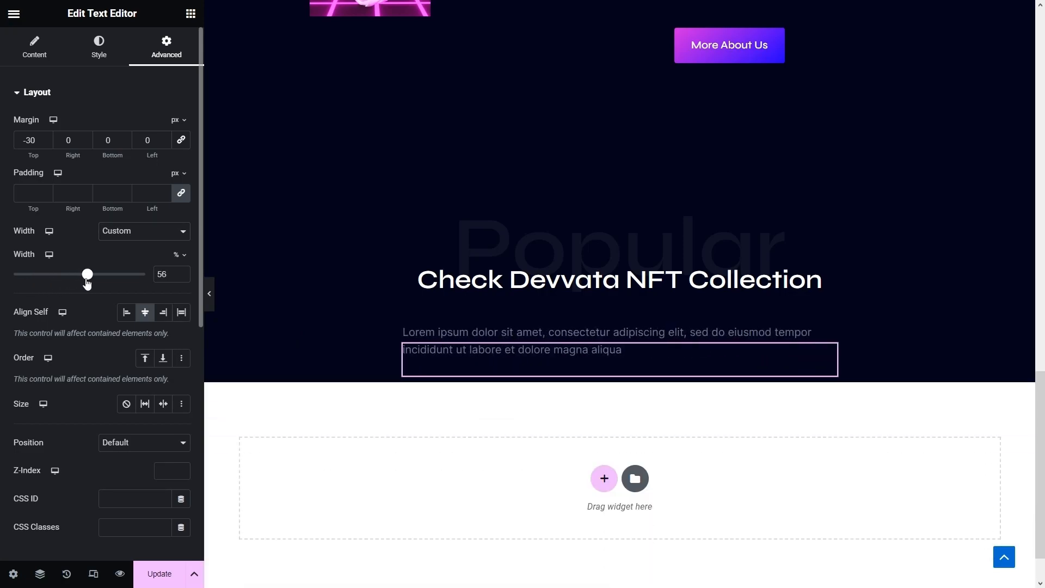
key("BackSpace")
type("0")
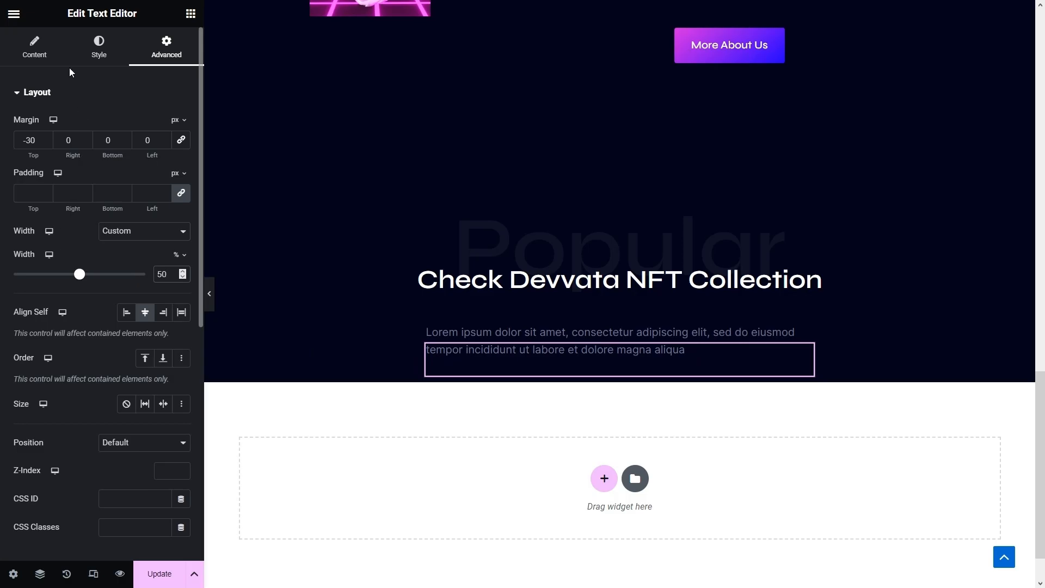
- Center-align the paragraph text and set the heading's bottom margin to 35 px
left_click(37, 45)
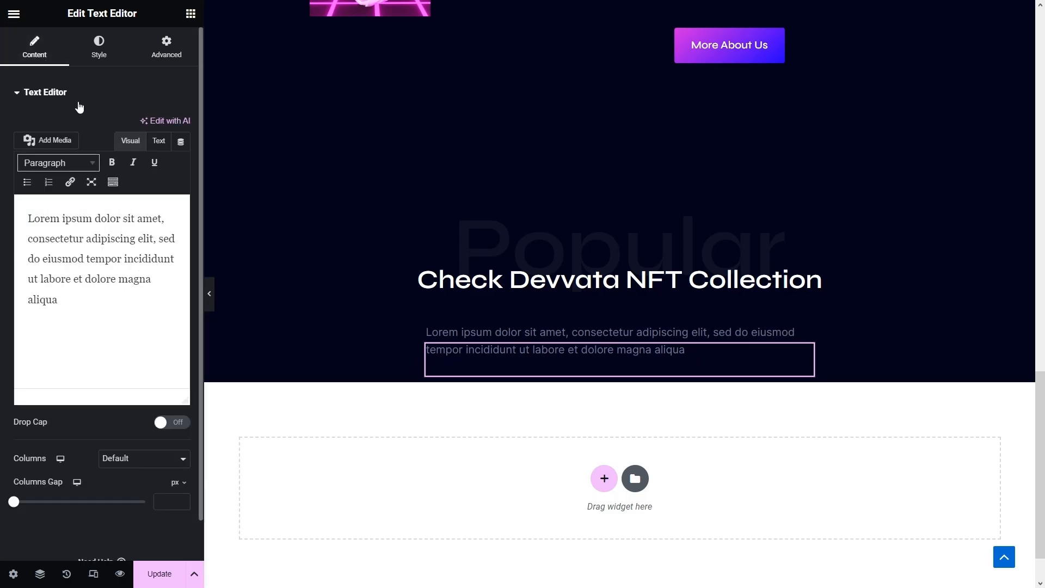
left_click(98, 47)
left_click(143, 125)
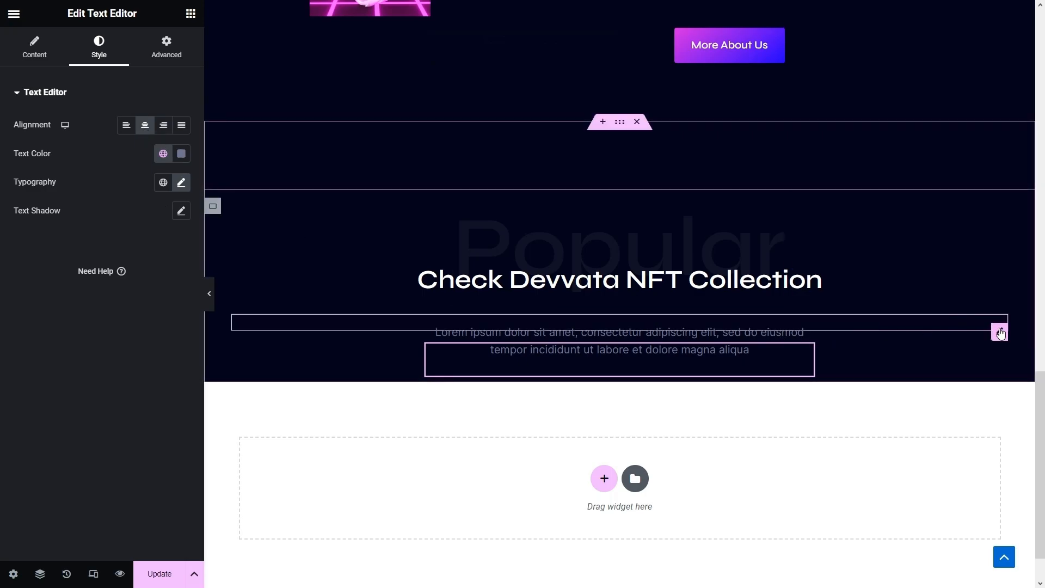
left_click(1001, 333)
left_click_drag(115, 140, 82, 135)
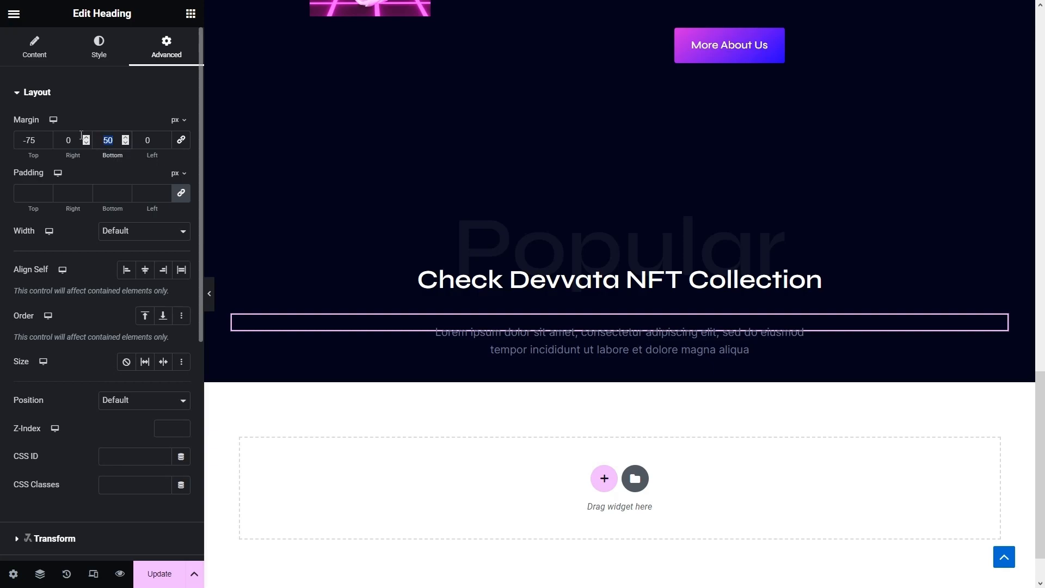
type("35")
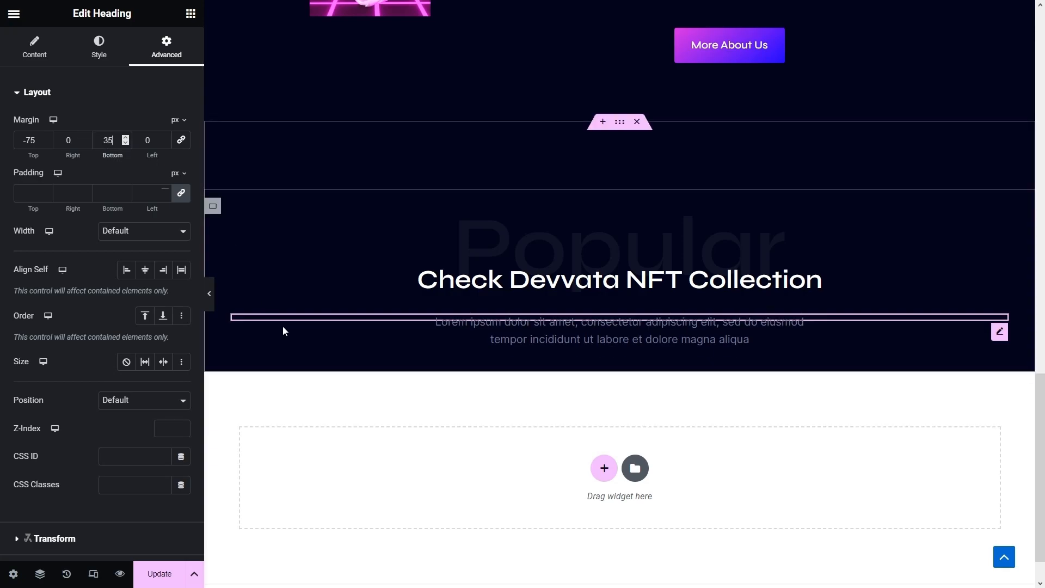
- Add a full-width row container below the paragraph
left_click(188, 15)
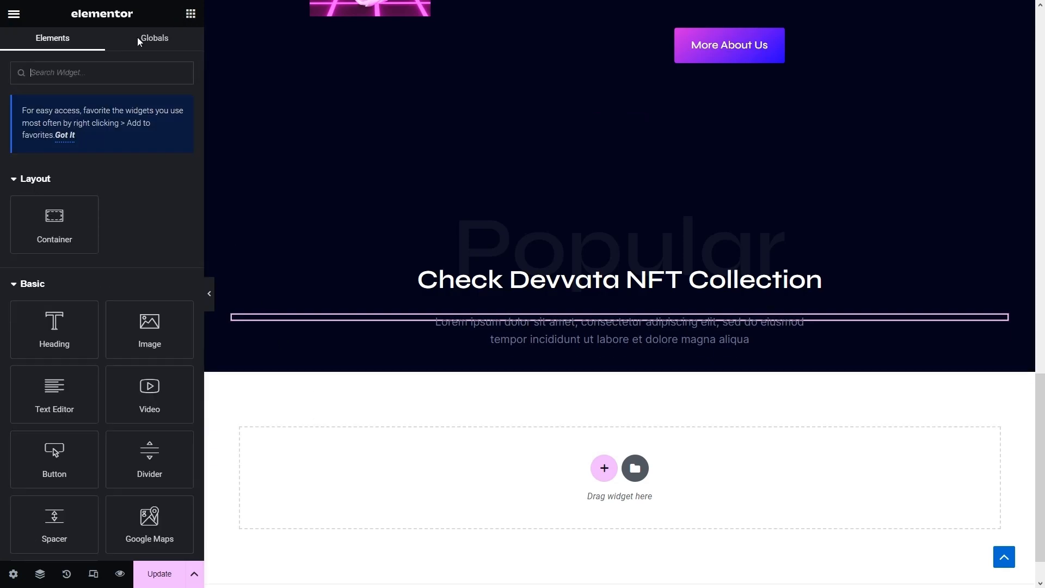
left_click_drag(55, 225, 544, 356)
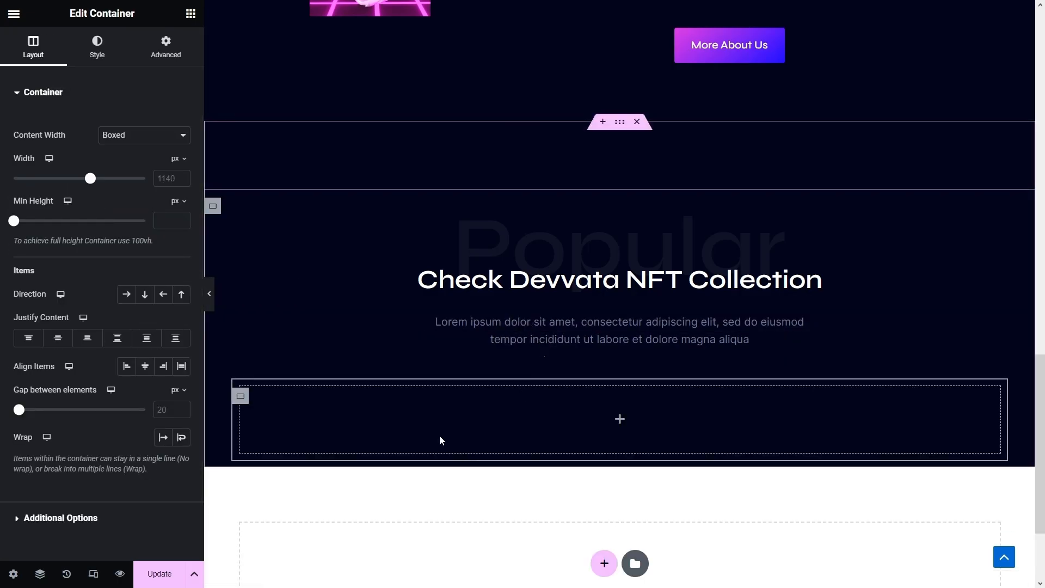
left_click(127, 294)
left_click(148, 135)
left_click(151, 156)
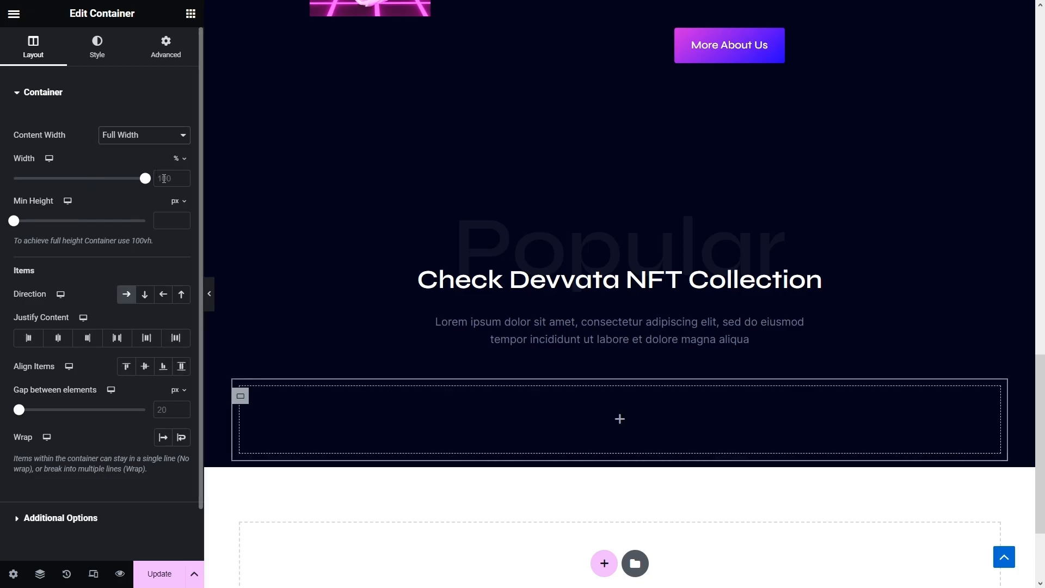
- Nest an inner container set to 32% width with Wrap enabled
left_click(190, 15)
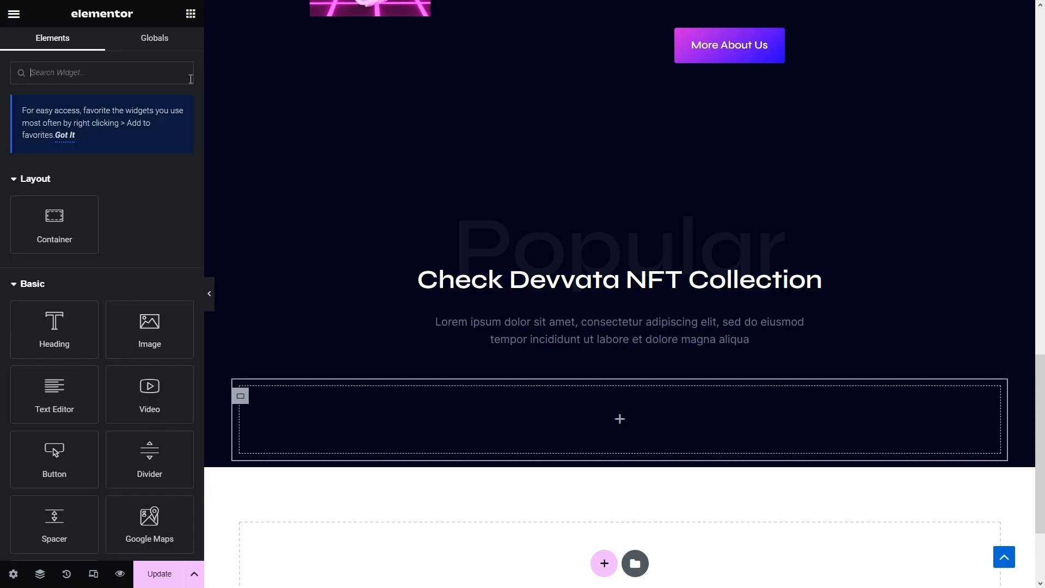
left_click_drag(54, 223, 298, 417)
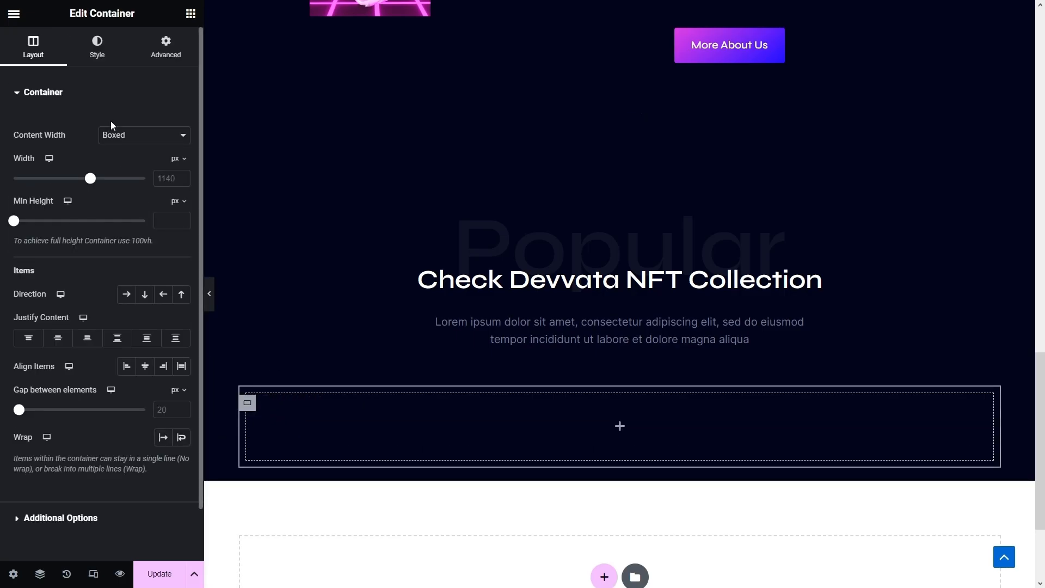
left_click(116, 136)
left_click(118, 158)
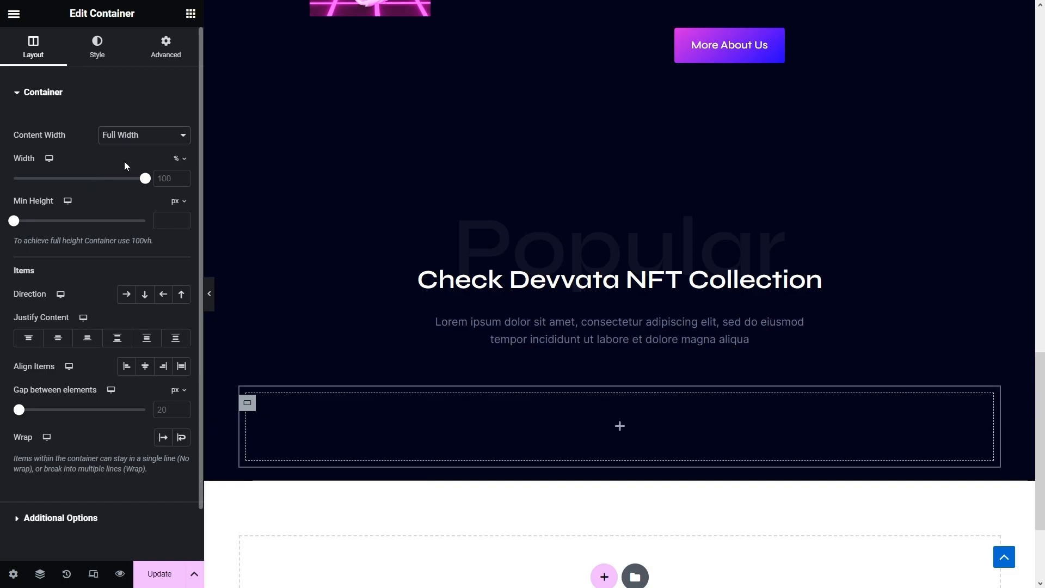
left_click(161, 180)
type("32")
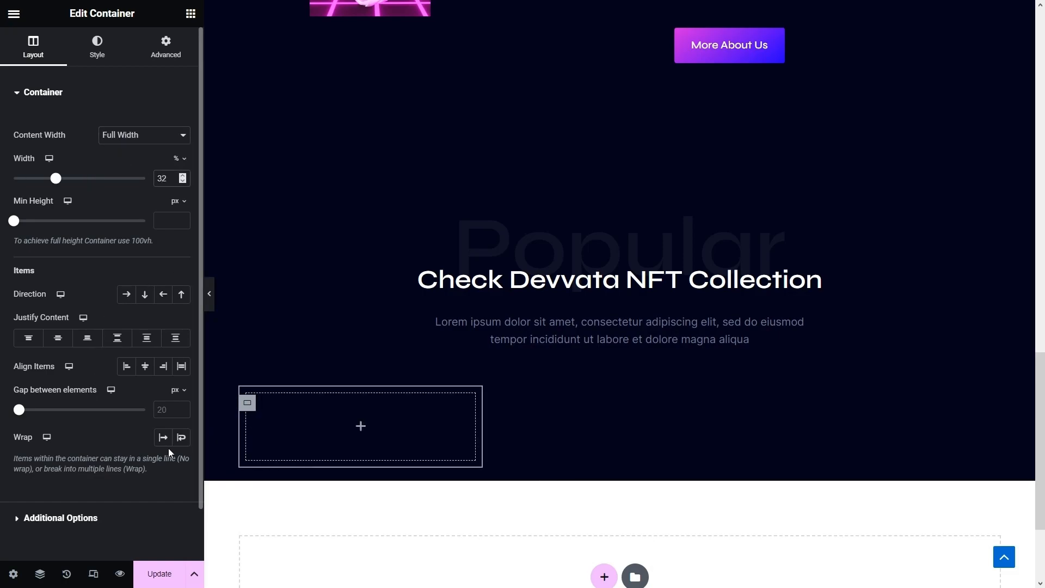
left_click(183, 438)
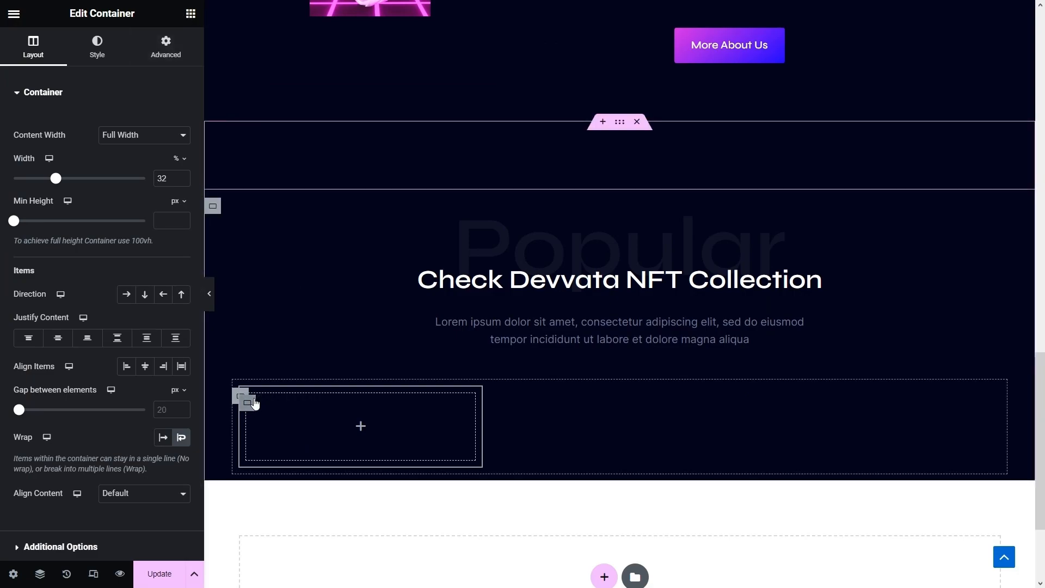
- Give the inner container a gradient background from #03041A to #19072D
left_click(88, 52)
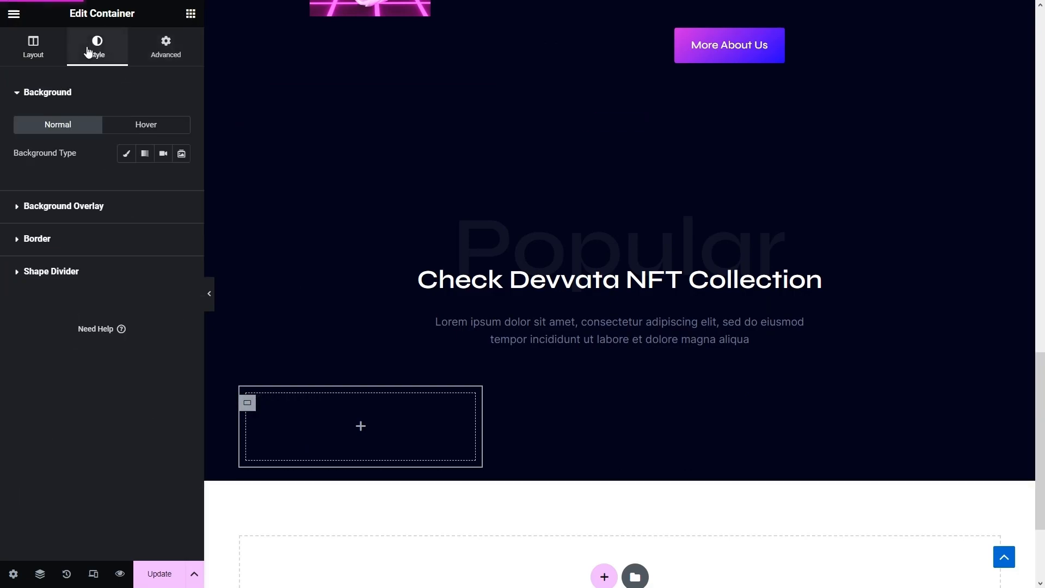
left_click(144, 153)
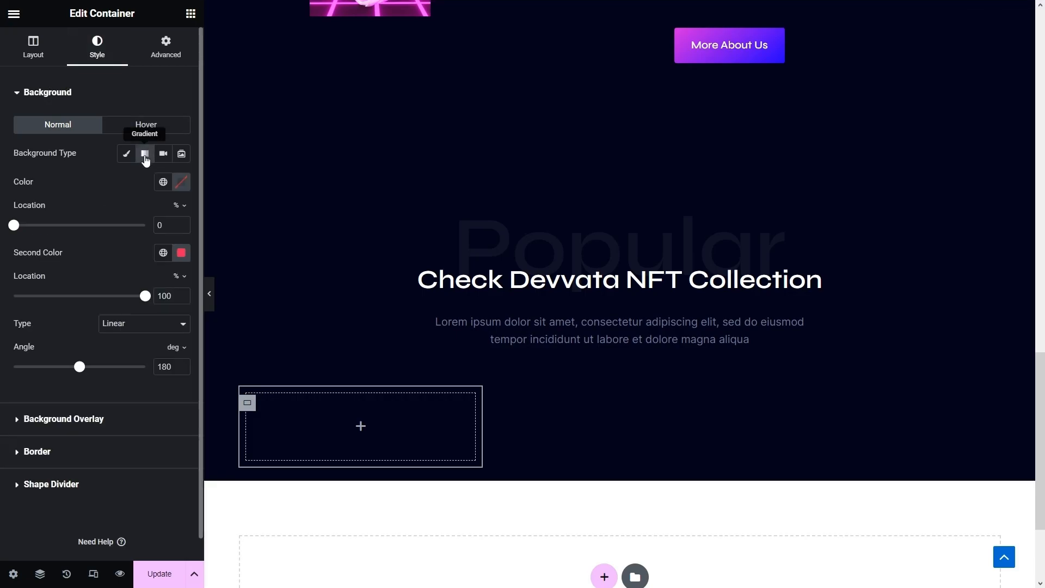
left_click(181, 182)
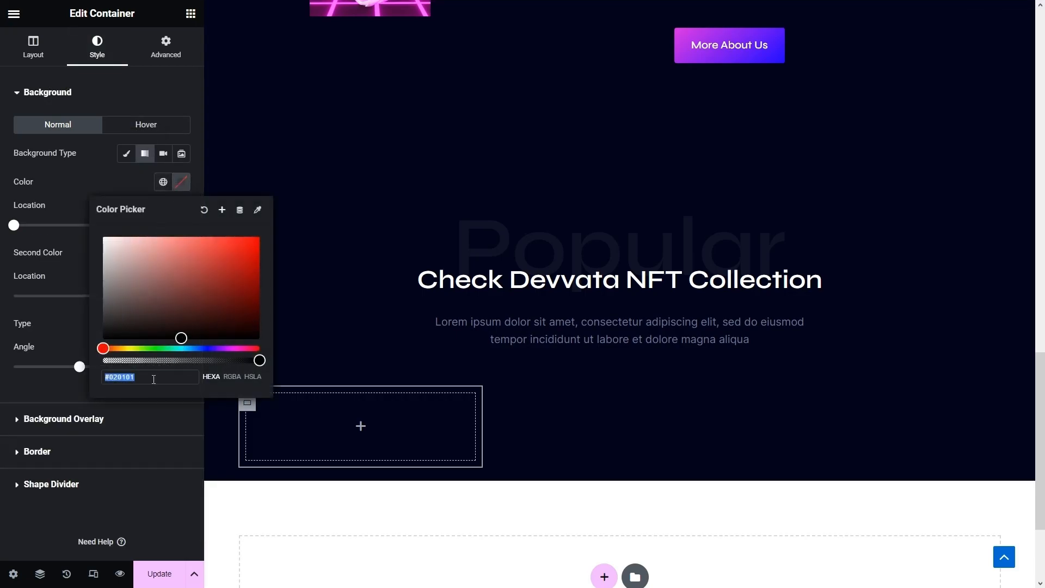
key("ctrl+v")
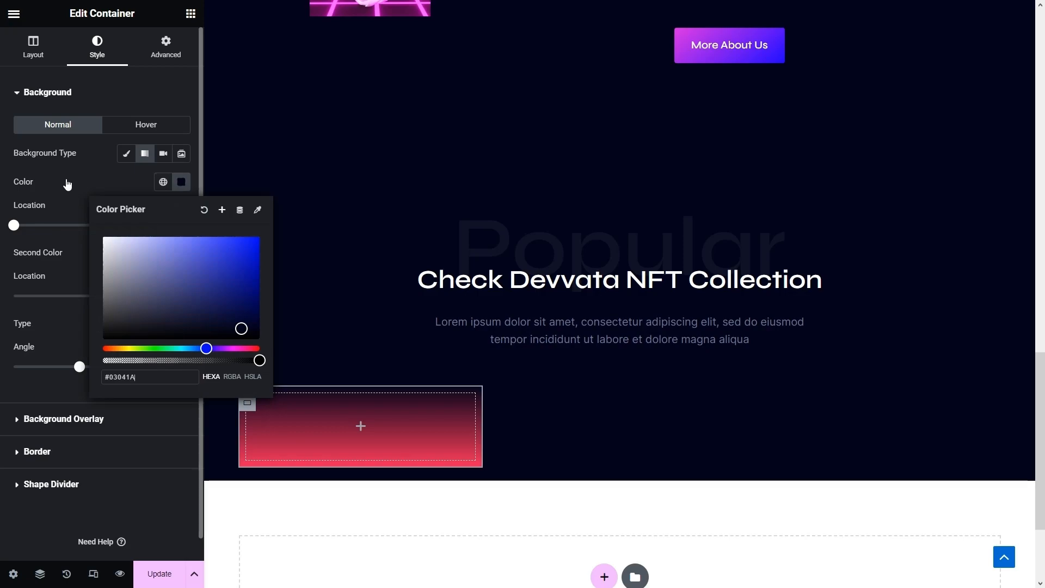
left_click(67, 186)
left_click(181, 255)
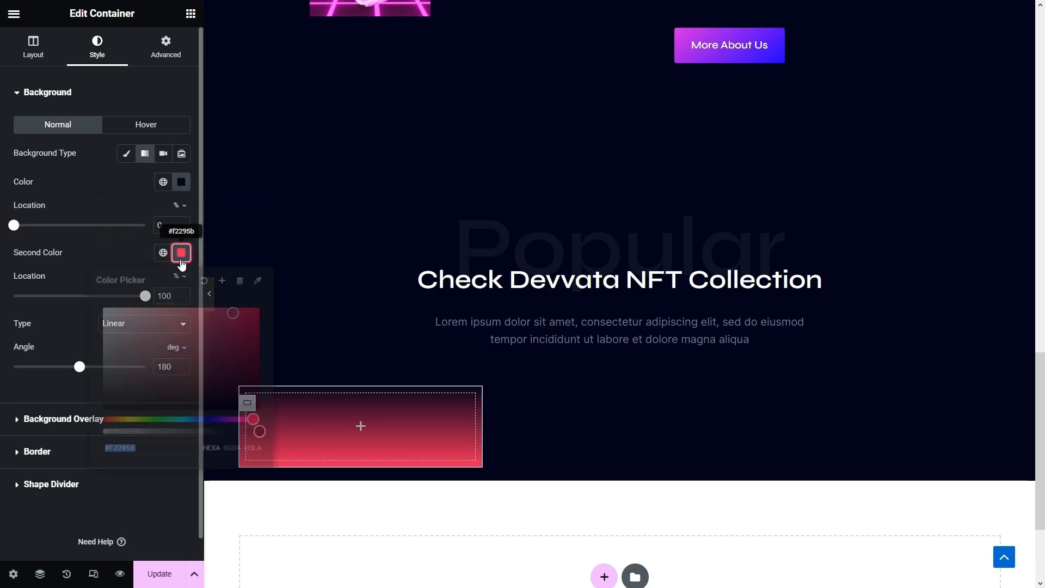
type("#19072D")
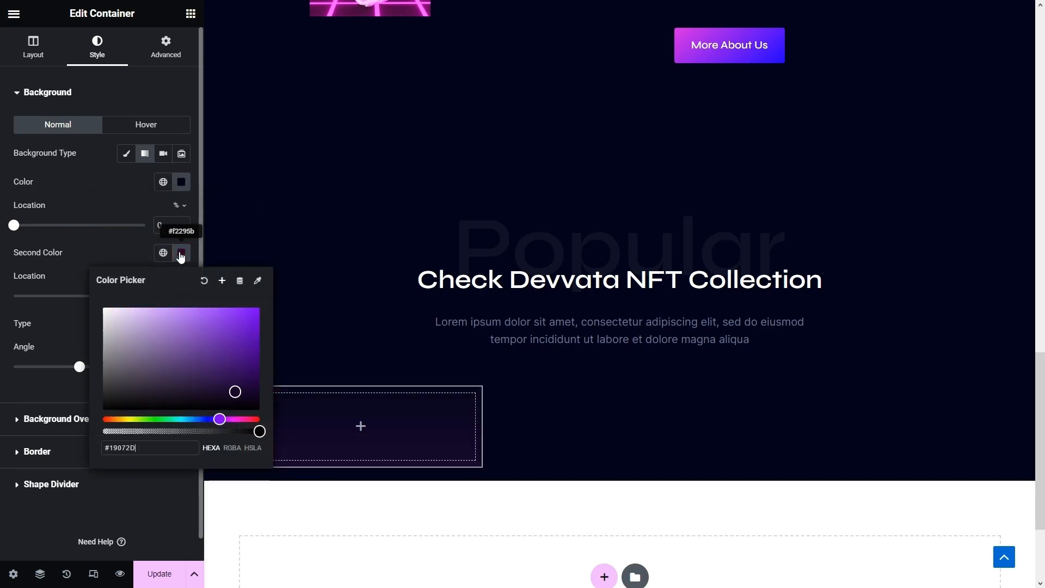
left_click(77, 311)
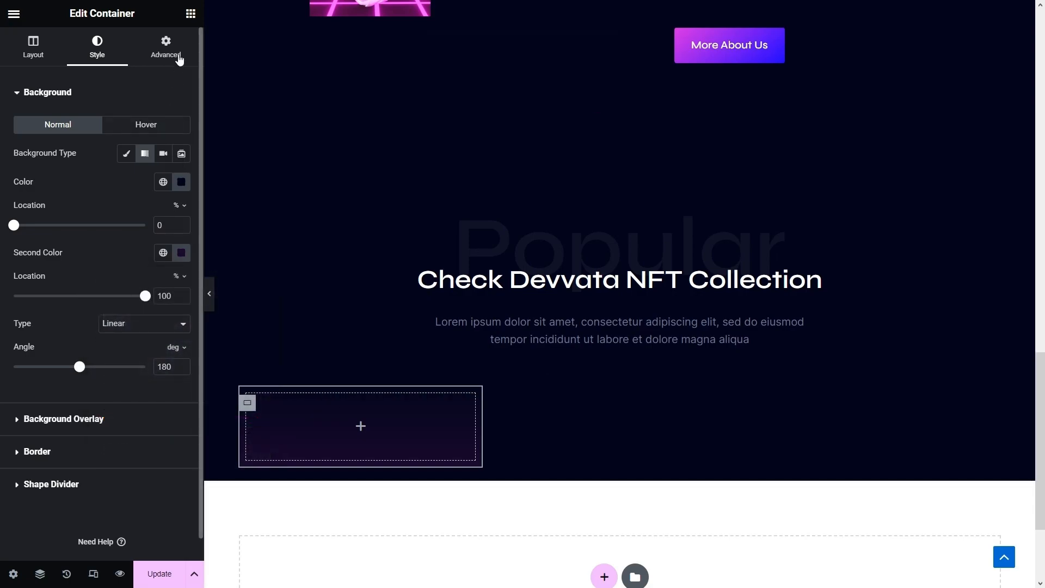
left_click(190, 15)
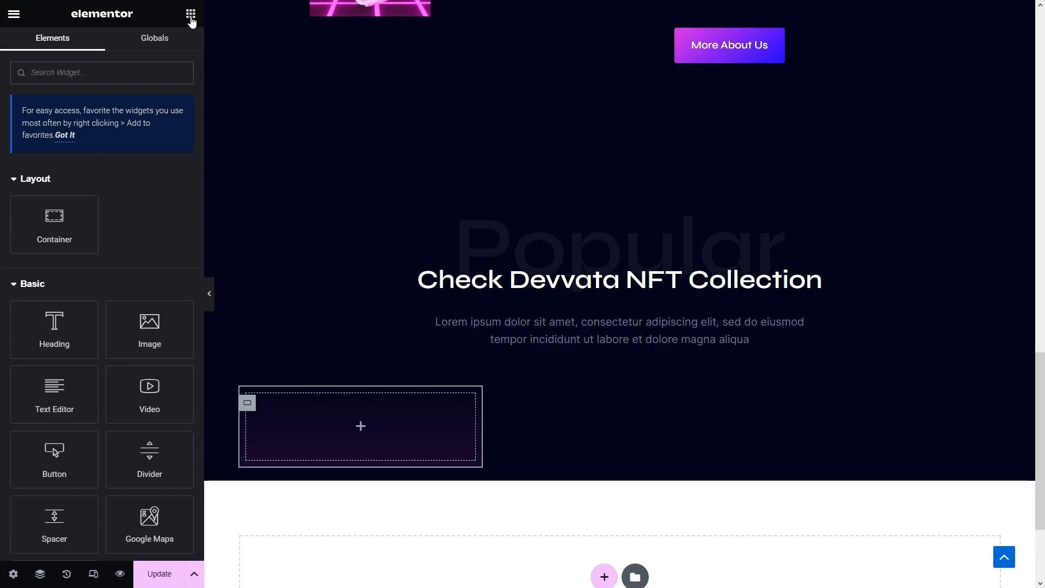
- Drop an Image widget into the card container and pad the container 50/35/30/35 px
left_click_drag(139, 321, 312, 422)
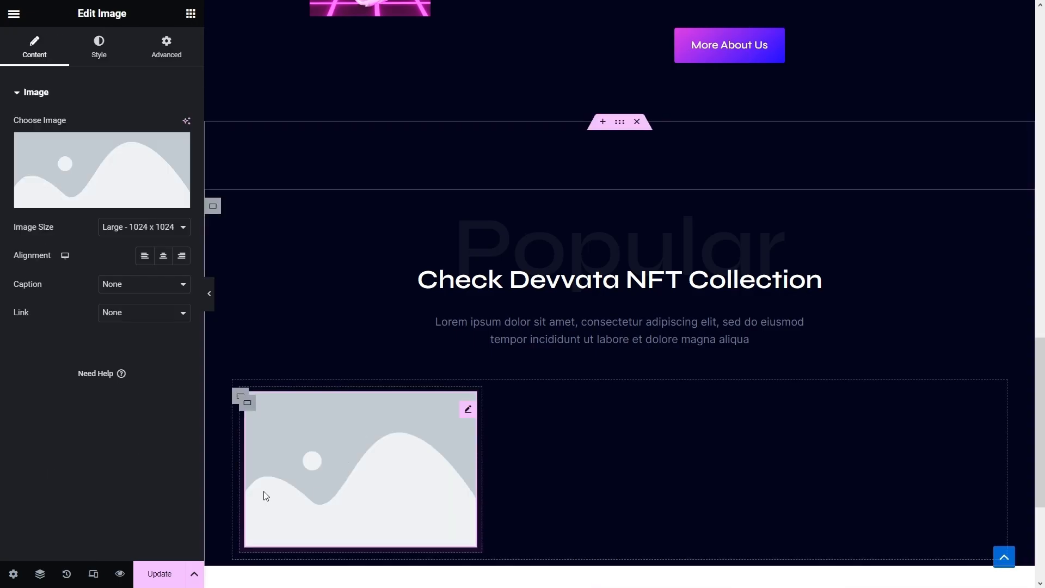
scroll(334, 381, "down", 3)
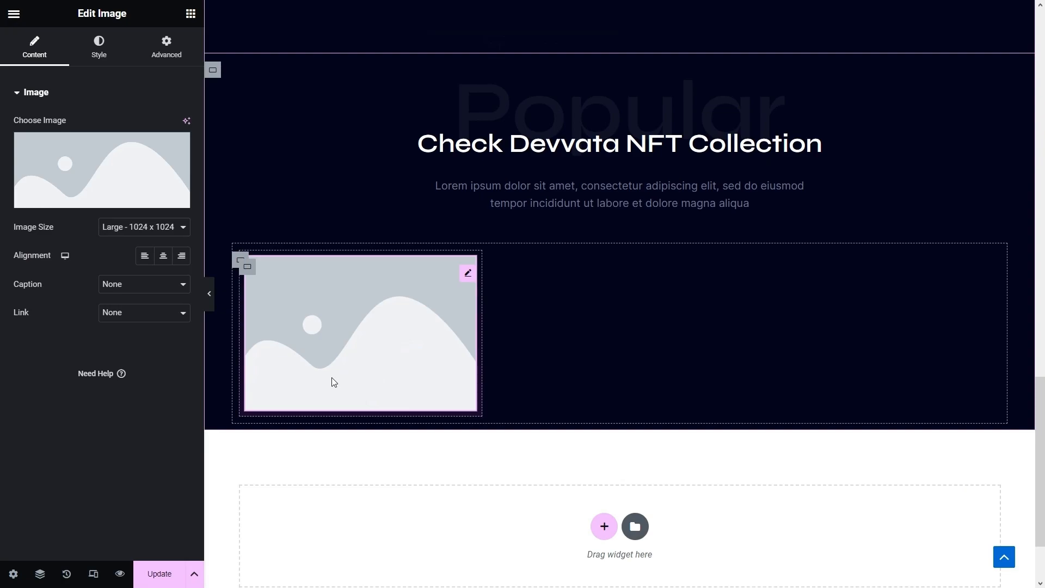
left_click(248, 271)
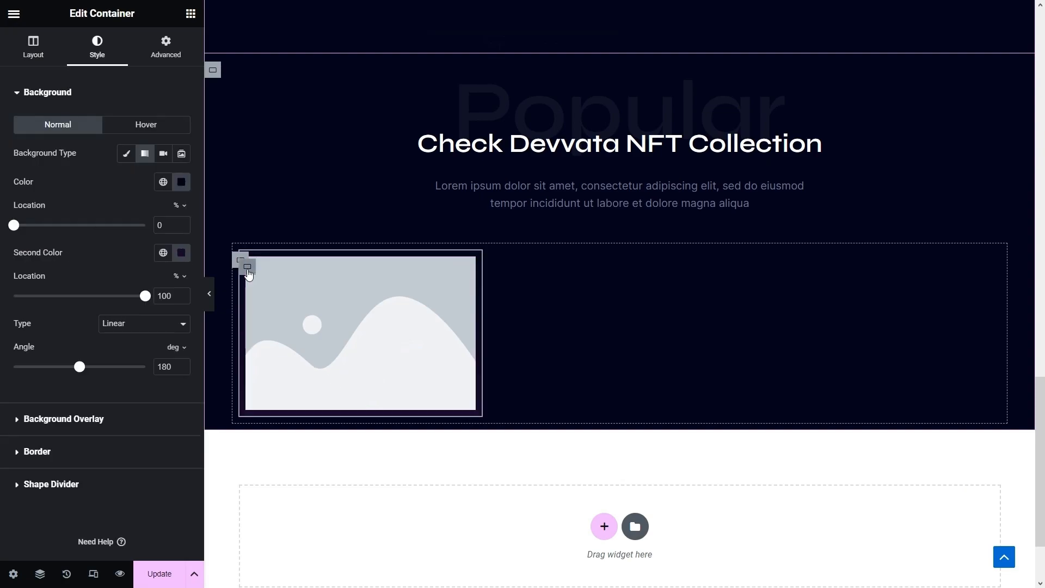
left_click(167, 47)
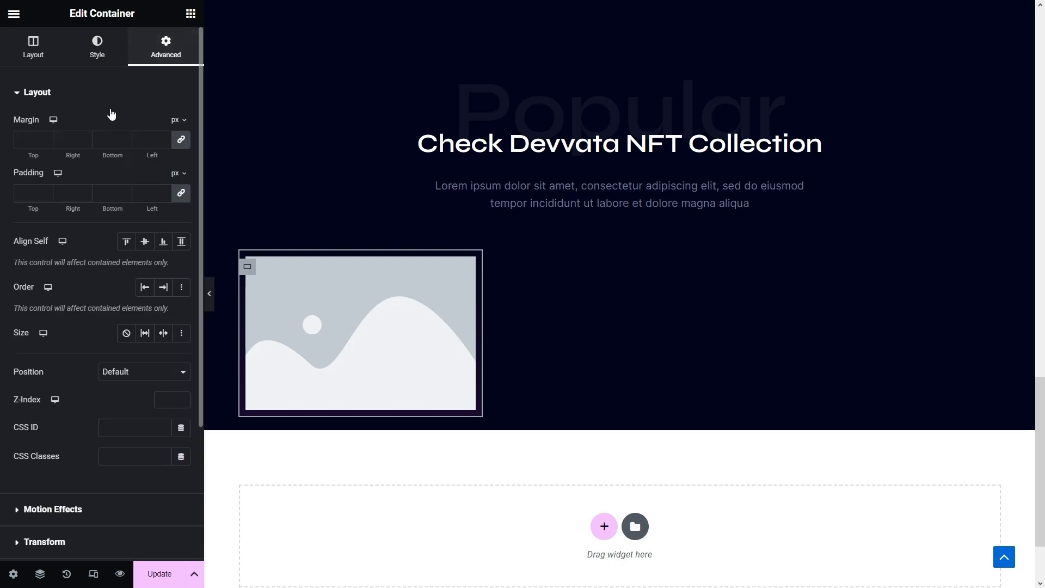
left_click(181, 193)
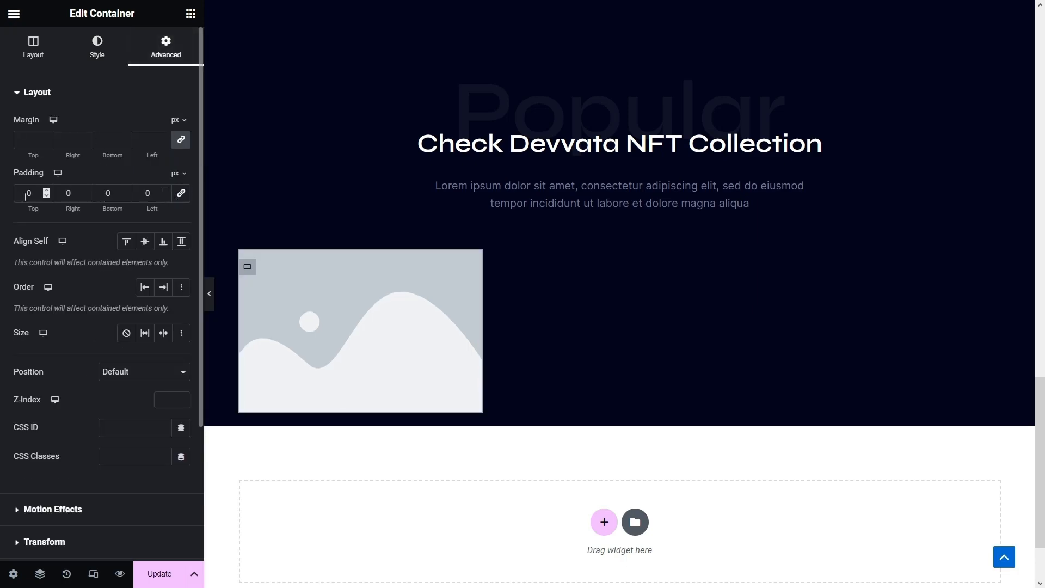
type("50")
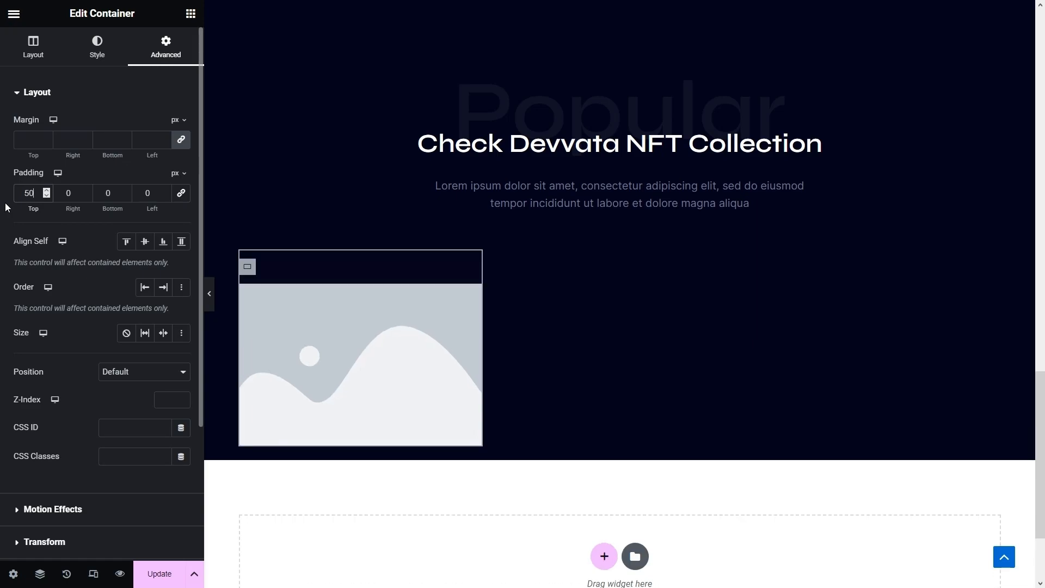
double_click(71, 193)
type("38")
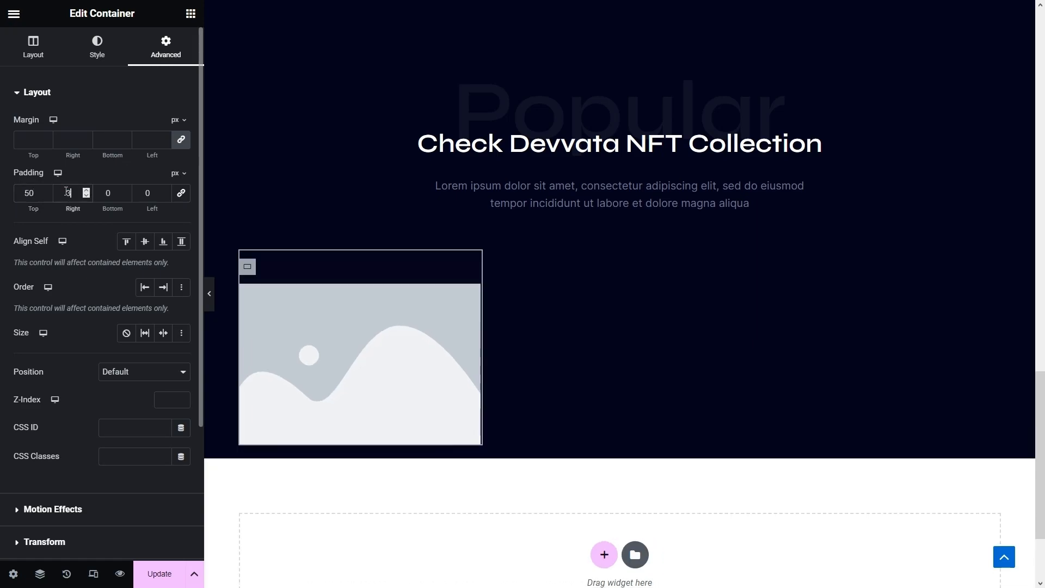
left_click(111, 194)
type("30")
double_click(138, 194)
type("35")
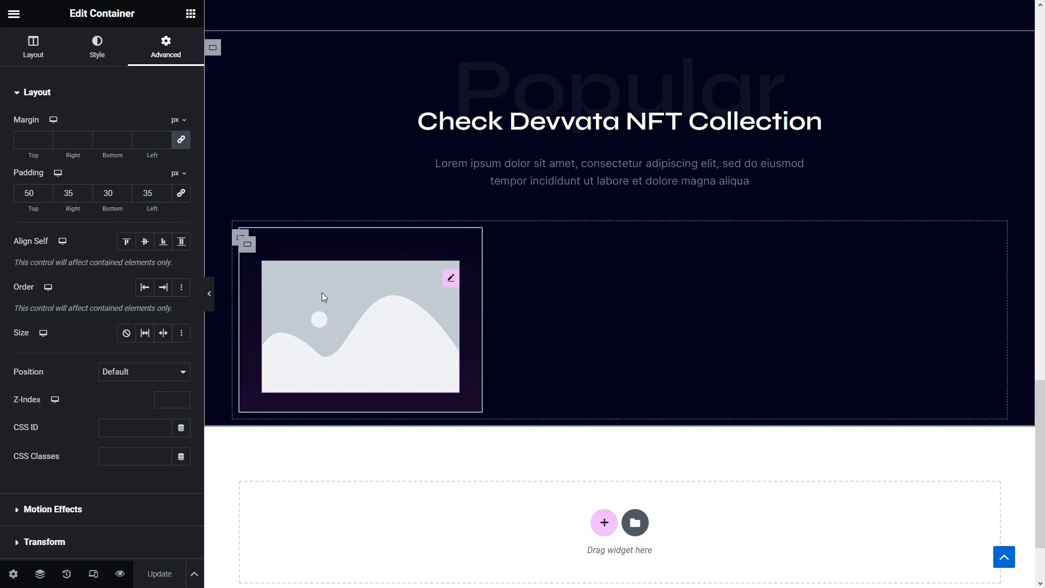
- Replace the placeholder image with nft1-popular.jpg from the Media Library
left_click(322, 292)
left_click(130, 157)
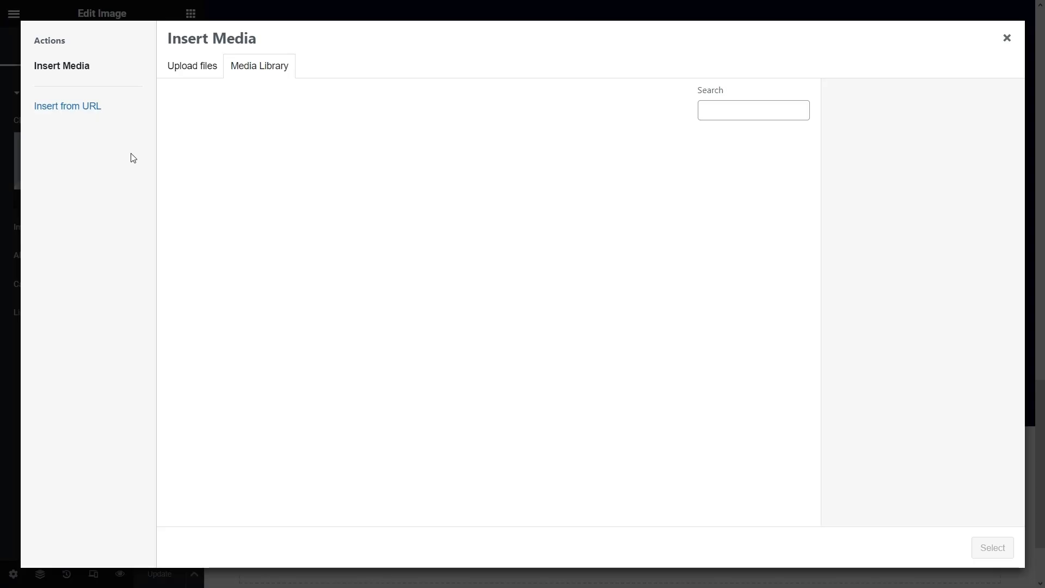
left_click(765, 186)
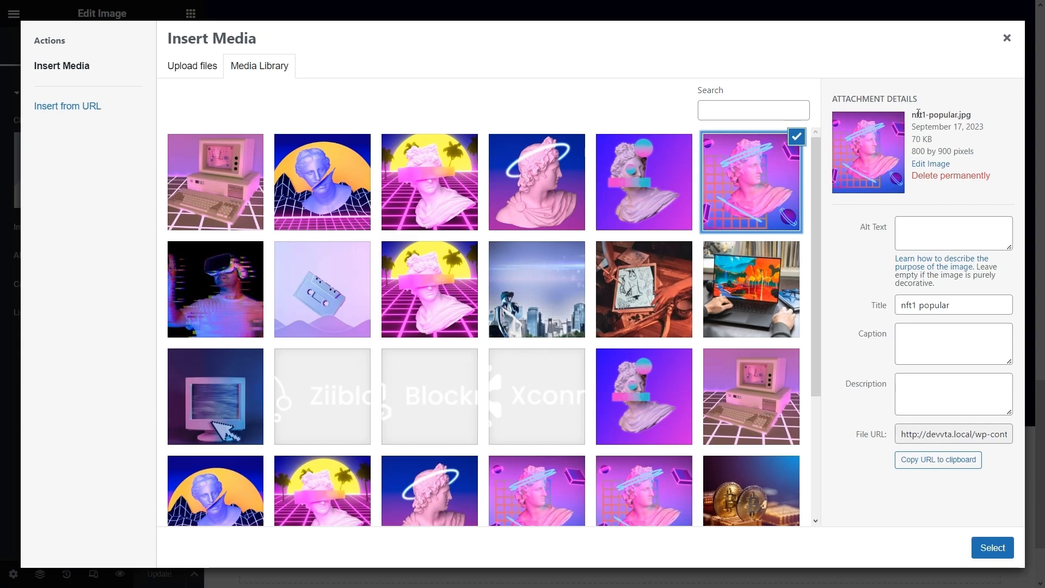
left_click(1000, 553)
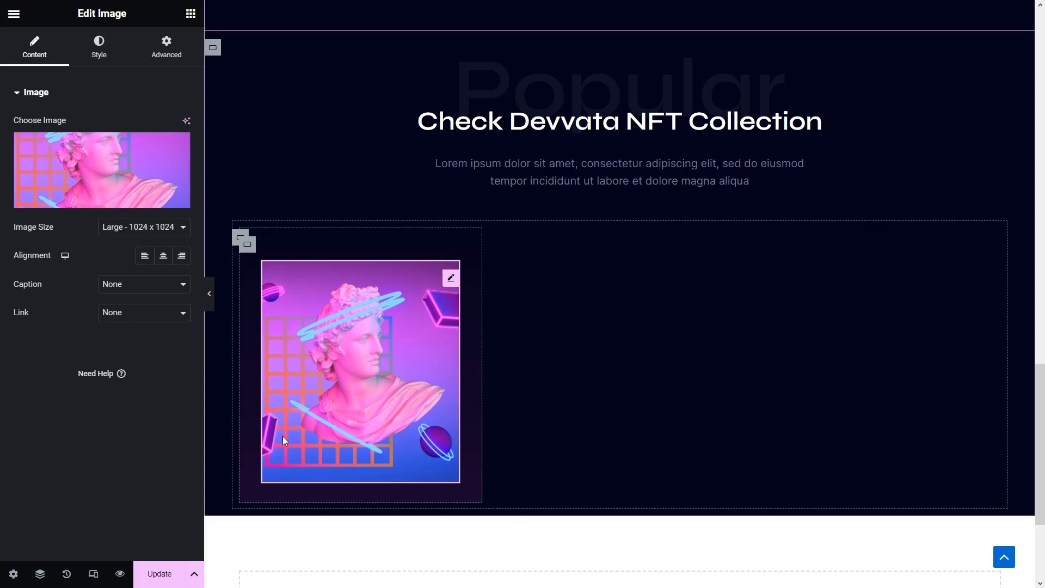
left_click(191, 14)
left_click(109, 75)
- Add an Icon Box below the image and give it the Ethereum icon
type("icon box")
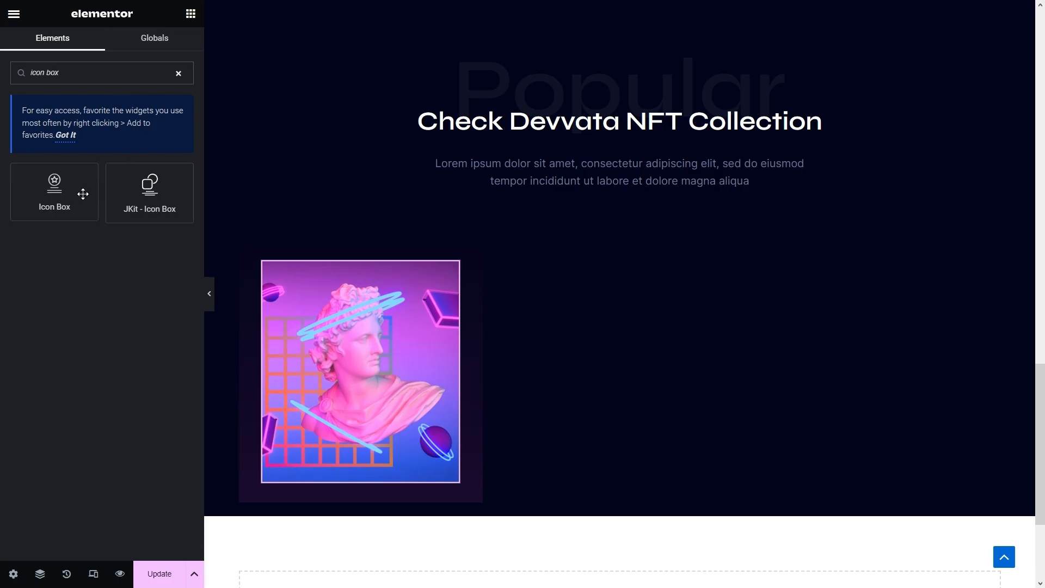
left_click_drag(83, 194, 338, 485)
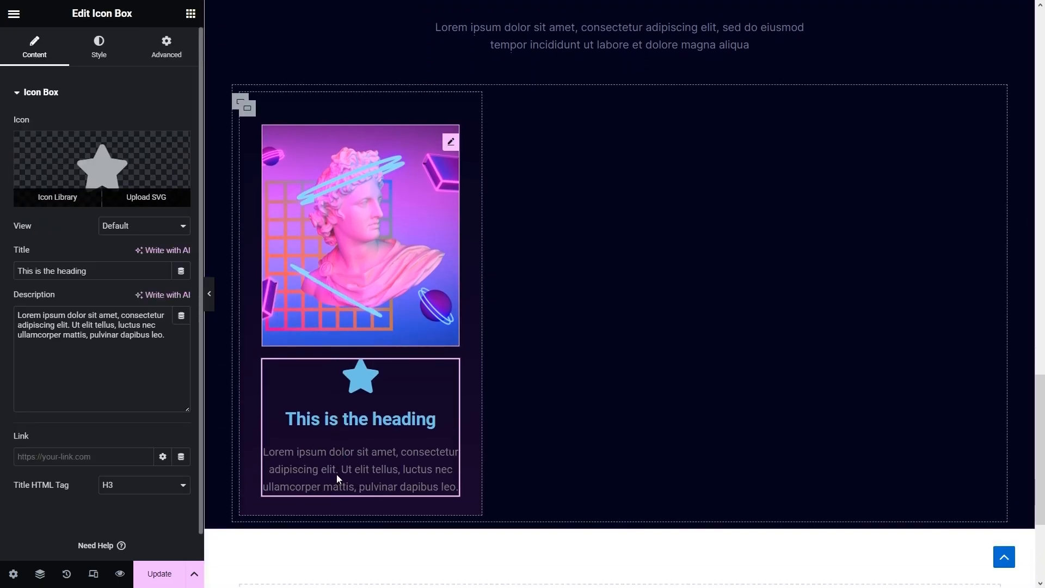
left_click(105, 151)
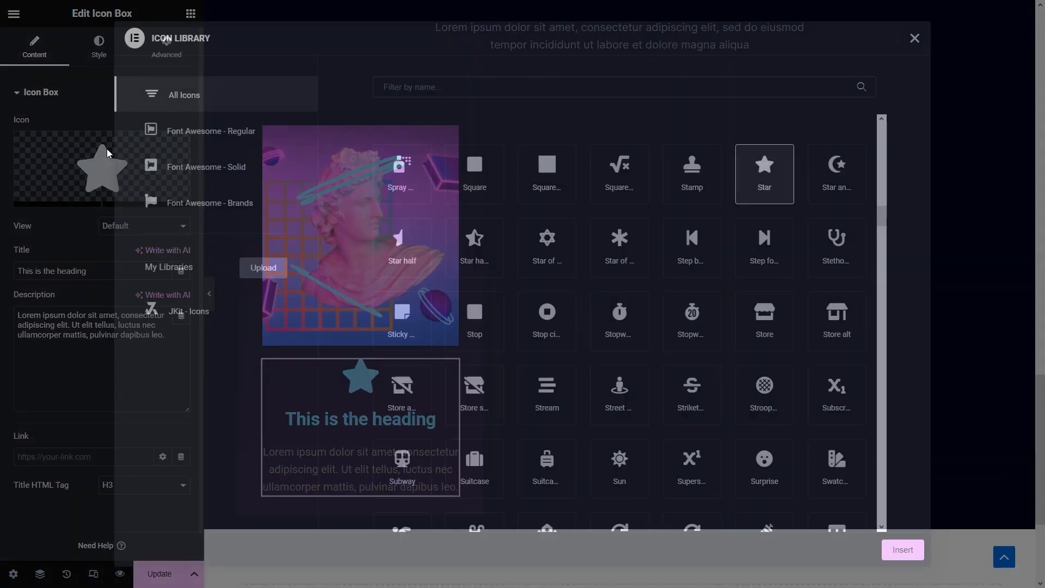
type("ether")
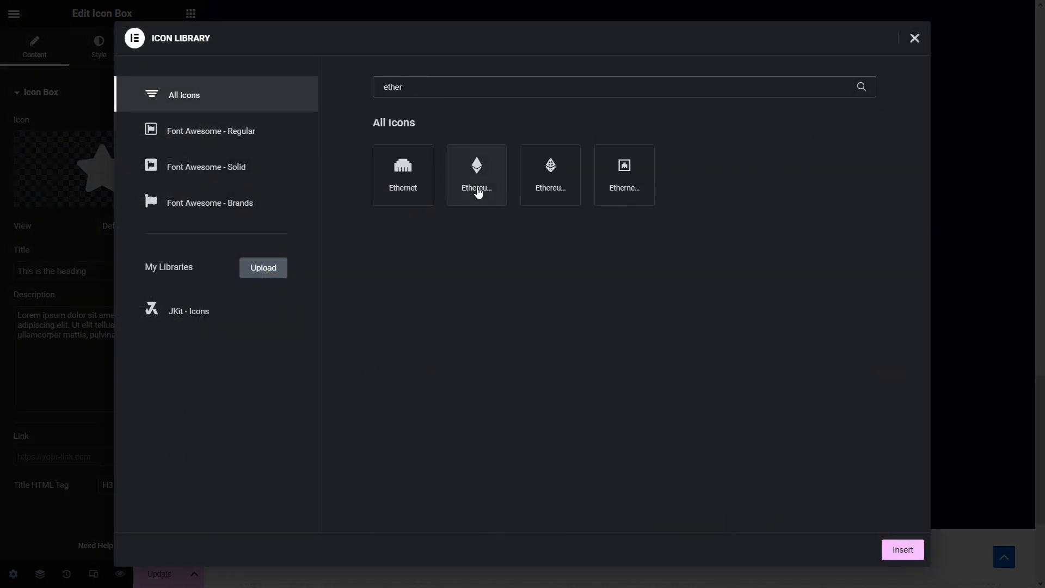
left_click(485, 189)
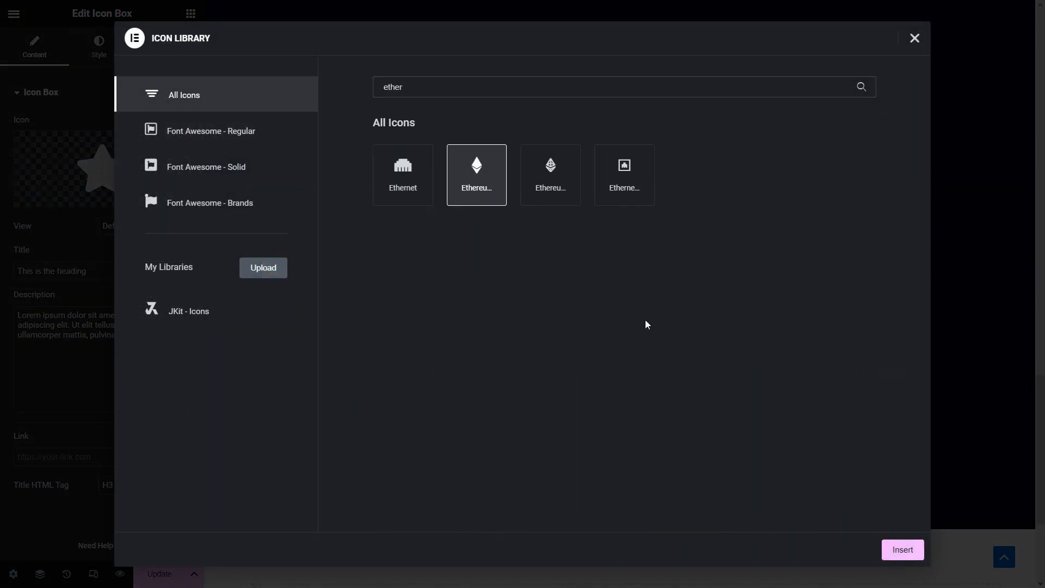
left_click(905, 546)
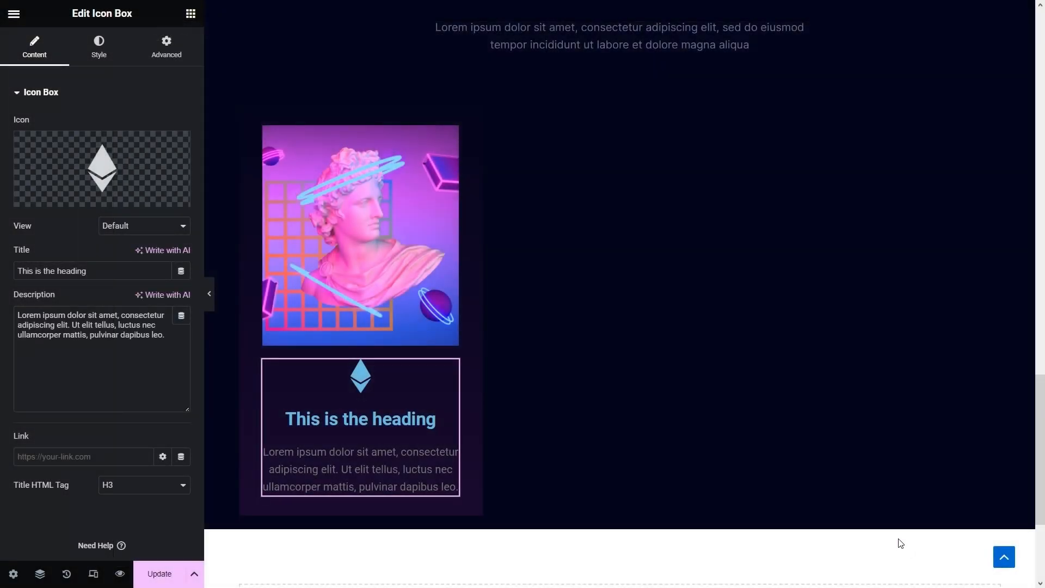
- Set the icon box title to 0.19 and delete the description text
left_click_drag(95, 270, 2, 282)
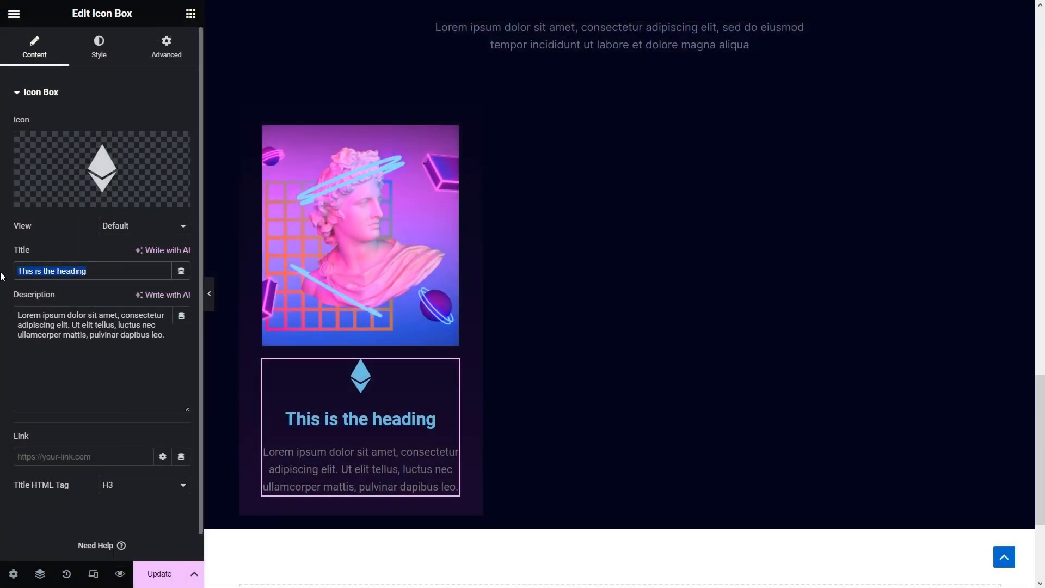
type("0.19")
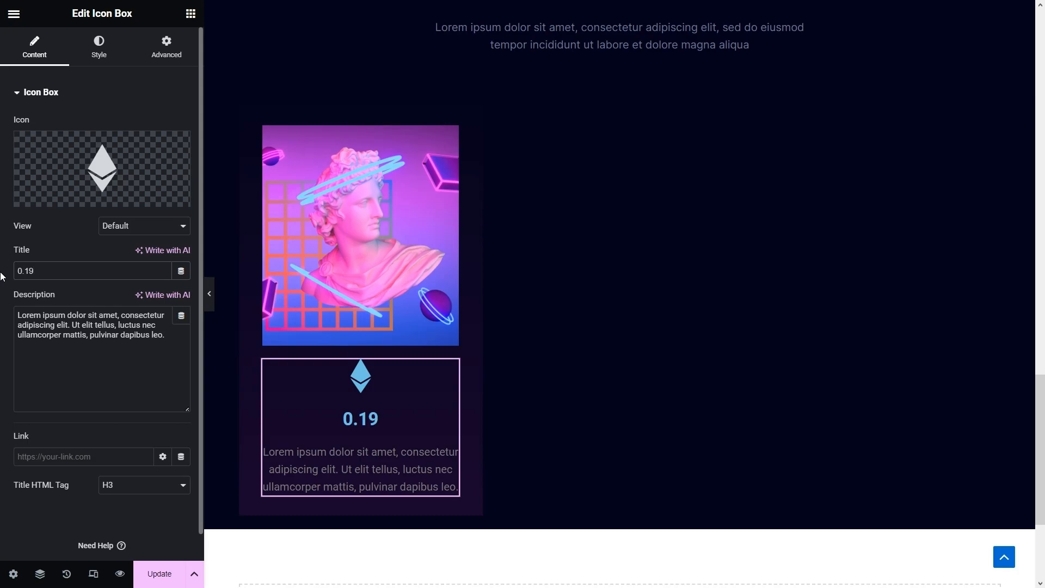
left_click_drag(182, 341, 1, 314)
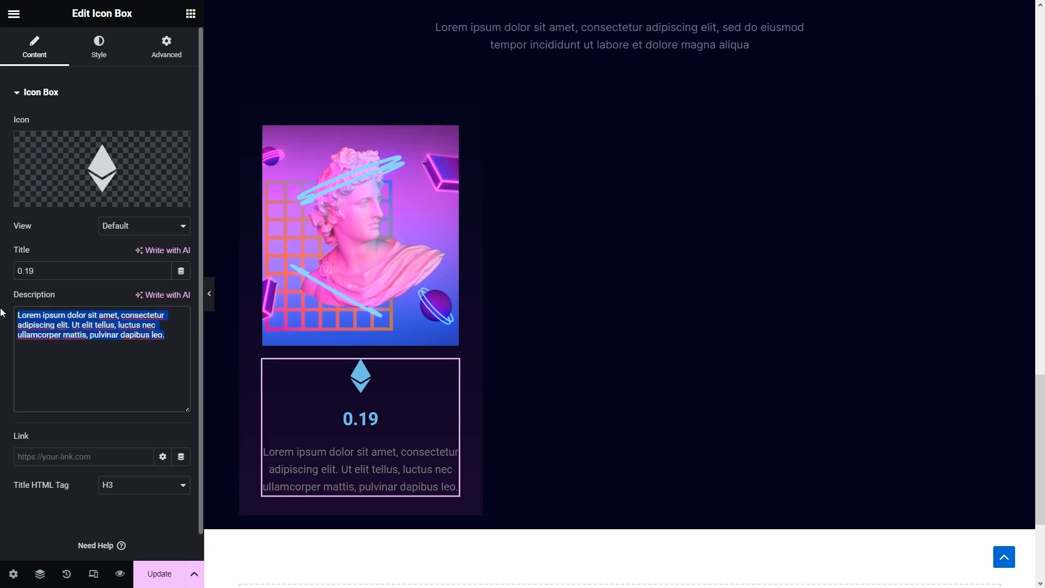
key("BackSpace")
scroll(70, 331, "down", 1)
scroll(65, 292, "up", 1)
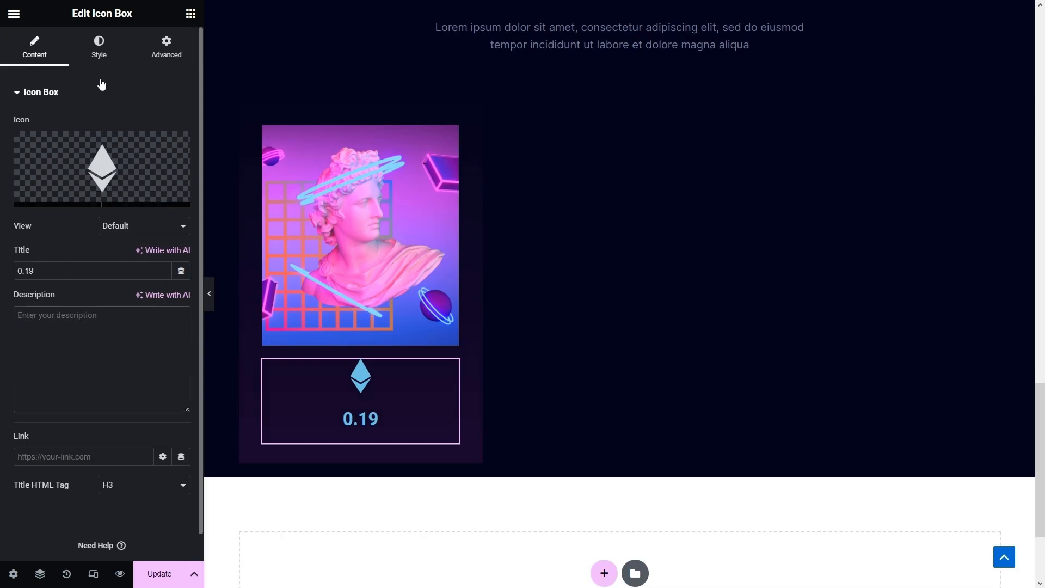
- Place the icon left of the title, size 18, in the pink global colour
left_click(106, 51)
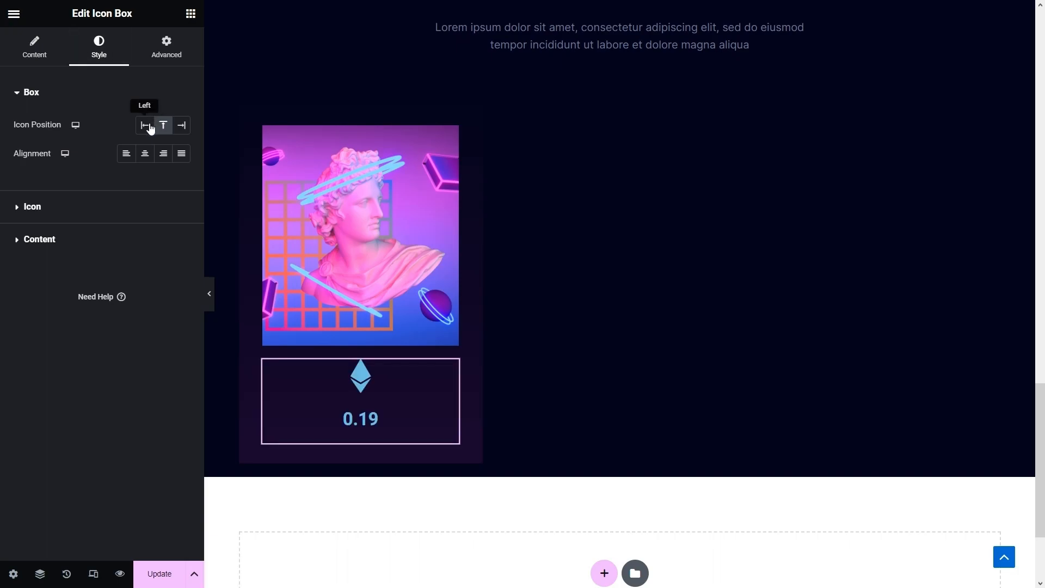
left_click(150, 129)
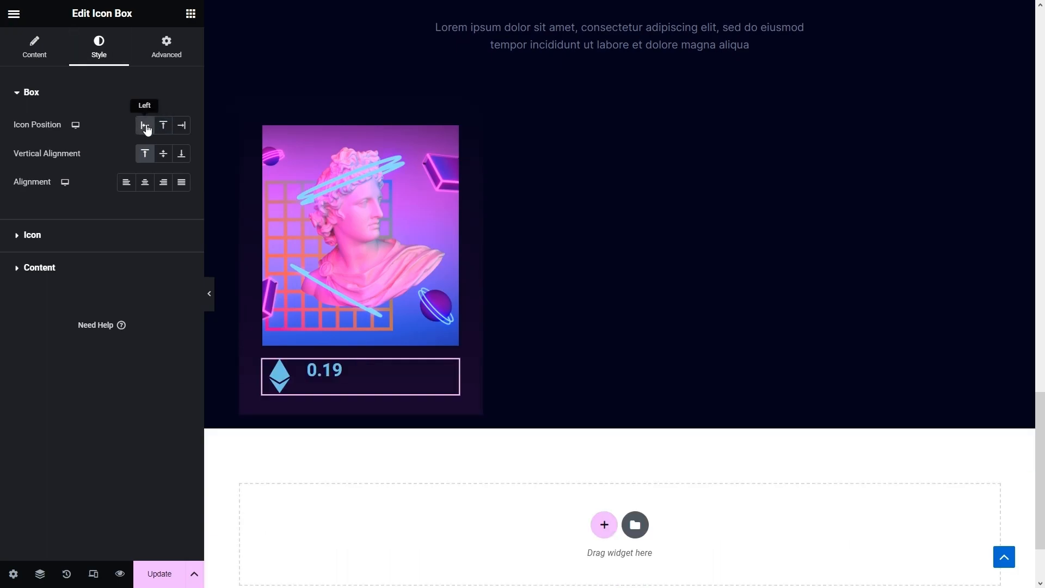
left_click(77, 243)
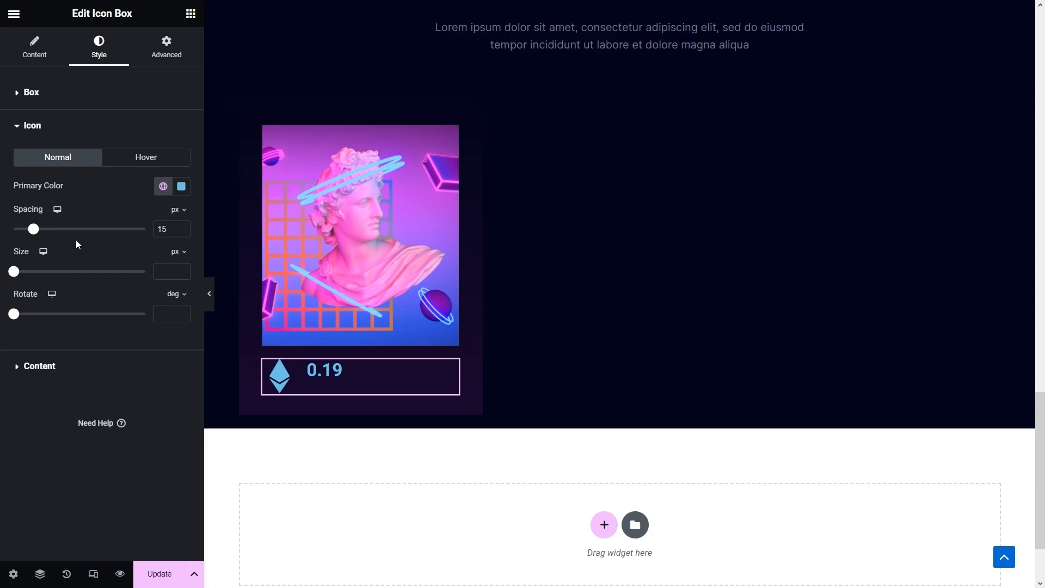
left_click(165, 274)
type("18")
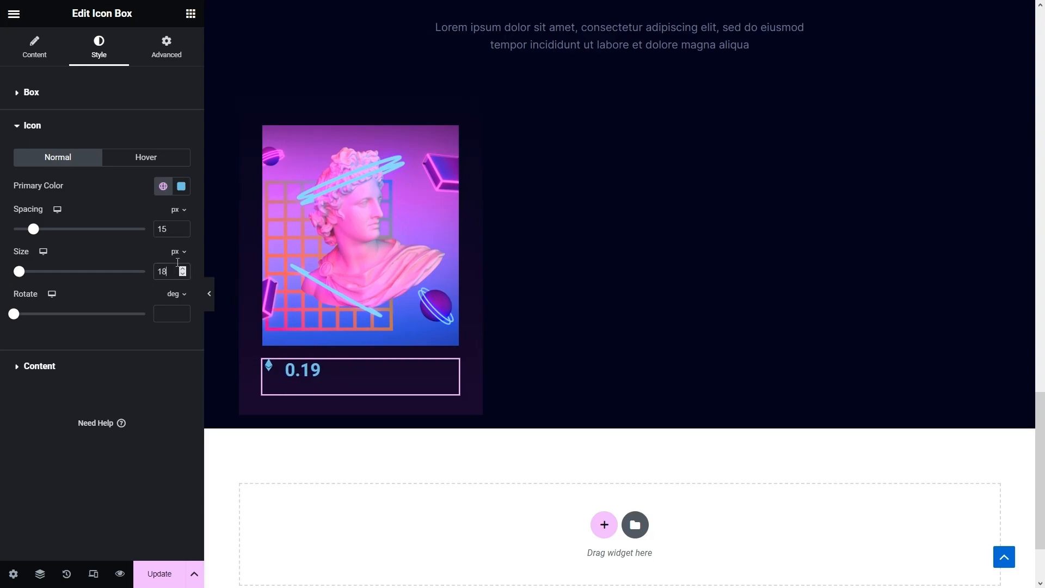
left_click(162, 186)
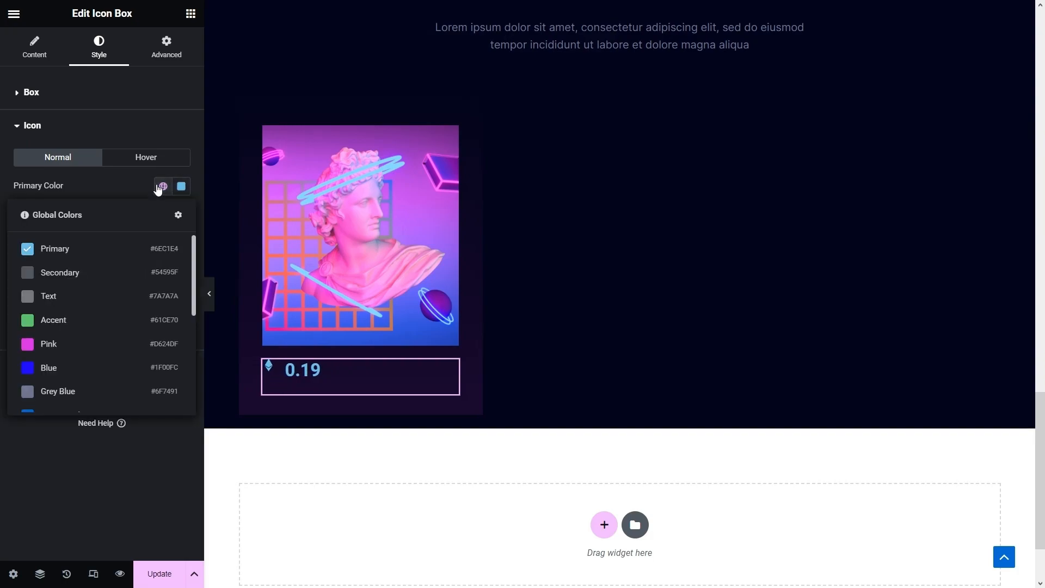
left_click(77, 344)
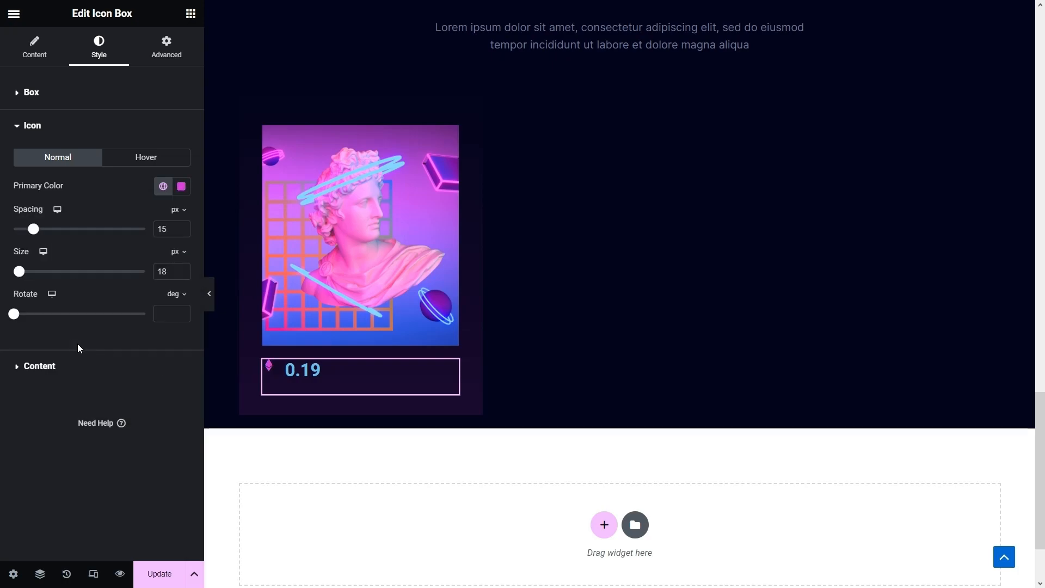
- Style the 0.19 title grey blue in Syne at 22 px
left_click(66, 367)
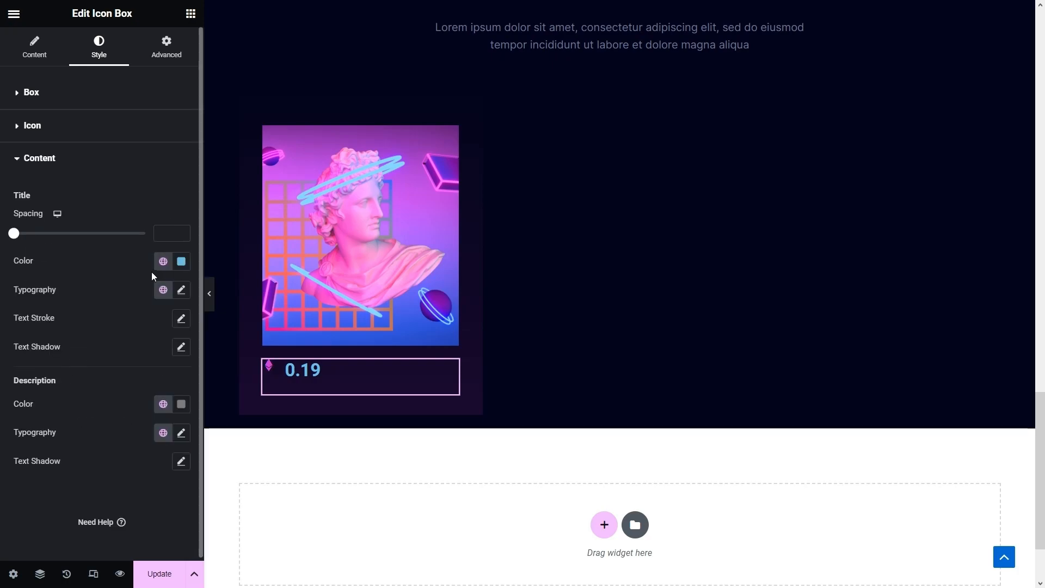
left_click(164, 265)
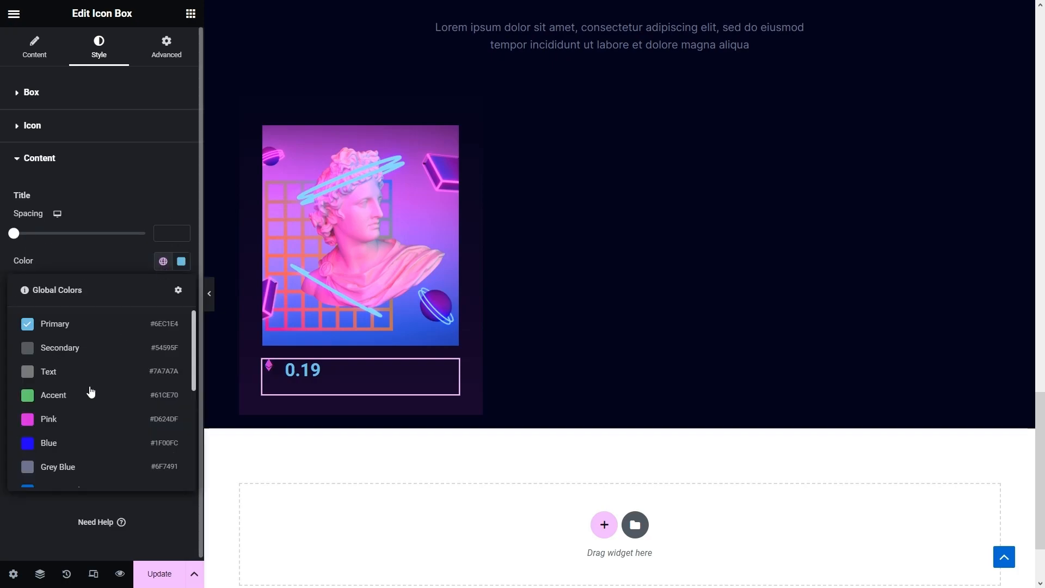
left_click(70, 463)
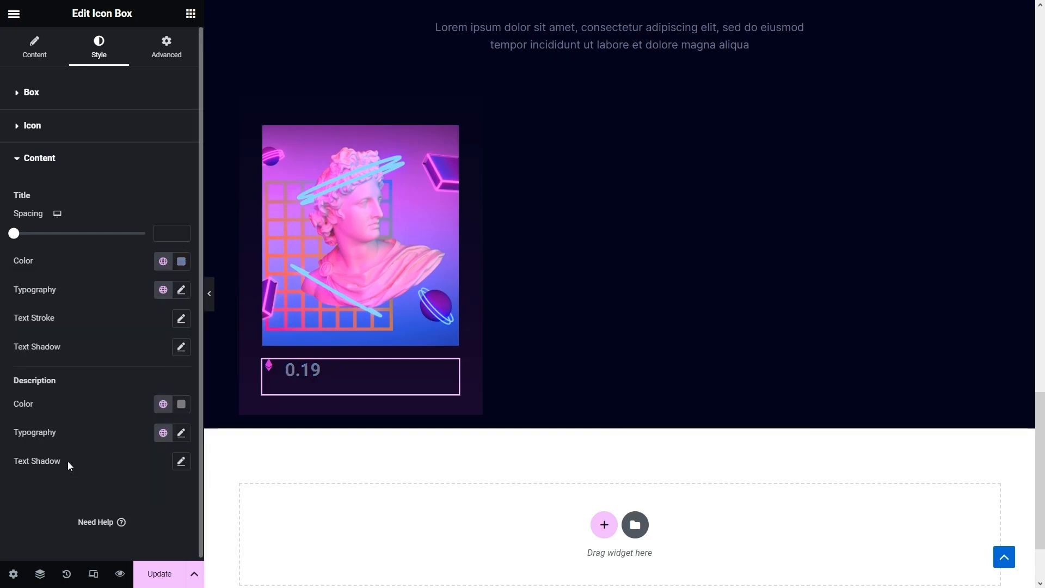
left_click(183, 294)
left_click(142, 355)
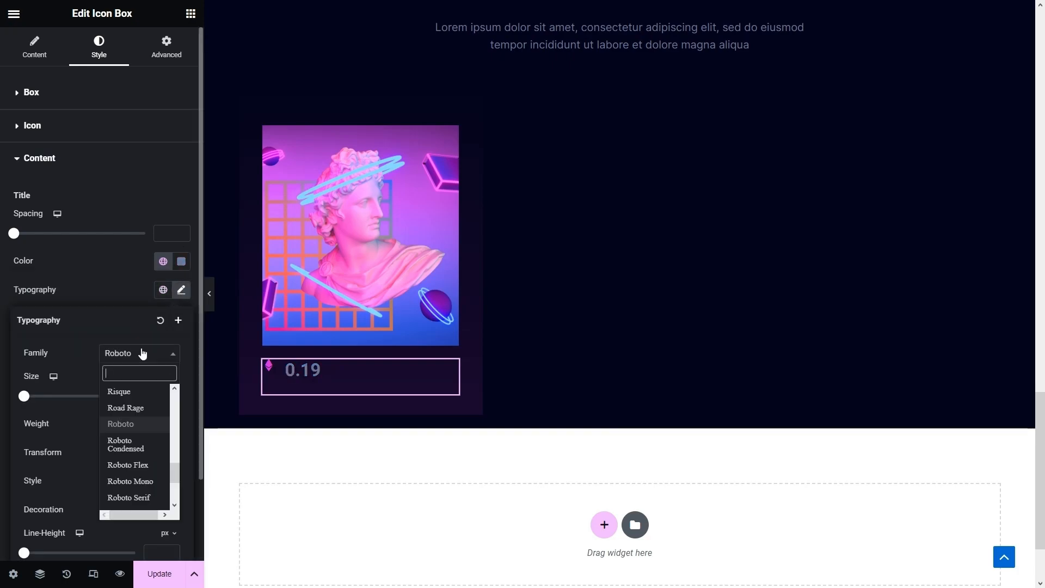
type("syne")
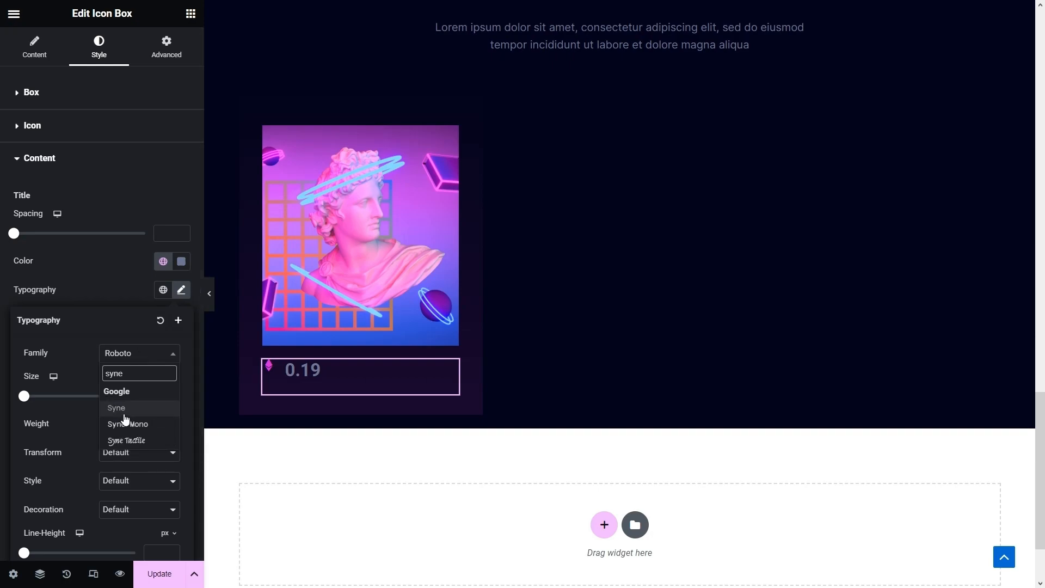
left_click(158, 407)
type("22")
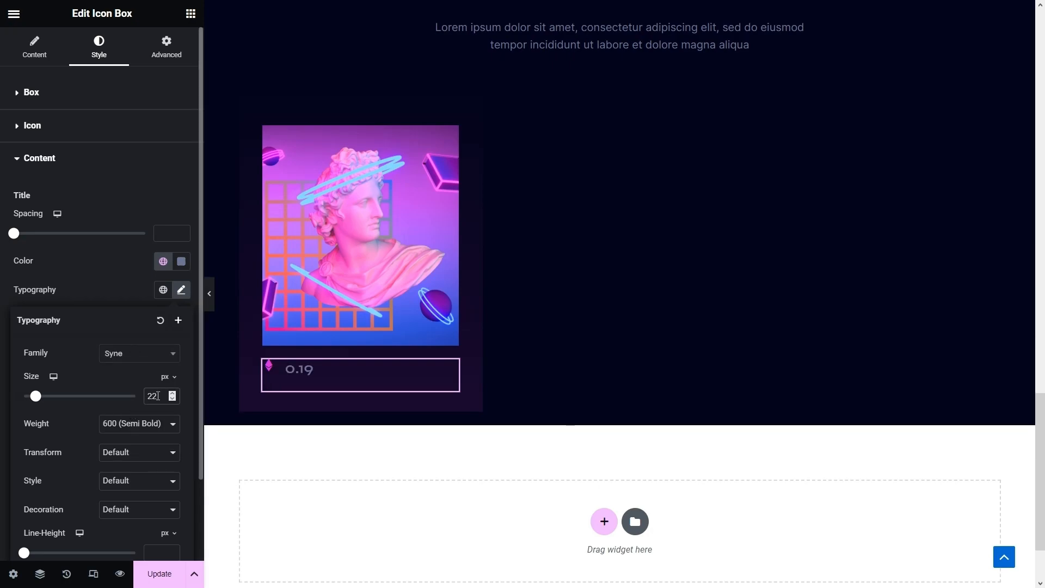
left_click(85, 185)
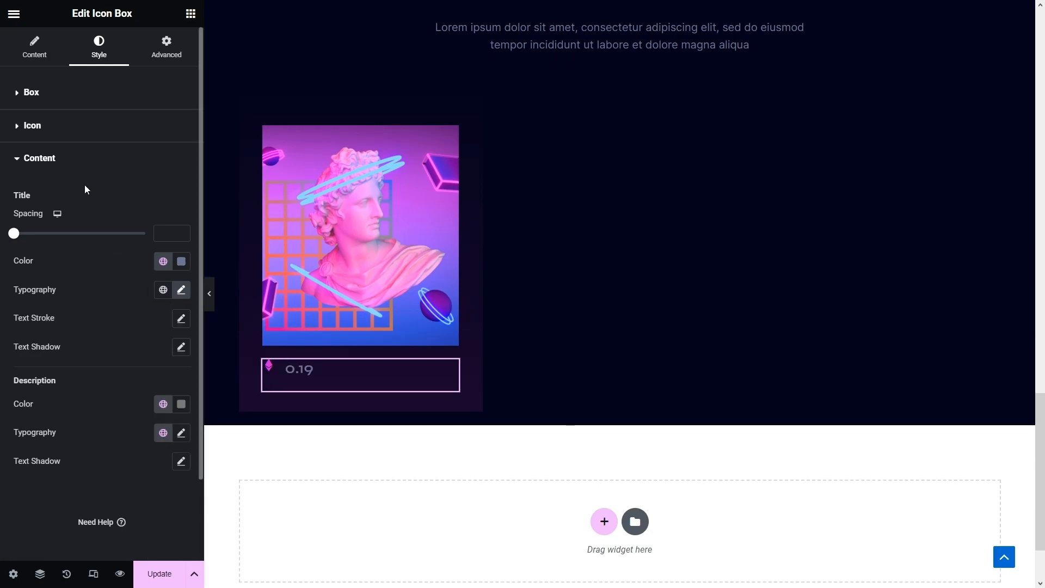
- Give the icon box a 15 px top margin
left_click(175, 51)
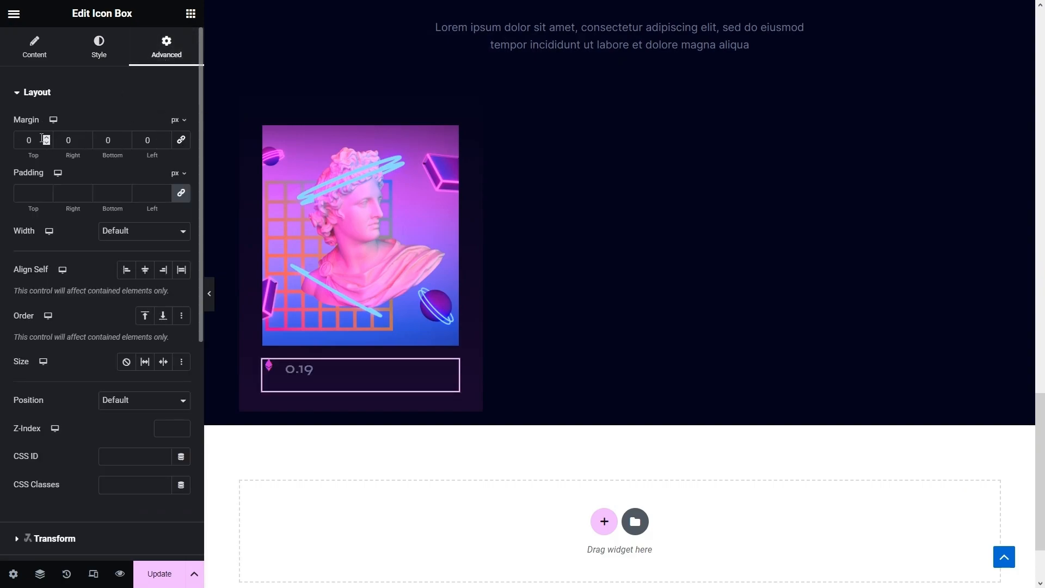
type("15")
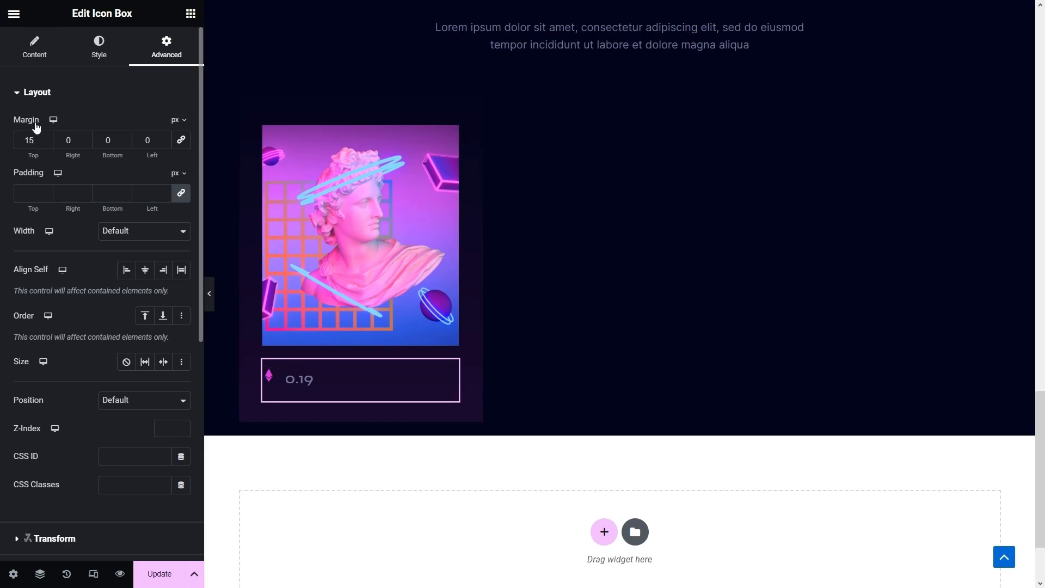
left_click(191, 14)
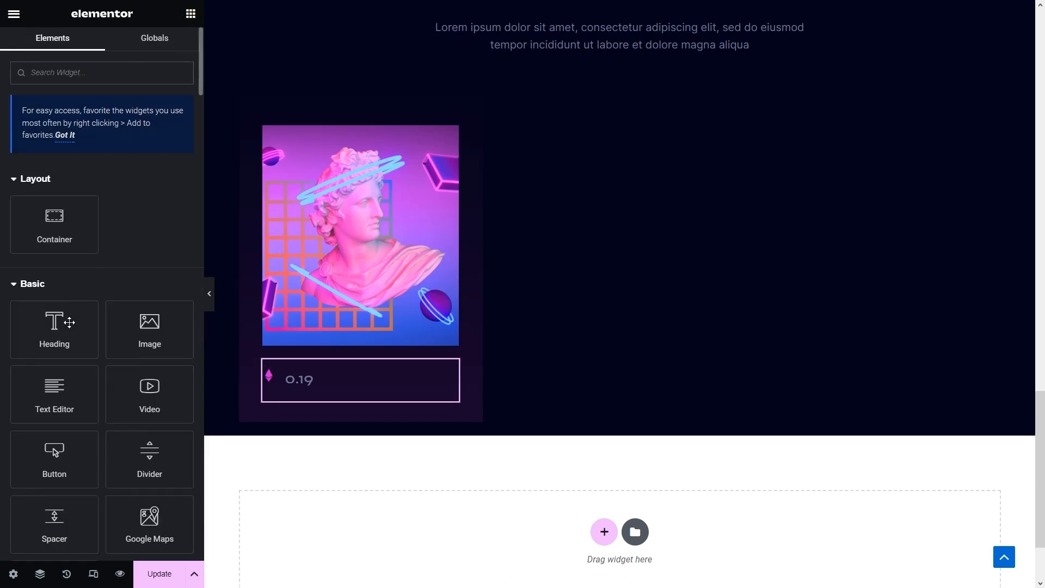
- Add a heading below the 0.19 price reading 'Vaporwave Sculpture #1125'
left_click_drag(74, 317, 266, 392)
left_click_drag(316, 404, 314, 397)
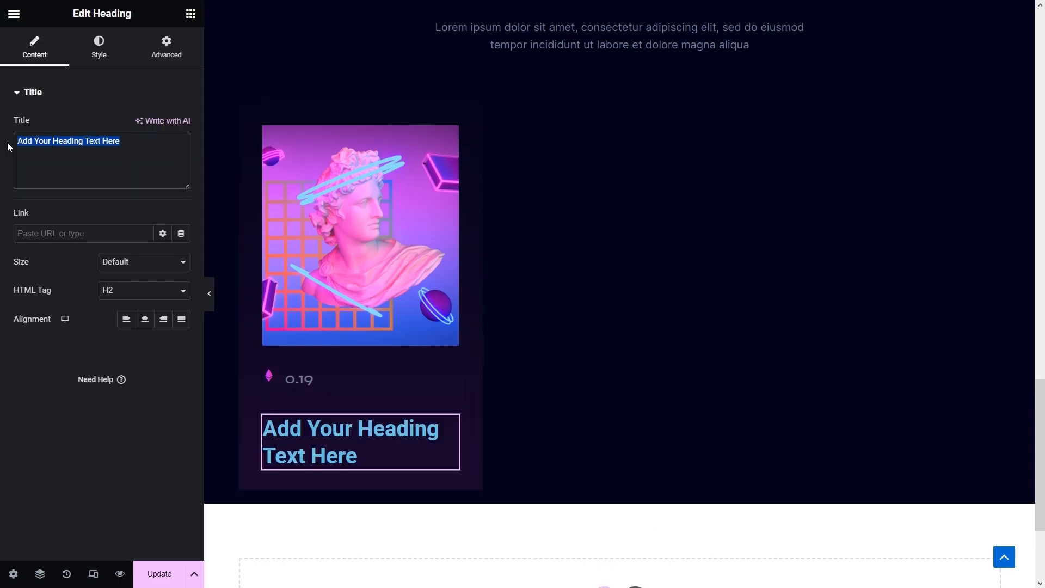
type("Vaporwave Sculpture #1125")
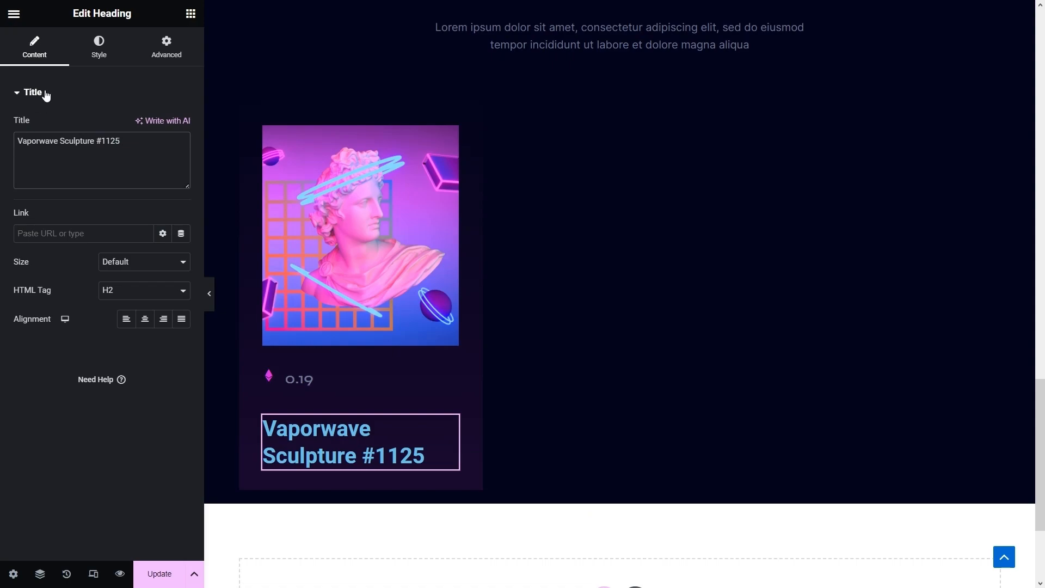
- Make the heading text white and set its font to Syne
left_click(99, 46)
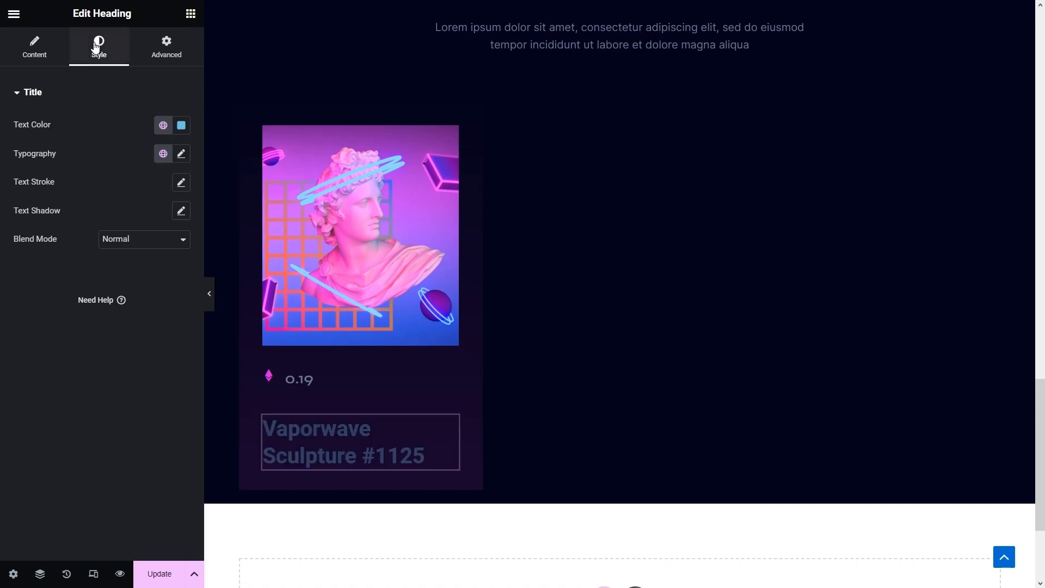
left_click(163, 126)
scroll(98, 272, "down", 5)
left_click(102, 274)
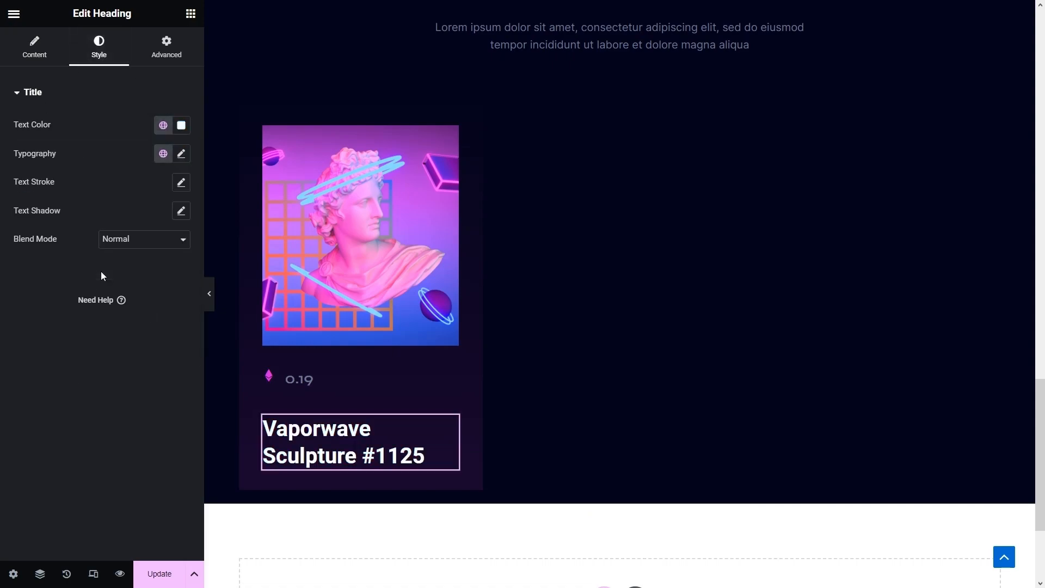
left_click(181, 154)
left_click(158, 220)
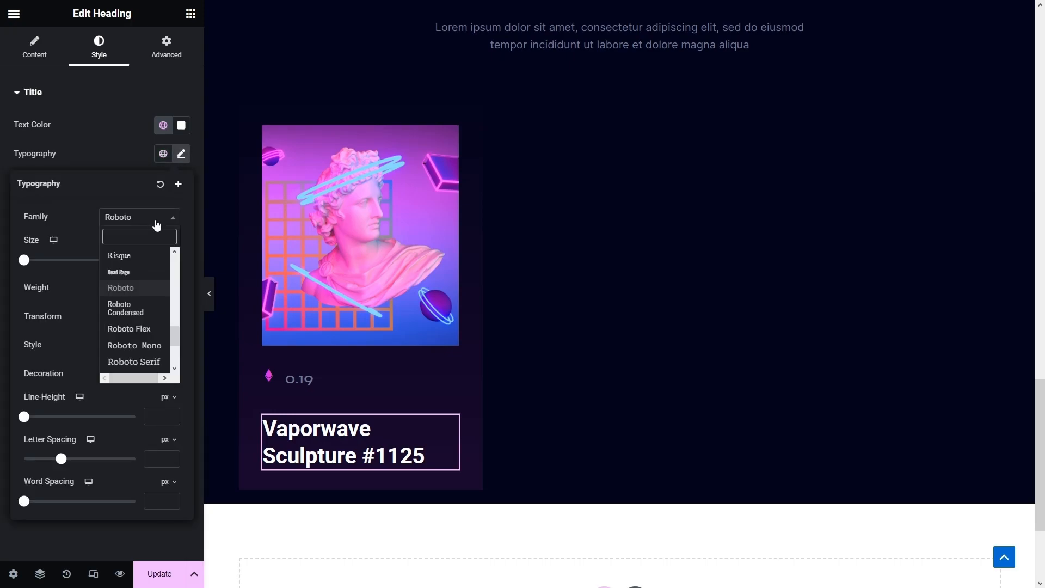
type("syne")
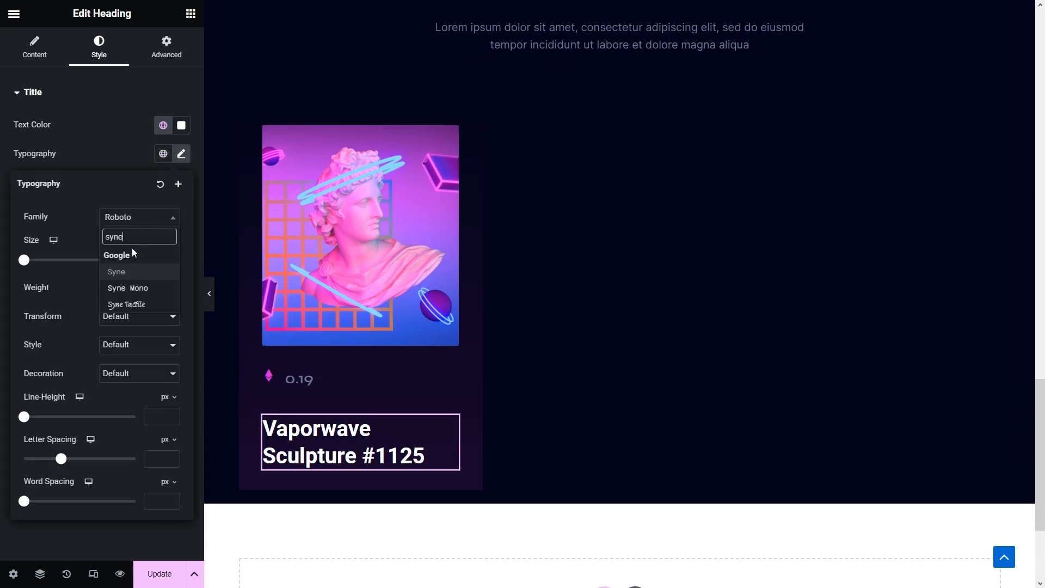
left_click(130, 273)
- Set the heading to 24 px and paste a copy of the More About Us button into the card as 'View Details'
type("24")
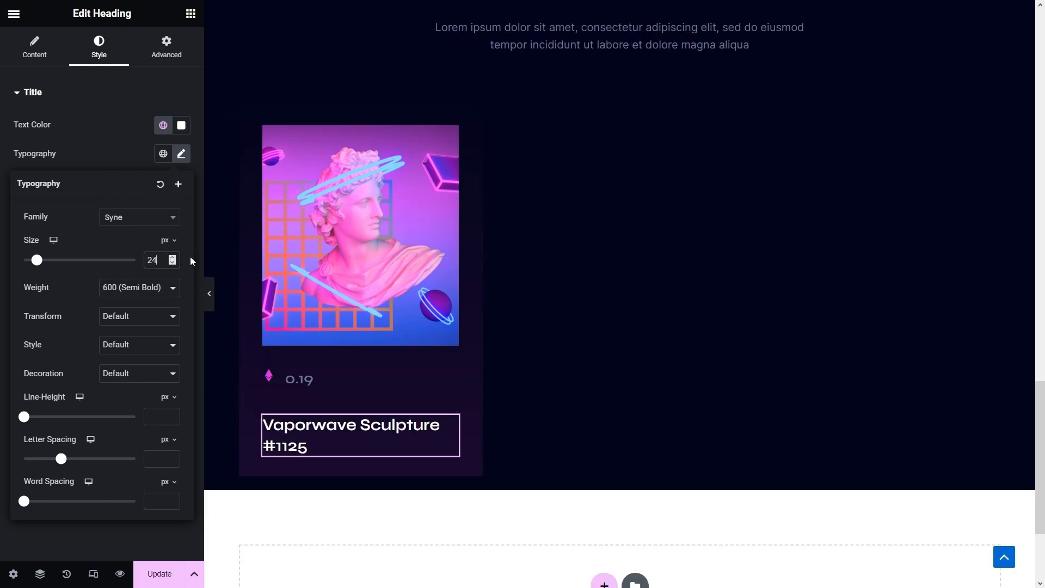
scroll(431, 296, "up", 12)
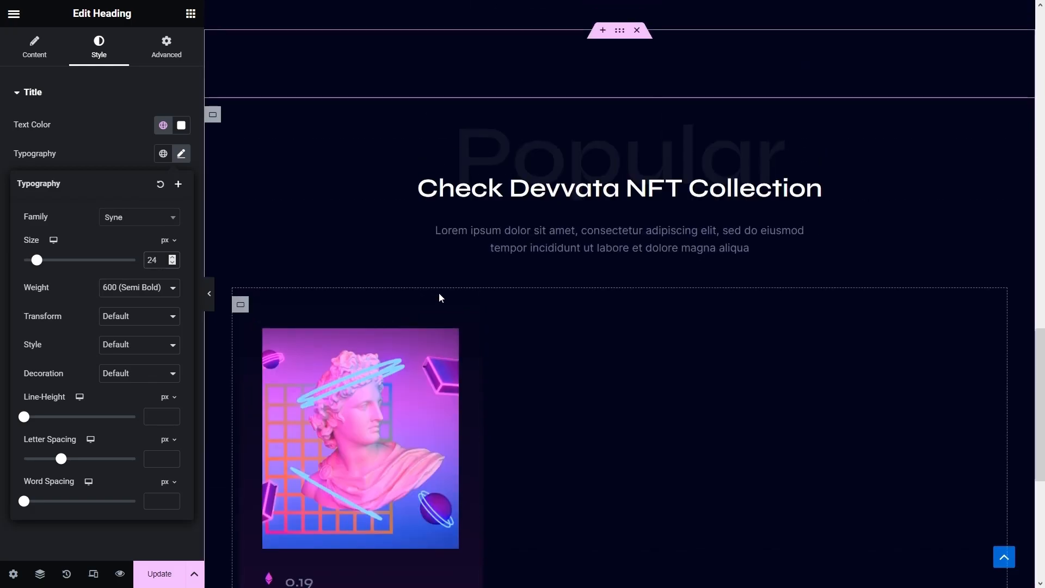
right_click(769, 432)
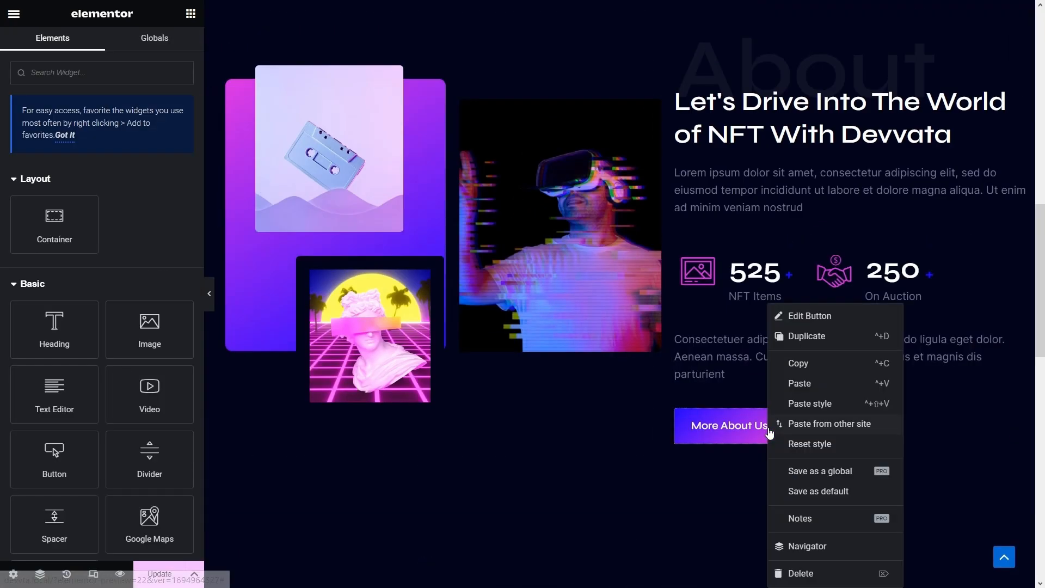
left_click(798, 364)
scroll(798, 382, "down", 3)
scroll(798, 383, "down", 6)
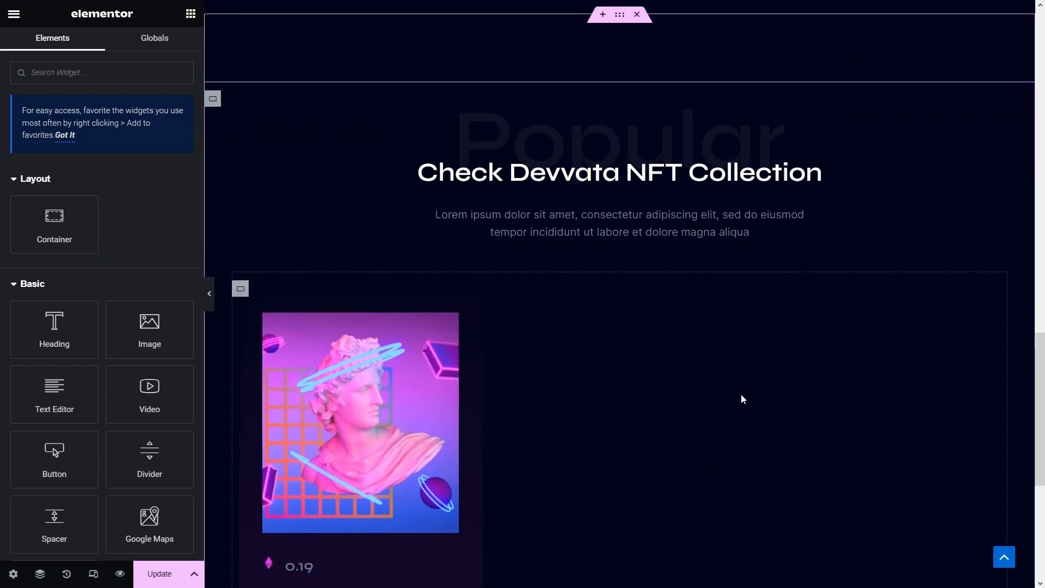
right_click(321, 526)
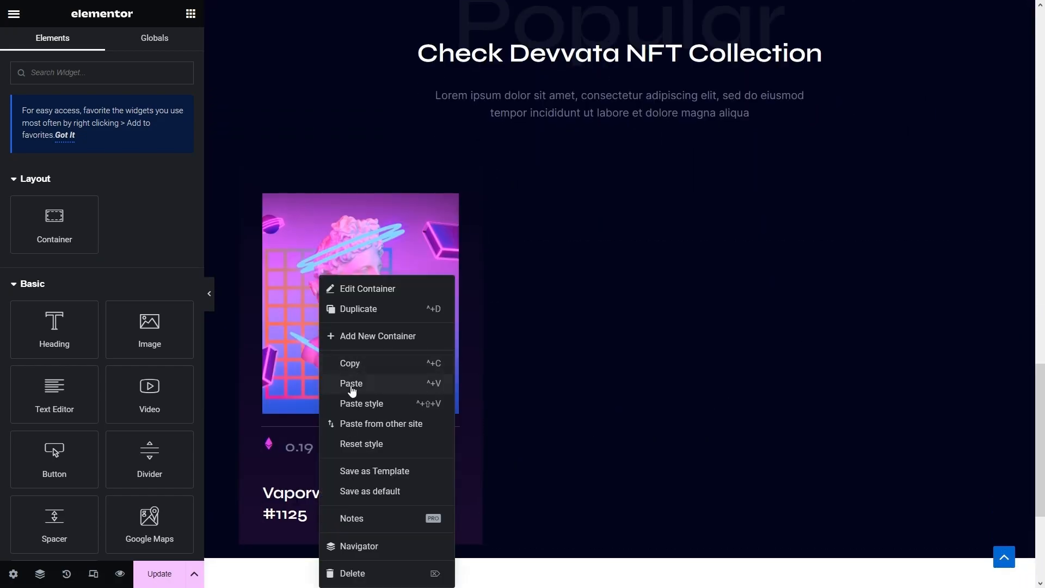
left_click(351, 384)
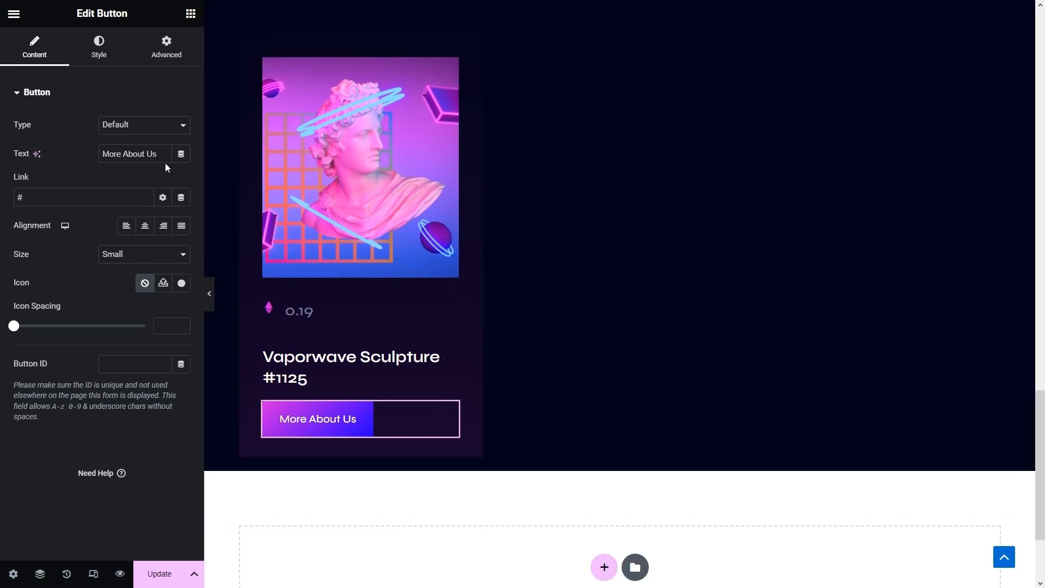
type("View Details")
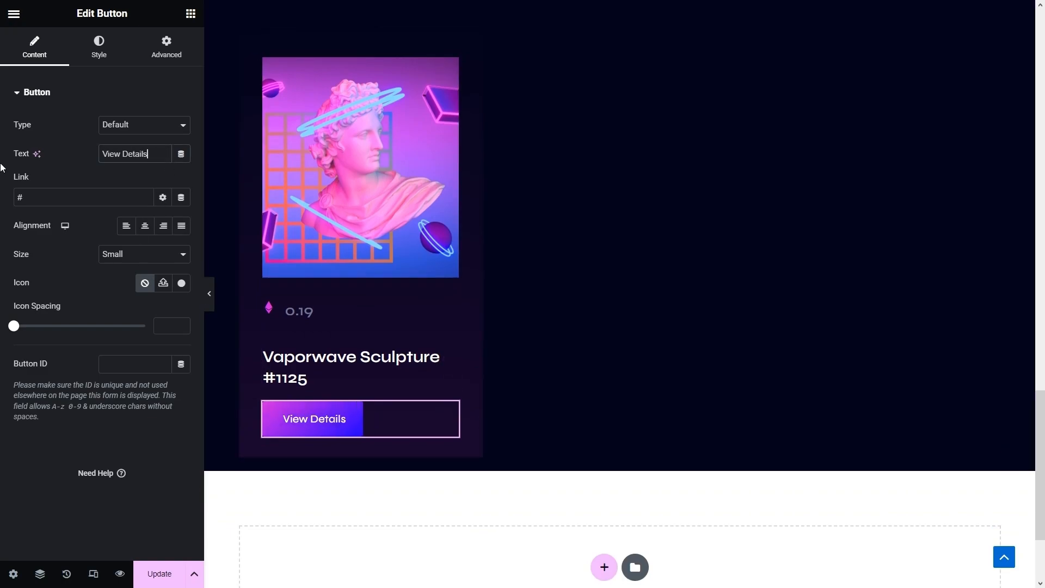
- Make the button's normal background a fully transparent solid colour
left_click(108, 48)
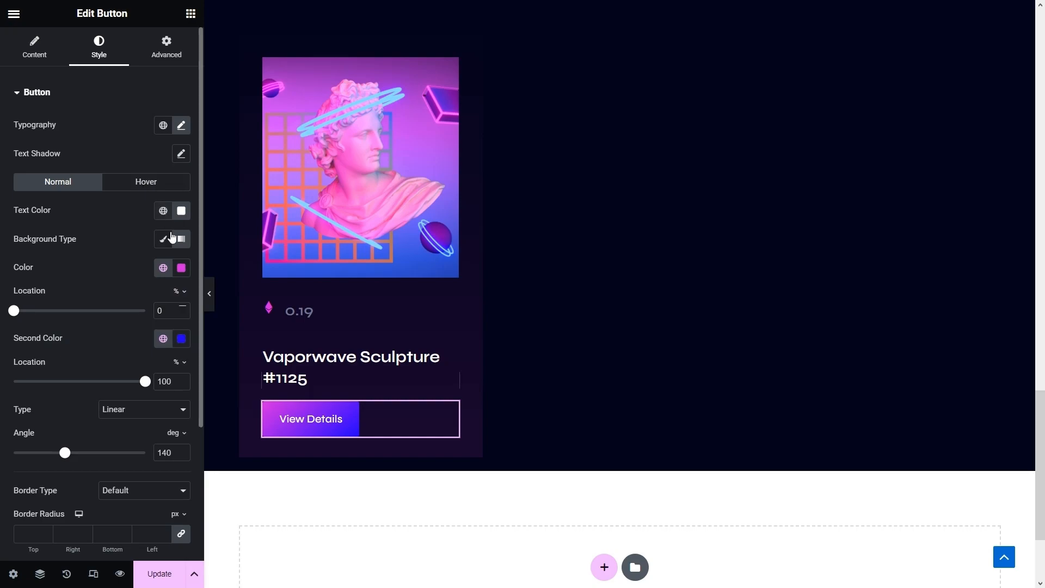
left_click(163, 242)
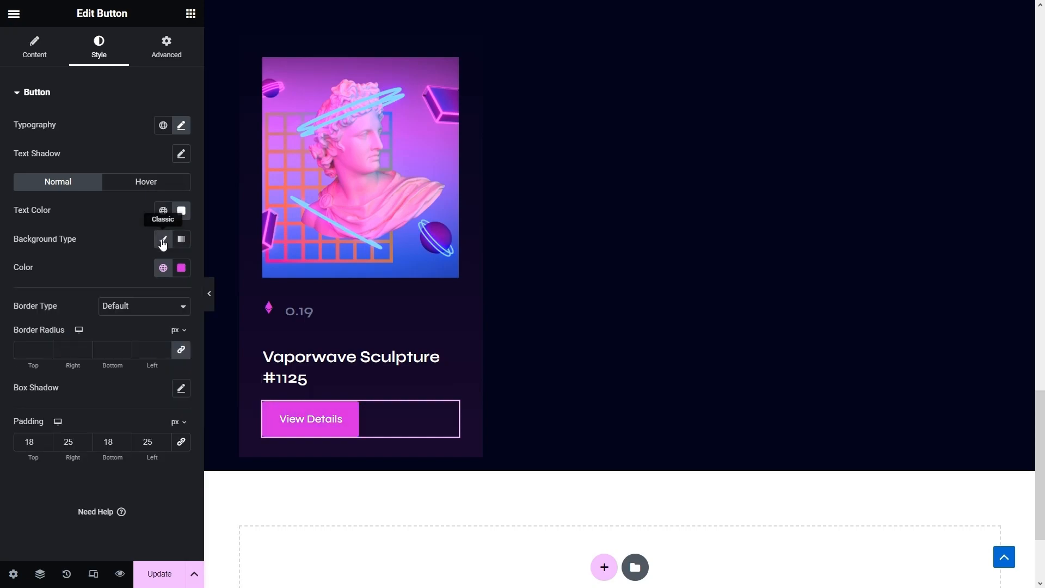
left_click(168, 271)
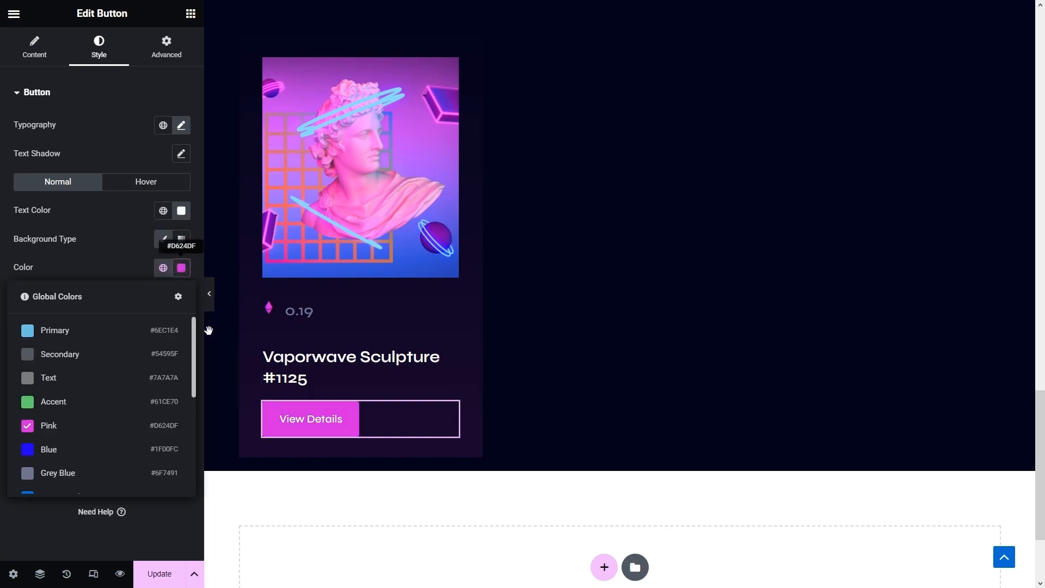
left_click(181, 268)
left_click_drag(204, 441, 93, 449)
left_click(104, 224)
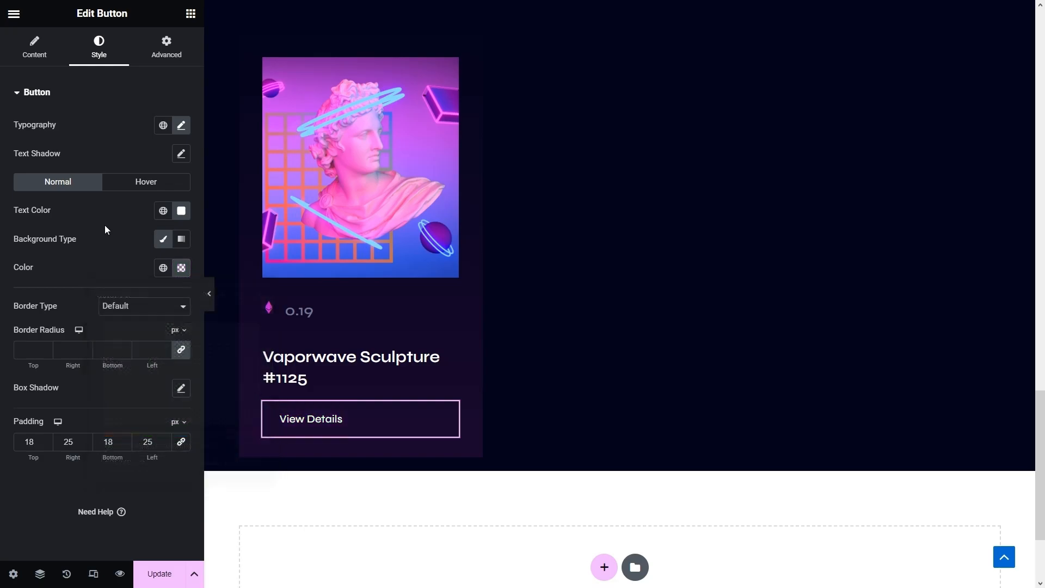
- Make the button text pink, clear its padding and set a -20 px left margin
left_click(163, 211)
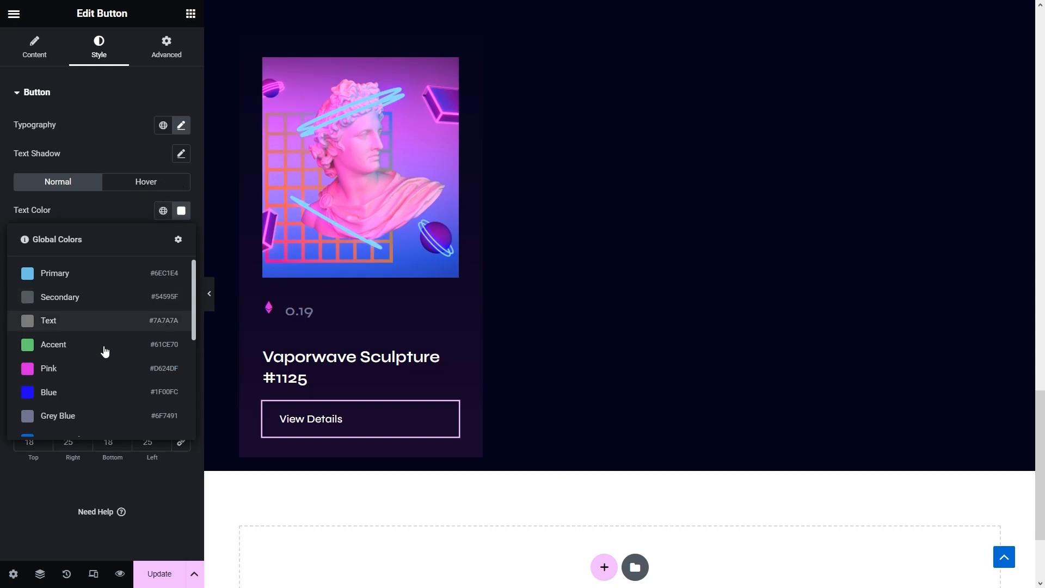
left_click(102, 368)
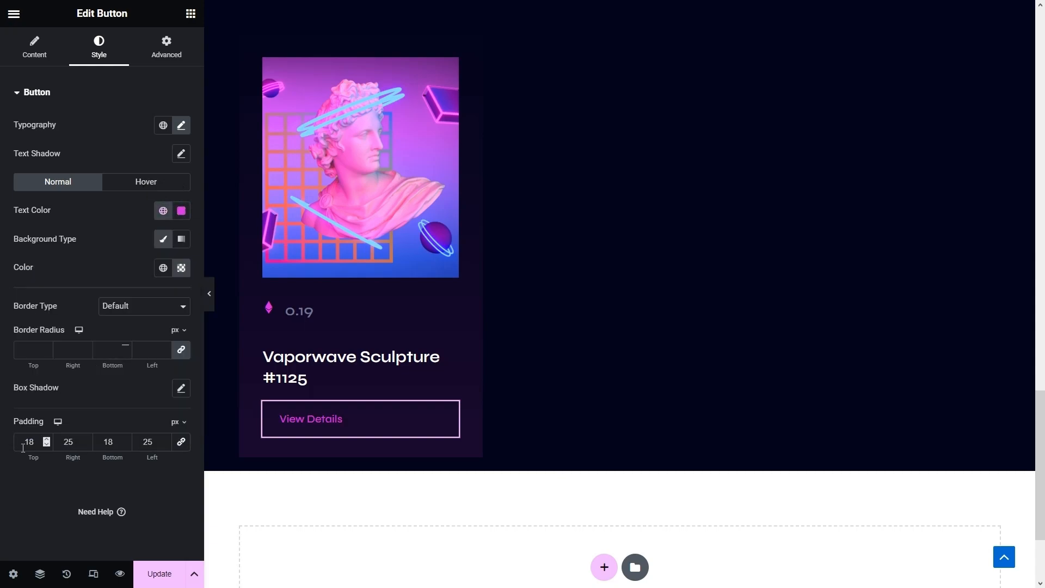
left_click(181, 441)
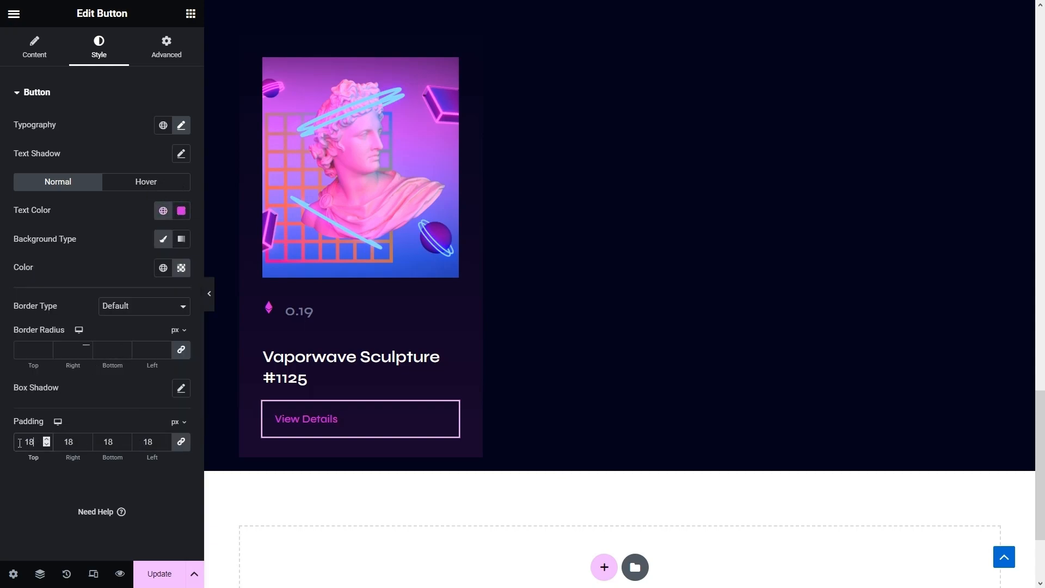
key("BackSpace")
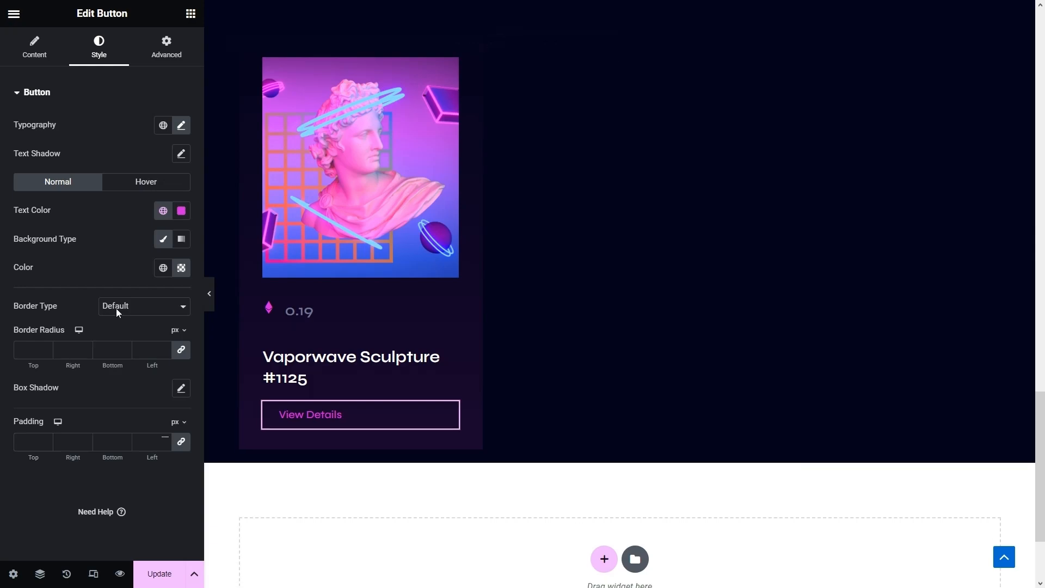
left_click(161, 52)
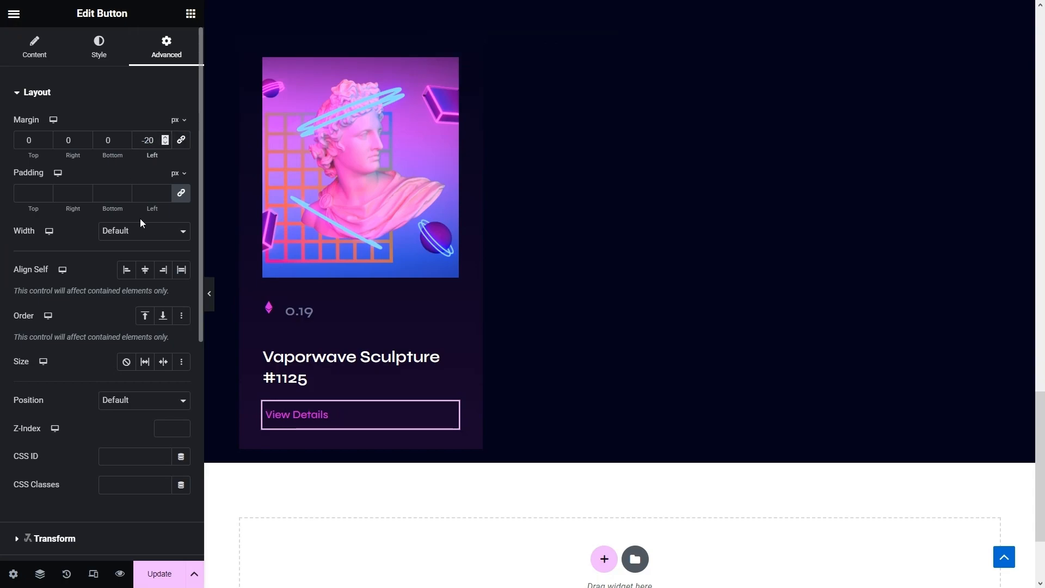
left_click(87, 44)
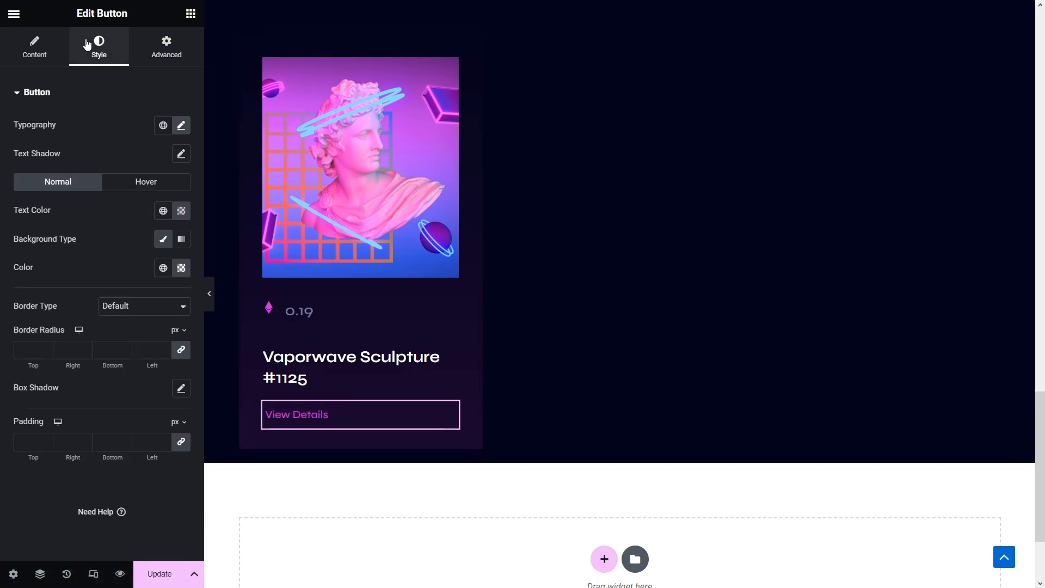
- Set the hover background to transparent #1F00FC00, keeping the Float hover animation
left_click(140, 187)
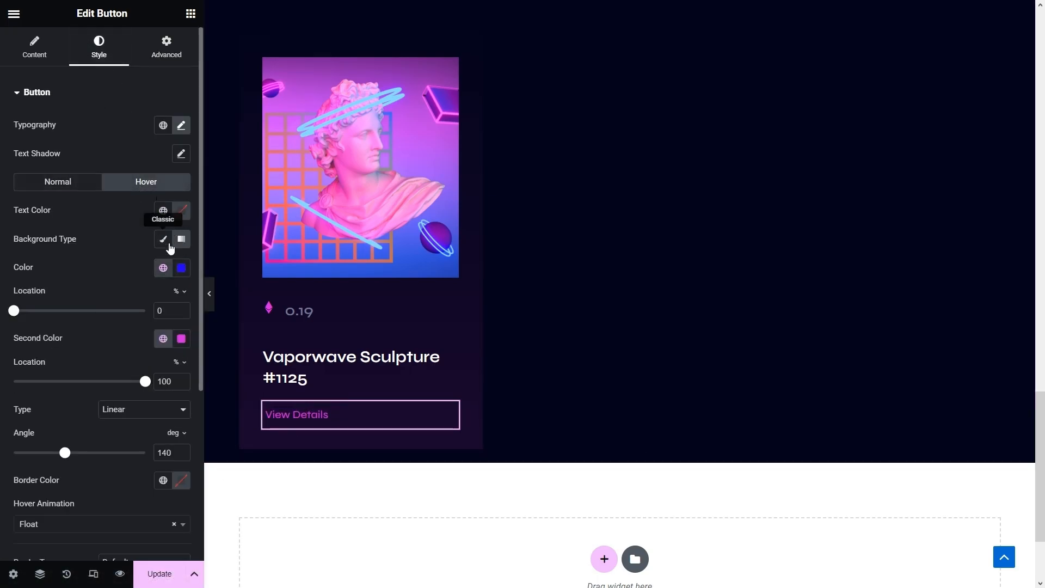
left_click(162, 238)
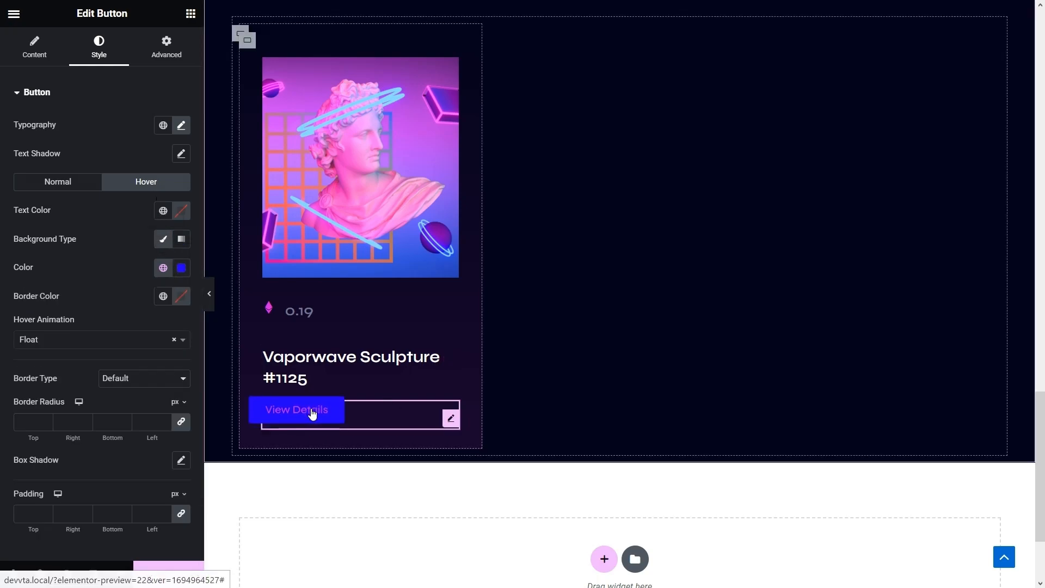
left_click(181, 267)
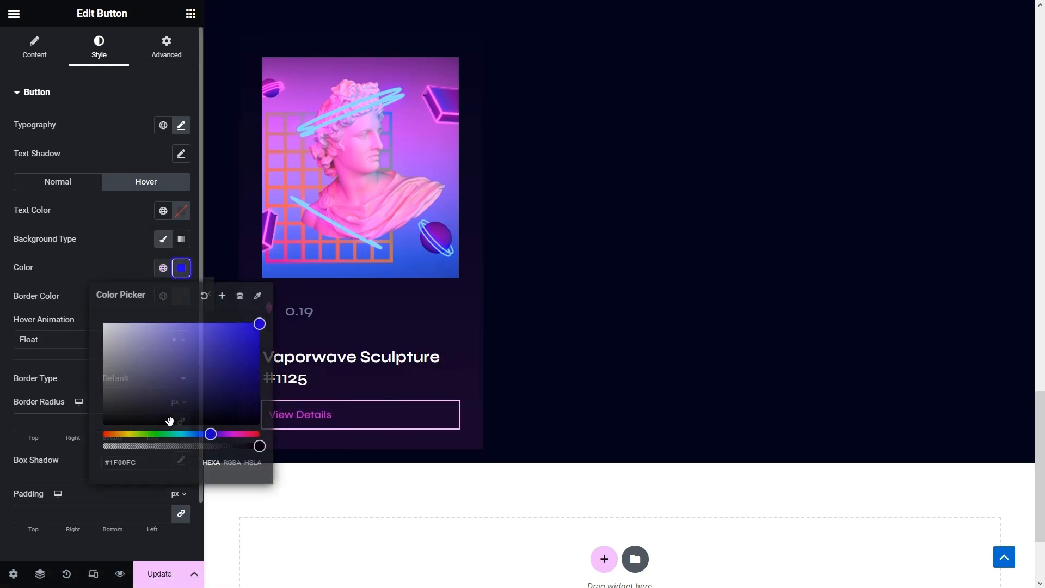
left_click_drag(161, 448, 103, 447)
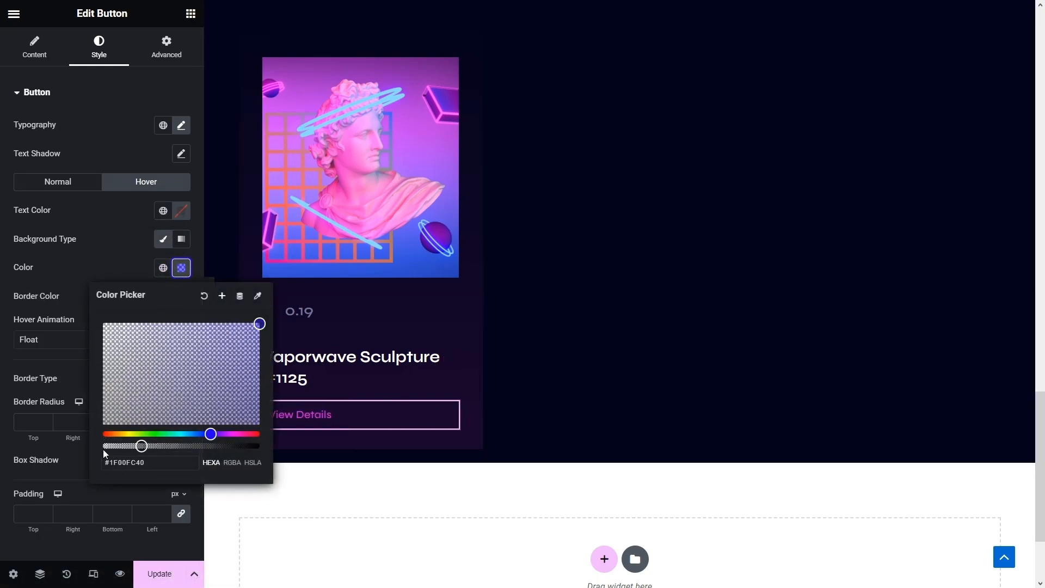
left_click(69, 306)
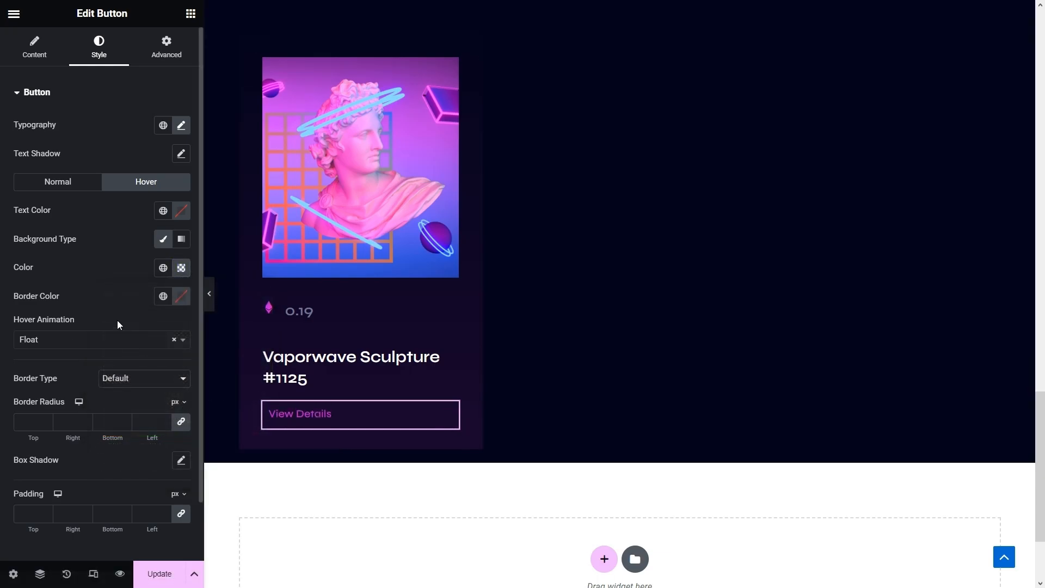
- Duplicate the card three times to fill the first row and start a fourth card
scroll(260, 138, "up", 1)
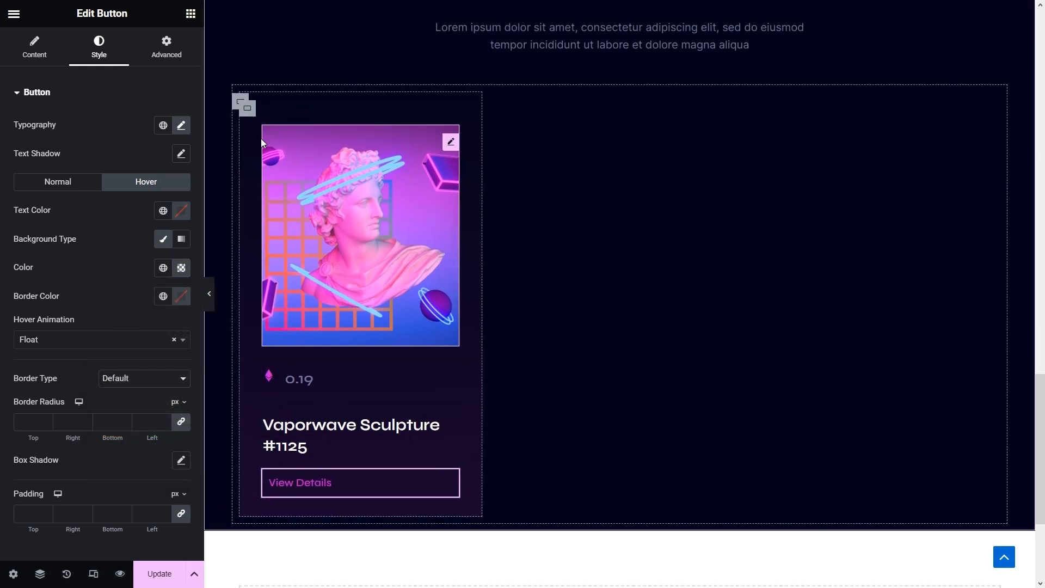
right_click(248, 111)
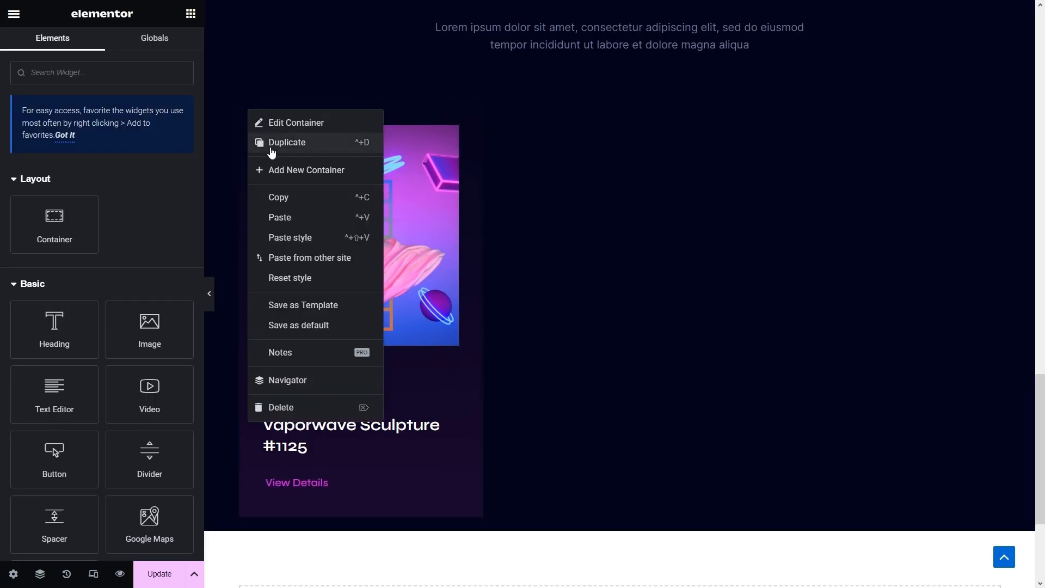
left_click(272, 148)
right_click(505, 111)
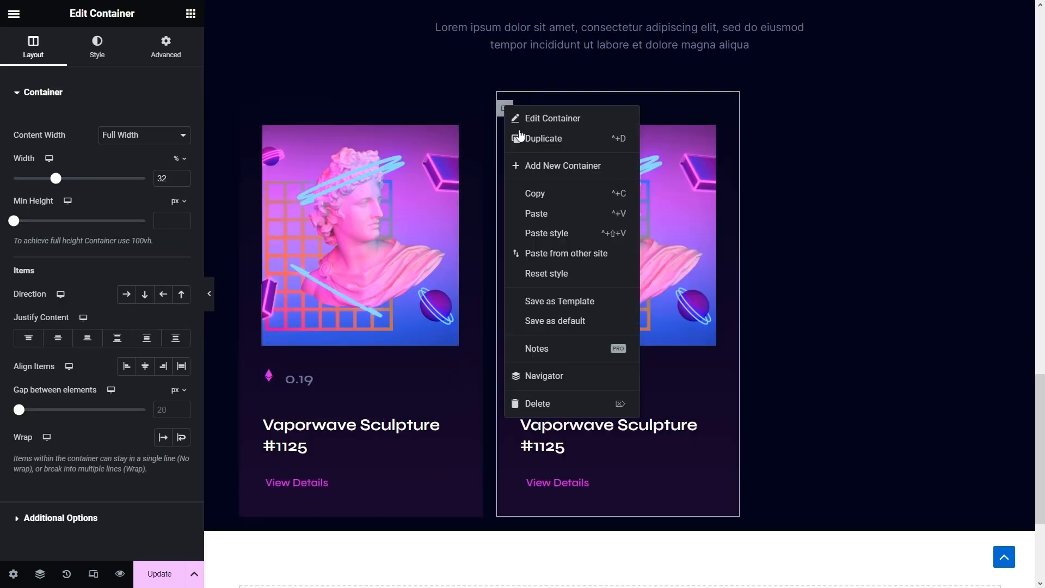
left_click(536, 139)
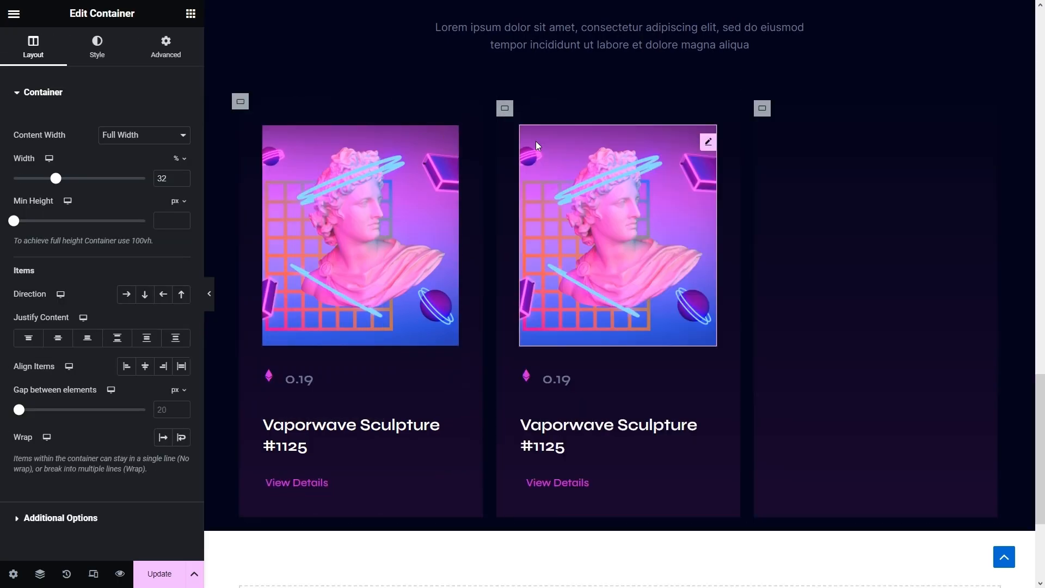
right_click(762, 108)
left_click(778, 140)
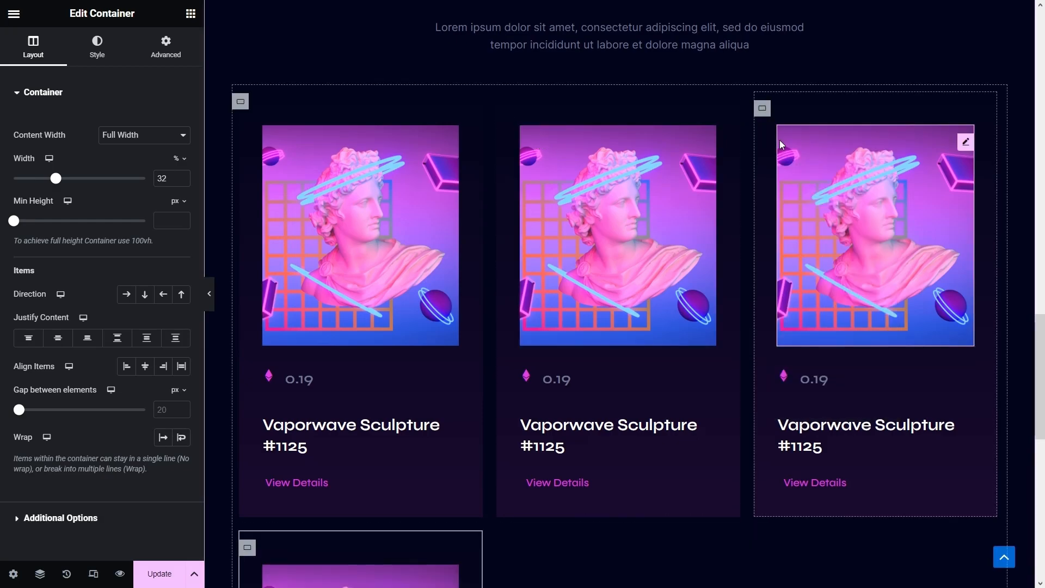
scroll(774, 158, "down", 2)
scroll(773, 160, "up", 1)
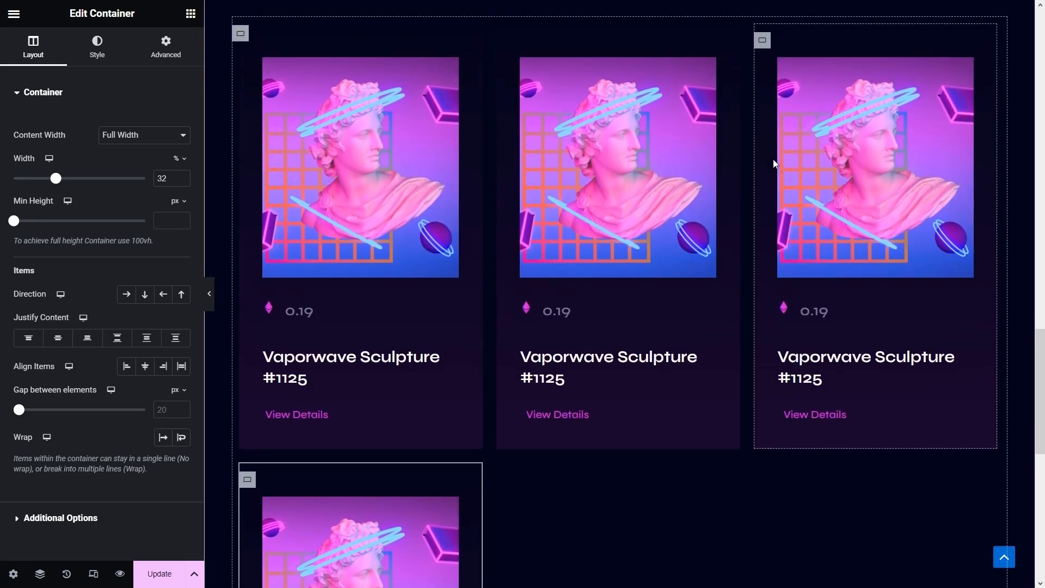
left_click(241, 34)
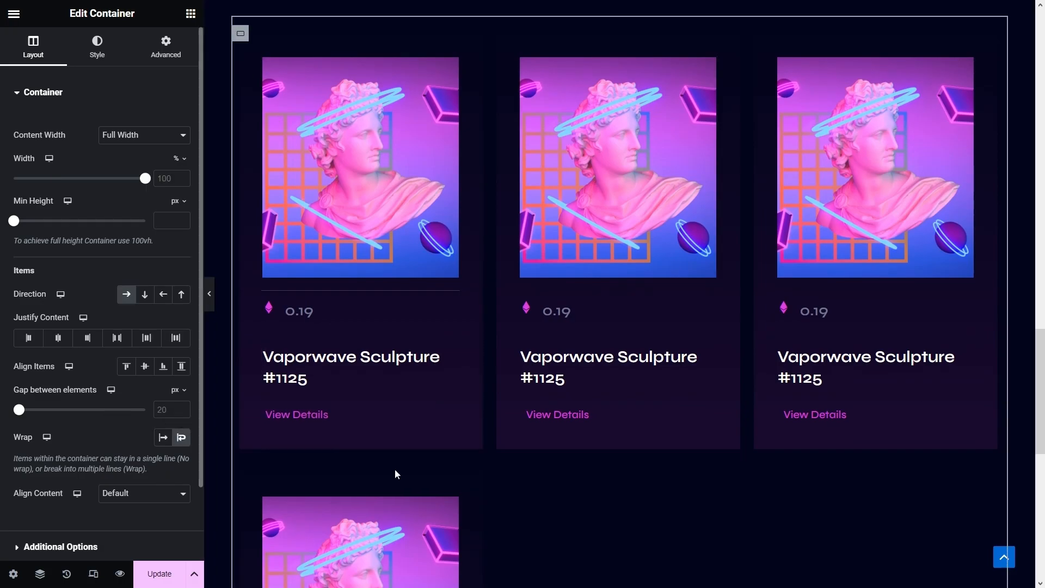
- Duplicate the fourth and fifth cards to complete a second row of three
scroll(395, 474, "down", 2)
left_click(248, 343)
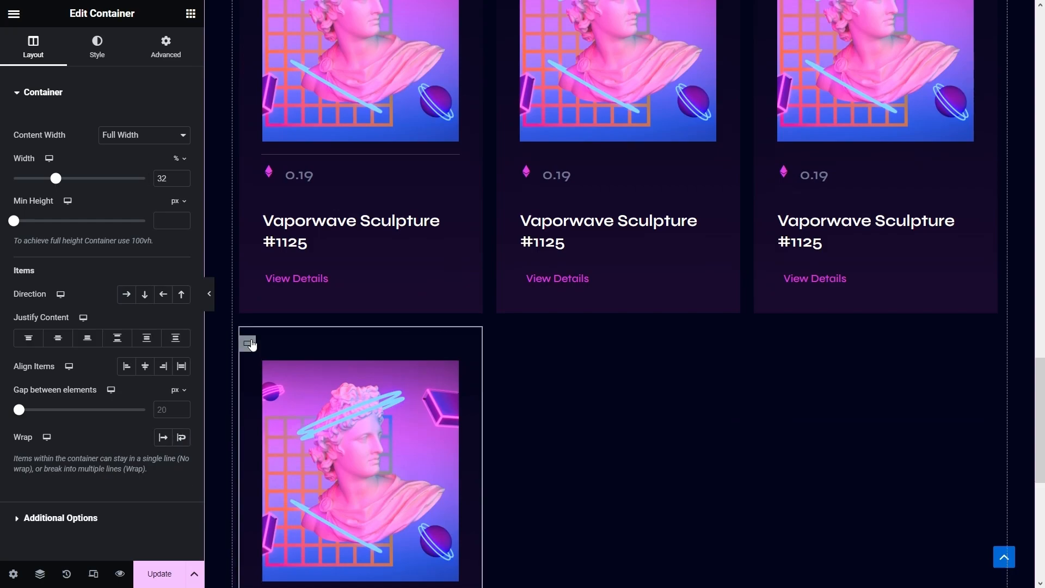
right_click(251, 344)
left_click(282, 310)
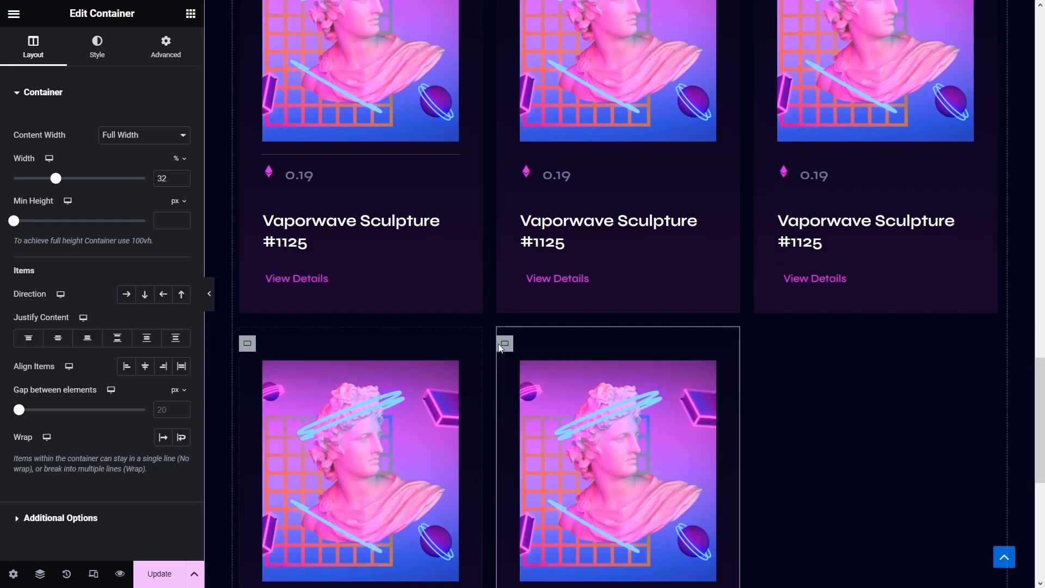
right_click(500, 343)
left_click(535, 309)
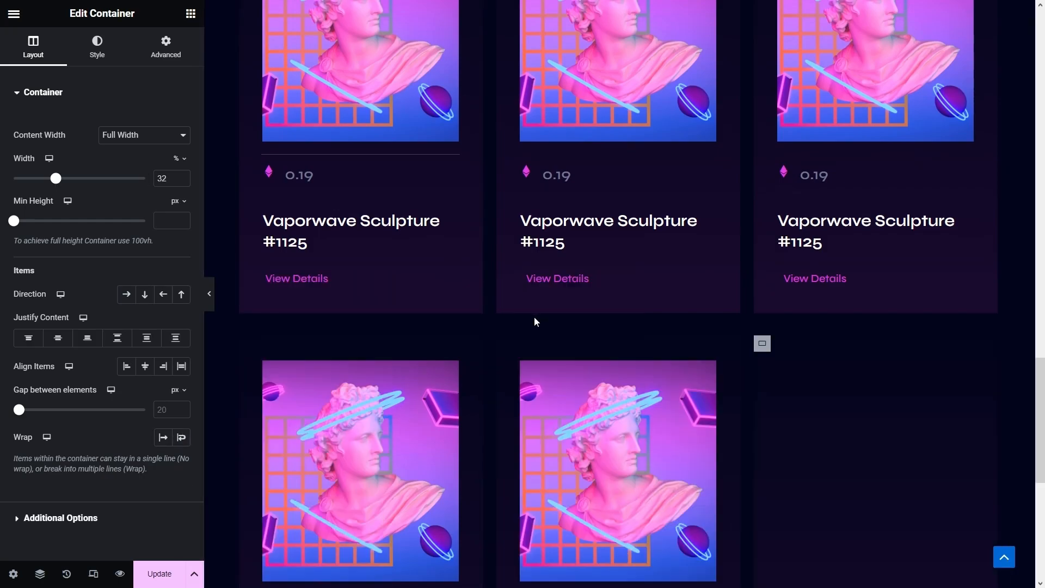
scroll(691, 366, "up", 3)
- Swap the middle card's image for the halo bust and the top-right card's for the sunset bust
left_click(657, 233)
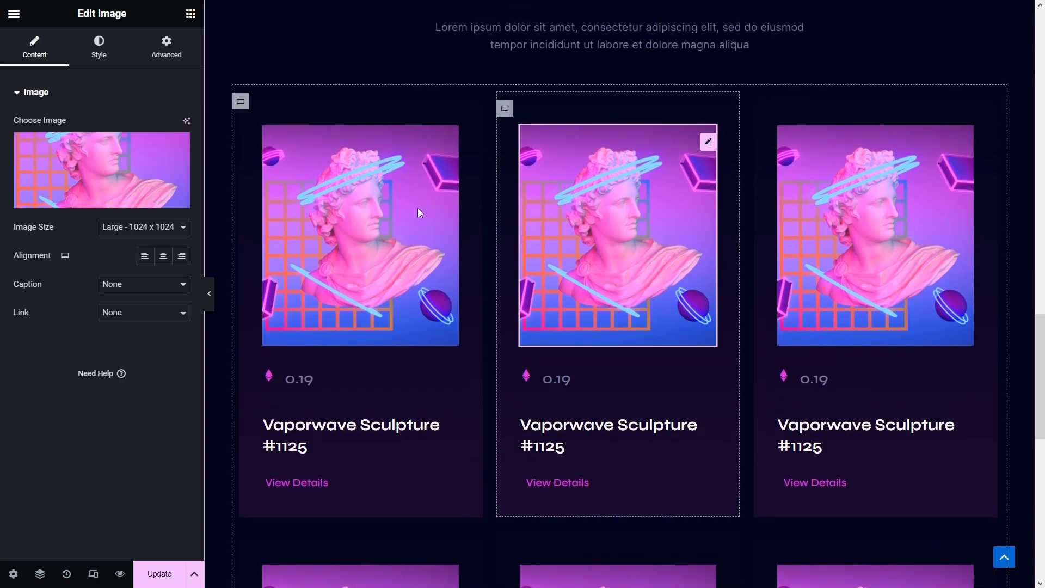
left_click(131, 144)
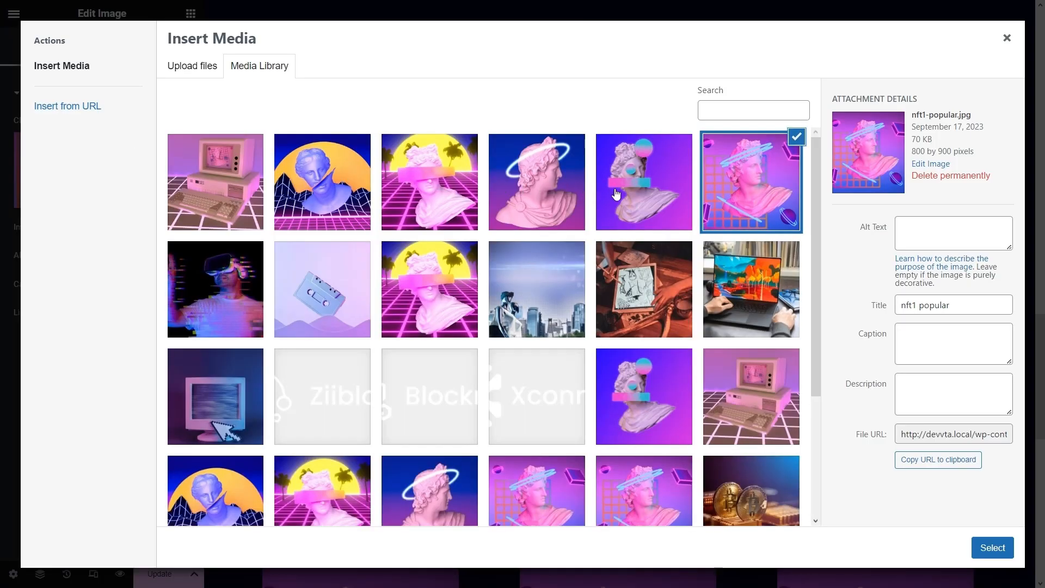
left_click(616, 195)
left_click(545, 195)
left_click(992, 547)
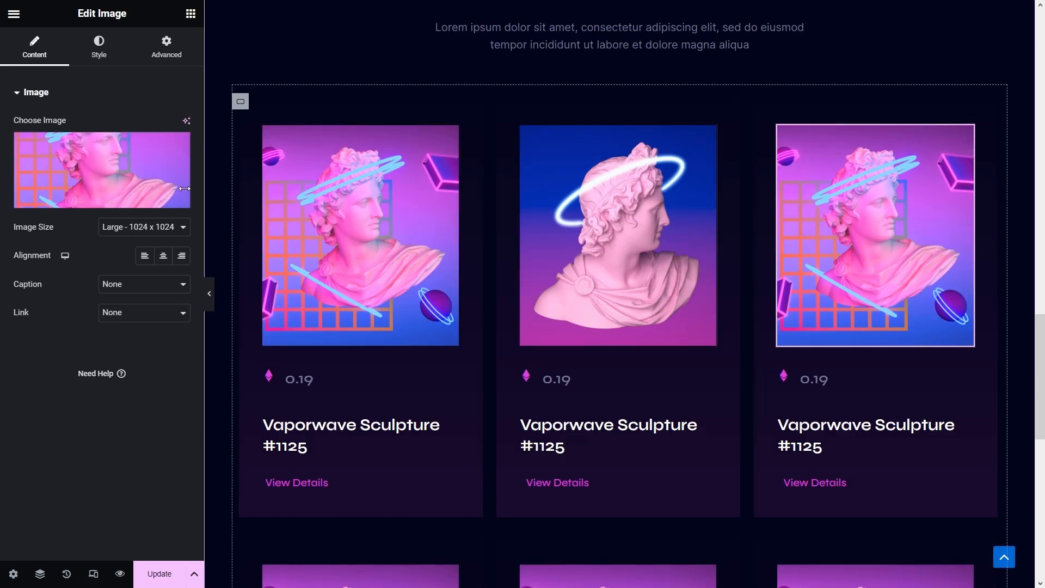
left_click(150, 173)
left_click(442, 195)
left_click(992, 547)
- Give the bottom-left card the Venus bust and the bottom-middle card the retro computer
scroll(726, 419, "down", 3)
left_click(395, 446)
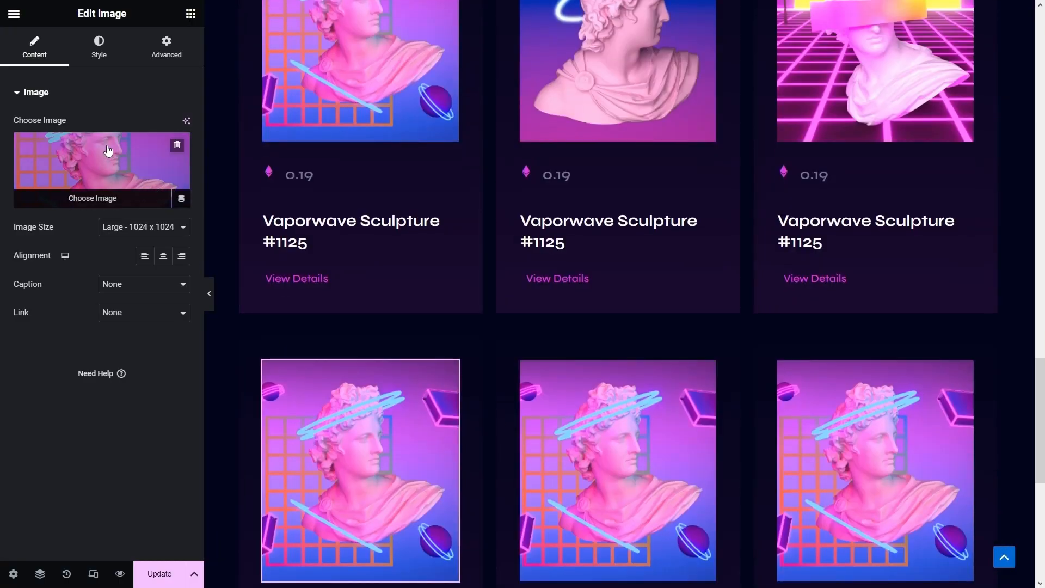
left_click(108, 150)
left_click(325, 185)
left_click(992, 548)
left_click(657, 427)
left_click(129, 161)
left_click(217, 182)
left_click(992, 548)
- Replace the bottom-right card's image with the bust featuring a gradient bar
left_click(875, 494)
scroll(347, 311, "down", 1)
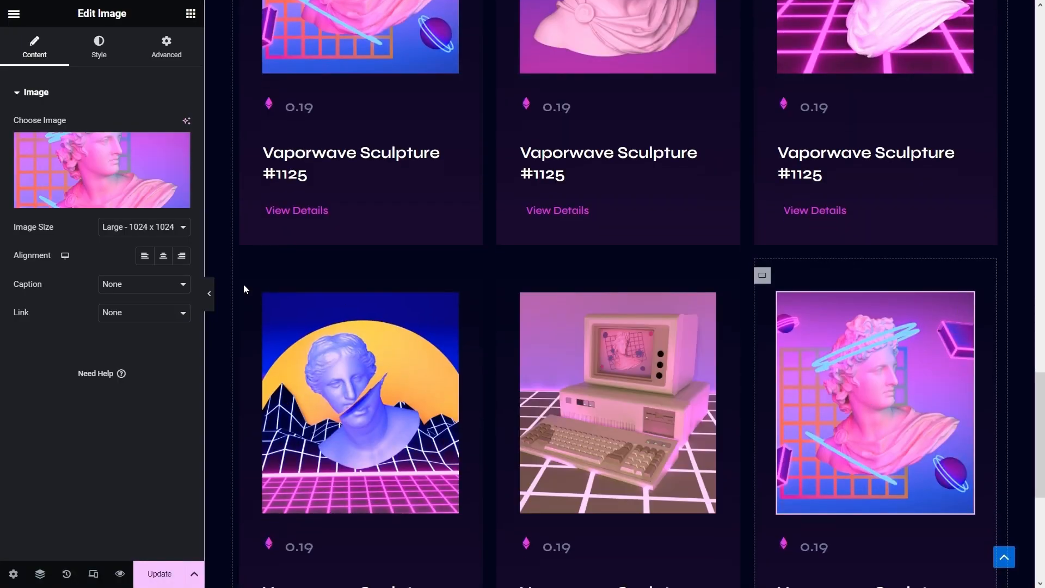
left_click(82, 184)
left_click(422, 294)
left_click(301, 204)
left_click(562, 209)
left_click(644, 218)
left_click(992, 547)
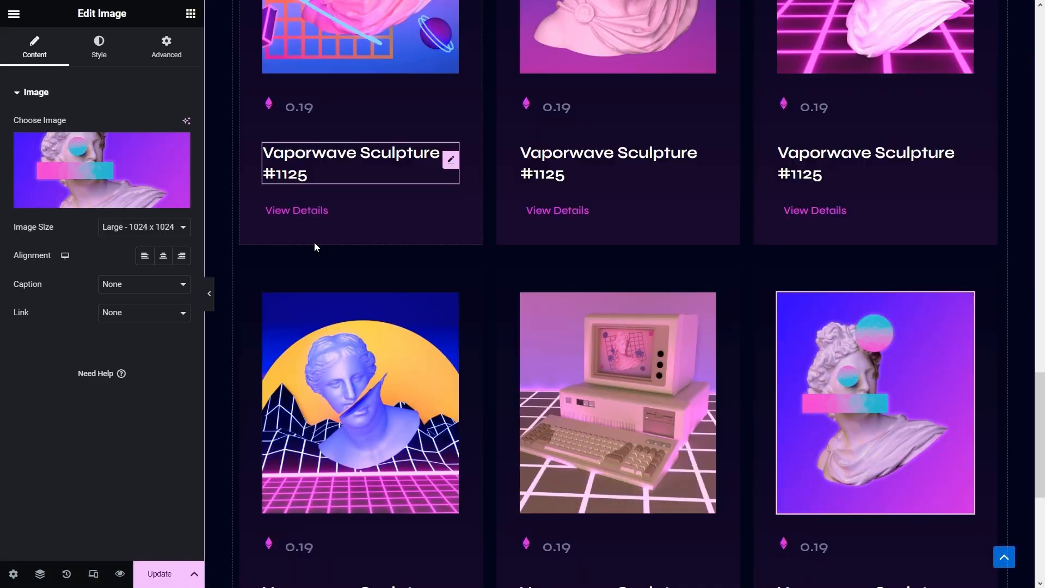
- Add the CSS class hover-effect to the bottom-right card image
left_click(167, 47)
scroll(58, 328, "down", 2)
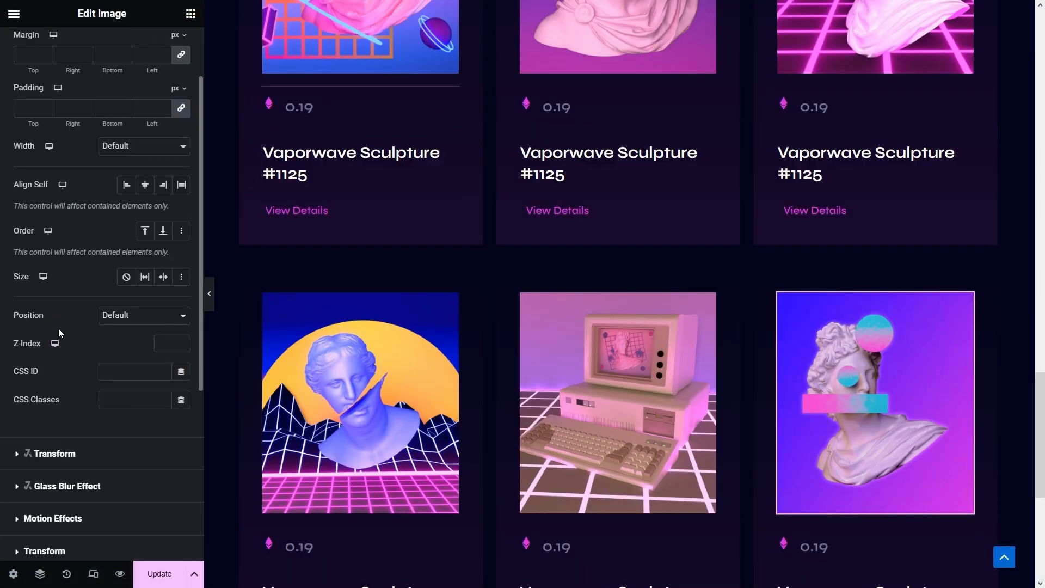
left_click(141, 381)
type("hover-effect")
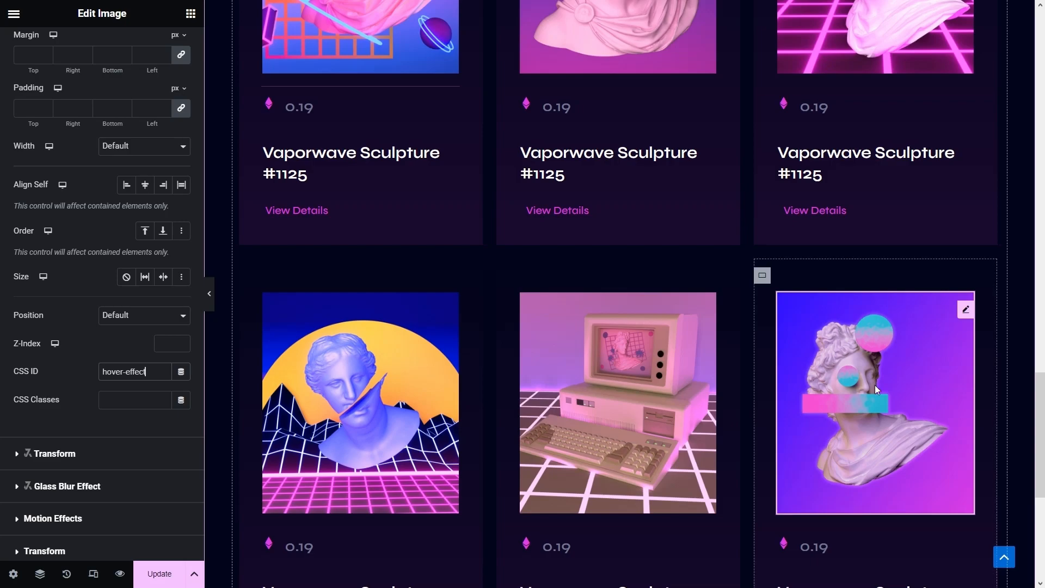
key("ctrl+a")
left_click(126, 399)
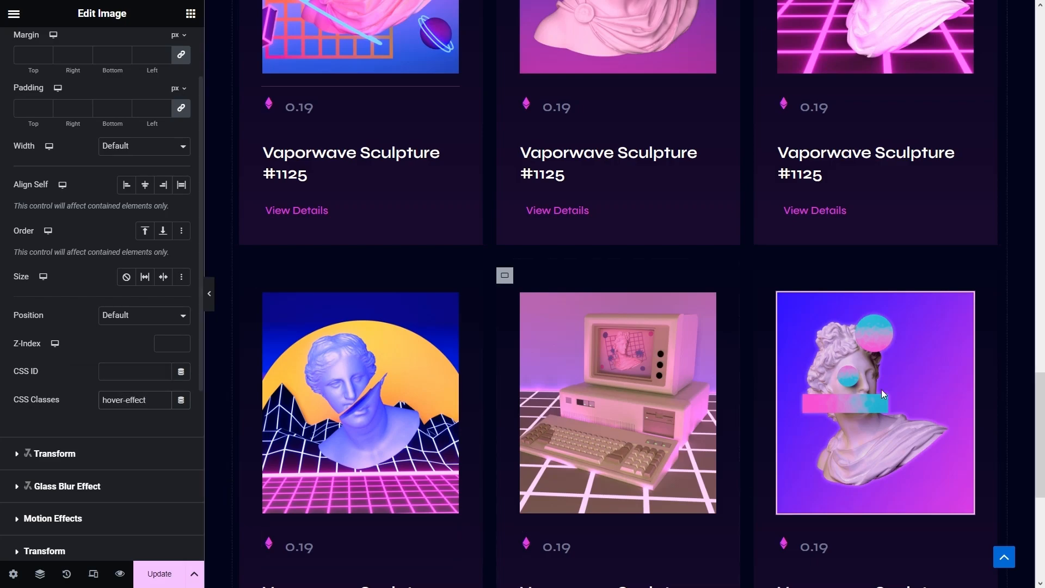
- Copy that image's style and paste it onto the other five card images
right_click(851, 347)
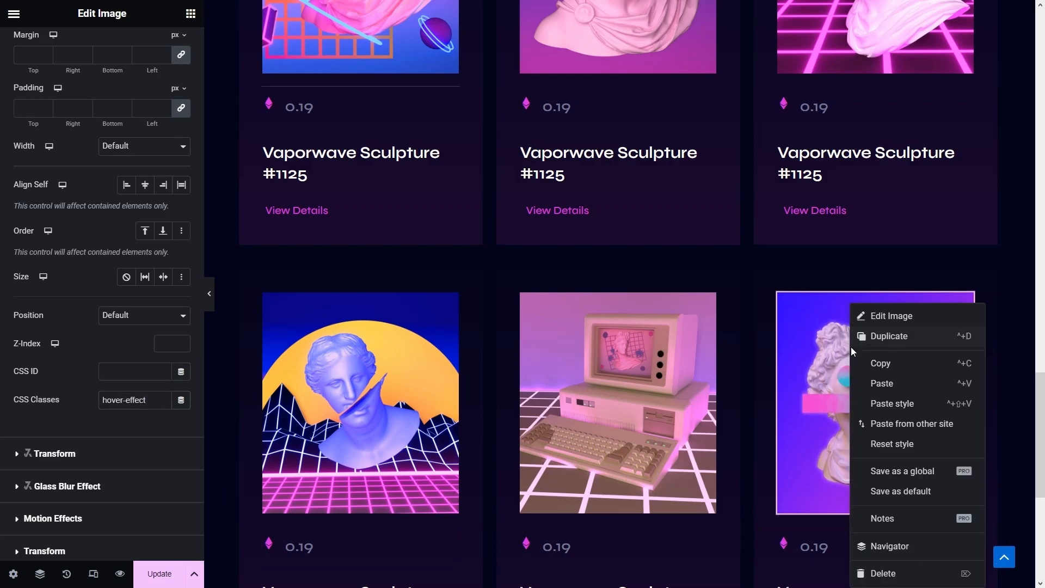
left_click(877, 362)
right_click(591, 374)
left_click(626, 404)
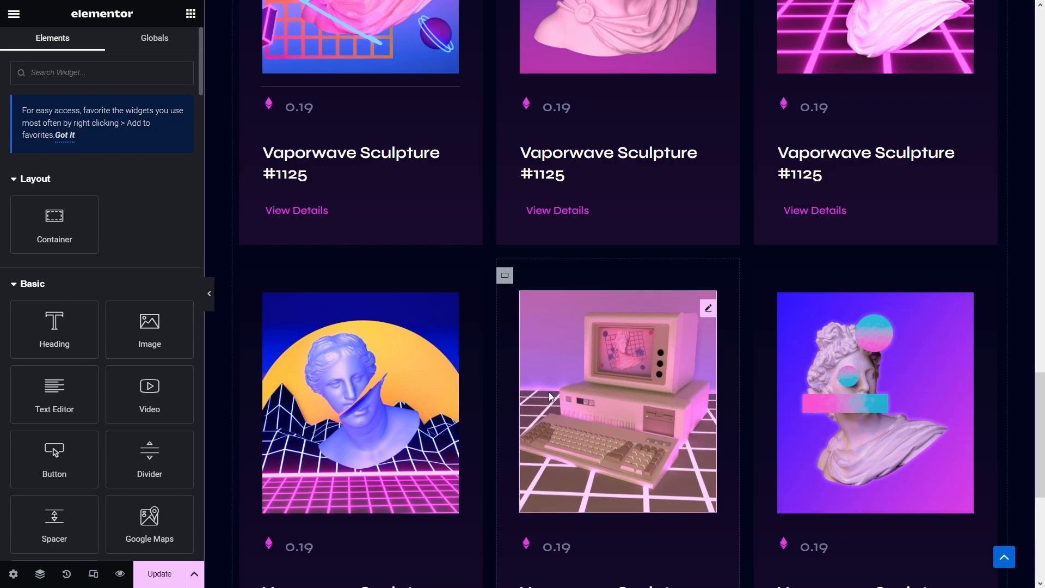
right_click(342, 370)
left_click(385, 404)
scroll(372, 168, "up", 3)
right_click(370, 166)
left_click(417, 263)
right_click(617, 101)
left_click(647, 201)
right_click(844, 127)
left_click(881, 233)
scroll(419, 164, "up", 1)
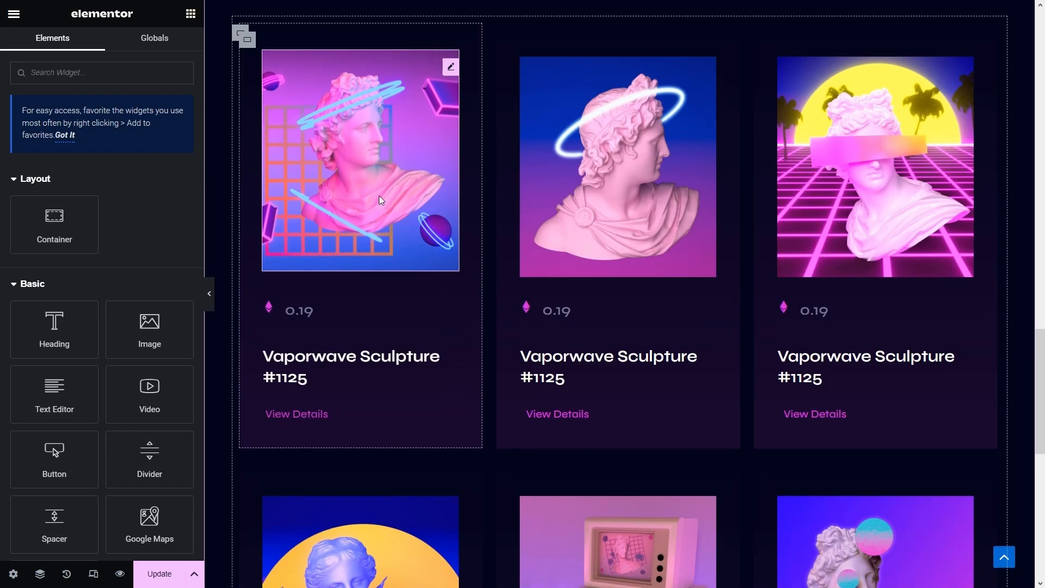
- Round the first card container's corners with a linked 8 px border radius
left_click(450, 71)
left_click(87, 46)
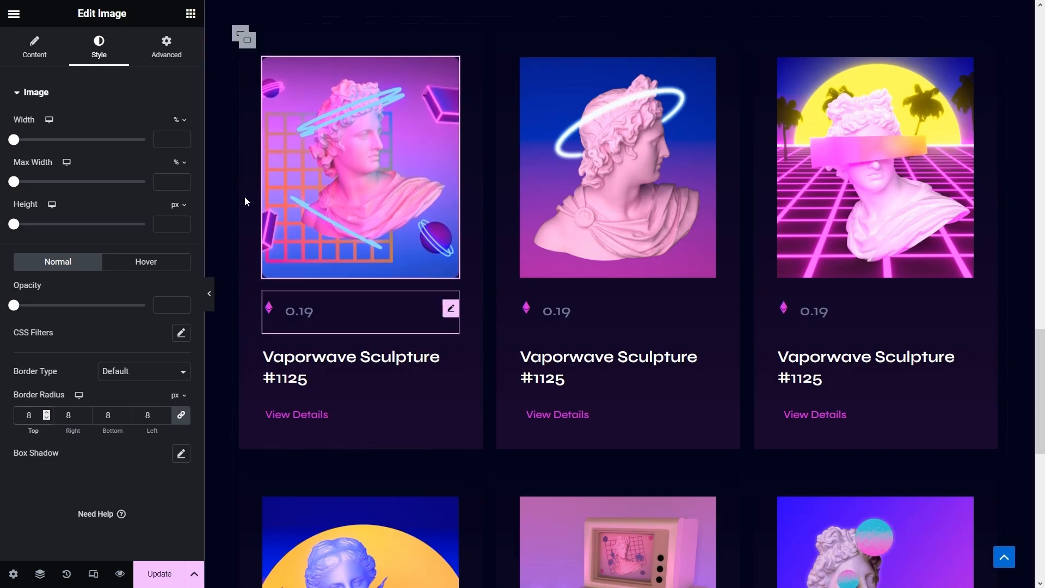
left_click(248, 43)
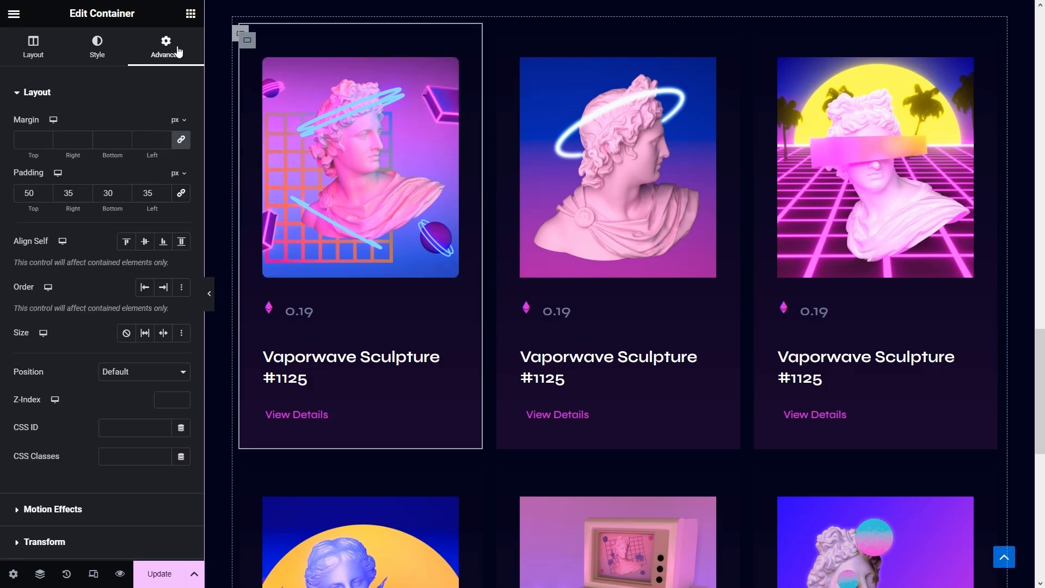
left_click(97, 45)
scroll(47, 393, "down", 1)
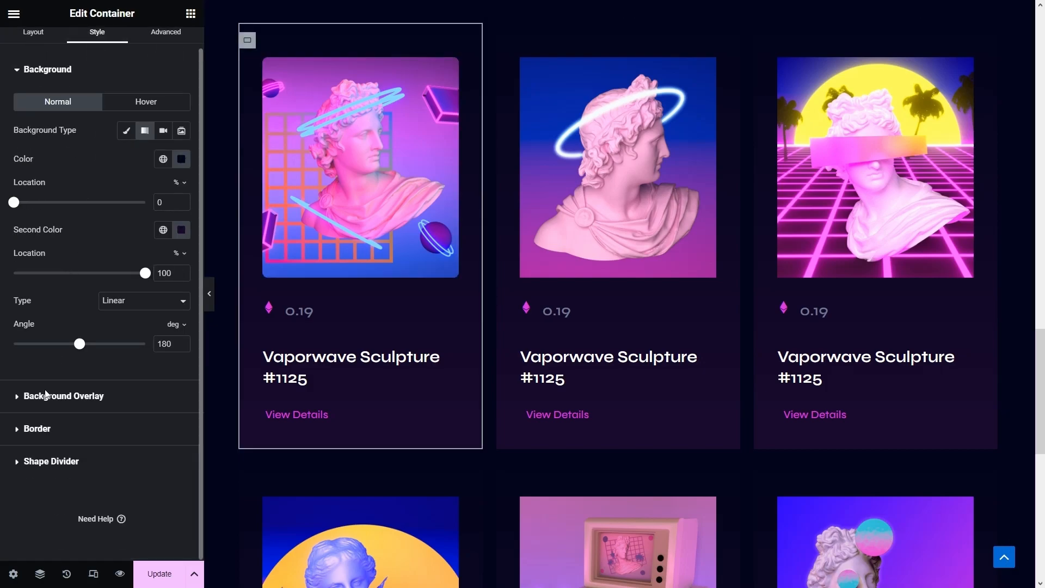
left_click(44, 435)
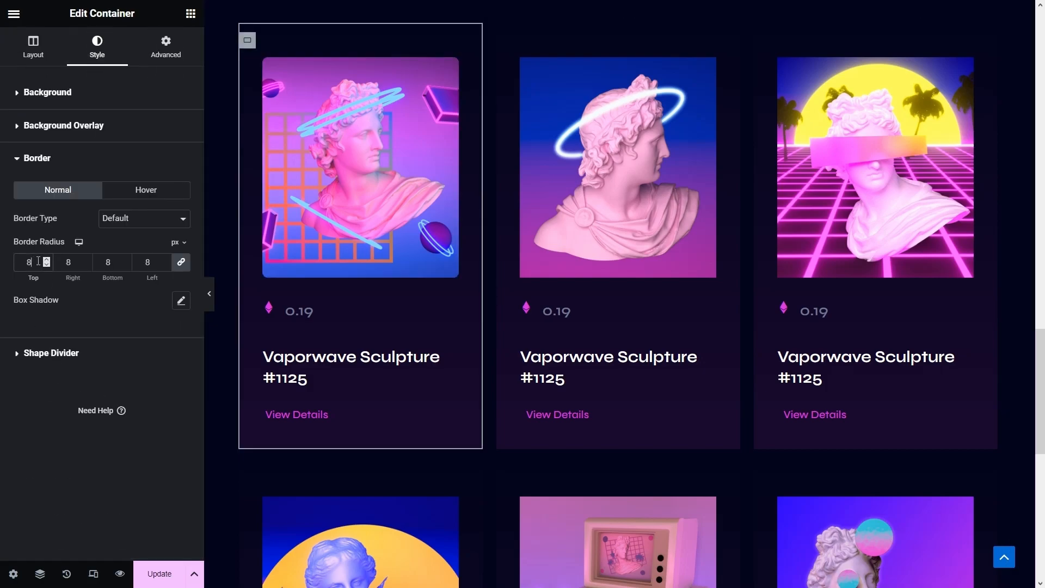
right_click(248, 40)
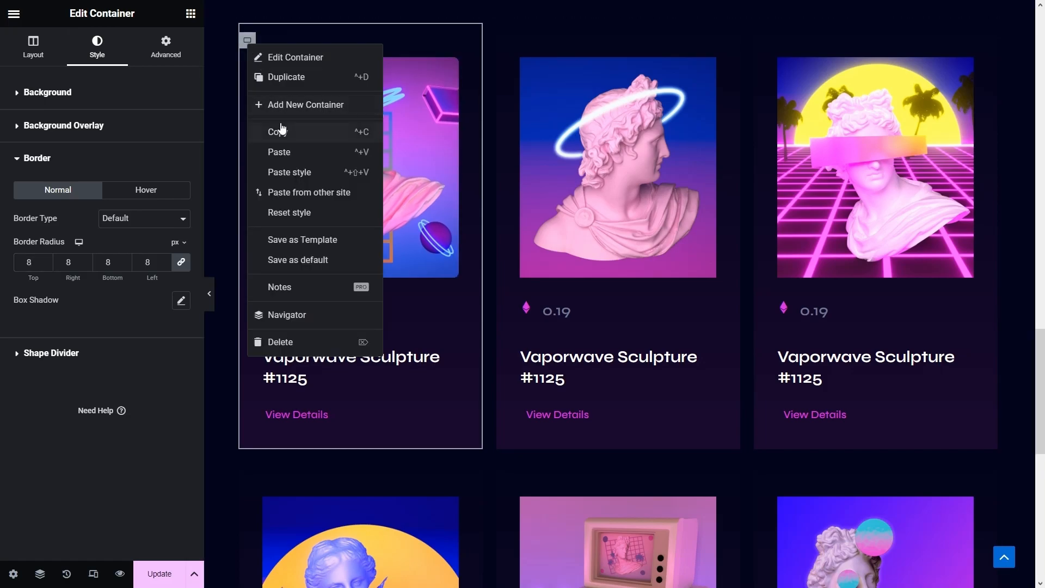
- Copy the first card container's style and paste it onto the other five cards
left_click(325, 130)
right_click(505, 42)
left_click(531, 170)
right_click(761, 40)
left_click(790, 169)
scroll(790, 169, "down", 6)
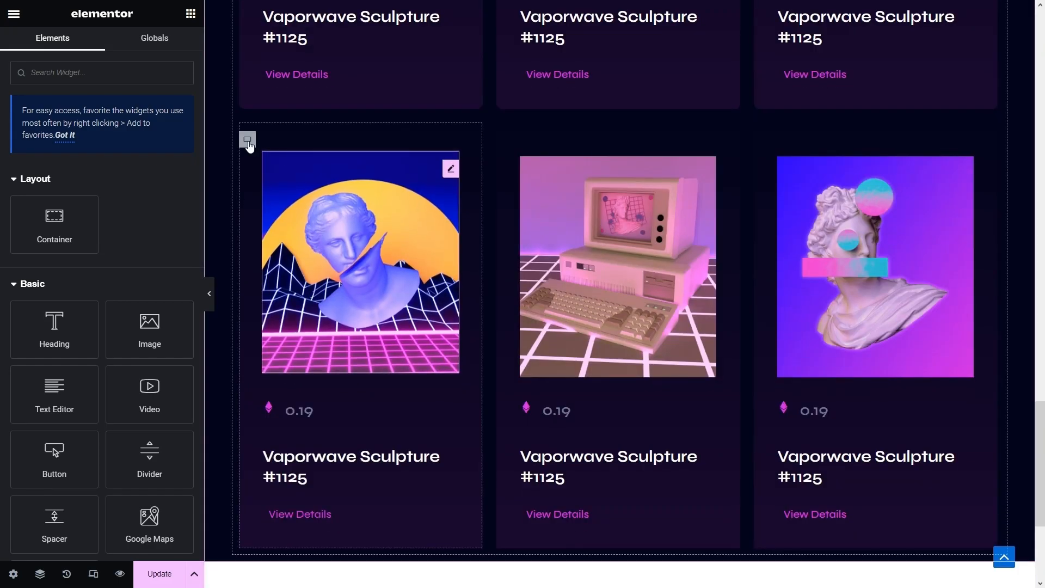
right_click(246, 140)
left_click(292, 269)
right_click(505, 140)
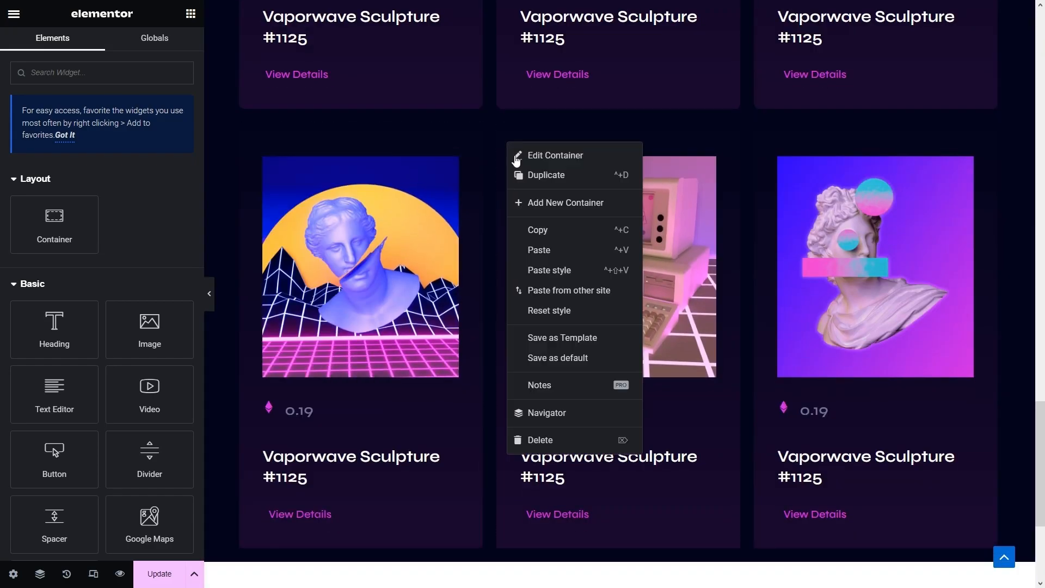
left_click(539, 270)
right_click(761, 139)
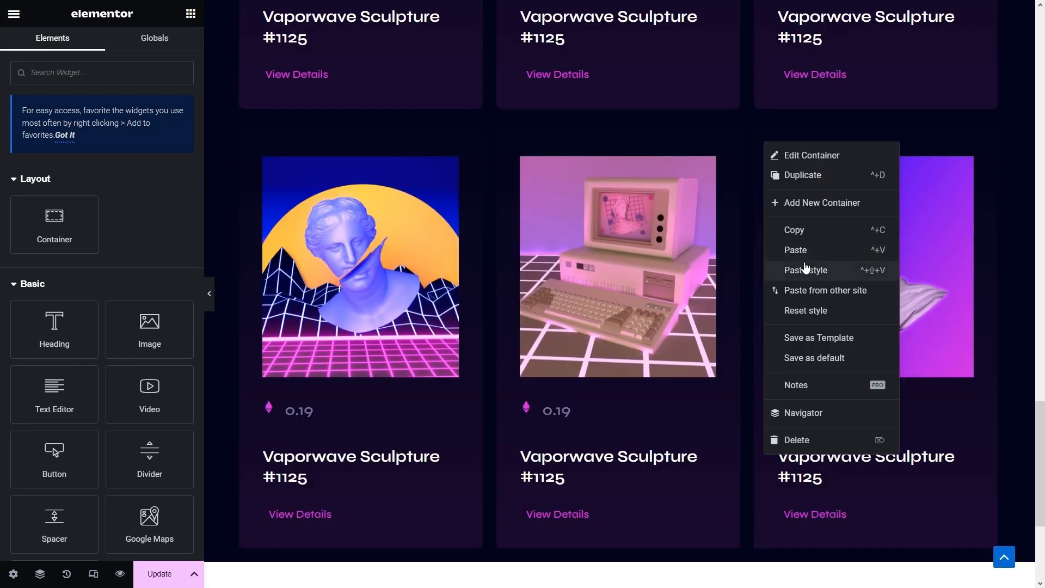
left_click(816, 270)
scroll(680, 304, "up", 3)
- Copy the first card image's rounded style and paste it onto the remaining card images
right_click(637, 333)
scroll(487, 251, "up", 3)
right_click(366, 136)
left_click(397, 197)
right_click(672, 178)
left_click(714, 278)
right_click(840, 166)
left_click(863, 263)
scroll(544, 304, "down", 6)
right_click(404, 254)
left_click(449, 357)
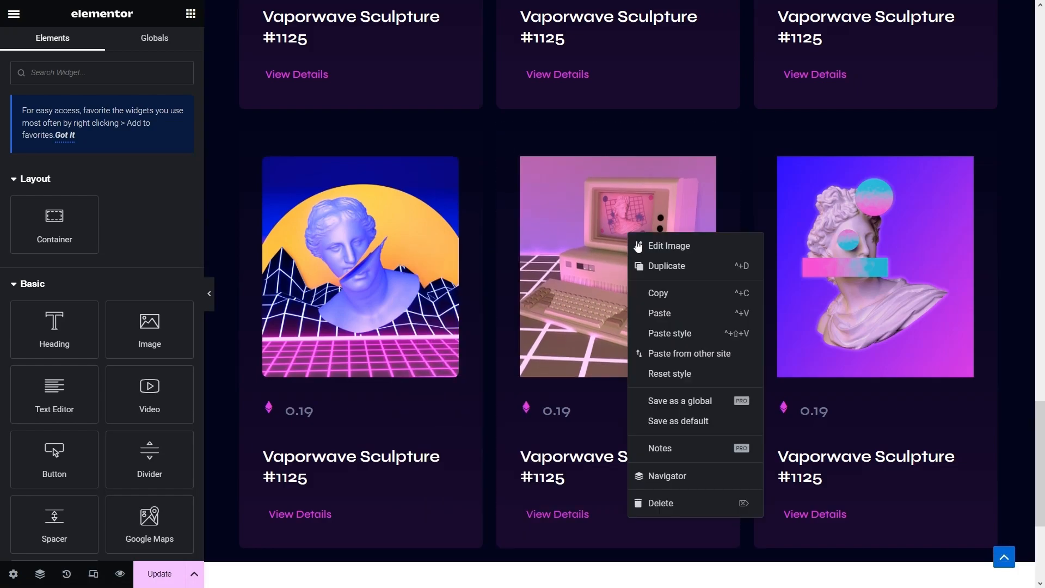
right_click(835, 241)
left_click(841, 342)
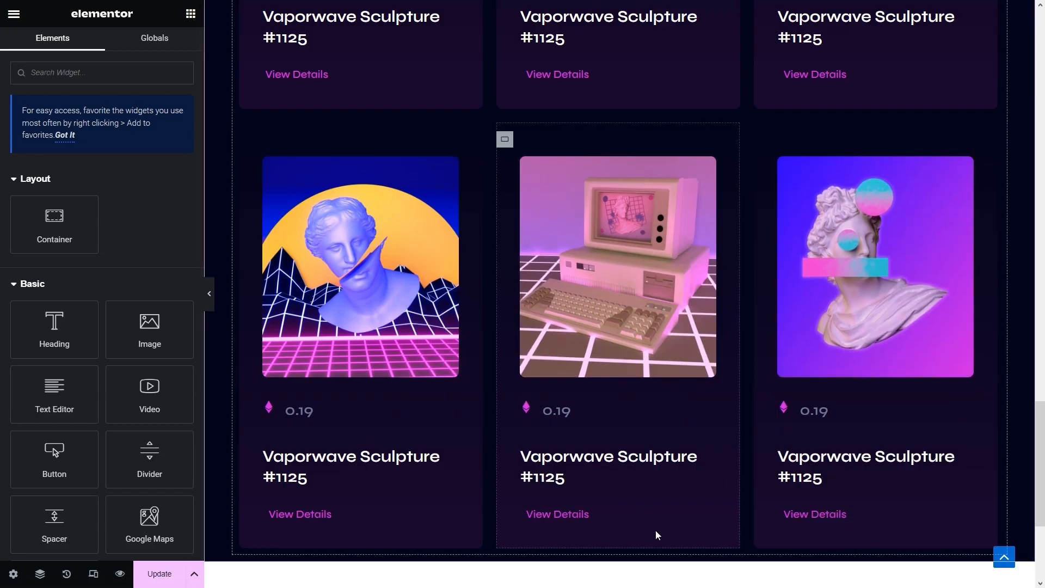
scroll(599, 523, "up", 6)
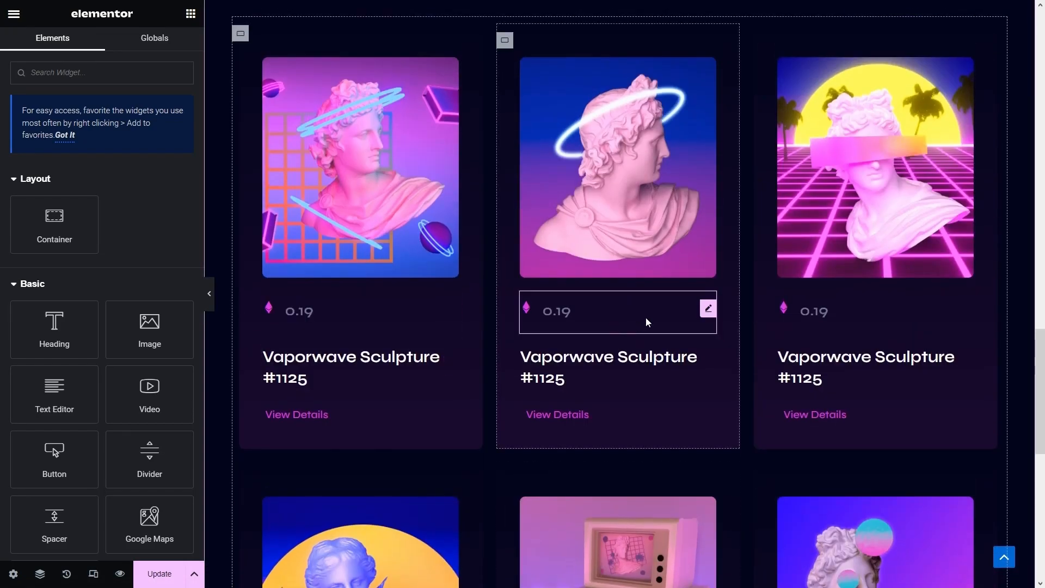
- Change the top-row middle and right card prices to 0.18 and 0.24
left_click(620, 307)
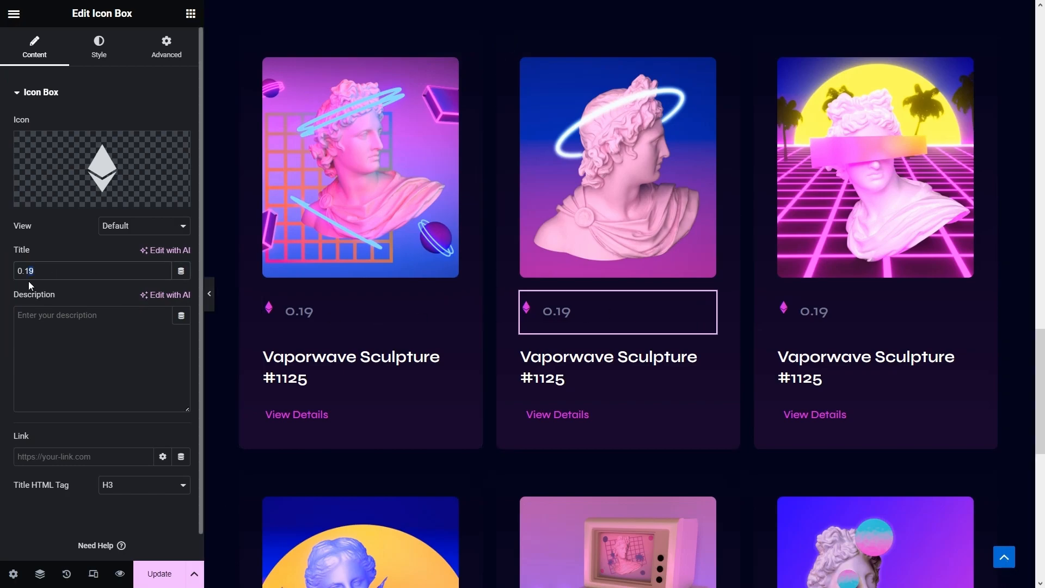
type("18")
left_click(863, 326)
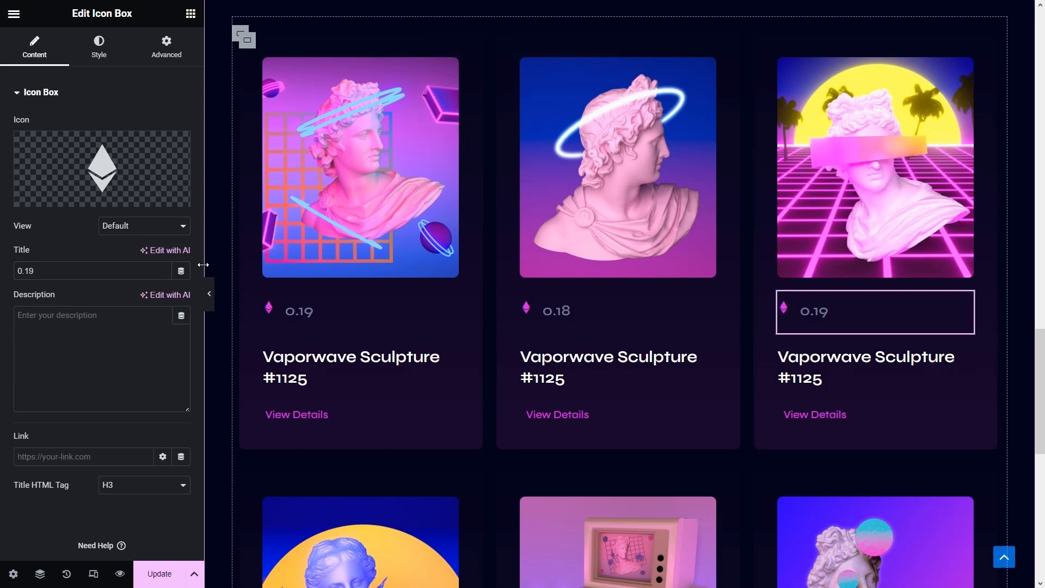
left_click_drag(35, 270, 30, 275)
type("24")
- Set the bottom-row card prices to 0.18, 0.12 and 0.15, then preview the page
scroll(320, 368, "down", 6)
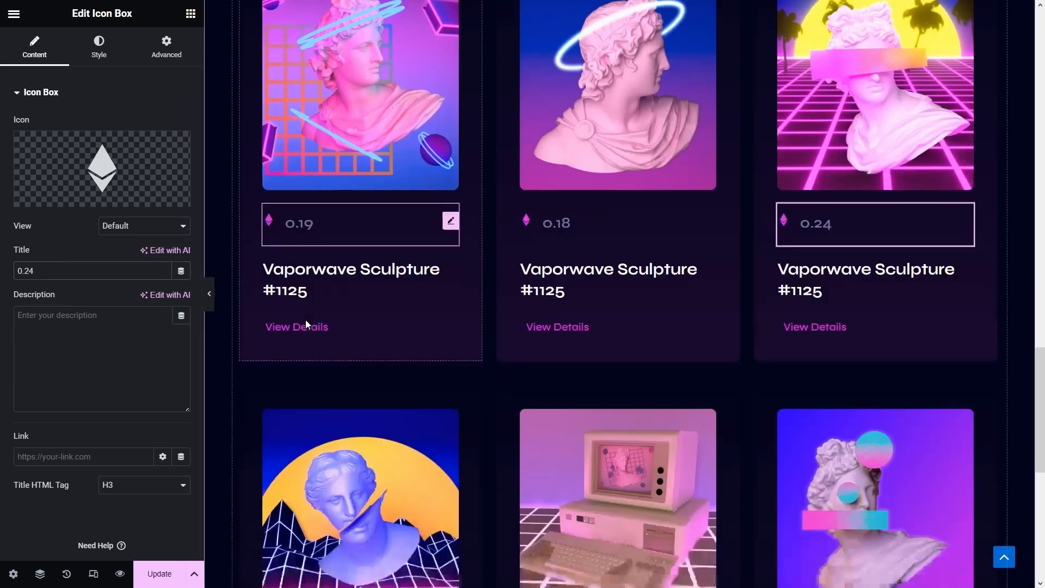
left_click(329, 410)
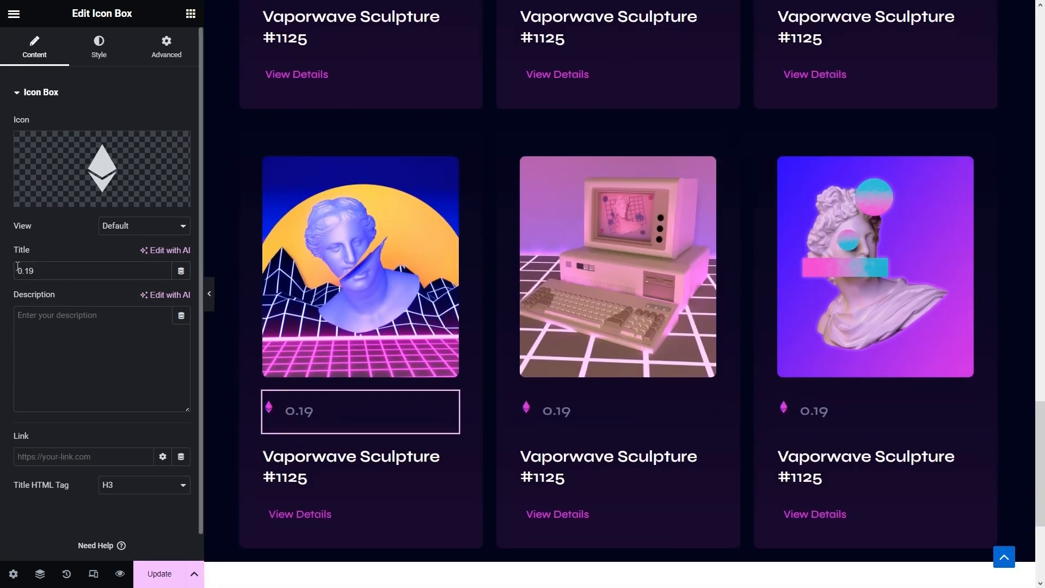
type("8")
left_click(585, 407)
left_click_drag(35, 272, 29, 272)
type("2")
left_click(805, 430)
left_click(33, 271)
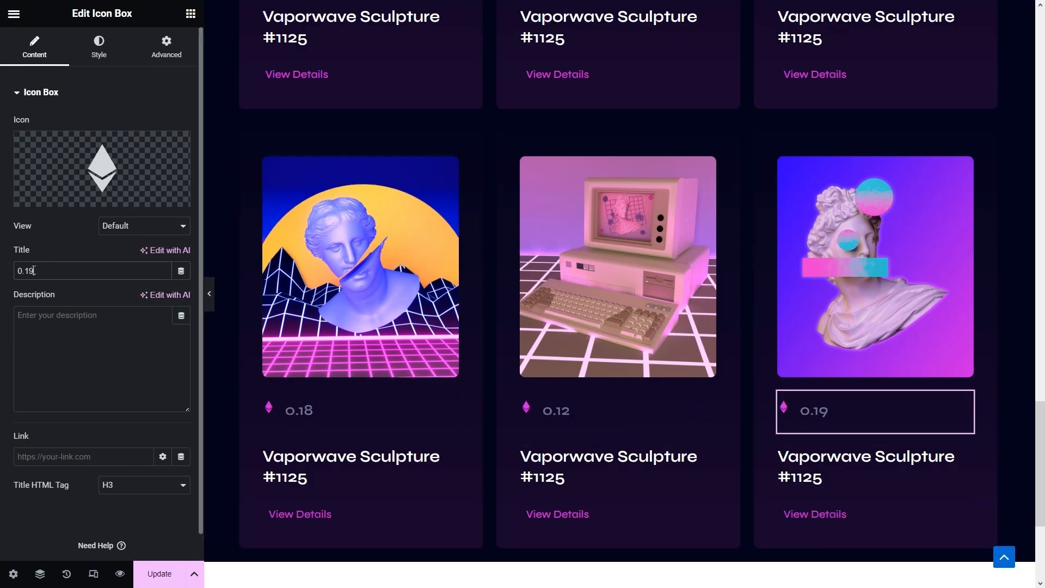
scroll(318, 357, "down", 2)
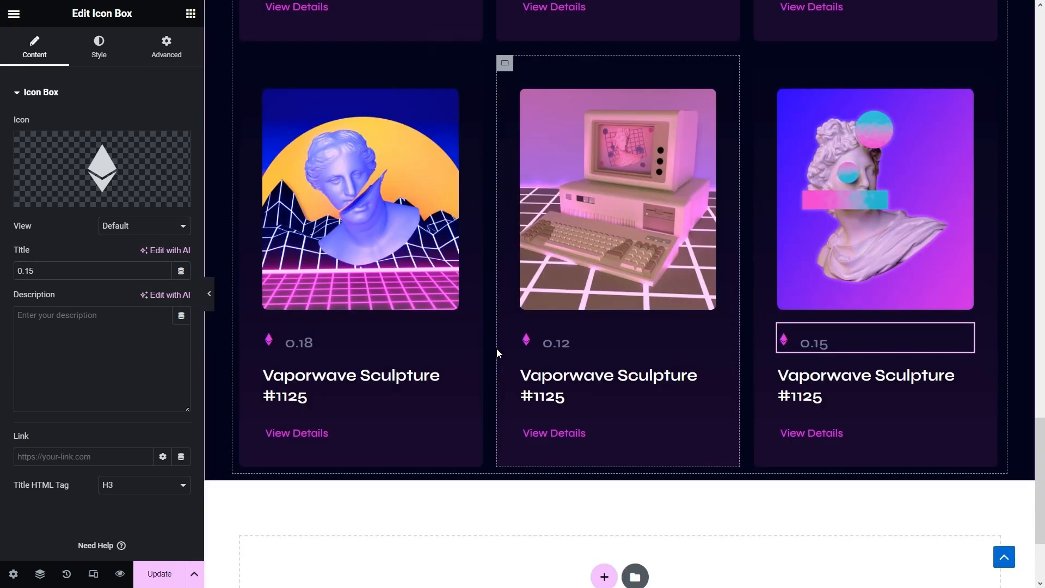
left_click(210, 294)
- Set the NFT collection section's content width to Full Width and preview the wider grid
scroll(227, 354, "up", 7)
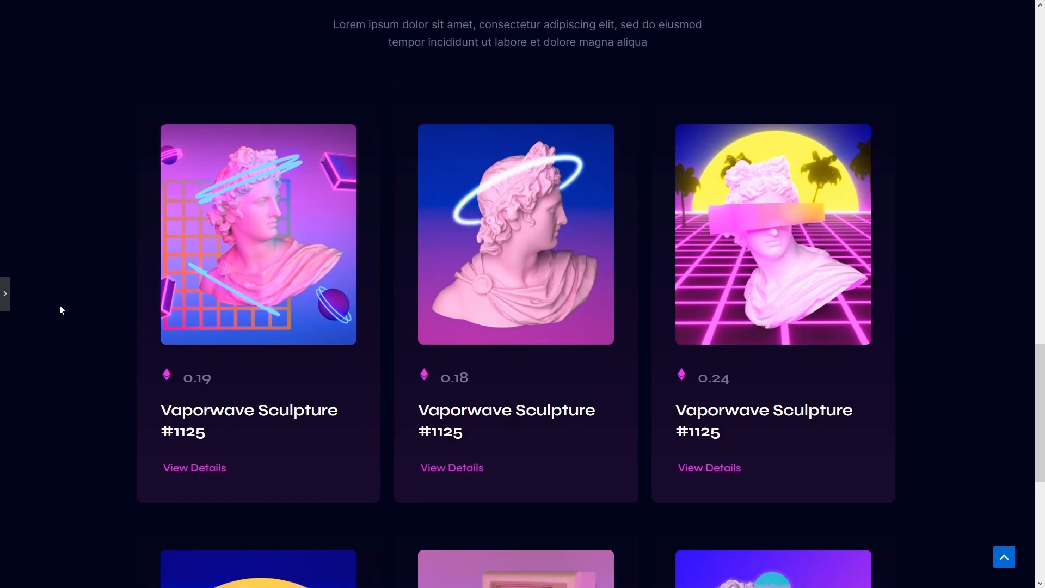
left_click(6, 304)
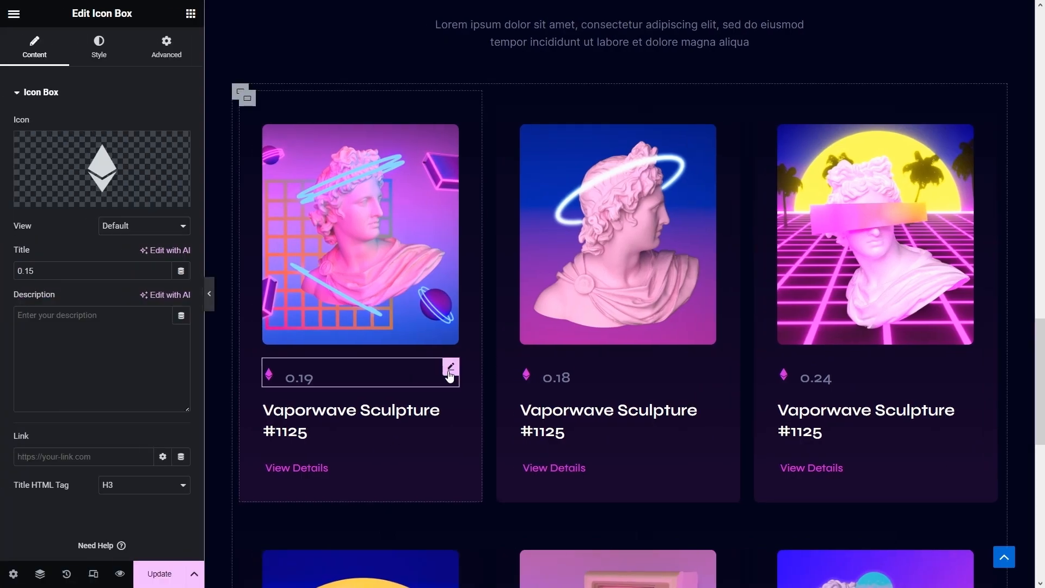
scroll(464, 392, "up", 3)
scroll(463, 392, "up", 2)
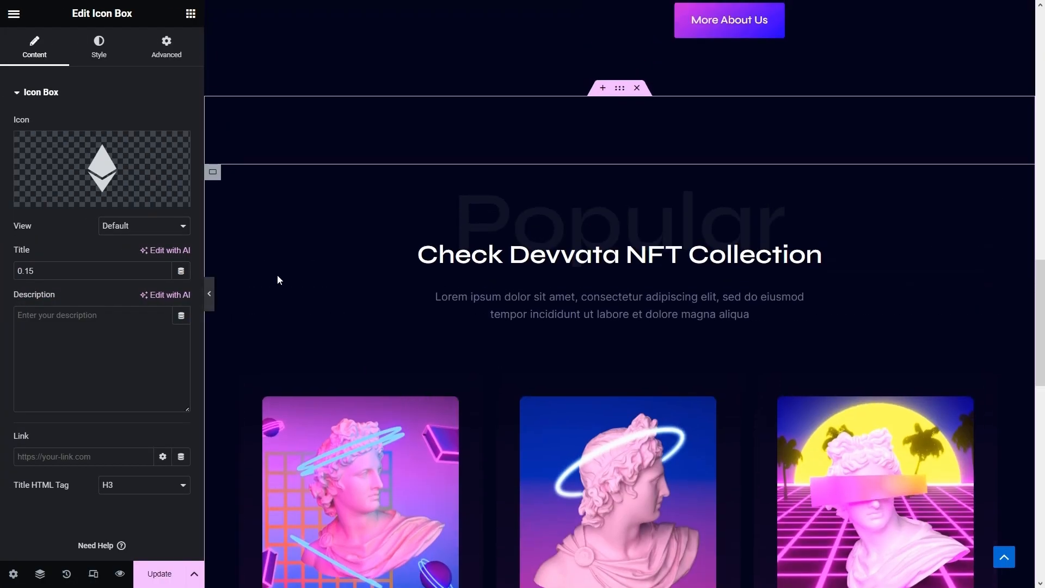
left_click(213, 173)
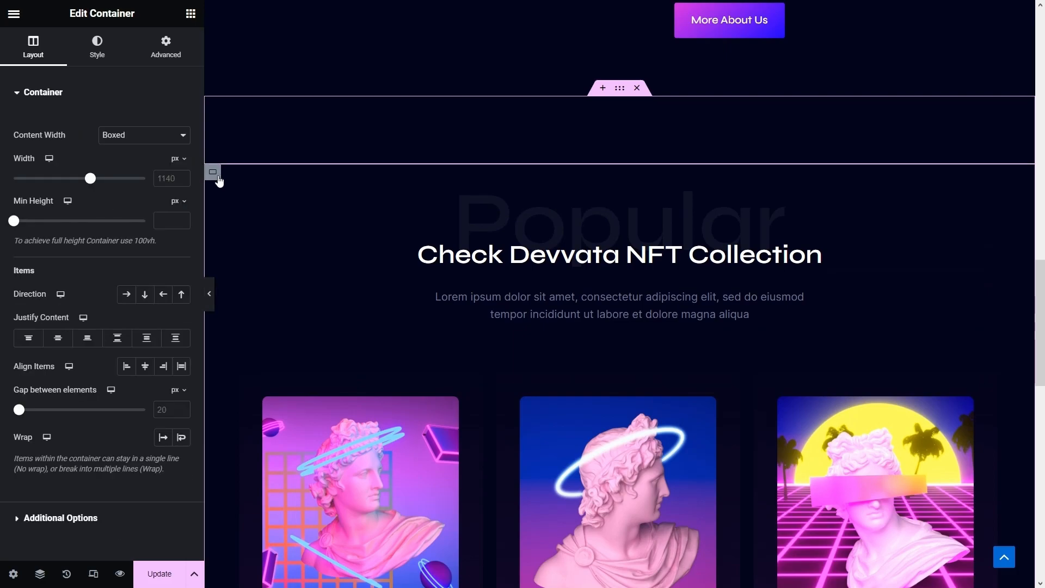
left_click(124, 137)
left_click(125, 160)
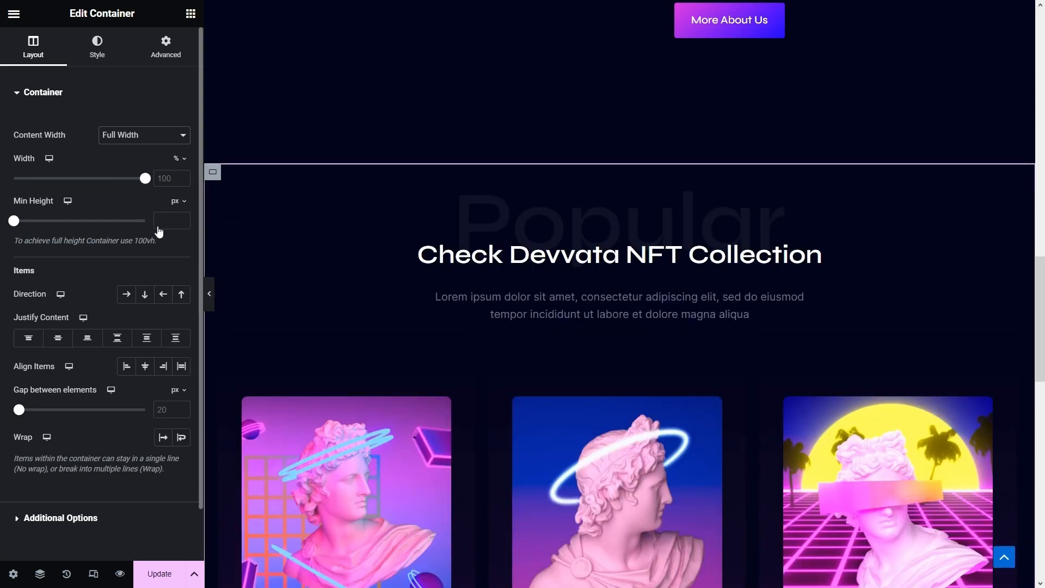
left_click(209, 294)
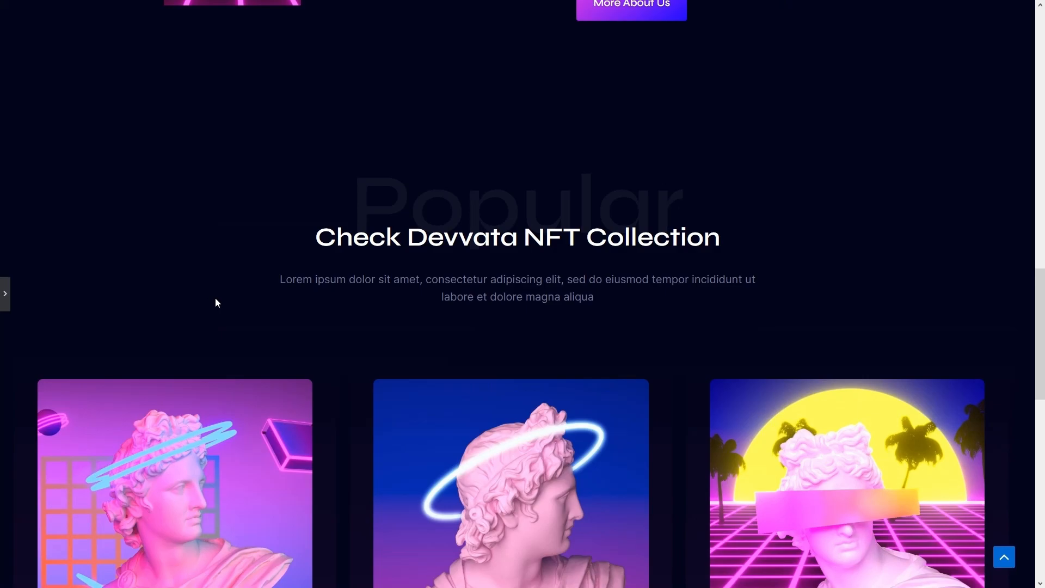
scroll(215, 302, "down", 13)
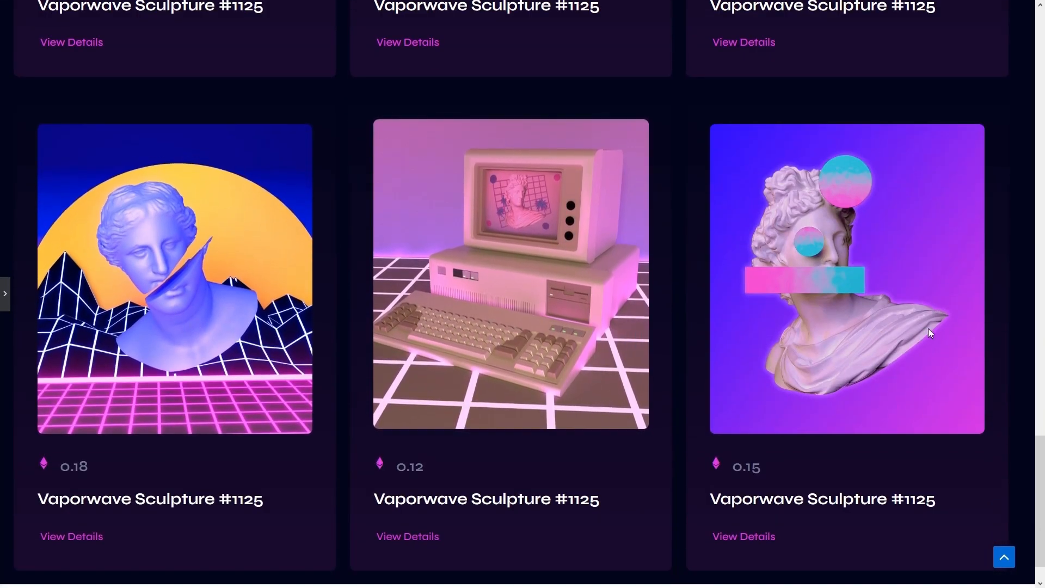
scroll(944, 320, "up", 7)
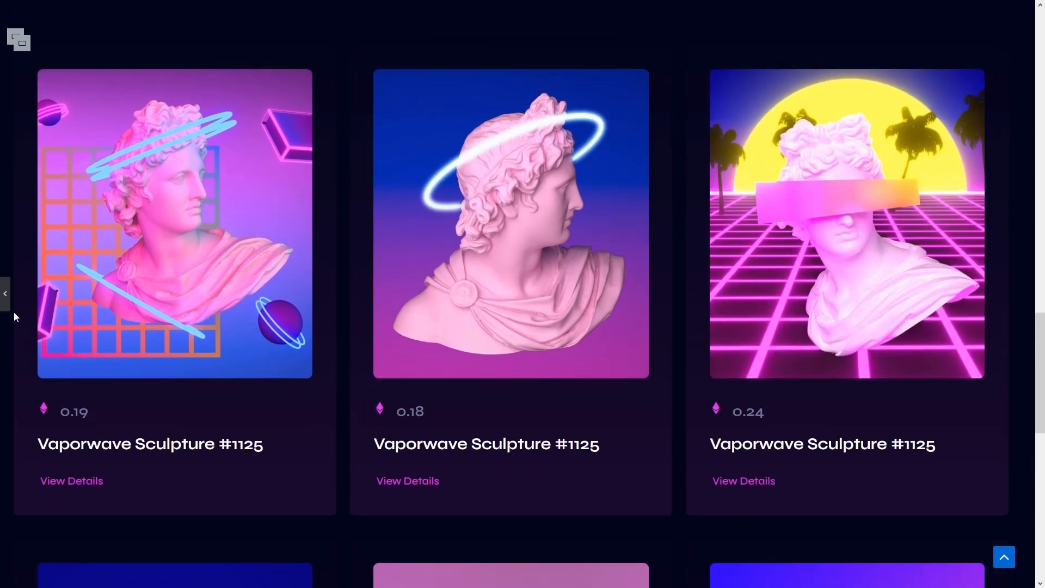
left_click(7, 301)
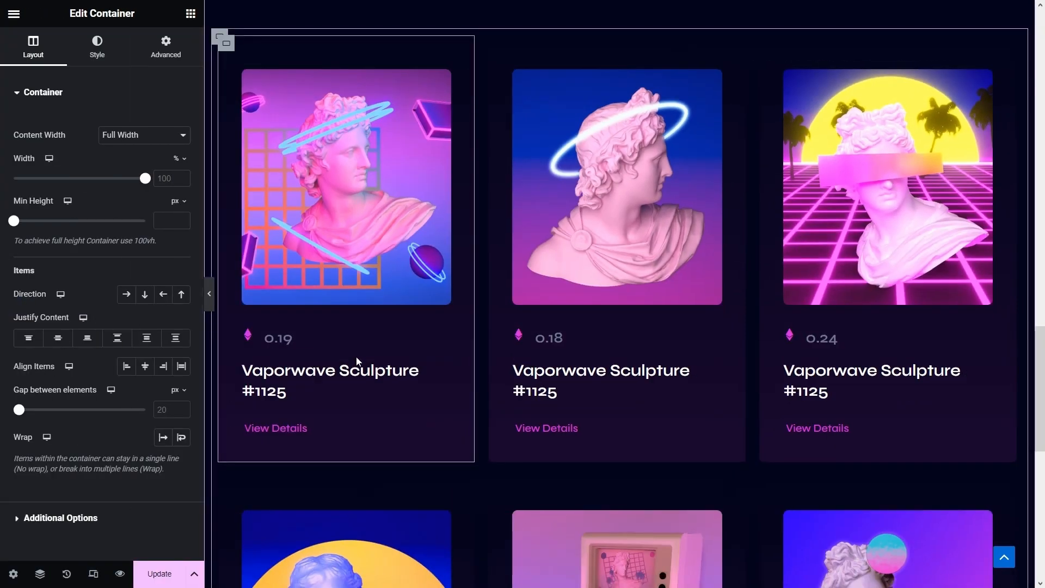
- Add a new section below the cards and paste the collection section's dark style onto it
scroll(356, 357, "down", 10)
left_click(602, 415)
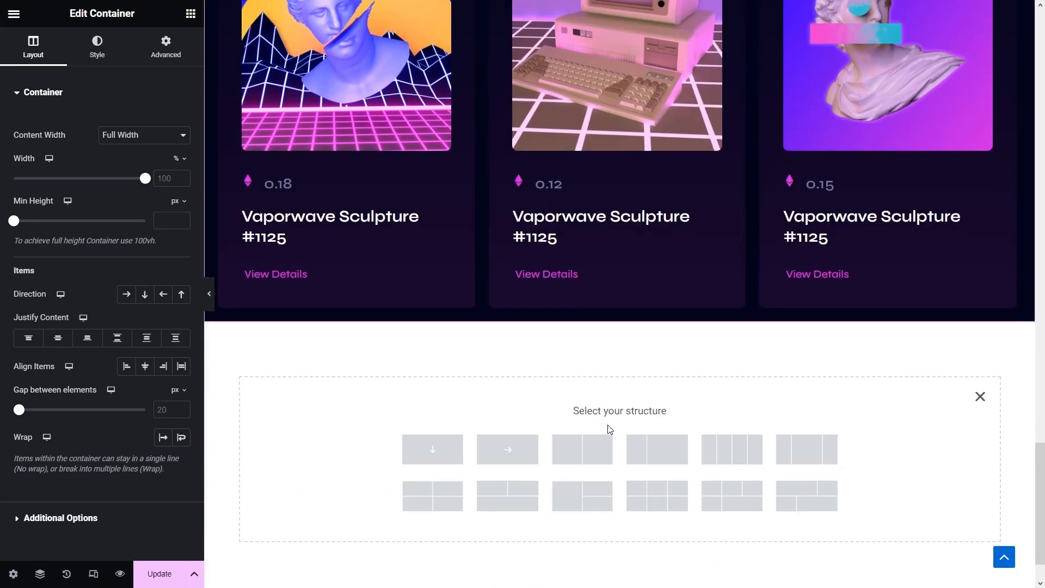
left_click(500, 460)
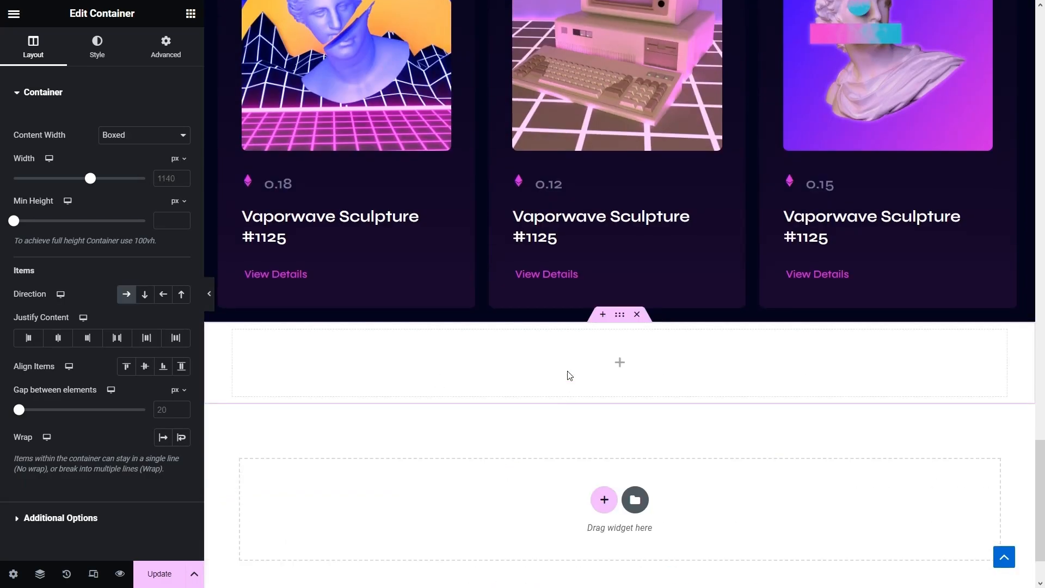
scroll(504, 265, "up", 16)
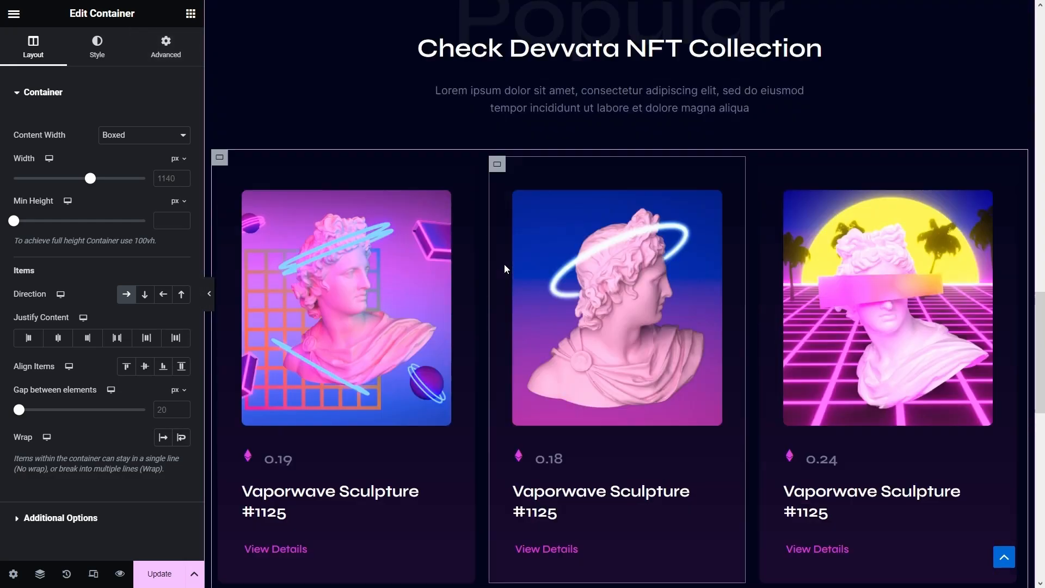
right_click(623, 205)
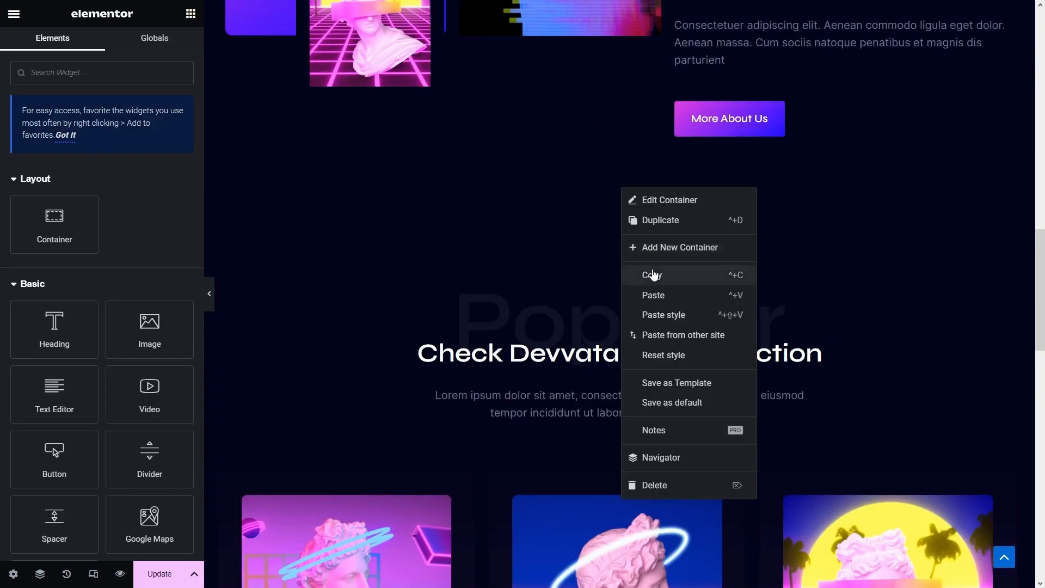
left_click(644, 275)
scroll(644, 279, "down", 10)
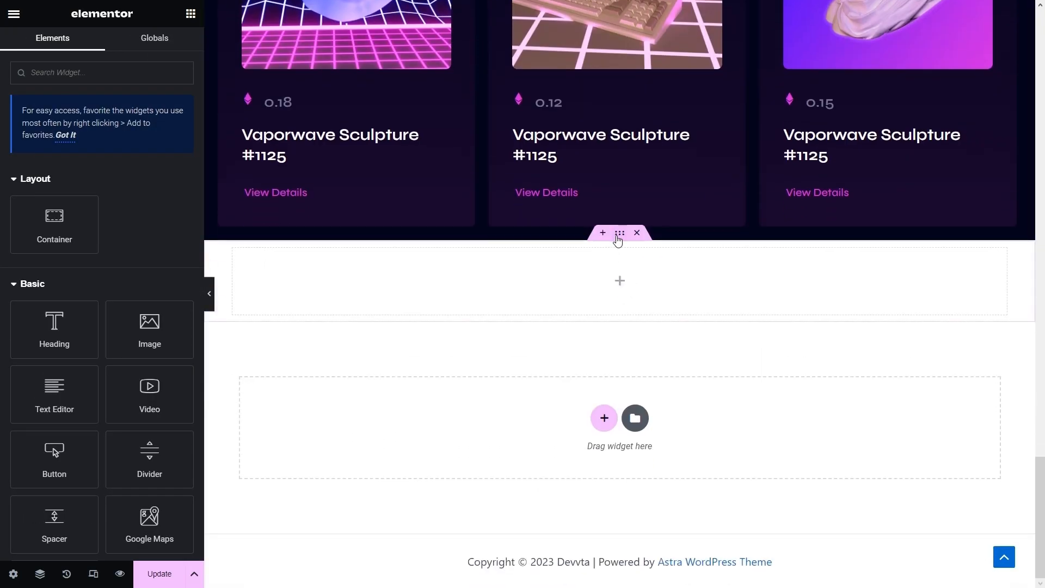
right_click(613, 236)
left_click(661, 363)
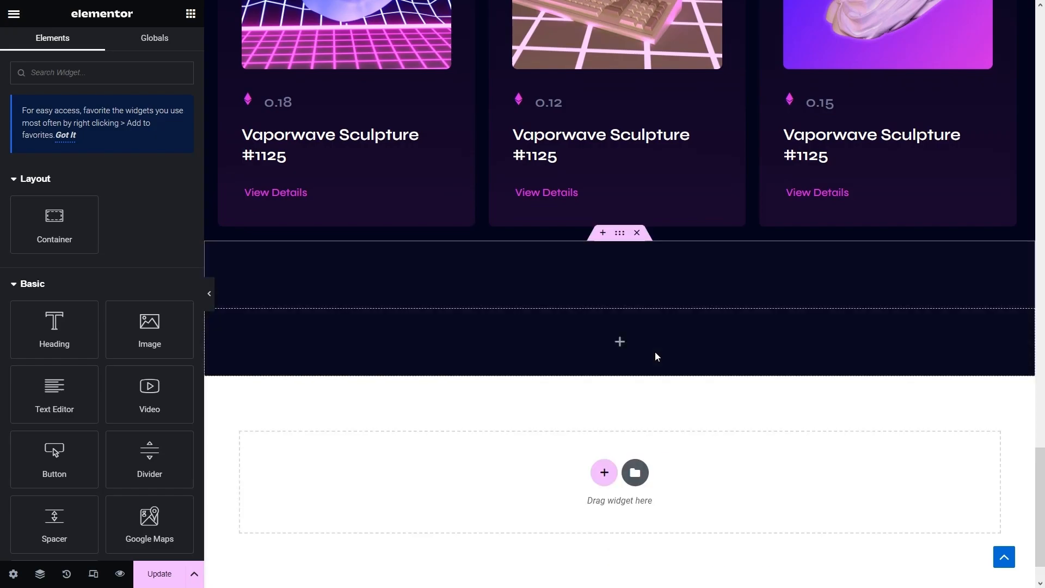
- Set the new section's direction to row and drag an inner container into it
left_click(619, 236)
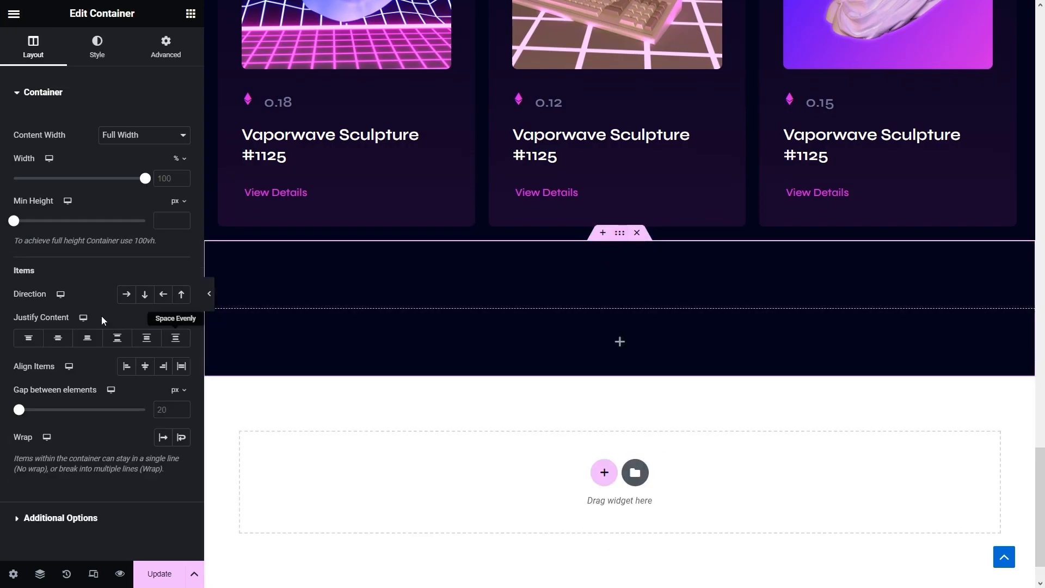
left_click(128, 295)
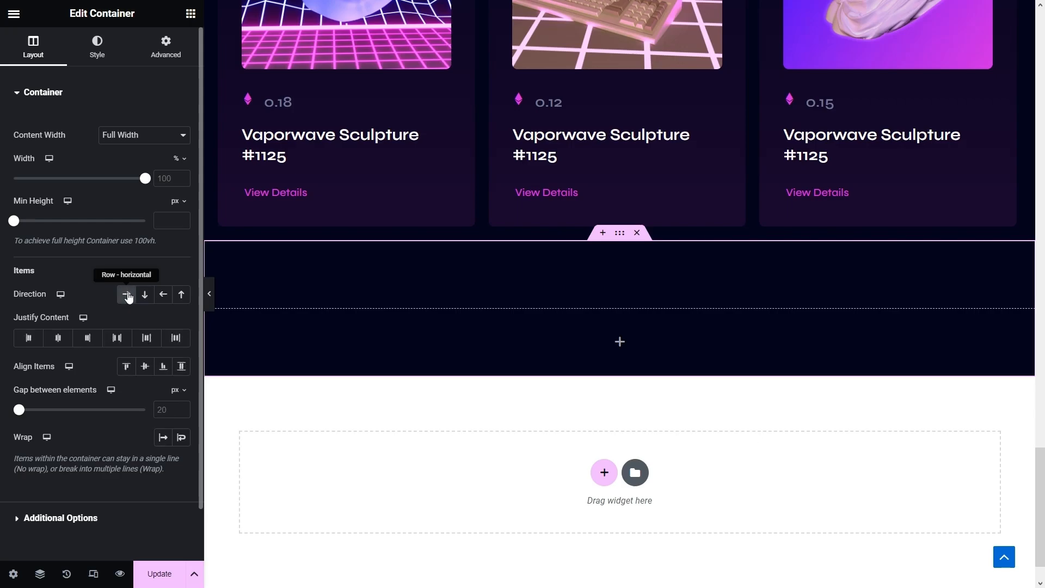
left_click(191, 14)
left_click_drag(48, 217, 419, 332)
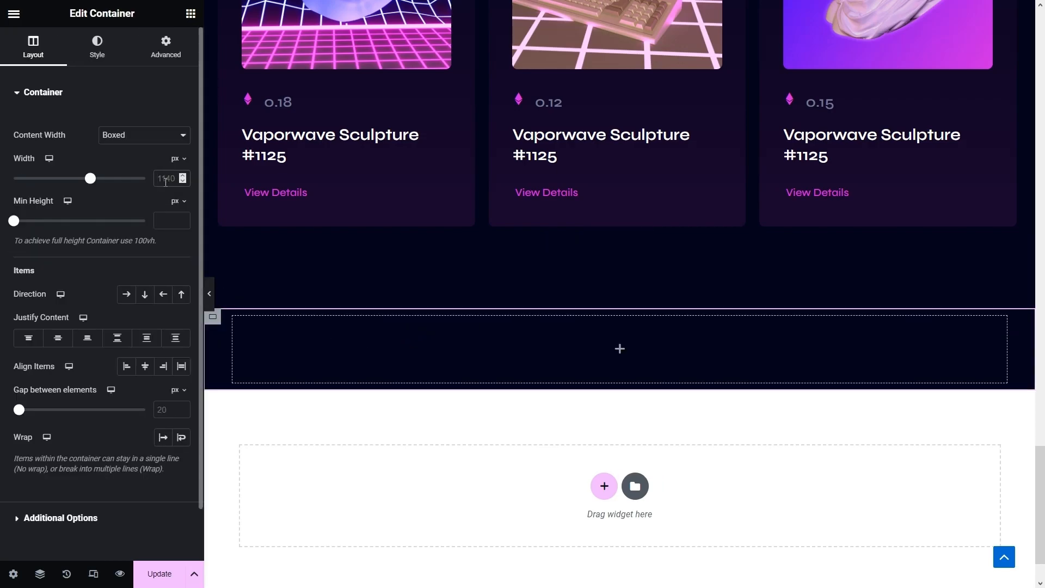
- Make the inner container Full Width with a width of 55%
type("55")
left_click(146, 140)
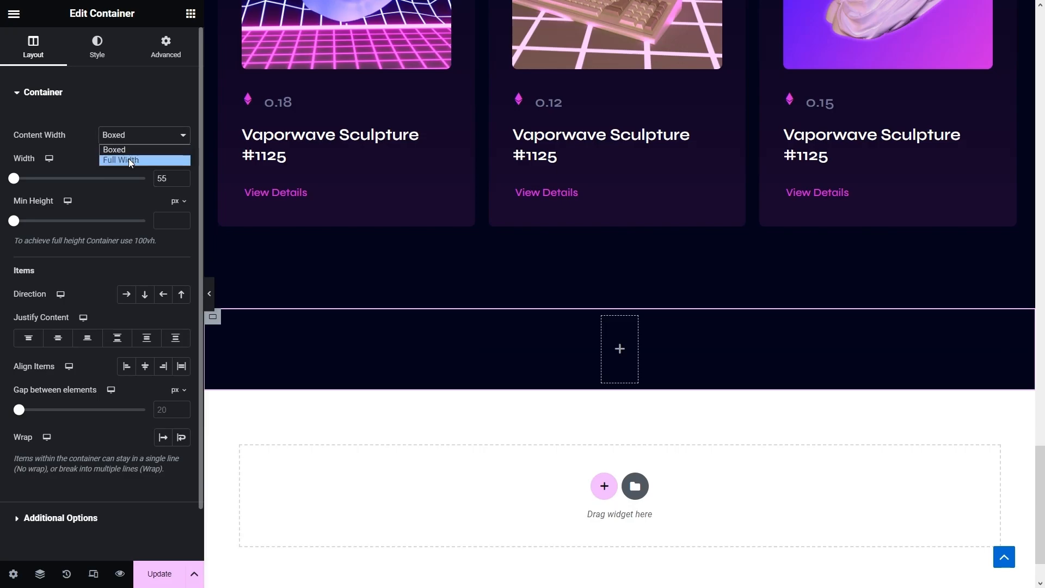
left_click(129, 159)
left_click(170, 177)
type("55")
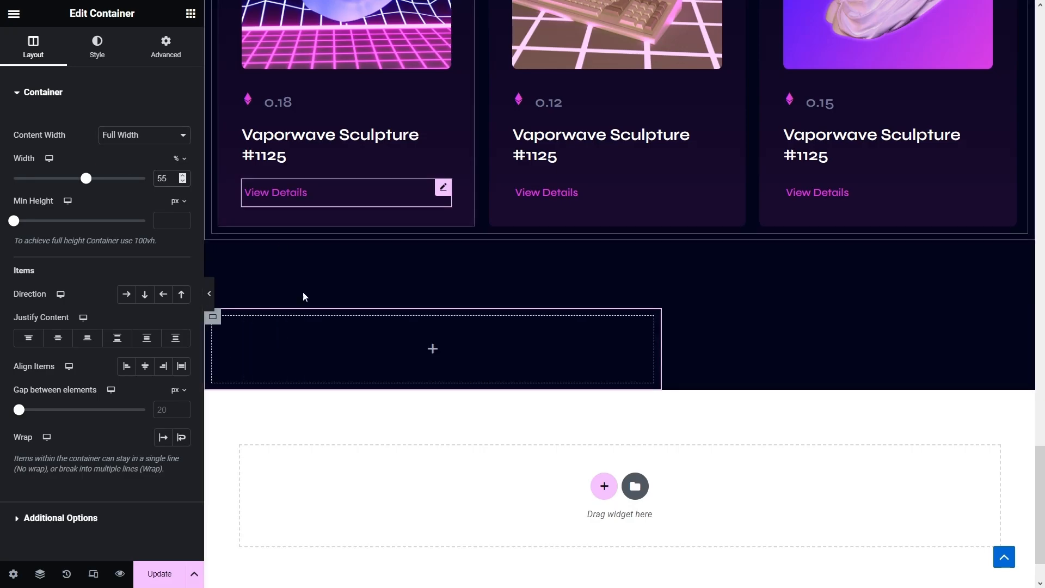
- Duplicate the inner container and set the copy's width to 45%
right_click(229, 323)
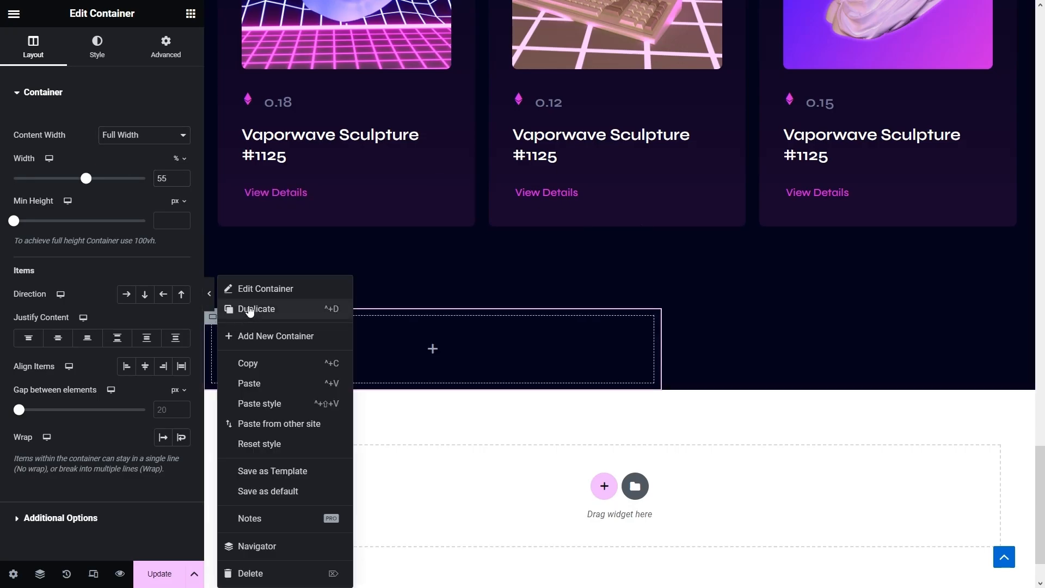
left_click(250, 310)
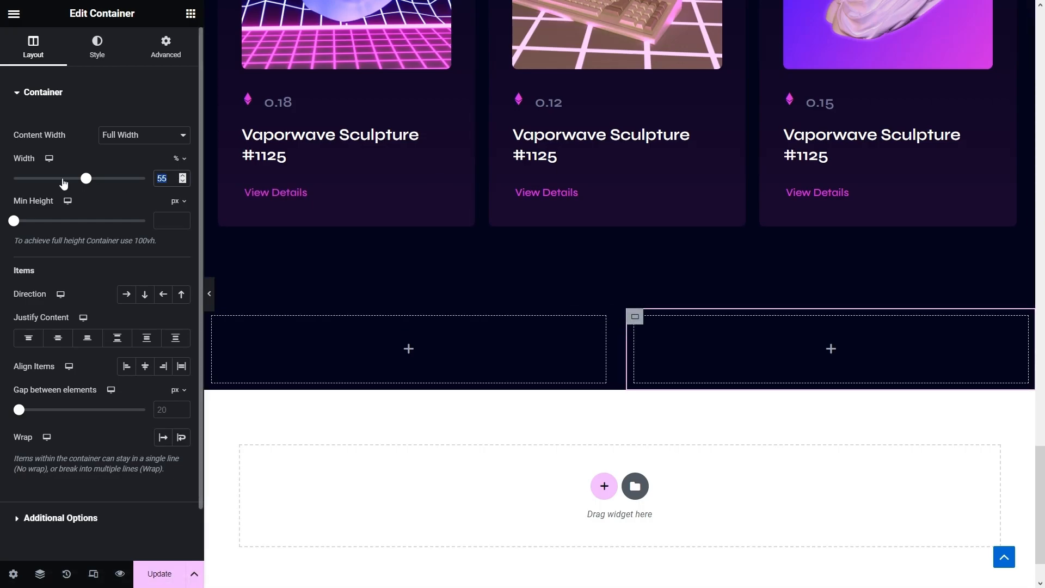
type("45")
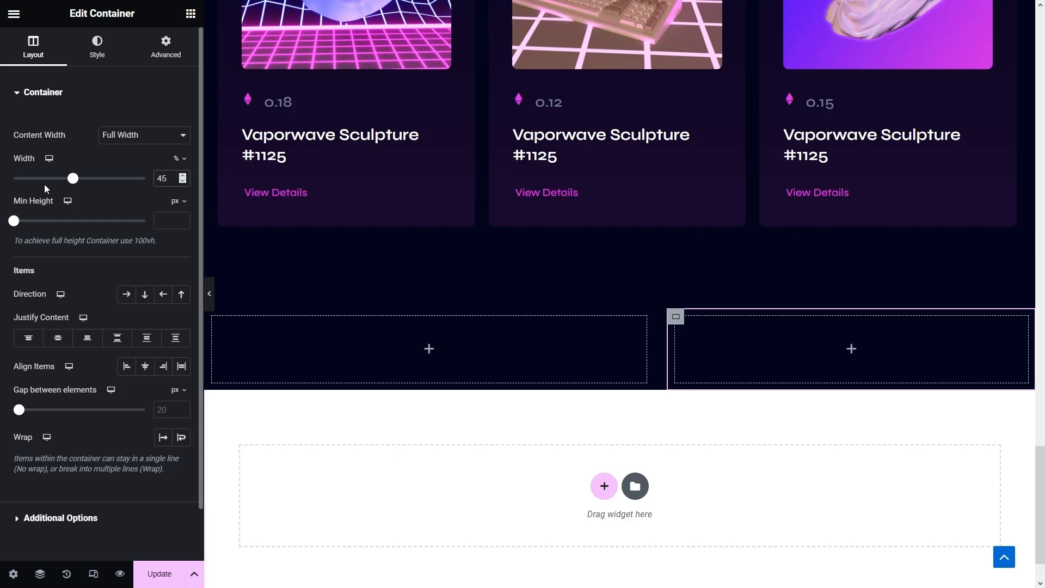
scroll(458, 238, "up", 15)
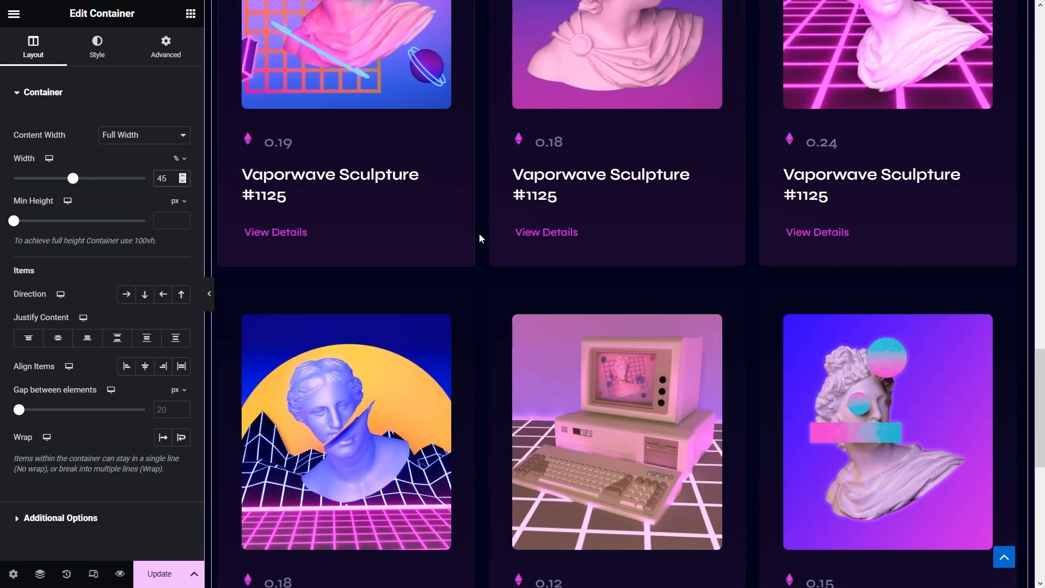
- Paste the Our Partners heading into the left container and retitle it 'Roadmap'
scroll(482, 236, "up", 10)
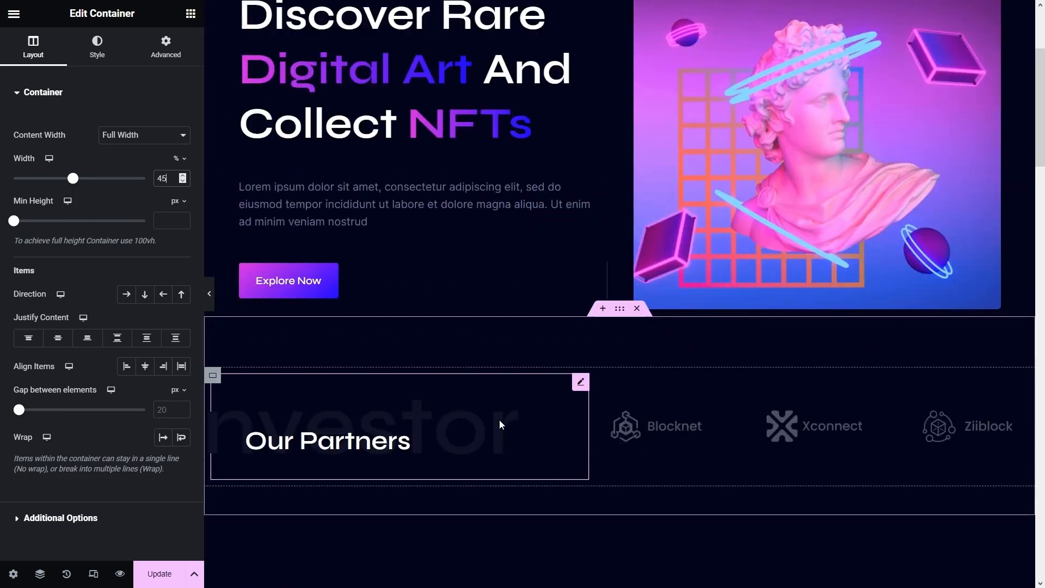
right_click(498, 422)
left_click(560, 363)
scroll(549, 354, "down", 15)
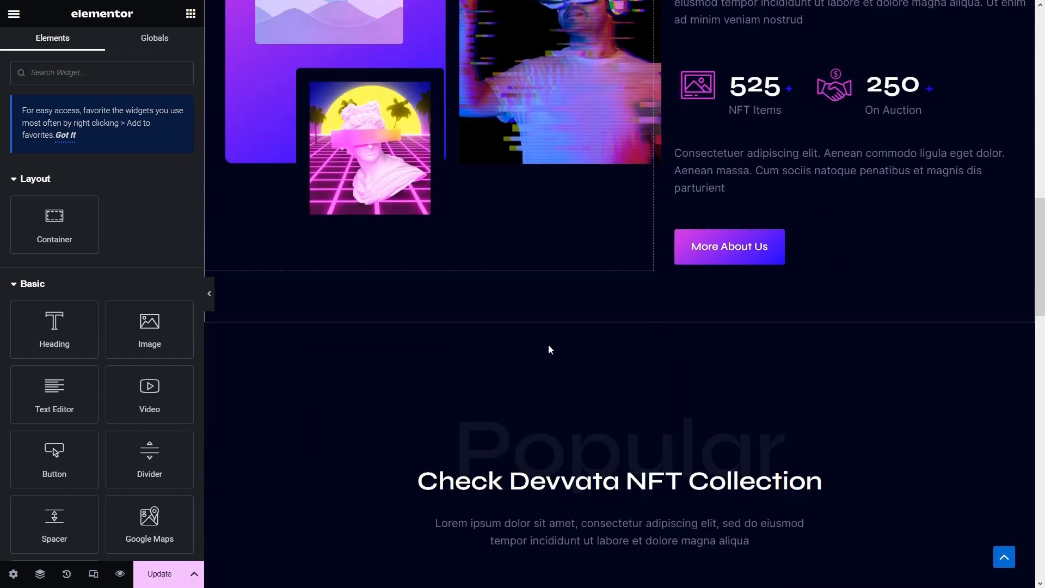
scroll(531, 356, "down", 3)
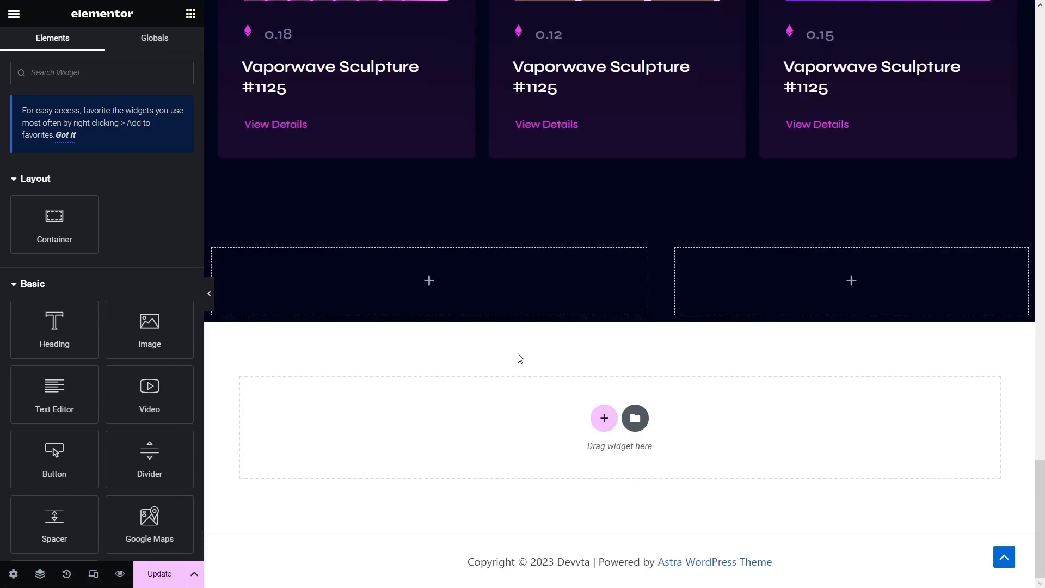
right_click(359, 272)
left_click(402, 380)
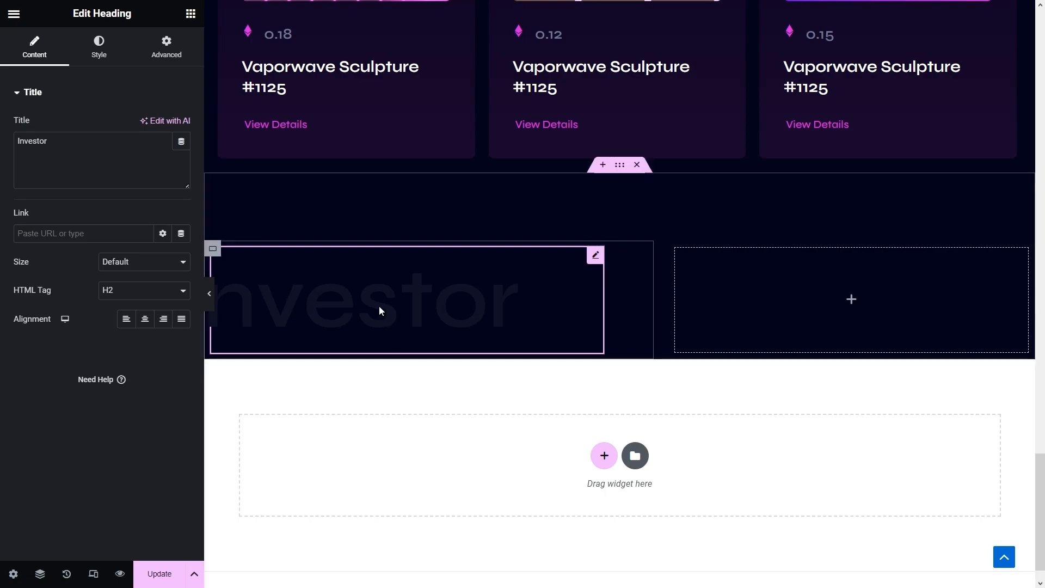
left_click_drag(71, 157, 2, 135)
type("Roadmap")
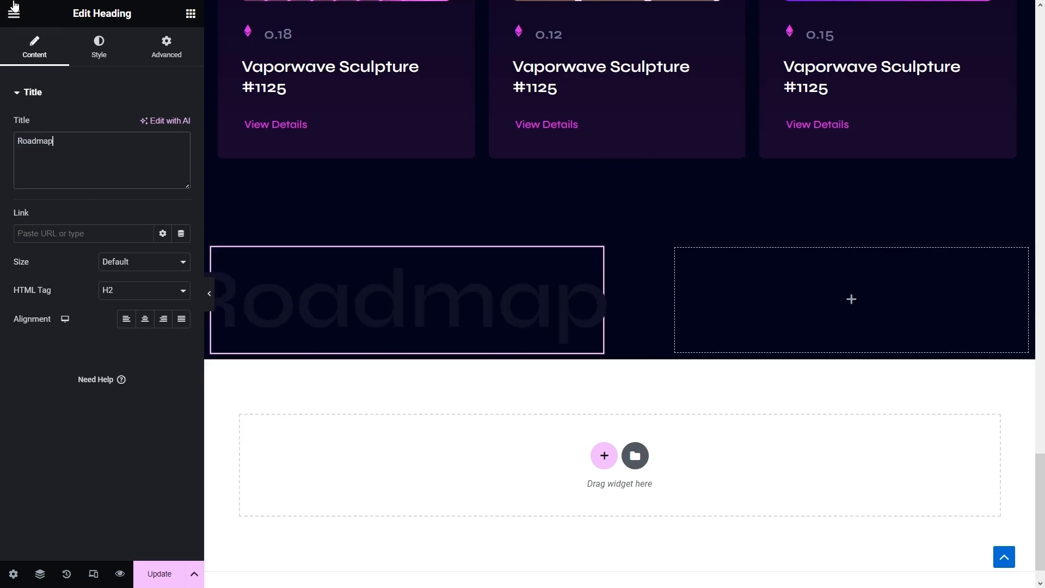
- Paste the collection heading beneath it and rename it 'Devvta Roadmap'
scroll(350, 151, "up", 10)
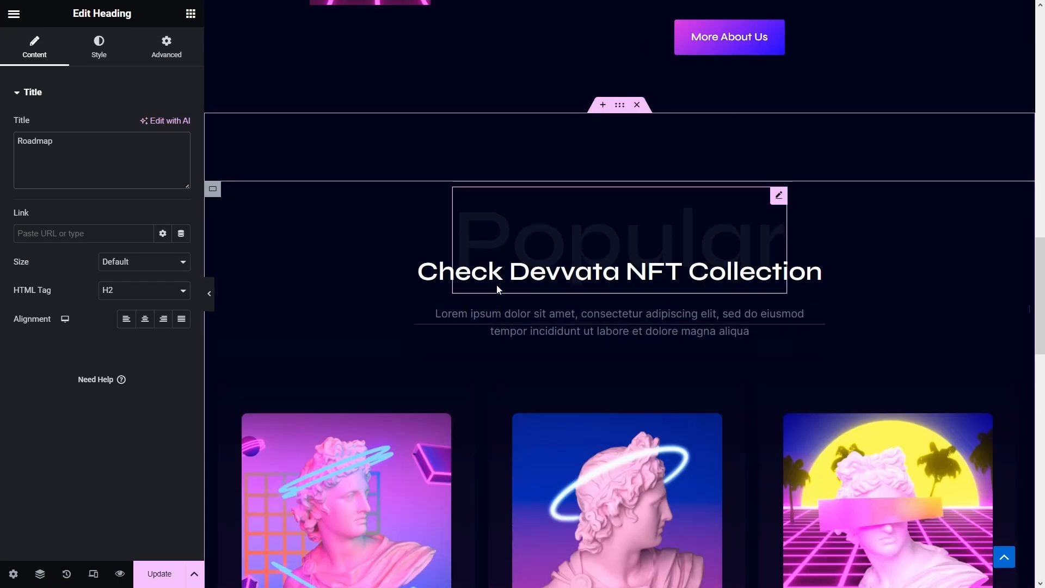
right_click(498, 282)
left_click(527, 343)
scroll(531, 334, "down", 10)
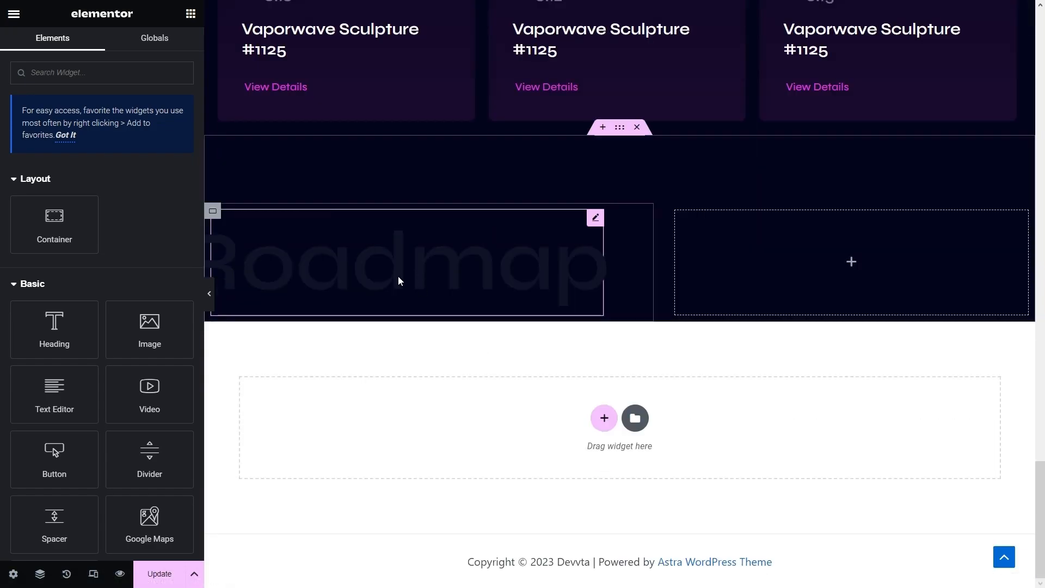
right_click(391, 288)
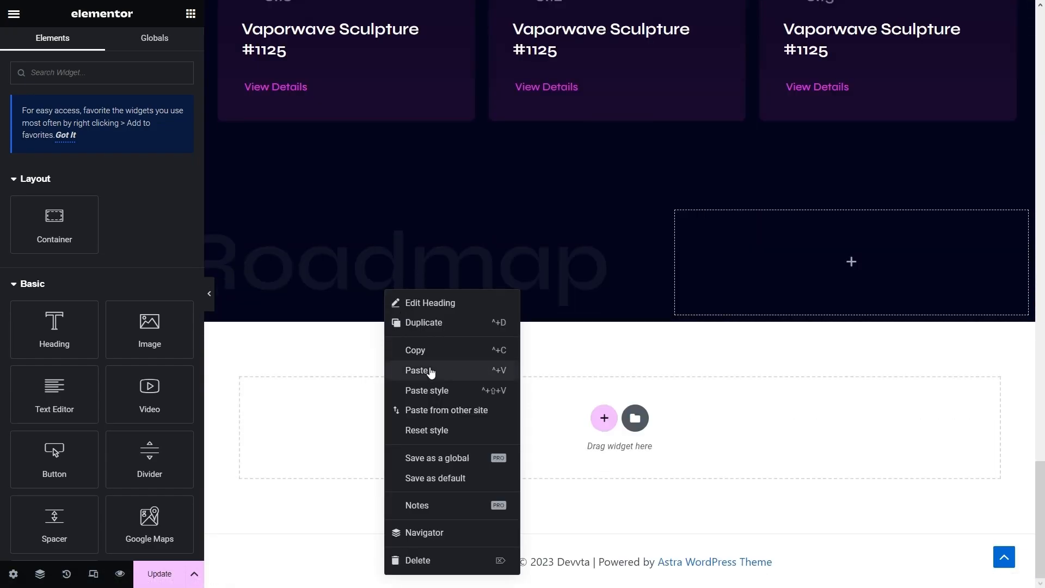
left_click(429, 369)
left_click_drag(139, 155, 2, 148)
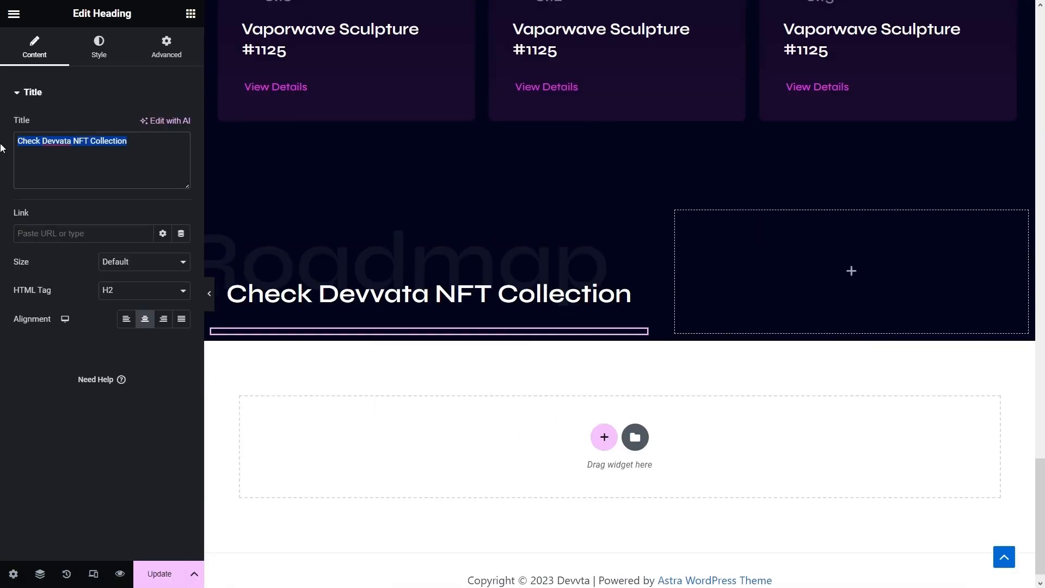
type("Devvta Roadmap")
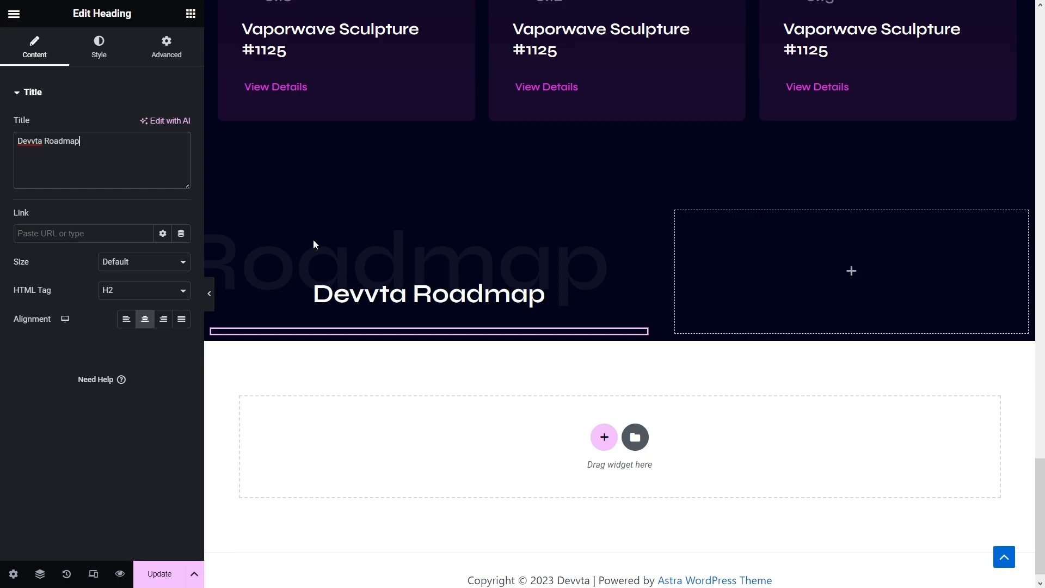
- Copy the Lorem ipsum intro paragraph from the collection section
scroll(426, 256, "up", 15)
scroll(465, 289, "up", 5)
scroll(490, 321, "down", 4)
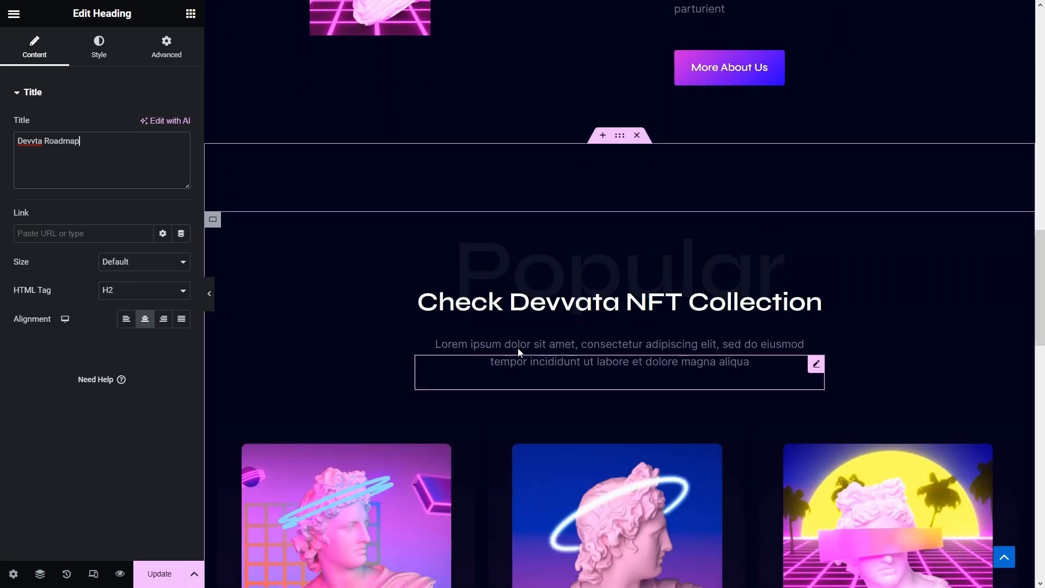
right_click(517, 348)
left_click(543, 364)
scroll(553, 366, "down", 4)
scroll(552, 366, "down", 15)
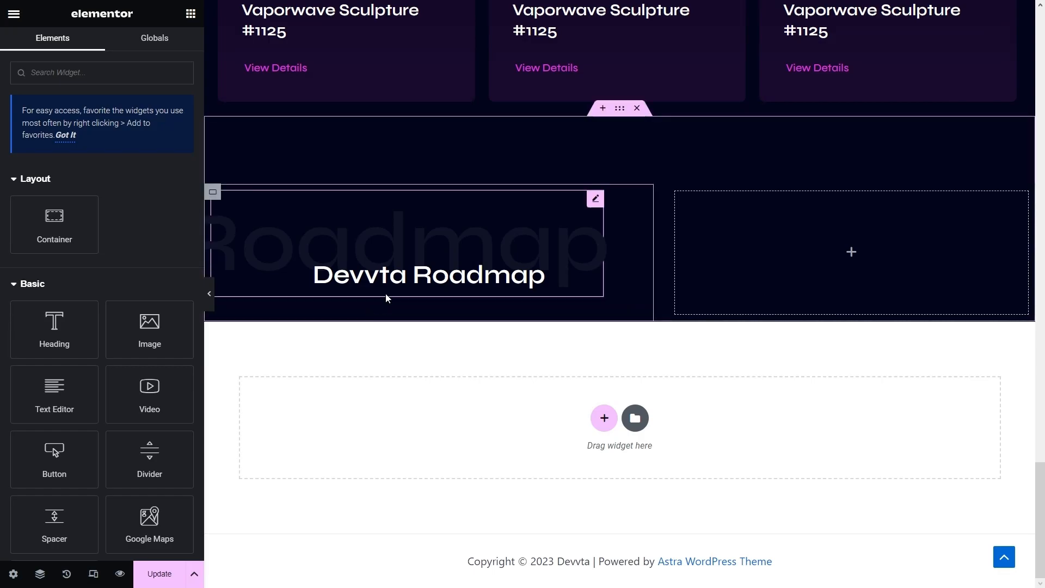
- Paste the Lorem ipsum paragraph under the Devvta Roadmap heading and set its width to Default
right_click(392, 306)
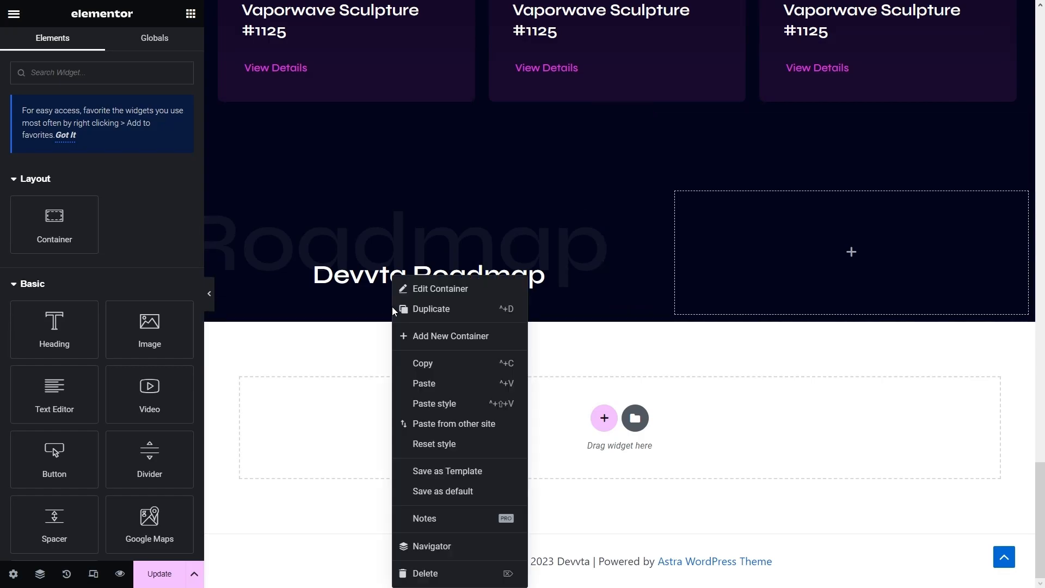
left_click(437, 382)
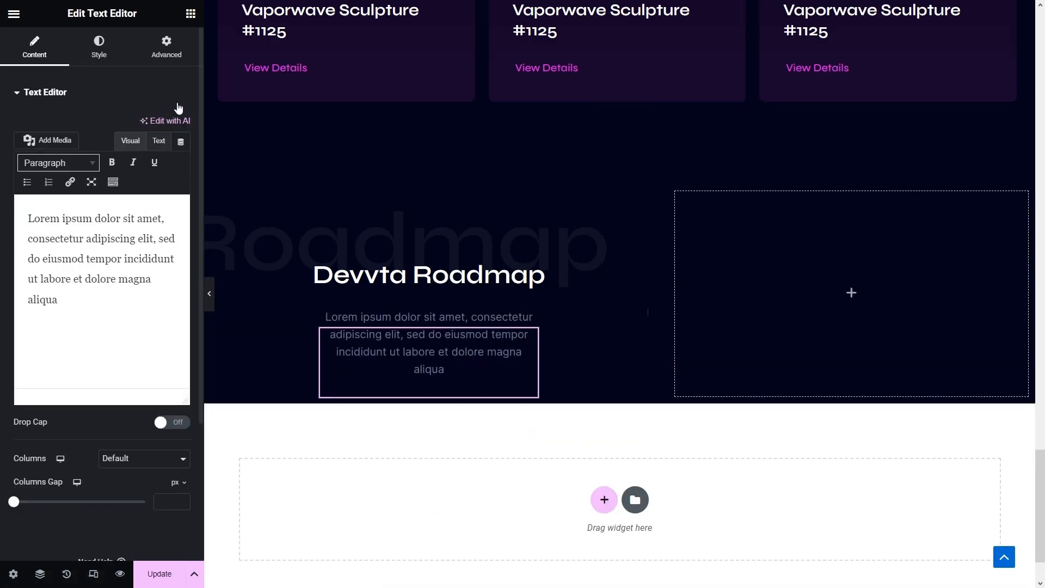
left_click(167, 48)
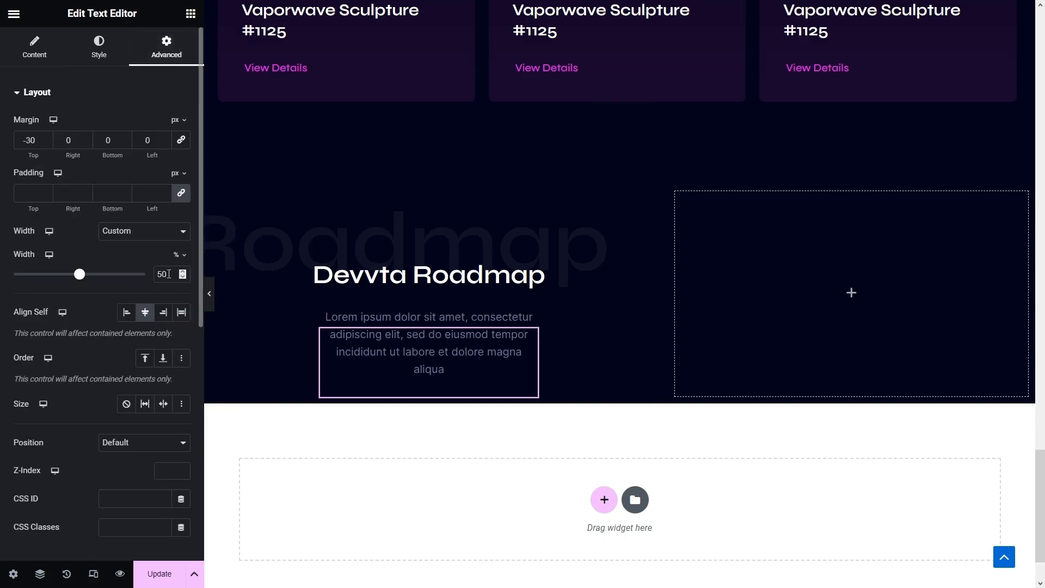
left_click(153, 237)
left_click(145, 247)
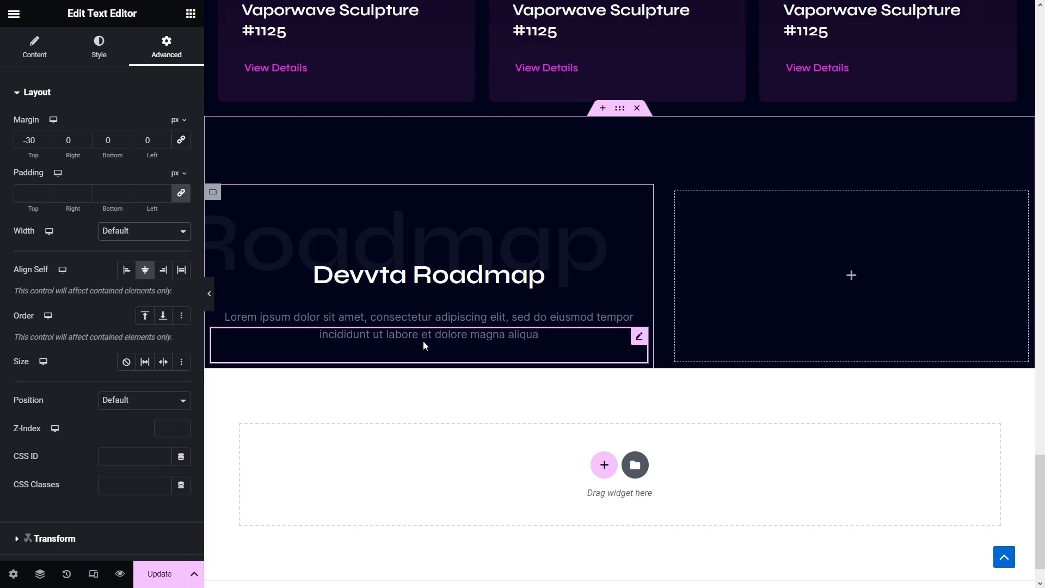
left_click(190, 13)
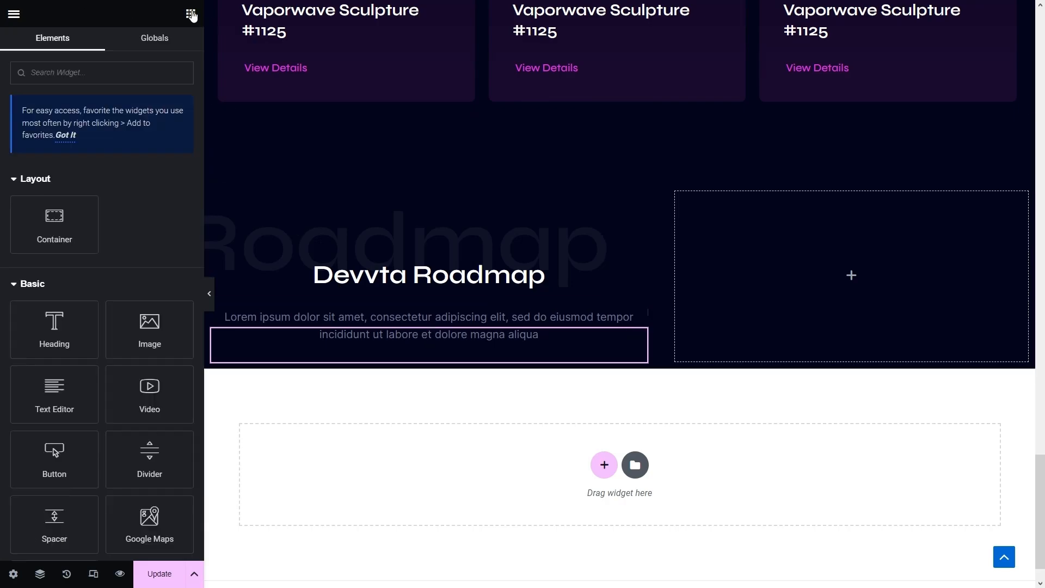
- Add a JKit Feature List below the Roadmap intro and delete items 2 and 3
type("feature")
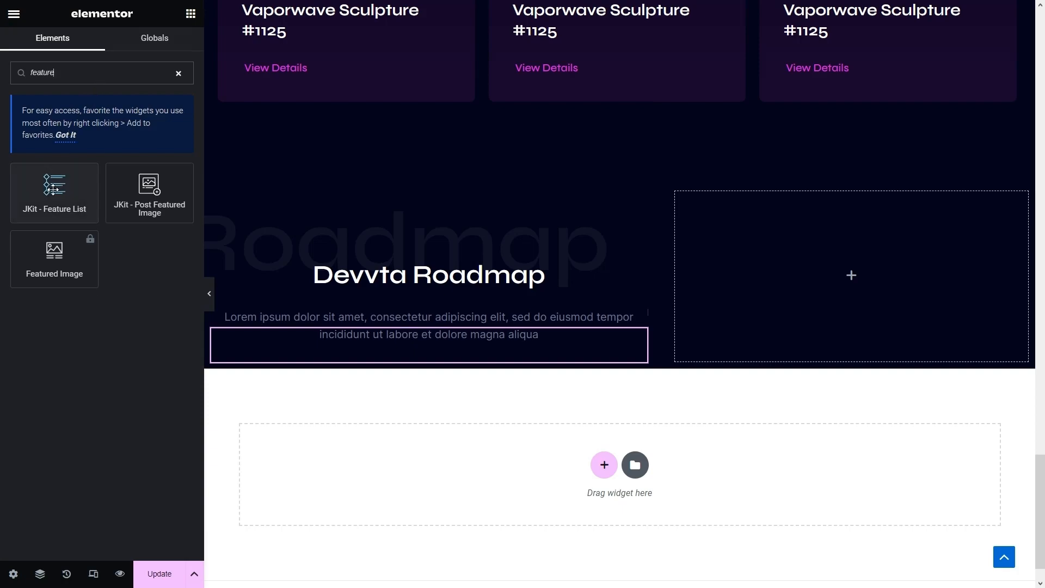
left_click_drag(54, 193, 325, 360)
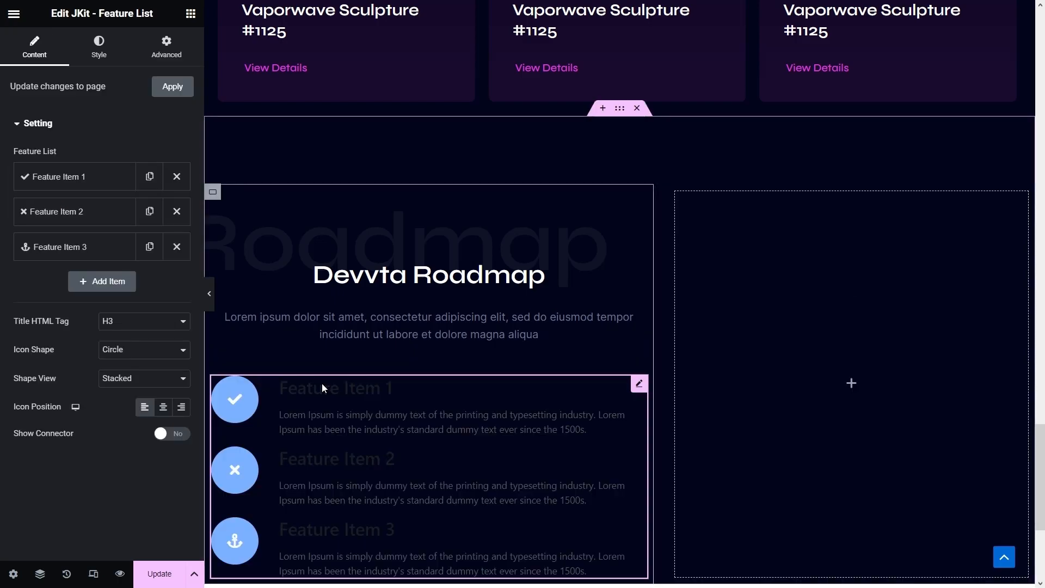
scroll(361, 420, "down", 1)
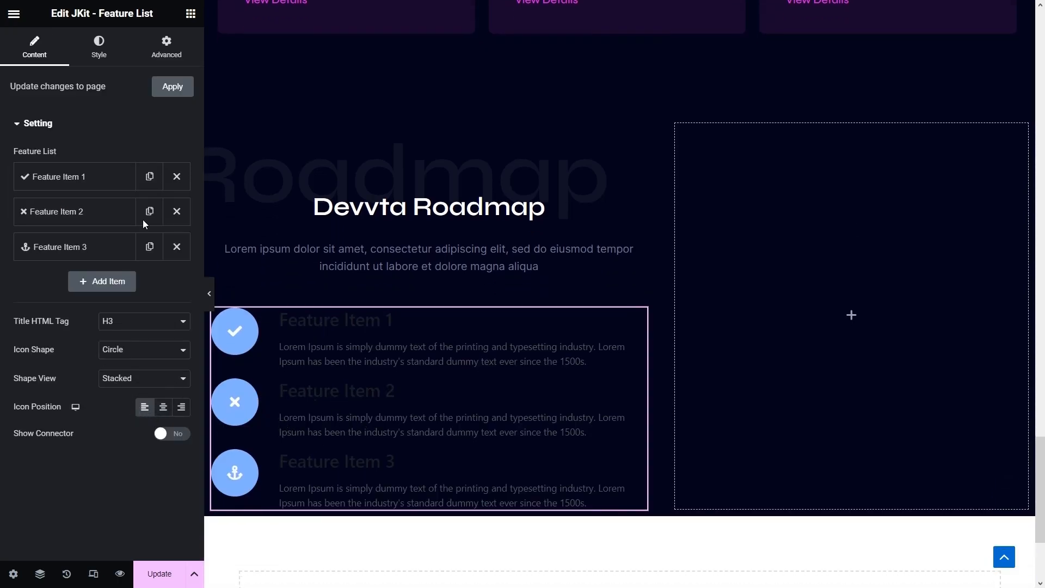
left_click(185, 251)
left_click(181, 212)
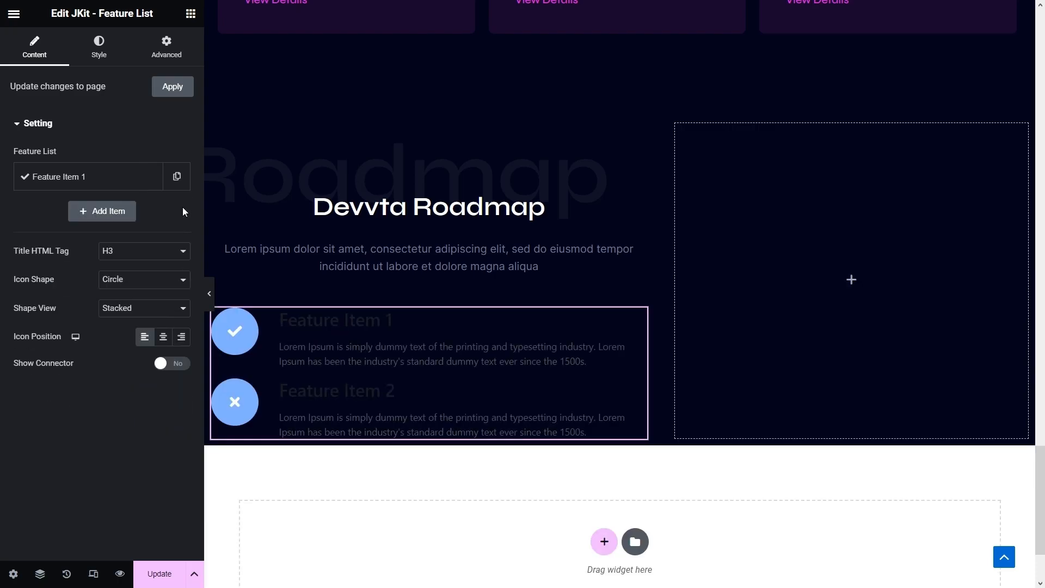
- Rename the remaining item to 'Launch' and paste a shorter Lorem ipsum description
left_click(130, 188)
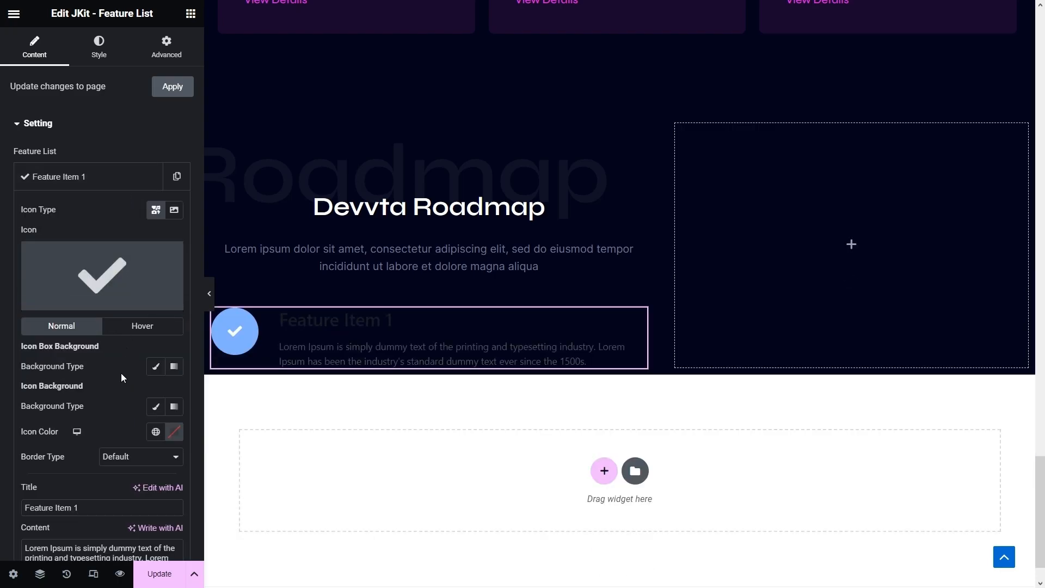
scroll(113, 442, "down", 2)
left_click_drag(90, 420, 1, 426)
type("Launch")
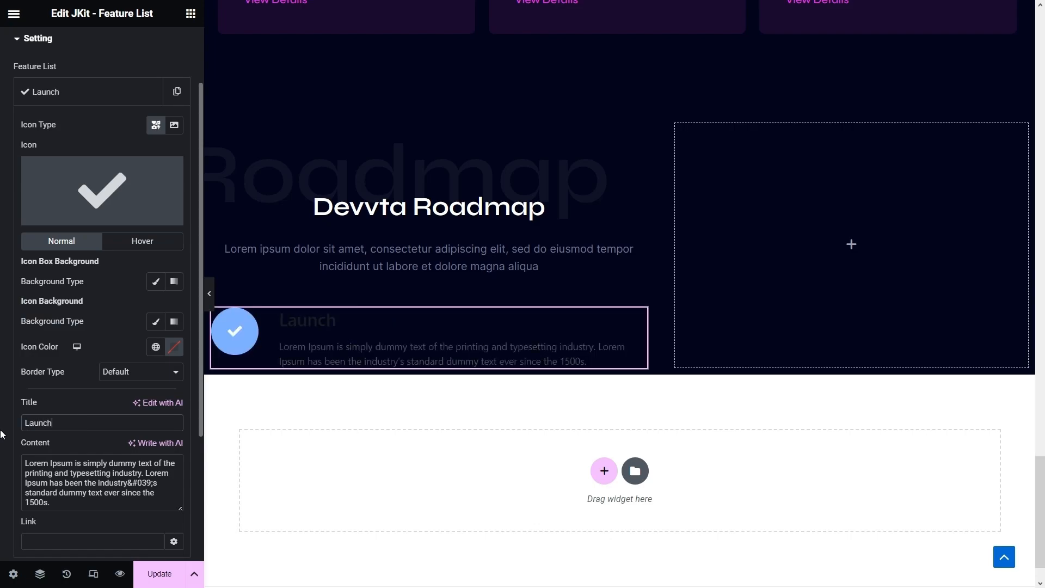
key("ctrl+a")
type("Lorem ipsum dolor sit amet, consectetur adipiscing elit, sed do eiusmod tempor incididunt ut labore et dolore")
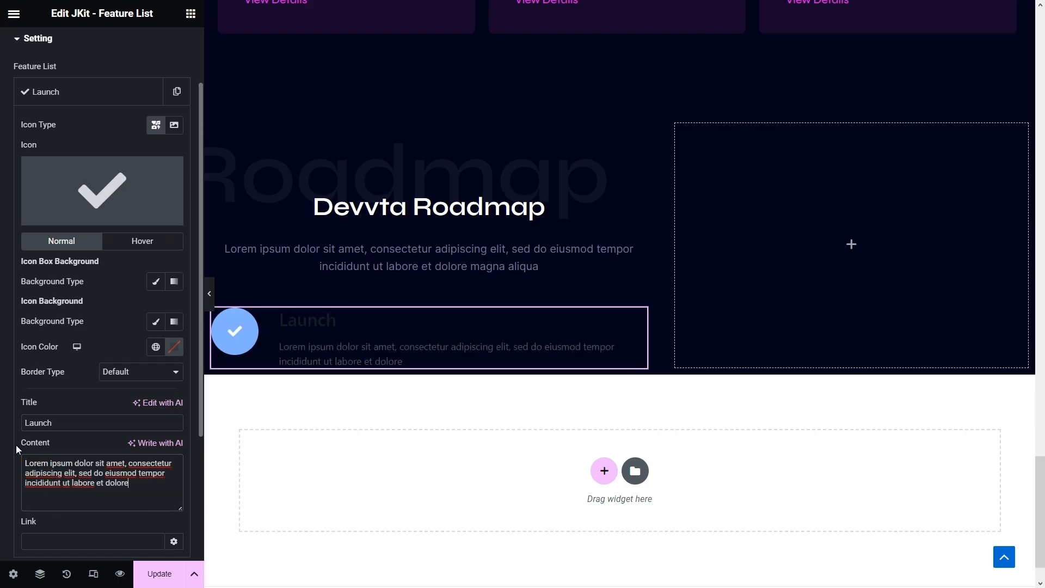
- Replace the Launch item's check icon with the Upload cloud icon from the Icon Library
left_click(113, 211)
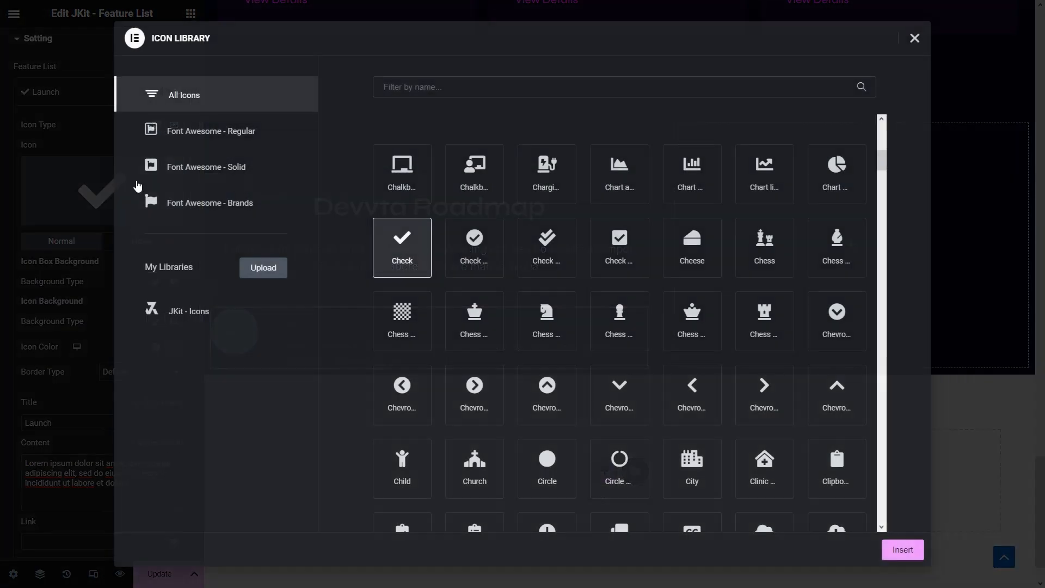
type("cloud")
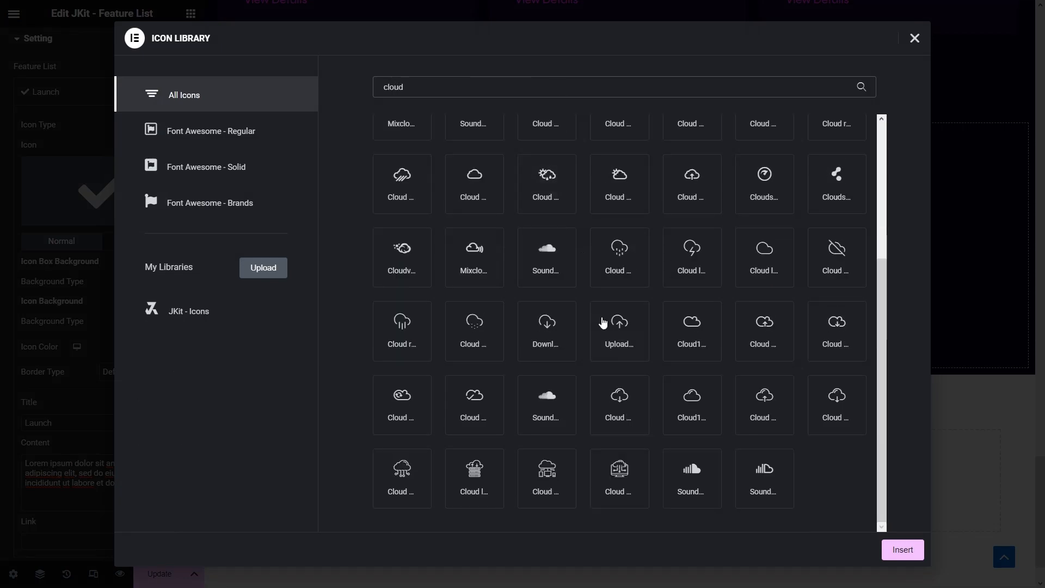
left_click(604, 320)
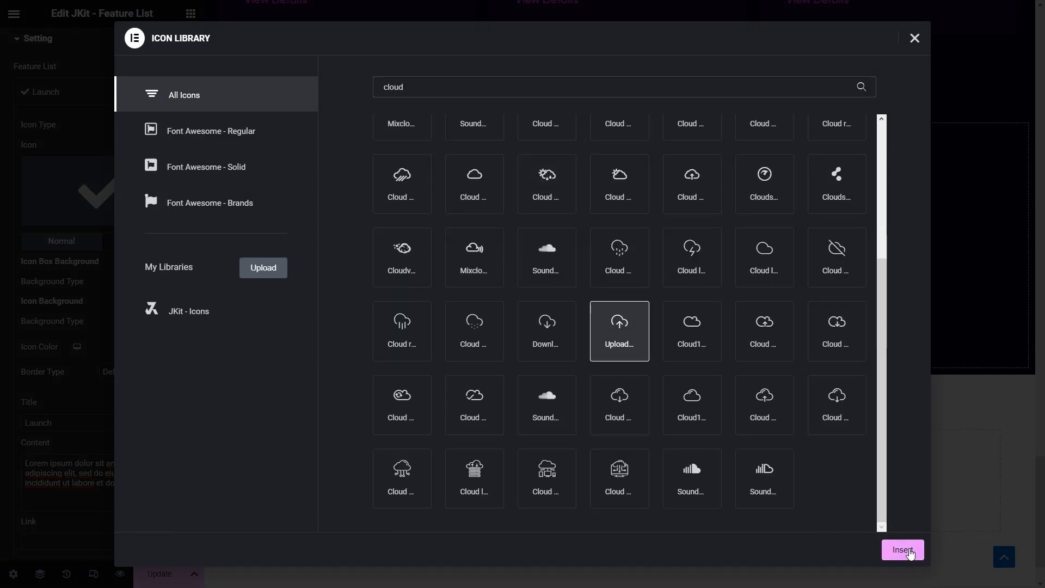
left_click(902, 550)
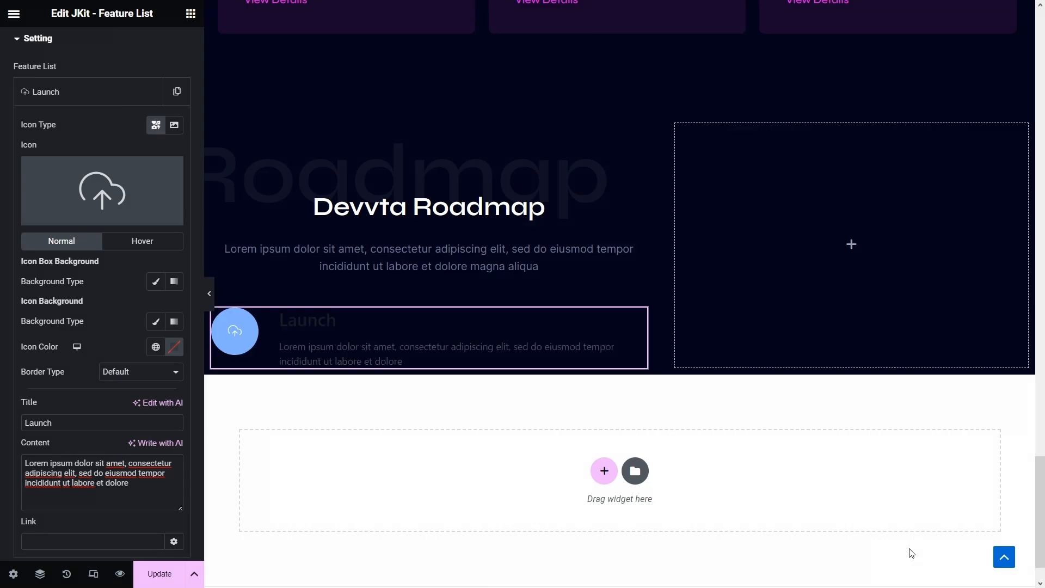
- Give the icon a Blue-to-Pink gradient background at a 140° angle
scroll(137, 360, "up", 2)
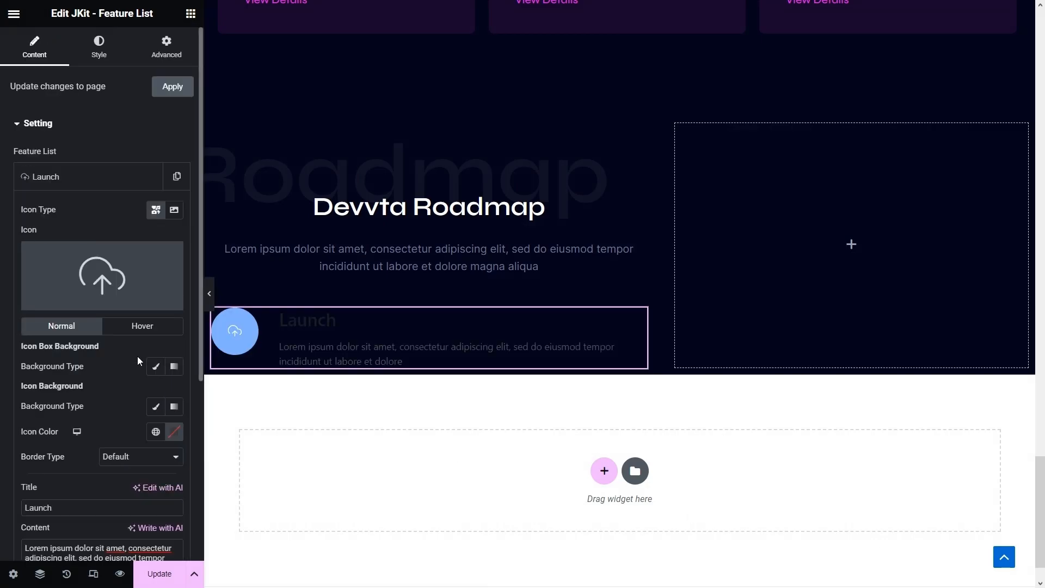
left_click(99, 47)
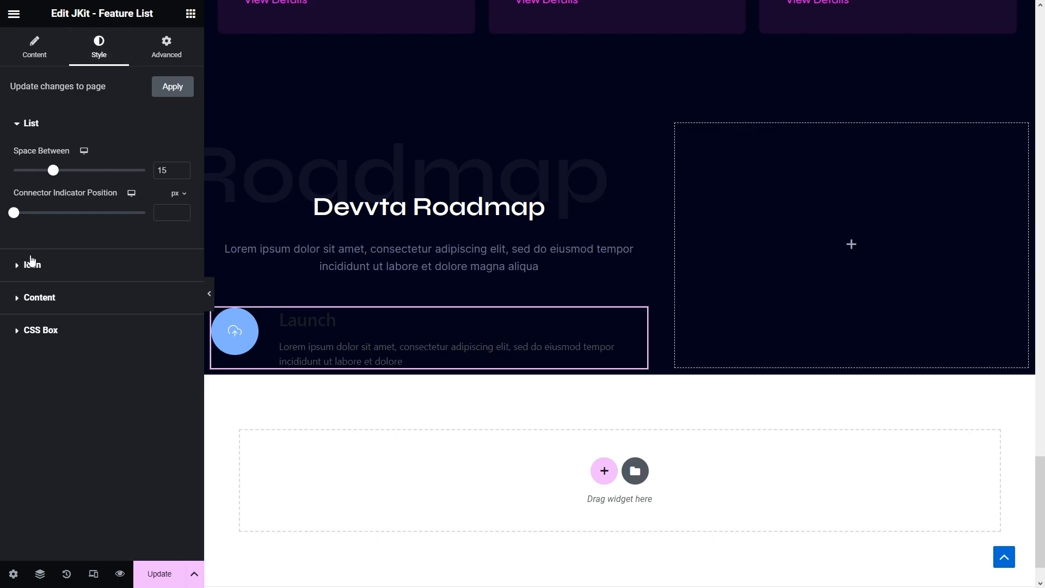
left_click(29, 263)
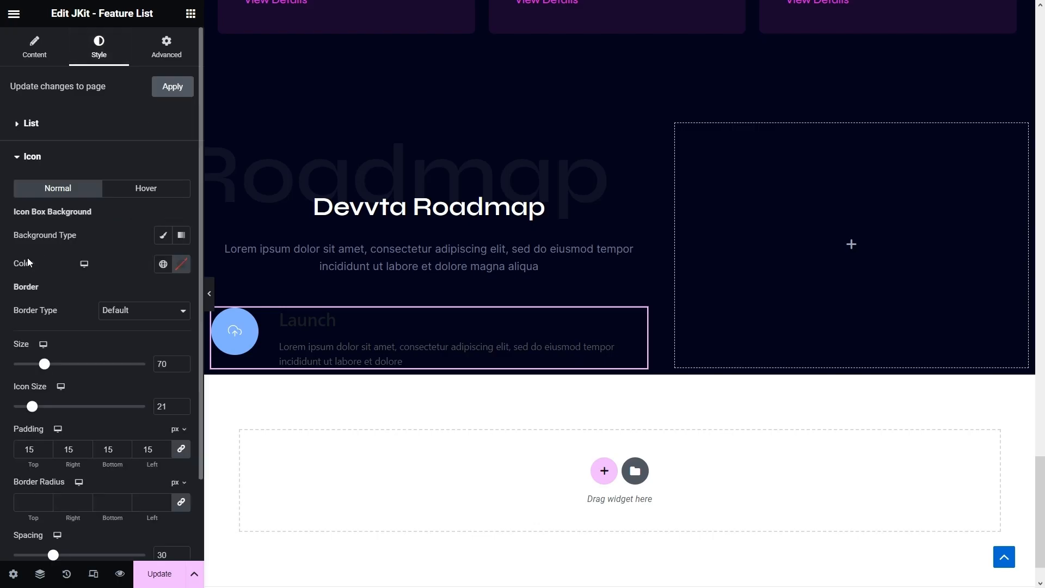
scroll(94, 328, "down", 2)
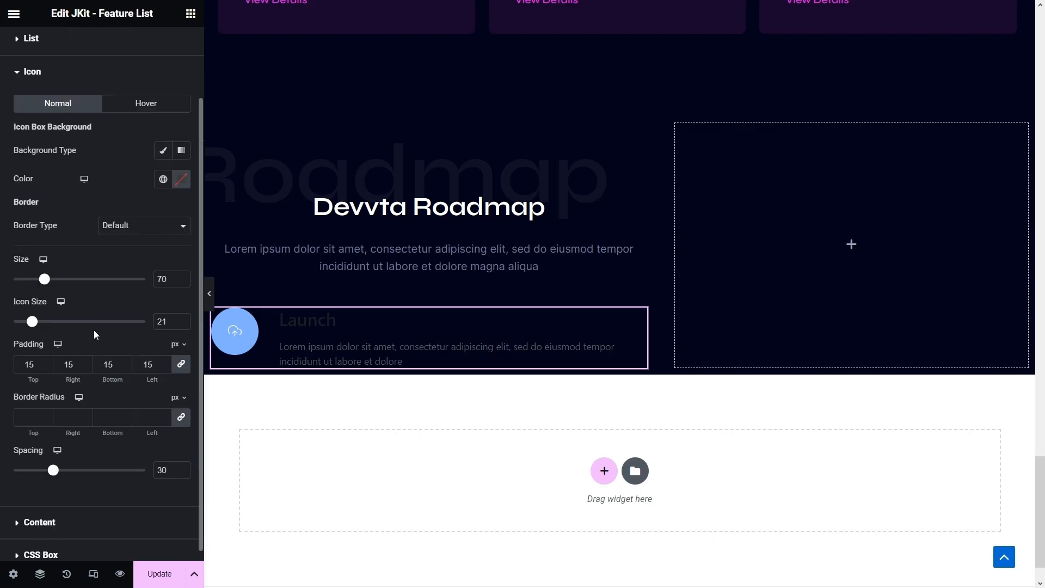
left_click(181, 150)
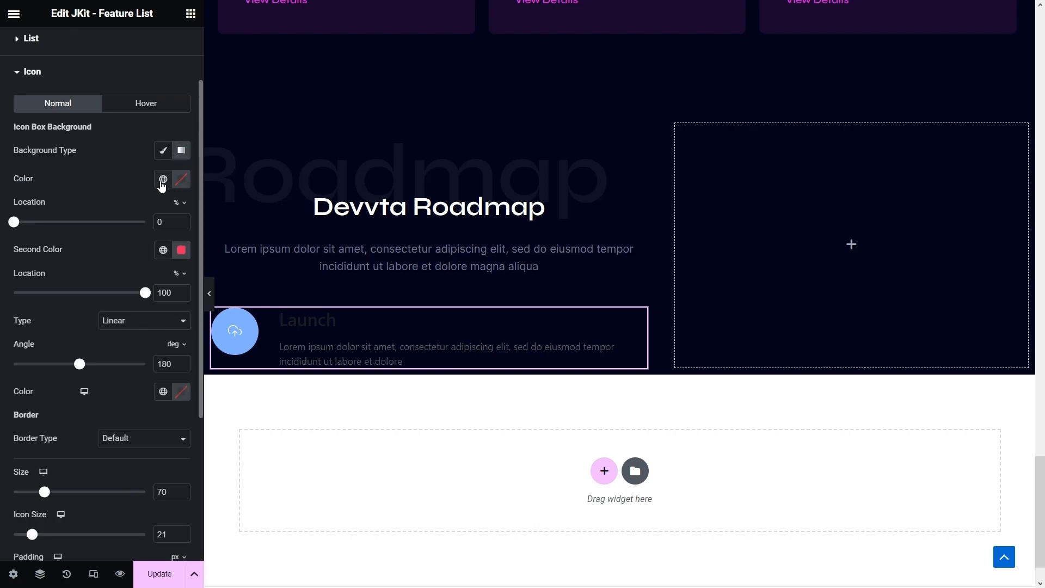
left_click(163, 180)
left_click(78, 370)
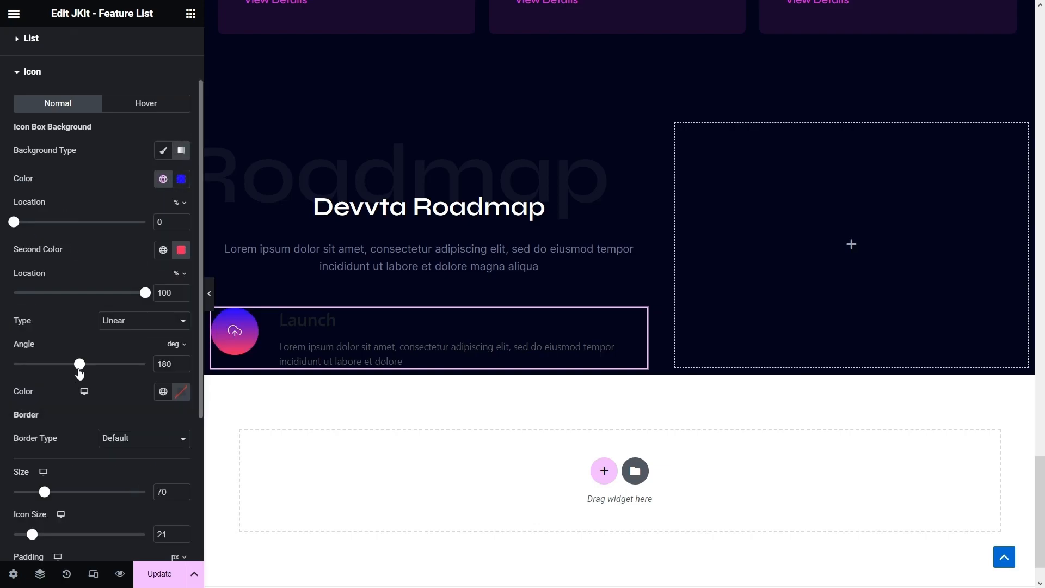
left_click(163, 250)
left_click(70, 404)
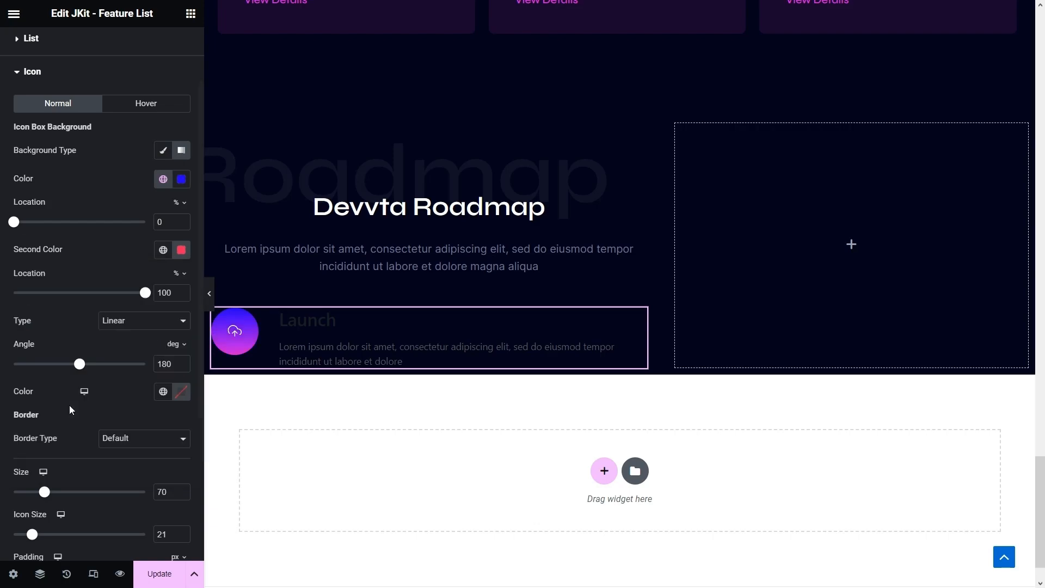
left_click_drag(173, 363, 138, 373)
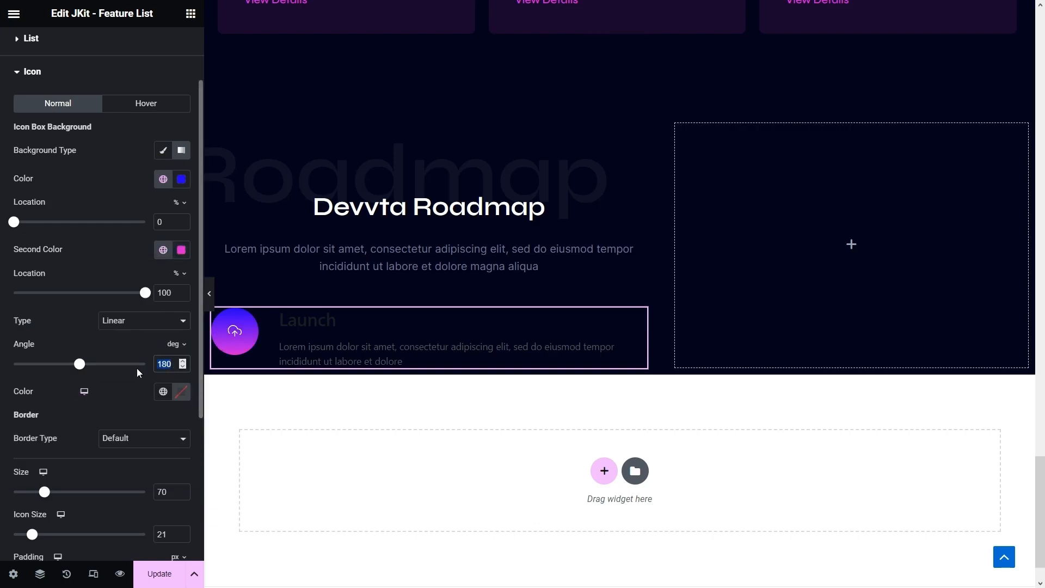
type("140")
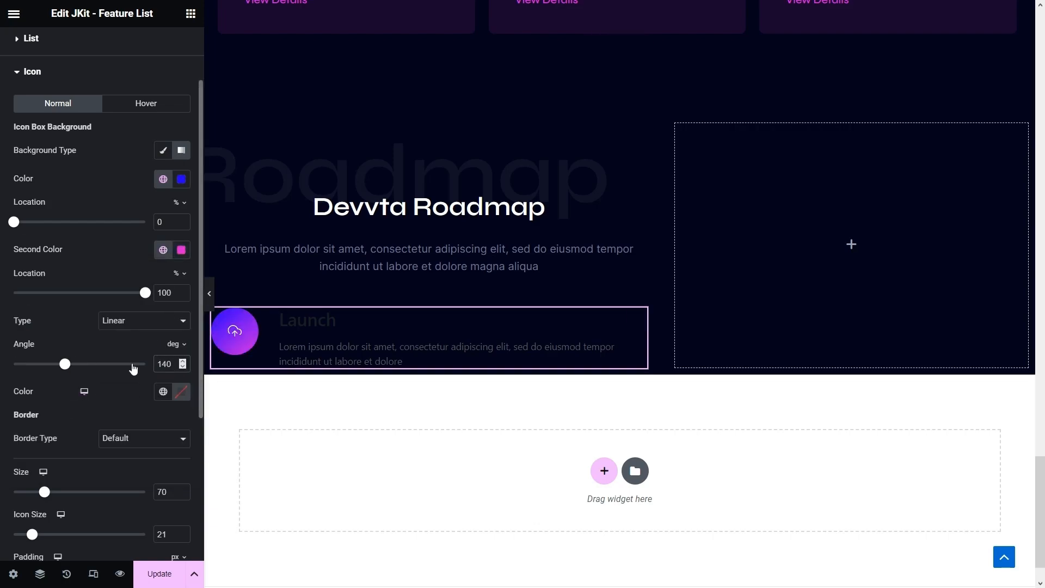
- Set the icon box size to 60 and the icon glyph size to 30
scroll(136, 360, "down", 3)
left_click_drag(166, 322, 138, 317)
type("60")
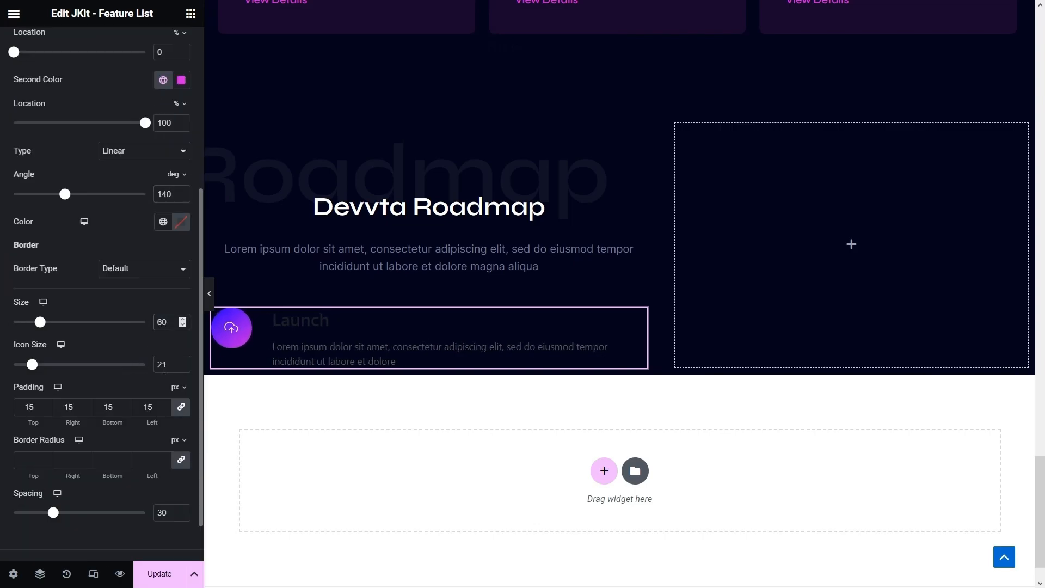
left_click_drag(166, 366, 104, 355)
type("30")
- Make the icon shape Square and return to the icon style settings
scroll(105, 355, "up", 5)
left_click(30, 56)
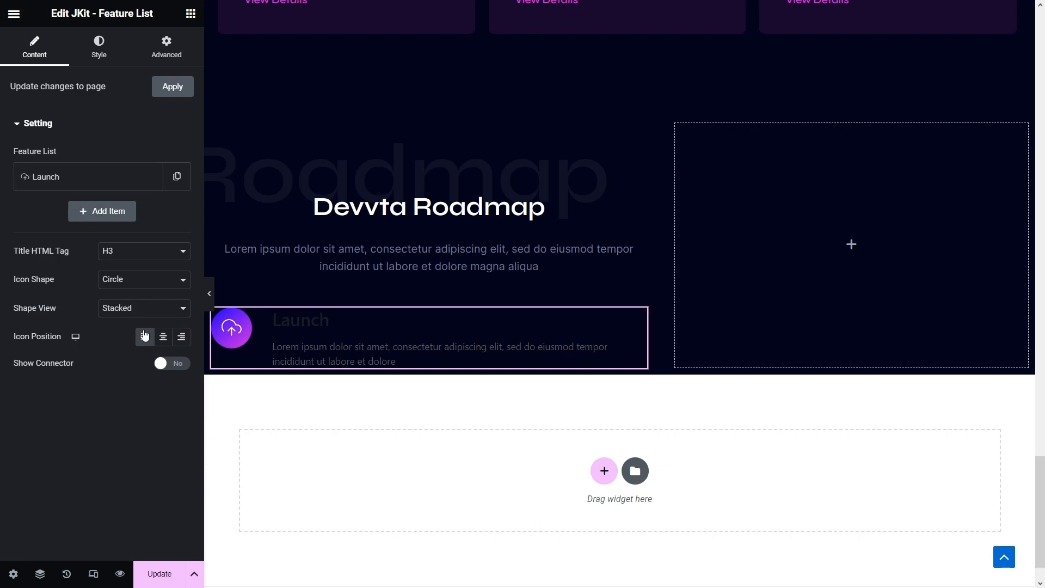
left_click(131, 279)
left_click(134, 301)
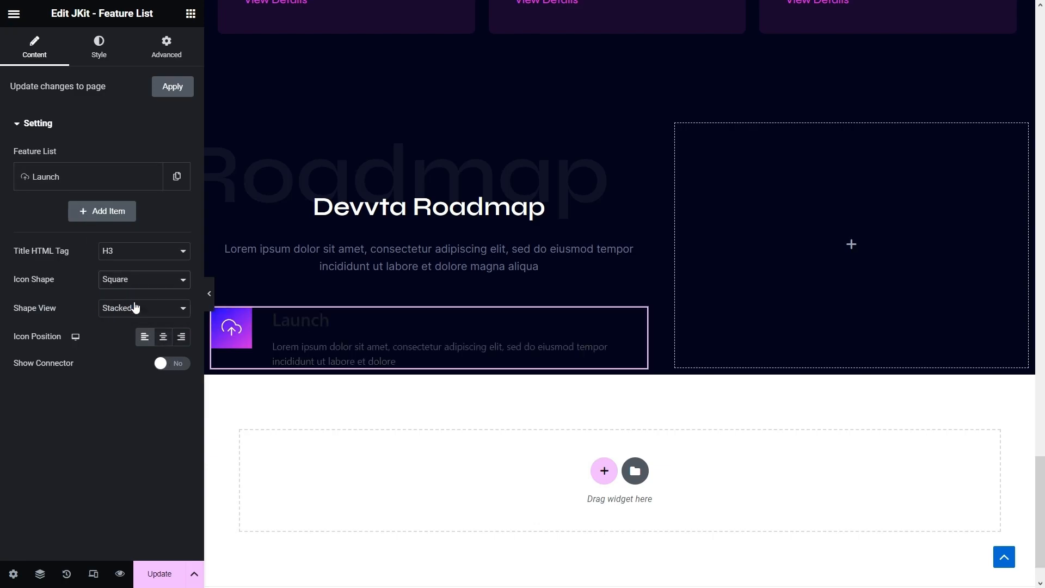
left_click(110, 47)
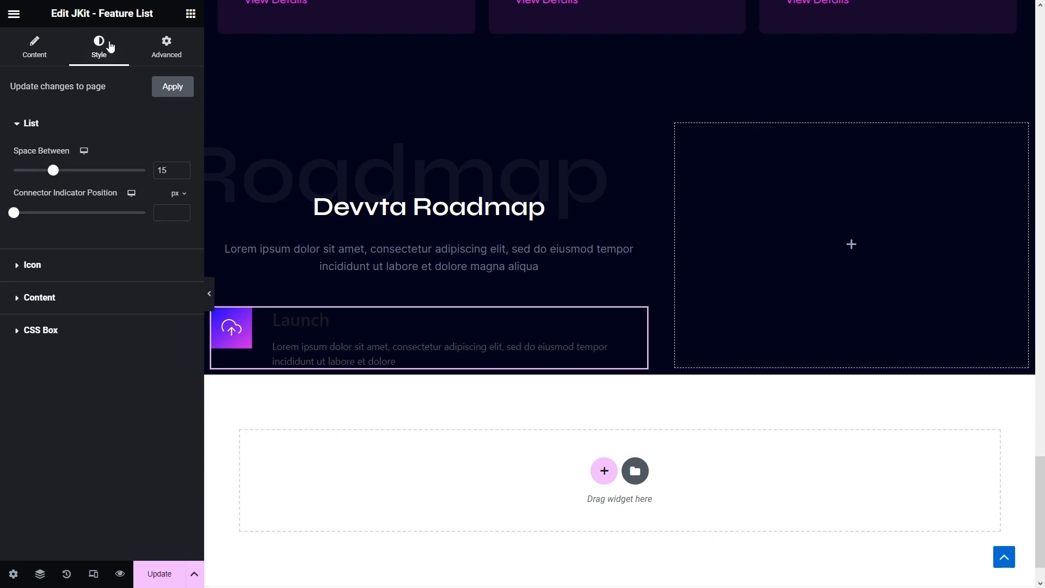
left_click(33, 265)
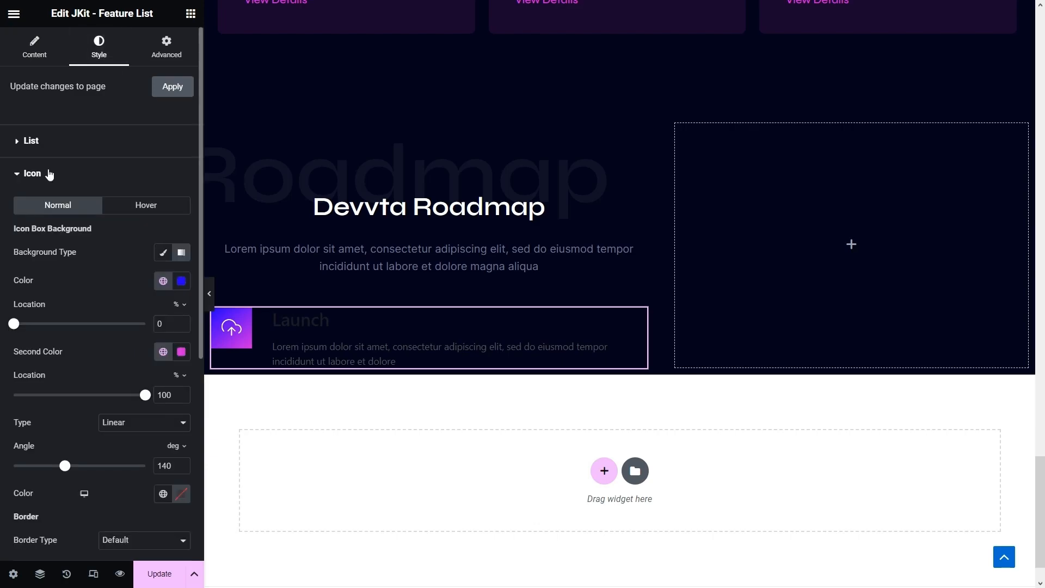
scroll(49, 174, "down", 5)
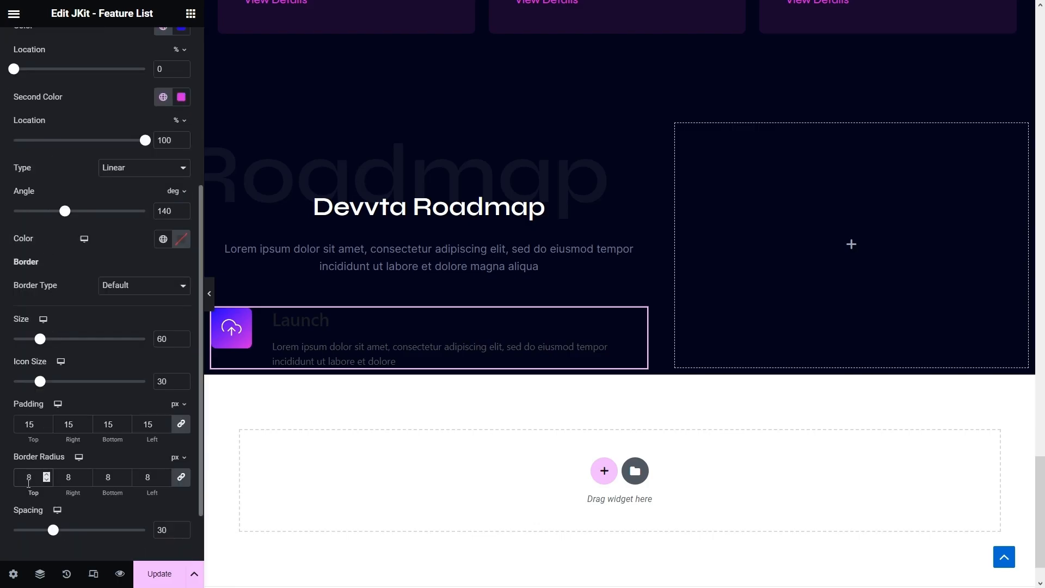
scroll(42, 438, "down", 2)
- Set the Launch title font to Syne and its colour to white
left_click(53, 513)
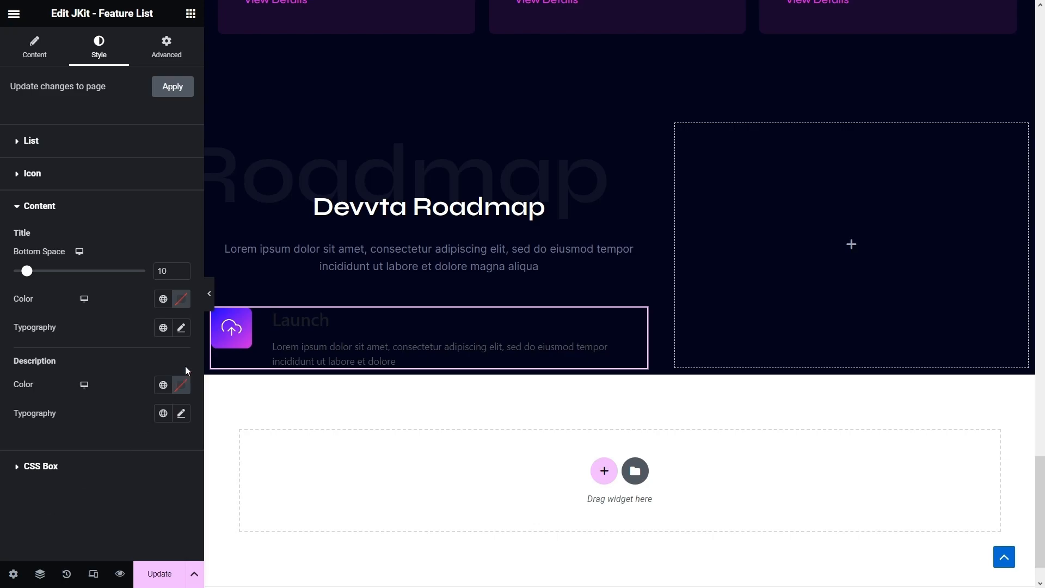
left_click(181, 329)
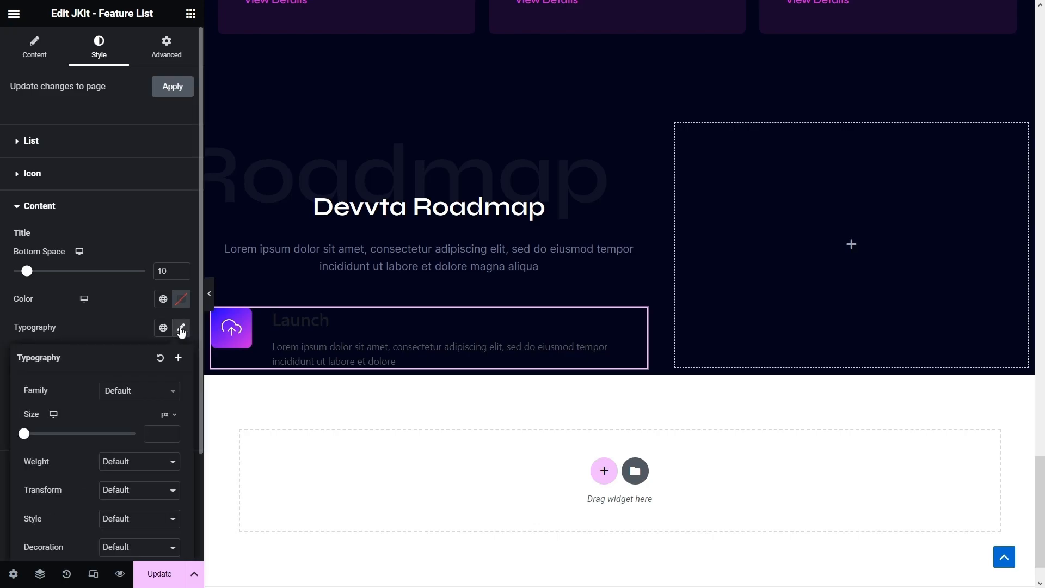
left_click(147, 394)
type("syne")
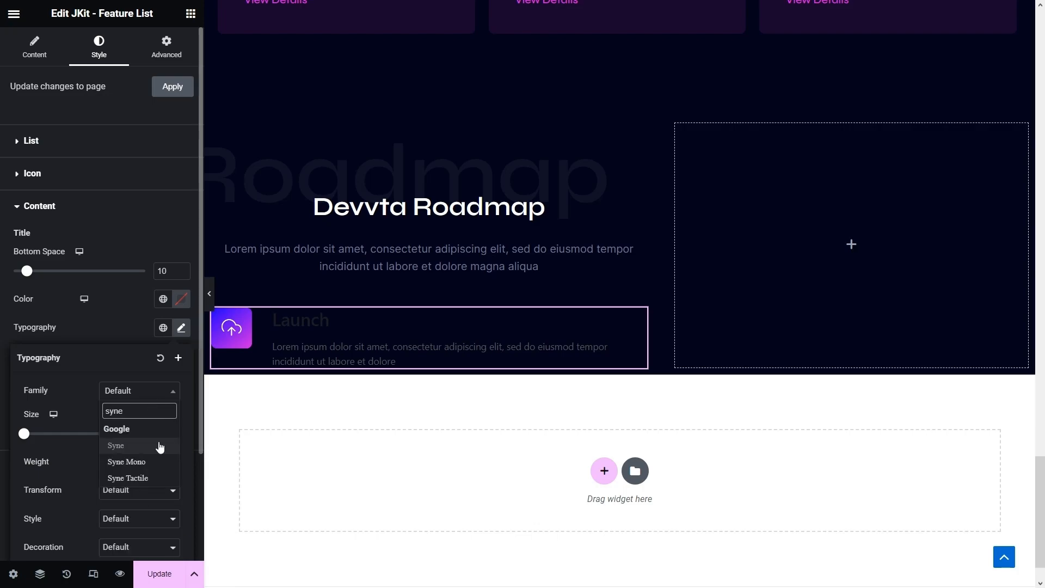
left_click(123, 445)
left_click(181, 298)
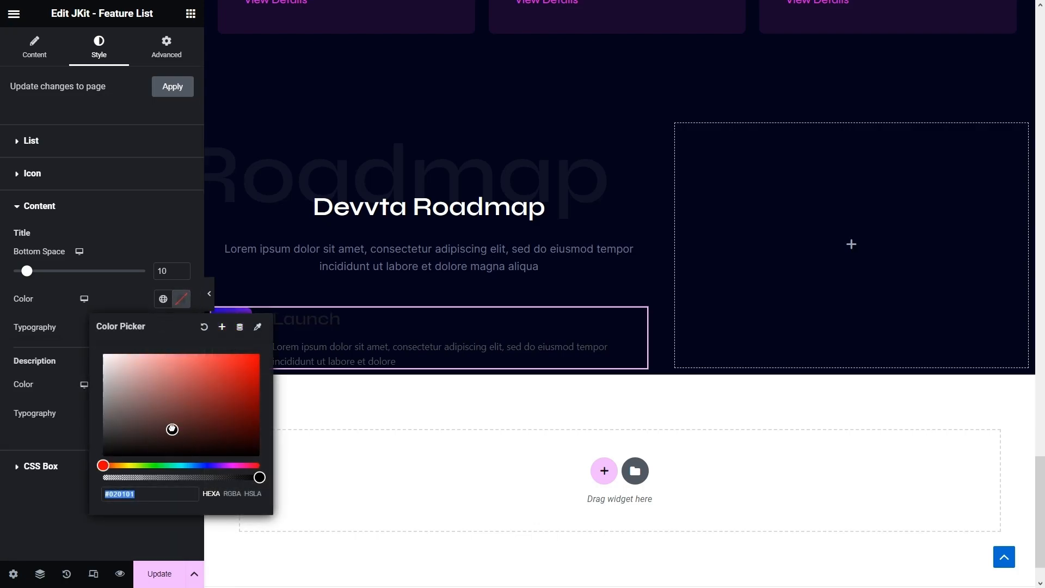
left_click_drag(172, 429, 83, 335)
left_click(64, 322)
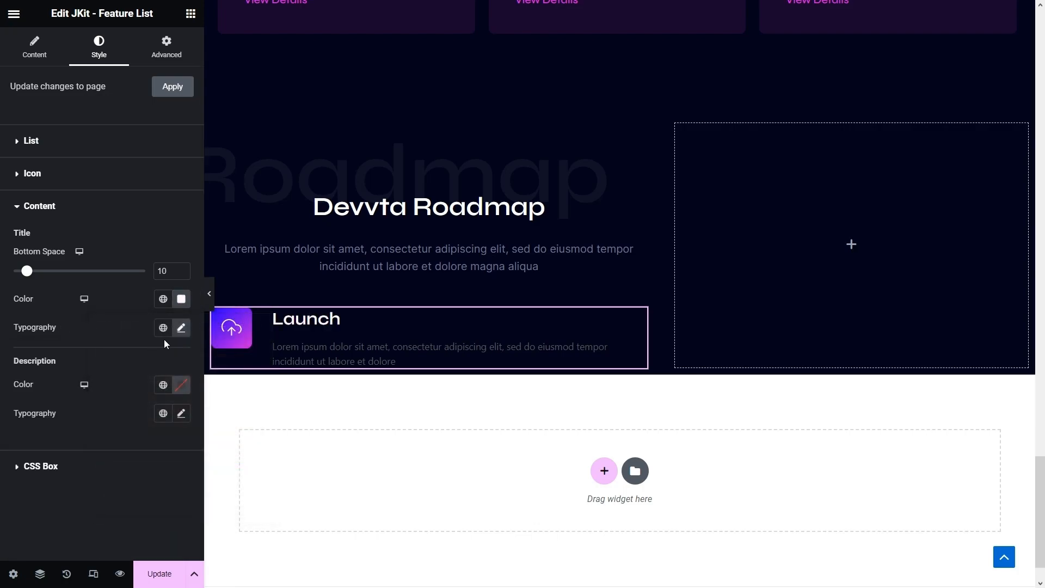
- Give the title a 20px font size and weight 500
left_click(181, 328)
left_click(163, 428)
type("20")
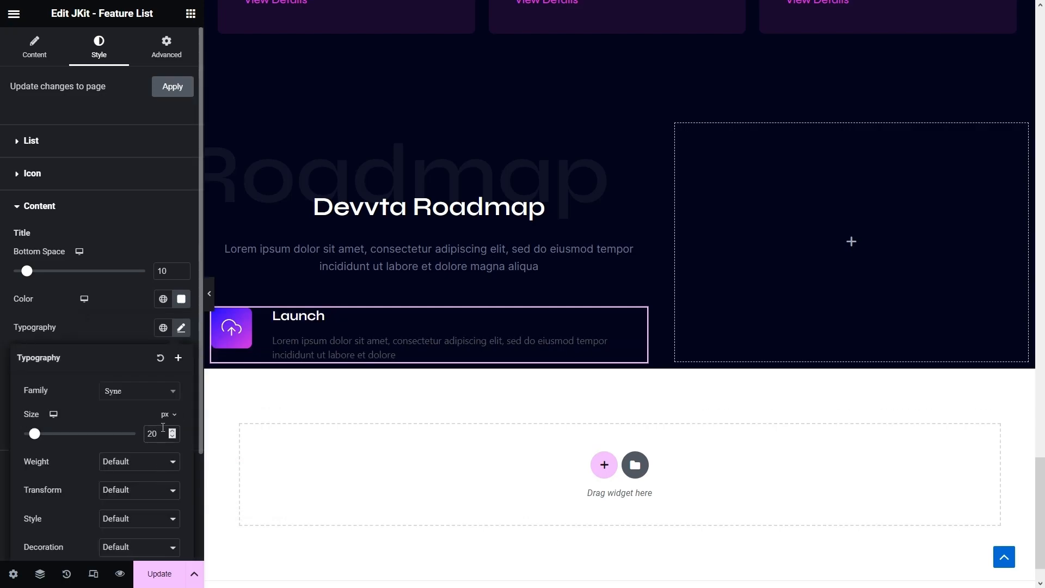
left_click(135, 462)
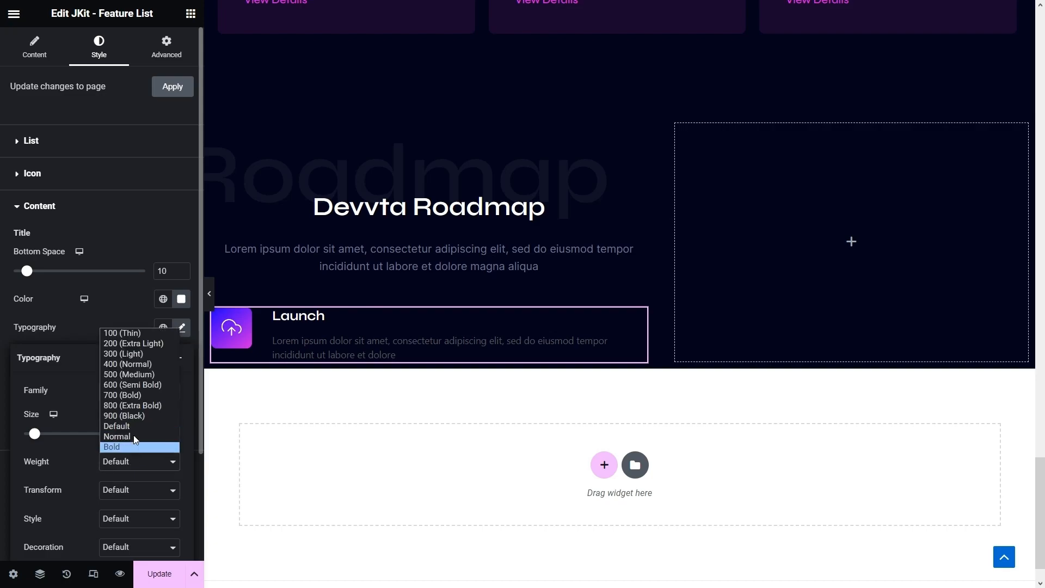
left_click(126, 377)
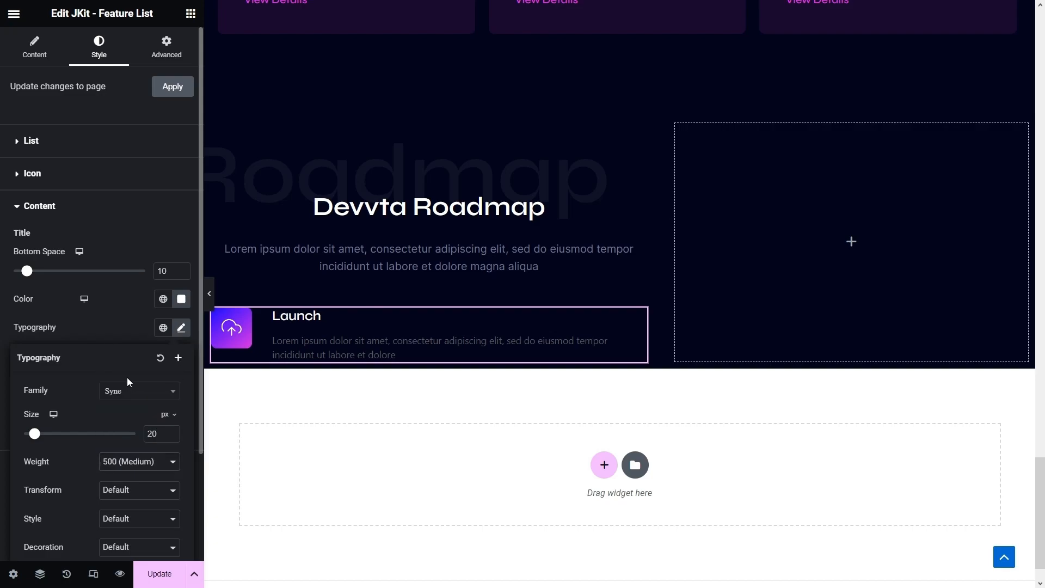
left_click(89, 311)
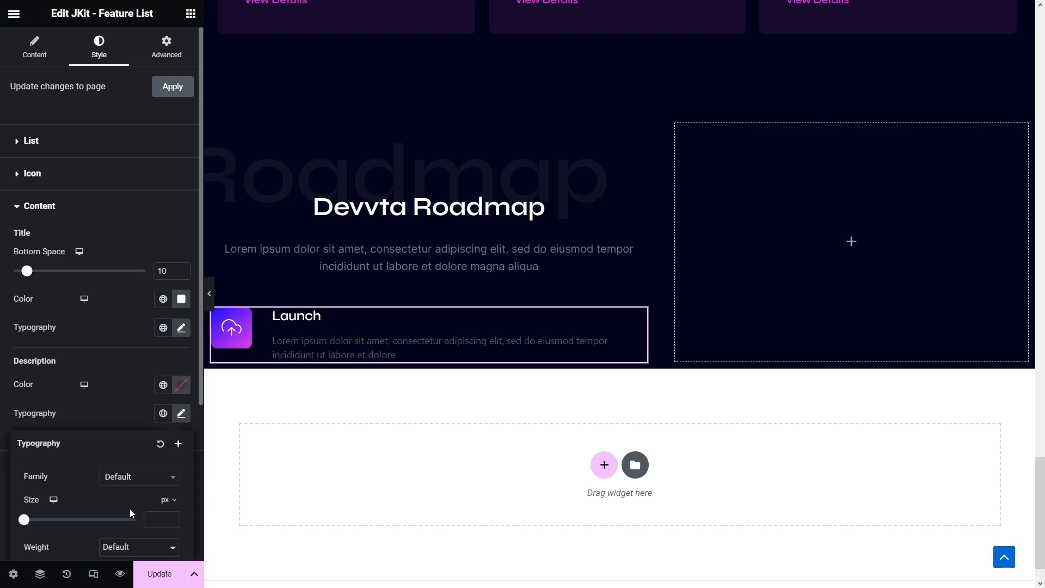
- Style the description in Inter 16px with the global Grey Blue colour
left_click(138, 482)
type("in")
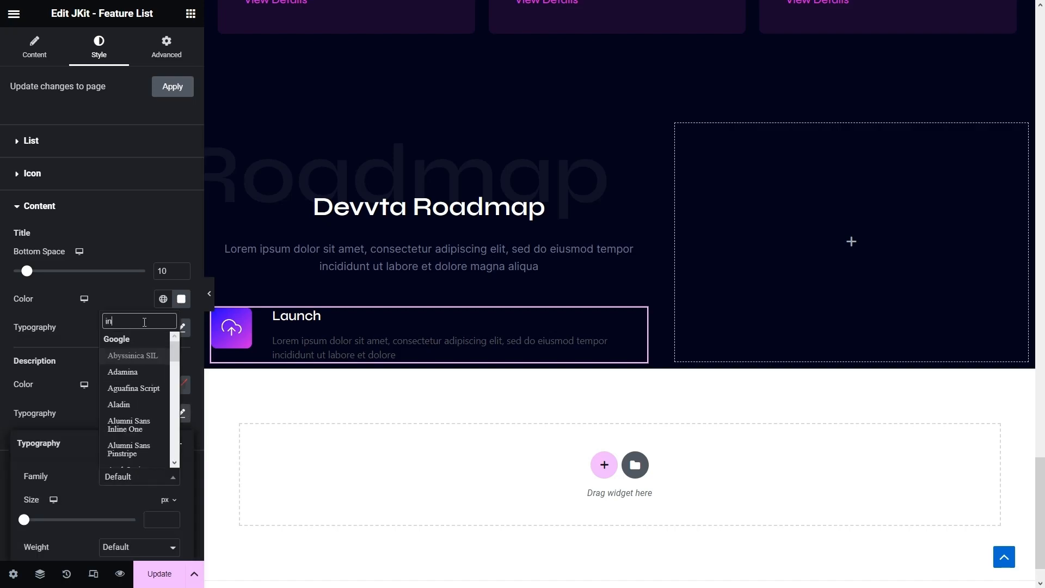
type("ter")
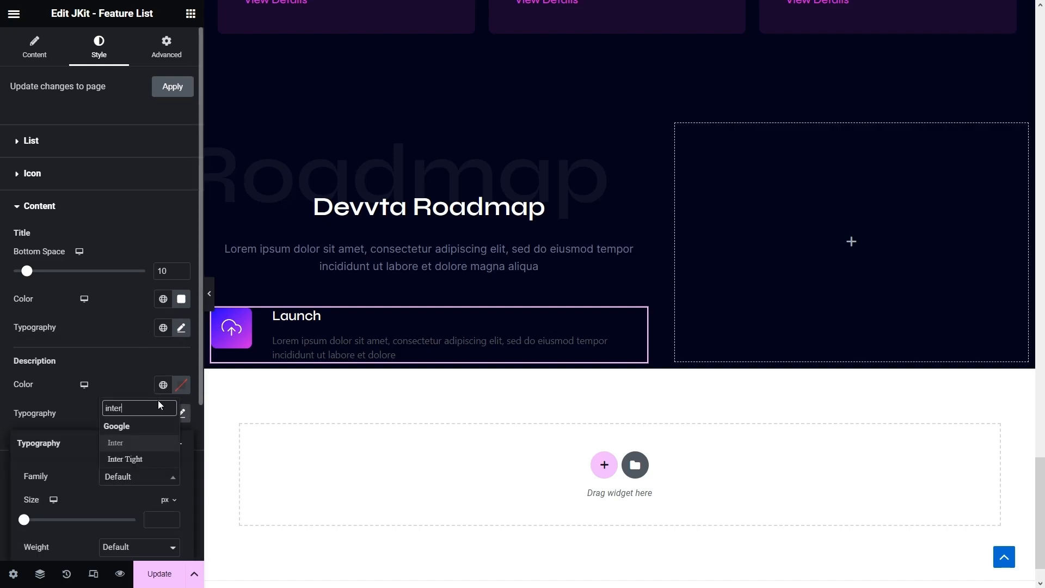
left_click(157, 444)
left_click(157, 518)
type("16")
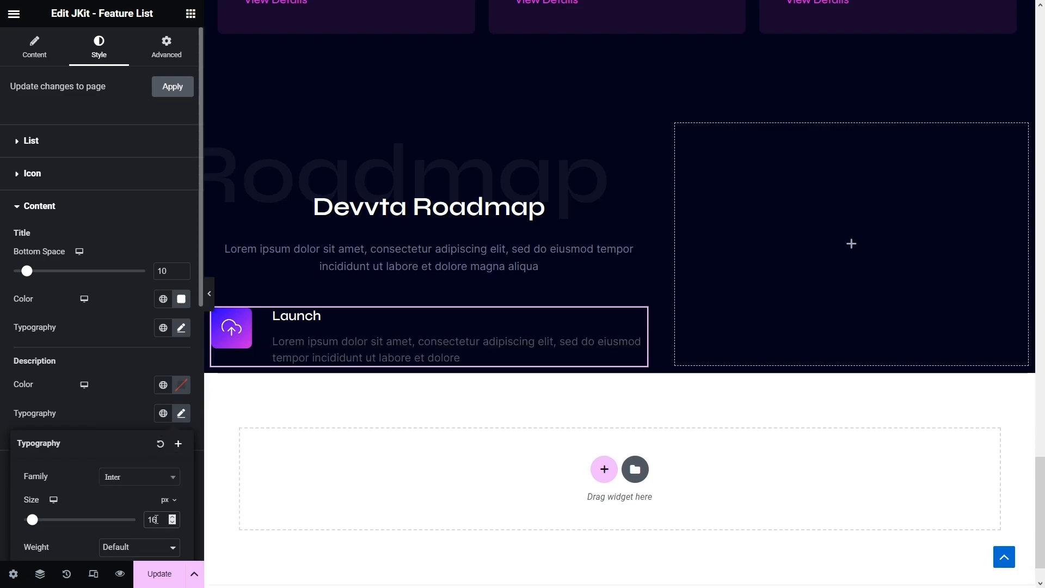
scroll(136, 381, "down", 2)
left_click(180, 301)
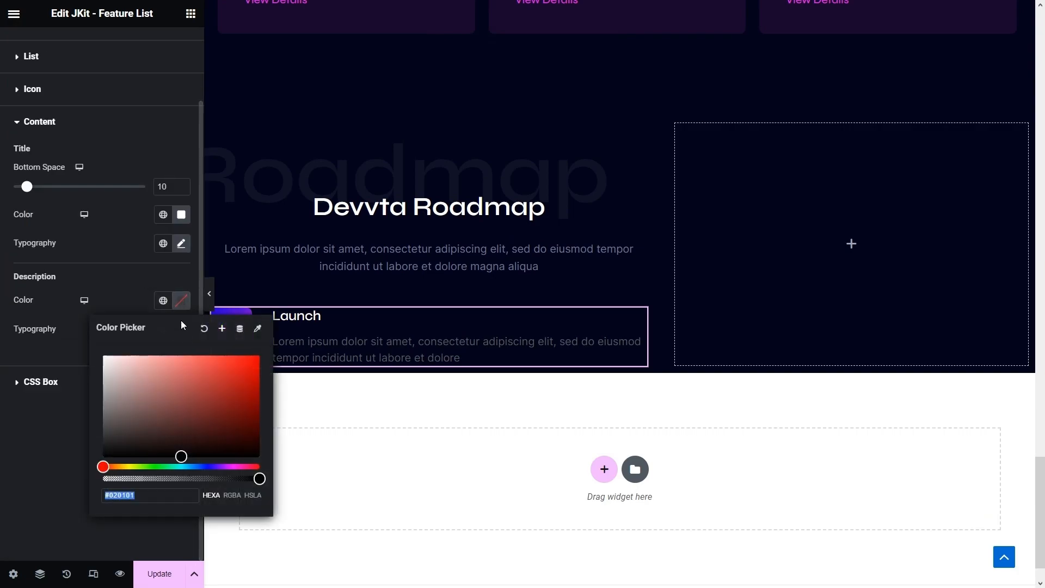
left_click(164, 300)
scroll(120, 437, "down", 2)
left_click(93, 440)
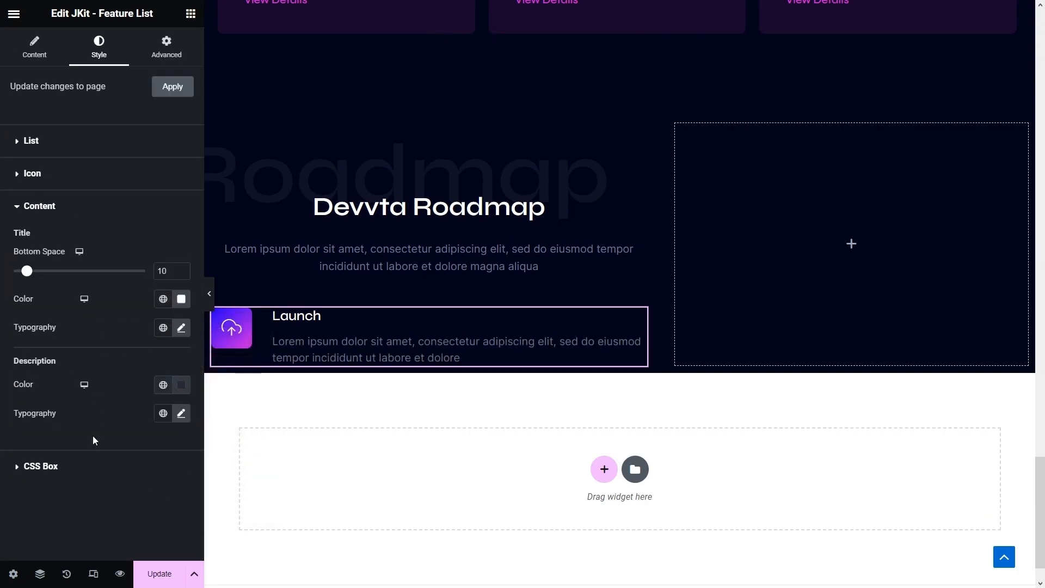
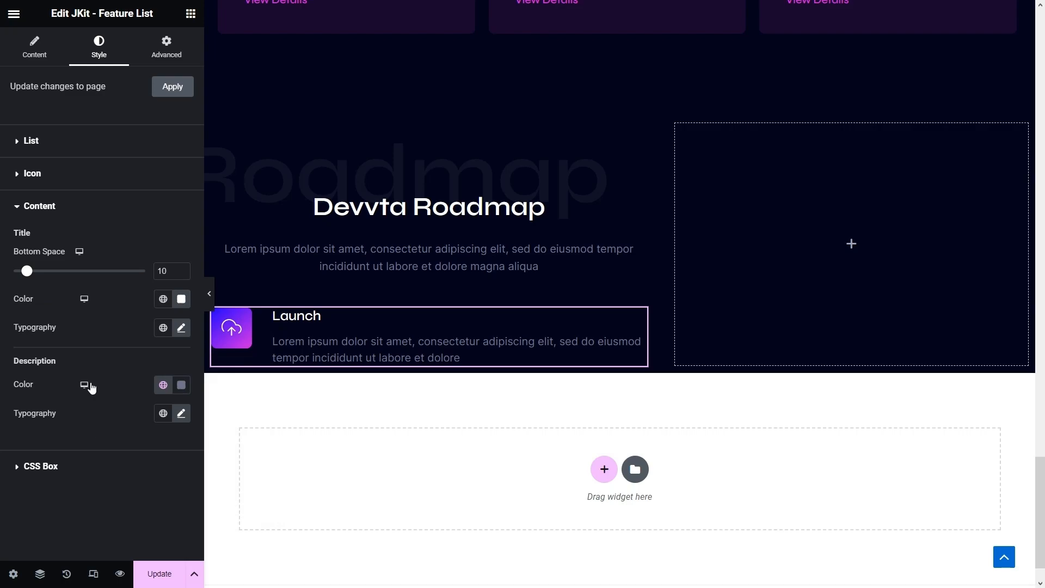
- Duplicate the Launch item four times so the roadmap list holds five items
left_click(19, 58)
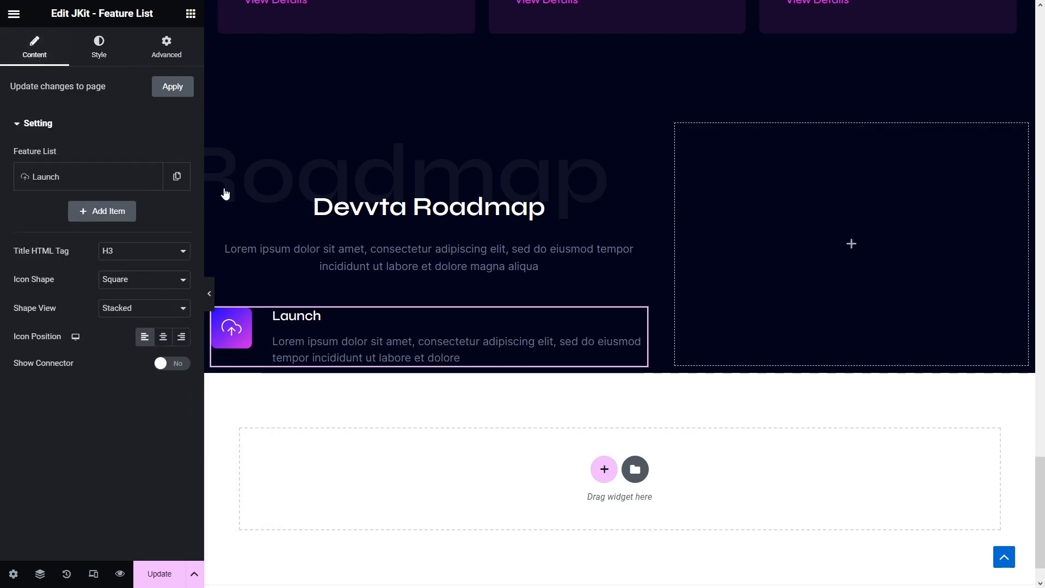
left_click(177, 179)
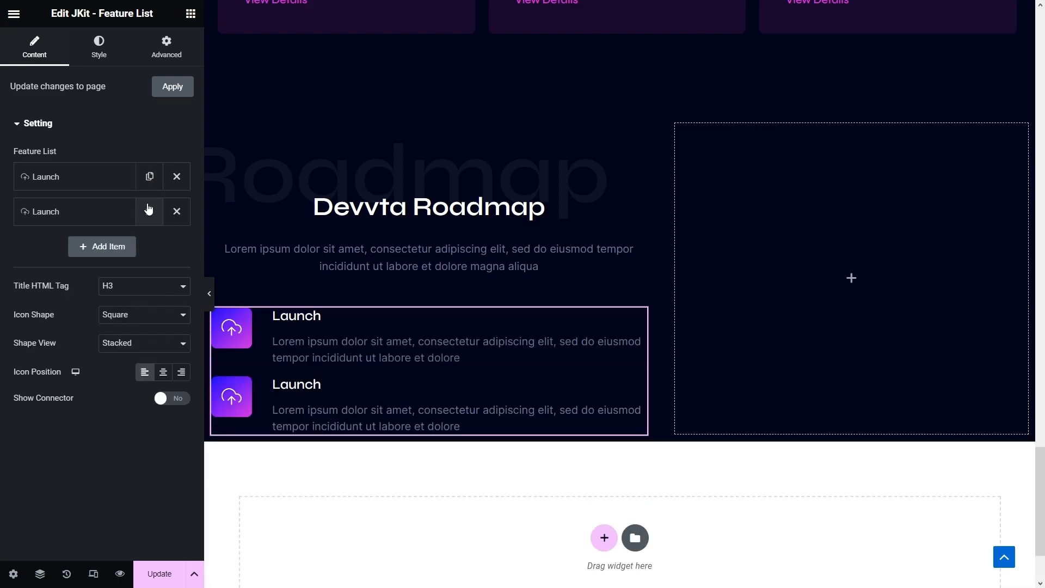
left_click(148, 210)
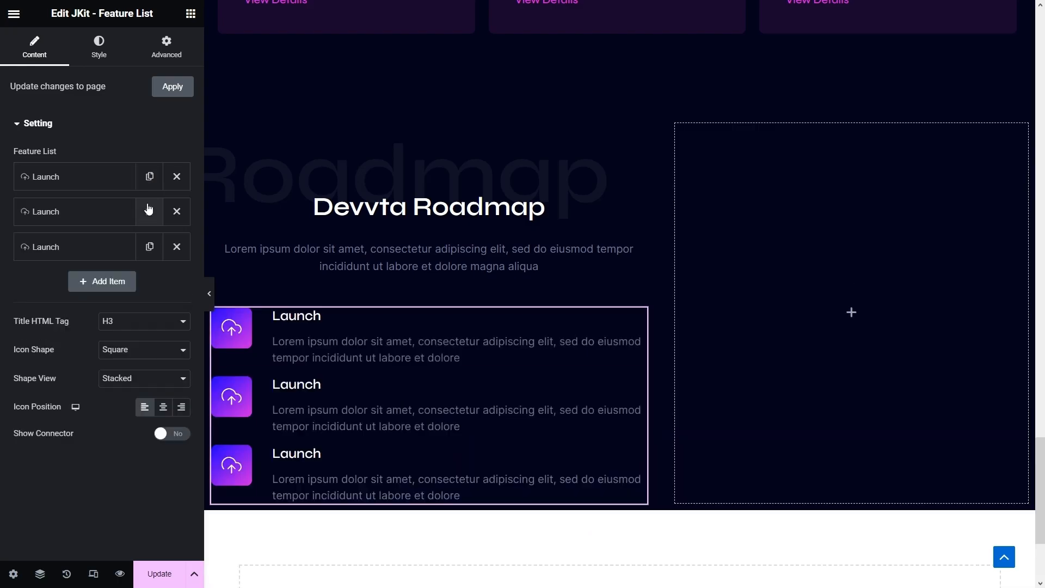
left_click(149, 248)
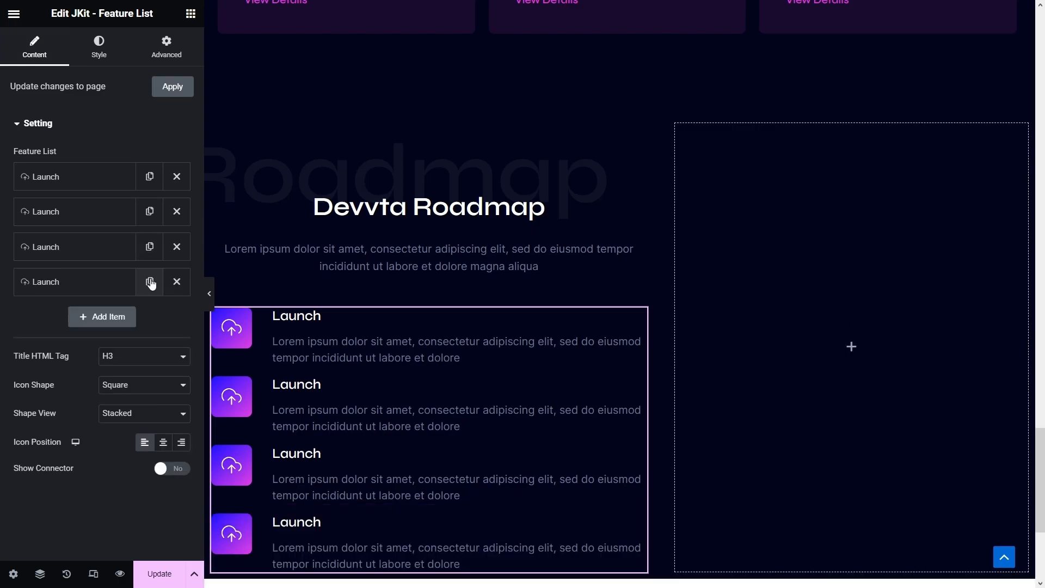
left_click(150, 282)
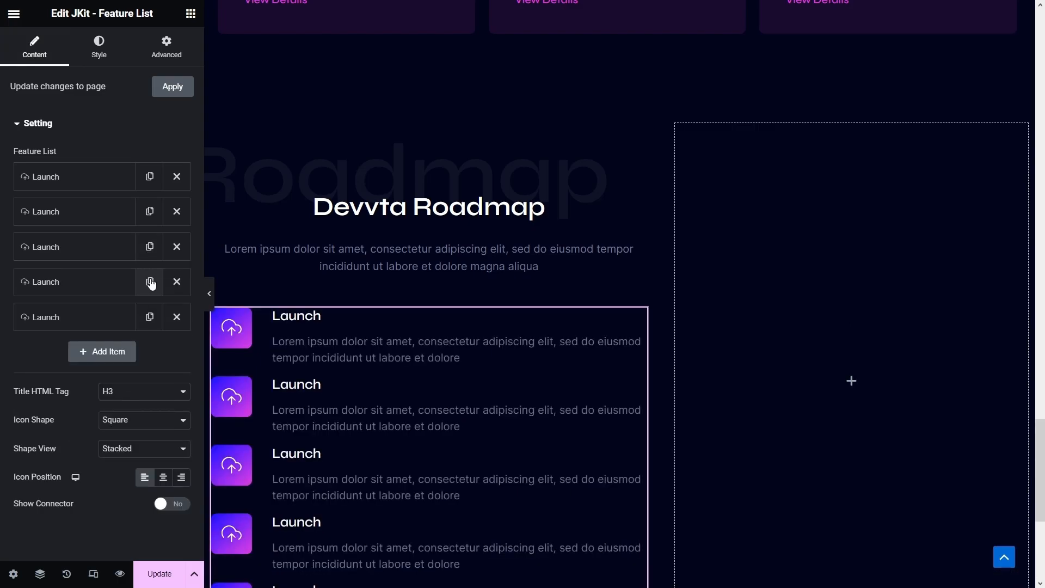
- Rename the second item 'Community Giveaway' and give it a community icon
left_click(109, 215)
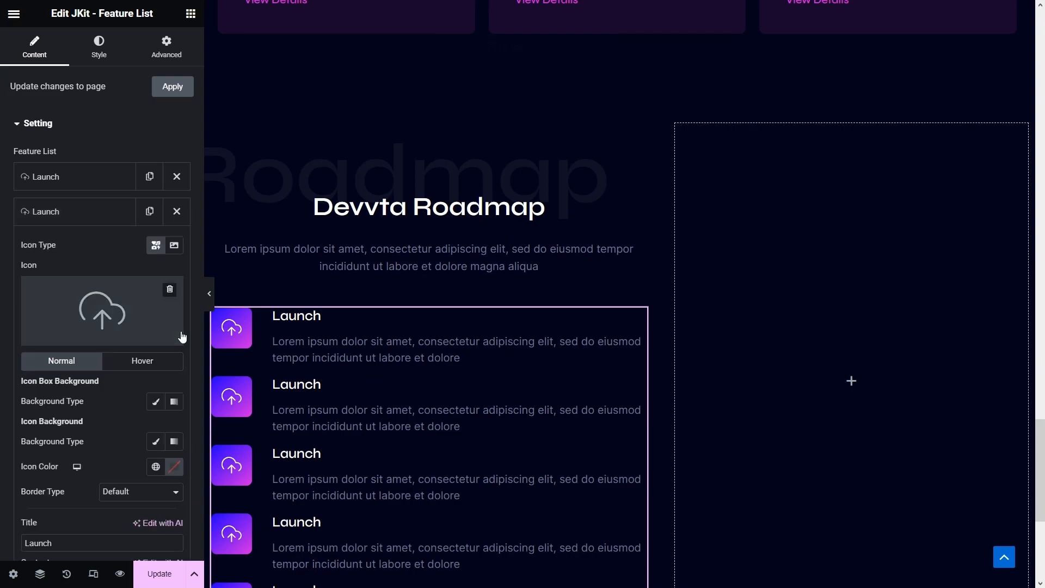
scroll(75, 367, "down", 3)
type("C")
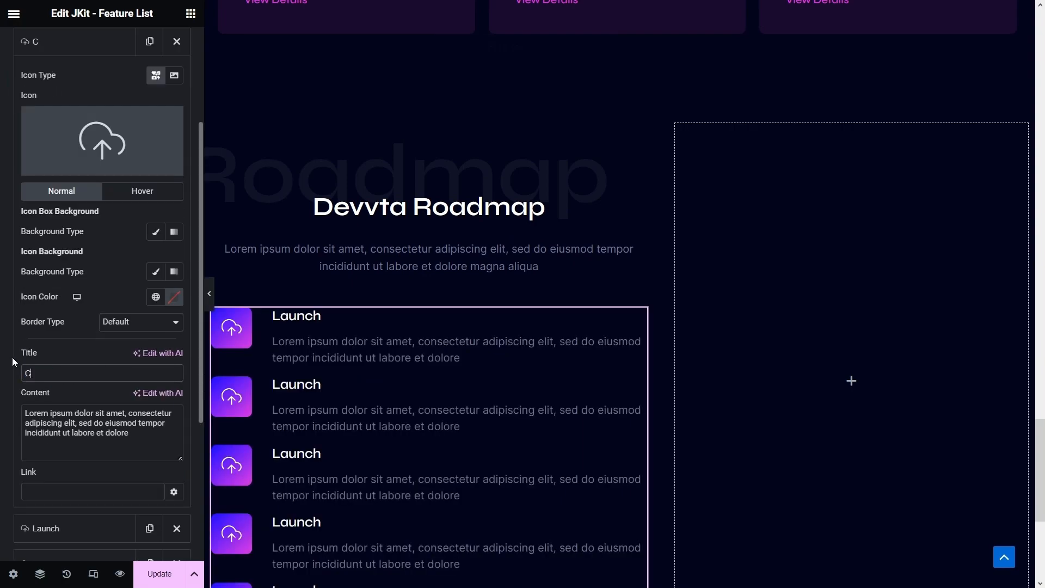
type("ommunity Giveaway")
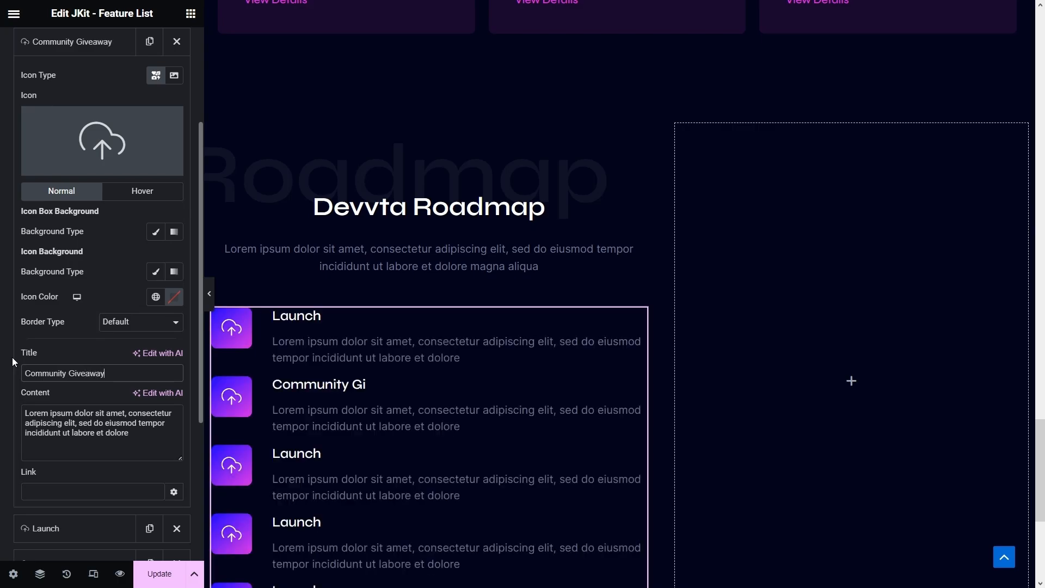
left_click(109, 122)
left_click(421, 89)
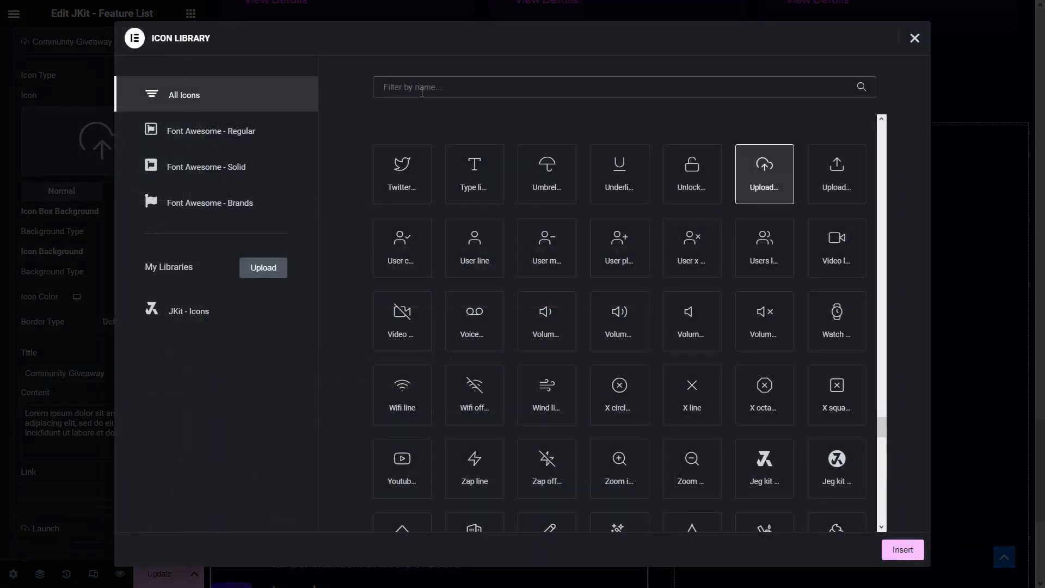
type("communi")
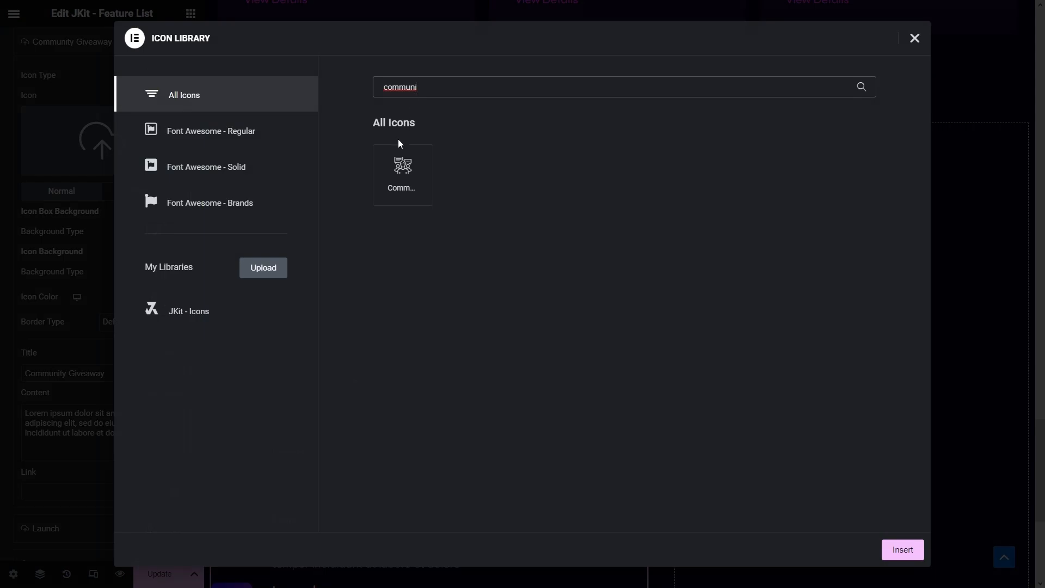
left_click(402, 167)
left_click(906, 552)
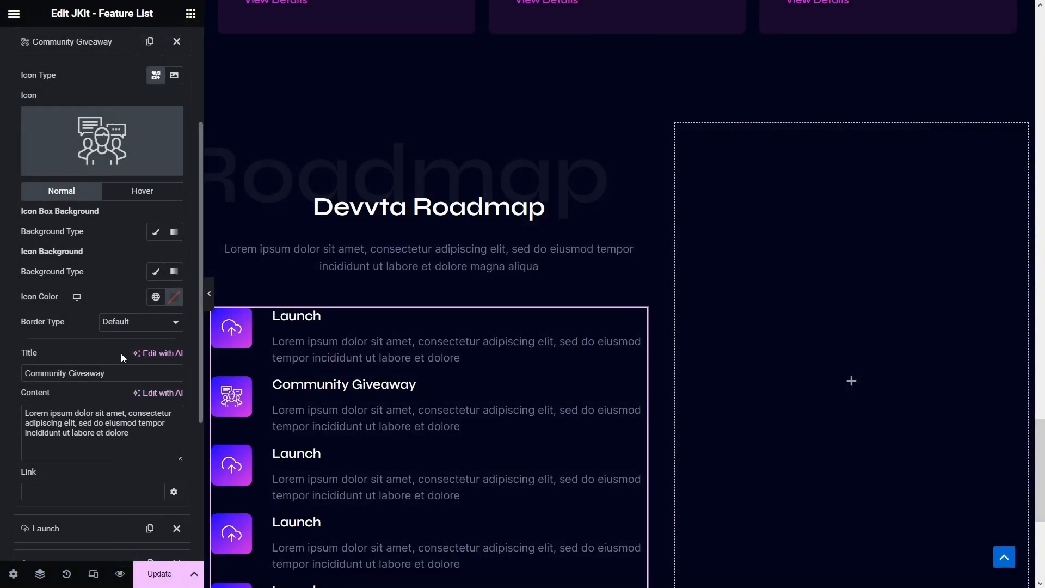
- Rename the third item 'Merchandise Drop' with an outline shirt icon
scroll(121, 354, "down", 3)
left_click(89, 356)
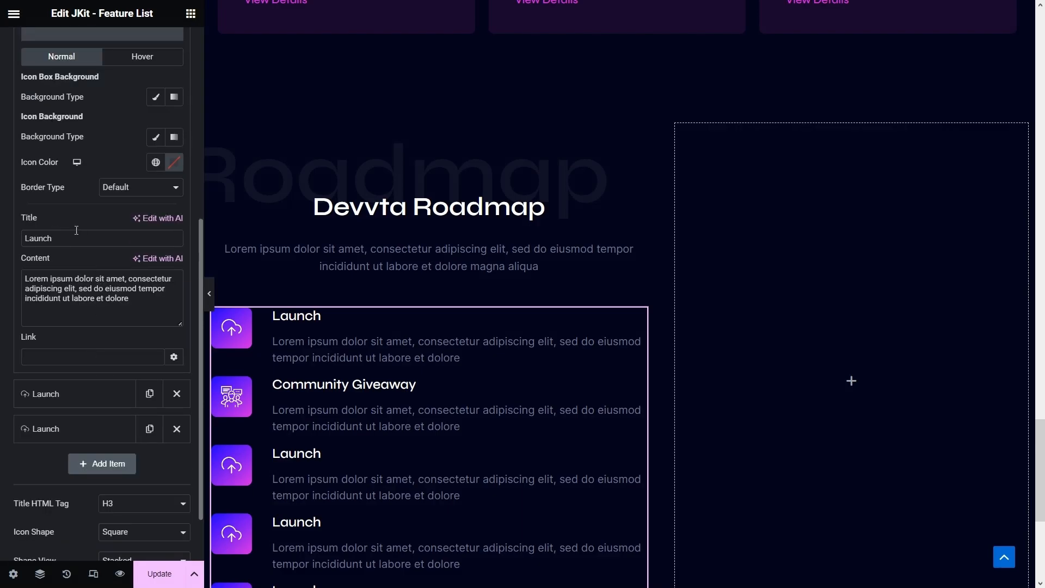
type("M")
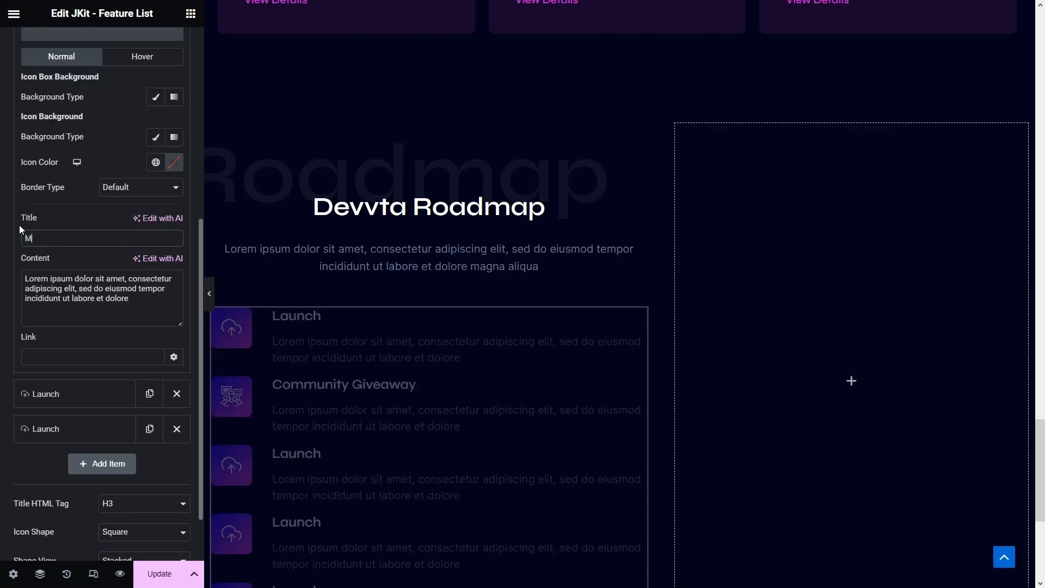
type("erchandise Drop")
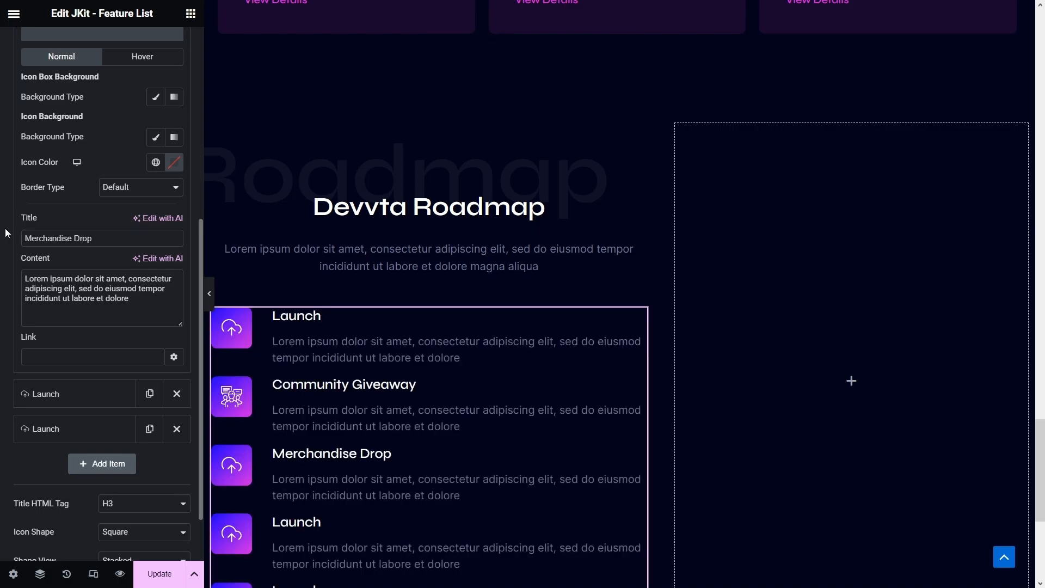
scroll(6, 233, "up", 3)
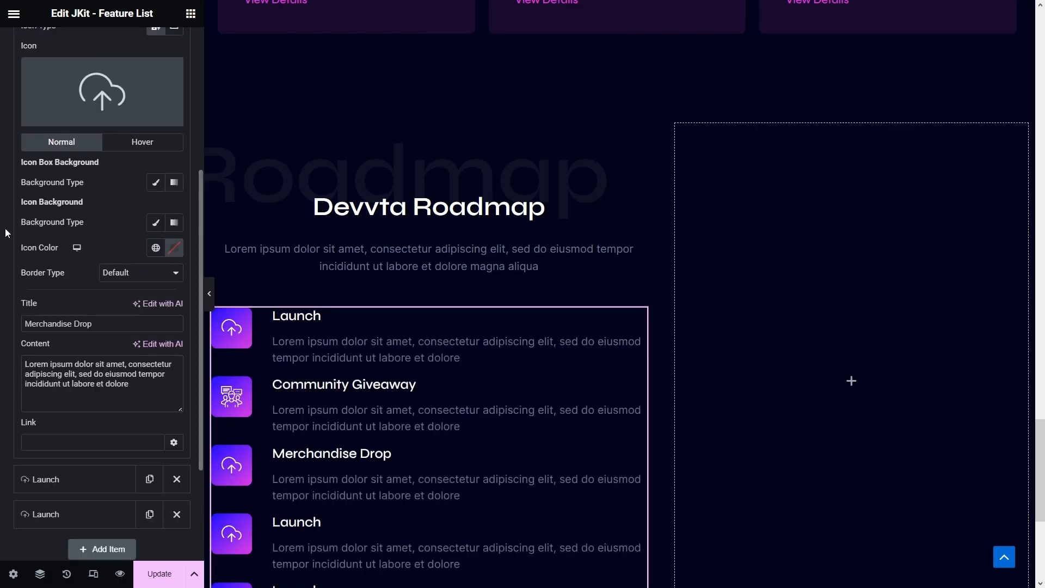
left_click(101, 166)
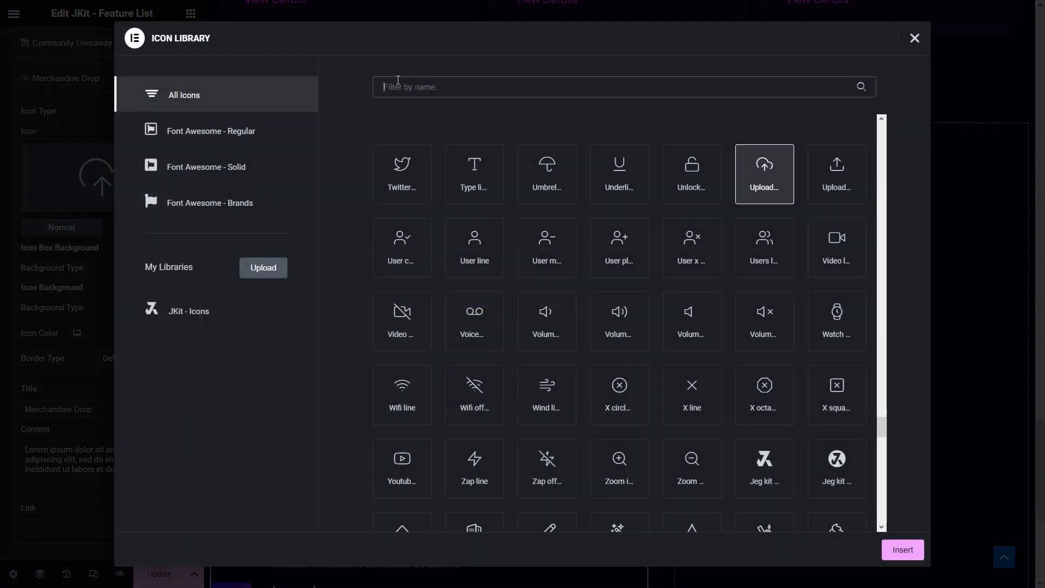
type("shirt")
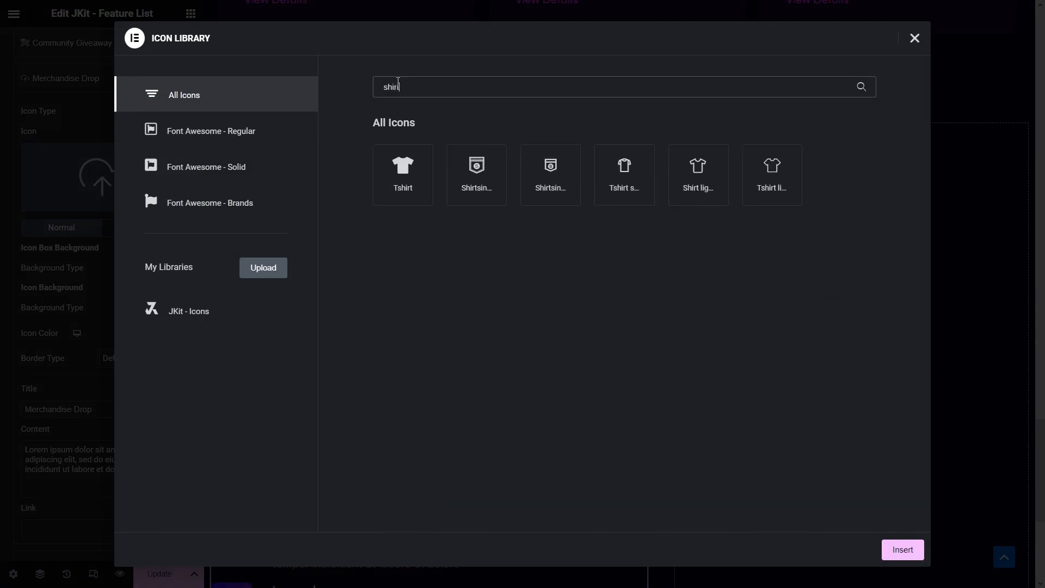
left_click(697, 173)
left_click(903, 549)
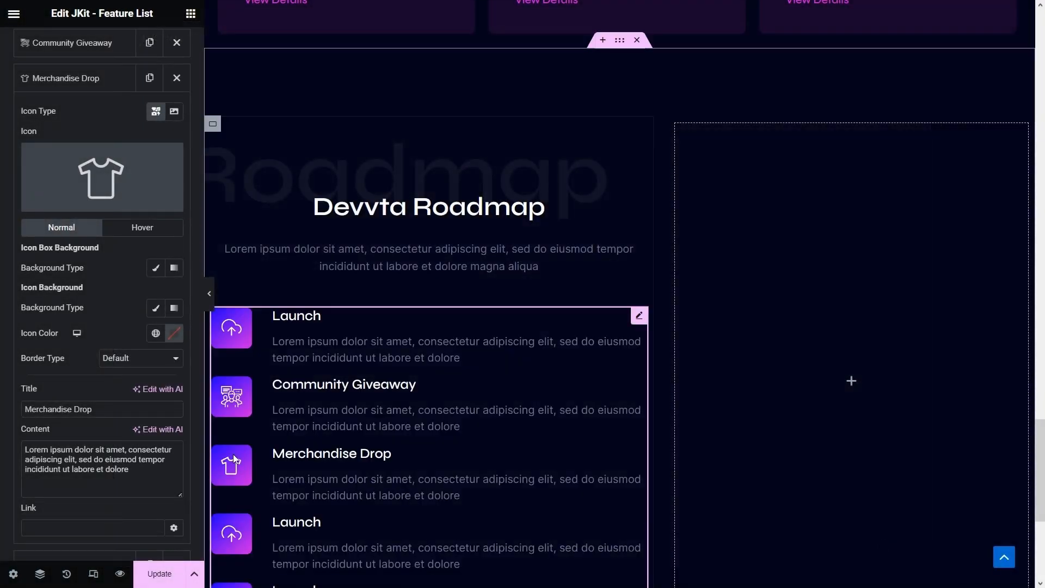
- Rename the fourth item 'Collaboration' with a handshake icon
scroll(141, 407, "down", 5)
left_click(42, 322)
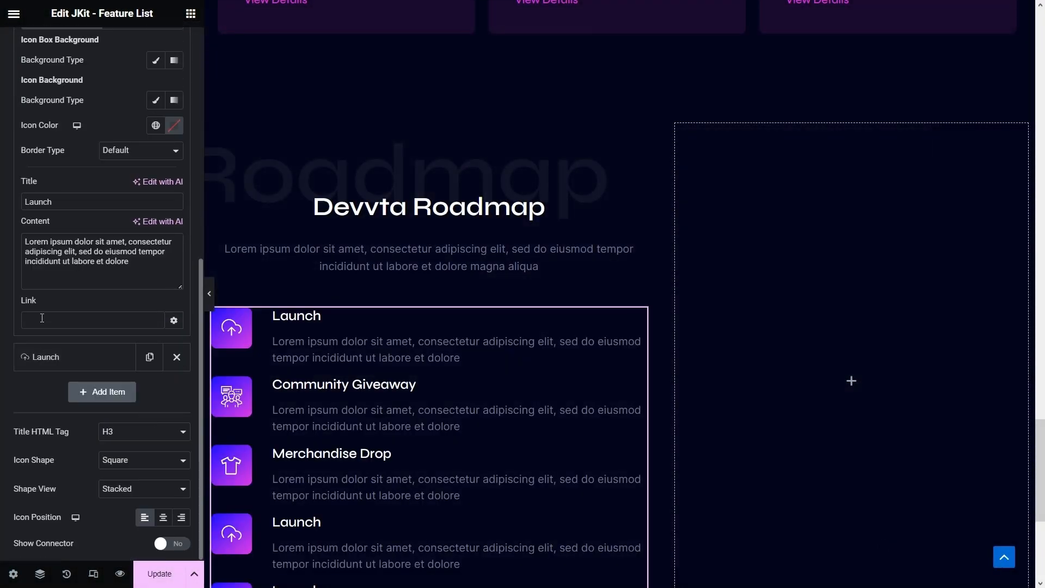
double_click(73, 203)
type("Collaboration")
scroll(2, 175, "up", 3)
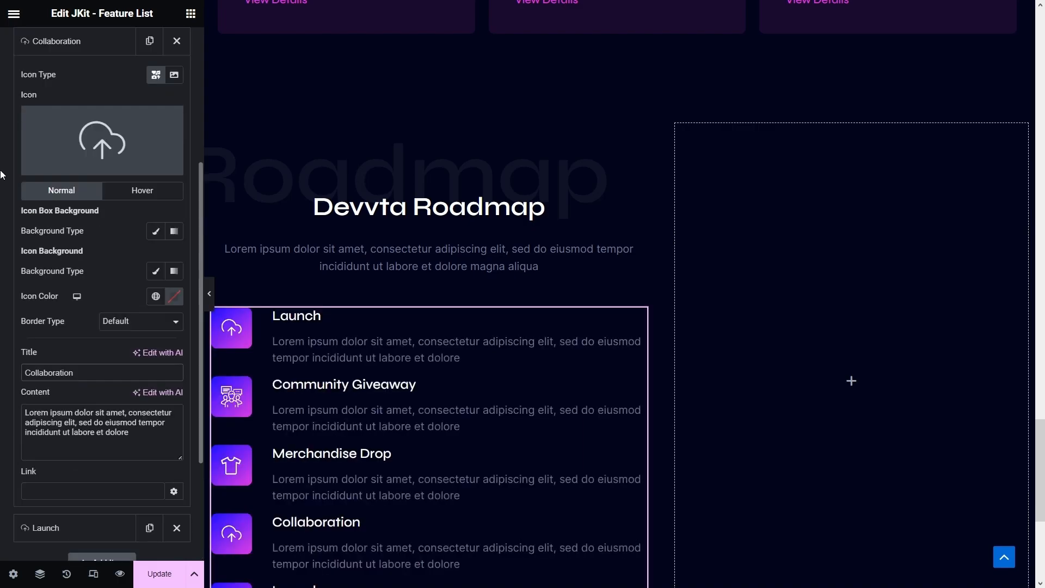
scroll(1, 175, "up", 2)
left_click(108, 206)
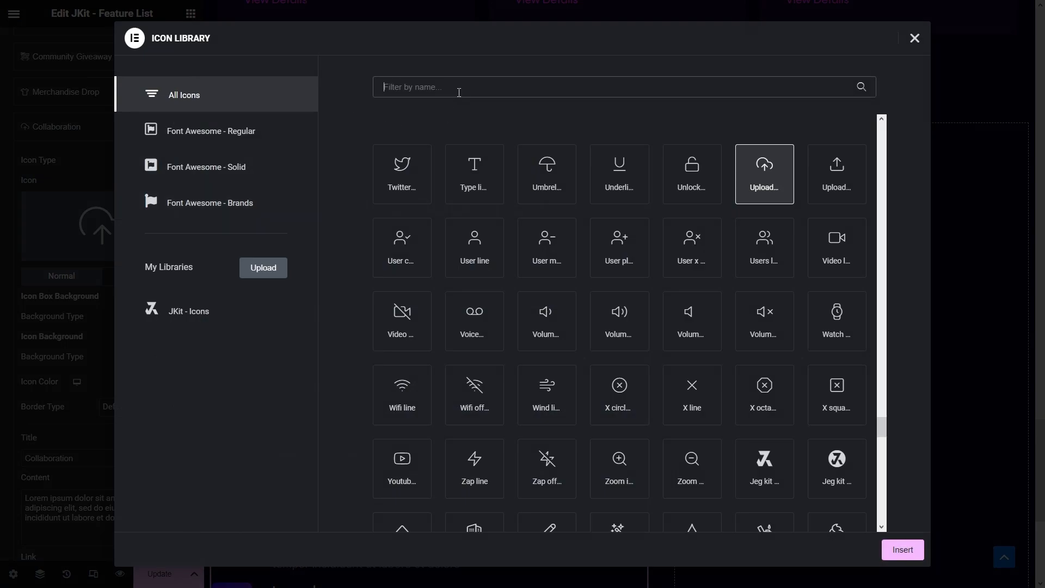
type("handshake")
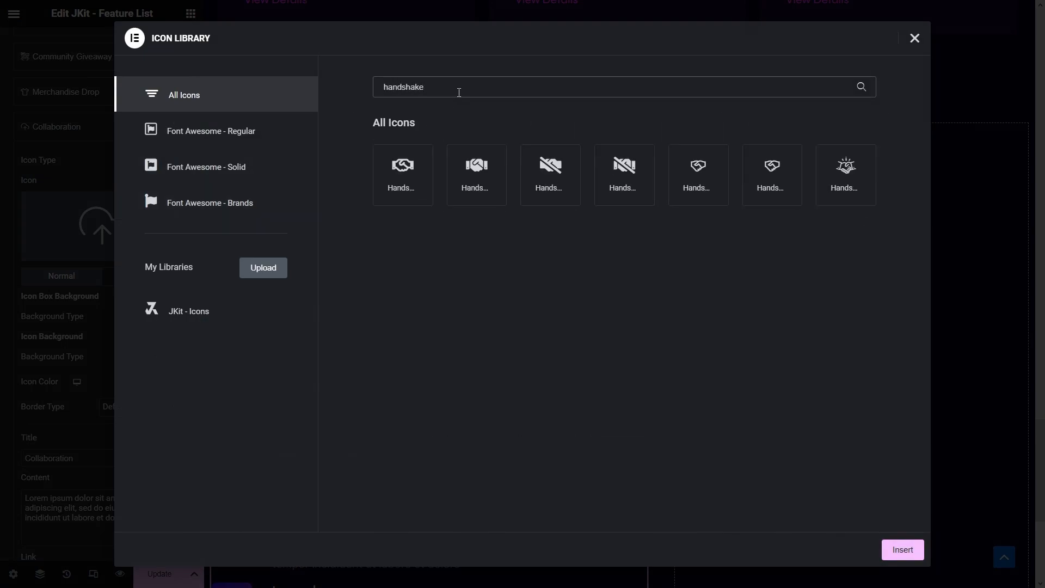
left_click(842, 180)
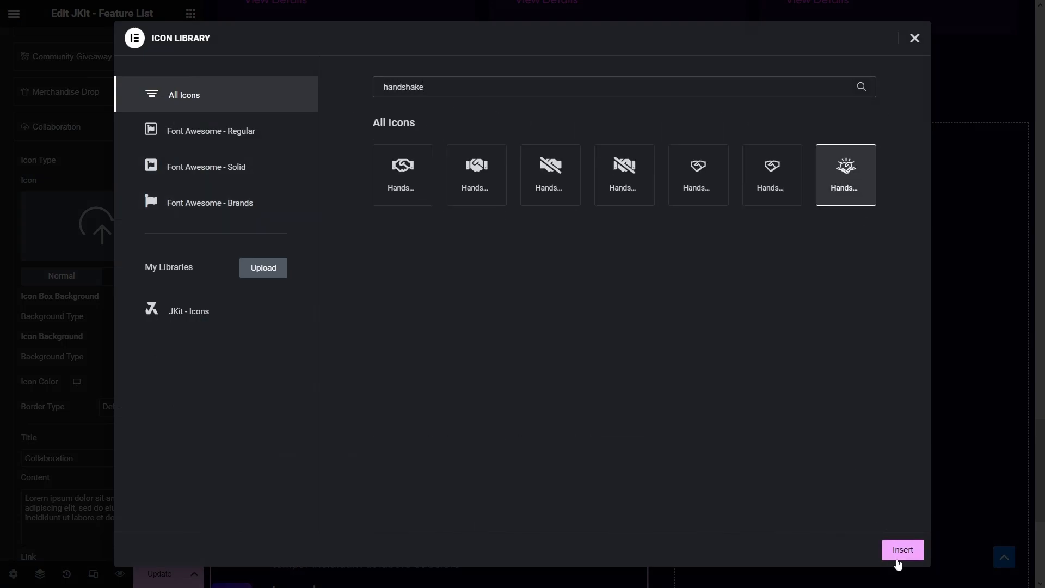
left_click(898, 561)
scroll(899, 552, "down", 4)
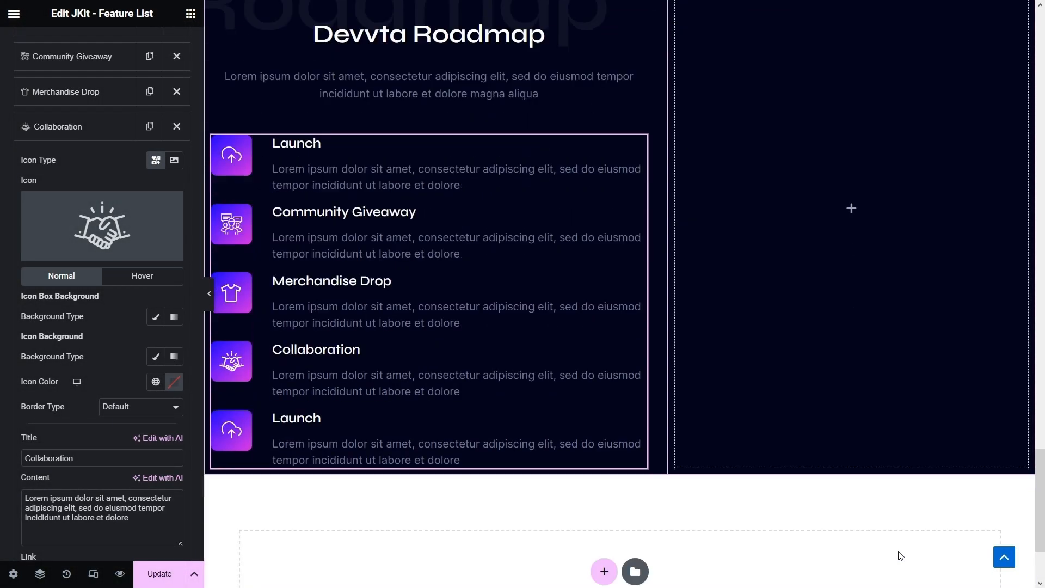
left_click(78, 131)
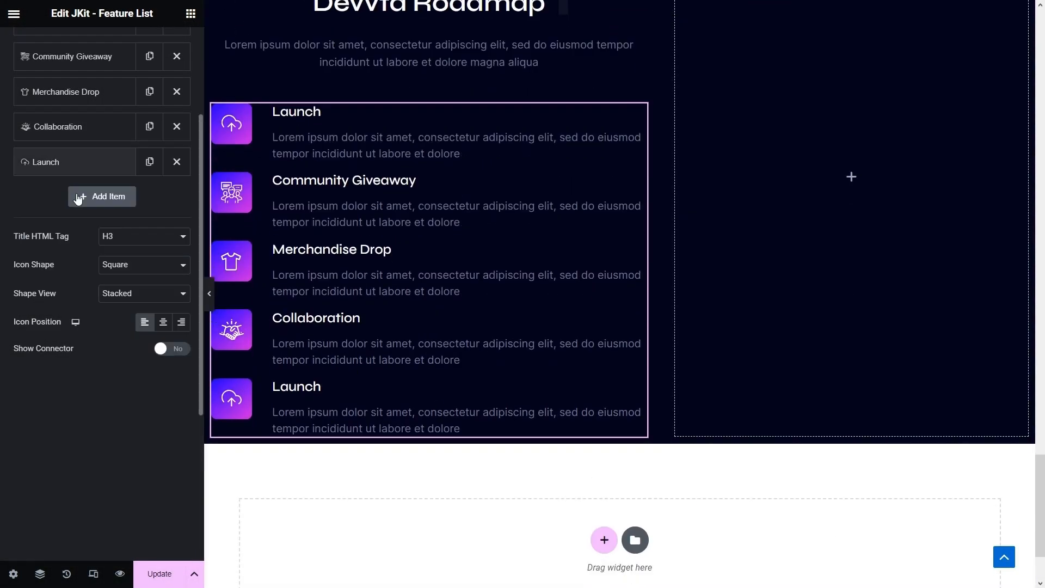
- Rename the last item 'Future Drops' with a rosette-style medal icon
left_click(75, 162)
key("ctrl+a")
type("Future Dro")
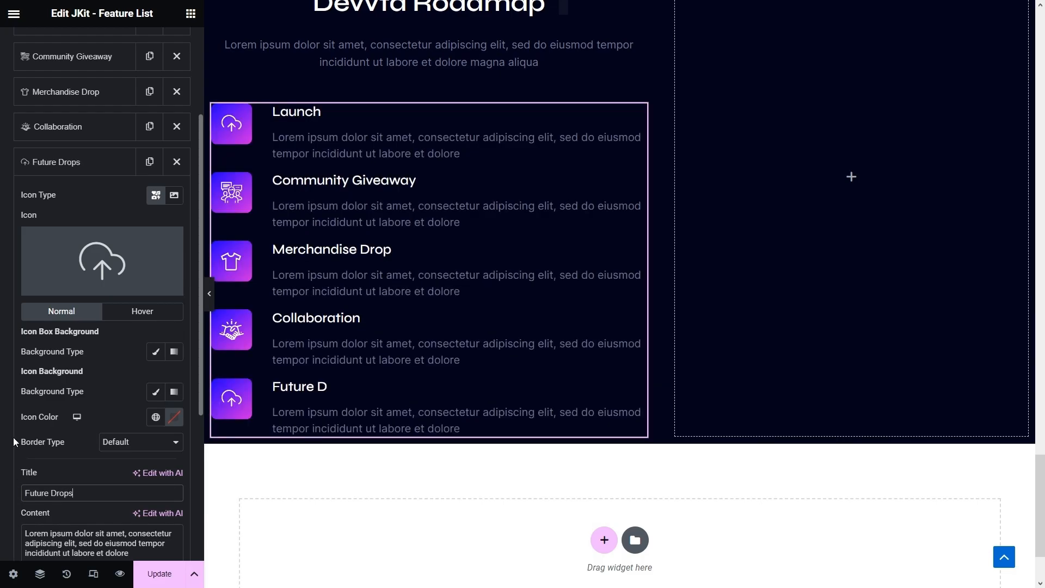
type("ps")
left_click(97, 261)
left_click(380, 82)
type("Meda")
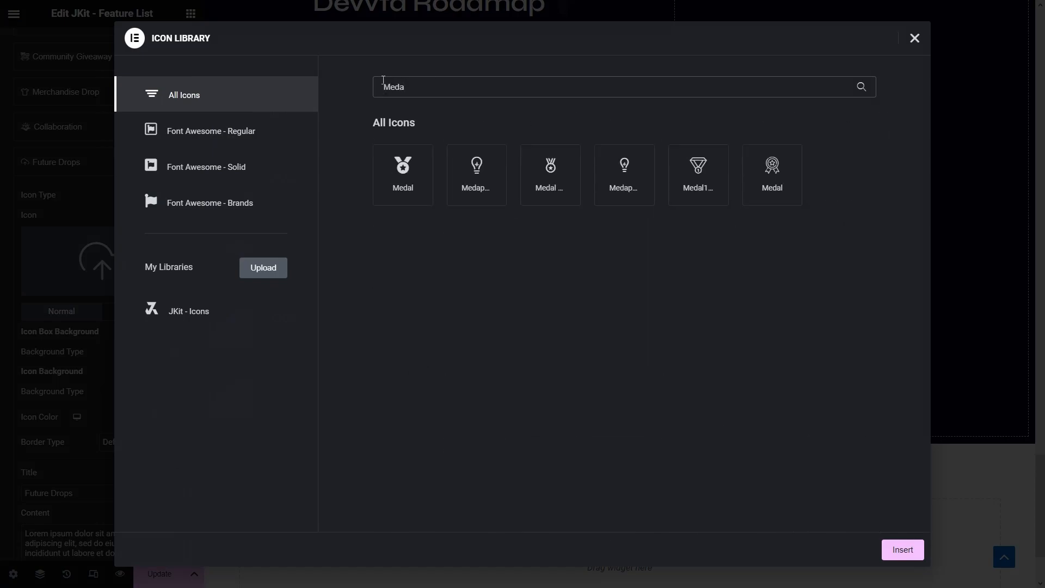
left_click(787, 177)
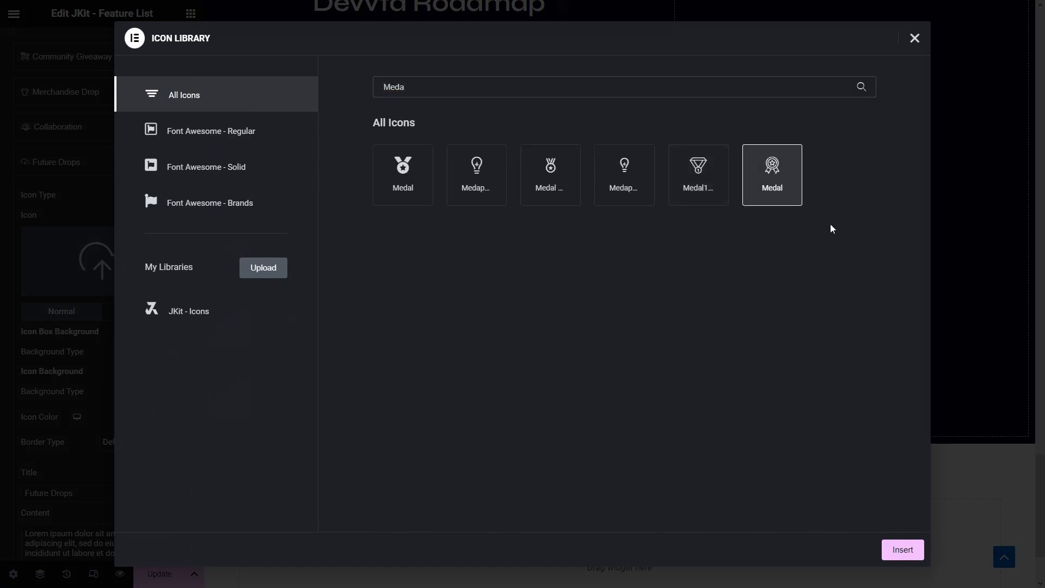
left_click(893, 554)
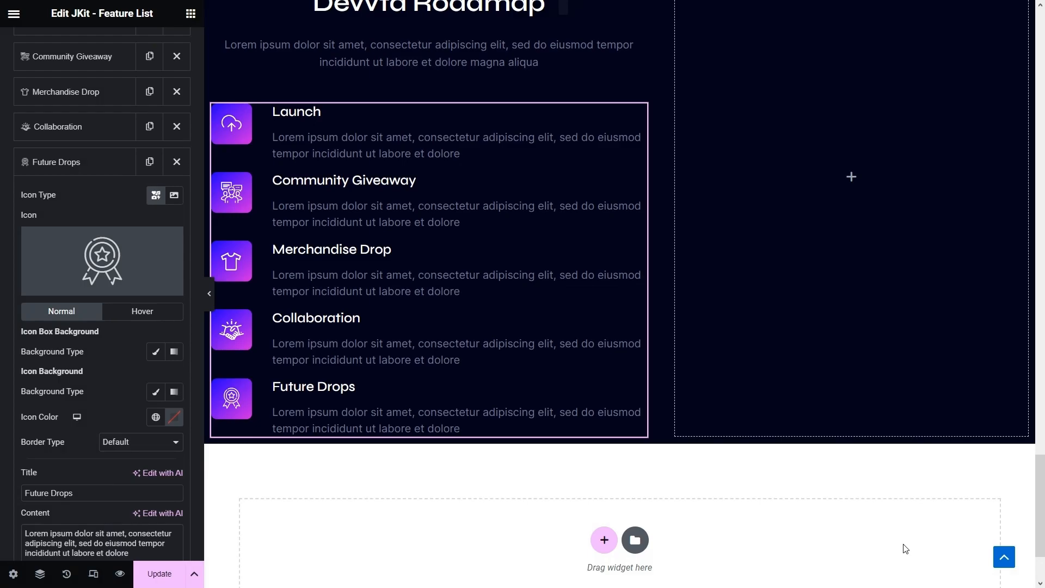
- Set Show Connector to Yes so lines join the item icons
scroll(66, 434, "down", 2)
scroll(65, 435, "down", 4)
left_click(171, 543)
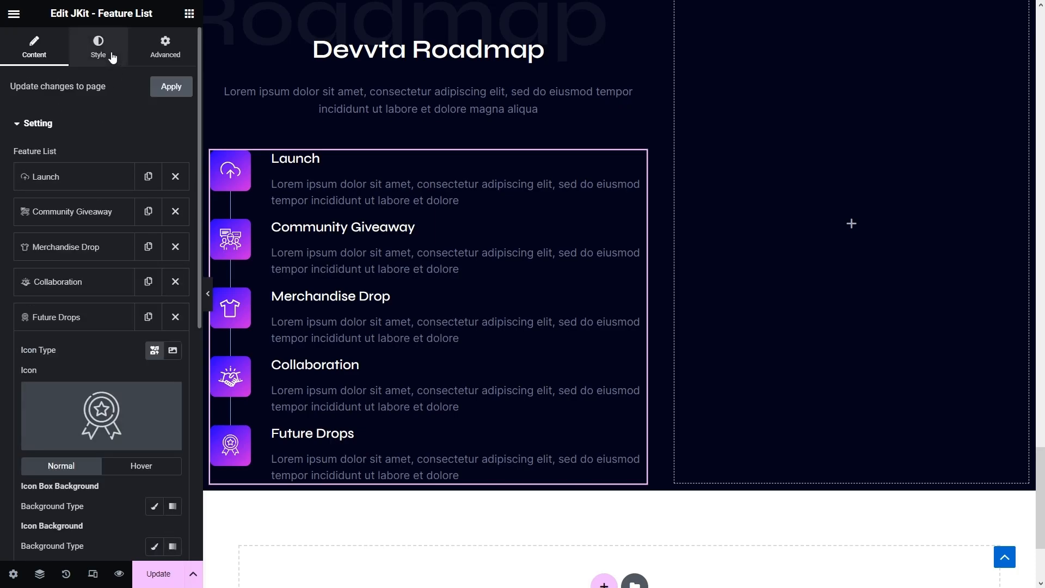
- Set the connector colour to #101126 and its width to 2
left_click(112, 57)
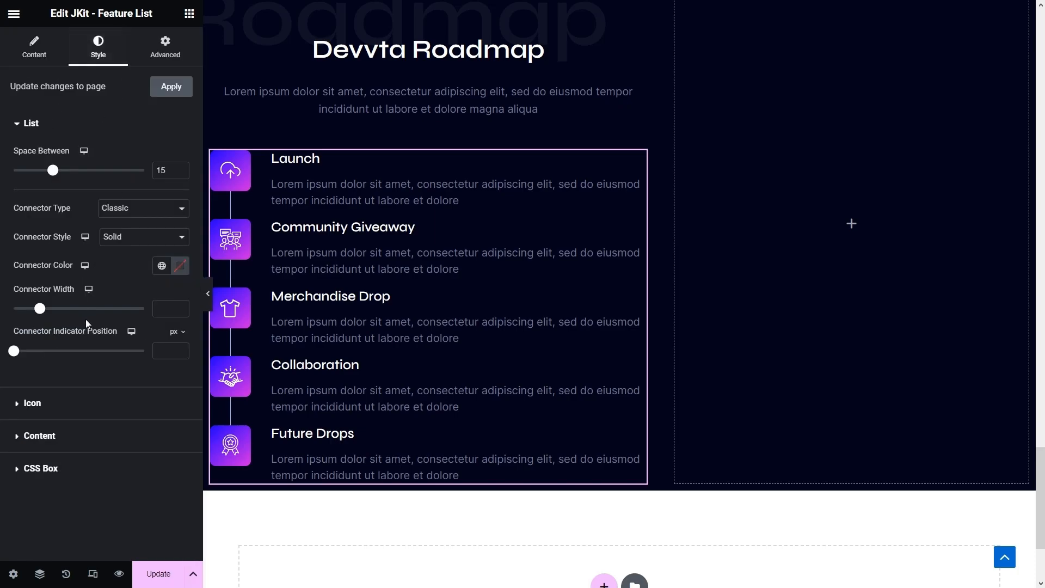
left_click(180, 267)
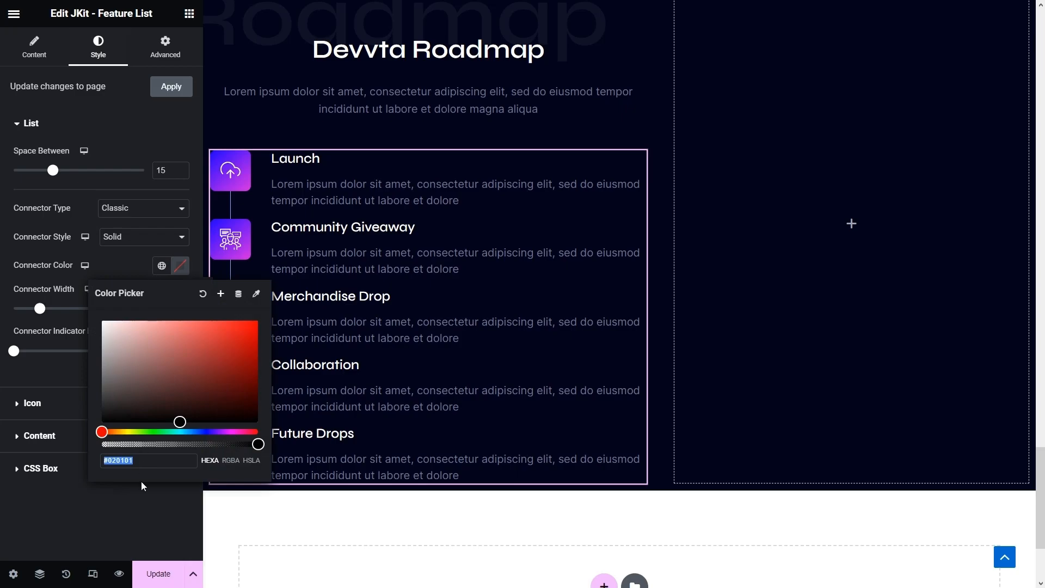
type("#101126")
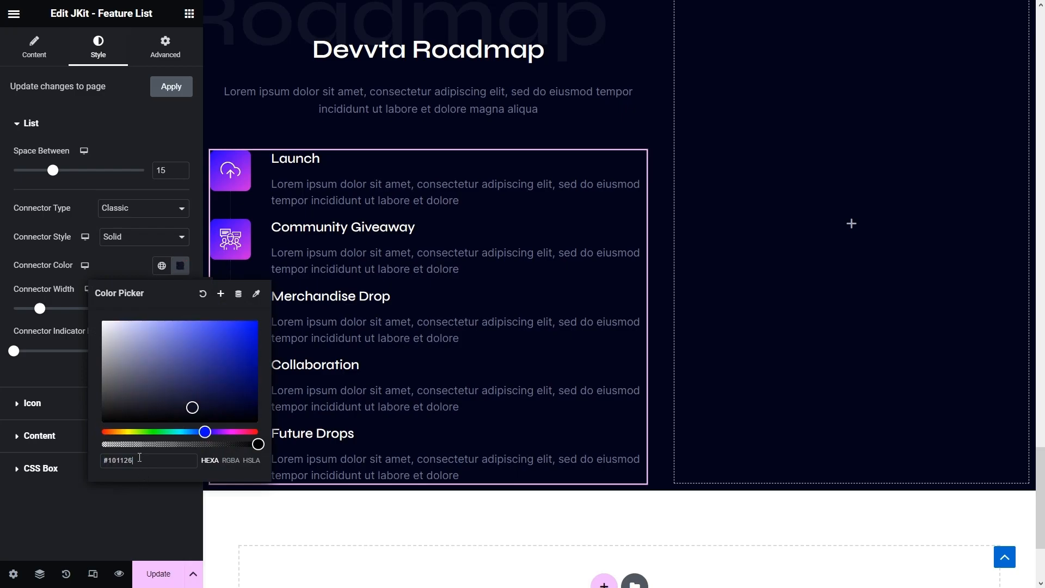
left_click(42, 285)
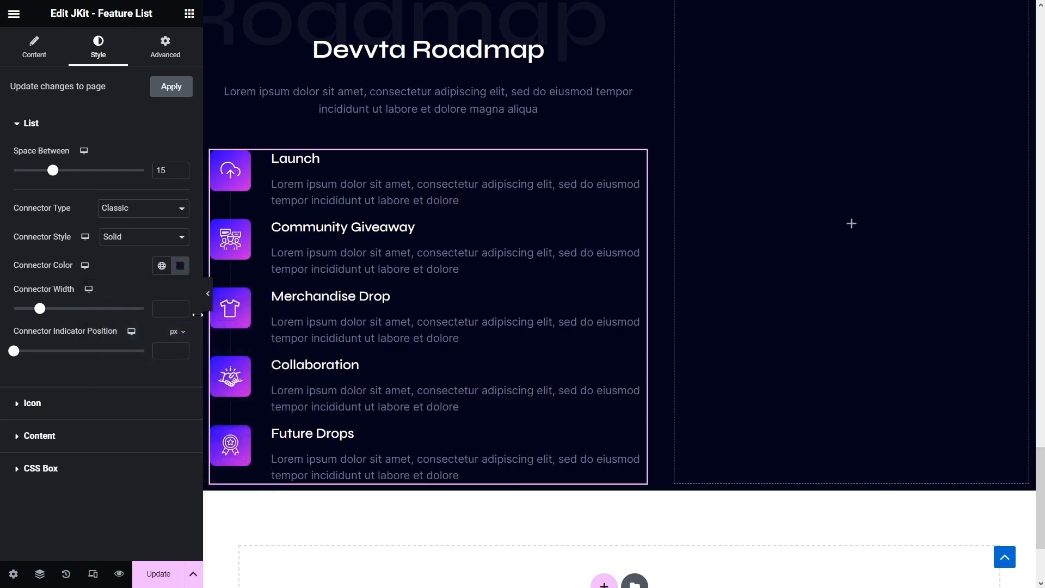
type("2")
- Give hovered icons a global Pink-to-Blue gradient background angled 140°
left_click(35, 402)
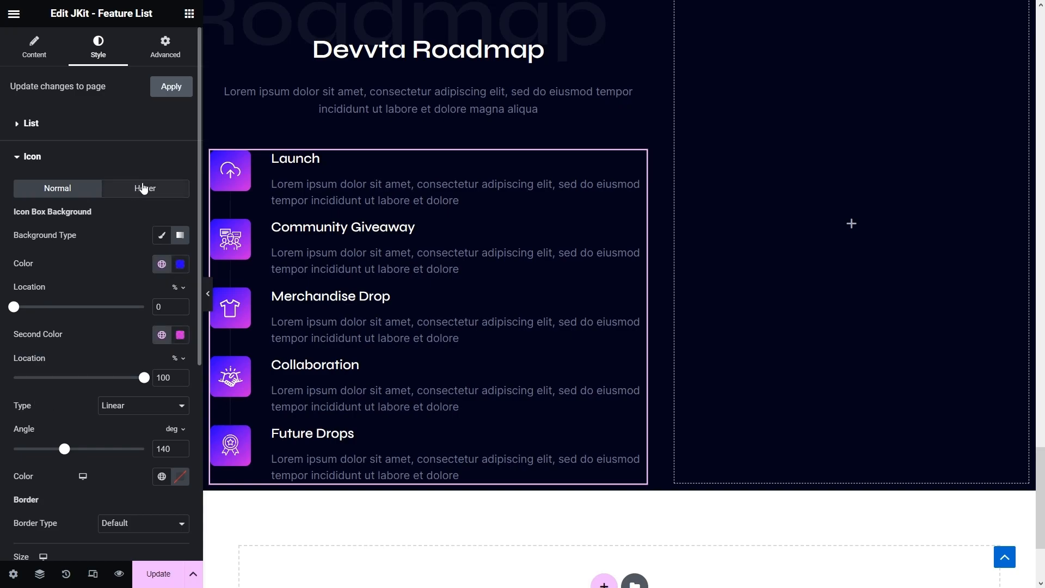
left_click(145, 187)
left_click(179, 238)
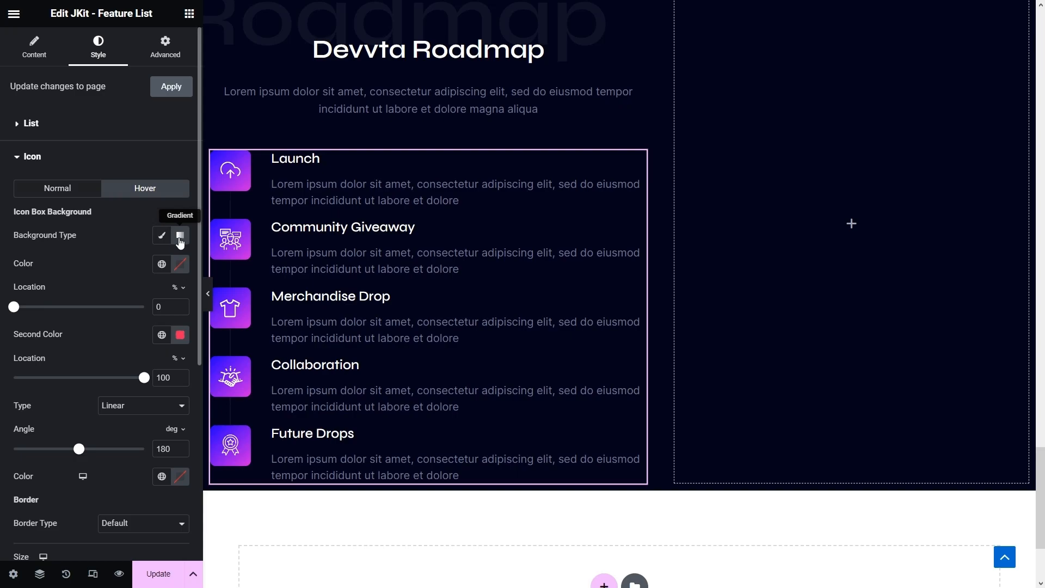
left_click(161, 264)
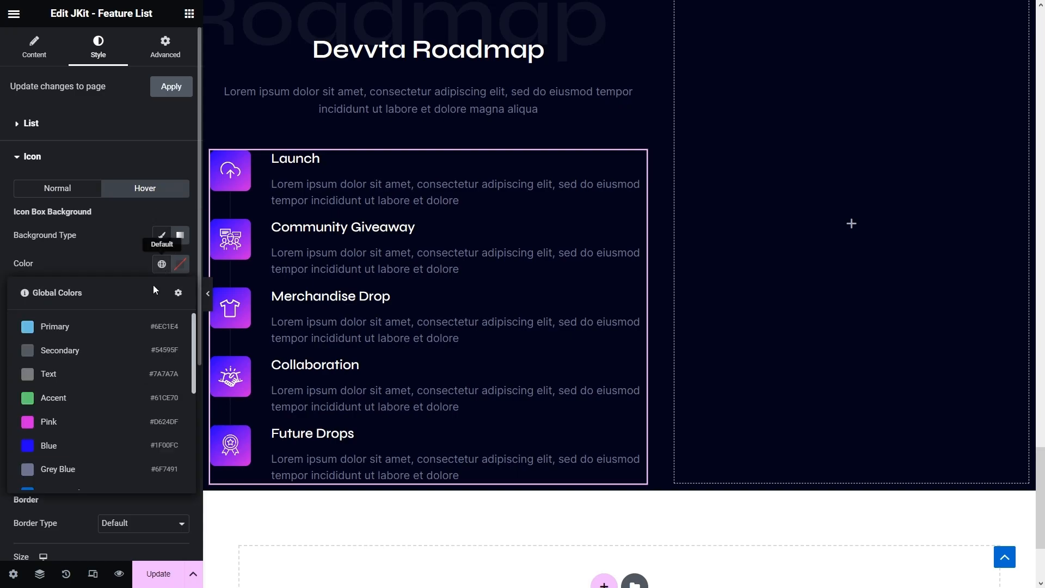
left_click(93, 421)
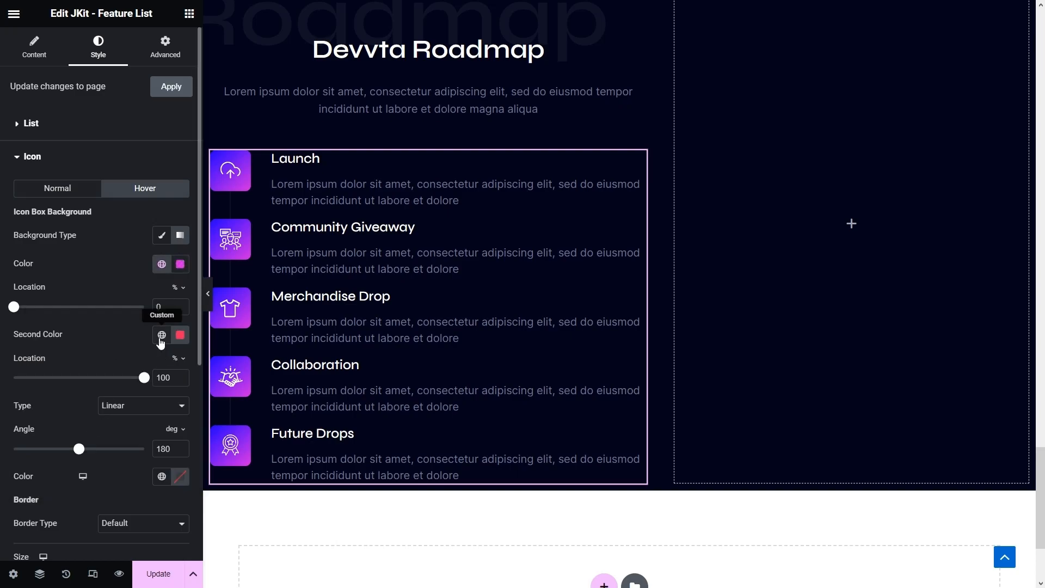
left_click(161, 334)
left_click(69, 516)
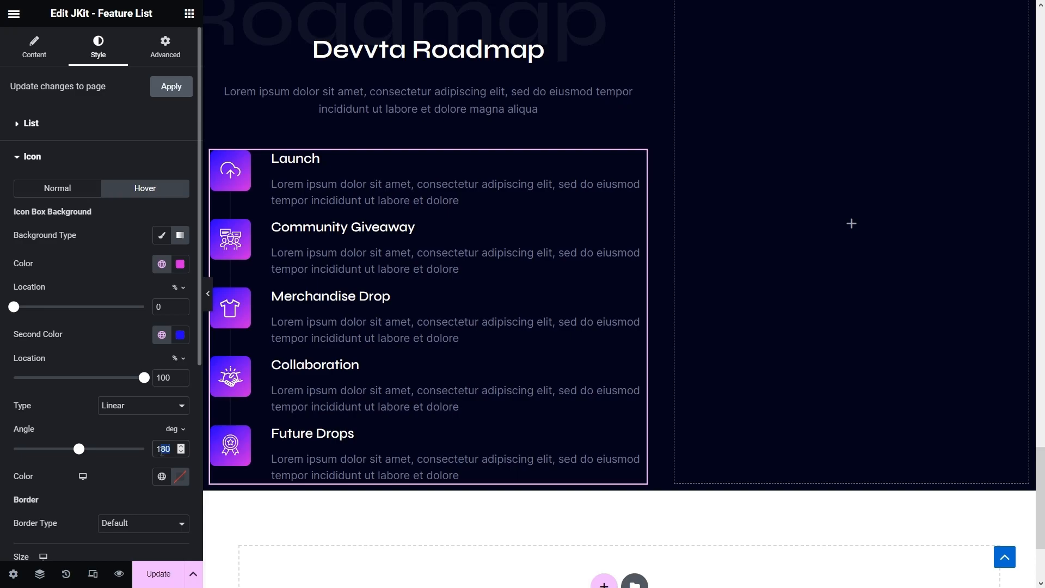
type("140")
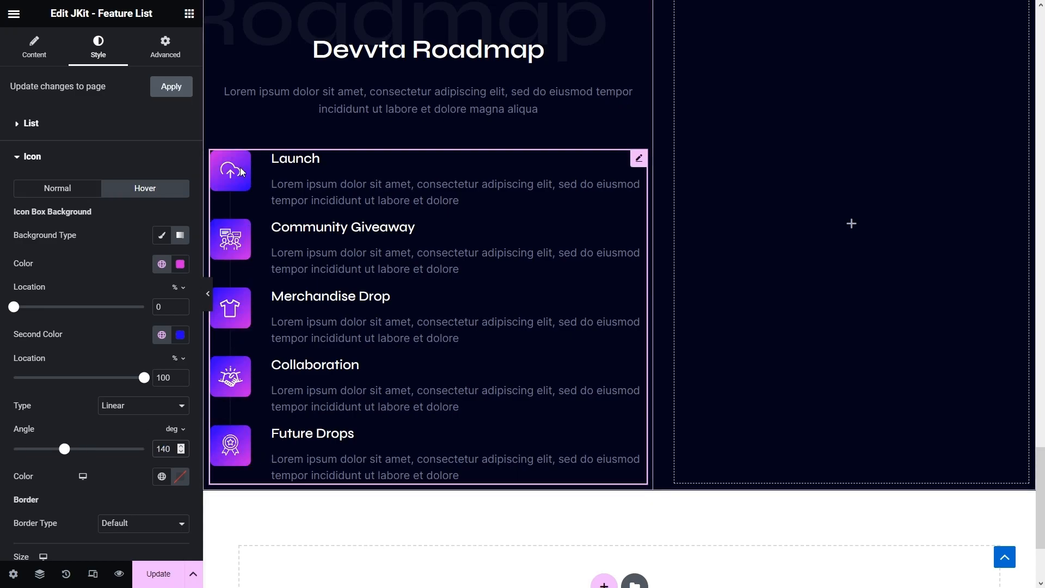
- Copy the About section's gradient spacer into the empty roadmap column
scroll(588, 410, "down", 1)
scroll(768, 345, "up", 10)
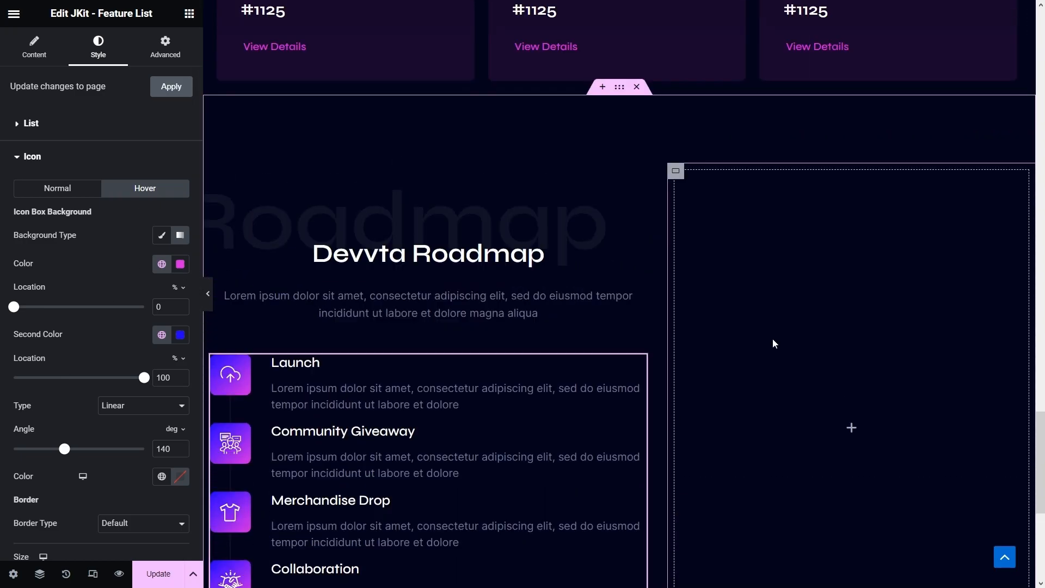
scroll(773, 343, "up", 15)
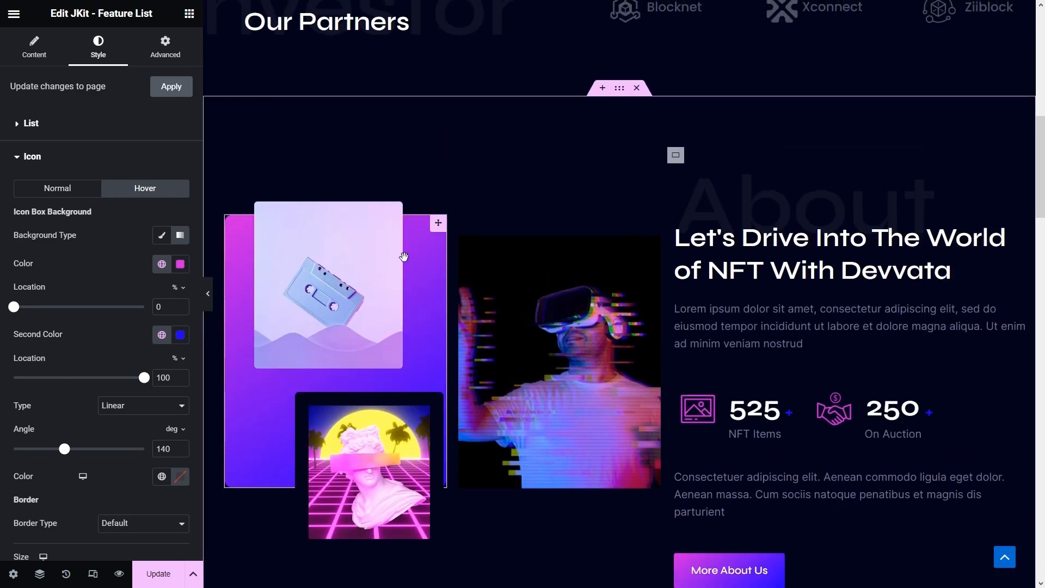
right_click(423, 250)
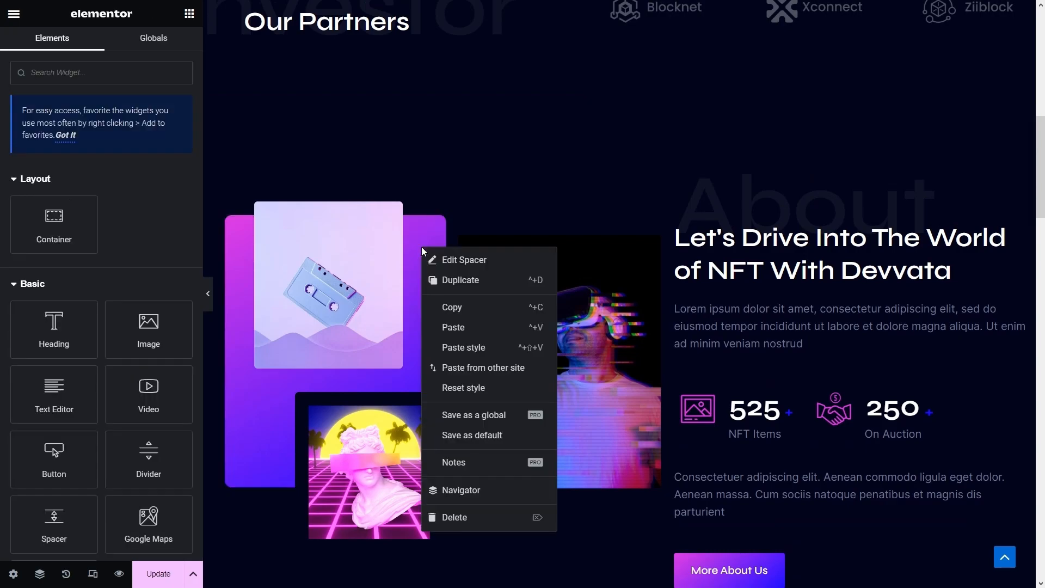
left_click(446, 308)
scroll(445, 310, "down", 15)
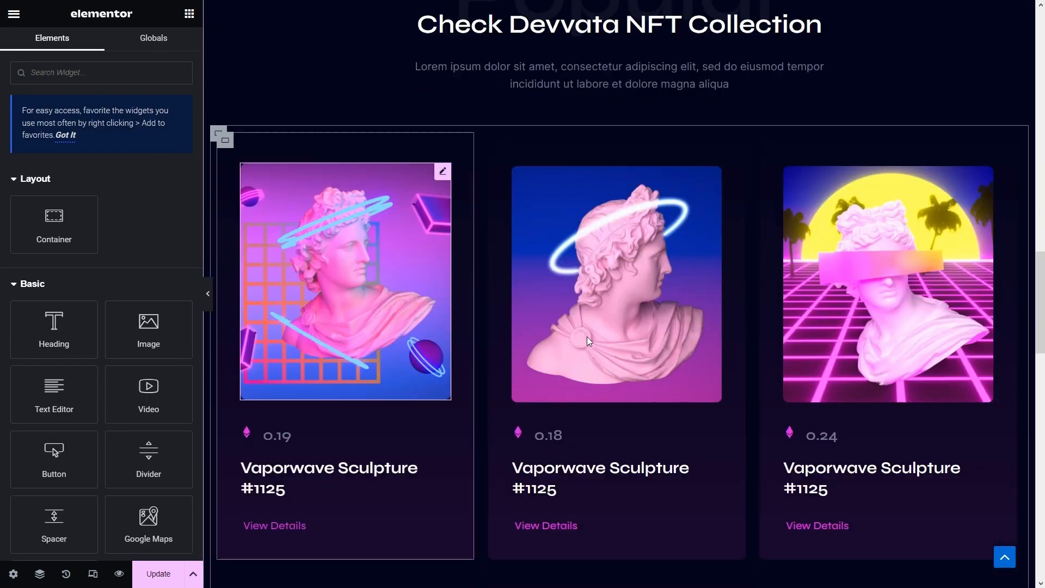
scroll(762, 376, "down", 10)
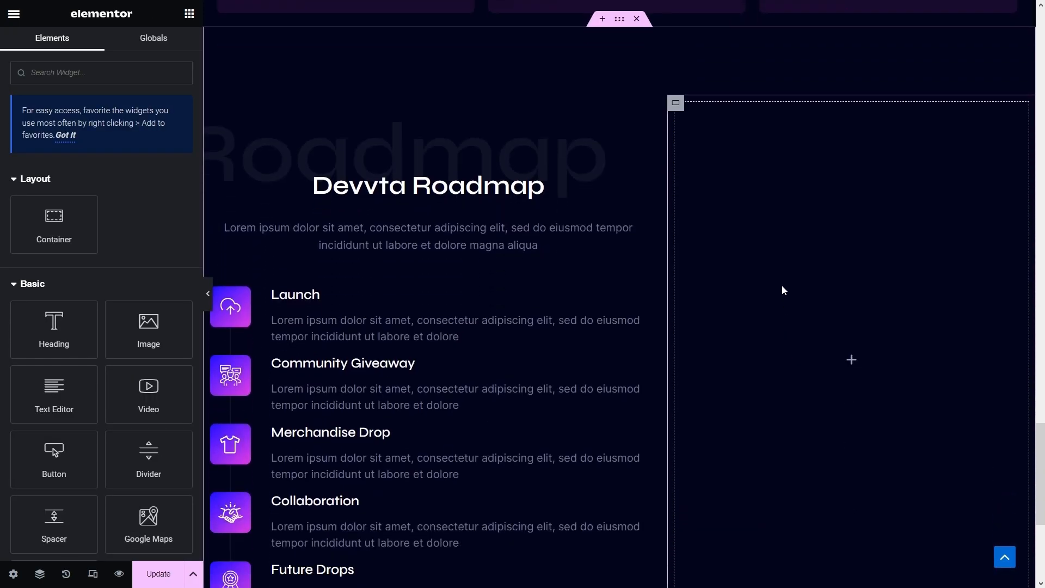
right_click(782, 289)
left_click(836, 388)
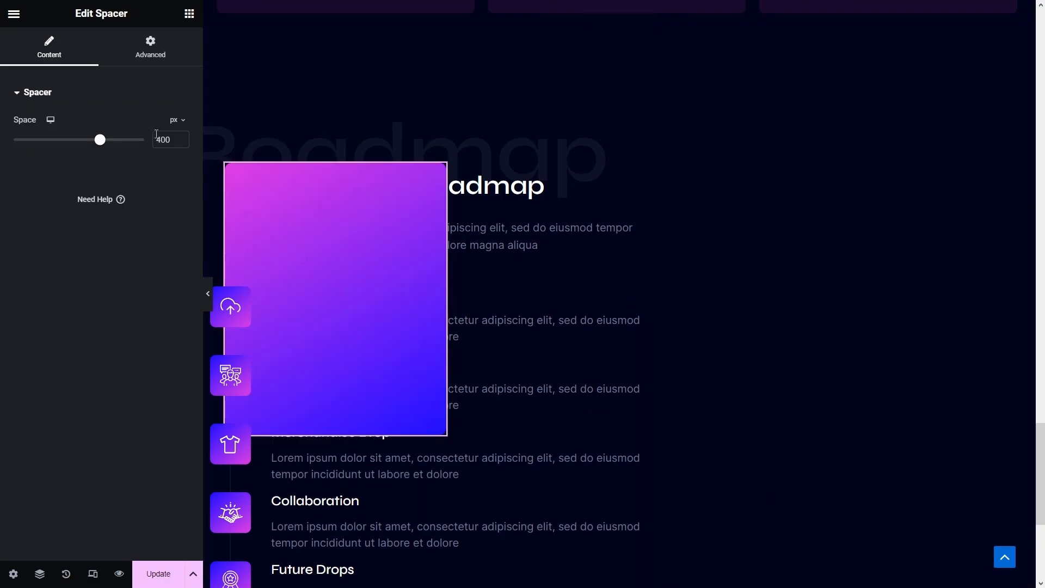
- Set the spacer to space 500, width 85%, offsets 60 and 125
type("500")
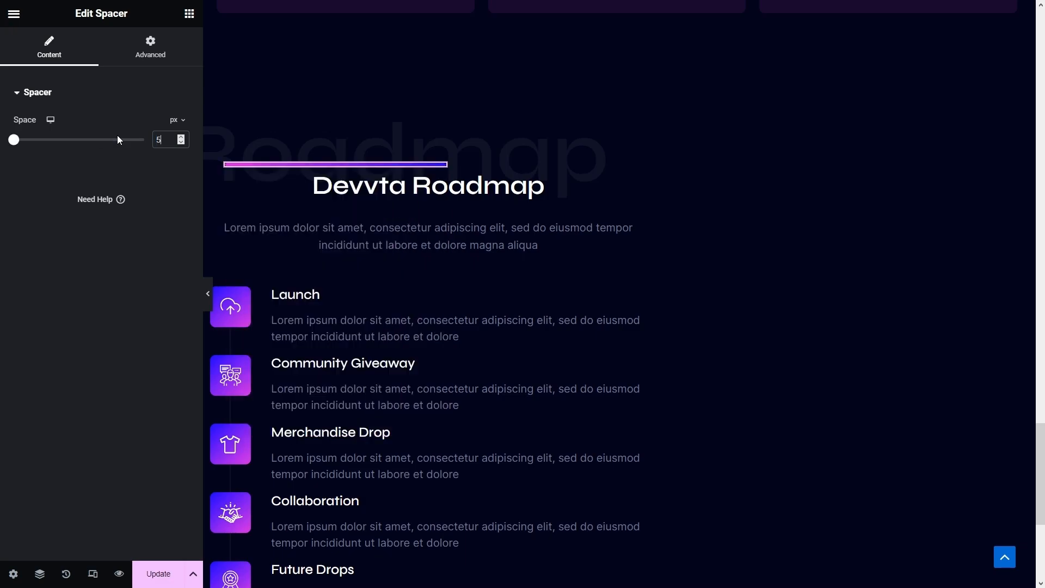
left_click(159, 37)
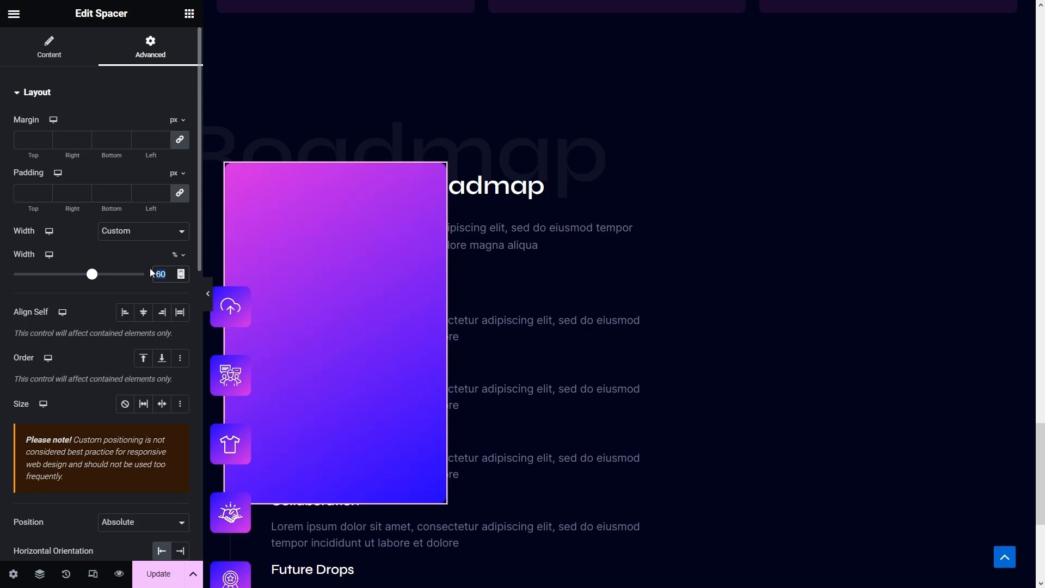
type("85")
scroll(144, 367, "down", 6)
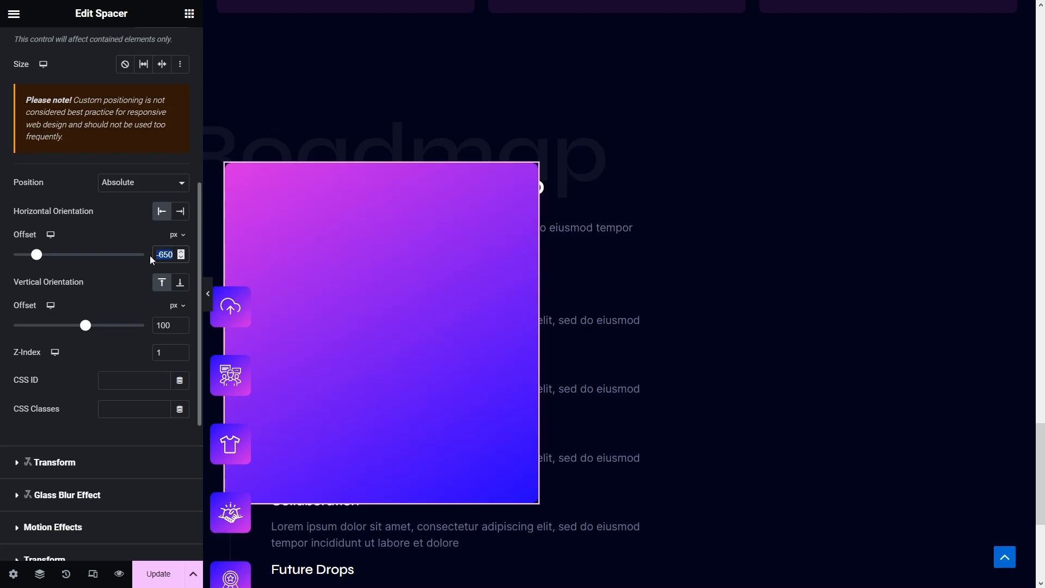
type("60")
left_click(167, 324)
type("125")
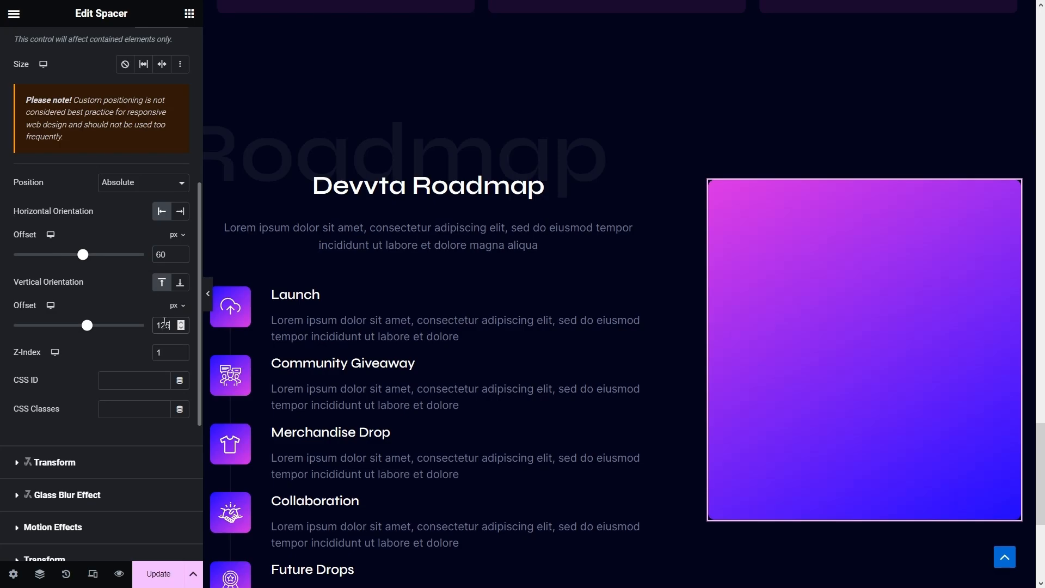
scroll(329, 317, "up", 20)
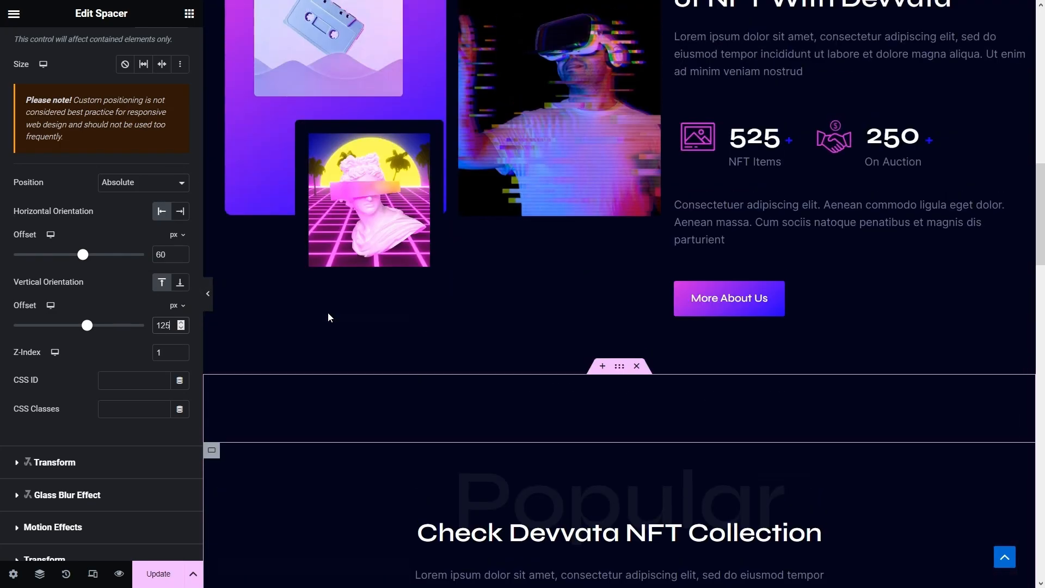
- Copy the cassette image and paste it onto the roadmap's gradient box
scroll(328, 317, "up", 3)
right_click(309, 193)
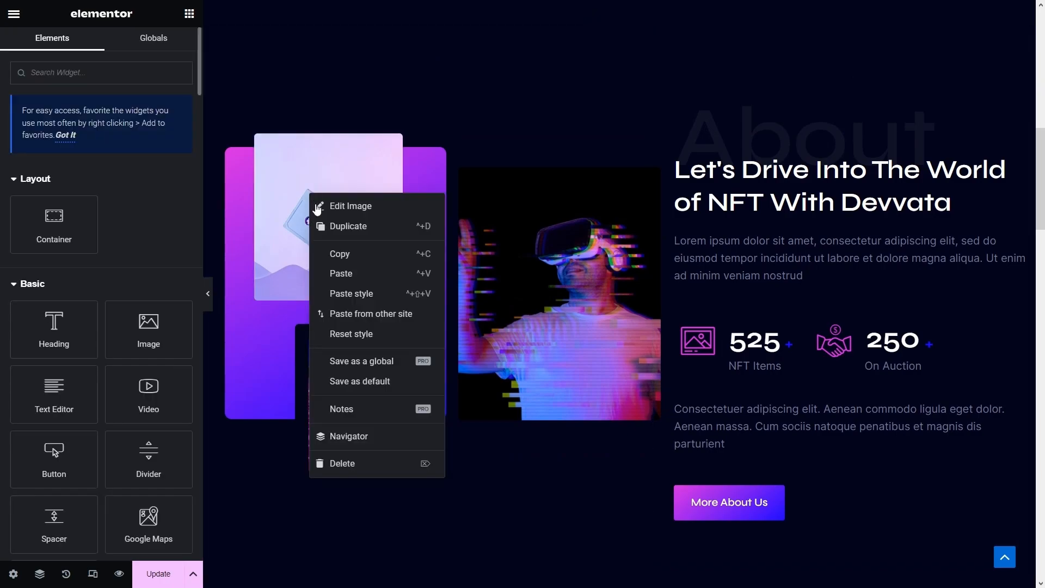
left_click(341, 261)
scroll(569, 357, "down", 19)
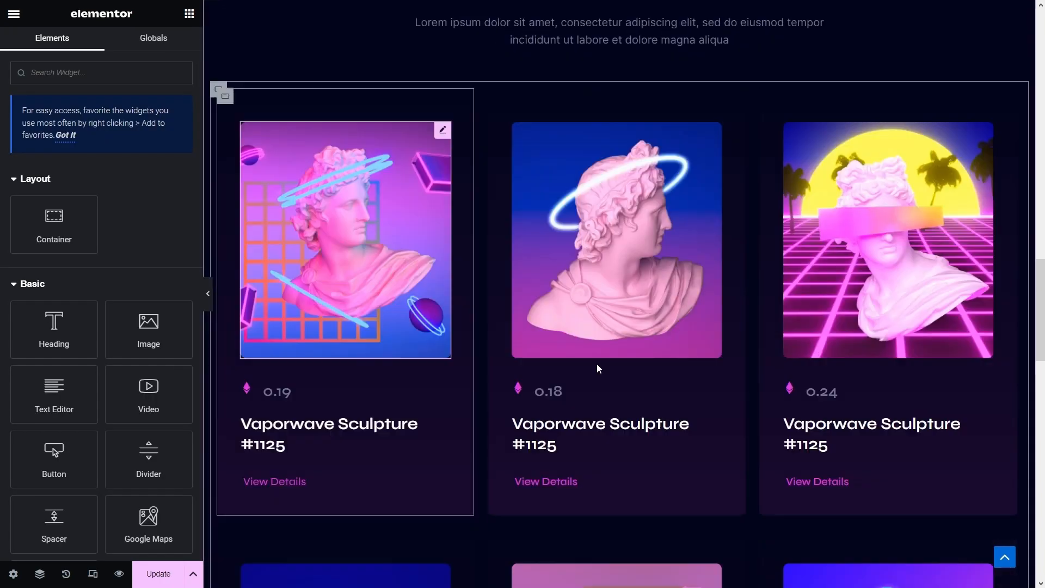
scroll(672, 393, "down", 10)
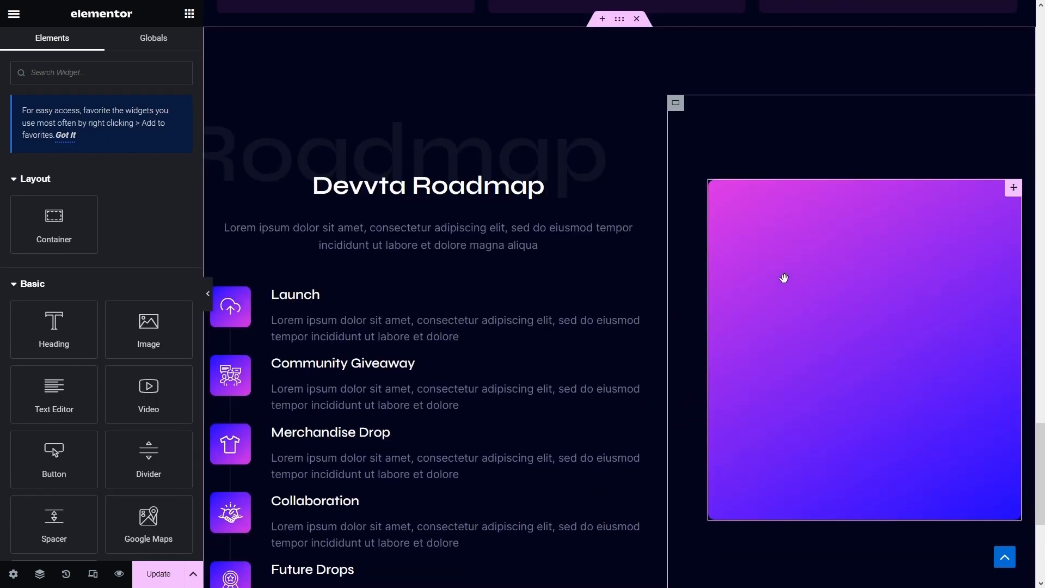
right_click(784, 279)
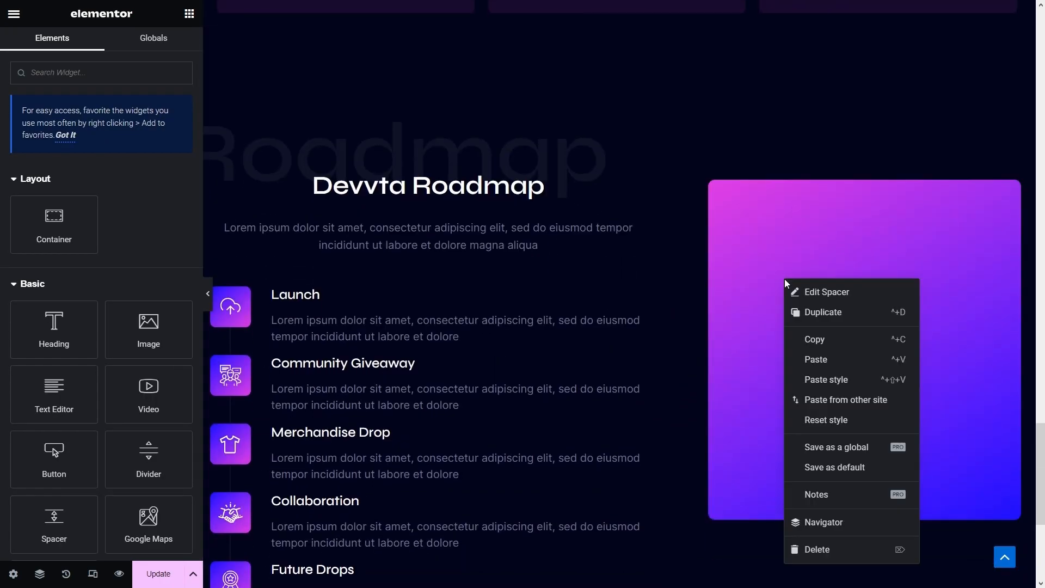
left_click(815, 359)
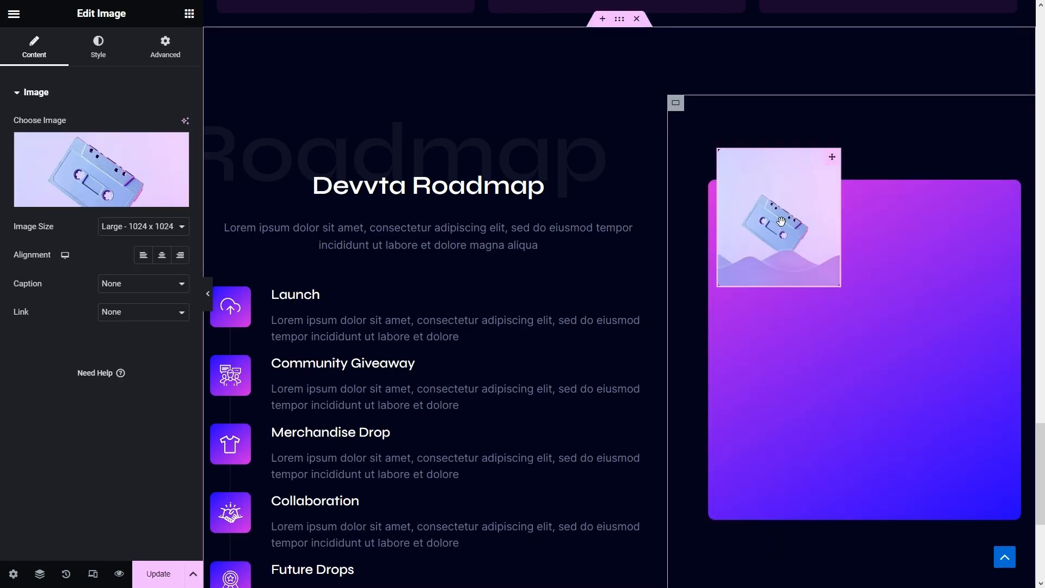
- Set the image width to 55% with horizontal offset 0 and vertical 60
left_click(174, 58)
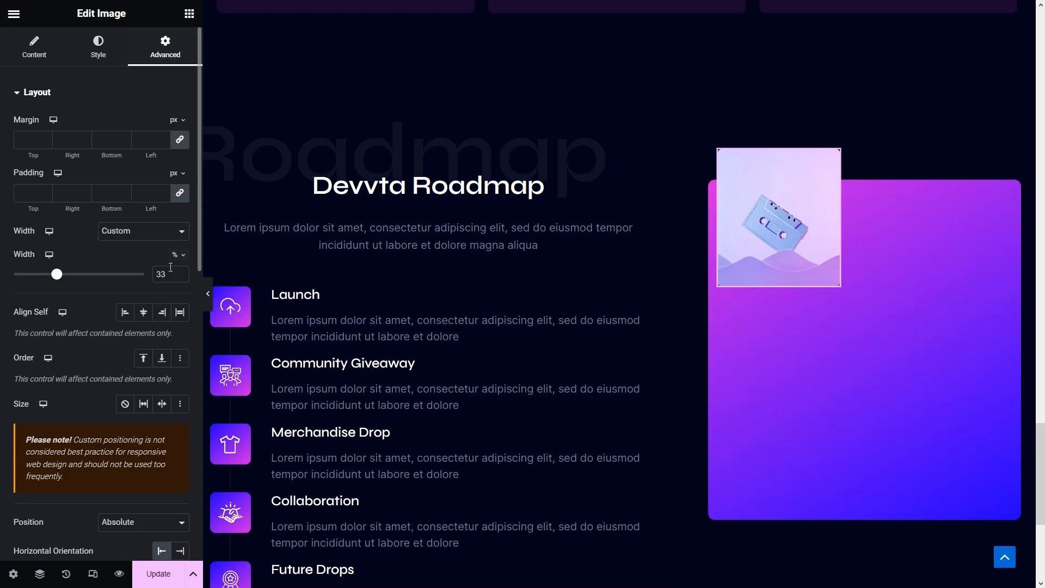
type("55")
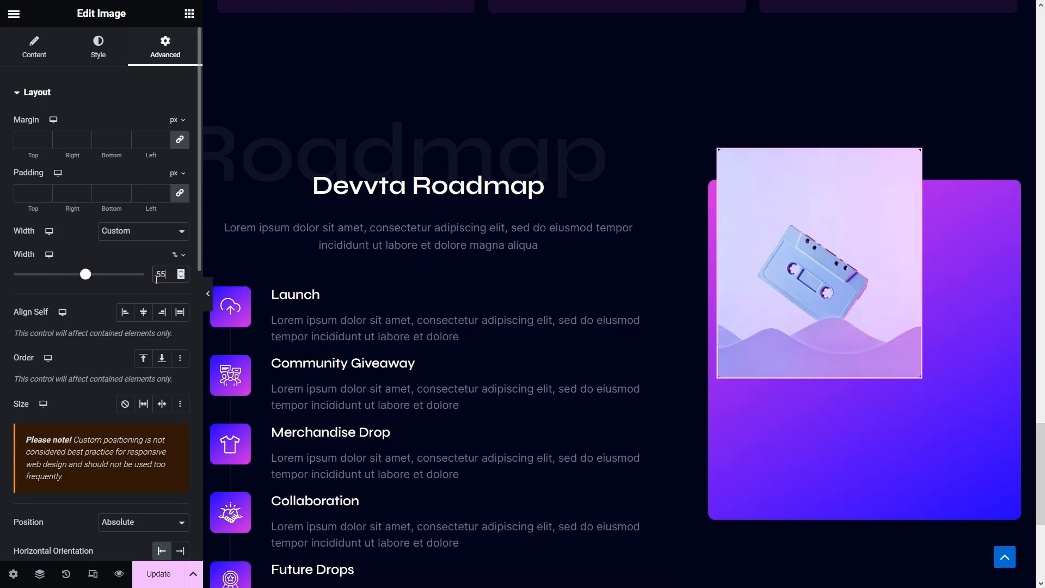
scroll(160, 280, "down", 5)
double_click(159, 340)
type("0")
double_click(164, 410)
type("60")
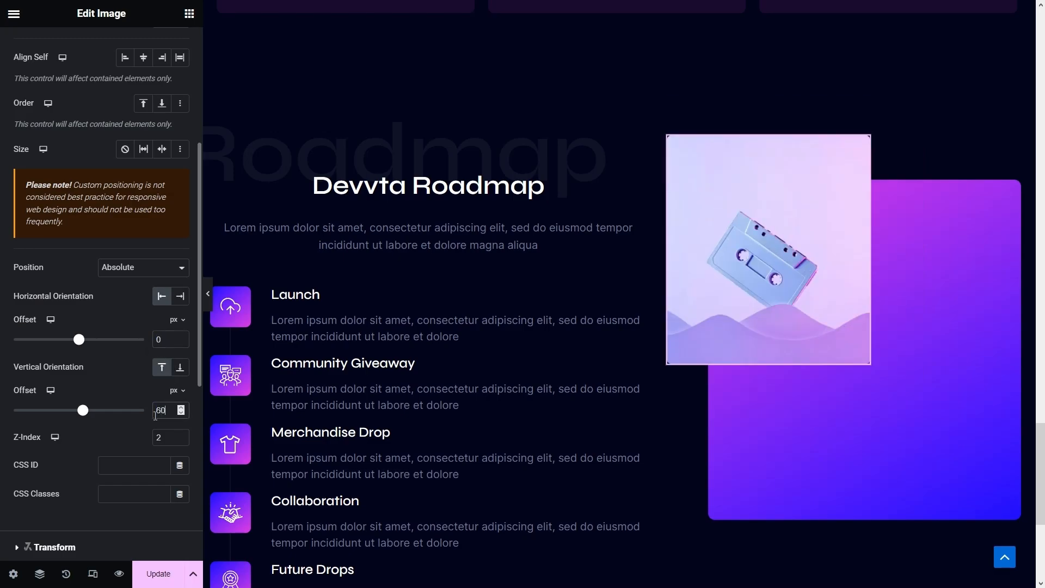
scroll(155, 415, "up", 5)
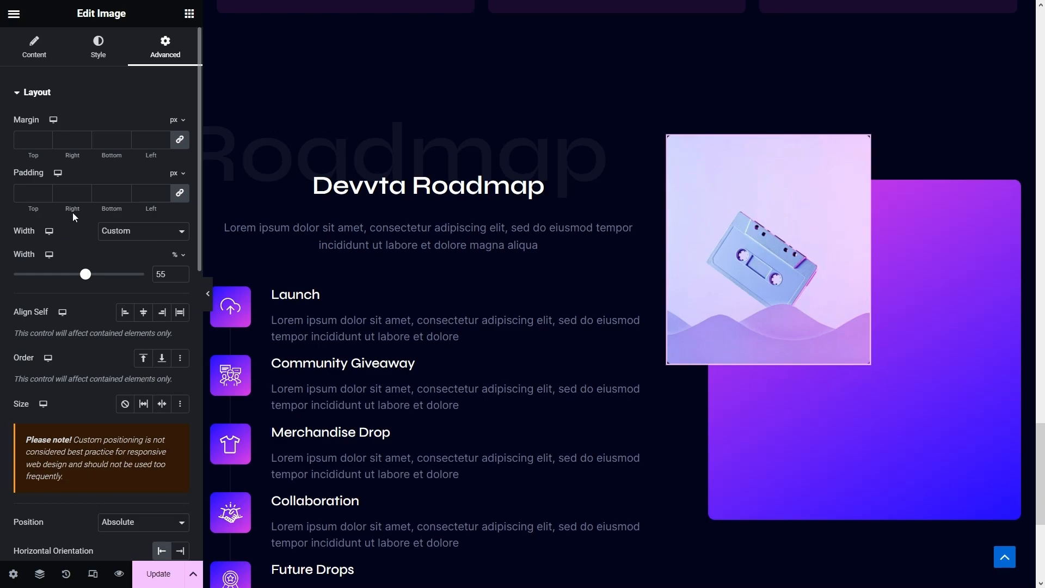
- Replace the image with the floating cassettes picture from the Media Library
left_click(40, 42)
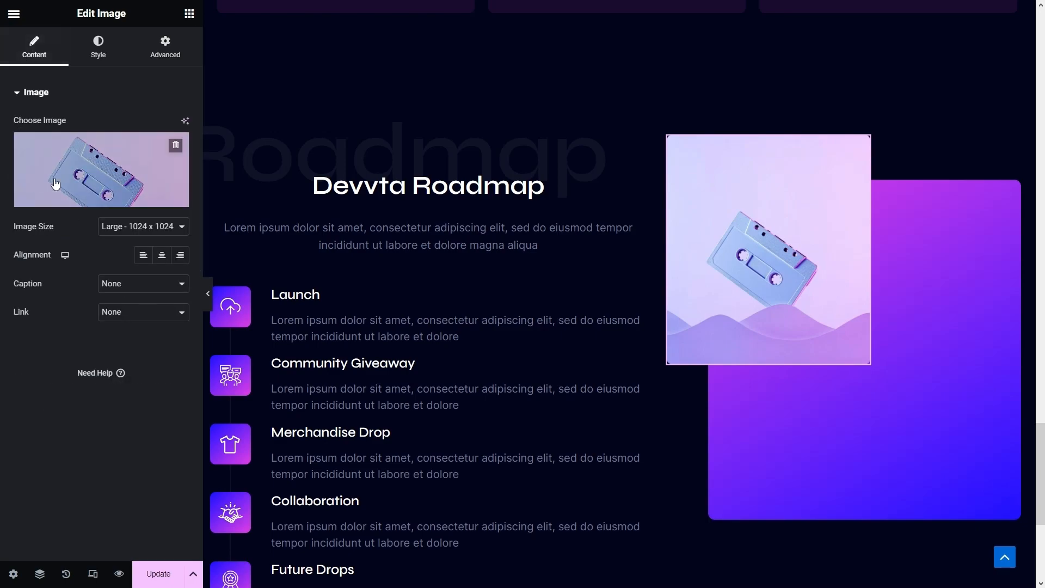
left_click(112, 167)
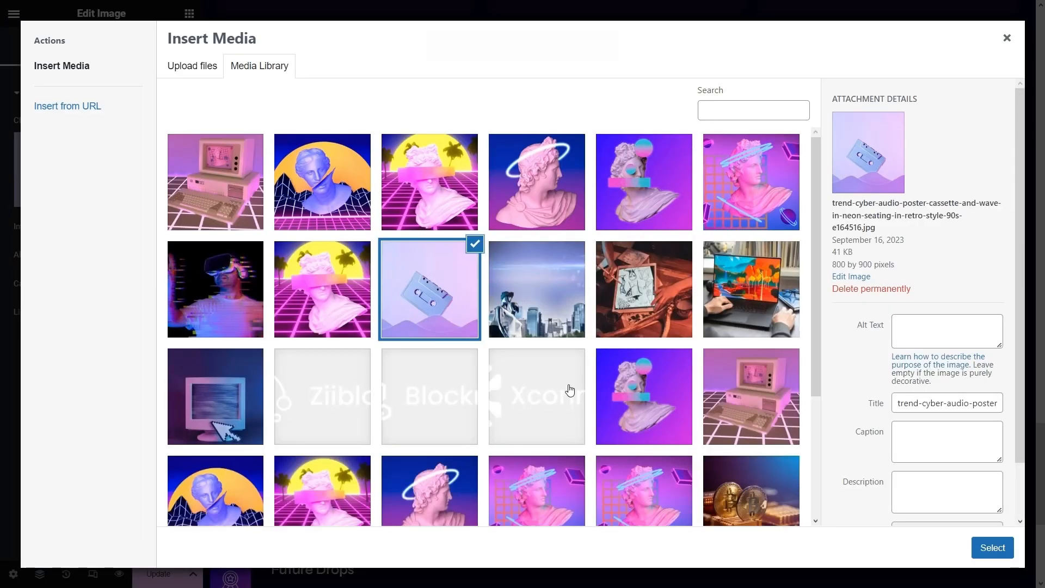
scroll(572, 385, "down", 3)
left_click(764, 439)
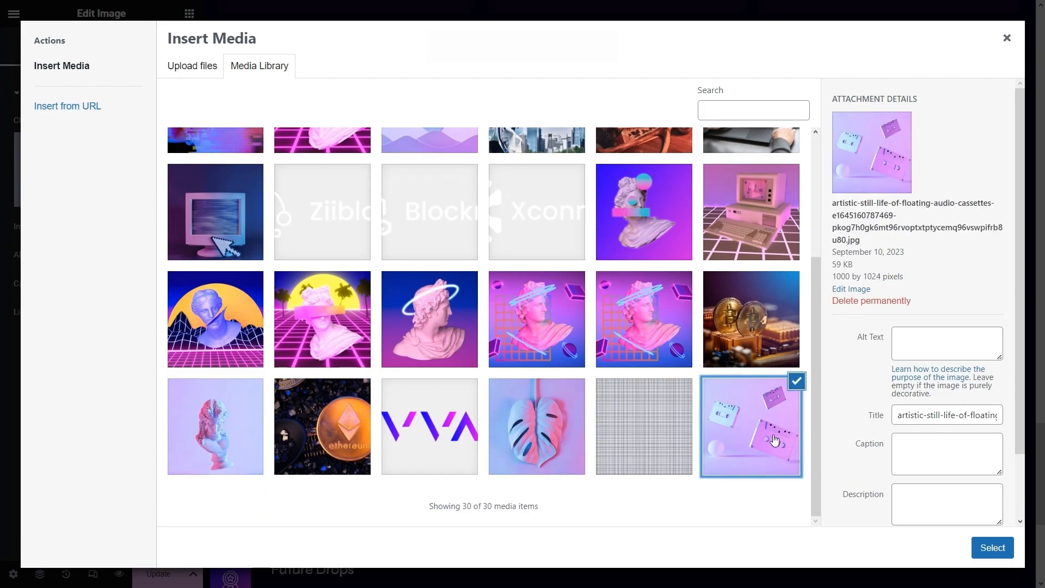
left_click(999, 552)
left_click(983, 545)
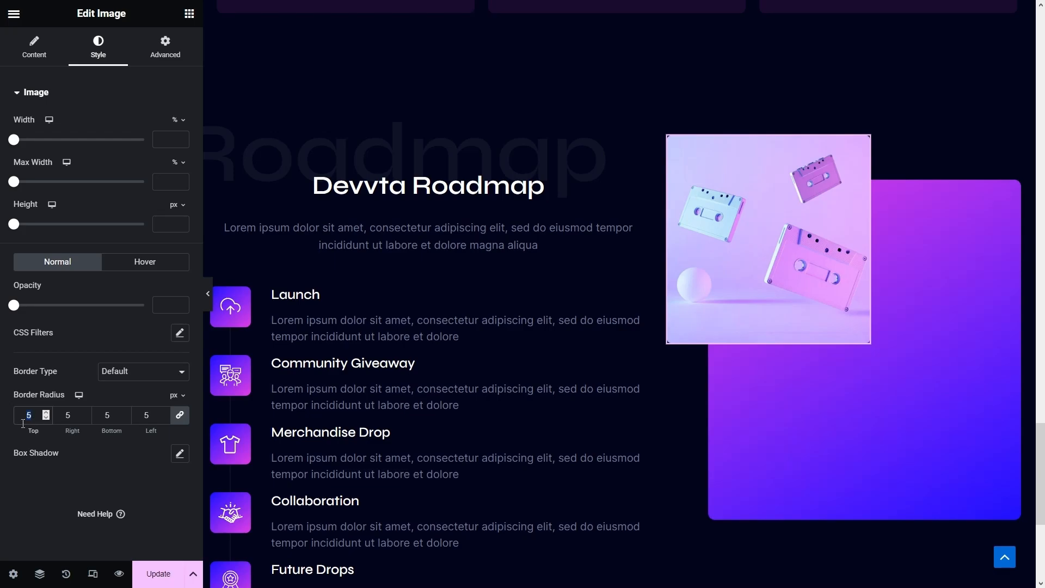
- Give the image a solid 20 px border coloured #03041A
left_click(109, 369)
left_click(113, 408)
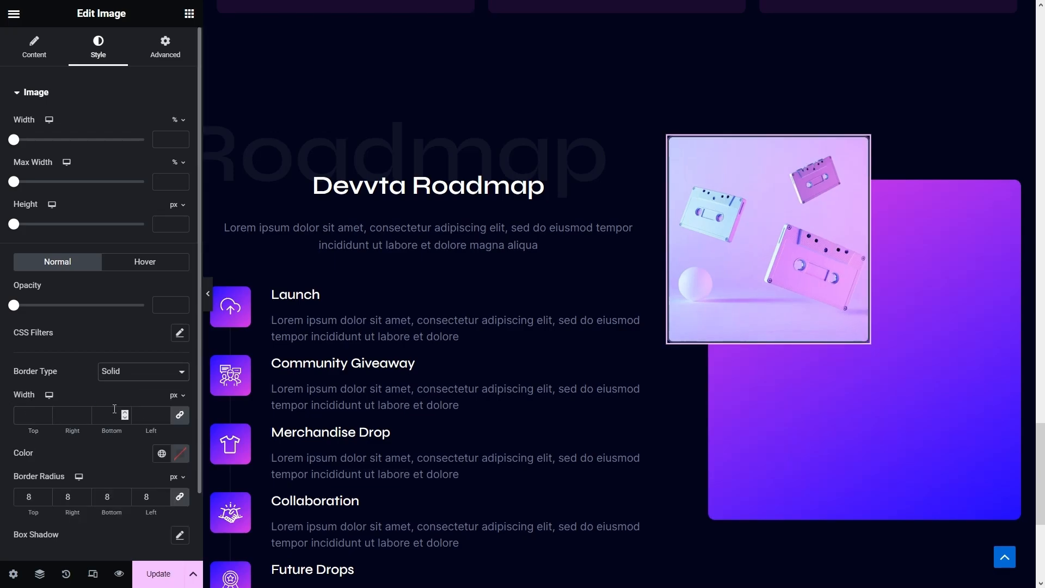
left_click(37, 412)
type("20")
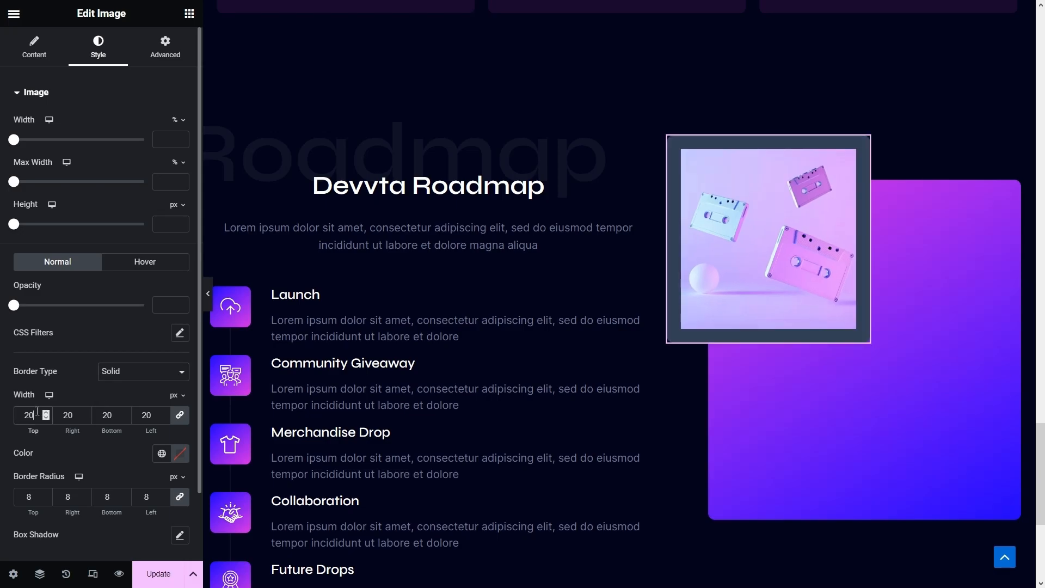
left_click(180, 453)
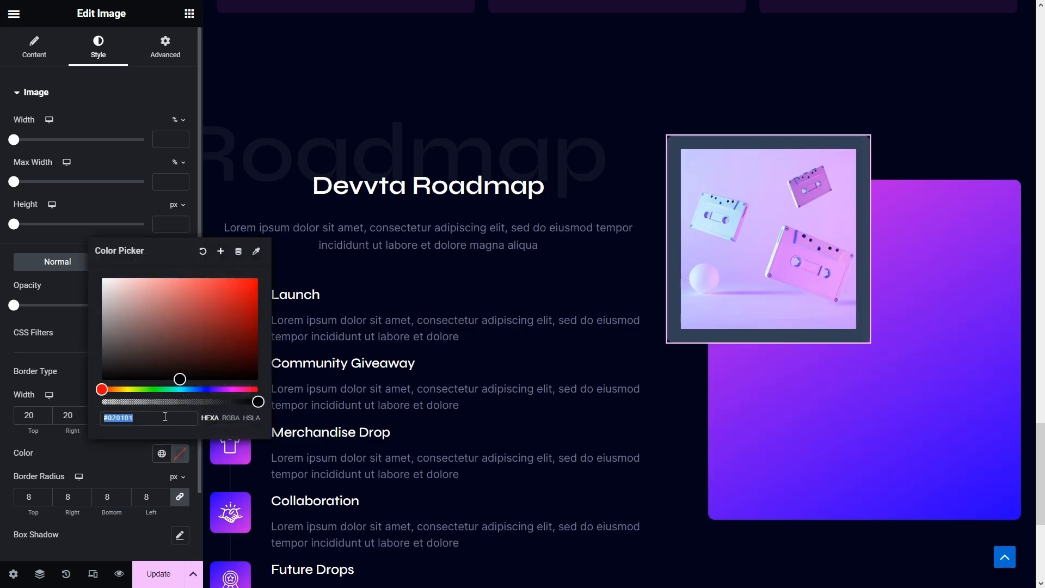
left_click(170, 417)
type("#03041A")
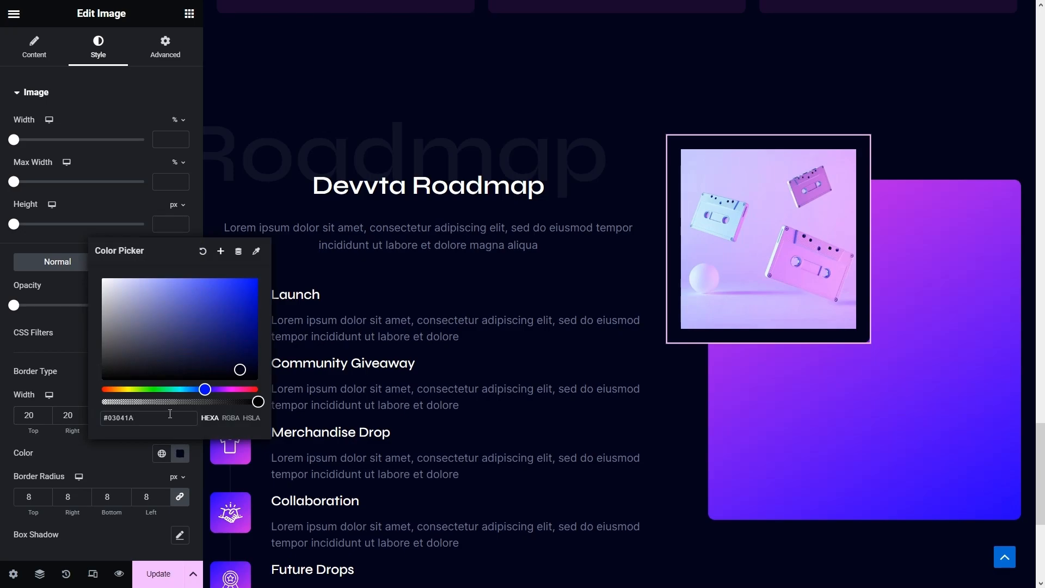
left_click(129, 456)
- Copy the About section's VR-headset image into the roadmap image area
scroll(439, 357, "up", 15)
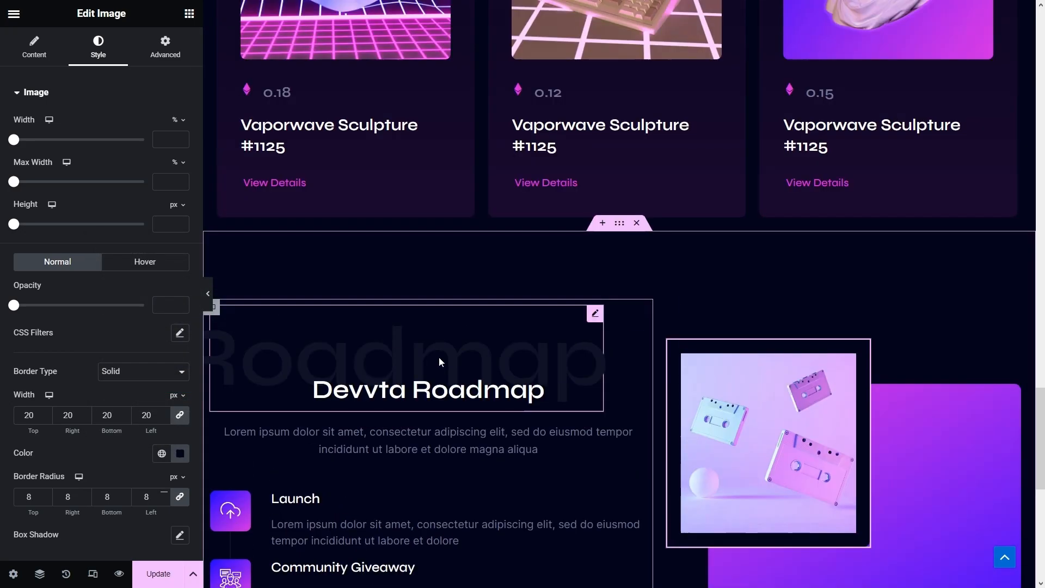
scroll(440, 362, "up", 8)
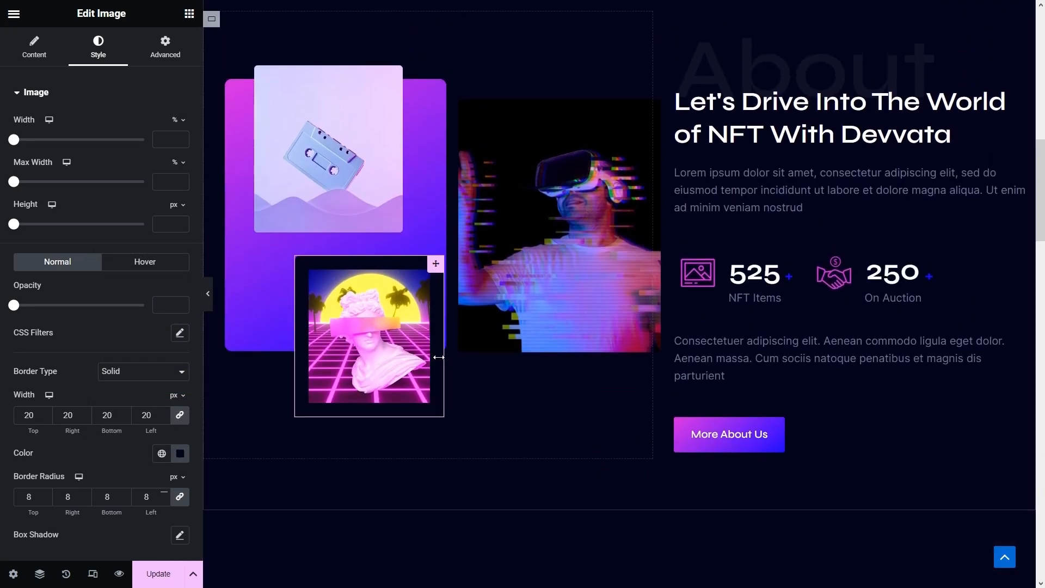
right_click(539, 223)
left_click(580, 280)
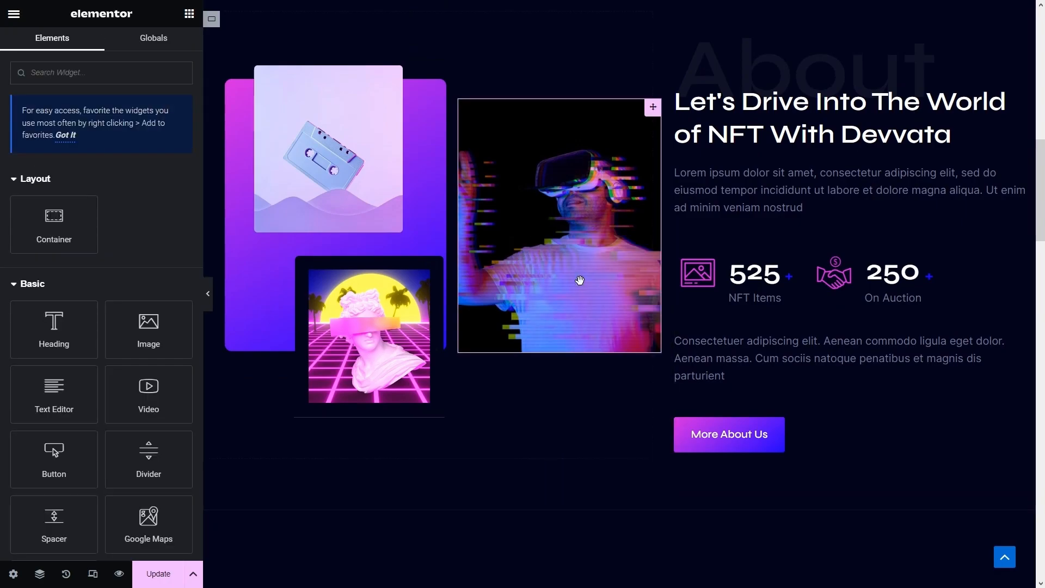
scroll(593, 276, "down", 18)
scroll(599, 292, "down", 10)
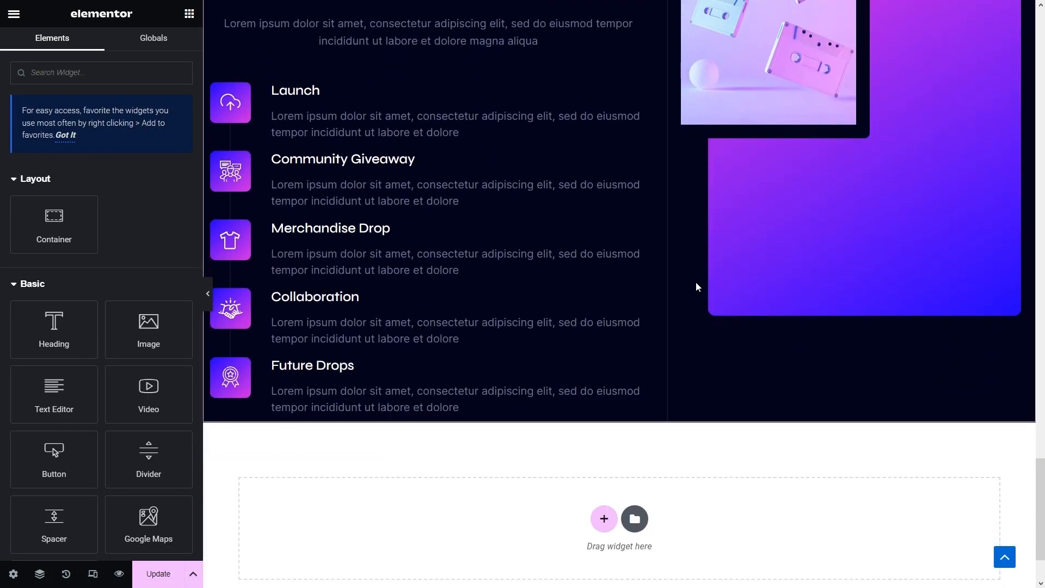
scroll(686, 282, "up", 3)
right_click(864, 305)
left_click(905, 383)
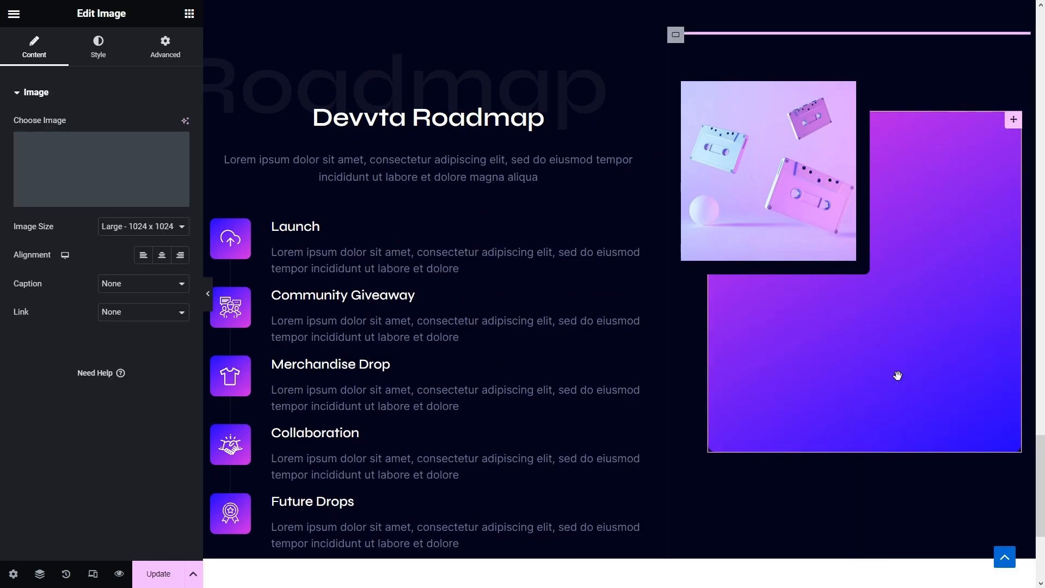
- Set the VR image to 75% width with offsets 145 and 165
left_click(165, 46)
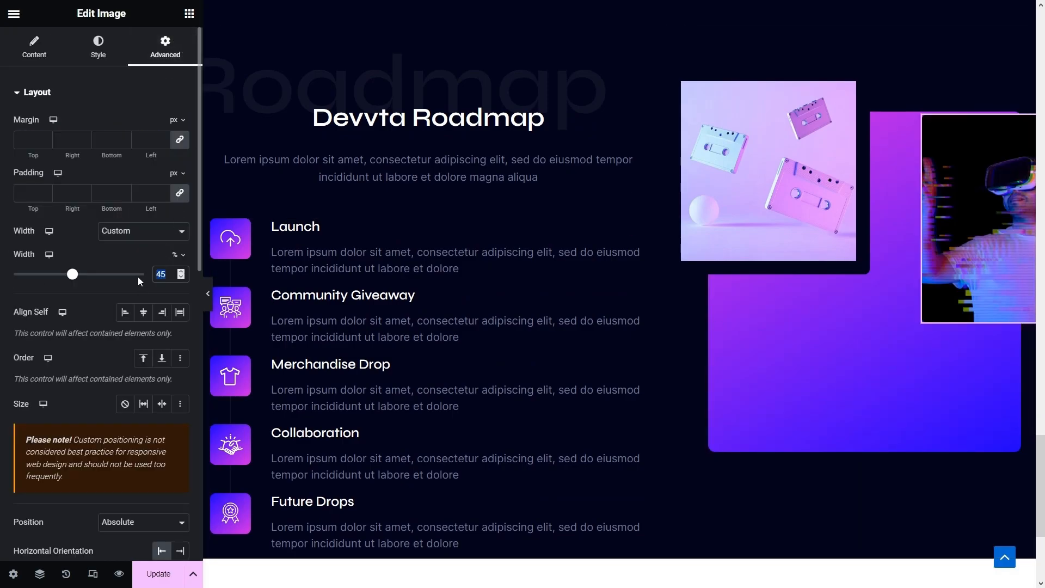
type("75")
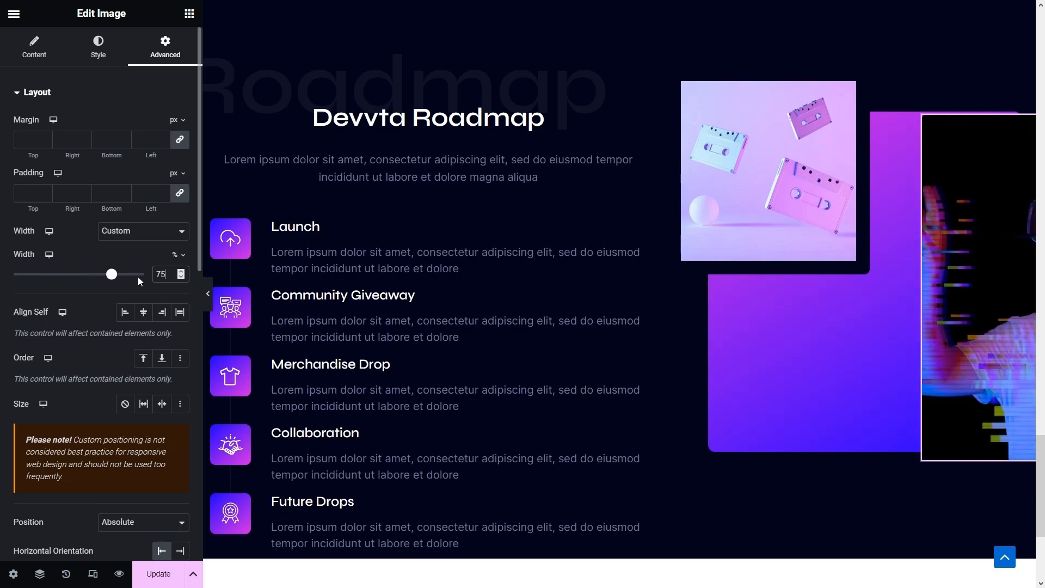
scroll(140, 278, "down", 5)
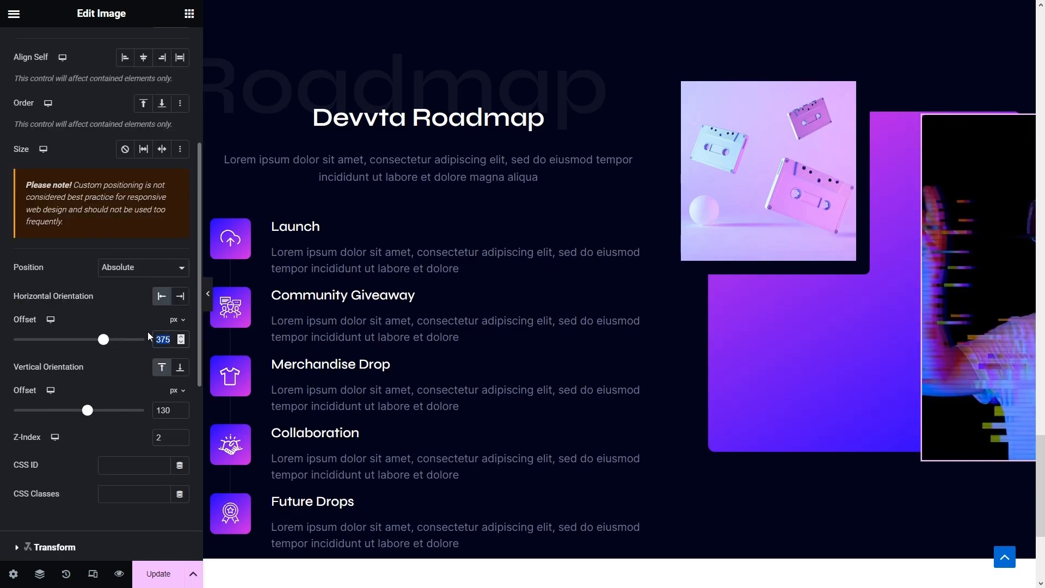
type("145")
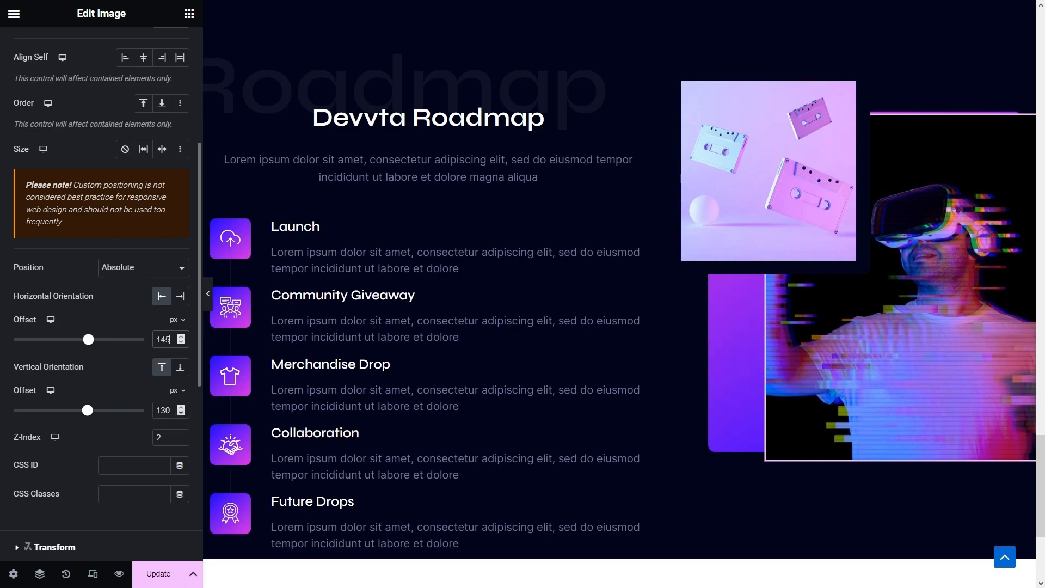
type("17")
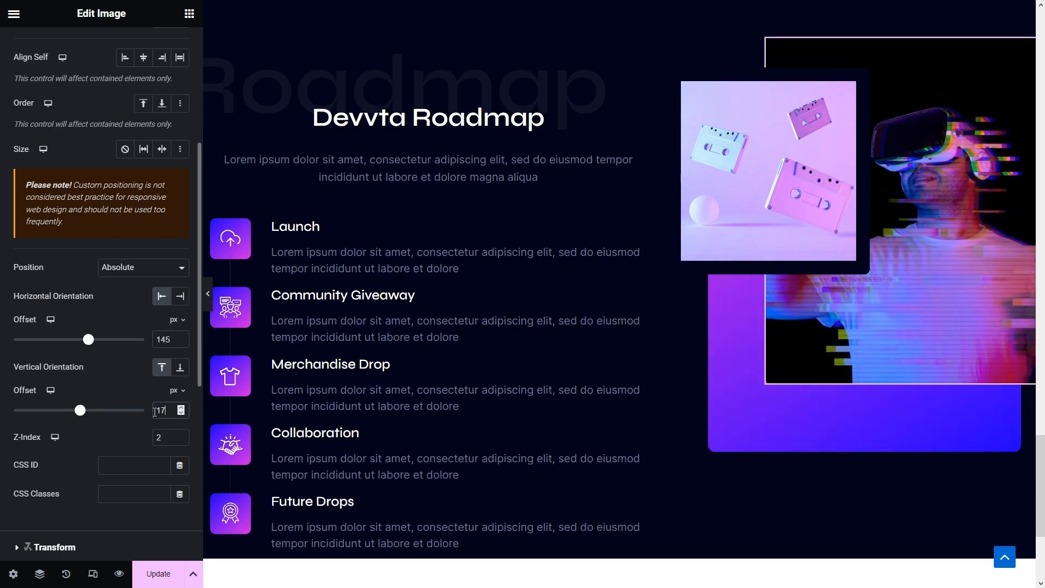
key("BackSpace")
type("65")
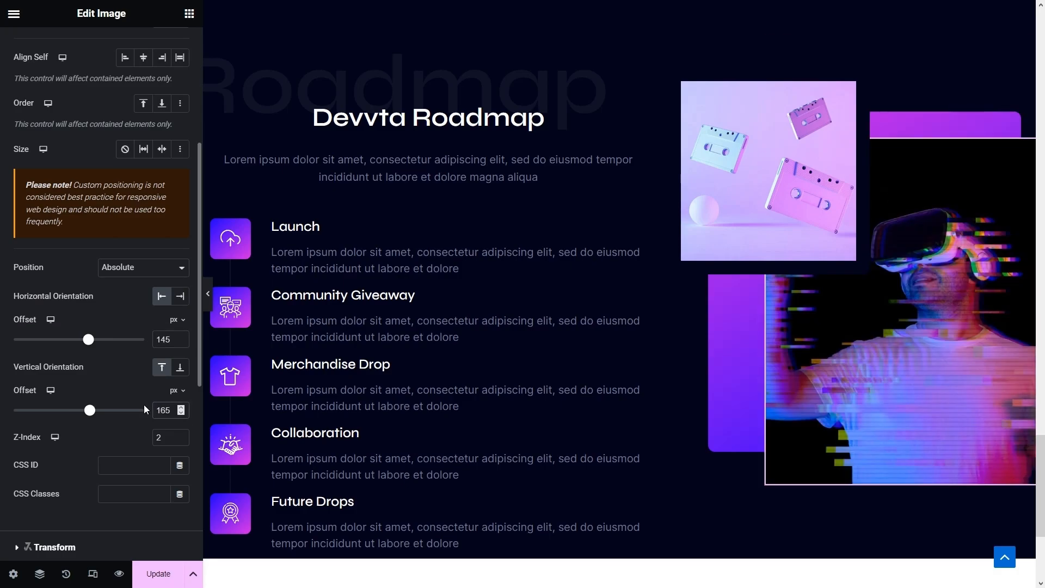
scroll(145, 409, "up", 5)
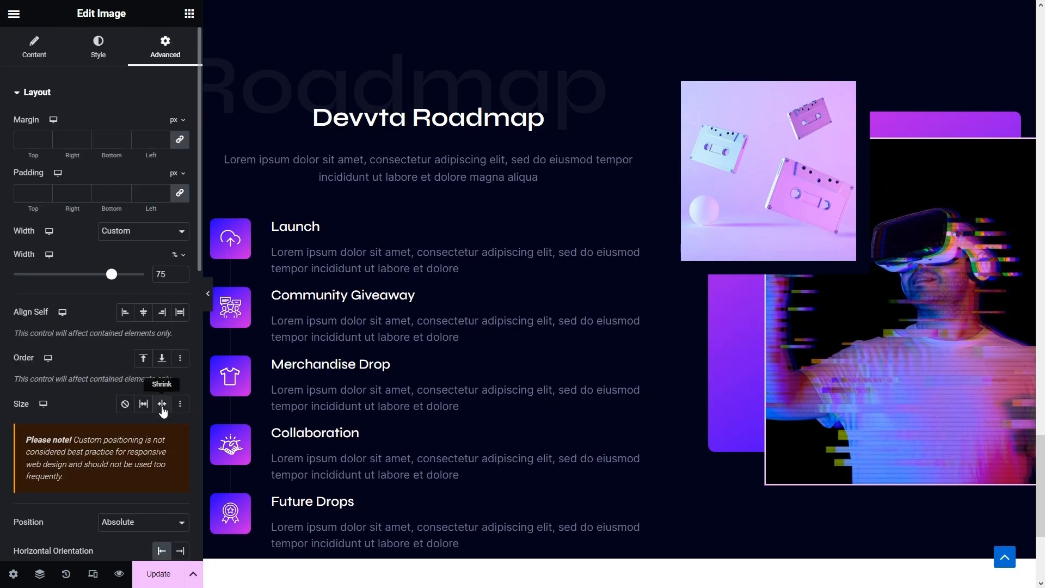
left_click(34, 46)
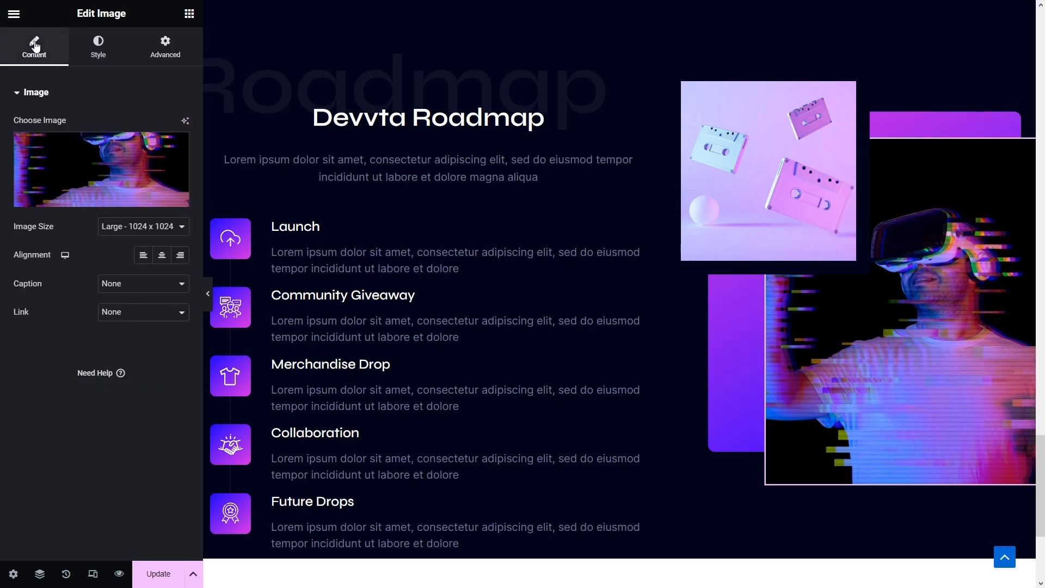
- Replace the VR picture with the floating bust picture from the Media Library
left_click(145, 162)
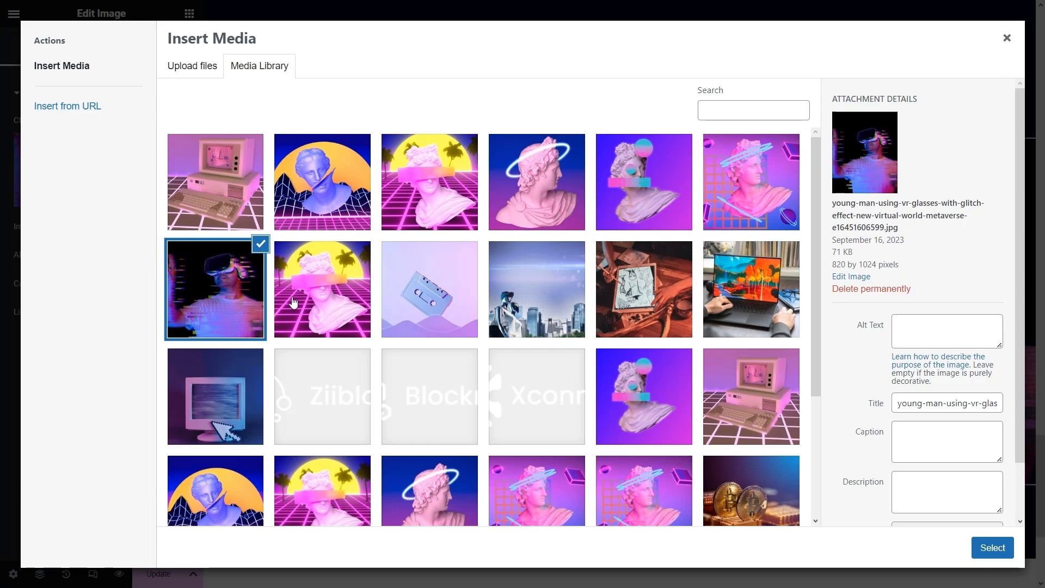
scroll(300, 303, "down", 3)
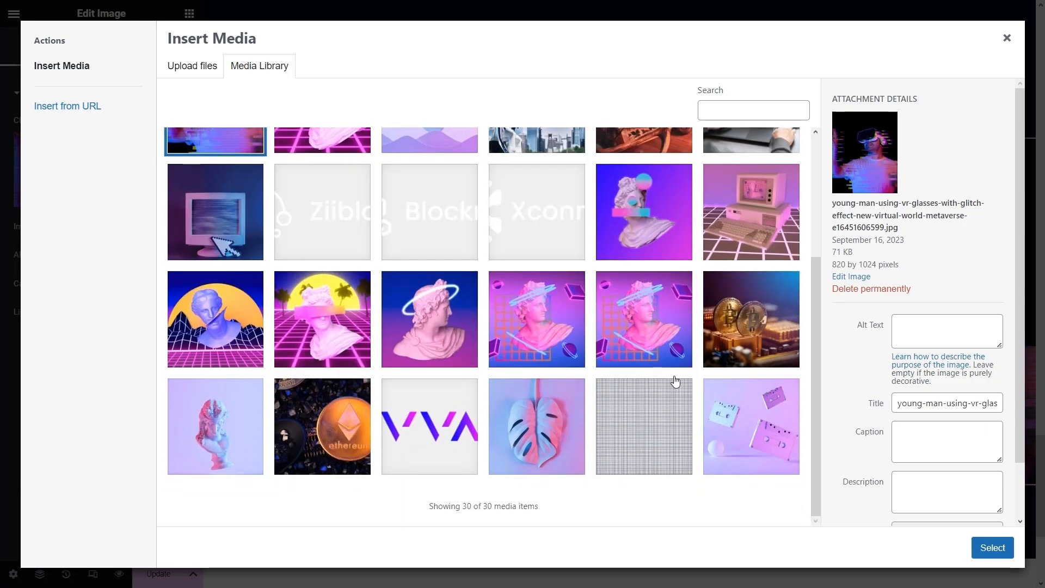
left_click(247, 433)
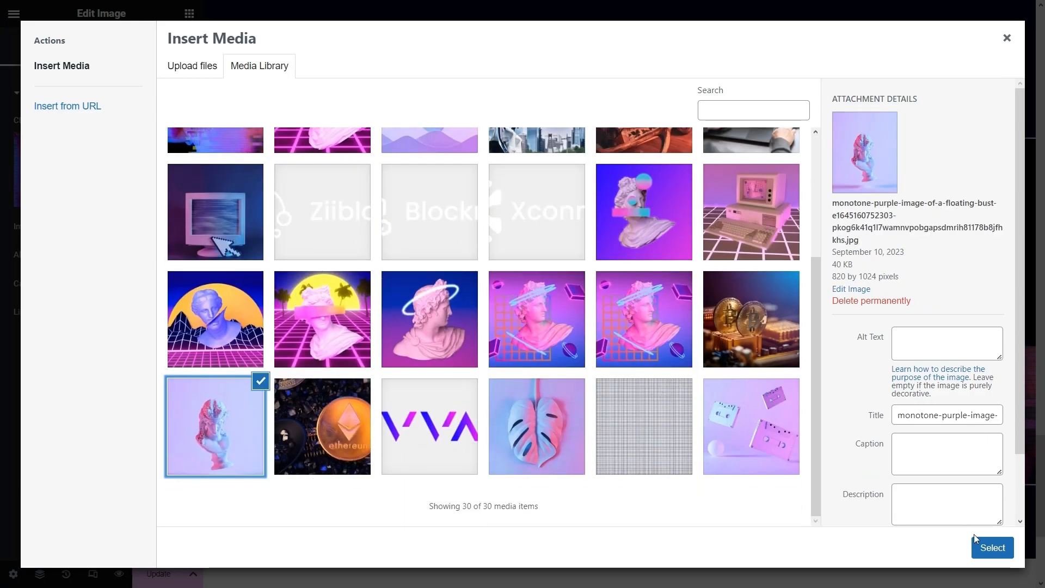
left_click(991, 548)
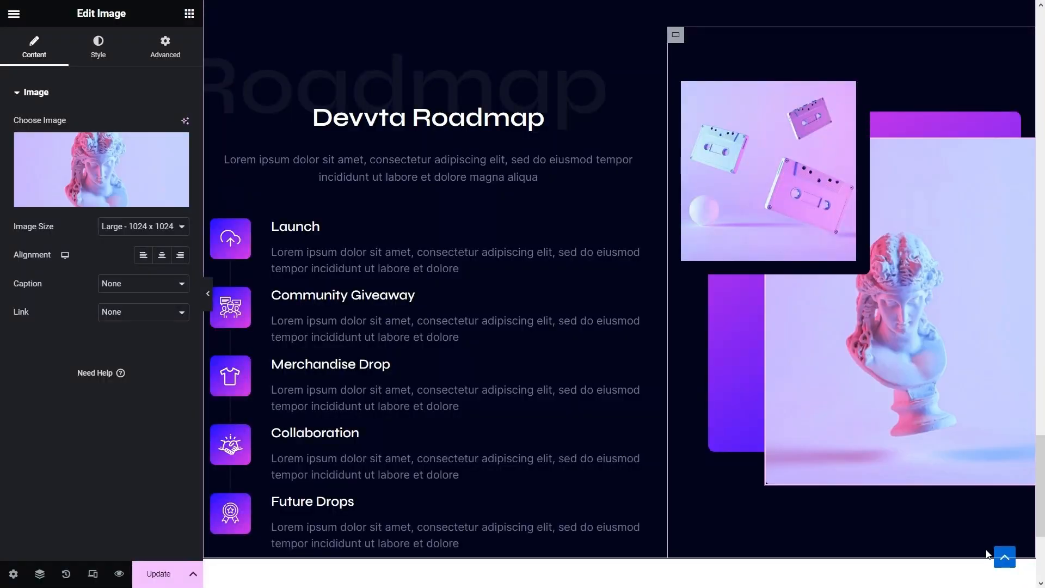
- Round the image's corners with an 8 px border radius
left_click(109, 54)
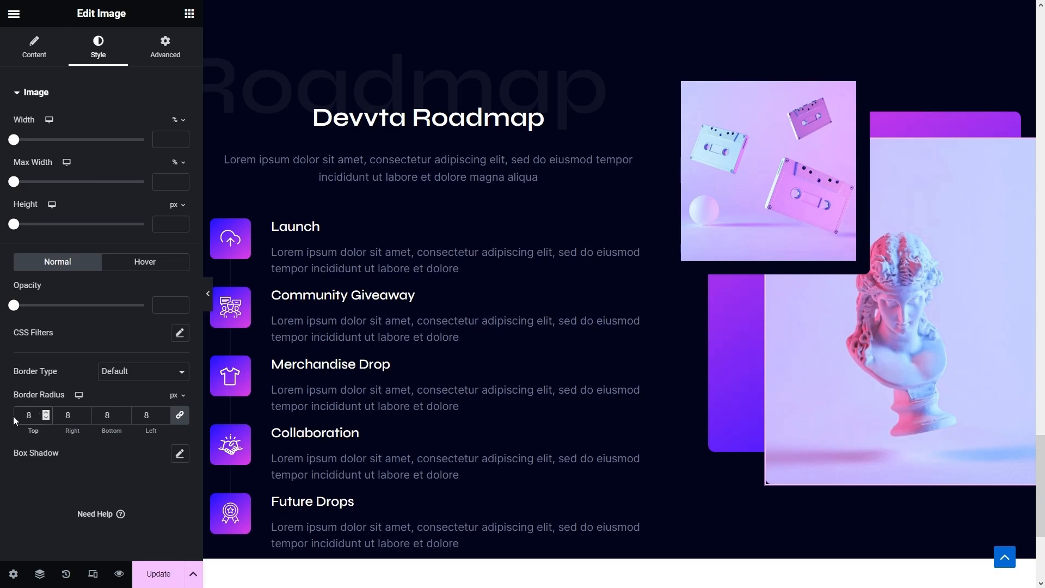
left_click(15, 416)
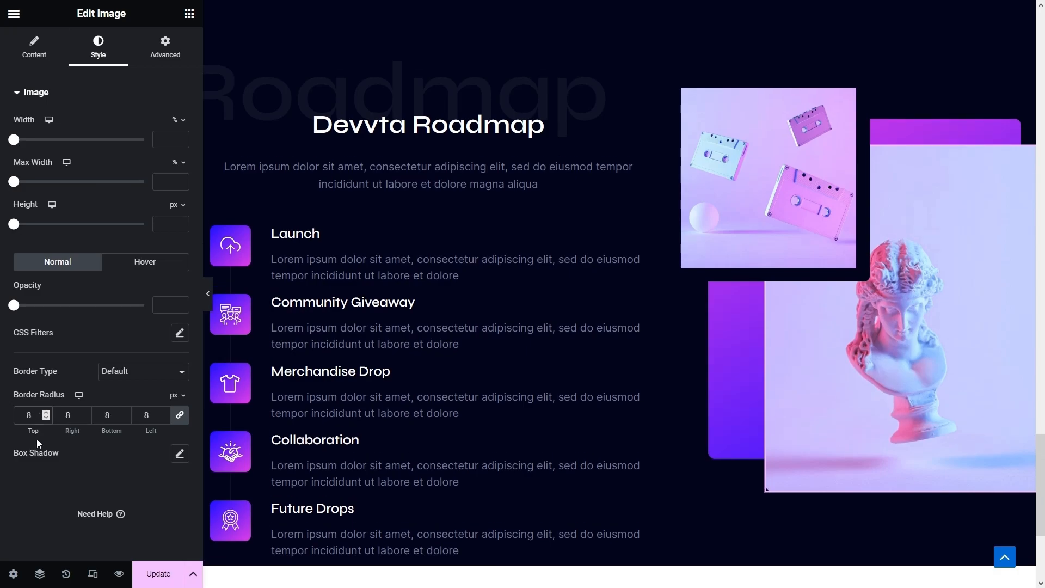
scroll(614, 427, "down", 5)
- Add a row section below the roadmap, paste the roadmap's style, and justify content Space Between
left_click(602, 419)
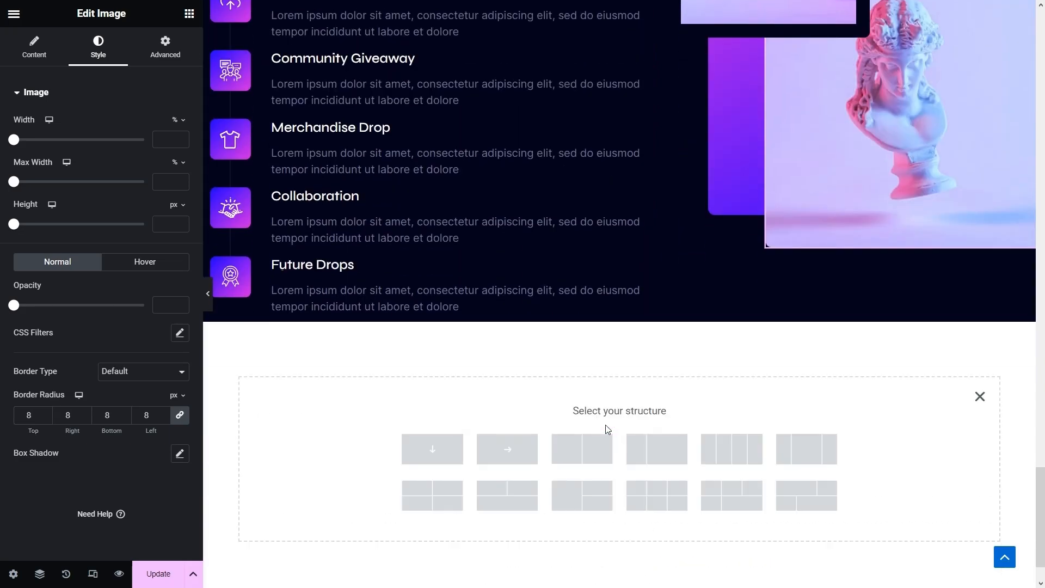
left_click(505, 451)
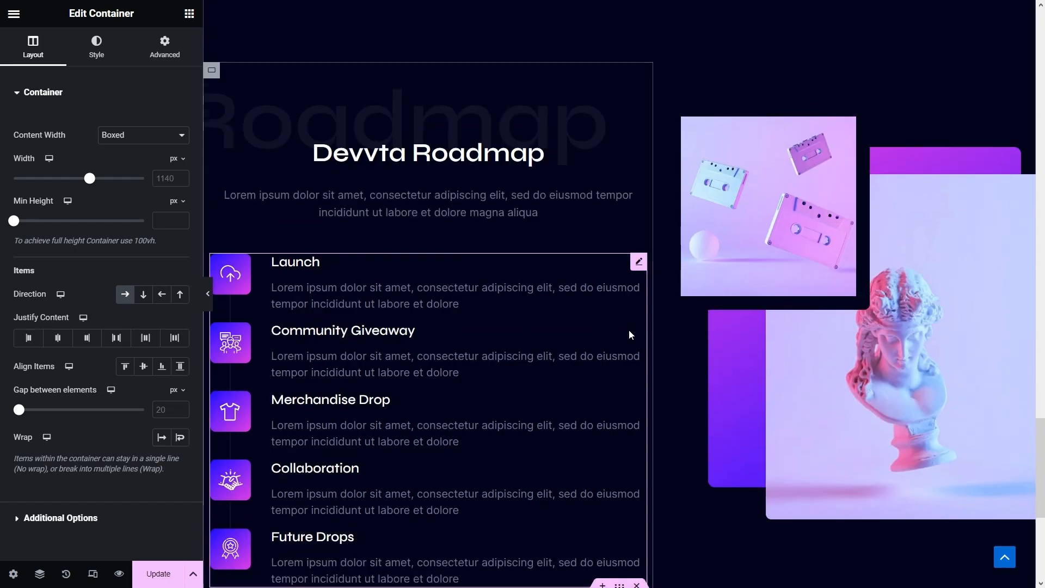
scroll(625, 327, "up", 7)
right_click(619, 132)
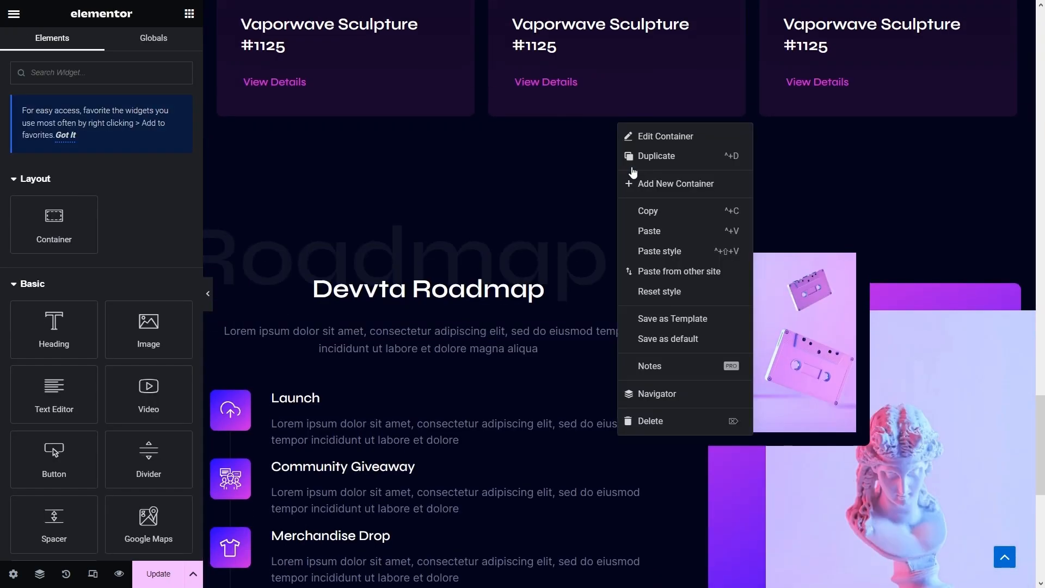
left_click(643, 208)
scroll(652, 236, "down", 6)
scroll(651, 236, "down", 3)
right_click(620, 232)
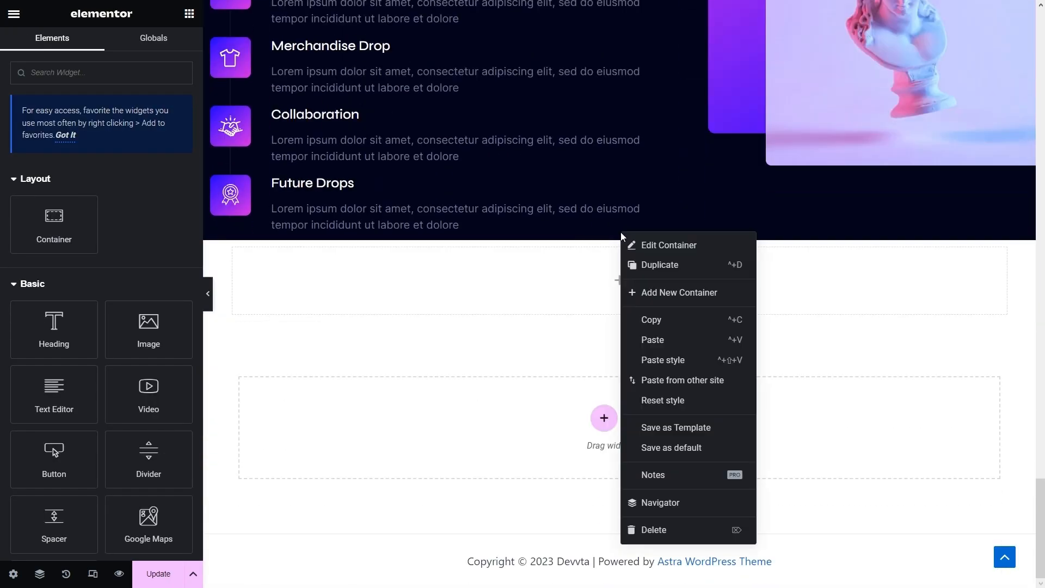
left_click(671, 360)
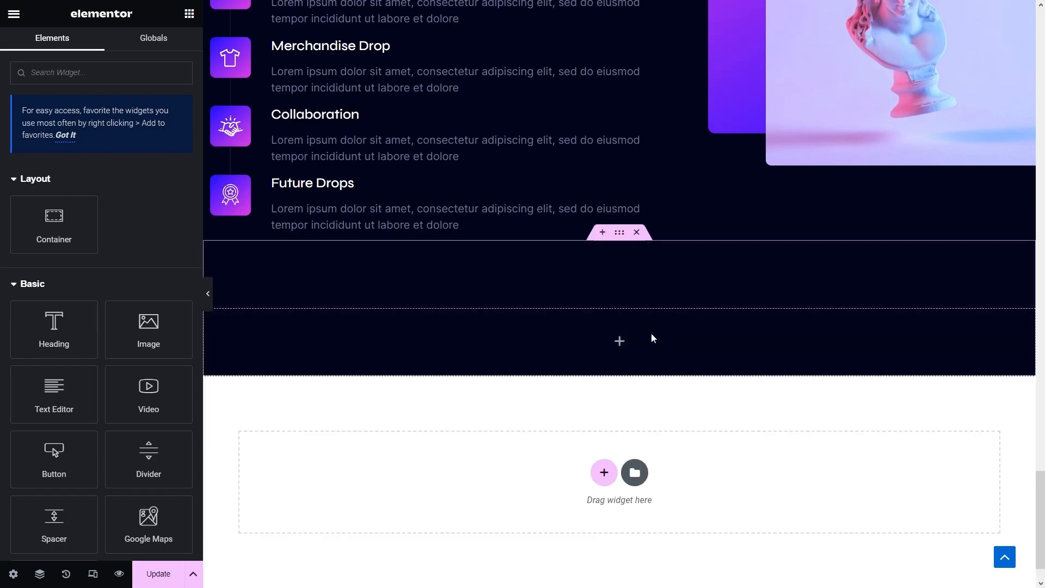
left_click(621, 238)
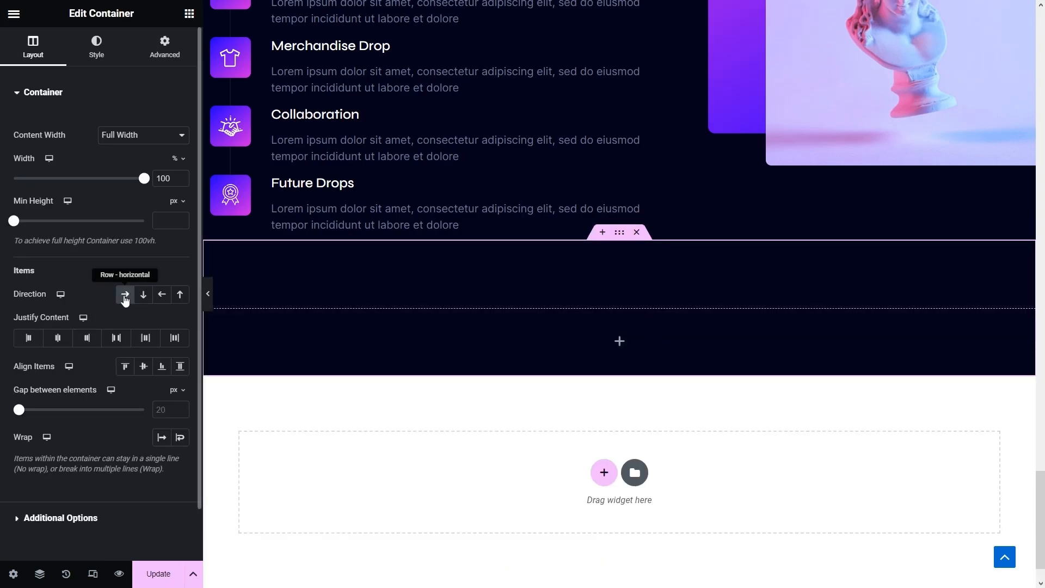
left_click(119, 345)
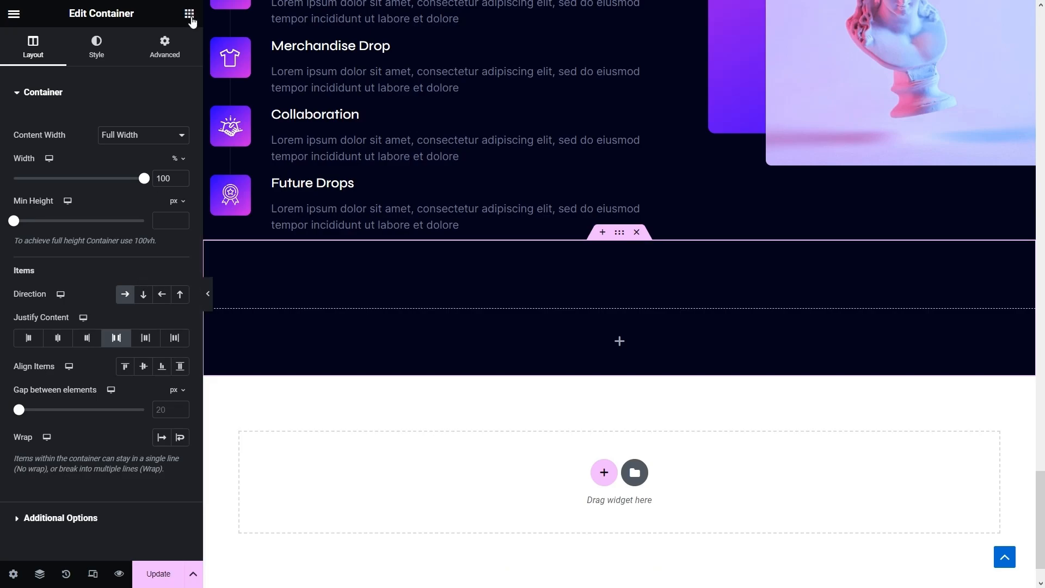
- Add a full-width inner container at 50% width to the new section and duplicate it
left_click(189, 14)
left_click_drag(49, 215, 358, 318)
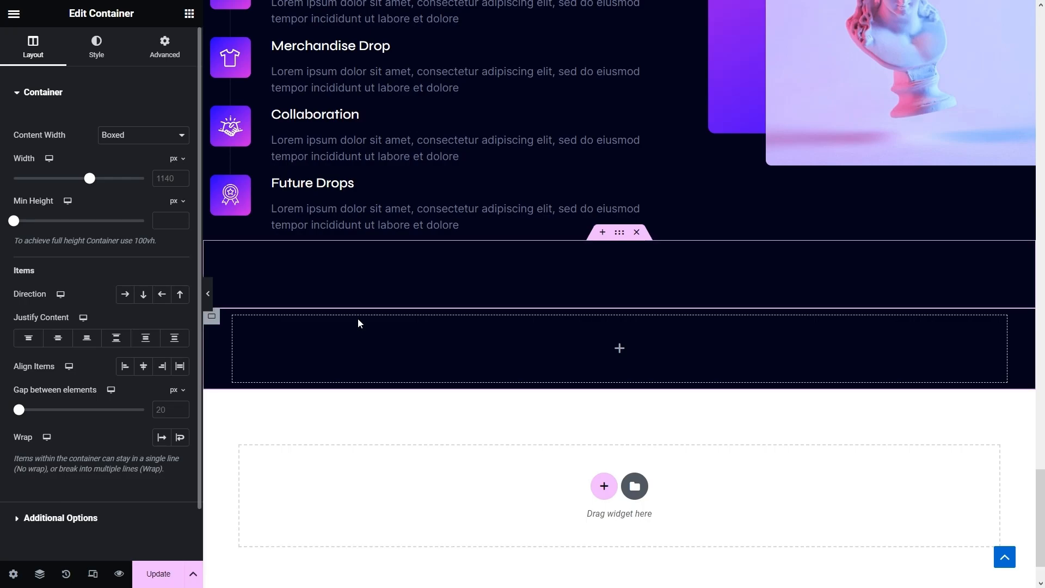
left_click(143, 135)
left_click(121, 160)
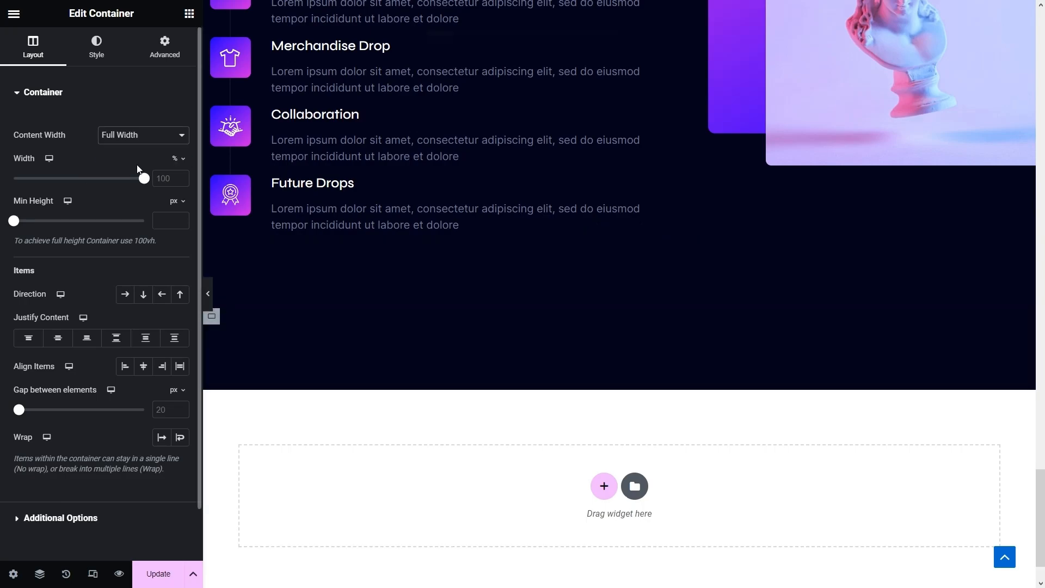
left_click(163, 178)
type("50")
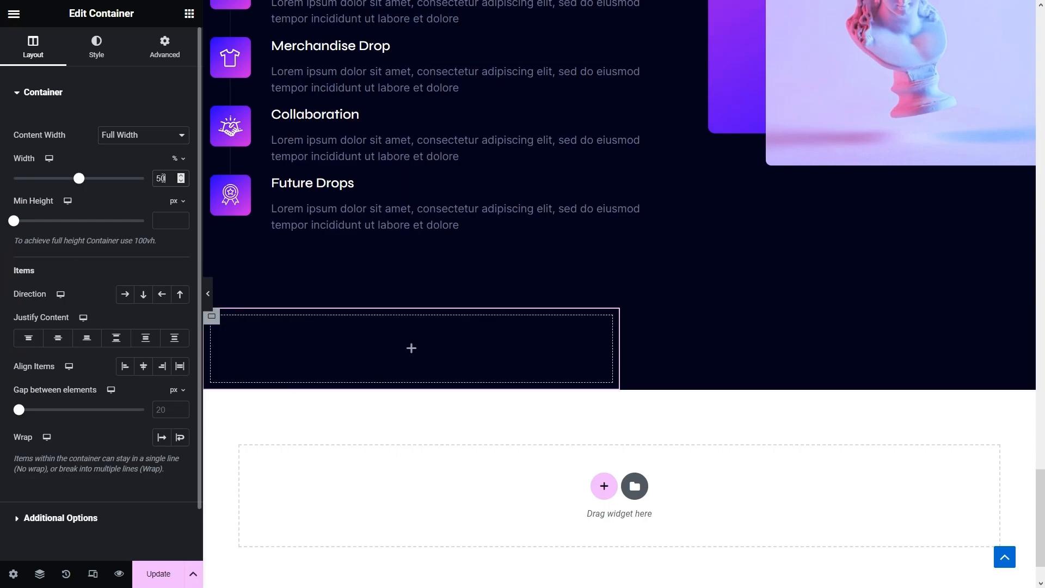
right_click(211, 316)
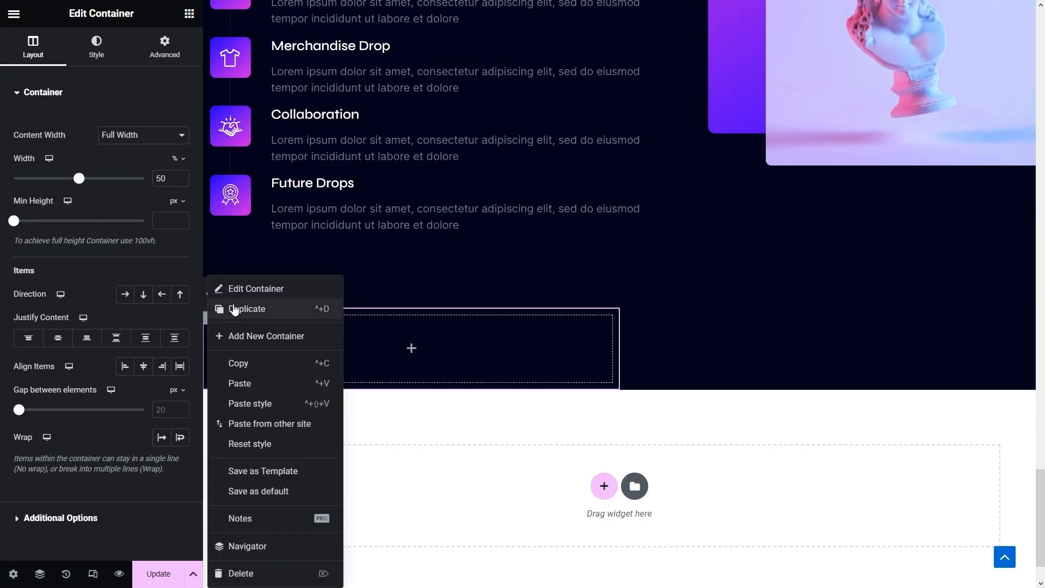
left_click(233, 309)
scroll(652, 334, "up", 10)
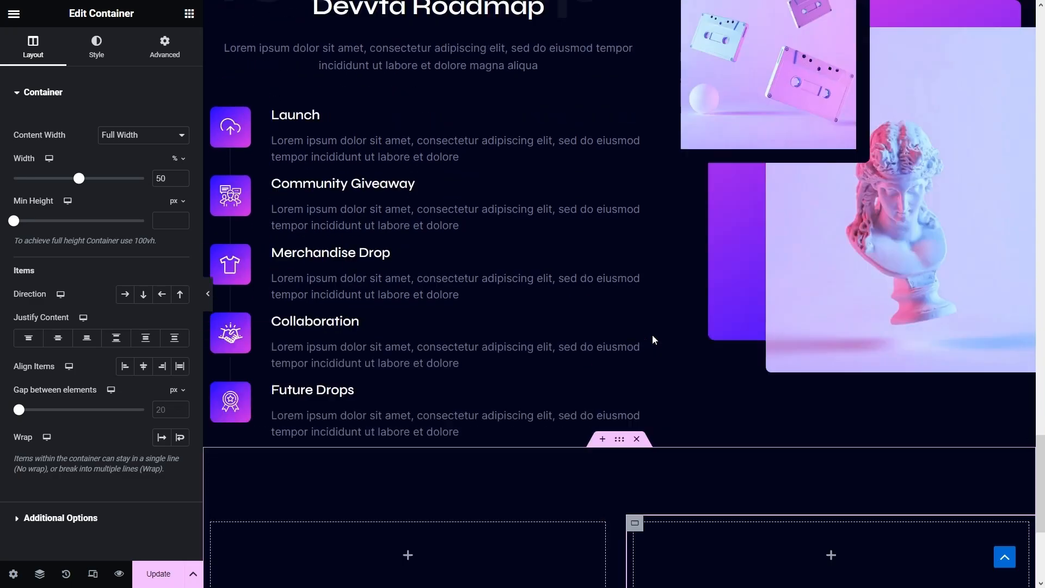
- Paste the faint Roadmap heading into the right container, retitle it 'Questions', and set left margin 0
right_click(578, 354)
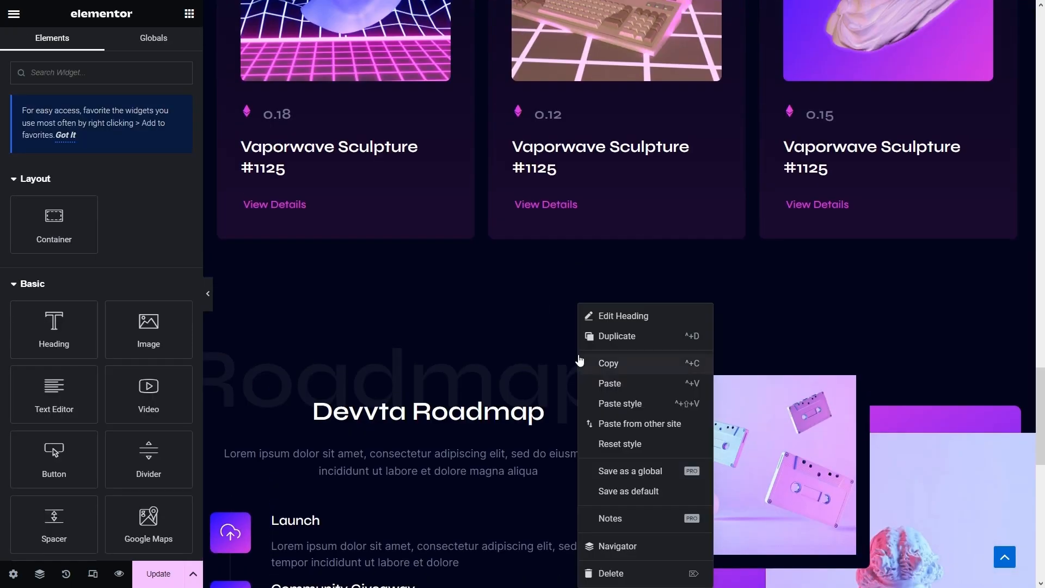
scroll(603, 354, "down", 9)
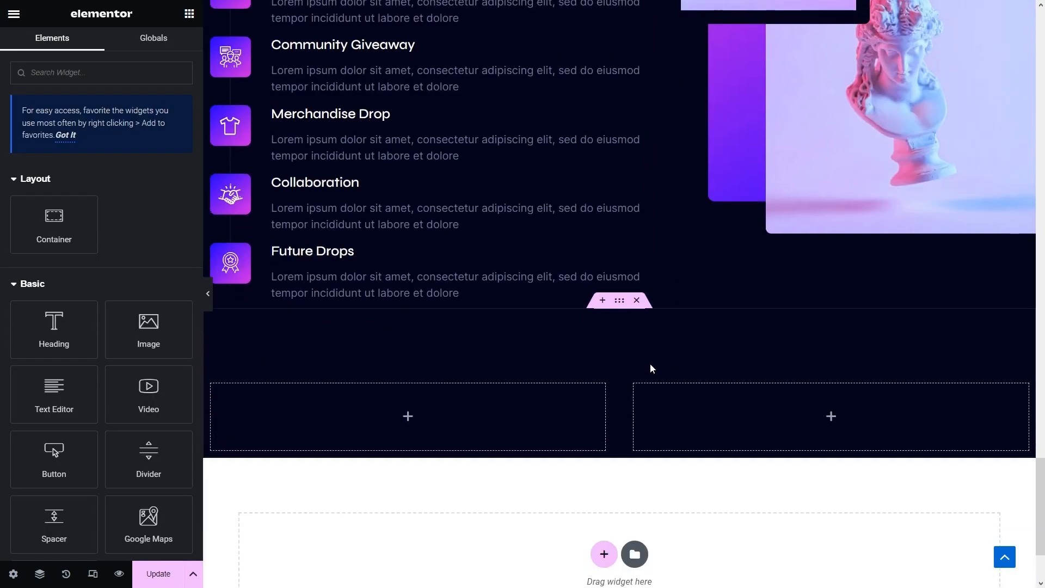
right_click(703, 396)
left_click(750, 387)
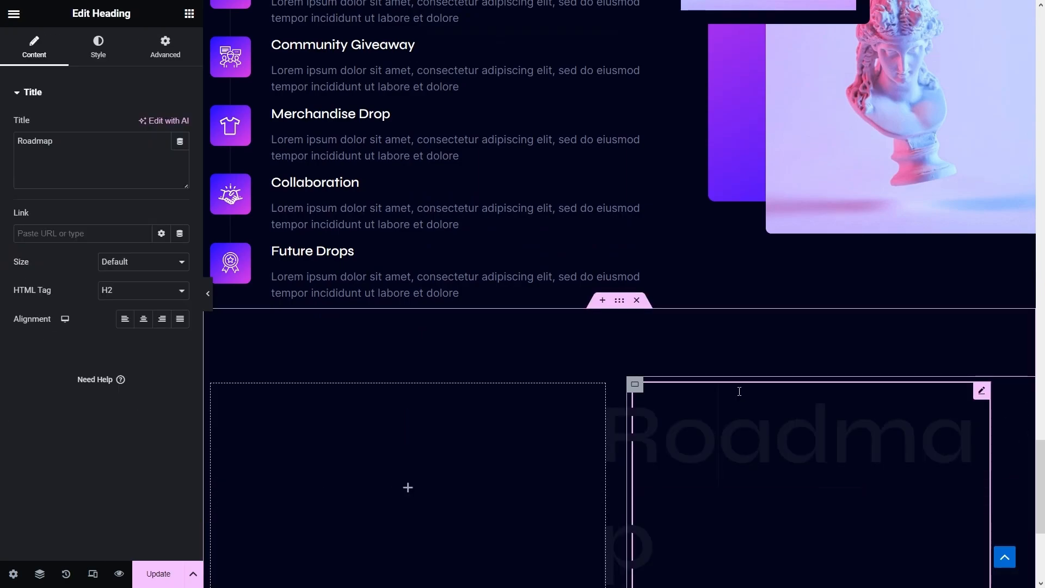
left_click_drag(66, 141, 2, 136)
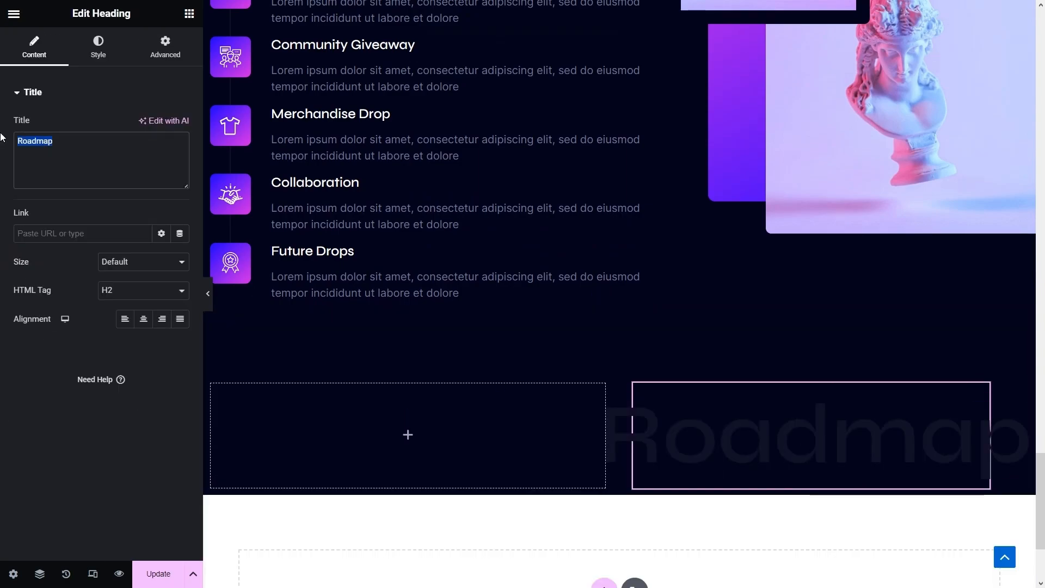
type("Questions")
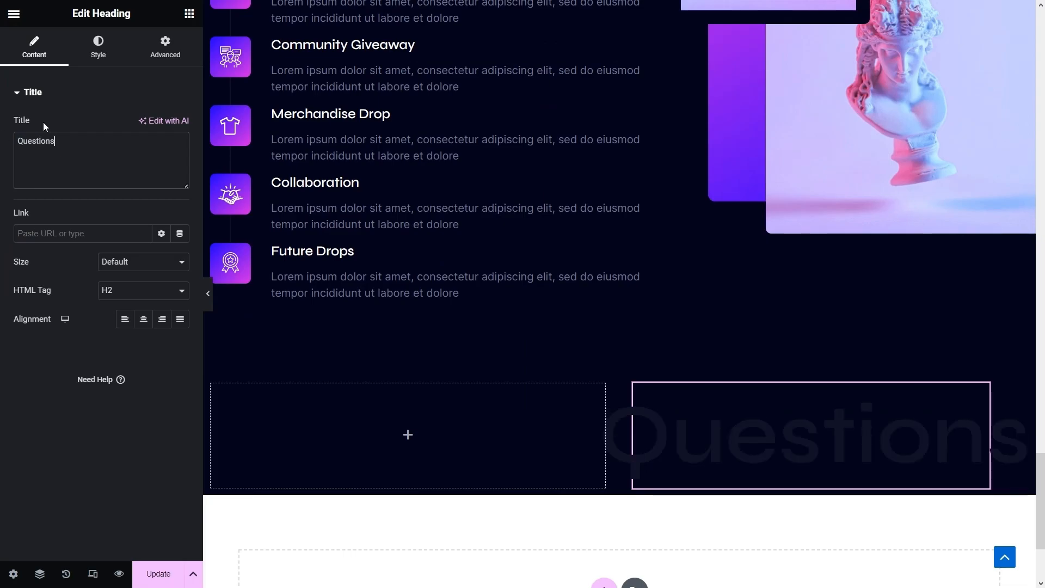
left_click(173, 44)
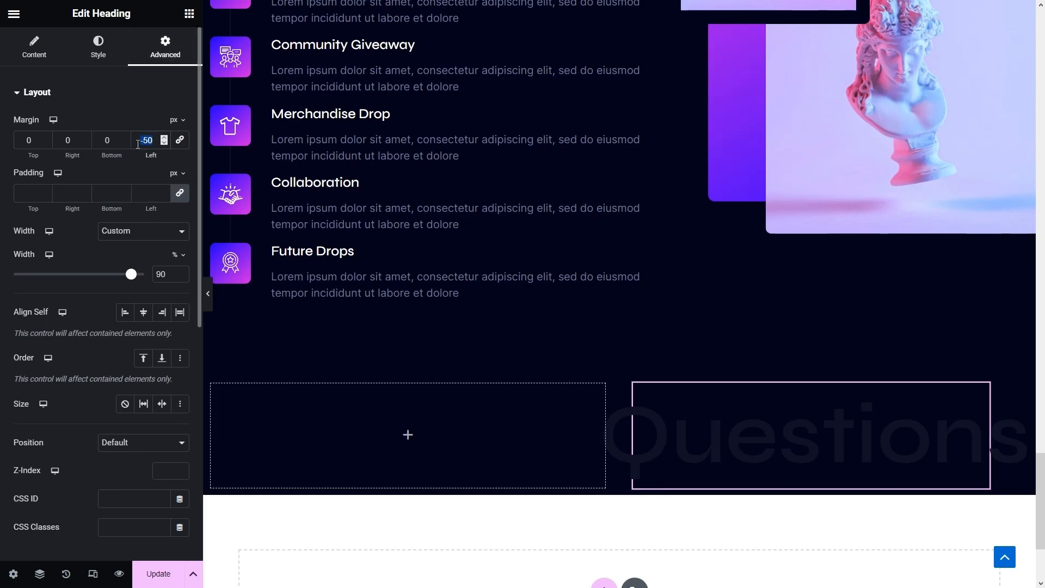
type("0")
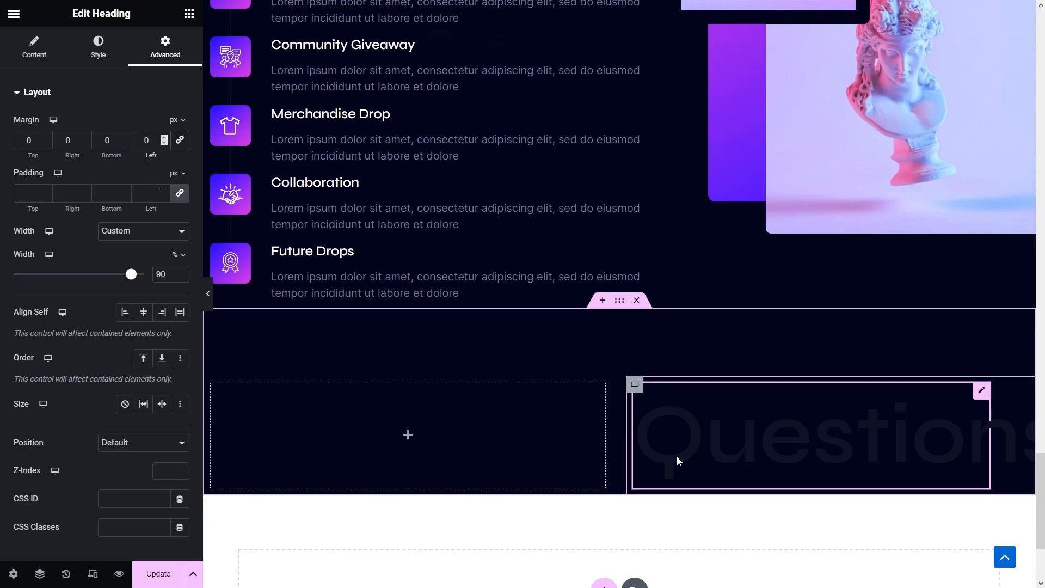
- Set the new section's content width to Boxed at 1250 px
left_click(617, 301)
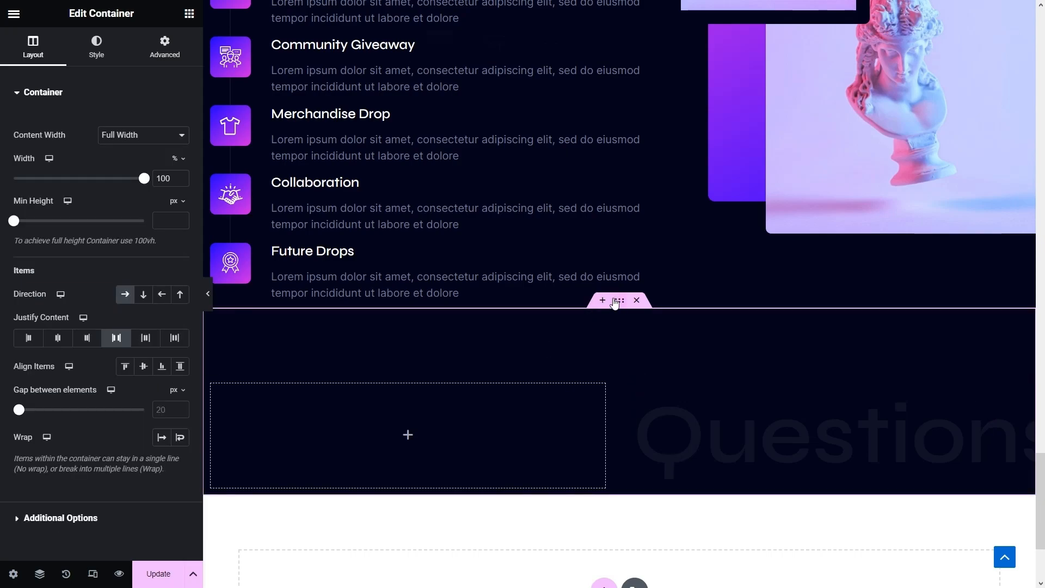
left_click(151, 136)
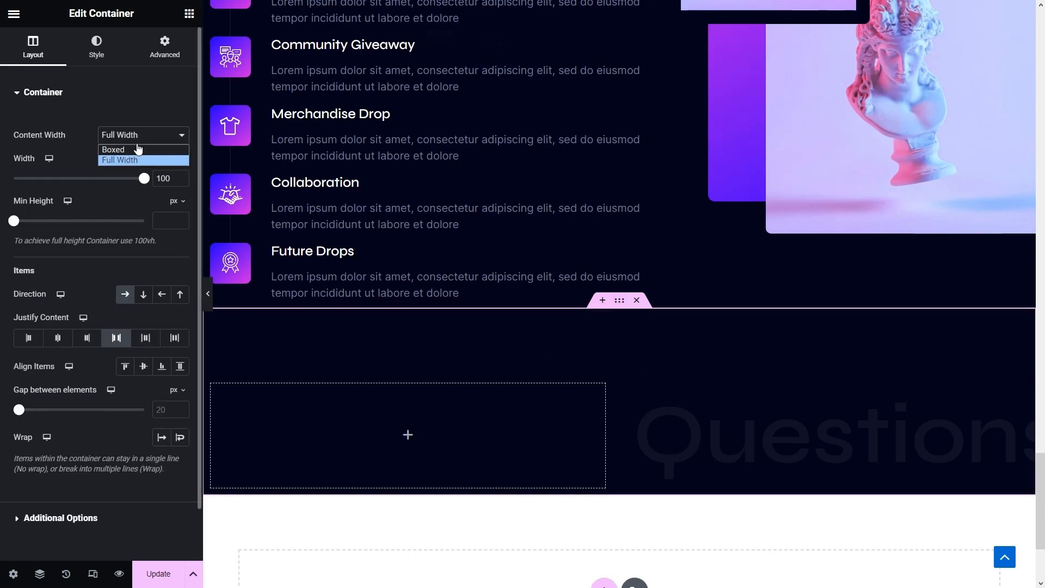
left_click(136, 150)
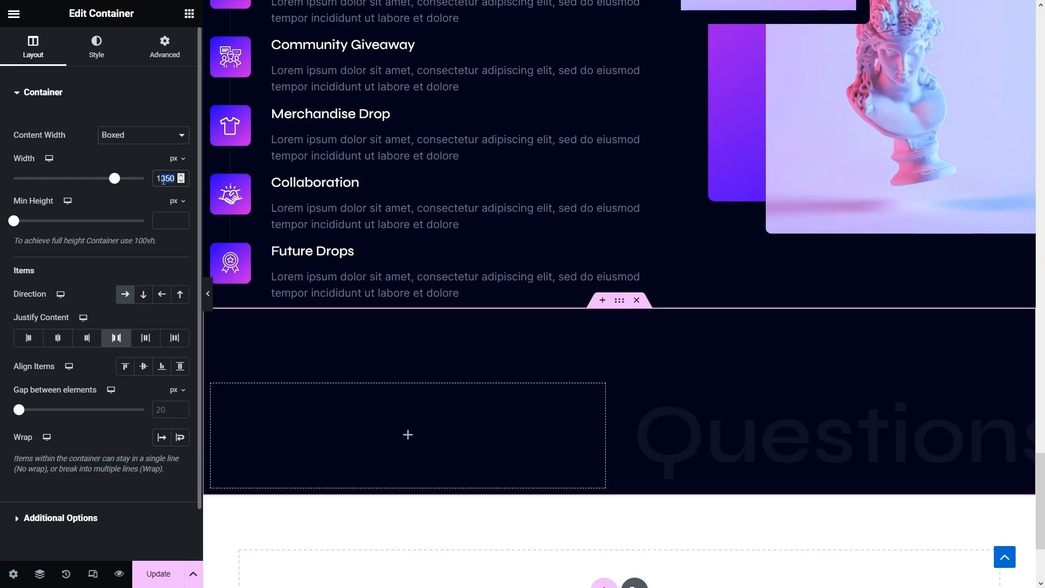
type("250")
scroll(483, 351, "up", 8)
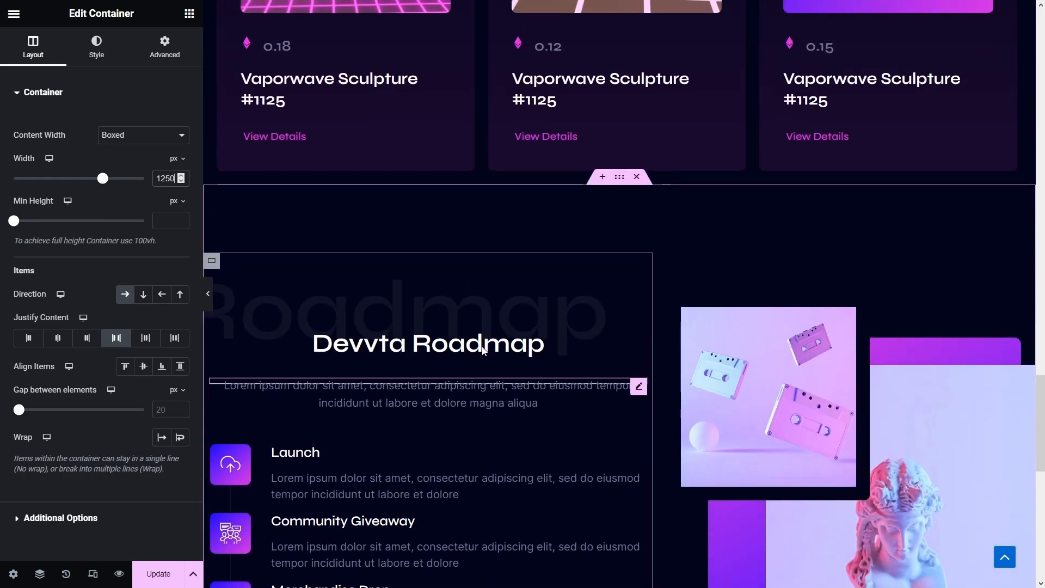
- Paste a copy of the Devvta Roadmap title into the right container and retitle it 'Popular Questions About NFTs'
right_click(482, 351)
left_click(512, 358)
scroll(515, 355, "down", 6)
right_click(793, 472)
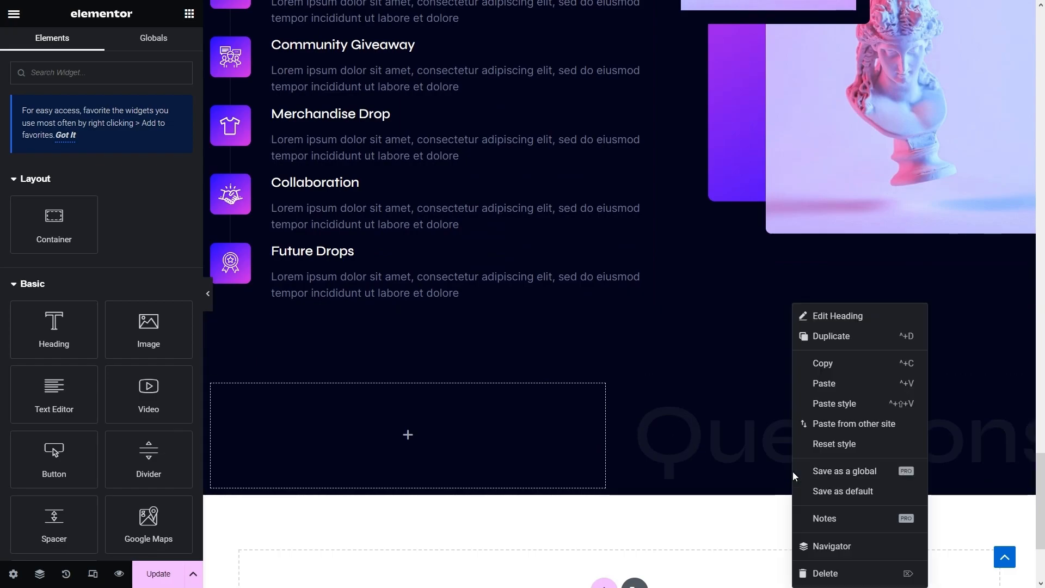
left_click(835, 383)
left_click_drag(180, 140, 2, 115)
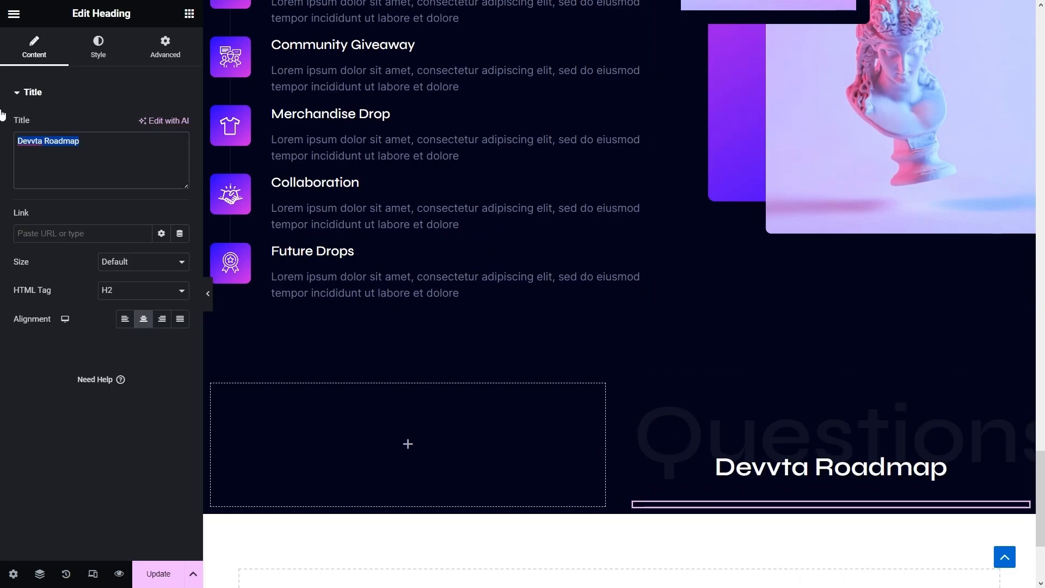
type("Popular ")
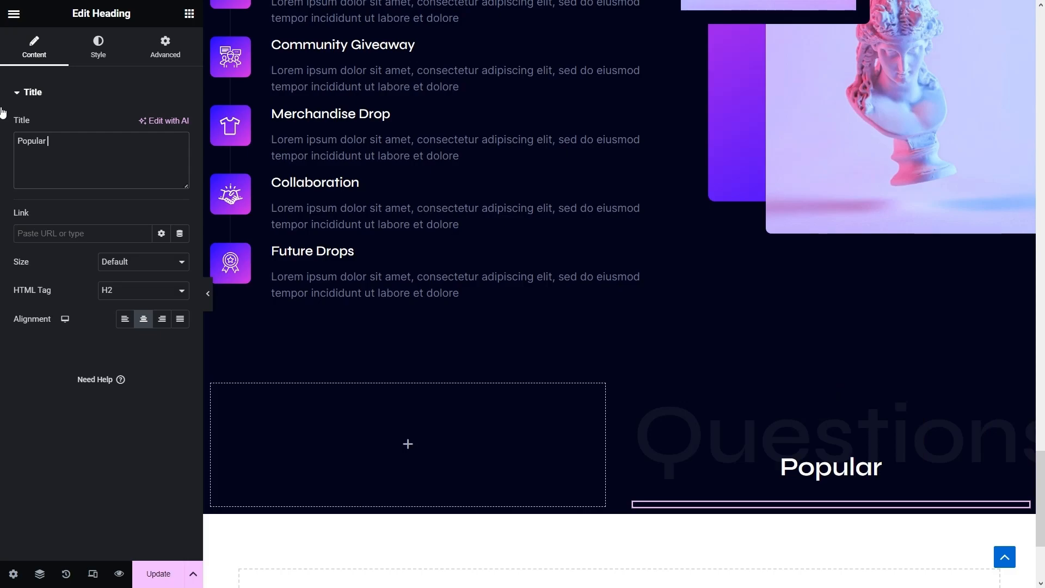
type("Questions Abo")
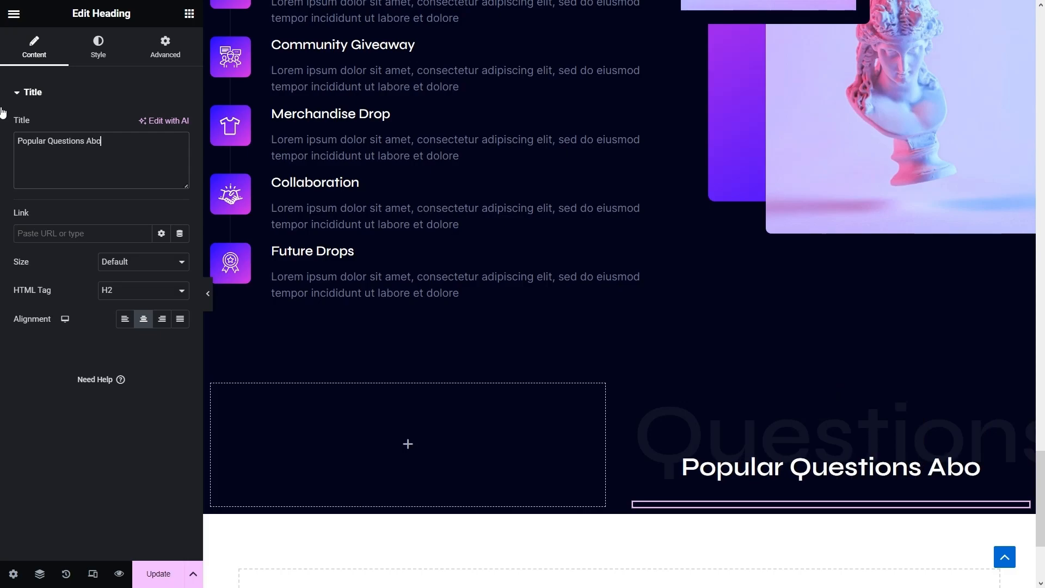
type("ut NFT")
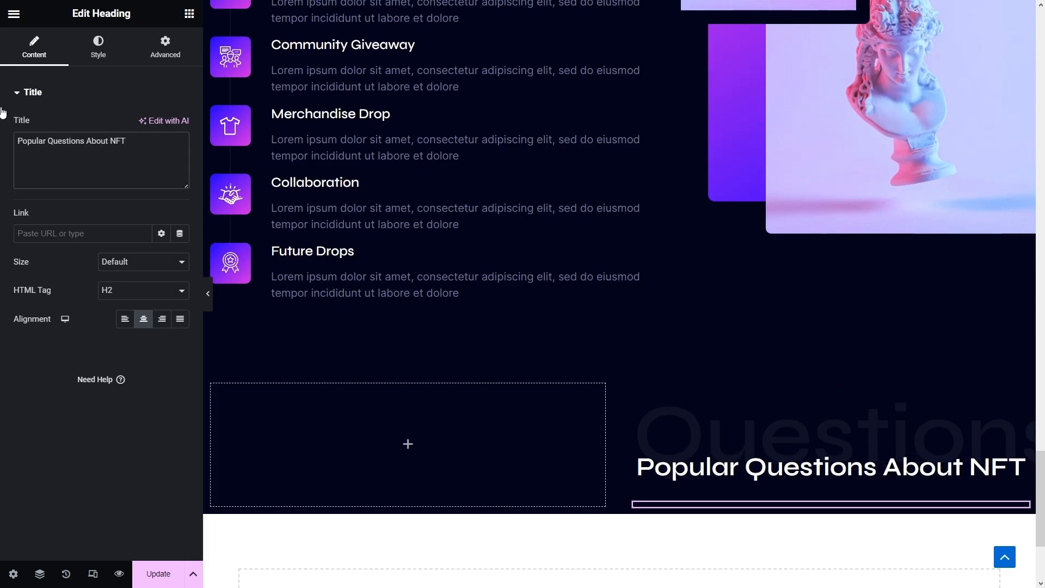
type("s")
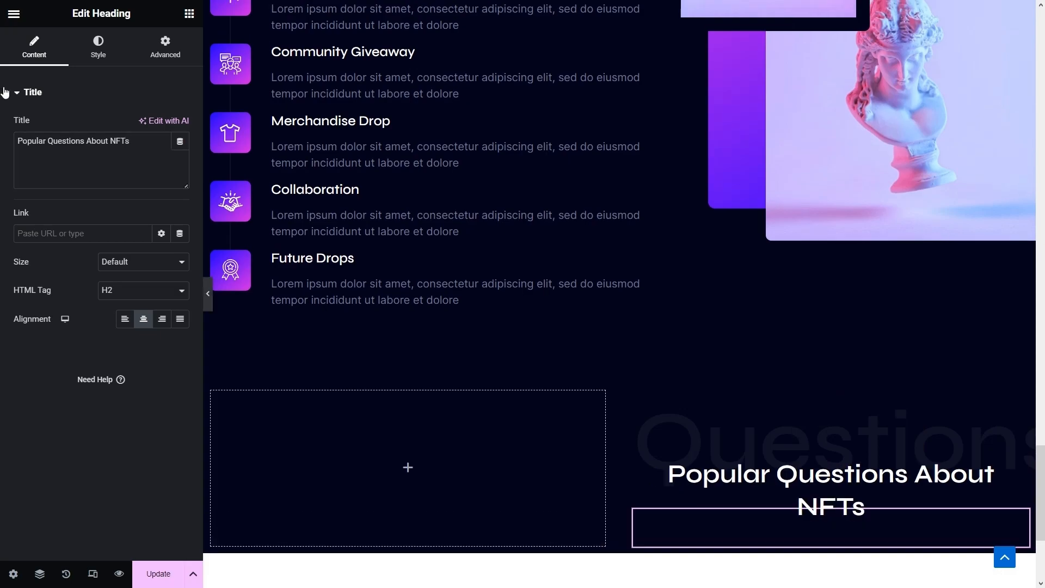
scroll(508, 263, "up", 7)
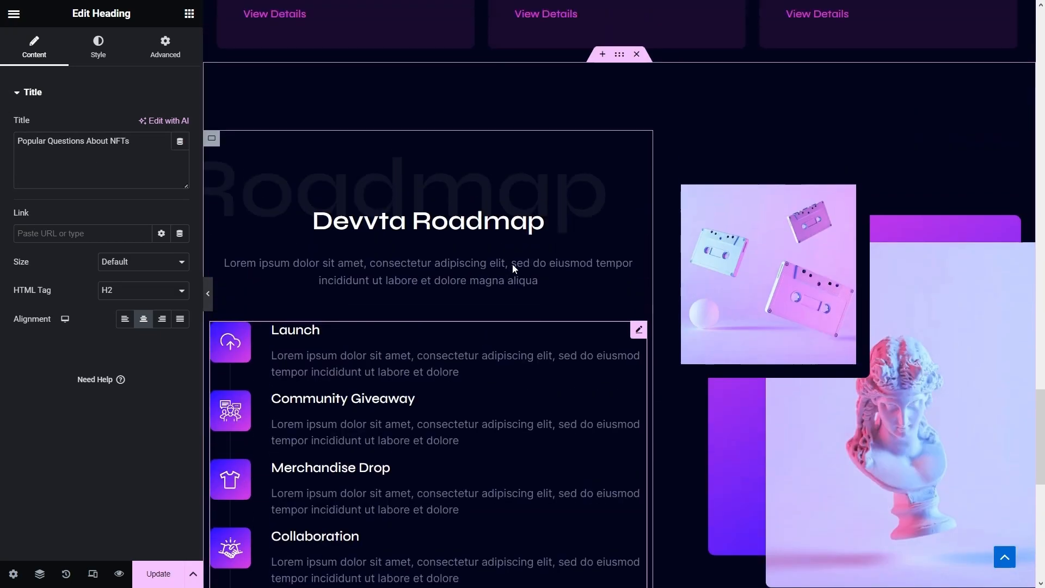
- Set the Roadmap section to Boxed content width at 1250 px
left_click(620, 116)
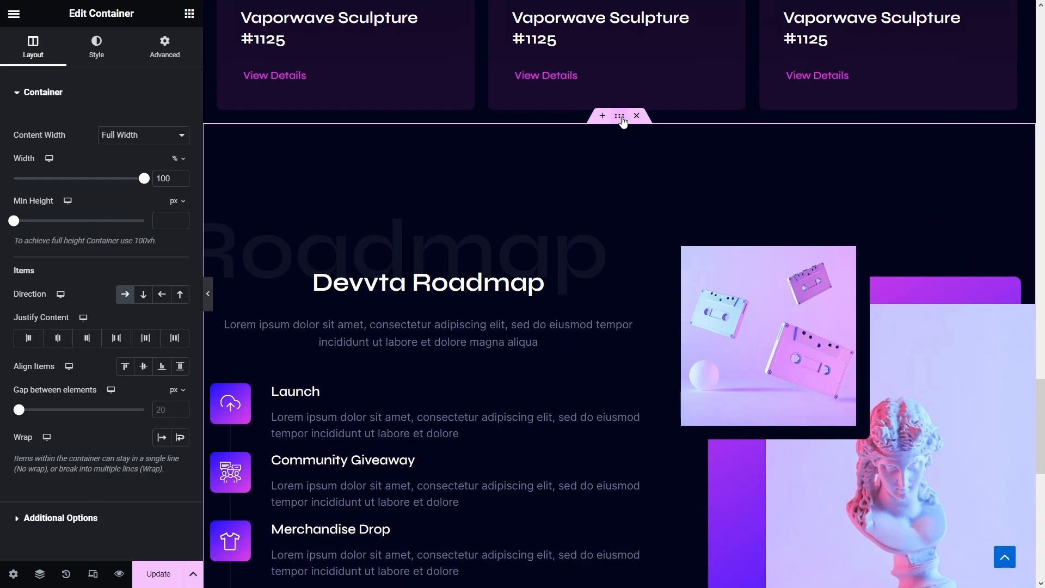
left_click(138, 135)
left_click(139, 148)
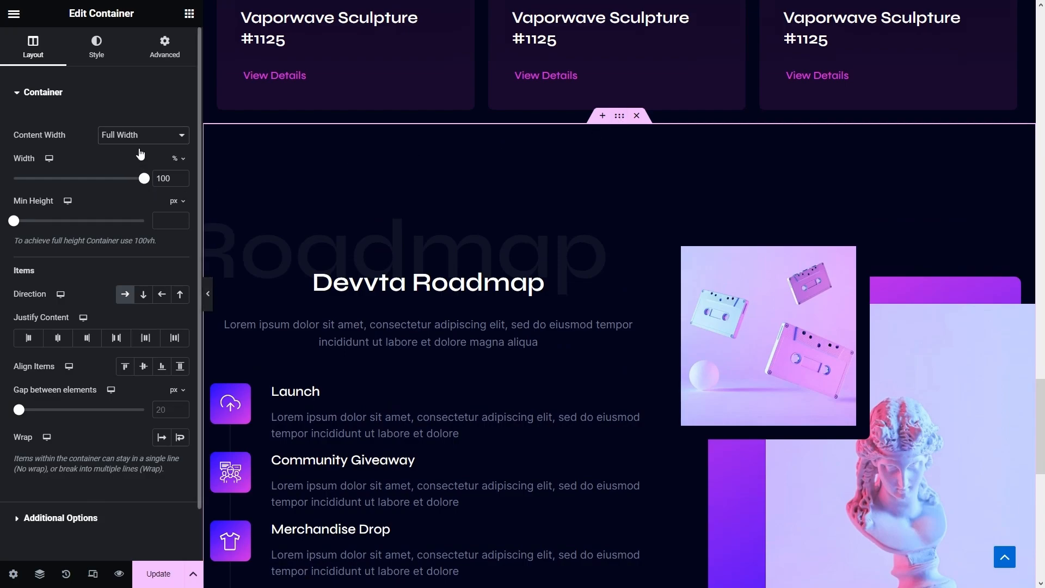
left_click_drag(176, 180, 163, 183)
type("250")
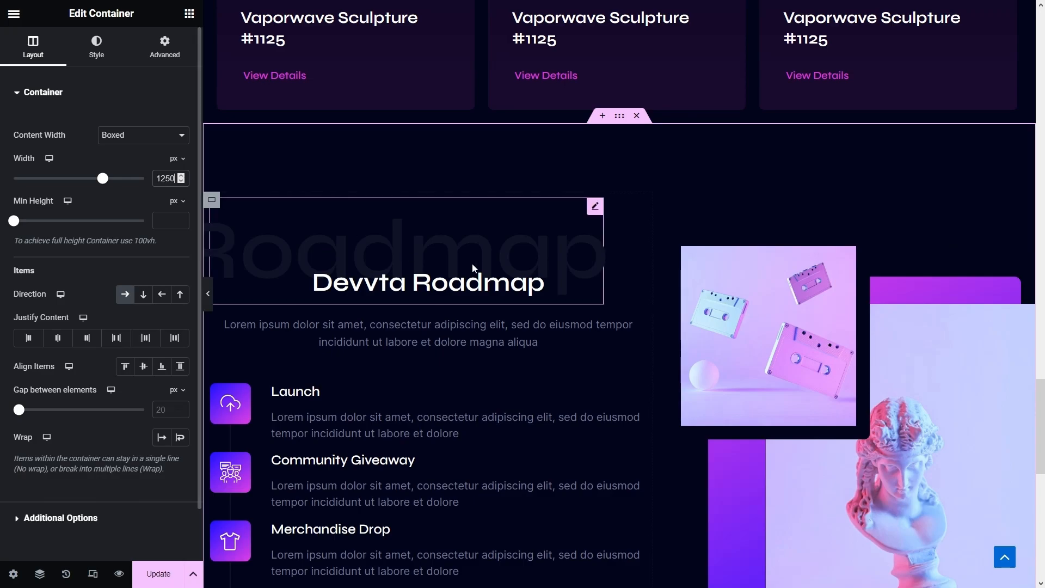
scroll(452, 259, "down", 10)
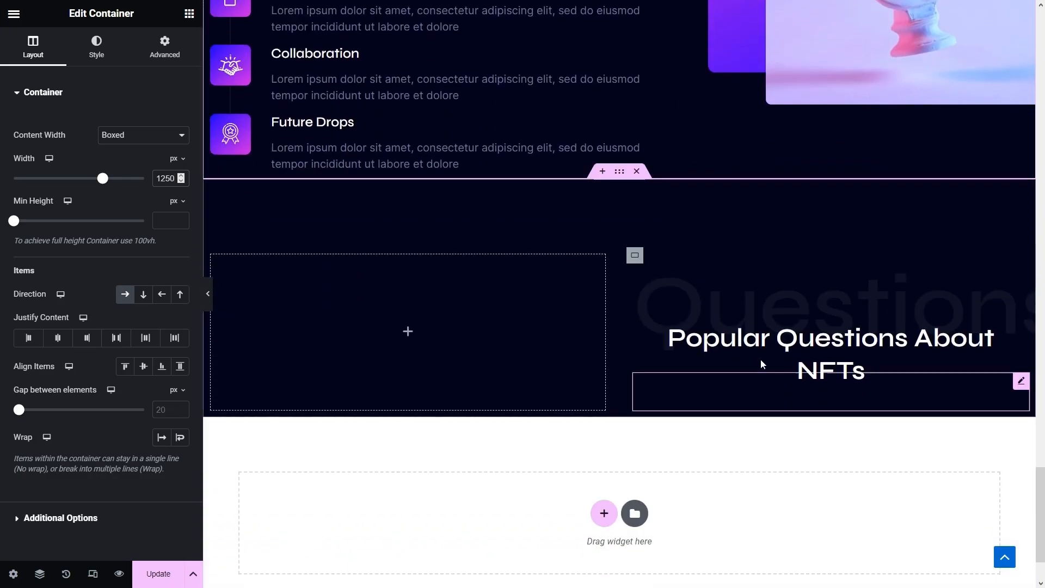
- Give the FAQ heading a 30 px bottom margin, Align Self Start, and left text alignment
left_click(761, 359)
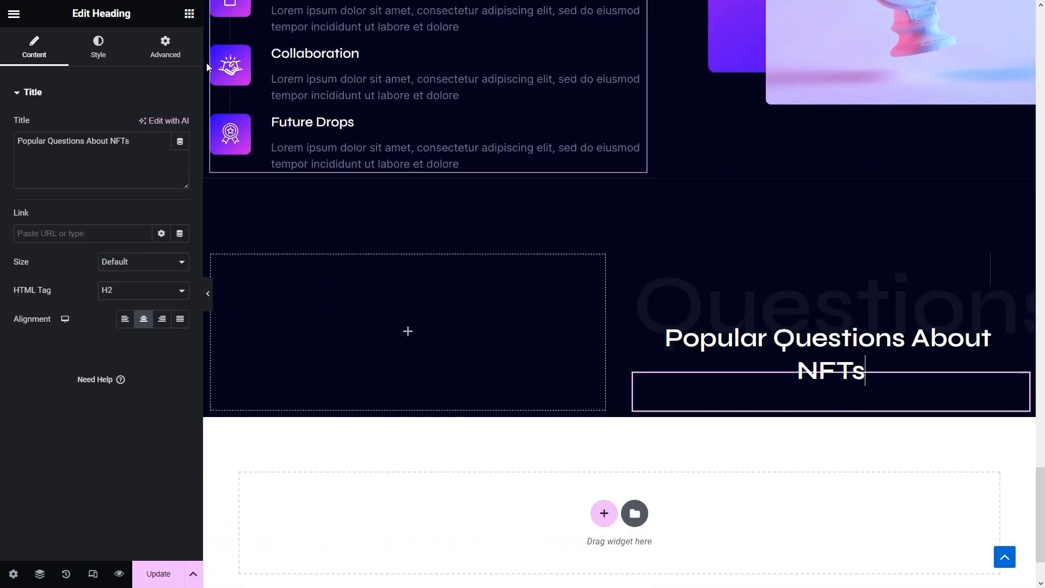
left_click(166, 45)
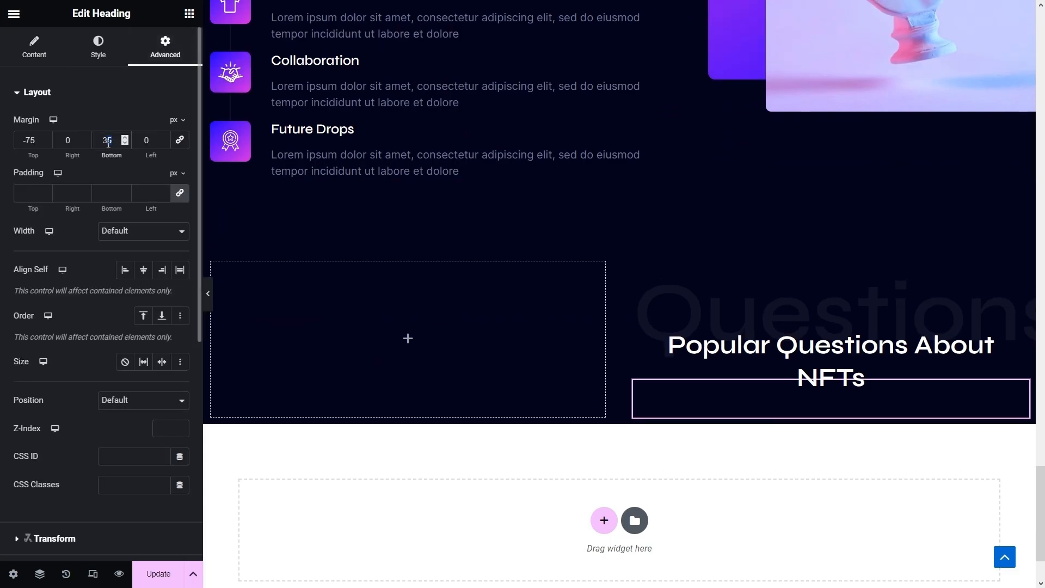
key("BackSpace")
type("0")
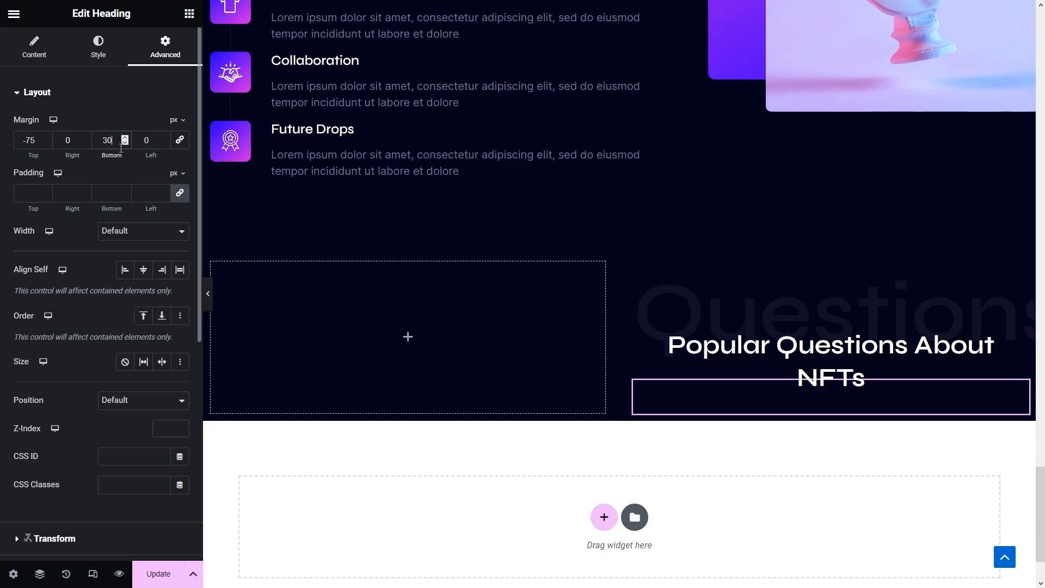
left_click(125, 272)
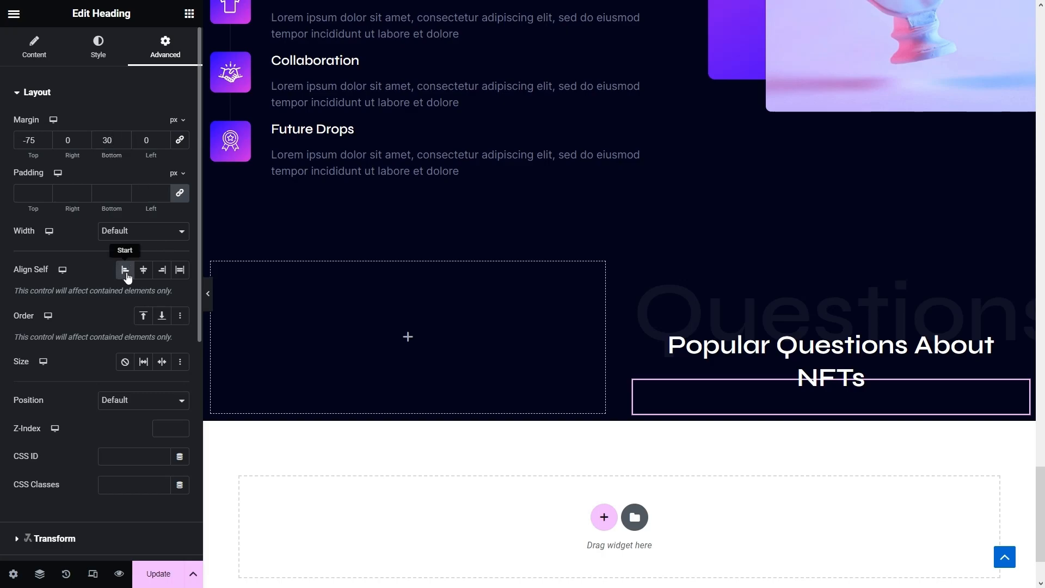
left_click(34, 48)
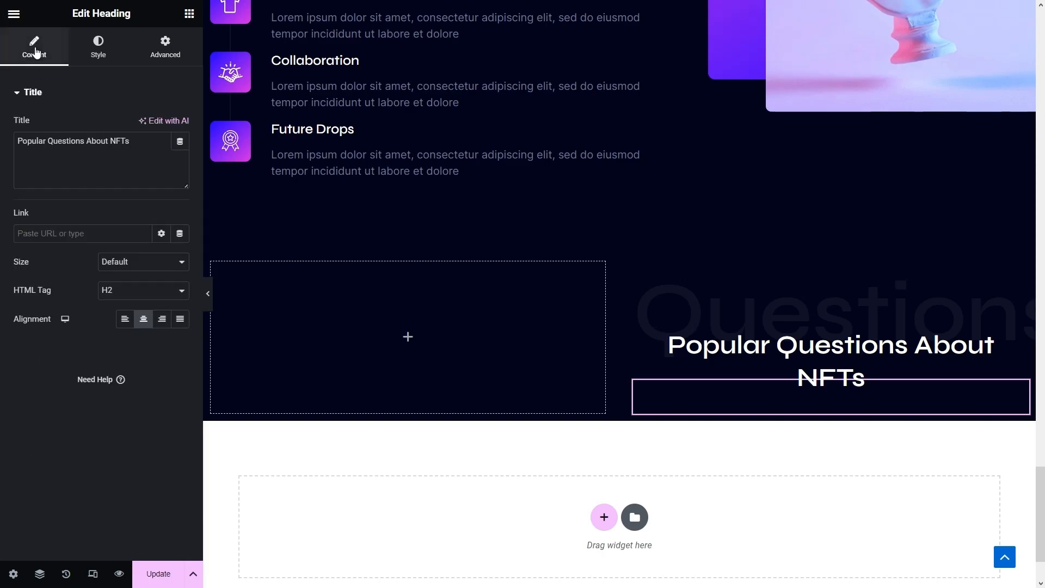
left_click(126, 320)
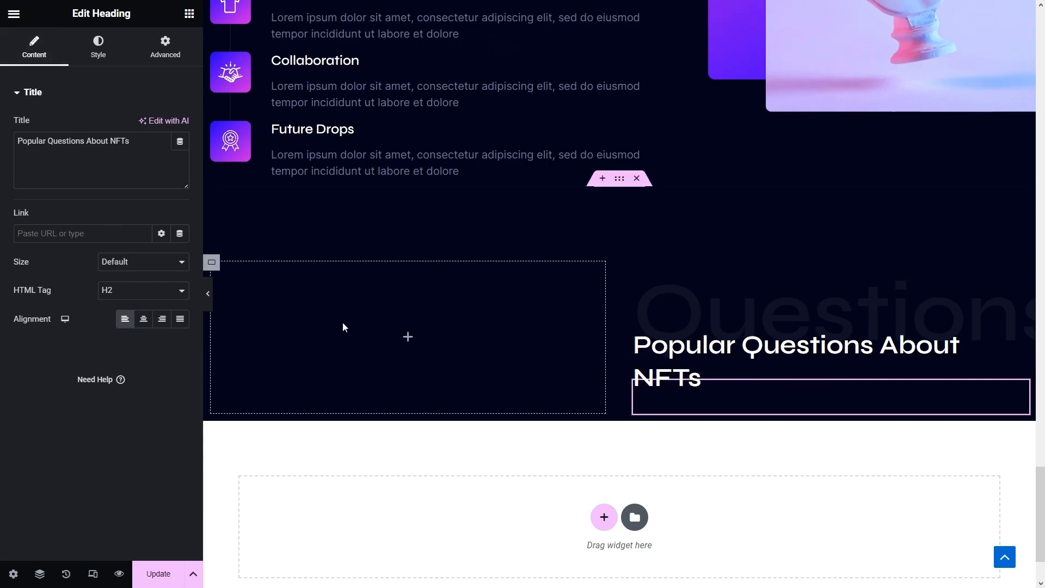
scroll(481, 331, "up", 10)
scroll(500, 327, "up", 10)
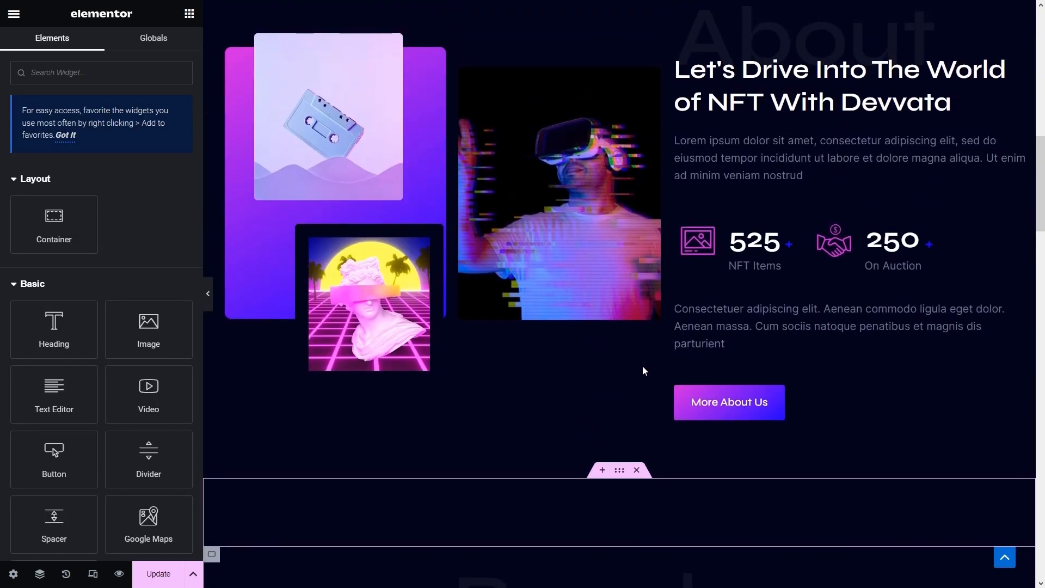
- Copy the About paragraph below the FAQ heading and replace its text with longer Lorem ipsum
right_click(755, 339)
left_click(770, 361)
scroll(770, 361, "down", 2)
scroll(771, 361, "down", 15)
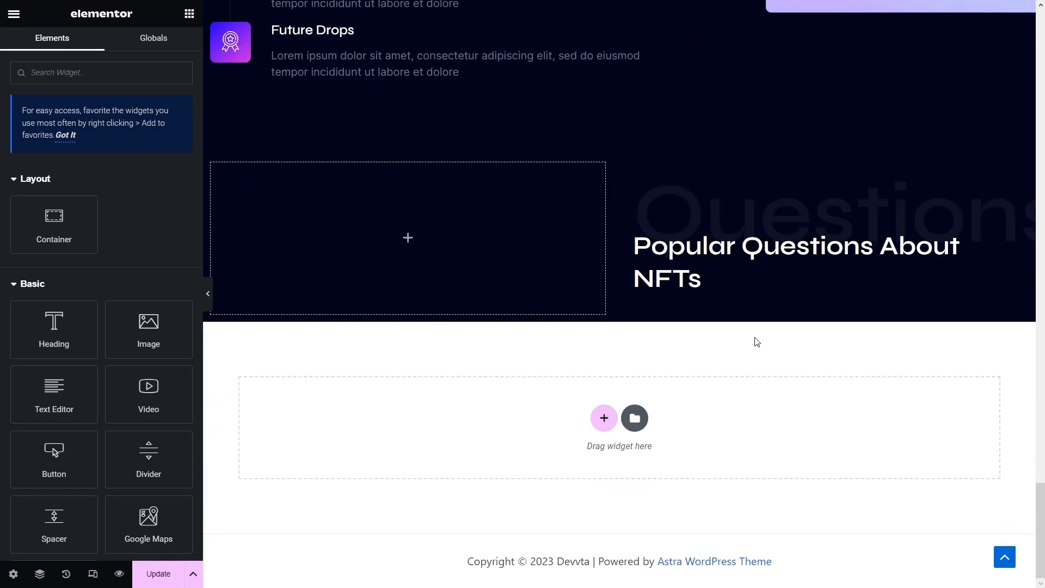
right_click(799, 295)
left_click(840, 375)
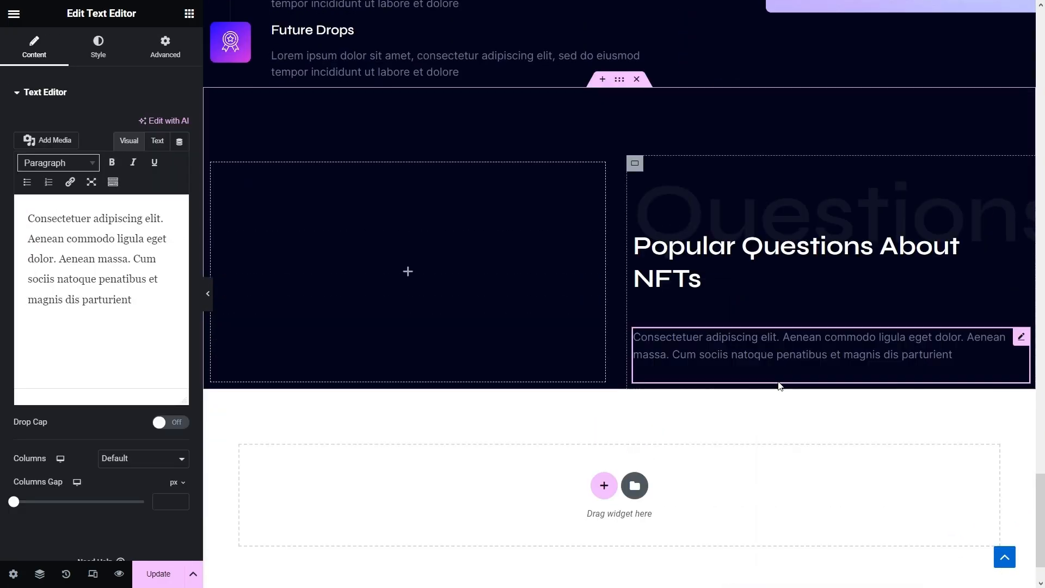
left_click(154, 321)
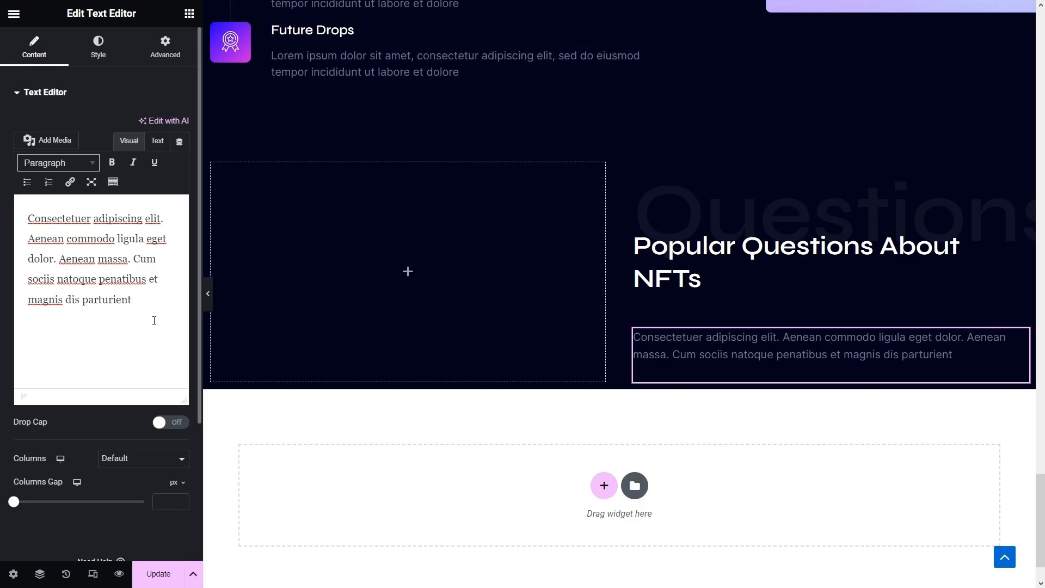
left_click_drag(154, 321, 25, 193)
key("ctrl+v")
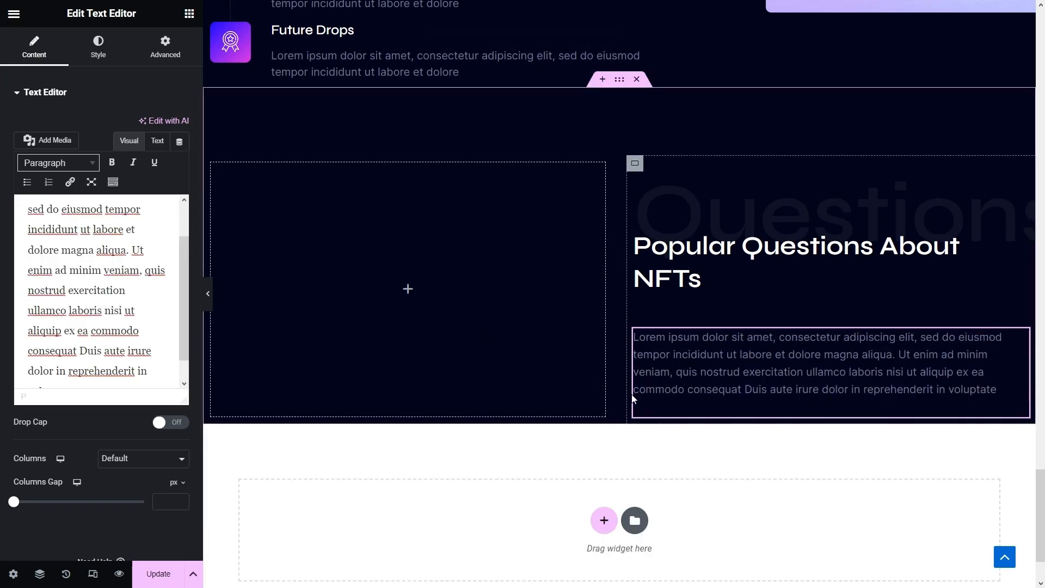
scroll(636, 399, "up", 5)
scroll(636, 398, "up", 15)
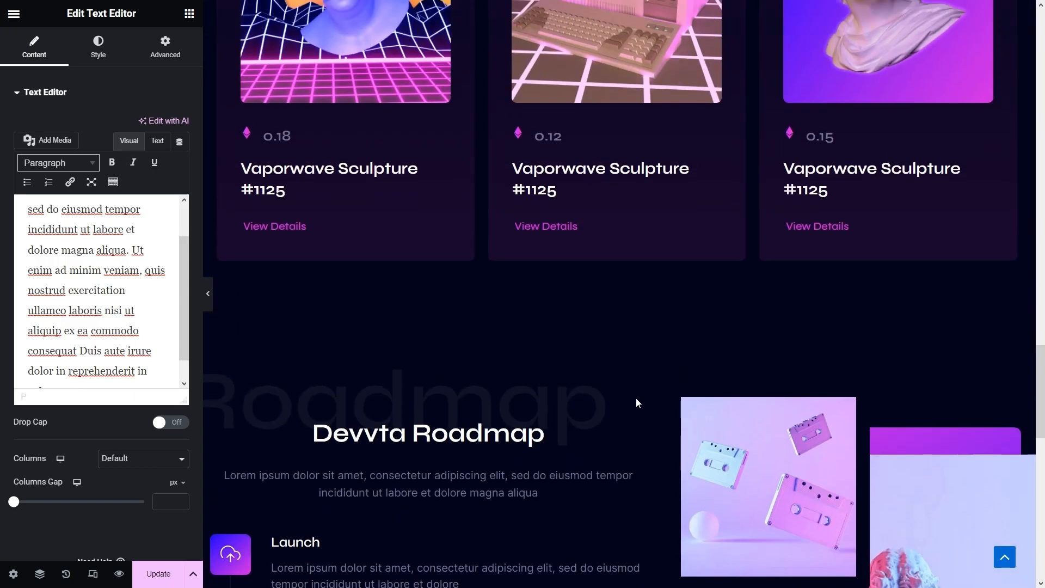
scroll(635, 404, "up", 9)
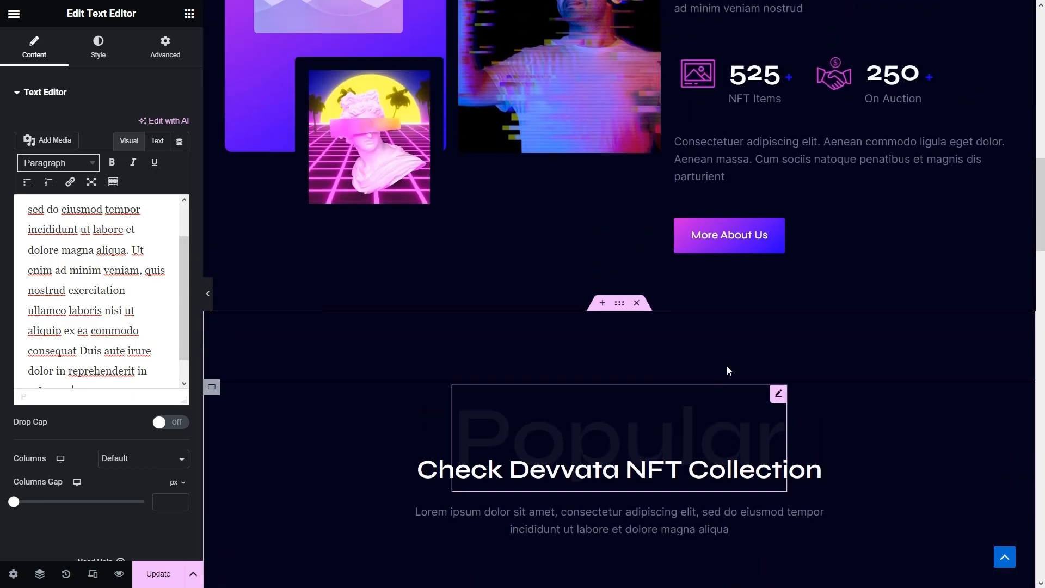
- Paste the More About Us button beneath the FAQ paragraph and relabel it 'Ask Question'
right_click(755, 240)
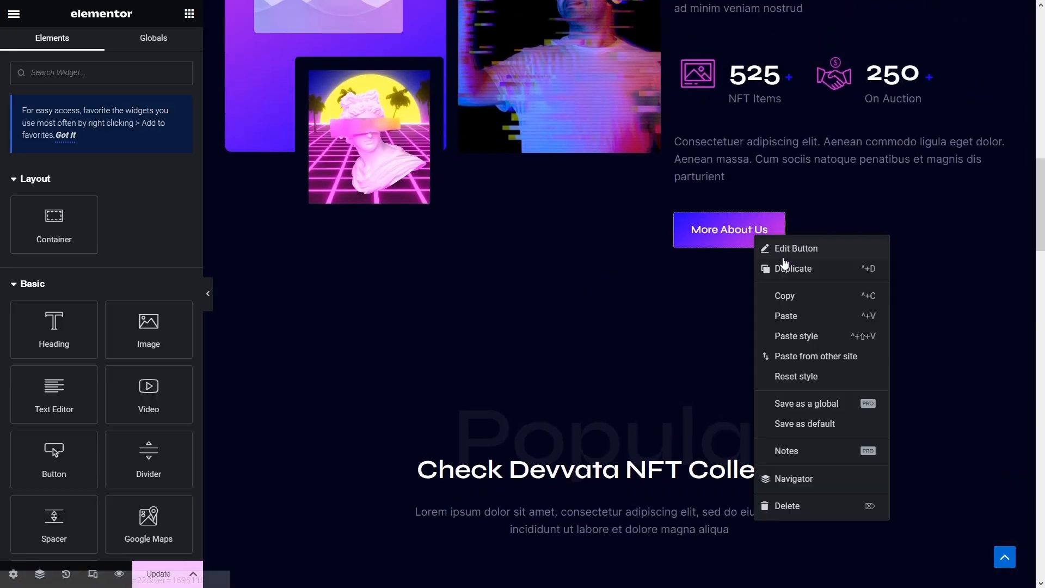
left_click(788, 297)
scroll(789, 295, "down", 10)
scroll(789, 295, "down", 15)
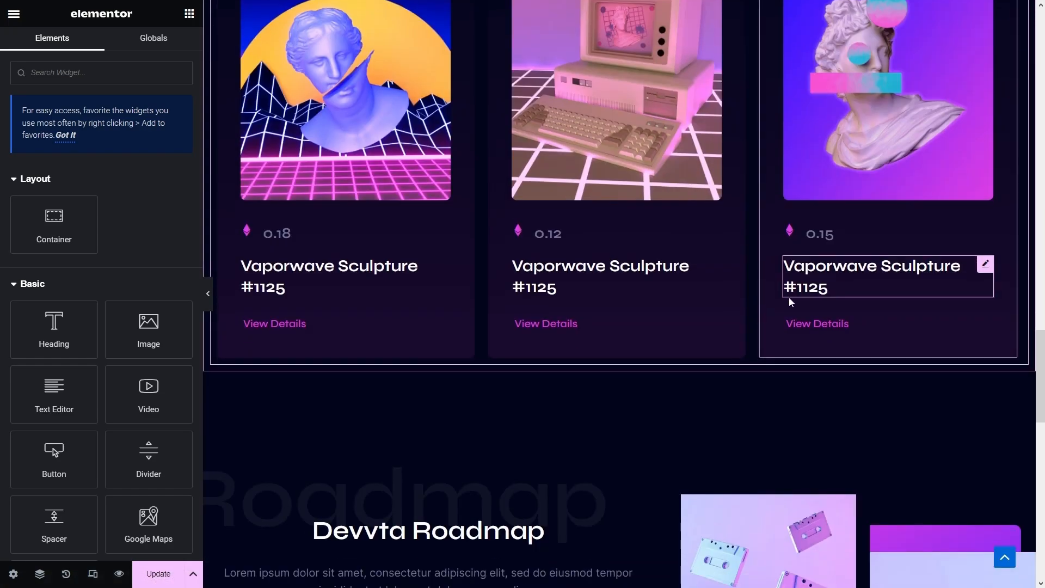
scroll(783, 299, "down", 3)
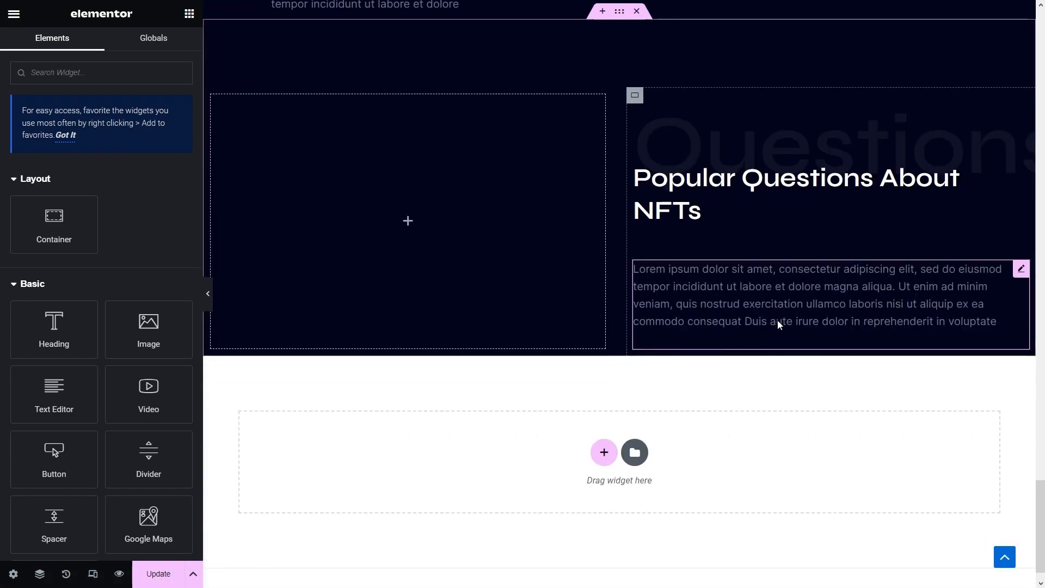
right_click(720, 335)
left_click(751, 390)
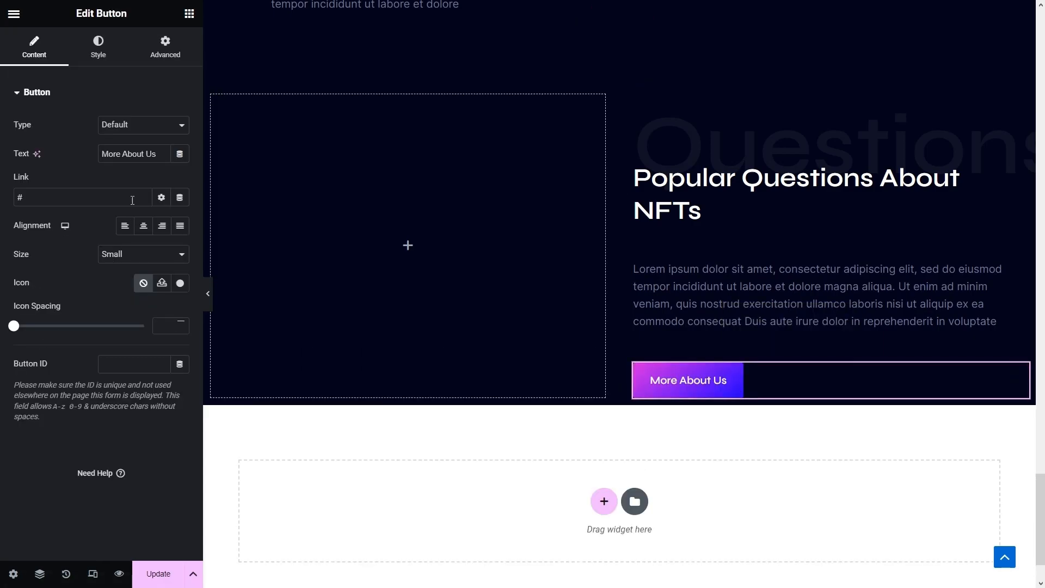
left_click_drag(158, 154, 64, 157)
type("Ask ")
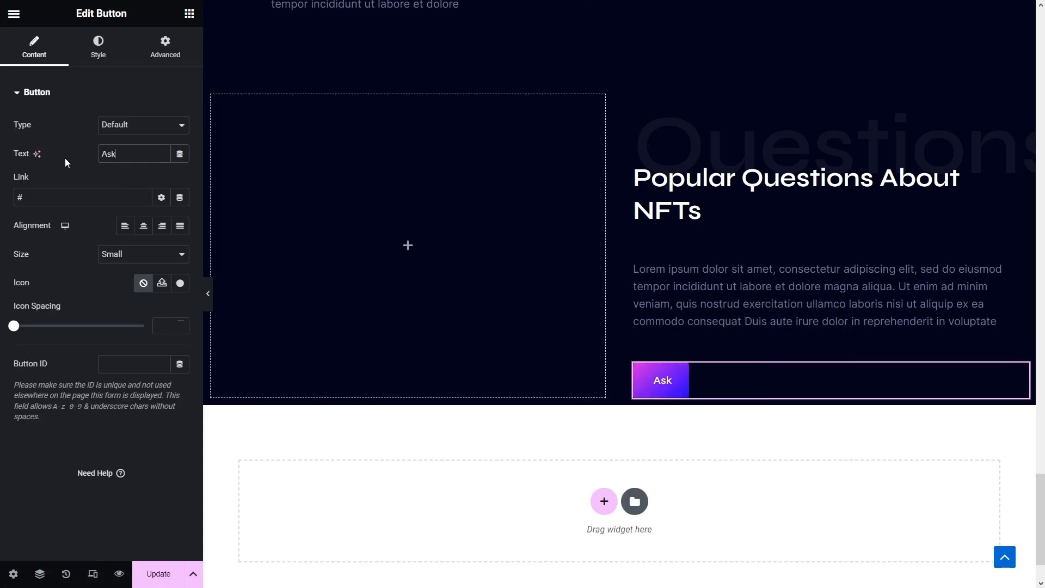
type("Question")
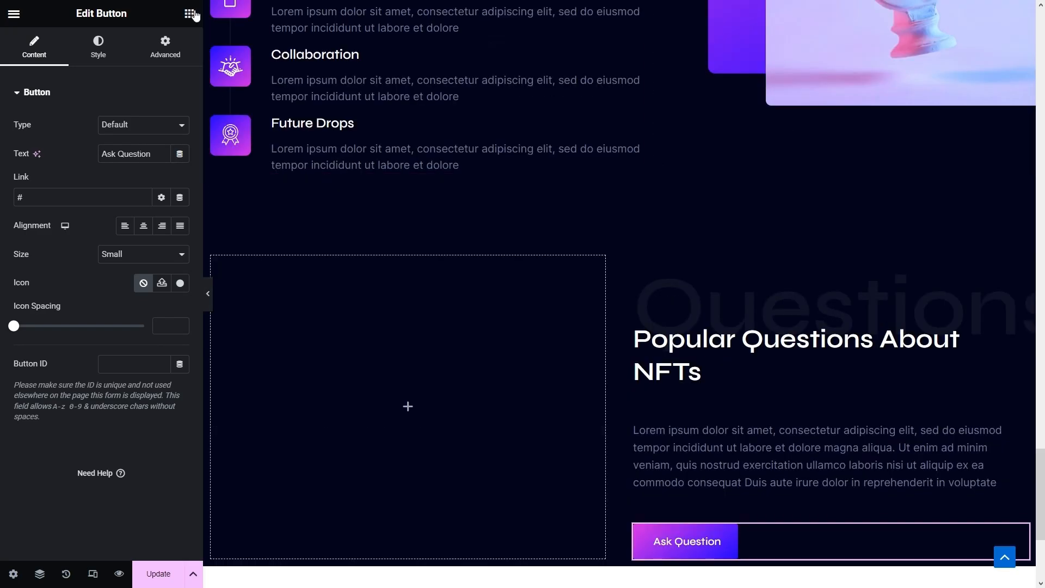
left_click(188, 13)
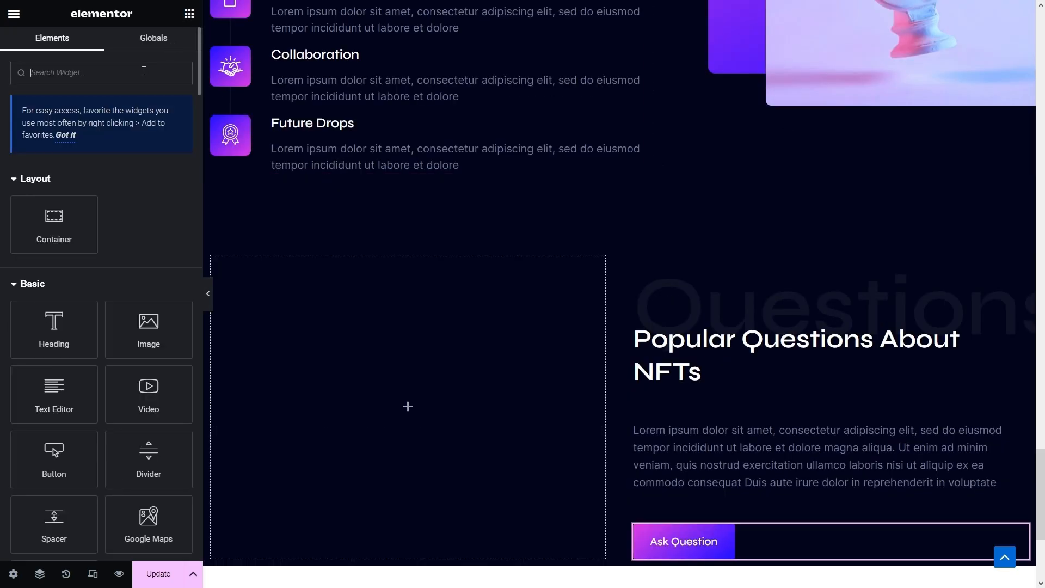
- Add an accordion to the left column, trim it to one item titled 'What Are Non-Fungible Tokens (NFT) ?'
type("accord")
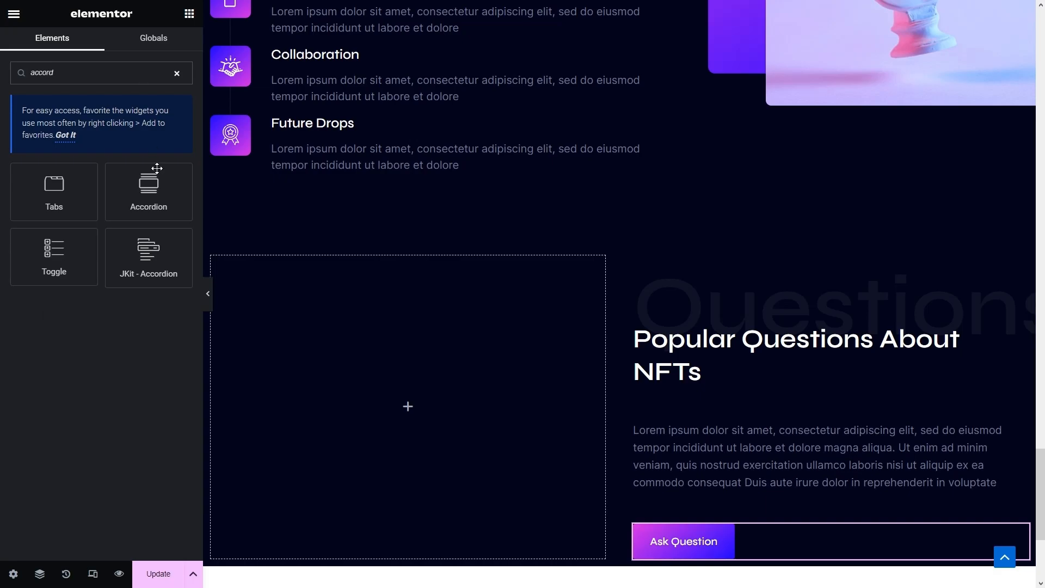
left_click_drag(177, 279, 345, 379)
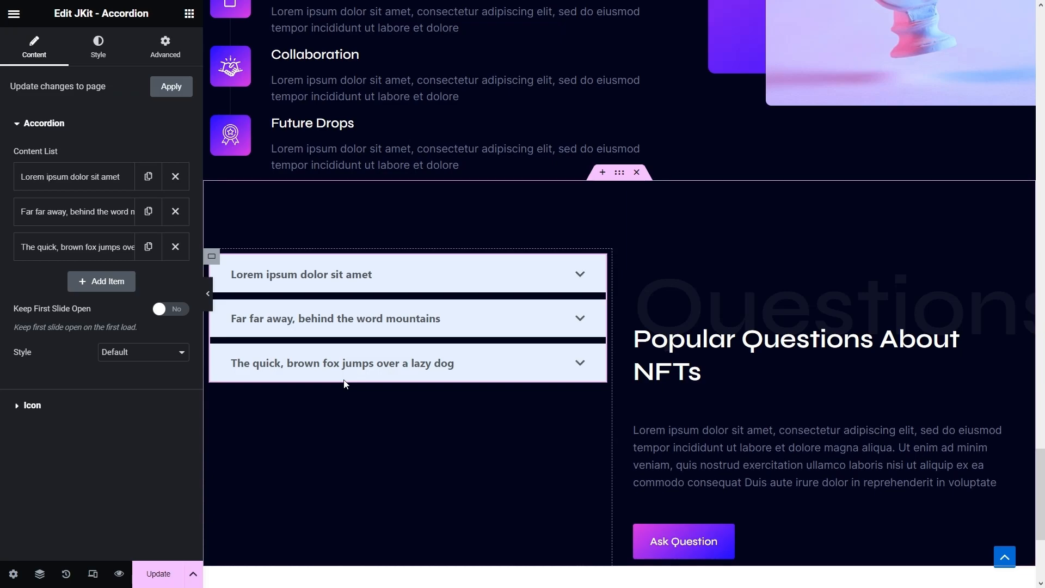
left_click(175, 247)
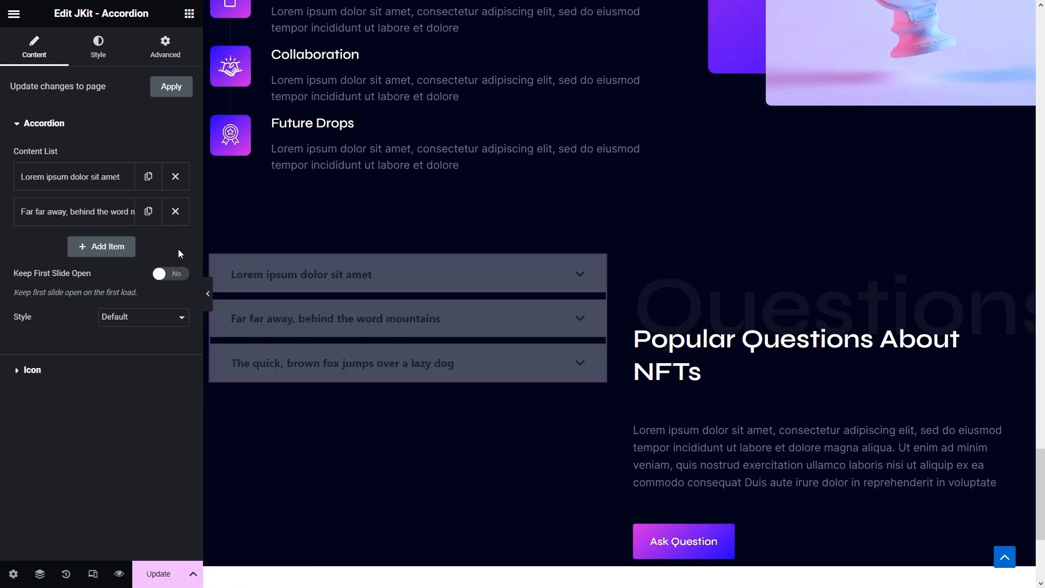
left_click(176, 212)
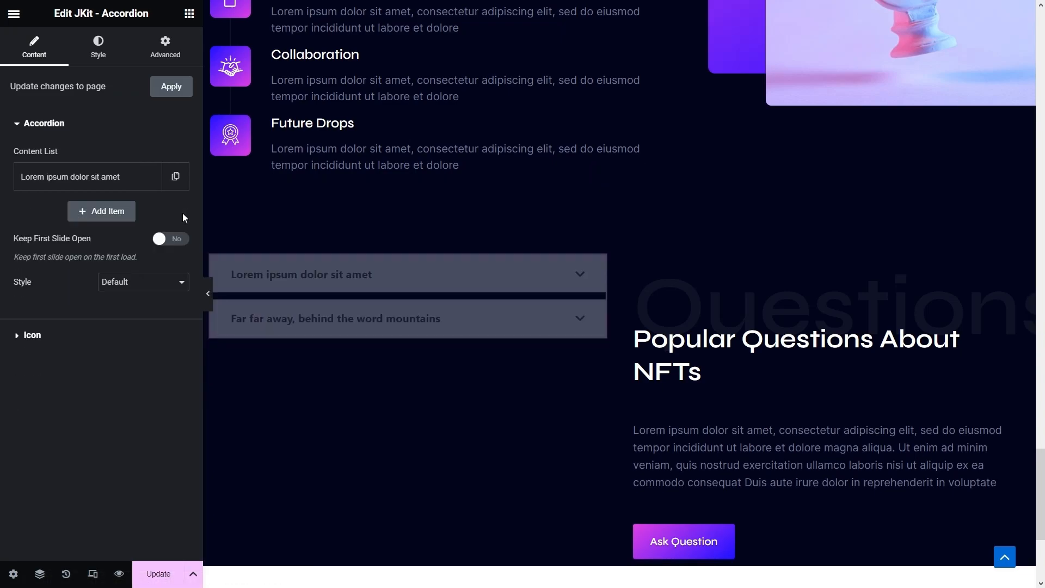
left_click(113, 180)
left_click_drag(132, 222, 1, 213)
type("What Are Non-Fungible Tokens (NFT) ?")
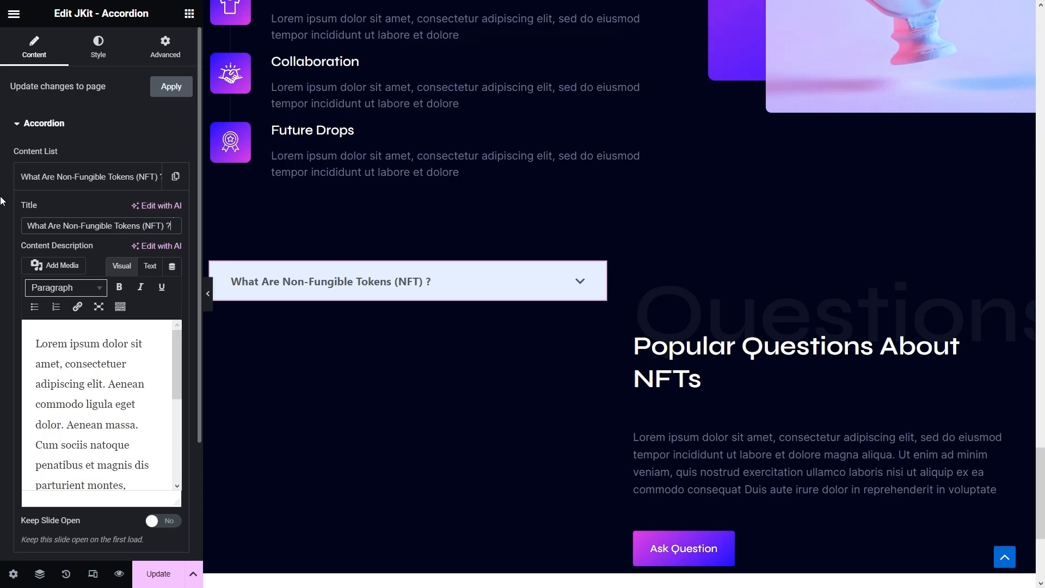
left_click(108, 48)
- Unlink the accordion wrapper padding and set top and bottom to 8
left_click(179, 224)
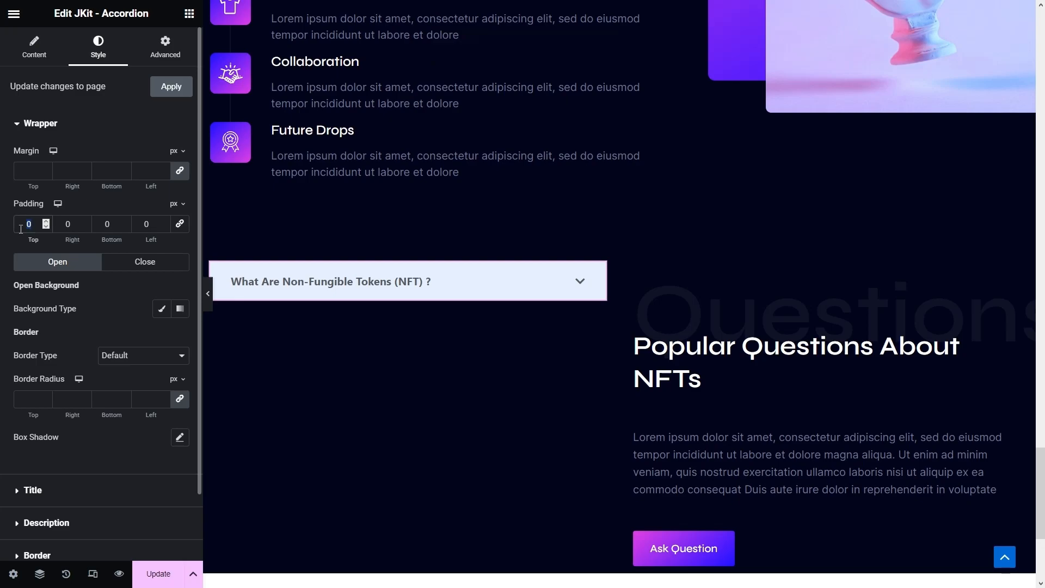
type("8")
double_click(105, 225)
type("8")
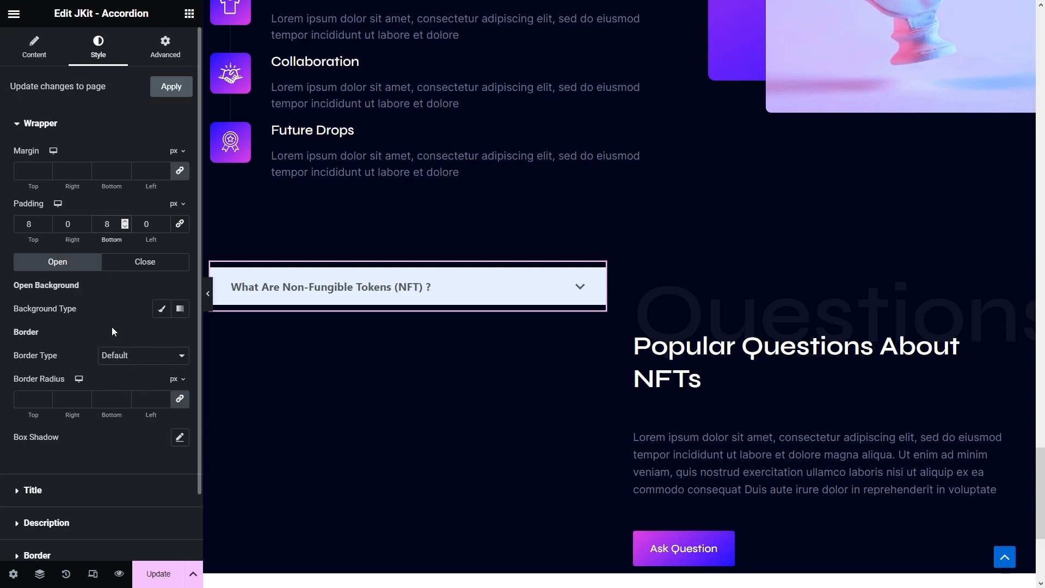
- Give the wrapper transparent Classic backgrounds (alpha 0) for both Open and Close states
left_click(161, 308)
left_click(179, 337)
left_click_drag(128, 515, 94, 521)
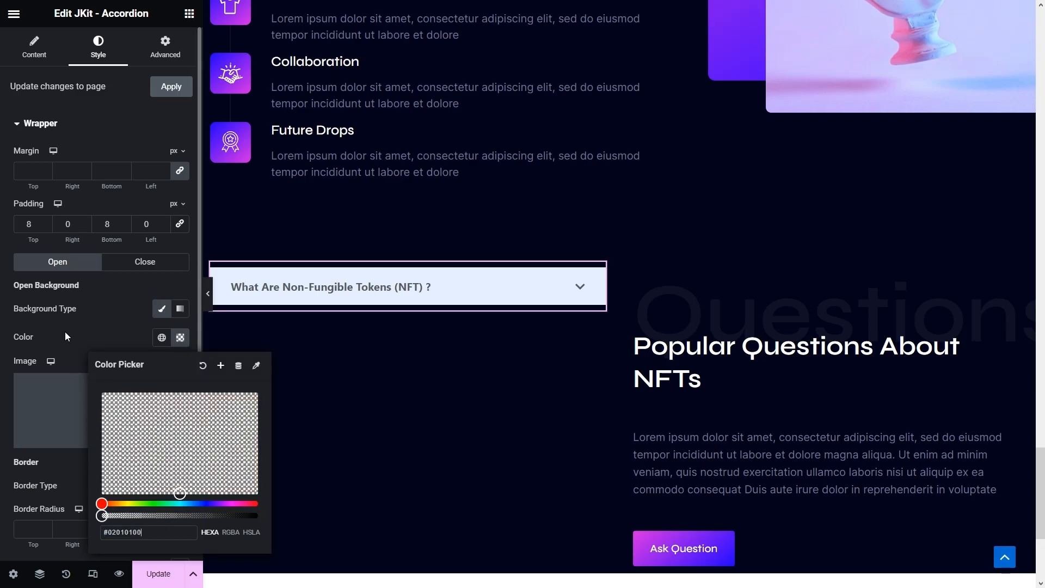
left_click(58, 317)
left_click(136, 260)
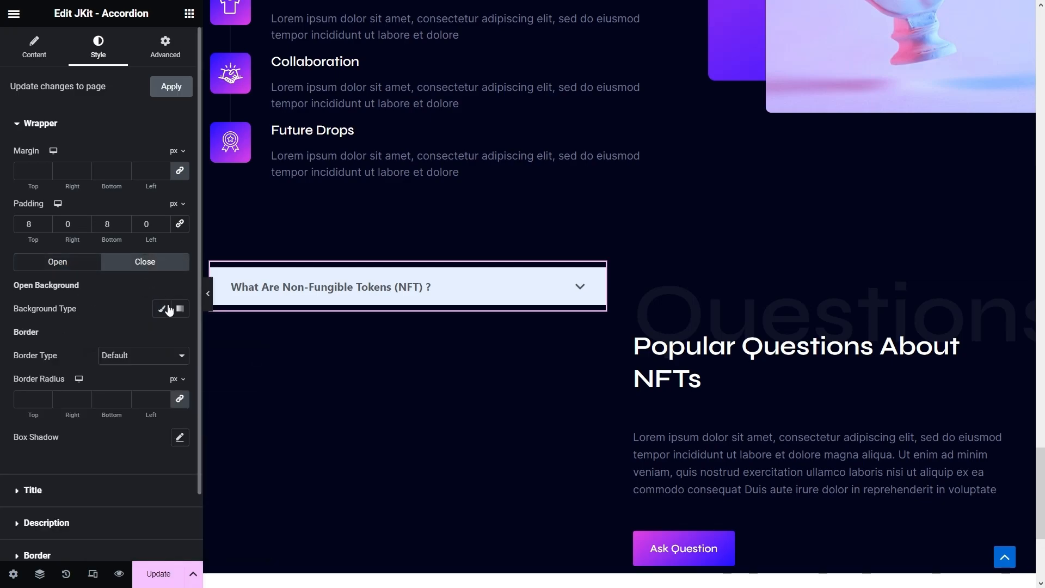
left_click(161, 308)
left_click(180, 338)
left_click_drag(140, 521, 99, 516)
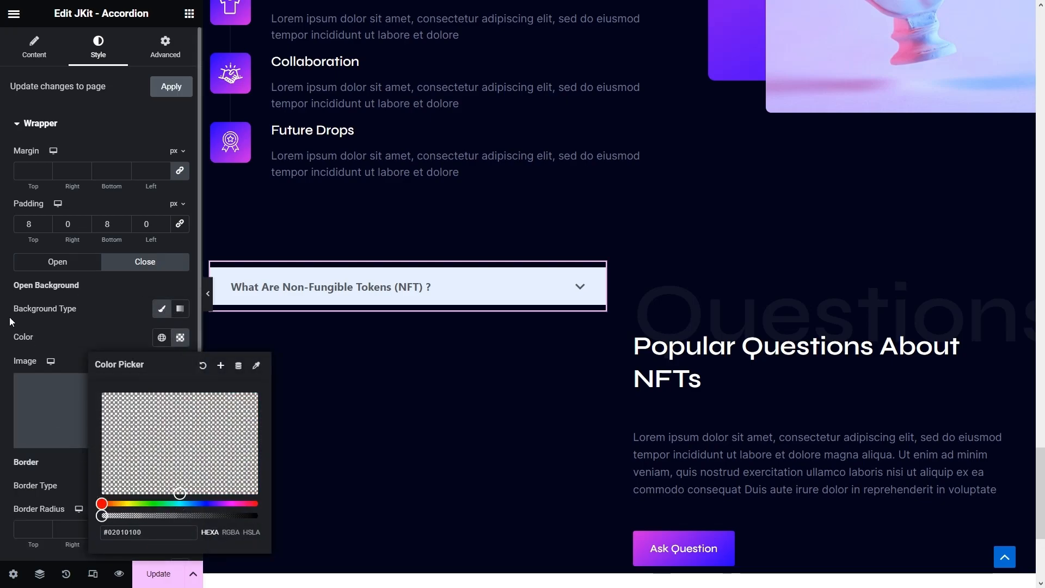
left_click(335, 292)
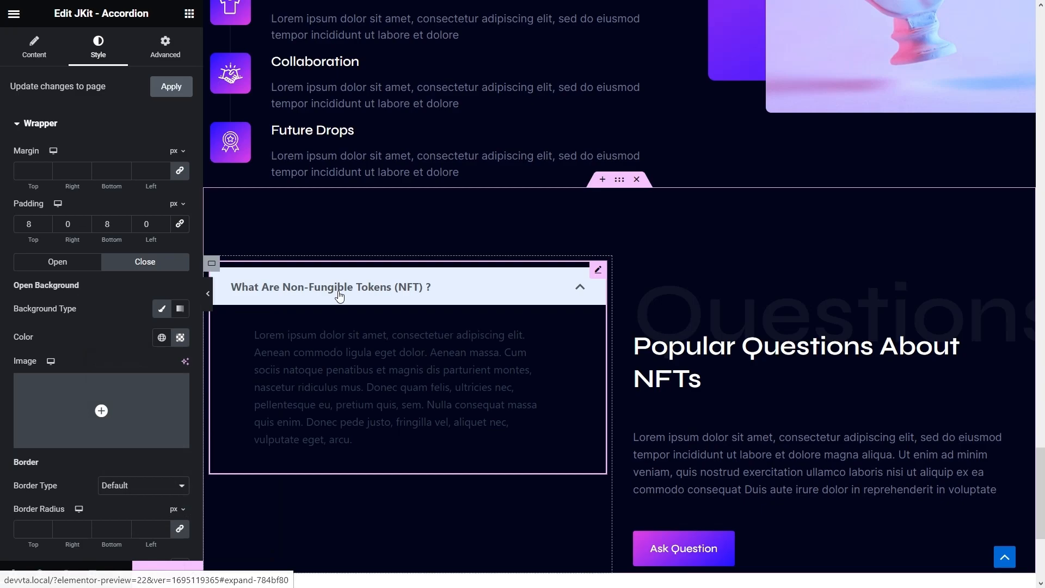
scroll(93, 406, "down", 4)
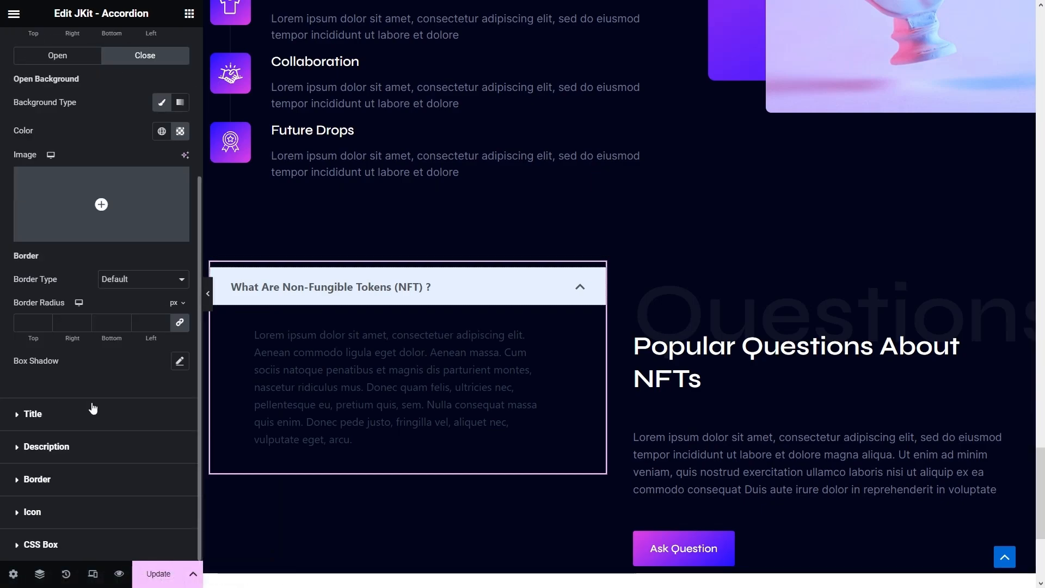
- Style the open question title with white text on a Blue-to-Pink gradient at 90°
left_click(38, 421)
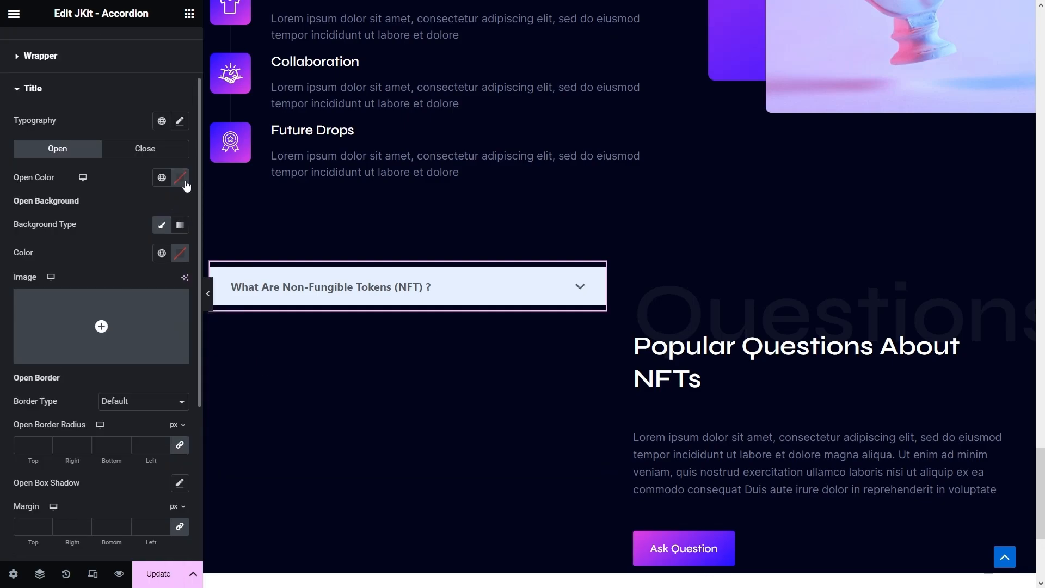
left_click(184, 182)
left_click_drag(142, 280, 98, 223)
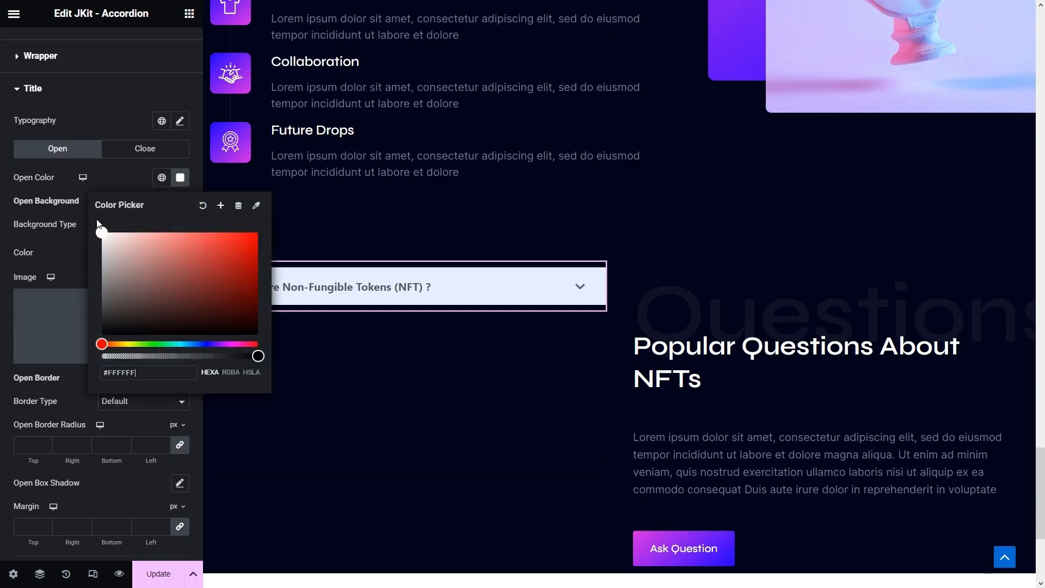
left_click(7, 191)
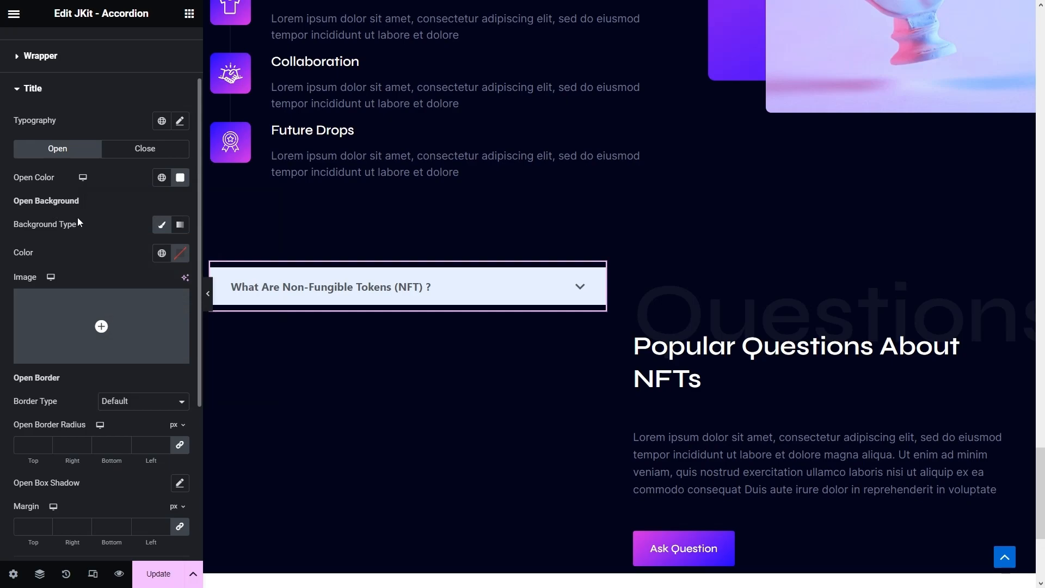
left_click(181, 226)
left_click(162, 254)
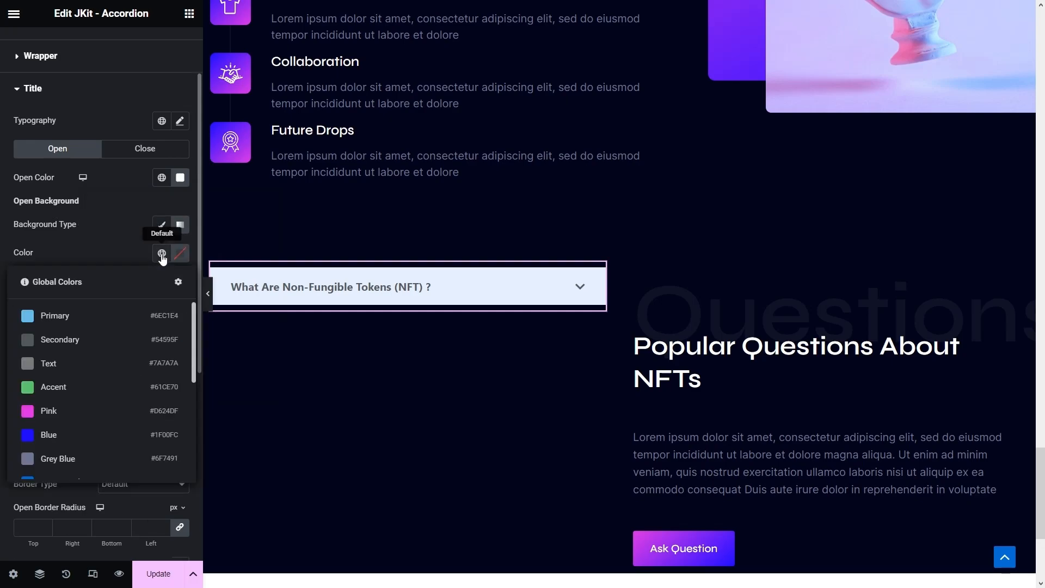
left_click(50, 434)
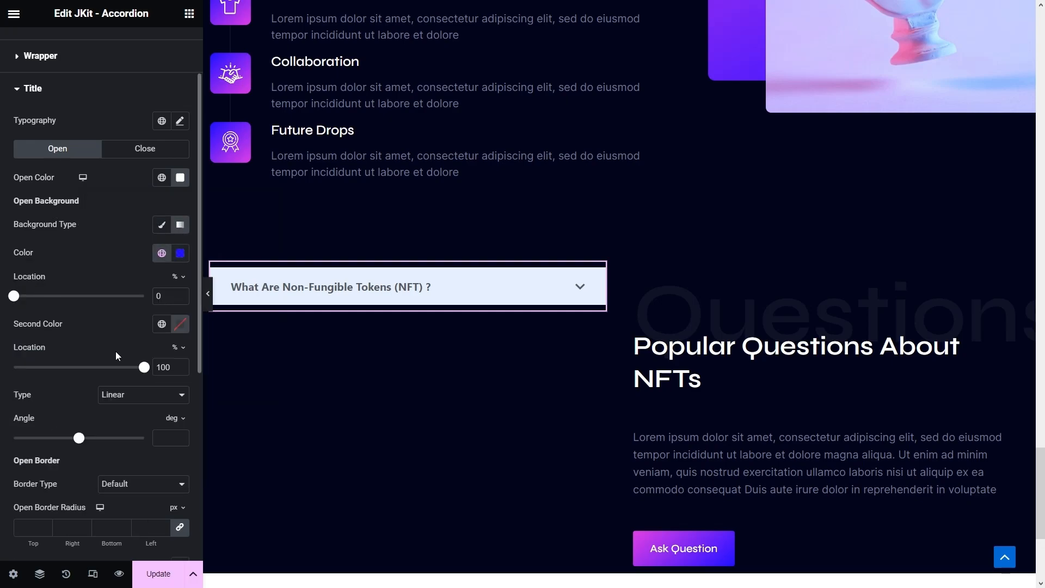
left_click(161, 325)
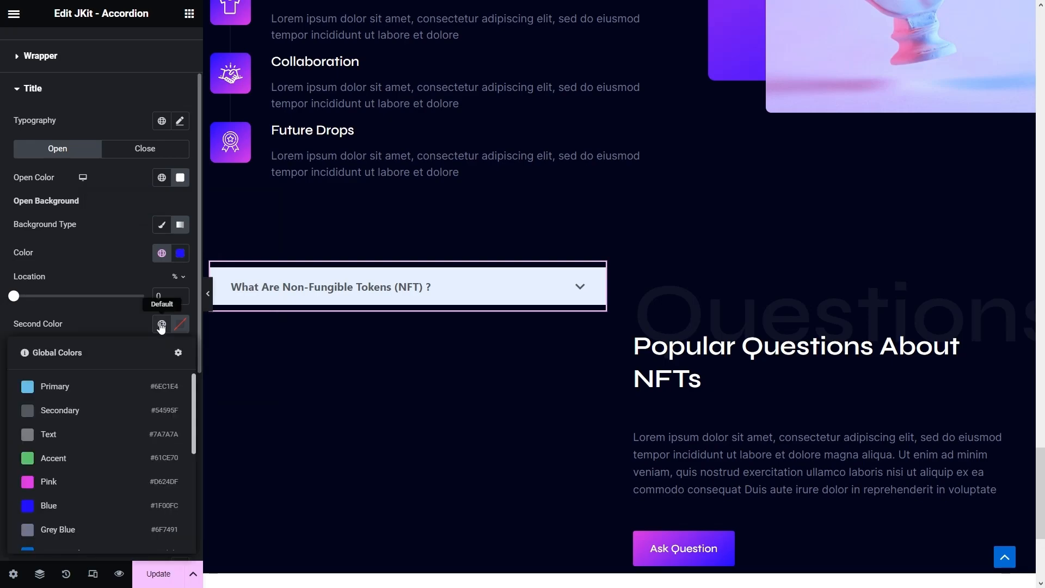
left_click(43, 476)
left_click(164, 436)
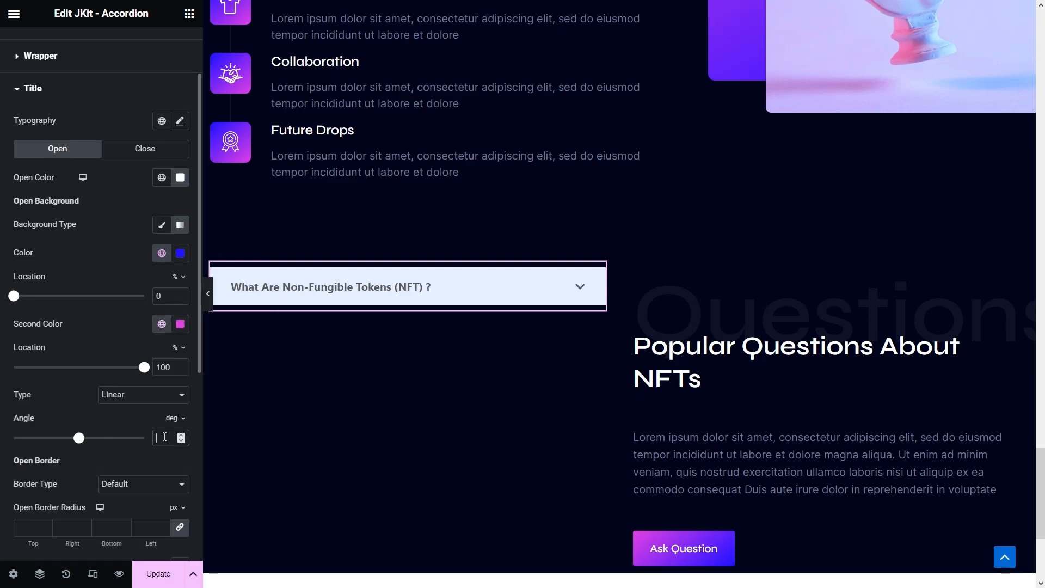
type("90")
left_click(380, 273)
left_click(380, 273)
left_click(380, 273)
left_click(381, 273)
- Round the open title's corners and set its padding to 18/15/18/40
scroll(127, 426, "down", 3)
left_click(29, 357)
type("8")
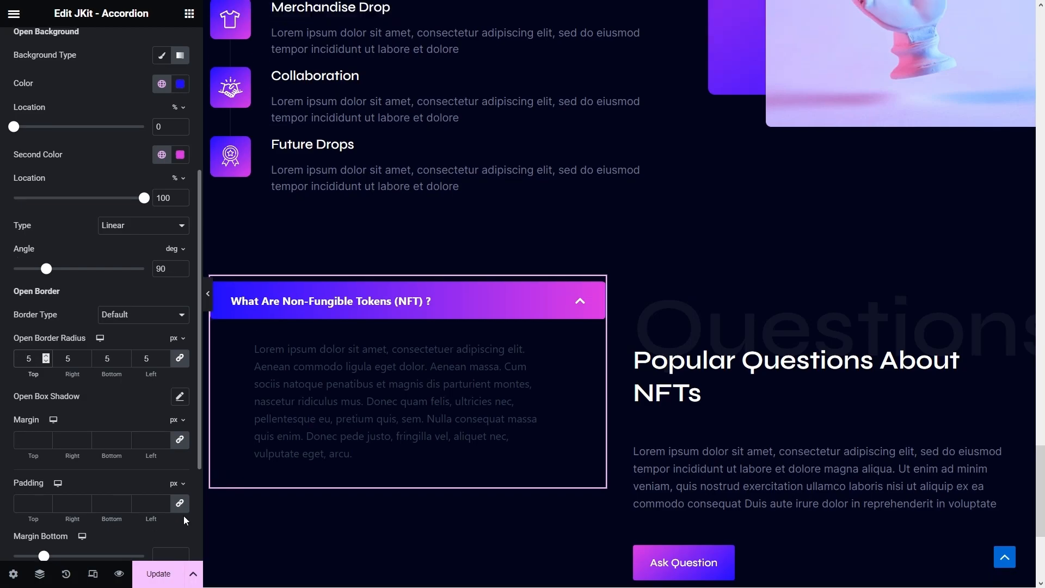
left_click(49, 508)
type("0")
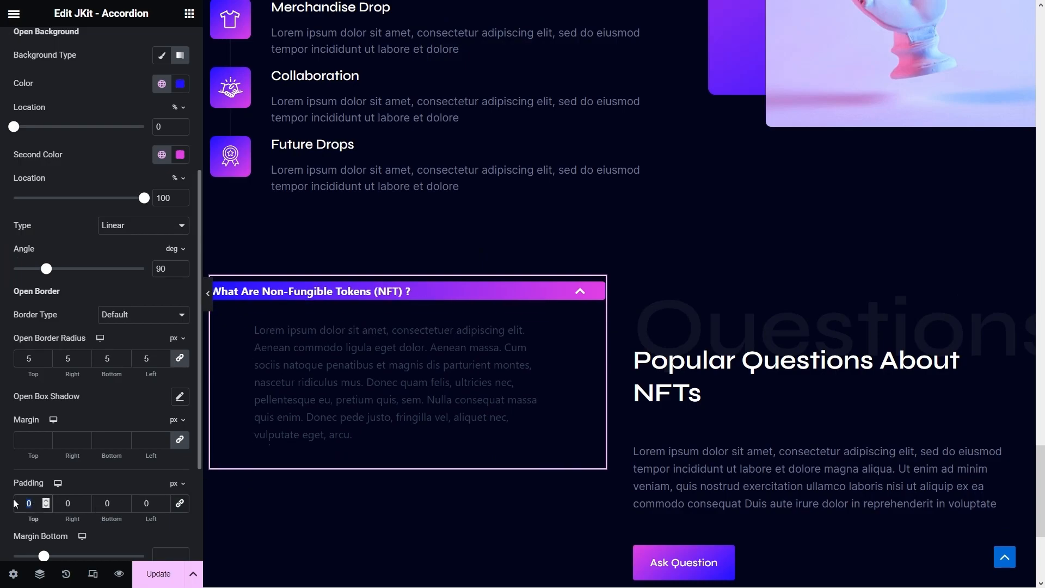
type("18")
type("15")
key("Tab")
type("19")
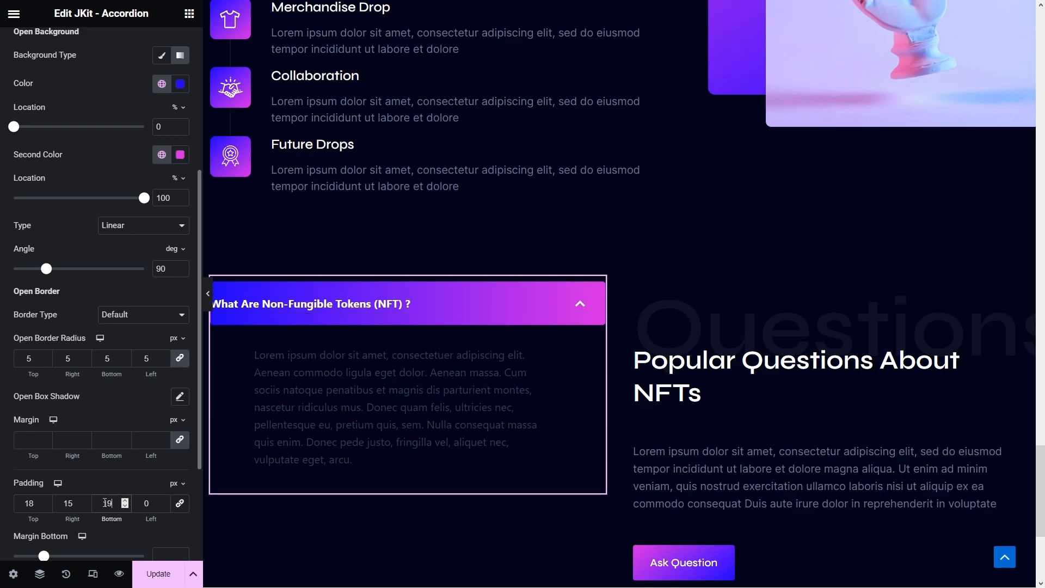
left_click(153, 503)
type("40")
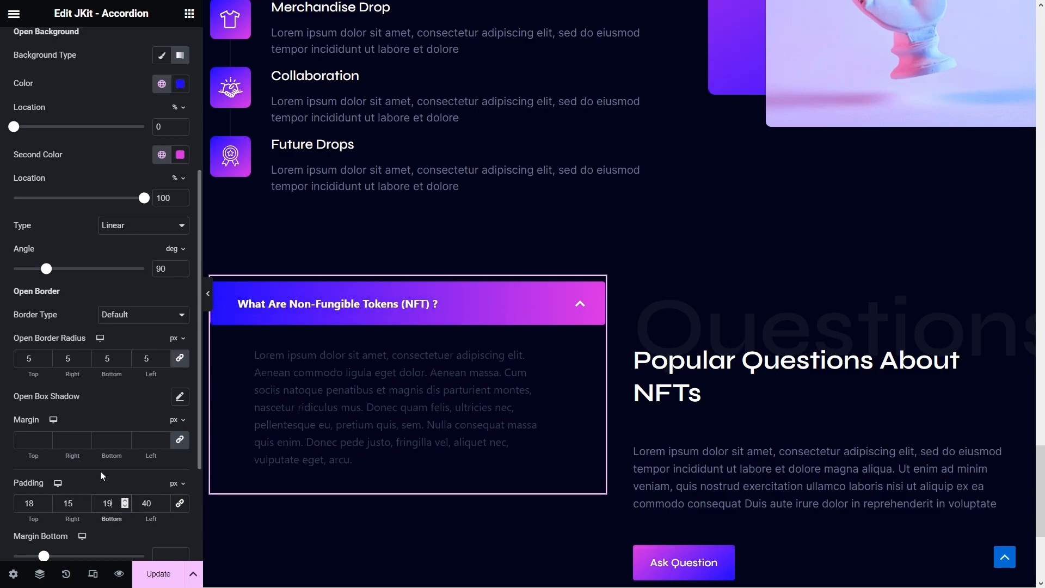
key("Down")
scroll(88, 504, "down", 3)
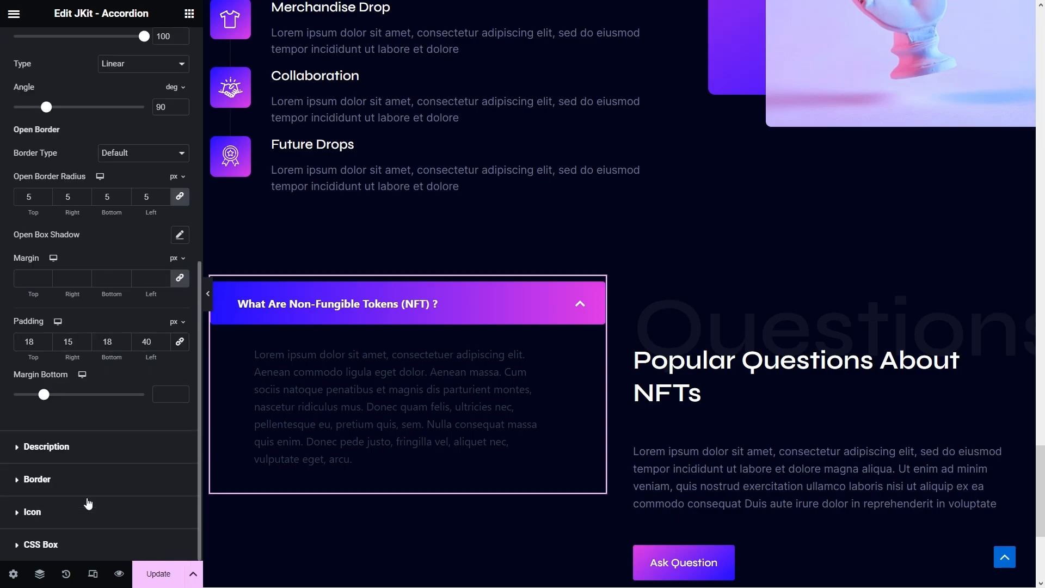
scroll(87, 497, "up", 8)
- Make the closed title white text on a dark navy Classic background
left_click(158, 241)
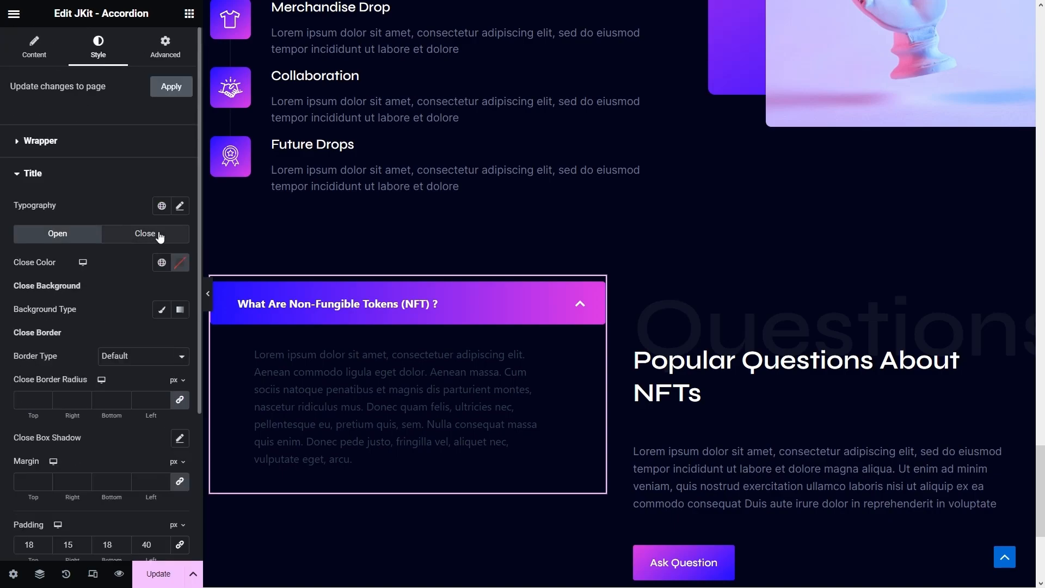
left_click(183, 262)
left_click(89, 305)
left_click(86, 296)
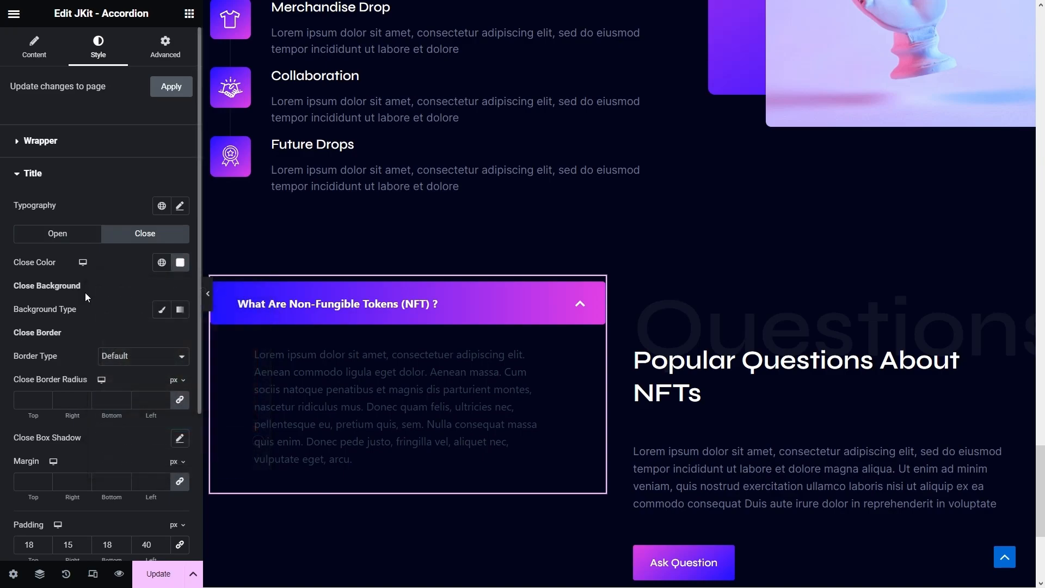
left_click(159, 313)
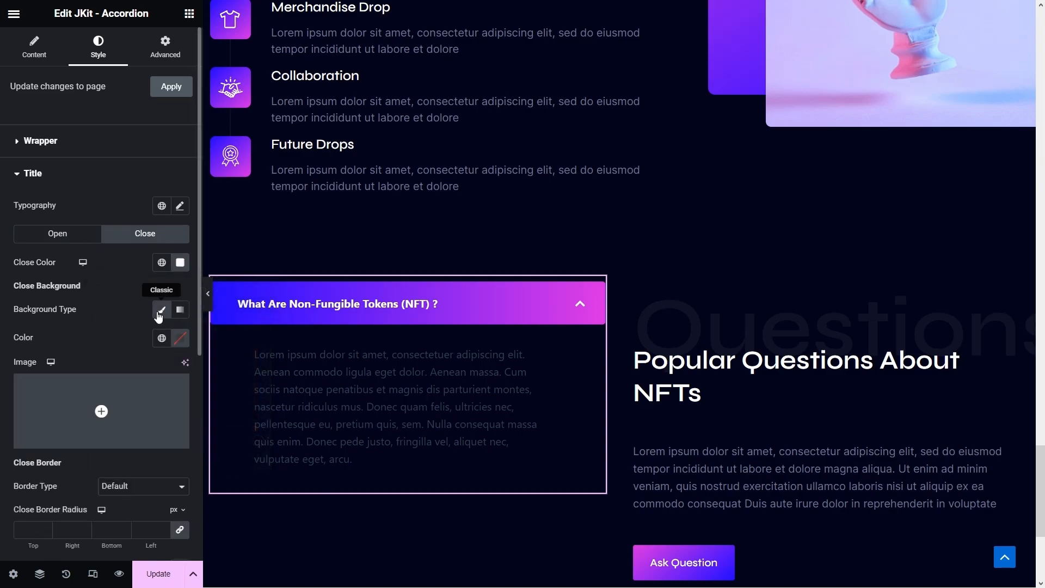
left_click(181, 338)
key("ctrl+v")
left_click(339, 298)
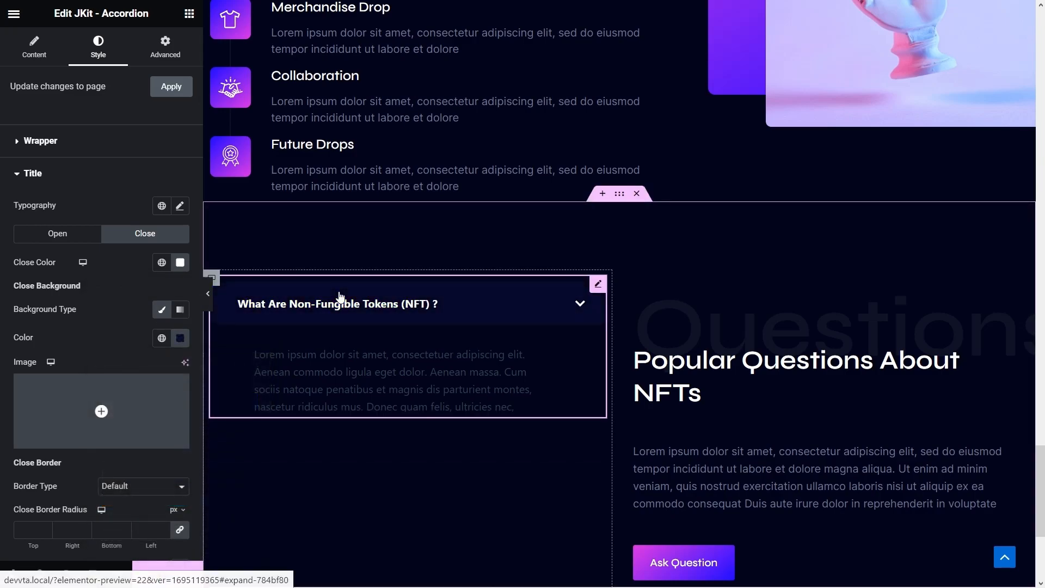
left_click(338, 298)
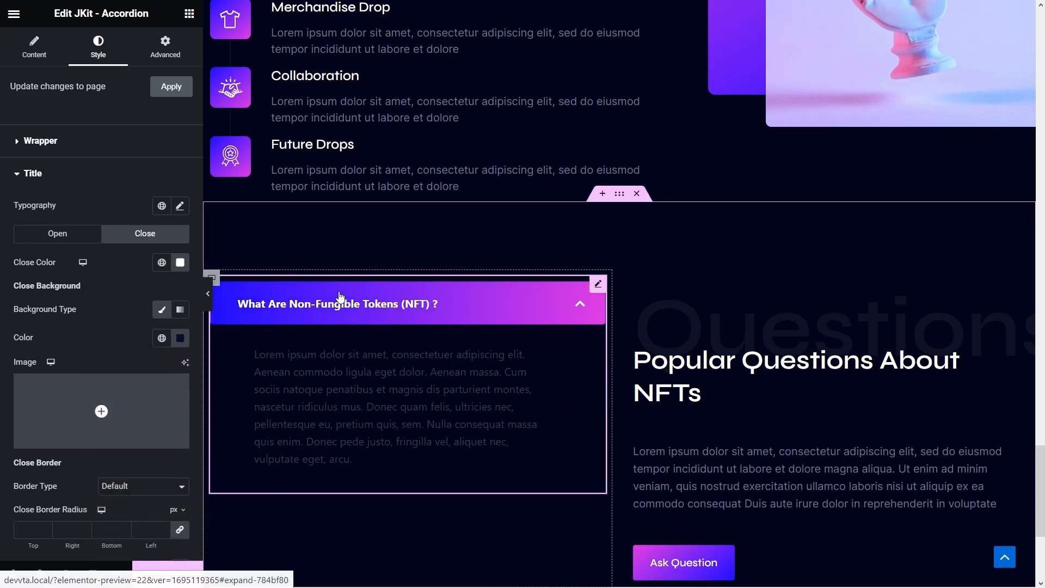
left_click(339, 298)
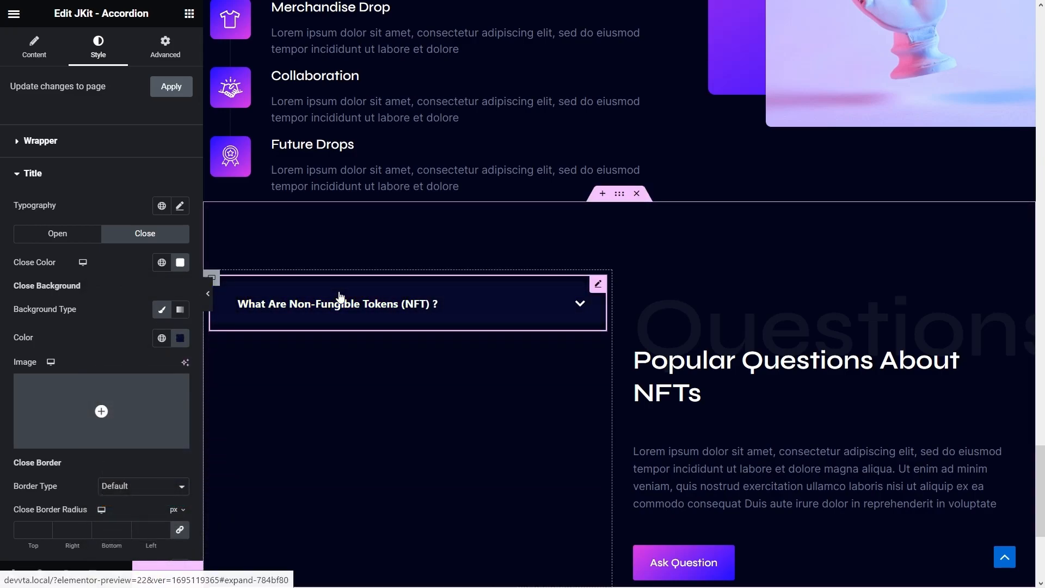
scroll(70, 325, "down", 6)
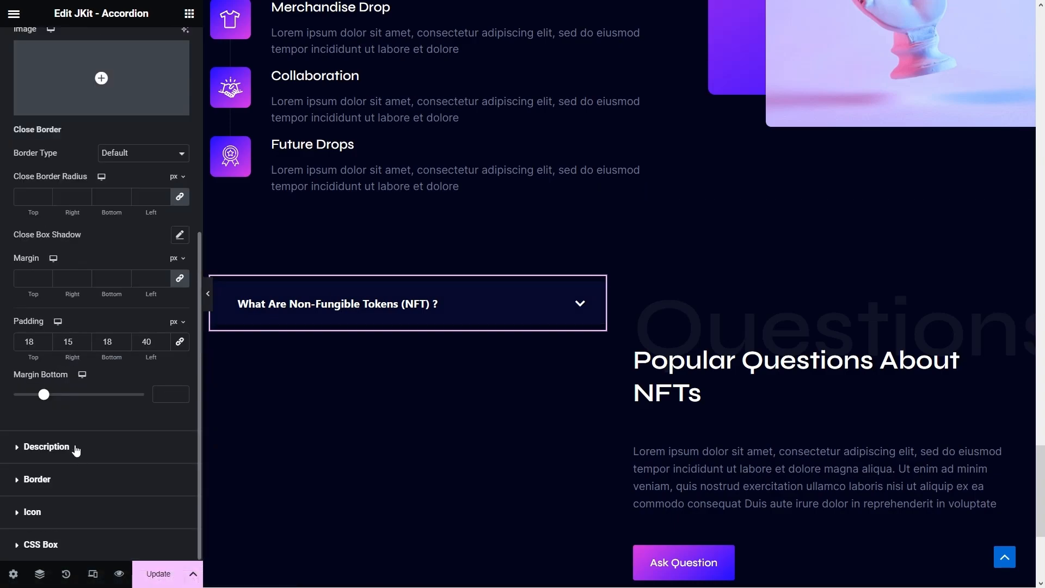
left_click(46, 446)
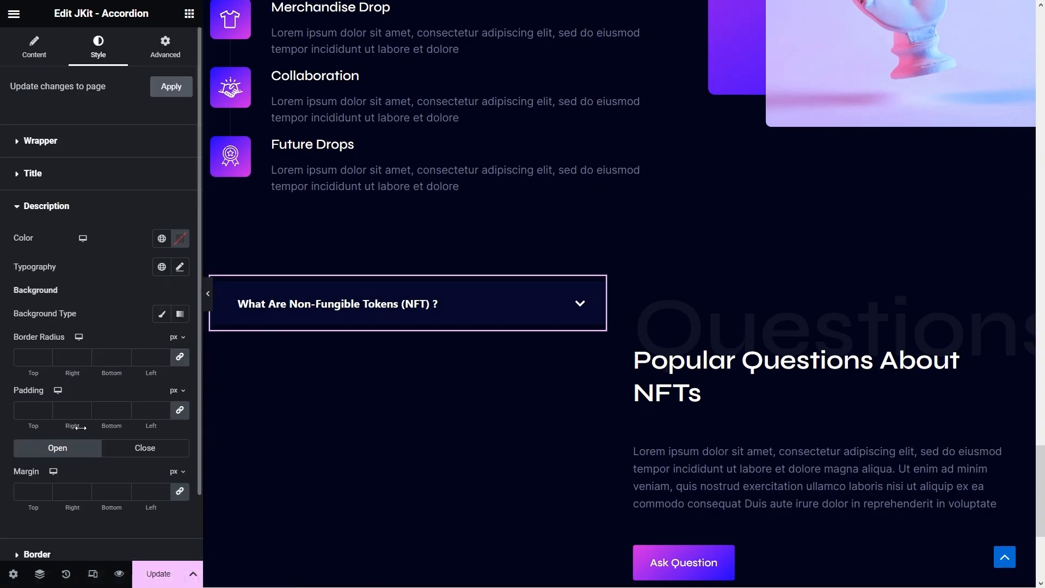
- Set the accordion answer text to the Grey Blue global colour and the Inter font
left_click(180, 240)
left_click(161, 238)
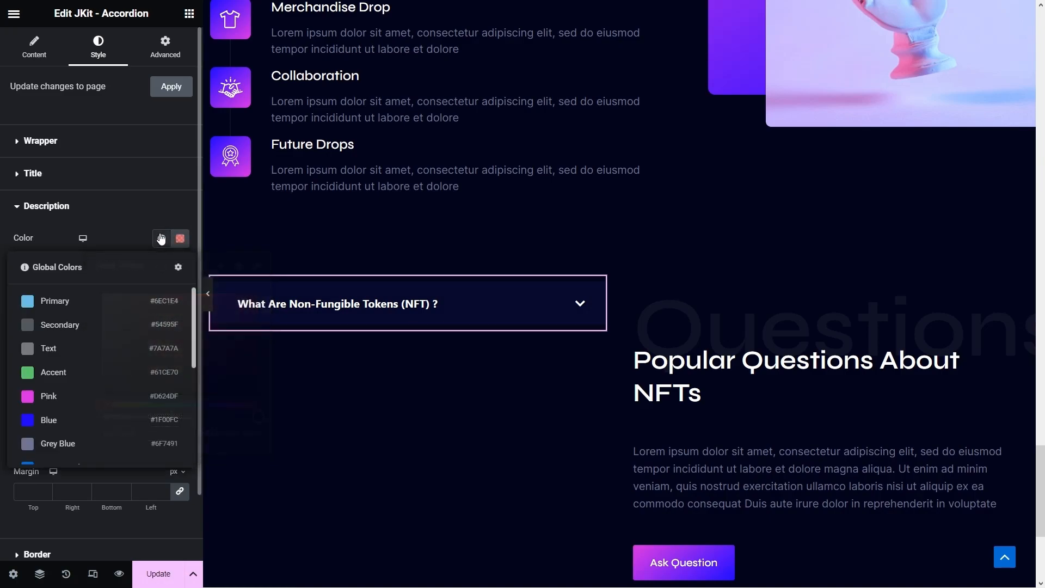
left_click(105, 444)
left_click(179, 267)
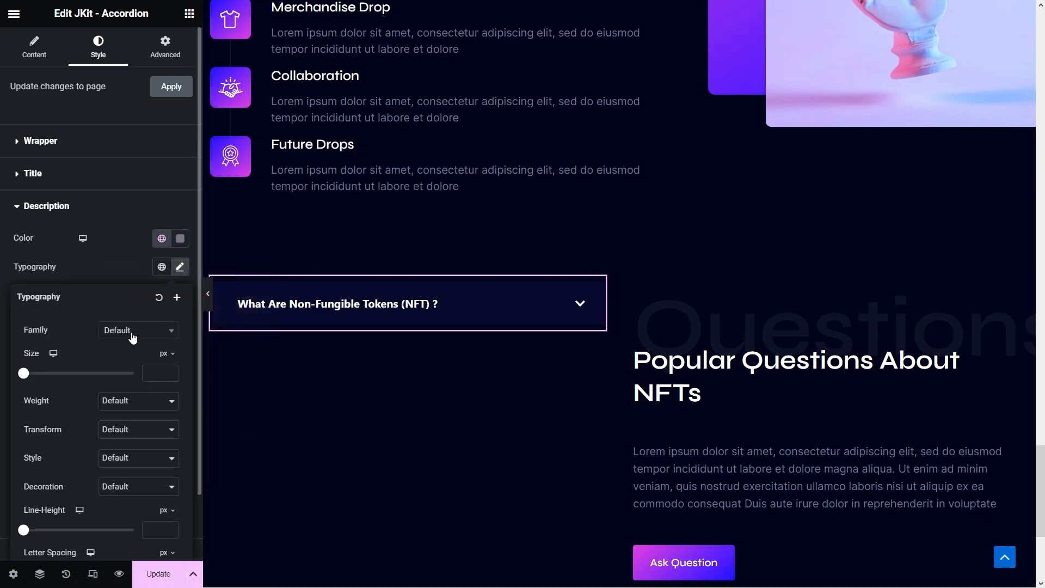
left_click(133, 331)
type("inter")
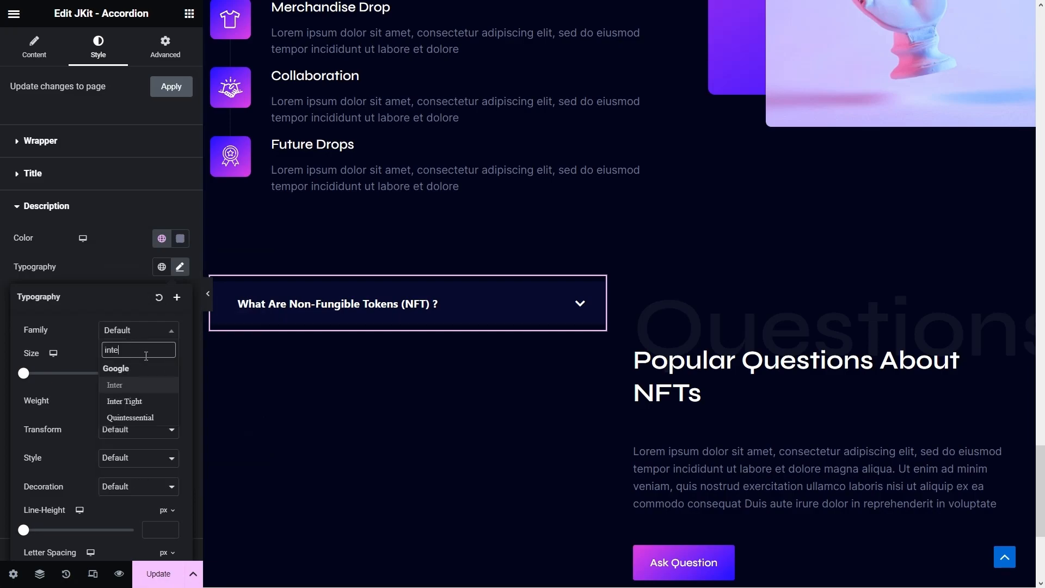
left_click(130, 388)
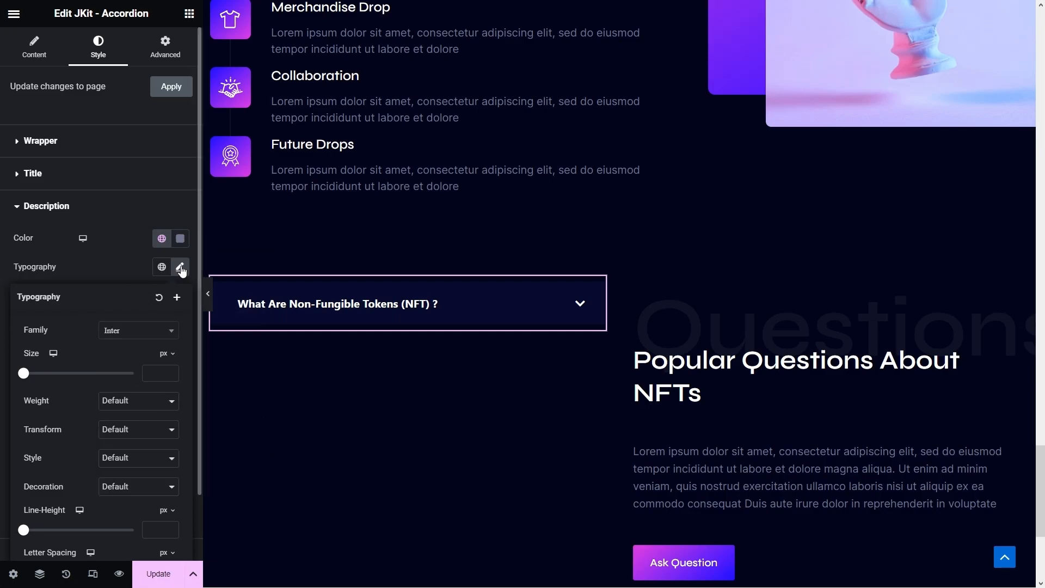
left_click(160, 372)
left_click(357, 309)
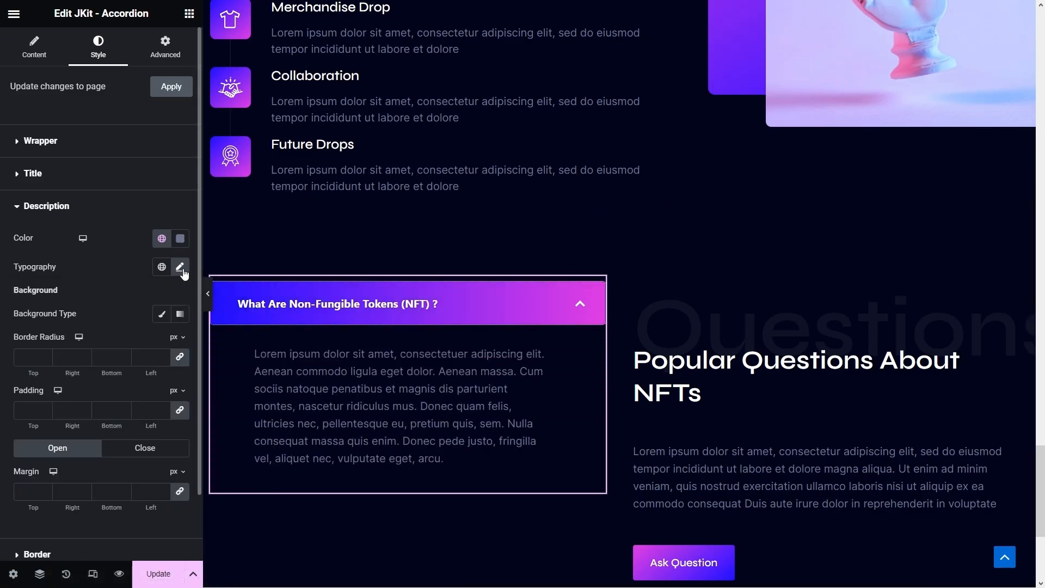
- Set the question title typography to Syne, 16 px, weight 500 (Medium)
left_click(37, 170)
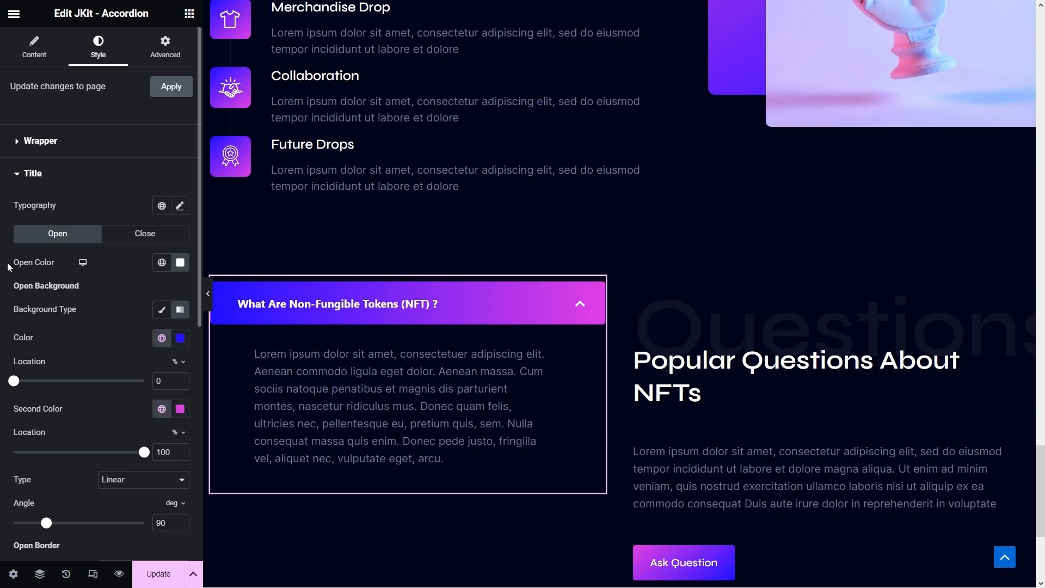
left_click(180, 206)
left_click(140, 270)
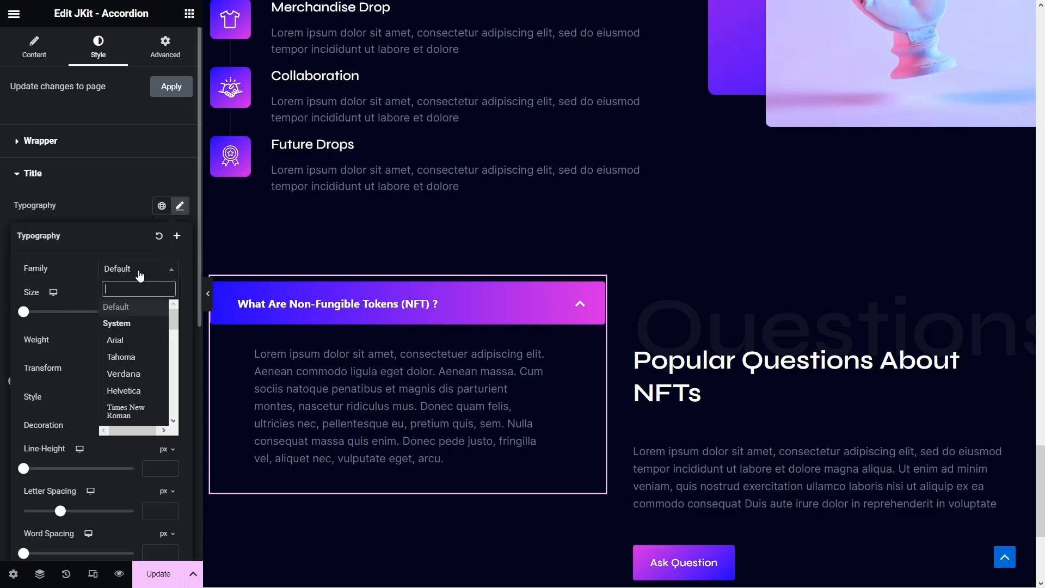
type("syne")
left_click(135, 323)
left_click(167, 312)
type("16")
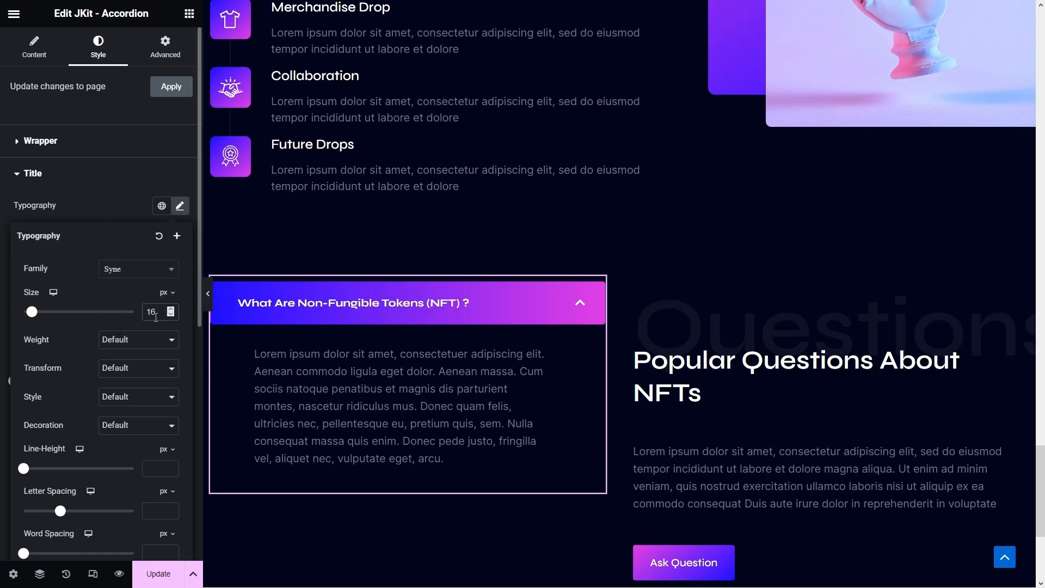
left_click(122, 340)
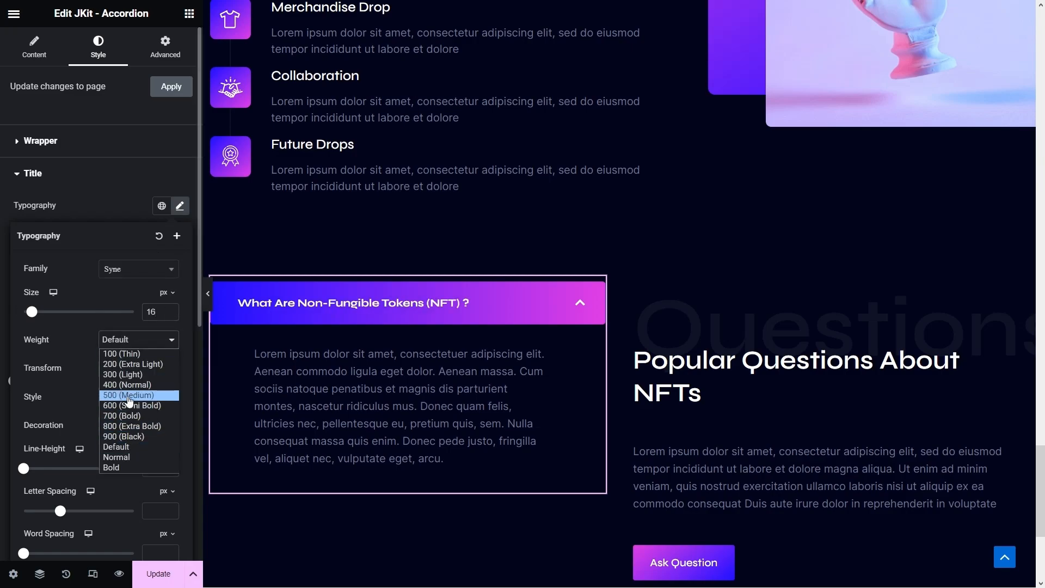
left_click(129, 395)
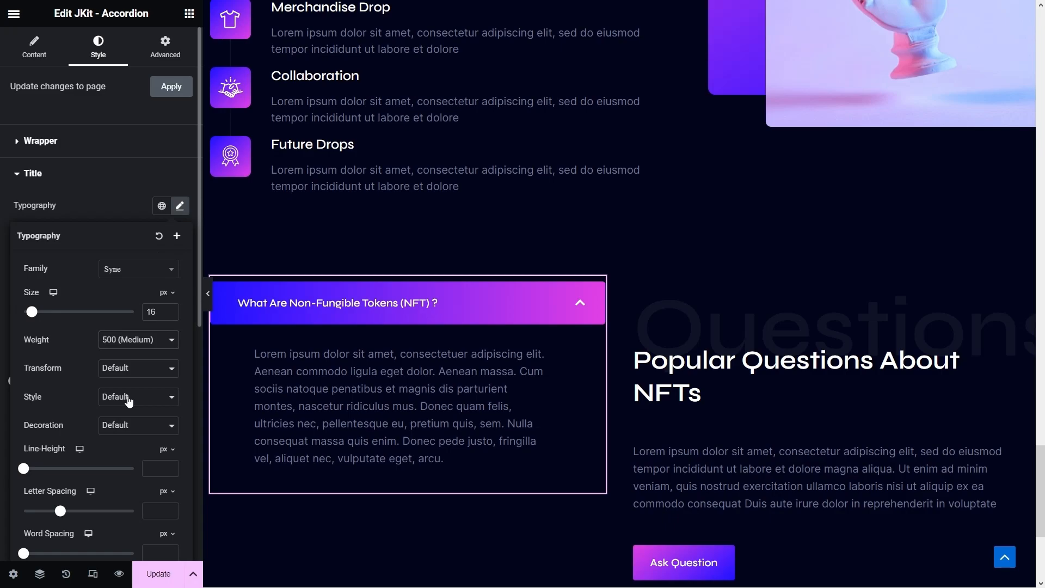
- Replace the first FAQ item's answer with shorter placeholder text
left_click(33, 46)
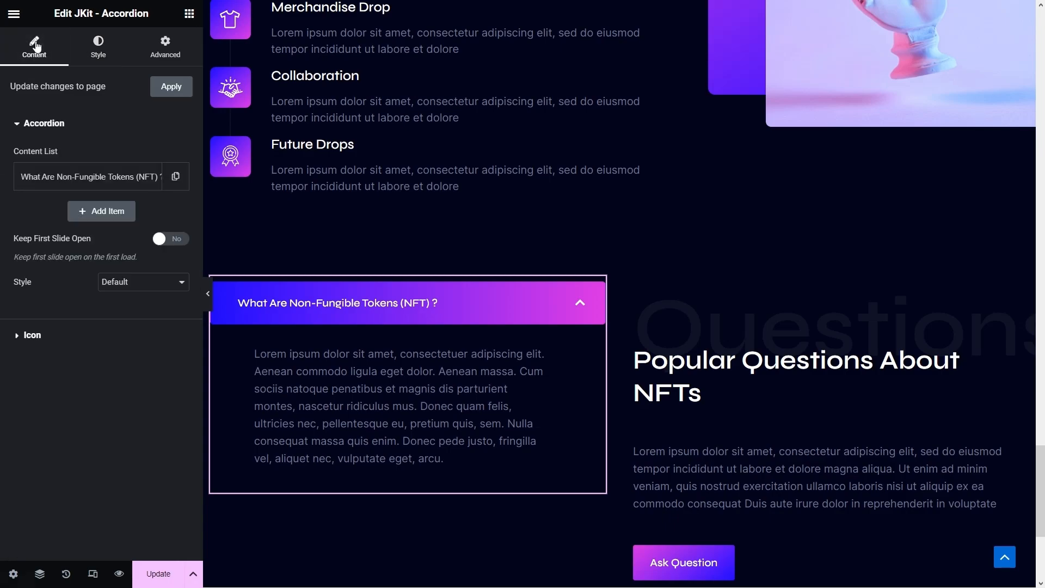
left_click(87, 179)
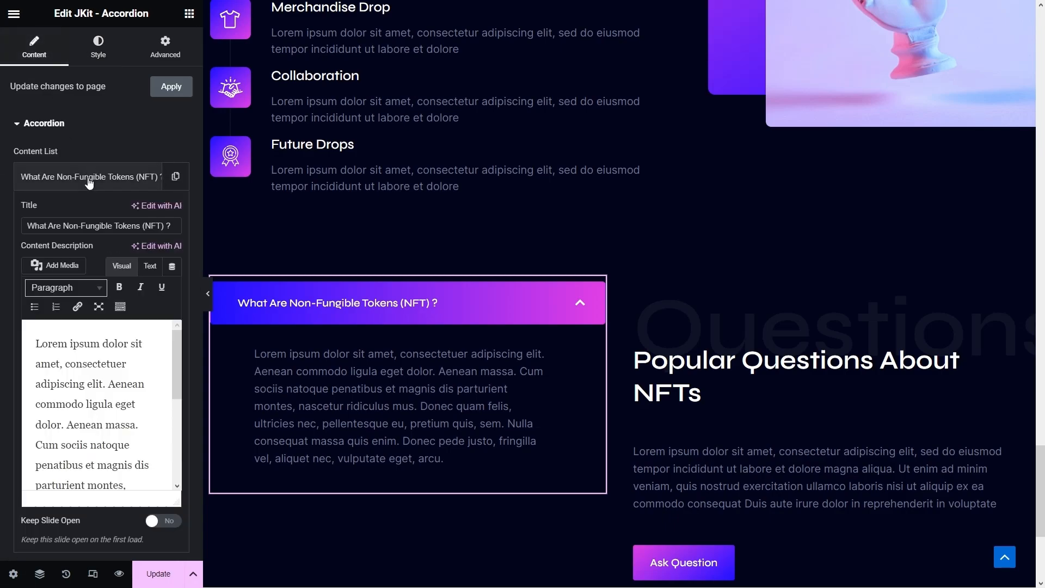
key("ctrl+a")
left_click(123, 390)
key("ctrl+a")
key("ctrl+v")
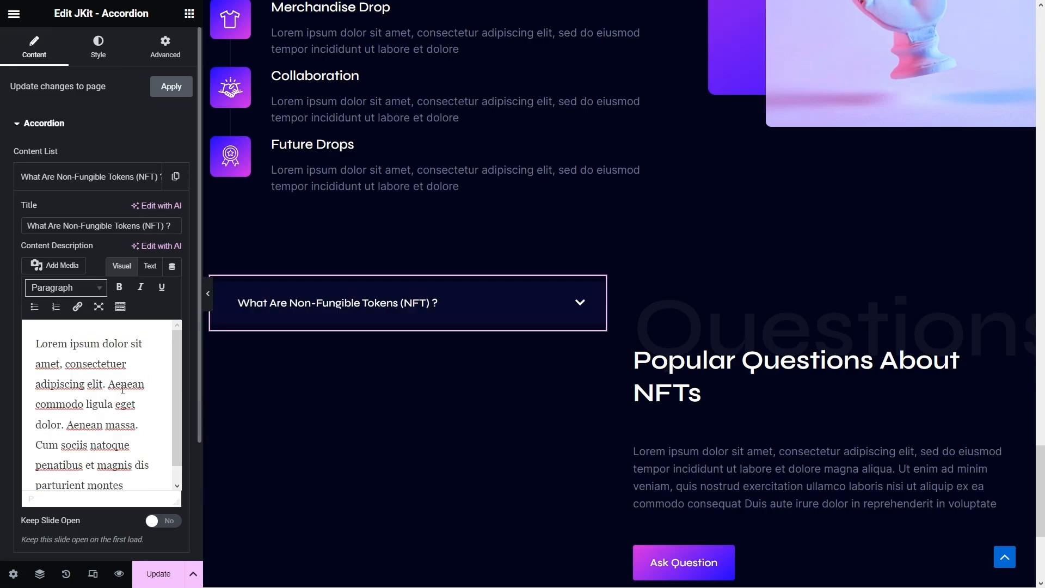
left_click(304, 312)
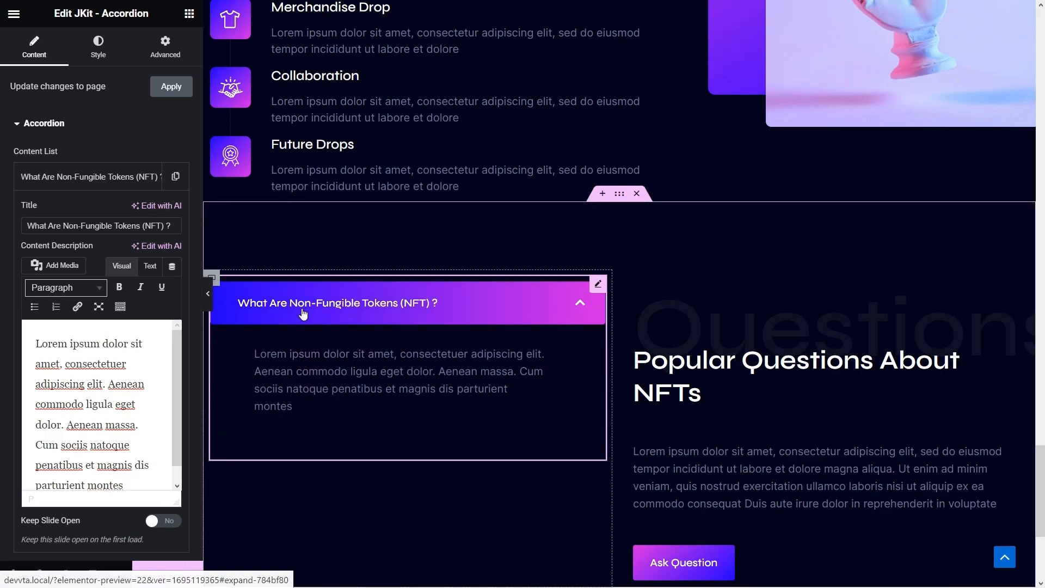
left_click(303, 314)
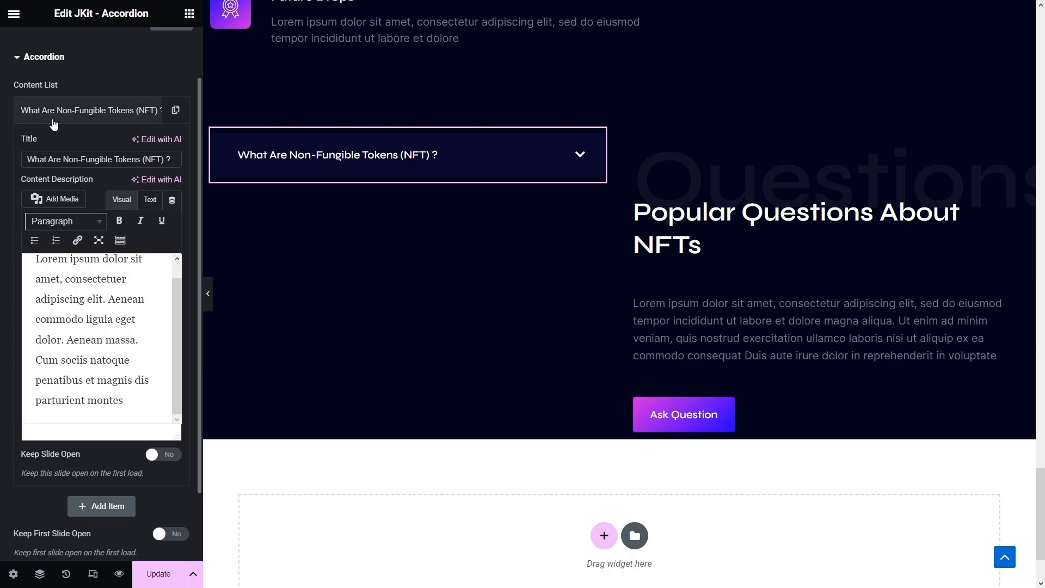
left_click(53, 118)
- Duplicate the first item to make four, and retitle the second as the future of NFTs
left_click(171, 112)
left_click(148, 212)
left_click(148, 246)
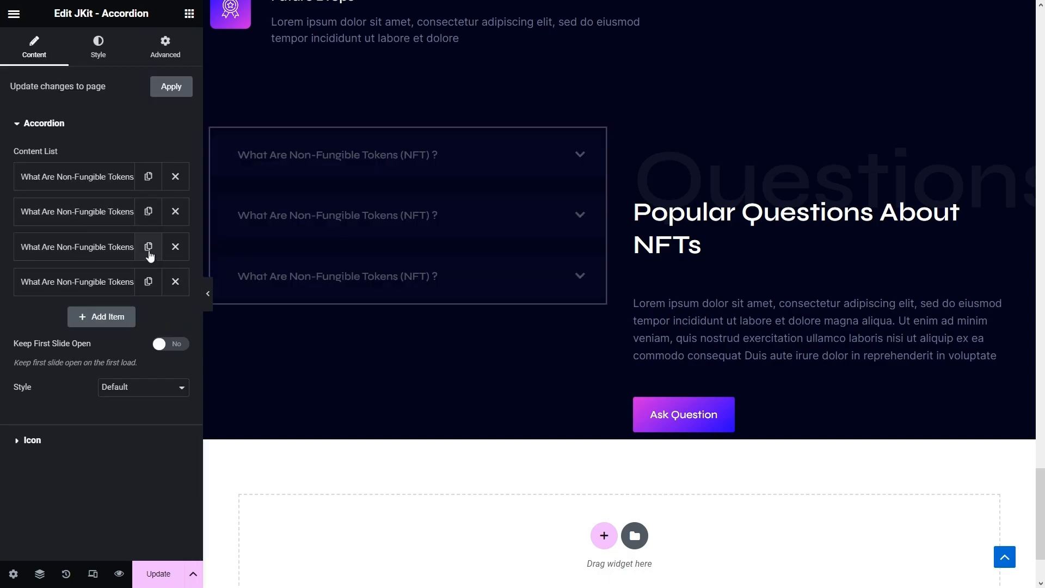
left_click(108, 212)
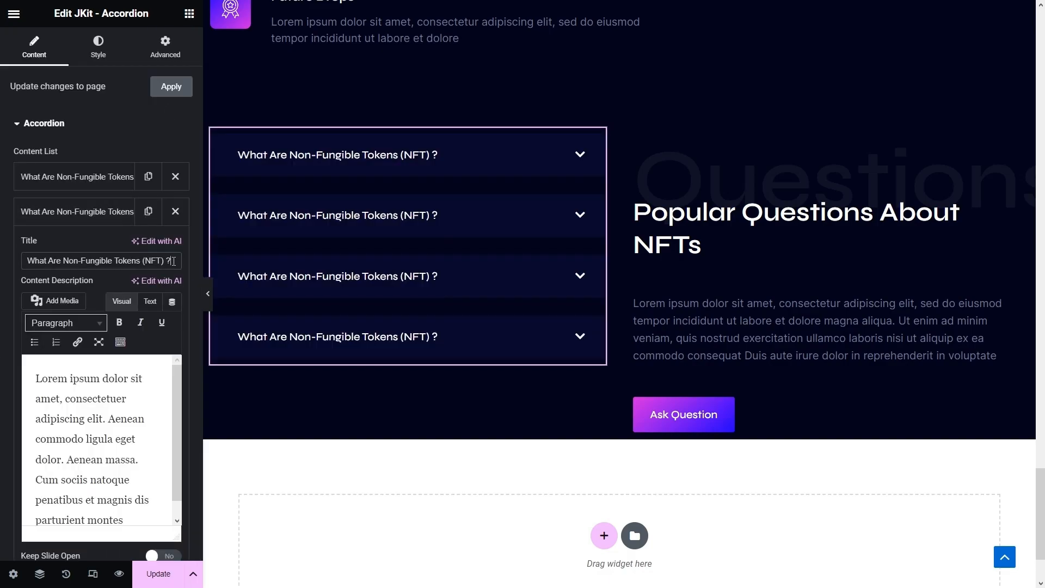
triple_click(42, 260)
type("What does the future of NFTs look like?")
left_click(98, 213)
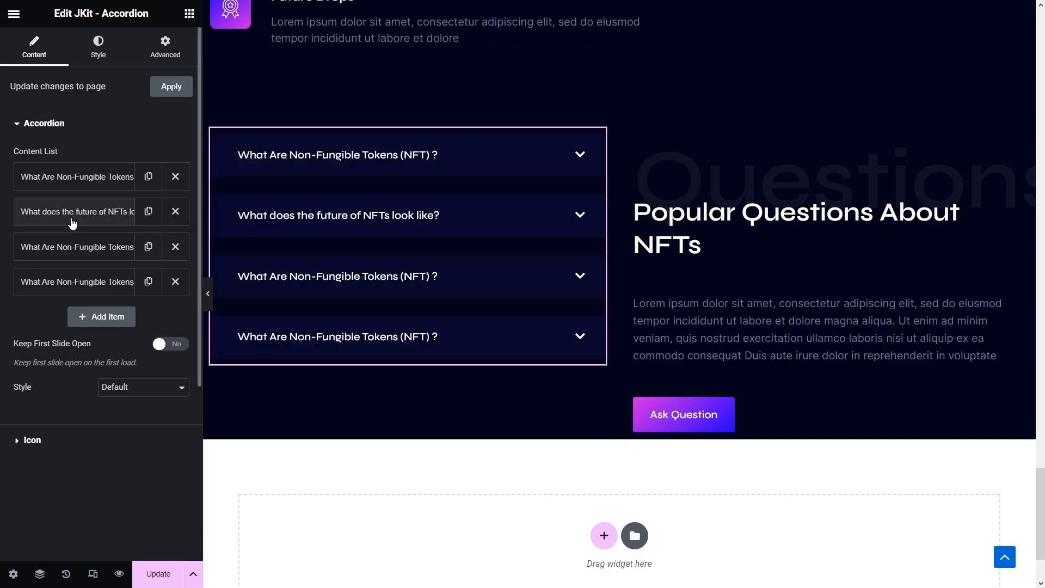
- Retitle the third and fourth questions to NFTs with digital art and NFTs and cryptocurrency
left_click(98, 250)
triple_click(175, 295)
type("How are Non-Fungible Tokens working with Digital Art?")
left_click(49, 249)
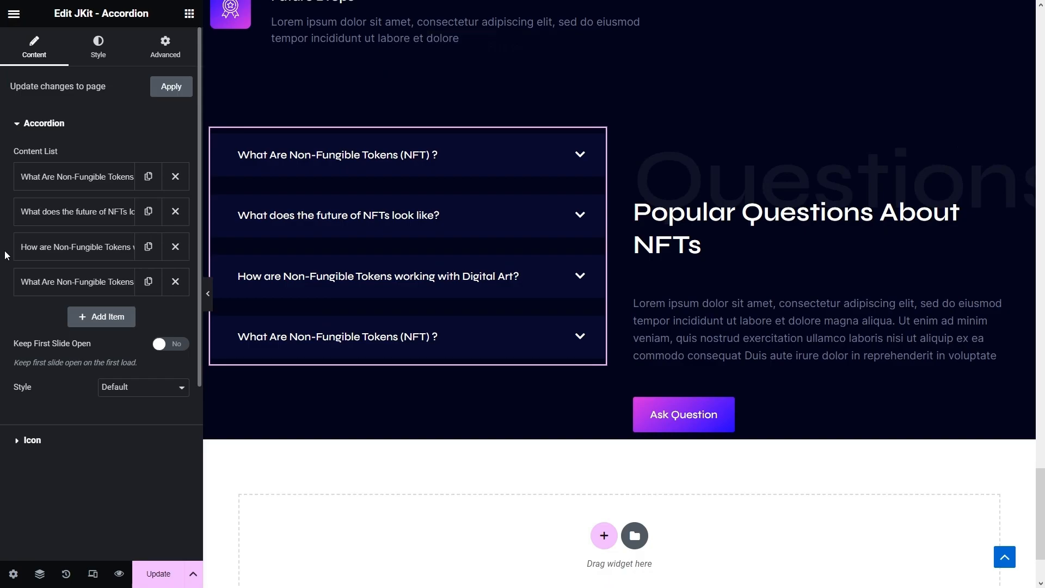
left_click(81, 281)
triple_click(170, 331)
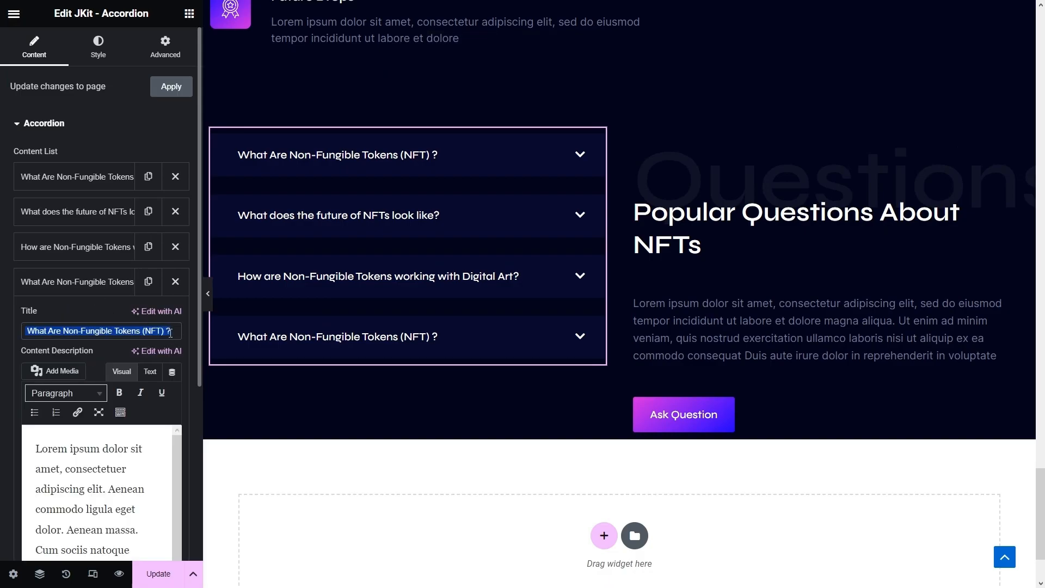
type("What's the connection between NFTs and Cryptocurrency?")
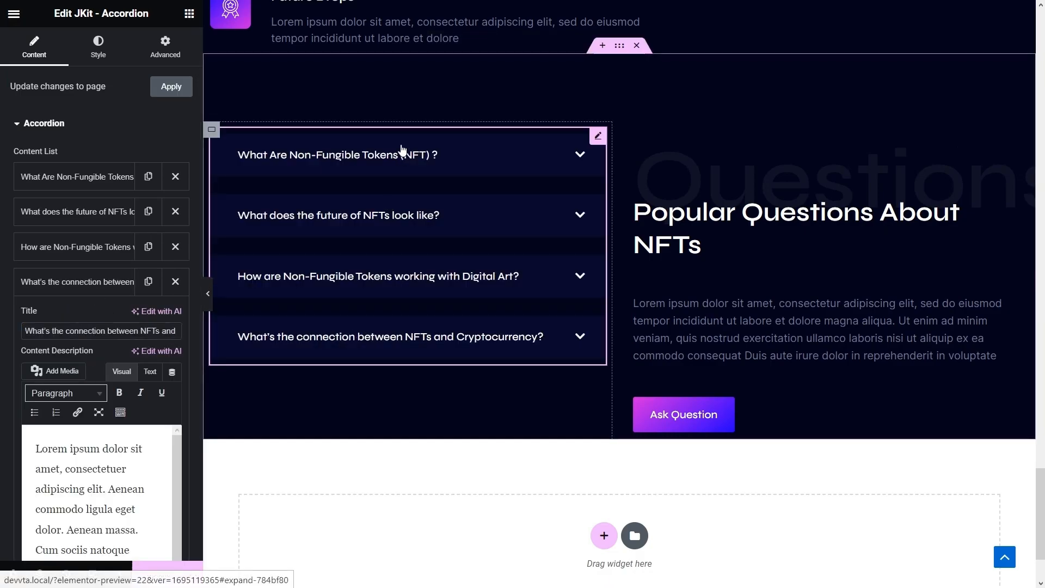
left_click(402, 155)
left_click(403, 157)
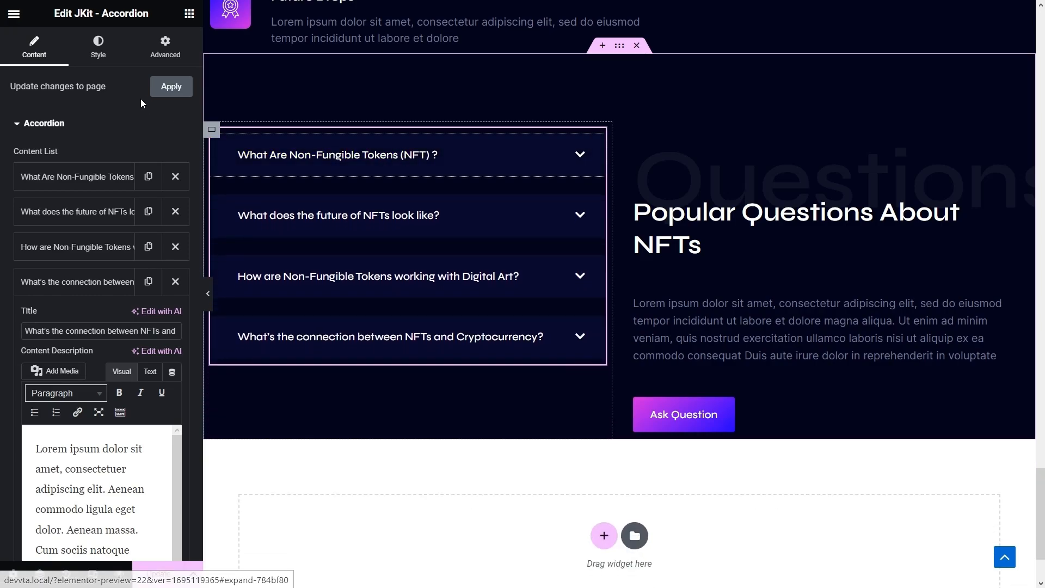
- Unlink the answer padding and set it to 30, 25, 15, 25 px
left_click(98, 54)
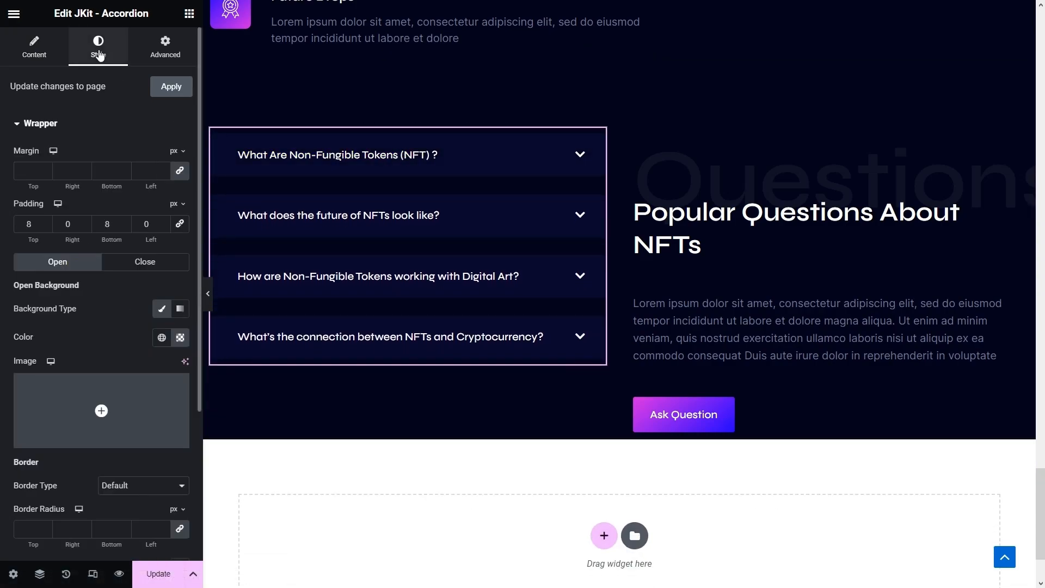
scroll(133, 217, "down", 4)
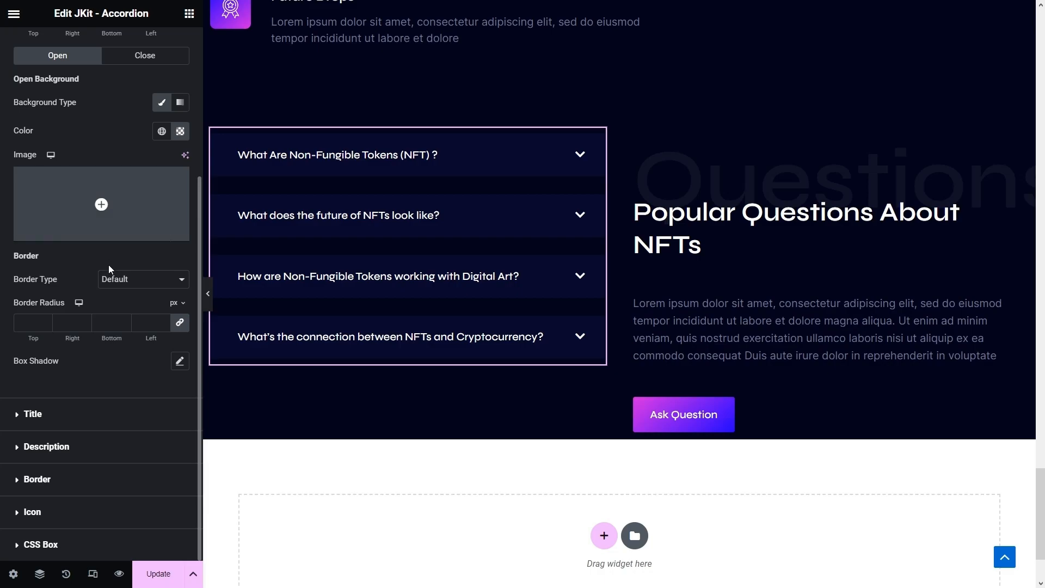
left_click(41, 454)
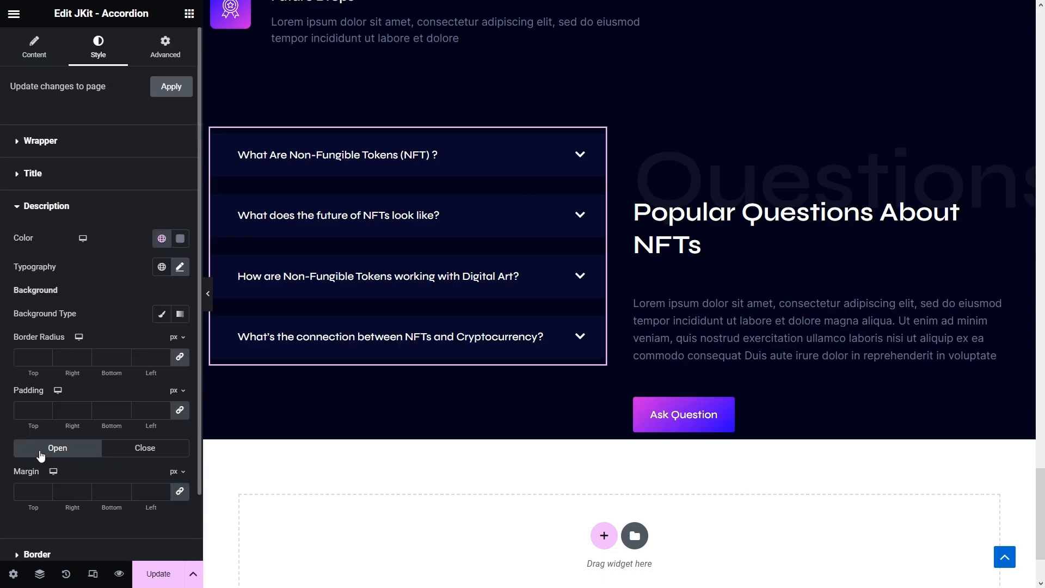
left_click(29, 410)
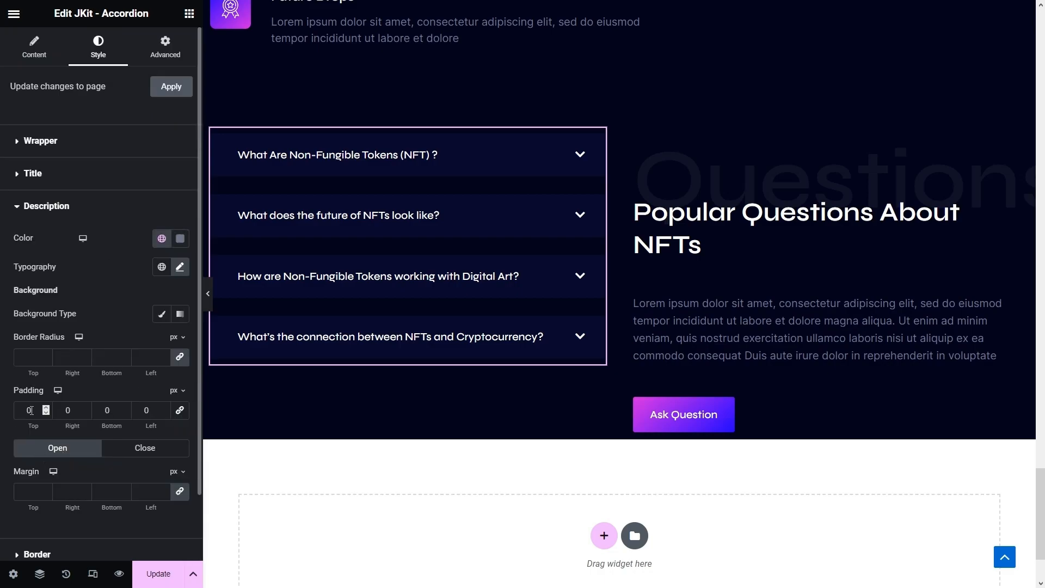
double_click(14, 414)
left_click(67, 411)
type("25")
double_click(107, 411)
left_click(141, 414)
- Expand each of the four FAQ items in the preview to check the answer spacing
left_click(314, 159)
left_click(366, 299)
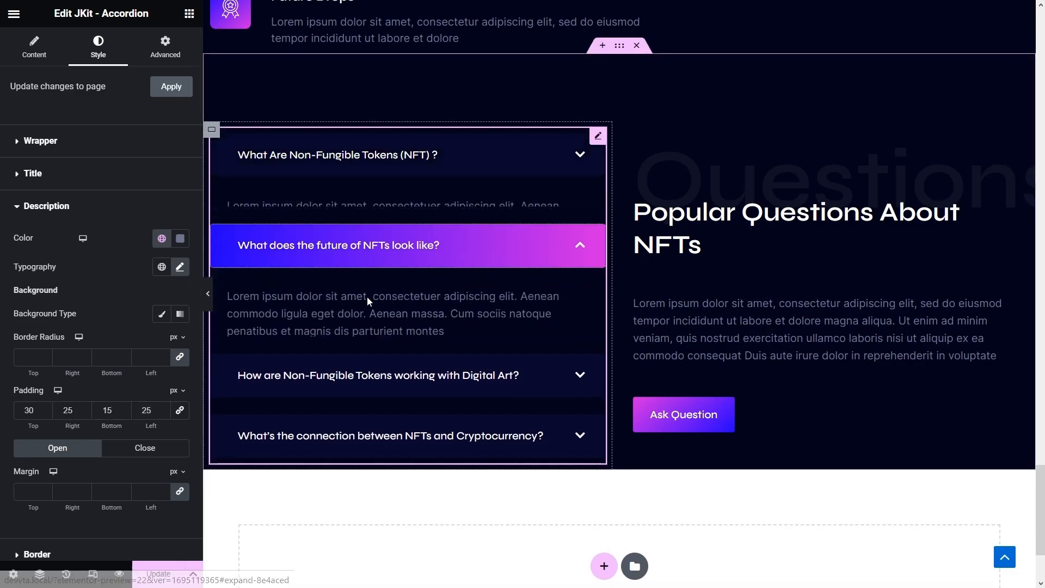
left_click(373, 380)
left_click(374, 431)
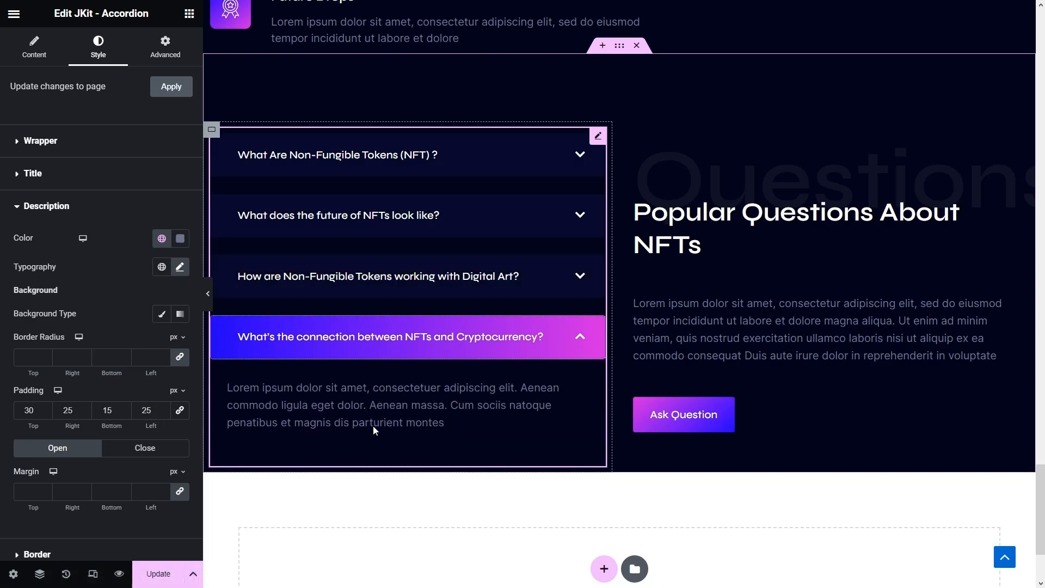
left_click(354, 351)
scroll(256, 407, "down", 2)
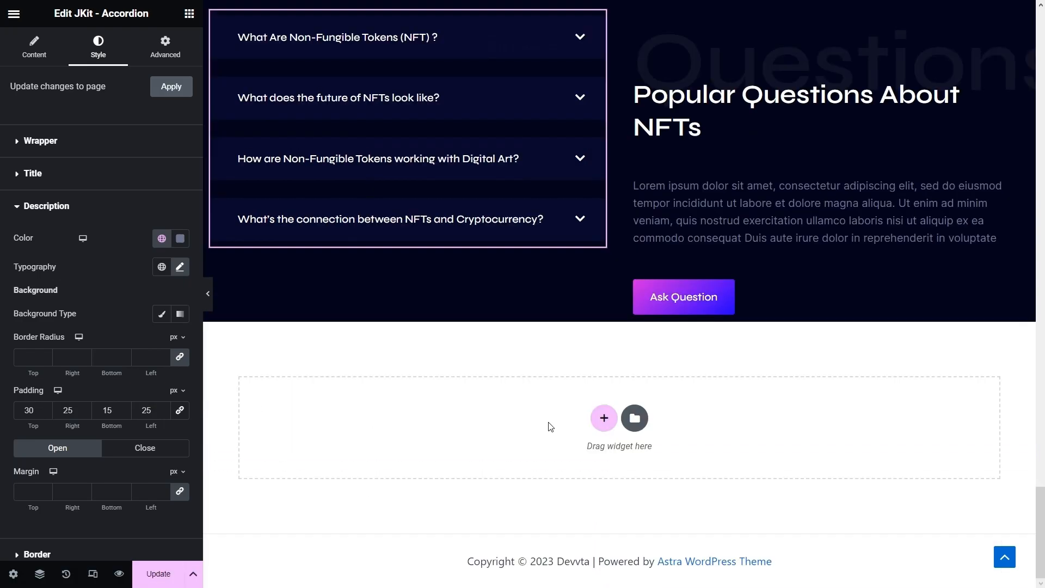
- Add a new container below the FAQ and paste the FAQ section's dark style onto it
left_click(599, 419)
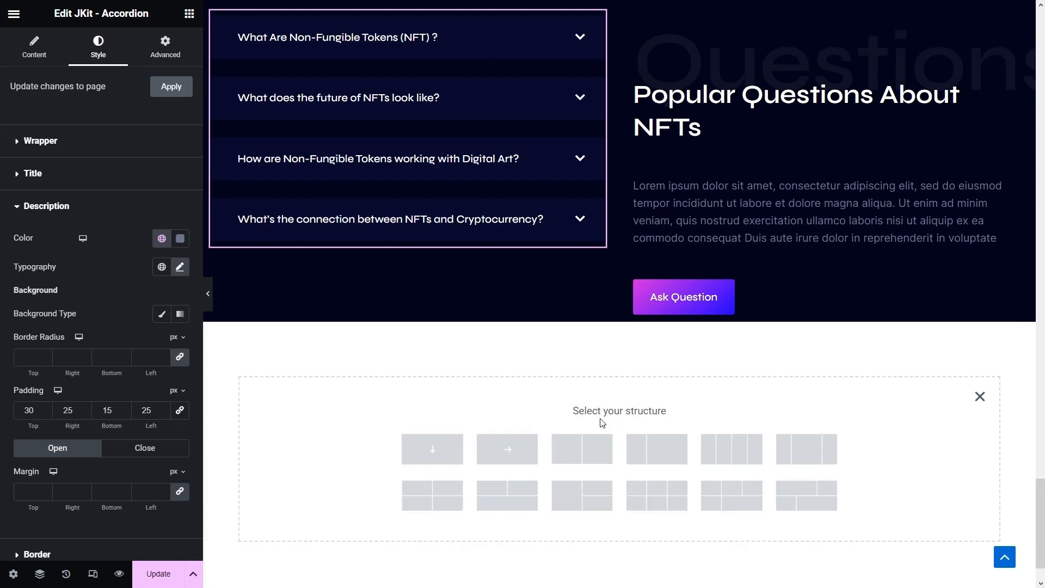
left_click(503, 463)
scroll(518, 448, "up", 5)
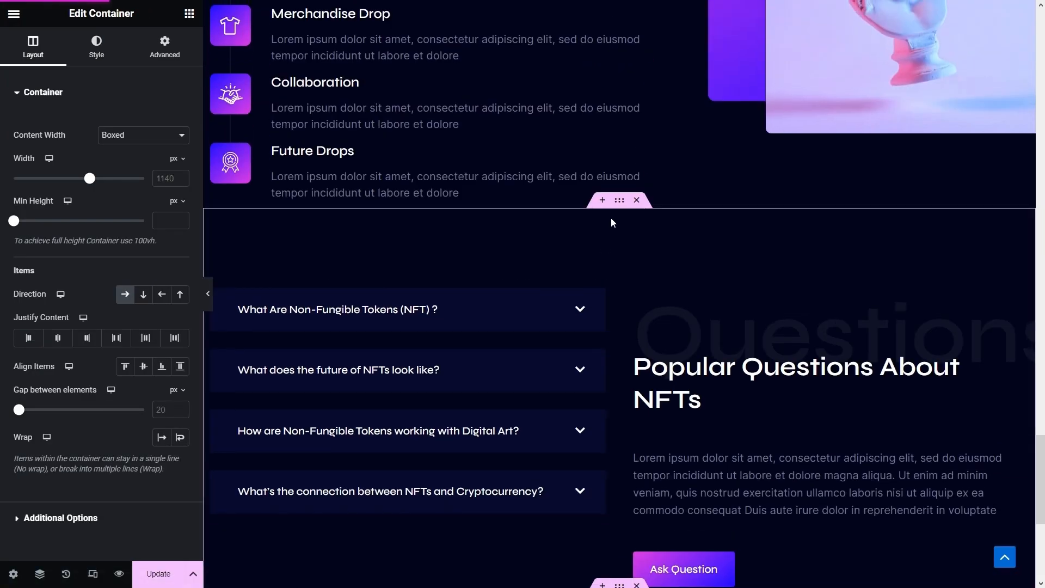
right_click(622, 206)
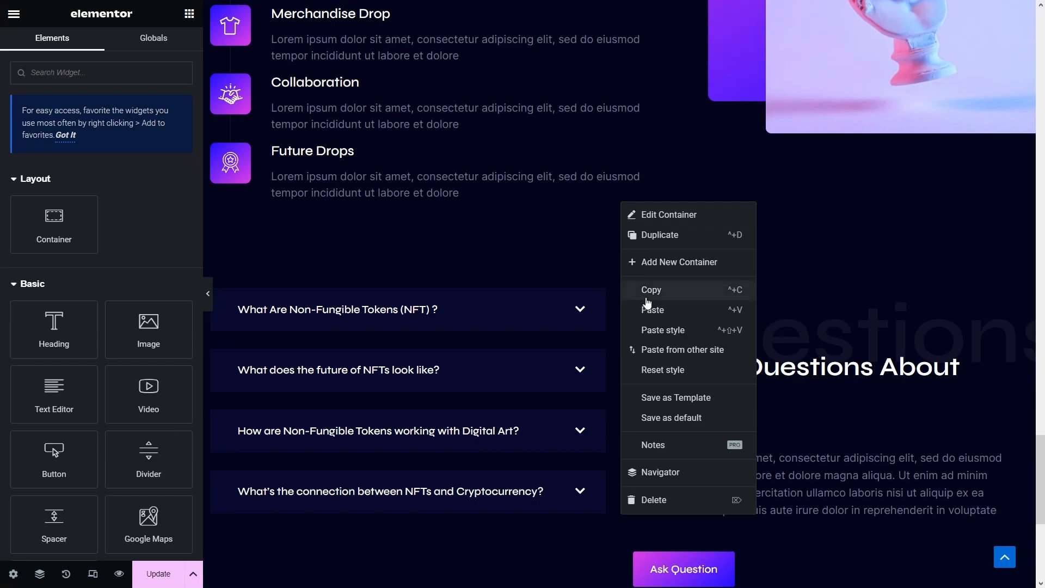
left_click(646, 298)
scroll(634, 303, "down", 5)
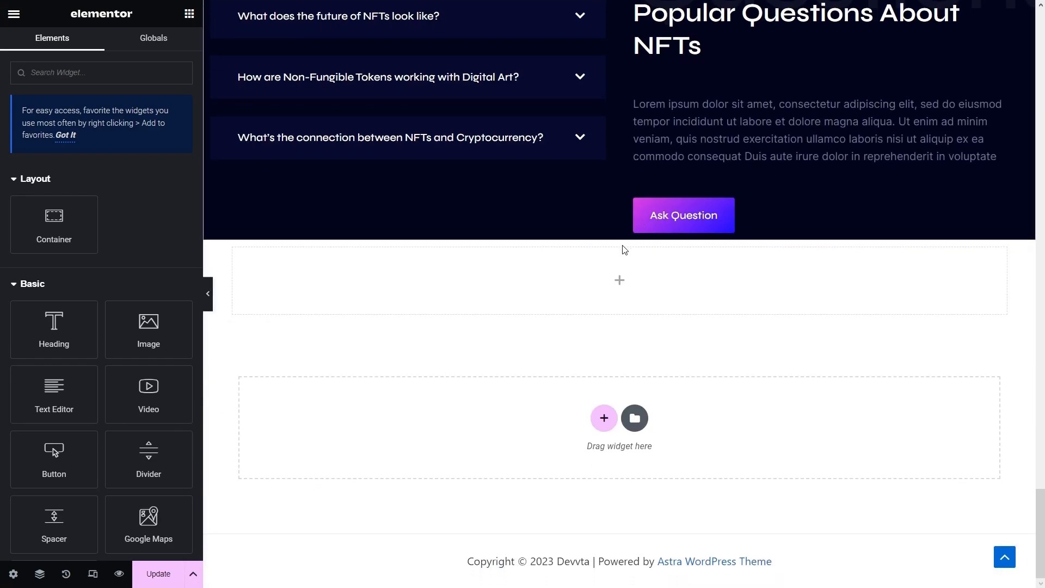
right_click(621, 234)
left_click(684, 362)
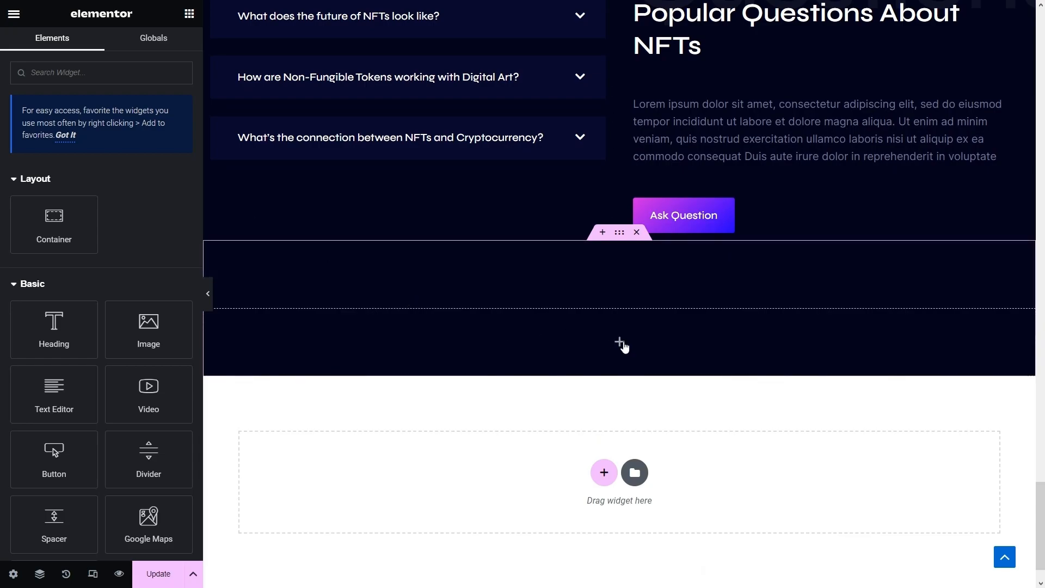
- Place an inner Container in the dark section and set its content width to Full Width
left_click_drag(321, 343, 335, 338)
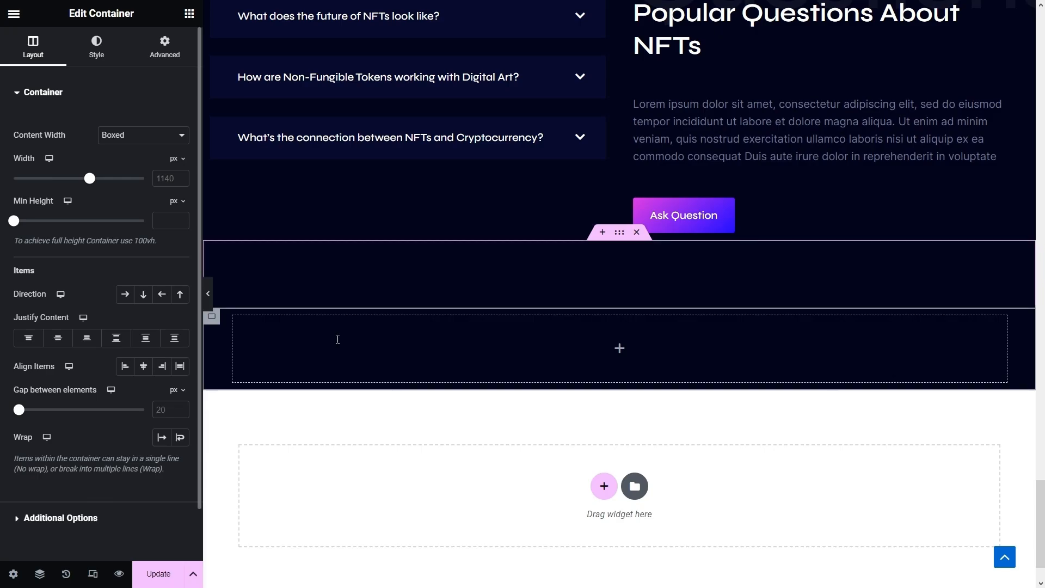
left_click(126, 136)
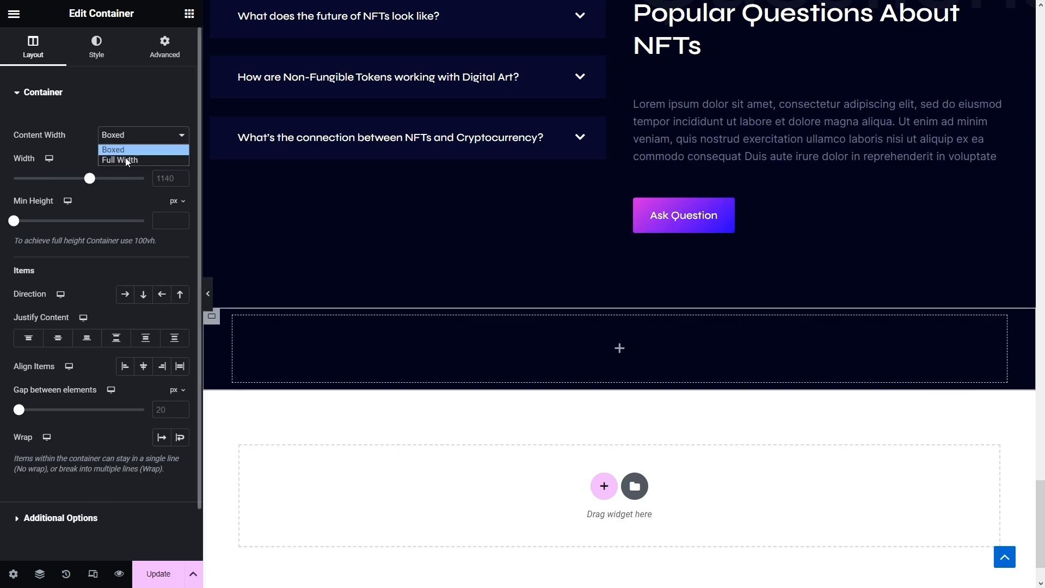
left_click(125, 160)
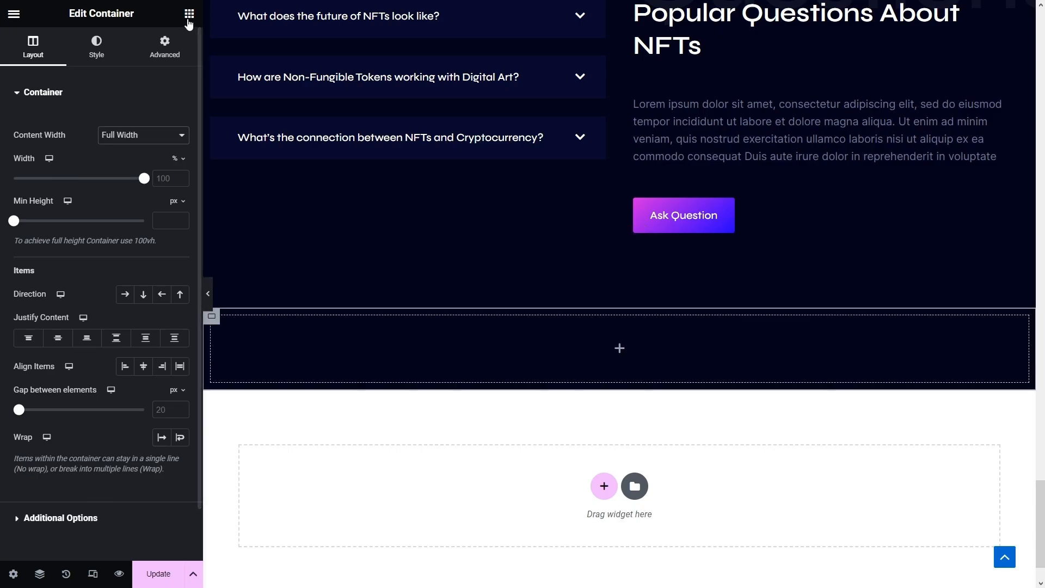
left_click(189, 13)
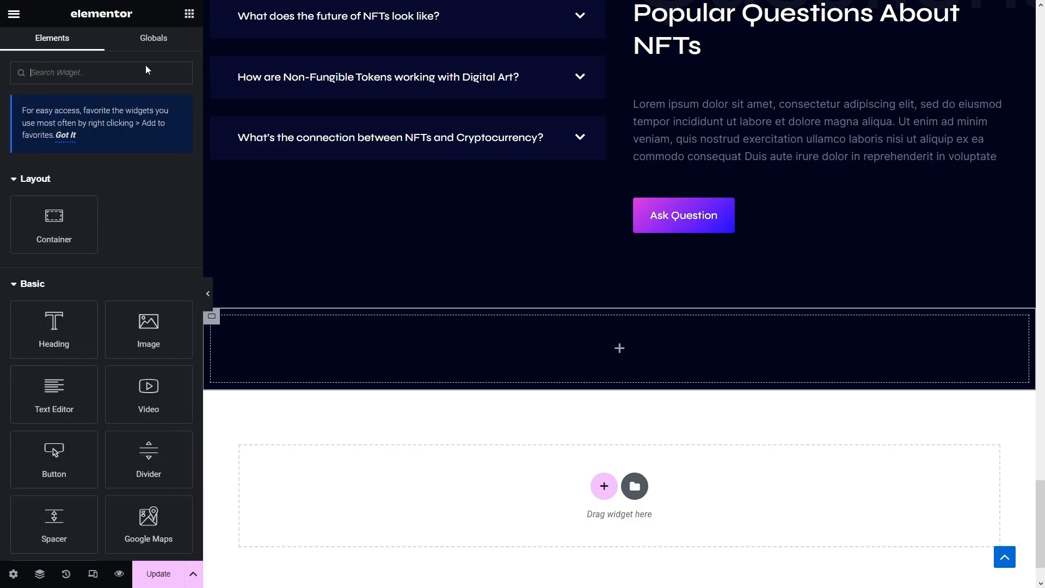
- Search widgets for 'testi' and drop JKit - Testimonial into the new container
left_click(90, 79)
type("jkit")
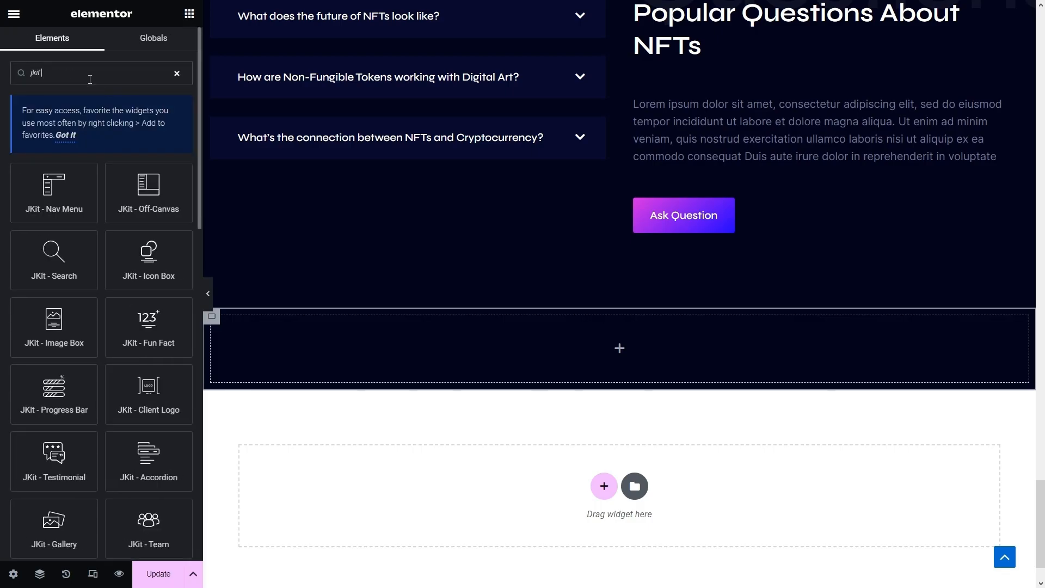
type(" t")
key("ctrl+a")
type("testi")
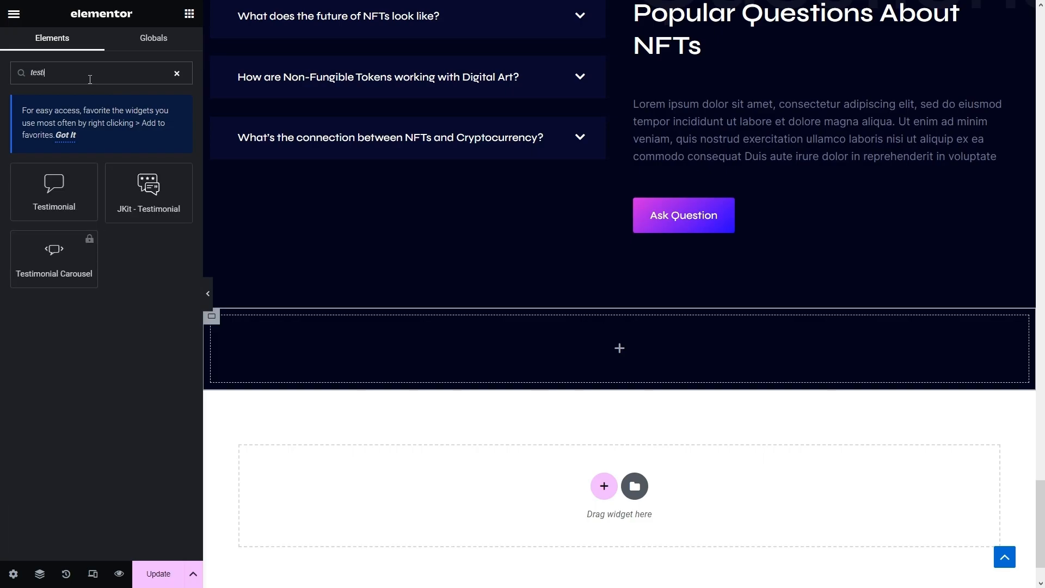
left_click_drag(148, 191, 427, 338)
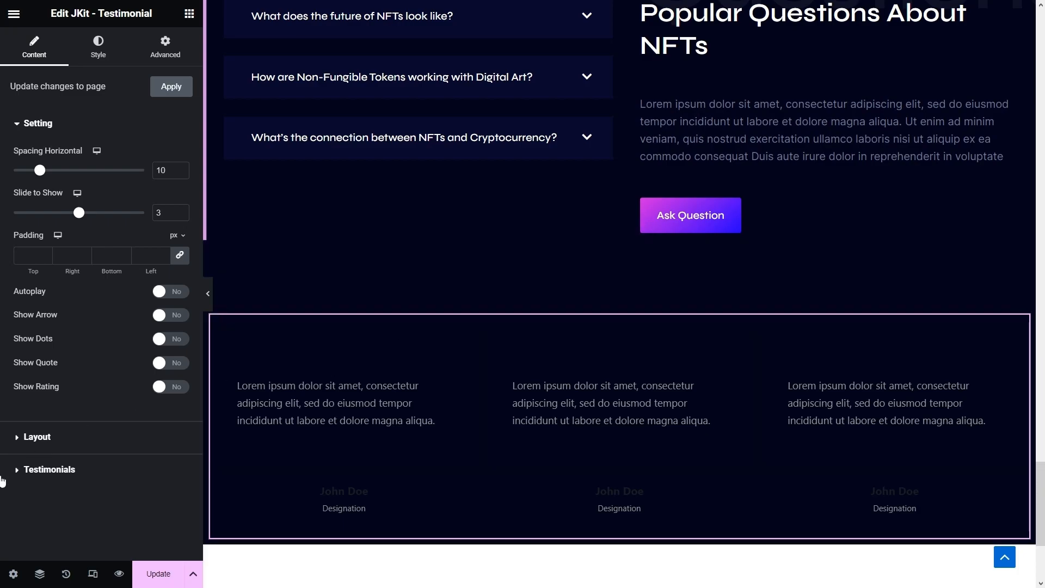
- Delete four of the five testimonial items so only one remains
left_click(66, 469)
left_click(172, 409)
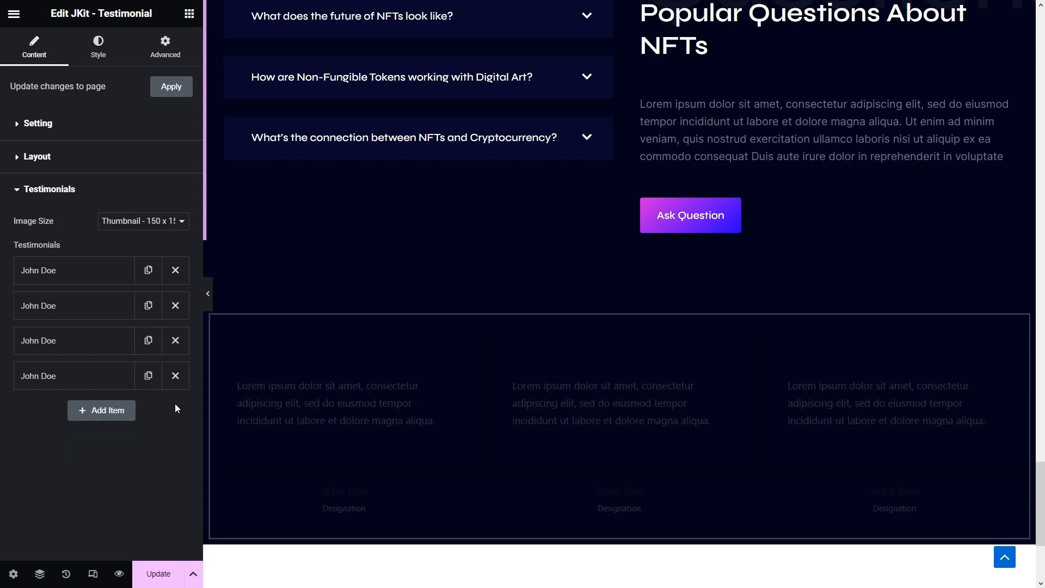
left_click(175, 375)
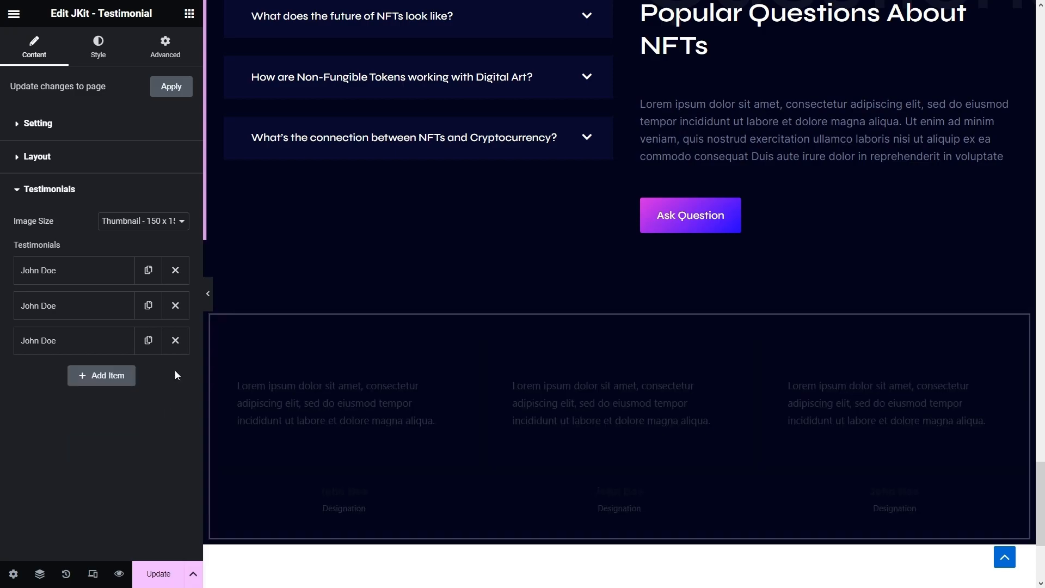
left_click(176, 339)
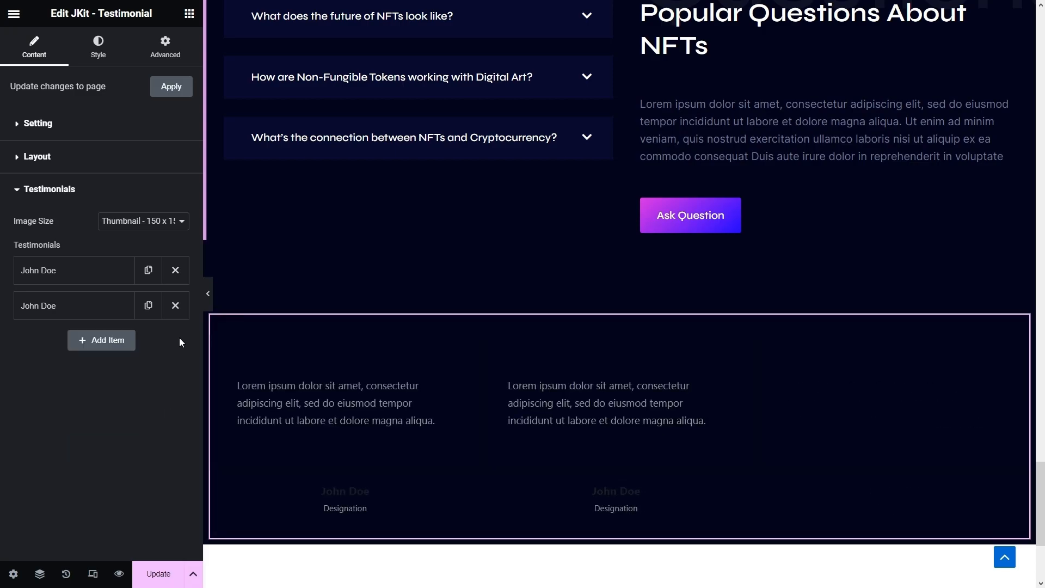
left_click(176, 306)
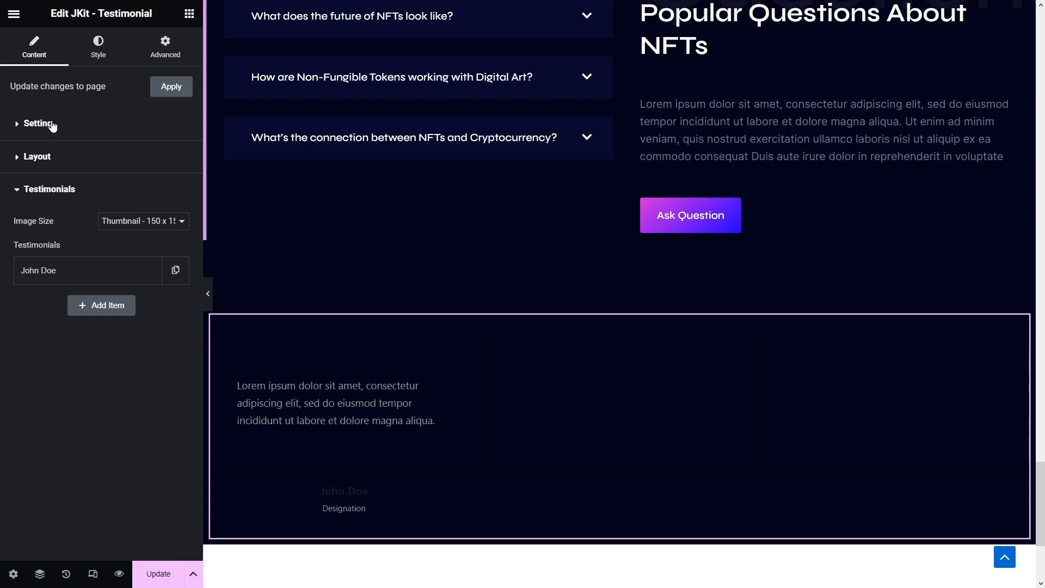
- Set Image Size to Full, Slides to Show to 1, and turn on Show Quote and Show Rating
left_click(157, 226)
left_click(122, 298)
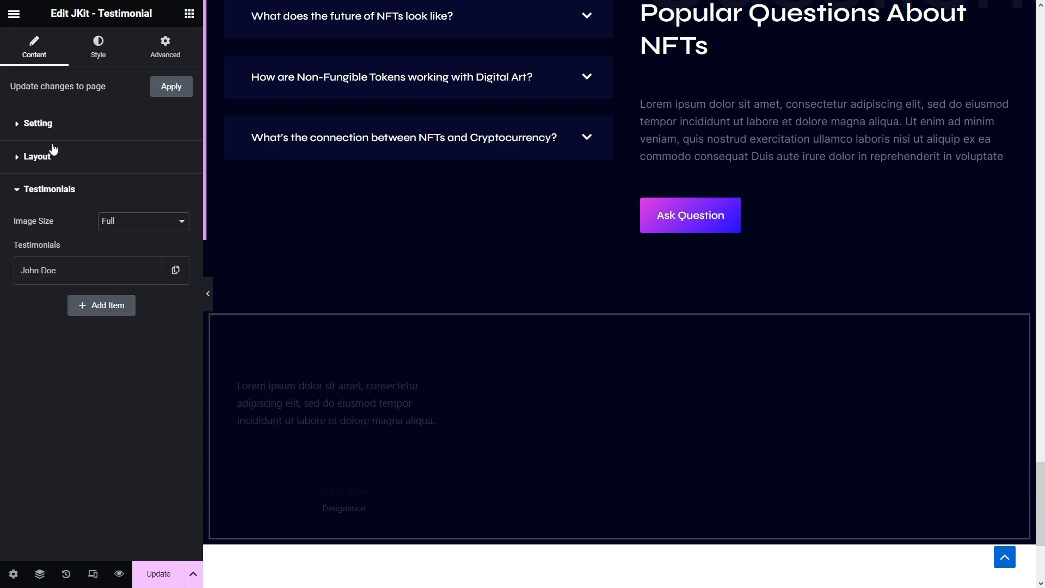
left_click(46, 125)
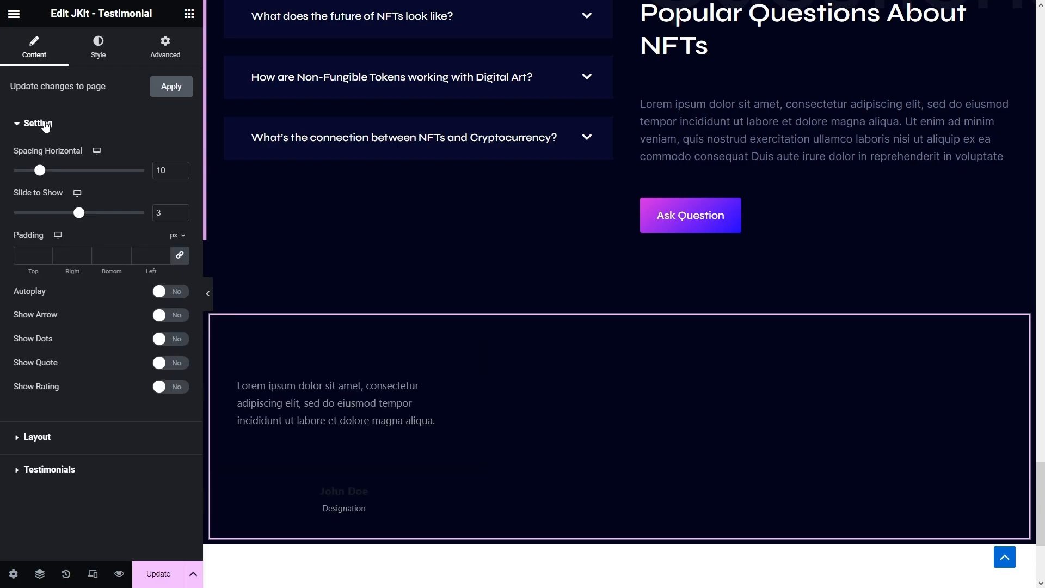
left_click_drag(175, 214, 155, 209)
type("1")
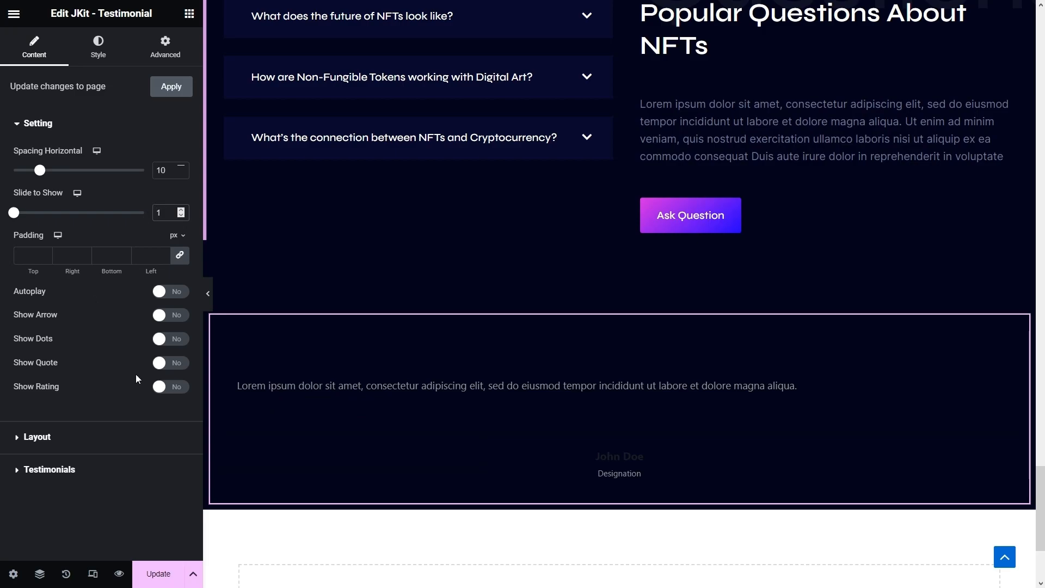
left_click(161, 363)
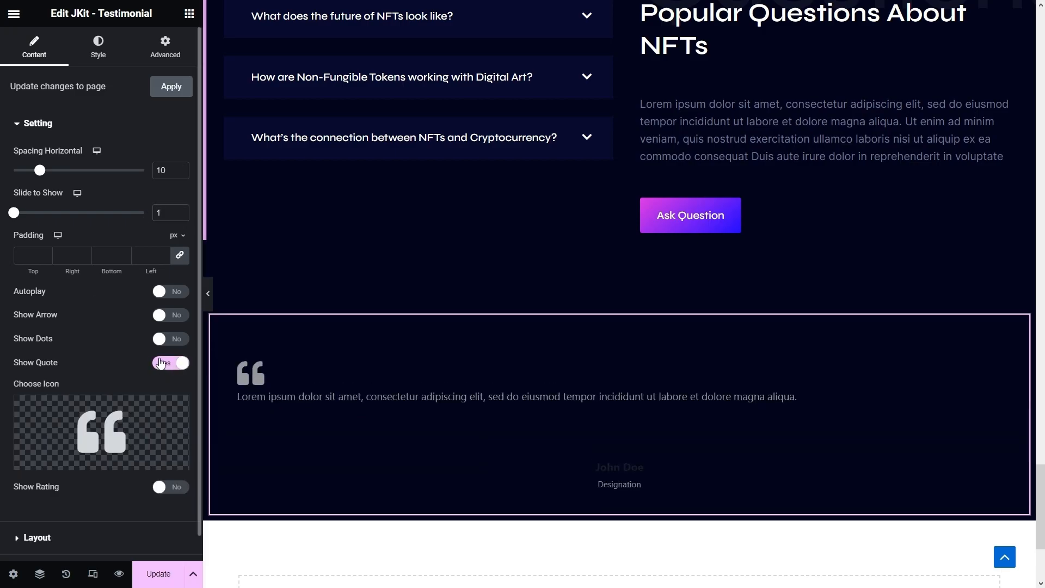
left_click(167, 487)
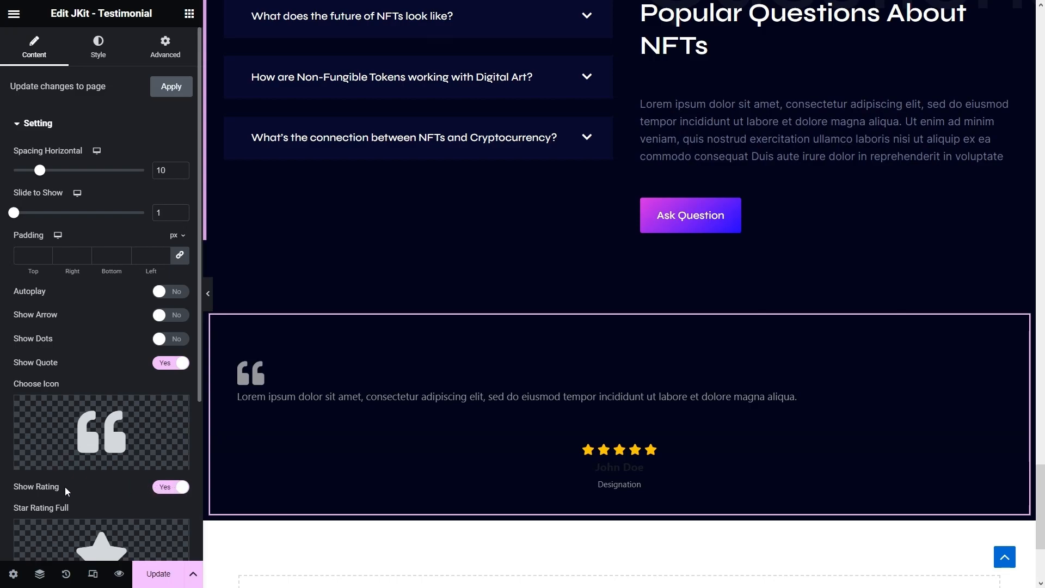
- Replace the testimonial's placeholder Client Name with the client's real name
scroll(64, 486, "down", 4)
left_click(57, 546)
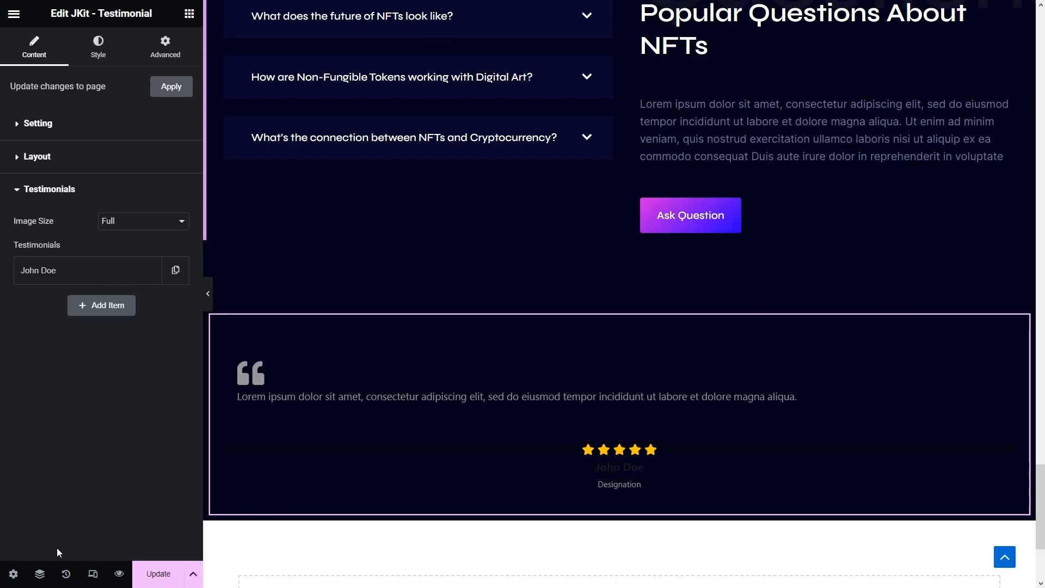
left_click(90, 270)
left_click_drag(85, 191, 2, 203)
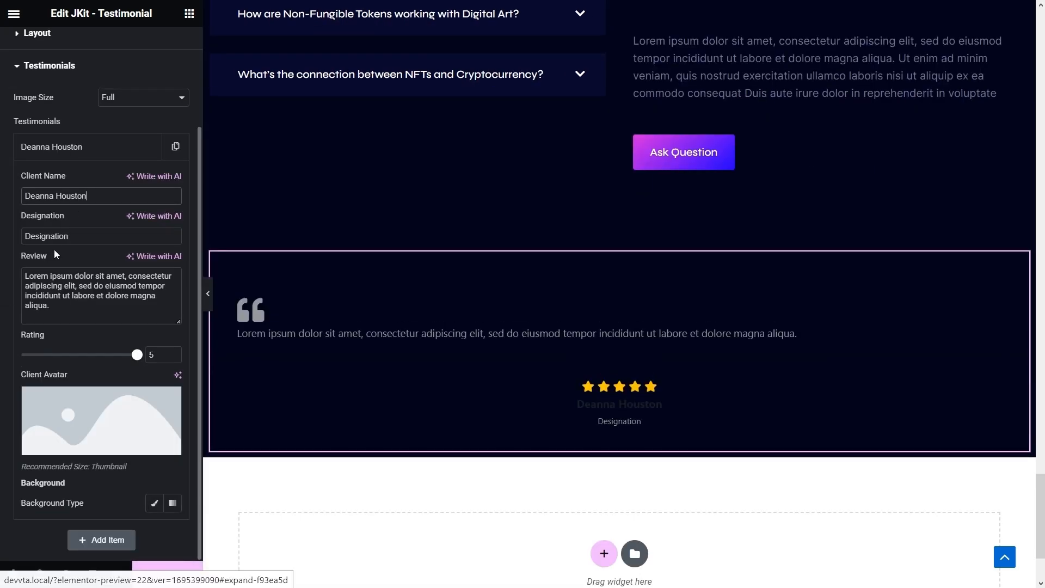
- Replace the review with a longer Lorem ipsum passage and set testimonial-N8572T7.jpg as client avatar
left_click(54, 308)
key("ctrl+a")
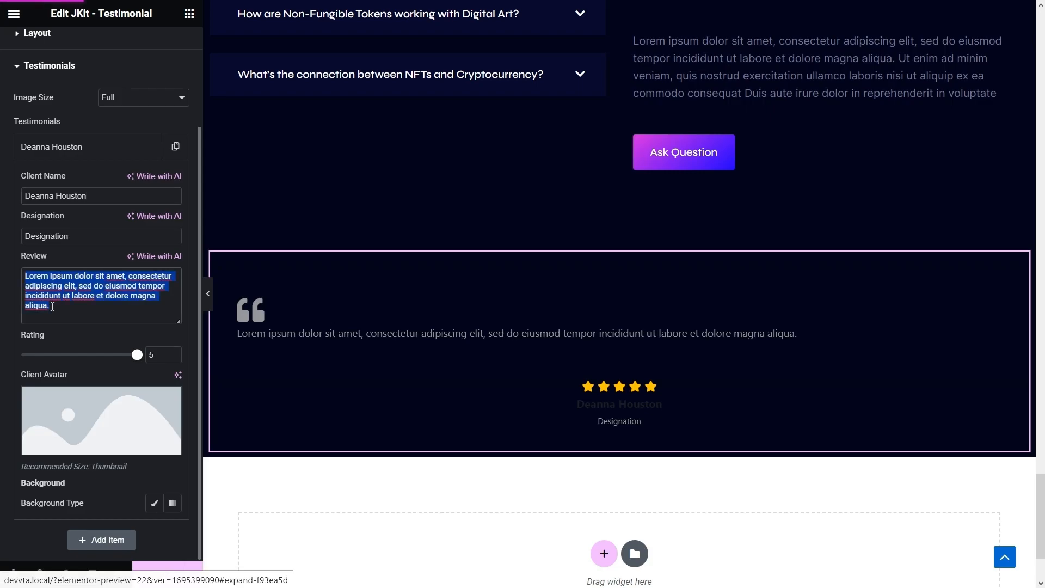
type("Lorem ipsum dolor sit amet, consectetur adipiscing elit, sed do eiusmod tempor incididunt ut labore et dolore magna aliqua. Enim ad minim veniam, quis nostrud exercitation ullamco laboris nisi ut aliquip")
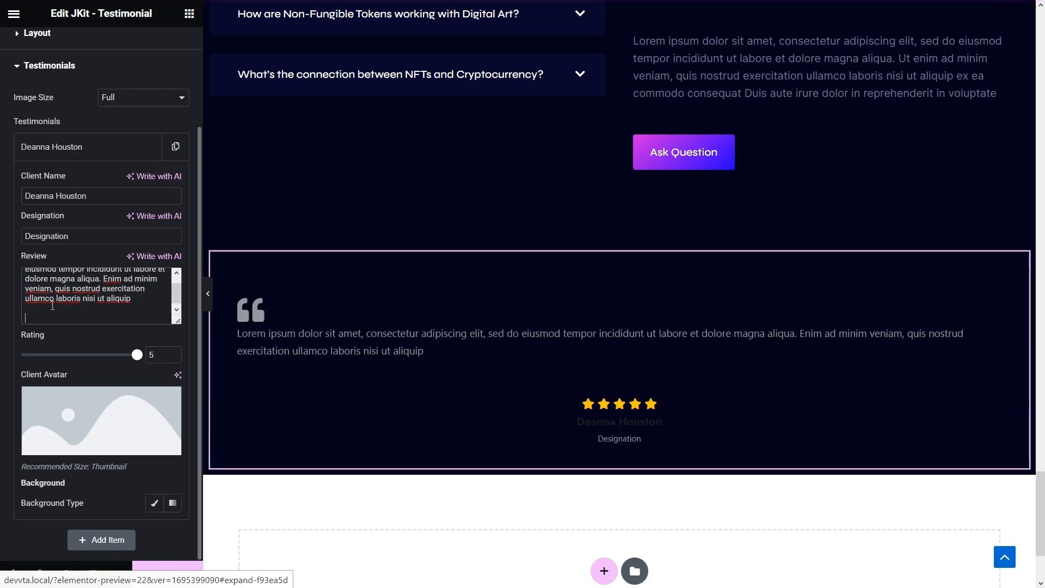
key("BackSpace")
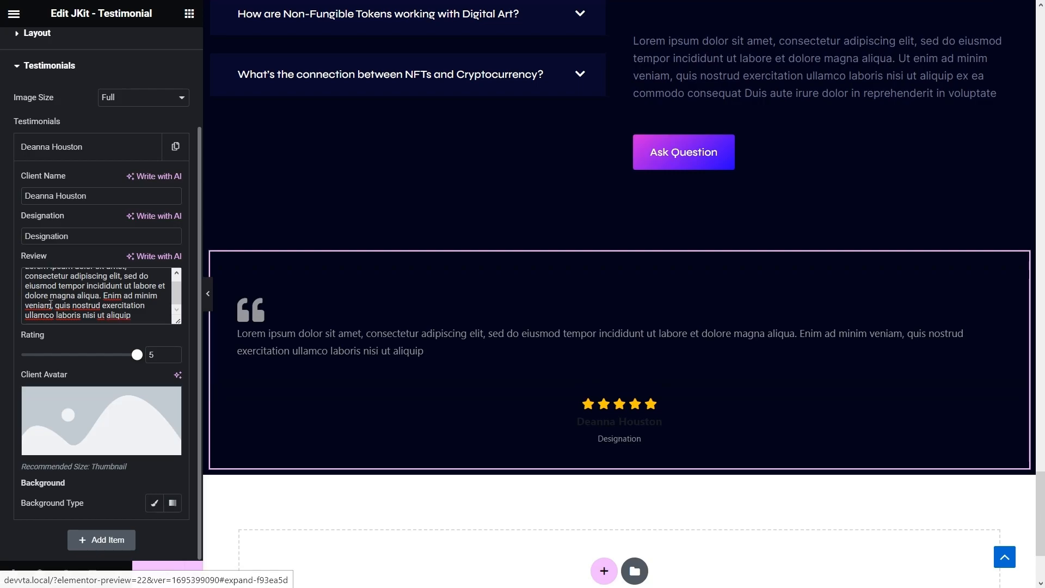
left_click(100, 411)
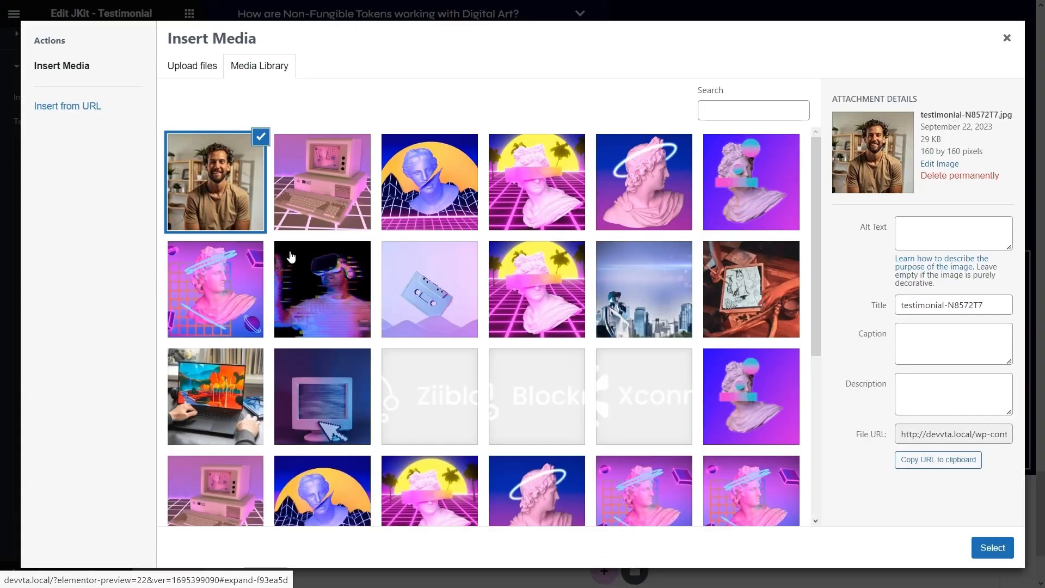
left_click(992, 549)
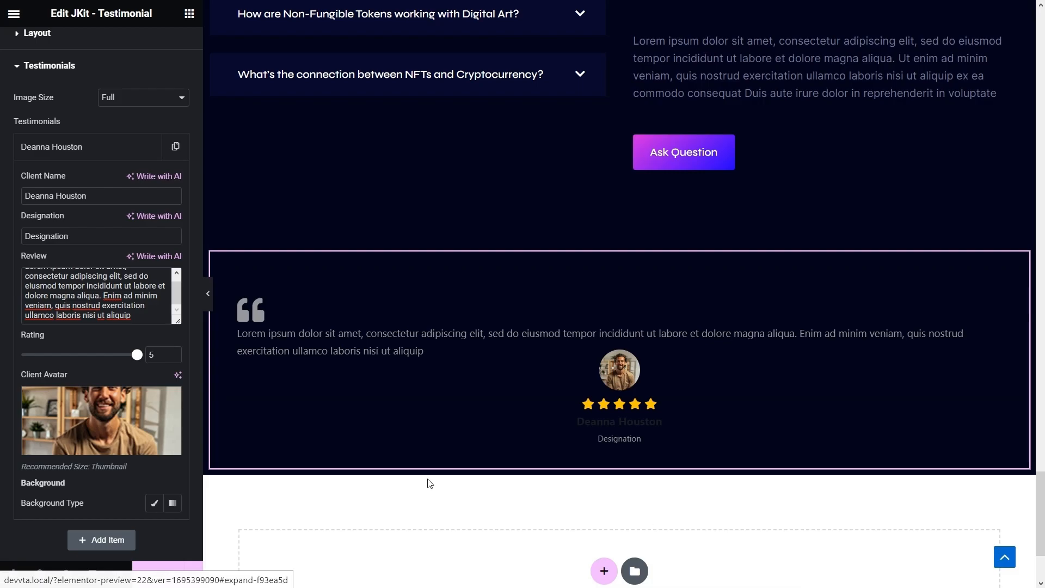
- Scroll the Elementor panel back up to the top of the JKit Testimonial settings
scroll(87, 419, "up", 3)
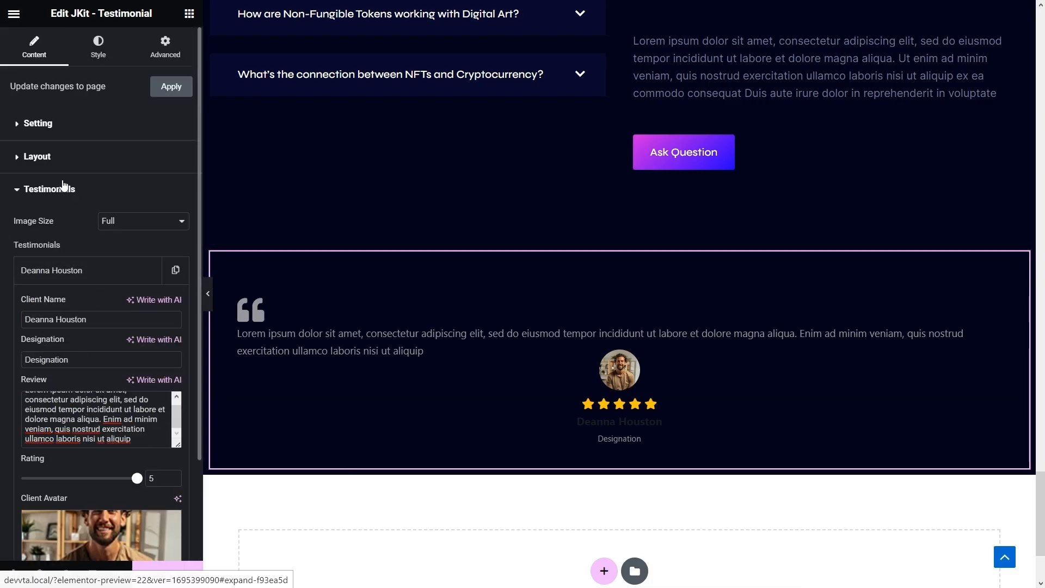
- Left-align the content wrapper and give it a classic #08092D background
left_click(99, 45)
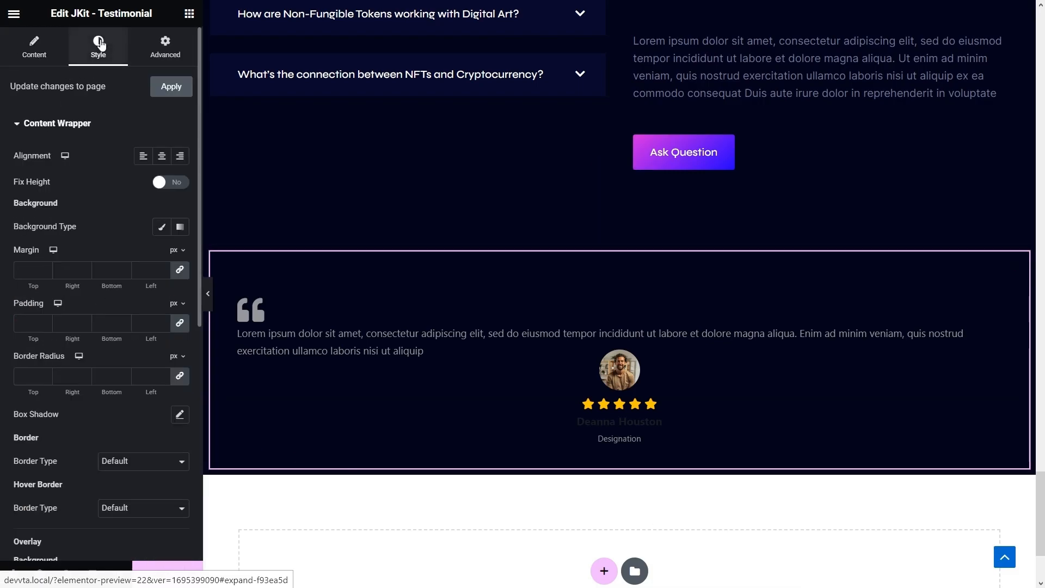
left_click(141, 156)
left_click(161, 231)
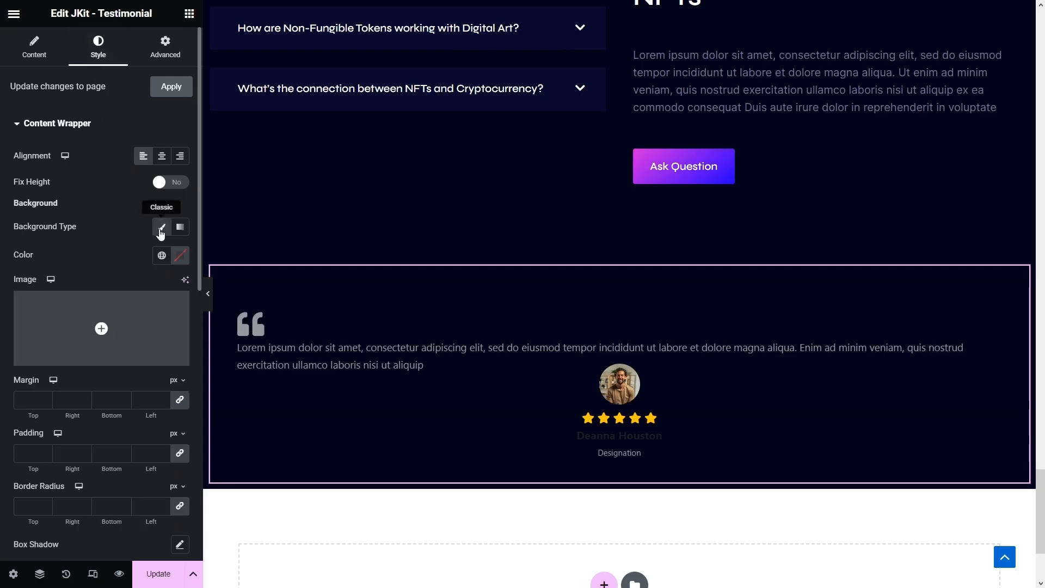
left_click(180, 255)
left_click(132, 449)
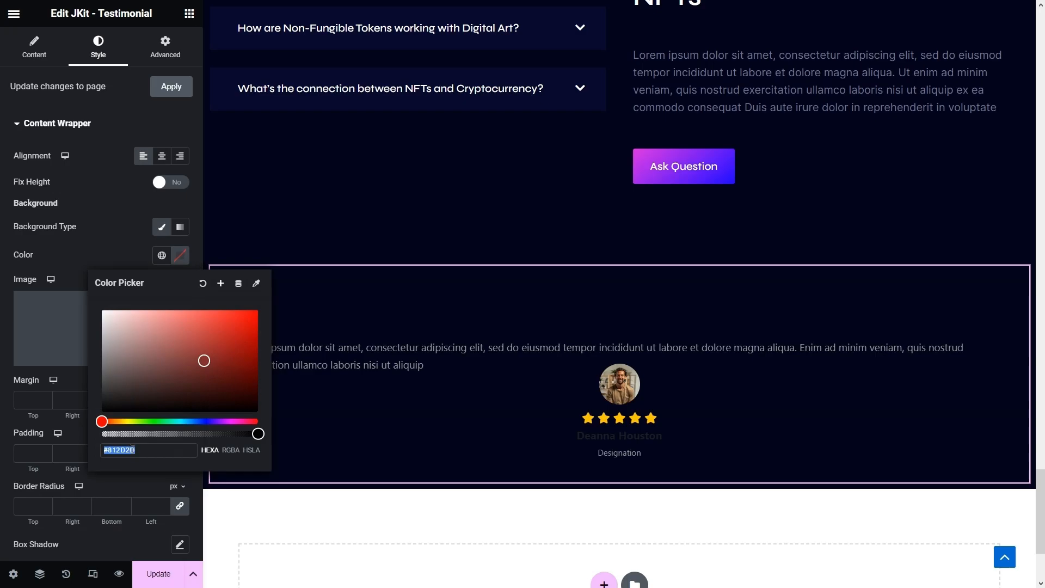
type("#08092D")
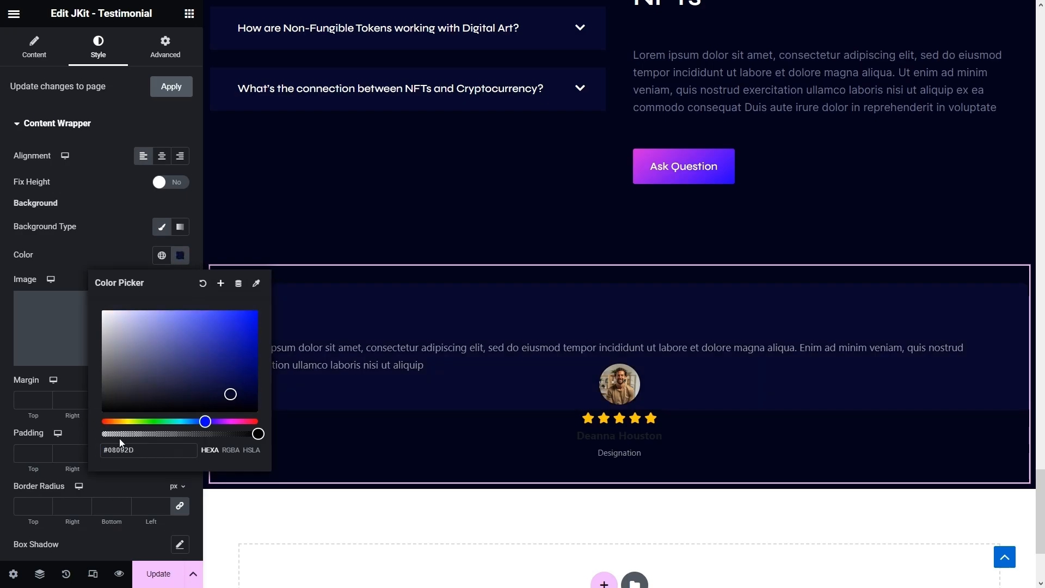
left_click(1, 257)
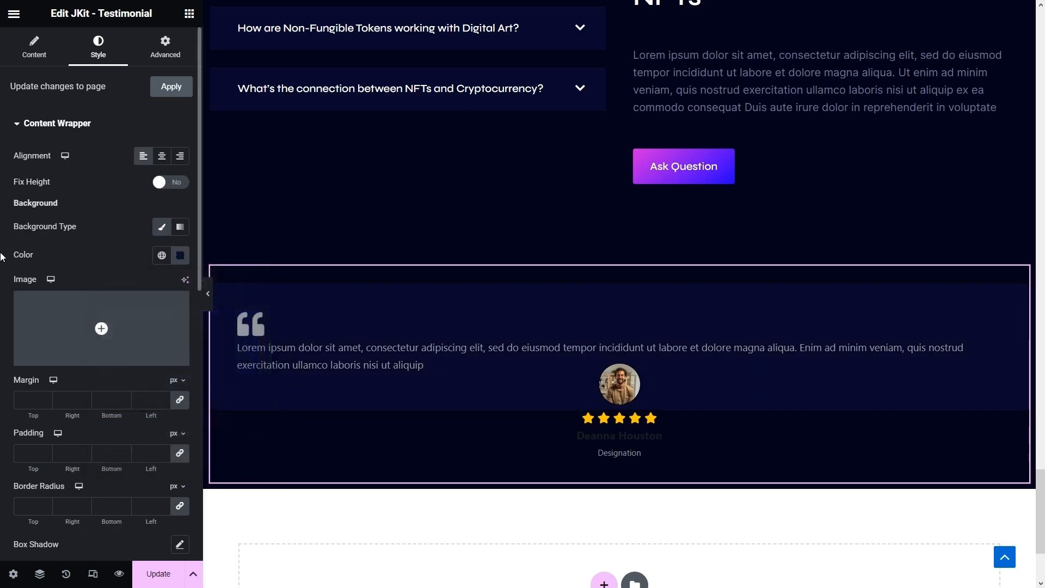
- Set unlinked content wrapper padding to 200 top, 200 bottom, 50 right, 50 left
left_click(178, 454)
left_click_drag(36, 453, 17, 450)
type("200")
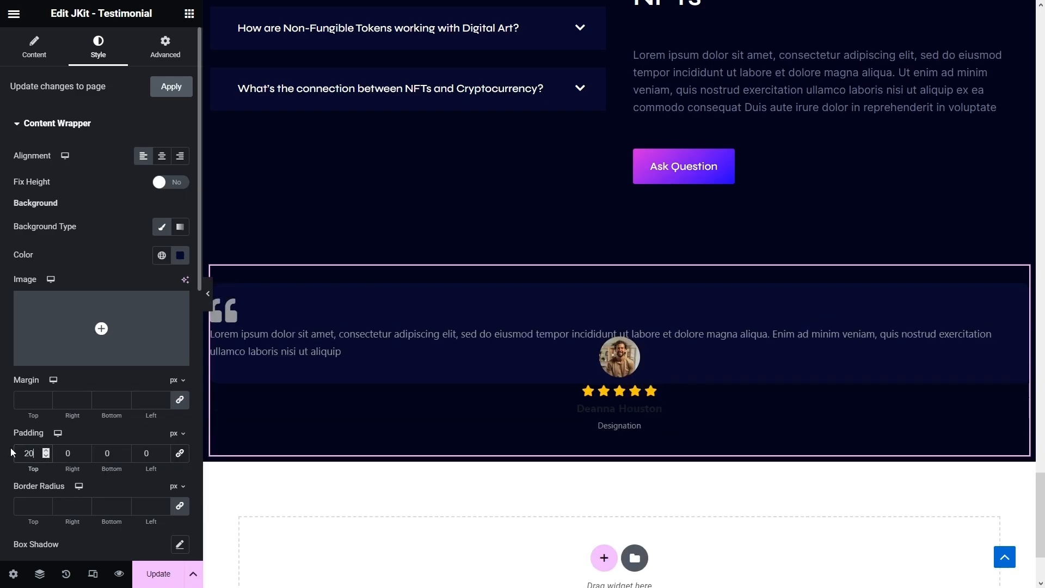
left_click(130, 457)
type("200")
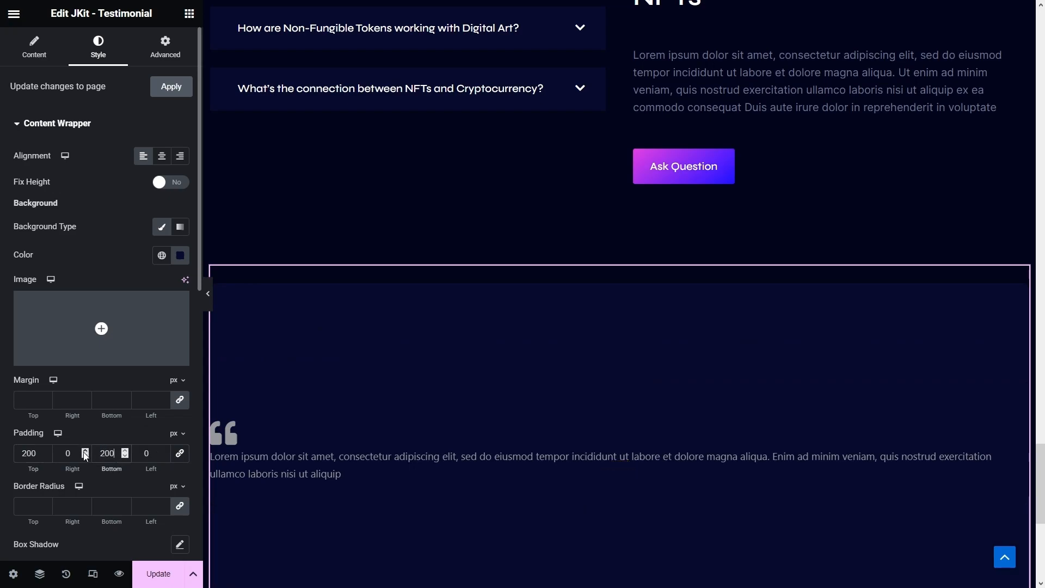
left_click_drag(76, 455, 52, 455)
type("50")
key("Tab")
key("Tab")
type("50")
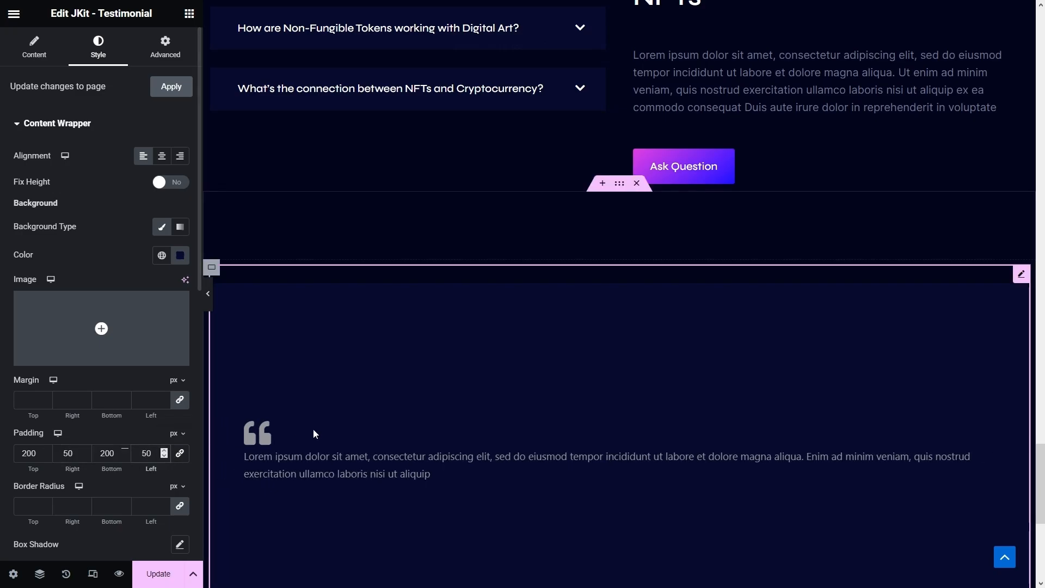
- Round the card corners with a 25 px border radius
scroll(330, 423, "down", 2)
scroll(330, 424, "down", 1)
scroll(329, 424, "up", 1)
scroll(98, 484, "down", 2)
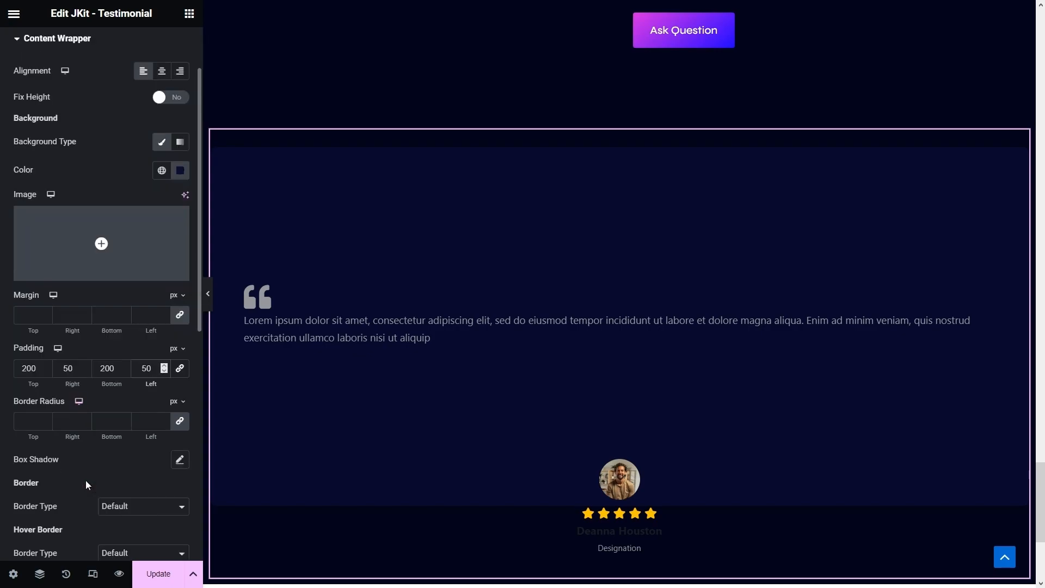
left_click(31, 421)
type("25")
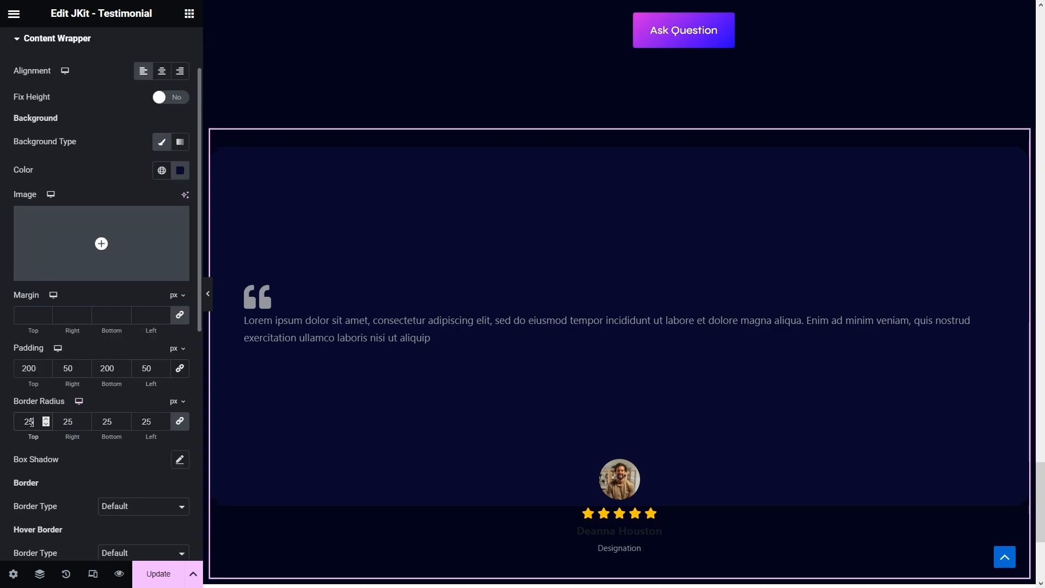
scroll(121, 440, "down", 6)
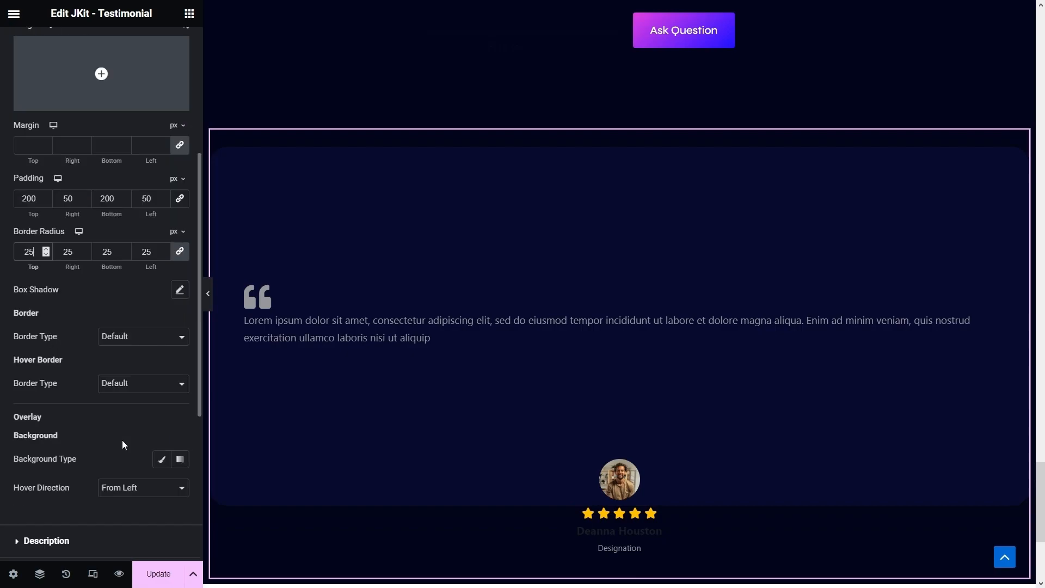
- Left-align the testimonial description and set its typography to Inter, 20 px
left_click(50, 371)
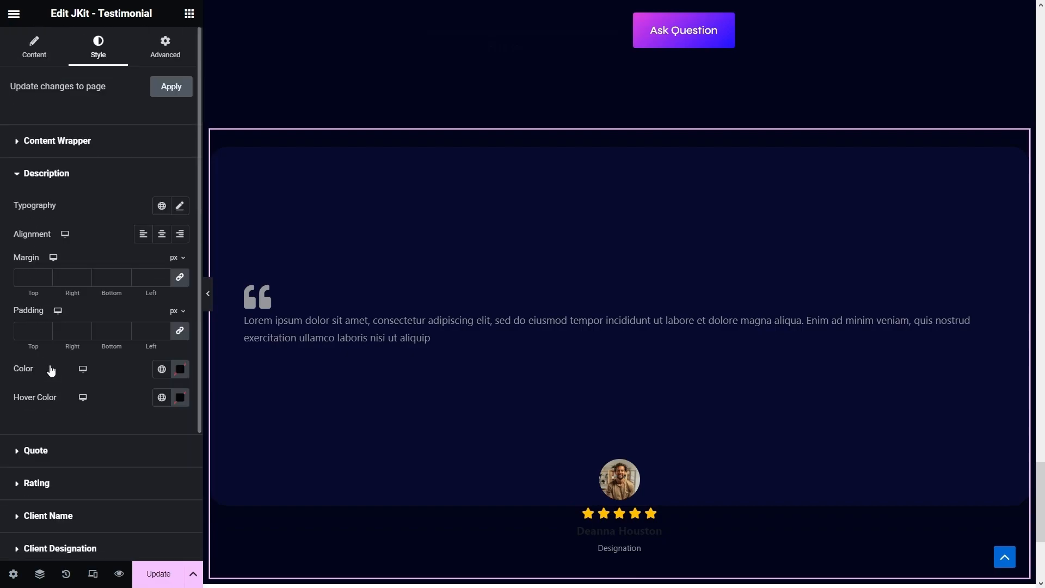
left_click(139, 238)
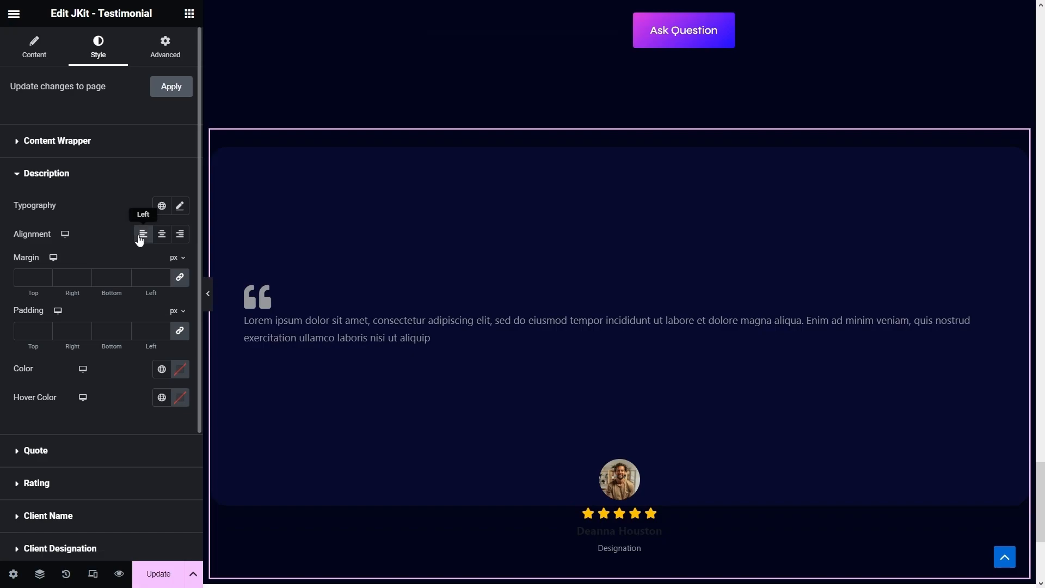
left_click(179, 207)
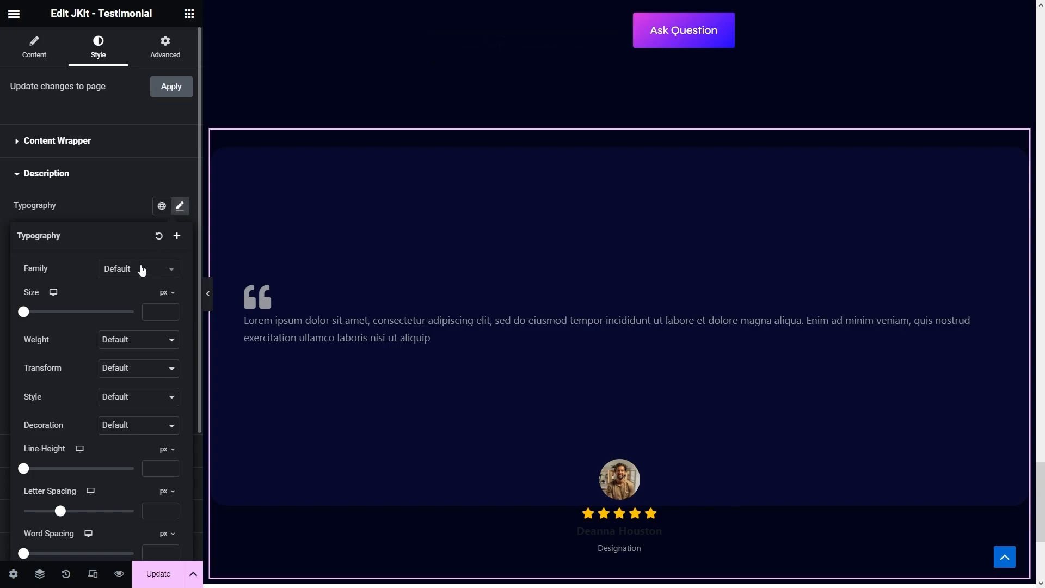
left_click(140, 269)
type("inter")
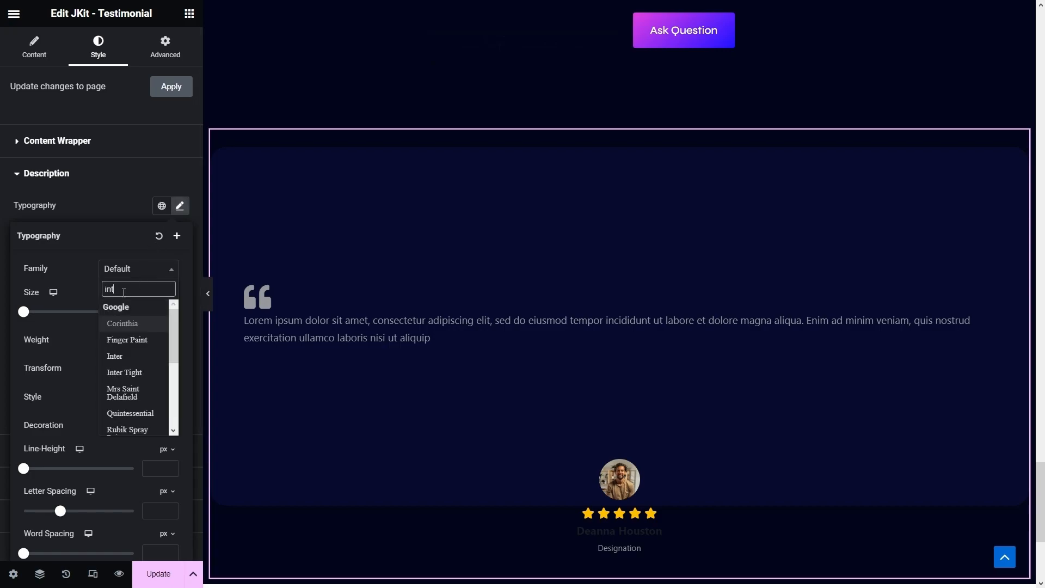
left_click(123, 327)
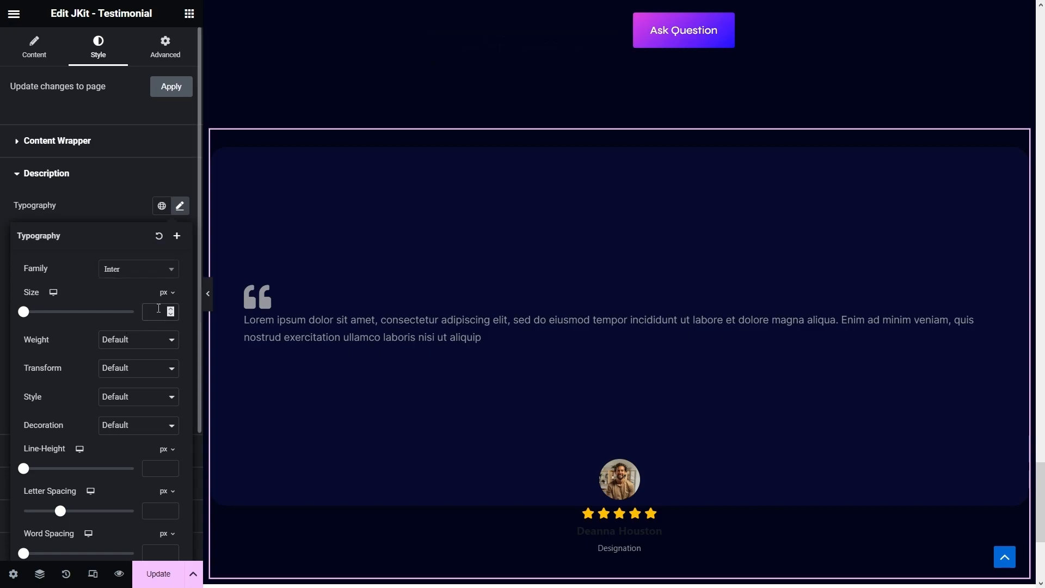
left_click(159, 309)
type("20")
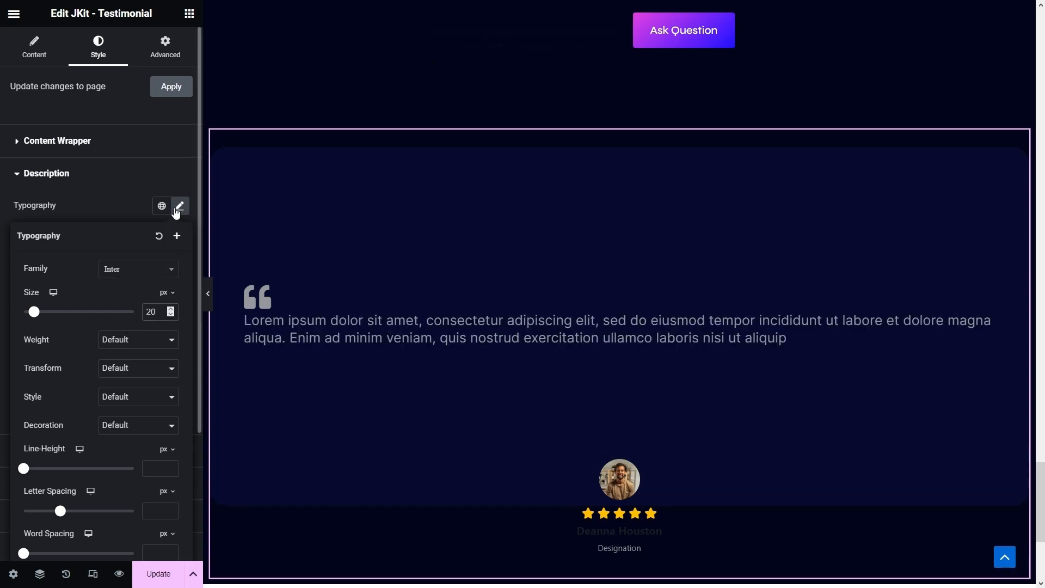
left_click(180, 206)
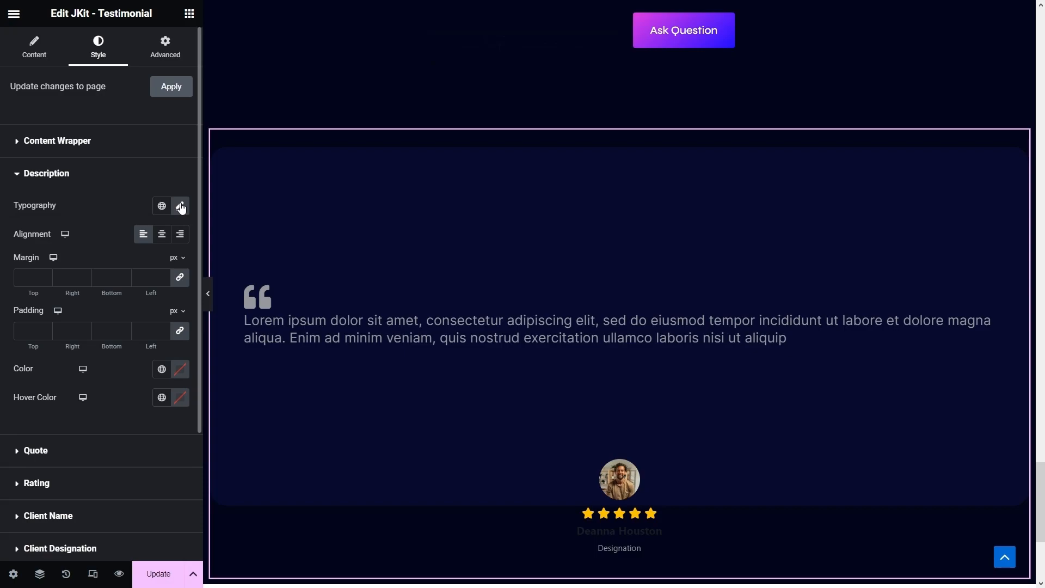
- Give the description a 375 px left margin and the global Grey Blue colour
left_click(179, 277)
double_click(142, 278)
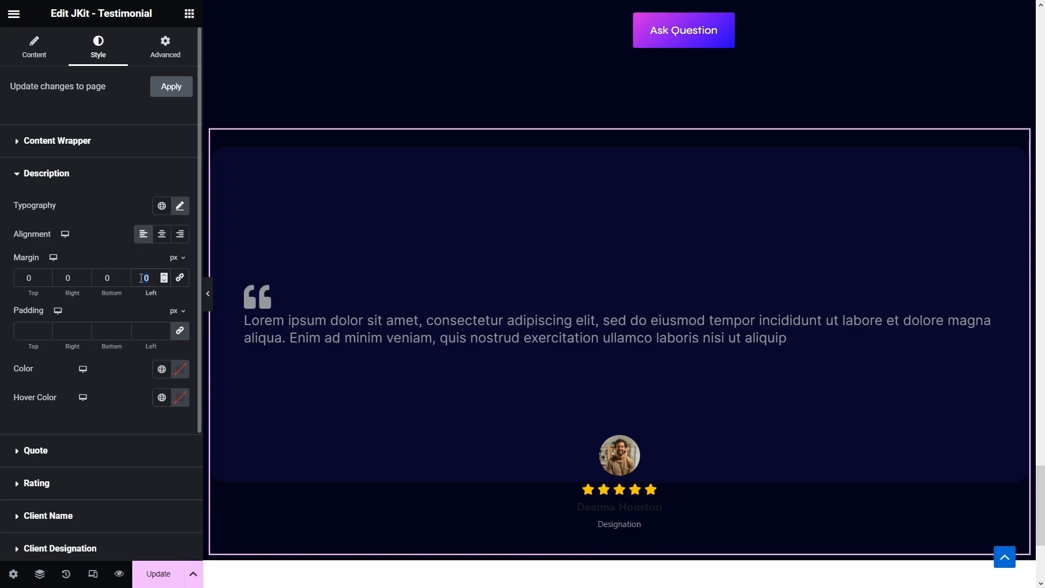
type("3")
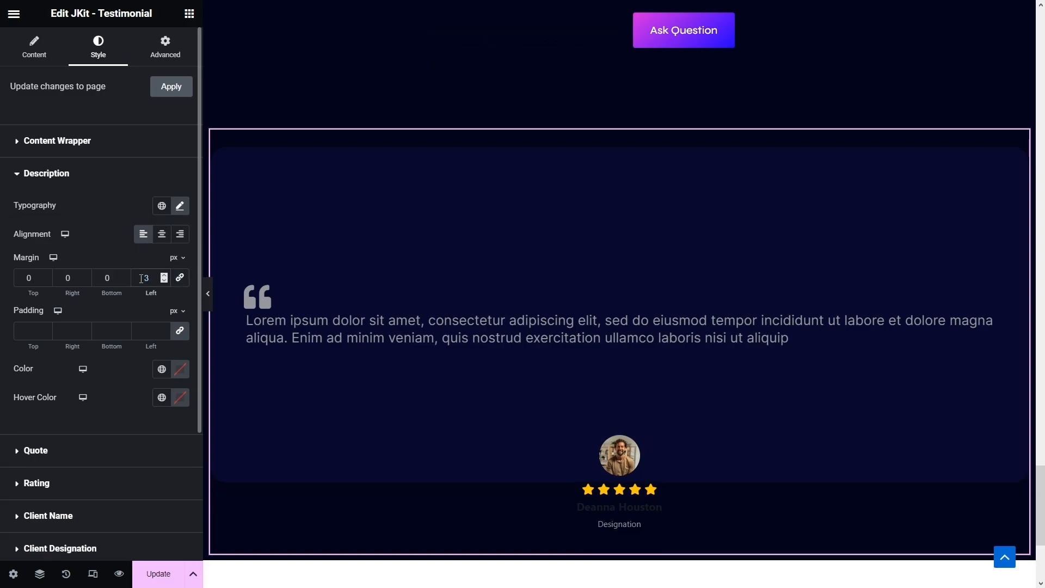
type("75")
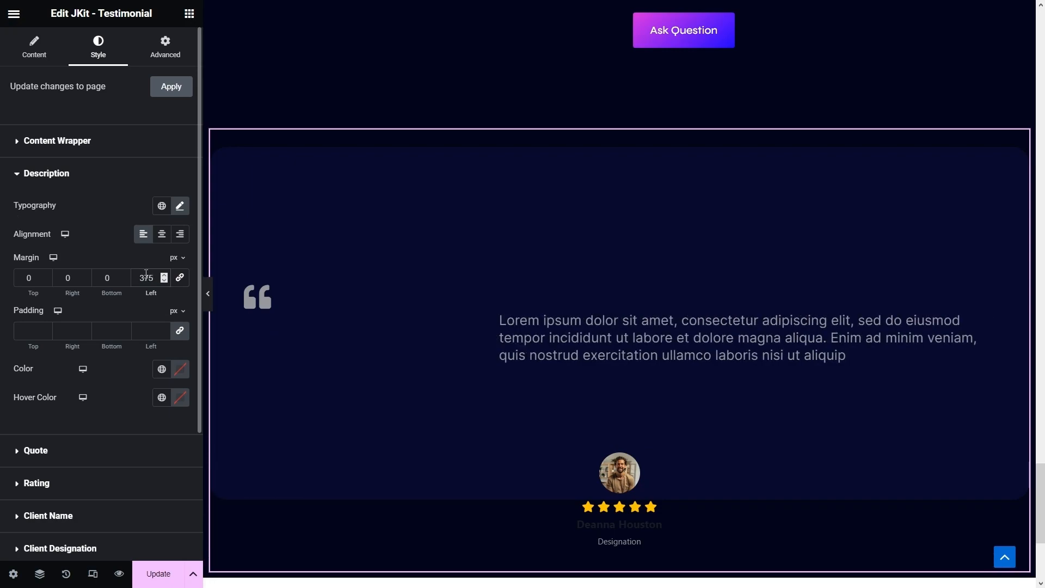
left_click(161, 369)
left_click(97, 333)
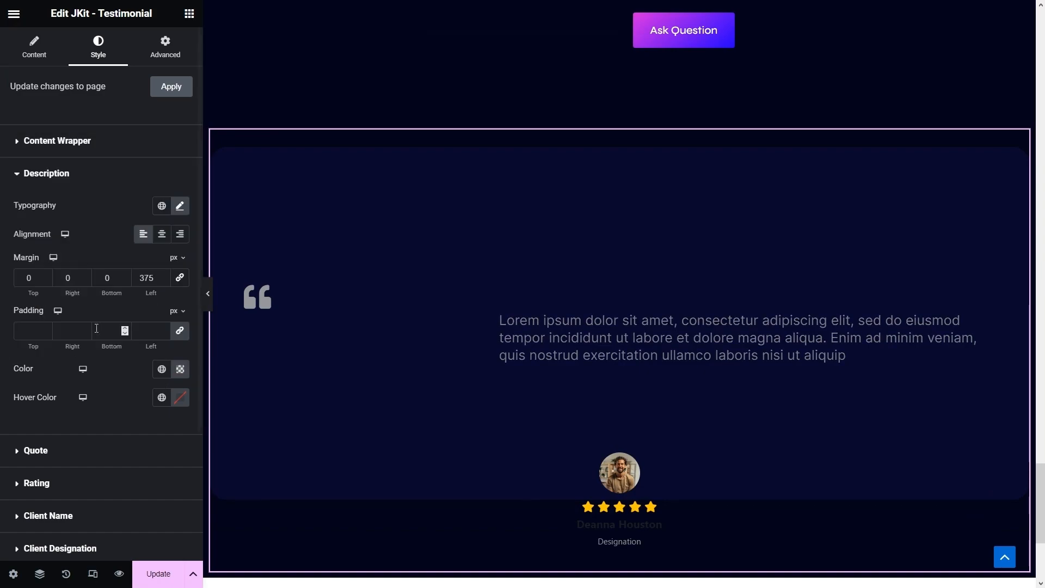
left_click(27, 449)
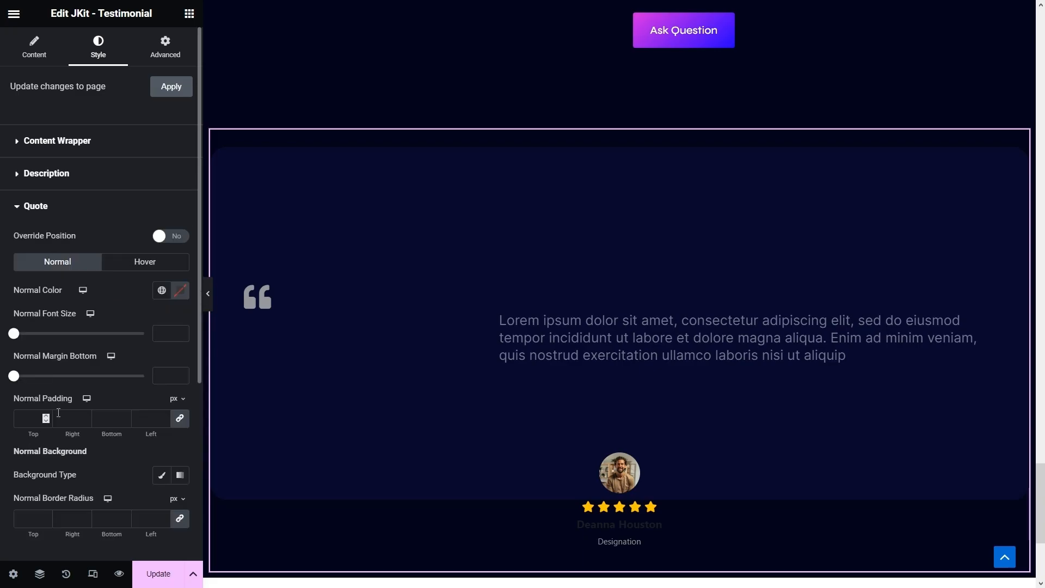
- Position the quote icon freely at top 50 and left 800
left_click(166, 237)
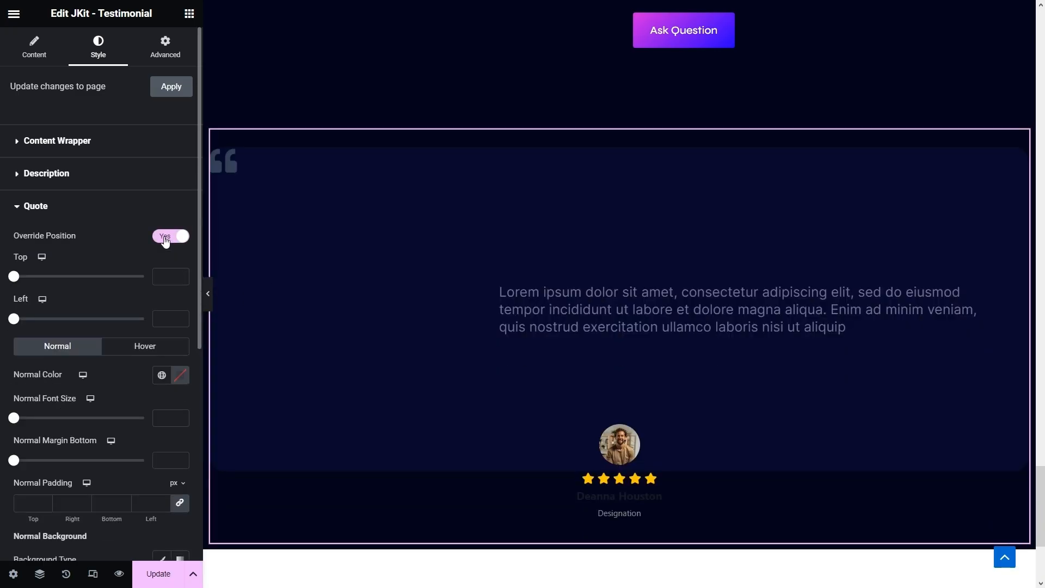
left_click(166, 278)
type("50")
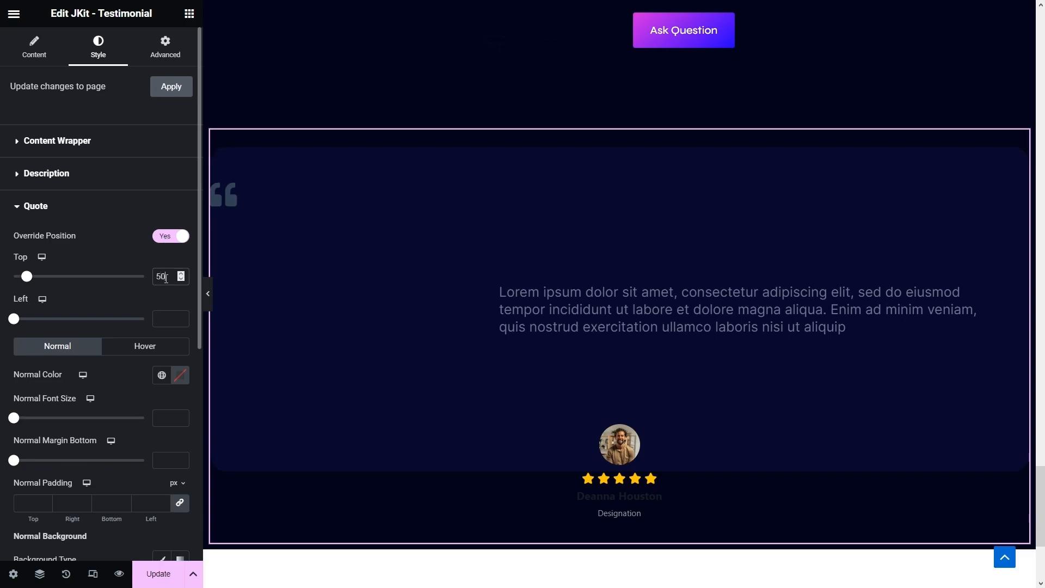
left_click(168, 319)
type("800")
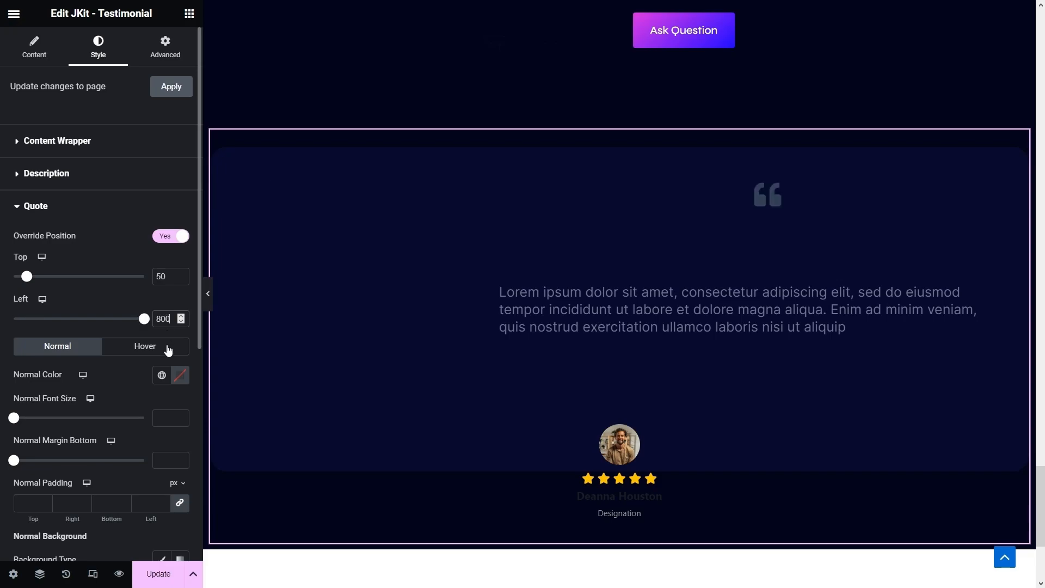
- Colour the quote icon dark blue #070828 and set its font size to 210
left_click(180, 374)
left_click(142, 344)
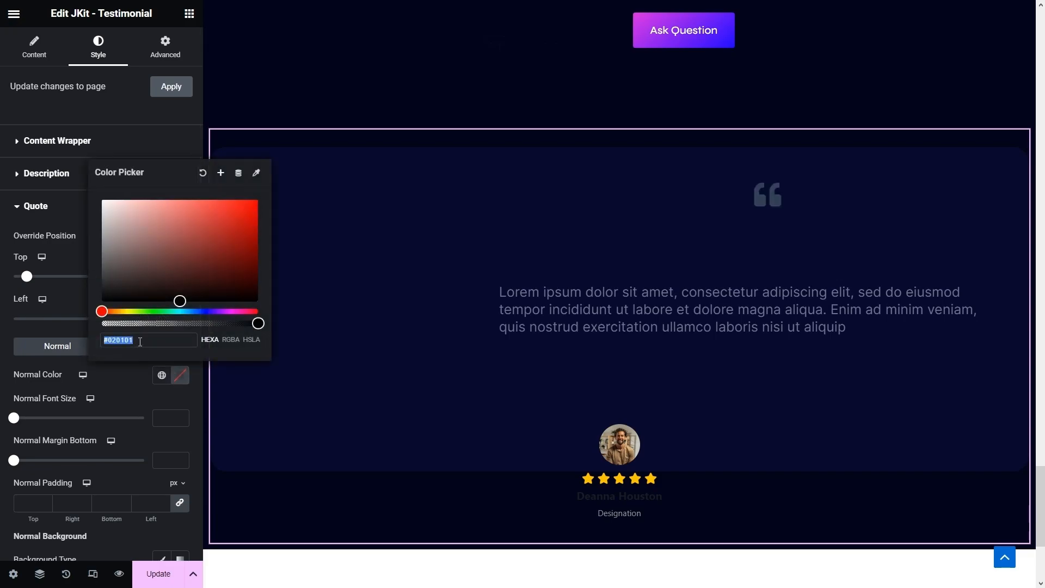
type("#070828")
left_click(146, 399)
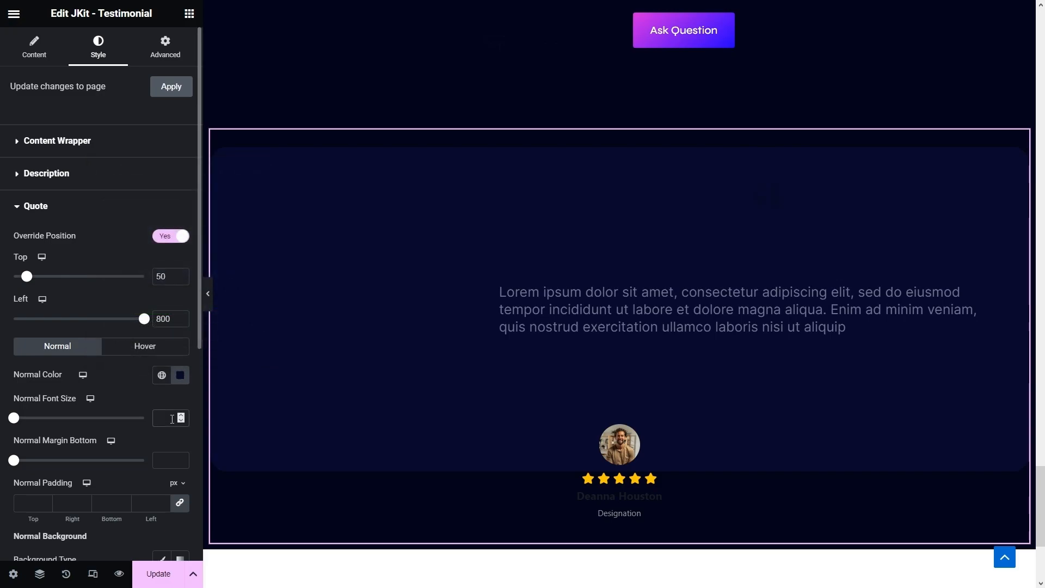
left_click(172, 419)
type("210")
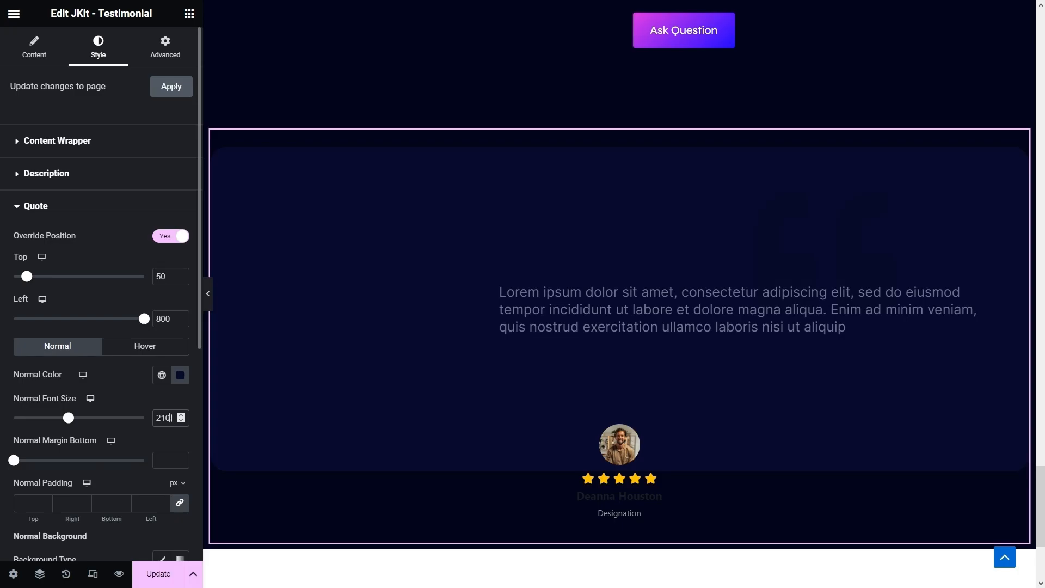
scroll(171, 417, "down", 6)
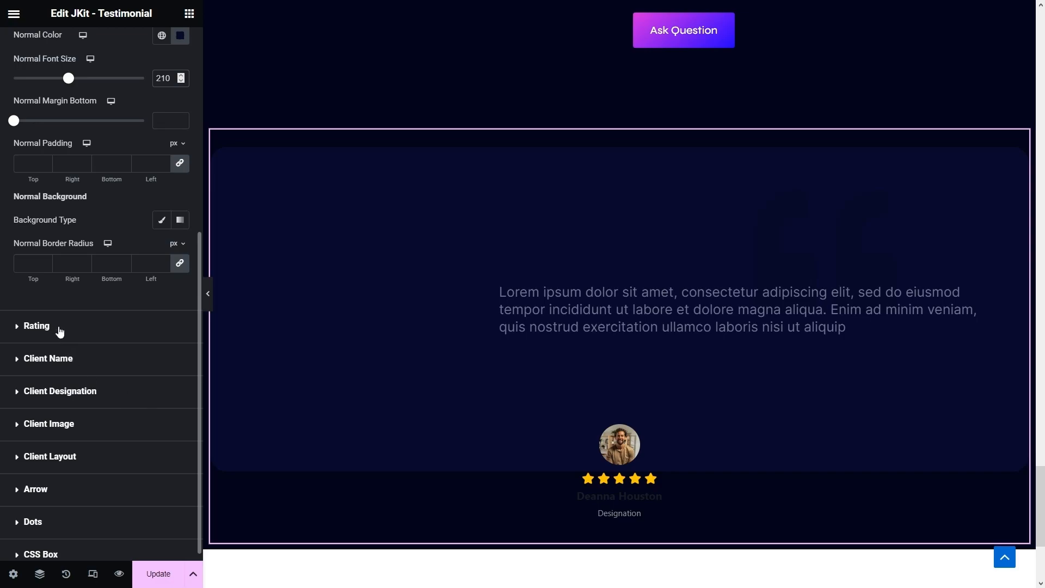
- Left-align the rating stars with 12 px size and 12 px spacing between them
left_click(54, 326)
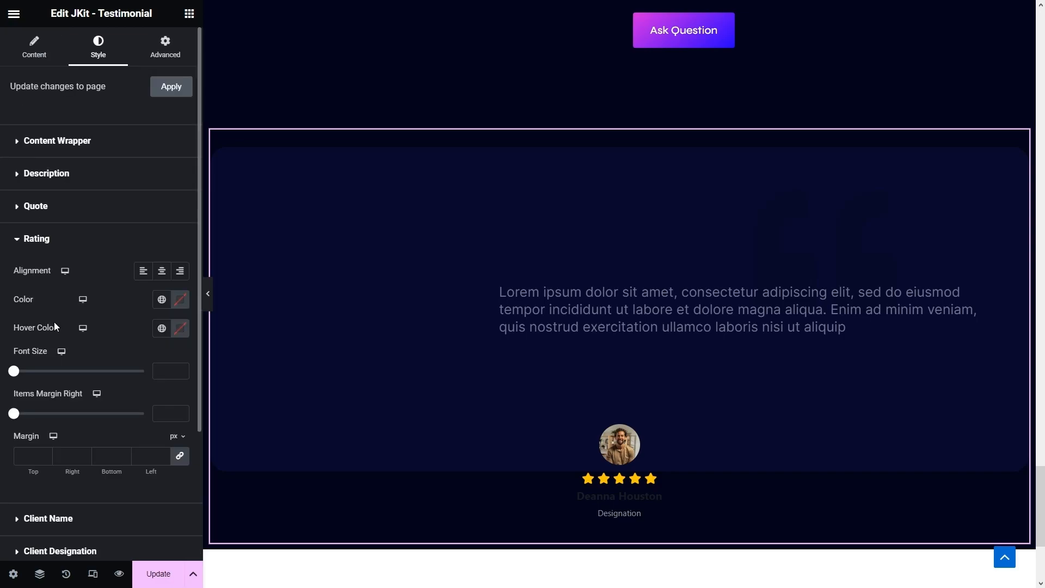
left_click(140, 274)
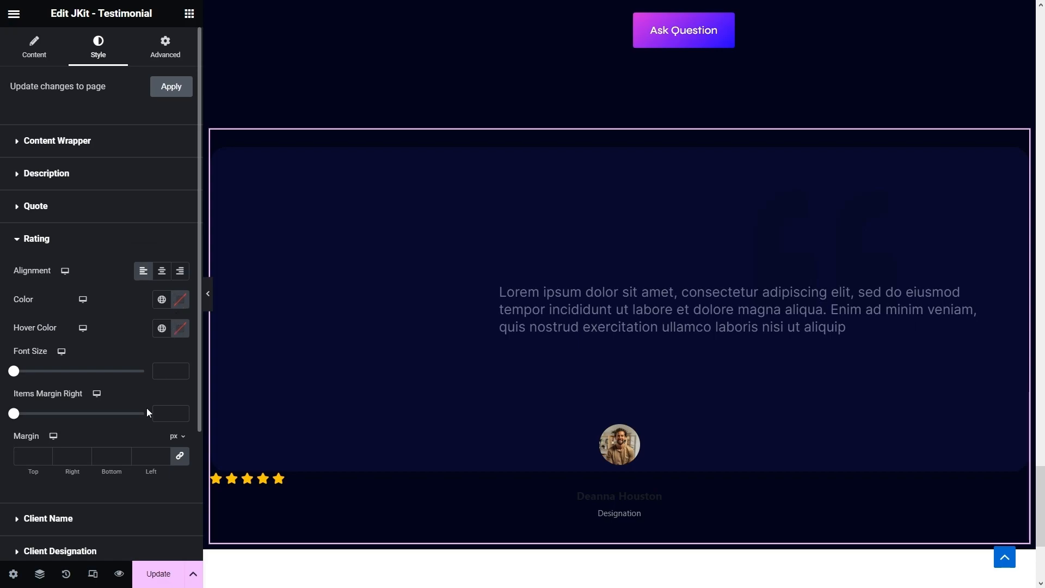
left_click(165, 373)
type("12")
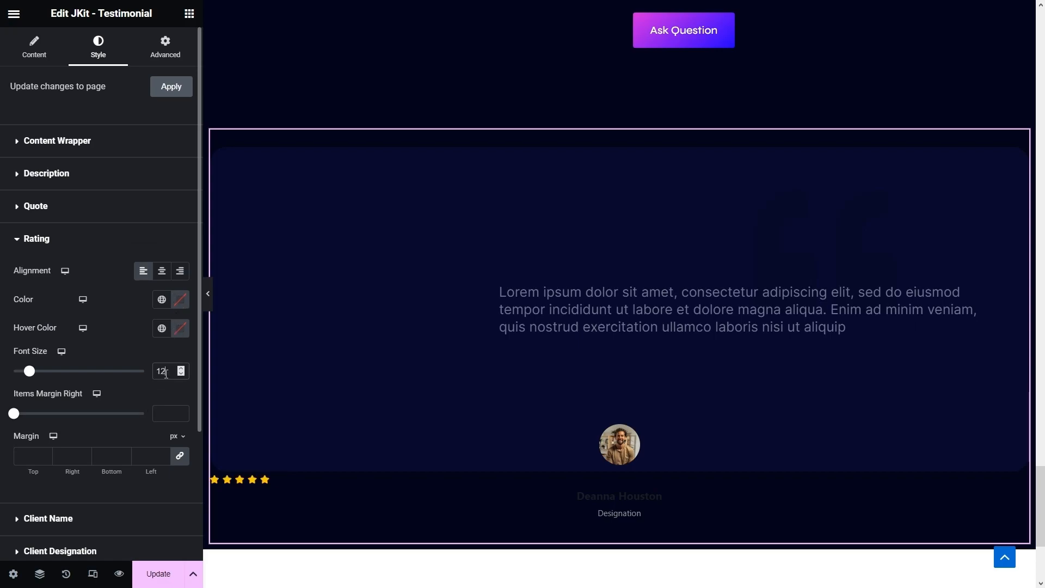
left_click(155, 417)
type("12")
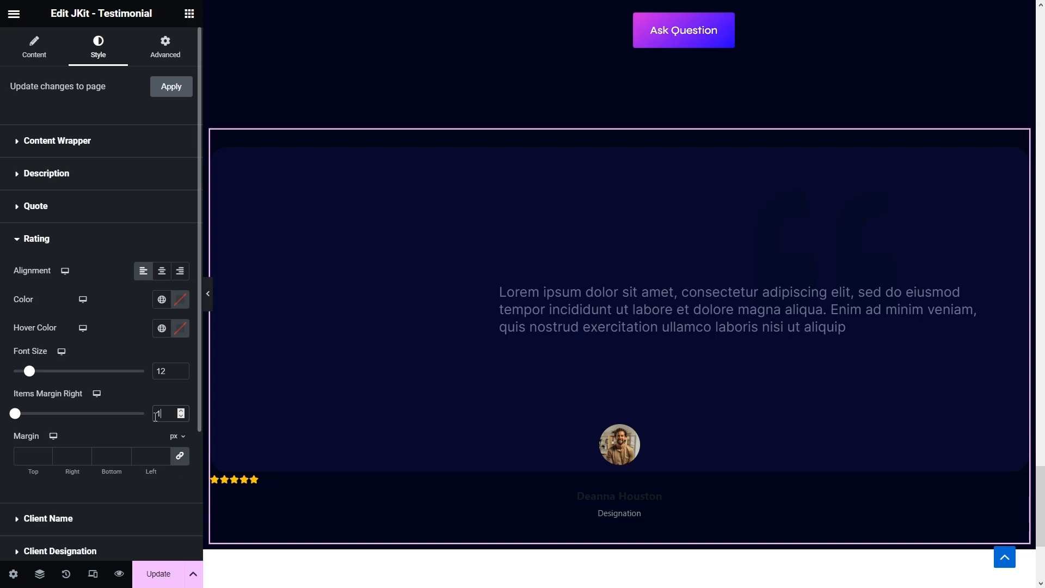
- Set unlinked star margins to 10 bottom and 375 left
left_click(179, 455)
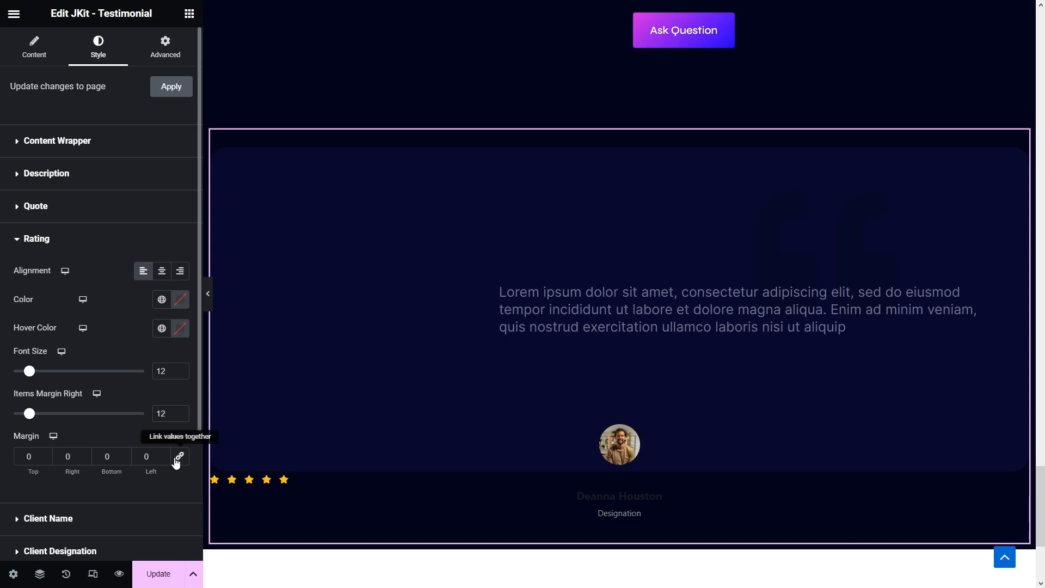
left_click(108, 456)
type("1")
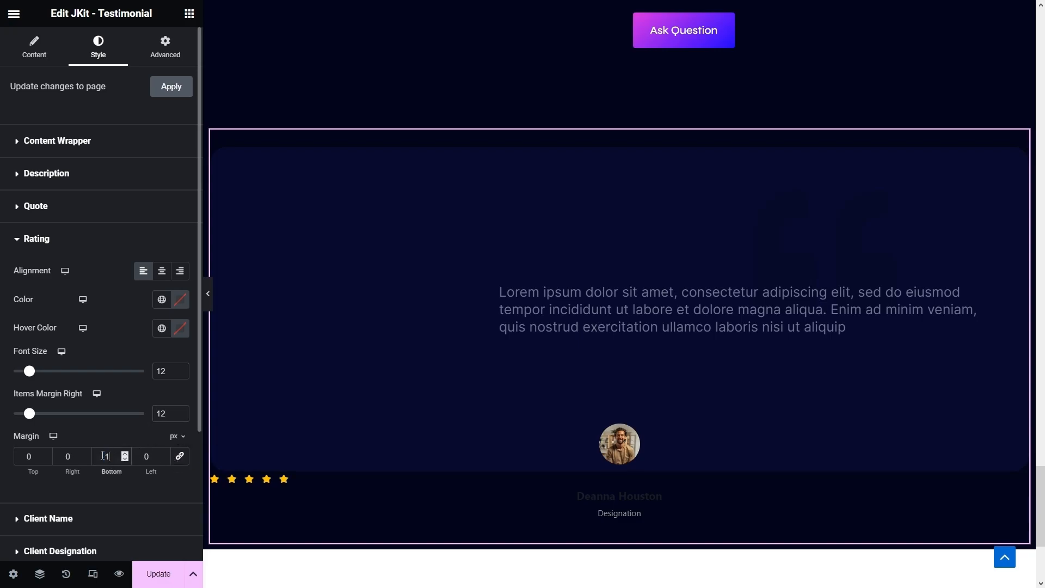
double_click(144, 457)
type("375")
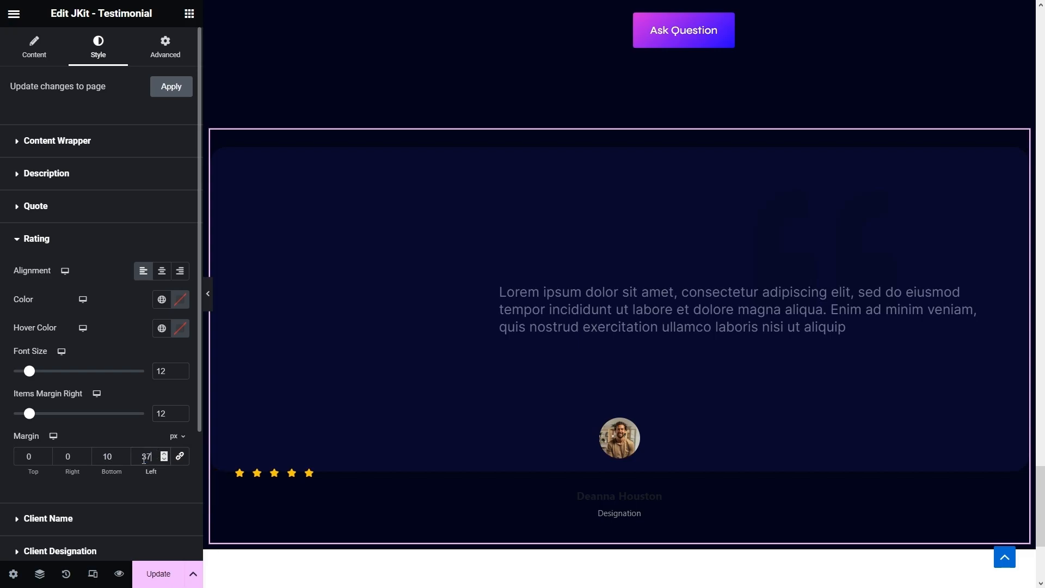
- Give the client name a 350 px left margin and white #FFFFFF colour
left_click(81, 519)
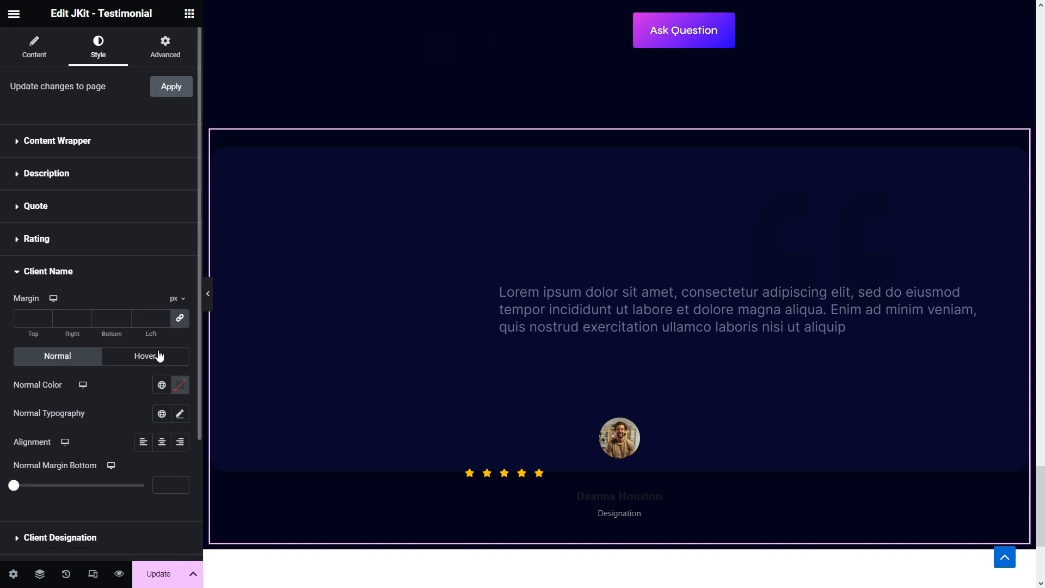
left_click(180, 317)
left_click(153, 320)
type("350")
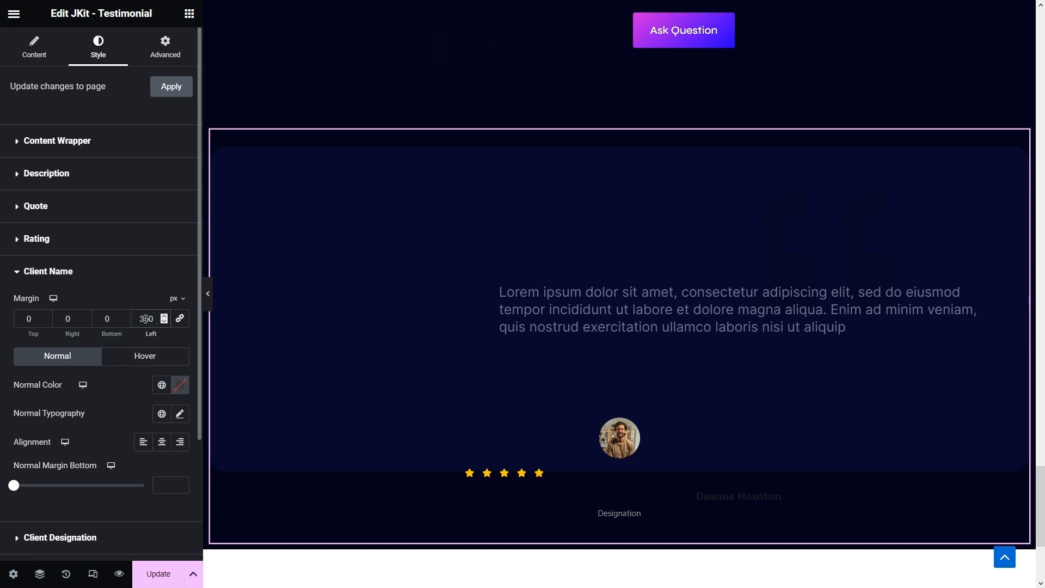
left_click(179, 384)
left_click_drag(129, 270, 96, 202)
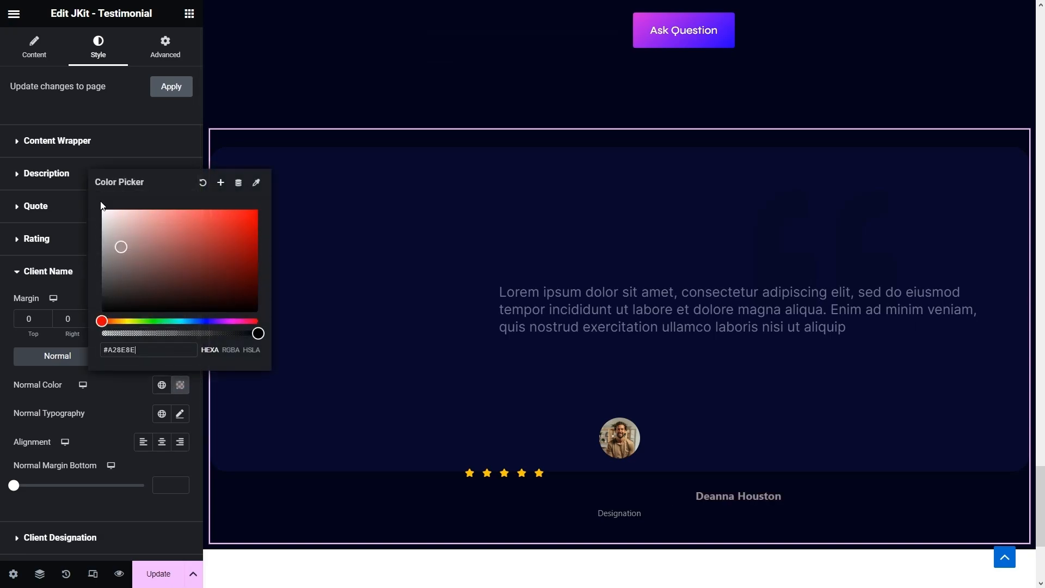
left_click(2, 359)
- Set the client name typography to Syne, 20 px, weight 500 (Medium)
left_click(180, 414)
left_click(136, 477)
scroll(113, 495, "down", 3)
type("ayn")
key("BackSpace")
key("BackSpace")
key("BackSpace")
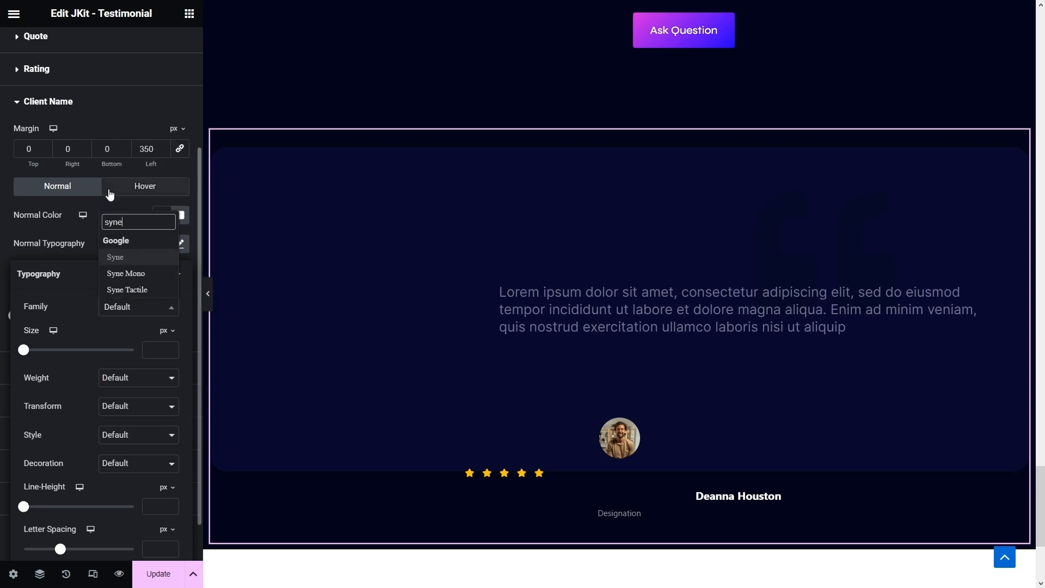
left_click(126, 258)
left_click(152, 349)
type("20")
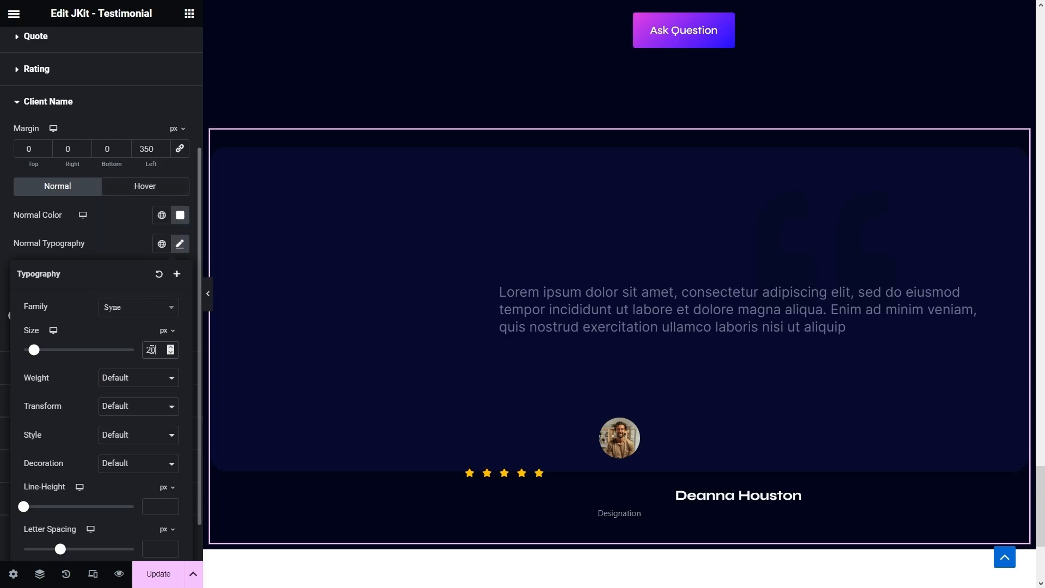
left_click(136, 381)
left_click(130, 434)
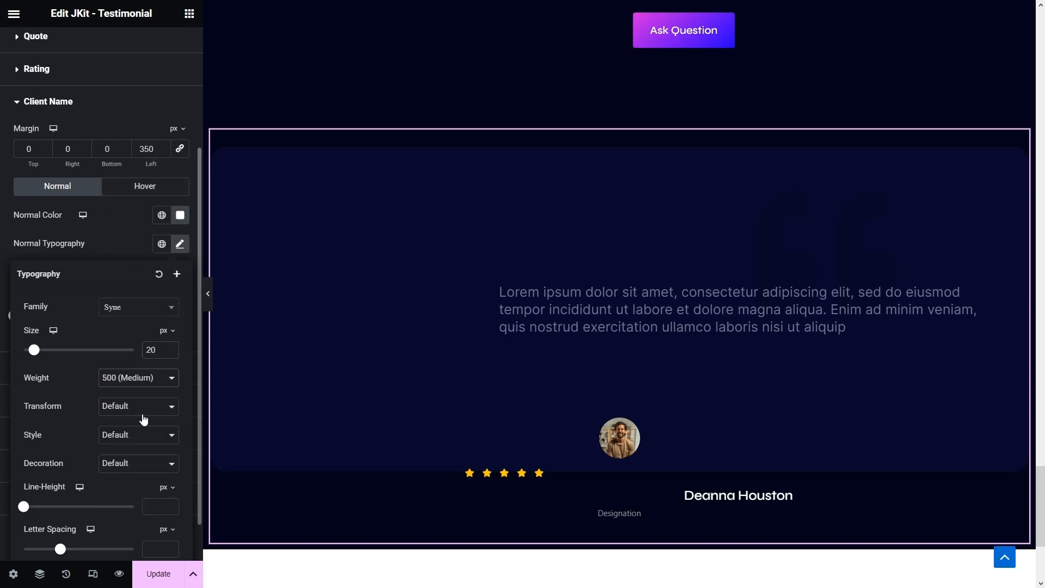
left_click(2, 275)
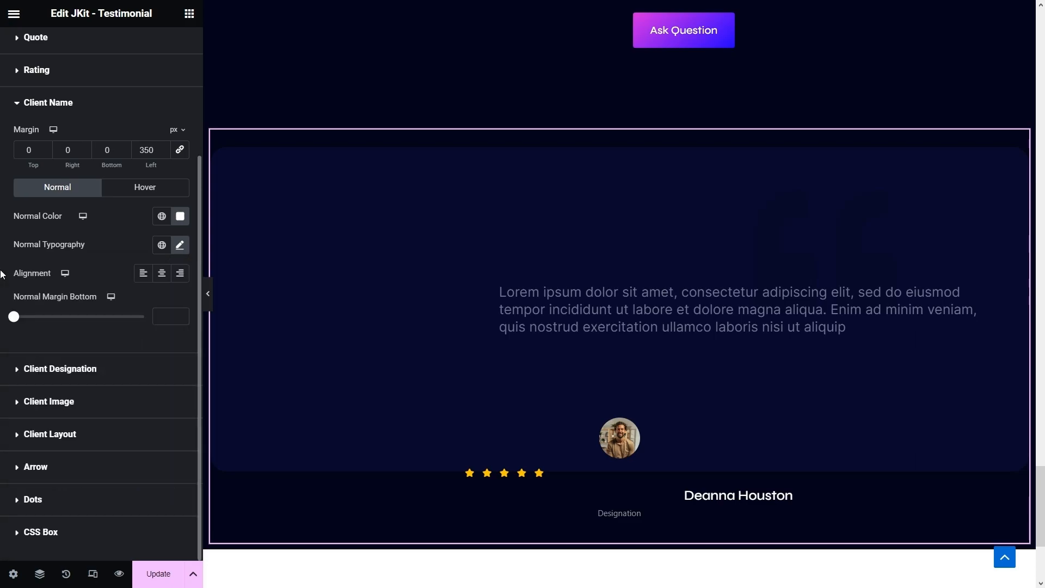
- Give the client designation a 350 px left margin and the global Grey Blue colour
left_click(66, 373)
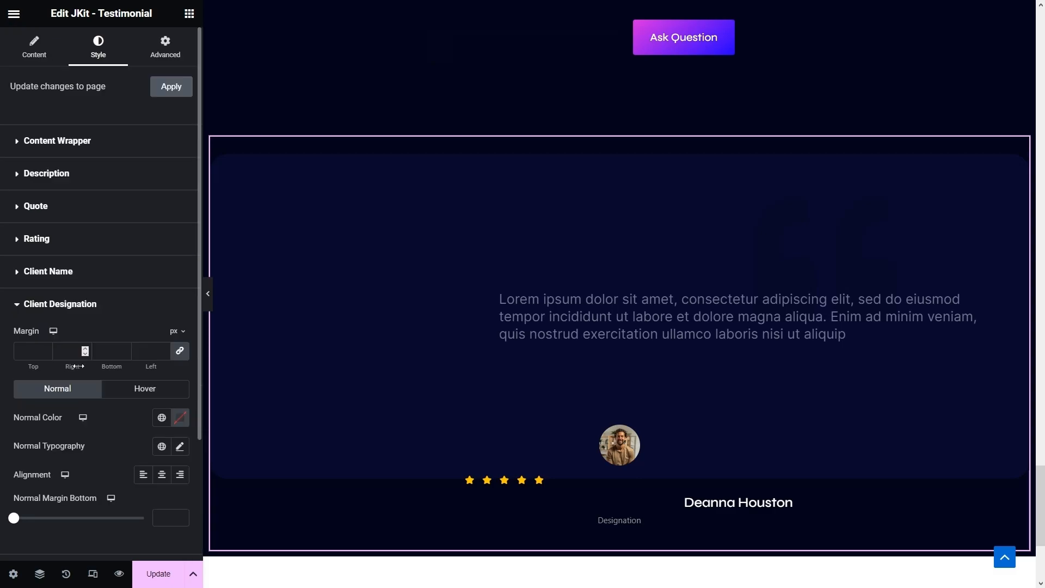
left_click(177, 355)
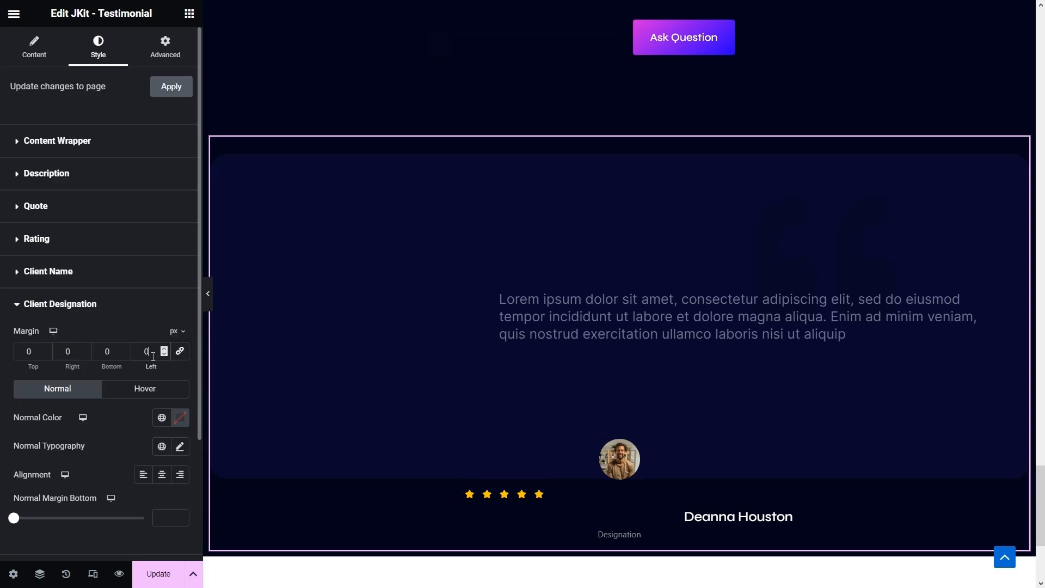
type("350")
left_click(162, 418)
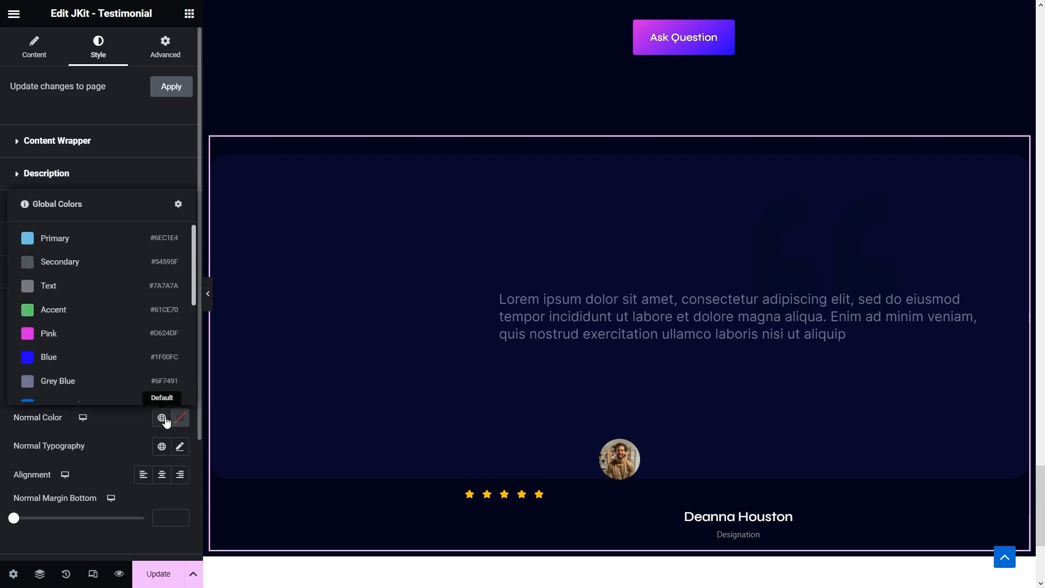
left_click(74, 380)
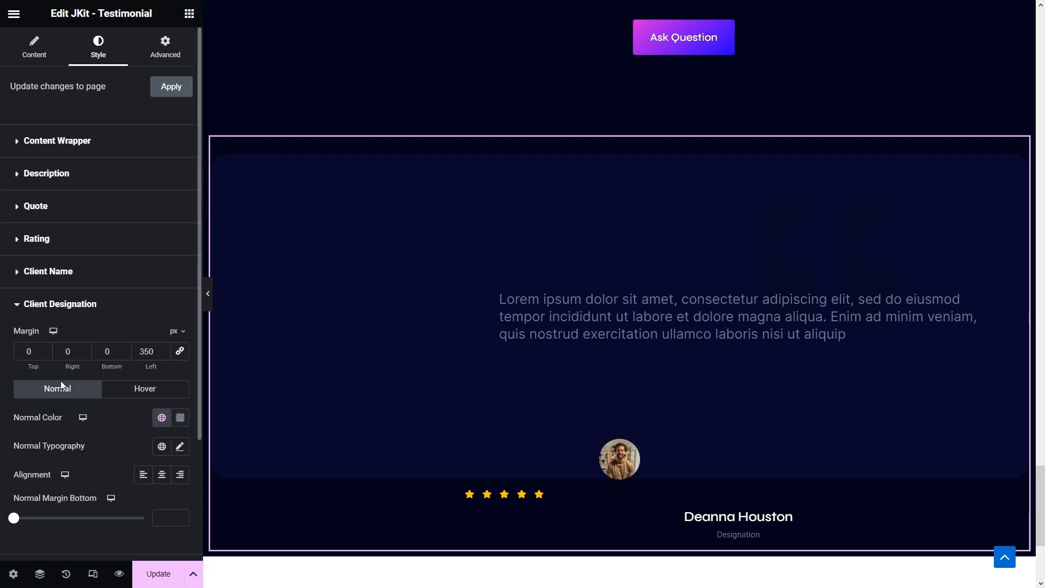
scroll(98, 381, "down", 2)
- Set the designation typography to Inter, 16 px, and left-align it
left_click(179, 362)
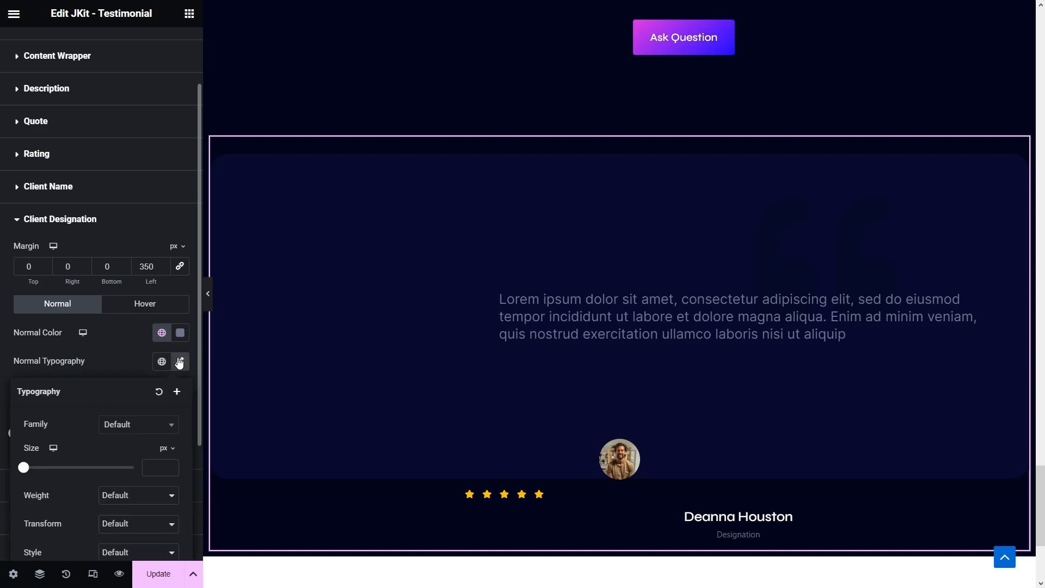
left_click(131, 434)
type("inter")
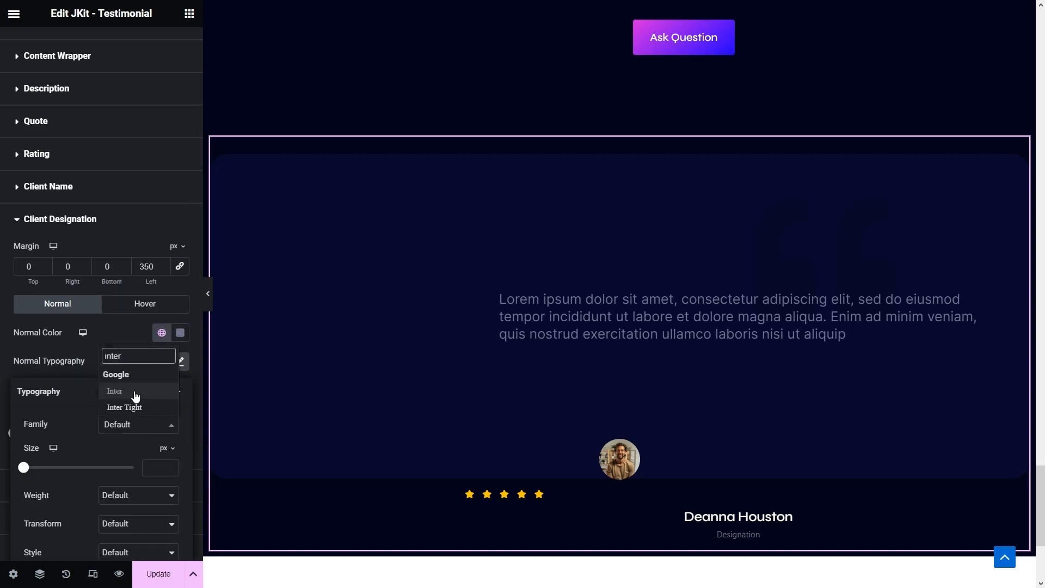
left_click(134, 390)
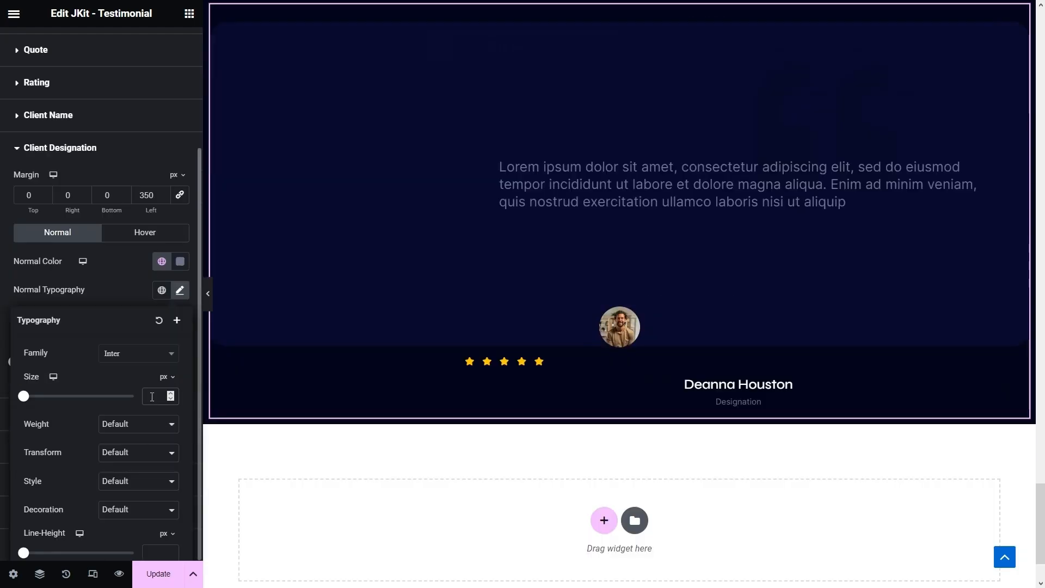
type("16")
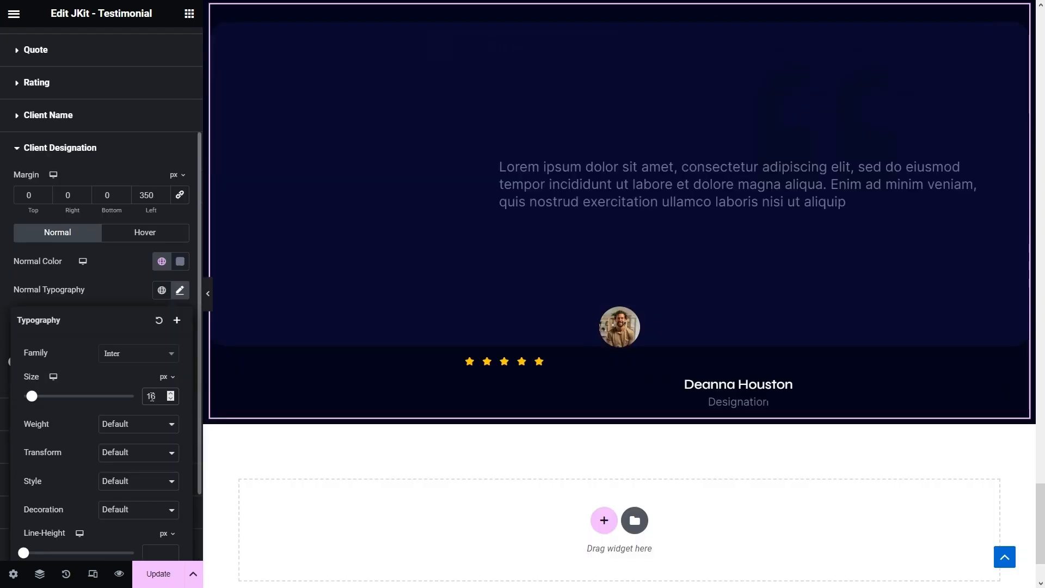
left_click(1, 302)
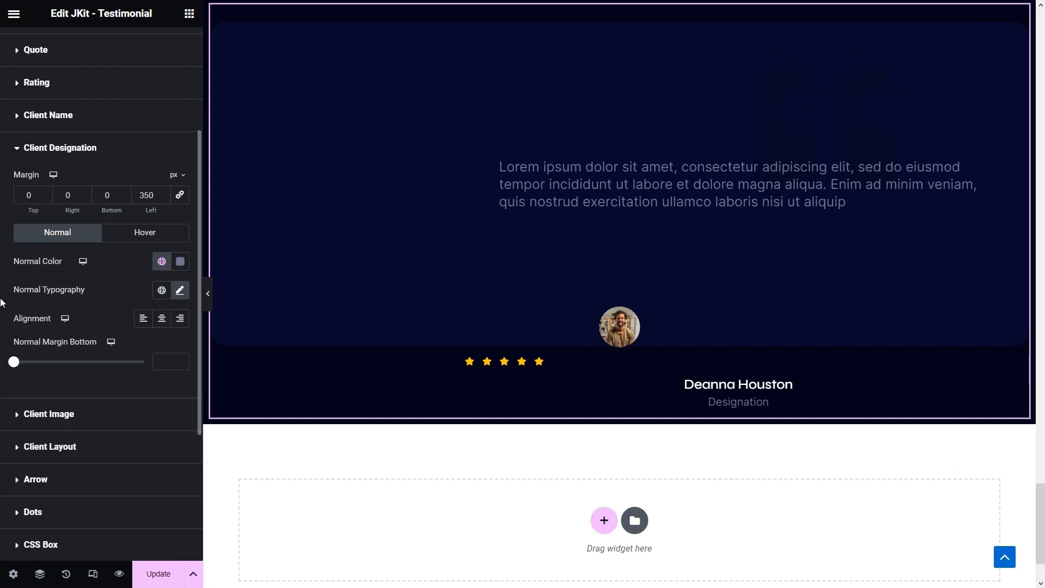
left_click(145, 321)
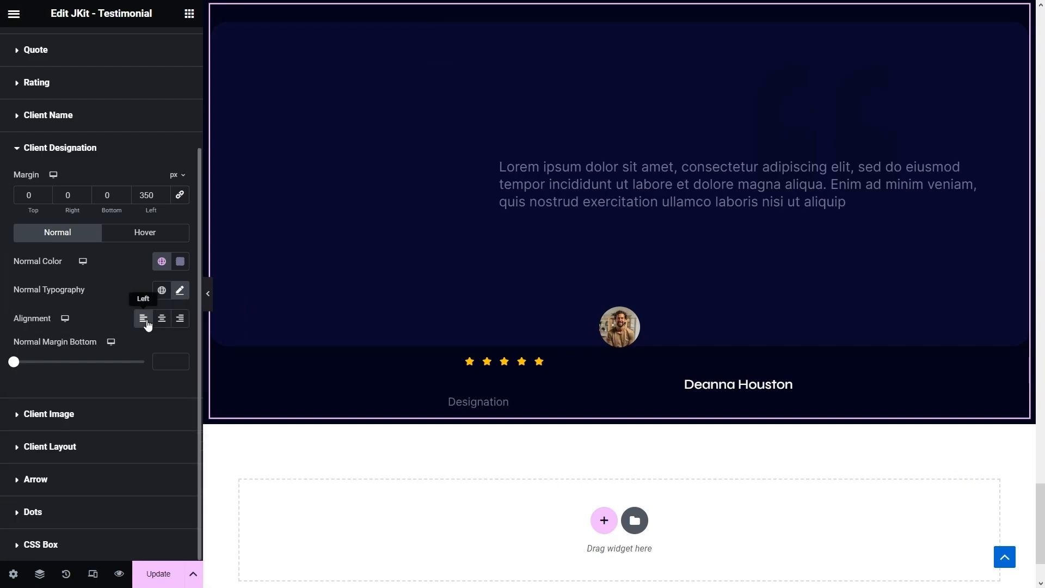
- Give the client image a 6 px solid Grey Blue border
left_click(64, 415)
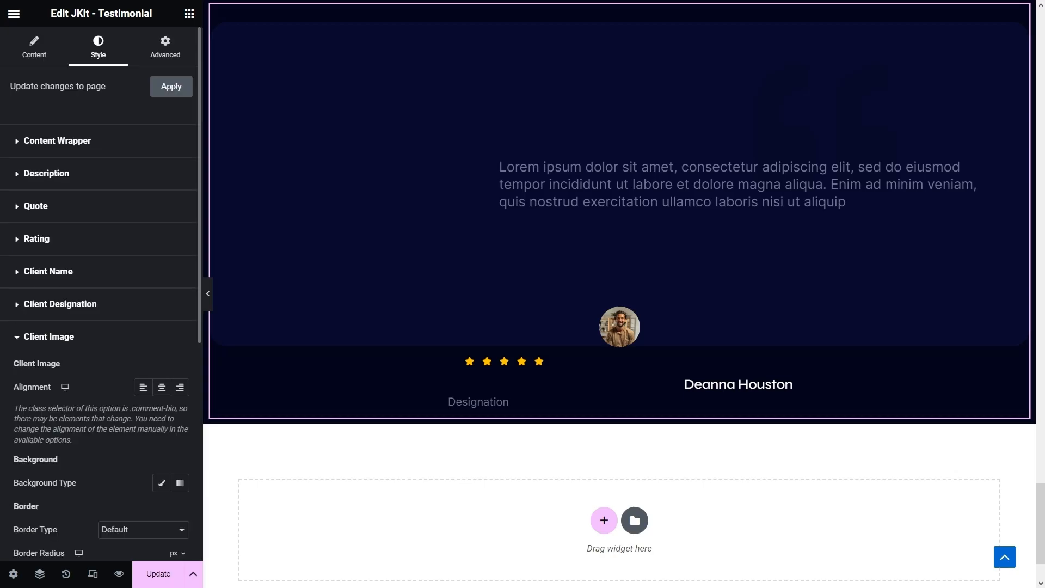
scroll(63, 410, "down", 3)
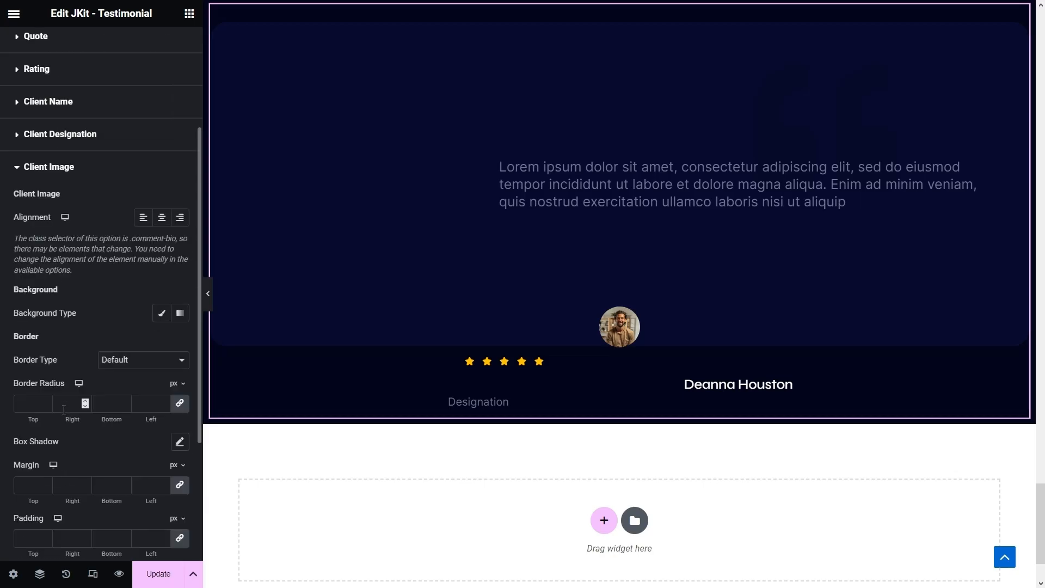
left_click(109, 360)
left_click(111, 394)
left_click(30, 404)
type("6")
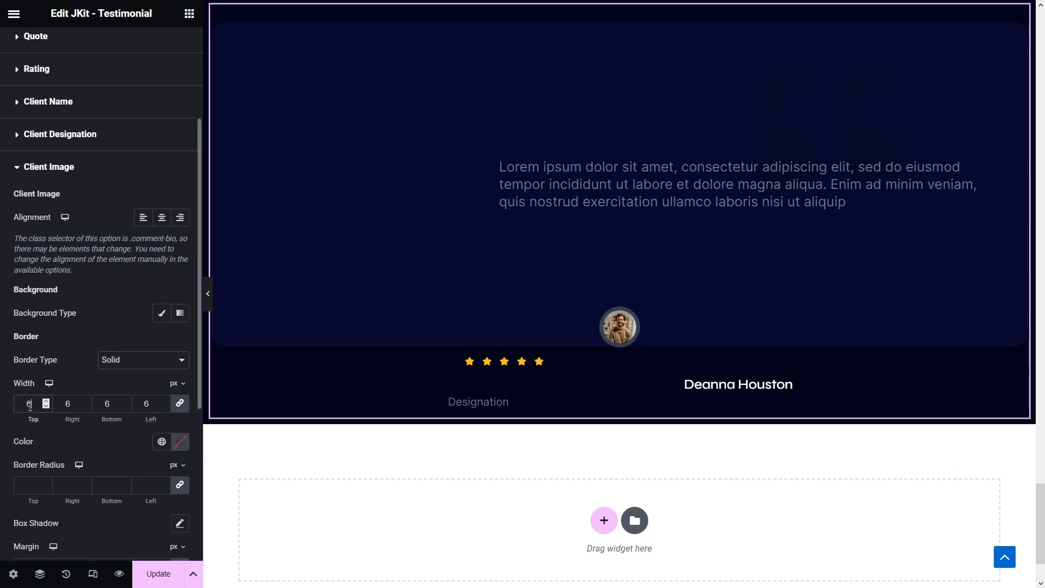
scroll(30, 405, "down", 3)
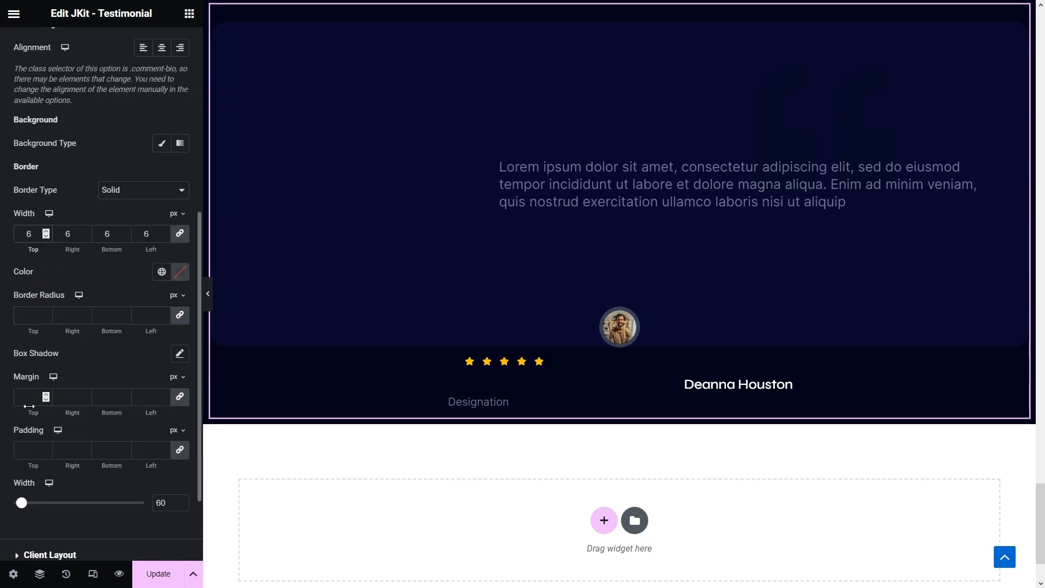
left_click(161, 272)
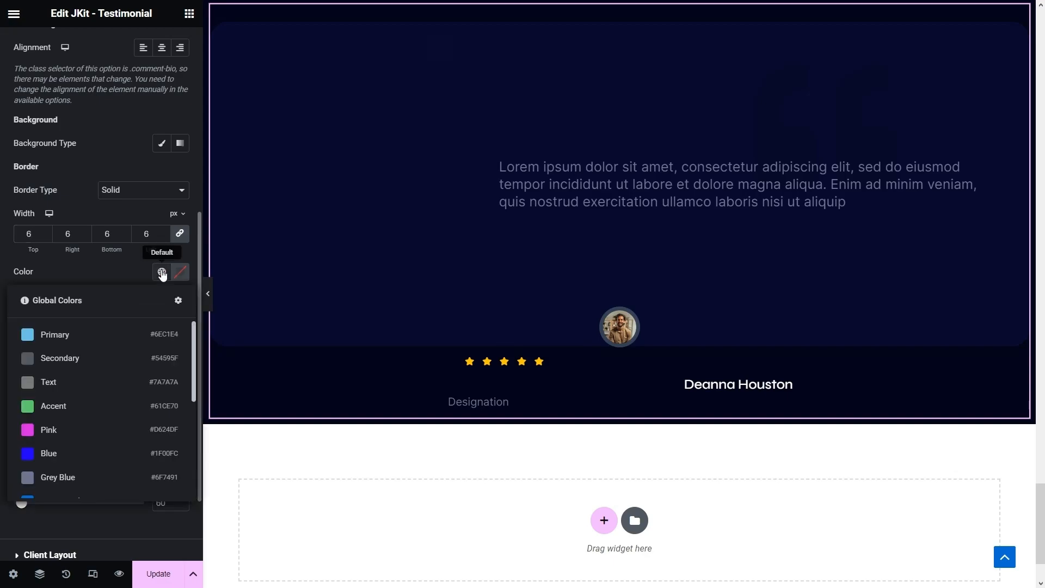
left_click(64, 477)
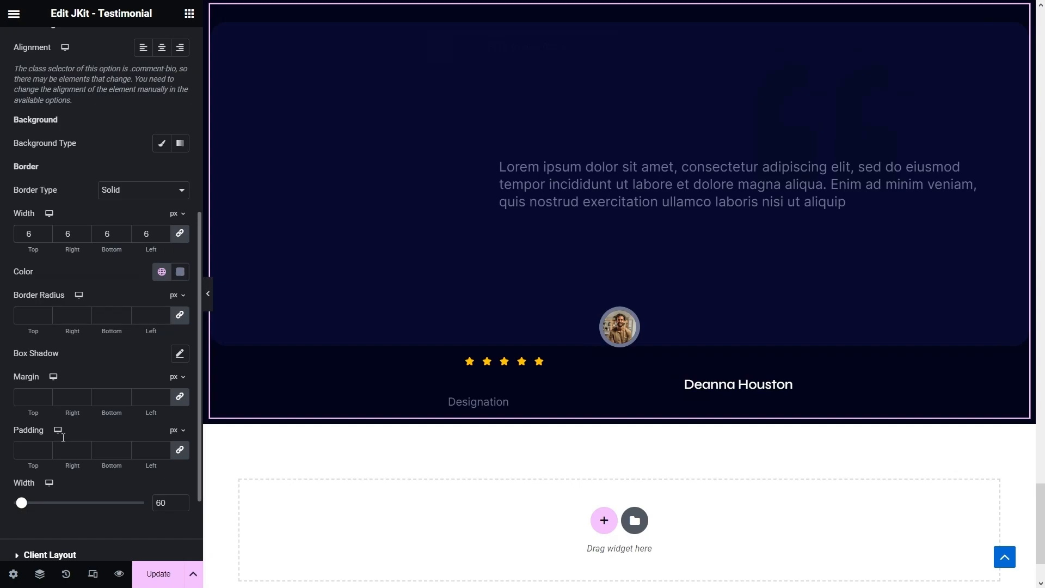
- Set the client image left margin to 75 and its width from 60 to 200
left_click(164, 399)
type("75")
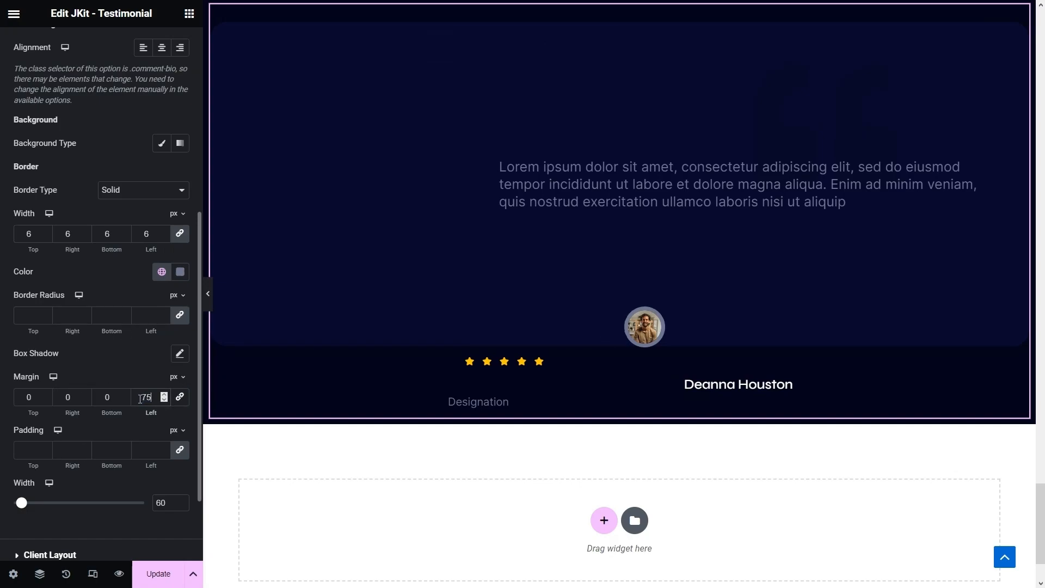
scroll(140, 399, "down", 2)
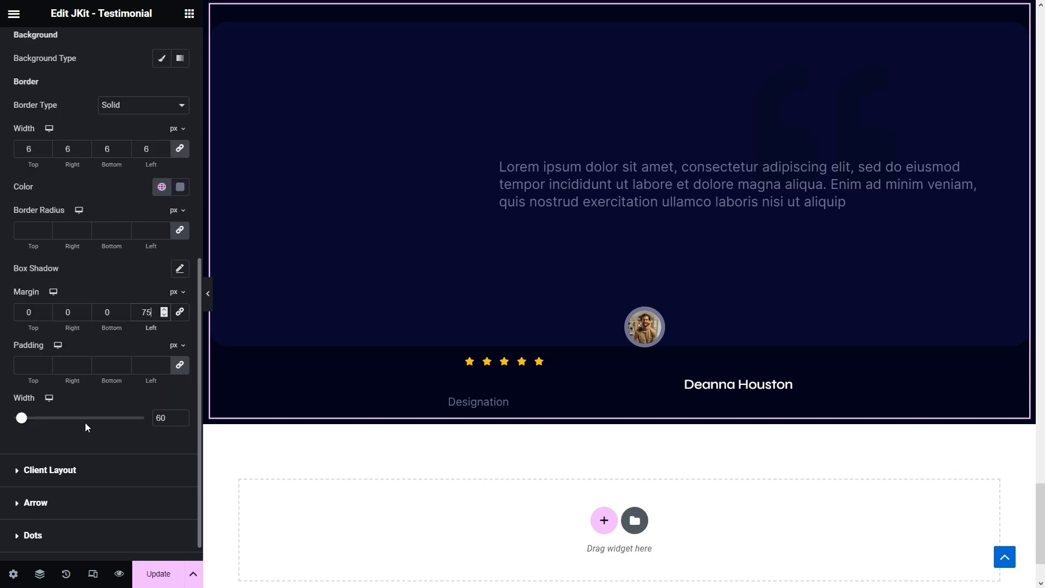
double_click(163, 417)
type("200")
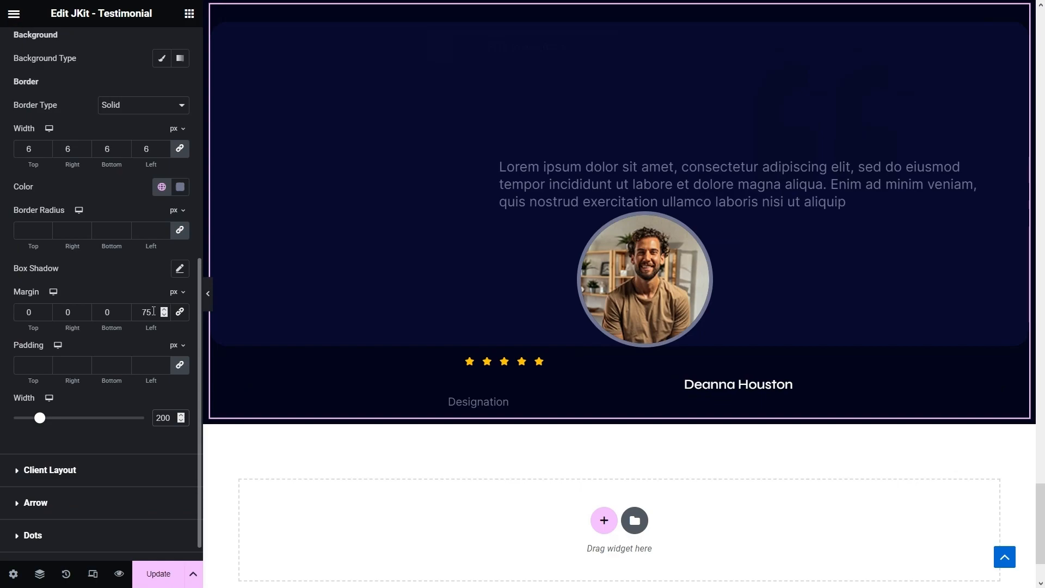
- Set the client layout bottom position to 100 and left-align the client image
left_click(49, 471)
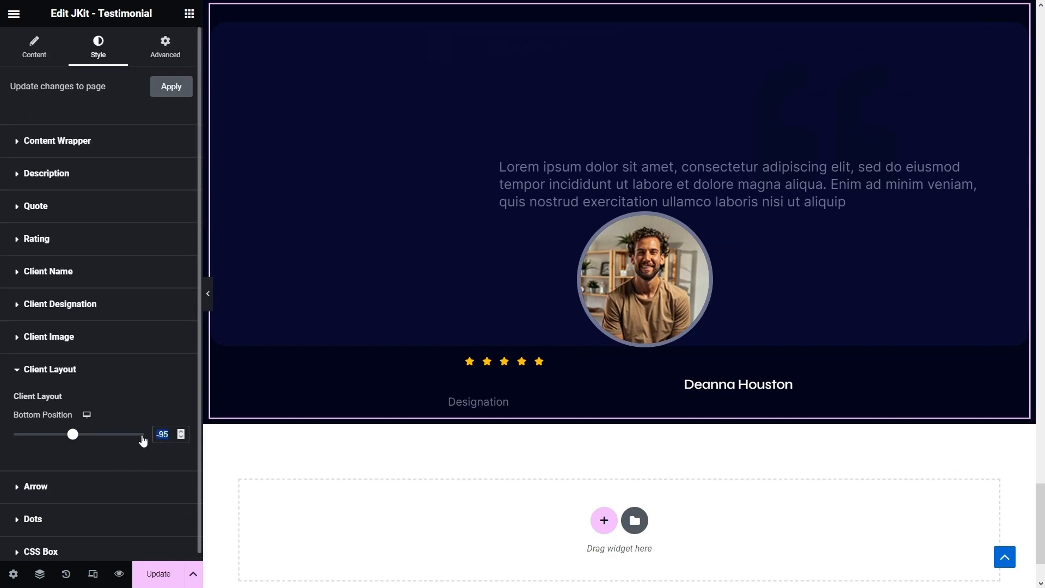
type("100")
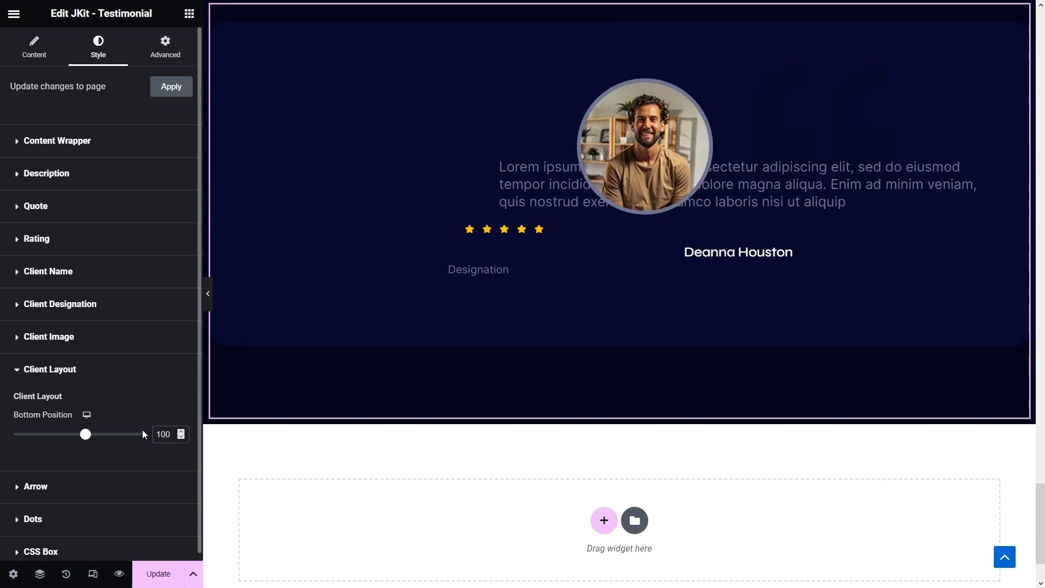
left_click(73, 342)
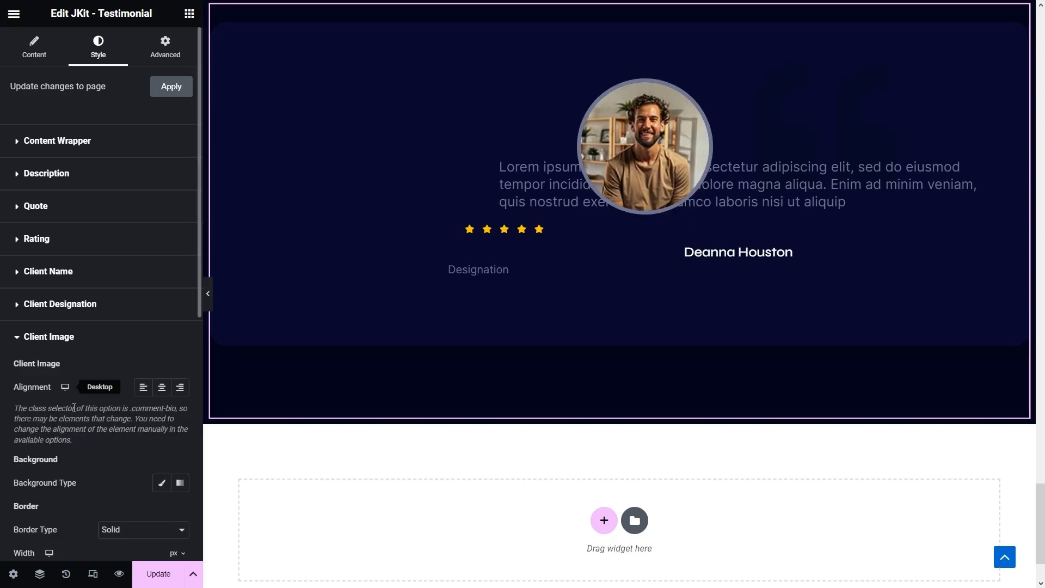
scroll(70, 406, "down", 2)
left_click(144, 303)
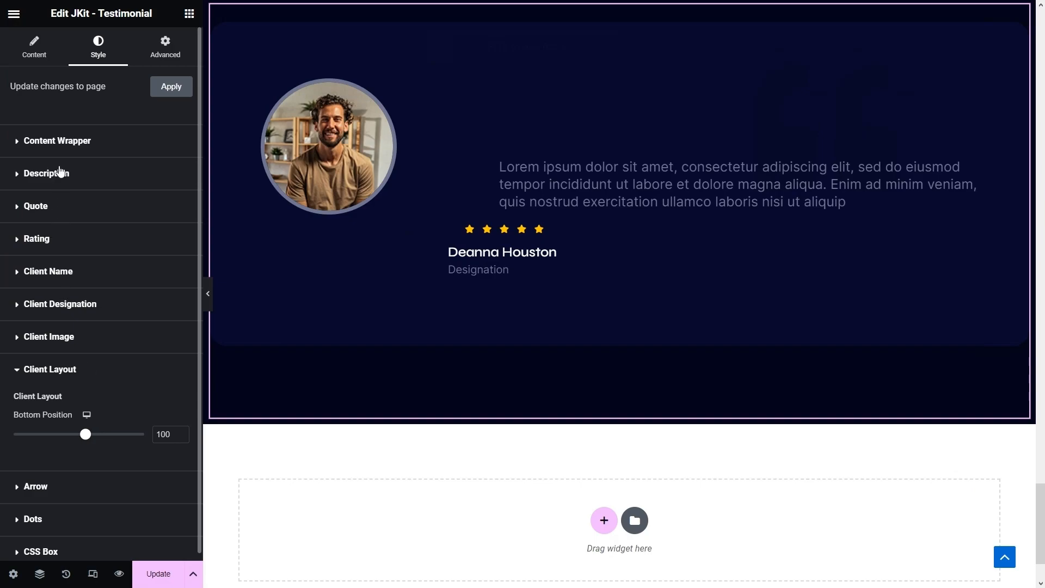
- Reduce the description's left margin to 325 px and start a new section below
left_click(60, 173)
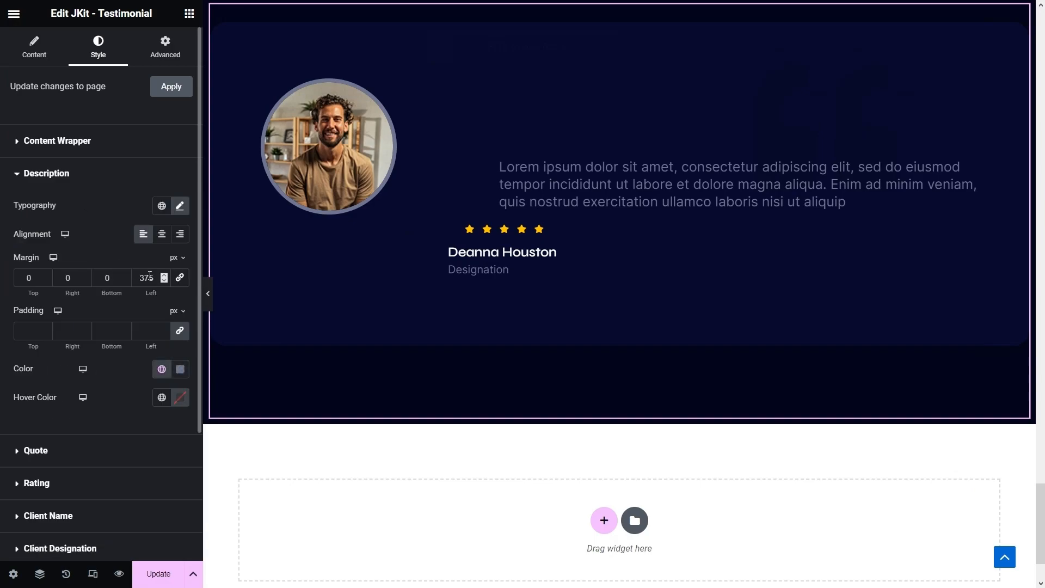
type("2")
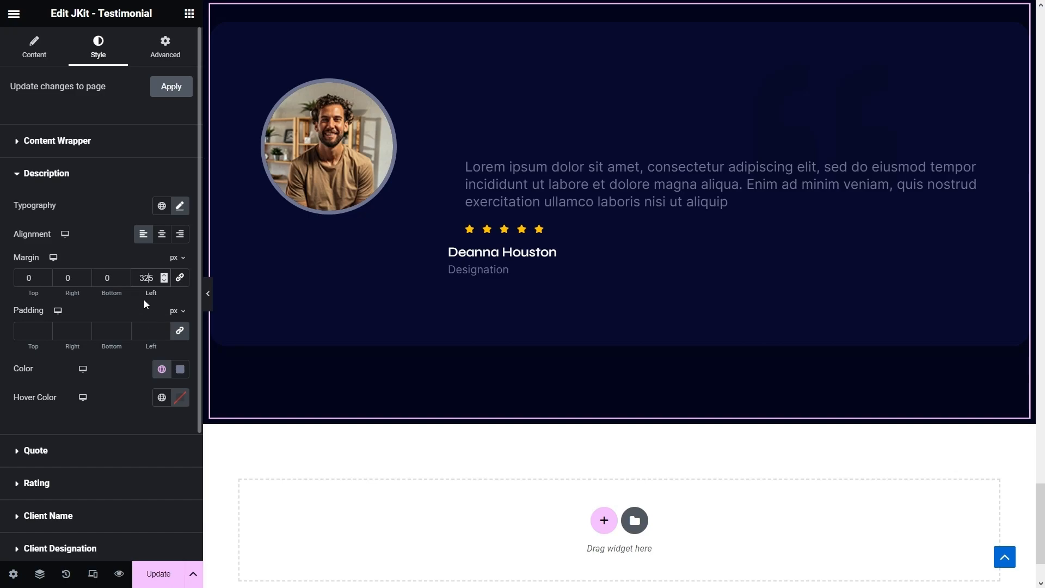
scroll(145, 303, "down", 2)
left_click(594, 520)
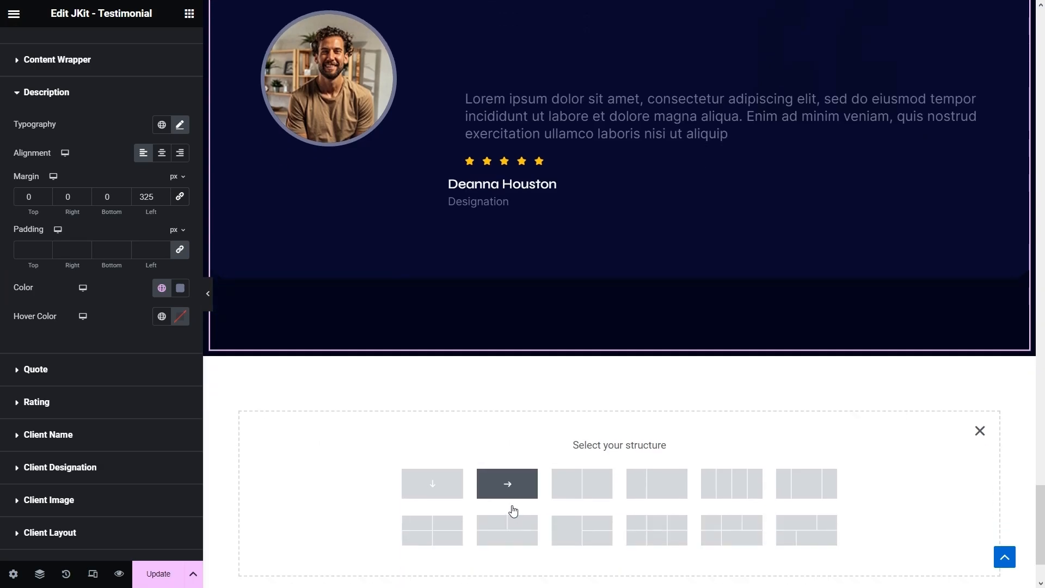
- Add a row container section and paste the testimonial section's style onto it
left_click(511, 488)
scroll(608, 145, "up", 3)
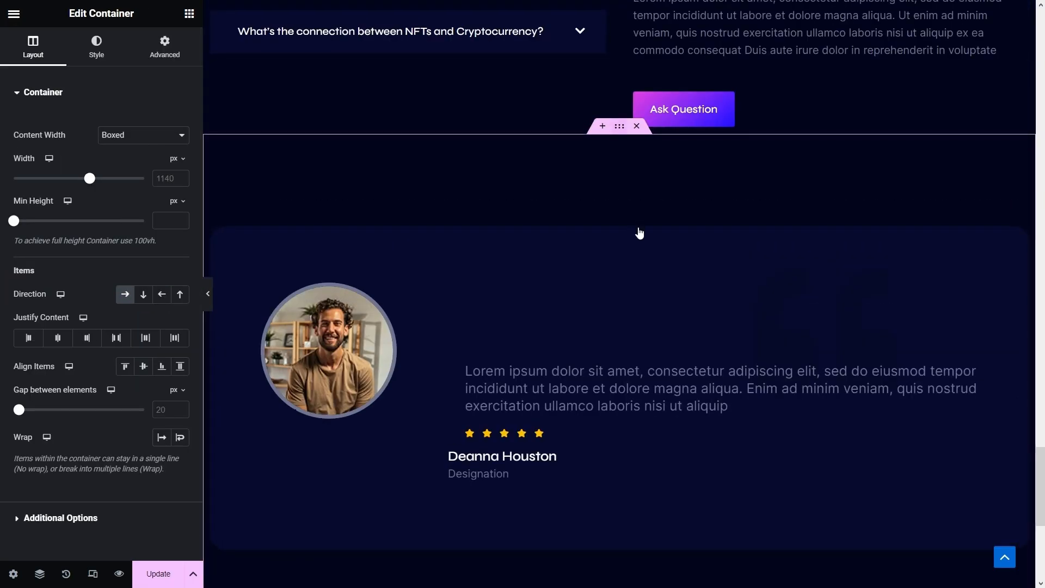
right_click(640, 233)
left_click(638, 227)
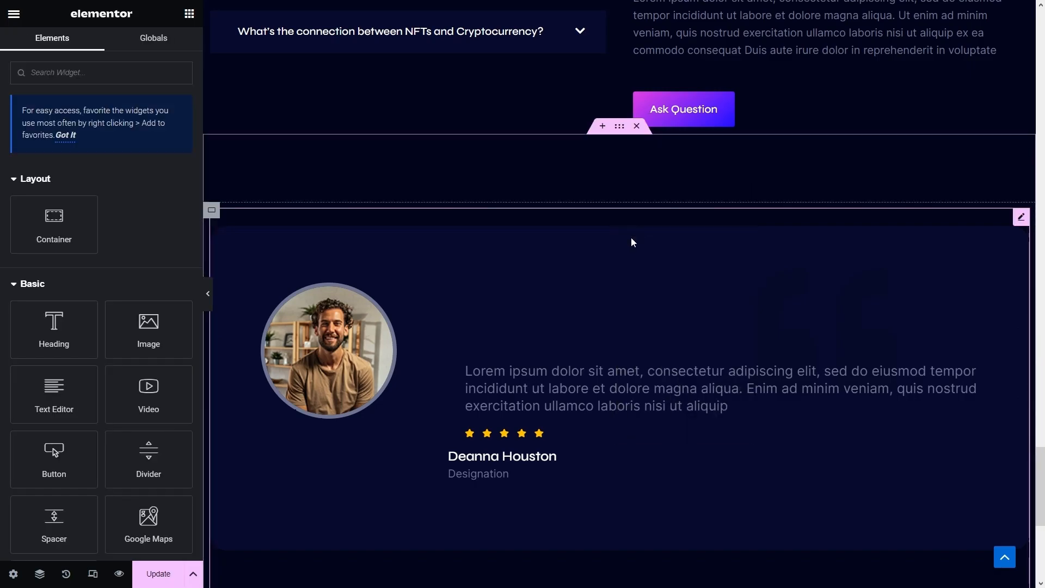
scroll(625, 237, "down", 6)
right_click(620, 283)
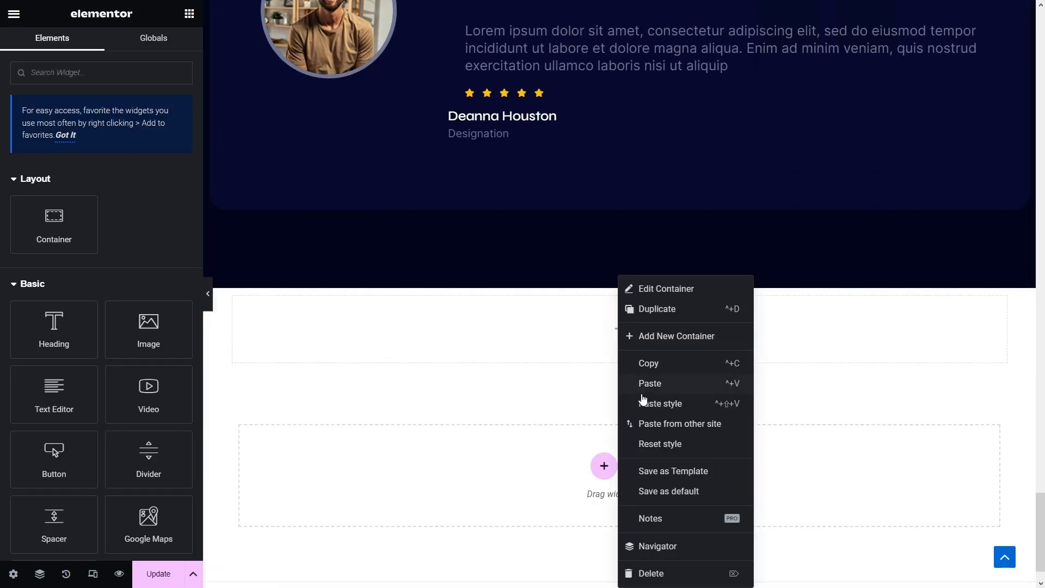
left_click(651, 409)
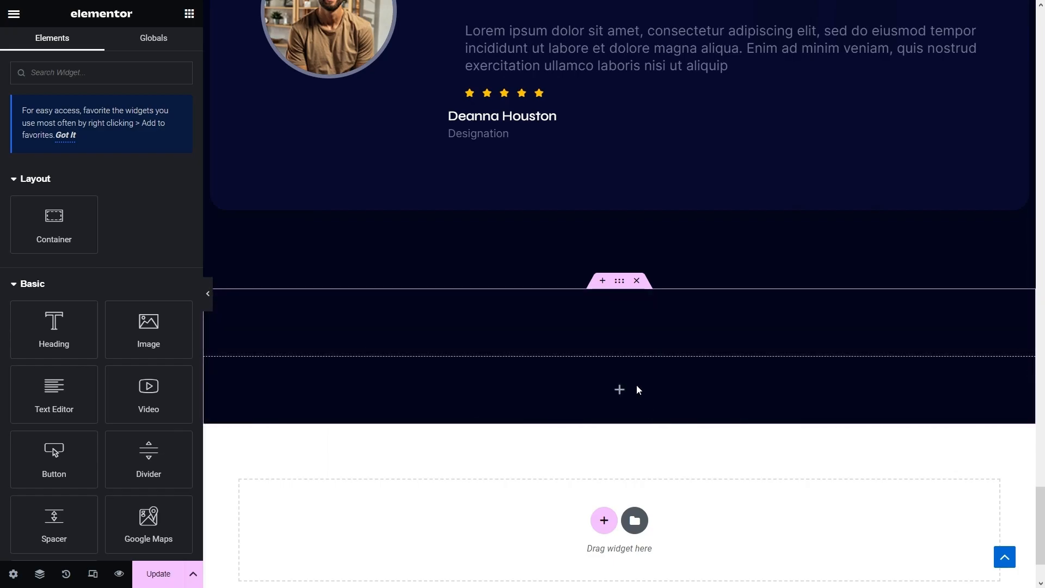
- Add a full-width row container holding a full-width row inner container at 24% width
left_click_drag(54, 220, 269, 389)
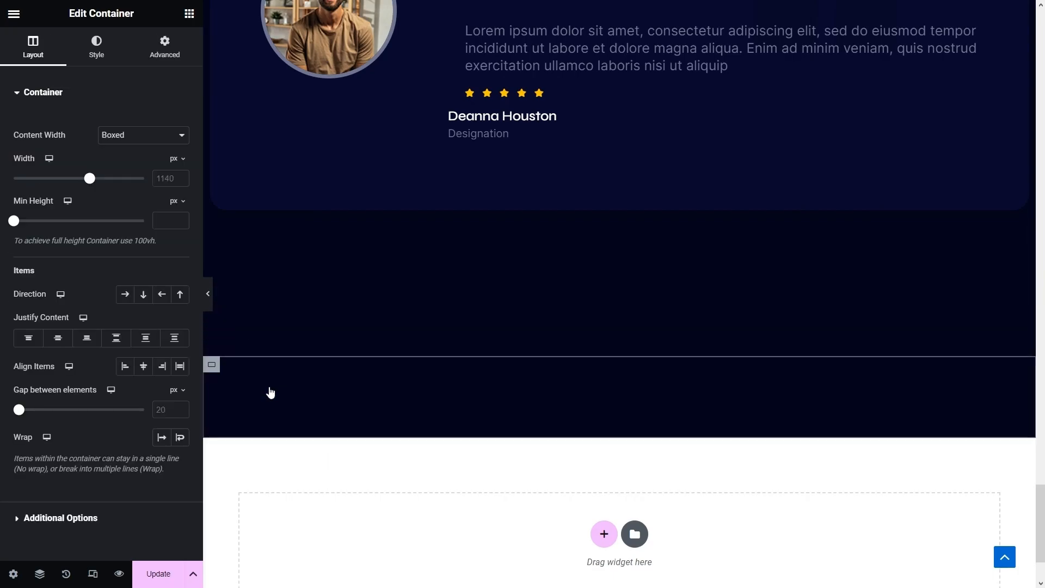
left_click(132, 137)
left_click(128, 159)
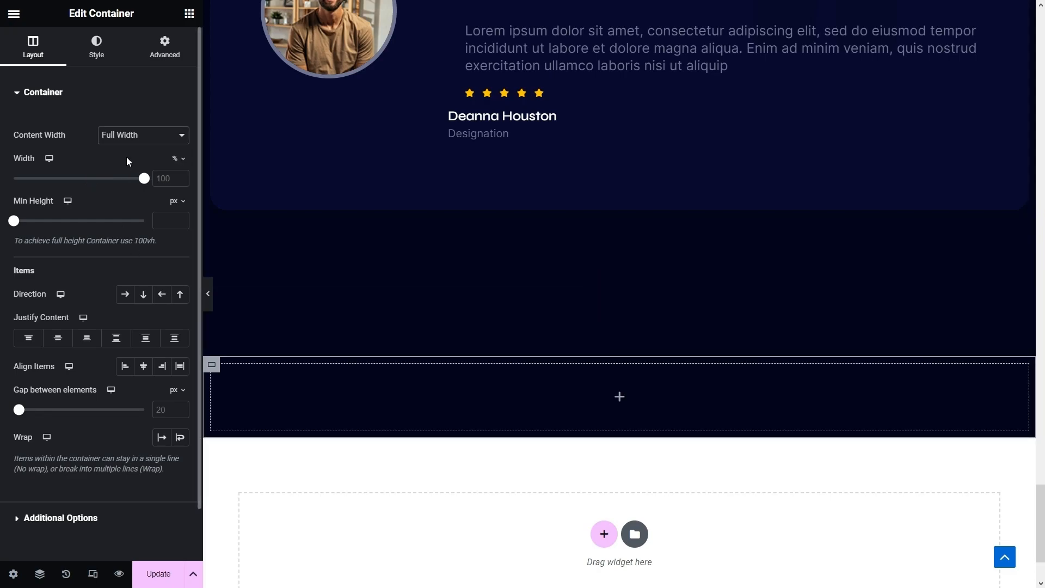
left_click(125, 294)
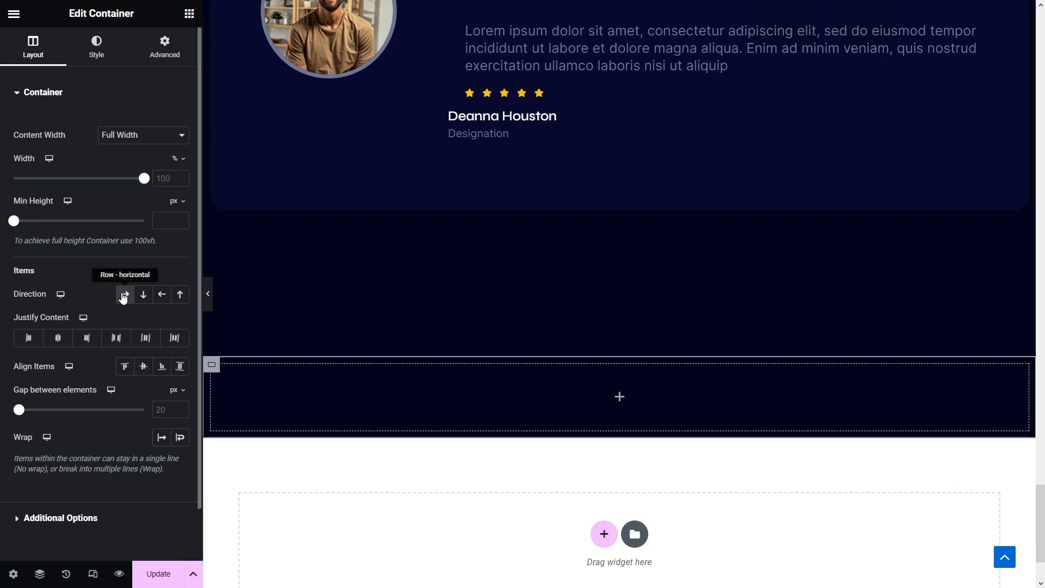
left_click(189, 14)
left_click_drag(52, 239, 287, 378)
left_click(143, 135)
left_click(142, 160)
left_click(126, 296)
left_click(163, 186)
type("24")
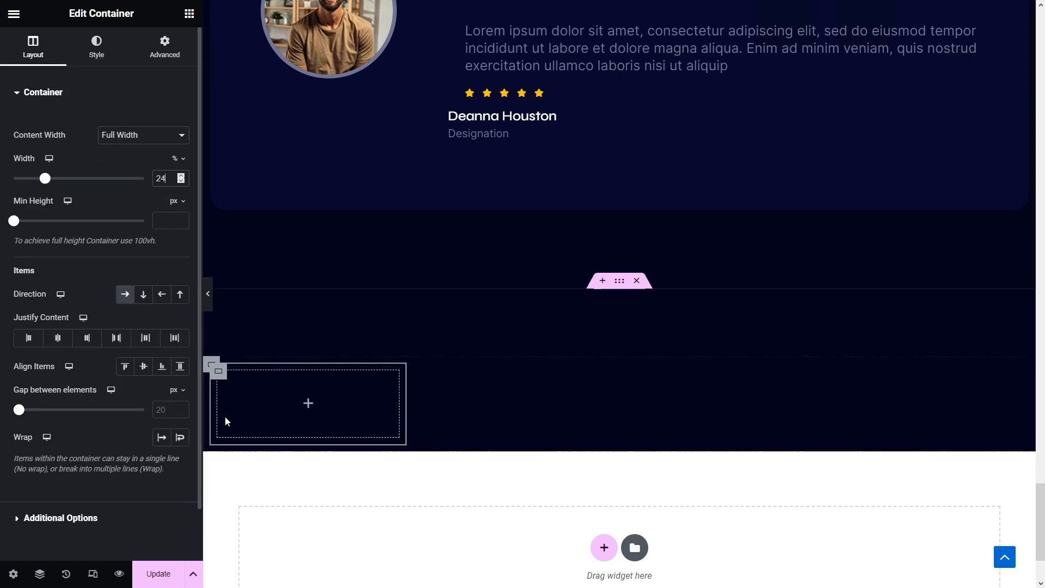
- Duplicate the 24% inner container to fill the row with copies
right_click(218, 372)
right_click(429, 373)
left_click(458, 312)
right_click(639, 372)
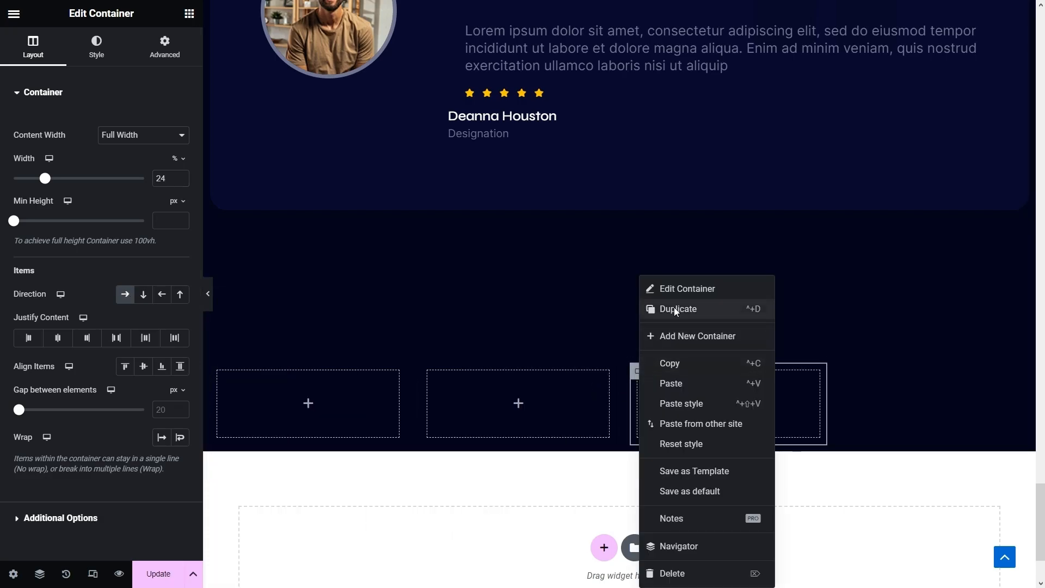
left_click(674, 308)
- Copy the About section's stat icon and paste it into the first empty container
scroll(708, 316, "up", 8)
scroll(714, 306, "up", 15)
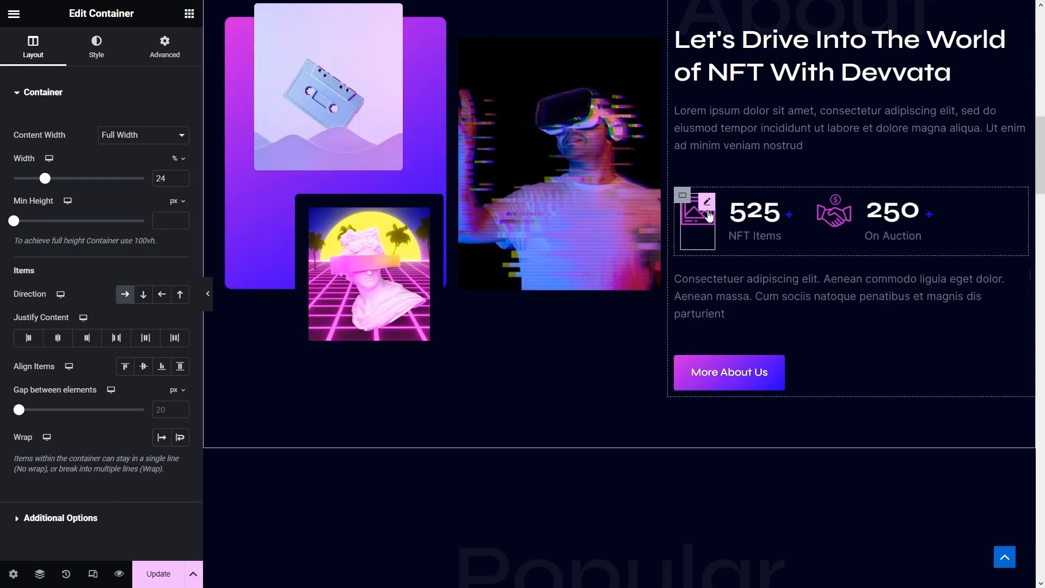
right_click(709, 216)
left_click(755, 268)
scroll(755, 270, "down", 15)
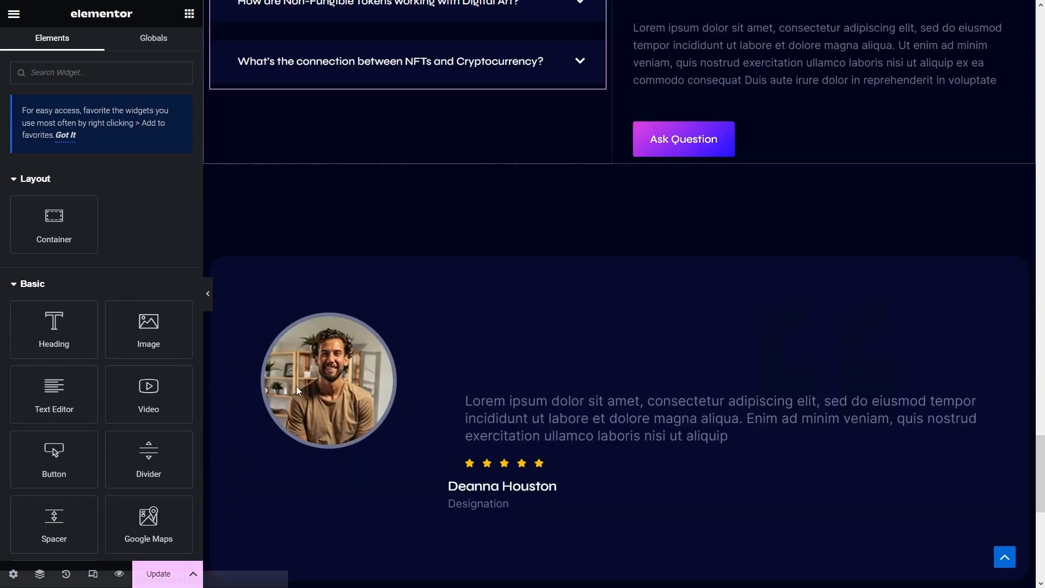
scroll(272, 259, "down", 5)
right_click(273, 259)
left_click(317, 367)
- Bring up the context menu on the 525 counter to copy it
scroll(730, 302, "up", 10)
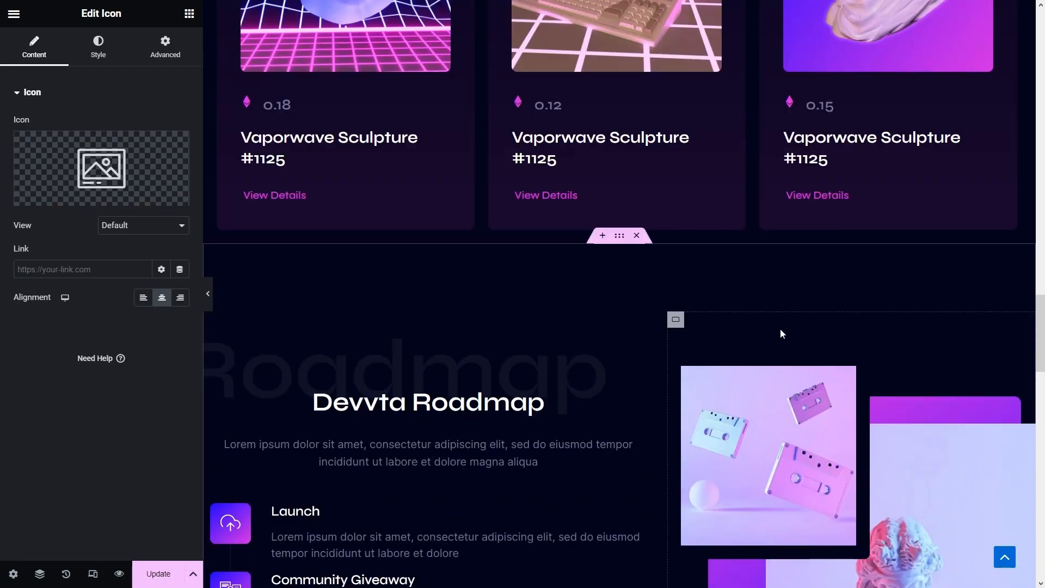
scroll(780, 329, "up", 20)
right_click(749, 271)
- Copy the 525 counter and set the last counter's ending number to 75
left_click(799, 332)
scroll(799, 332, "down", 6)
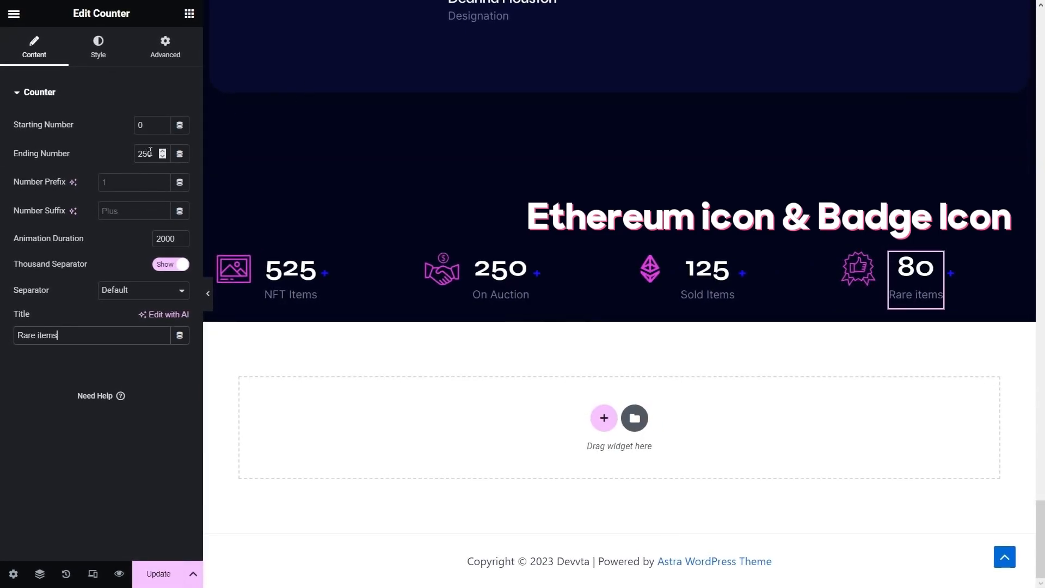
left_click(150, 152)
key("ctrl+a")
type("75")
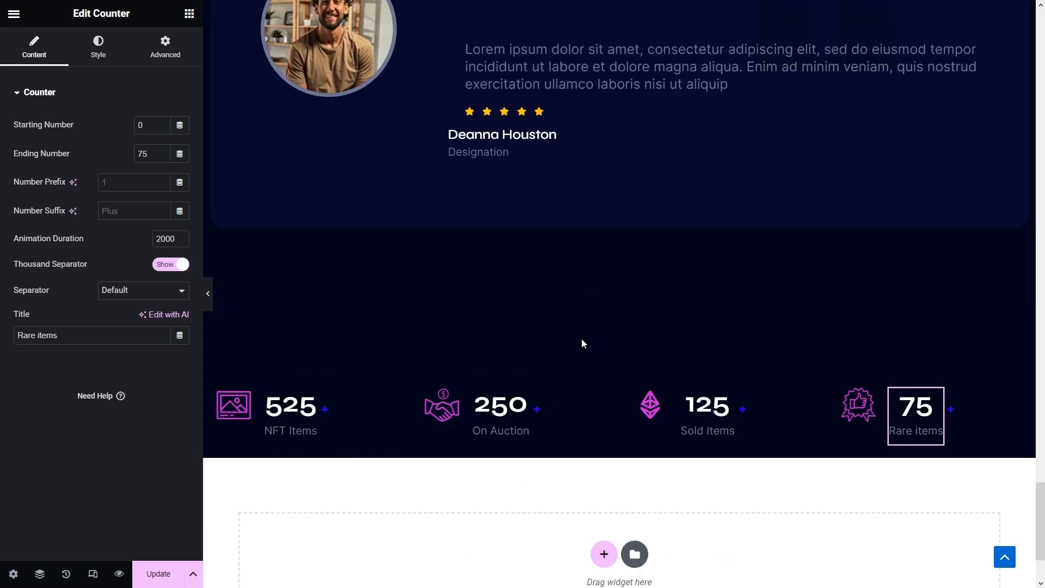
- Set the stats section's top padding to 0
left_click(620, 301)
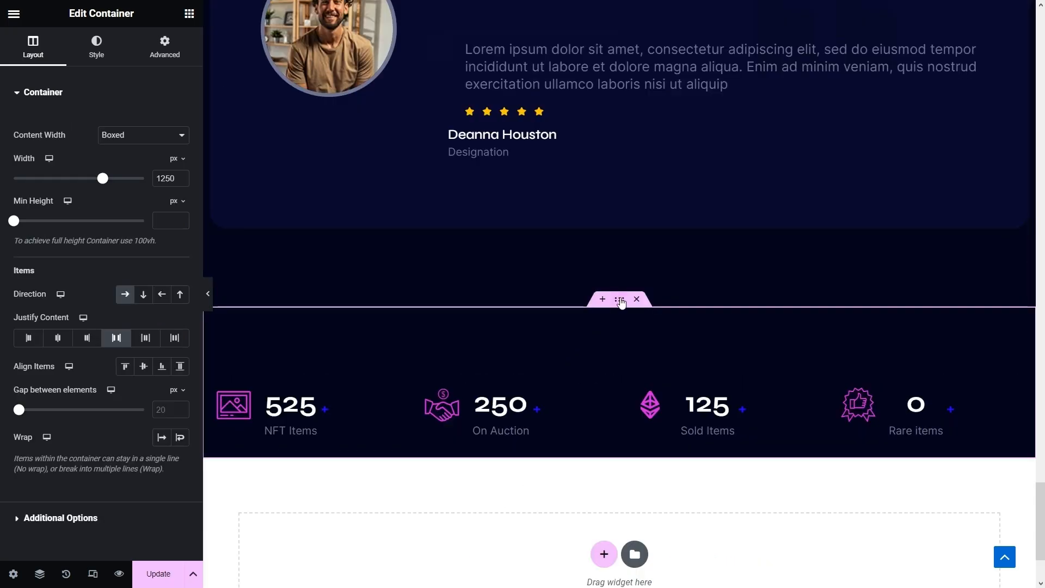
left_click(185, 51)
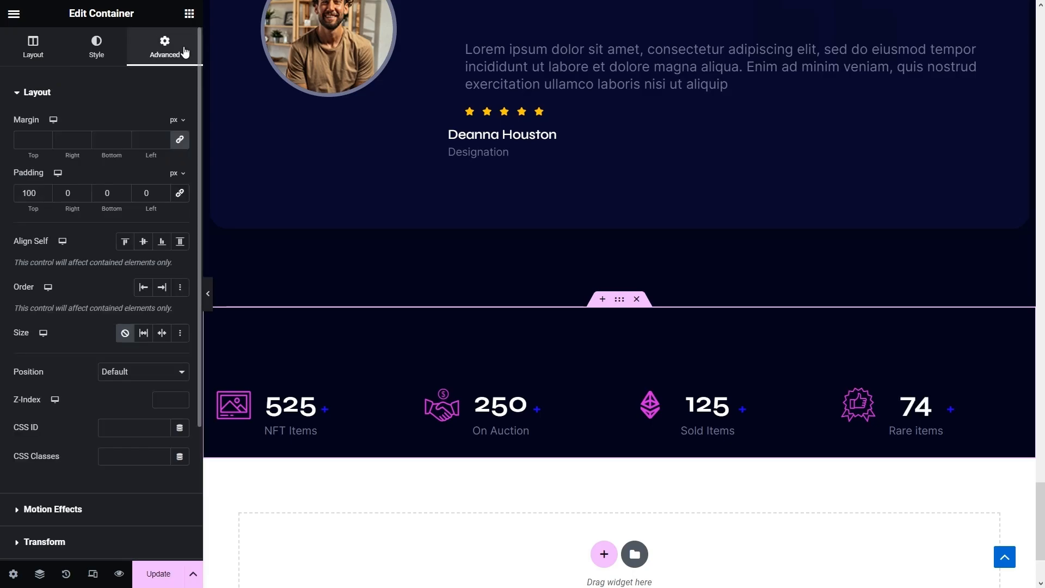
left_click(44, 197)
left_click(45, 196)
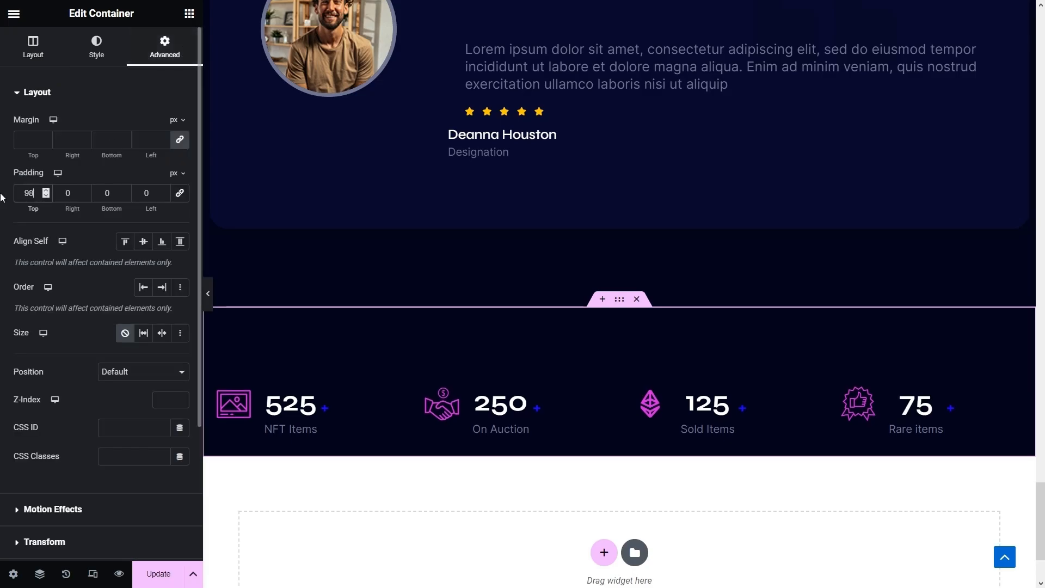
type("0")
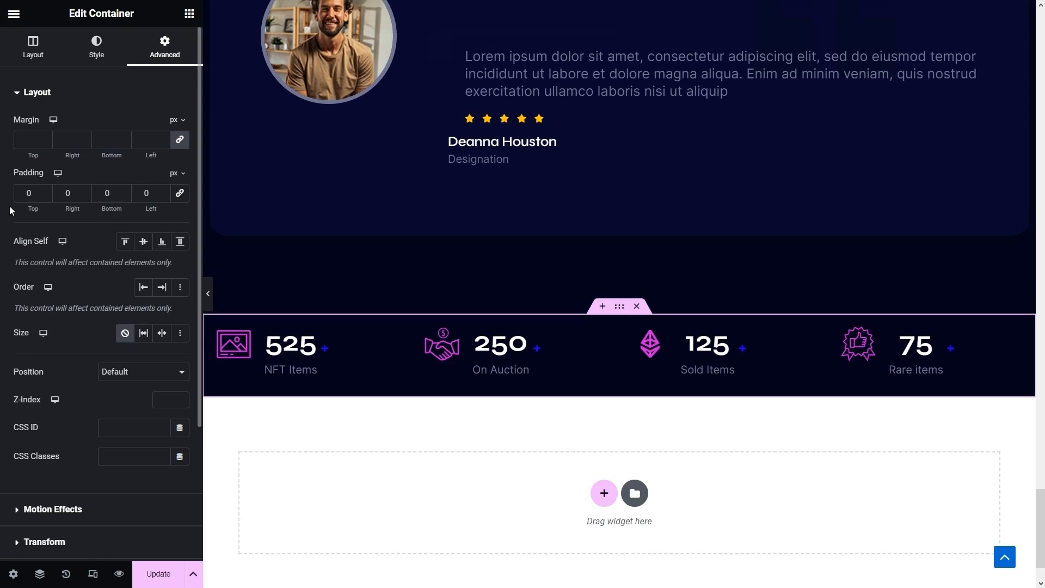
- Add a new section below the stats and paste the testimonial section's dark style onto it
left_click(604, 492)
left_click(521, 523)
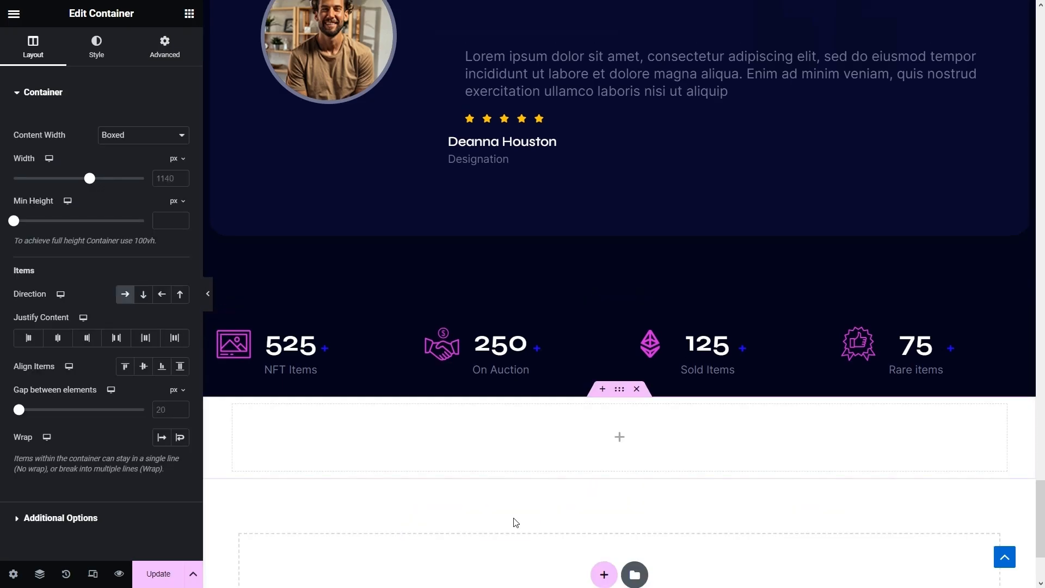
scroll(615, 467, "up", 3)
scroll(611, 461, "up", 3)
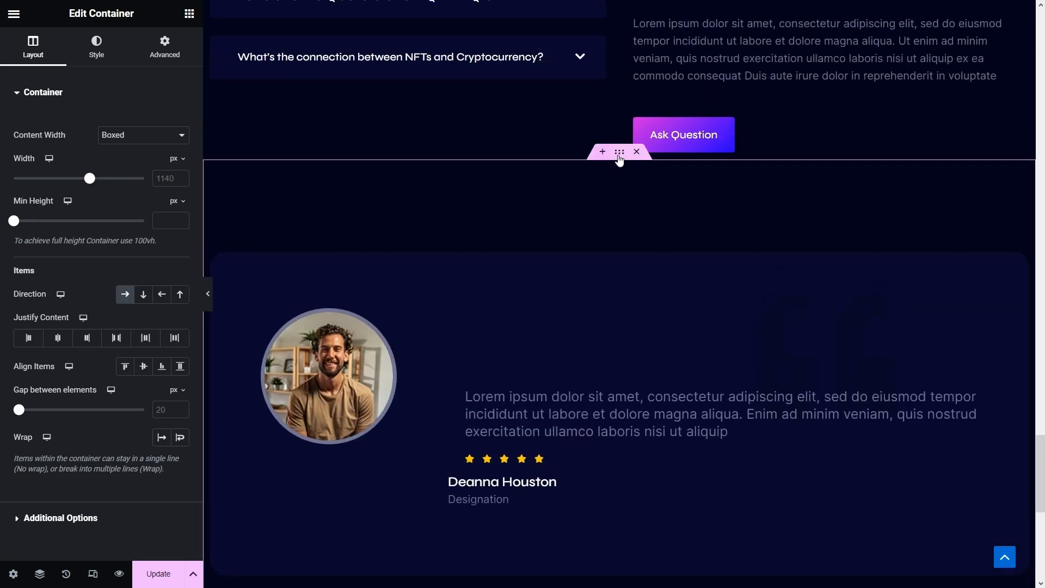
right_click(620, 160)
left_click(653, 242)
scroll(660, 259, "down", 9)
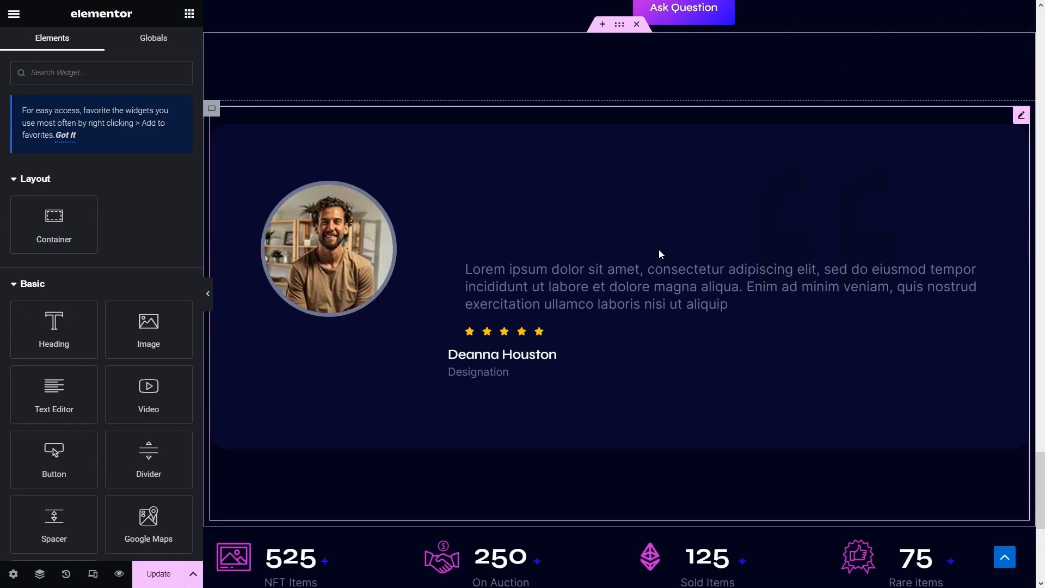
right_click(619, 234)
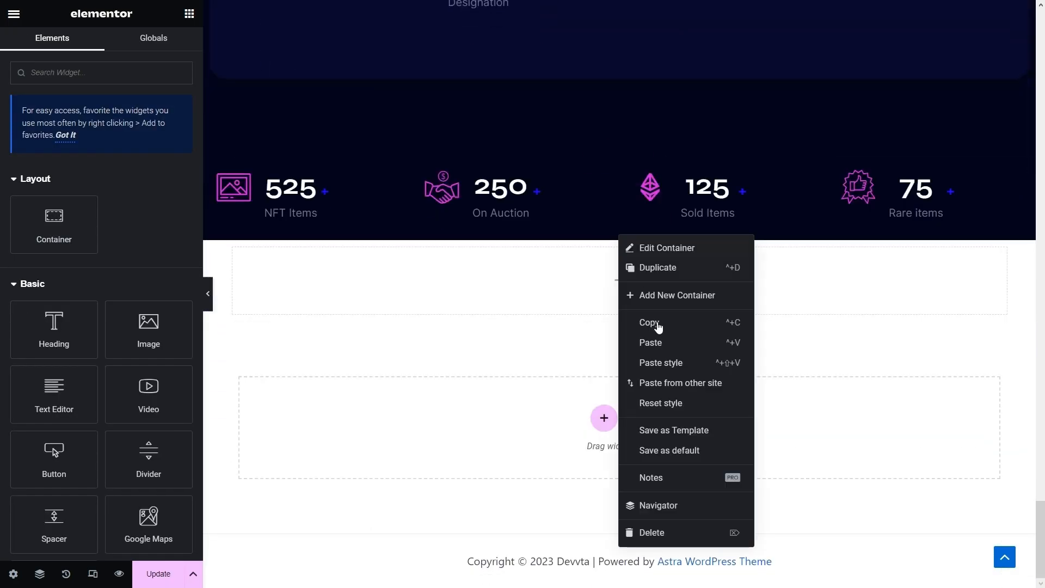
left_click(661, 362)
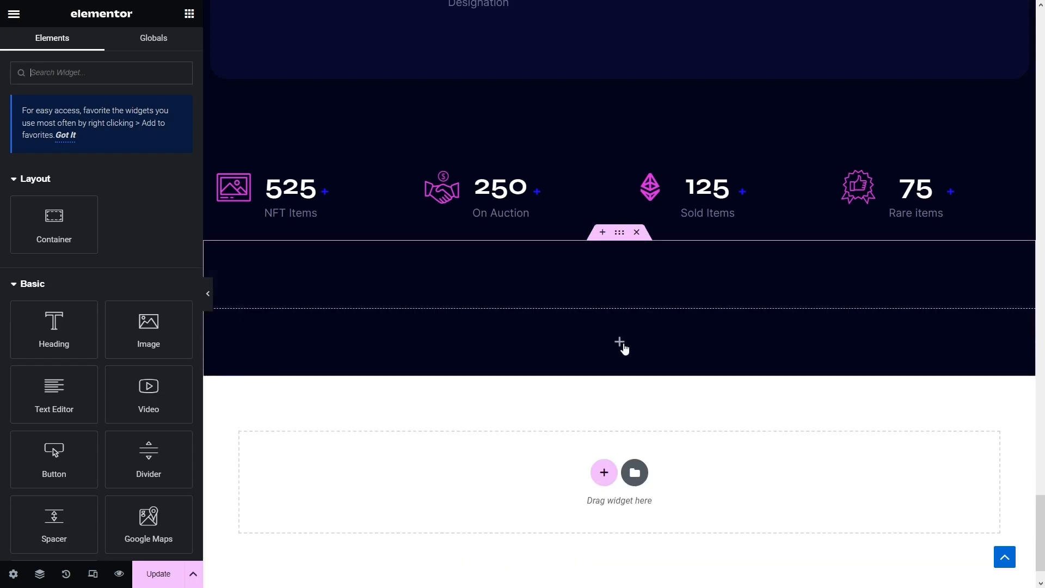
- Set the new section to 1300 width with column direction and drop an inner container inside
left_click(619, 235)
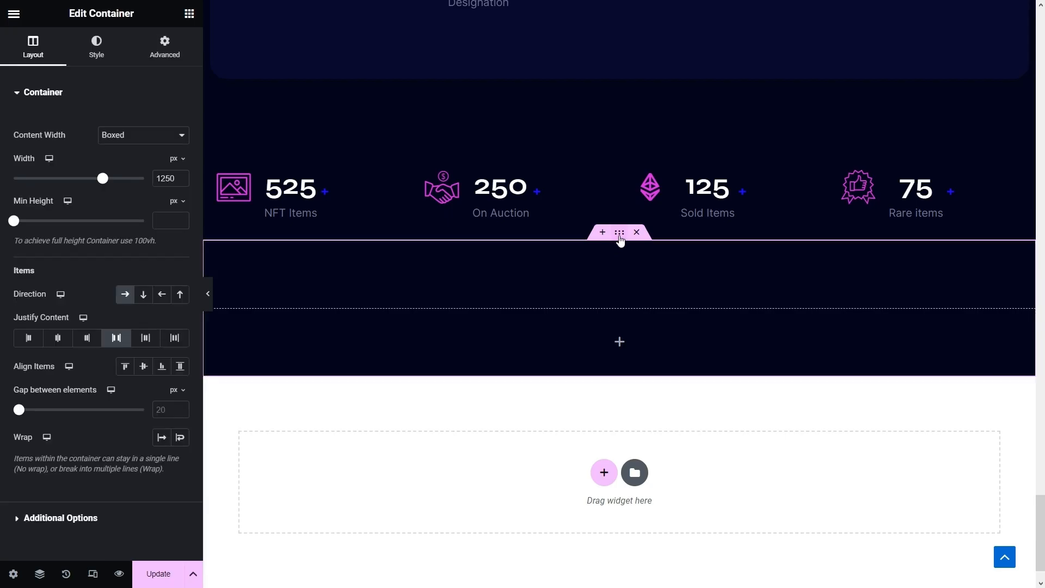
double_click(175, 178)
type("1300")
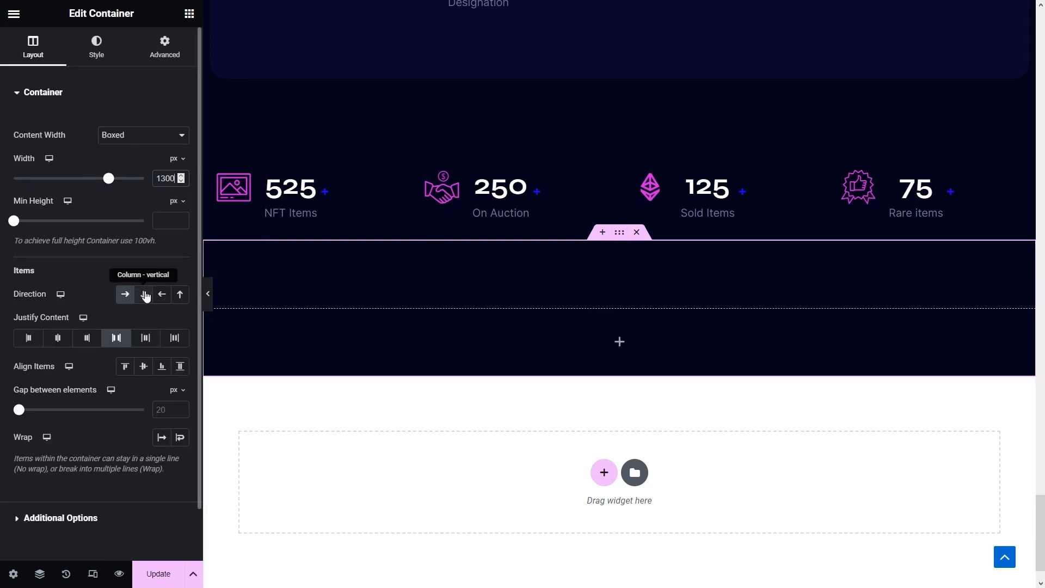
left_click(144, 296)
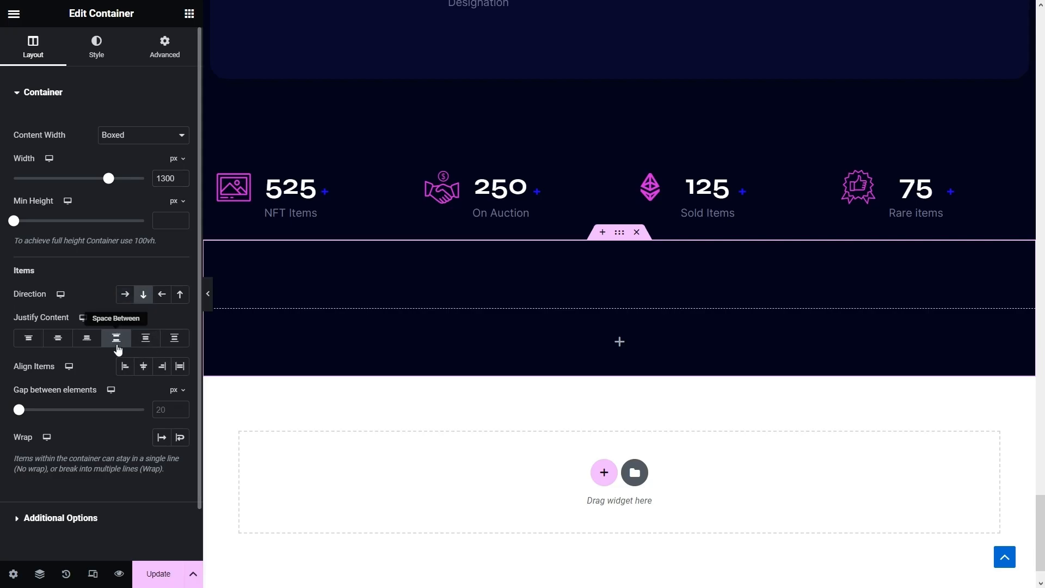
left_click(619, 341)
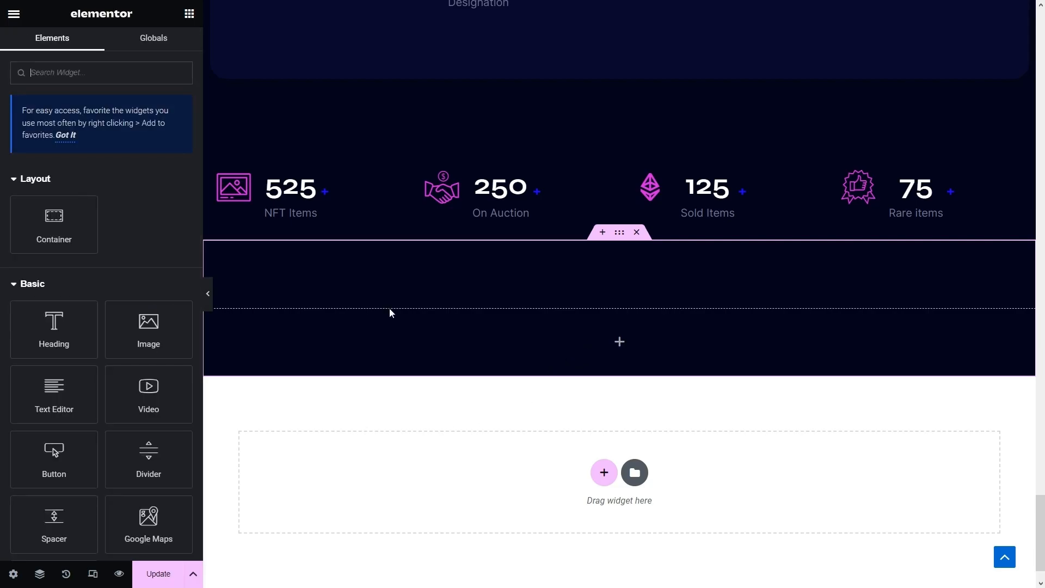
left_click_drag(73, 247, 313, 345)
scroll(354, 350, "up", 15)
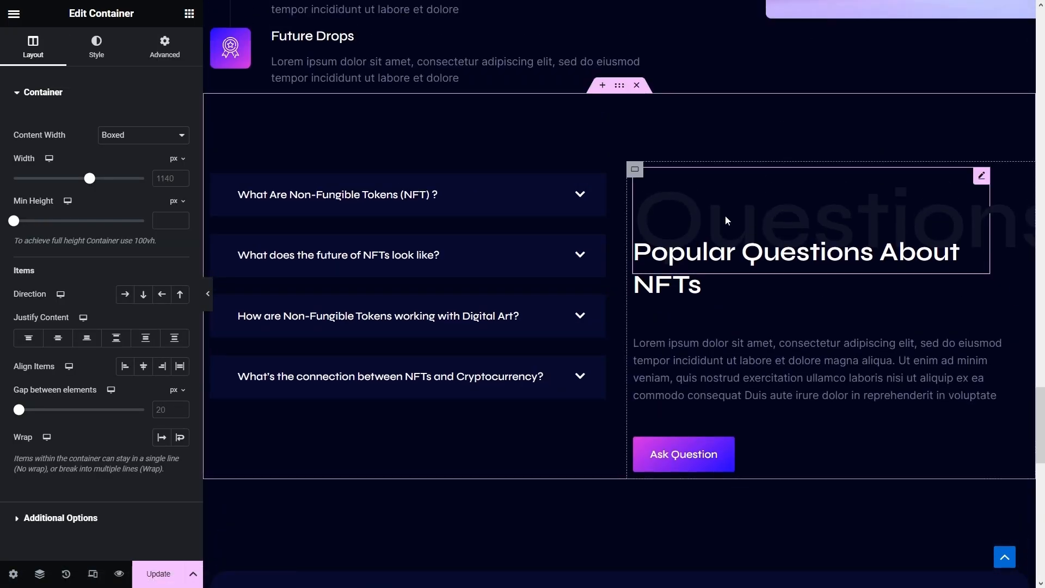
- Paste the faint Questions heading into the inner container, retitled 'Our Blog' and centred
right_click(725, 217)
left_click(764, 276)
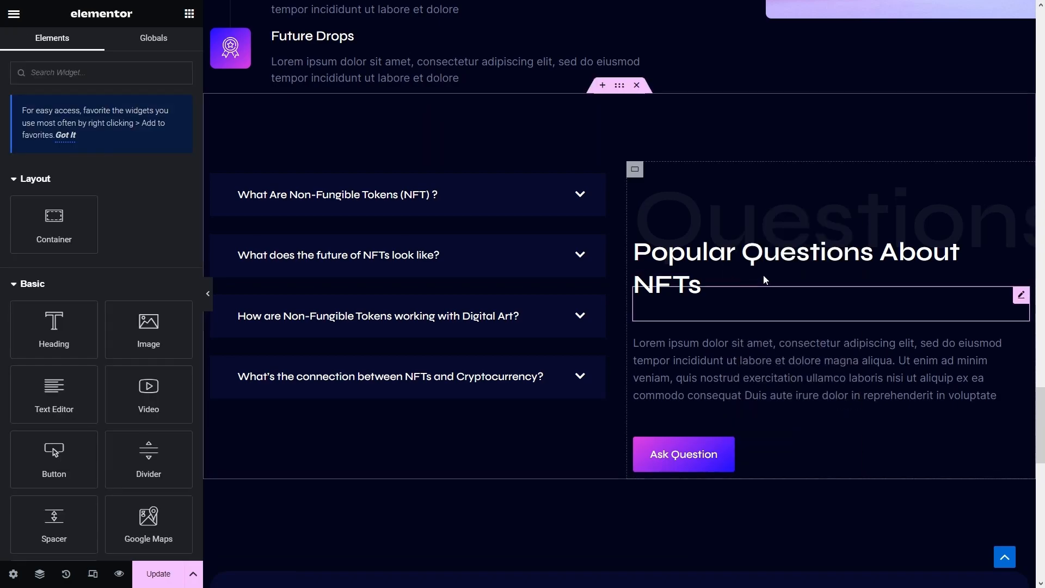
scroll(764, 277, "down", 15)
right_click(555, 345)
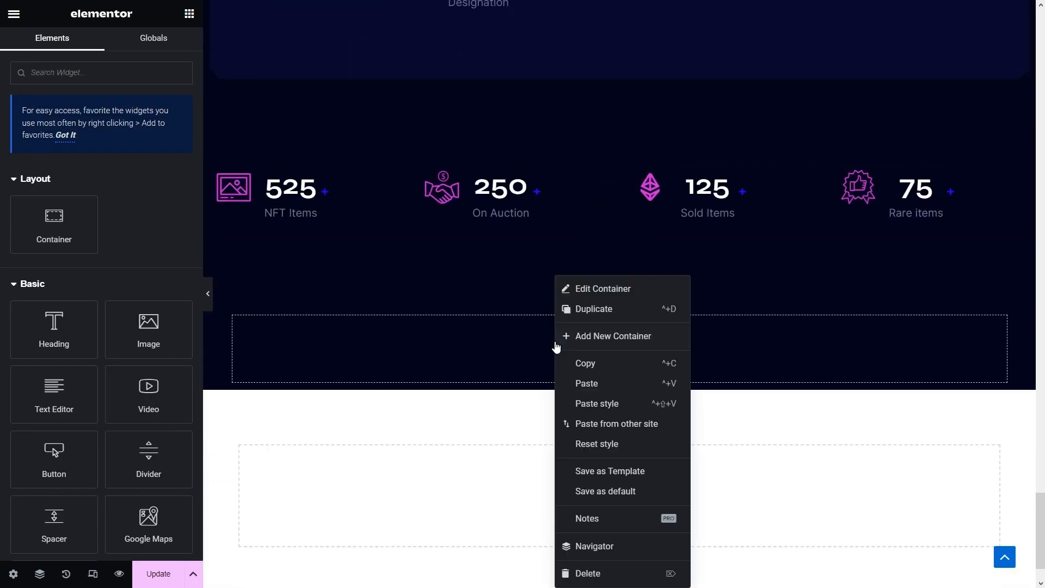
left_click(583, 385)
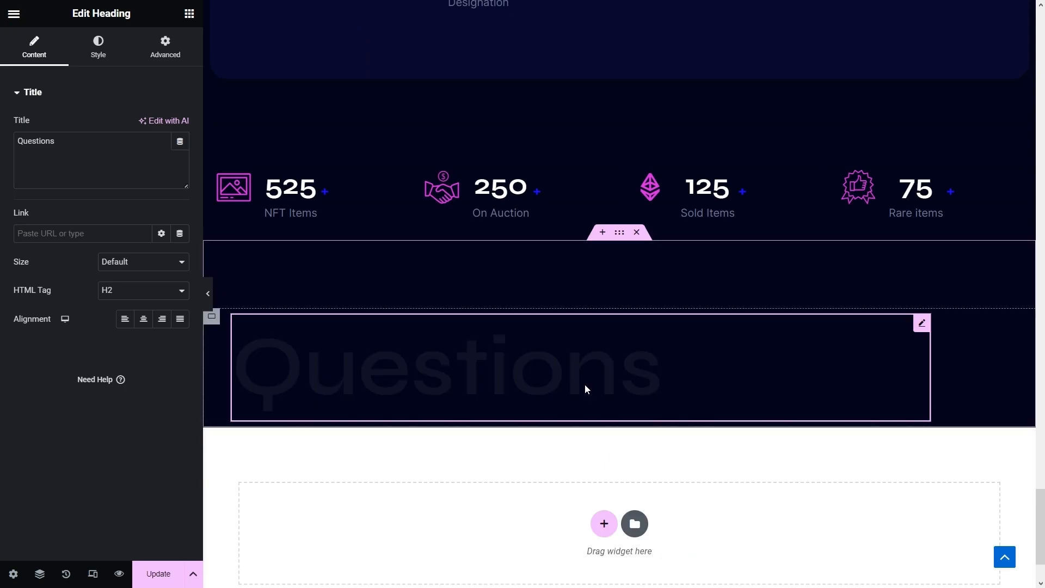
left_click_drag(100, 151, 1, 162)
type("Our Blog")
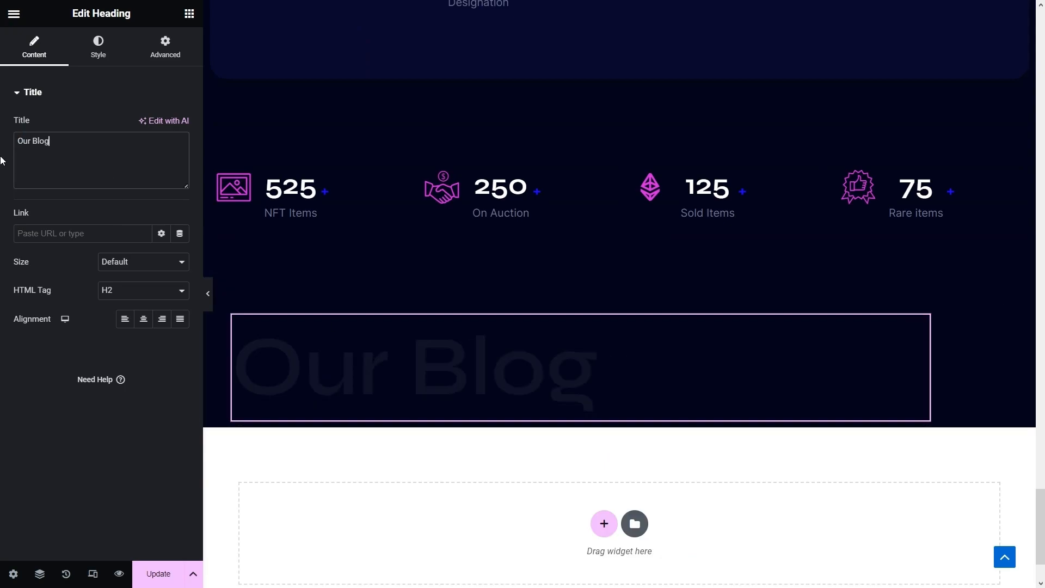
left_click(144, 321)
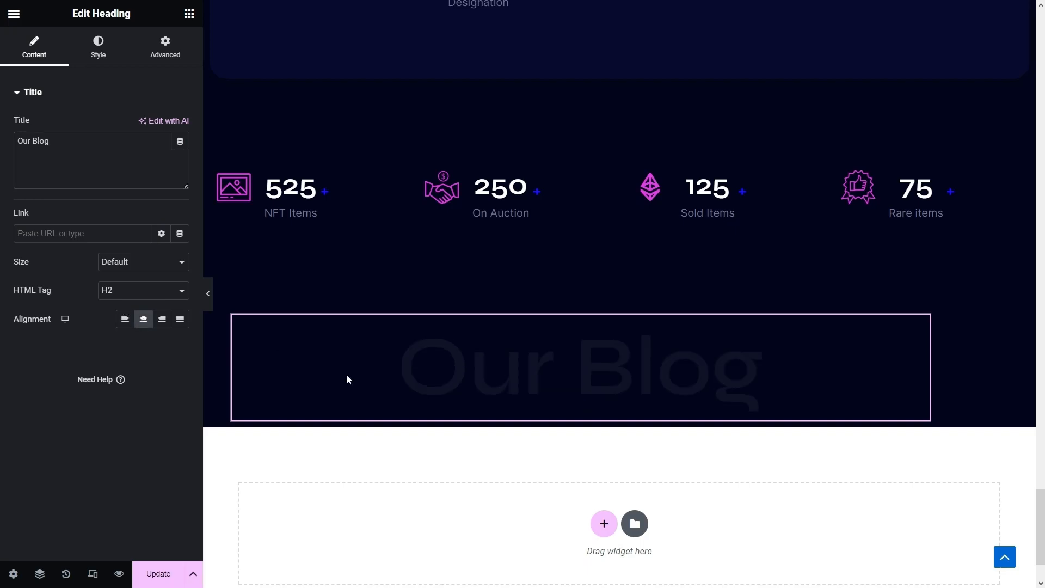
- Copy the FAQ's 'Popular Questions About NFTs' heading
scroll(674, 385, "up", 10)
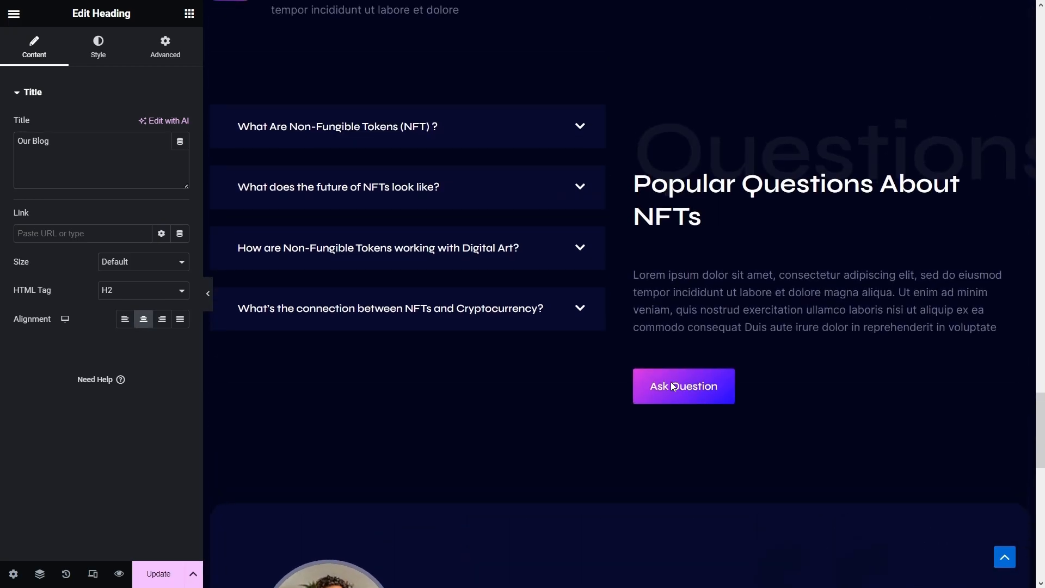
scroll(673, 386, "up", 1)
right_click(760, 271)
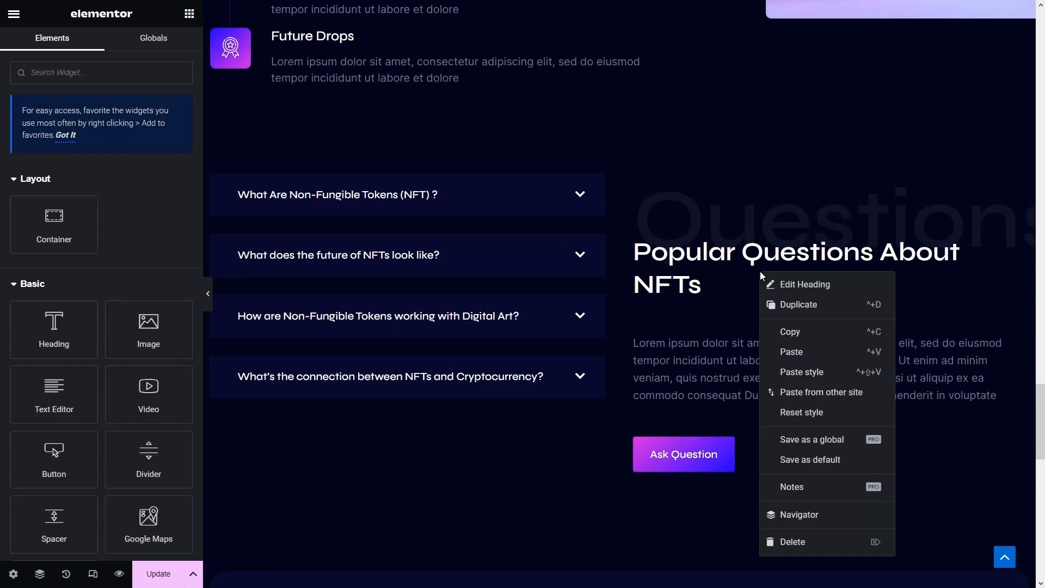
left_click(797, 331)
scroll(795, 326, "down", 12)
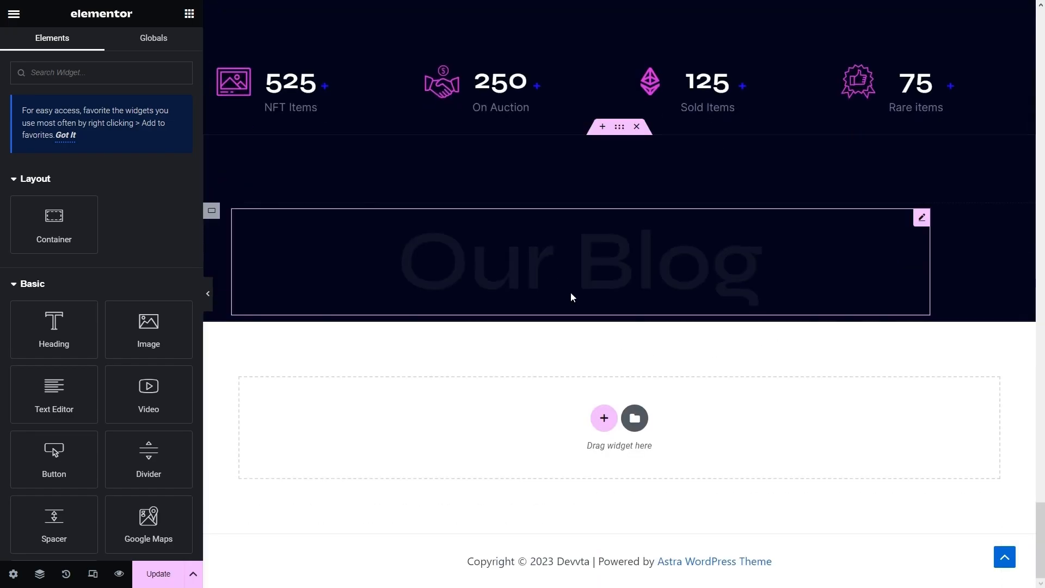
- Paste the copied heading under Our Blog, centring its text and aligning itself center
right_click(571, 291)
left_click(625, 373)
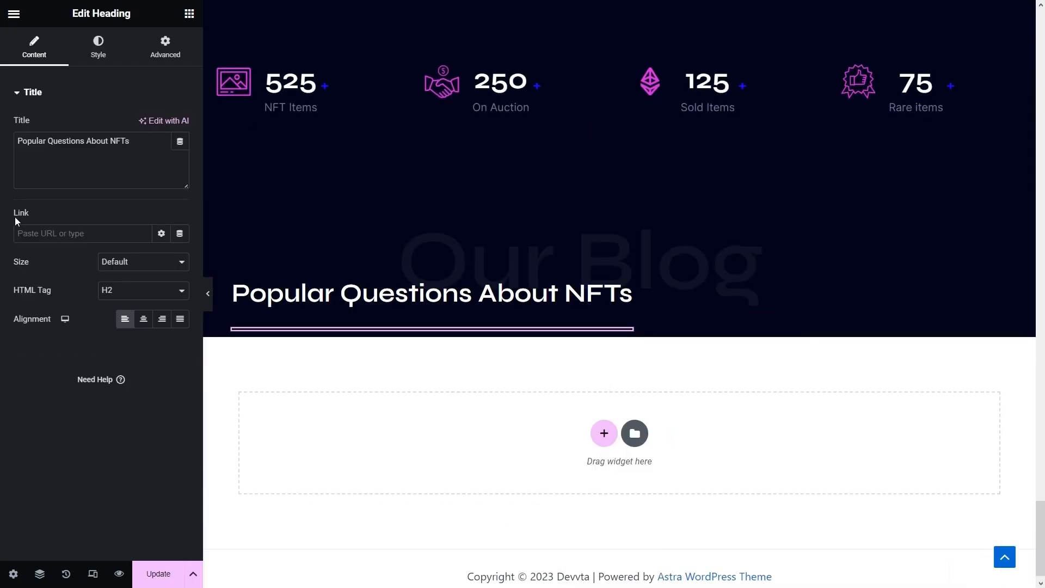
left_click(145, 320)
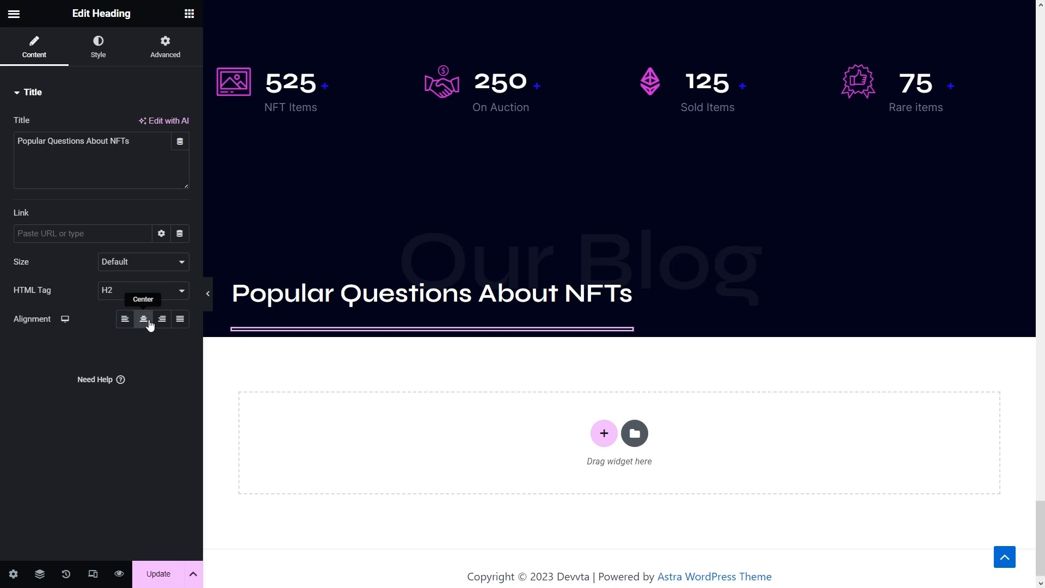
left_click(165, 52)
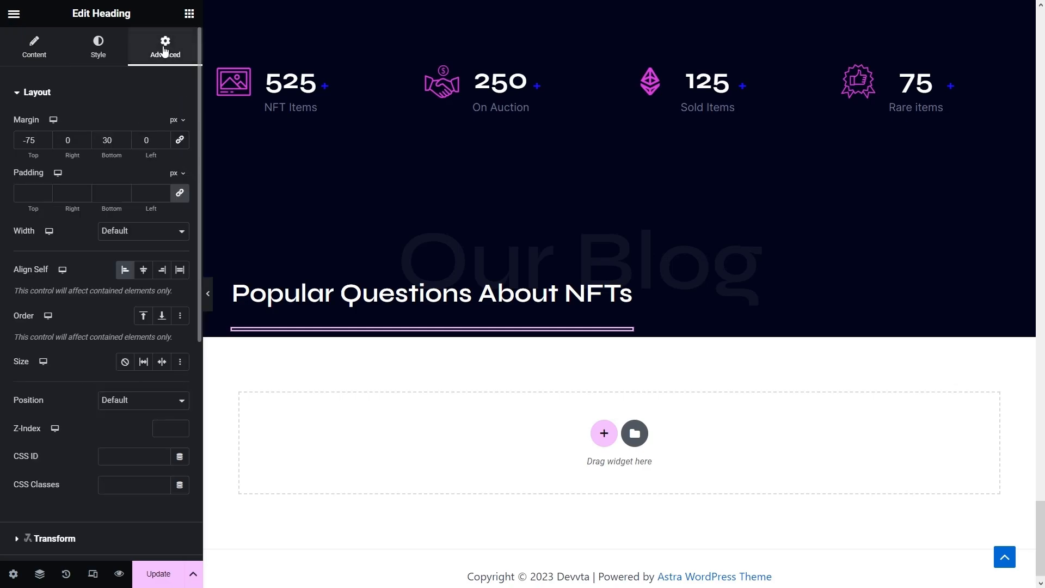
left_click(143, 270)
- Retitle the pasted heading 'Latest Blog & Articles'
left_click(34, 48)
left_click_drag(130, 140, 2, 138)
type("Latest V")
key("BackSpace")
key("BackSpace")
type("blog")
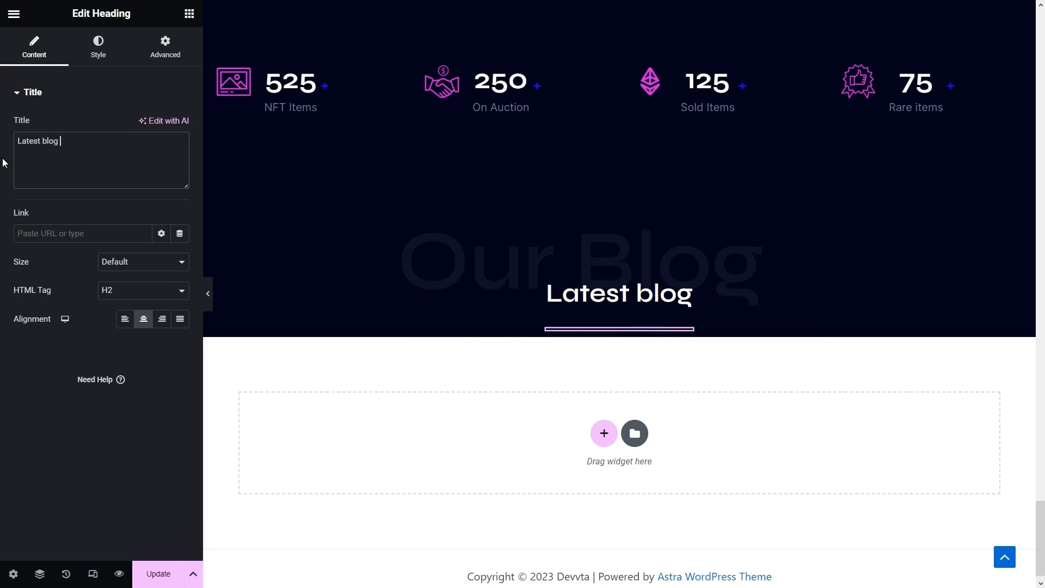
key("BackSpace")
type("Blog ")
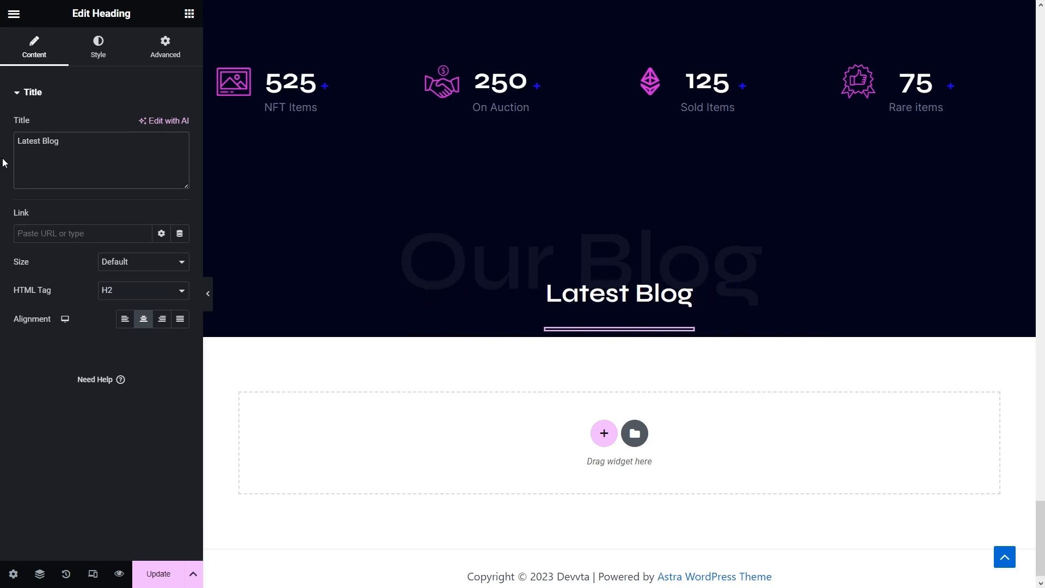
type("& Ar")
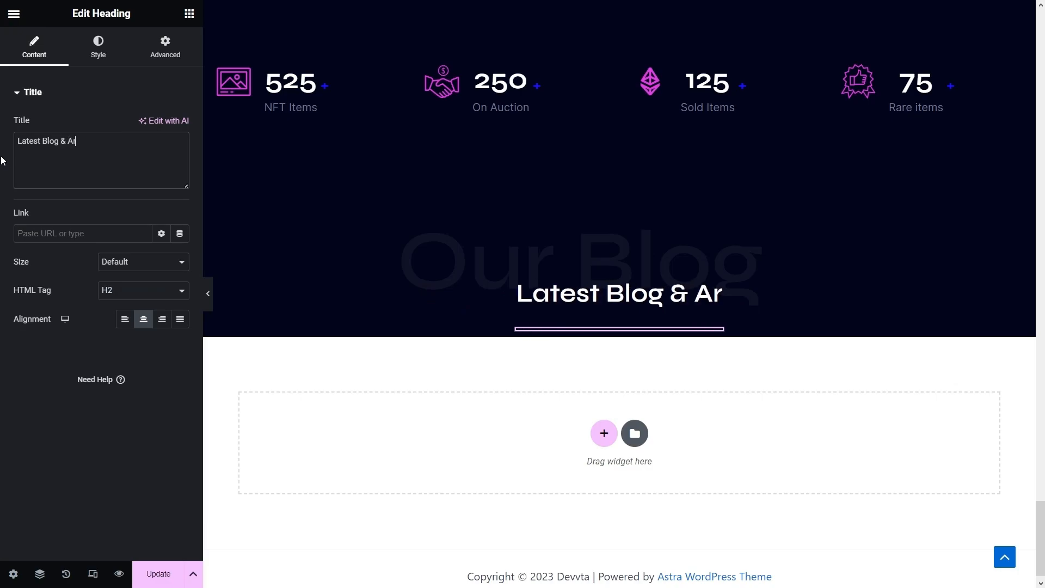
type("ticles")
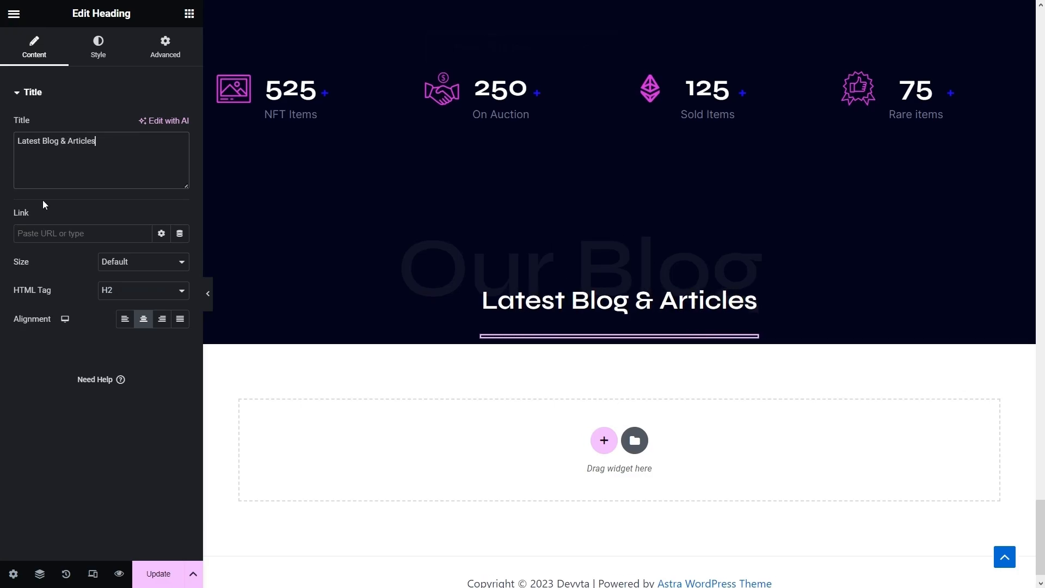
- Give the Our Blog heading Align Self center and a 100% width
left_click(422, 268)
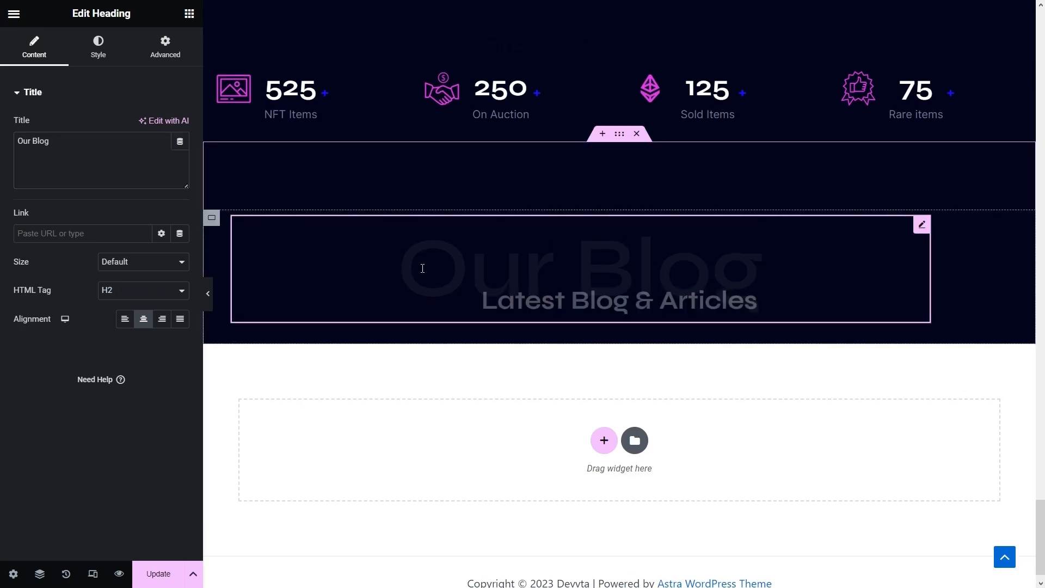
left_click(170, 61)
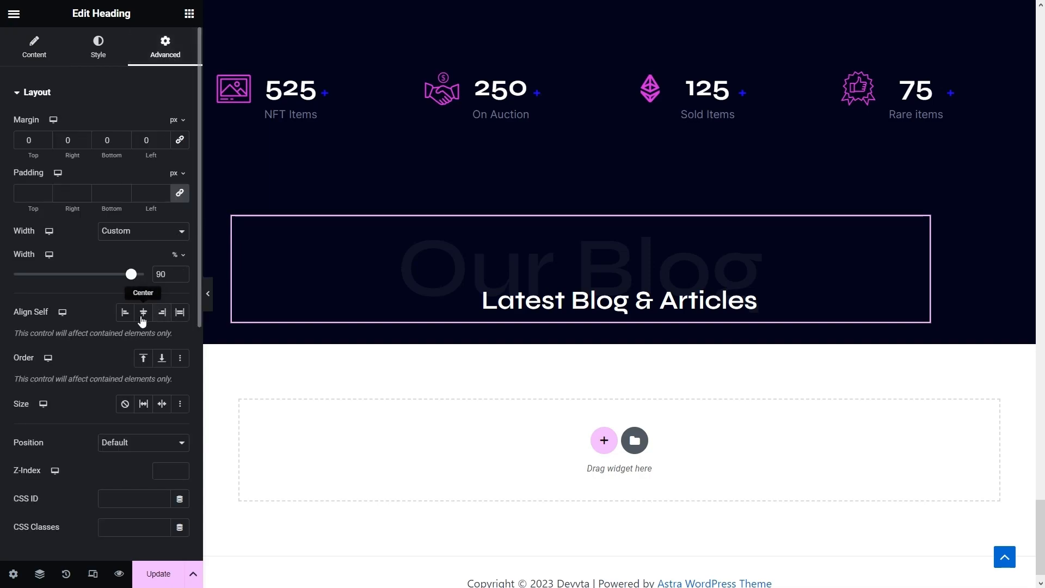
left_click(143, 318)
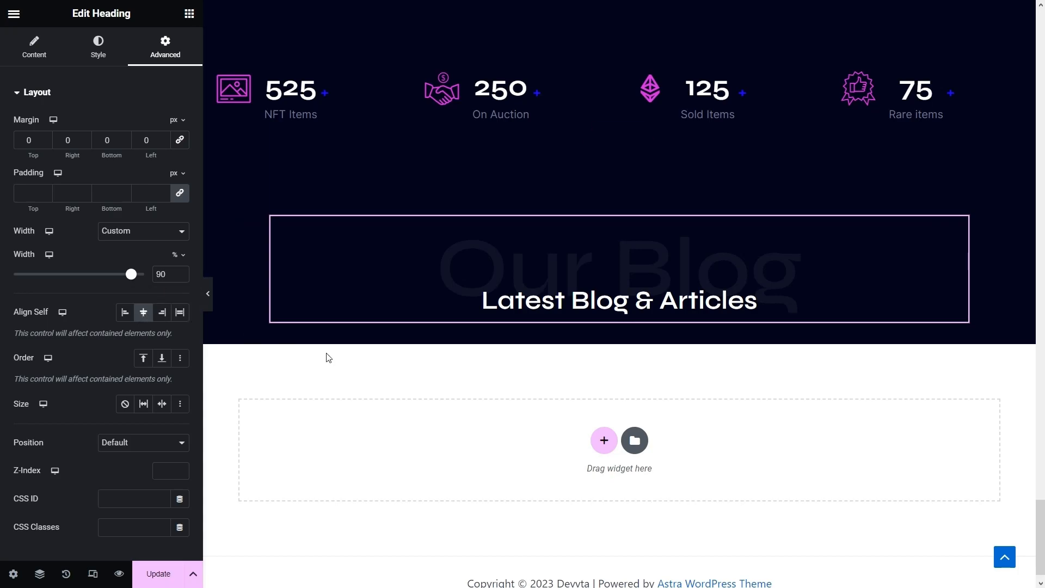
type("100")
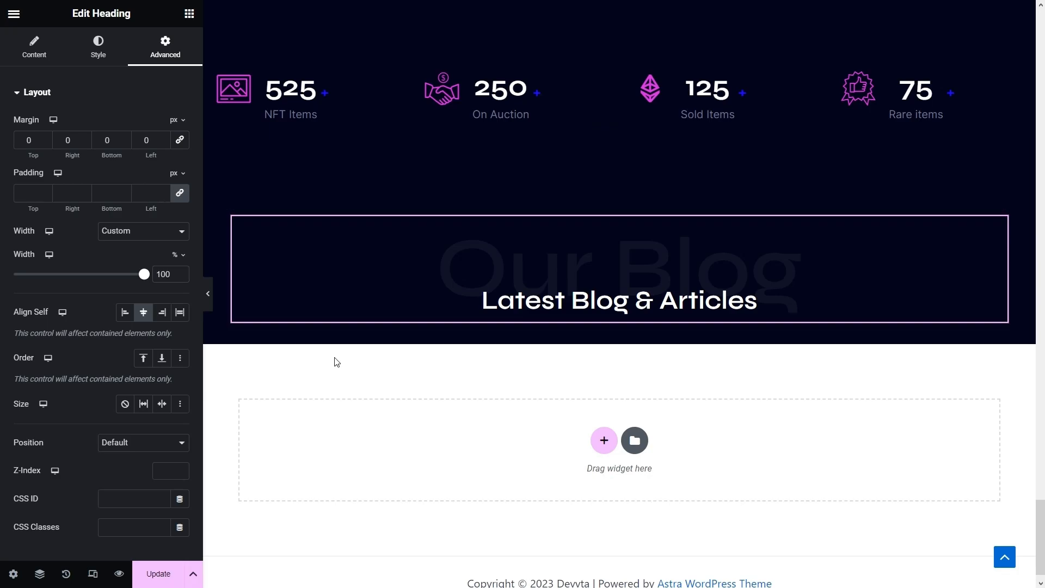
scroll(338, 359, "up", 18)
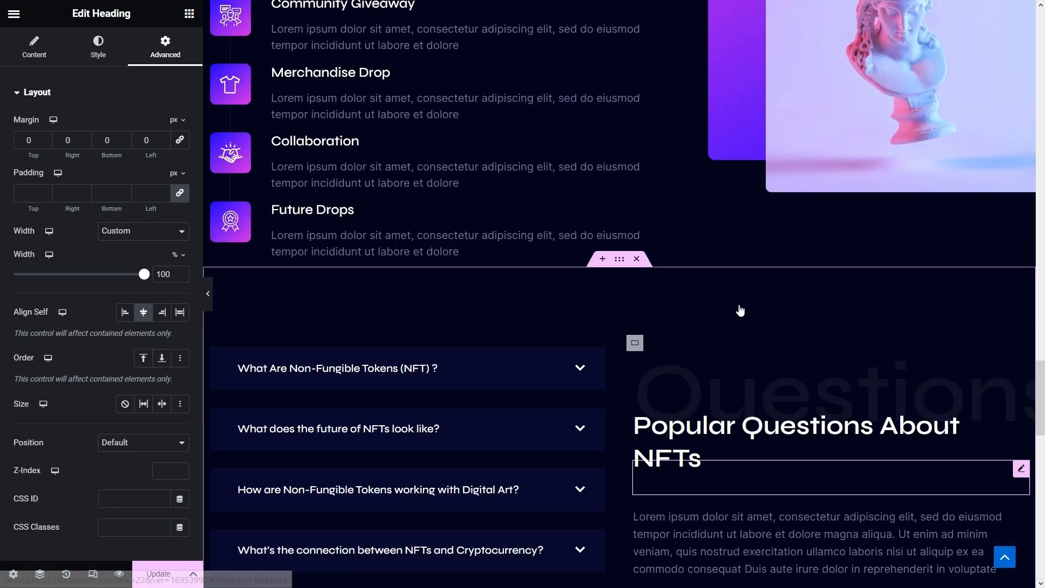
- Copy the FAQ lorem ipsum paragraph and paste it under the Latest Blog heading
scroll(740, 311, "down", 5)
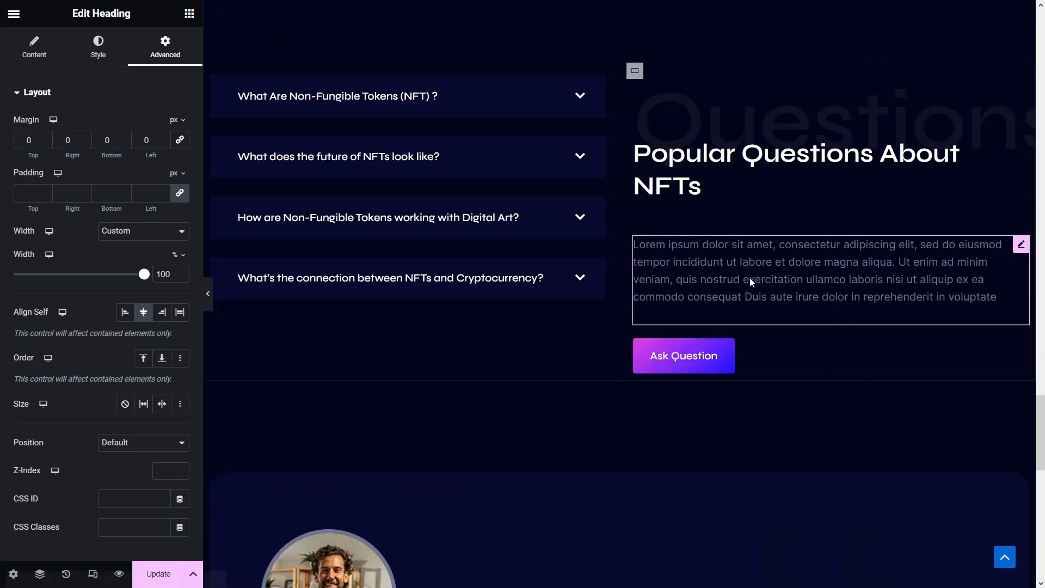
right_click(774, 335)
left_click(780, 340)
scroll(697, 371, "down", 14)
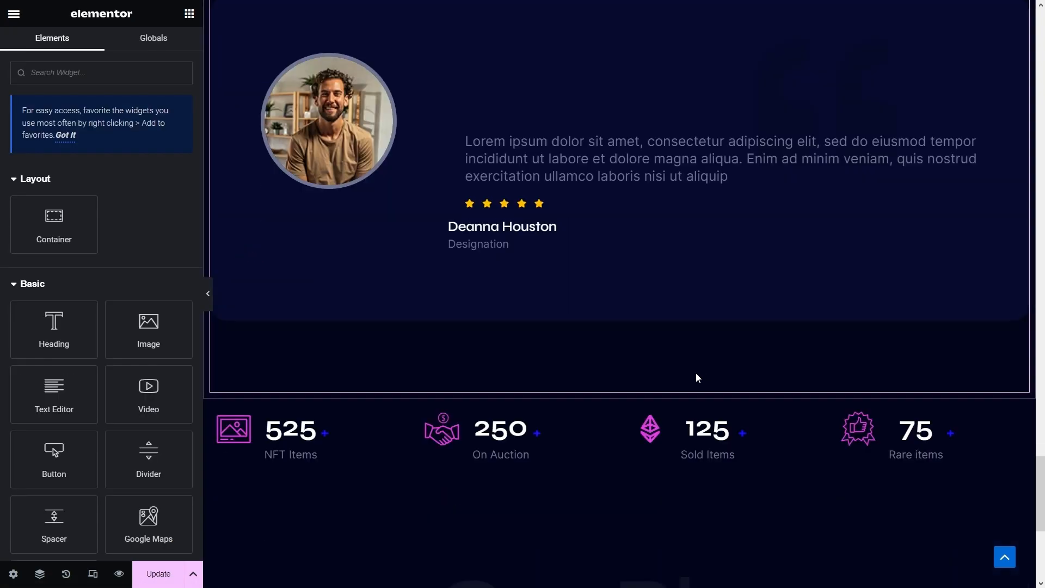
right_click(591, 321)
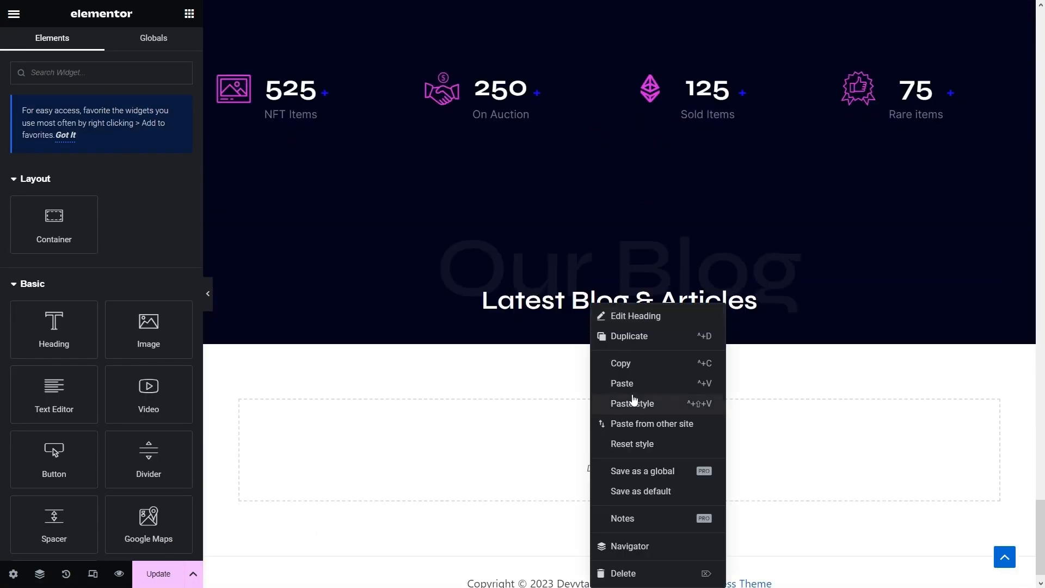
left_click(631, 387)
left_click_drag(630, 383, 707, 411)
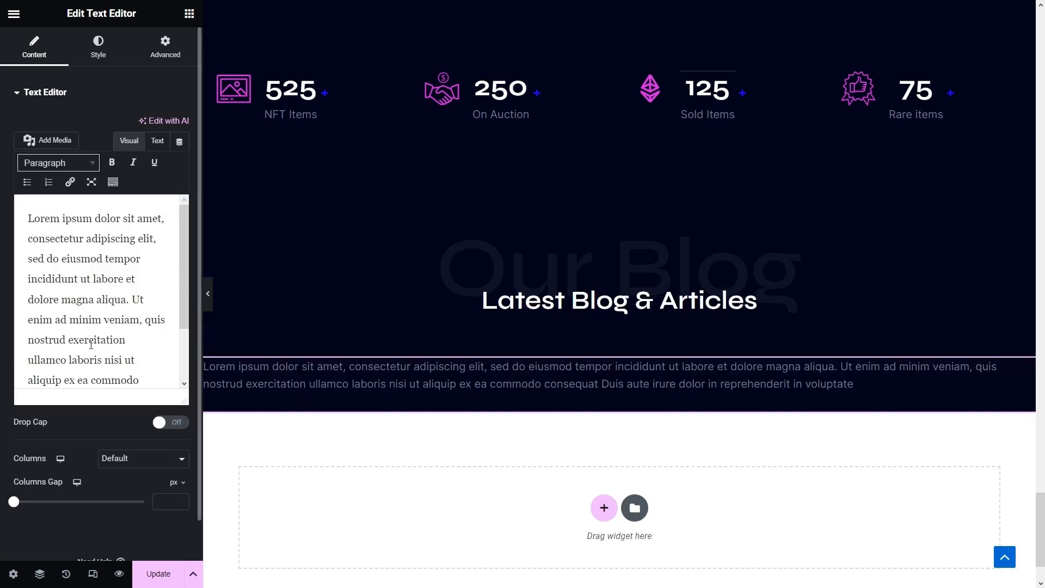
- Replace the paragraph with a shorter lorem sentence and centre-align its text
left_click(91, 341)
key("ctrl+a")
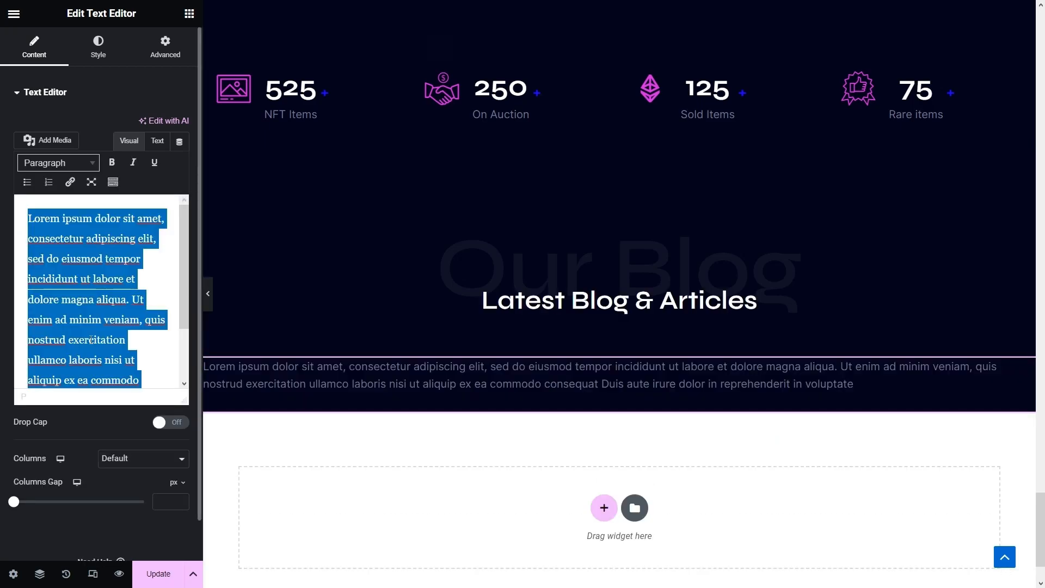
key("ctrl+v")
scroll(111, 381, "down", 1)
scroll(105, 401, "up", 1)
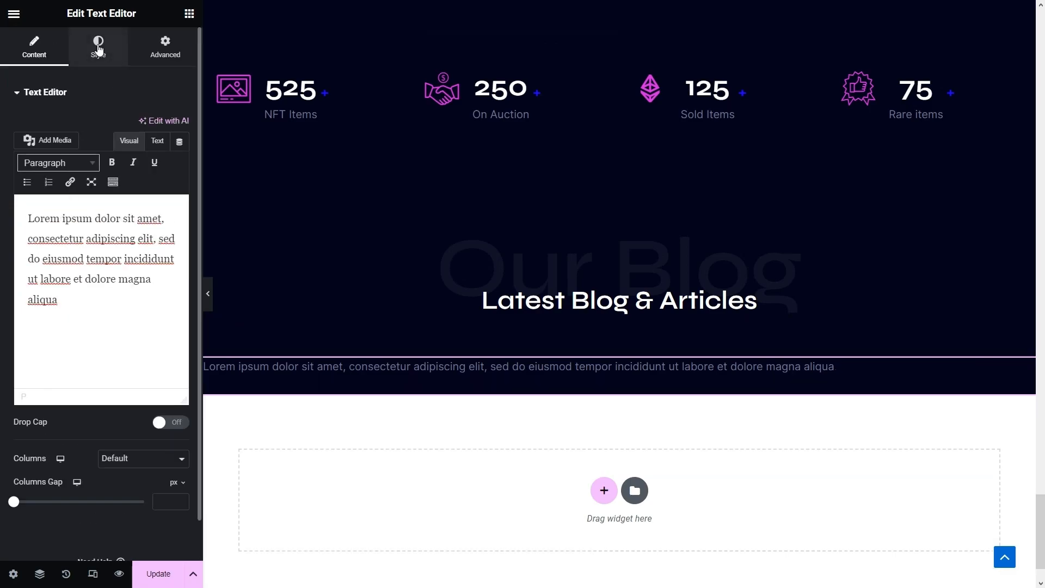
left_click(99, 49)
left_click(143, 125)
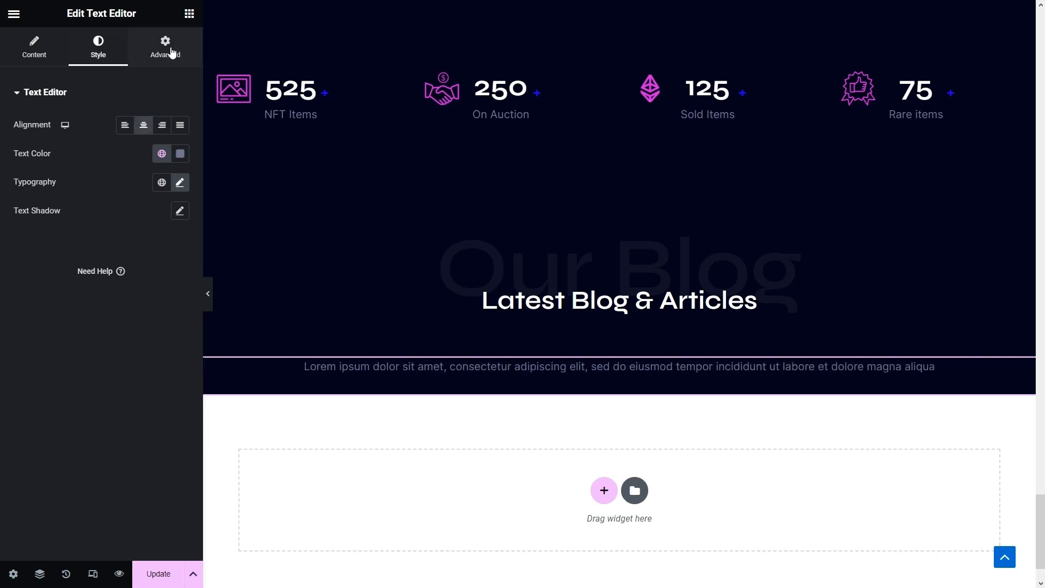
- Give the intro paragraph Align Self center and a custom 50% width
left_click(170, 50)
left_click(142, 270)
left_click(154, 232)
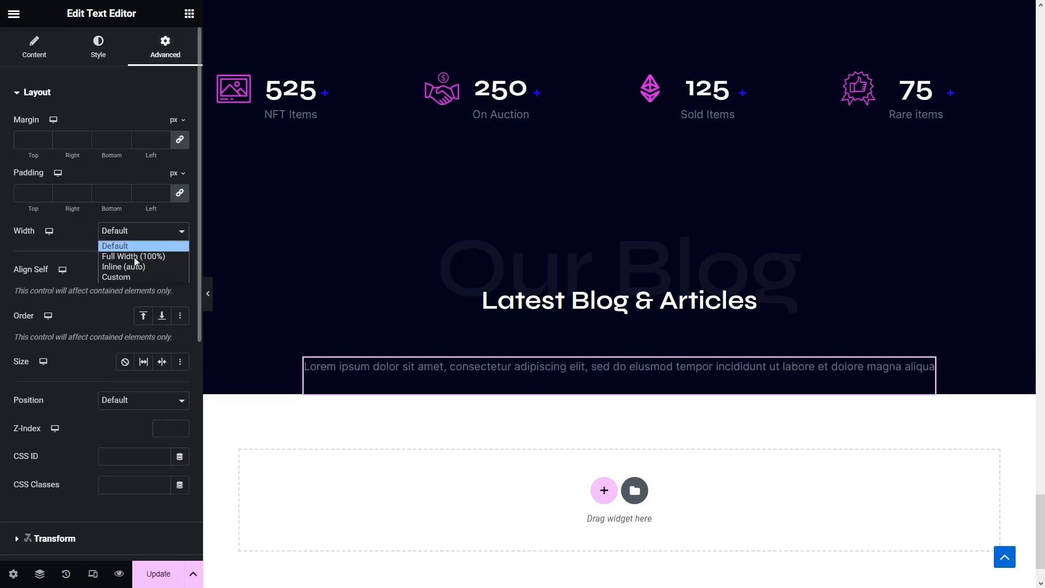
left_click(135, 280)
left_click_drag(18, 281, 83, 276)
type("0")
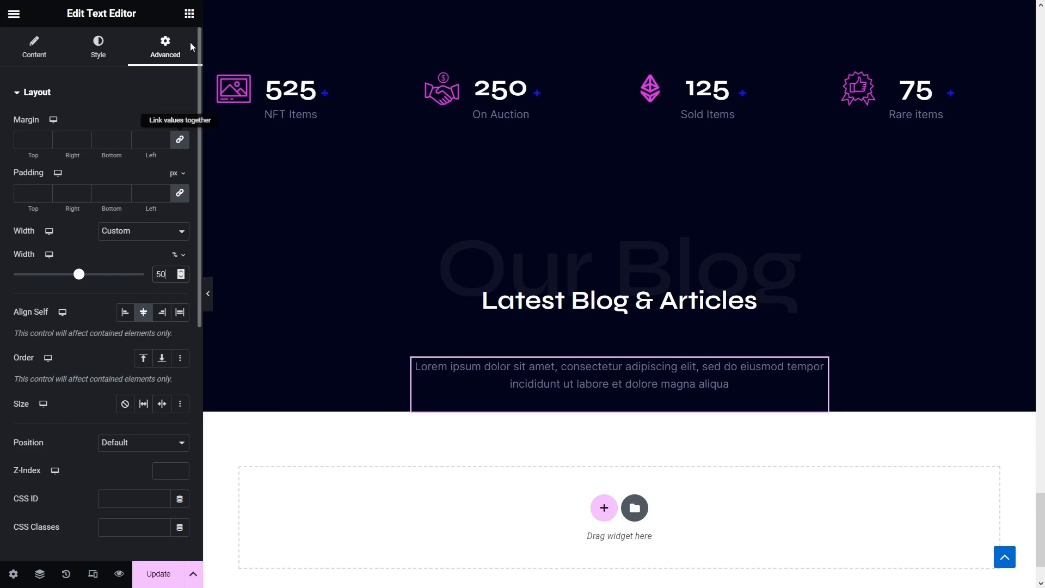
- Add an empty container below and move the Text Editor under the headings in the Navigator
left_click(189, 14)
left_click_drag(52, 217, 422, 399)
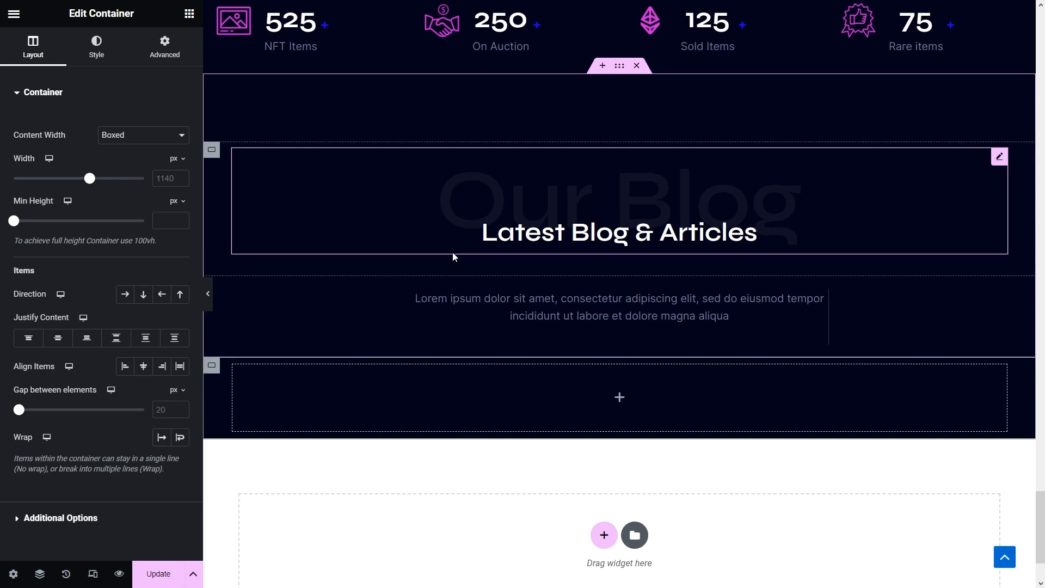
left_click(494, 273)
left_click_drag(498, 262, 496, 266)
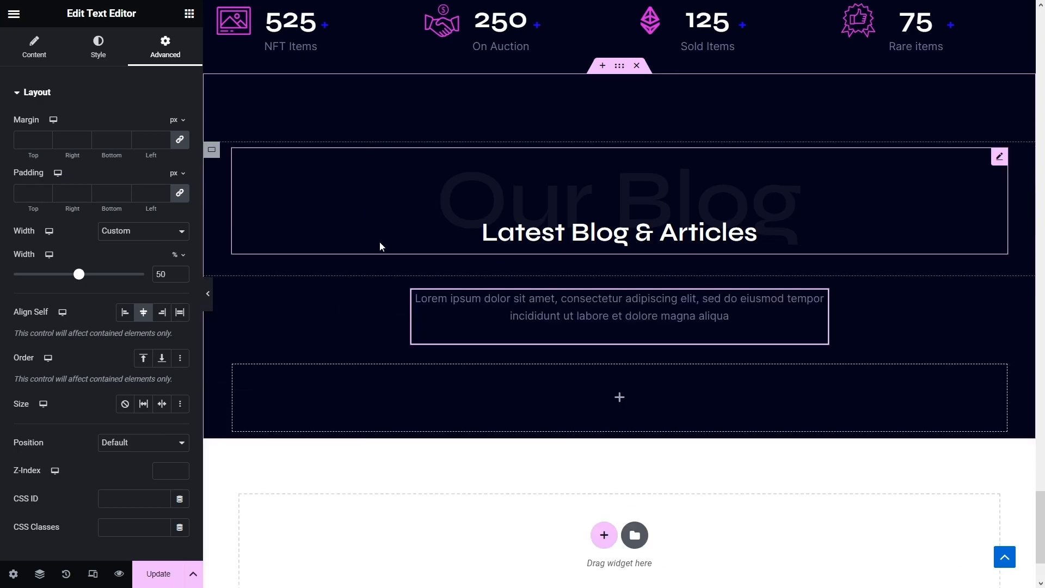
left_click(39, 573)
mouse_move(922, 323)
left_mouse_down()
mouse_move(925, 311)
mouse_move(941, 328)
mouse_move(932, 308)
mouse_move(930, 339)
left_mouse_up()
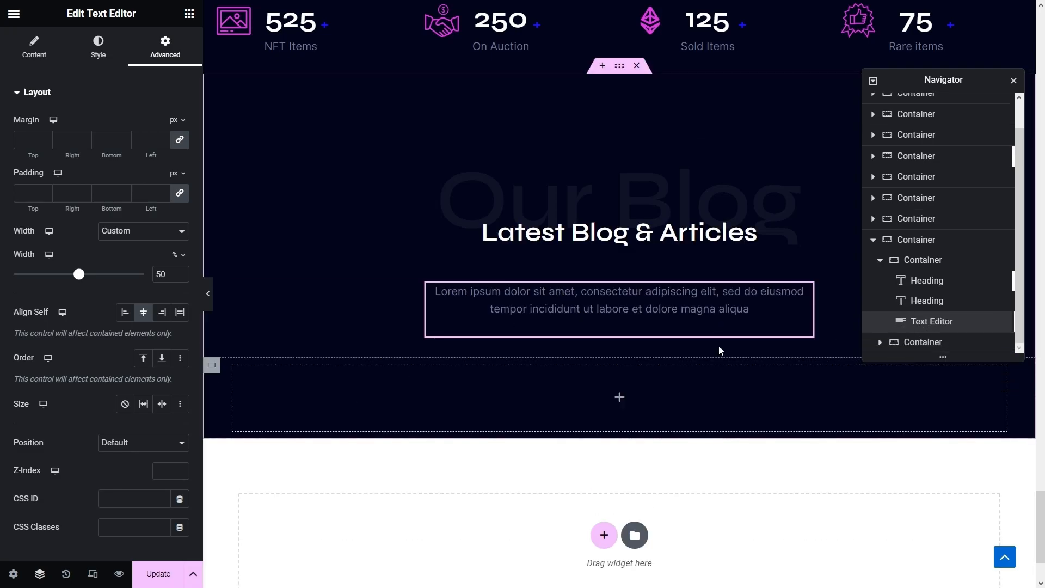
- Set the empty container below the intro to row direction and full width
left_click(942, 342)
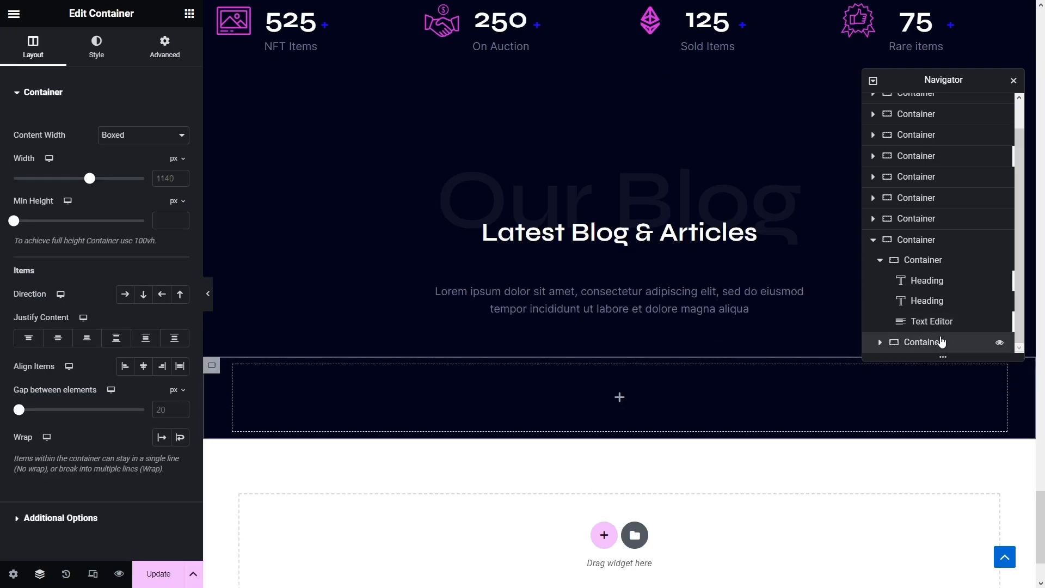
left_click(1014, 82)
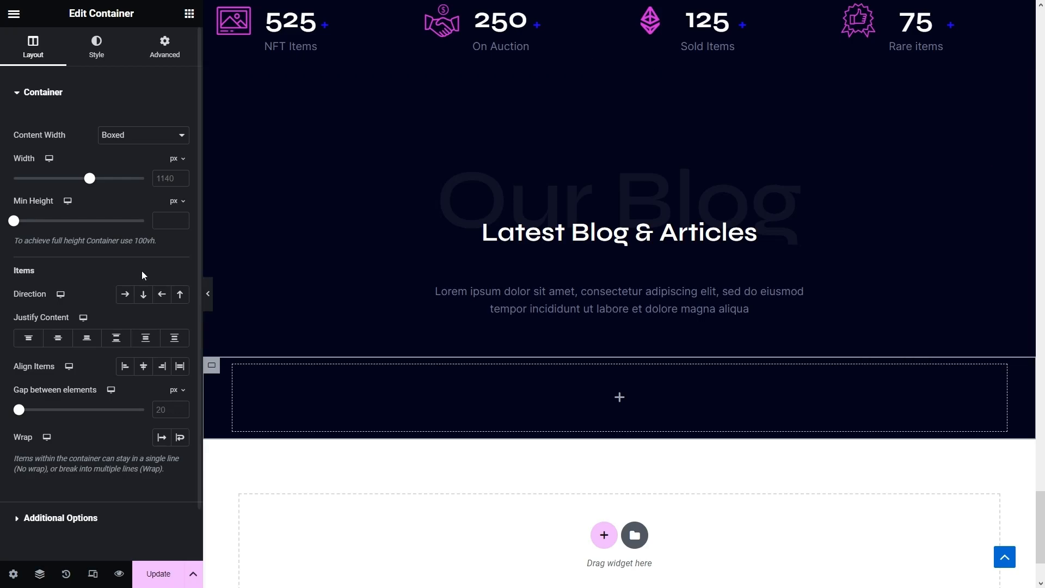
left_click(127, 296)
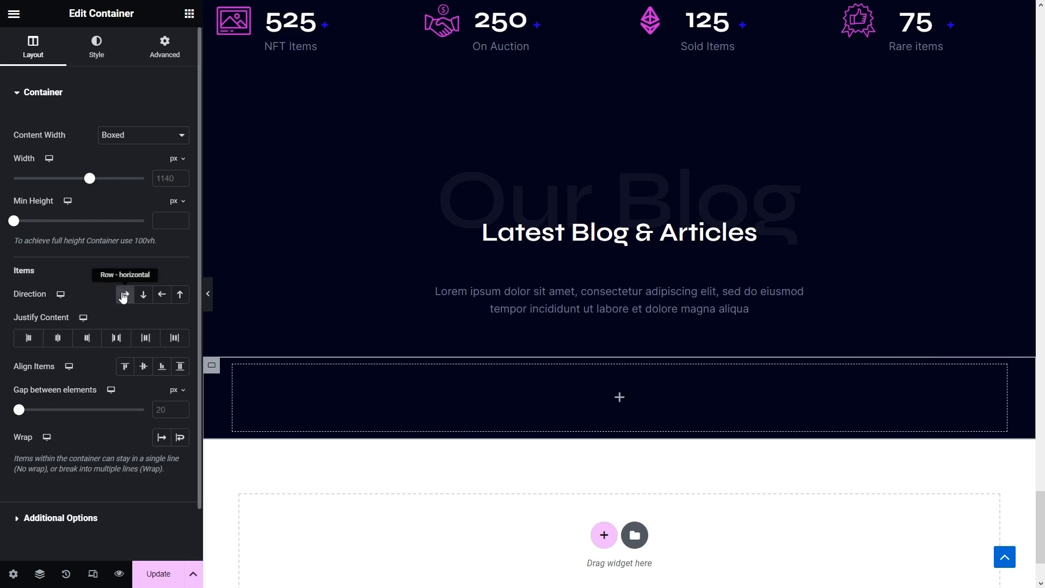
left_click(150, 143)
left_click(139, 161)
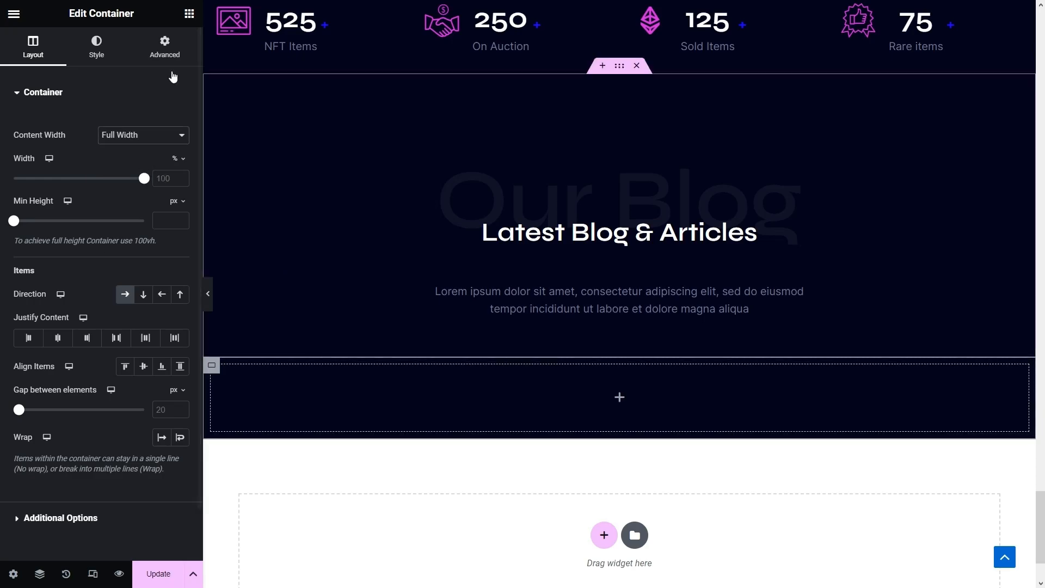
- Drop a full-width inner box into the row and set its width to 32%
left_click(188, 14)
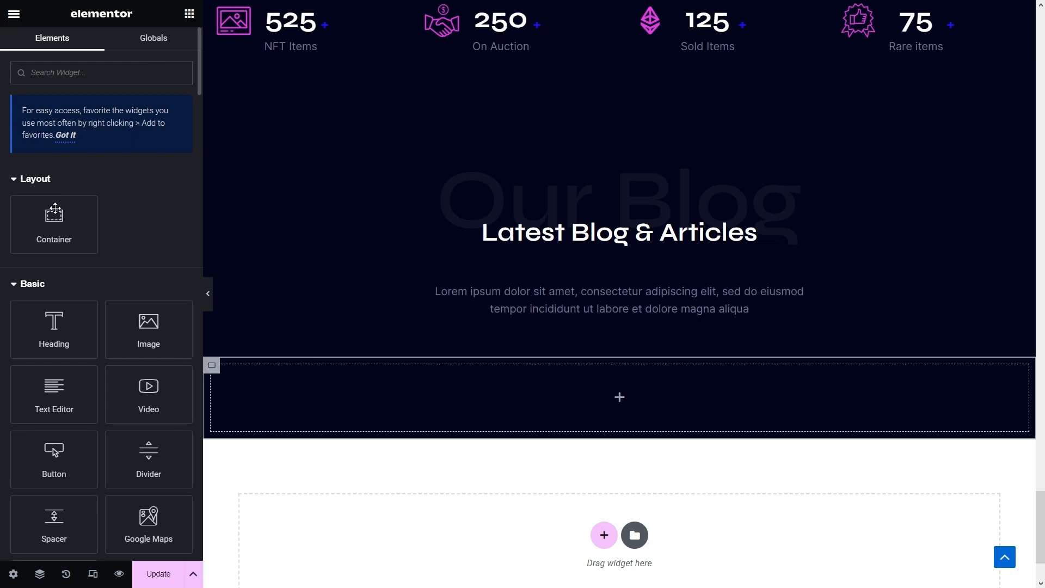
left_click_drag(51, 218, 315, 386)
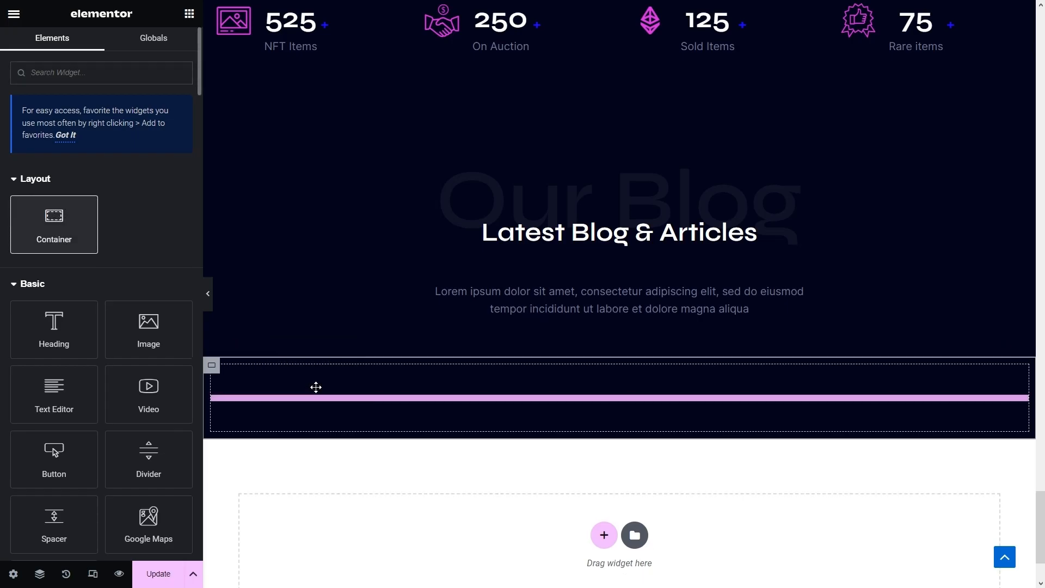
left_click(146, 135)
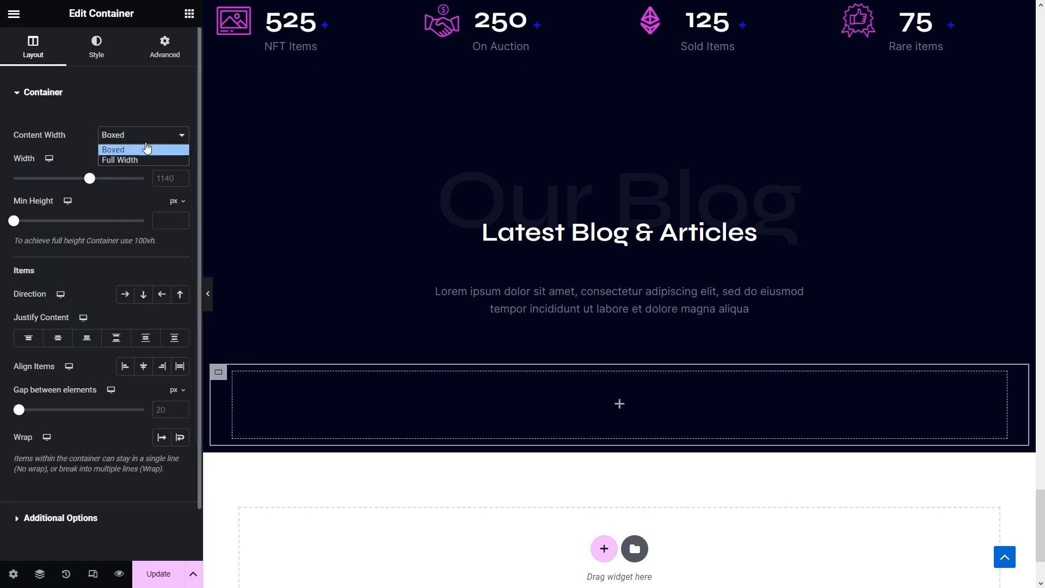
left_click(136, 159)
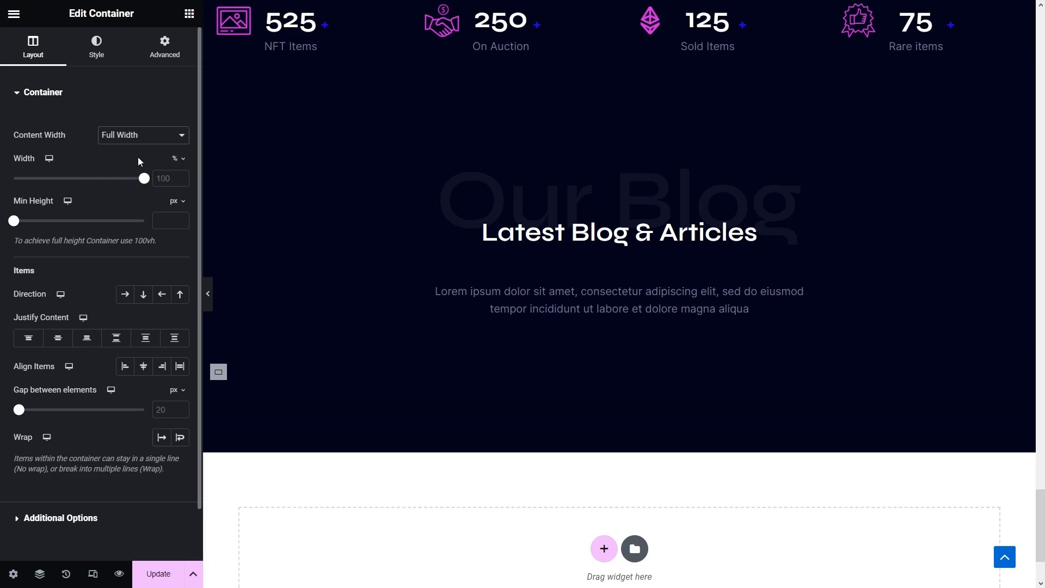
left_click(163, 178)
type("32")
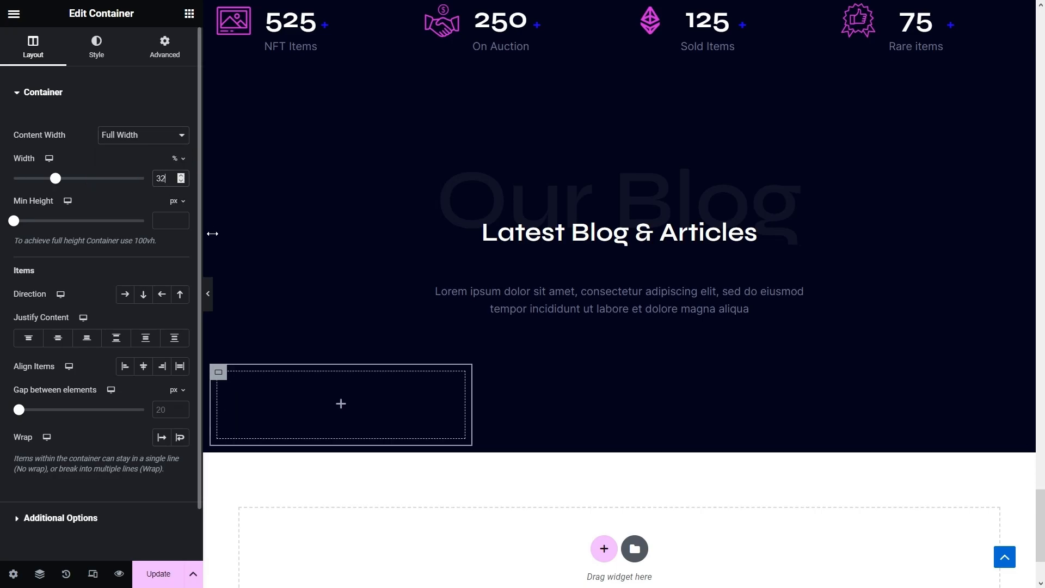
- Duplicate the 32% box twice to make three side-by-side boxes
right_click(224, 382)
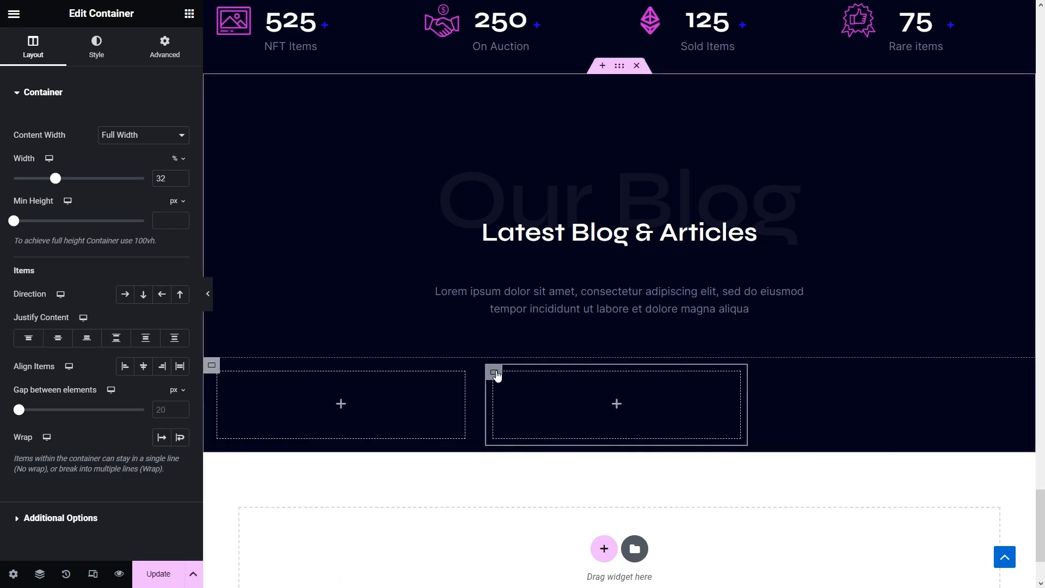
right_click(496, 376)
left_click(520, 310)
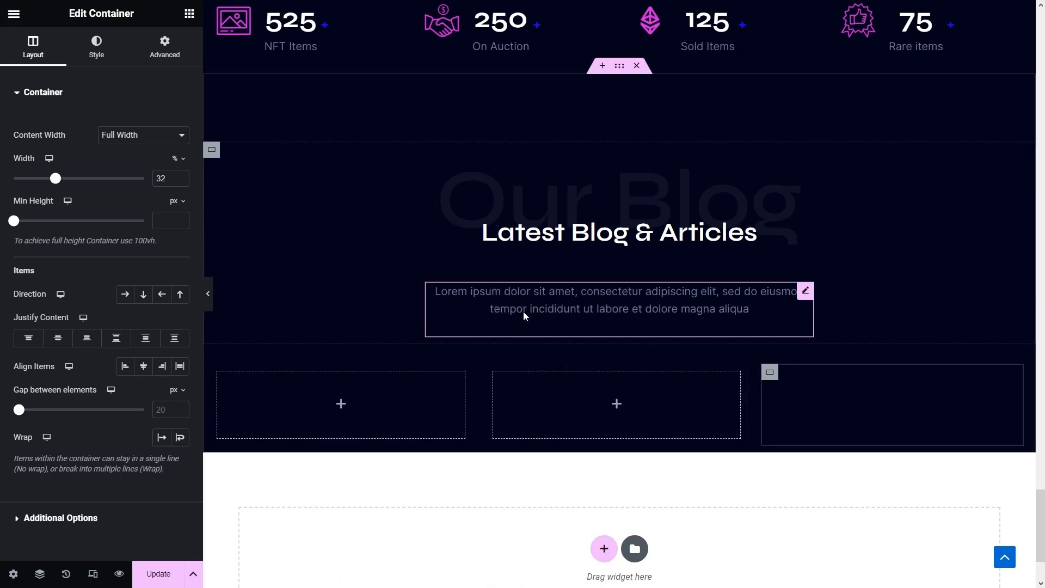
left_click(341, 405)
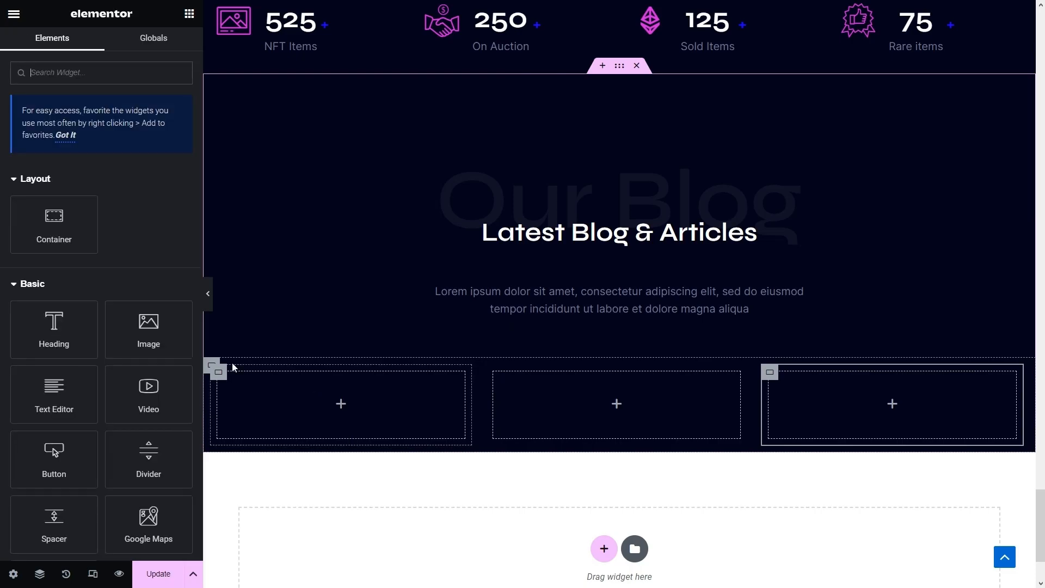
- Add an image widget to the left box showing the cityscape robot picture
left_click_drag(149, 327, 323, 404)
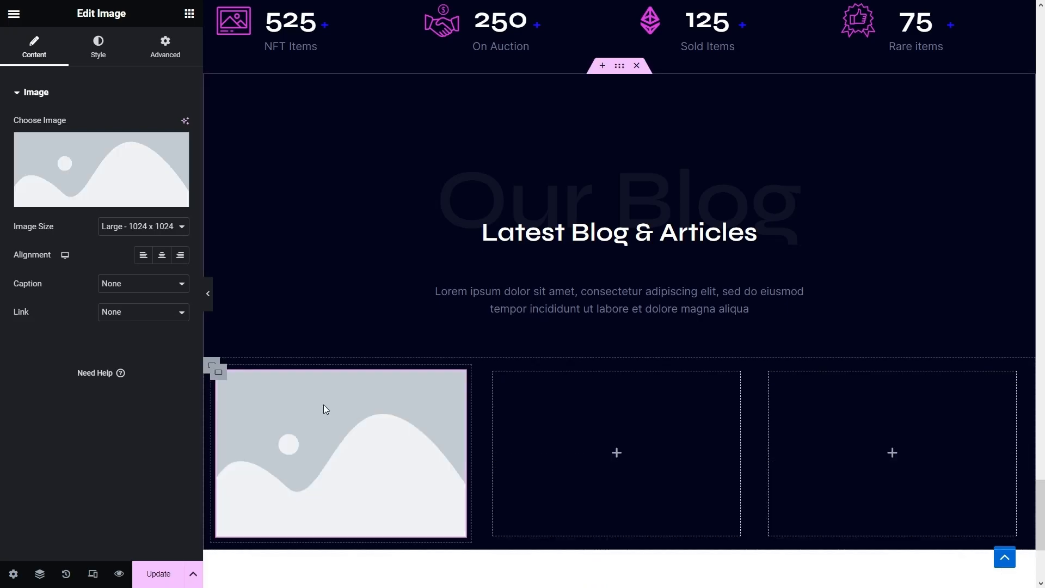
left_click(112, 175)
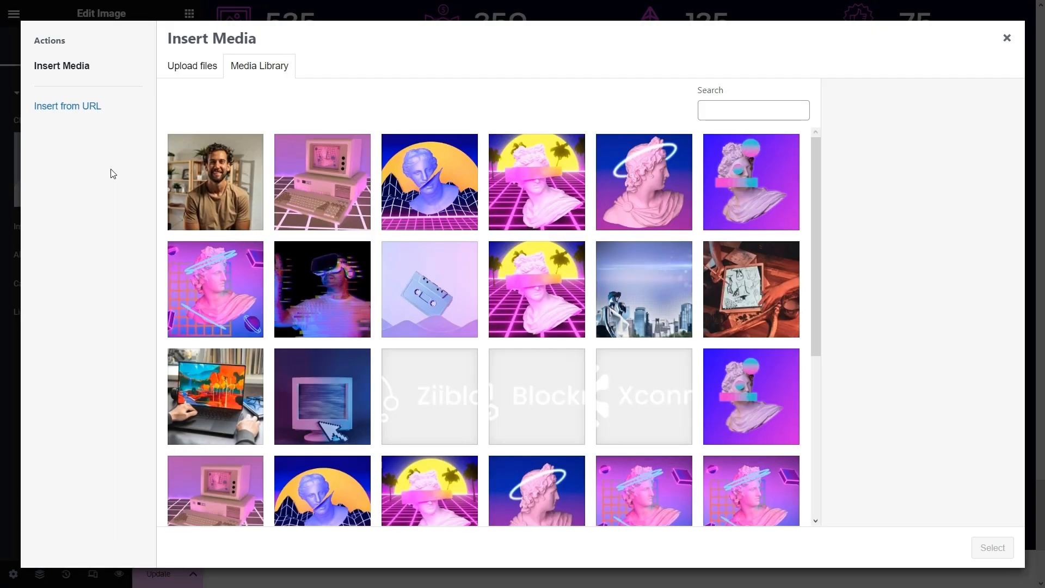
left_click(632, 290)
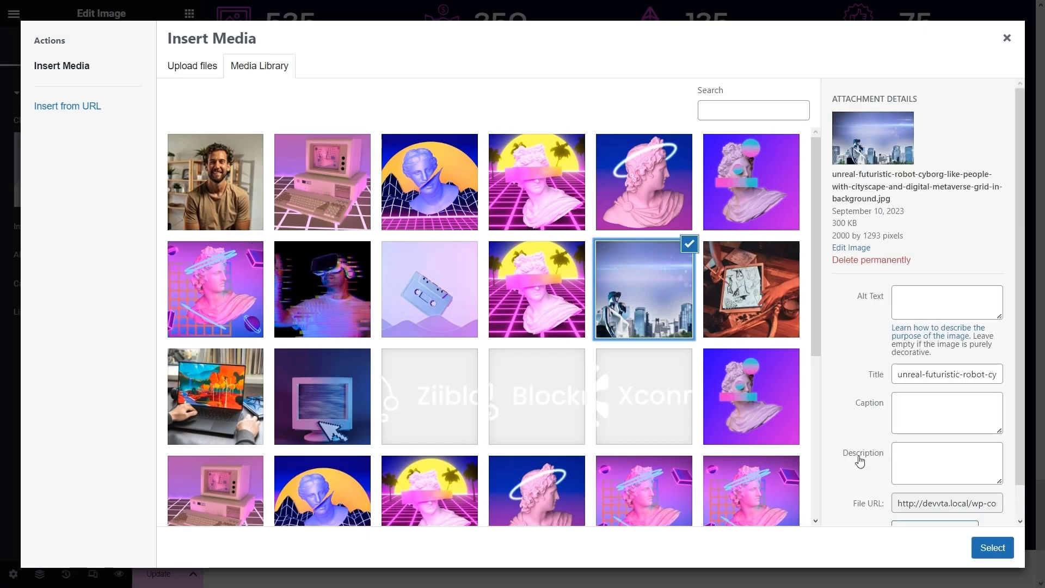
left_click(990, 548)
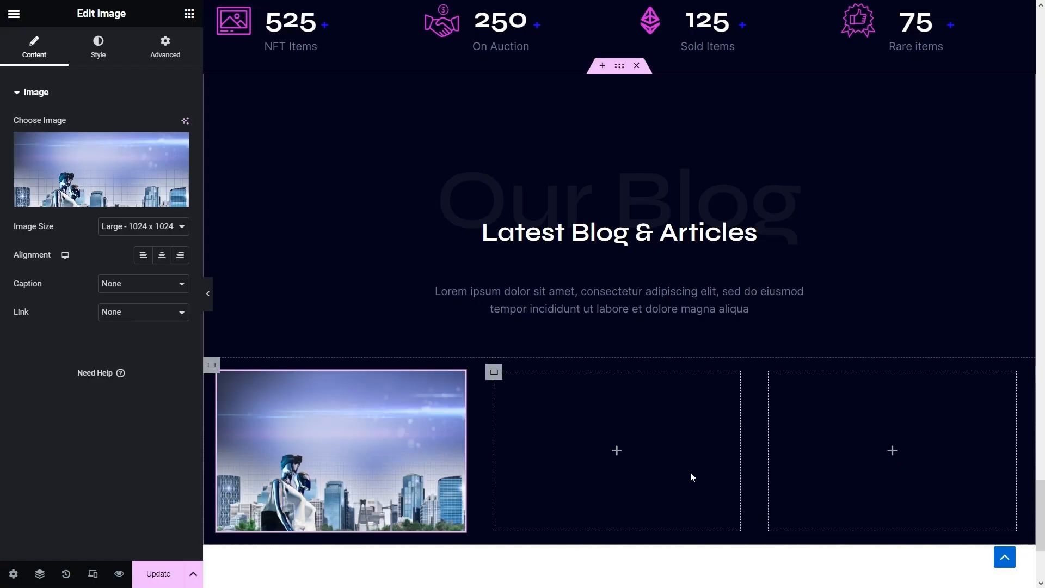
- Add a heading below the image and paste in the blog post title
scroll(653, 435, "down", 1)
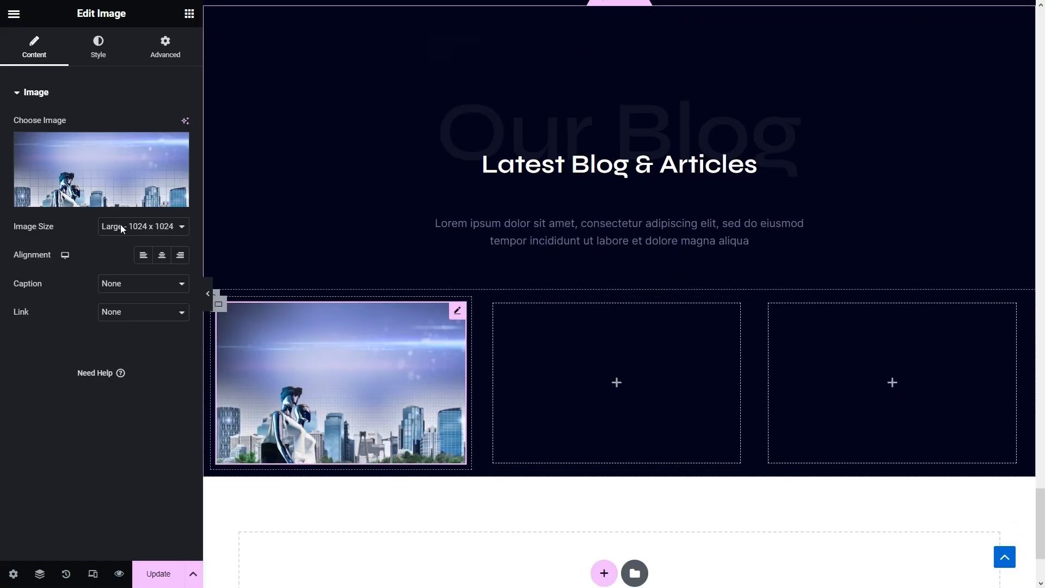
left_click(189, 14)
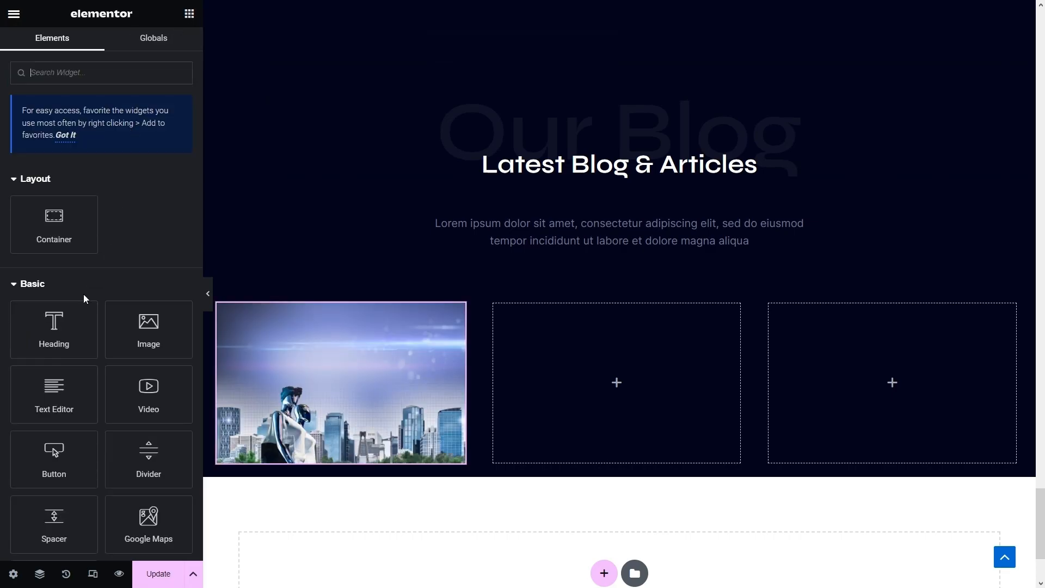
left_click_drag(49, 330, 318, 452)
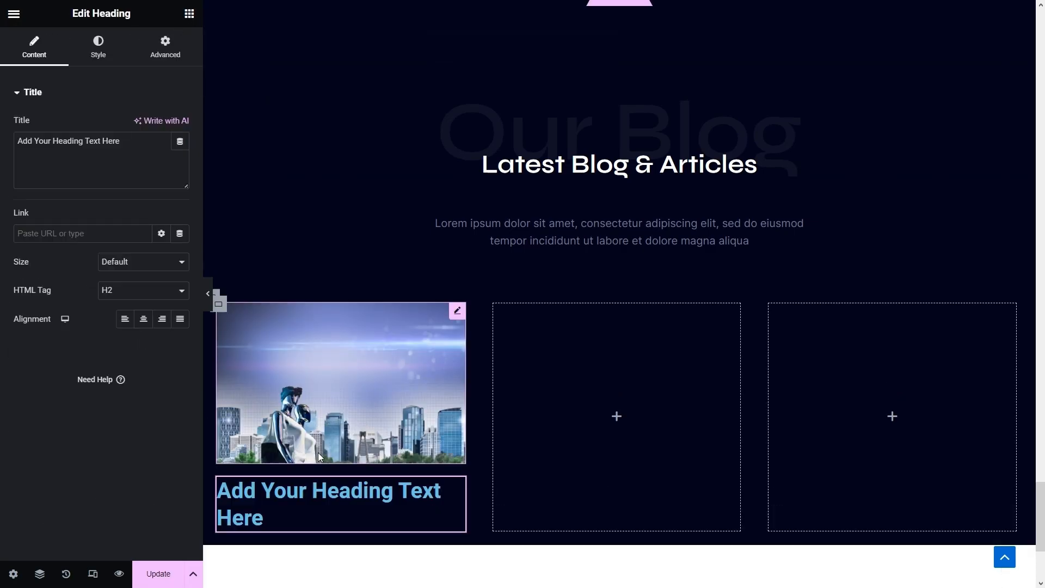
left_click_drag(131, 142, 2, 147)
type("5 Reasons the Metaverse Will Go Crazy in the Next Year")
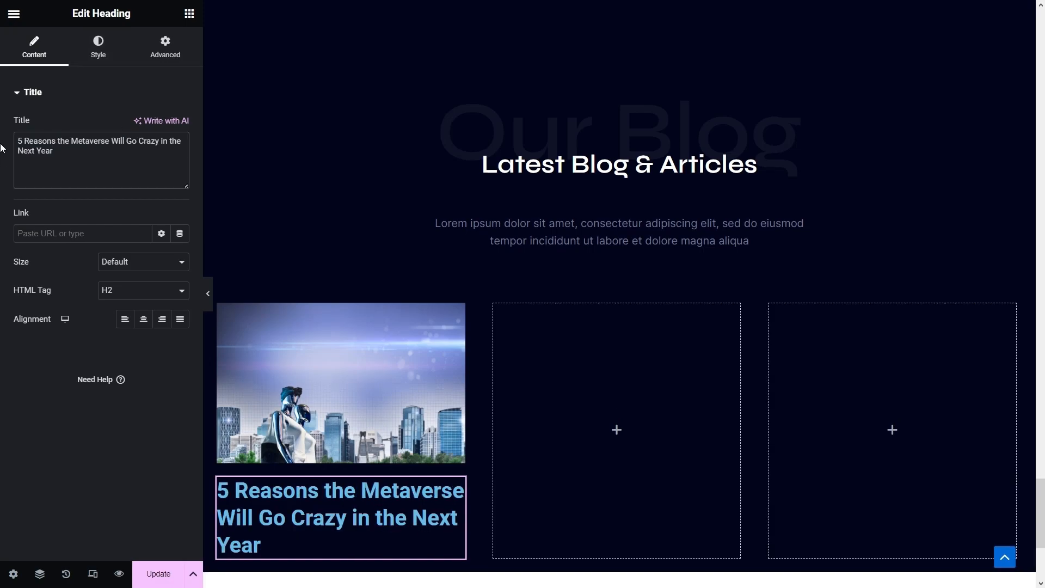
- Style the card title white (Theme Color 6) in Syne at 20 px
left_click(95, 48)
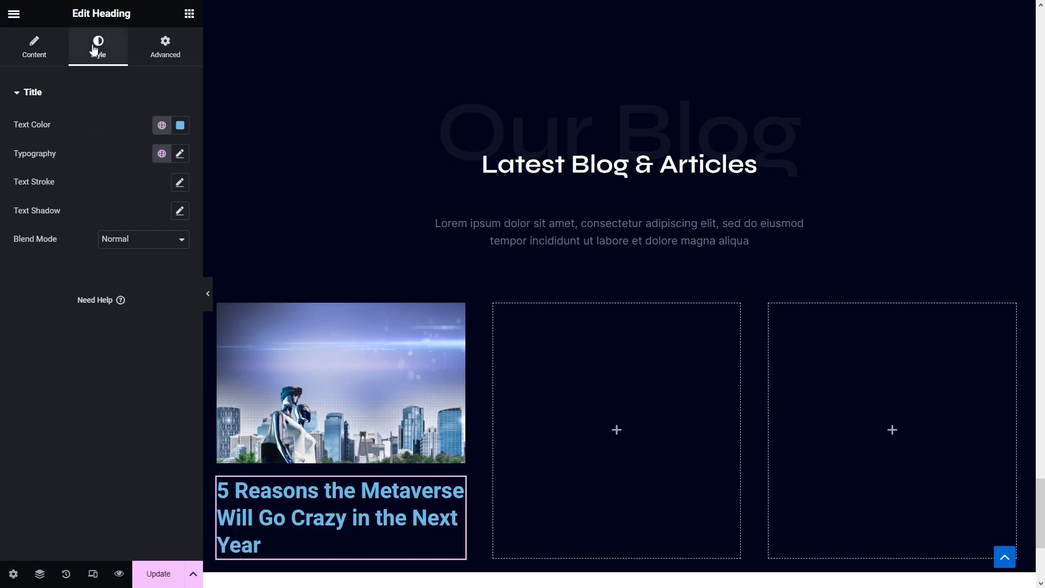
left_click(160, 125)
scroll(80, 303, "down", 3)
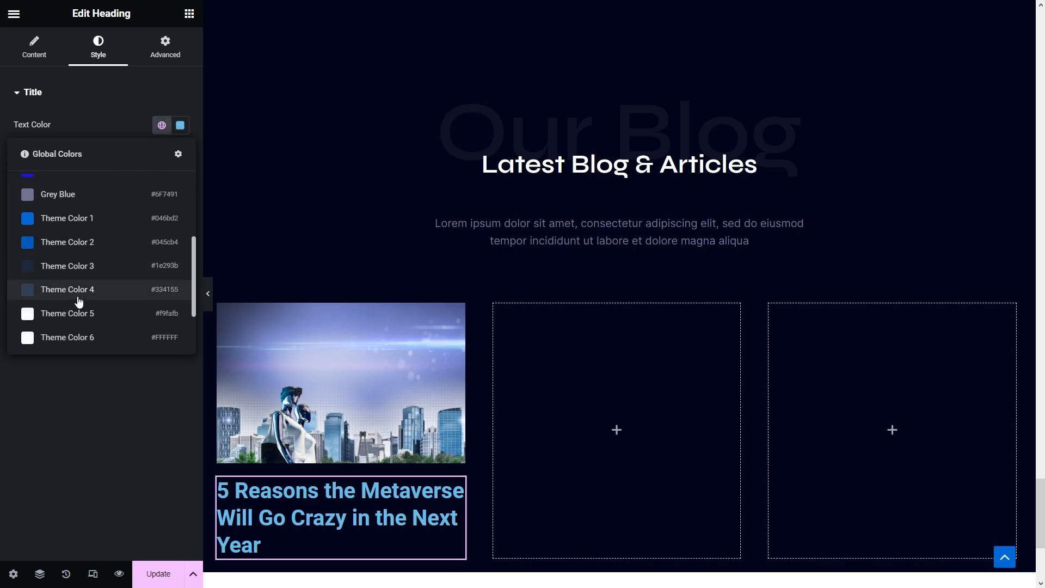
left_click(87, 338)
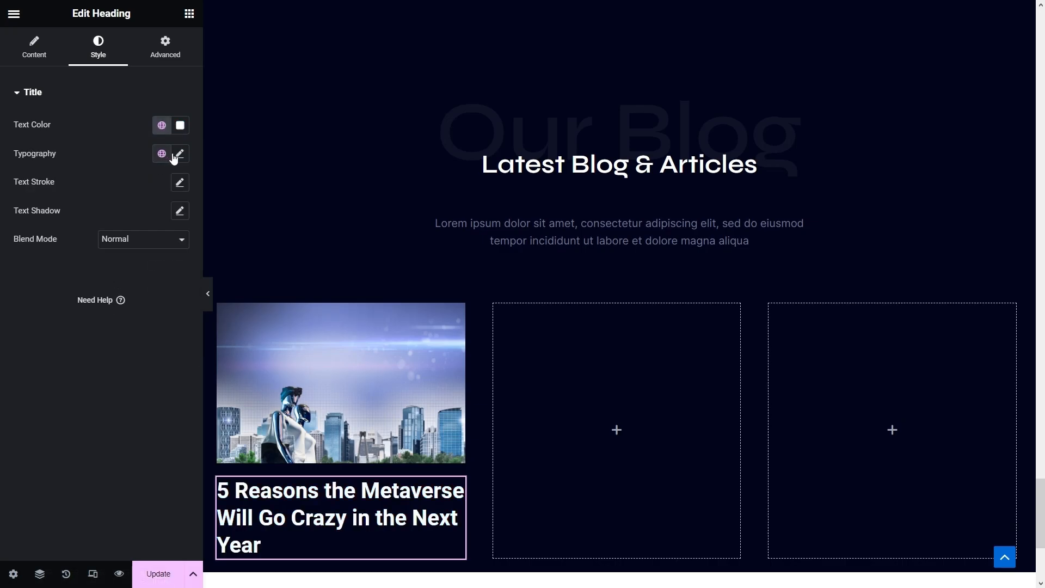
left_click(179, 155)
left_click(131, 218)
type("syne")
left_click(117, 272)
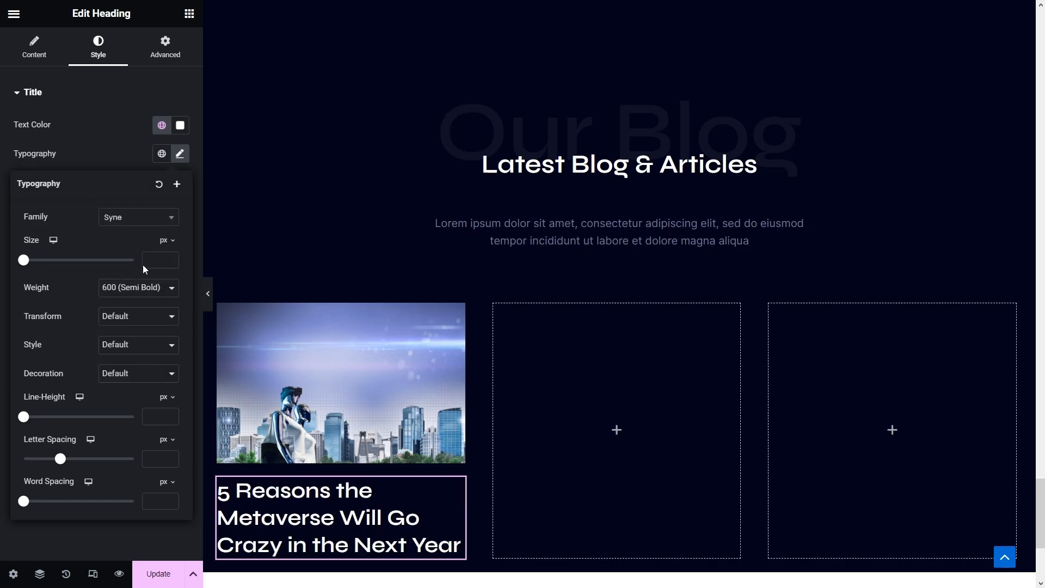
left_click(148, 261)
type("20")
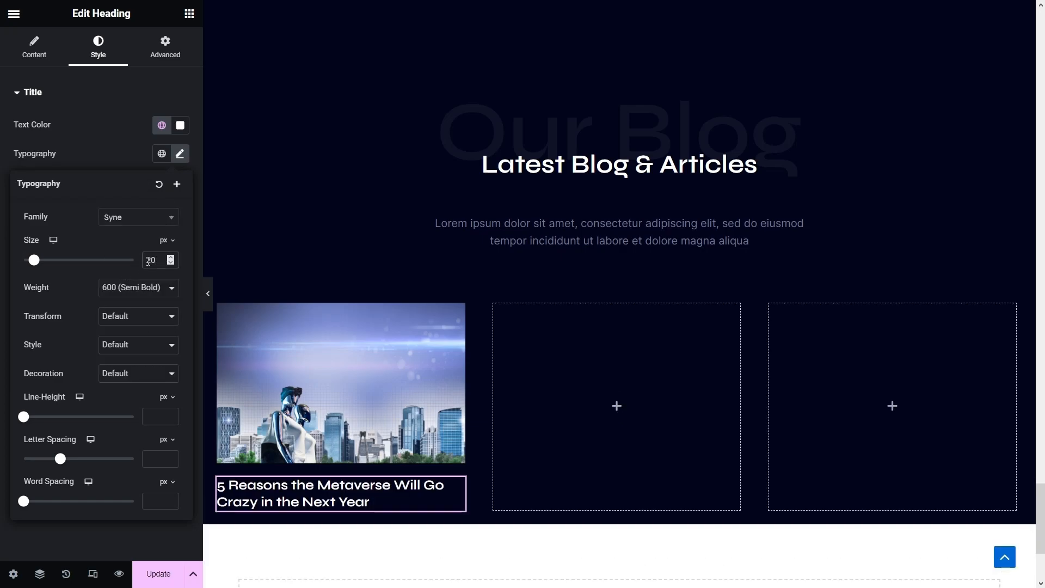
- Copy the section's intro paragraph widget
scroll(361, 305, "down", 3)
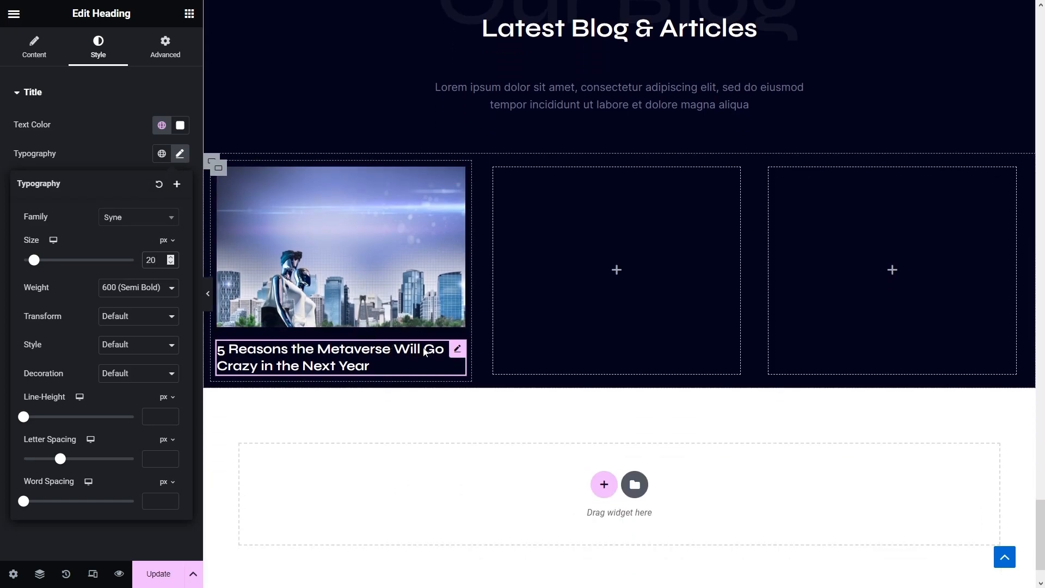
scroll(468, 333, "up", 5)
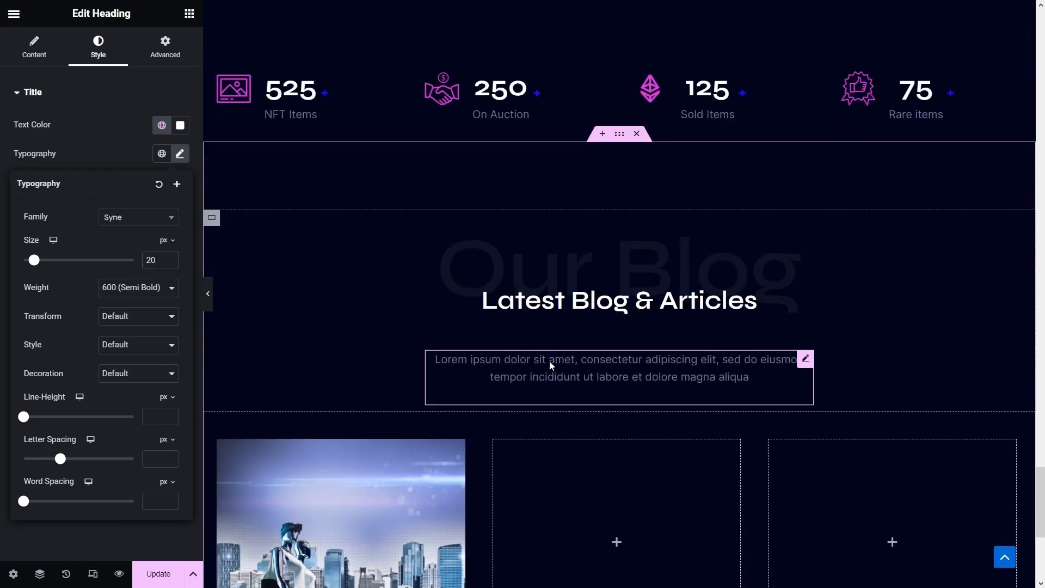
right_click(551, 366)
left_click(587, 367)
- Paste a paragraph under the first card's title and replace it with lorem ipsum ending 'Ut enim ad minim...'
scroll(587, 367, "down", 6)
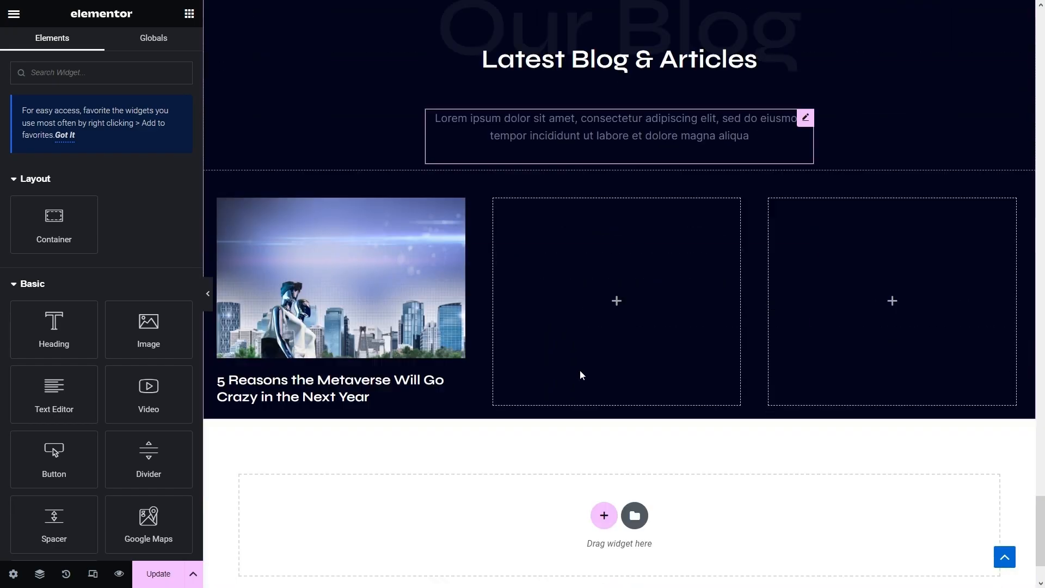
right_click(310, 306)
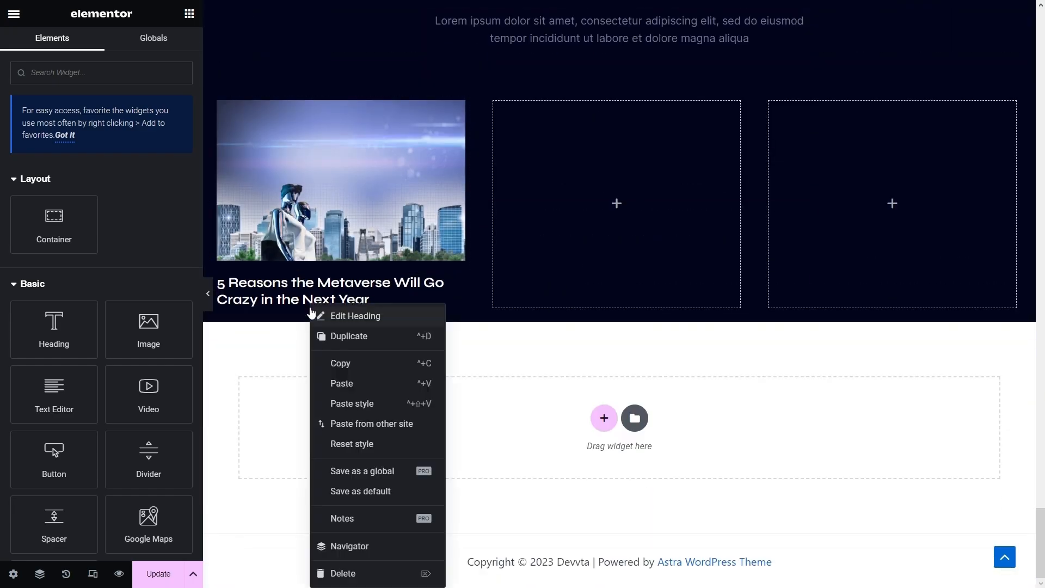
left_click(358, 390)
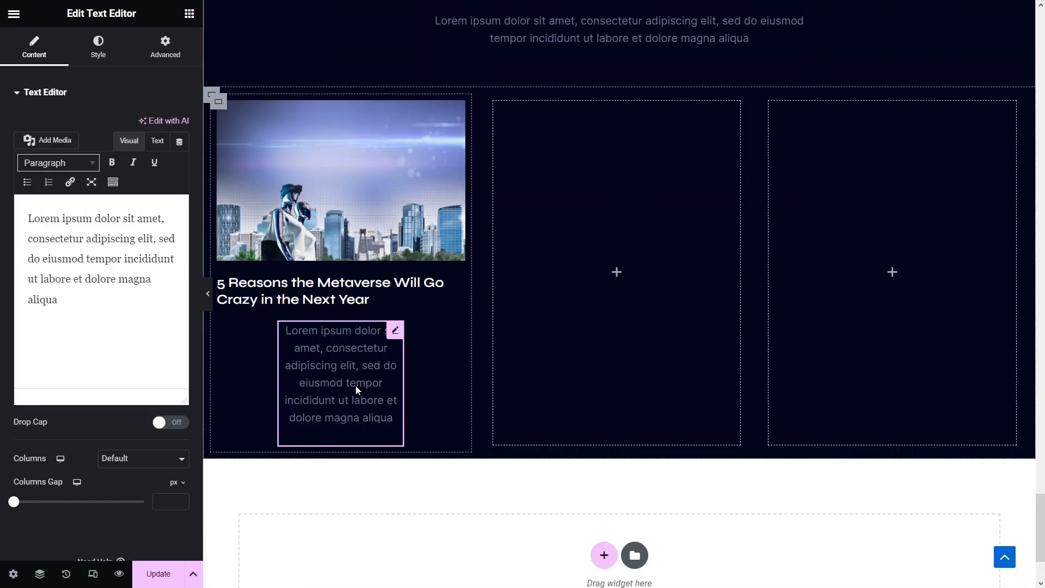
left_click_drag(133, 347, 3, 109)
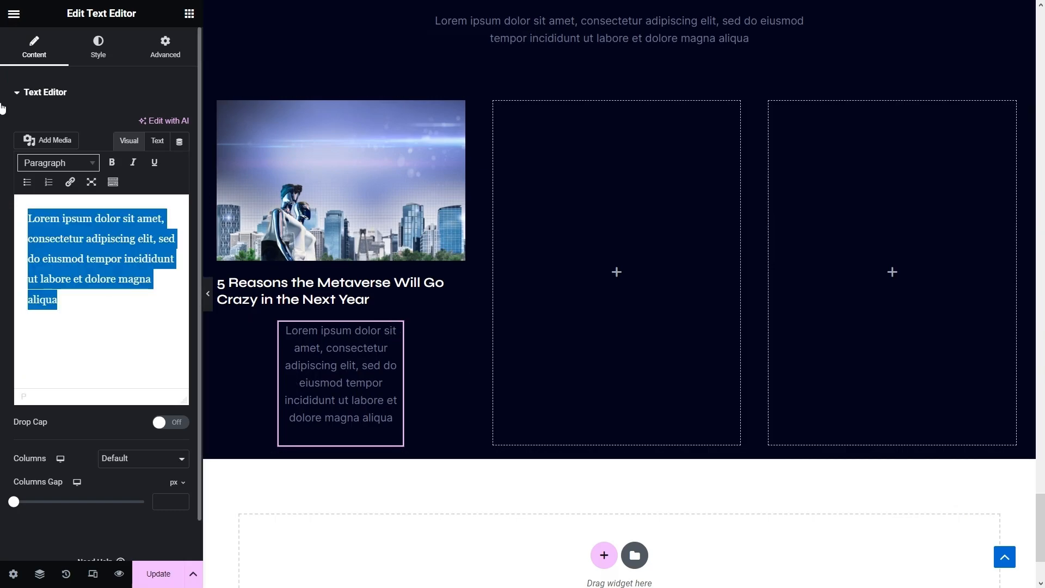
key("ctrl+v")
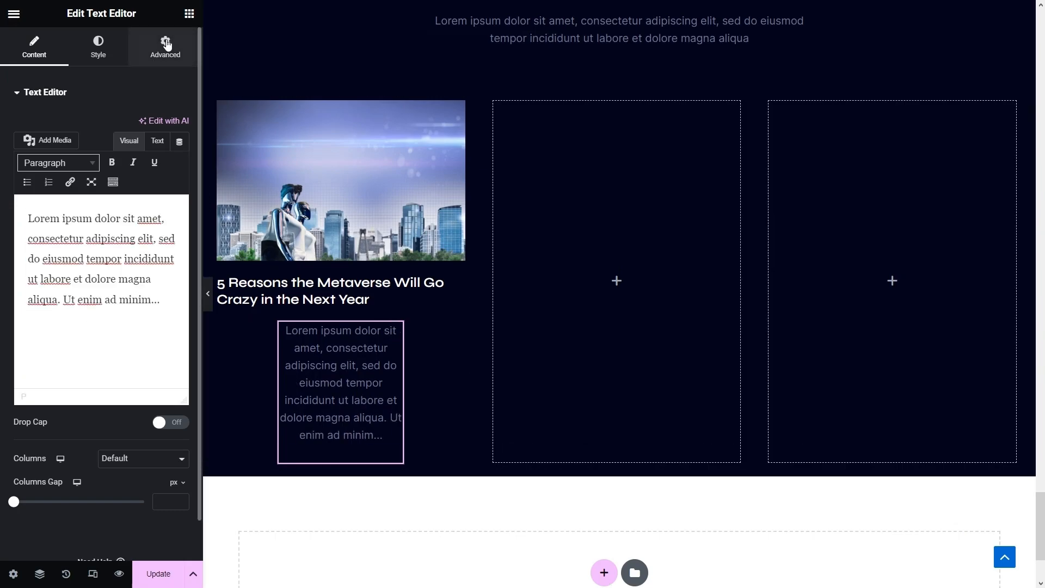
- Reset the excerpt's width to Default and left-align its text
left_click(168, 44)
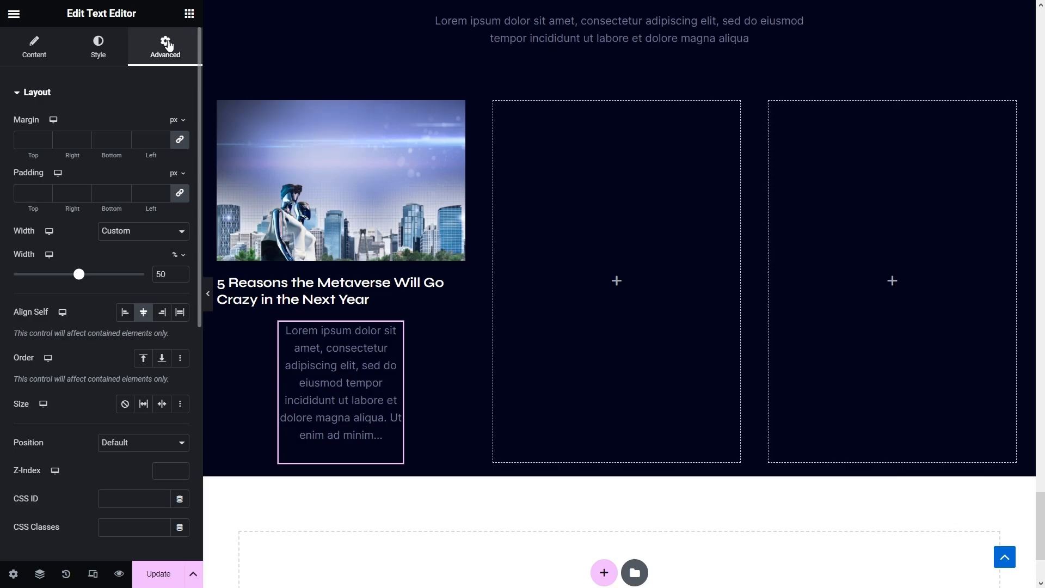
left_click(155, 231)
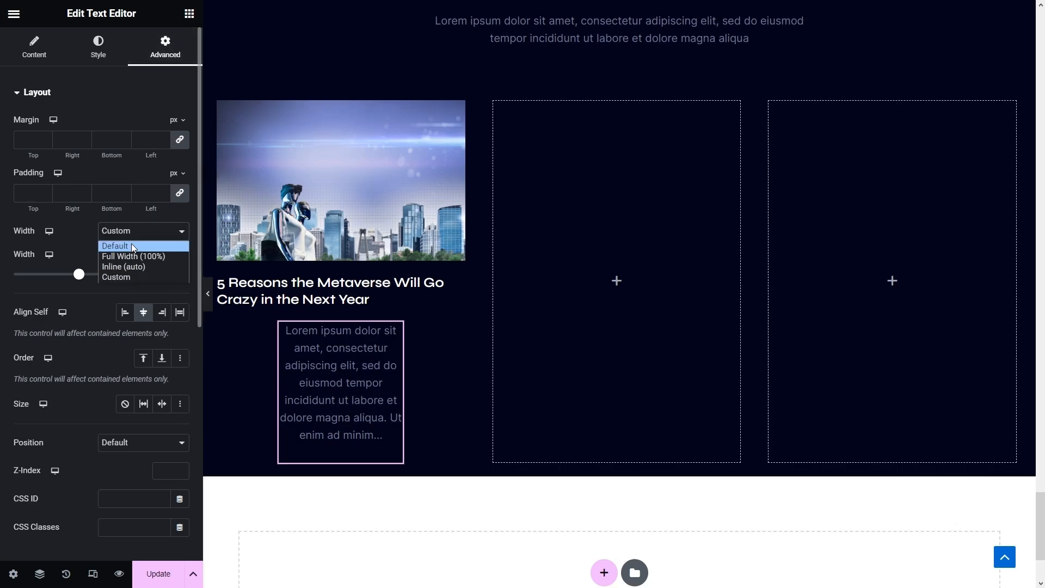
left_click(131, 243)
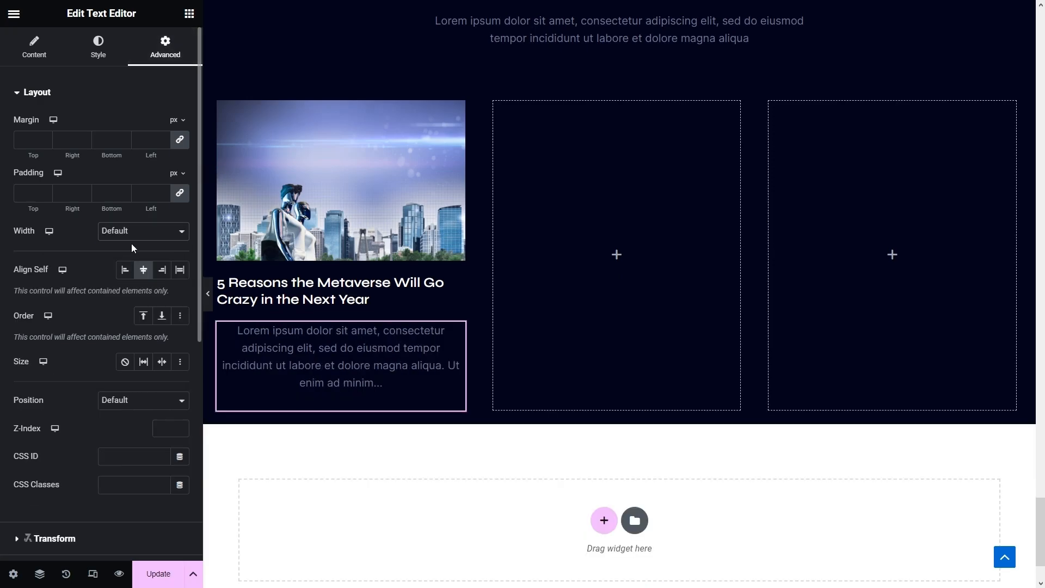
left_click(33, 56)
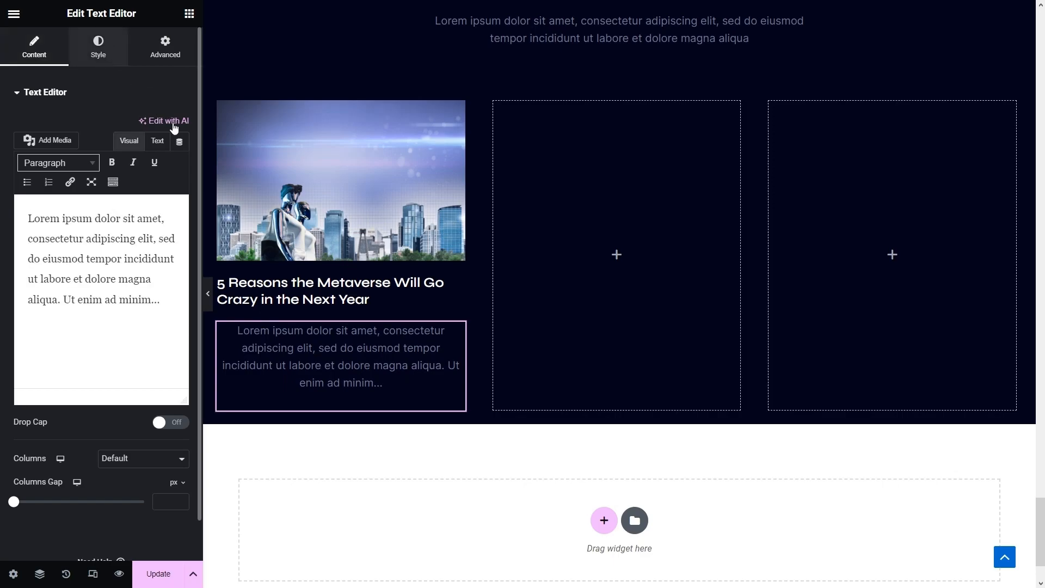
left_click(98, 46)
left_click(124, 125)
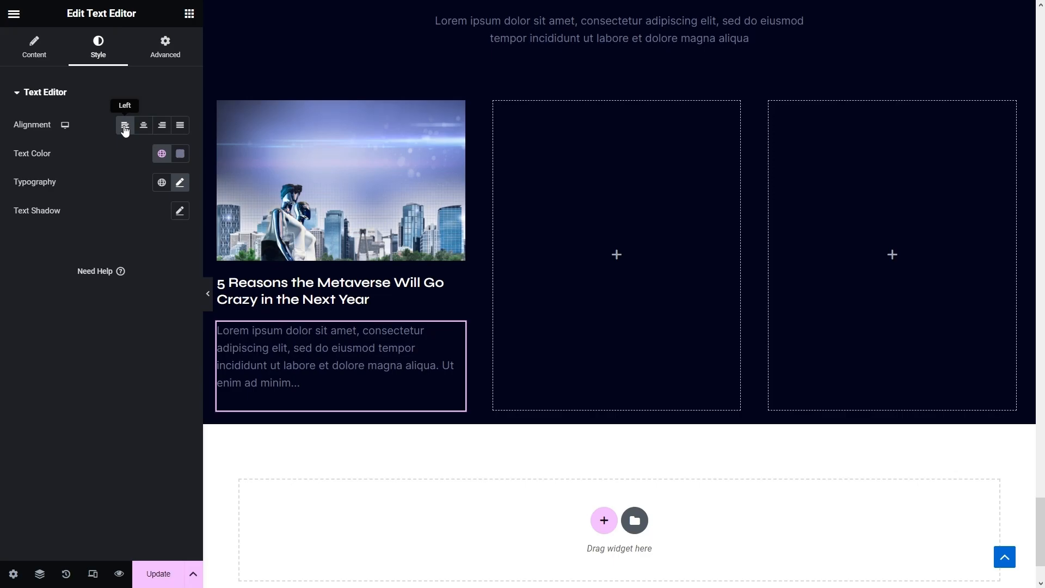
- Copy an NFT card's View Details button and paste it under the first blog card's excerpt
scroll(422, 351, "up", 12)
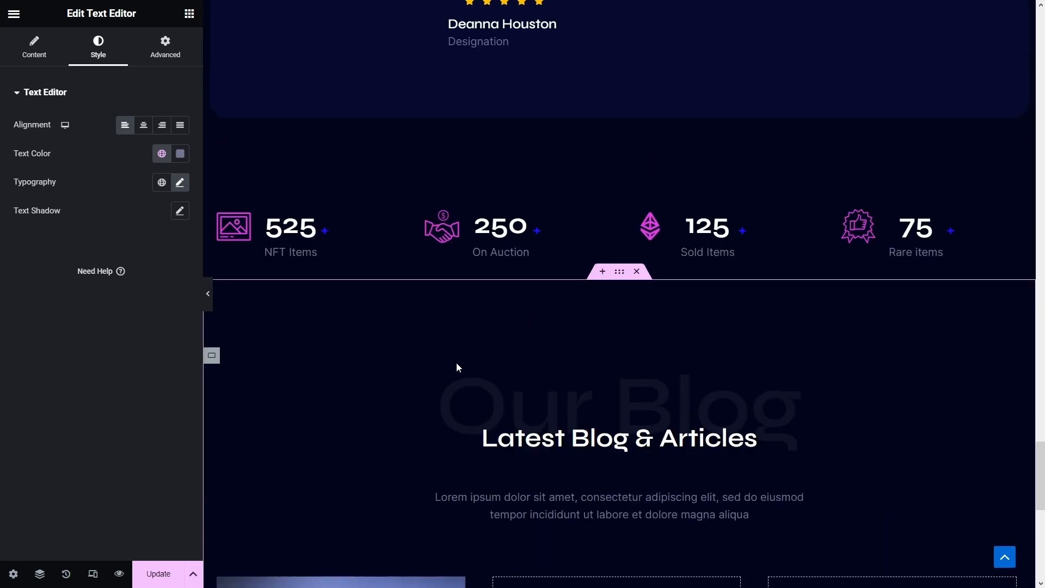
scroll(457, 363, "up", 10)
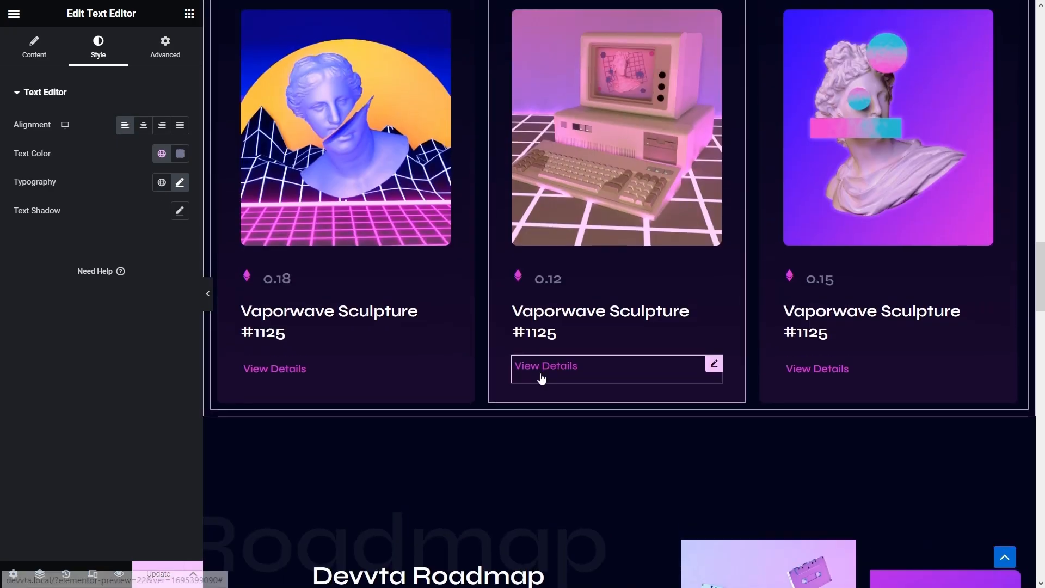
right_click(544, 368)
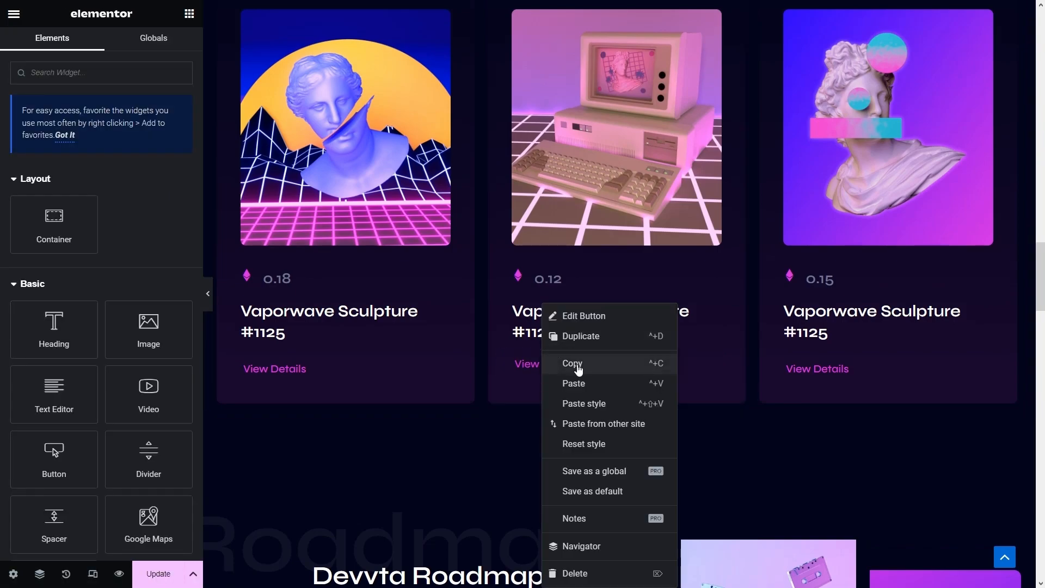
left_click(577, 365)
scroll(576, 364, "down", 15)
scroll(361, 445, "down", 10)
right_click(258, 294)
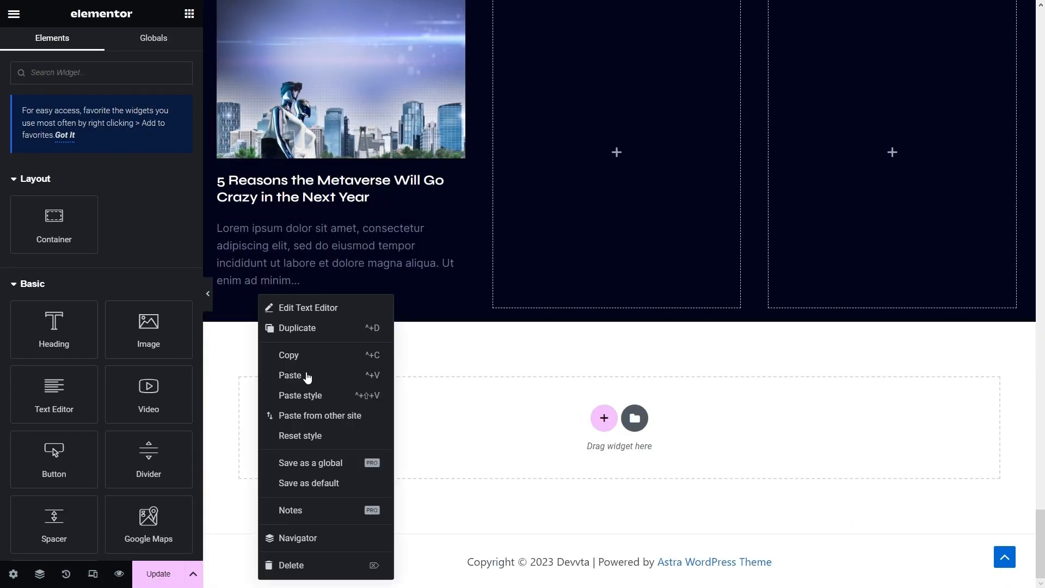
left_click(307, 377)
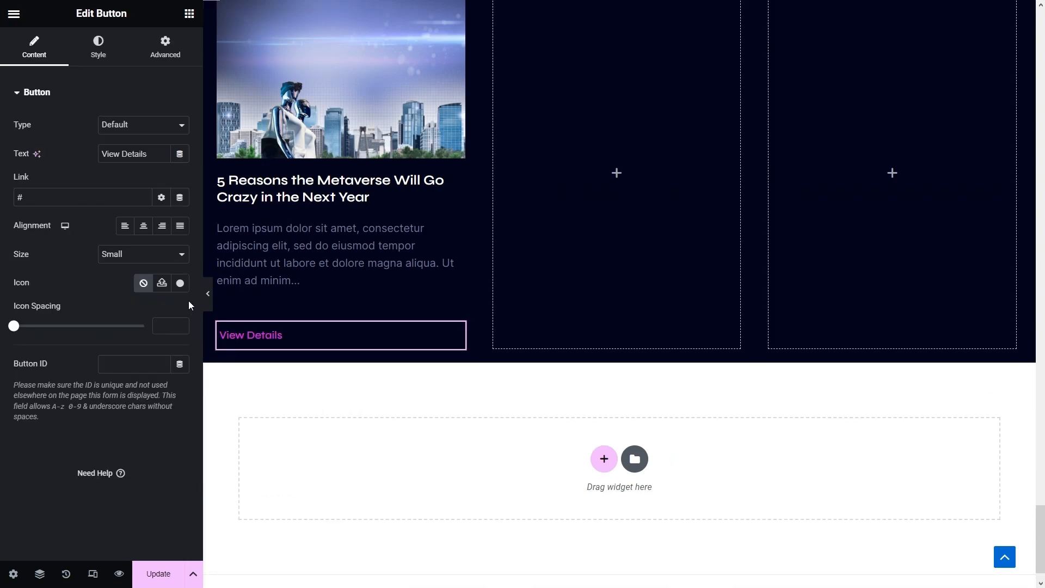
- Give the button a right-arrow icon from the Icon Library, positioned after the label
left_click(180, 283)
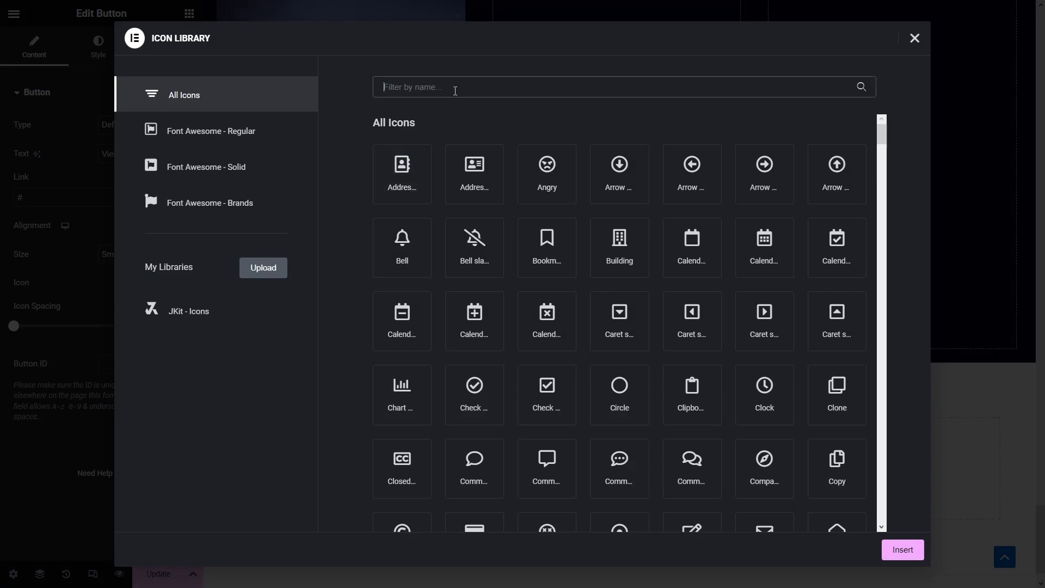
type("arrow")
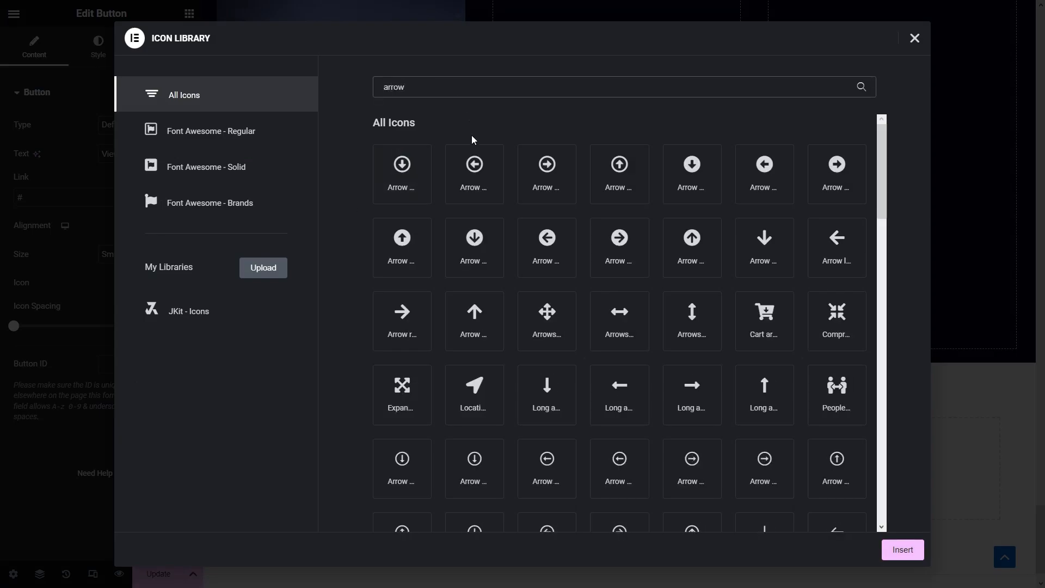
left_click(408, 324)
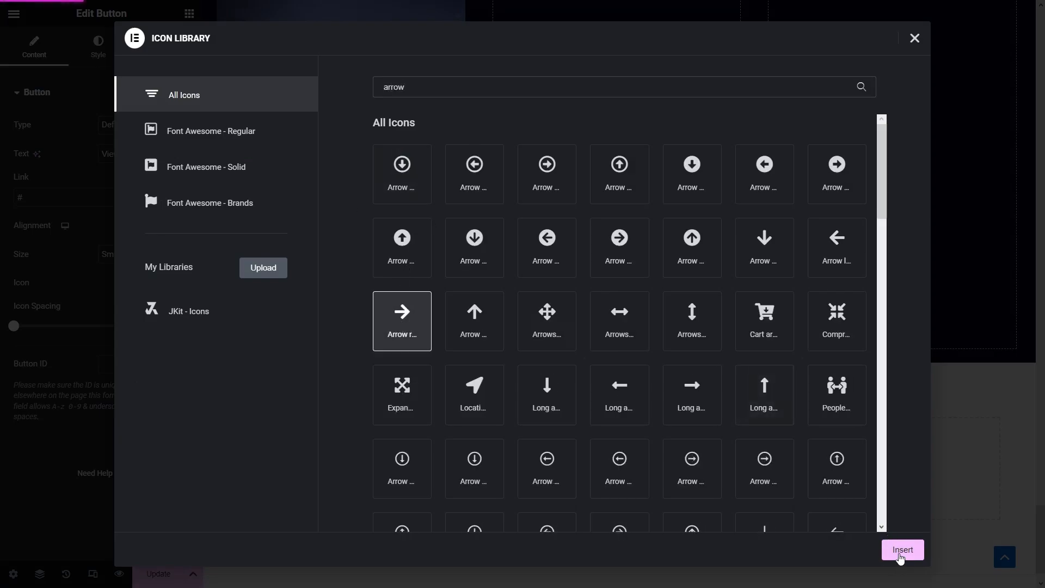
left_click(900, 549)
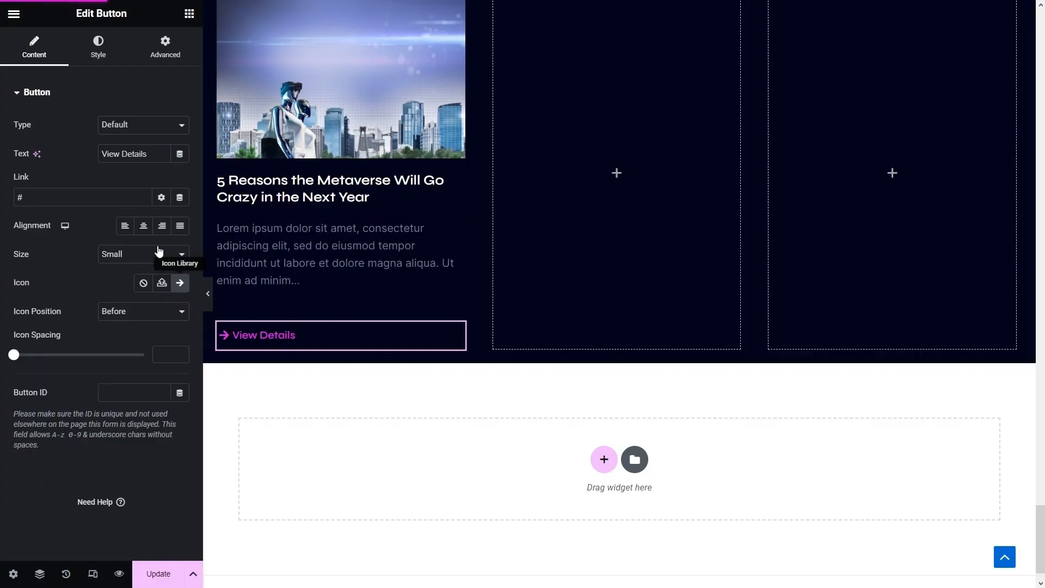
left_click(116, 311)
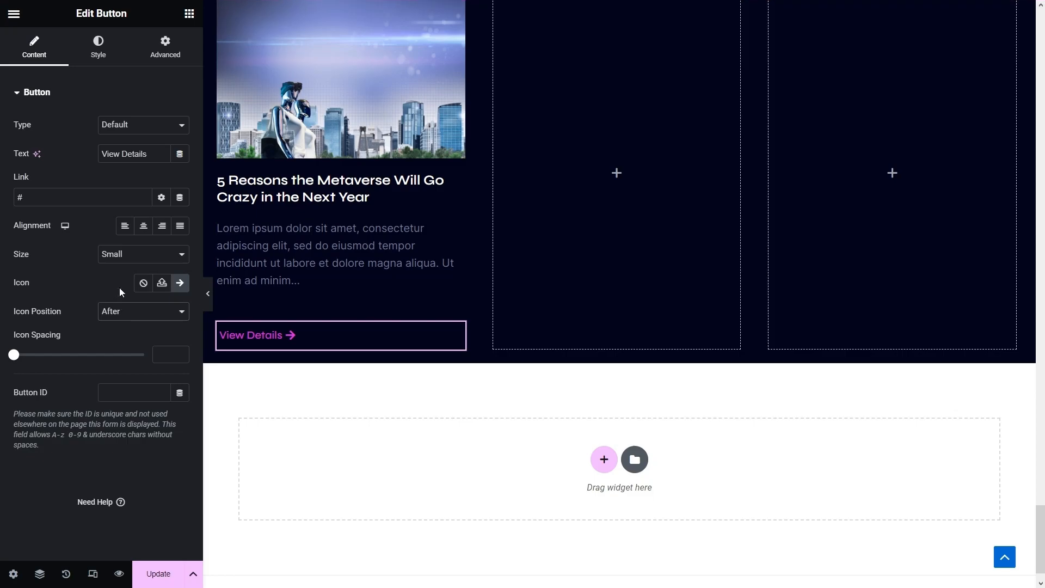
- Set the View Details button's typography size to 14 px
left_click(106, 43)
left_click(180, 126)
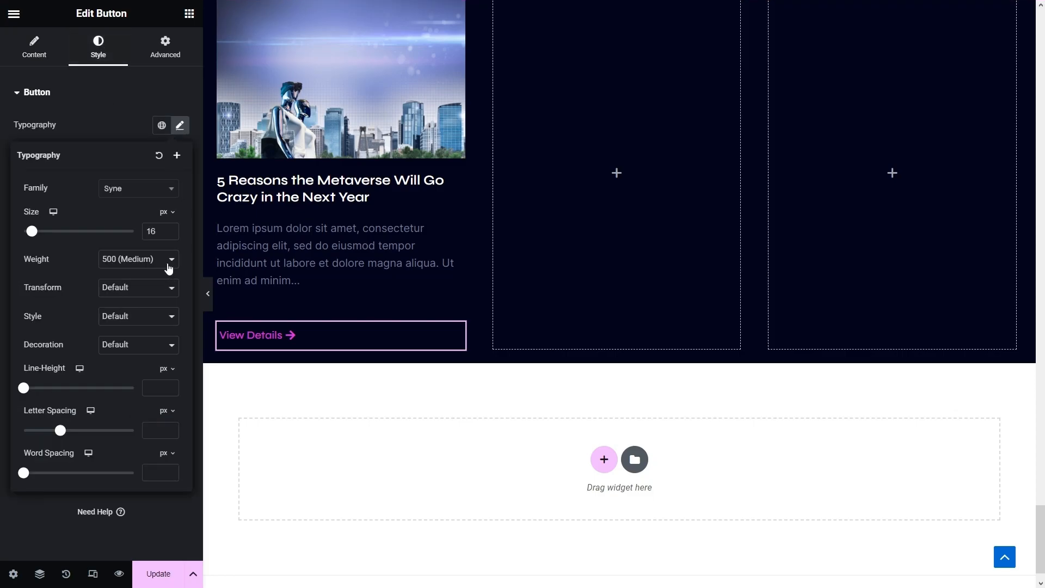
type("14")
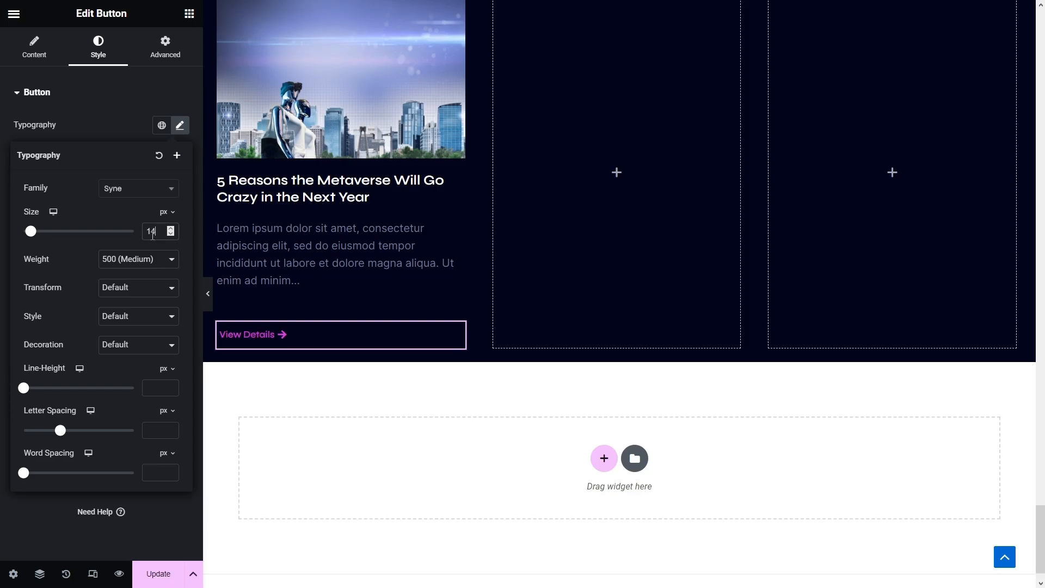
left_click(37, 126)
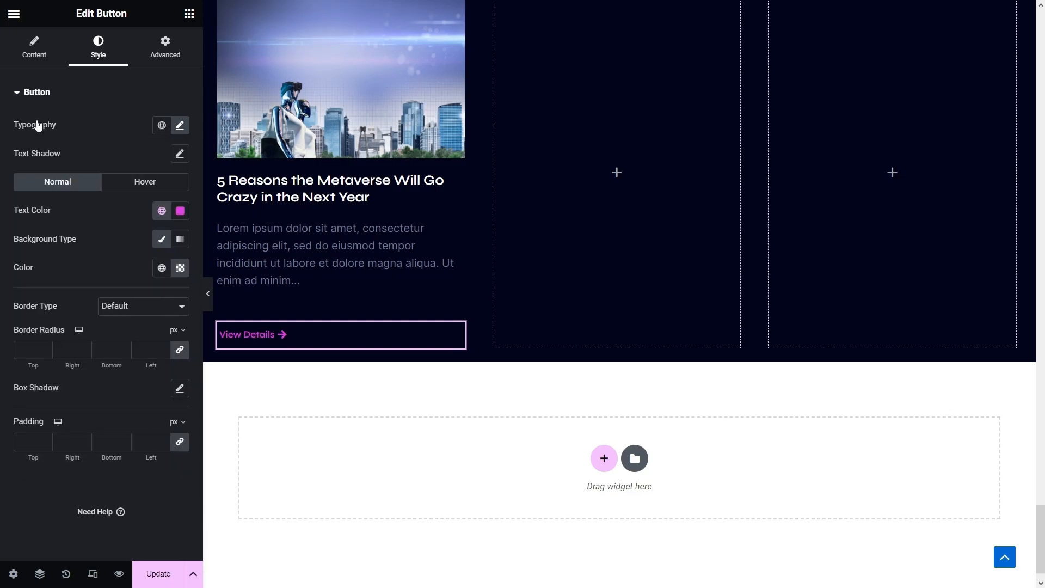
- Make the button's hover text colour #FFFFFF and set its hover animation to None
left_click(146, 182)
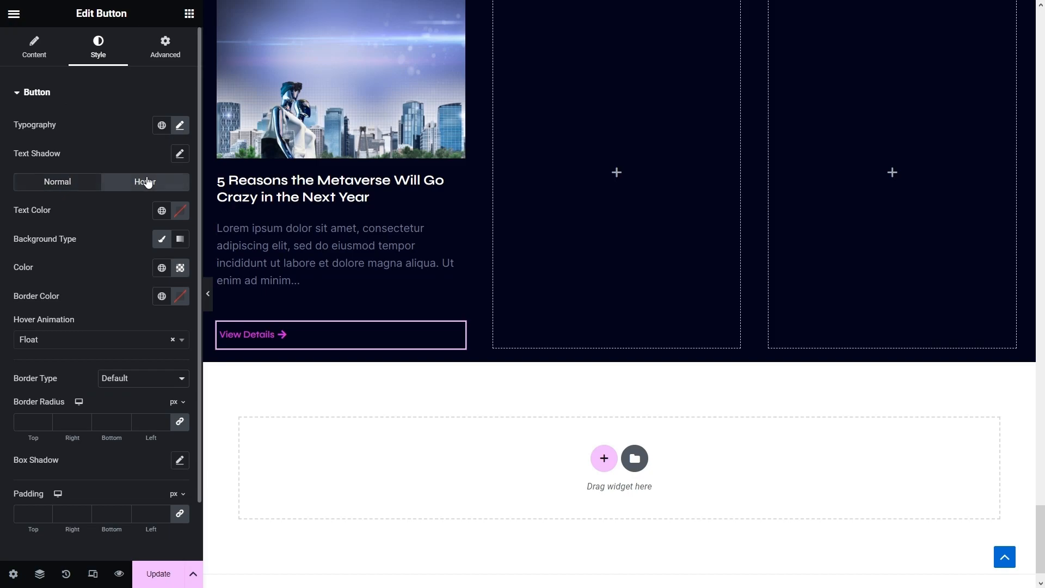
left_click(184, 212)
left_click(182, 303)
type("#FFFFFF")
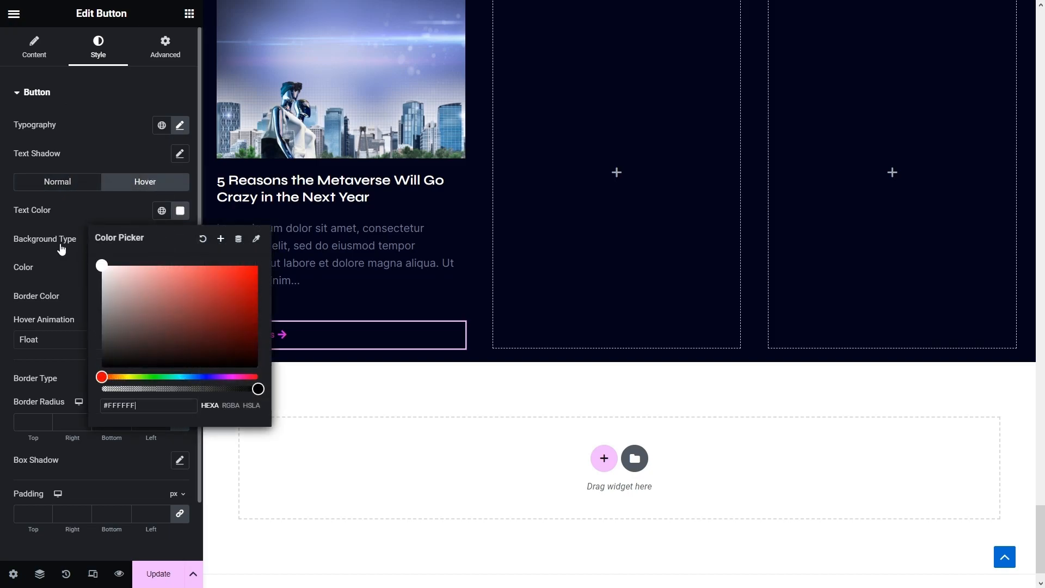
left_click(49, 339)
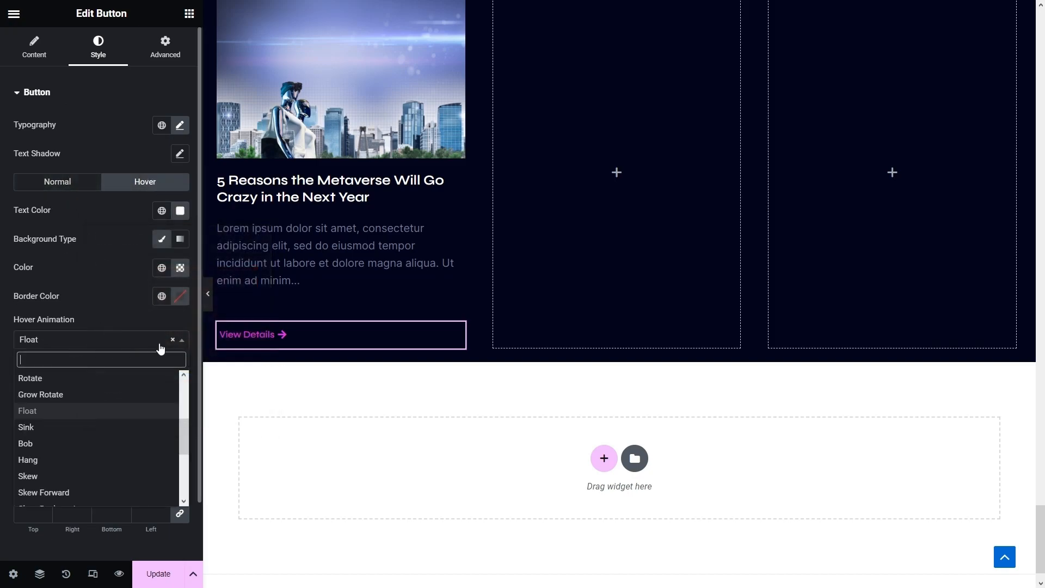
left_click(172, 341)
left_click(137, 340)
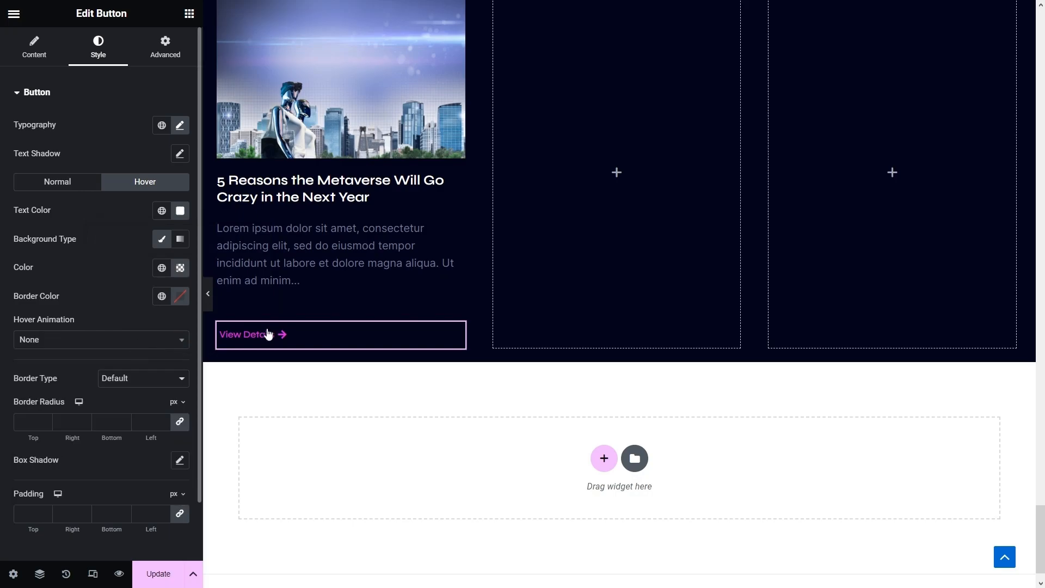
scroll(287, 334, "up", 3)
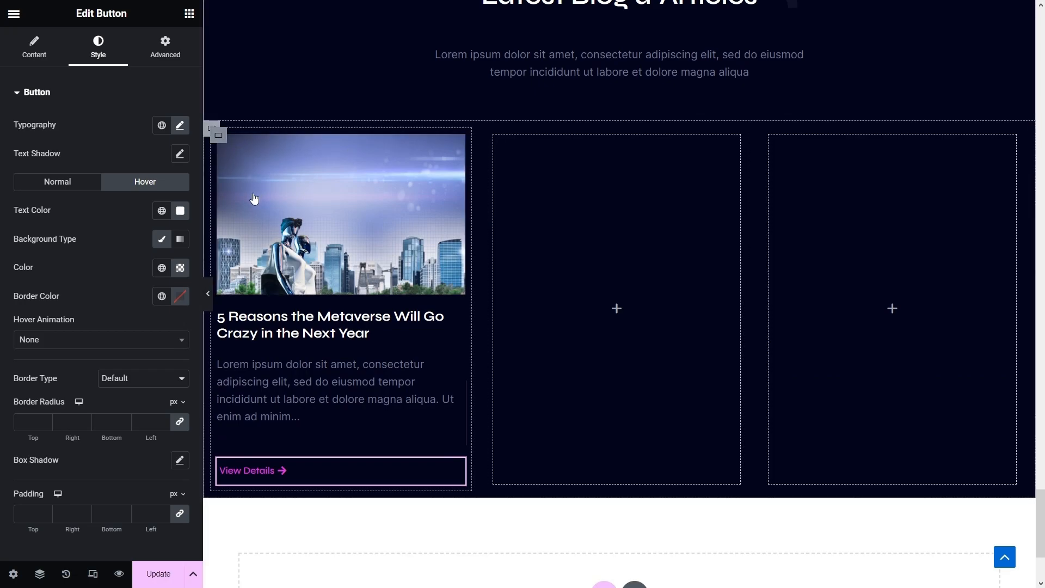
- Duplicate the post column twice and delete the empty columns so three post cards fill the row
right_click(219, 136)
left_click(256, 170)
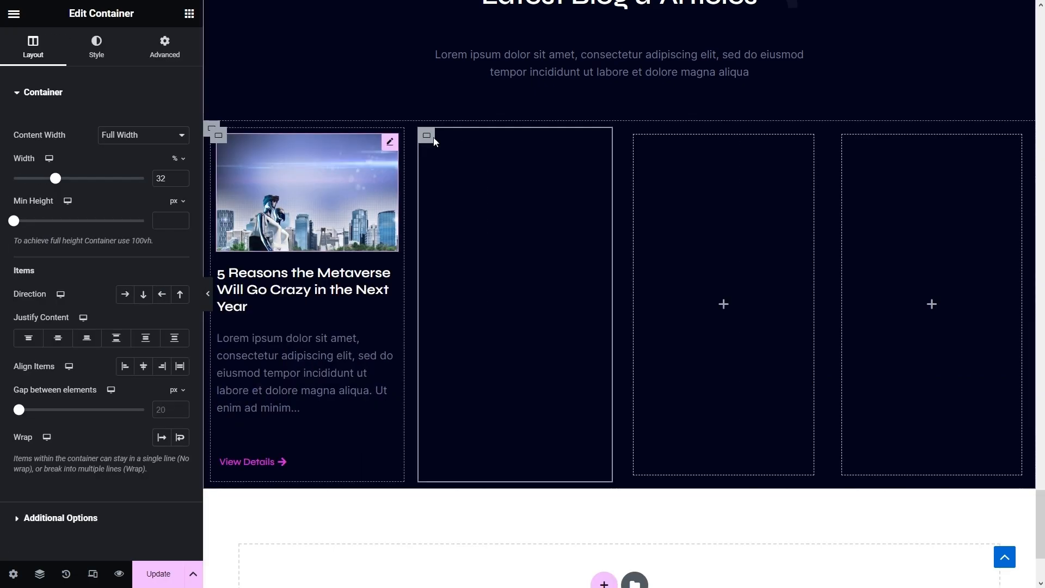
right_click(433, 141)
left_click(436, 166)
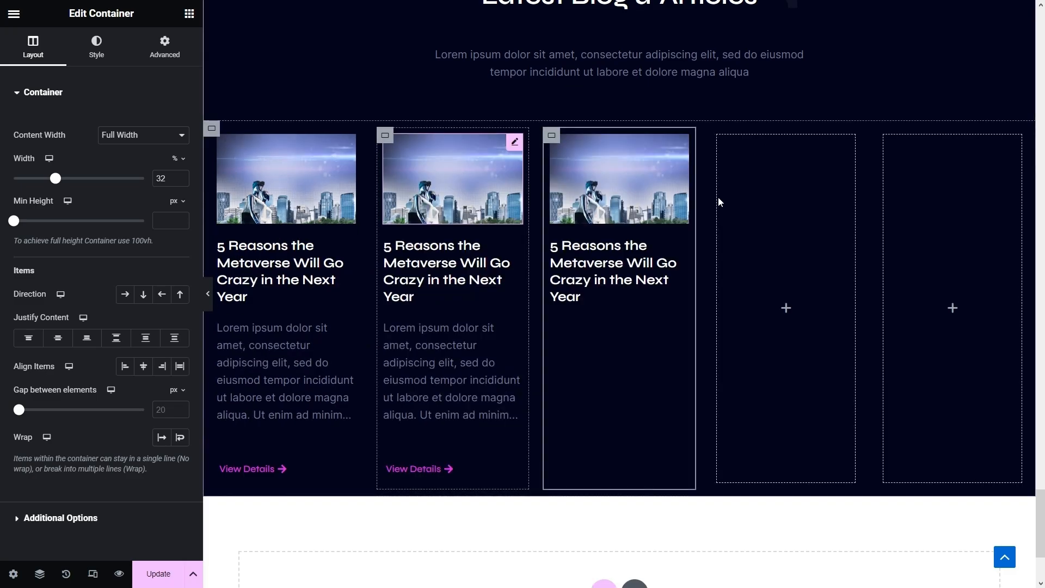
right_click(775, 484)
left_click(771, 494)
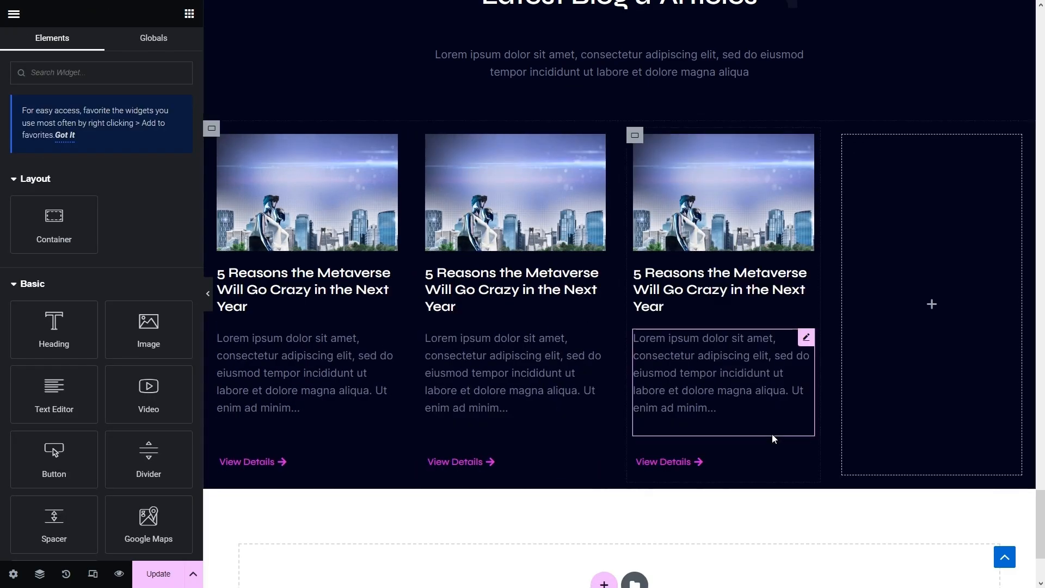
right_click(842, 139)
left_click(877, 441)
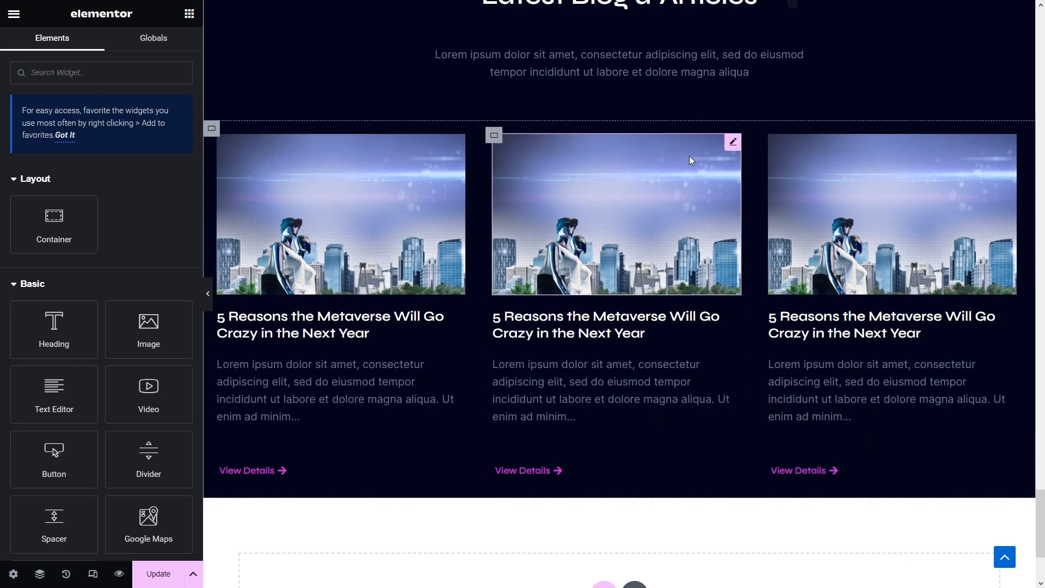
- Replace the middle post's image with the sketching photo and the third post's with the laptop photo
left_click(690, 160)
left_click(110, 157)
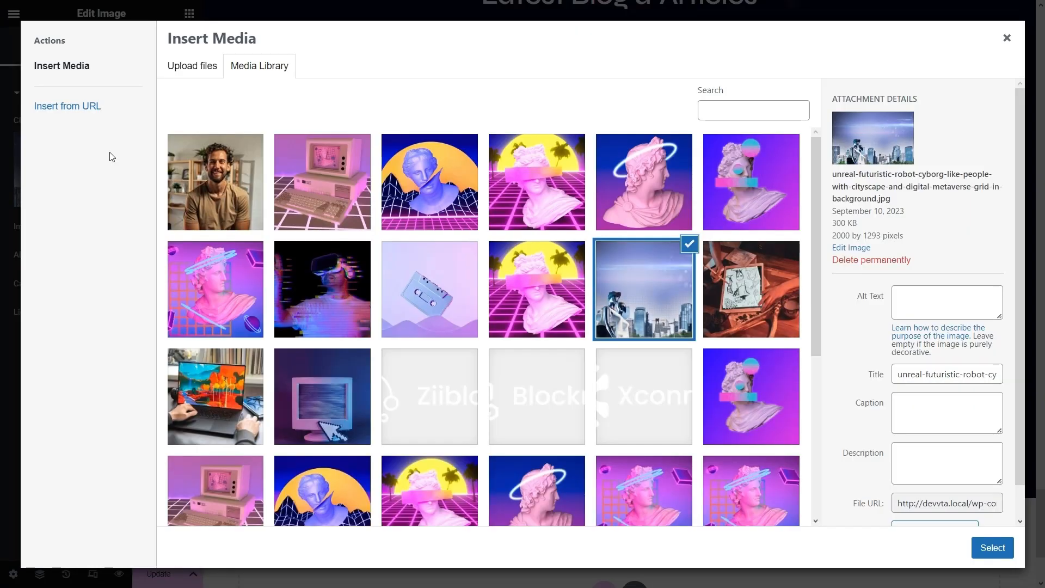
left_click(777, 279)
left_click(991, 547)
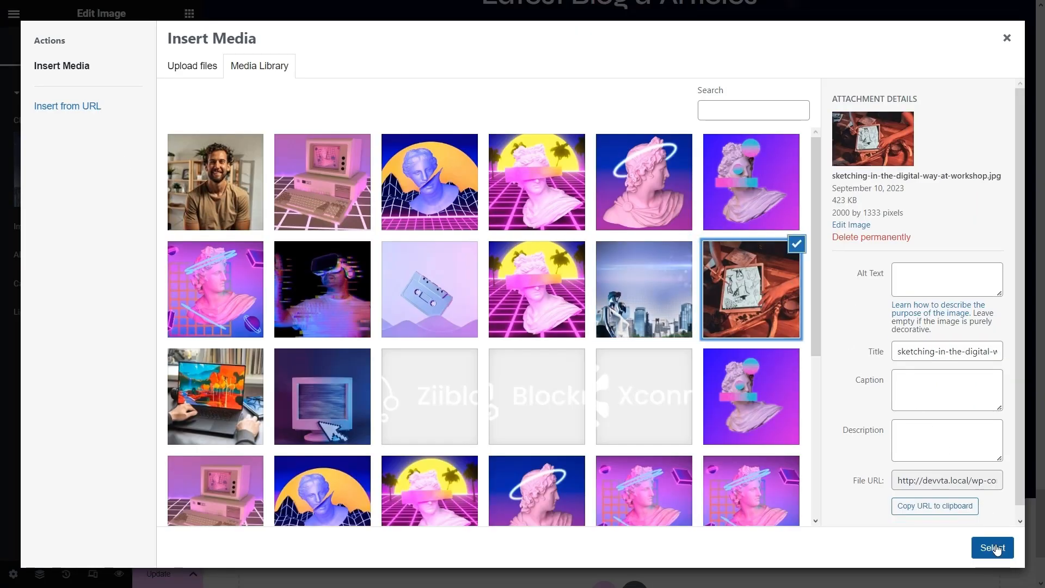
left_click(934, 229)
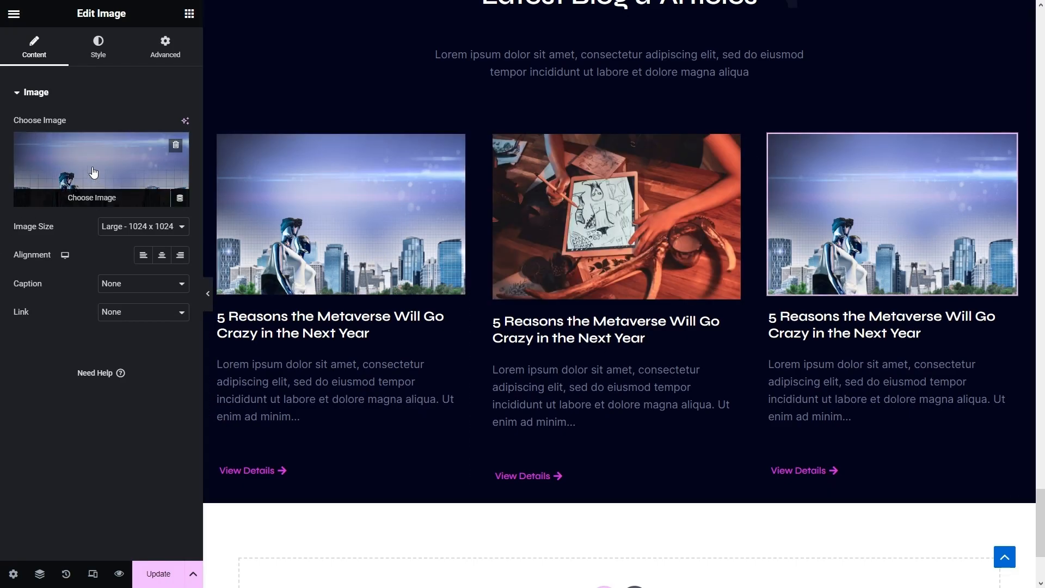
left_click(93, 175)
scroll(288, 395, "down", 2)
left_click(216, 195)
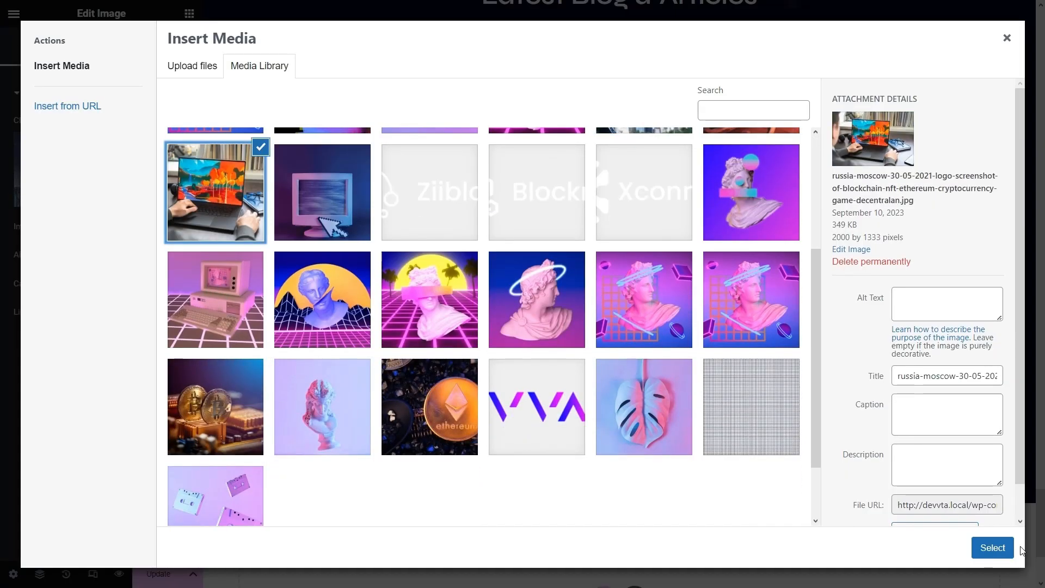
left_click(992, 547)
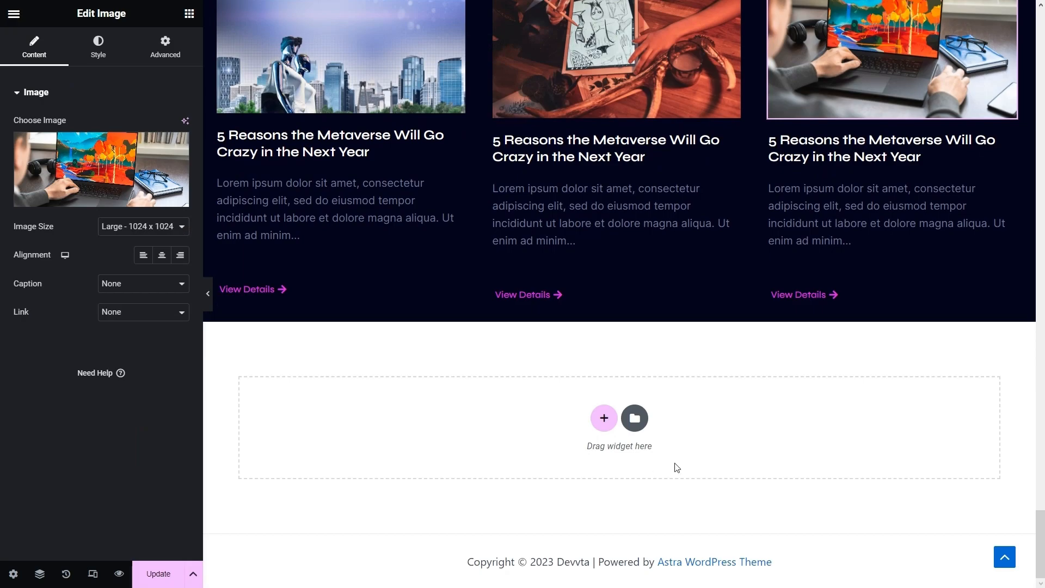
- Add a new row-layout section below the blog and place a nested Container inside it
left_click(604, 418)
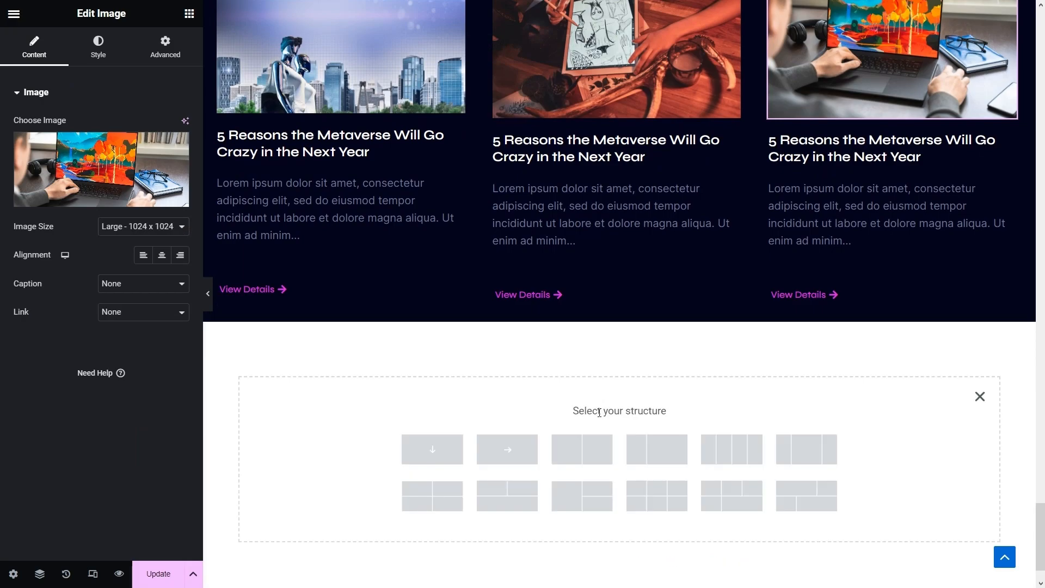
left_click(520, 449)
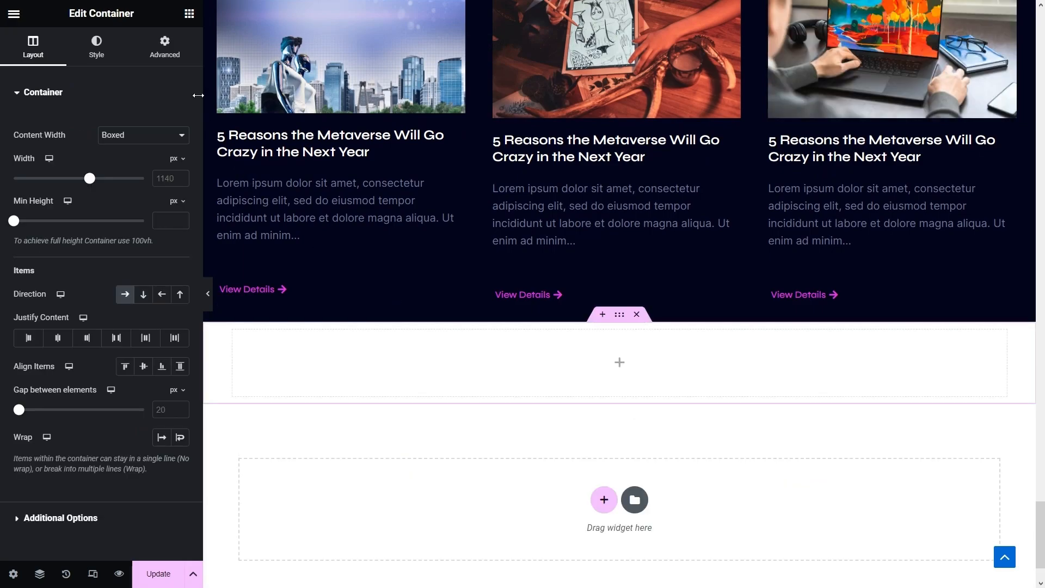
left_click(189, 13)
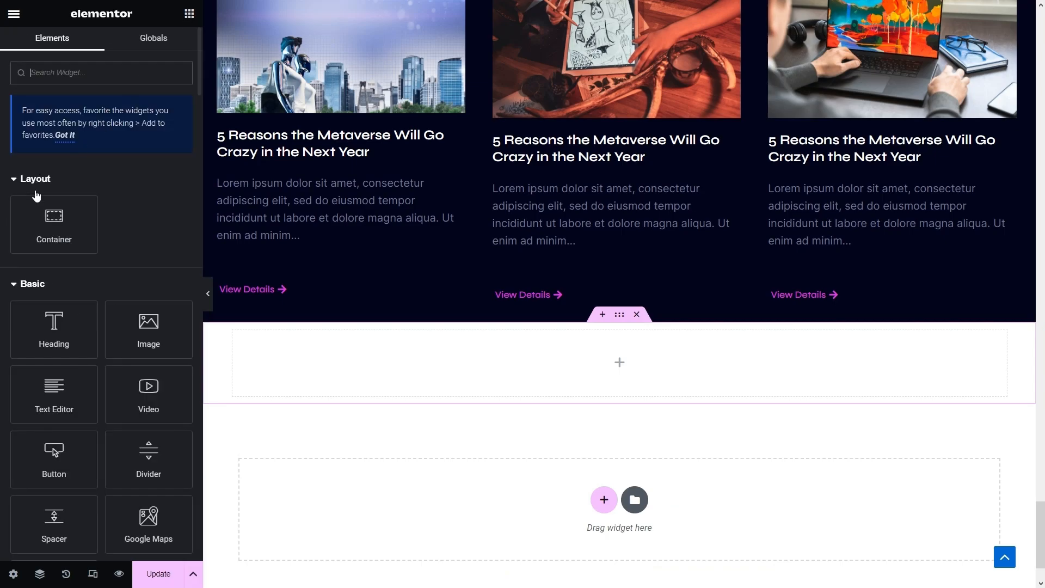
left_click_drag(53, 223, 436, 363)
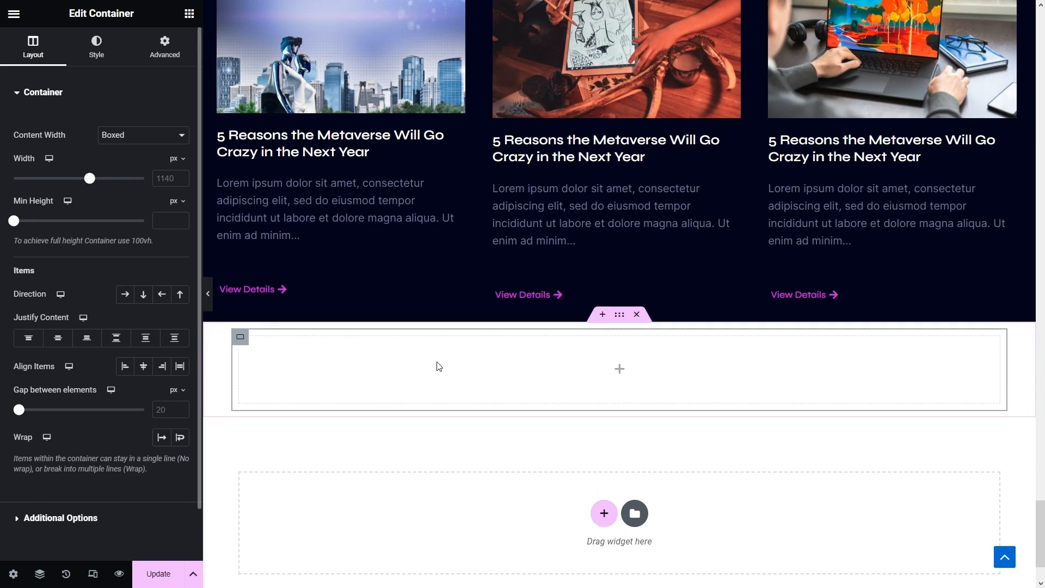
- Copy the blog section and paste its style onto the new section
scroll(566, 335, "up", 10)
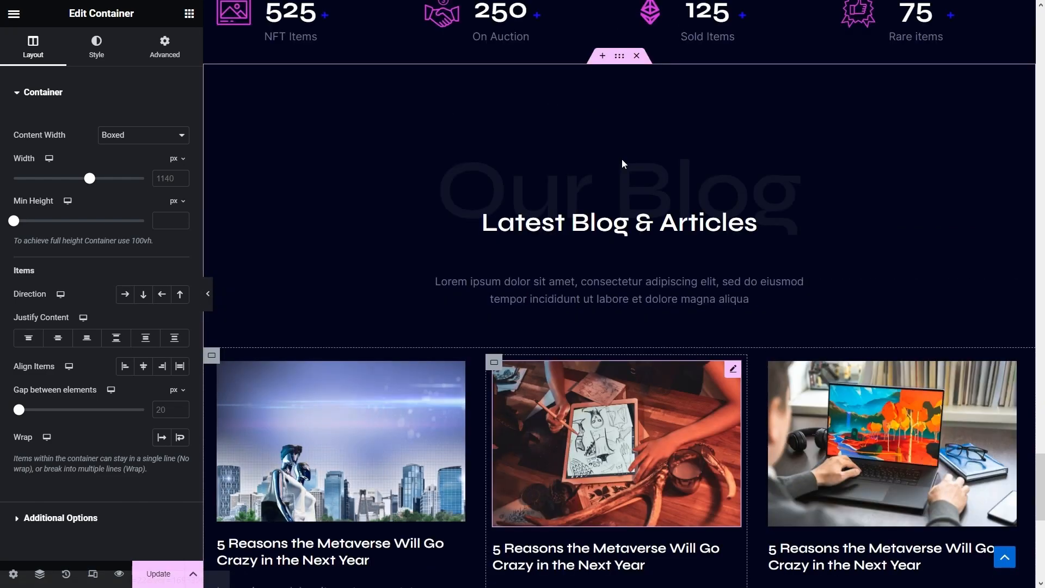
right_click(621, 127)
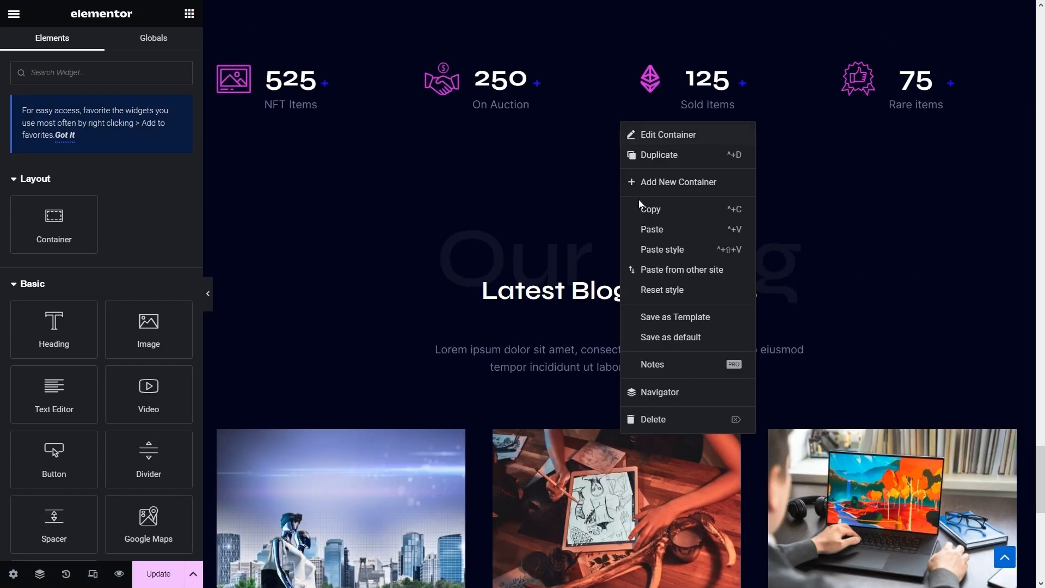
left_click(648, 210)
scroll(646, 211, "down", 9)
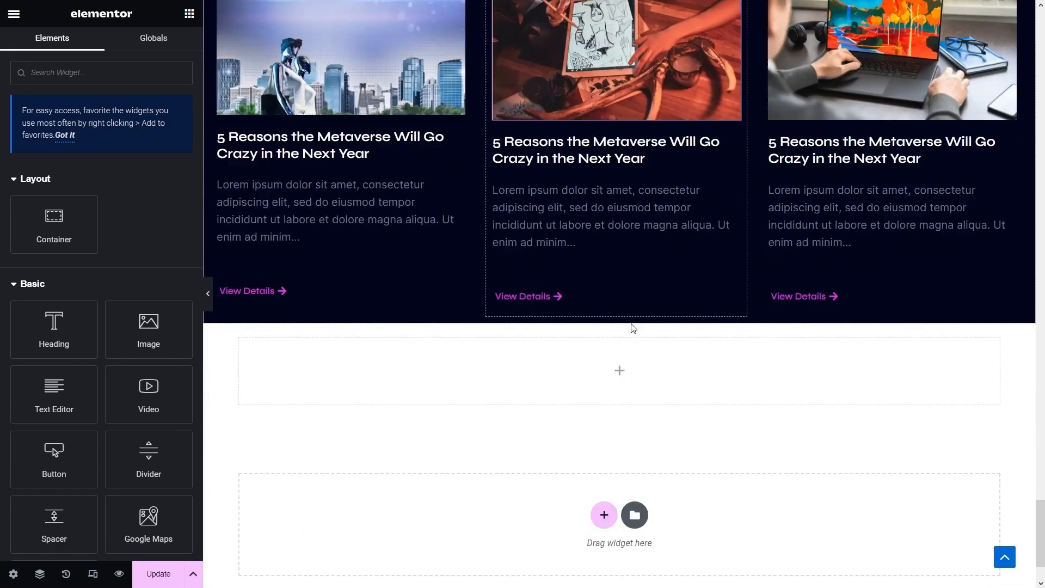
right_click(619, 315)
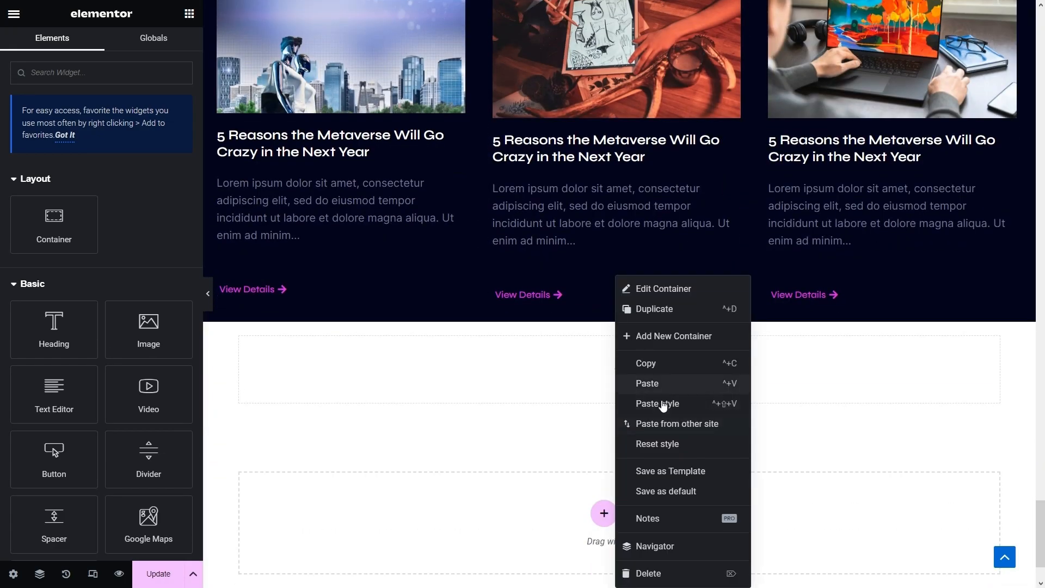
left_click(664, 401)
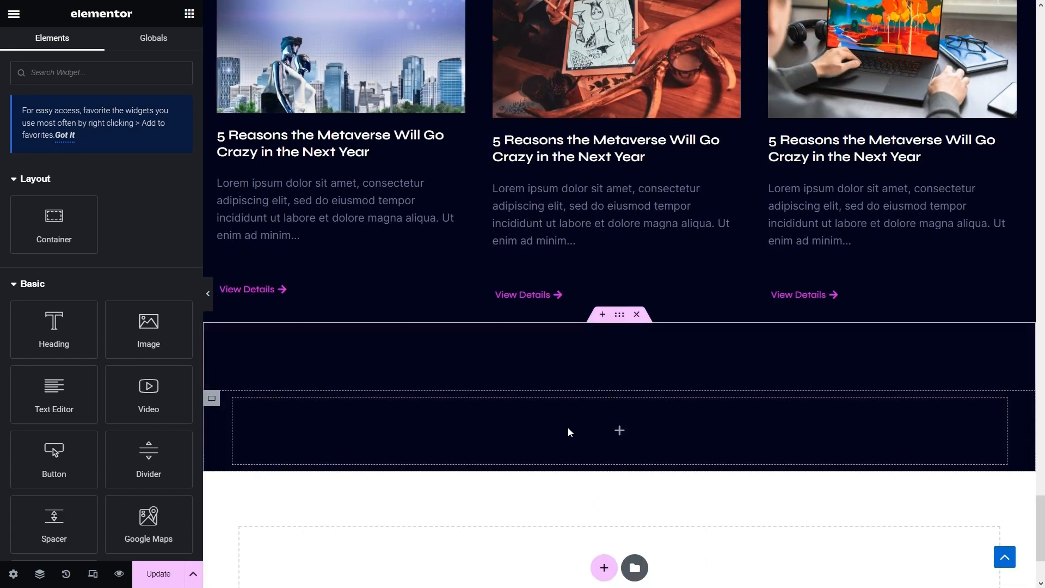
- Make the new section full width and give it a classic background overlay using the Star-Background grid image
left_click(212, 399)
left_click(138, 135)
left_click(133, 160)
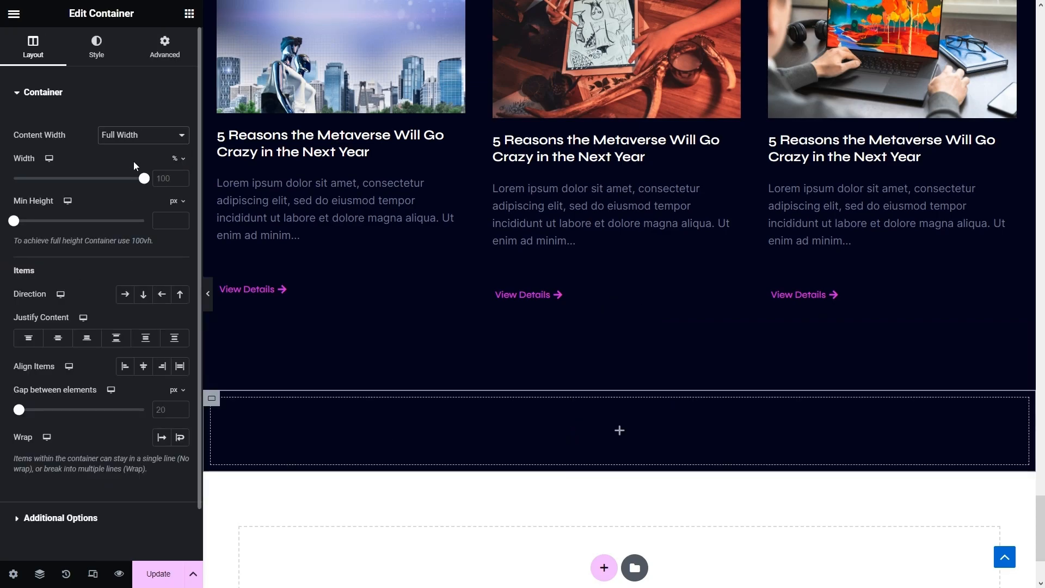
left_click(105, 54)
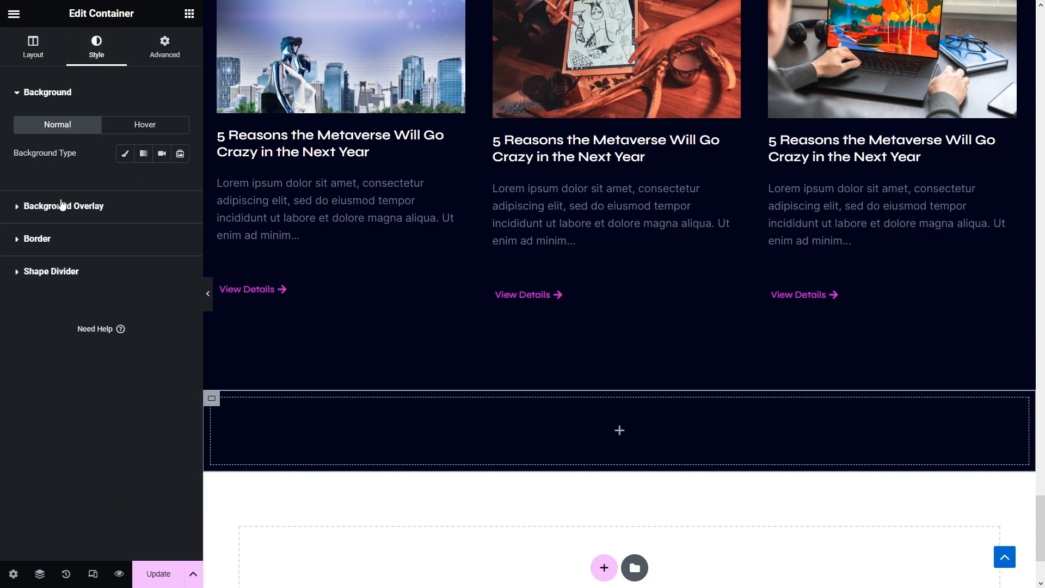
left_click(62, 205)
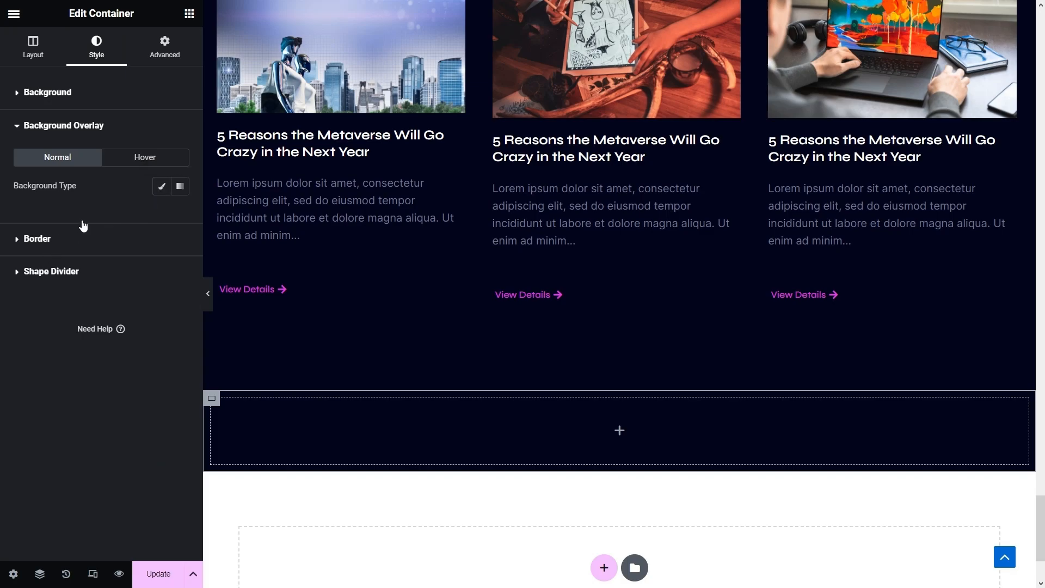
left_click(158, 191)
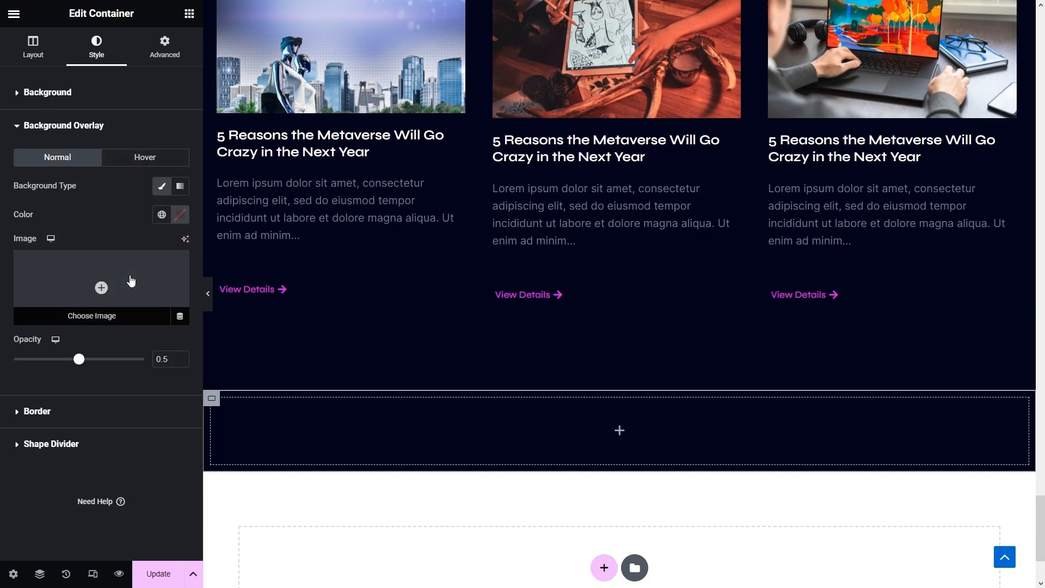
left_click(130, 280)
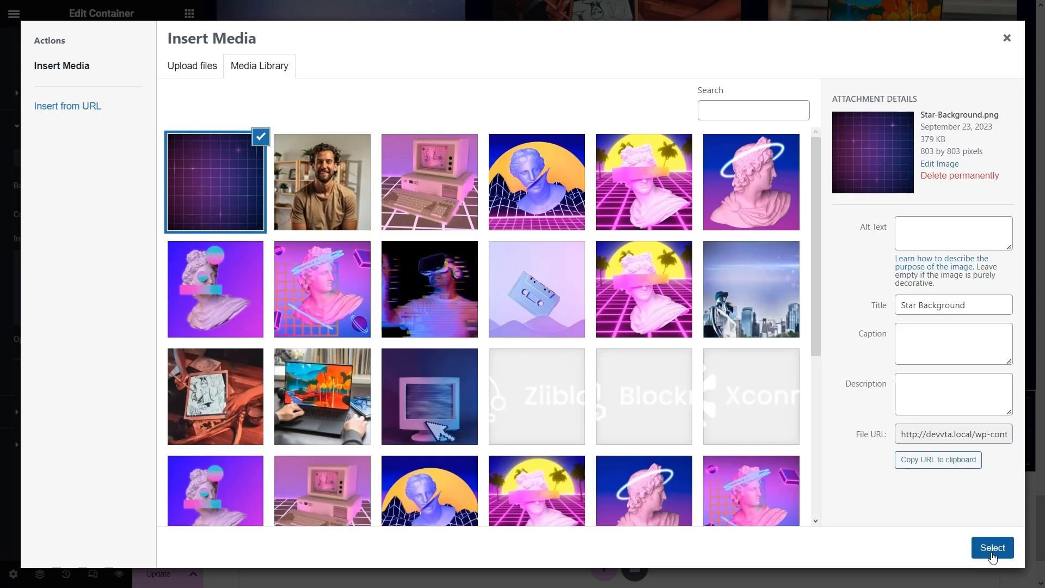
left_click(992, 548)
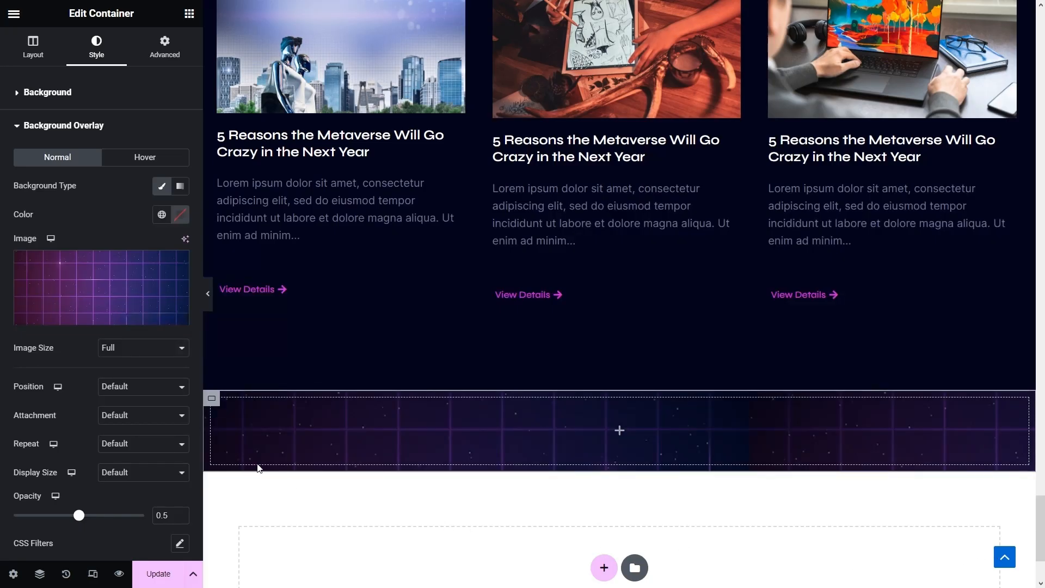
- Set the overlay opacity to 0.1 and its display size to Custom with 40% width
scroll(124, 399, "down", 3)
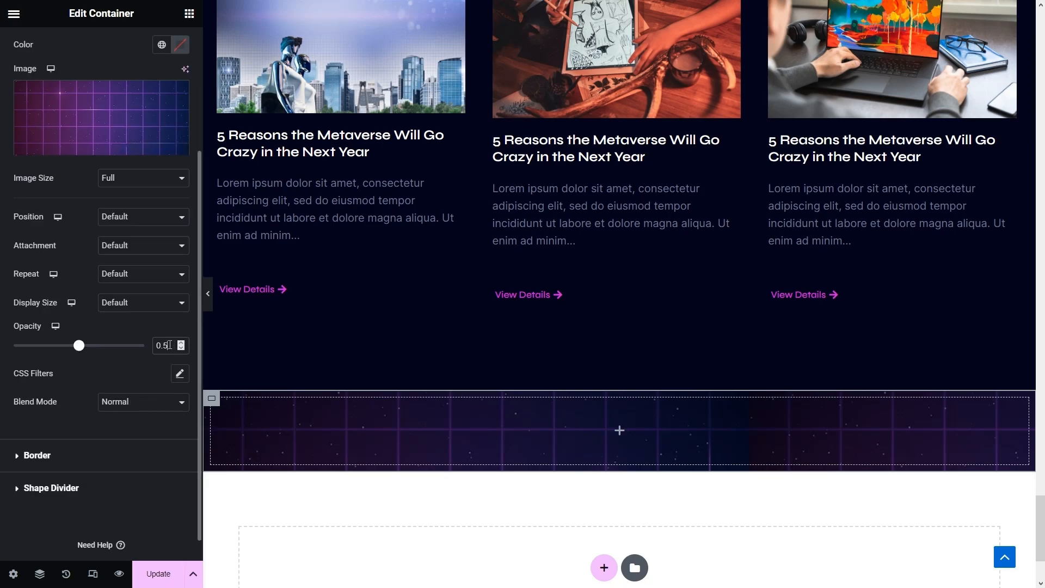
type("1")
left_click(114, 303)
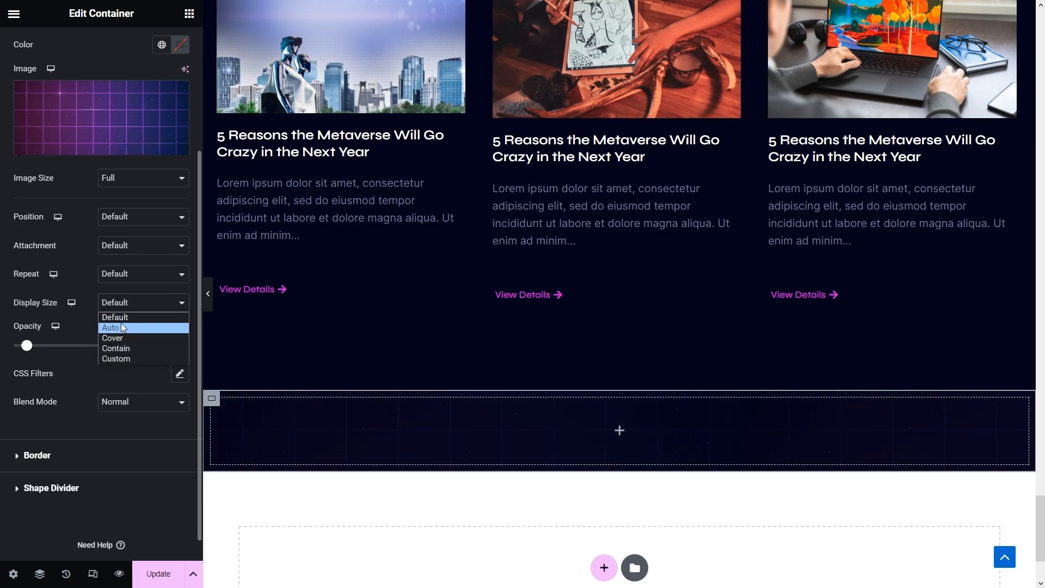
left_click(121, 357)
left_click_drag(172, 347, 150, 345)
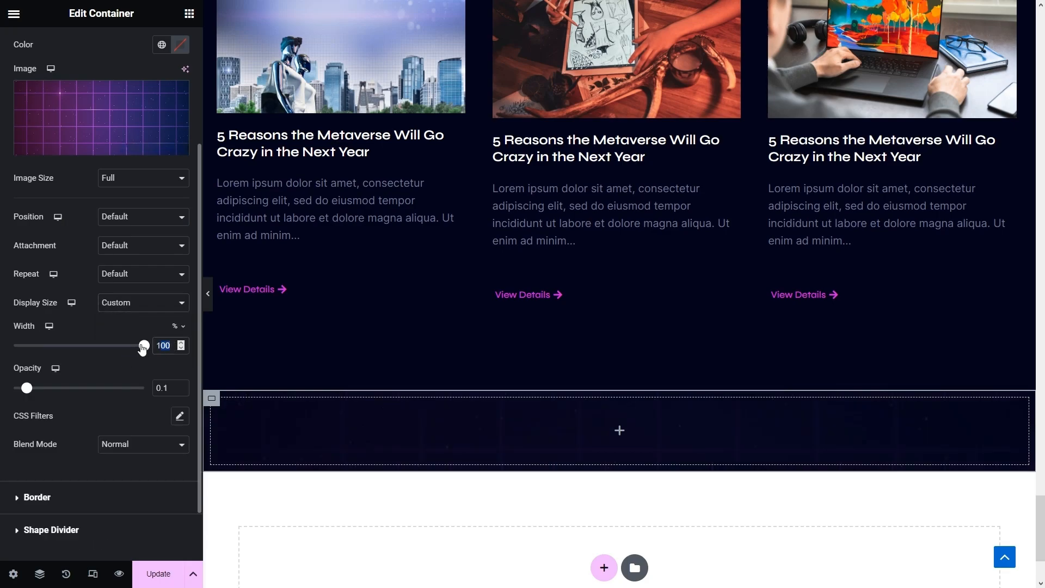
type("40")
- Set the overlay image to Repeat and centre its position
left_click(131, 273)
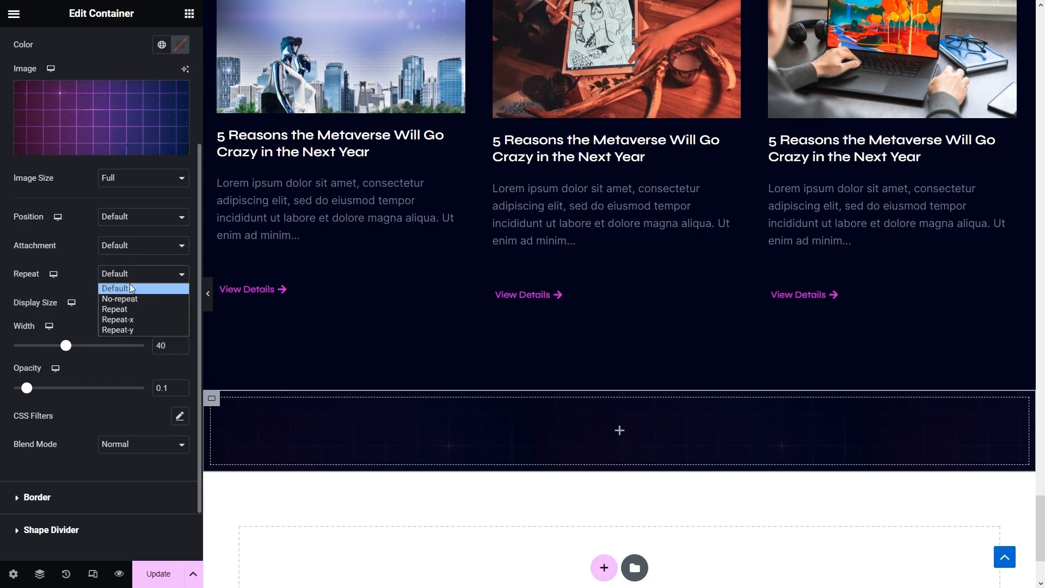
left_click(128, 308)
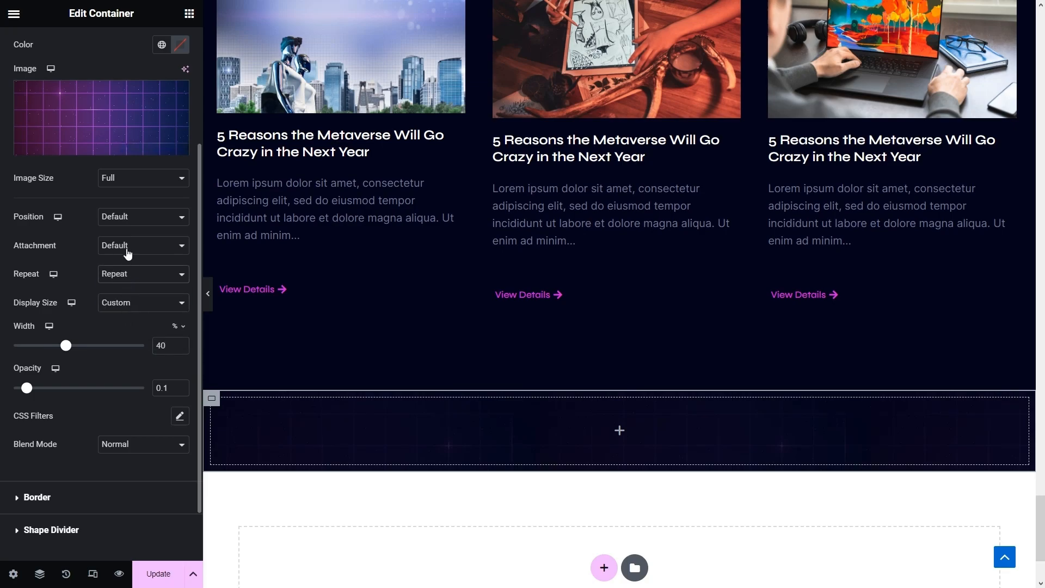
left_click(134, 243)
left_click(137, 239)
left_click(138, 224)
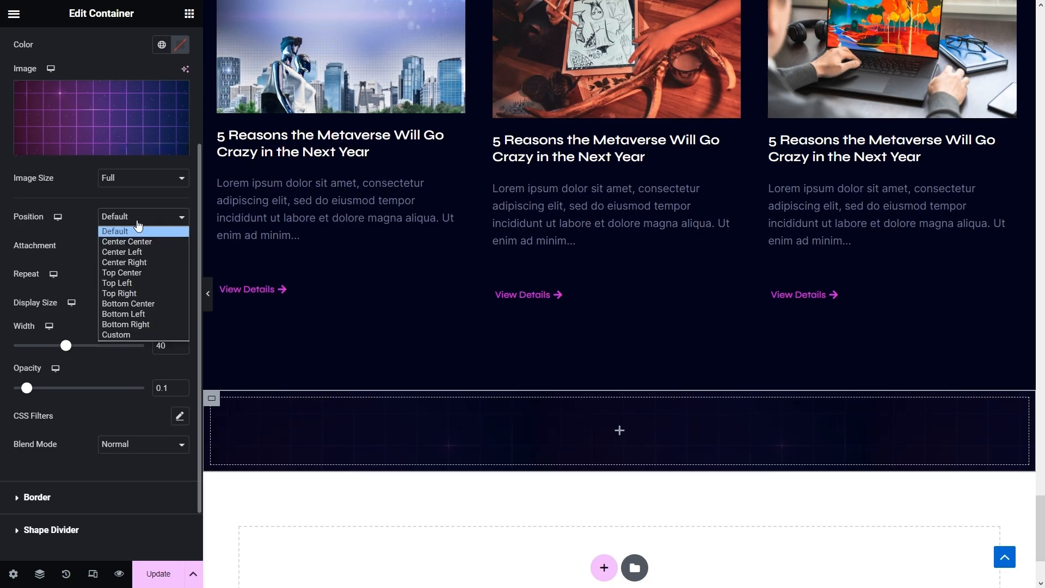
left_click(134, 242)
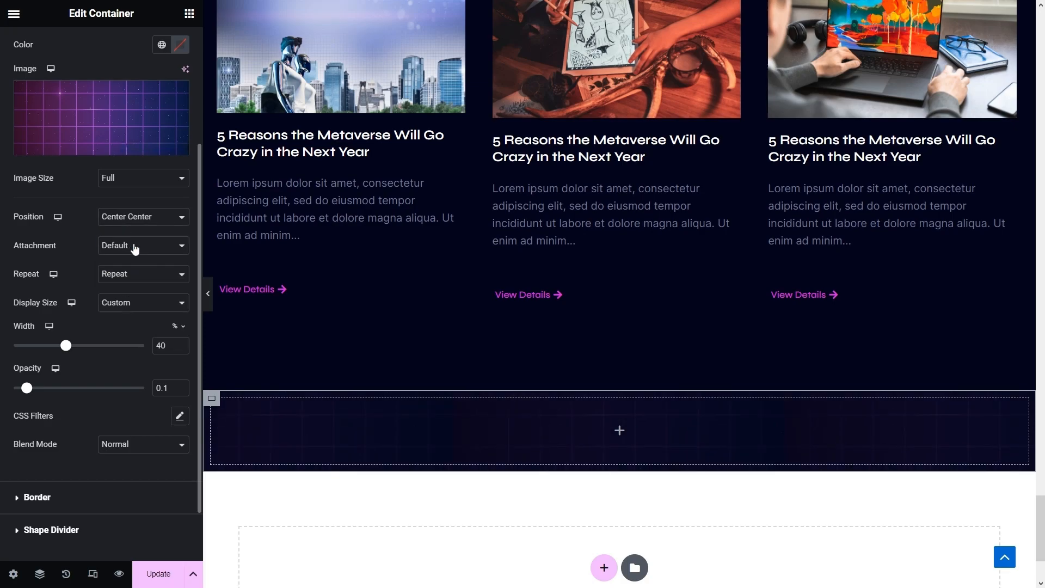
scroll(443, 338, "up", 7)
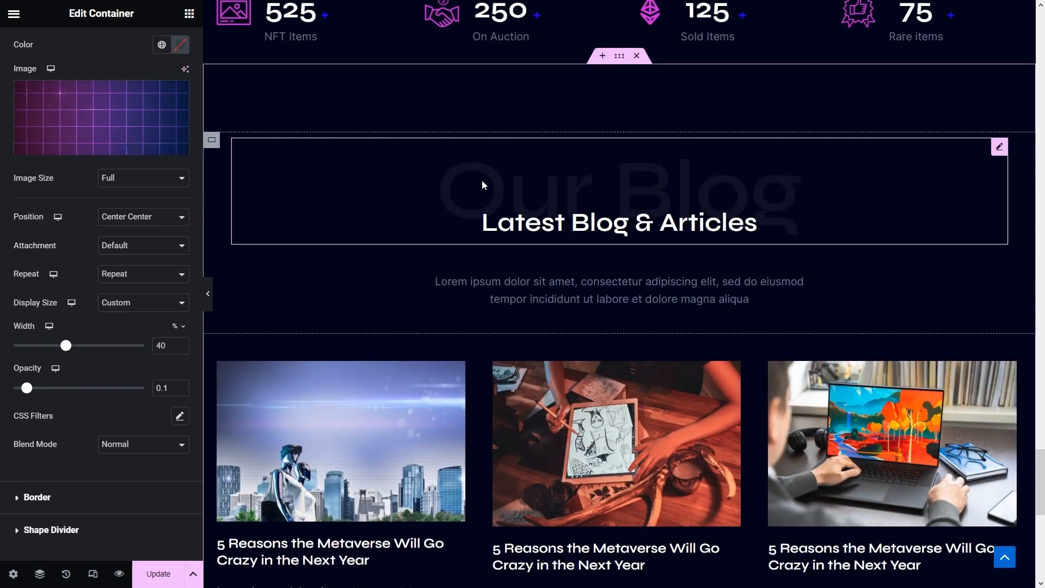
- Copy the Our Blog heading into the empty bottom container and retitle it 'Subscribe'
right_click(482, 185)
left_click(524, 240)
scroll(527, 235, "down", 10)
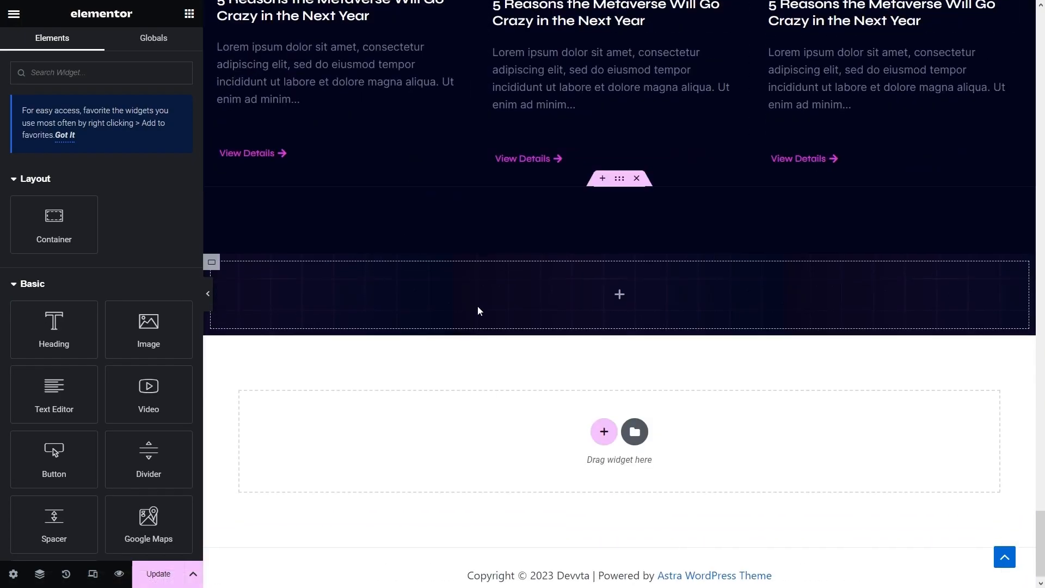
right_click(477, 310)
left_click(524, 385)
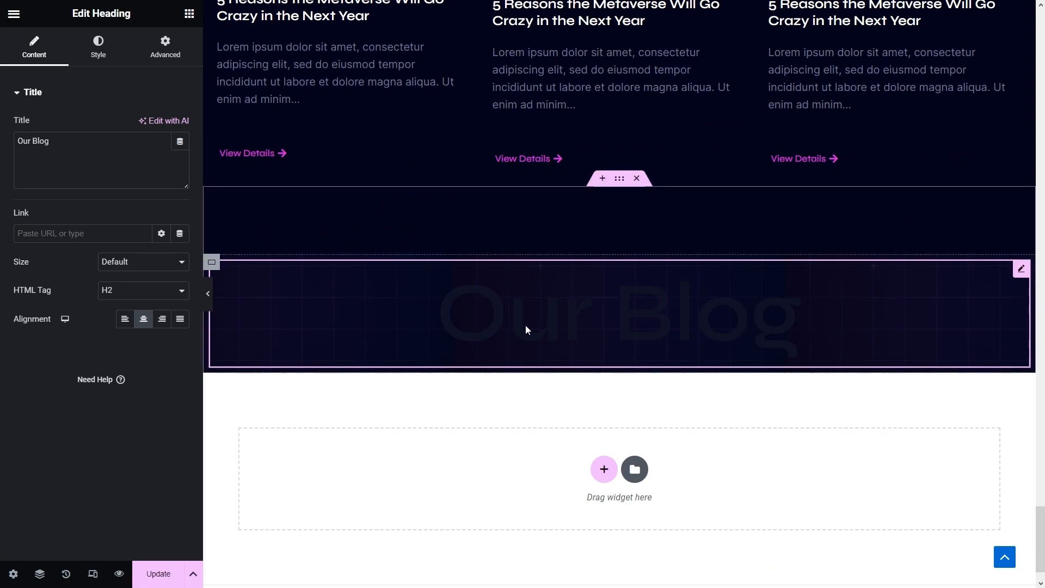
left_click_drag(60, 143, 1, 147)
type("Subscribe")
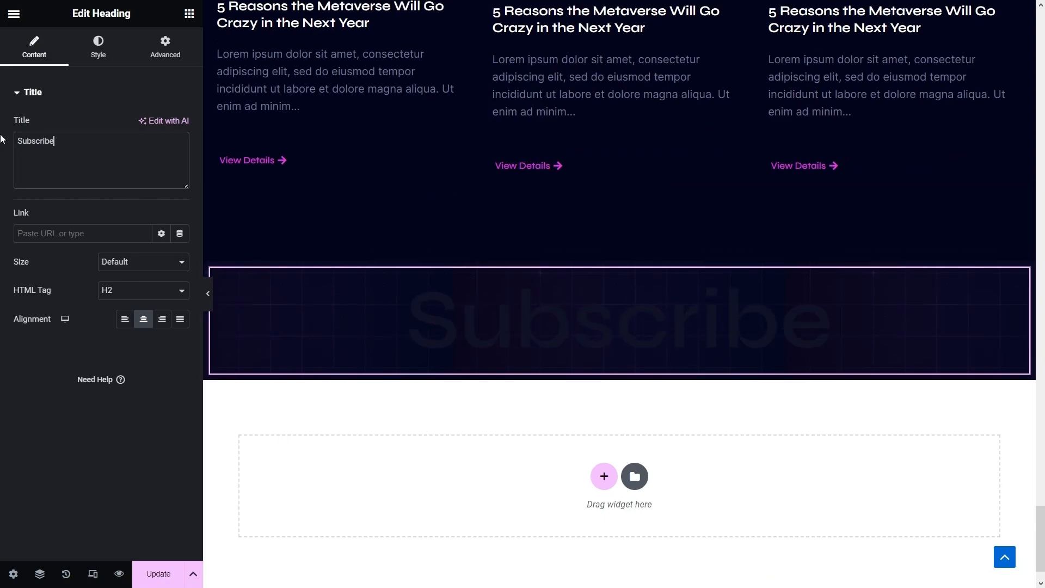
- Set the Subscribe heading's text colour to #232341
left_click(100, 50)
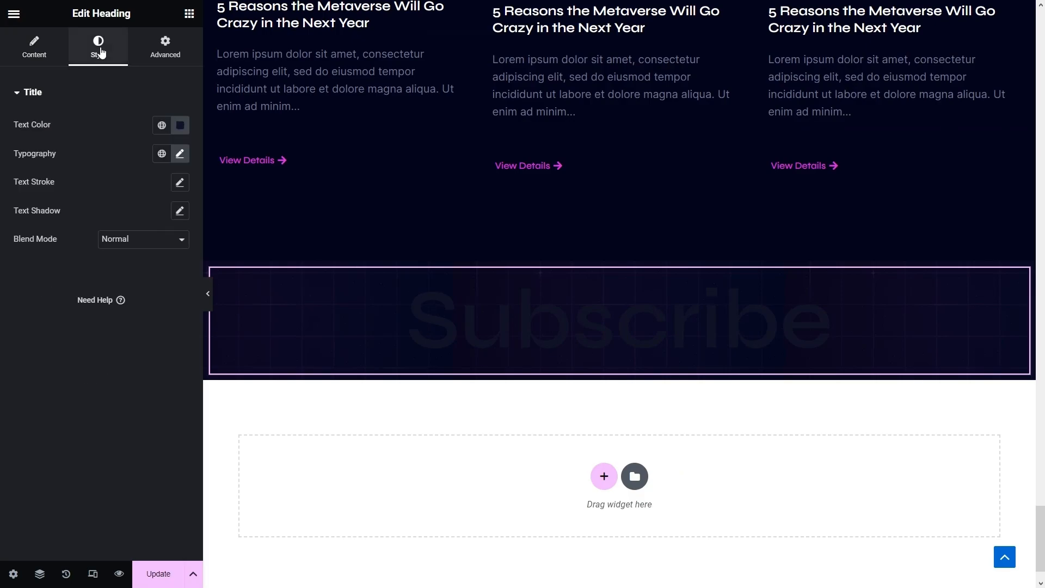
left_click(180, 125)
type("#232341")
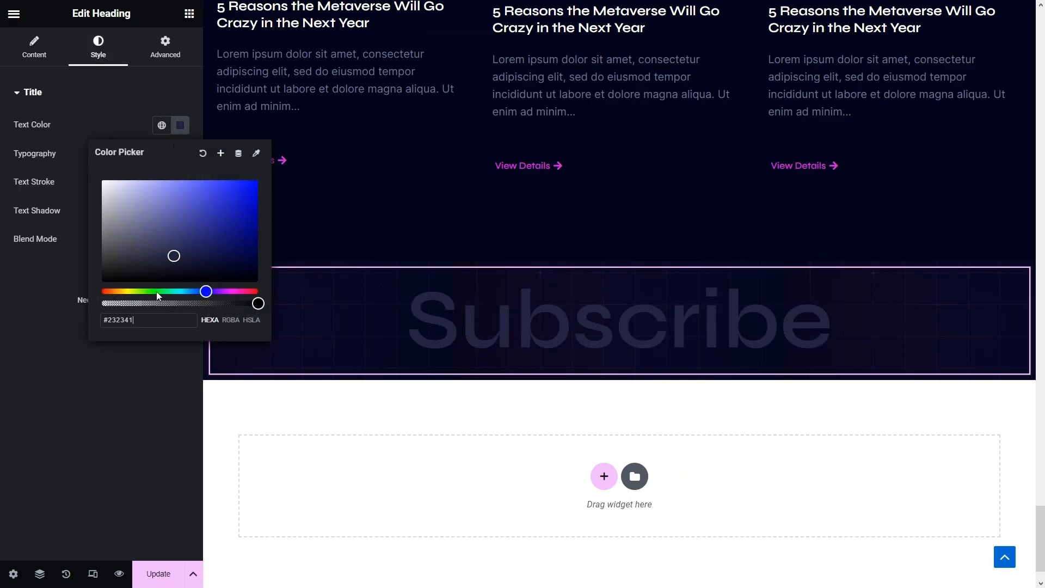
left_click(140, 405)
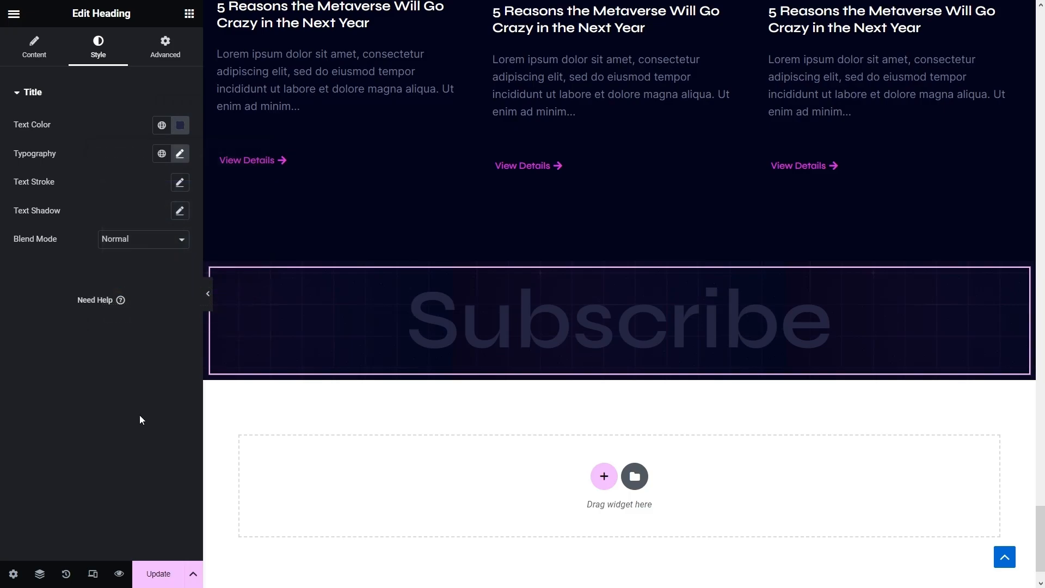
scroll(510, 391, "up", 10)
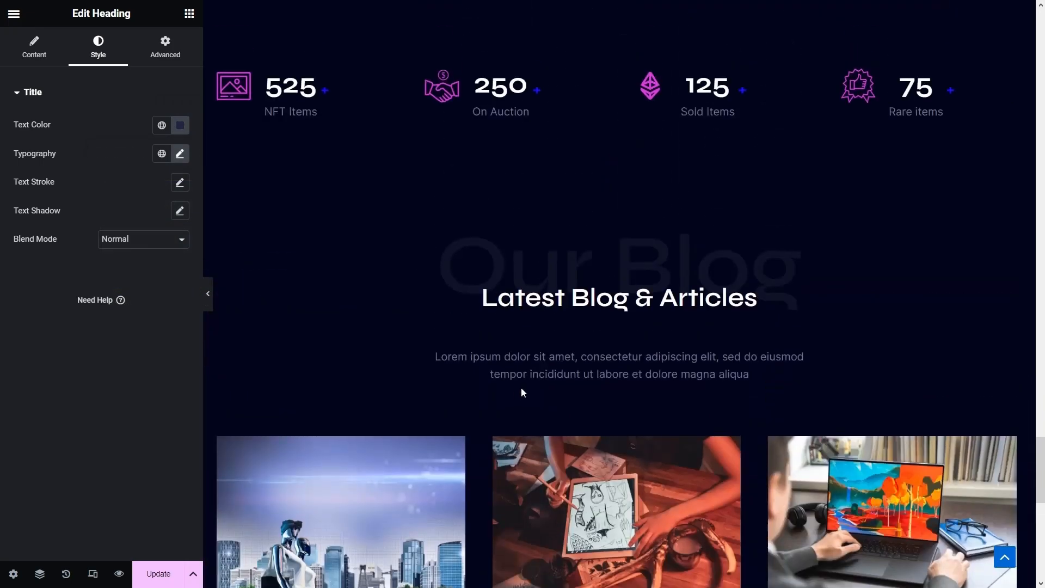
- Paste a copy of the Latest Blog & Articles heading into the Subscribe section, retitled 'Subscribe To Our Newsletter'
right_click(566, 311)
left_click(593, 363)
scroll(593, 364, "down", 10)
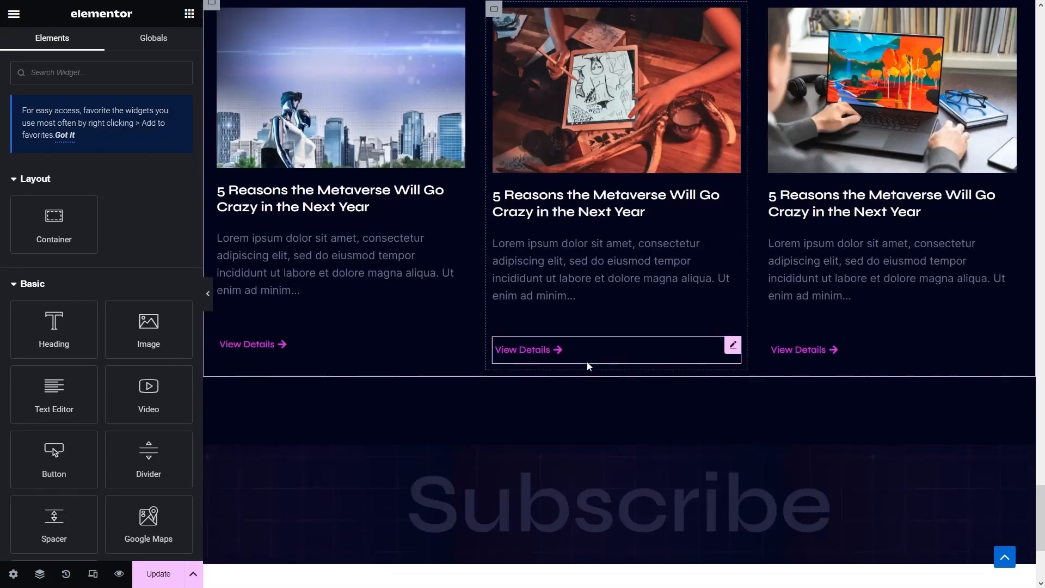
right_click(538, 403)
left_click(569, 383)
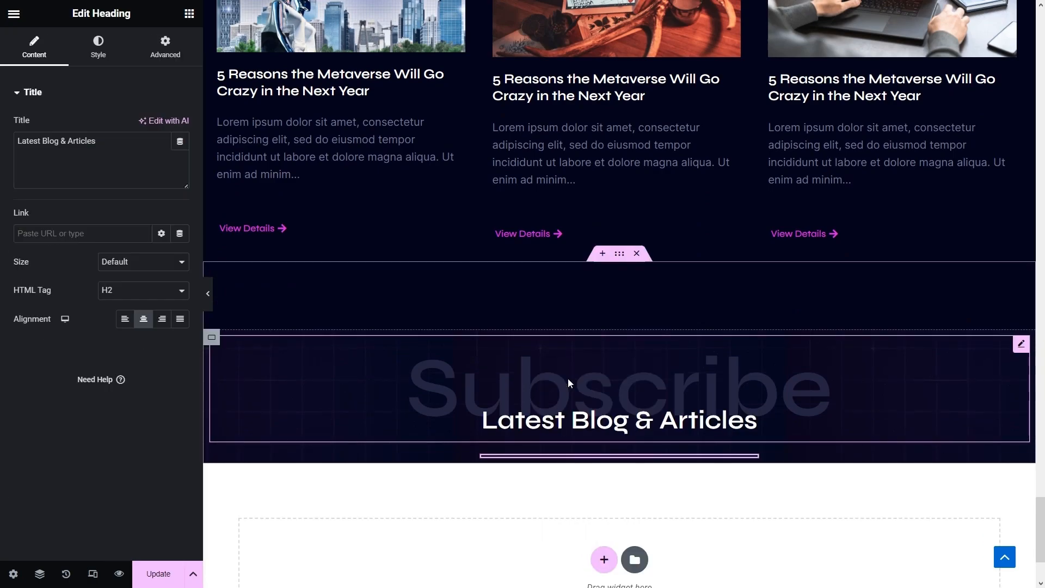
left_click_drag(98, 141, 2, 141)
type("Subscribe")
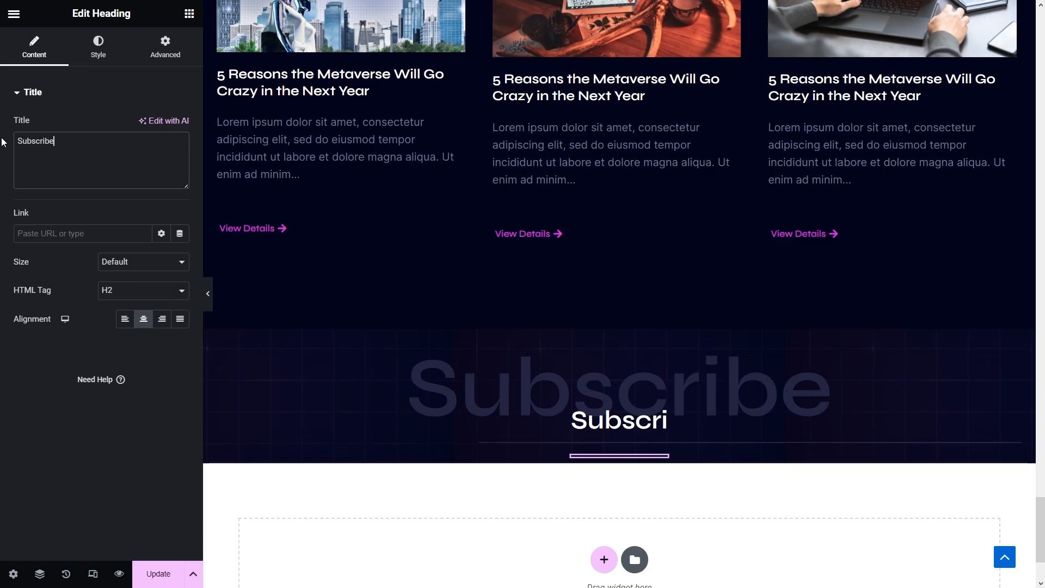
type(" To Our N")
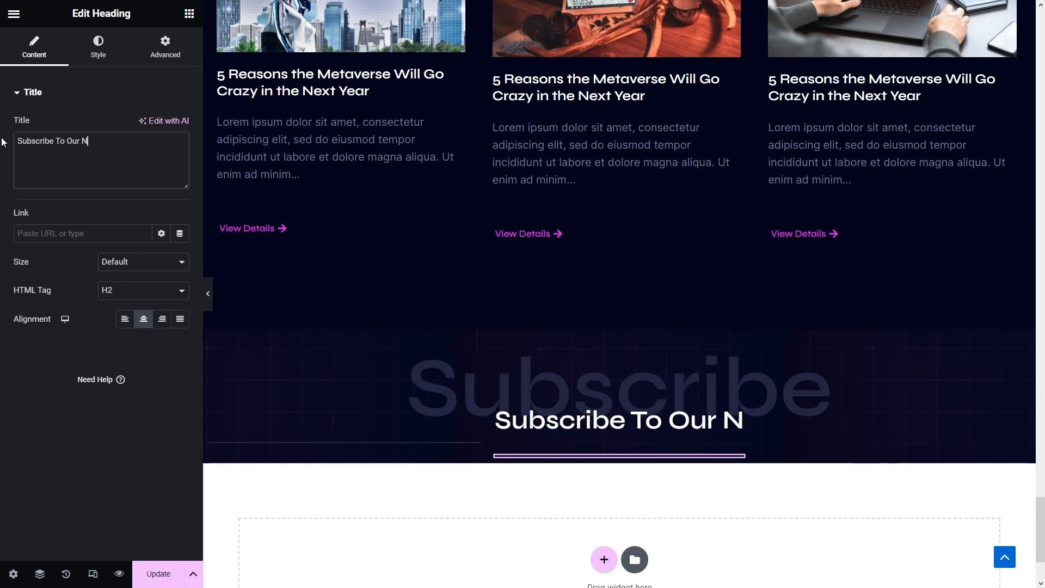
type("ewsletter")
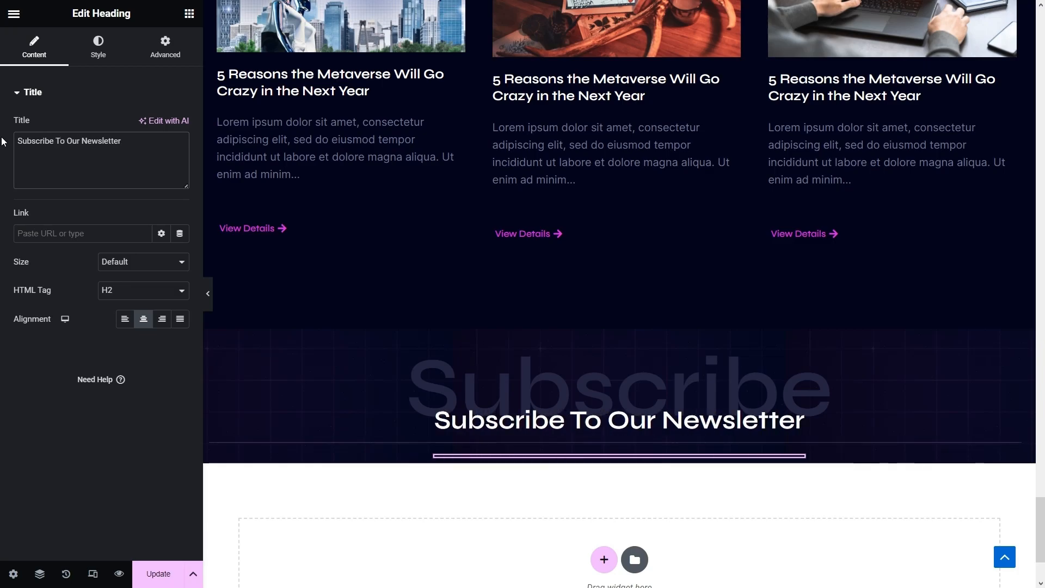
scroll(661, 379, "up", 8)
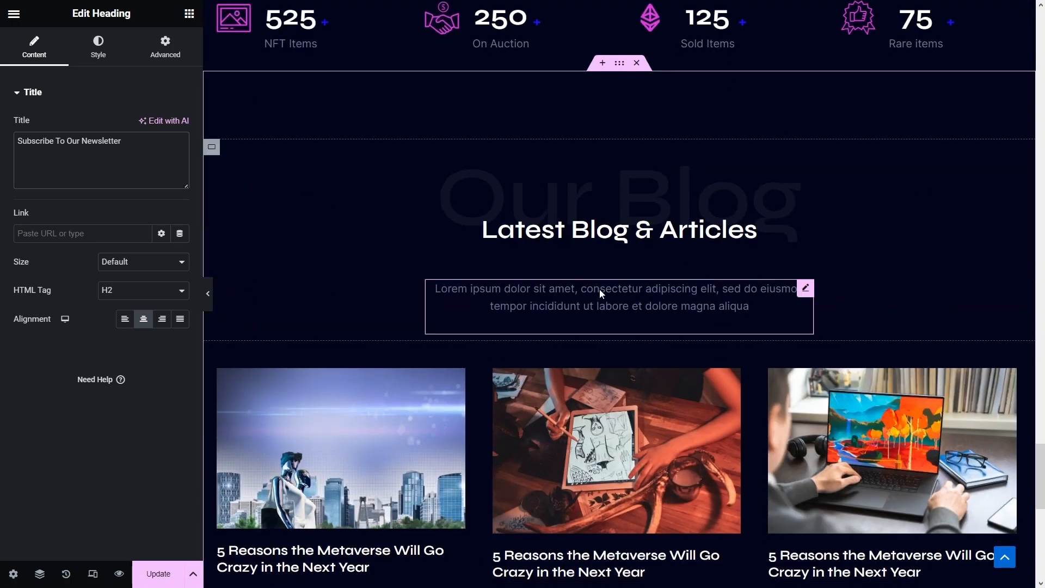
- Copy the blog's lorem ipsum description paragraph and paste it into the Subscribe section's container
right_click(599, 288)
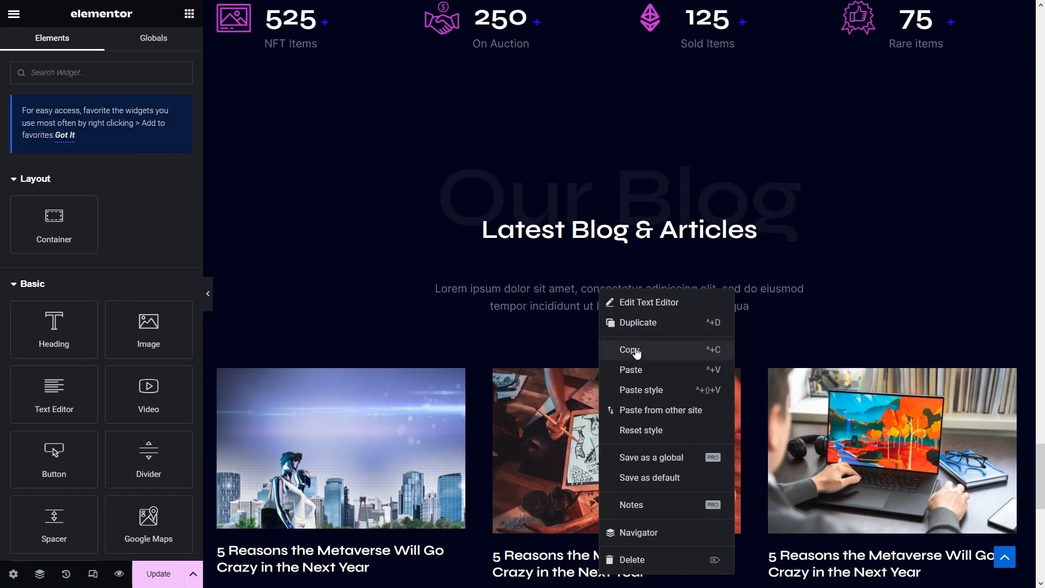
left_click(638, 344)
scroll(634, 370, "down", 8)
right_click(555, 362)
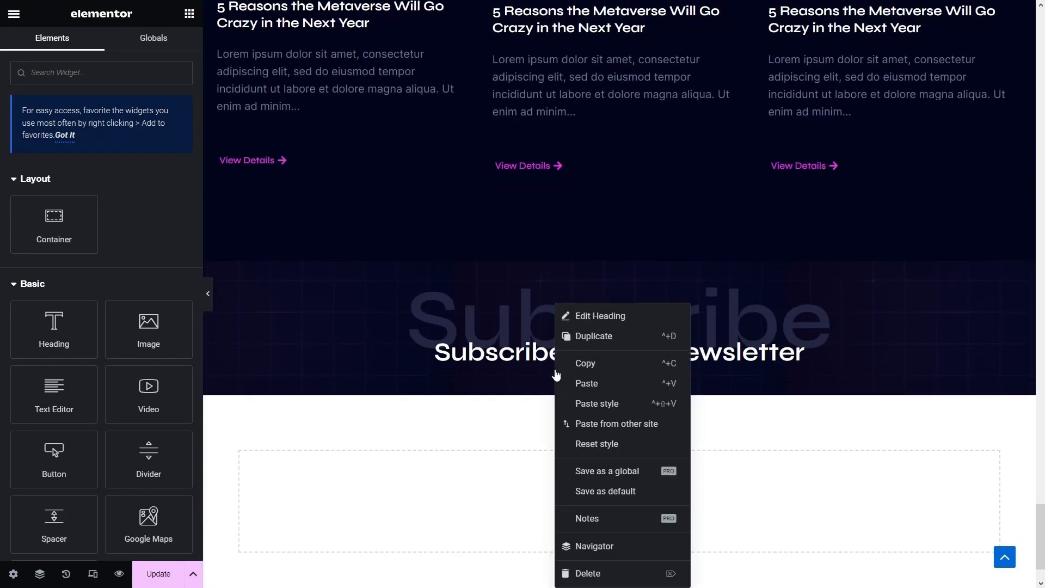
right_click(537, 386)
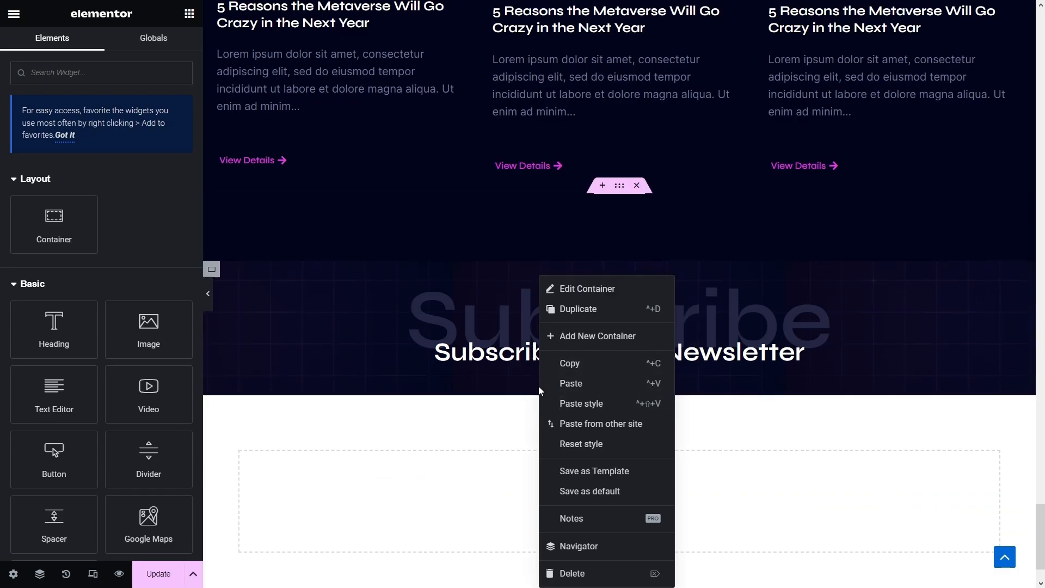
left_click(570, 383)
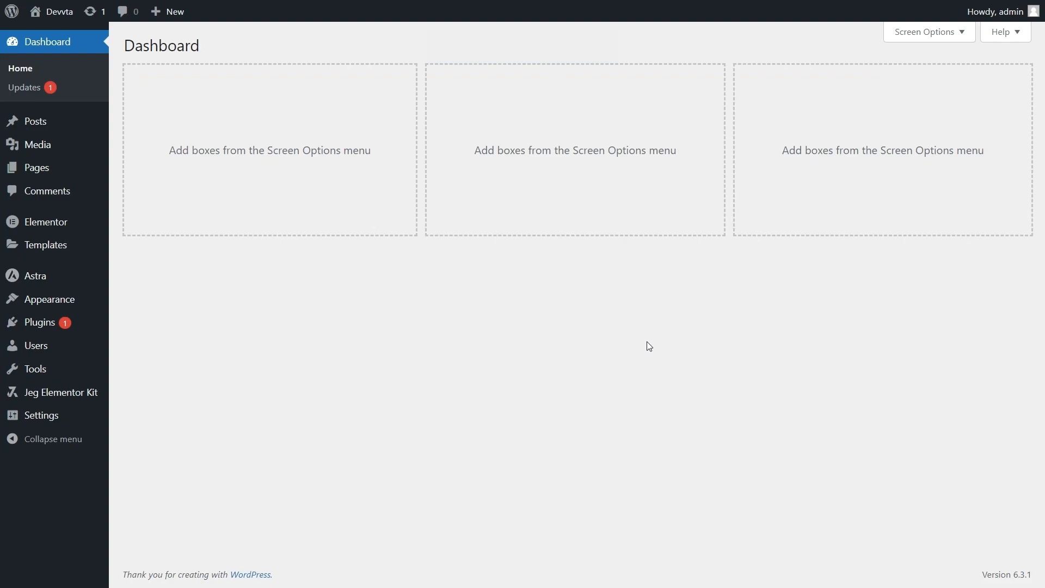
- Search the Add New Plugins page for 'metform' and install the MetForm plugin
mouse_move(37, 323)
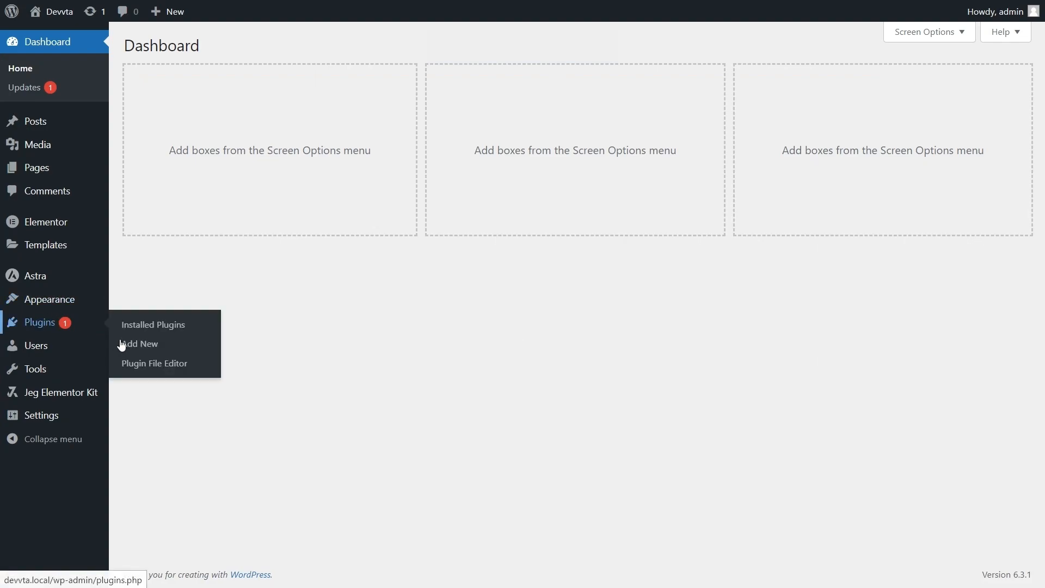
left_click(142, 349)
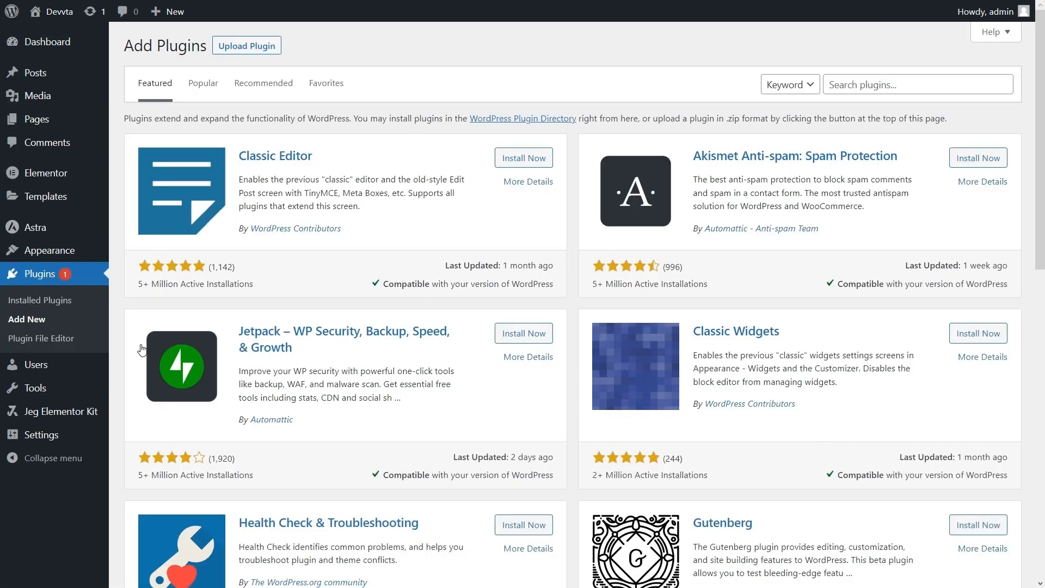
left_click(852, 85)
type("metform")
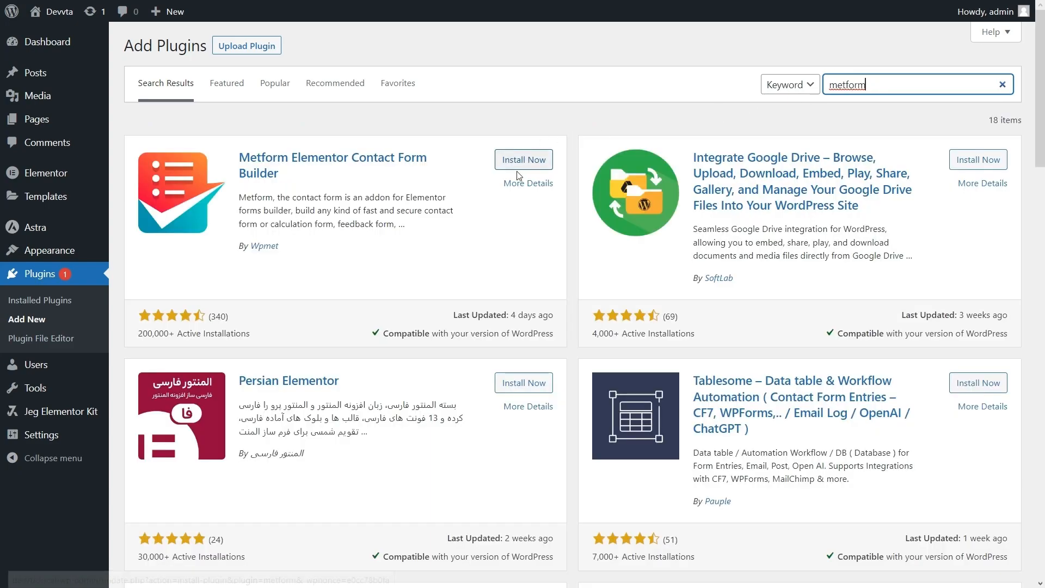
left_click(519, 162)
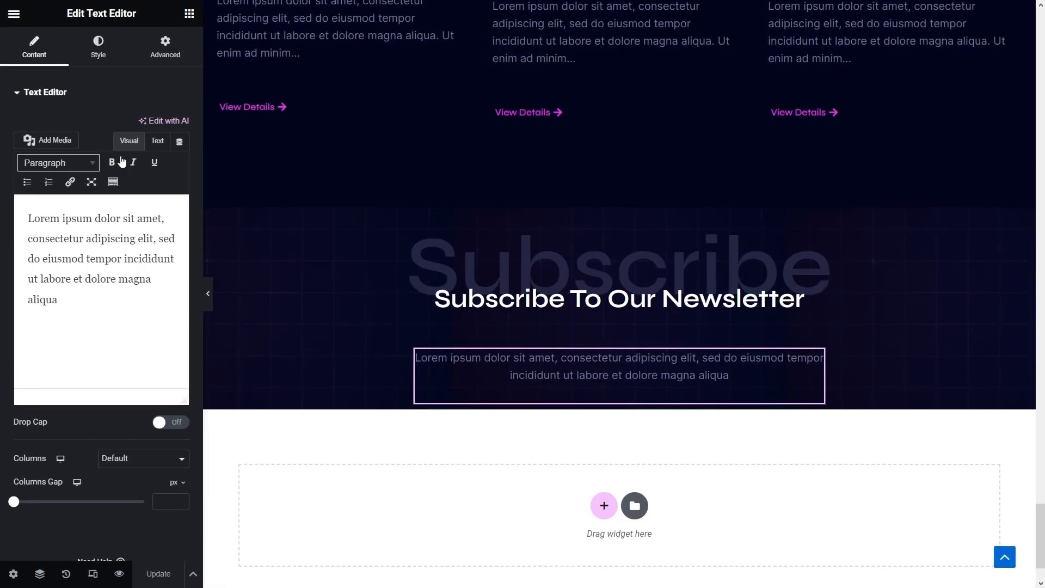
- Search the widgets for 'metform' and place a MetForm widget below the Subscribe section's newsletter paragraph
left_click(189, 14)
left_click(111, 73)
type("metfor")
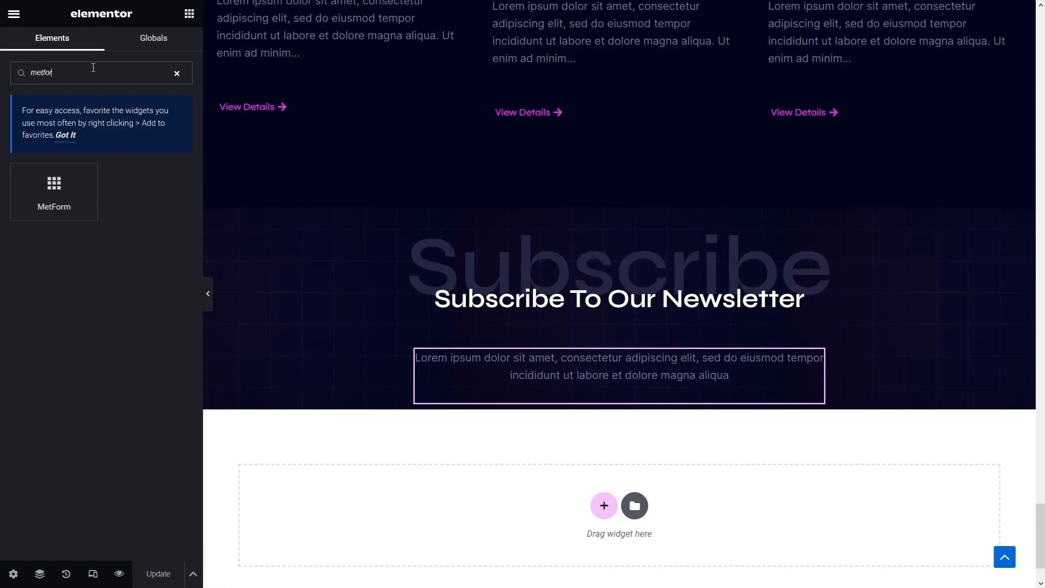
left_click_drag(75, 180, 497, 397)
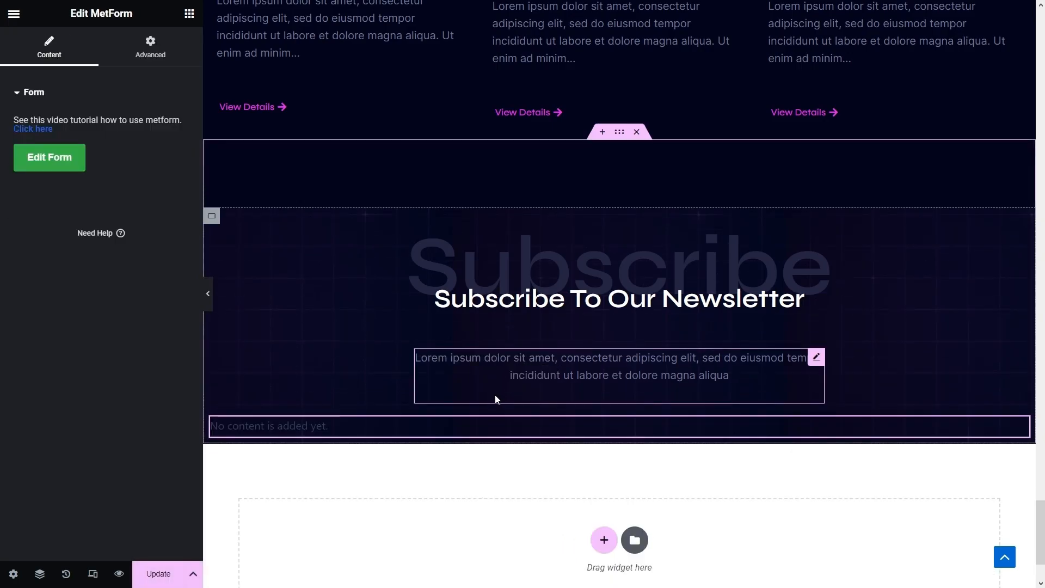
scroll(235, 318, "down", 1)
- Create a new MetForm form named 'Newsletter' from the Blank Template and open it for editing
left_click(61, 156)
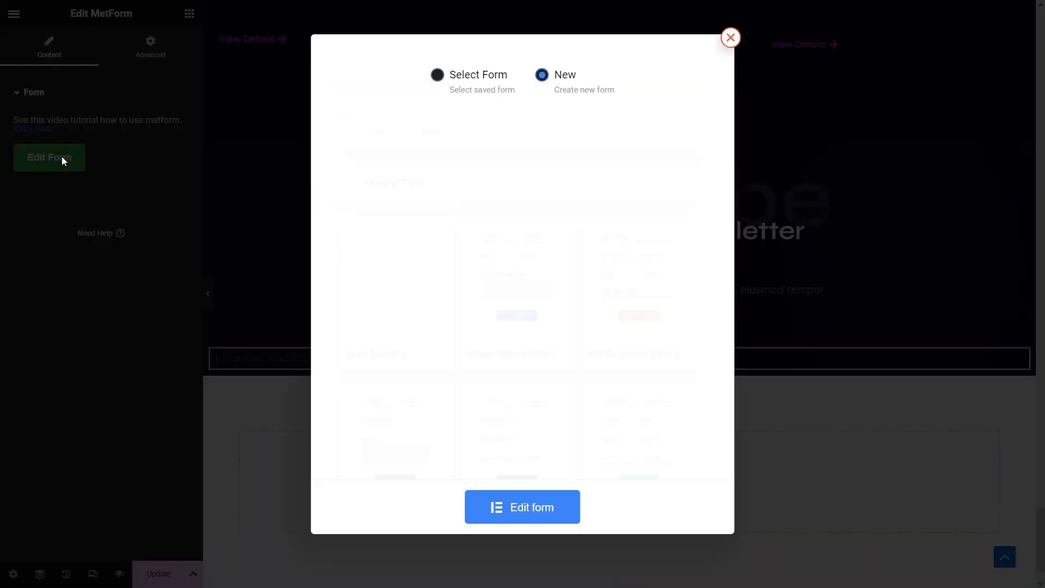
left_click(391, 132)
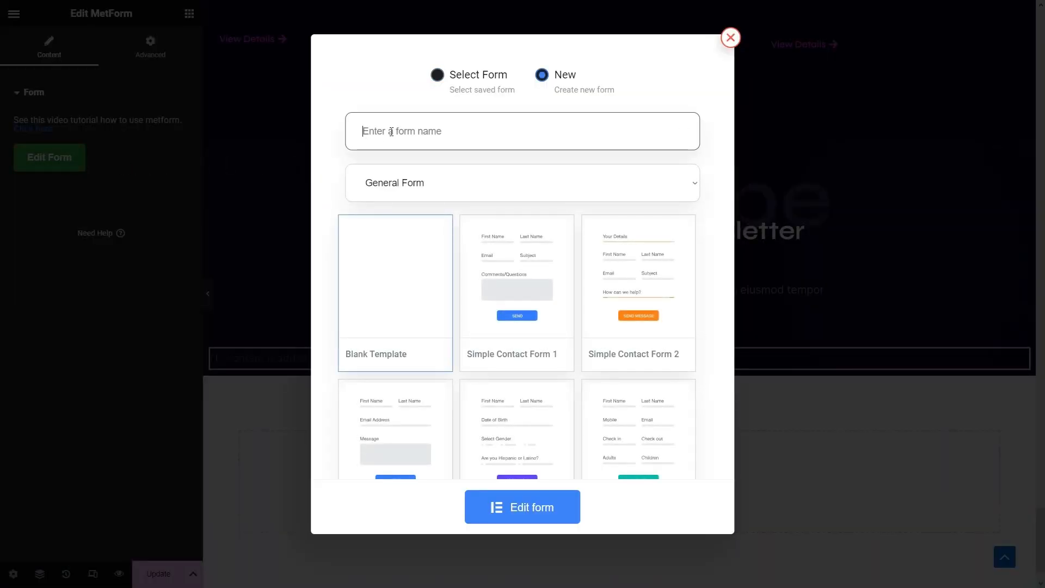
type("Newsletter")
left_click(395, 333)
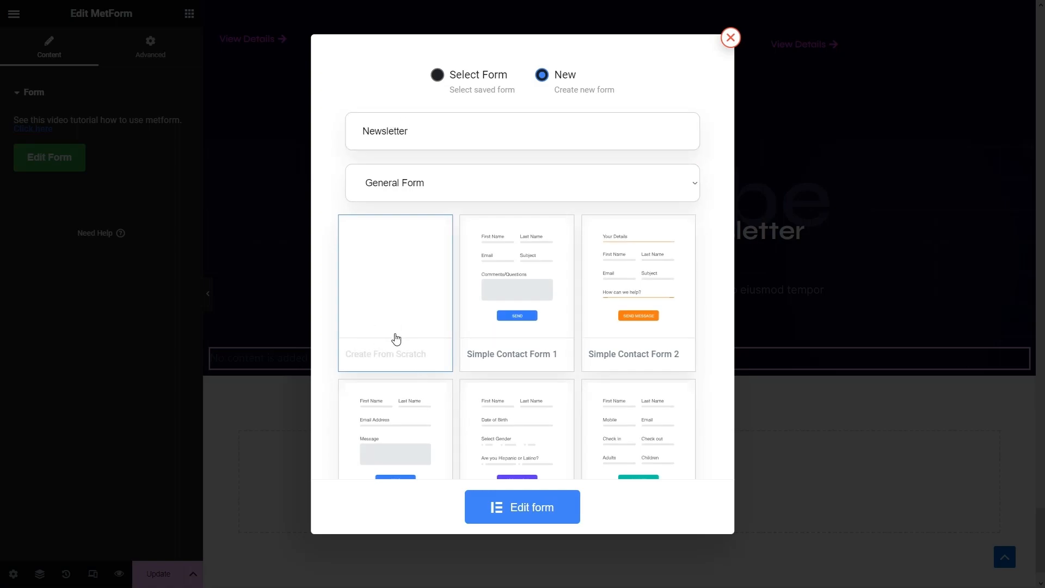
left_click(529, 514)
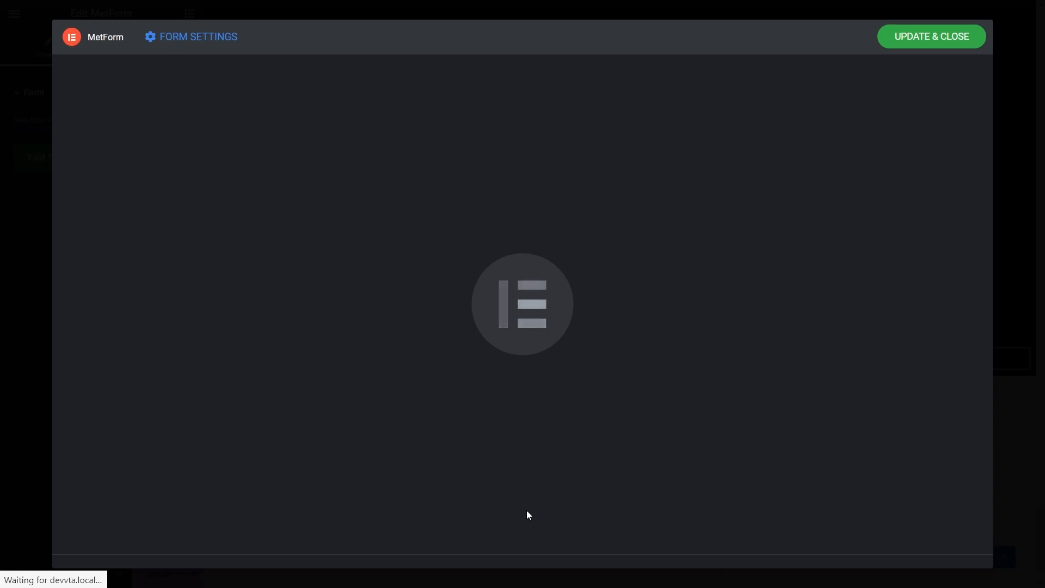
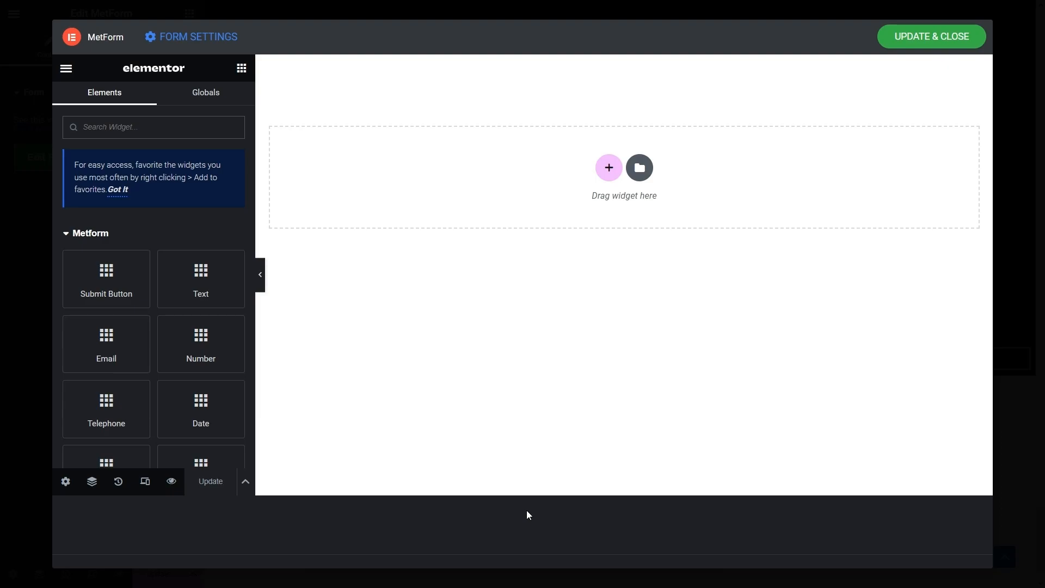
- Add a single-row container to the form and drag an Email field into it
left_click(608, 168)
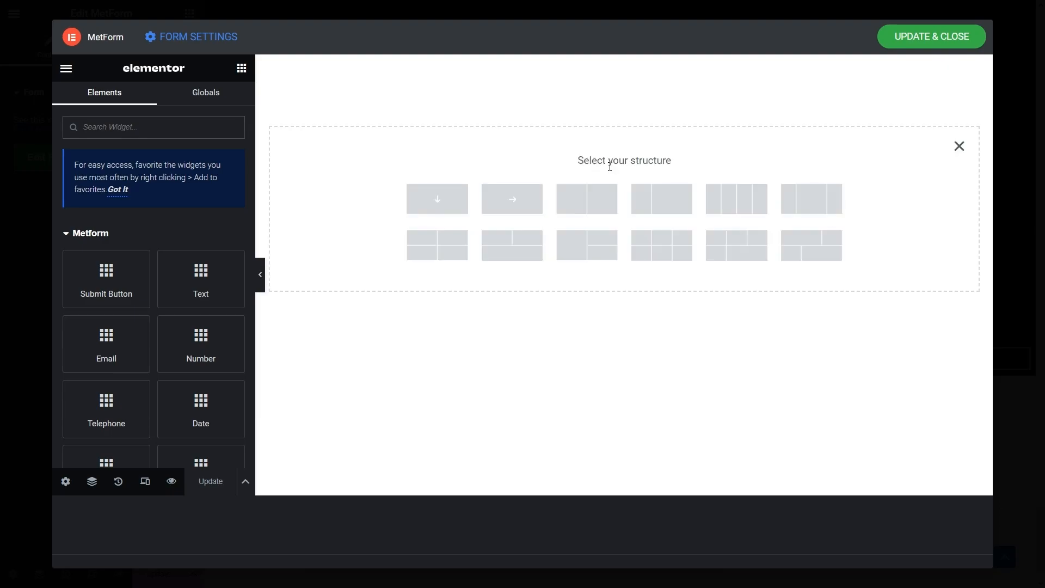
left_click(524, 208)
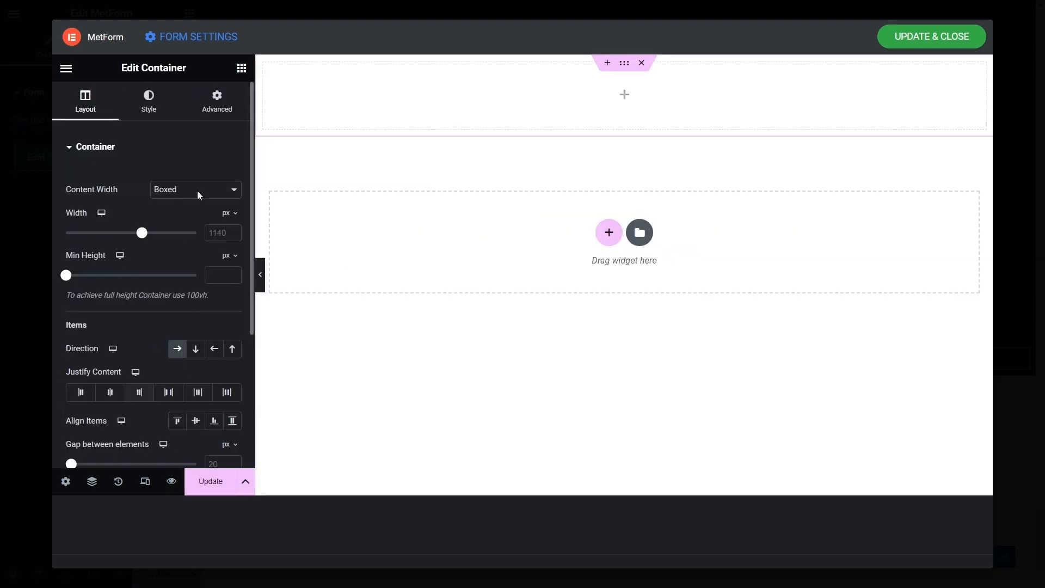
left_click(242, 68)
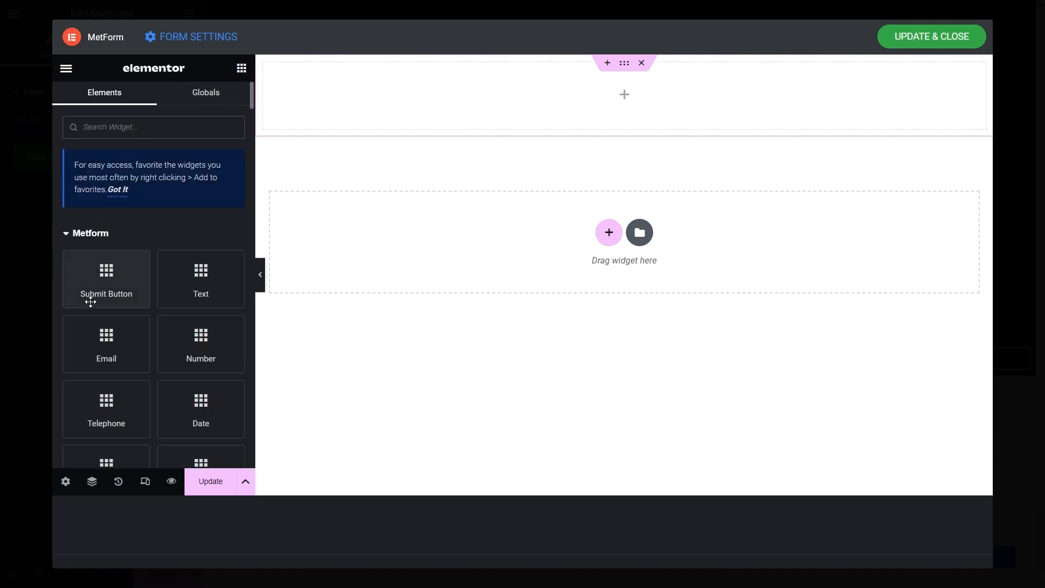
left_click_drag(98, 348, 334, 187)
left_click_drag(396, 90, 395, 89)
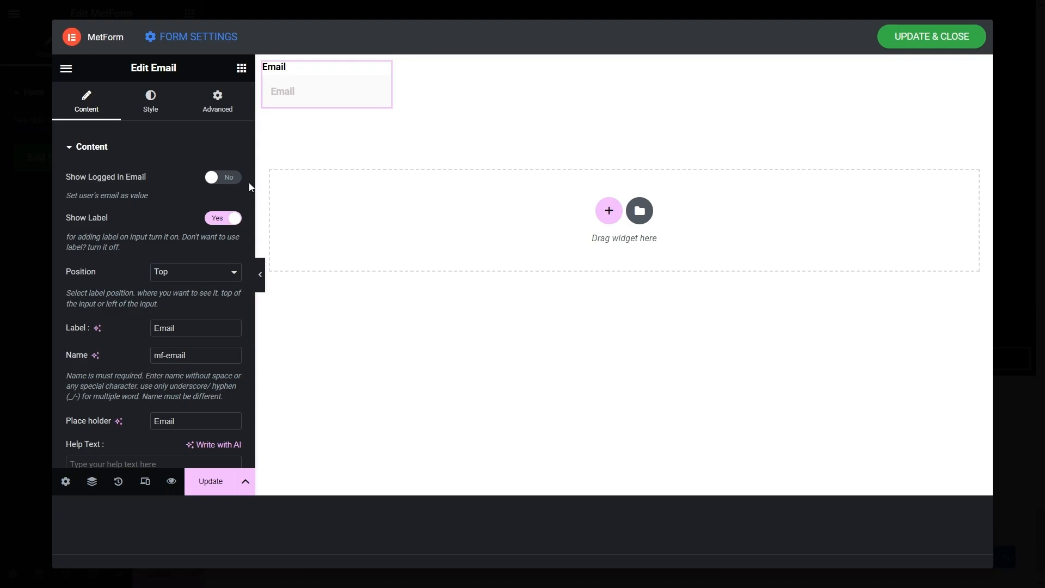
- Hide the Email field's label and set its placeholder to 'Your Email Address'
left_click(224, 219)
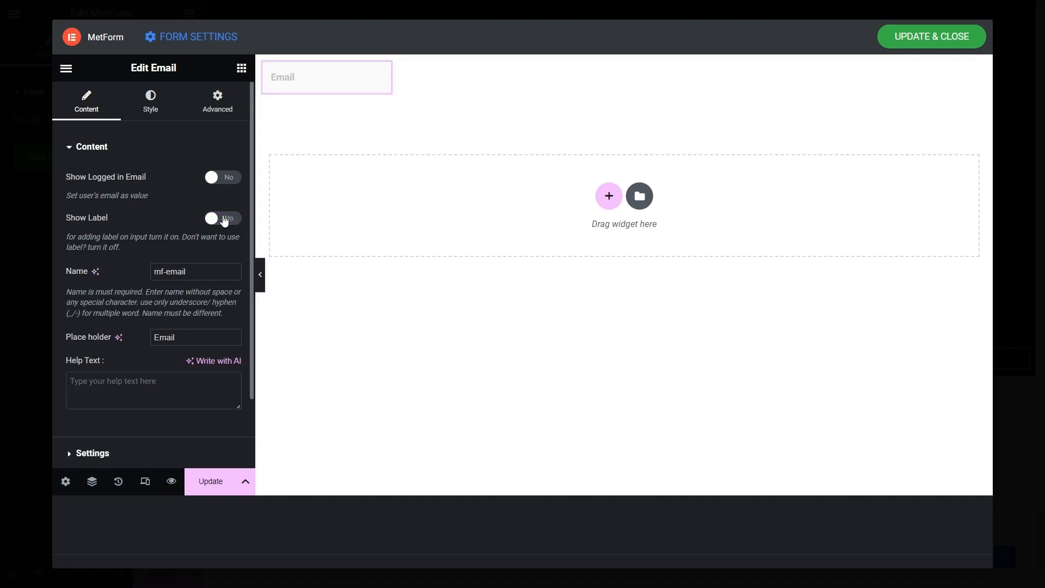
double_click(163, 337)
type("Your Email Address")
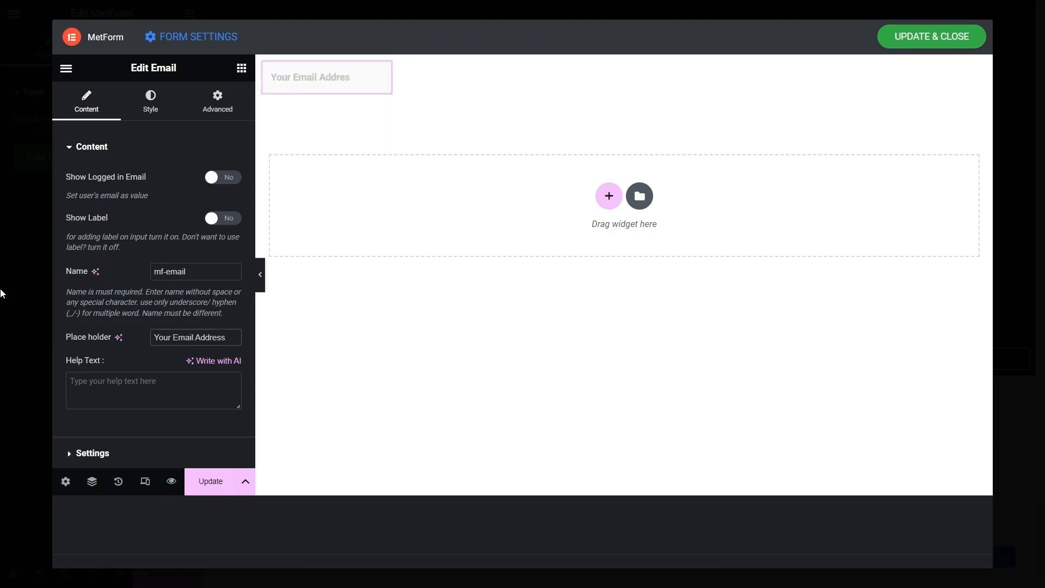
scroll(98, 376, "down", 2)
left_click(100, 376)
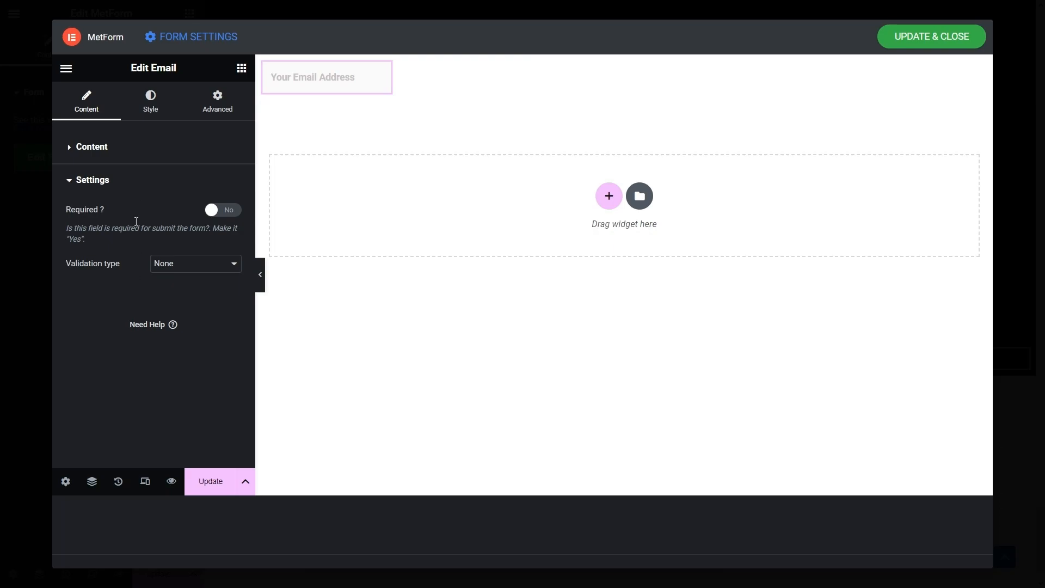
- Give the Email input unlinked padding of 20, 25, 20, 25
left_click(144, 99)
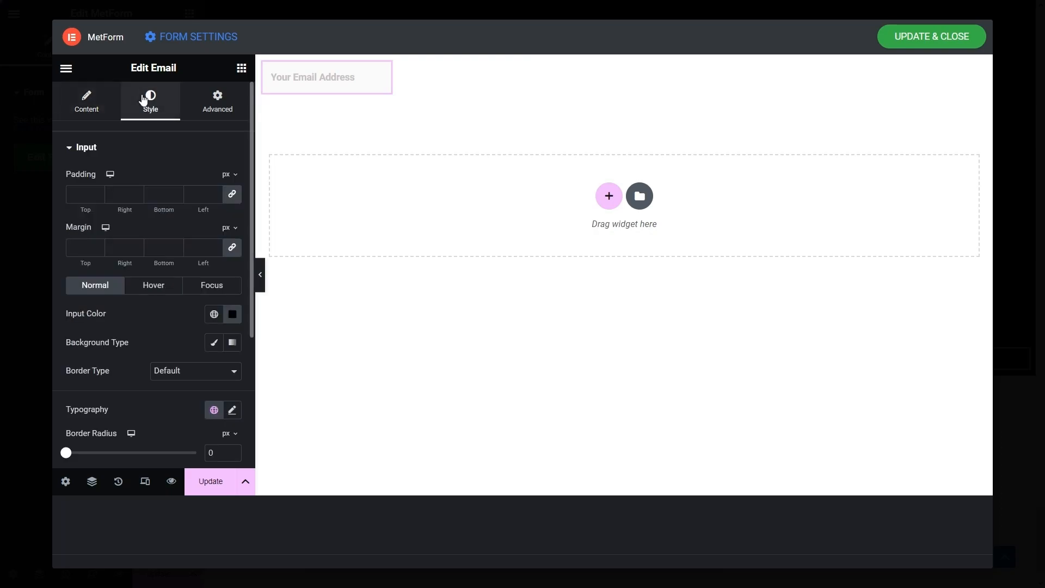
left_click(233, 195)
type("20")
left_click(116, 198)
type("25")
left_click(160, 194)
type("20")
left_click(203, 192)
type("25")
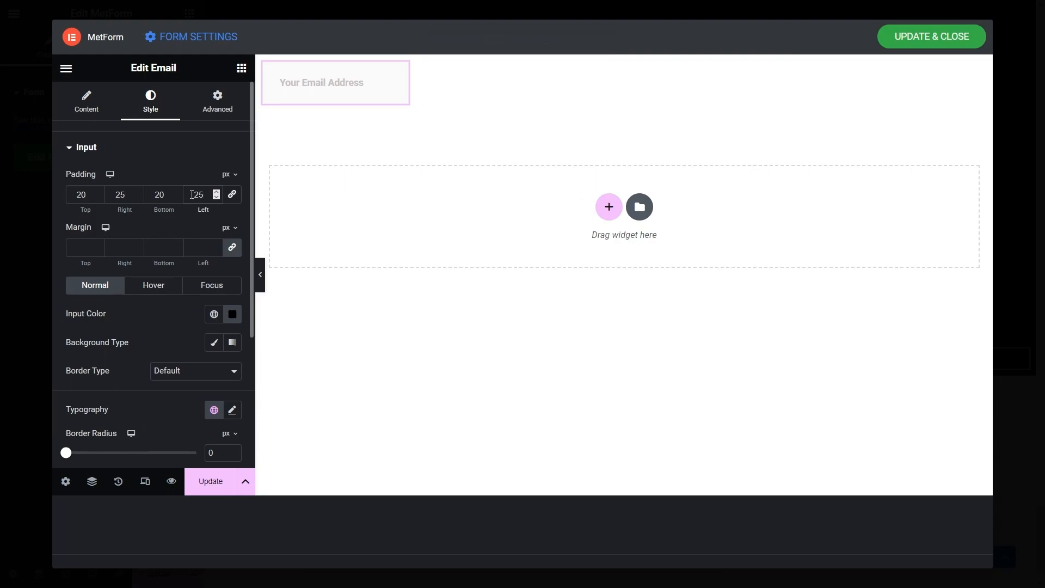
- Make the input text Grey Blue in normal, hover and focus states
left_click(214, 314)
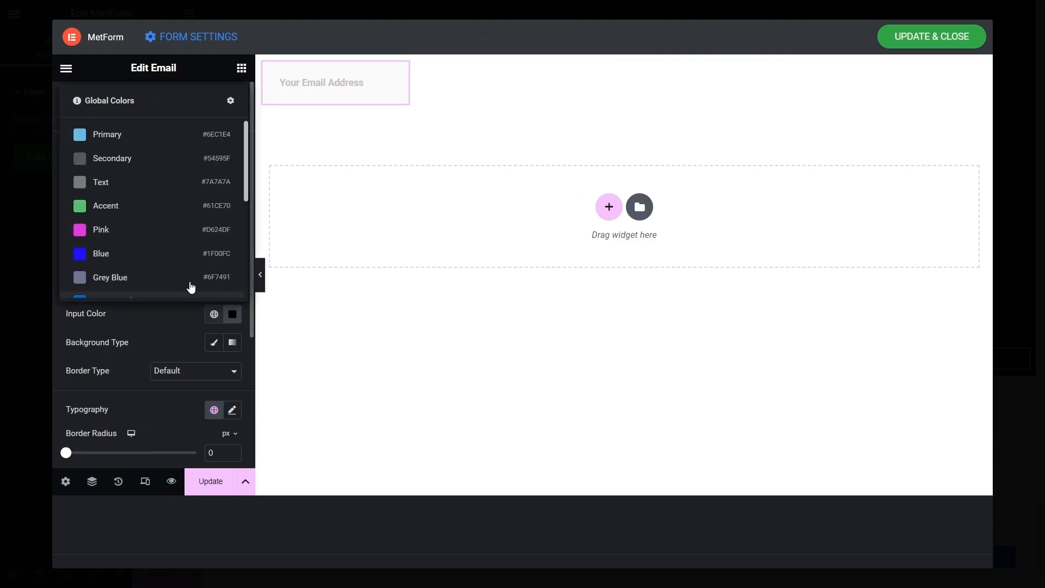
left_click(172, 284)
left_click(163, 290)
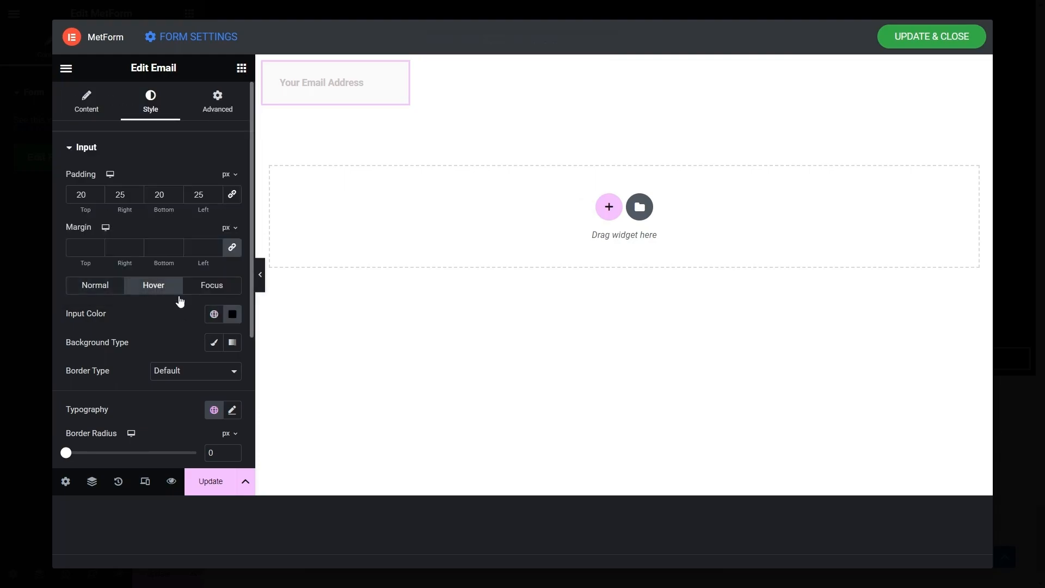
left_click(214, 314)
left_click(151, 280)
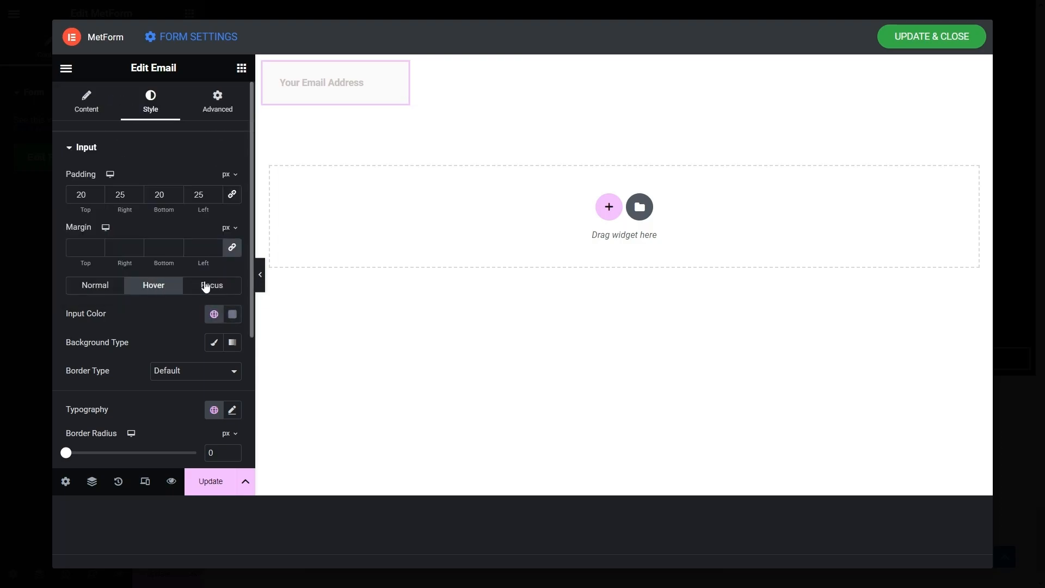
left_click(218, 286)
left_click(213, 314)
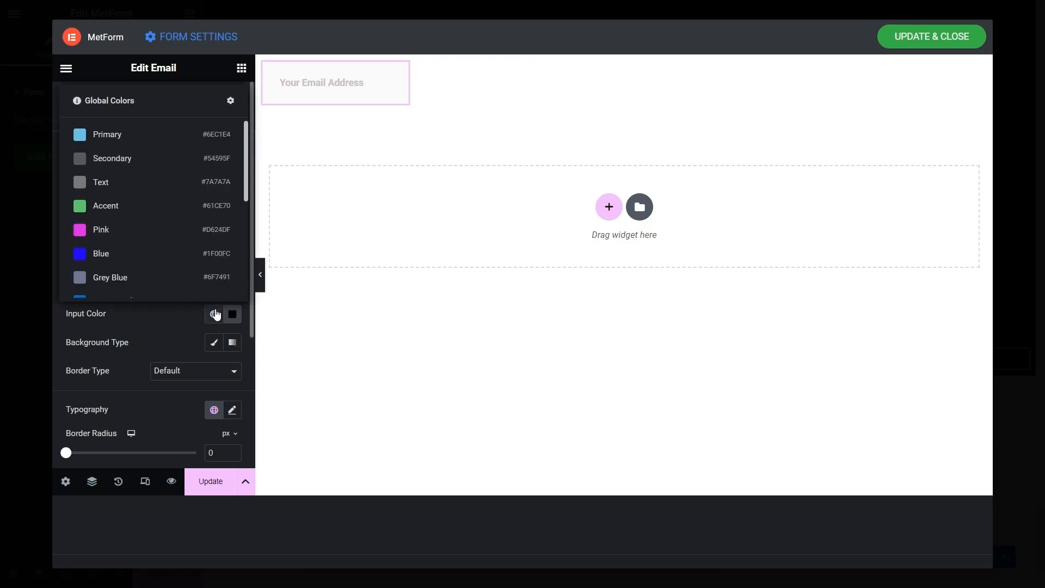
left_click(141, 273)
left_click(96, 287)
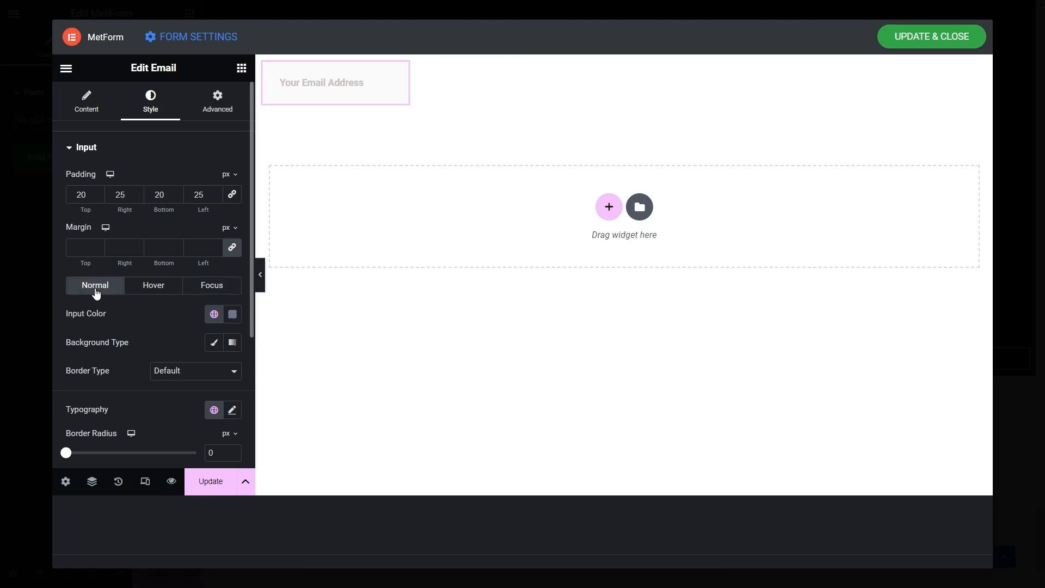
- Give the Email input a classic white background in normal and hover states
left_click(214, 342)
scroll(215, 343, "down", 2)
left_click(232, 287)
left_click_drag(221, 164, 122, 93)
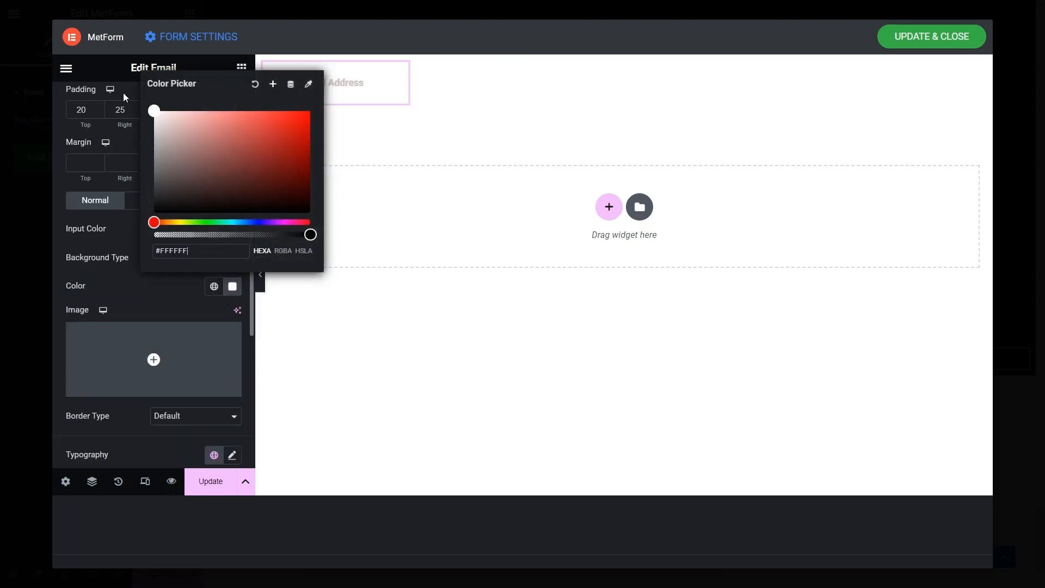
left_click(60, 202)
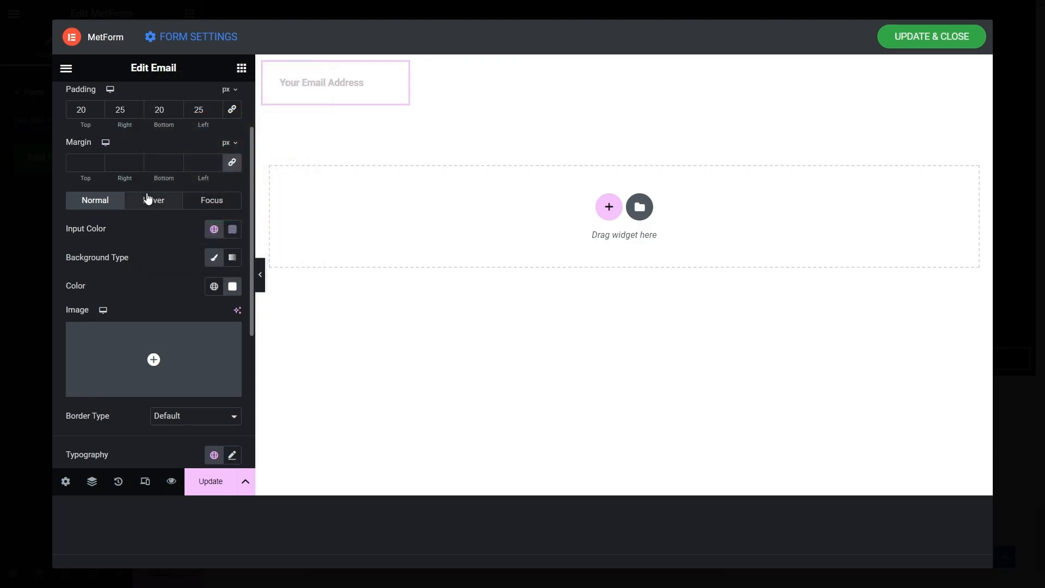
left_click(154, 200)
left_click(214, 257)
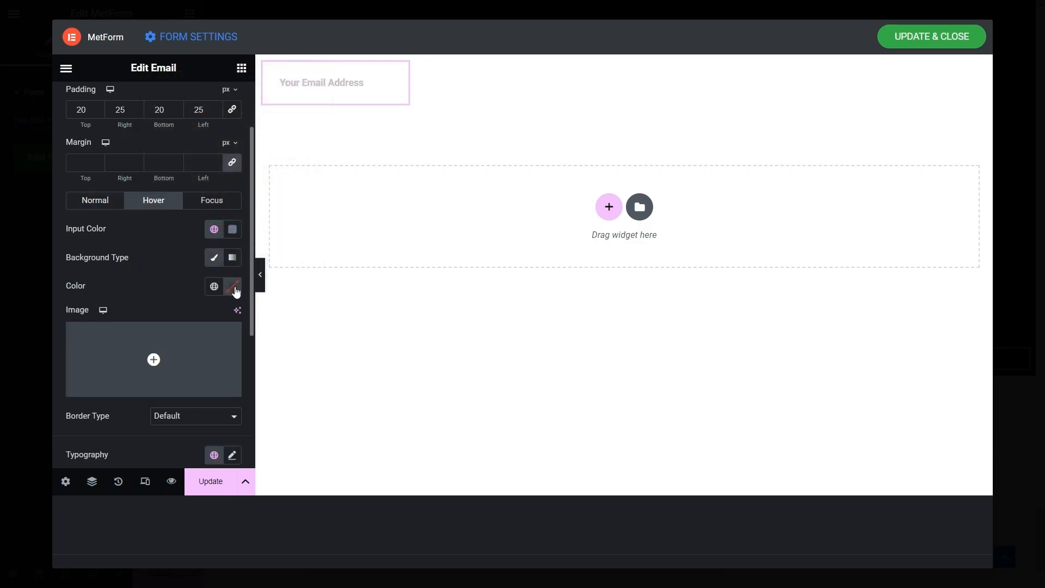
left_click(233, 287)
left_click_drag(223, 195, 93, 80)
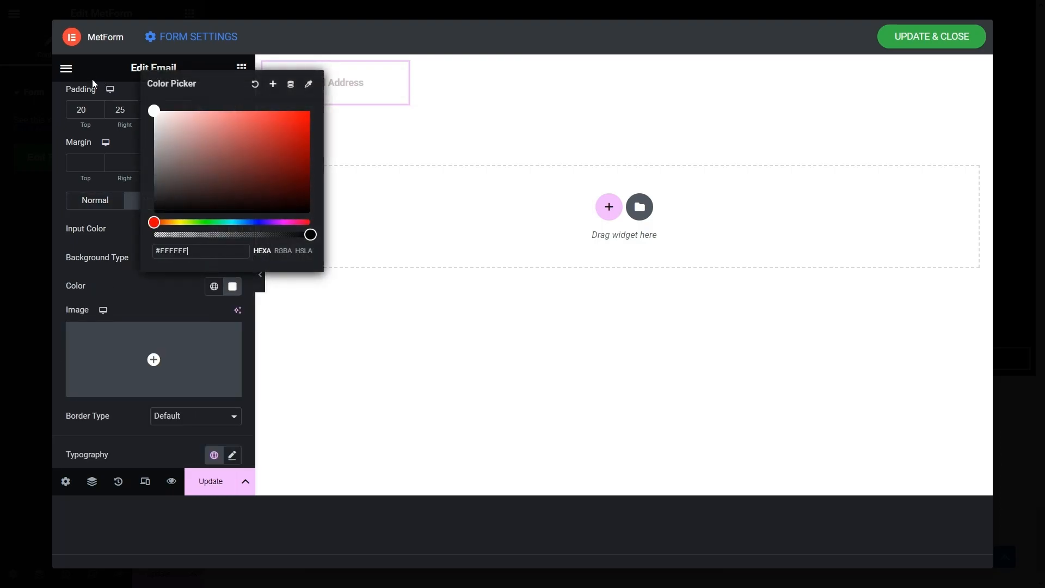
left_click(57, 215)
- Give the input's focus state a classic white background as well
left_click(197, 201)
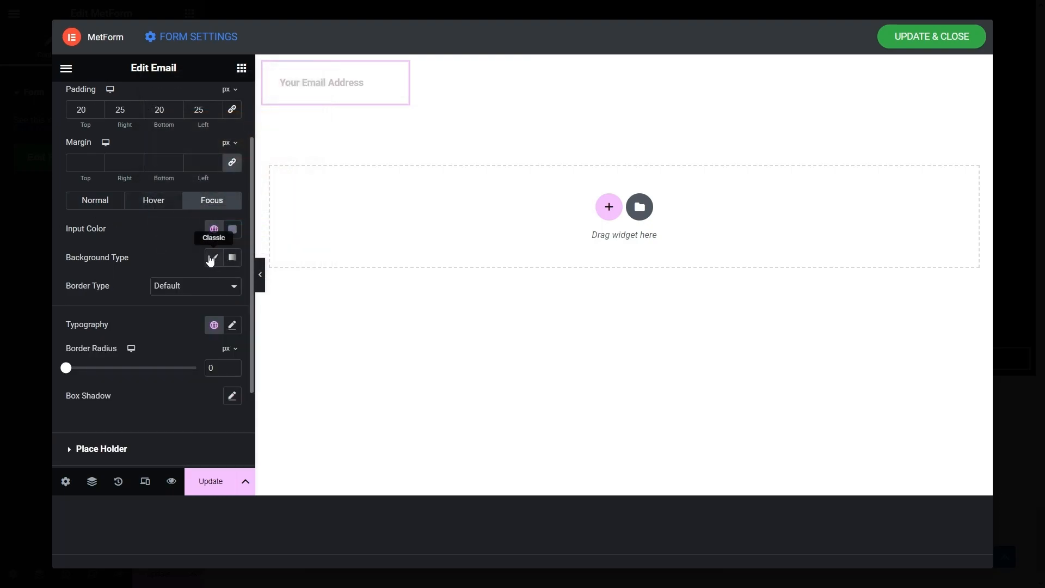
left_click(212, 258)
left_click(233, 286)
left_click_drag(212, 181, 61, 168)
left_click(61, 168)
left_click(232, 287)
left_click(183, 152)
left_click_drag(125, 62, 122, 57)
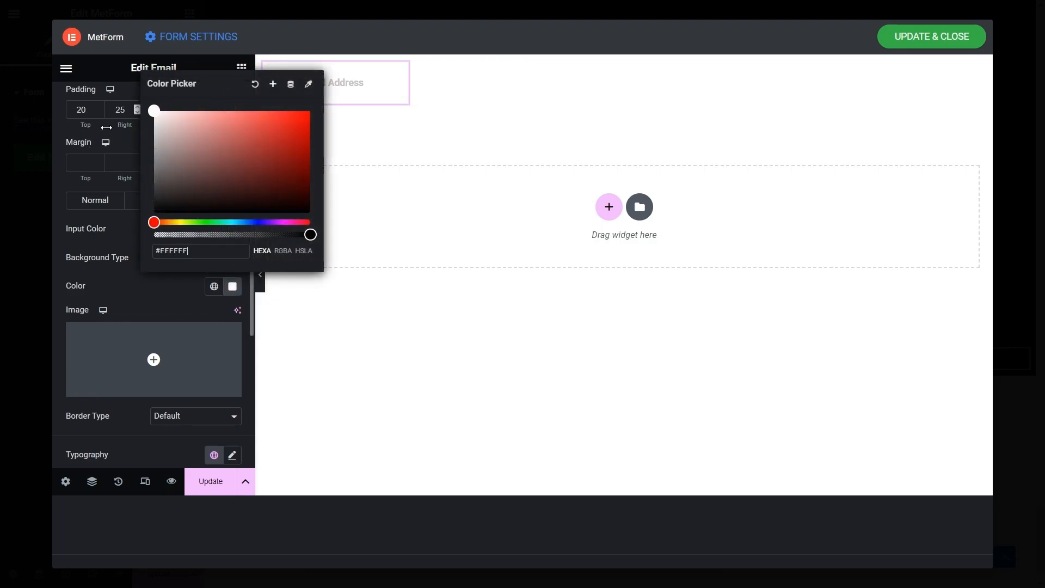
left_click(61, 215)
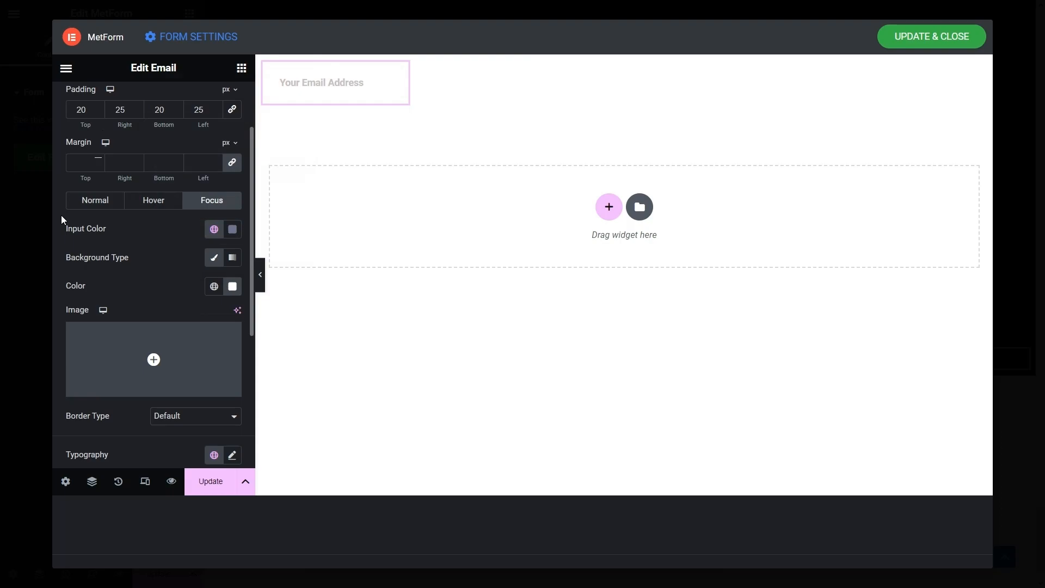
- Remove the Email input's border
left_click(84, 201)
scroll(119, 280, "down", 3)
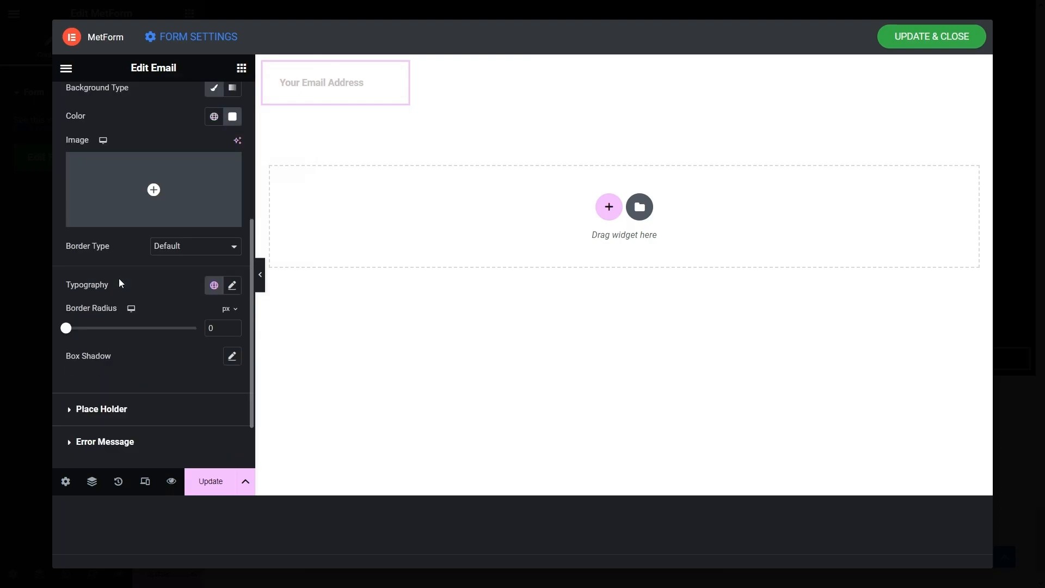
left_click(172, 247)
left_click(174, 271)
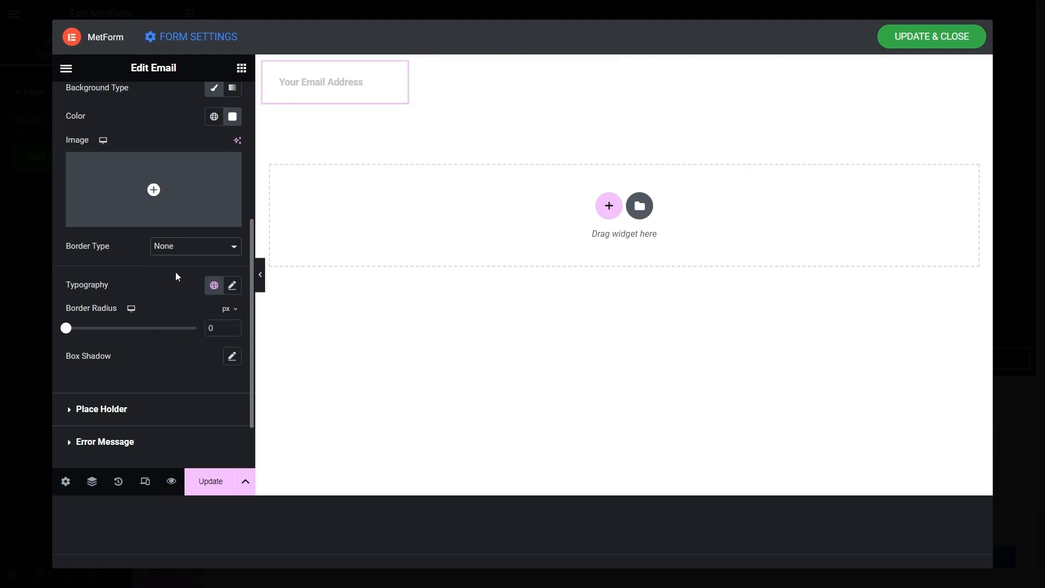
- Set the Email input text to Inter, size 15, weight 300 Light
left_click(235, 287)
left_click(186, 349)
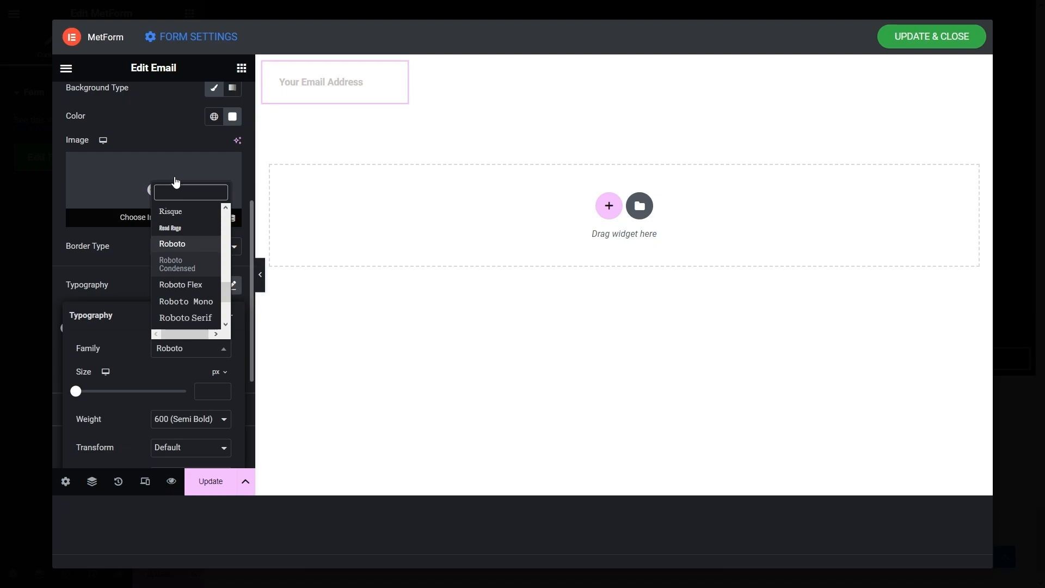
type("inter")
left_click(183, 314)
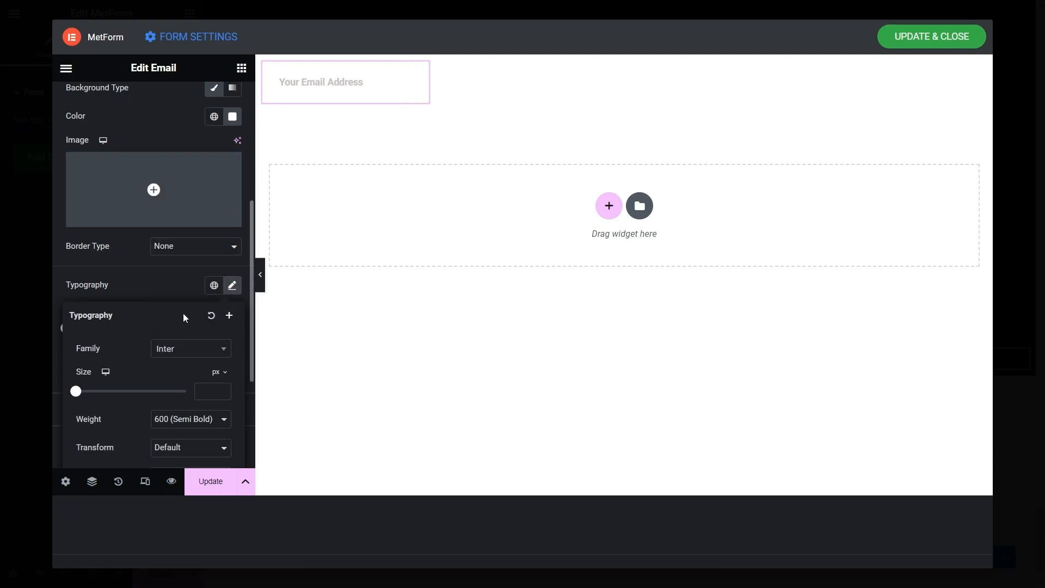
type("15")
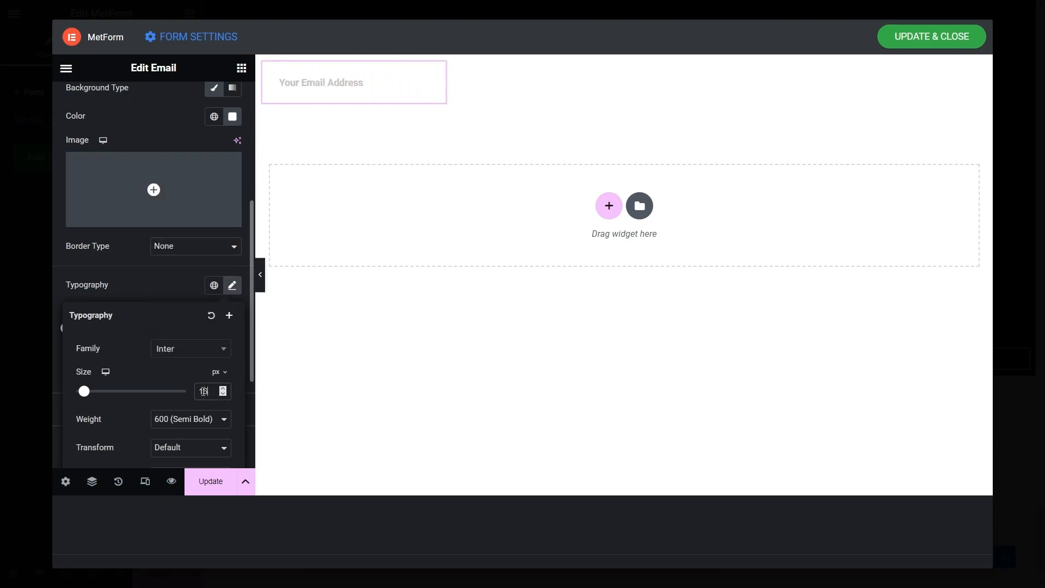
scroll(155, 355, "down", 2)
left_click(186, 338)
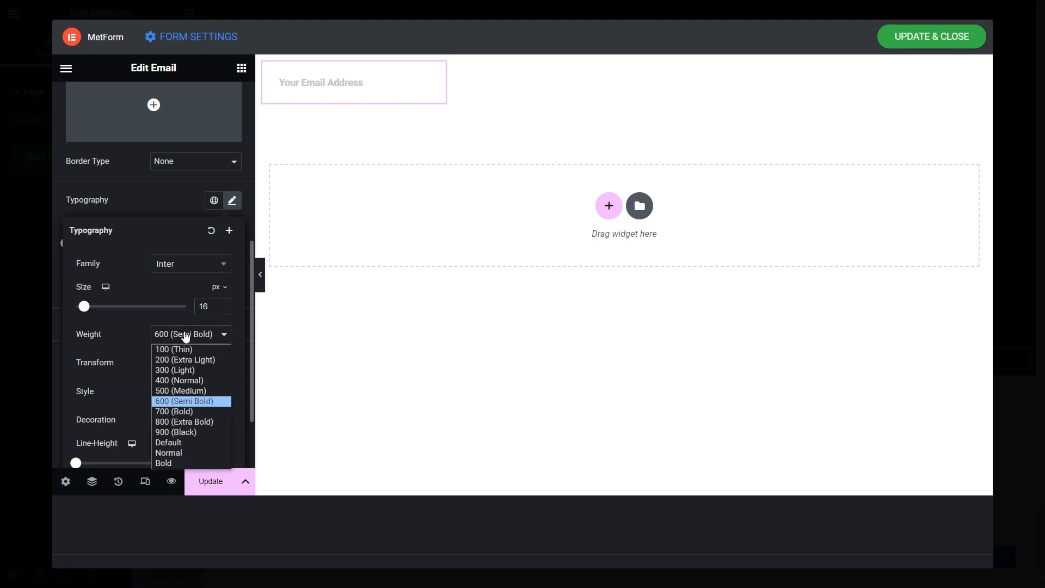
left_click(181, 367)
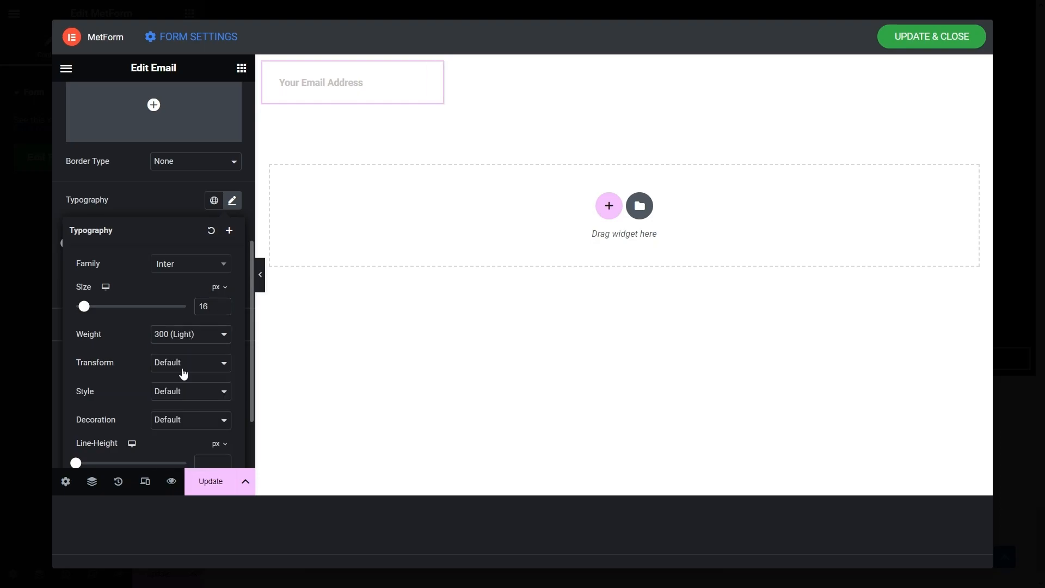
scroll(183, 373, "up", 1)
left_click(63, 211)
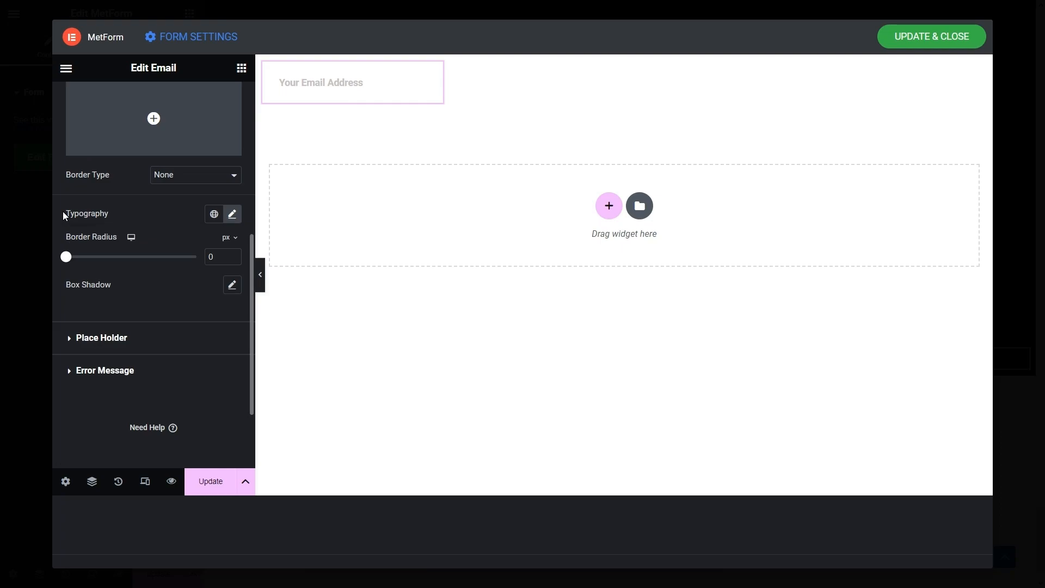
type("8")
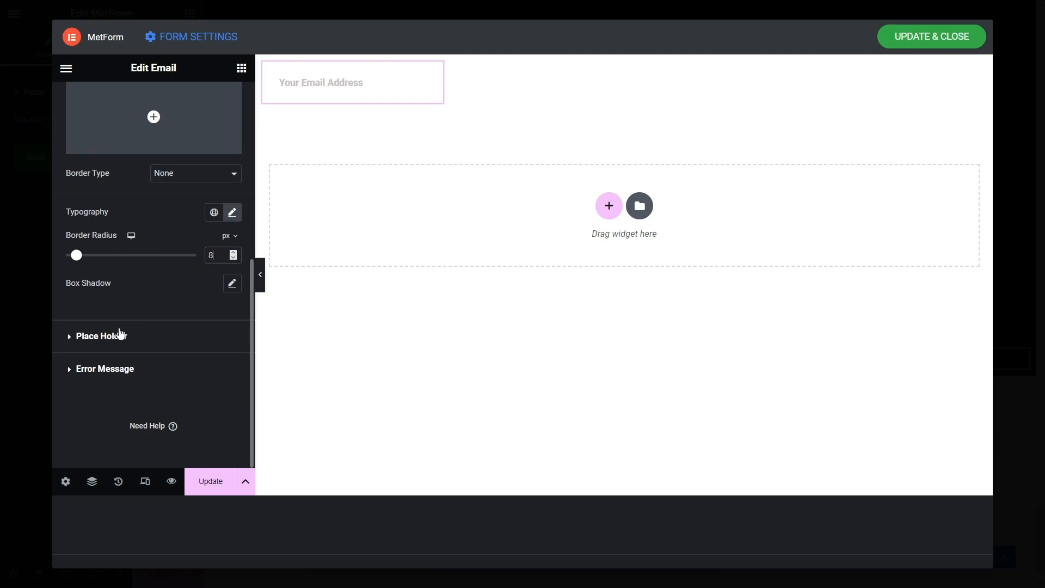
- Set the placeholder typography to Inter, 16 px, weight 300 Light
left_click(87, 337)
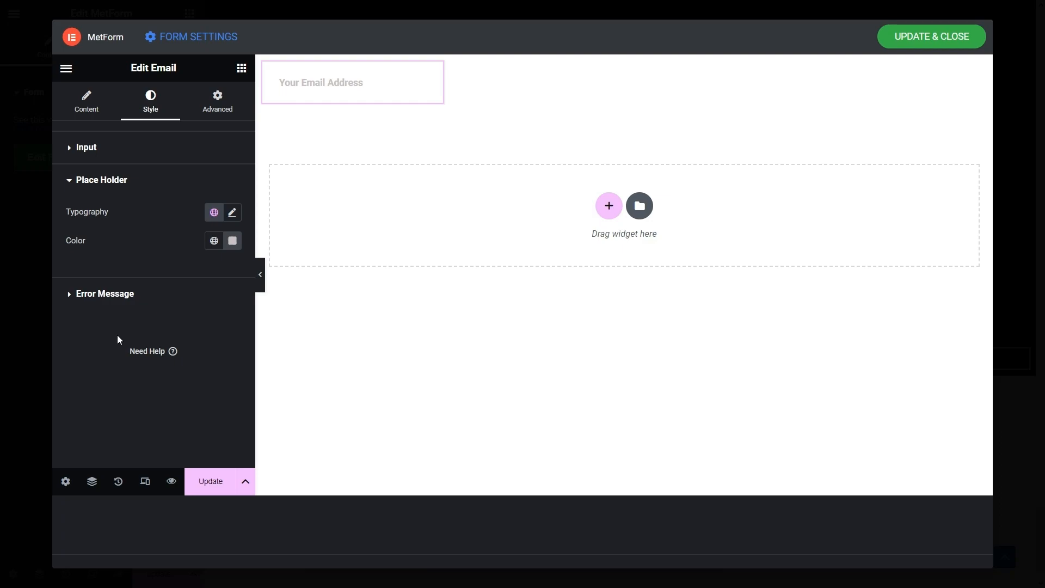
left_click(233, 213)
left_click(195, 276)
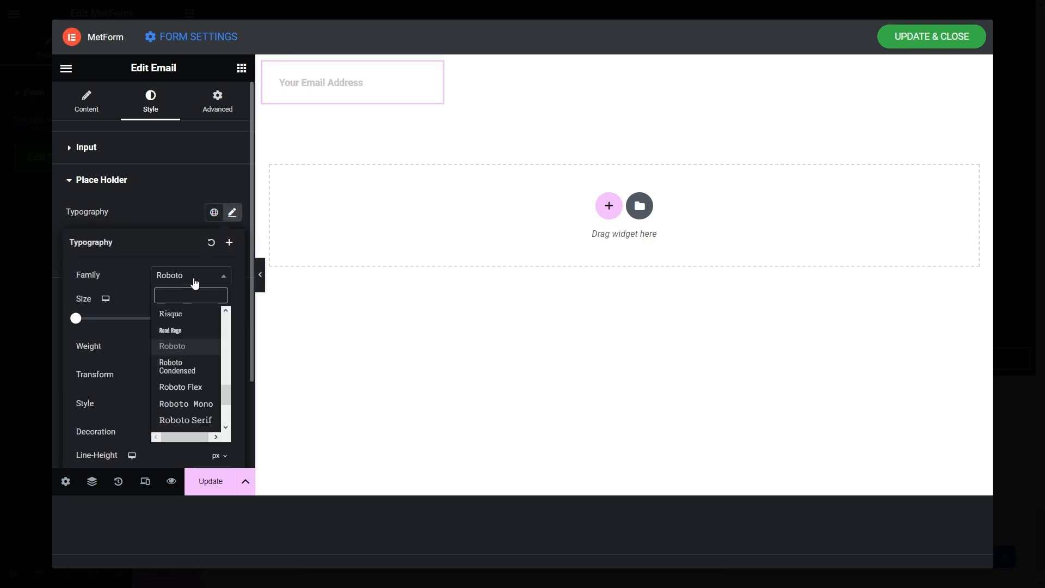
type("inter")
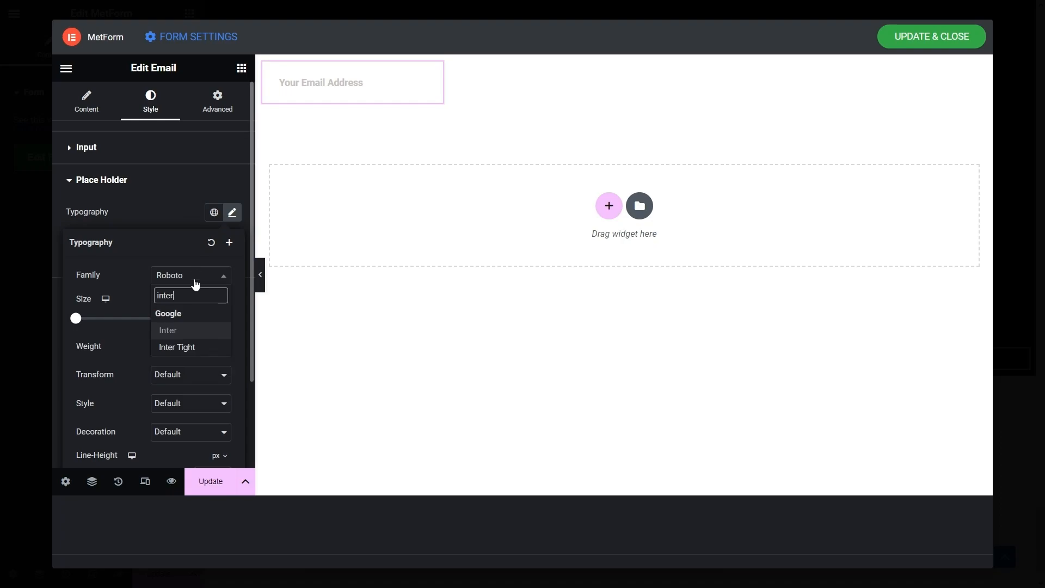
left_click(187, 330)
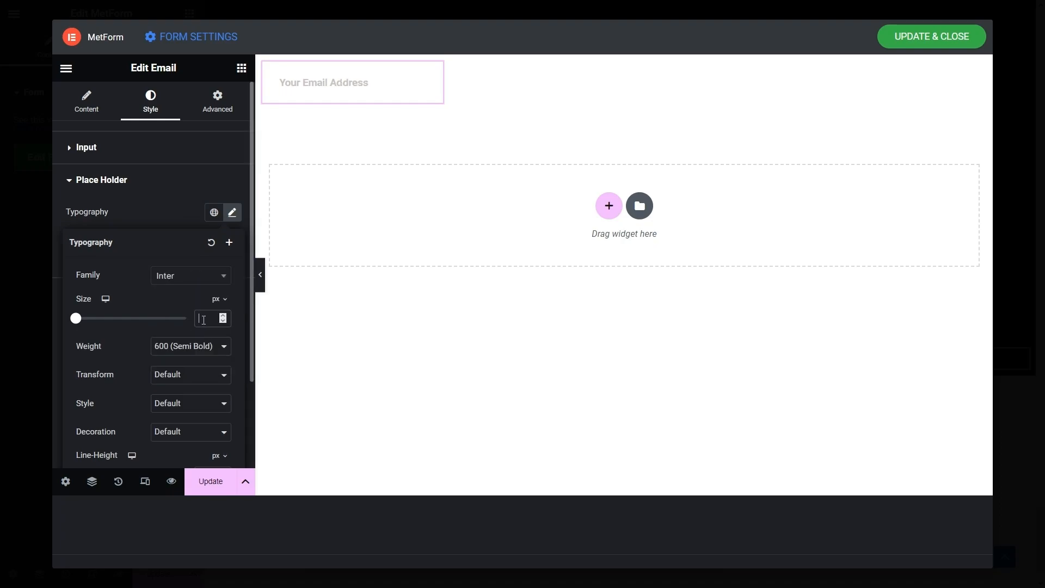
left_click(203, 320)
type("17")
key("Down")
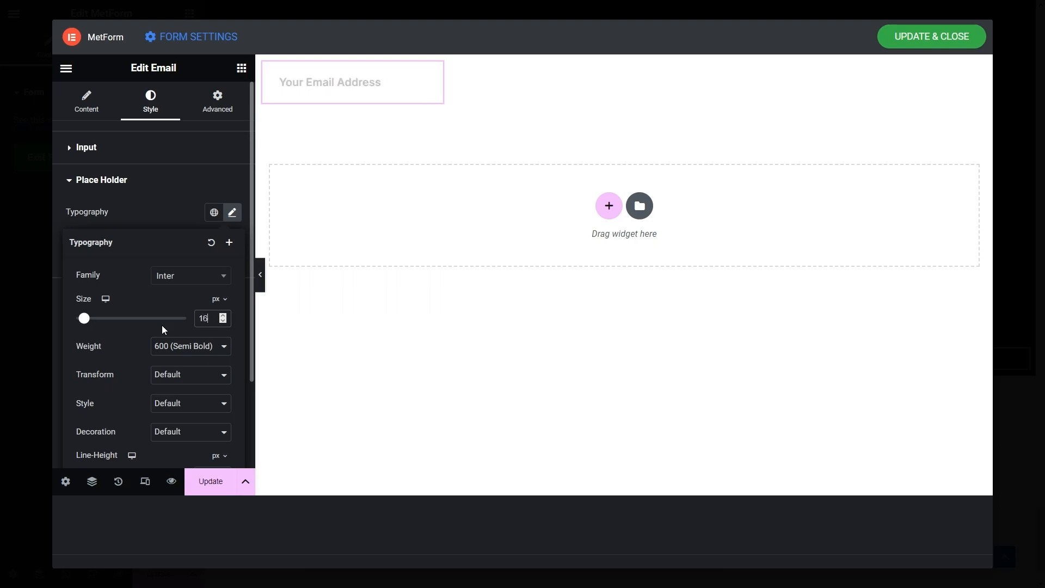
left_click(201, 338)
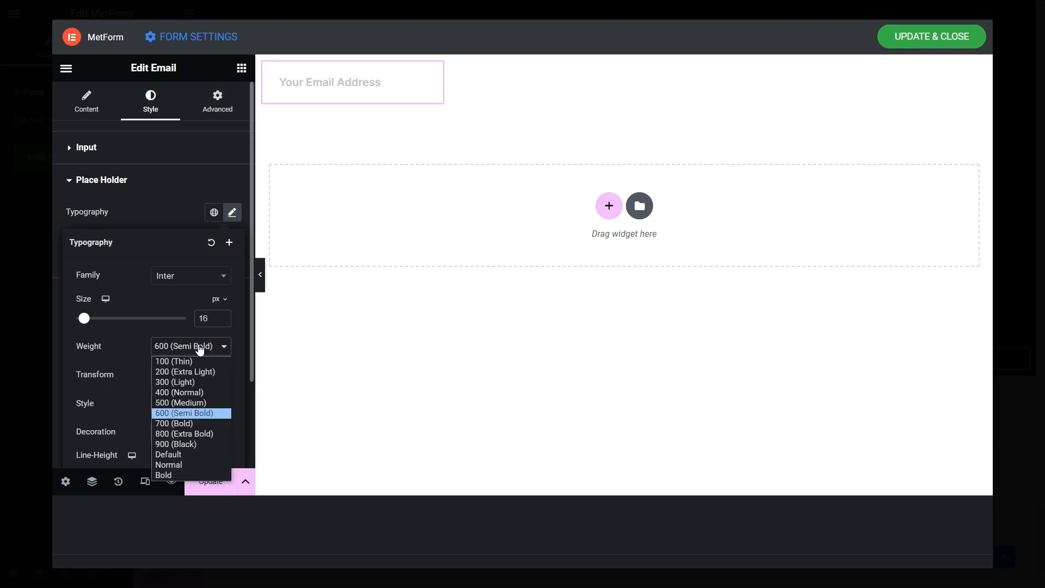
left_click(190, 380)
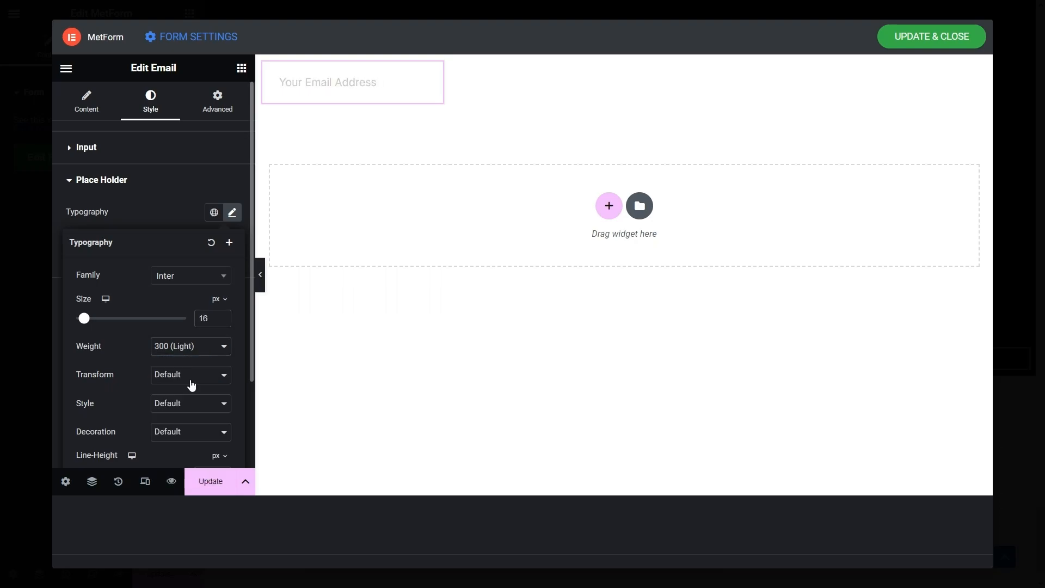
left_click(232, 211)
- Colour the placeholder with the global Grey Blue and test typing in the field
left_click(232, 241)
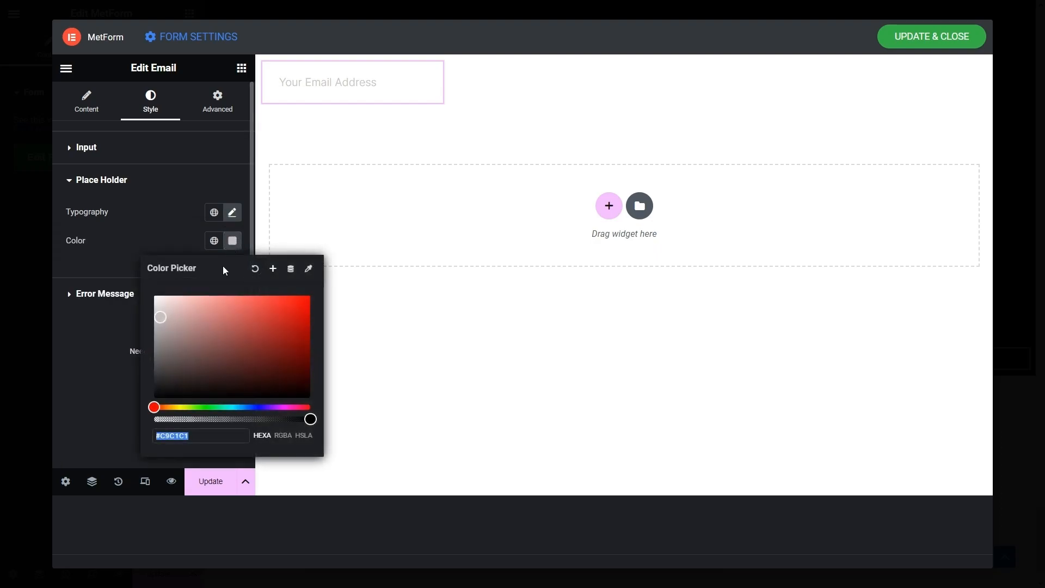
left_click(213, 240)
scroll(162, 341, "down", 1)
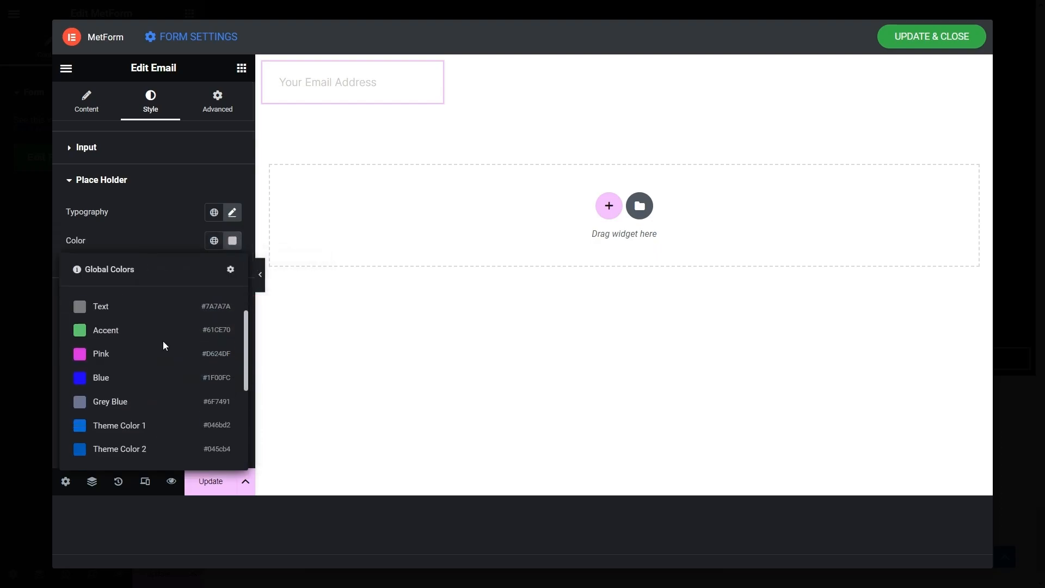
left_click(129, 377)
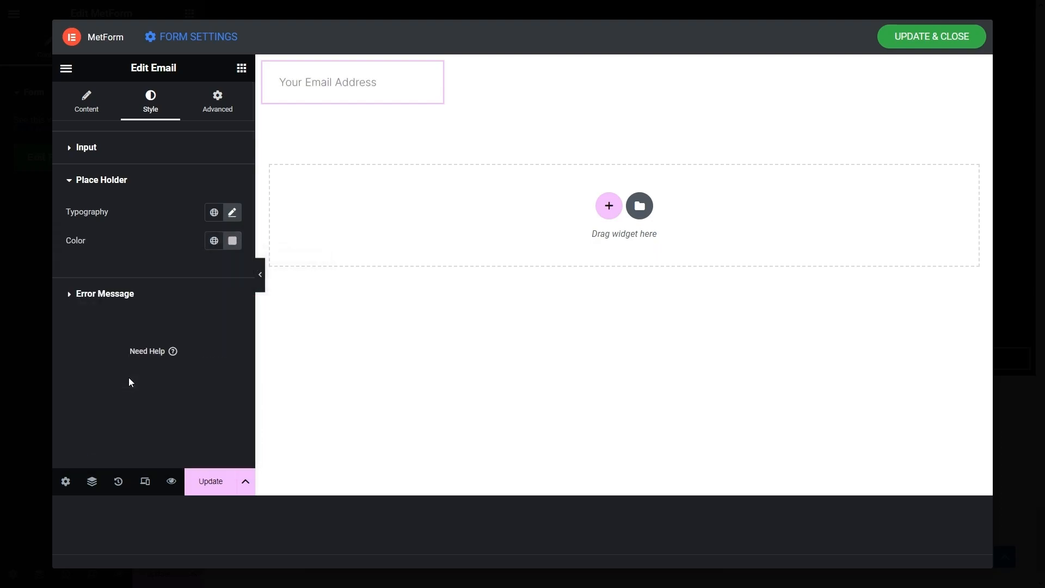
left_click(305, 83)
type("dd")
key("BackSpace")
key("BackSpace")
key("BackSpace")
key("BackSpace")
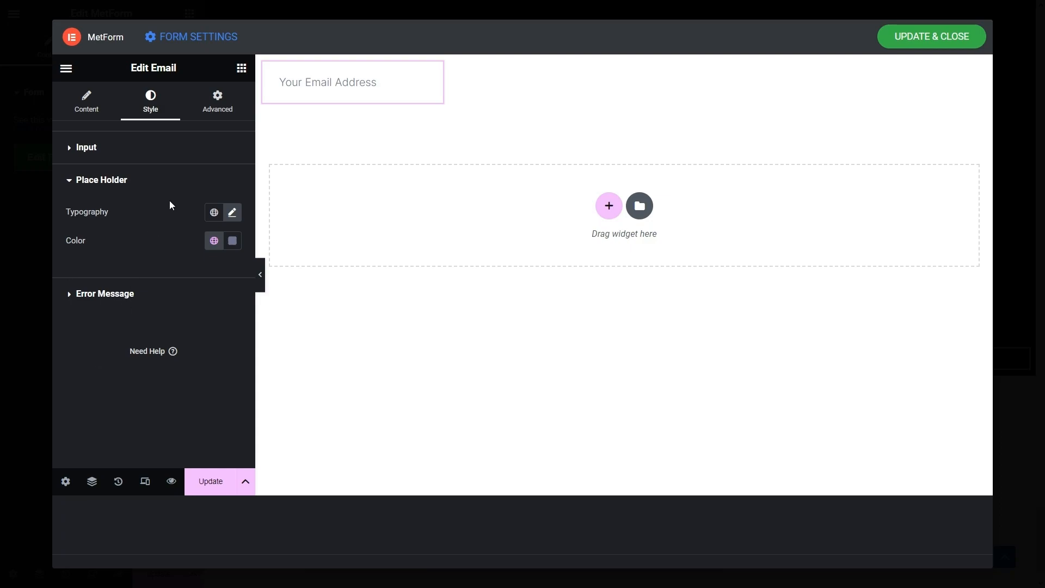
left_click(225, 96)
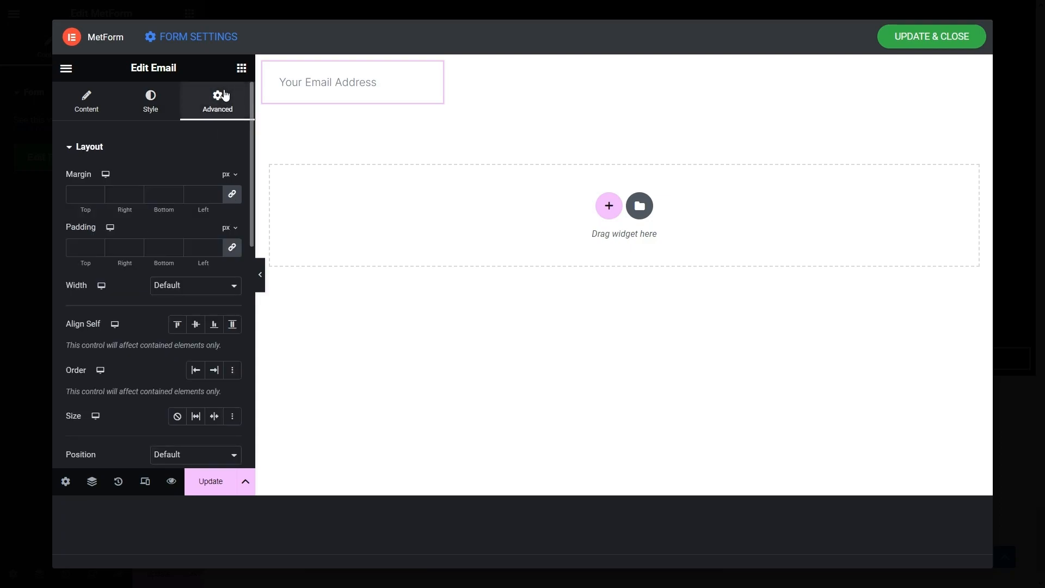
- Set the Email field's width to Custom at 50%
left_click(177, 286)
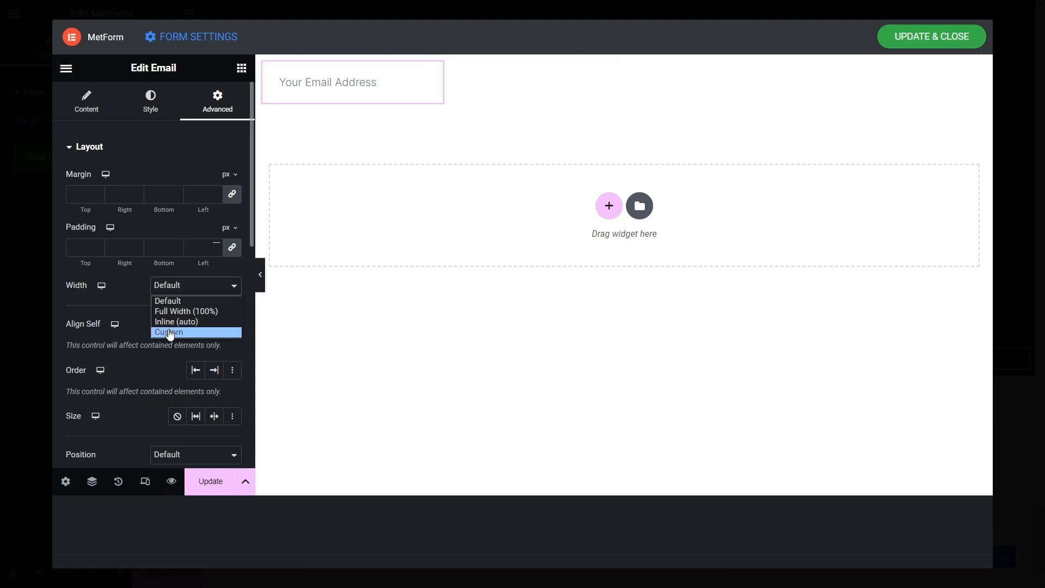
left_click(169, 333)
left_click(217, 328)
type("50")
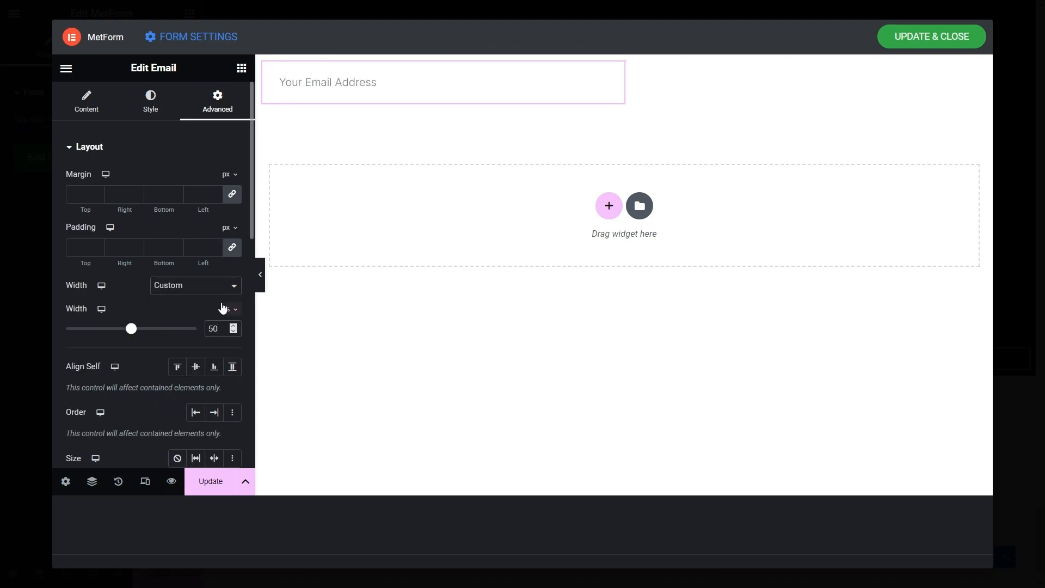
left_click(241, 70)
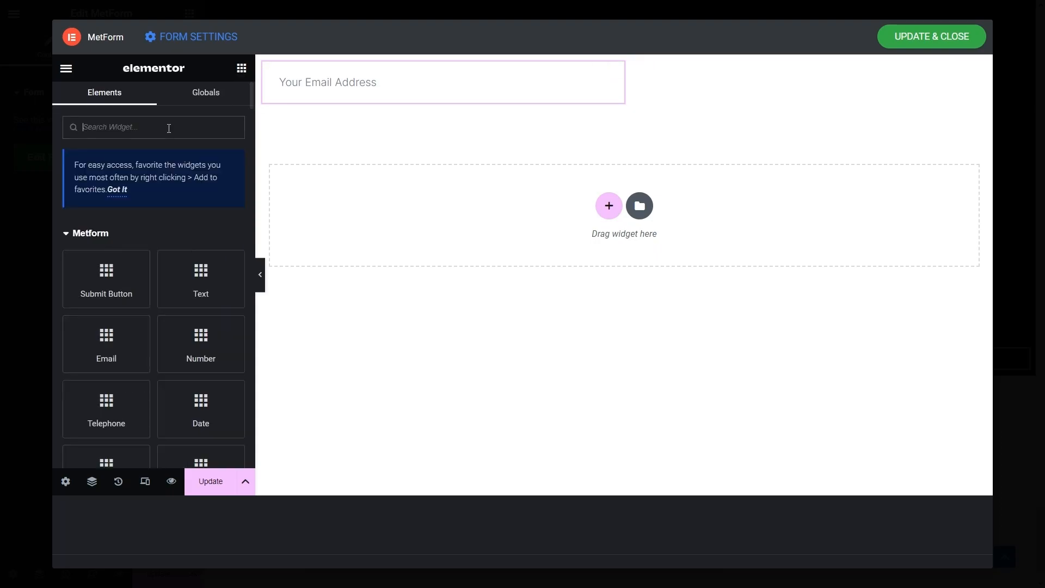
- Place a Submit Button beside the Email field and centre the row's contents
type("submi")
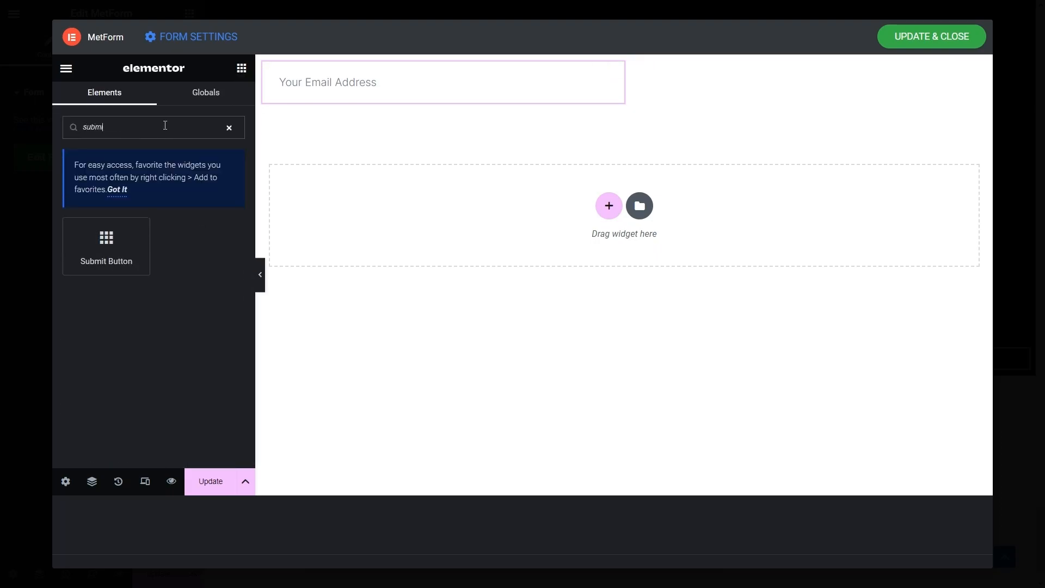
left_click_drag(103, 242, 623, 89)
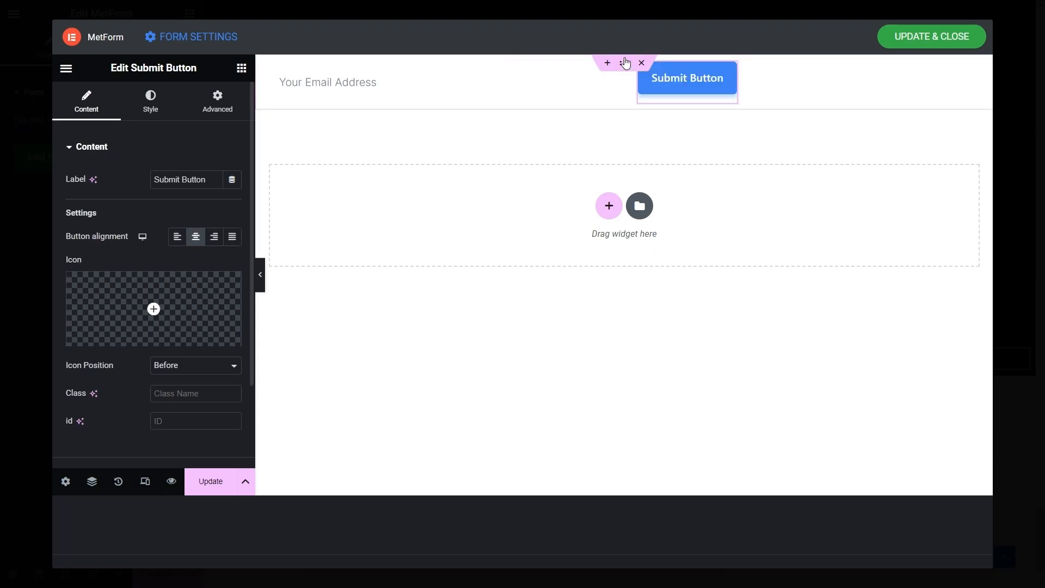
left_click(623, 65)
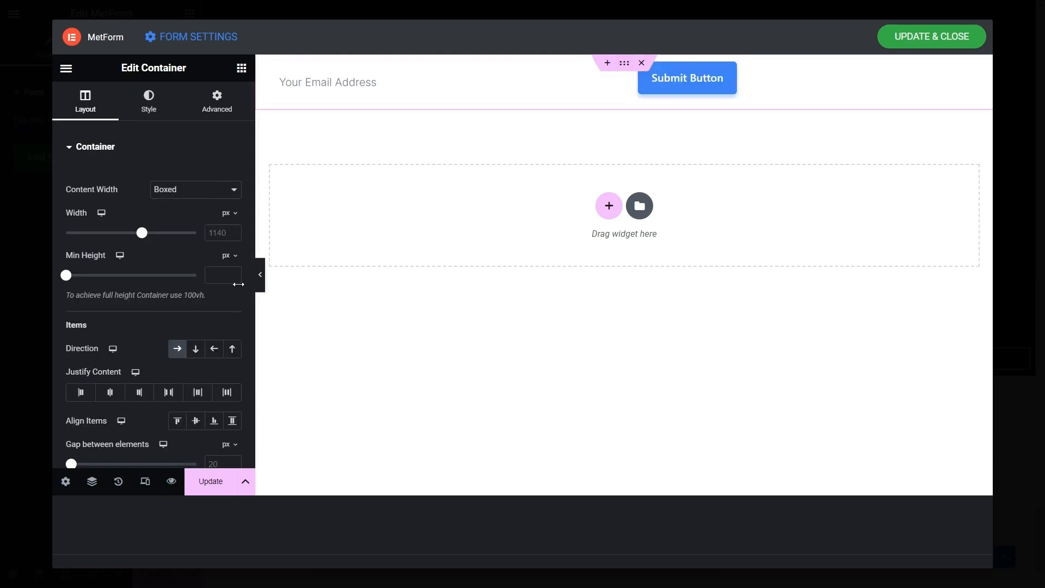
left_click(109, 392)
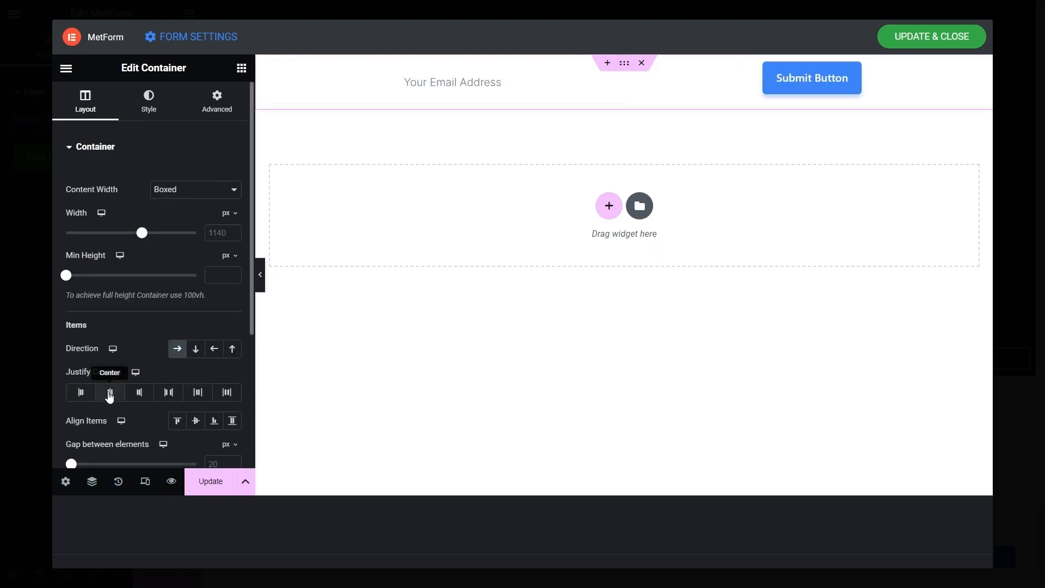
left_click(854, 70)
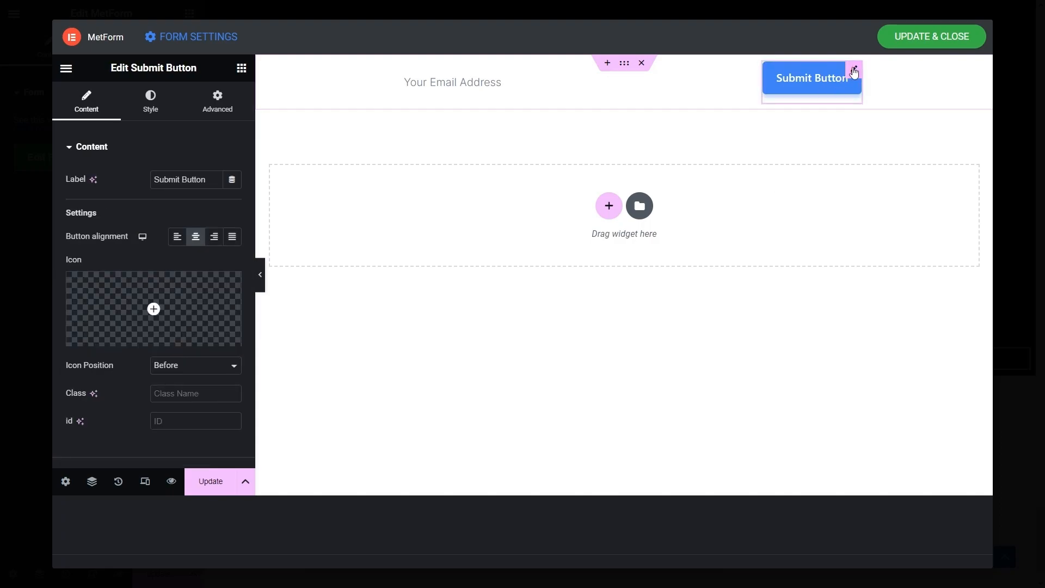
- Give the Submit Button padding of 20, 35, 20, 35
left_click(150, 100)
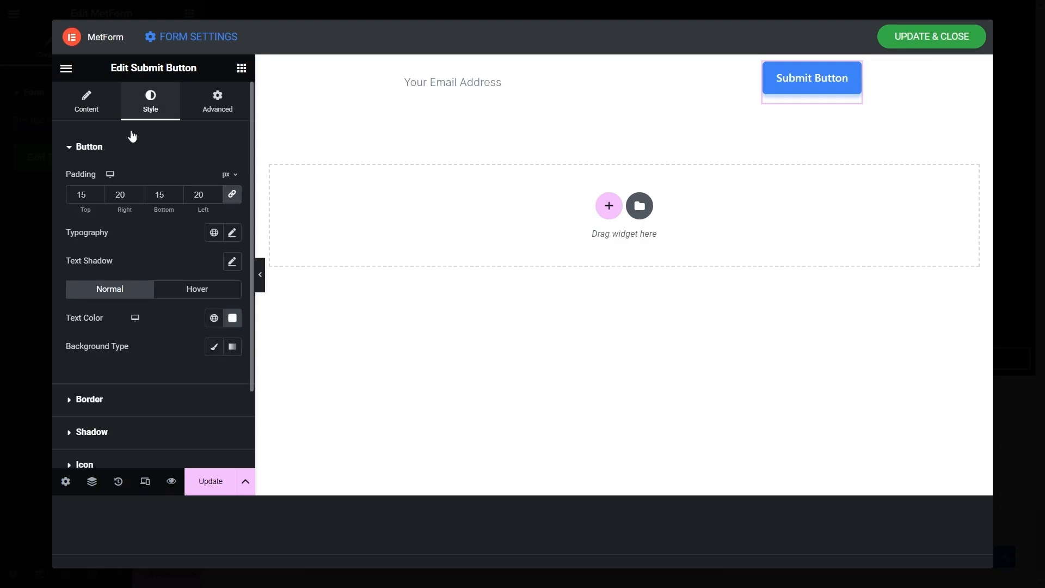
left_click(233, 194)
double_click(85, 195)
type("20")
double_click(120, 200)
type("35")
double_click(146, 191)
type("20")
double_click(191, 197)
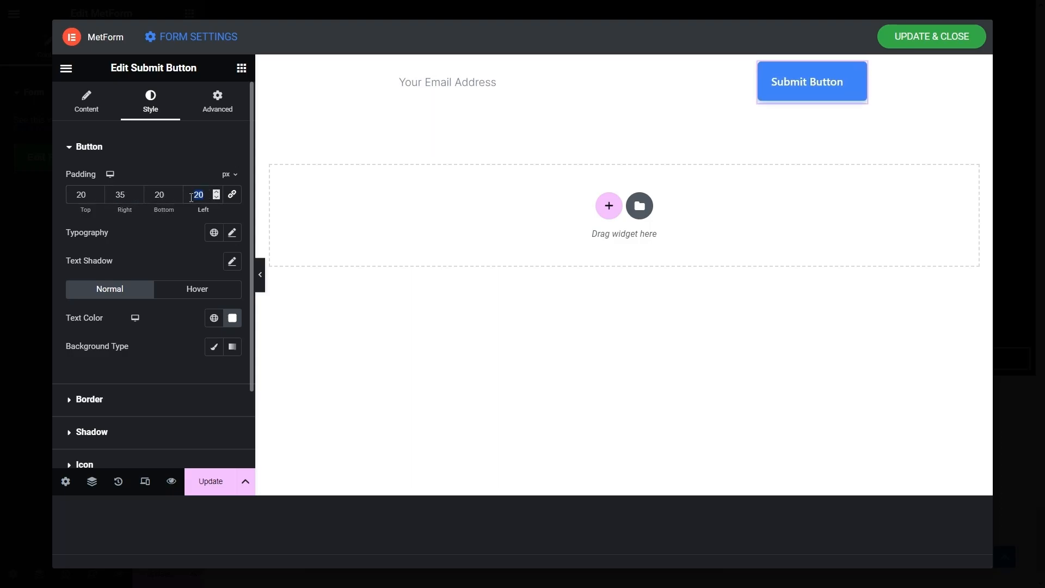
type("35")
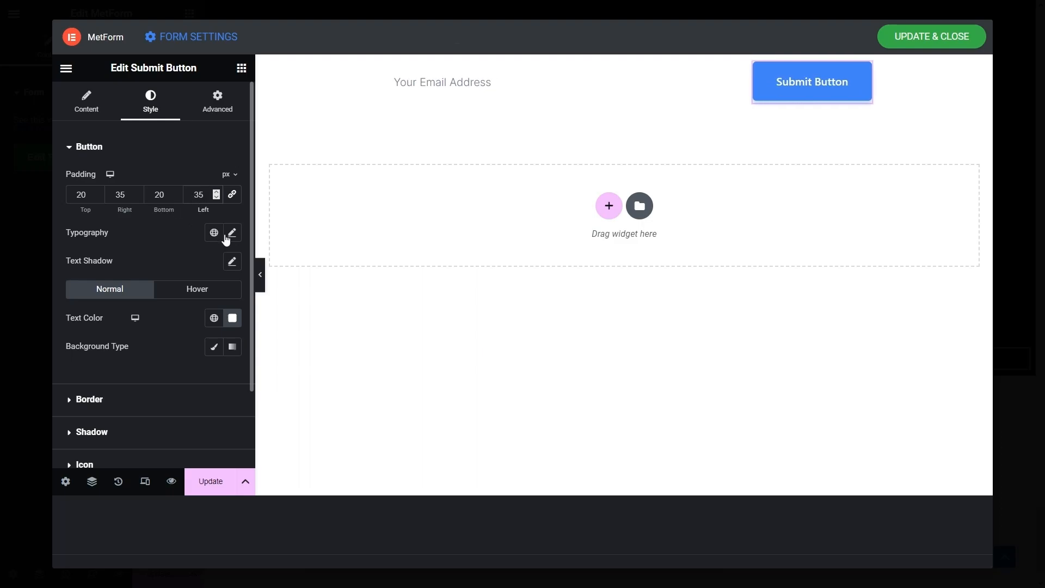
- Set the button label typography to Syne at 16 px
left_click(232, 233)
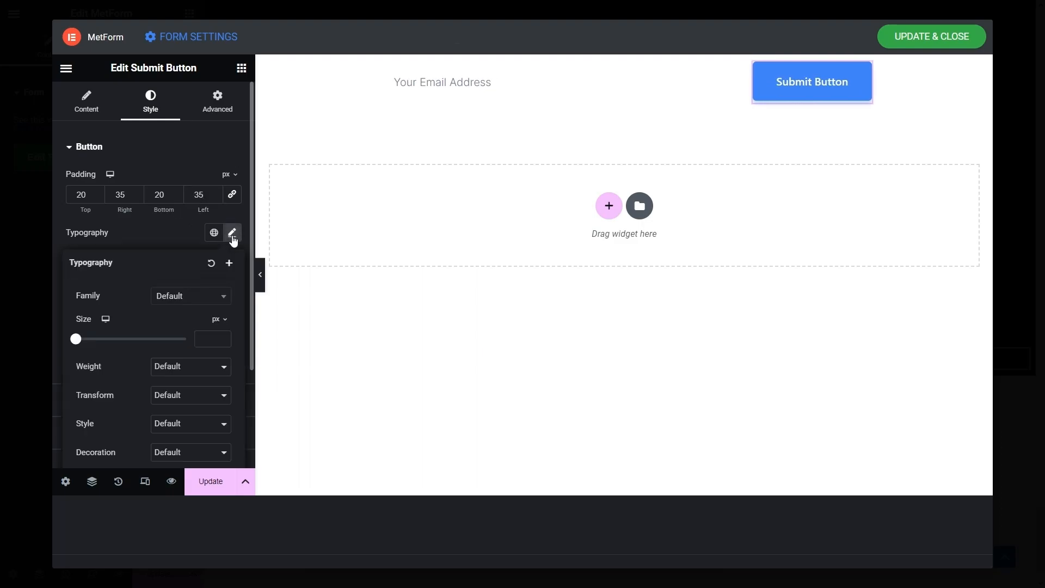
left_click(189, 296)
type("syne")
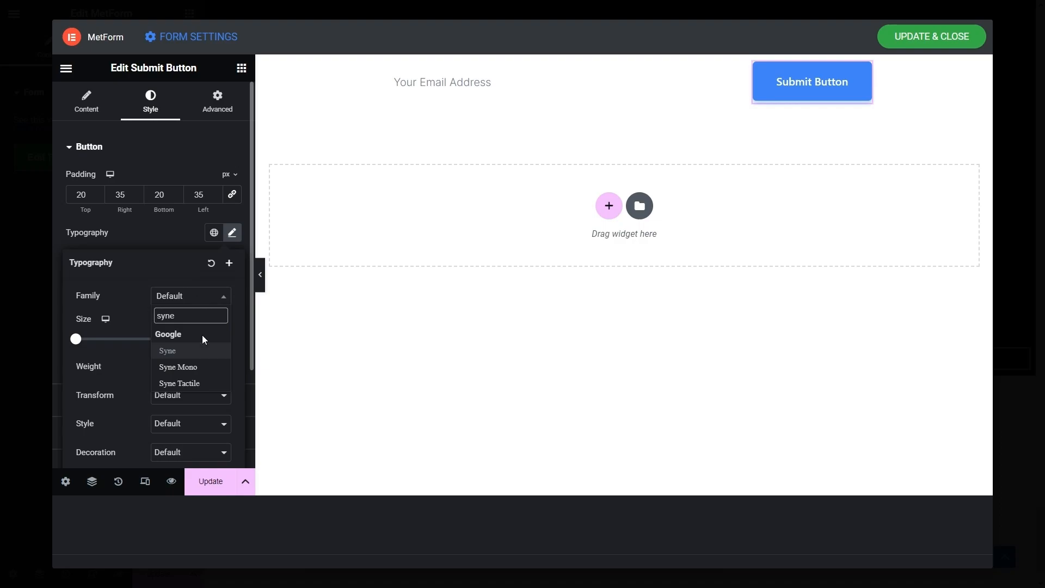
left_click(187, 351)
right_click(205, 334)
left_click(205, 334)
type("16")
scroll(199, 297, "down", 2)
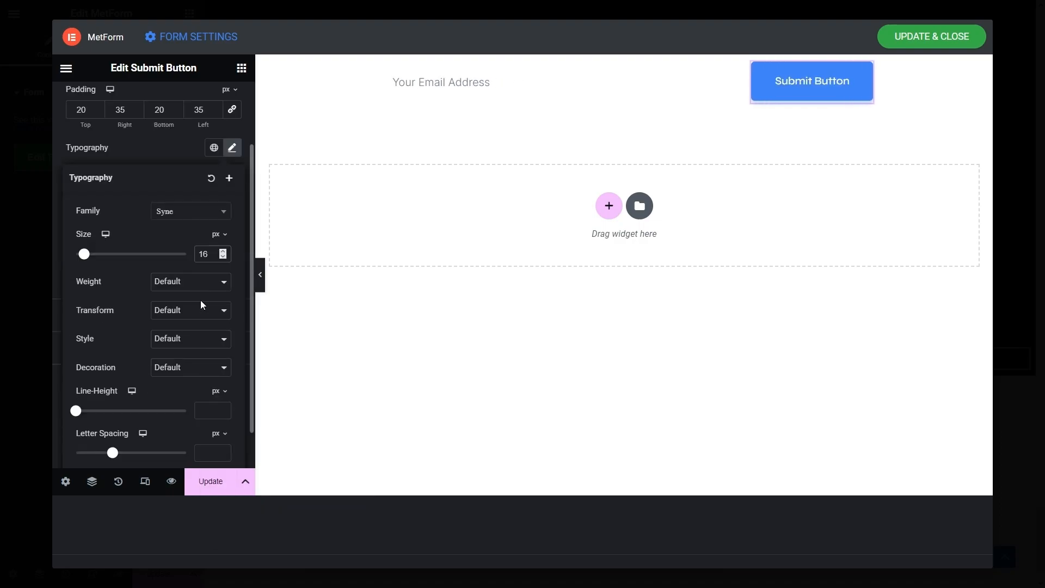
left_click(236, 151)
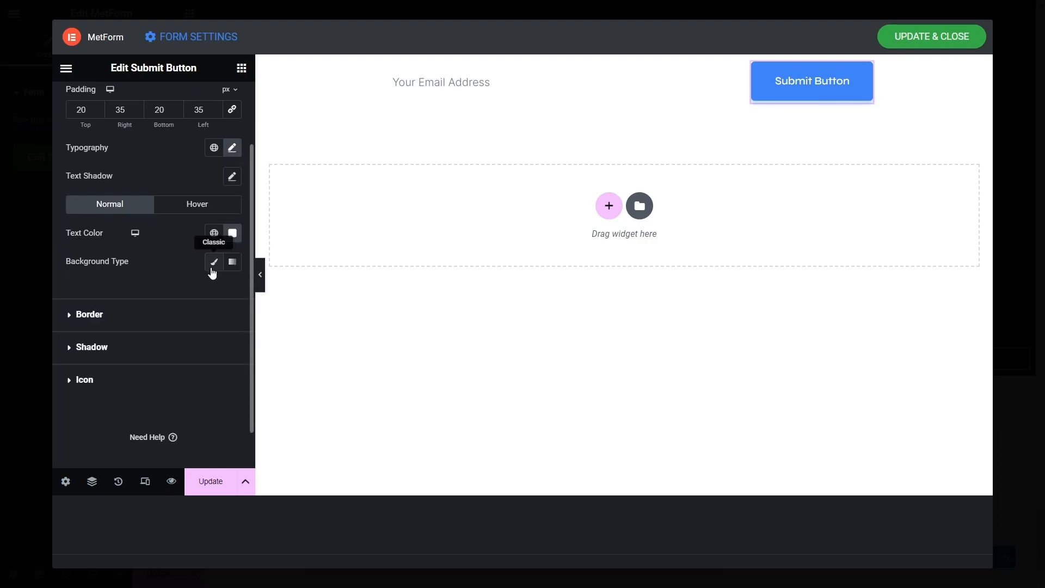
- Give the Submit Button a linear Blue-to-Pink gradient background angled at 140 degrees
left_click(214, 263)
left_click(238, 265)
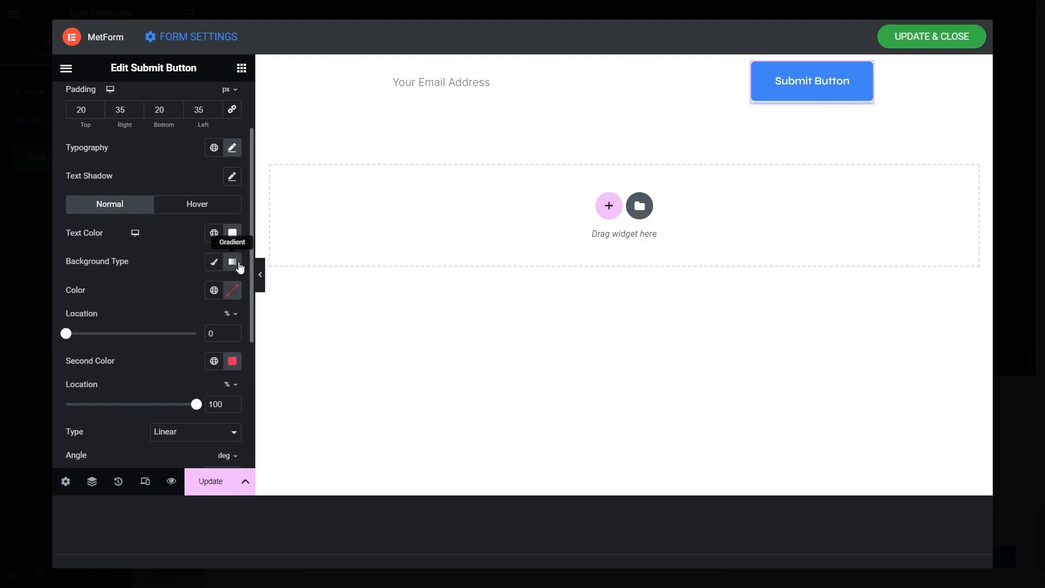
left_click(212, 290)
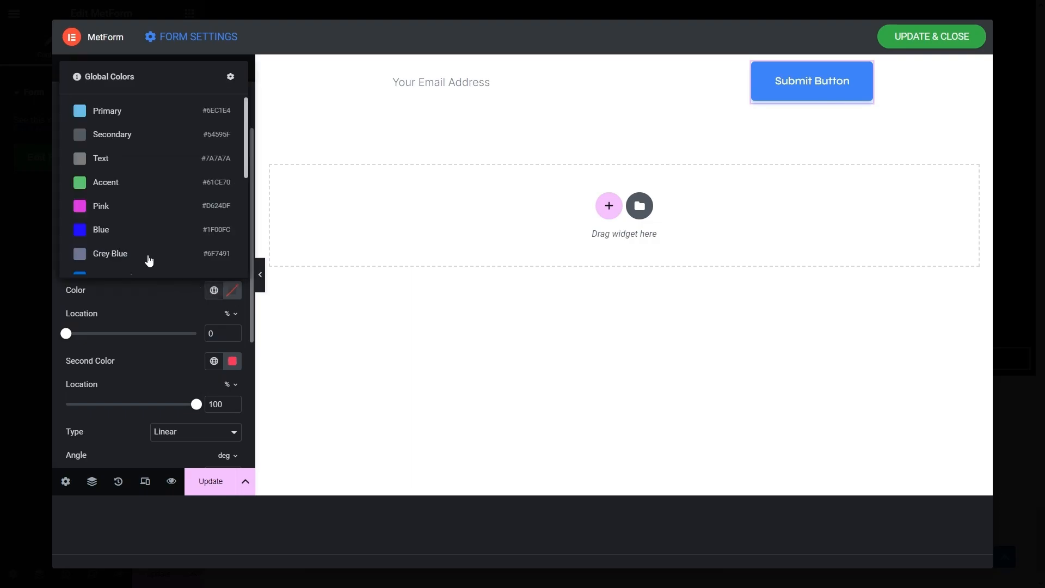
left_click(121, 229)
scroll(214, 308, "down", 2)
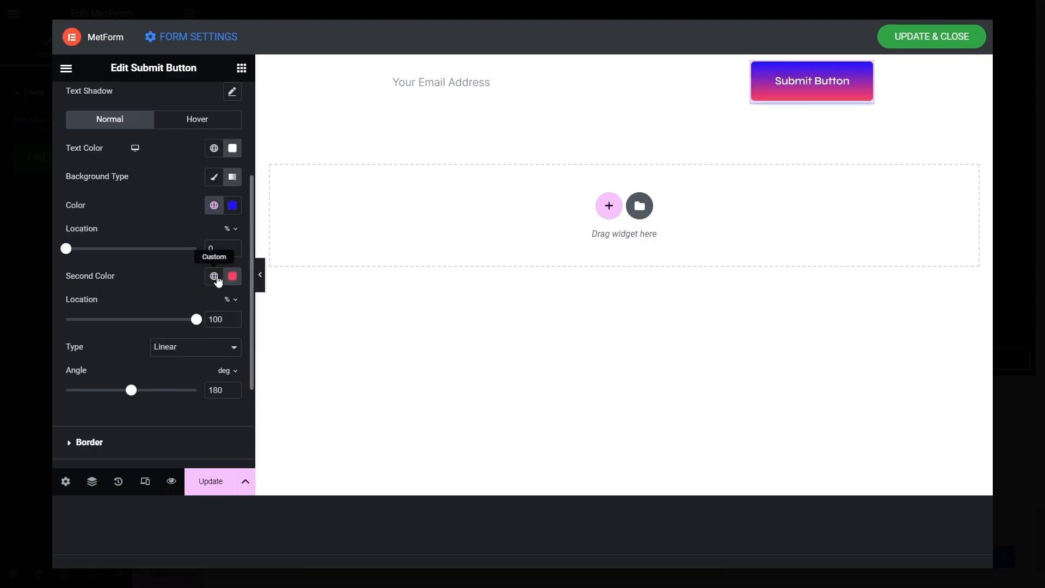
left_click(214, 276)
left_click(150, 195)
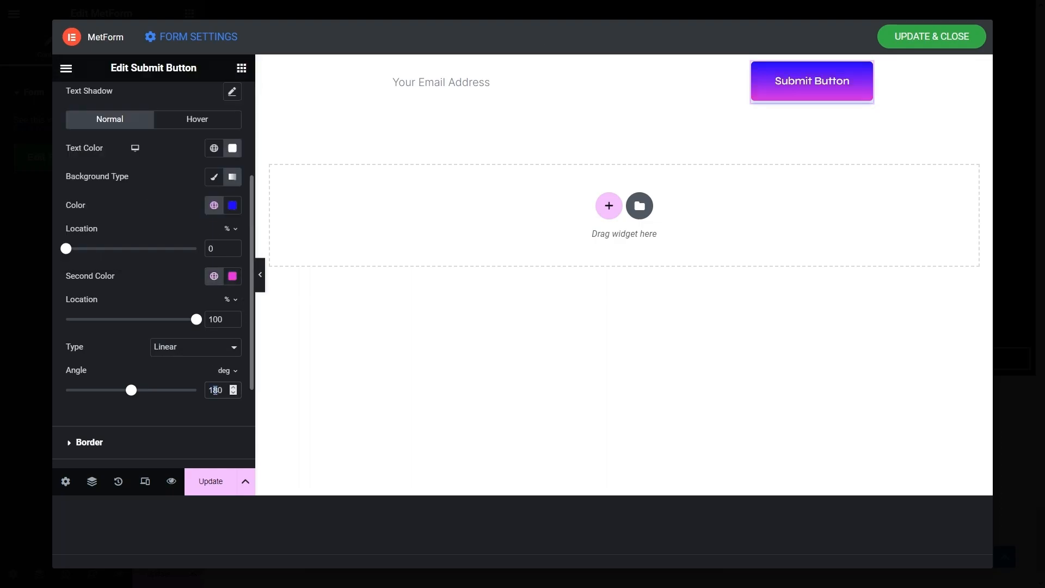
type("4")
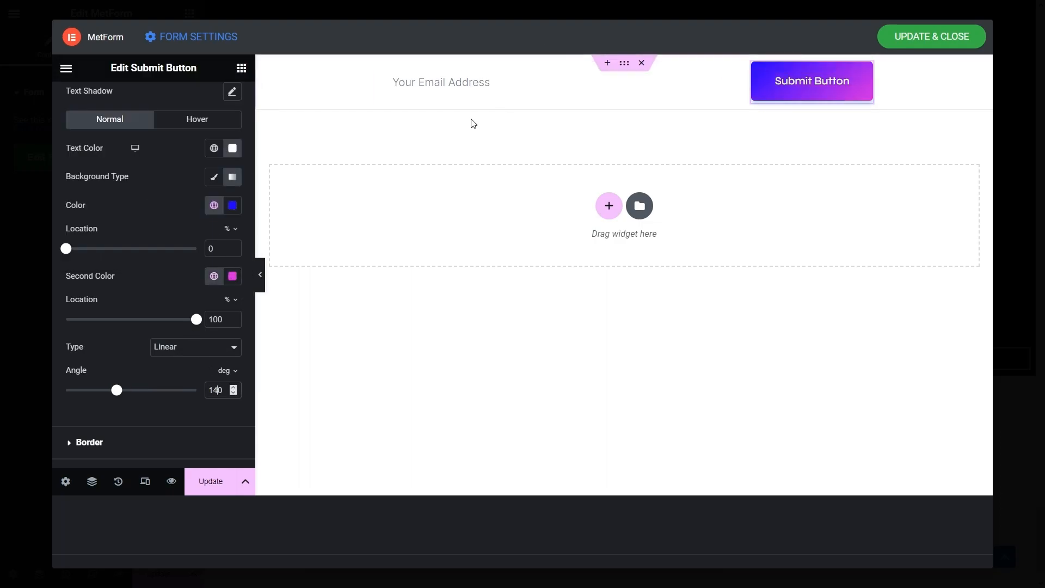
scroll(100, 287, "down", 3)
left_click(81, 337)
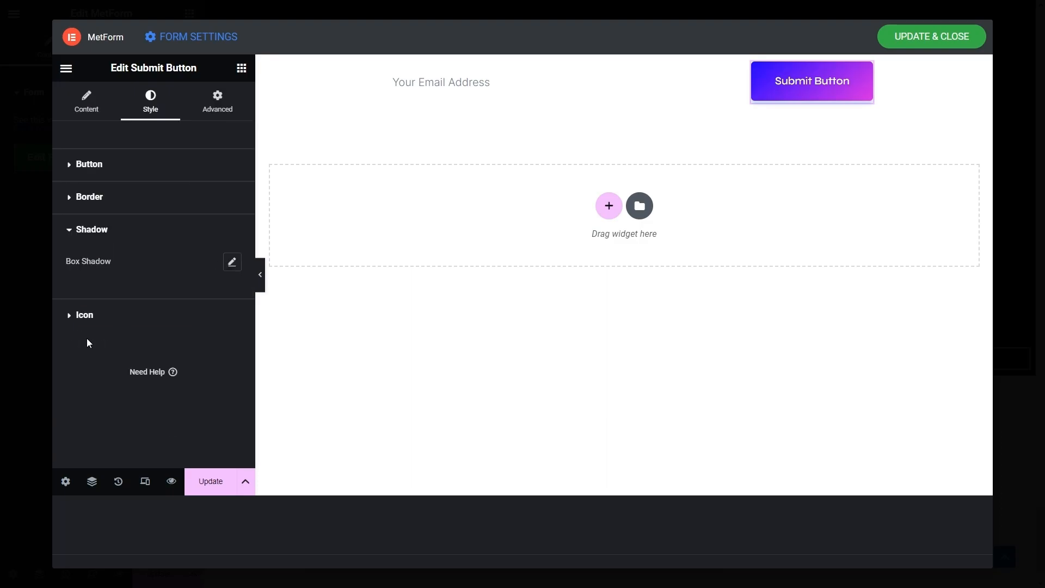
- Set the Submit Button's box shadow blur to 0
left_click(232, 263)
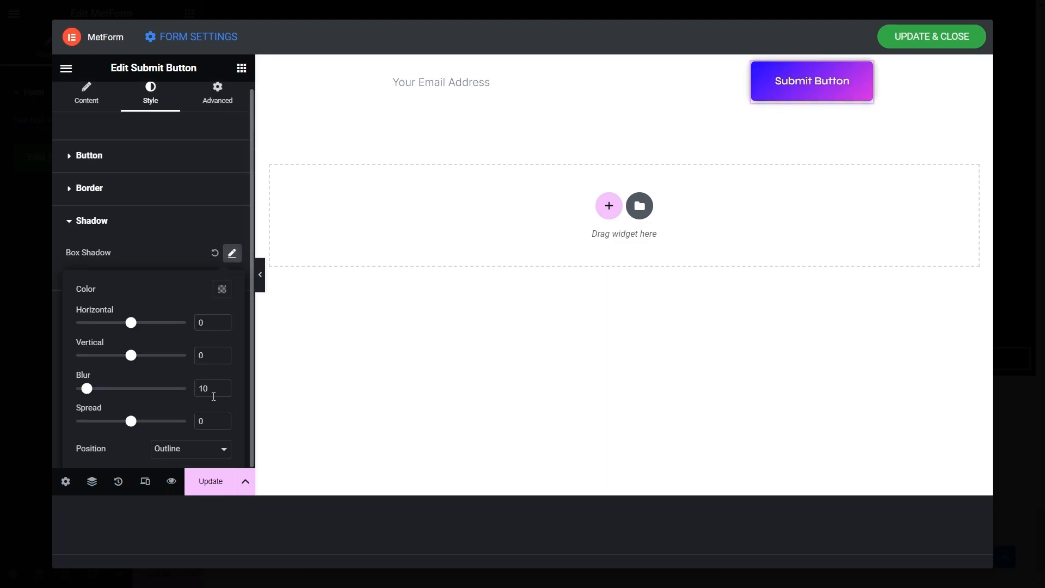
type("0")
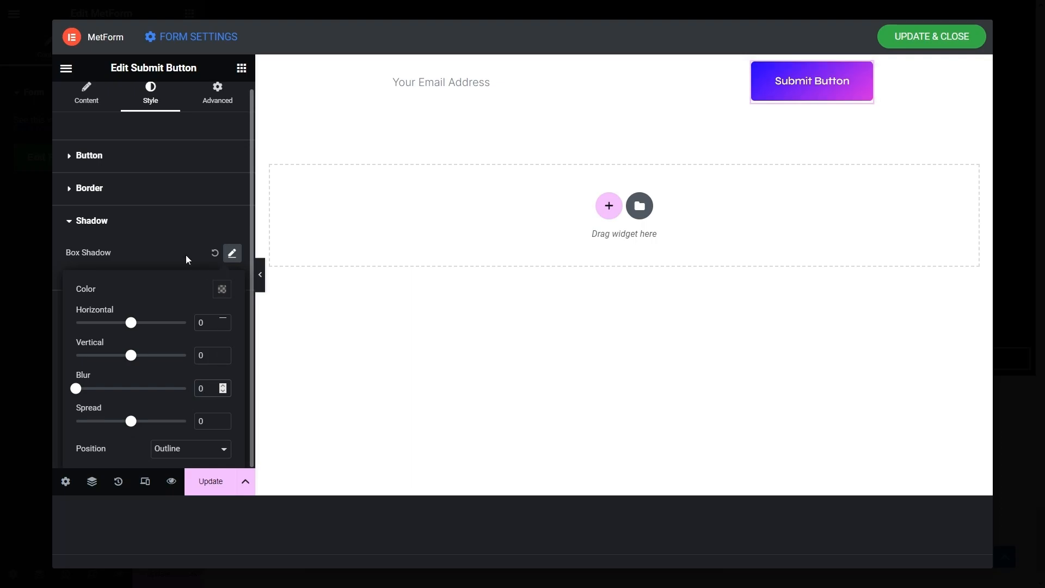
left_click(151, 253)
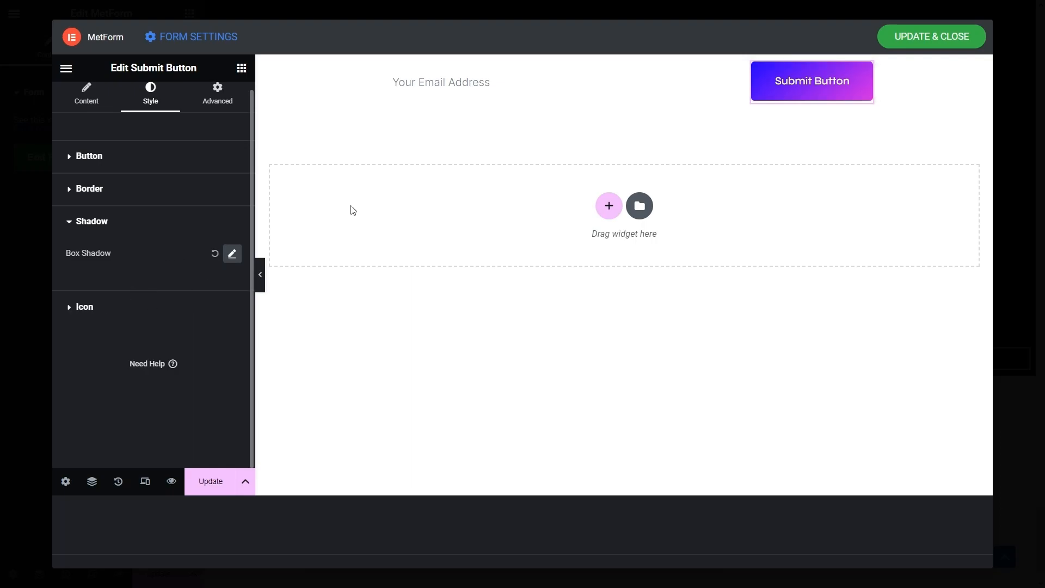
- Save and close the form, then give the MetForm widget a -20 px top margin
left_click(913, 40)
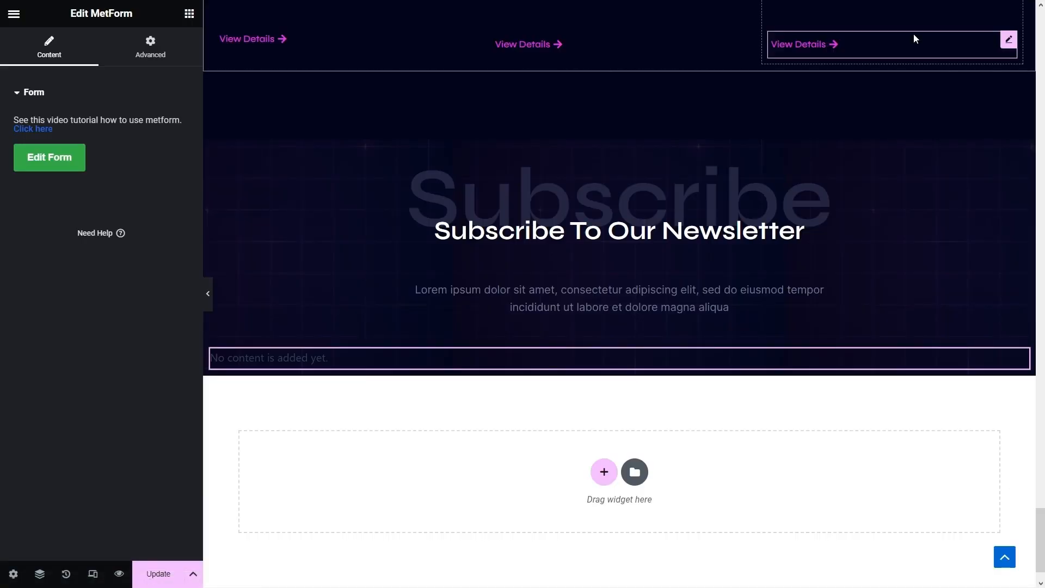
left_click(914, 39)
left_click(735, 357)
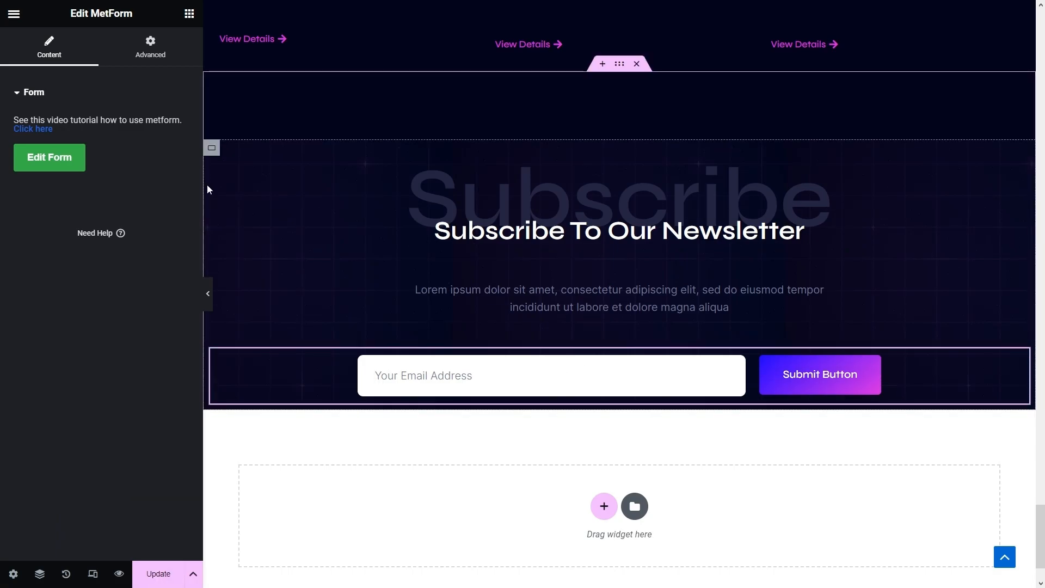
left_click(152, 43)
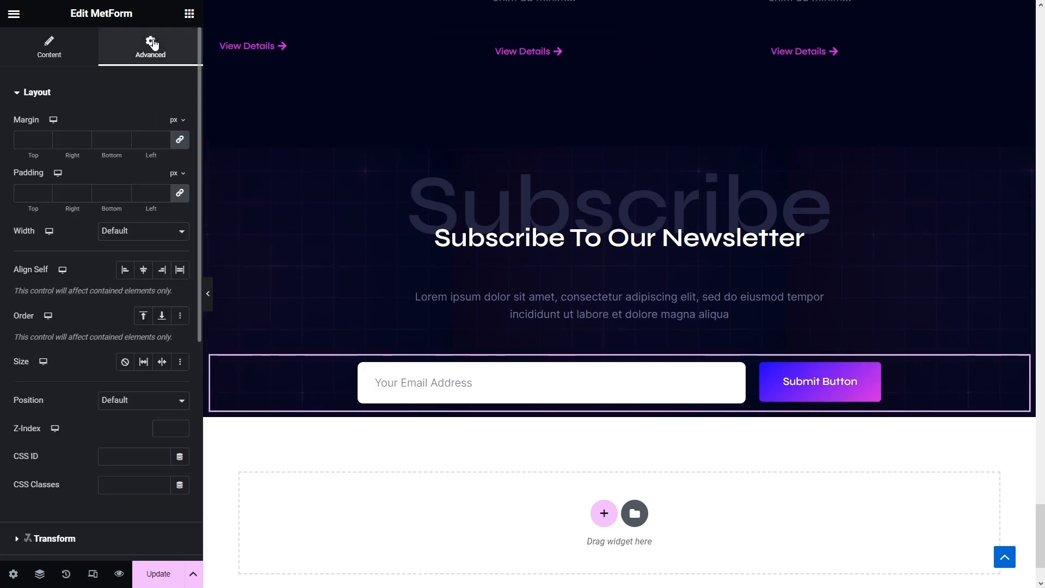
left_click(180, 140)
left_click(17, 140)
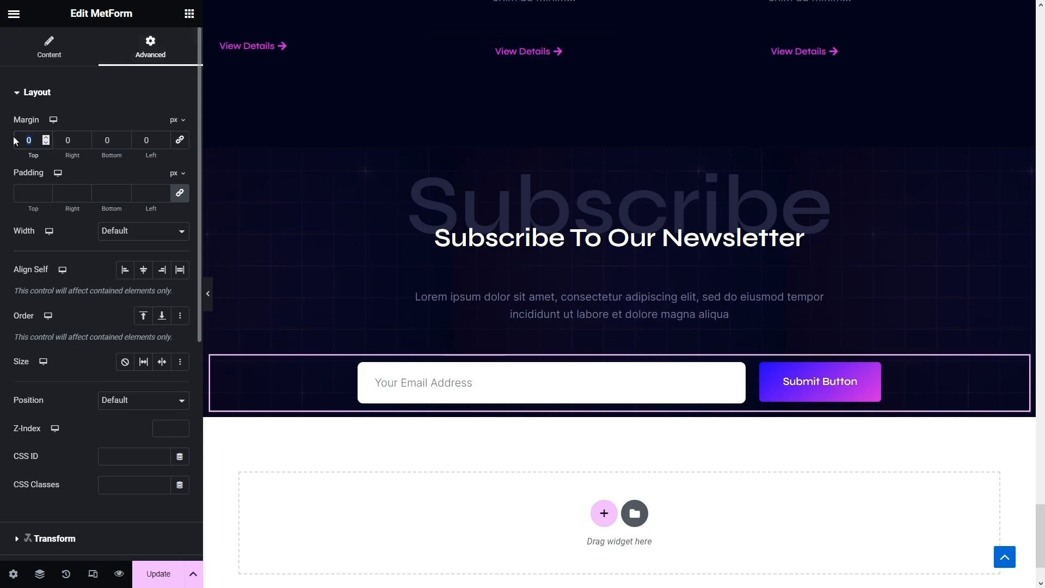
type("-20")
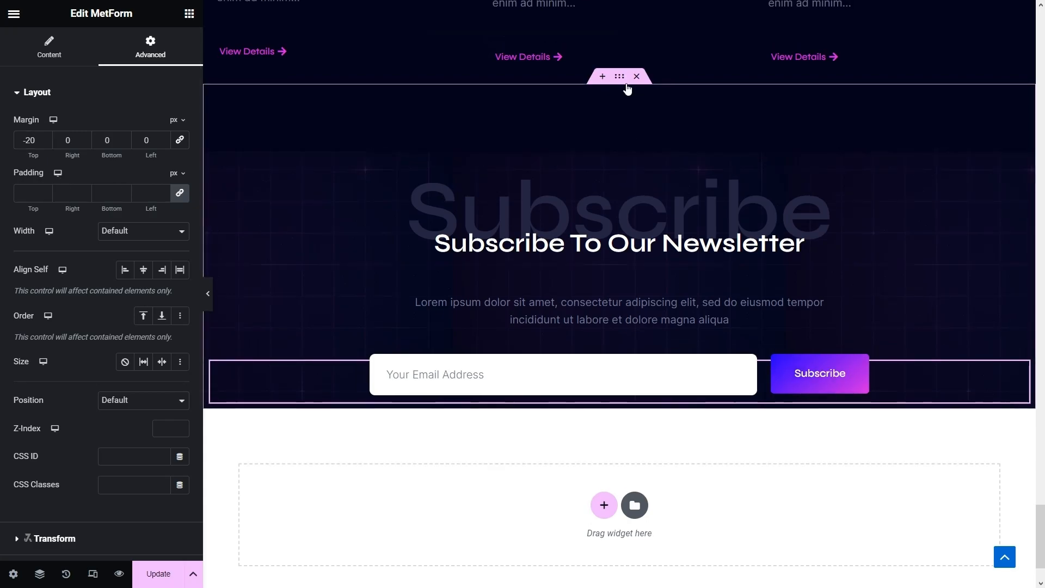
- Give the Subscribe section container 100 px bottom padding
left_click(620, 77)
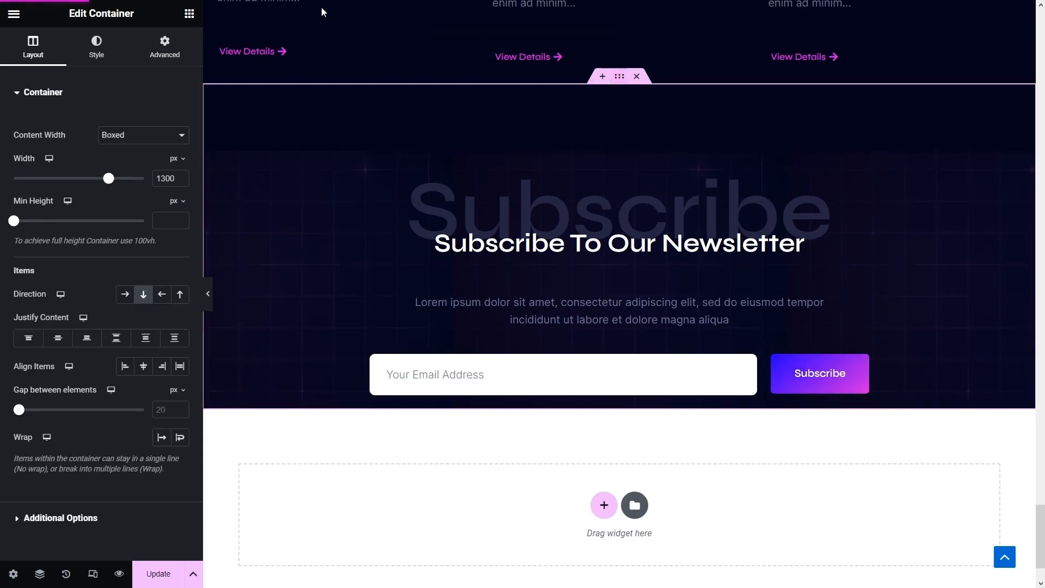
left_click(162, 46)
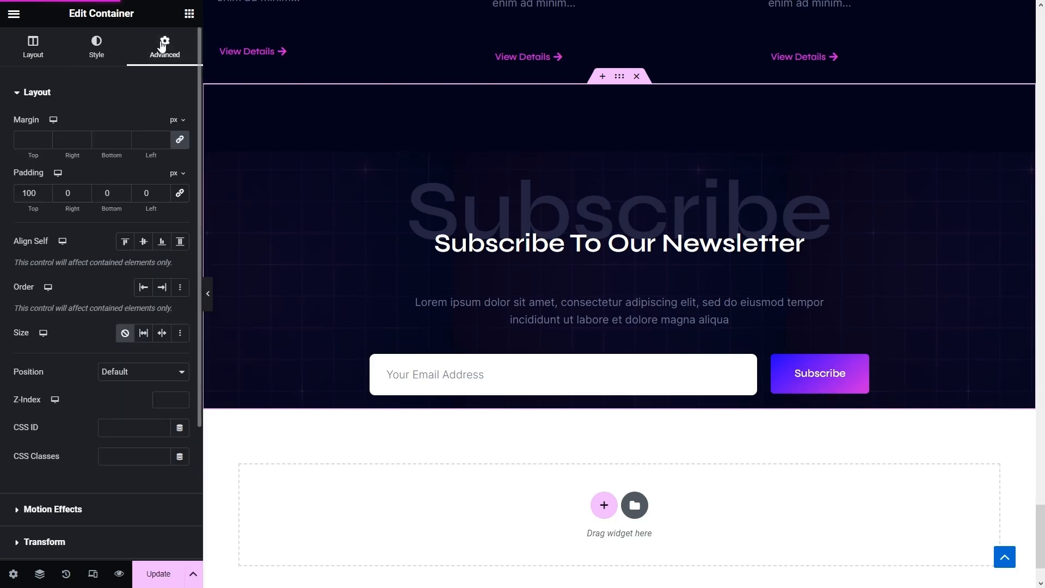
left_click(96, 188)
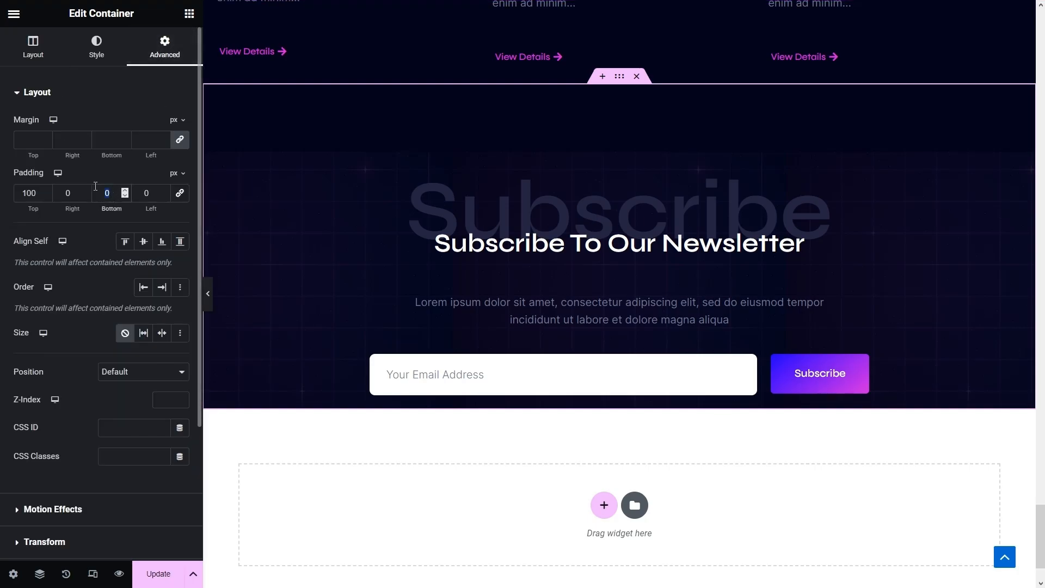
type("100")
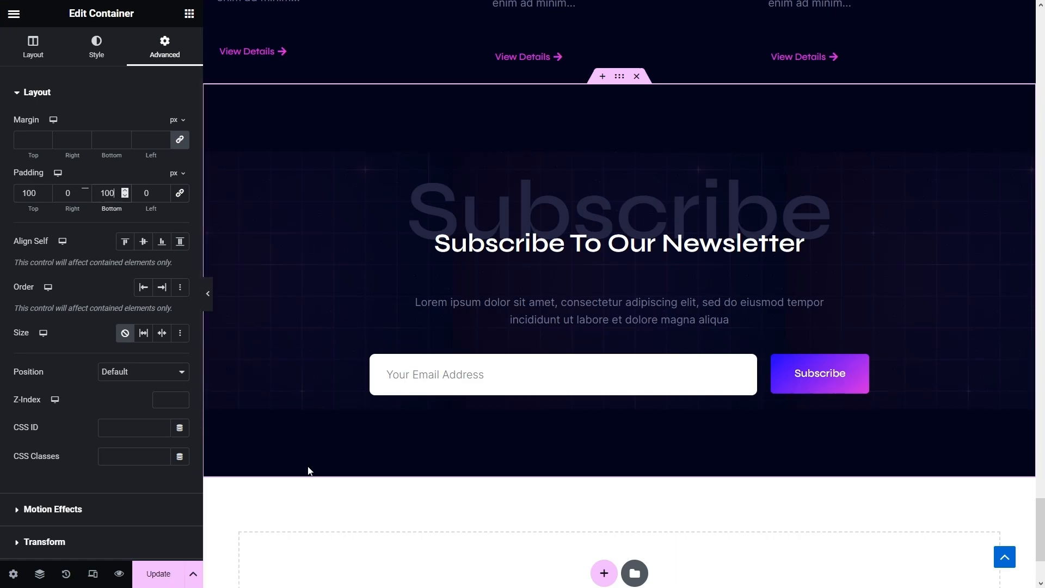
- Round the inner newsletter container's corners to 25 px and preview the page full width
left_click(212, 162)
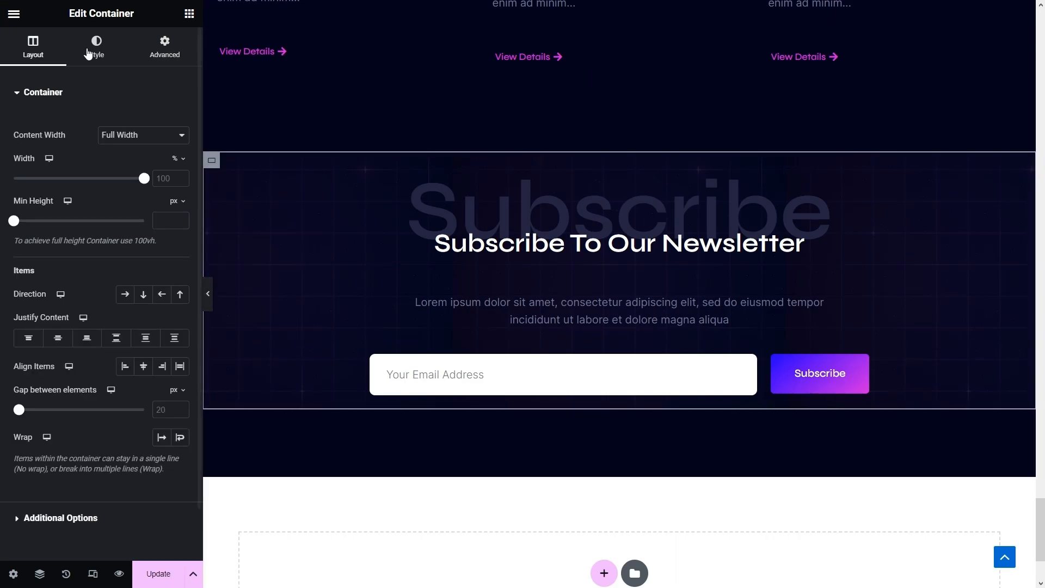
left_click(97, 48)
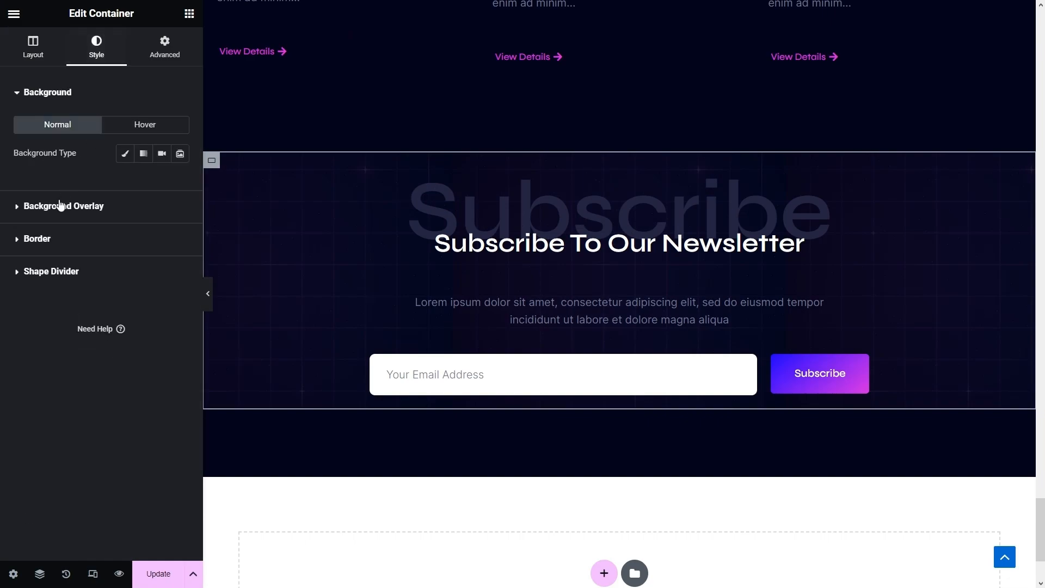
left_click(38, 239)
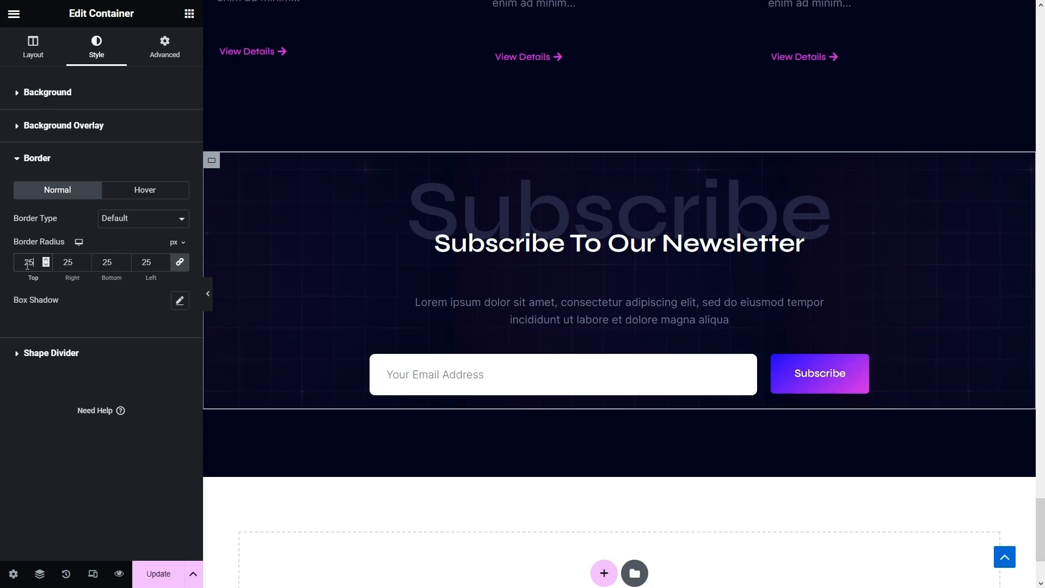
left_click(209, 297)
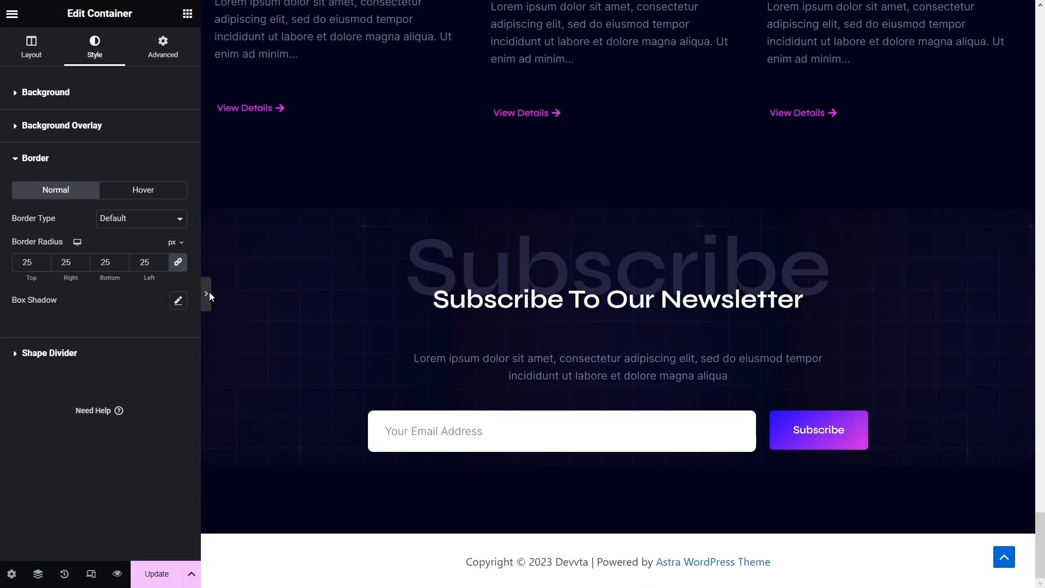
- Return to the 'Discover Rare Digital Art' hero and bring the Elementor panel back with Ctrl+P
scroll(338, 295, "up", 4)
scroll(347, 288, "down", 3)
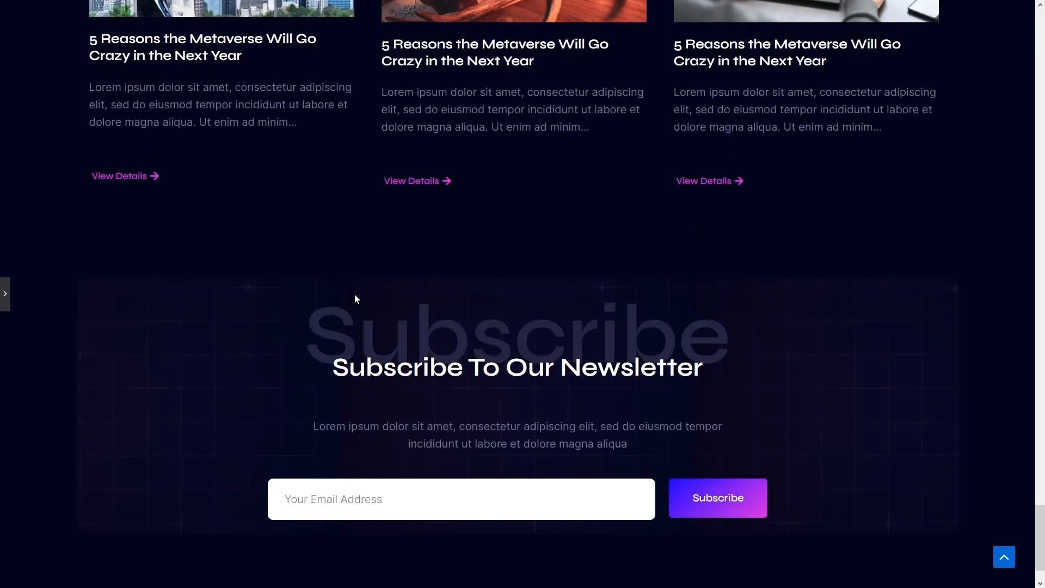
scroll(598, 484, "down", 1)
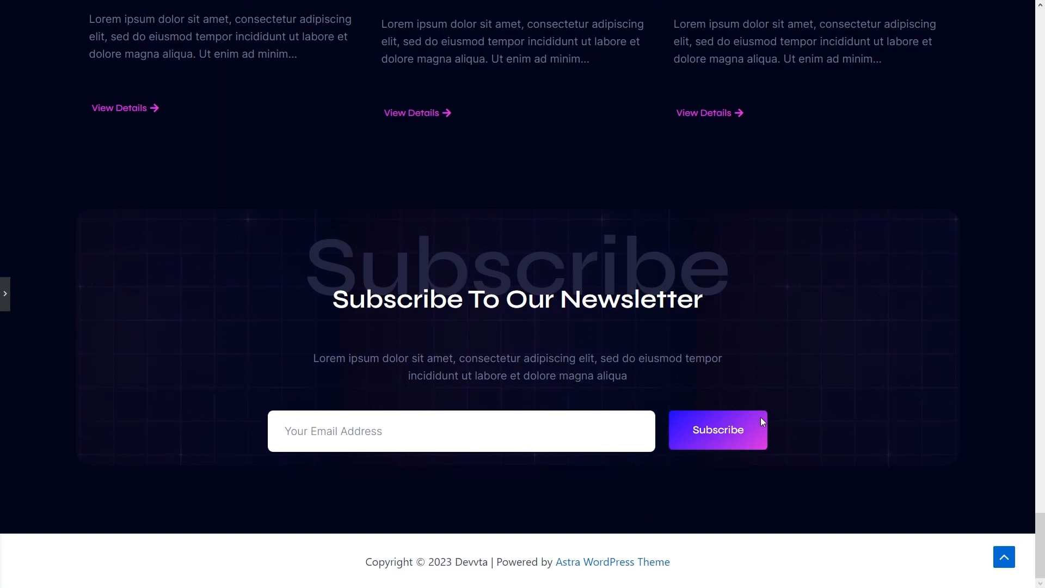
scroll(746, 403, "up", 18)
scroll(724, 435, "up", 15)
scroll(720, 434, "up", 15)
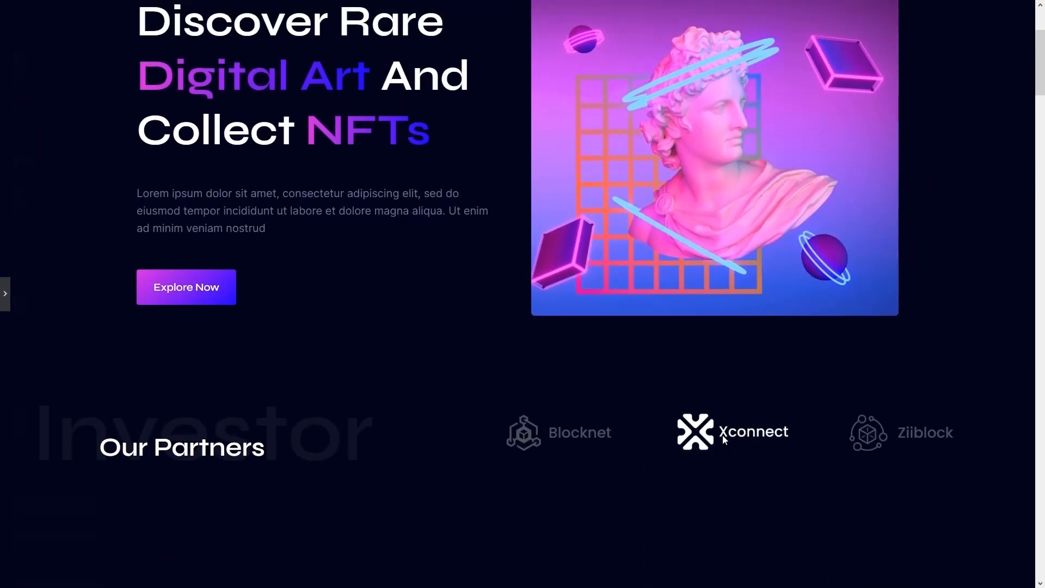
scroll(722, 436, "up", 4)
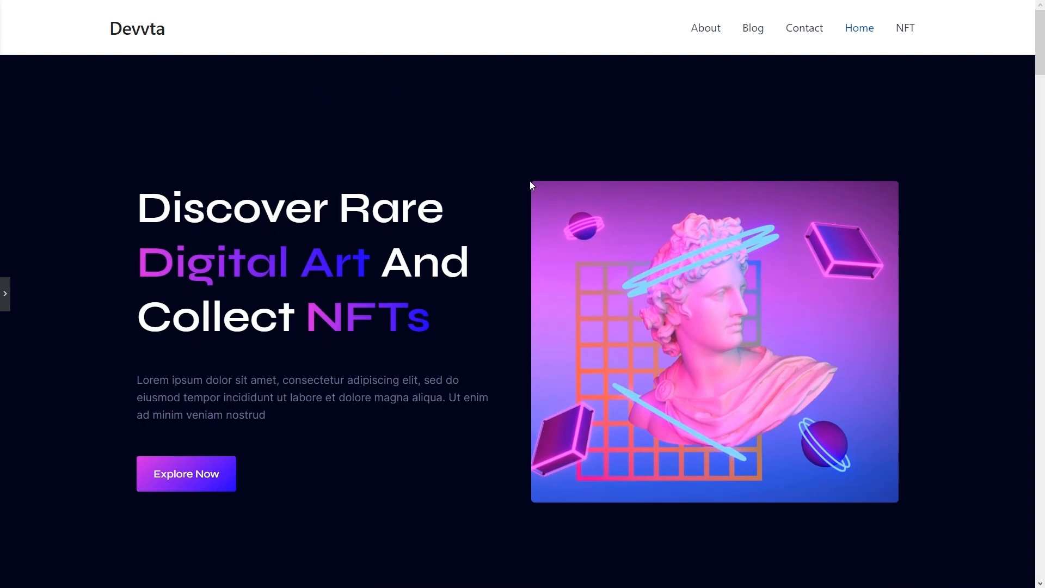
key("ctrl+p")
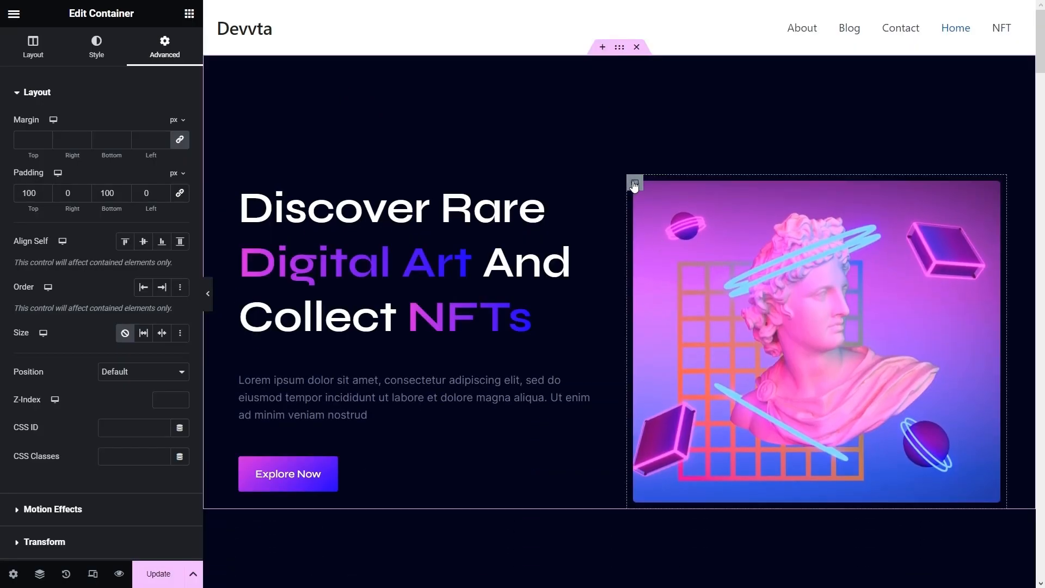
- Give the hero image container a Fade In Down entrance animation
left_click(635, 185)
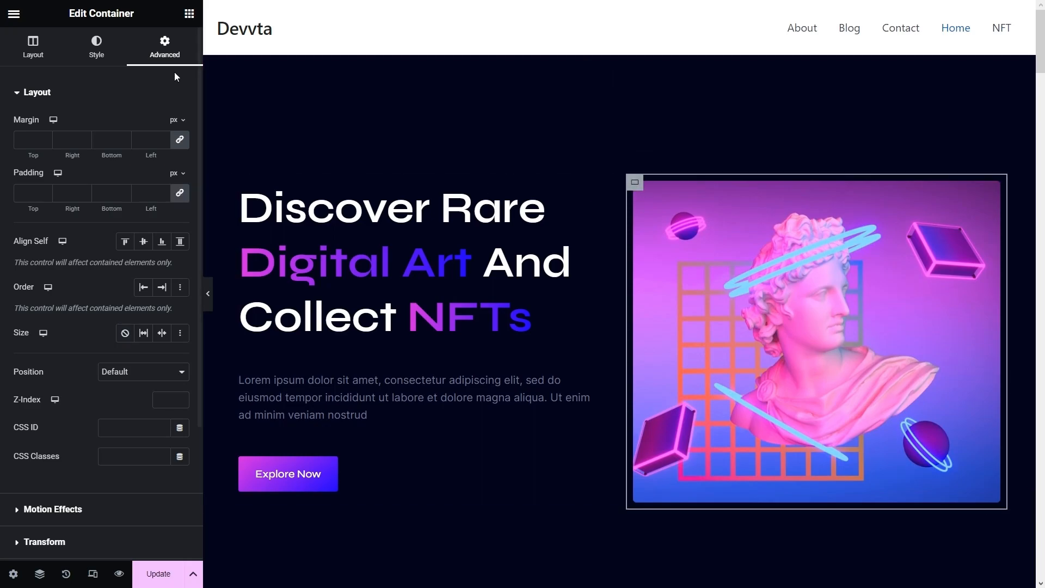
scroll(90, 302, "down", 3)
left_click(85, 332)
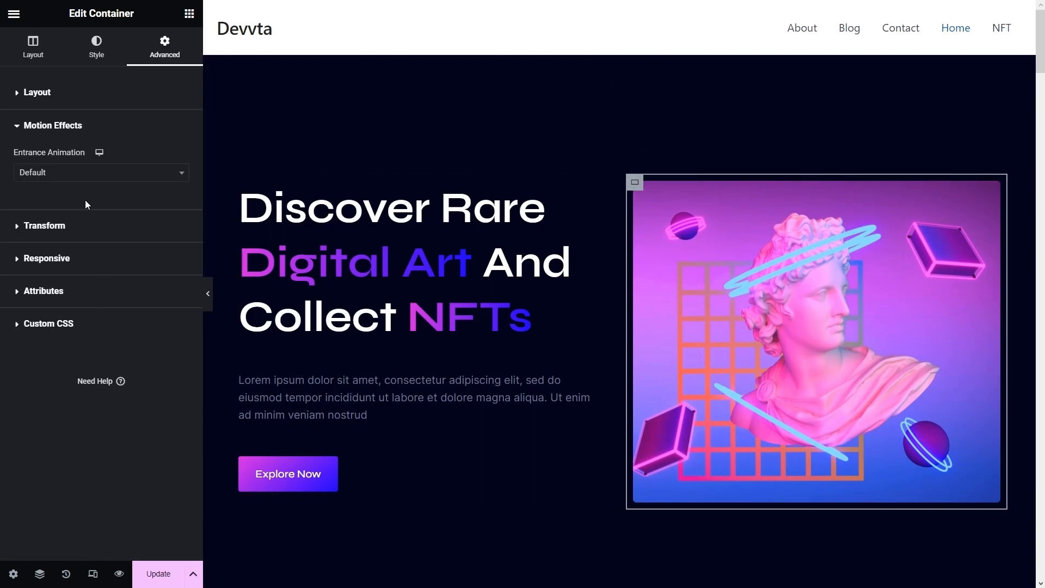
left_click(84, 179)
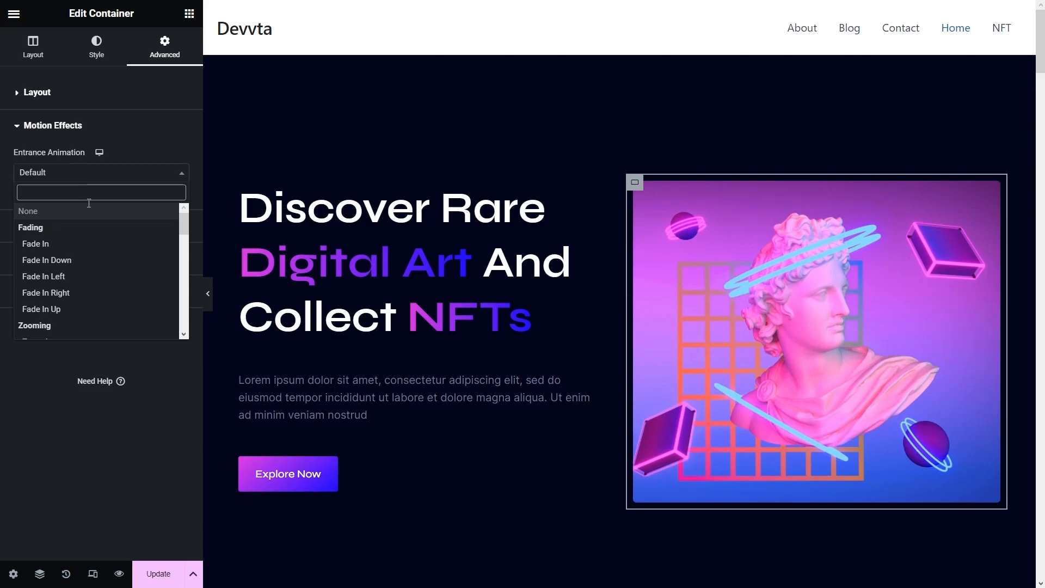
left_click(64, 261)
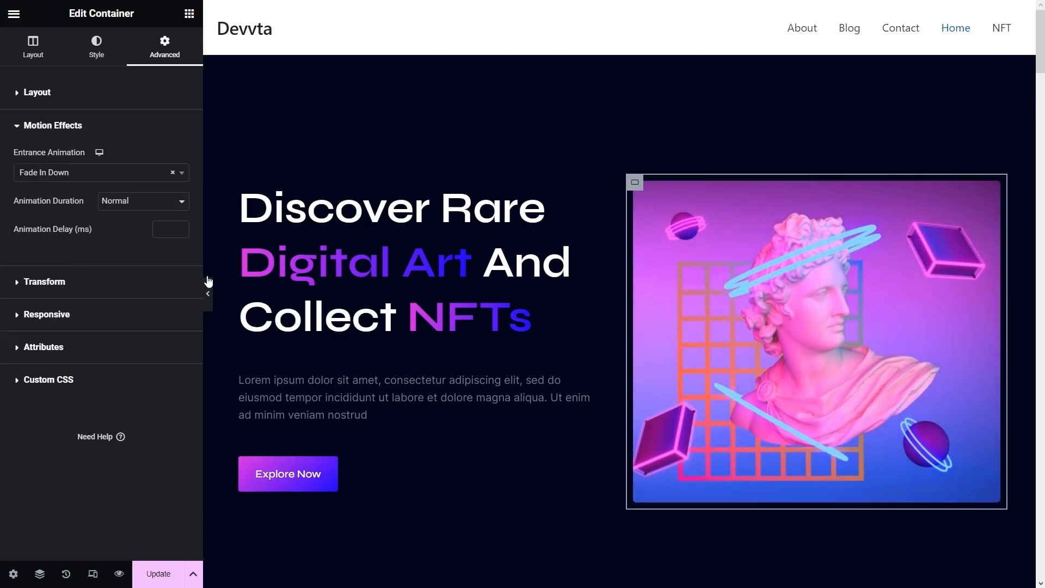
- Give the 'Discover Rare Digital Art' heading a Fade In Up entrance animation
left_click(493, 230)
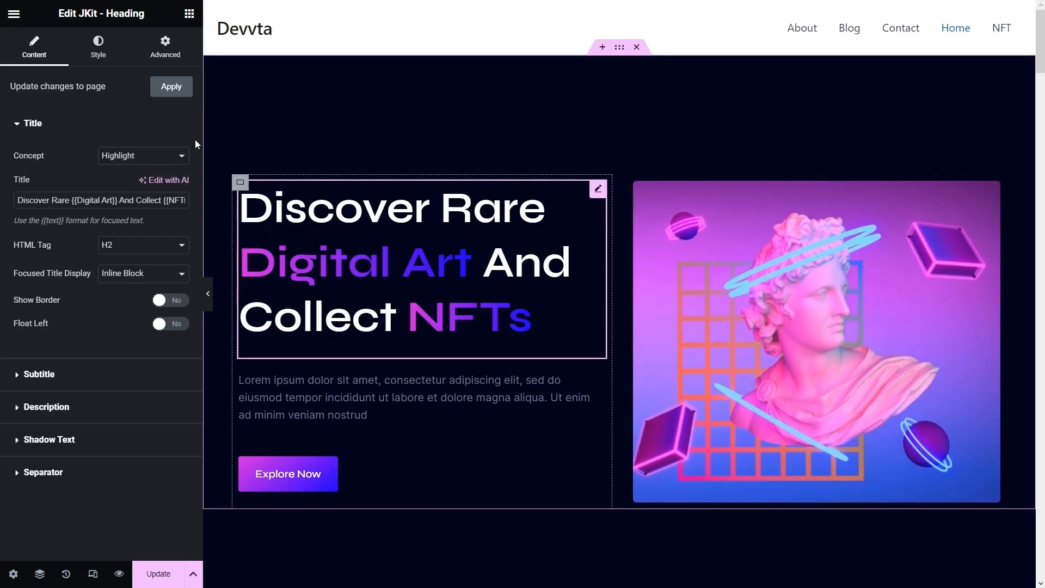
left_click(183, 44)
scroll(101, 283, "down", 5)
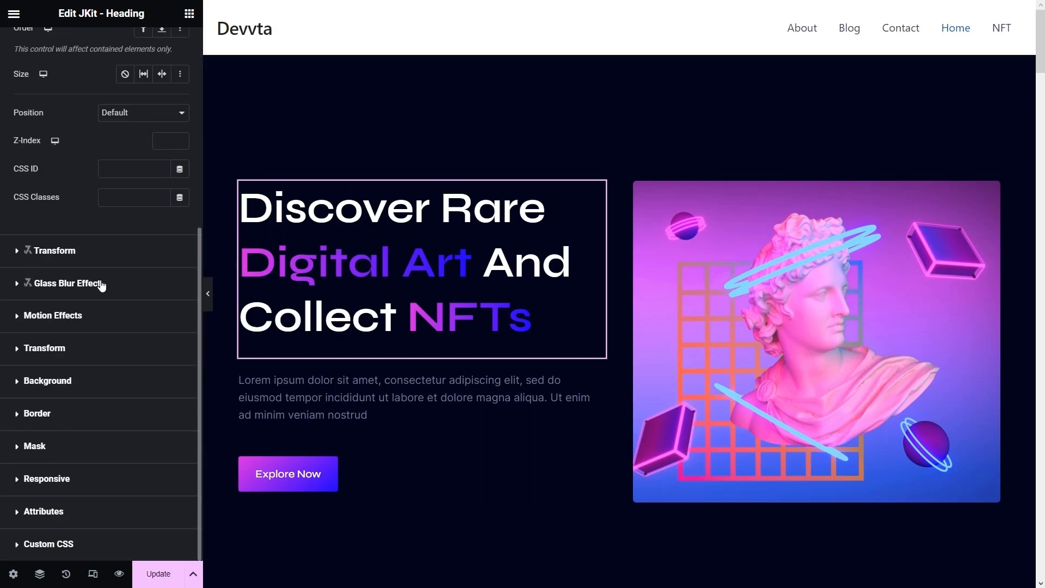
left_click(59, 322)
left_click(75, 272)
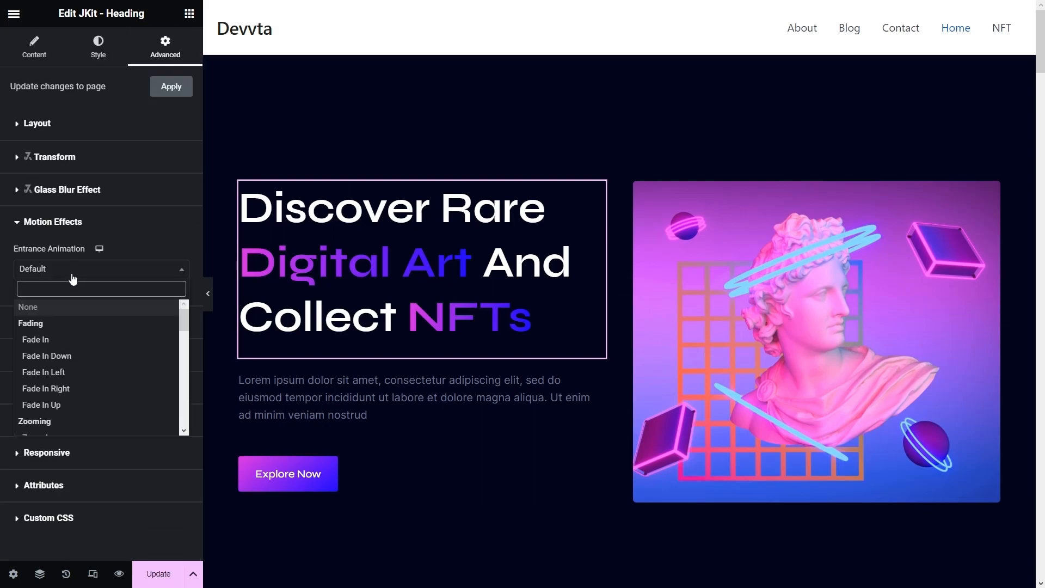
left_click(80, 405)
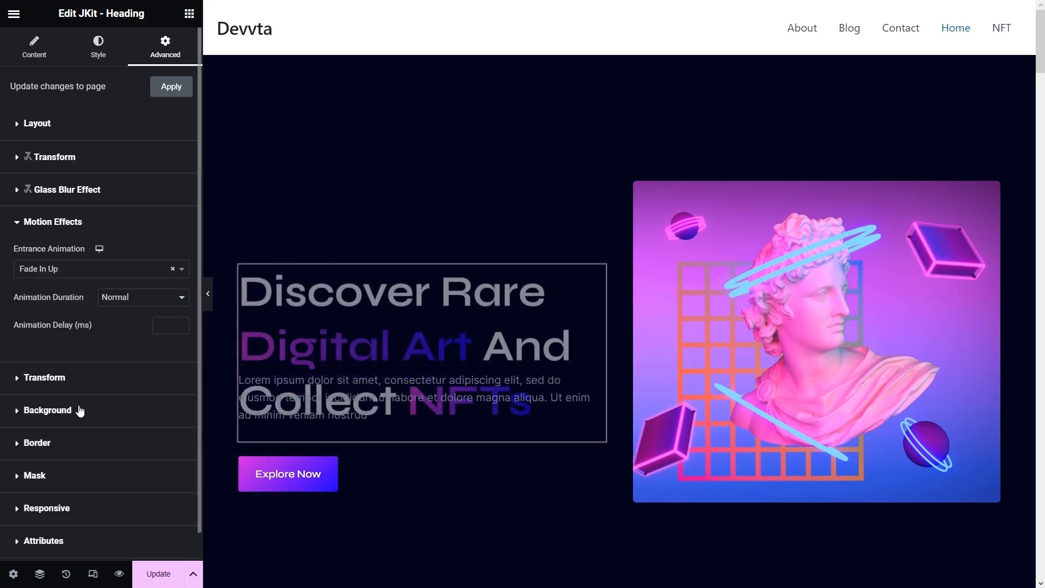
- Give the hero paragraph a Fade In Down entrance animation
left_click(339, 401)
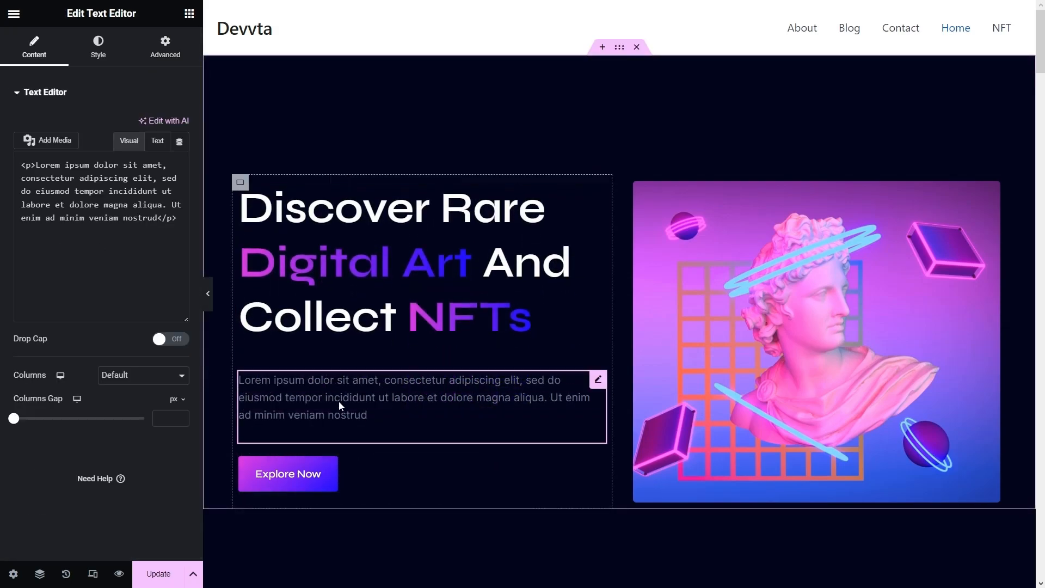
left_click(173, 53)
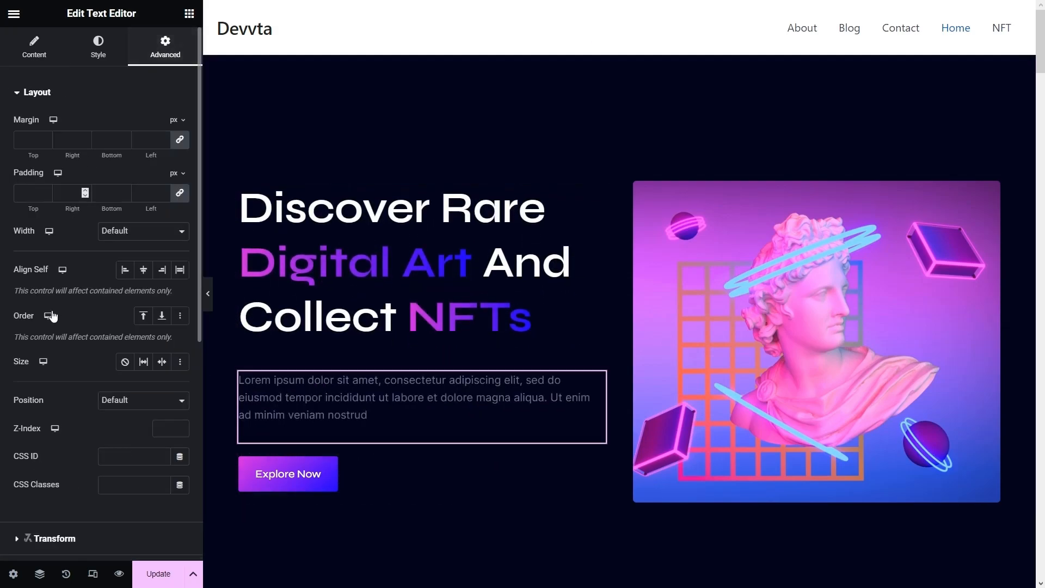
scroll(58, 310, "down", 6)
left_click(52, 228)
left_click(66, 240)
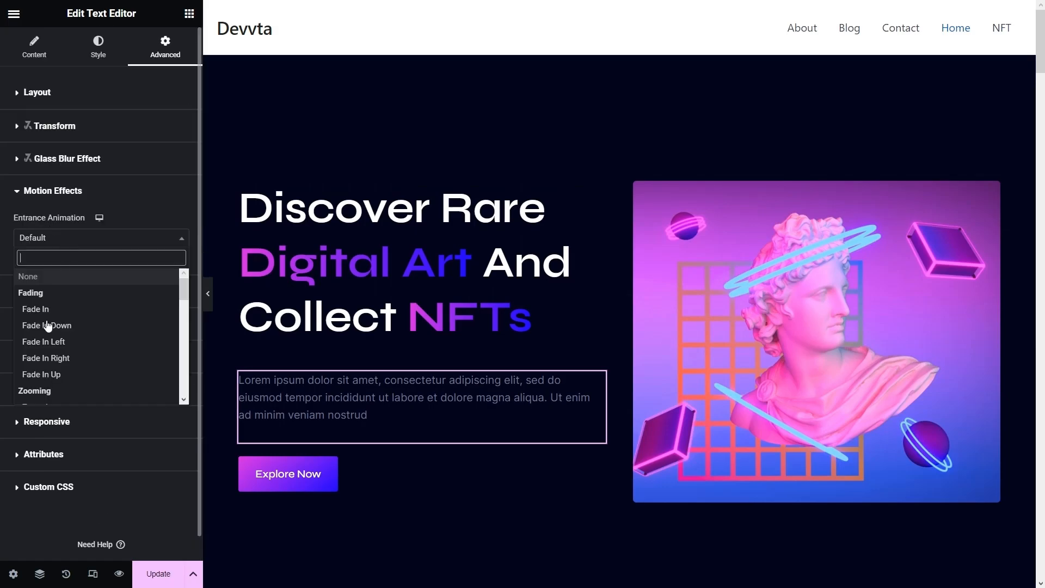
left_click(65, 326)
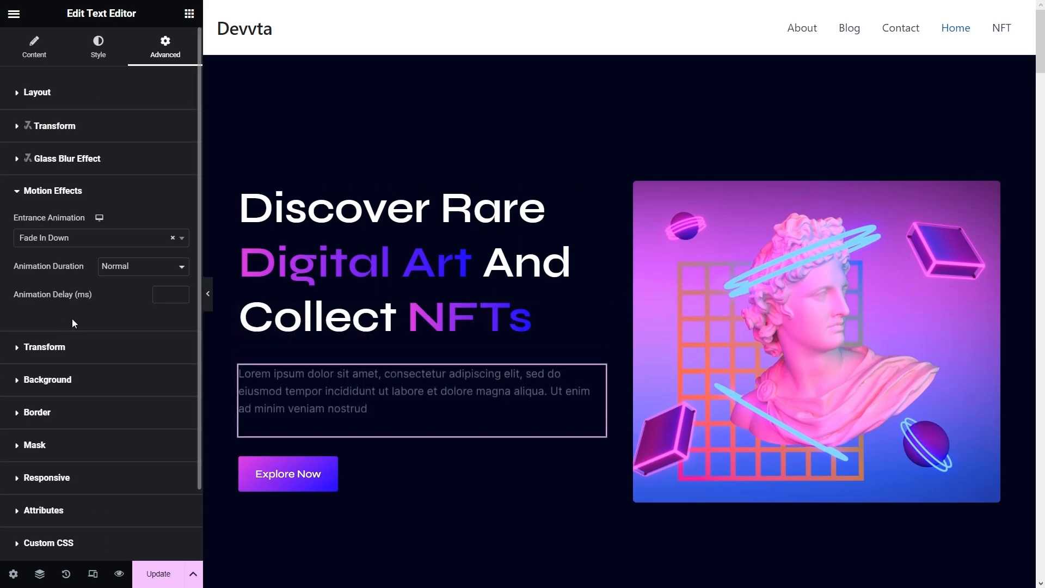
scroll(507, 426, "down", 6)
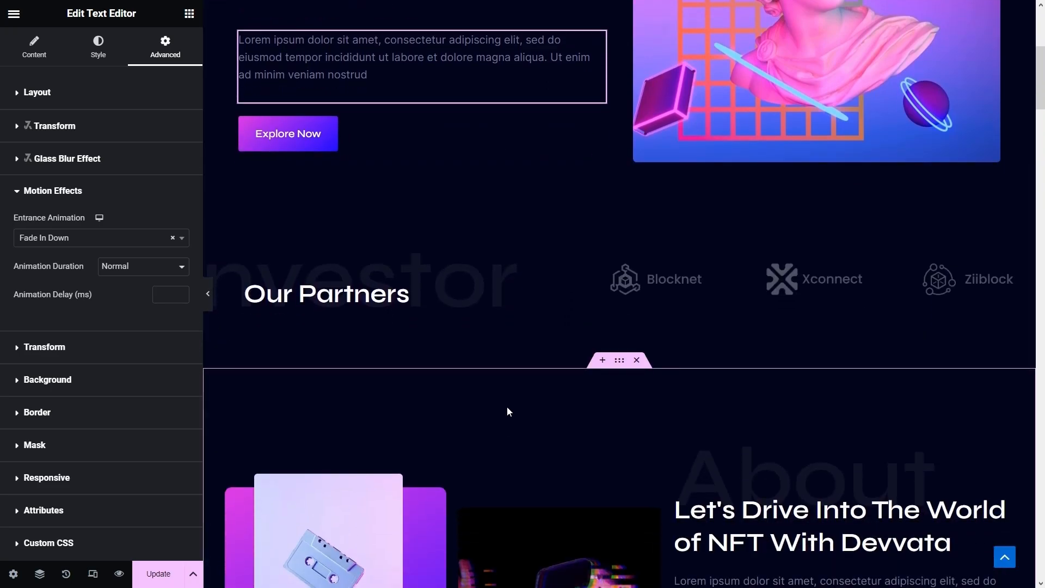
- Give the Our Partners heading a Fade In Left entrance animation
left_click(498, 249)
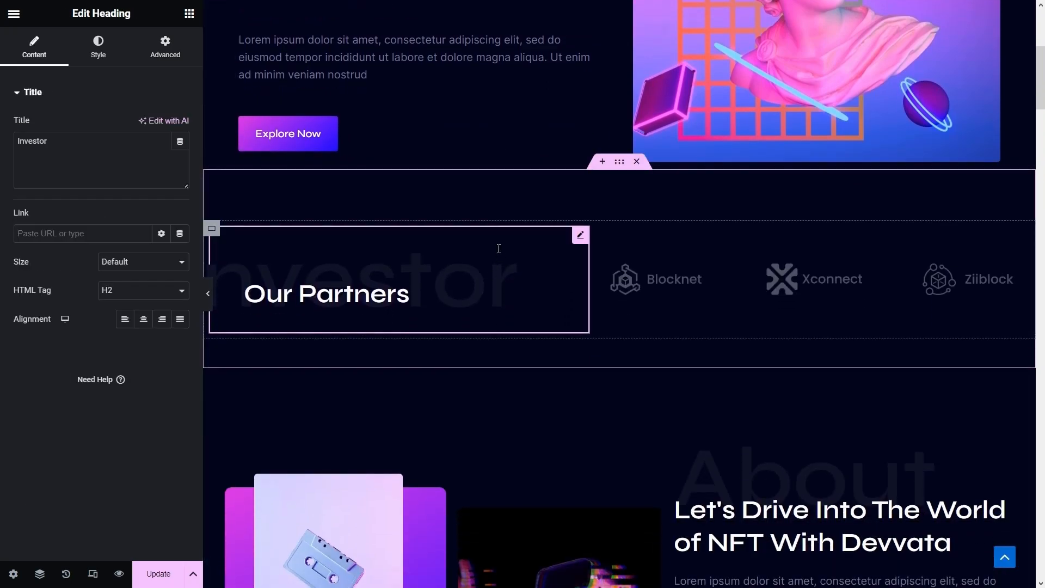
left_click(164, 46)
scroll(126, 243, "down", 3)
scroll(125, 244, "down", 3)
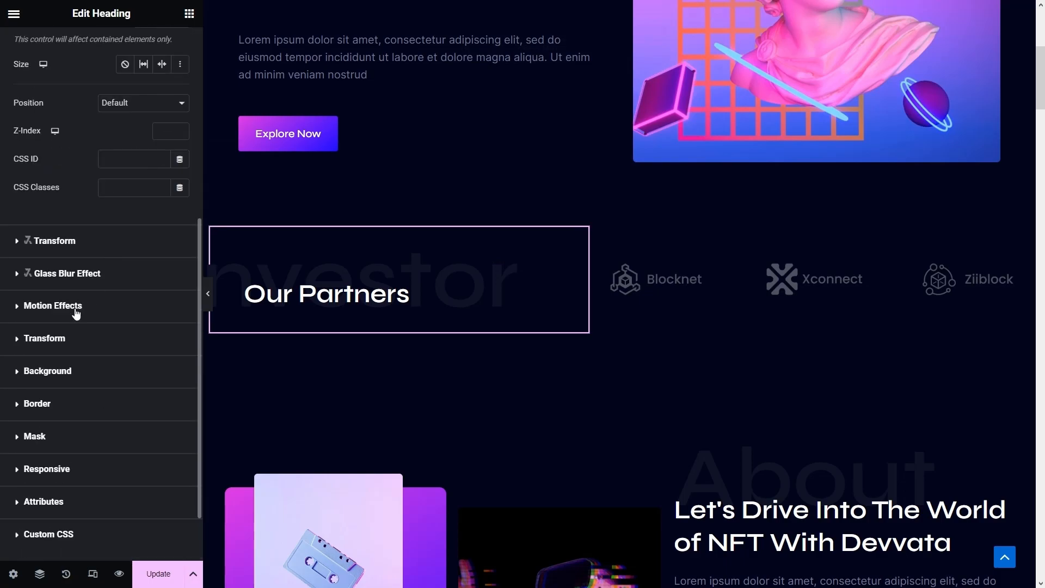
left_click(64, 305)
left_click(68, 243)
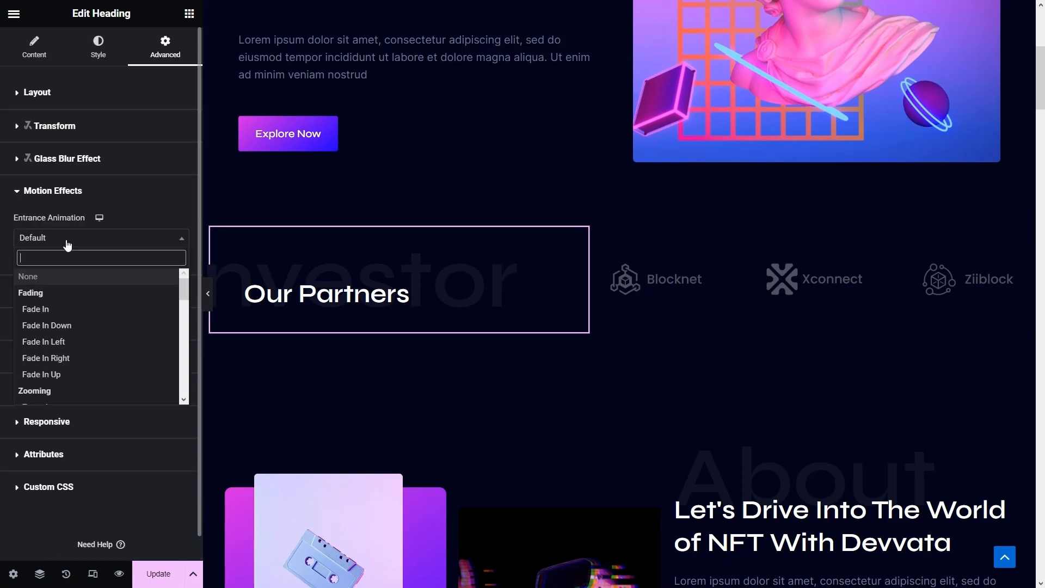
left_click(60, 342)
scroll(657, 364, "down", 3)
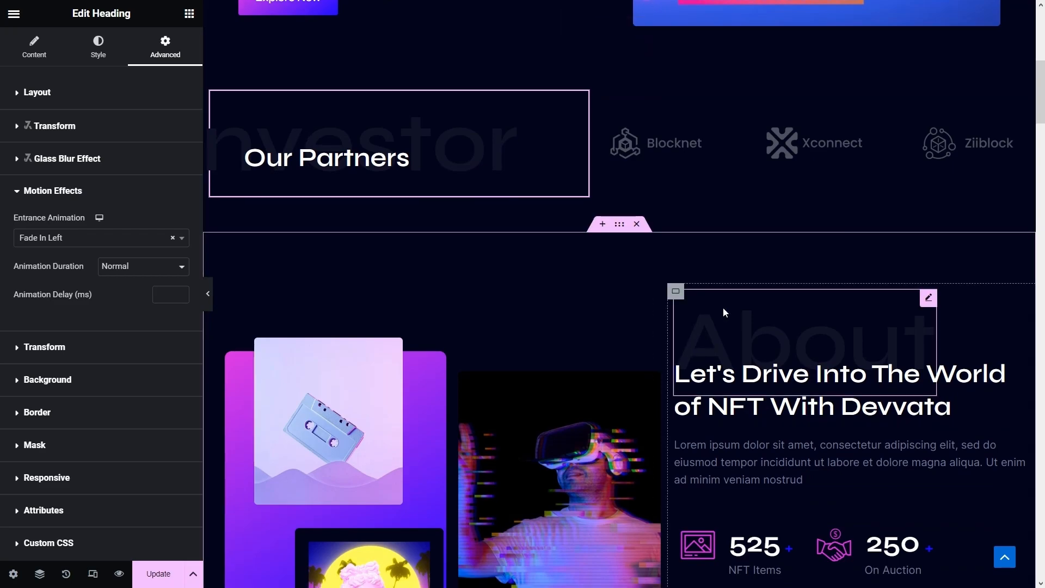
- Give the About heading a Fade In Right entrance animation
left_click(723, 311)
left_click(177, 42)
scroll(66, 222, "down", 6)
left_click(57, 235)
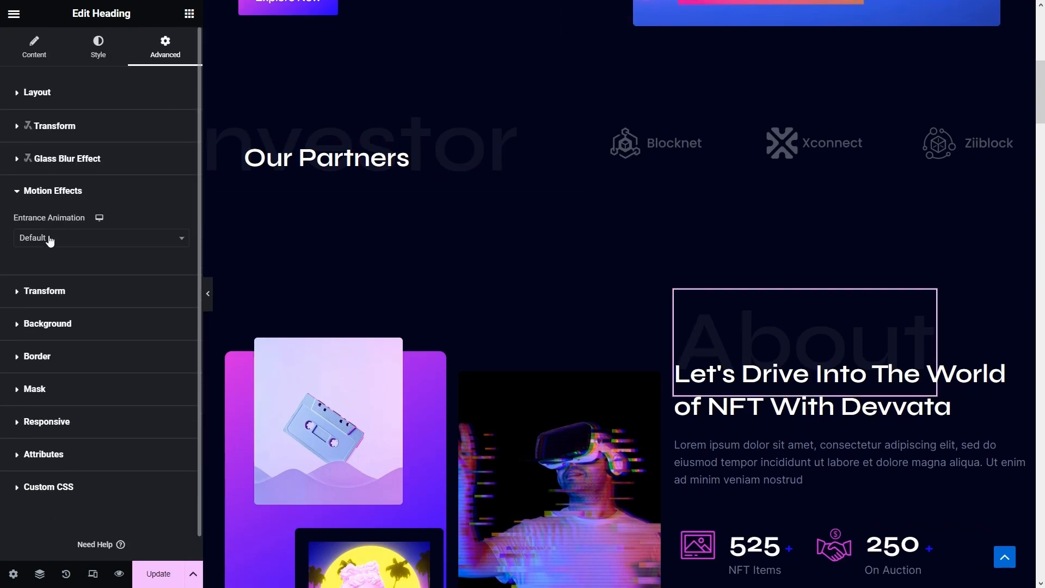
left_click(57, 239)
left_click(82, 359)
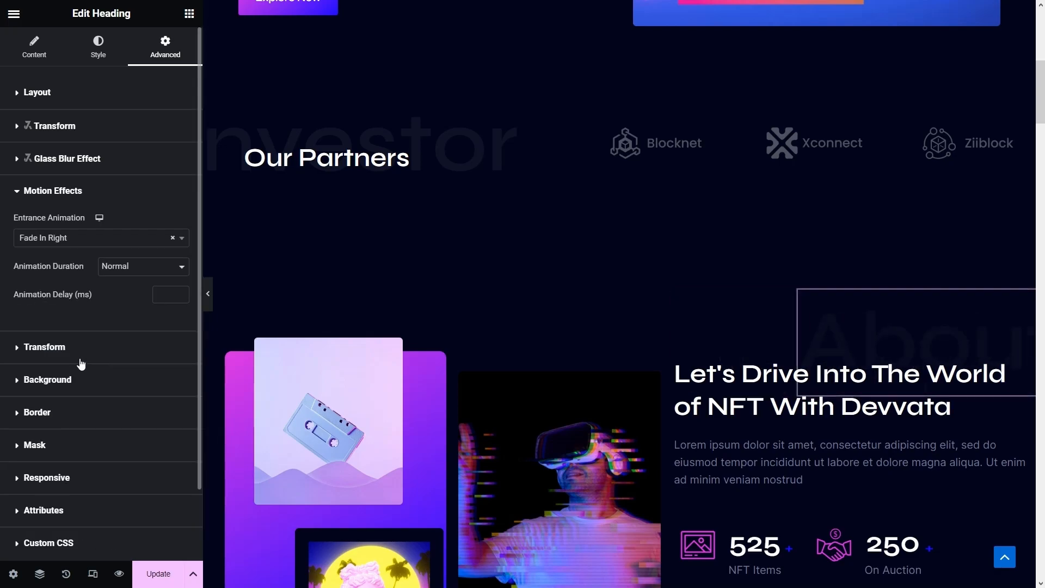
scroll(646, 305, "down", 4)
scroll(647, 308, "down", 8)
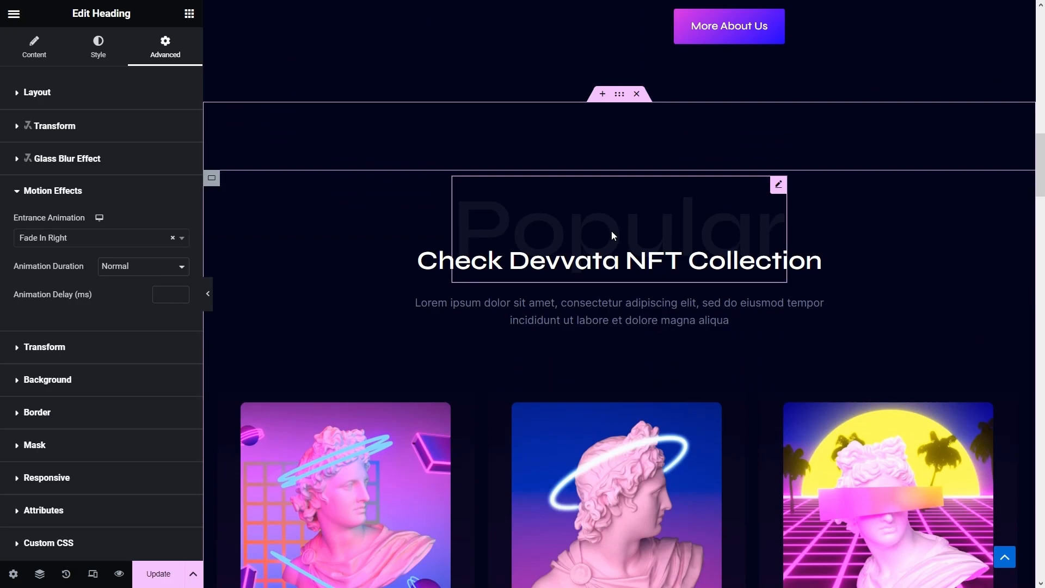
- Give the 'Check Devvata NFT Collection' heading a Fade In Up entrance at Slow duration
left_click(611, 232)
left_click(166, 49)
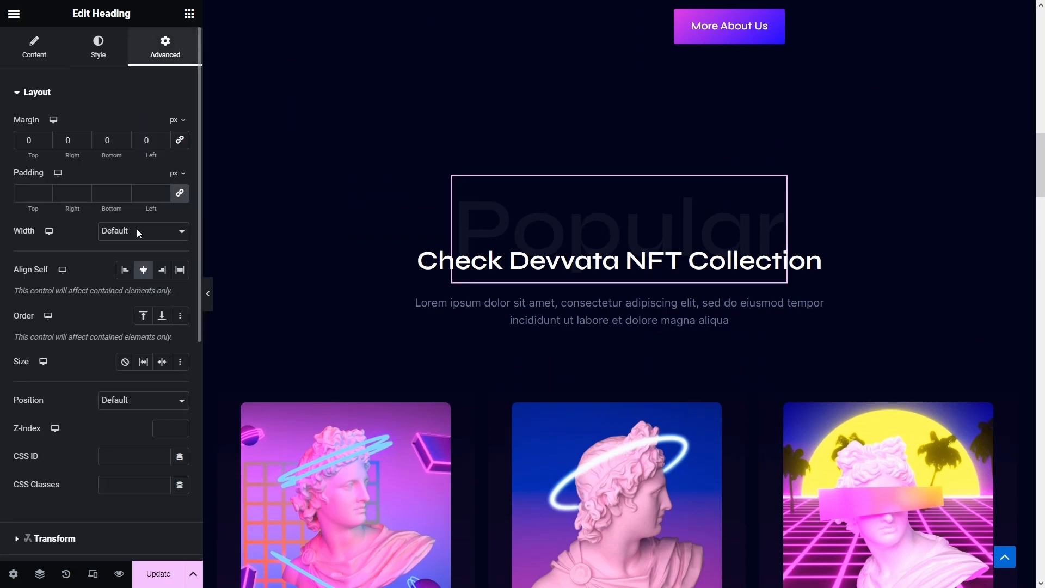
scroll(126, 259, "down", 5)
left_click(77, 265)
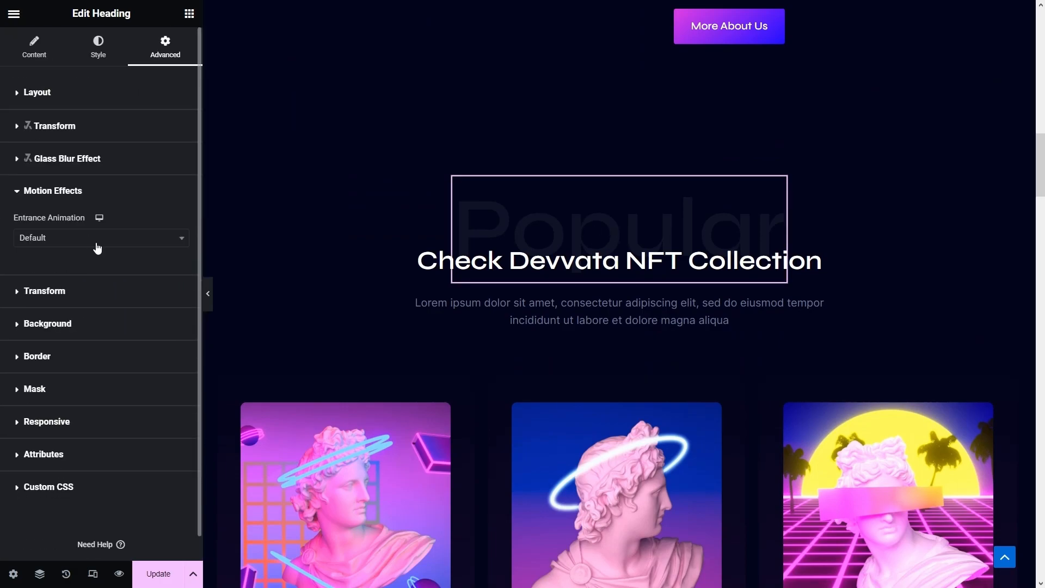
left_click(107, 238)
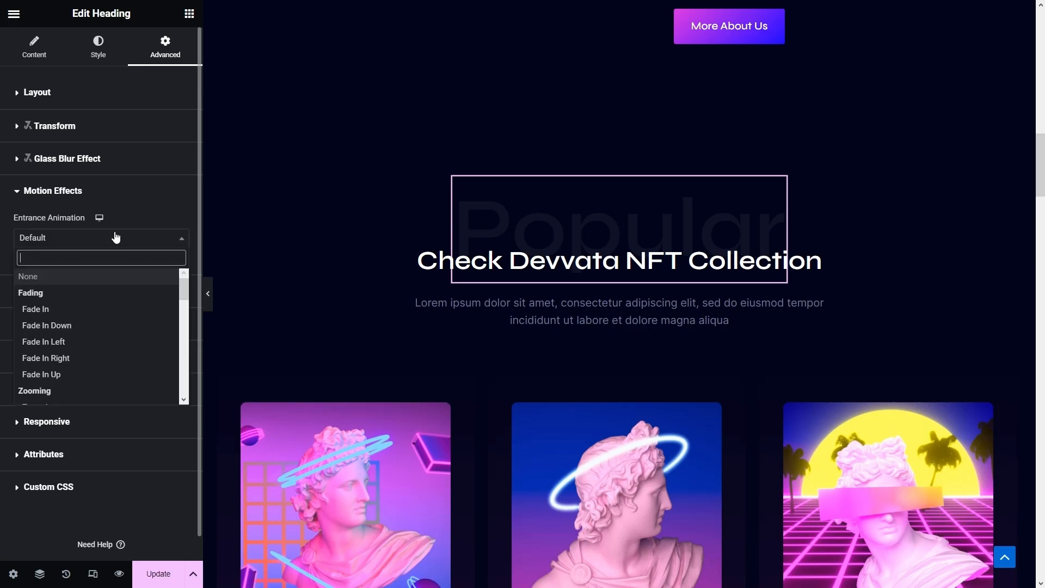
left_click(51, 377)
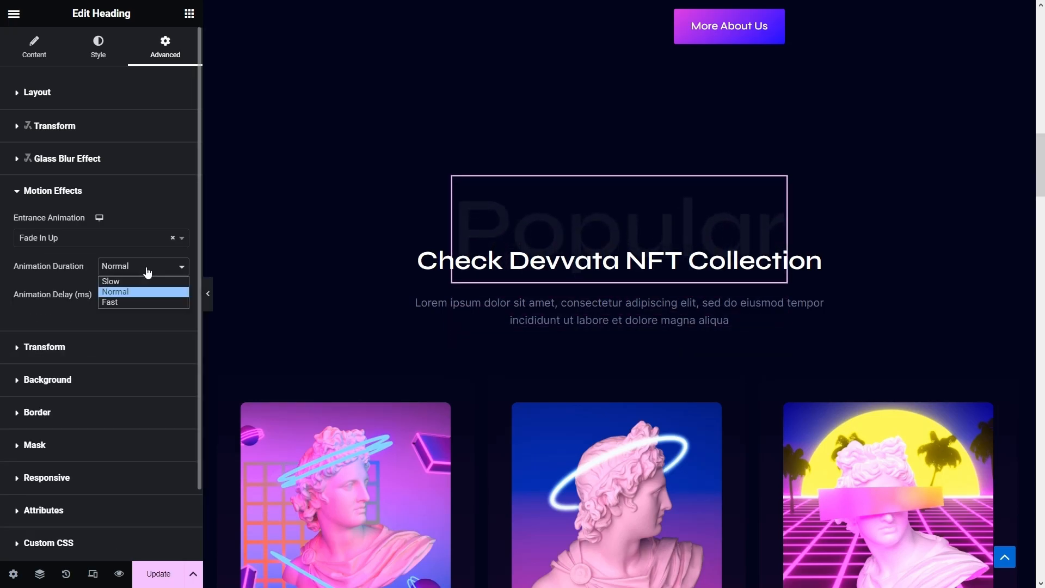
left_click(127, 282)
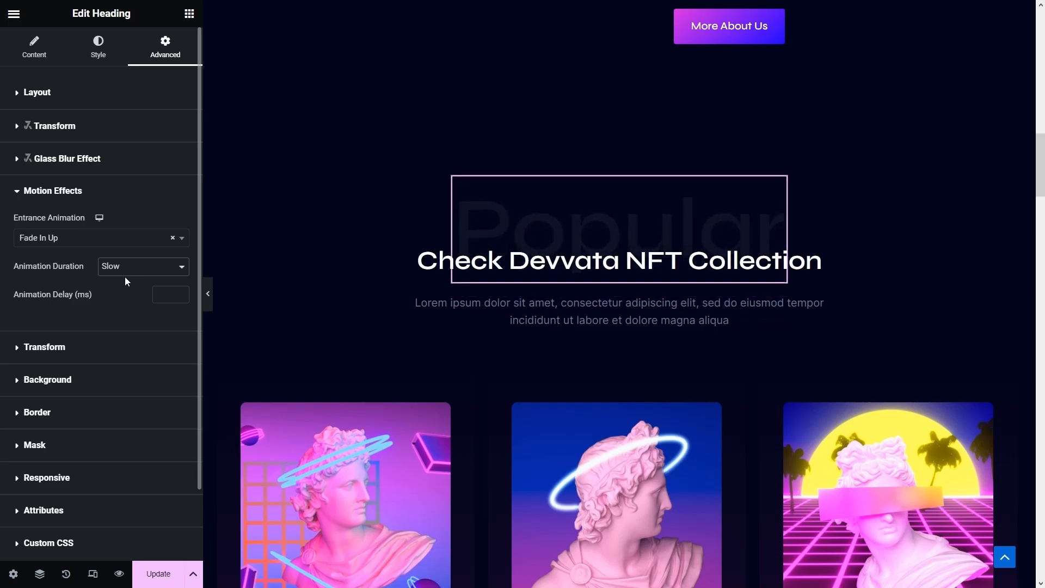
scroll(469, 304, "down", 3)
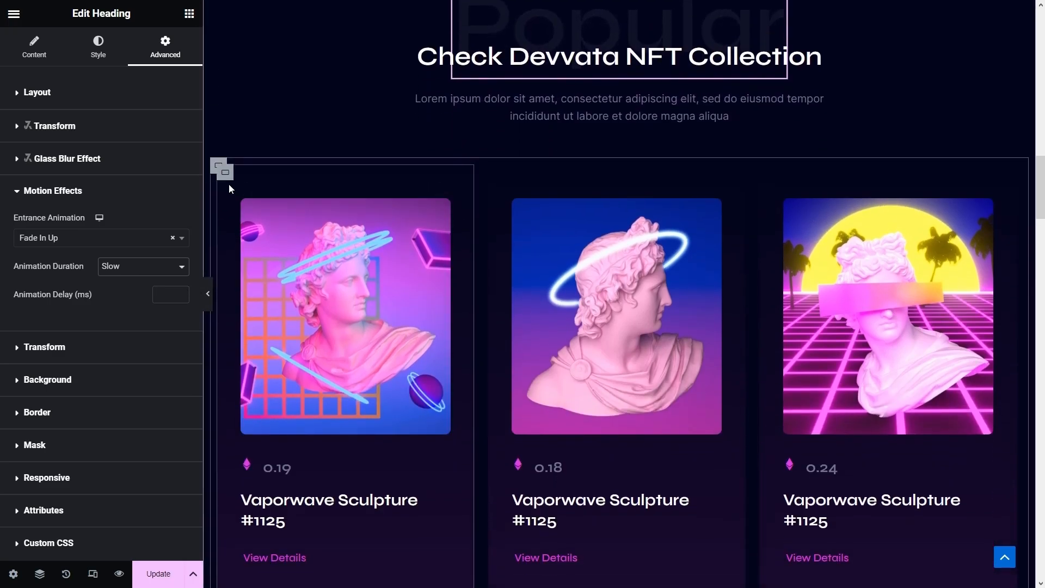
- Give the first NFT card container a Fade In Down entrance animation
left_click(226, 174)
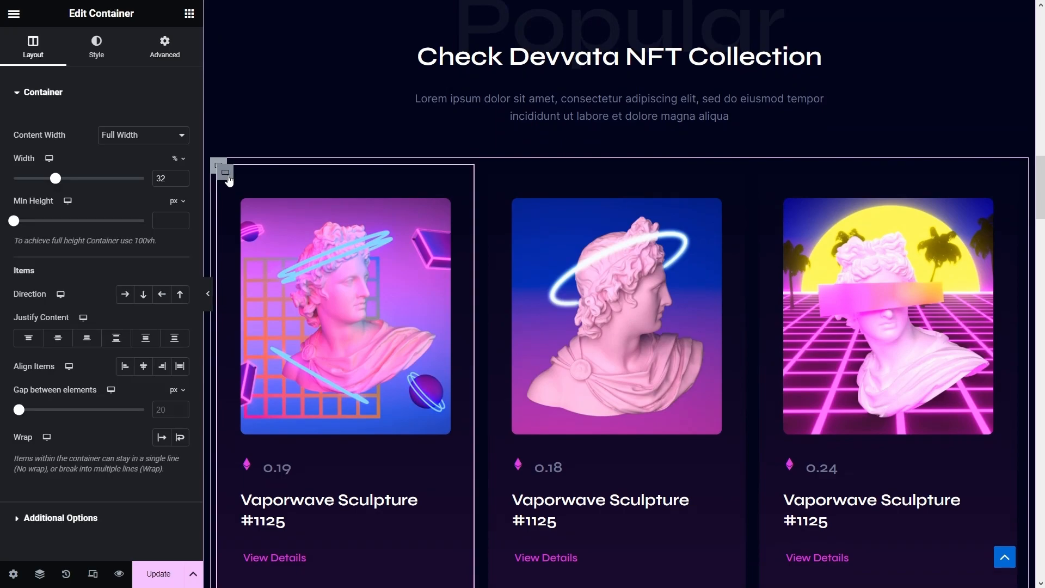
left_click(172, 38)
scroll(105, 210, "down", 3)
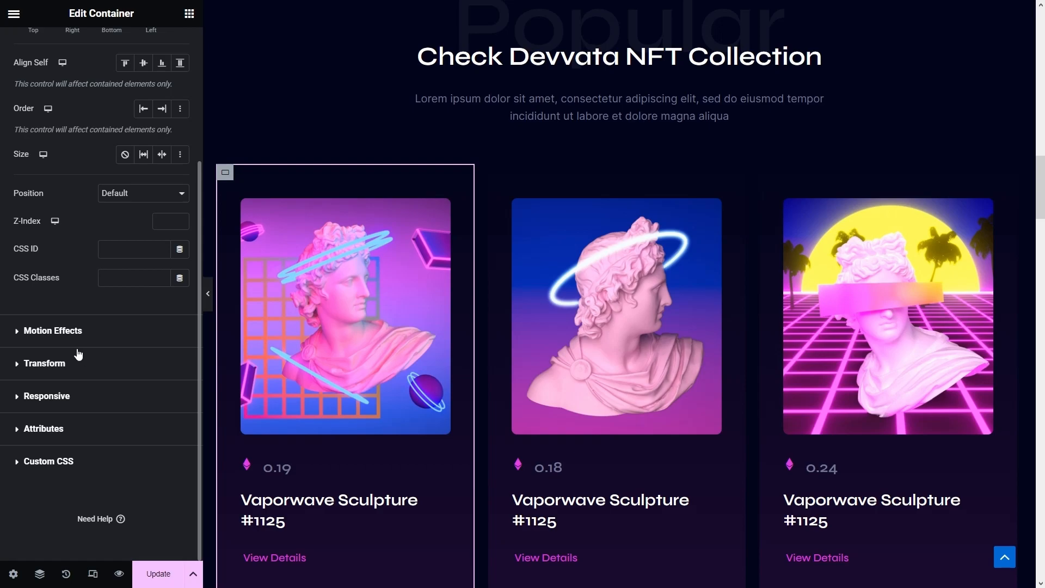
left_click(65, 332)
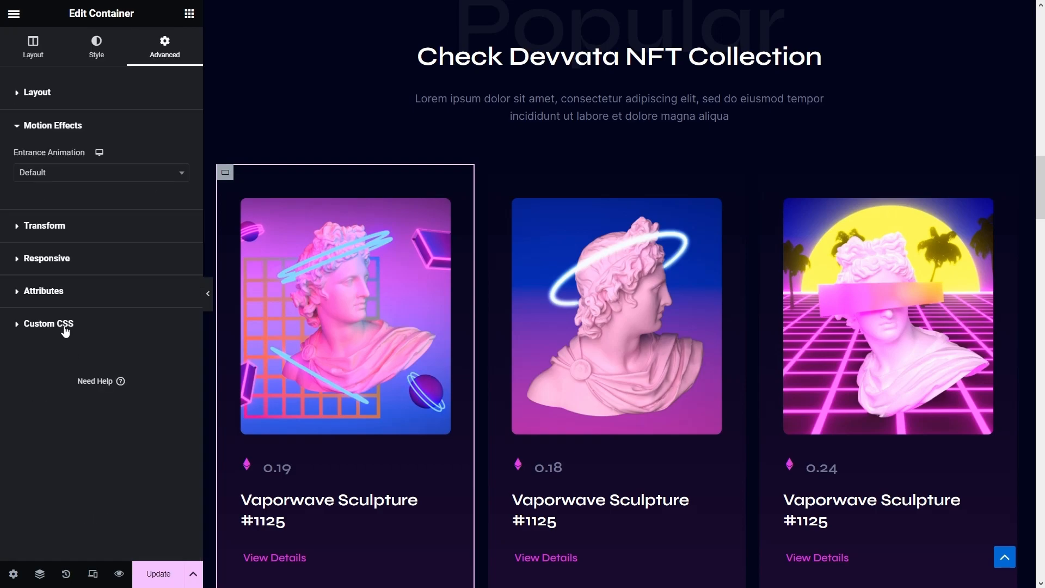
left_click(67, 173)
left_click(63, 261)
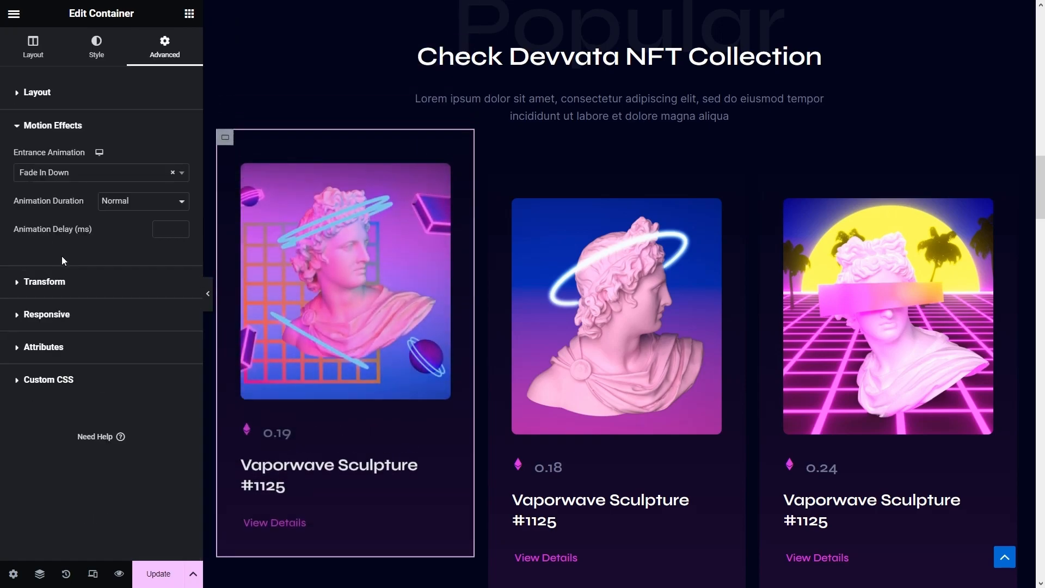
- Copy the first card and paste its style onto the second and third cards
right_click(225, 173)
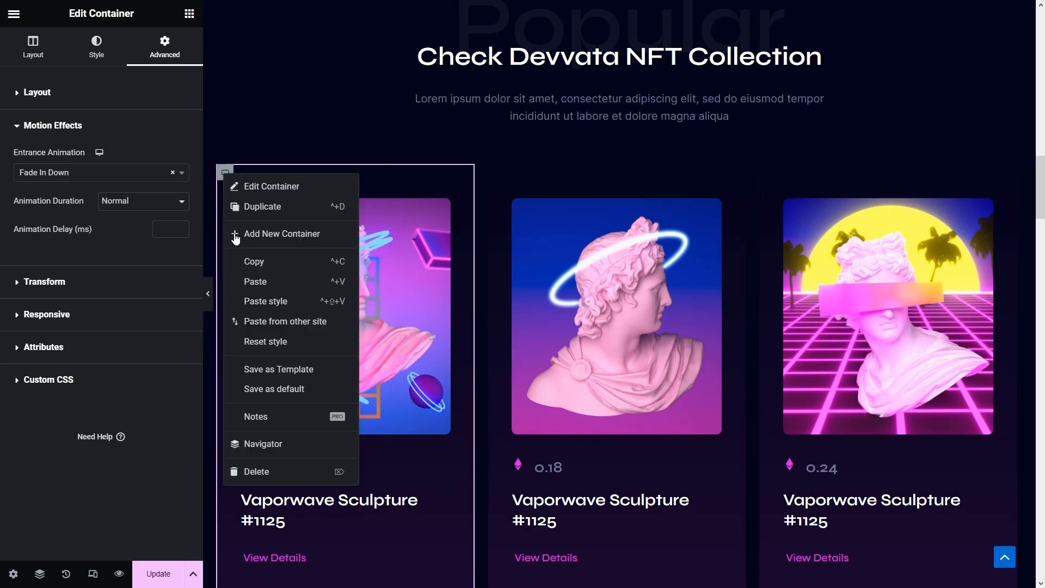
left_click(246, 260)
right_click(496, 171)
left_click(552, 299)
right_click(767, 172)
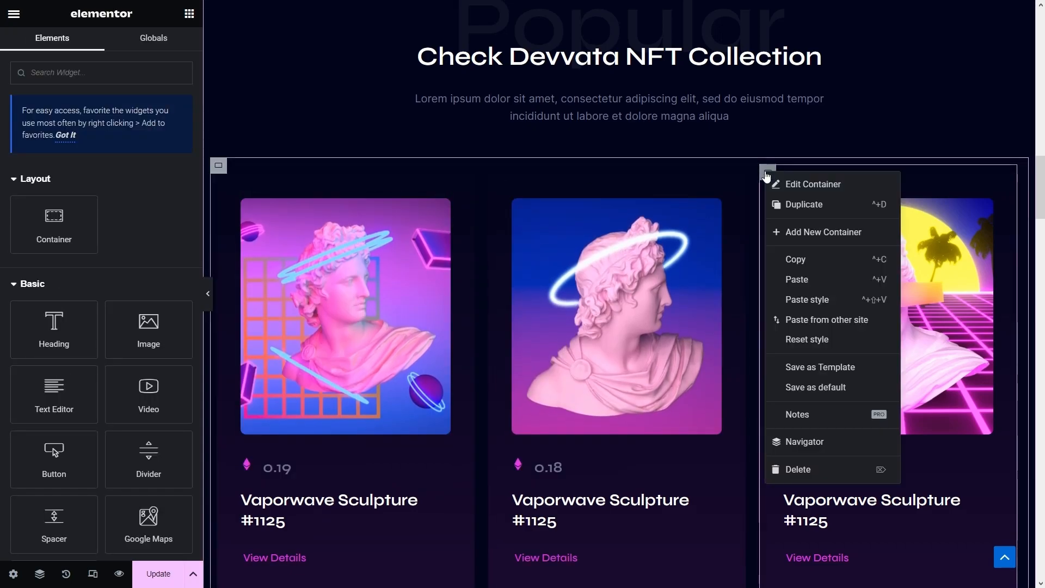
left_click(804, 299)
scroll(814, 302, "down", 4)
- Paste the same animation style onto the three lower-row NFT cards
right_click(223, 273)
left_click(286, 390)
scroll(503, 145, "down", 3)
right_click(496, 137)
left_click(539, 262)
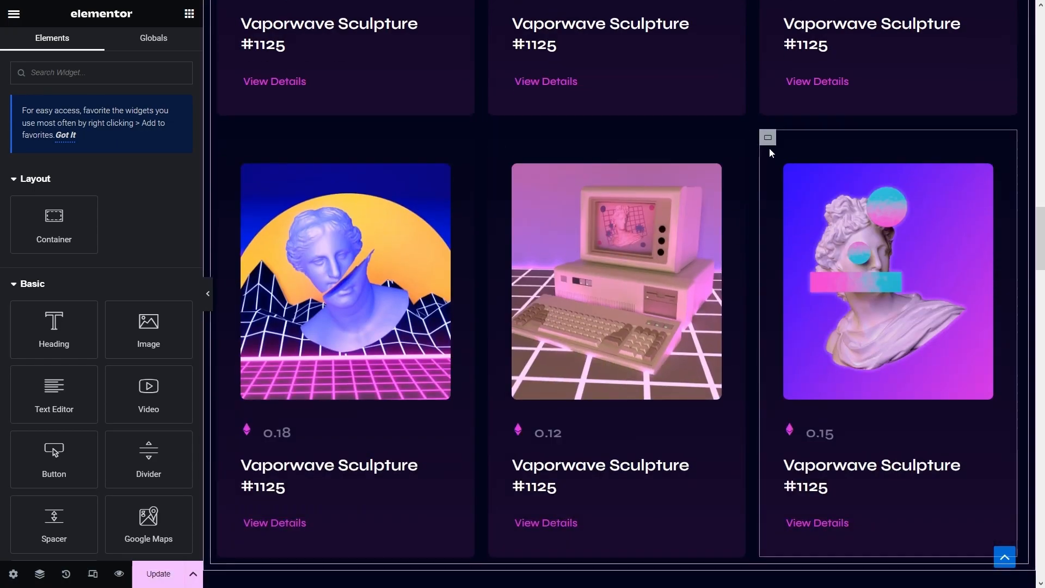
right_click(767, 140)
left_click(816, 267)
scroll(677, 304, "down", 5)
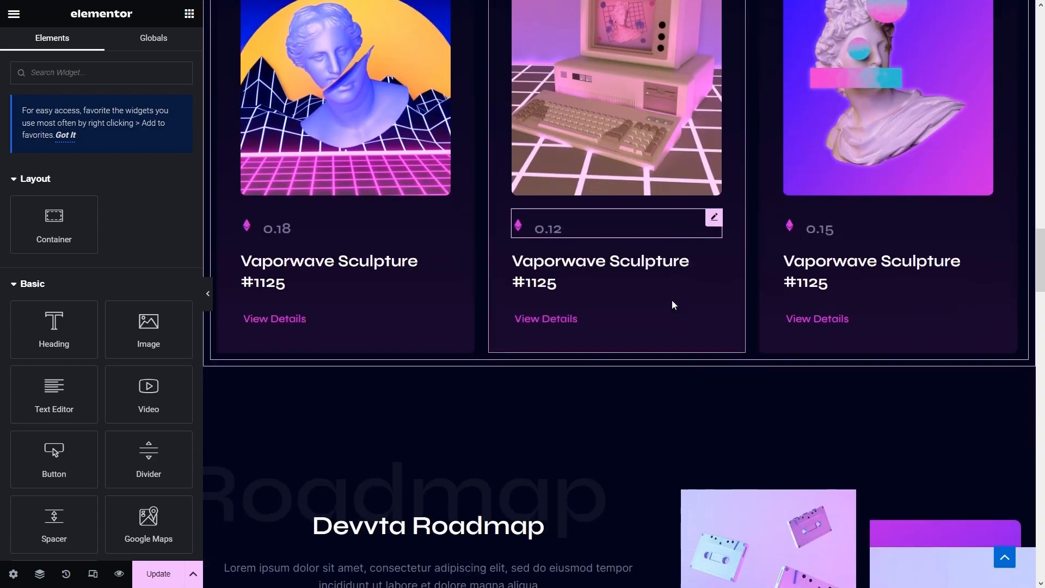
scroll(673, 302, "down", 2)
- Give the Devvta Roadmap heading a Fade In Left entrance animation
left_click(535, 200)
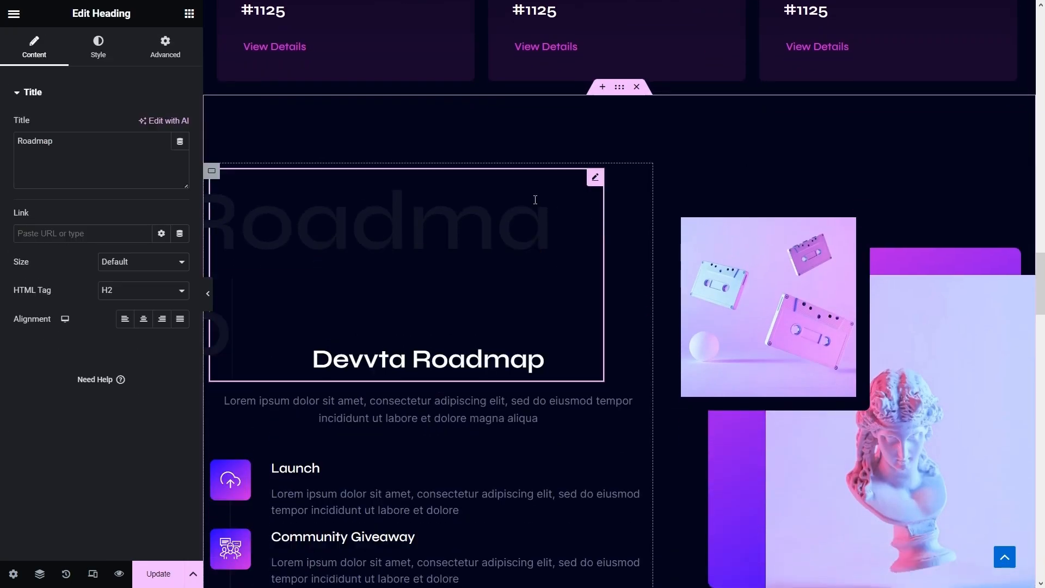
left_click(165, 45)
scroll(150, 229, "down", 2)
scroll(150, 235, "down", 3)
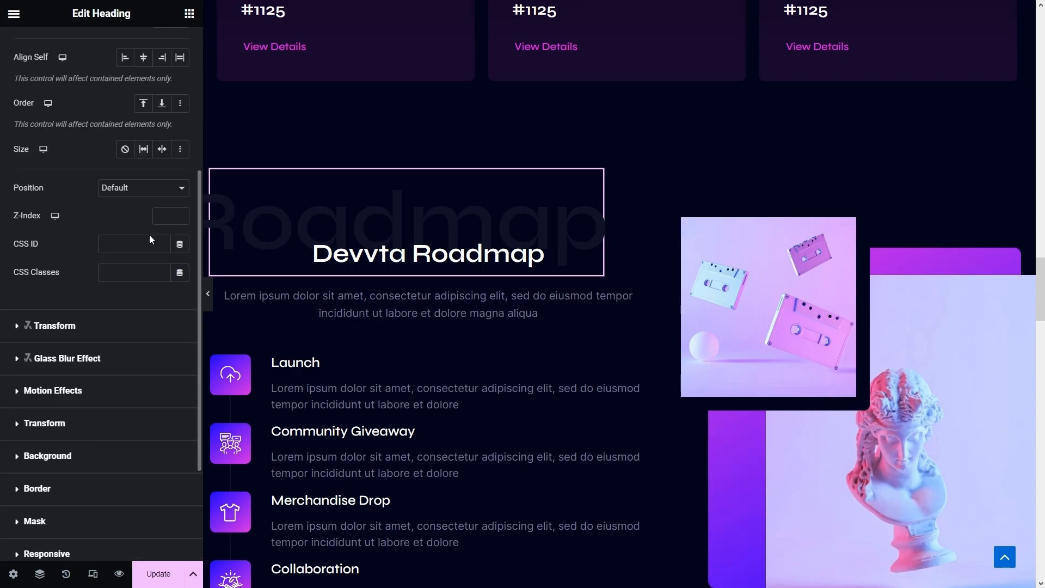
left_click(80, 389)
left_click(71, 240)
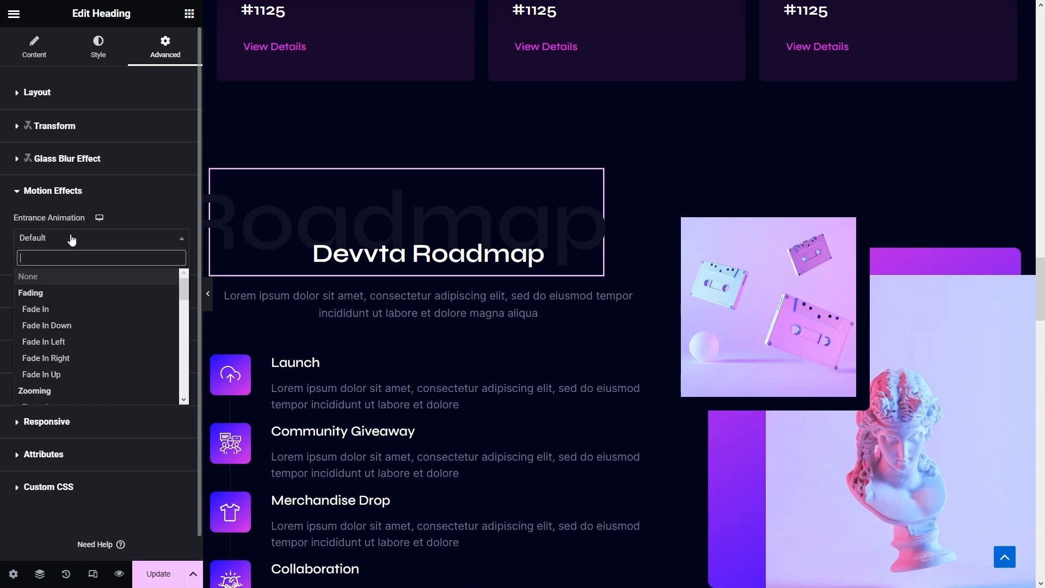
left_click(61, 347)
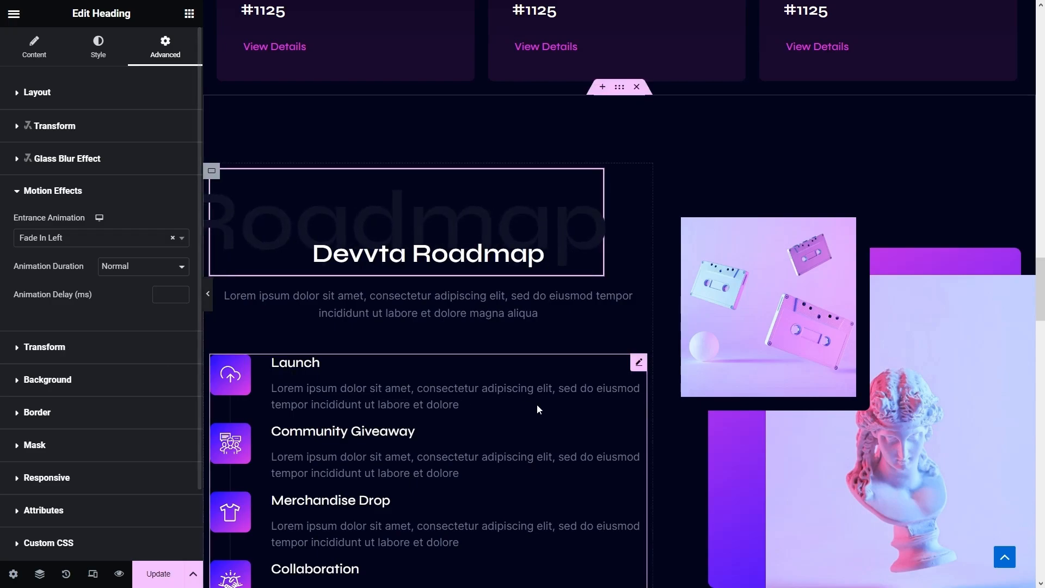
scroll(703, 252, "down", 1)
- Give the cassette image beside the roadmap a Fade In Right entrance animation
left_click(753, 207)
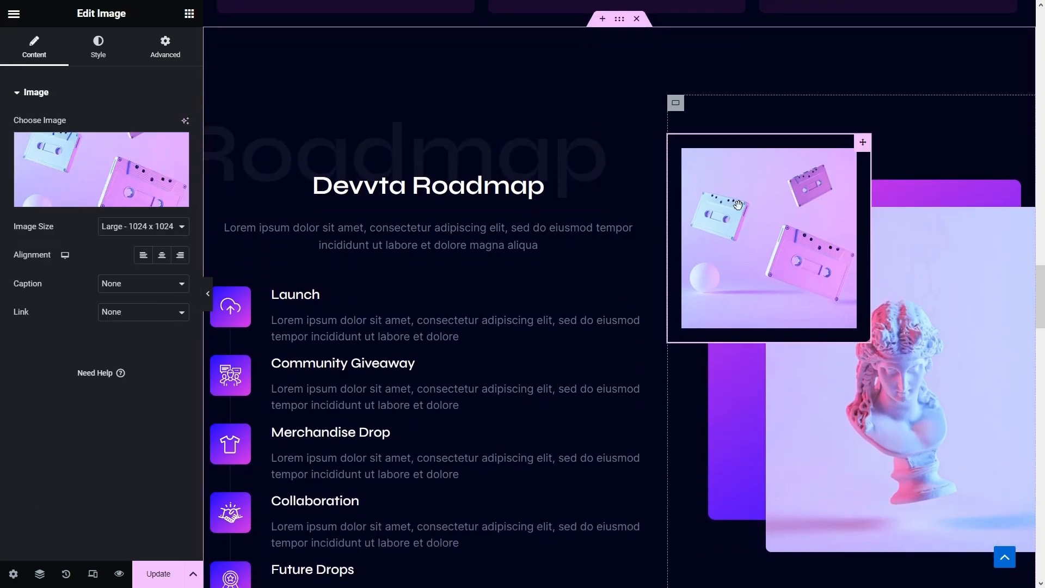
left_click(166, 45)
scroll(87, 327, "down", 10)
left_click(72, 273)
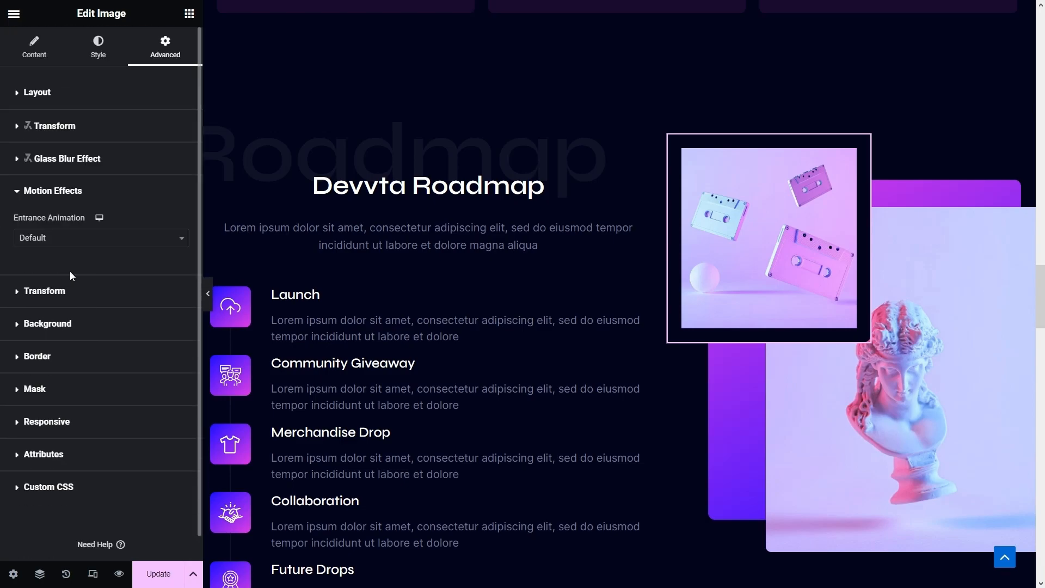
left_click(88, 239)
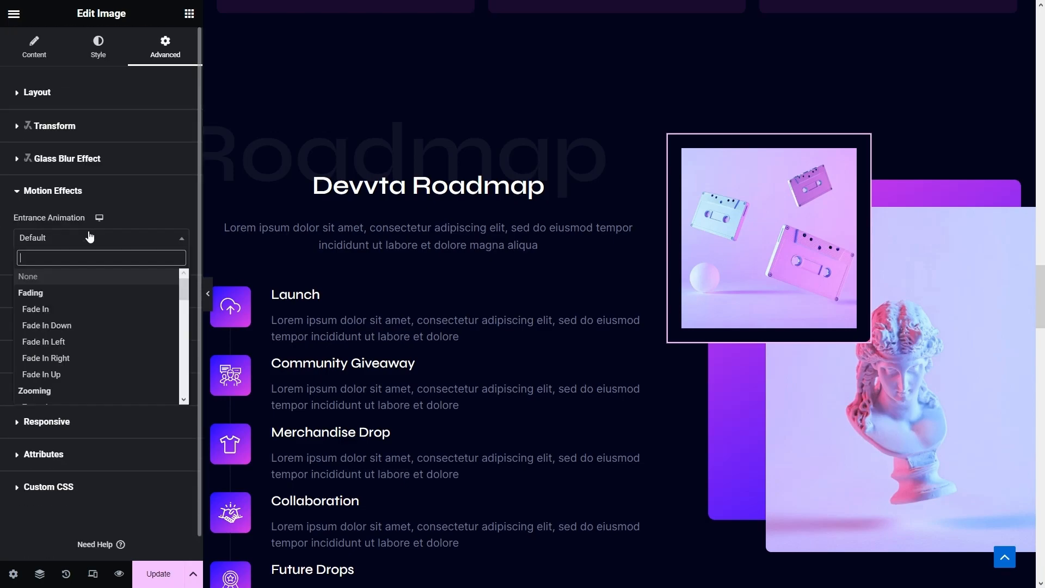
left_click(70, 357)
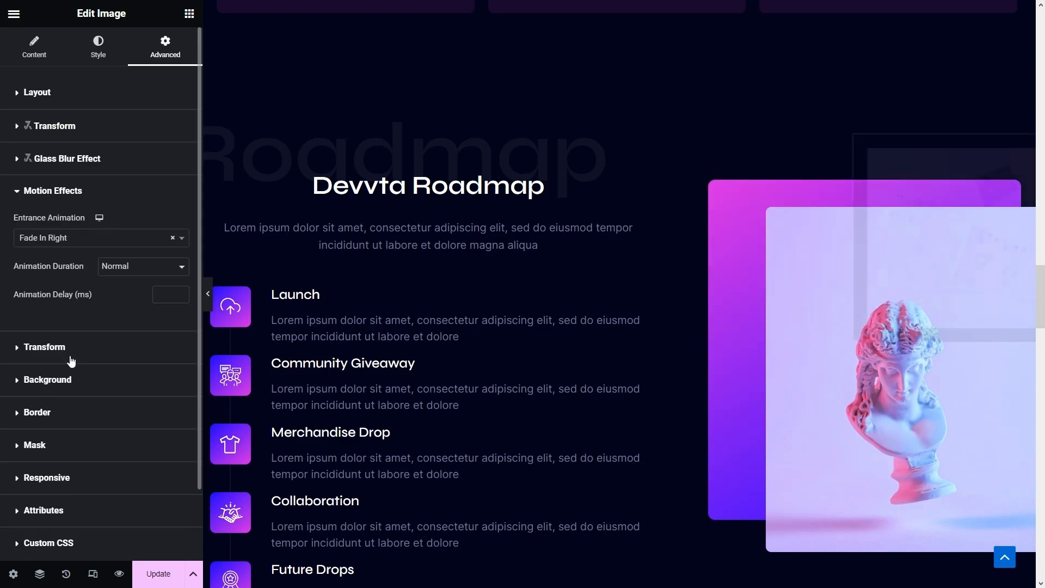
- Give the bust image a Fade In Right entrance animation
left_click(943, 368)
left_click(165, 43)
scroll(137, 132, "down", 12)
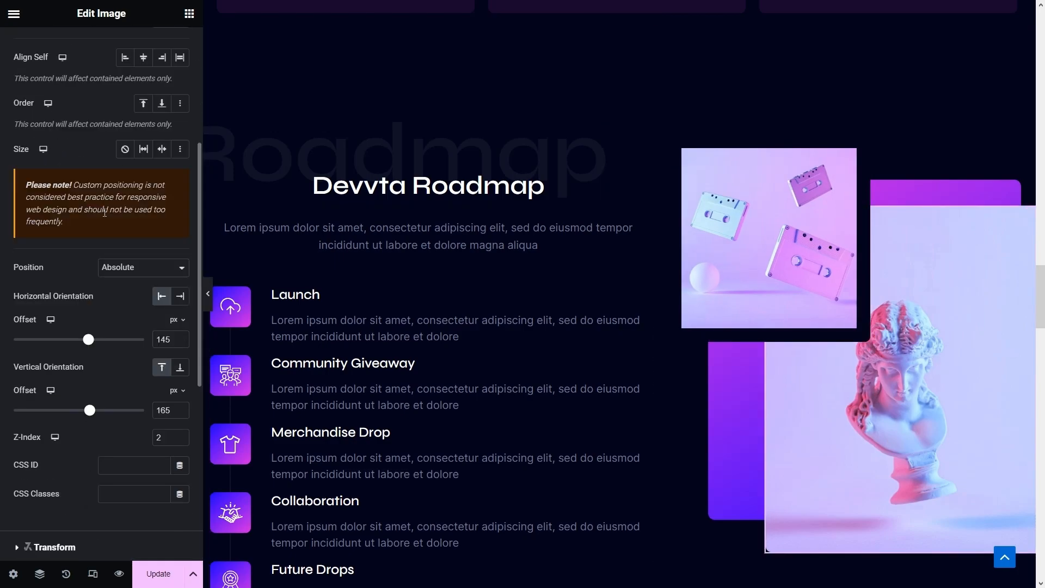
left_click(52, 272)
left_click(73, 237)
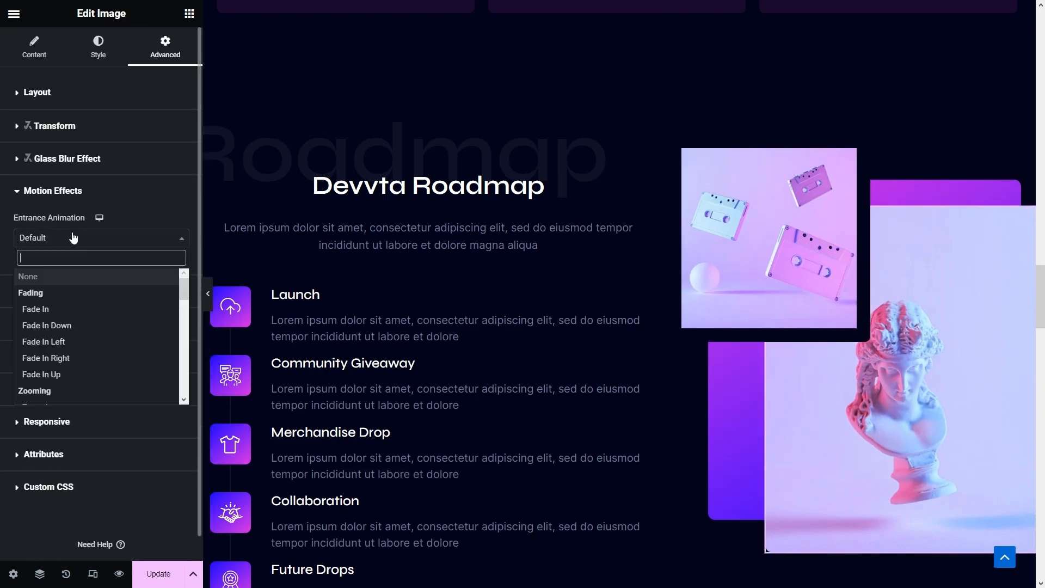
left_click(74, 357)
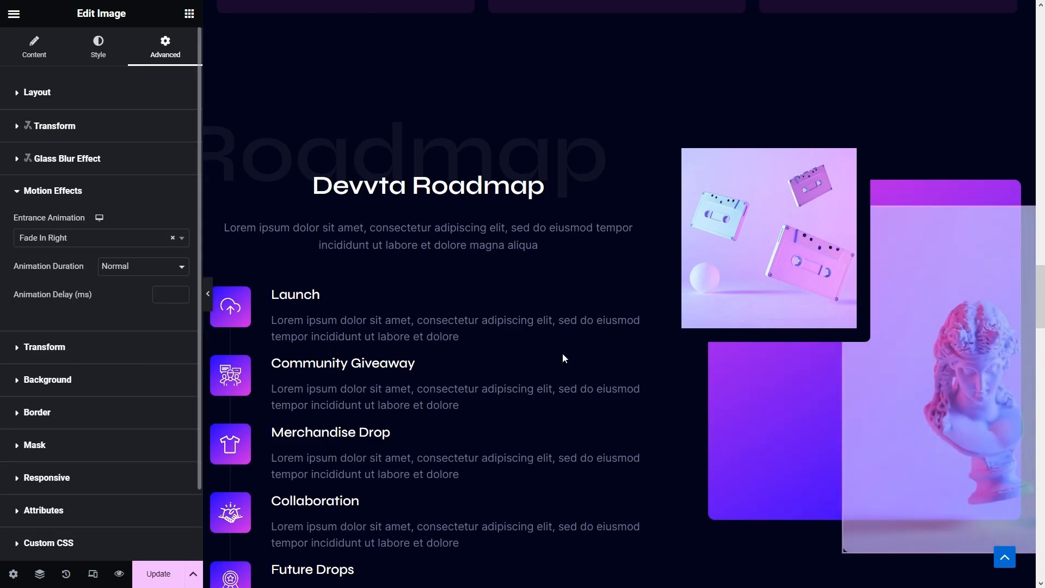
scroll(513, 365, "down", 10)
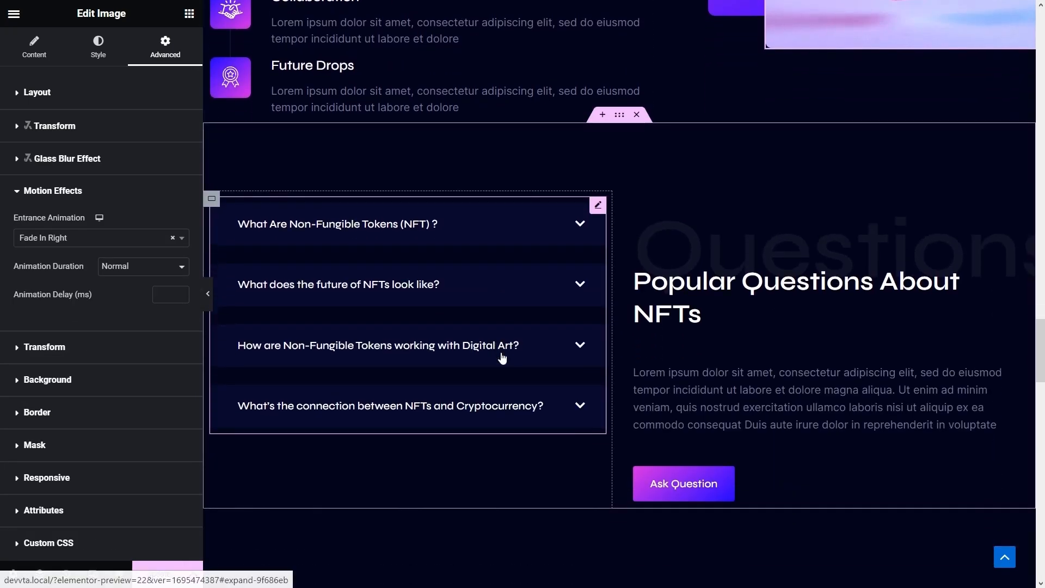
- Give the faint Questions background heading a Fade In Right entrance animation
left_click(680, 201)
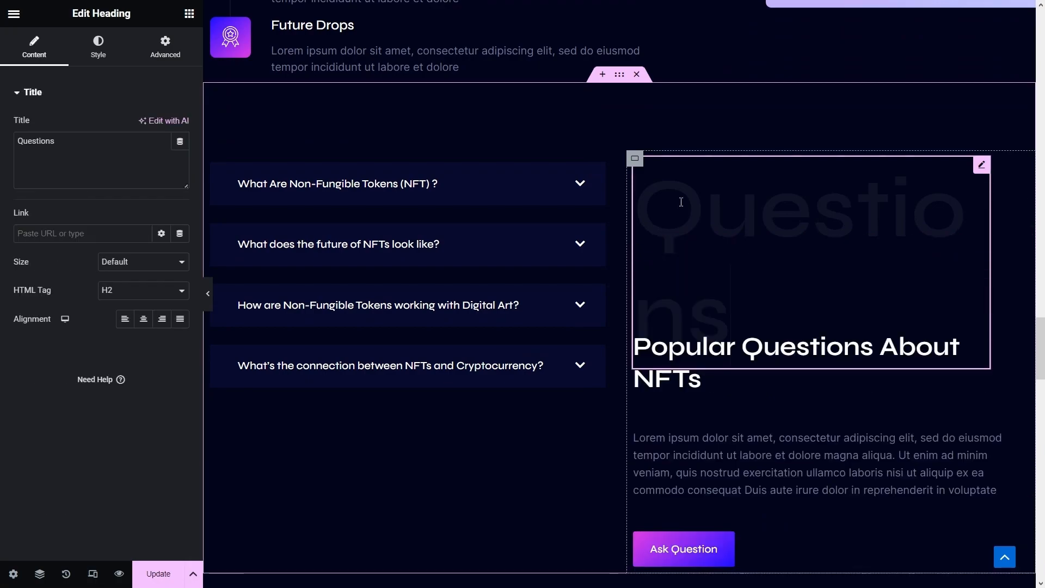
left_click(171, 48)
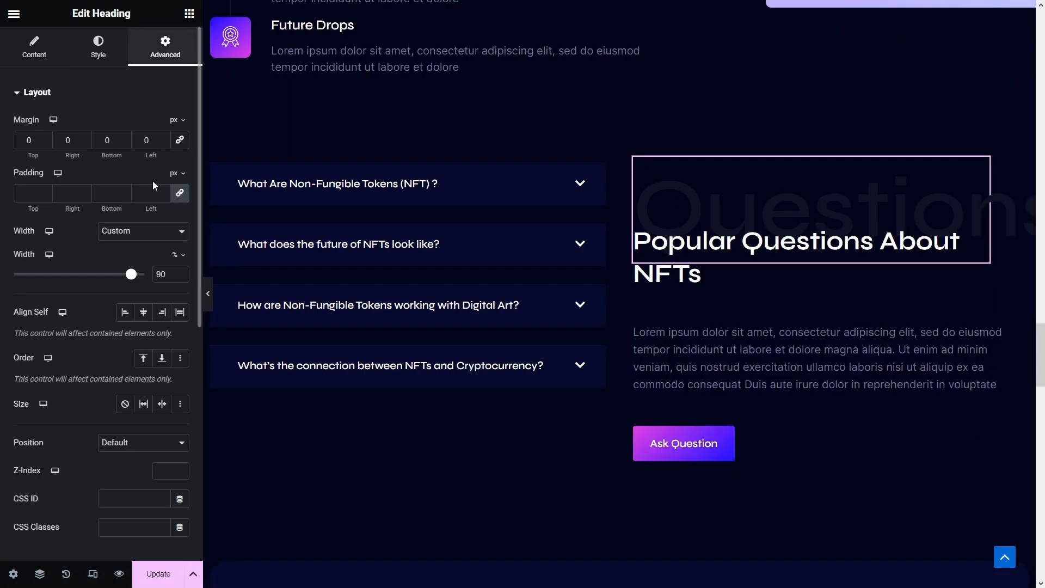
scroll(136, 283, "down", 7)
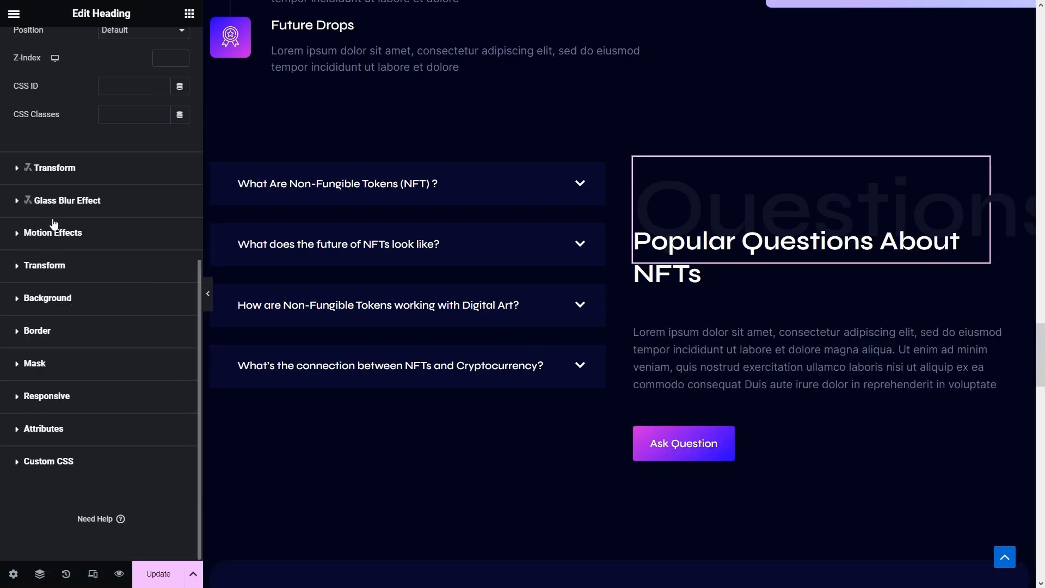
left_click(55, 233)
left_click(85, 241)
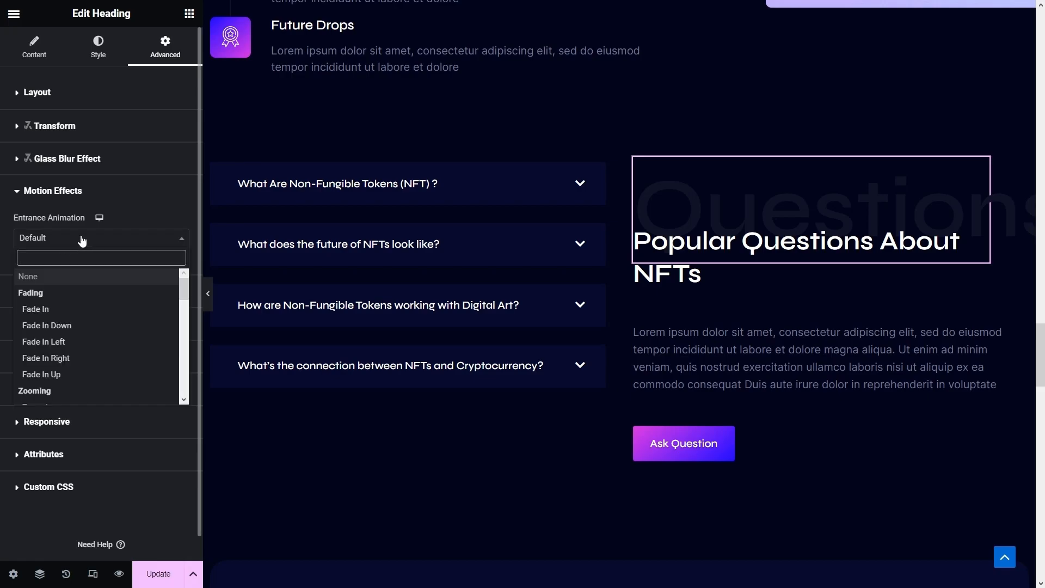
left_click(63, 357)
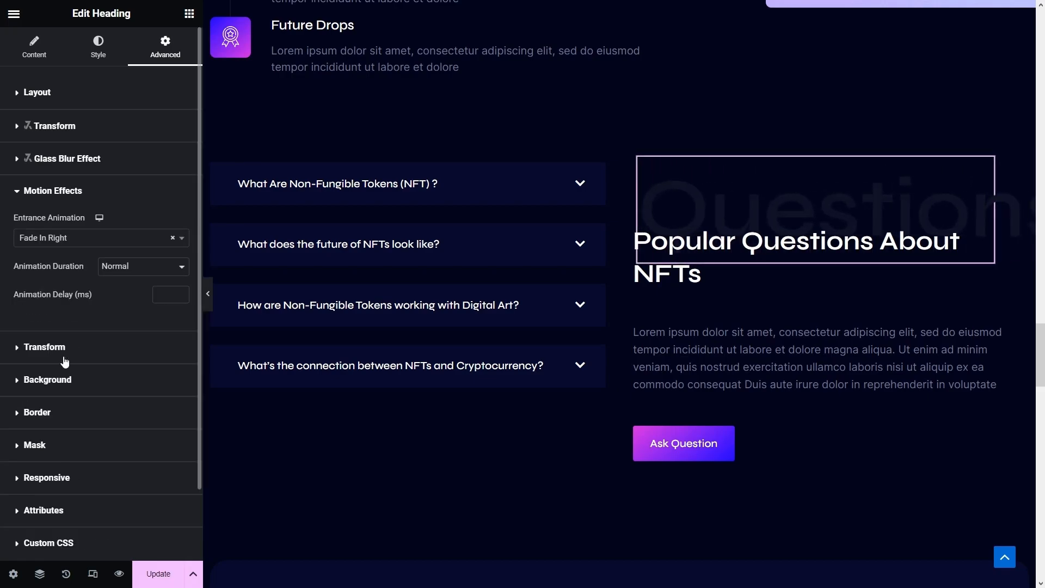
scroll(413, 400, "down", 7)
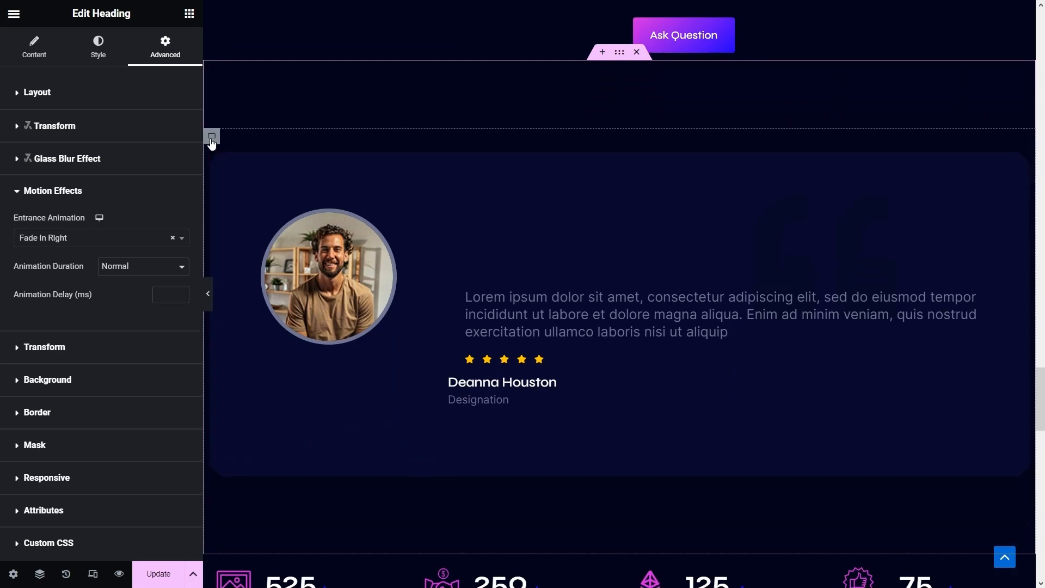
- Give the testimonial section container a Fade In Left entrance animation
left_click(211, 137)
left_click(162, 42)
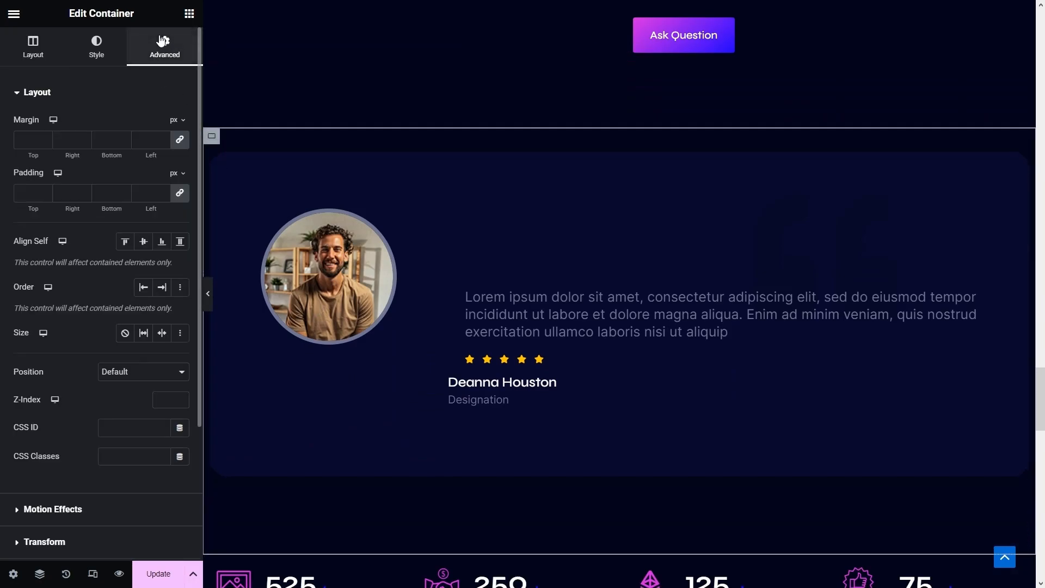
scroll(75, 350, "down", 3)
left_click(77, 332)
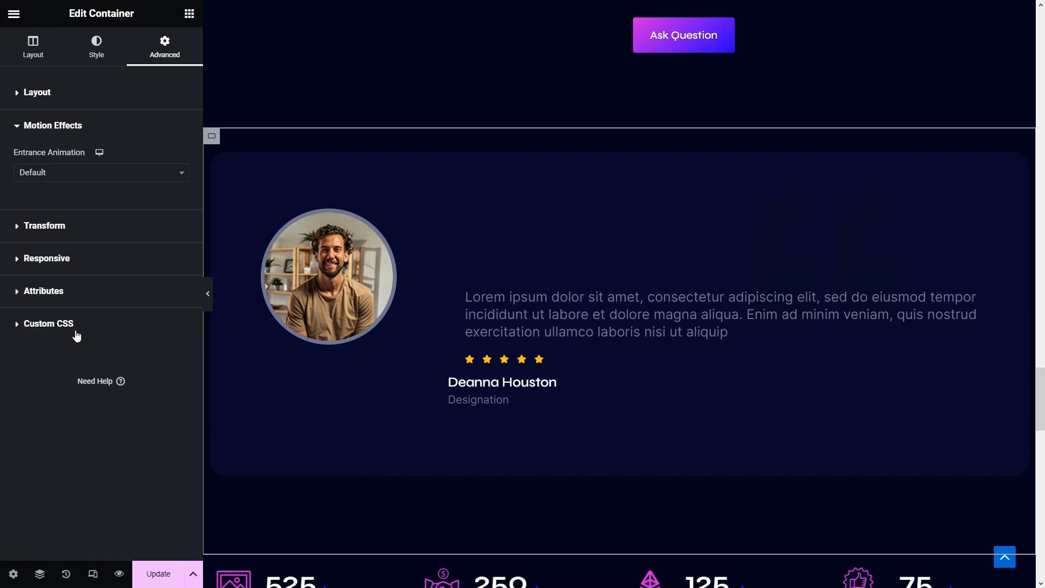
left_click(128, 172)
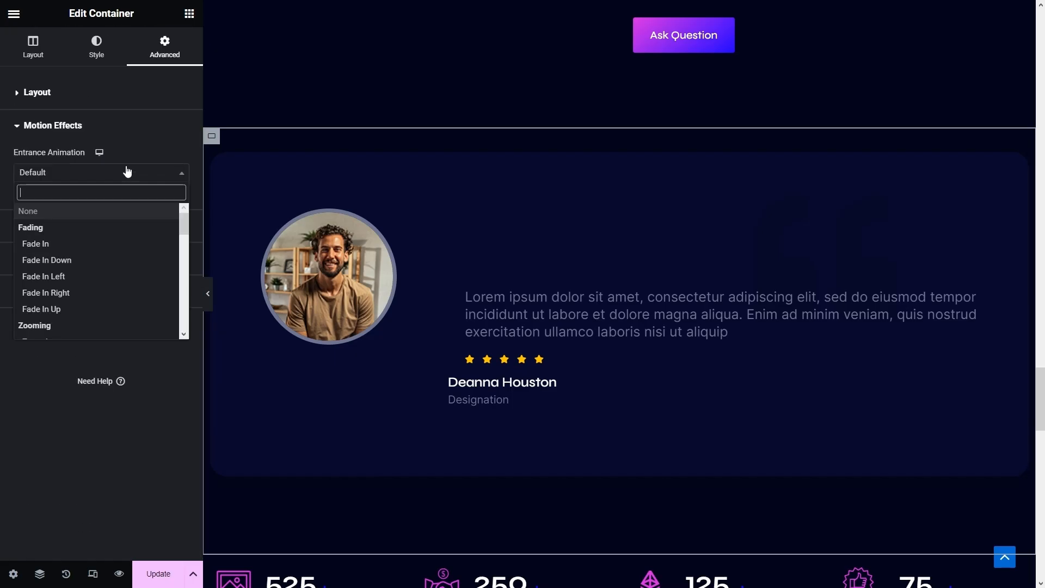
left_click(80, 284)
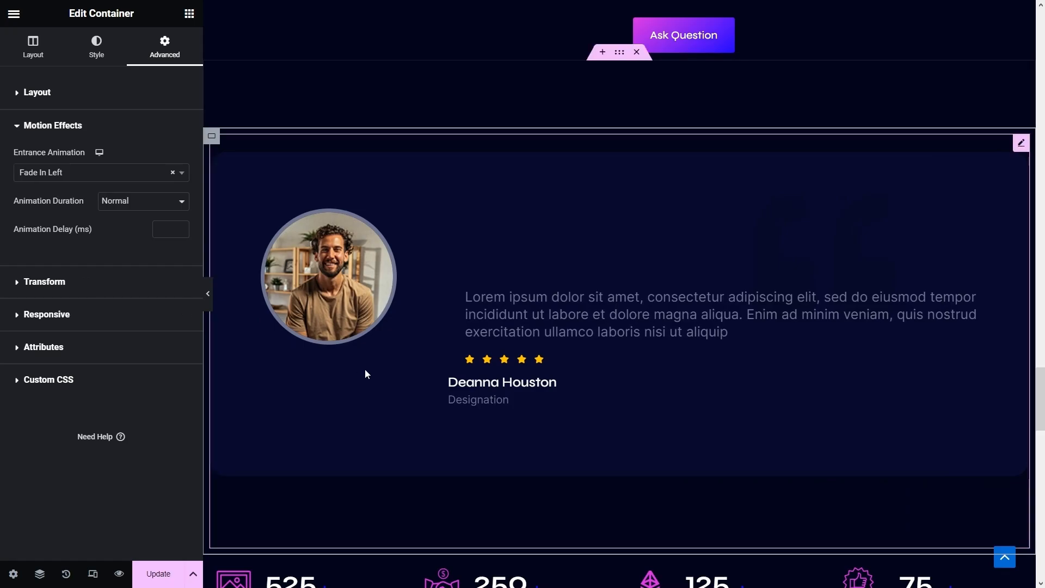
scroll(364, 368, "down", 2)
scroll(364, 368, "down", 4)
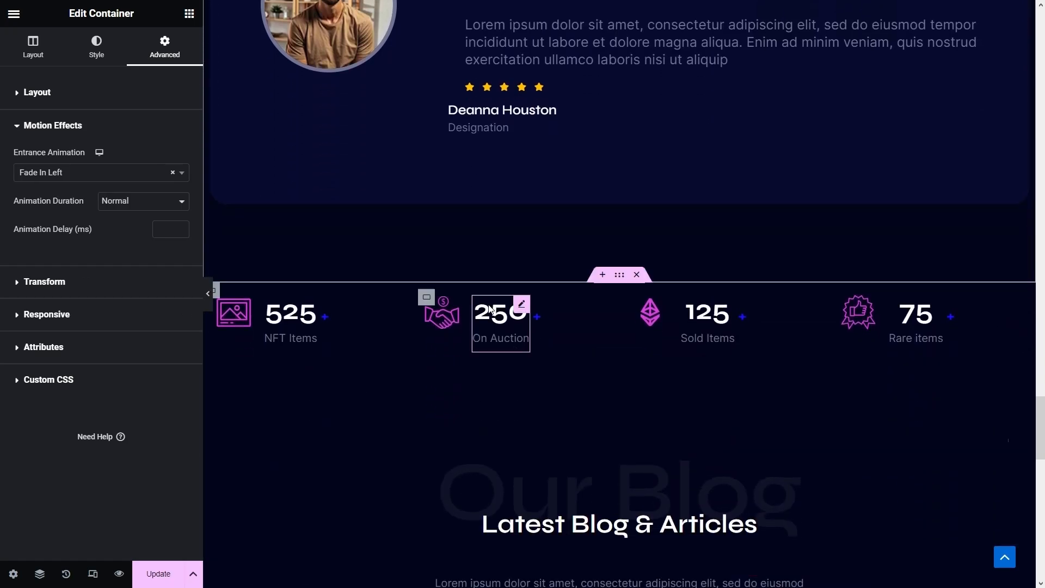
- Give the counters row container a Fade In Right entrance animation
left_click(216, 292)
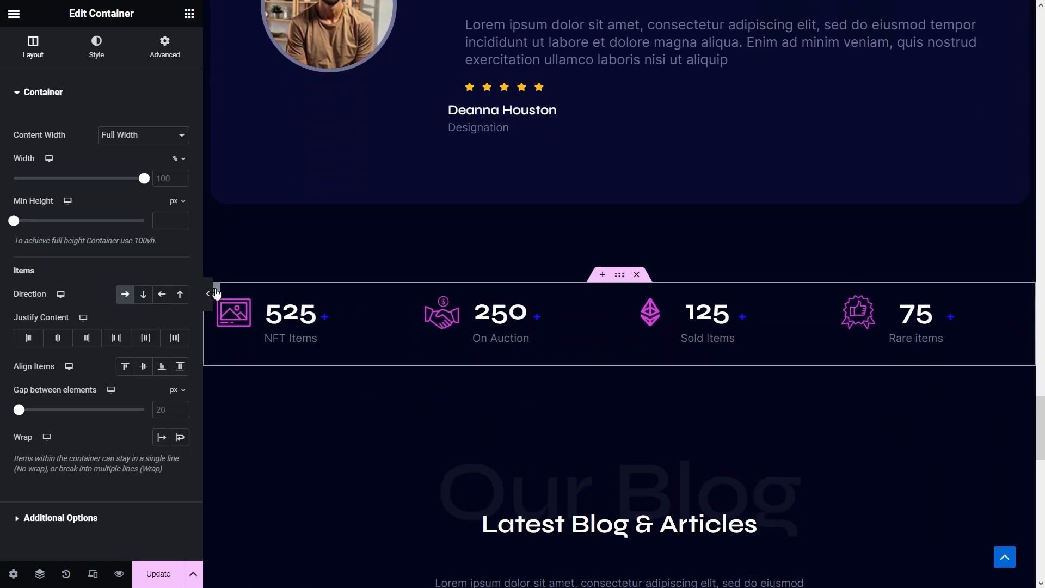
left_click(161, 52)
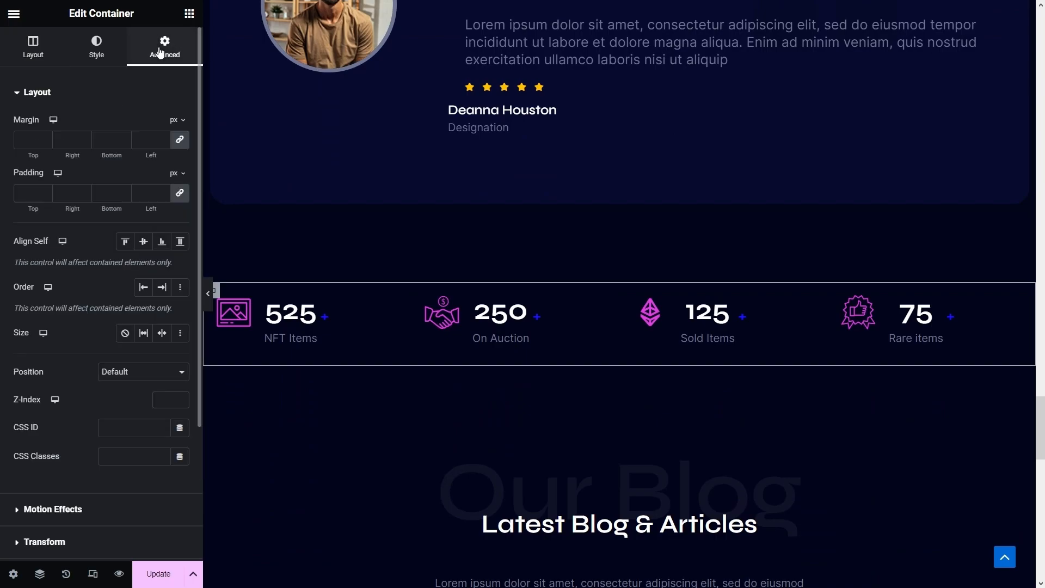
scroll(127, 362, "down", 3)
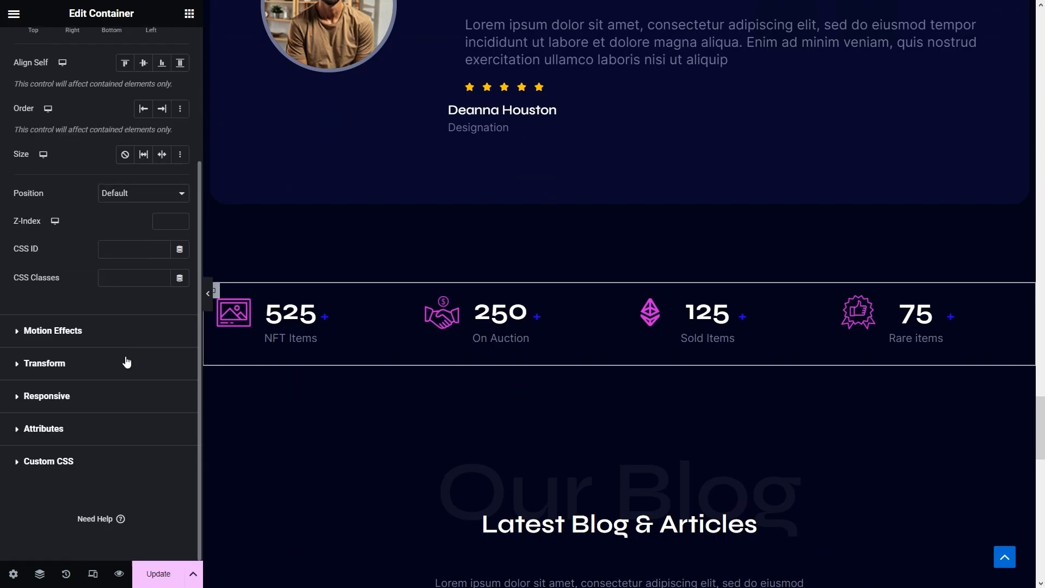
left_click(57, 332)
left_click(45, 174)
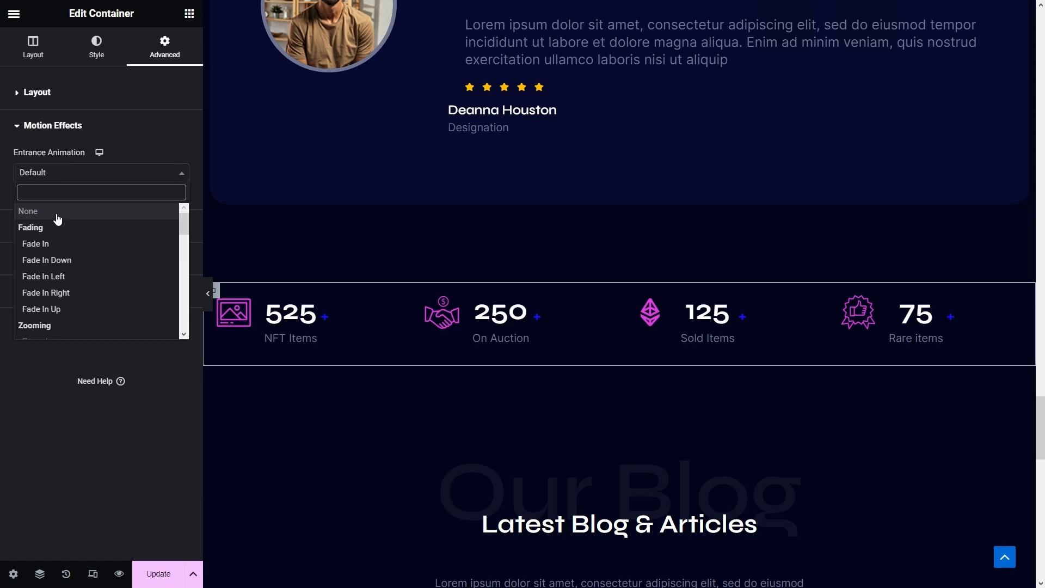
left_click(59, 293)
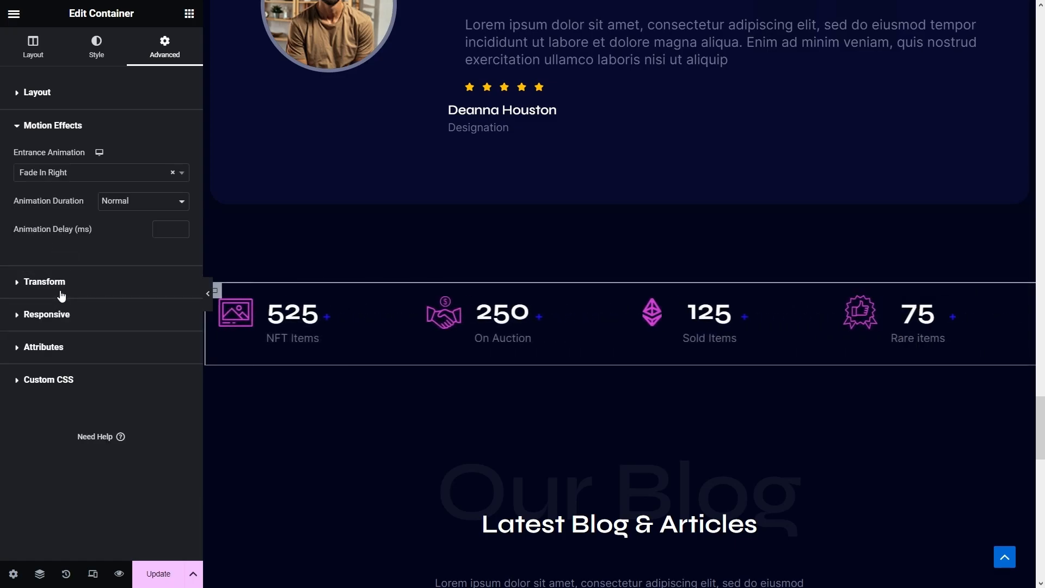
scroll(403, 401, "down", 4)
- Give the Our Blog background heading a Fade In Up entrance at Slow duration
left_click(535, 280)
left_click(164, 45)
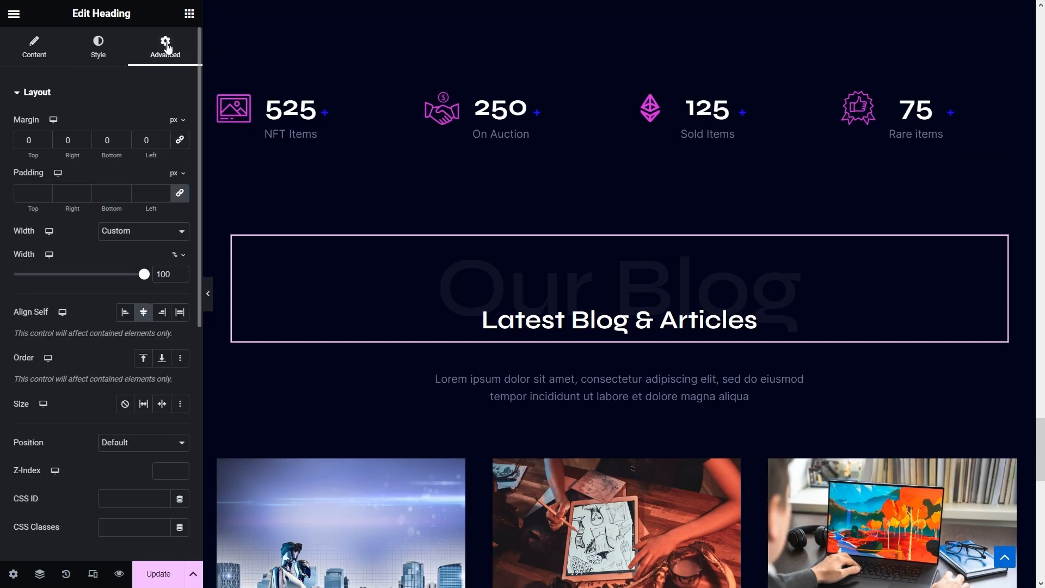
scroll(82, 318, "down", 6)
left_click(72, 308)
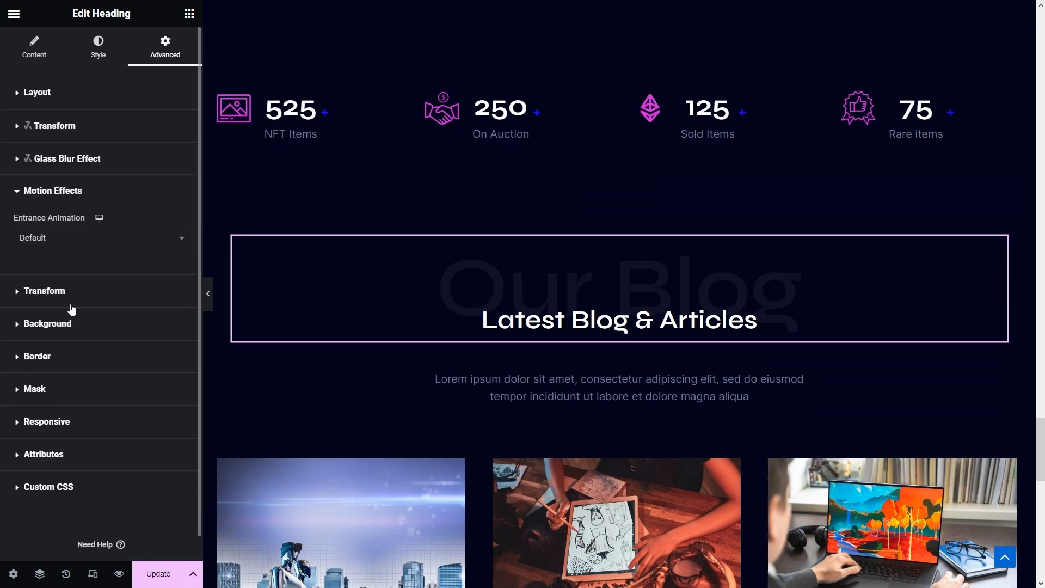
left_click(122, 238)
left_click(71, 374)
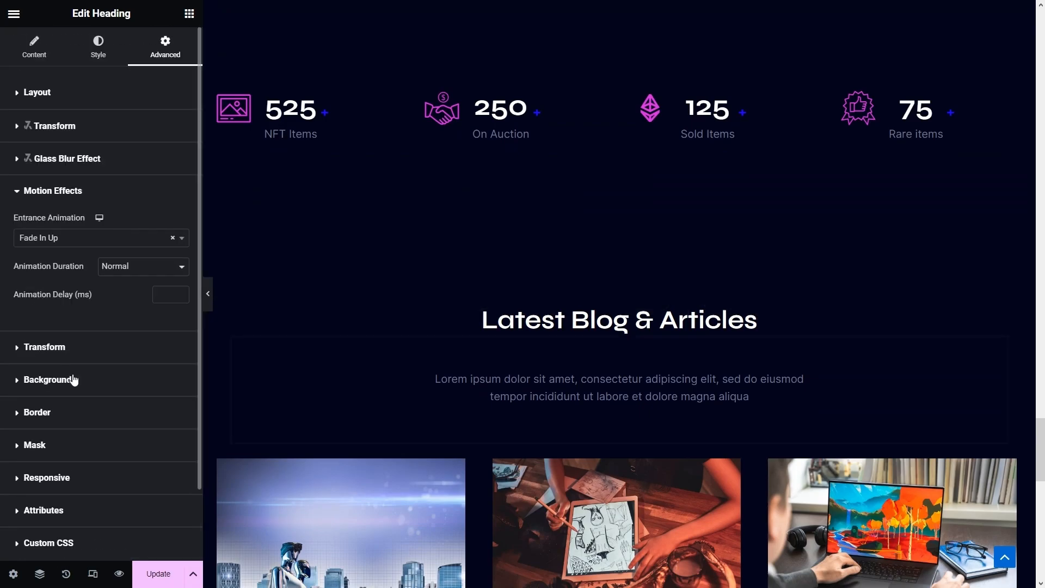
left_click(126, 269)
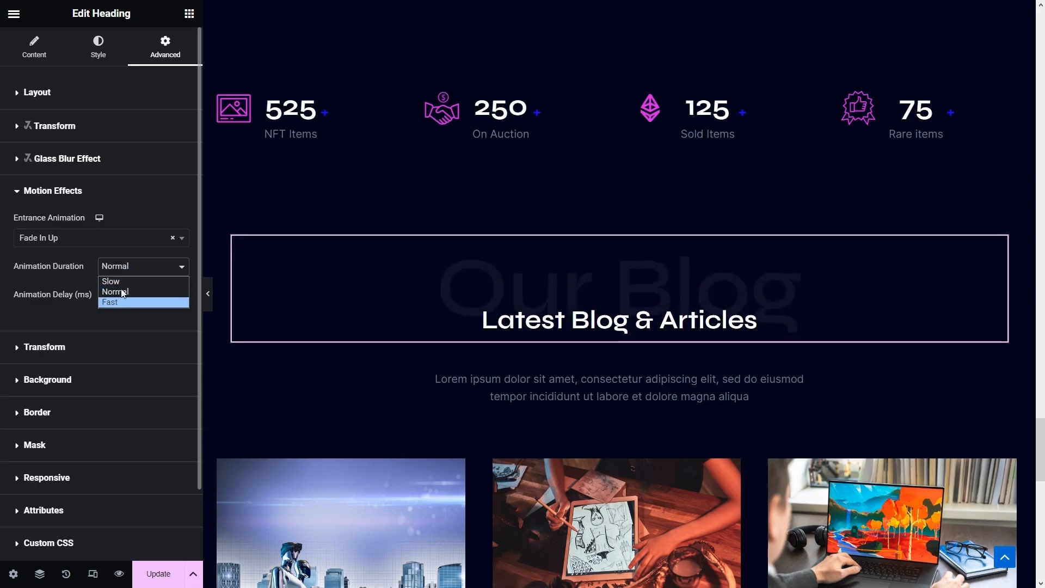
left_click(121, 282)
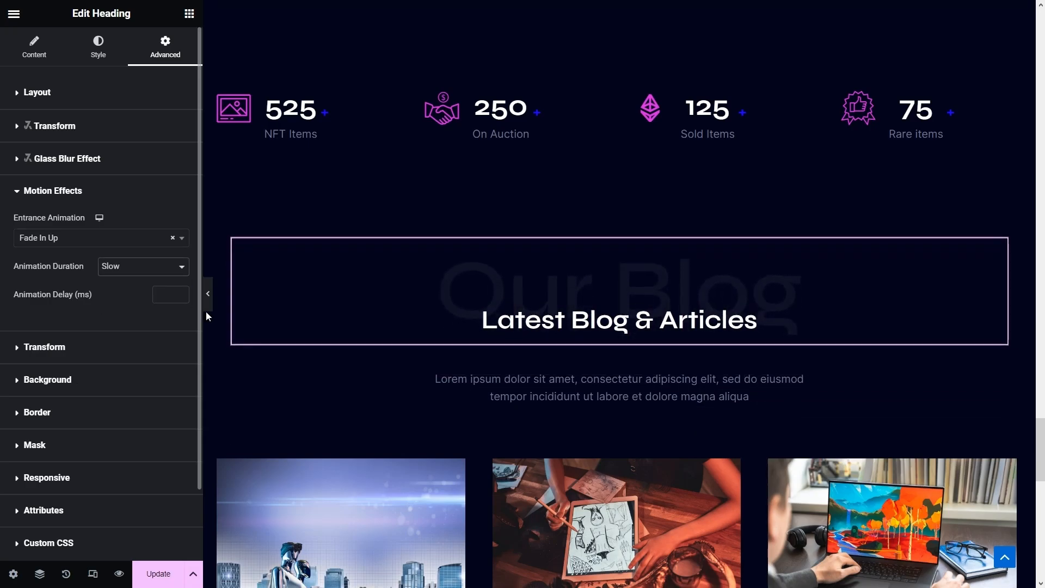